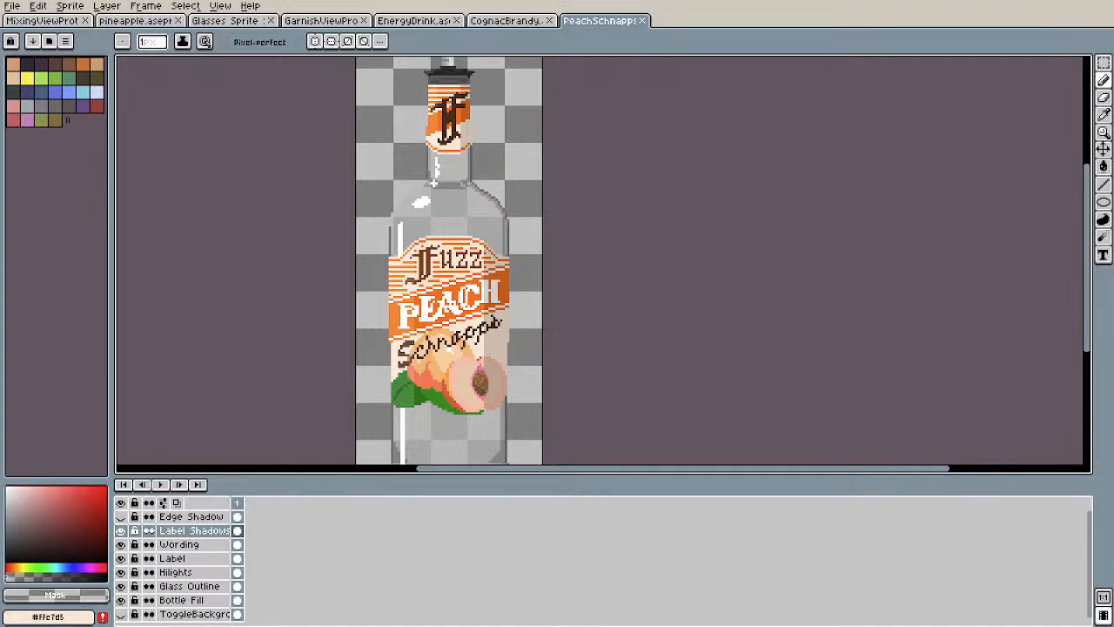
pyautogui.moveTo(503, 219); pyautogui.dragTo(644, 209)
pyautogui.scroll(-2, 610, 181)
pyautogui.scroll(2, 624, 206)
pyautogui.scroll(1, 653, 308)
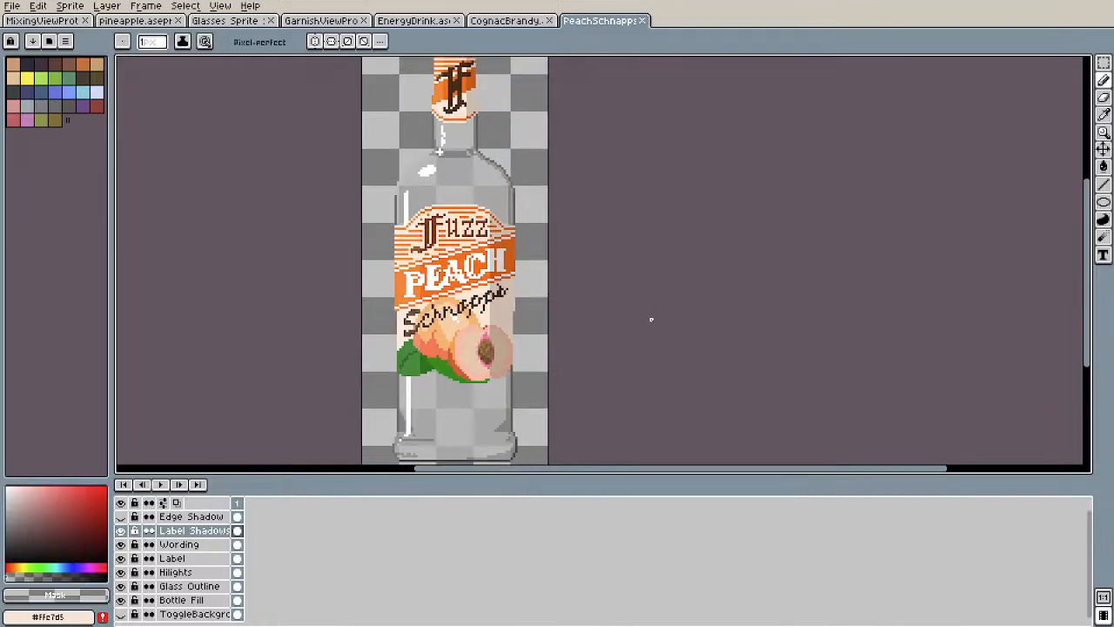
pyautogui.scroll(-1, 569, 296)
pyautogui.moveTo(568, 226); pyautogui.dragTo(607, 246)
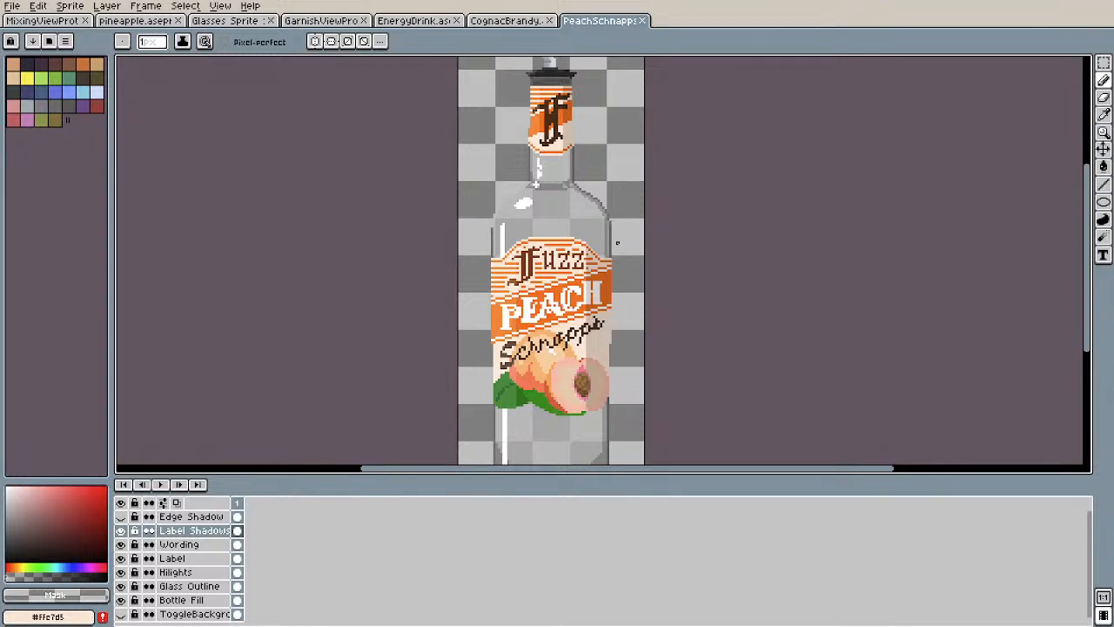
pyautogui.press('space')
pyautogui.moveTo(563, 183)
pyautogui.mouseDown()
pyautogui.moveTo(574, 206)
pyautogui.moveTo(540, 260)
pyautogui.moveTo(555, 117)
pyautogui.moveTo(579, 174)
pyautogui.mouseUp()
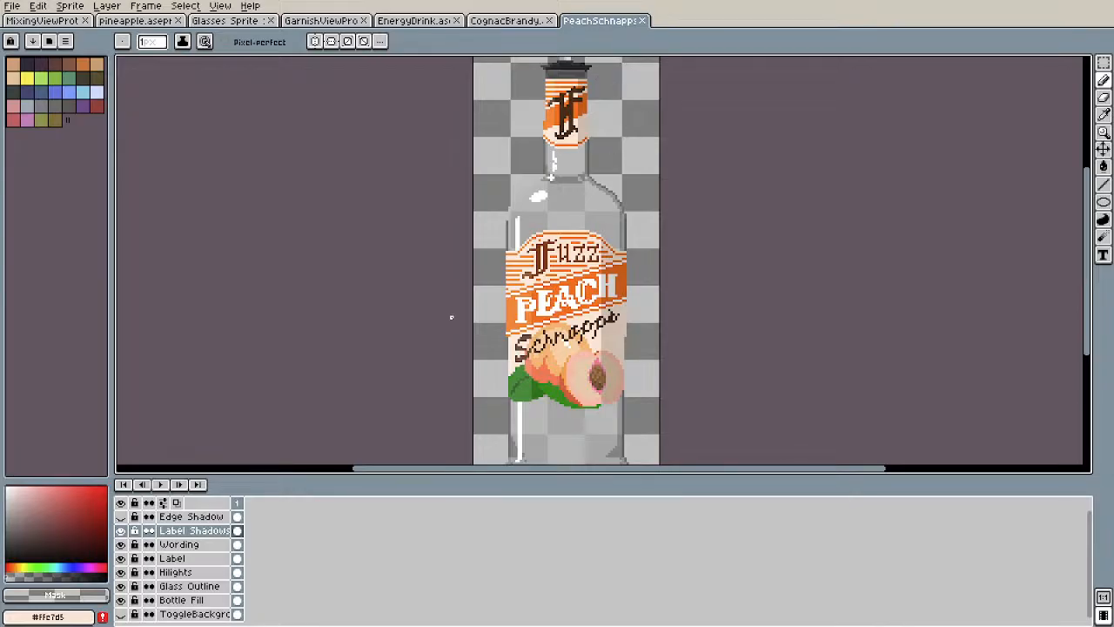
pyautogui.click(13, 6)
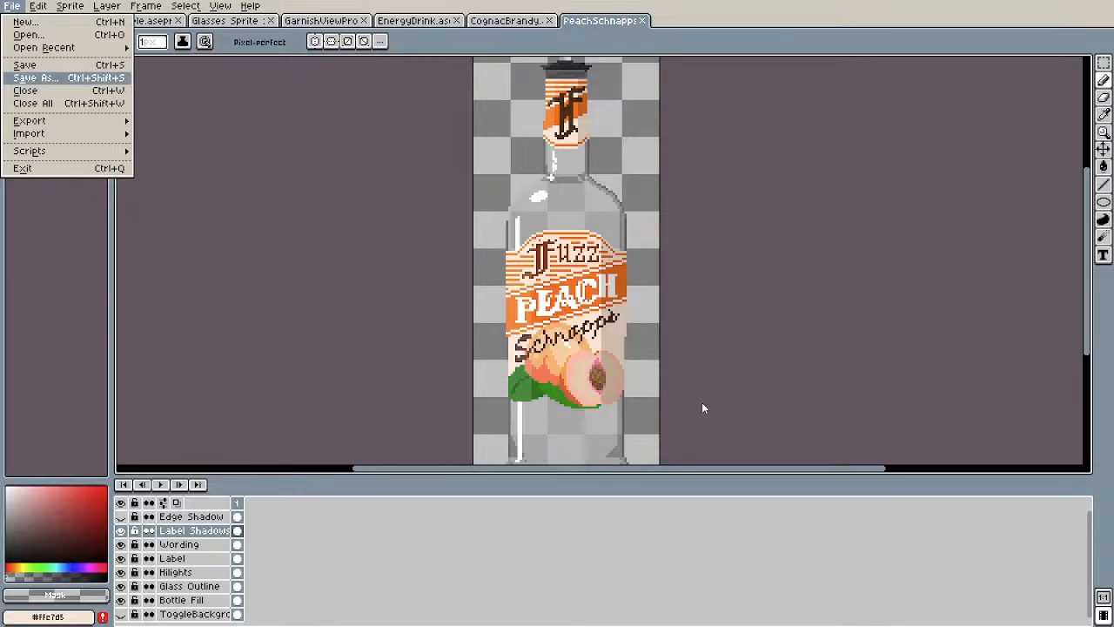
pyautogui.click(1059, 405)
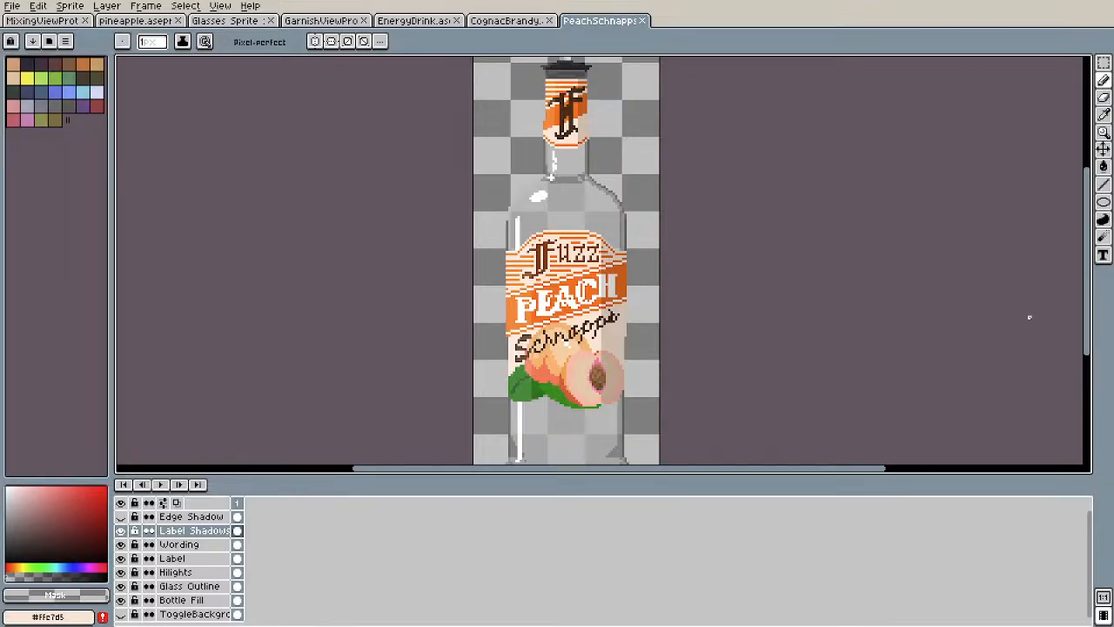
pyautogui.press('i')
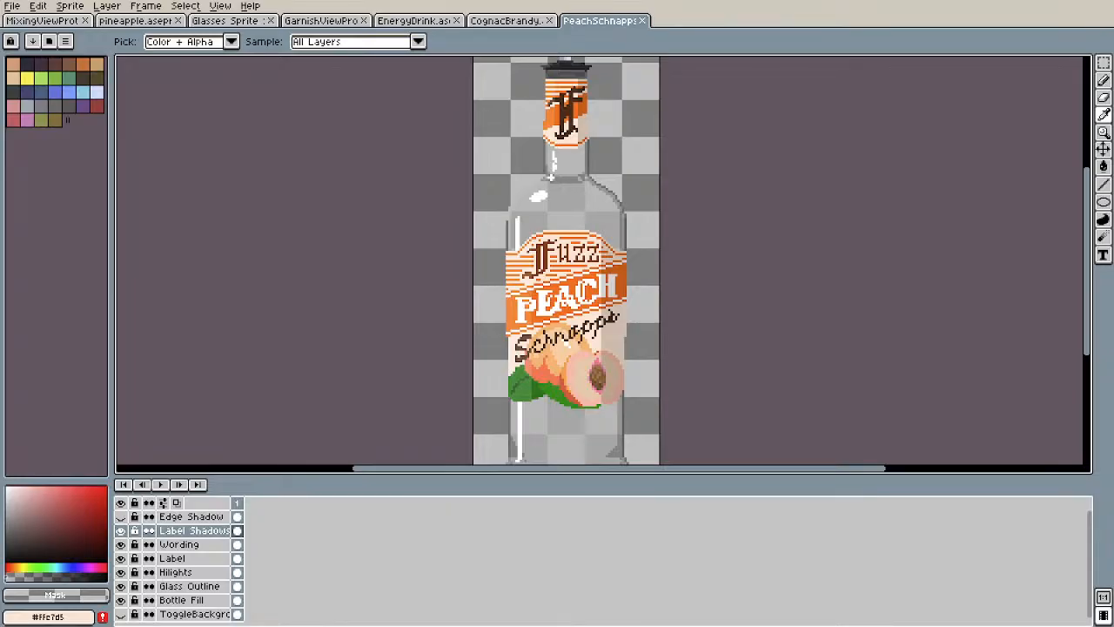
pyautogui.press('b')
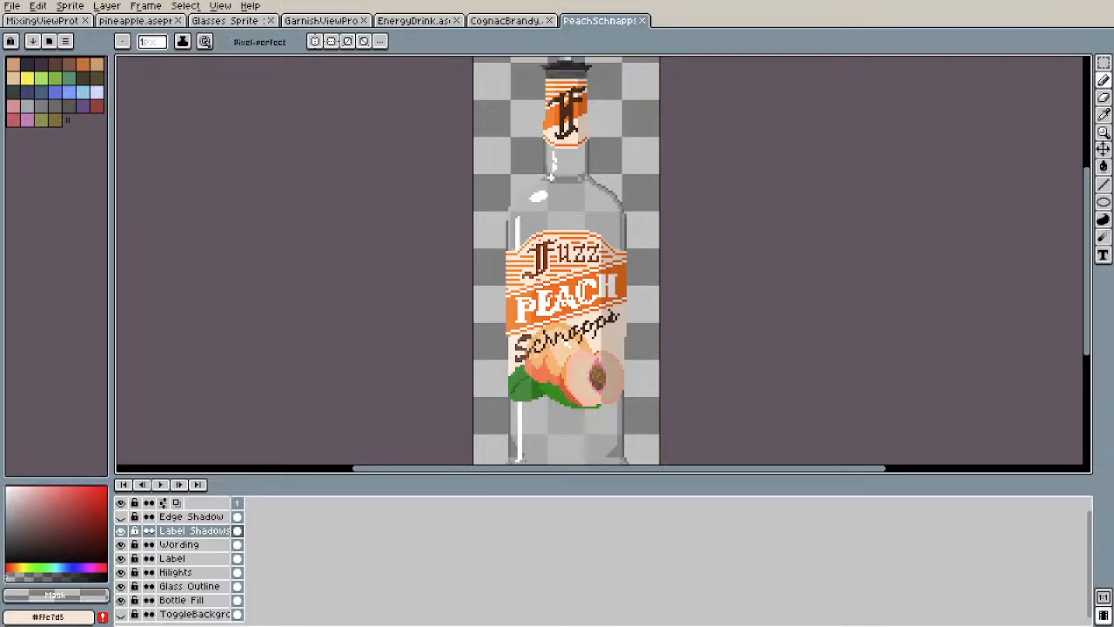
pyautogui.press('i')
pyautogui.press('b')
pyautogui.press('i')
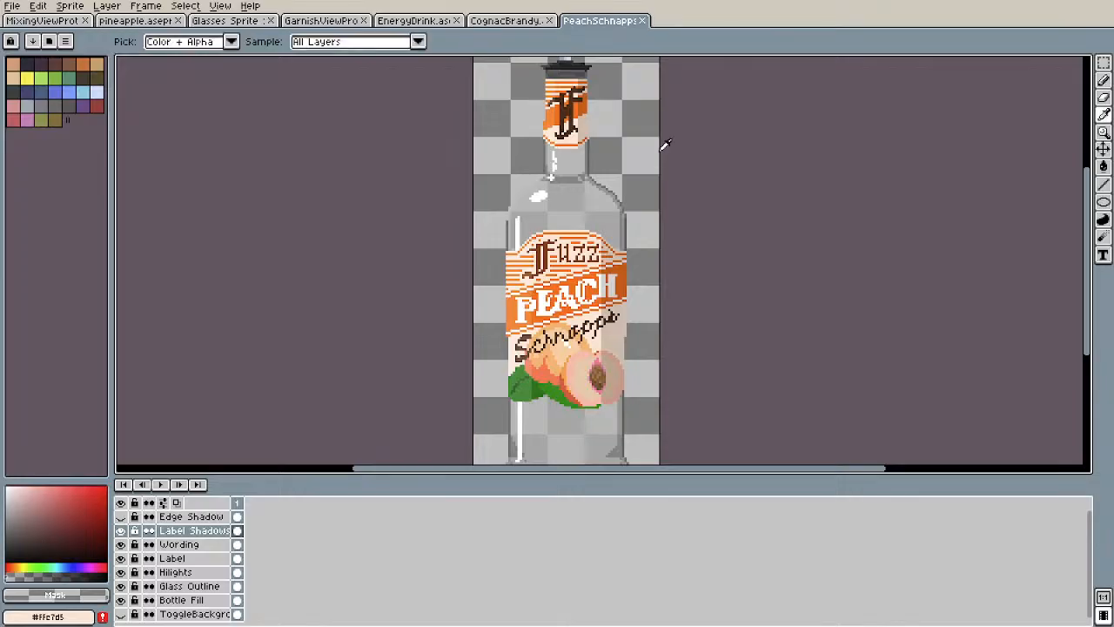
pyautogui.press('b')
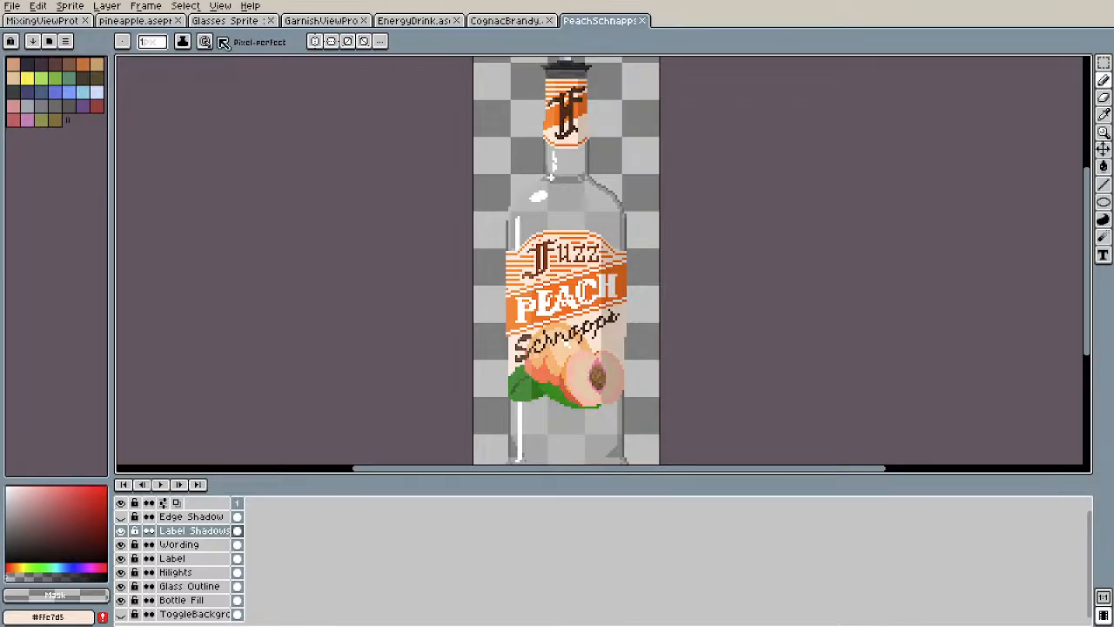
# Step: Save the peach schnapps bottle sprite under the new file name Mezcal.aseprite
pyautogui.click(13, 7)
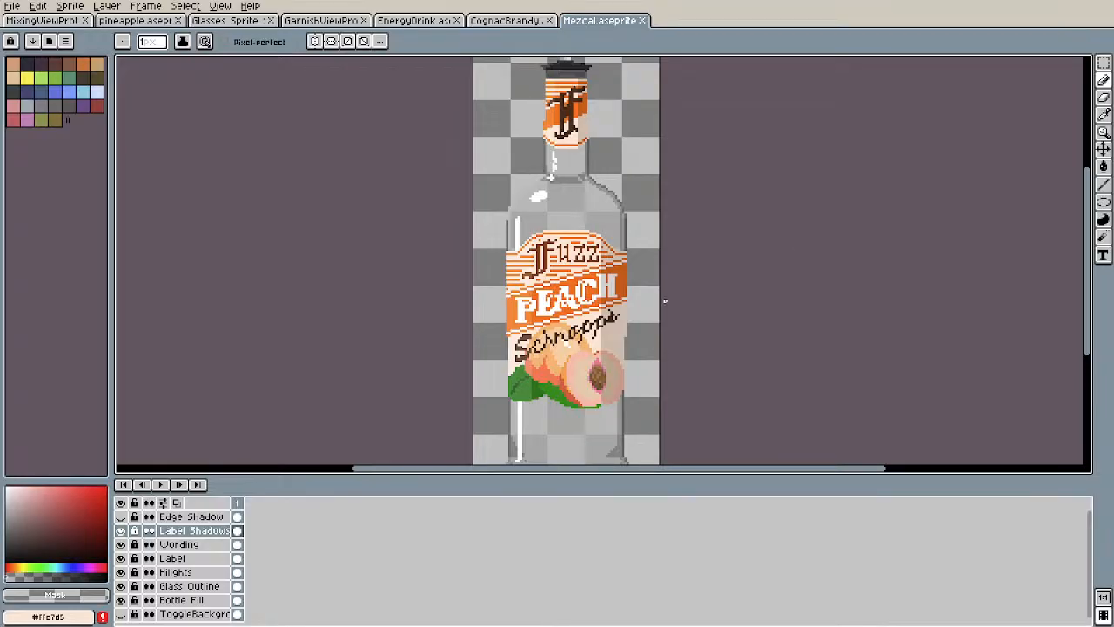
# Step: Hide the Label Shadows, Wording, Label, Hilights and Glass Outline layers, leaving Bottle Fill shown
pyautogui.moveTo(121, 530); pyautogui.dragTo(125, 590)
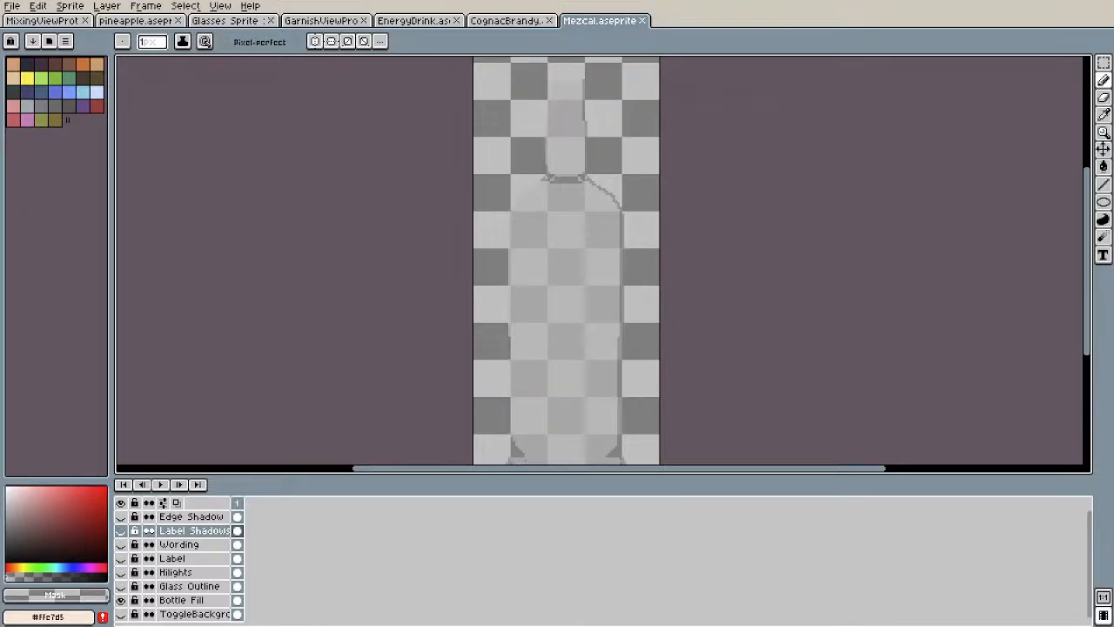
pyautogui.press('i')
pyautogui.press('b')
# Step: Narrow the program window so it fills about four fifths of the screen's width
pyautogui.press('super+Right')
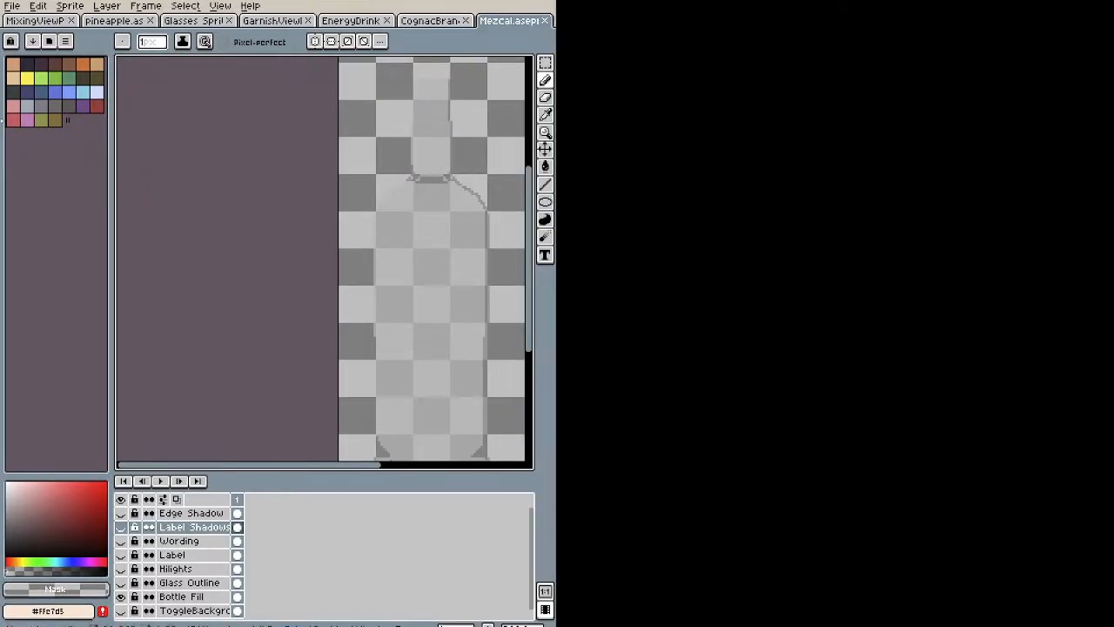
pyautogui.moveTo(1, 121); pyautogui.dragTo(1, 156)
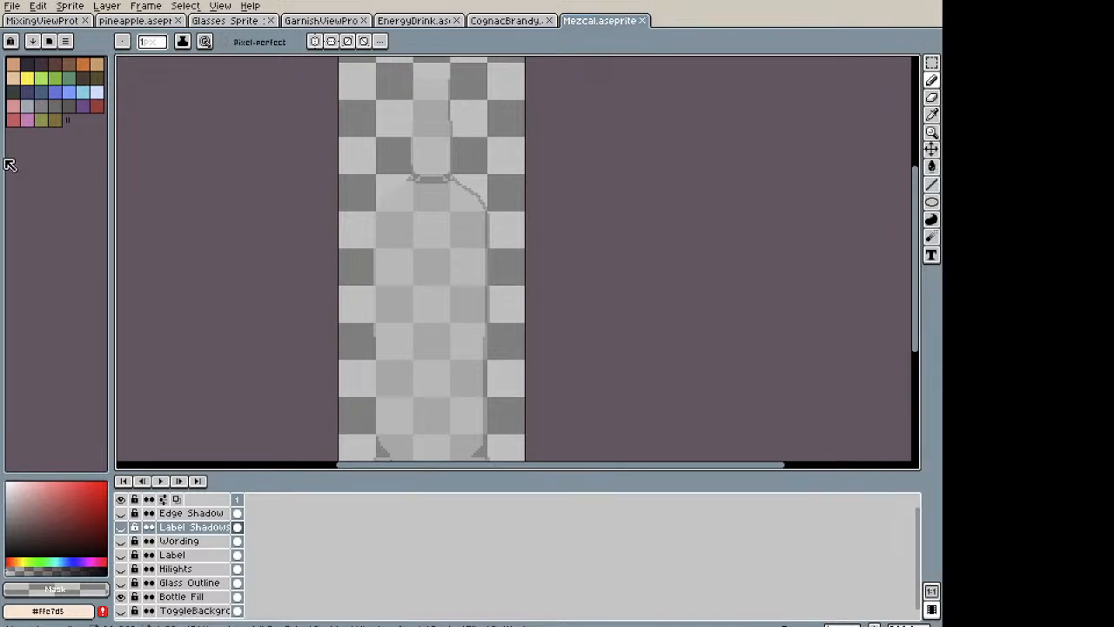
pyautogui.moveTo(2, 157); pyautogui.dragTo(2, 159)
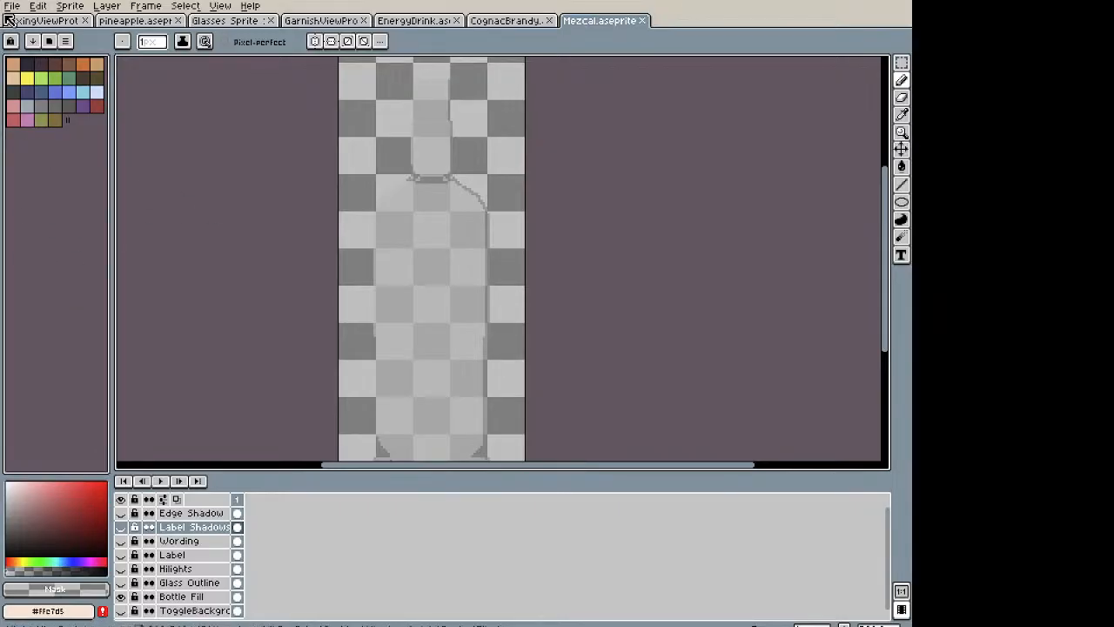
# Step: Hide the Bottle Fill layer and show the Glass Outline and ToggleBackground layers
pyautogui.scroll(1, 423, 312)
pyautogui.scroll(-1, 427, 293)
pyautogui.scroll(1, 427, 293)
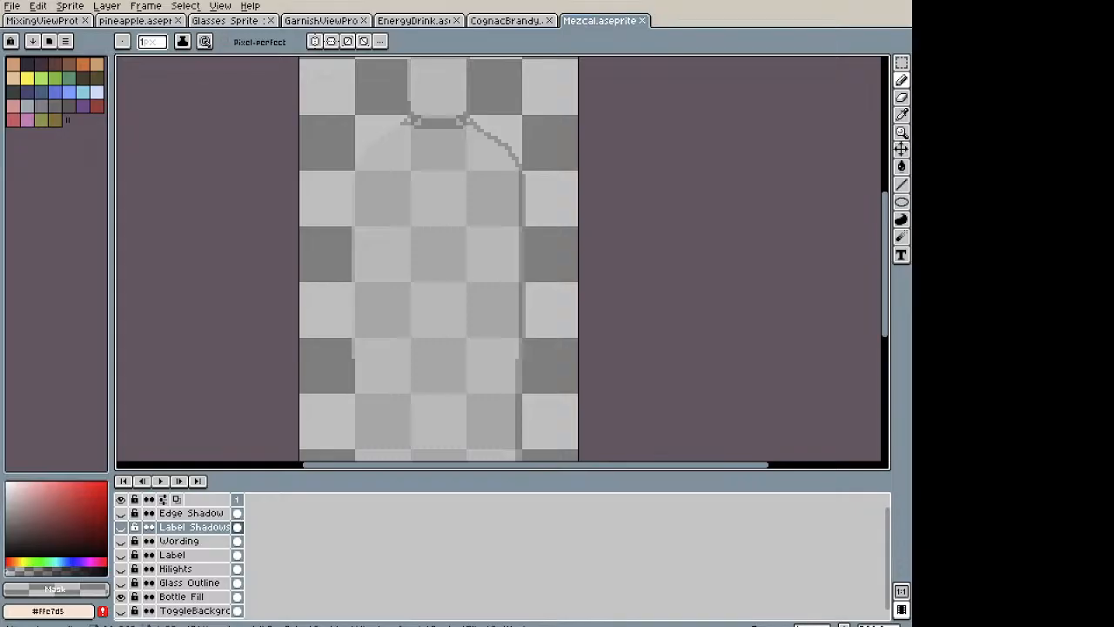
pyautogui.scroll(-2, 498, 301)
pyautogui.moveTo(484, 253); pyautogui.dragTo(447, 194)
pyautogui.moveTo(397, 334); pyautogui.dragTo(355, 236)
pyautogui.click(120, 597)
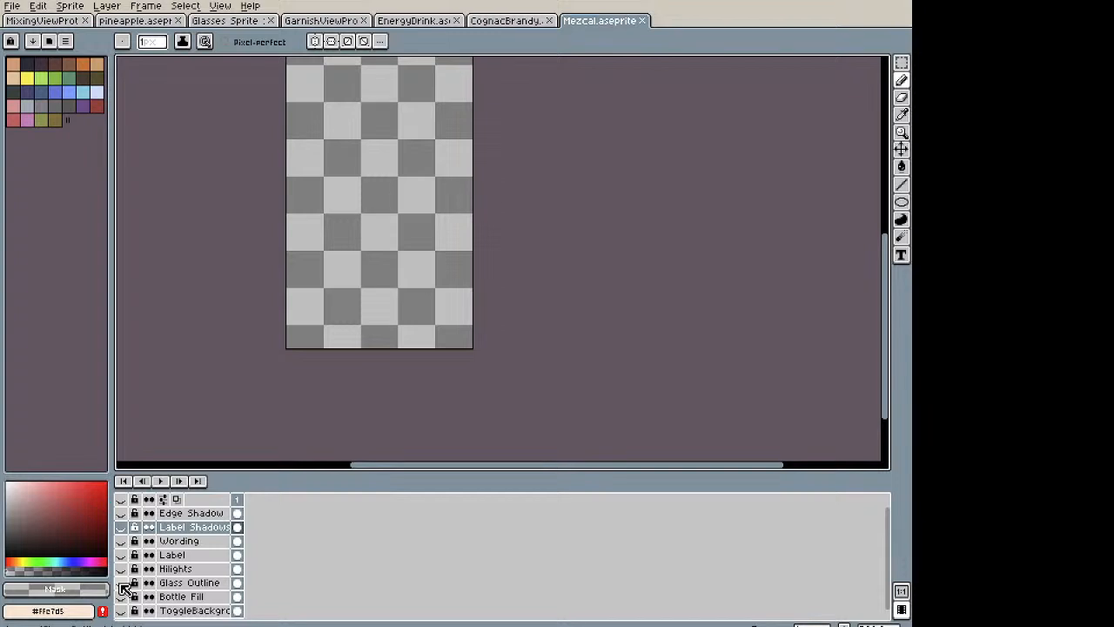
pyautogui.click(120, 582)
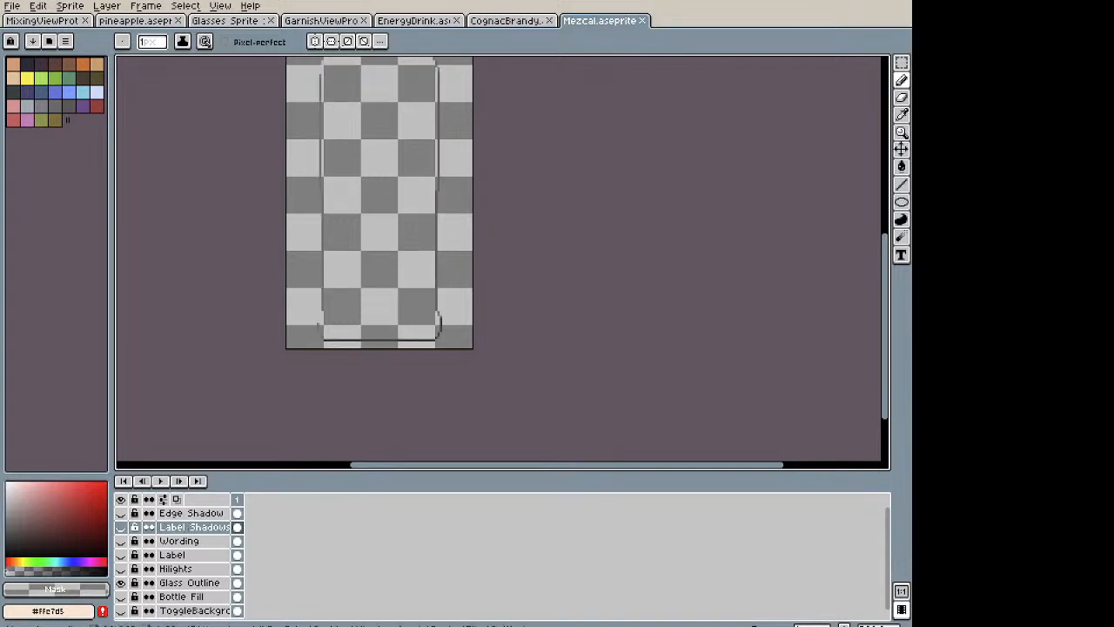
pyautogui.click(120, 610)
# Step: On the Glass Outline layer, erase the flared bulge at the lower end of the bottle's left wall
pyautogui.press('space')
pyautogui.moveTo(415, 144); pyautogui.dragTo(406, 333)
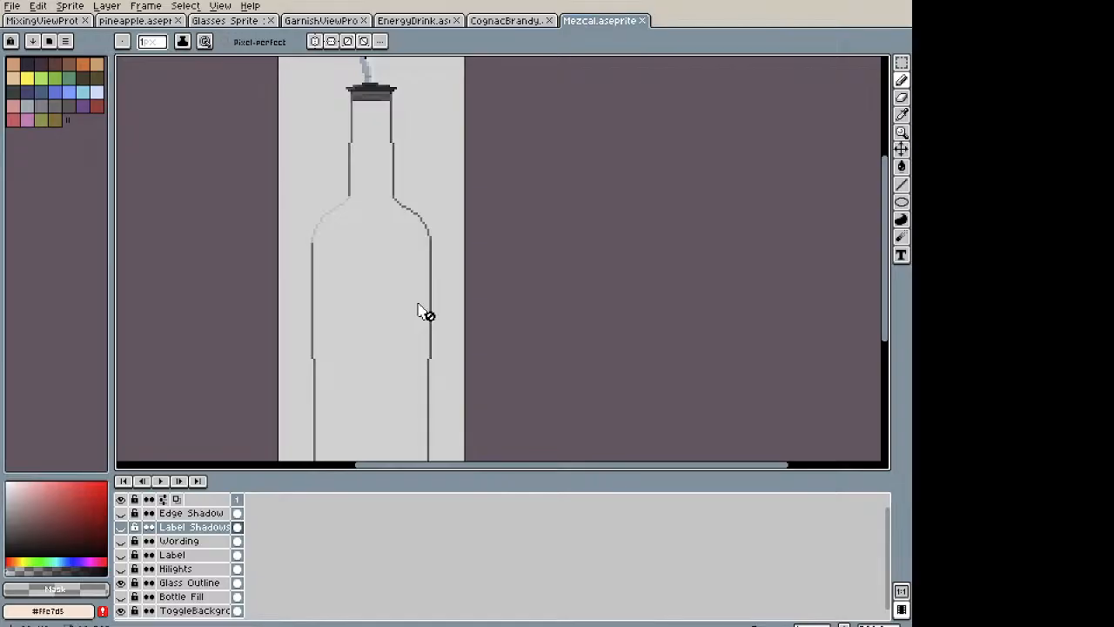
pyautogui.scroll(1, 405, 359)
pyautogui.press('space')
pyautogui.moveTo(398, 393); pyautogui.dragTo(398, 62)
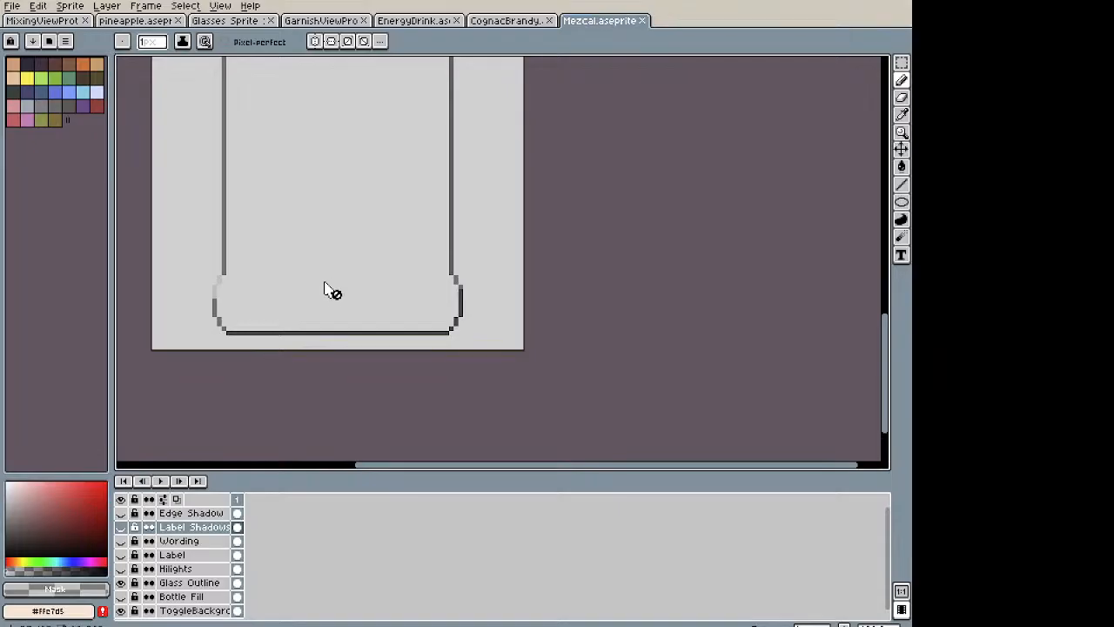
pyautogui.click(193, 585)
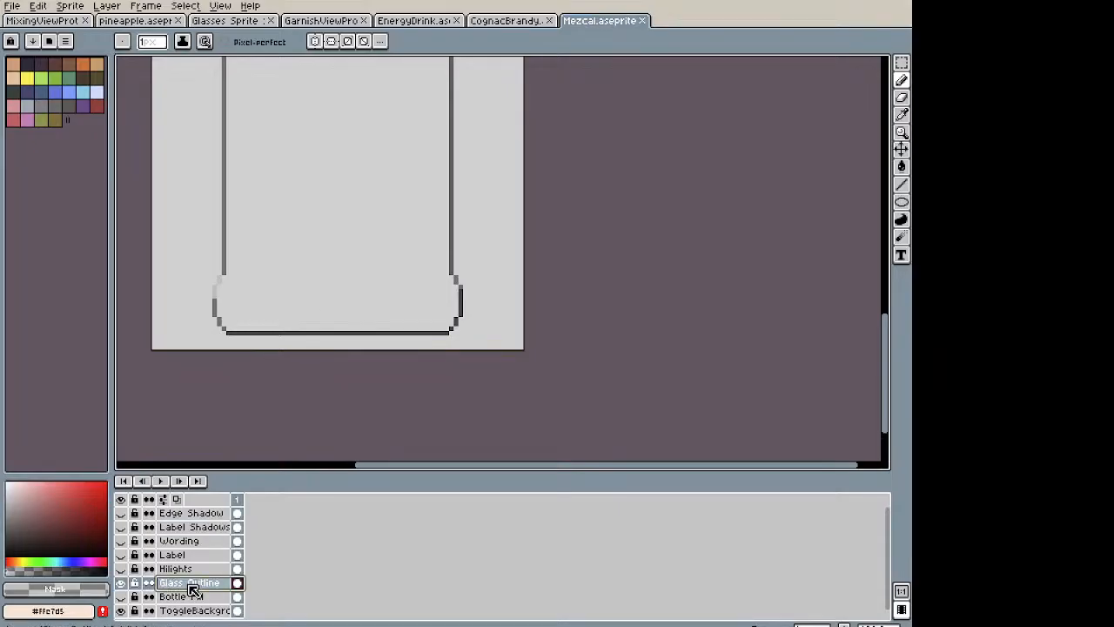
pyautogui.scroll(2, 169, 303)
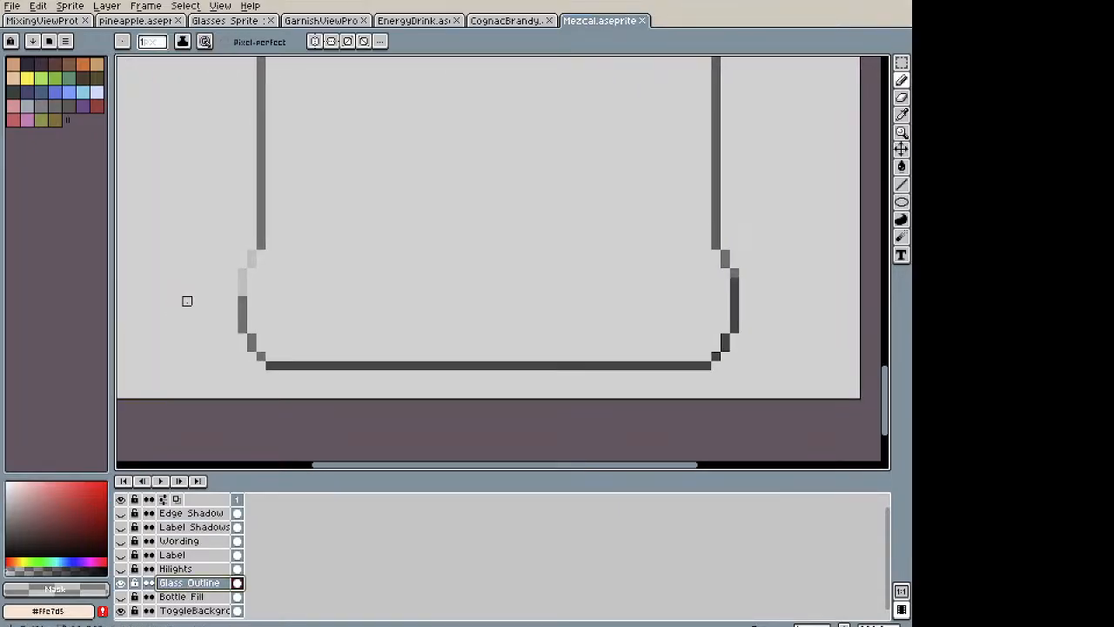
pyautogui.press('e')
pyautogui.click(251, 254)
pyautogui.moveTo(251, 261)
pyautogui.mouseDown()
pyautogui.moveTo(233, 319)
pyautogui.moveTo(262, 355)
pyautogui.mouseUp()
# Step: Sample the left wall's gray #717171 and extend that wall straight down to the base line
pyautogui.press('i')
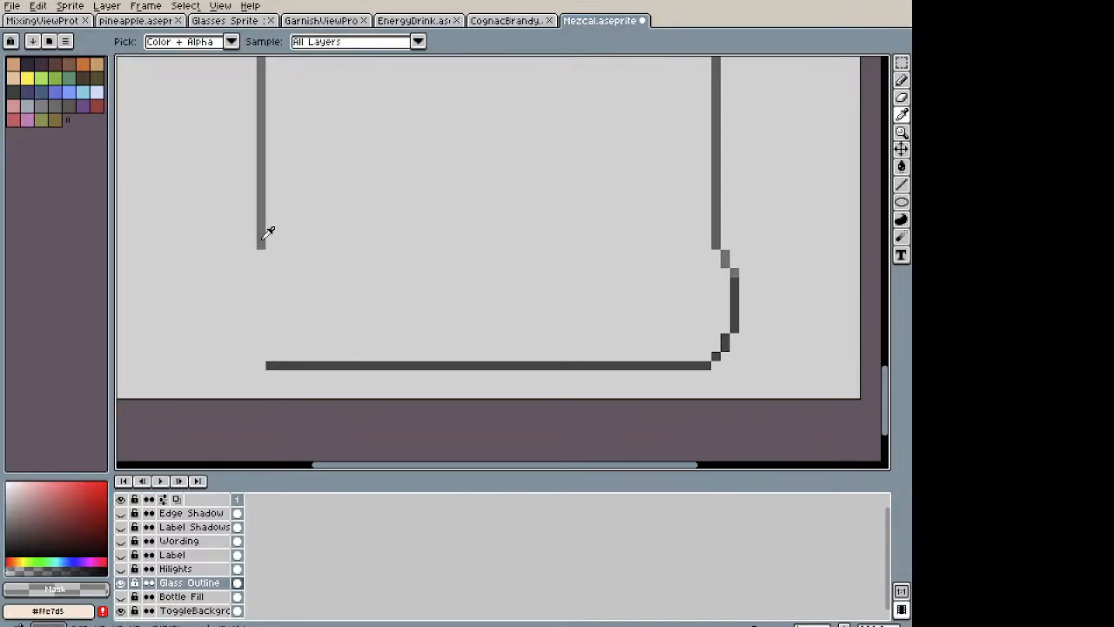
pyautogui.click(263, 237)
pyautogui.press('b')
pyautogui.moveTo(261, 241); pyautogui.dragTo(261, 360)
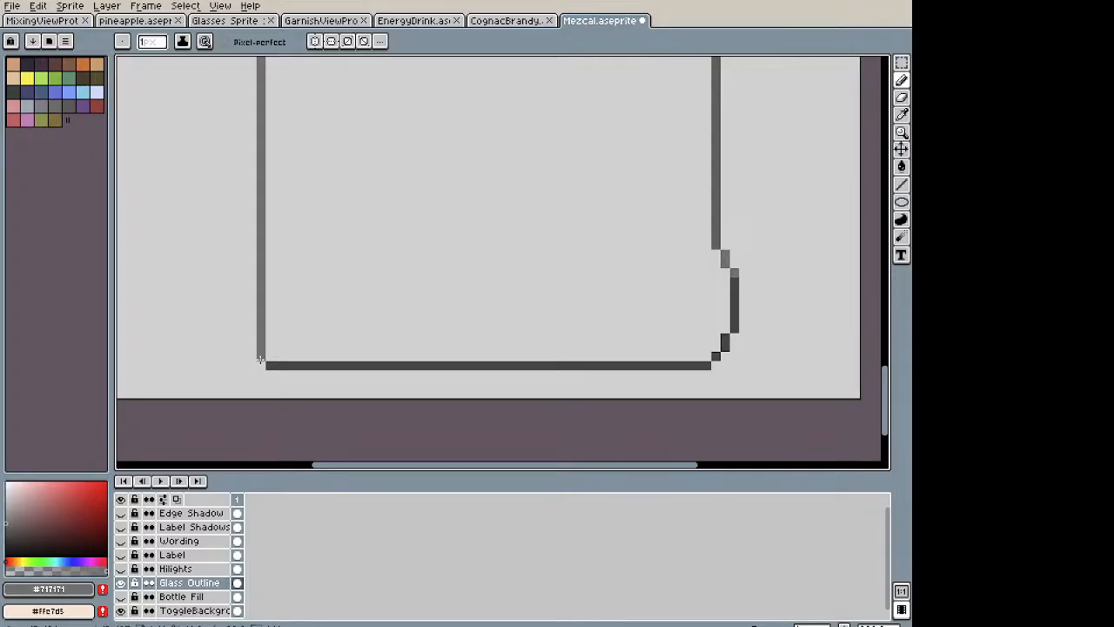
# Step: Sample the right wall's gray #5e5e5e and extend that wall straight down to the base line
pyautogui.scroll(-2, 444, 314)
pyautogui.moveTo(442, 313)
pyautogui.mouseDown()
pyautogui.moveTo(374, 346)
pyautogui.moveTo(354, 368)
pyautogui.moveTo(349, 333)
pyautogui.mouseUp()
pyautogui.scroll(2, 472, 336)
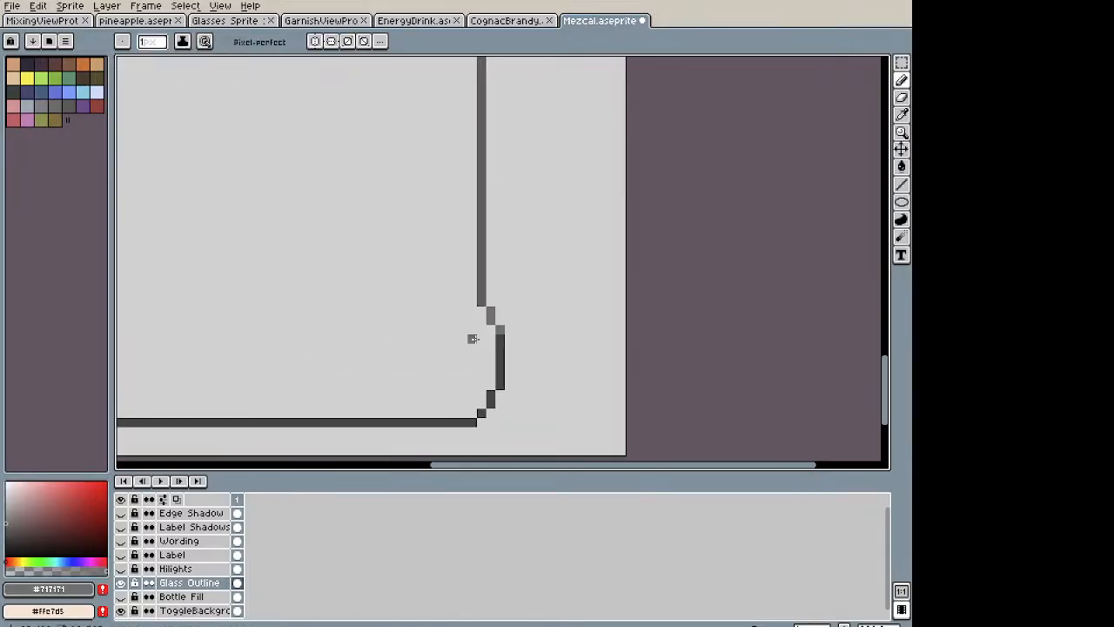
pyautogui.press('i')
pyautogui.click(484, 293)
pyautogui.press('b')
pyautogui.moveTo(480, 296); pyautogui.dragTo(481, 416)
# Step: Erase the flared bulge outside the lower end of the bottle's right wall
pyautogui.press('e')
pyautogui.click(491, 321)
pyautogui.moveTo(501, 355)
pyautogui.mouseDown()
pyautogui.moveTo(501, 402)
pyautogui.moveTo(491, 403)
pyautogui.moveTo(500, 329)
pyautogui.mouseUp()
pyautogui.hotkey('ctrl', 'z')
# Step: Move the wider upper segments of both body walls one pixel inward to line up with the lower segments
pyautogui.scroll(-5, 500, 325)
pyautogui.press('space')
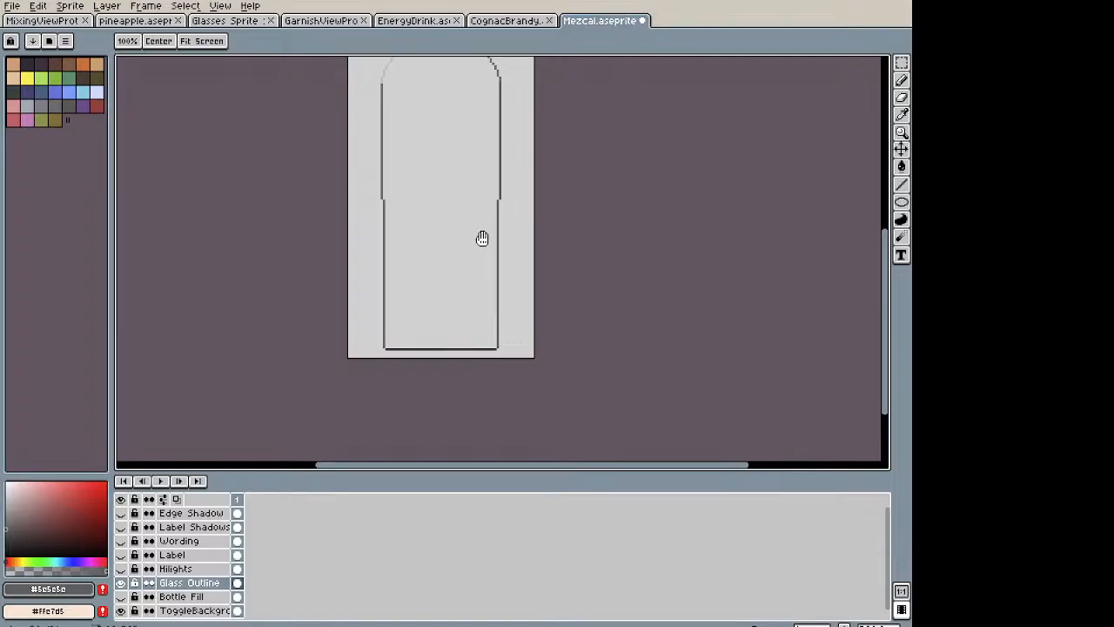
pyautogui.moveTo(476, 202); pyautogui.dragTo(492, 366)
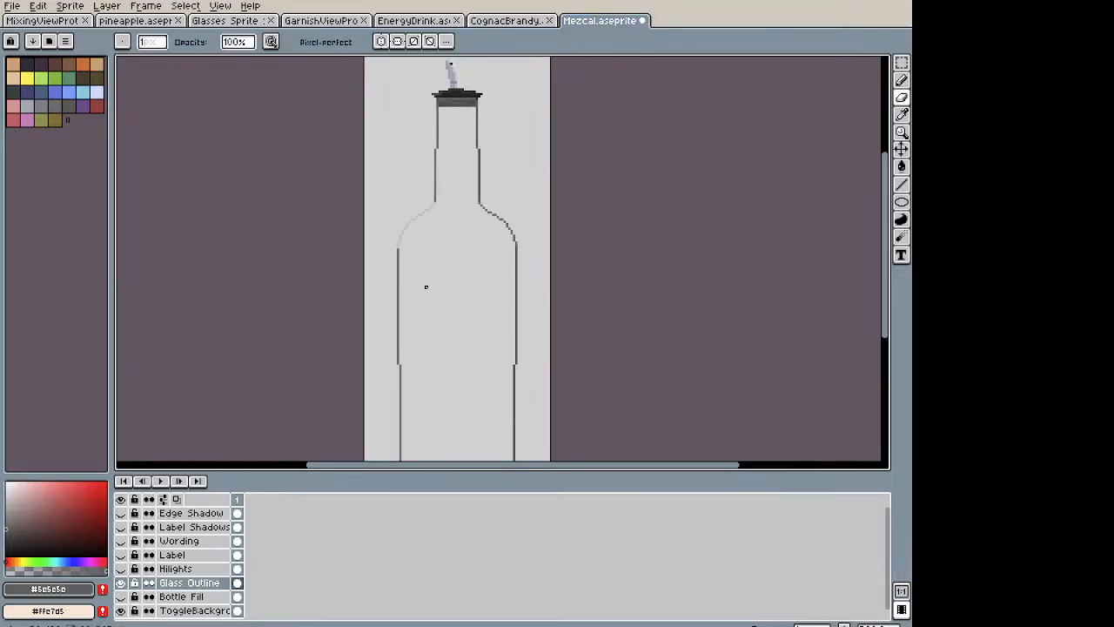
pyautogui.scroll(-4, 426, 286)
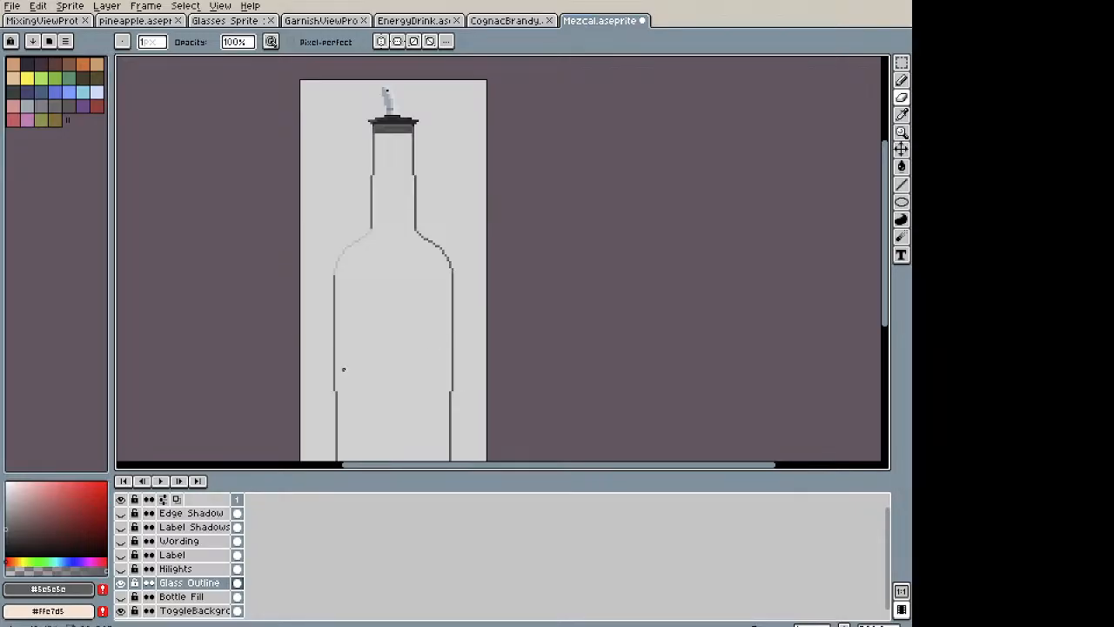
pyautogui.press('m')
pyautogui.scroll(1, 339, 372)
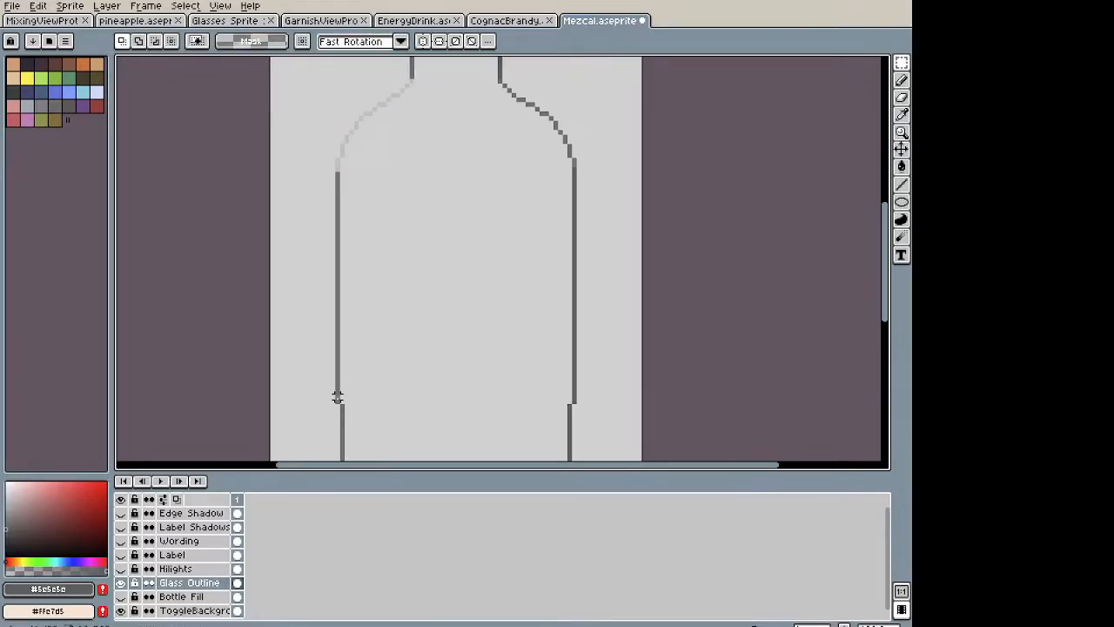
pyautogui.moveTo(338, 396); pyautogui.dragTo(415, 160)
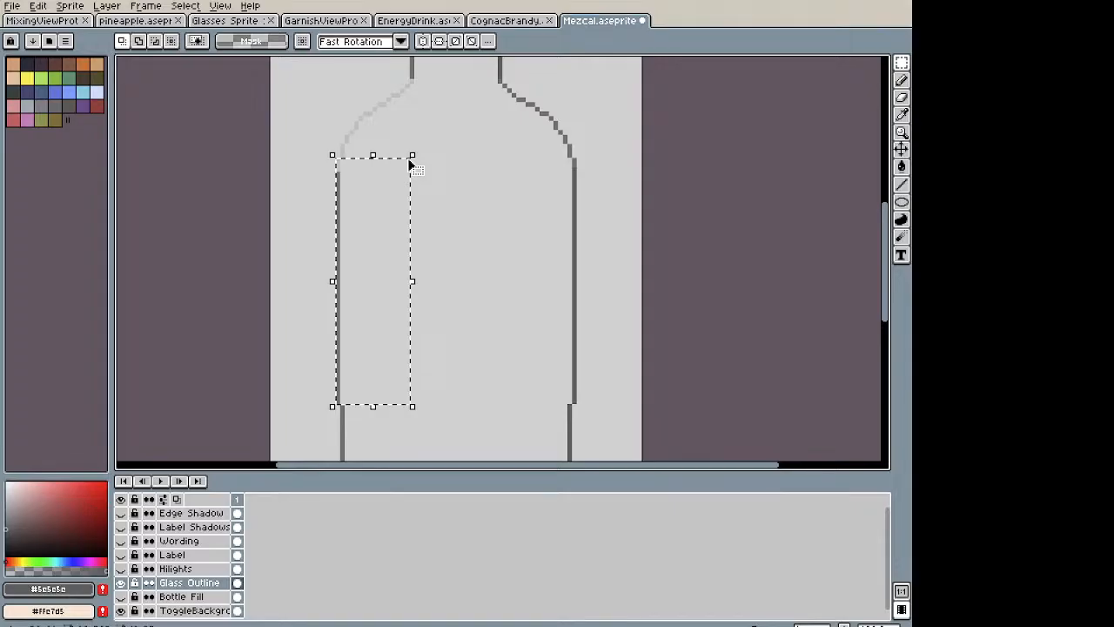
pyautogui.click(434, 206)
pyautogui.moveTo(573, 400); pyautogui.dragTo(483, 156)
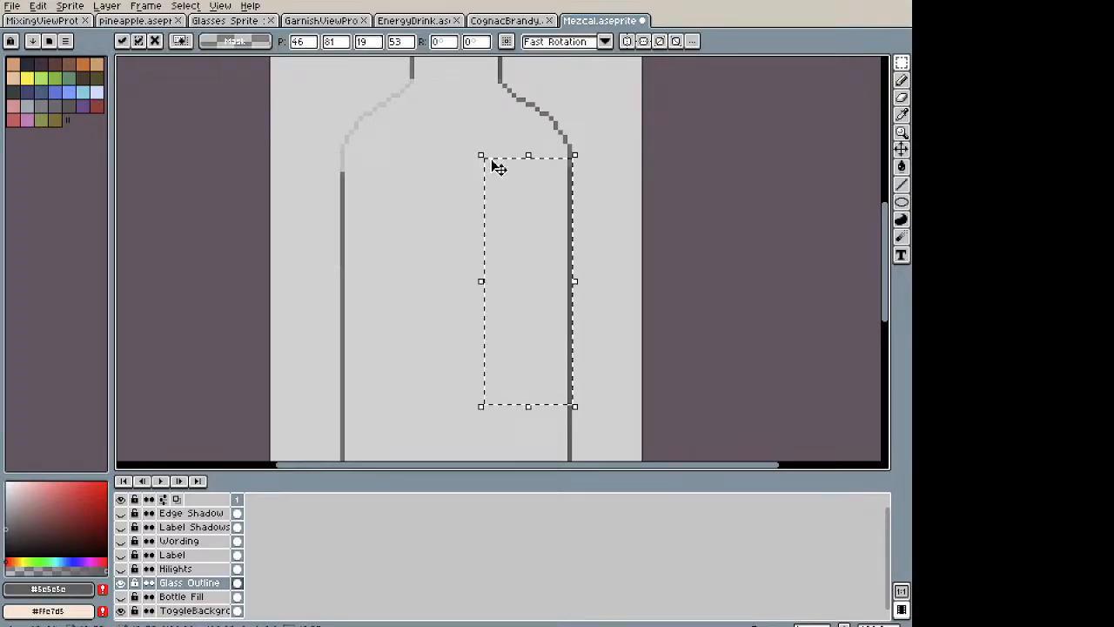
pyautogui.hotkey('ctrl', 'd')
# Step: Select the full left body wall from shoulder to base and shift it two pixels inward
pyautogui.scroll(-3, 494, 176)
pyautogui.moveTo(529, 247); pyautogui.dragTo(462, 231)
pyautogui.press('m')
pyautogui.scroll(4, 426, 269)
pyautogui.scroll(-6, 428, 271)
pyautogui.scroll(3, 428, 270)
pyautogui.scroll(1, 413, 172)
pyautogui.scroll(-3, 412, 172)
pyautogui.scroll(3, 378, 132)
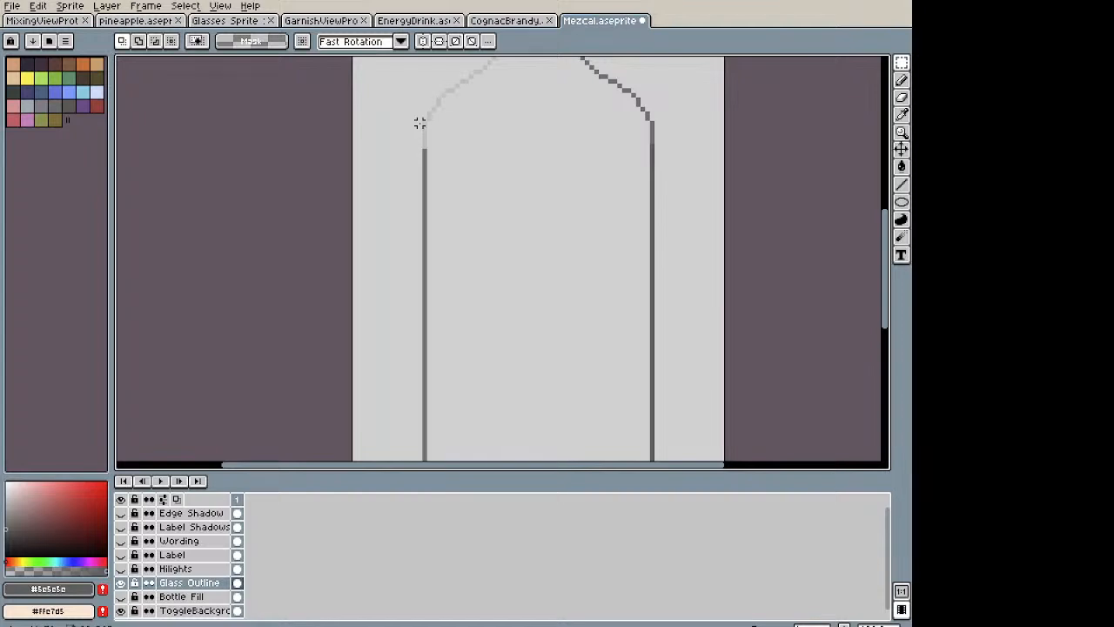
pyautogui.moveTo(423, 123); pyautogui.dragTo(466, 422)
pyautogui.press('Right')
pyautogui.press('Right')
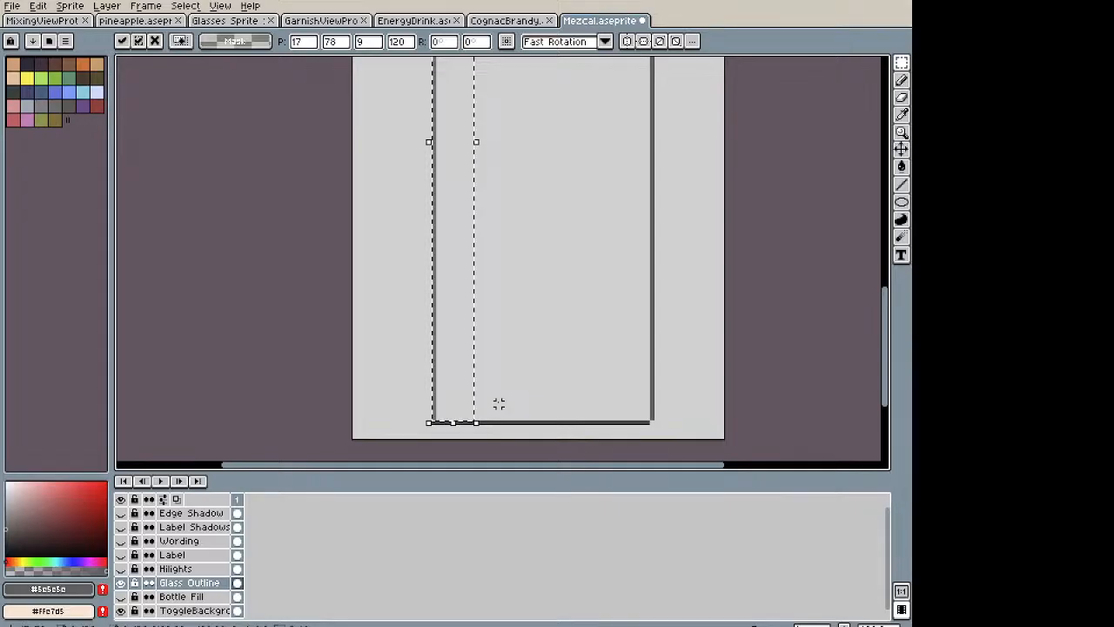
pyautogui.click(676, 412)
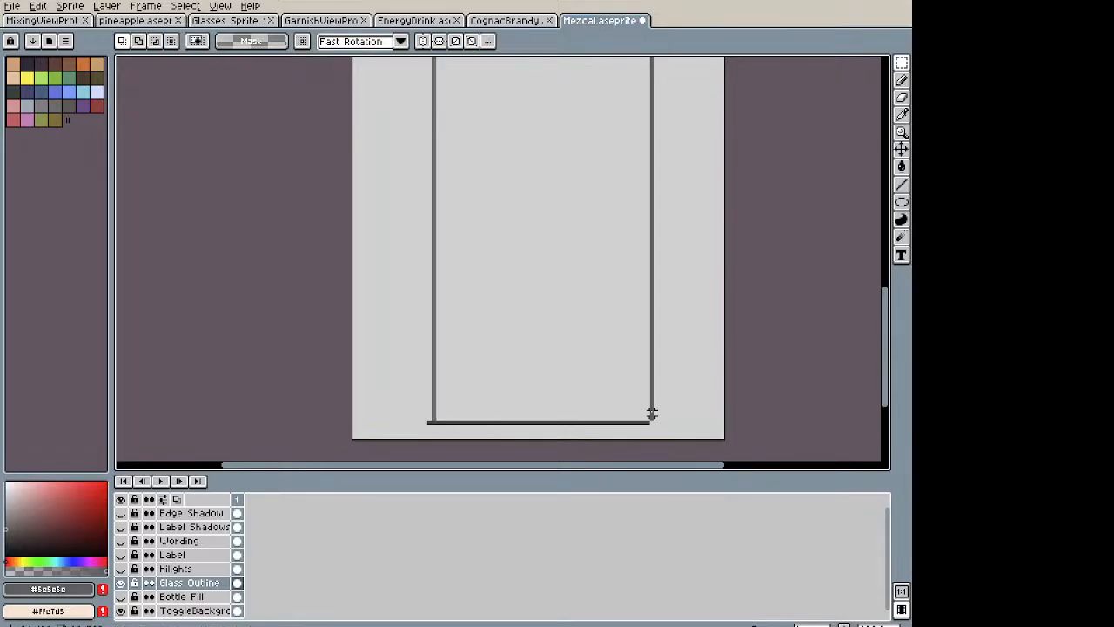
# Step: Select the full right body wall and shift it two pixels inward to match the left side
pyautogui.moveTo(651, 418); pyautogui.dragTo(609, 227)
pyautogui.press('Left')
pyautogui.press('Left')
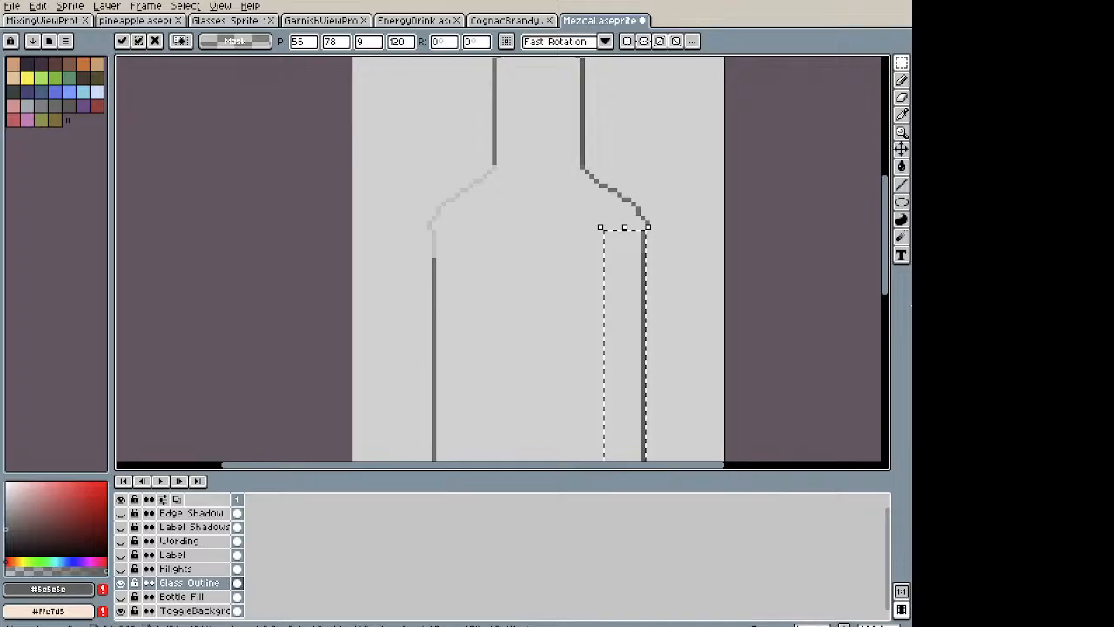
pyautogui.hotkey('ctrl', 'd')
# Step: Try to narrow the lower neck section by shifting its right and left walls one pixel inward to line up with the upper neck
pyautogui.scroll(-3, 681, 324)
pyautogui.moveTo(681, 323); pyautogui.dragTo(562, 238)
pyautogui.scroll(1, 547, 259)
pyautogui.scroll(4, 503, 183)
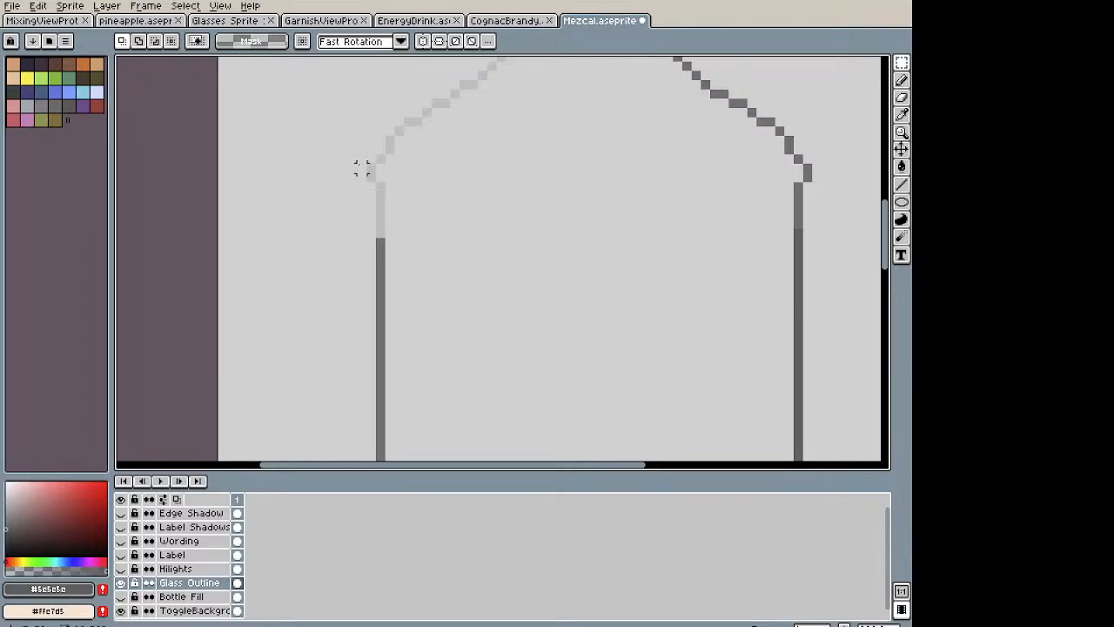
pyautogui.scroll(-4, 371, 176)
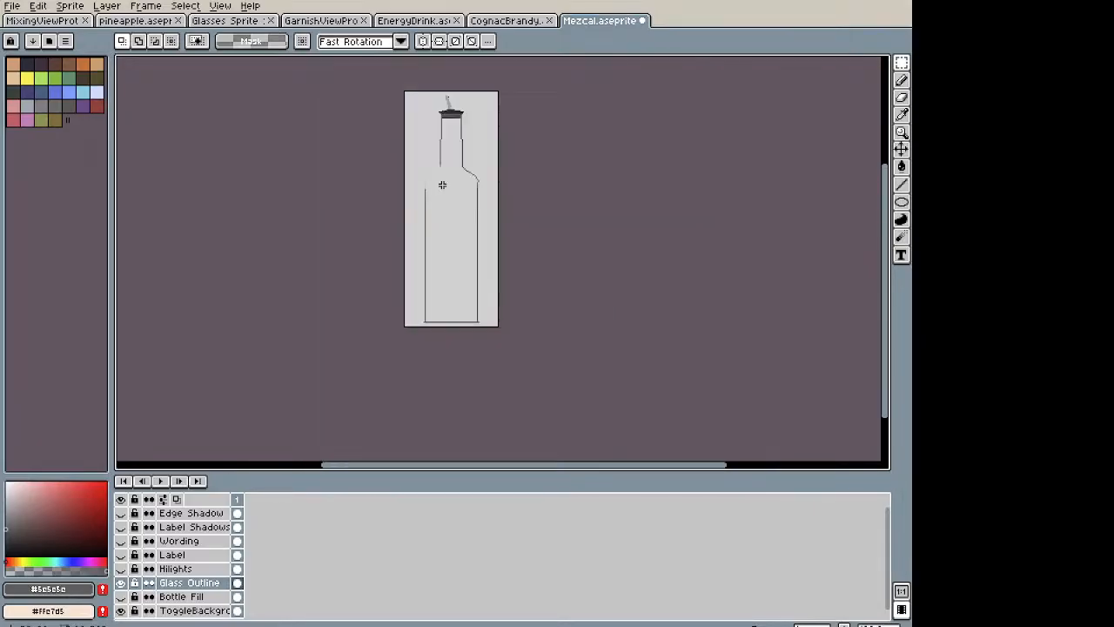
pyautogui.moveTo(457, 166); pyautogui.dragTo(457, 211)
pyautogui.scroll(3, 417, 121)
pyautogui.moveTo(370, 138); pyautogui.dragTo(484, 271)
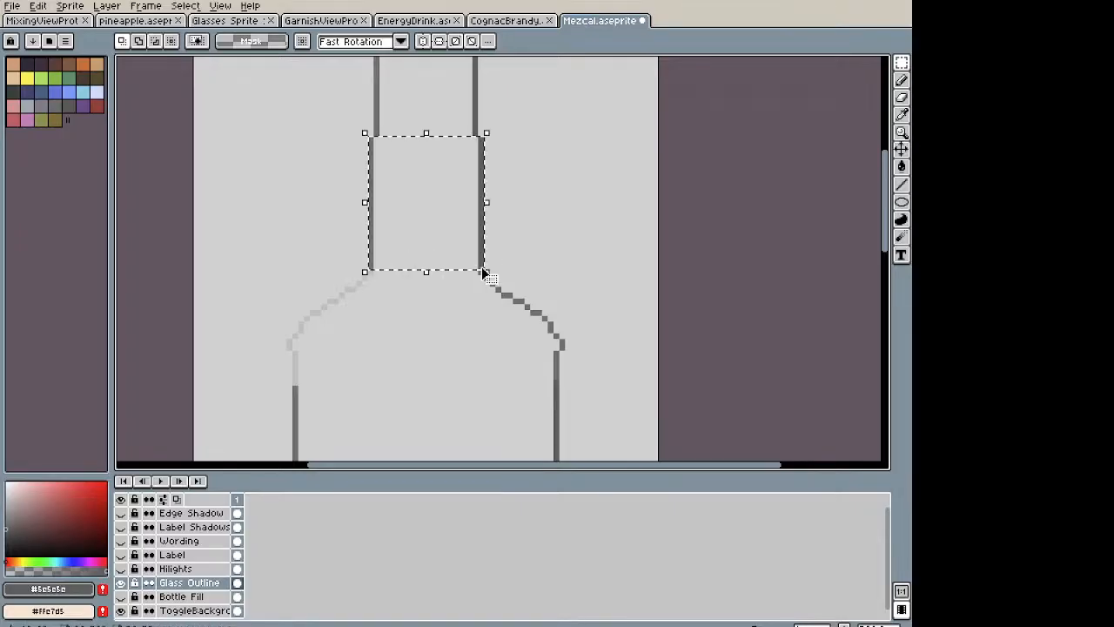
pyautogui.press('Left')
pyautogui.hotkey('ctrl', 'd')
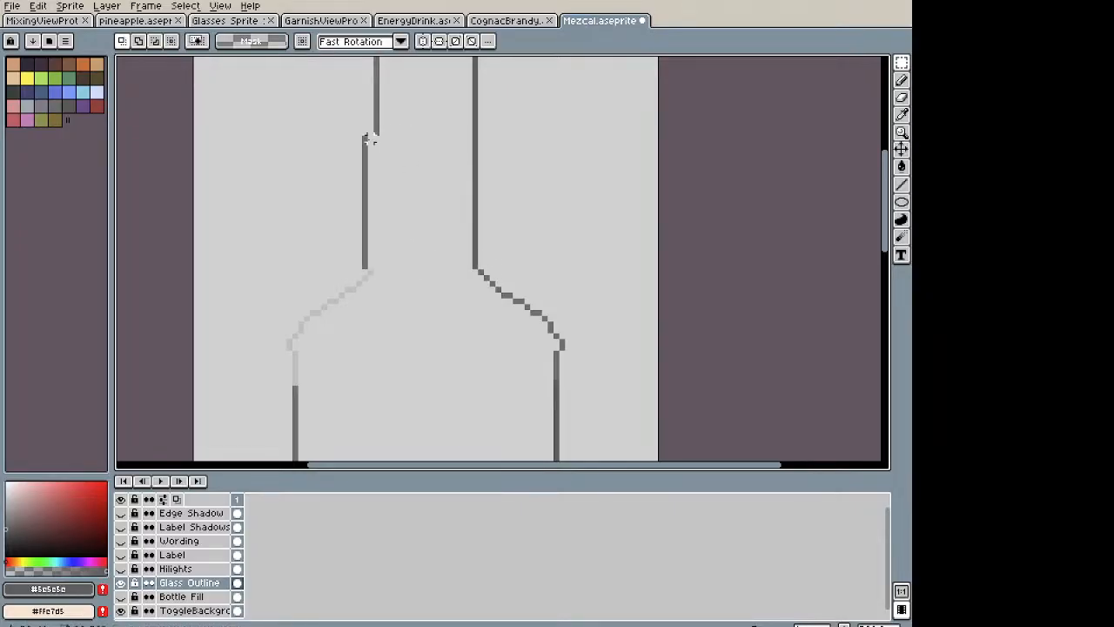
pyautogui.moveTo(365, 139); pyautogui.dragTo(385, 269)
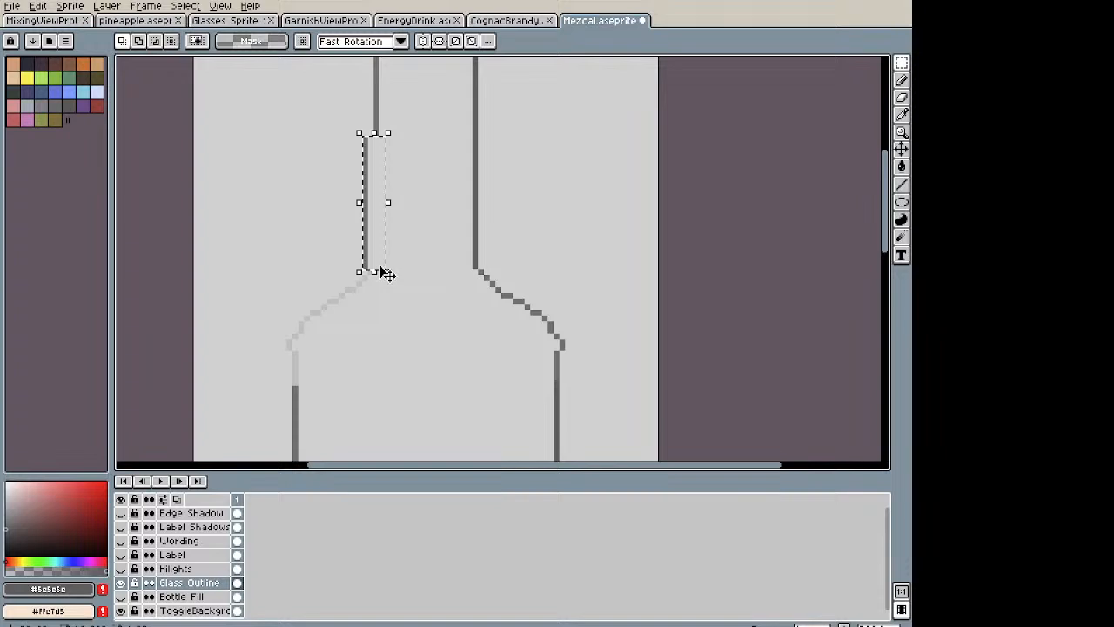
pyautogui.moveTo(482, 189); pyautogui.dragTo(493, 259)
pyautogui.scroll(-2, 470, 315)
pyautogui.scroll(-1, 511, 155)
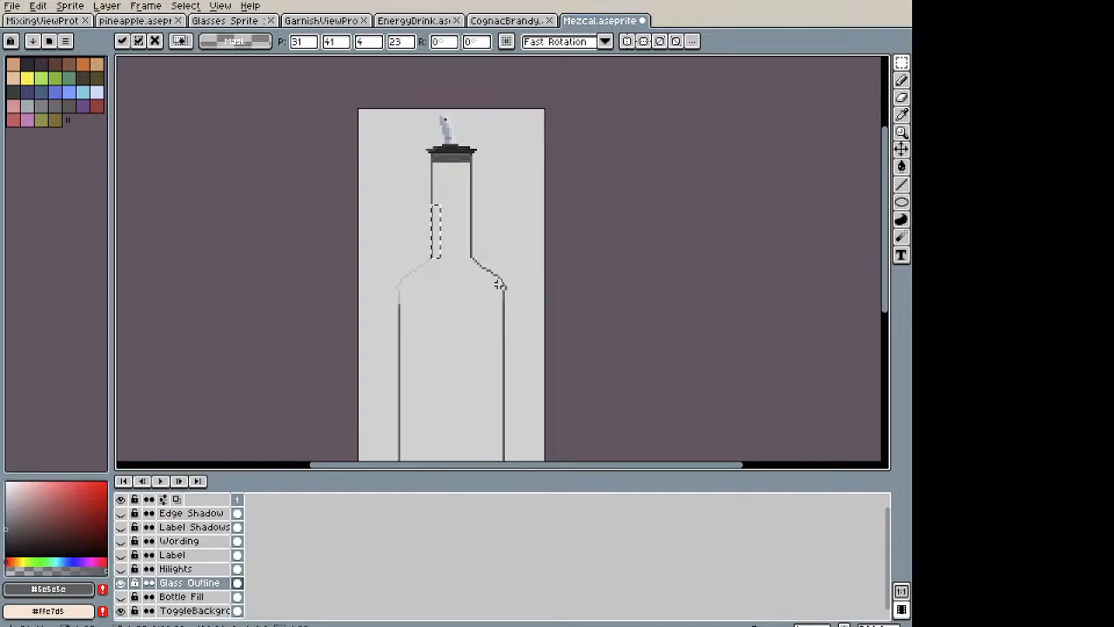
# Step: Undo the moves of the lower neck walls
pyautogui.hotkey('ctrl', 'z')
pyautogui.hotkey('ctrl', 'z')
pyautogui.hotkey('ctrl', 'z')
pyautogui.hotkey('ctrl', 'z')
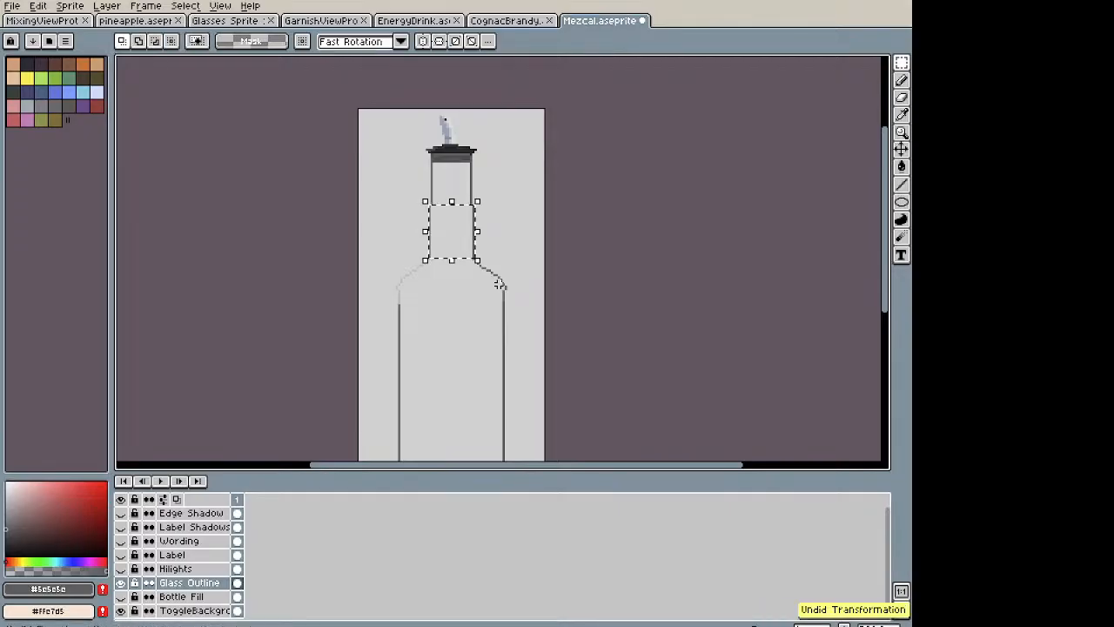
# Step: Erase the lower curve of the left shoulder, down to the vertical light grey part of the body wall
pyautogui.moveTo(489, 282); pyautogui.dragTo(428, 142)
pyautogui.scroll(6, 381, 128)
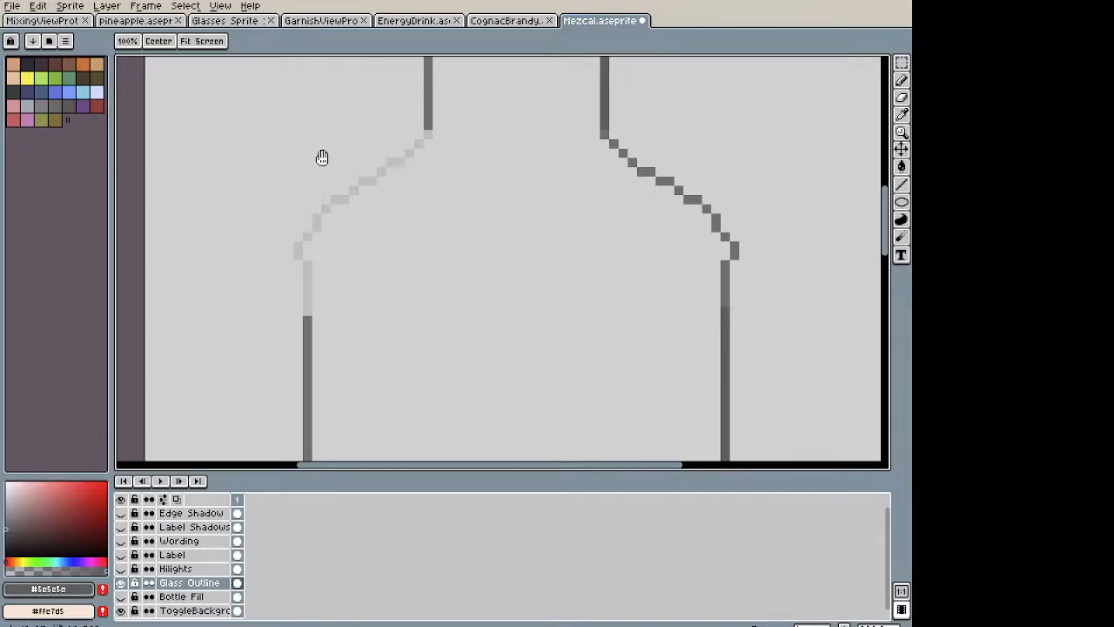
pyautogui.press('m')
pyautogui.press('e')
pyautogui.moveTo(265, 329); pyautogui.dragTo(302, 255)
pyautogui.moveTo(343, 213)
pyautogui.mouseDown()
pyautogui.moveTo(281, 311)
pyautogui.moveTo(283, 366)
pyautogui.mouseUp()
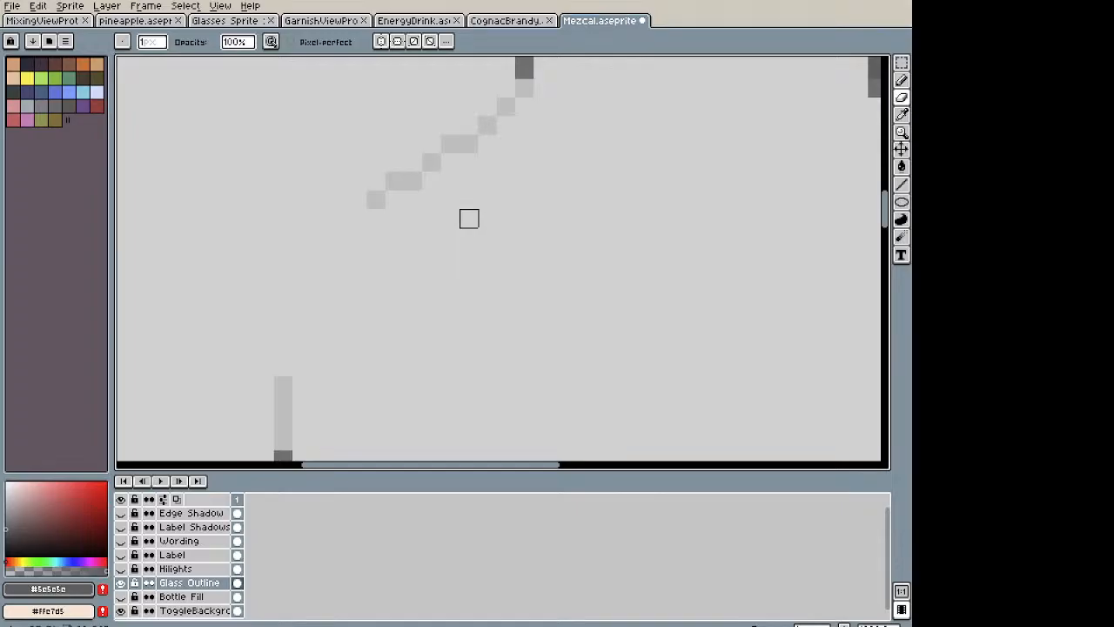
# Step: Sample the light grey #bfbfbf from the shoulder and draw a steeper left shoulder line from the body wall up towards the neck
pyautogui.press('i')
pyautogui.click(410, 174)
pyautogui.press('b')
pyautogui.click(283, 366)
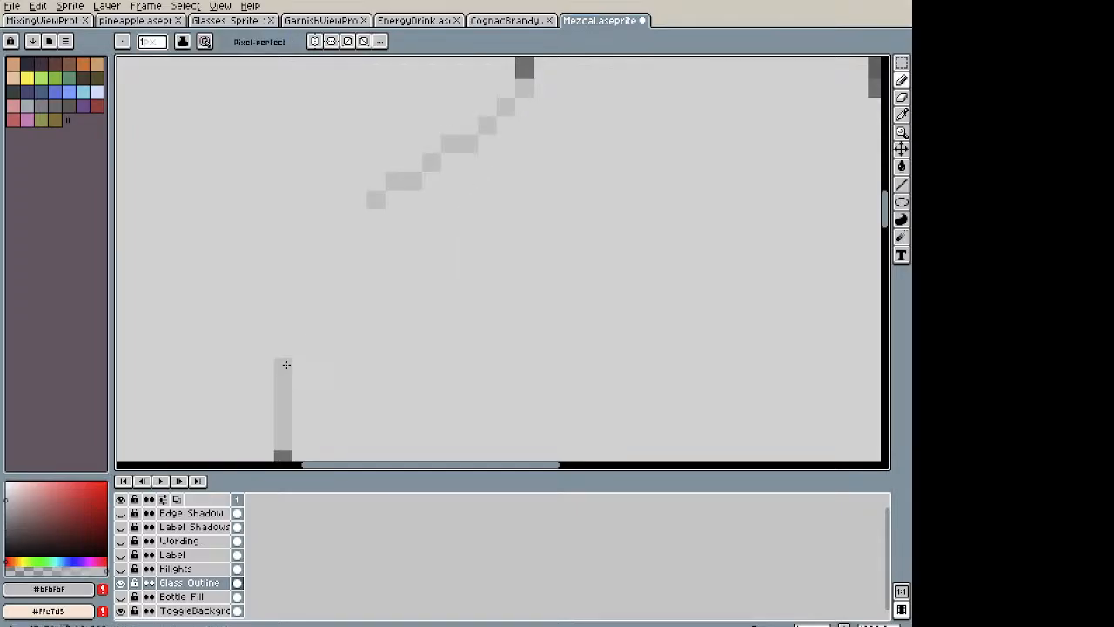
pyautogui.moveTo(289, 346)
pyautogui.mouseDown()
pyautogui.moveTo(400, 201)
pyautogui.moveTo(505, 104)
pyautogui.moveTo(516, 115)
pyautogui.mouseUp()
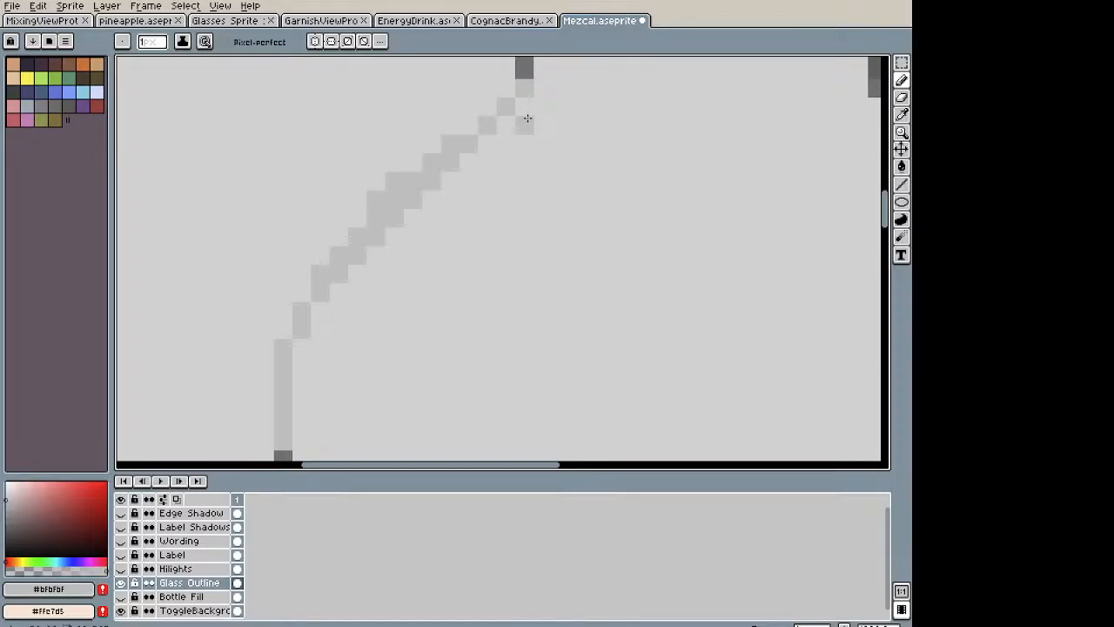
# Step: Erase the surplus pixels along the left shoulder so its curve thins to a single-pixel line
pyautogui.scroll(-4, 523, 161)
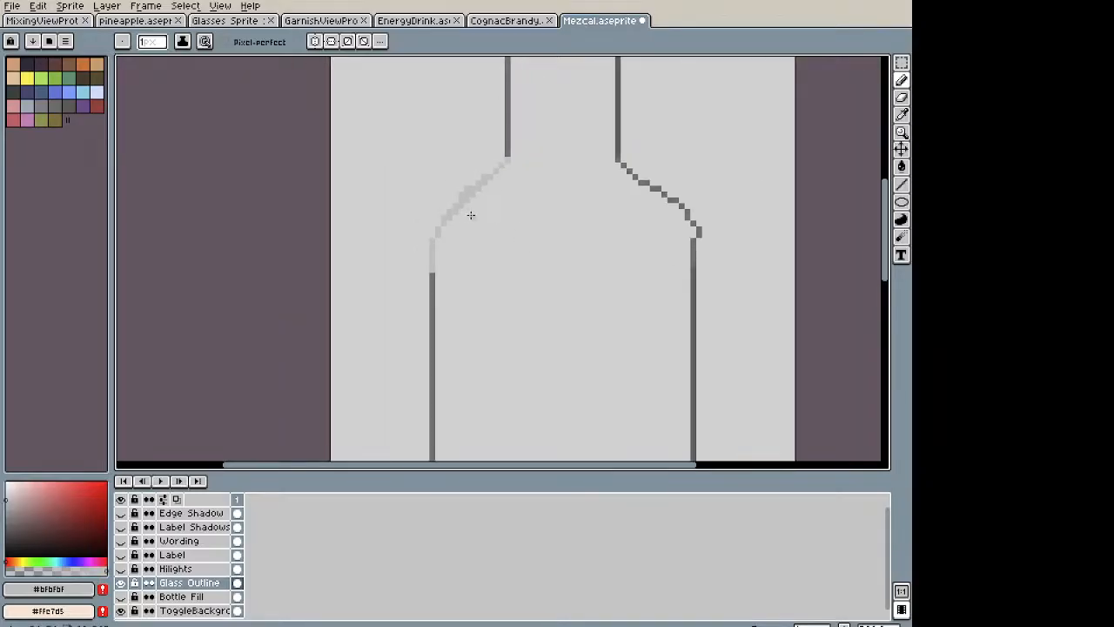
pyautogui.scroll(2, 470, 215)
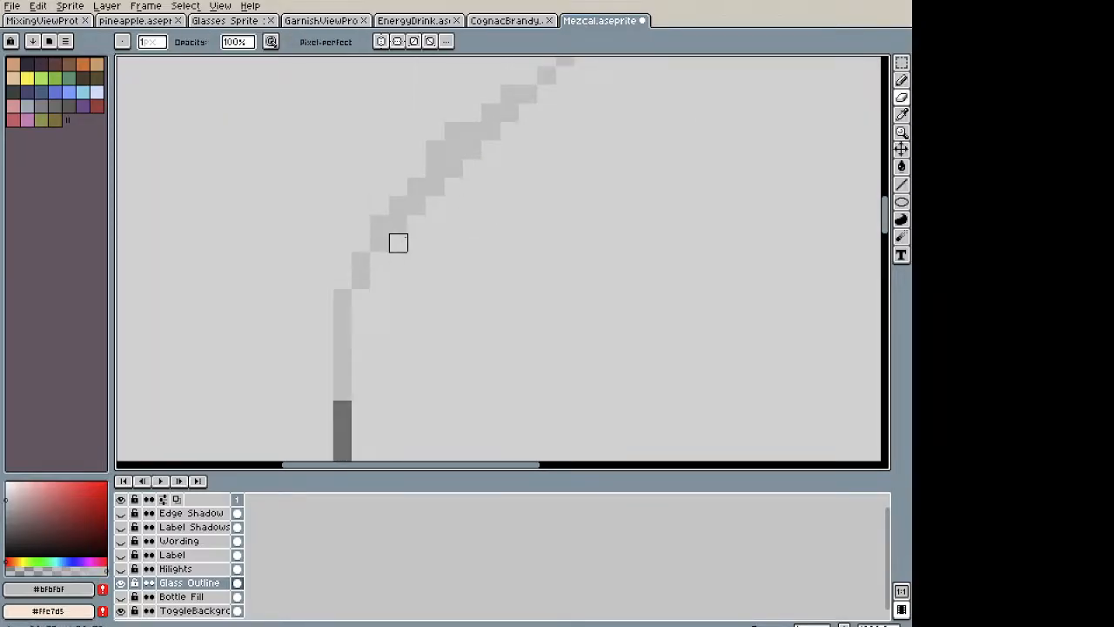
pyautogui.moveTo(397, 225)
pyautogui.mouseDown()
pyautogui.moveTo(417, 205)
pyautogui.moveTo(453, 187)
pyautogui.moveTo(454, 132)
pyautogui.mouseUp()
pyautogui.click(472, 150)
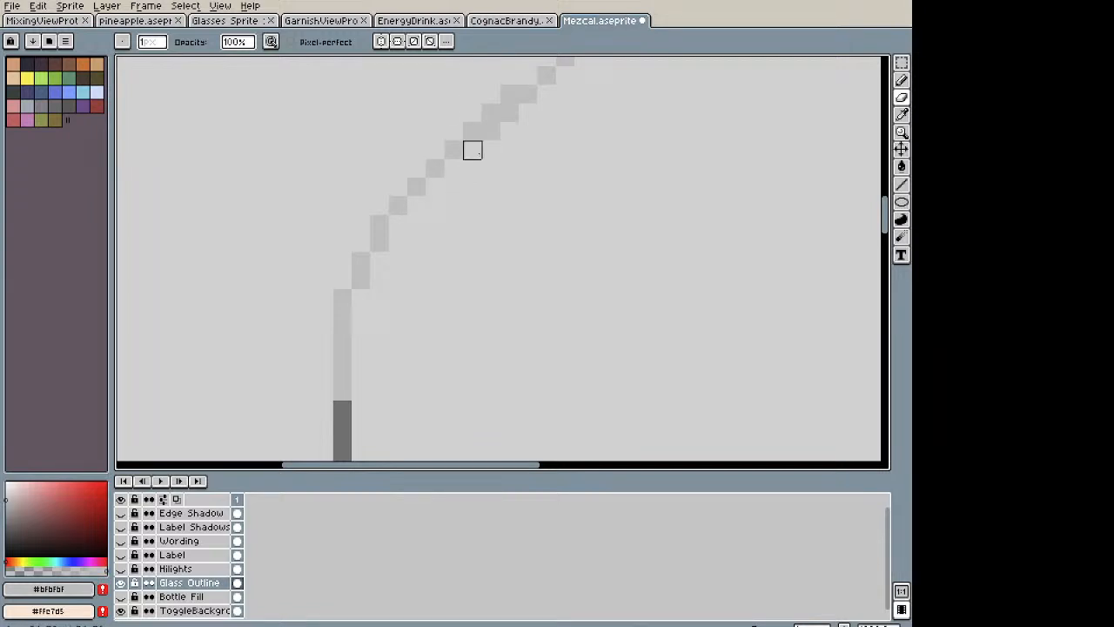
pyautogui.scroll(-4, 528, 113)
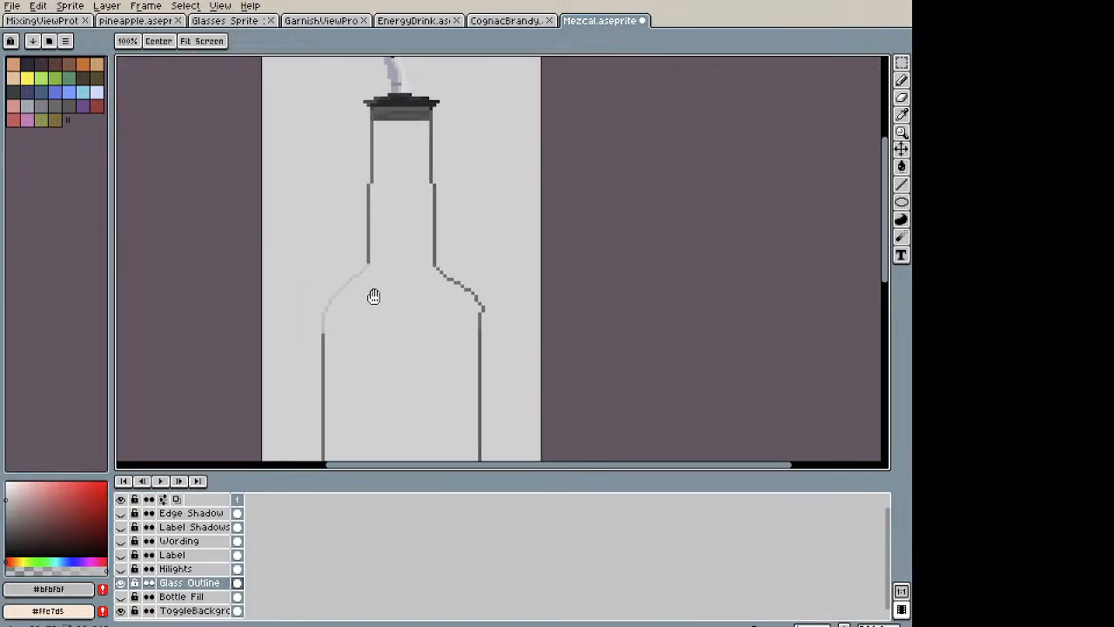
pyautogui.scroll(3, 374, 298)
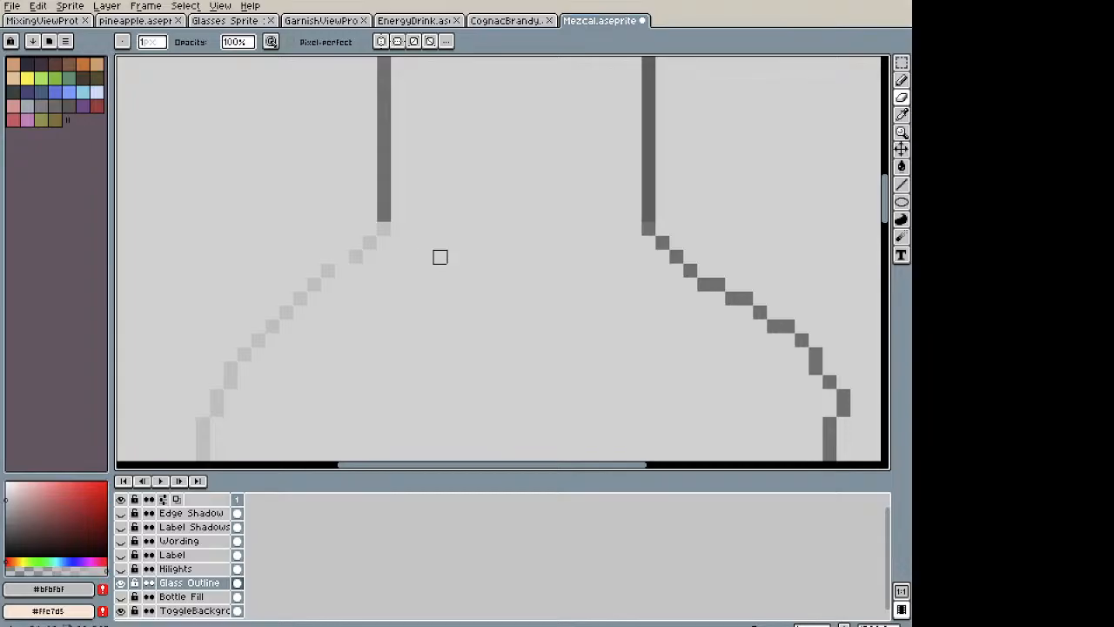
# Step: Redraw the top of the left shoulder as an even diagonal and replace the neck wall's lowest pixels with the light grey
pyautogui.press('i')
pyautogui.press('b')
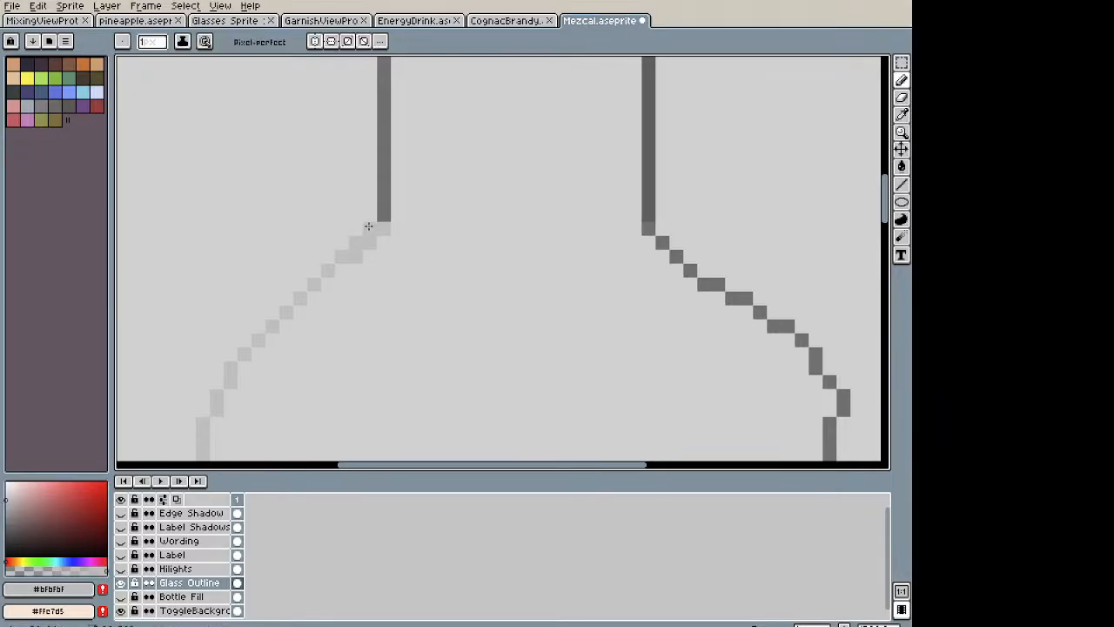
pyautogui.press('e')
pyautogui.moveTo(371, 253)
pyautogui.mouseDown()
pyautogui.moveTo(384, 229)
pyautogui.moveTo(398, 243)
pyautogui.moveTo(383, 201)
pyautogui.mouseUp()
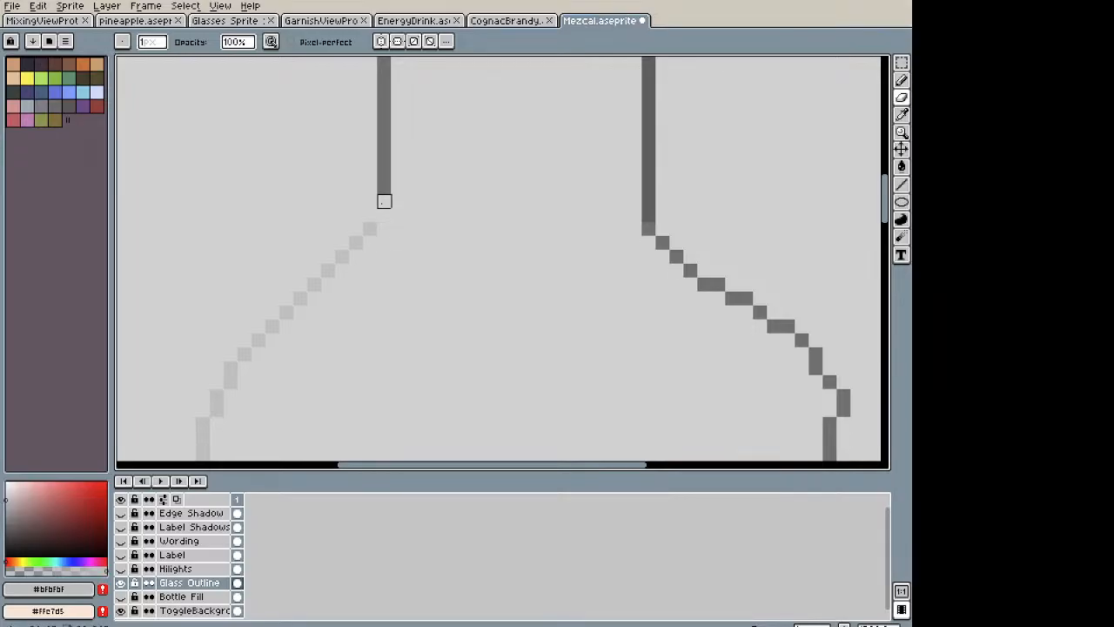
pyautogui.press('i')
pyautogui.press('b')
pyautogui.click(378, 216)
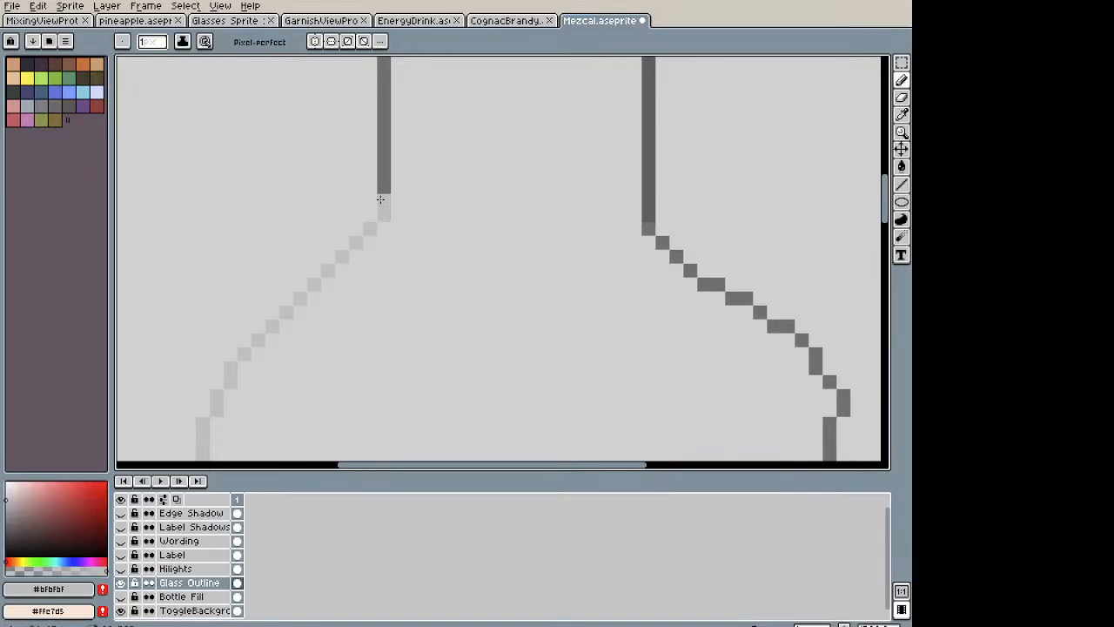
# Step: Select the old right shoulder curve and move it up and to the right, clear of the bottle outline
pyautogui.scroll(-4, 419, 213)
pyautogui.moveTo(449, 251); pyautogui.dragTo(408, 225)
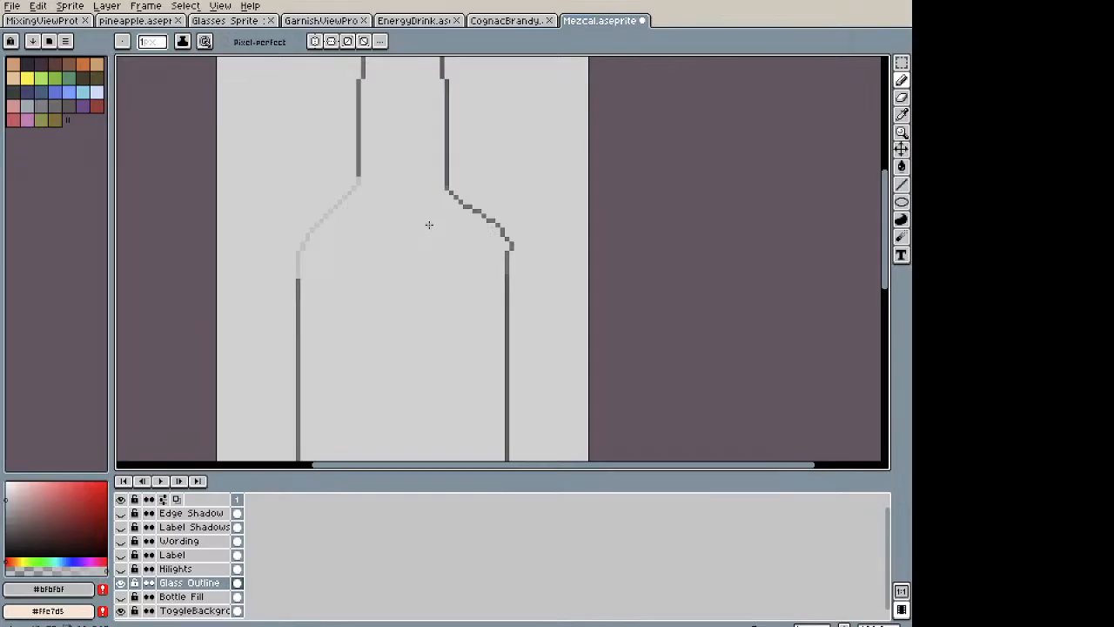
pyautogui.press('m')
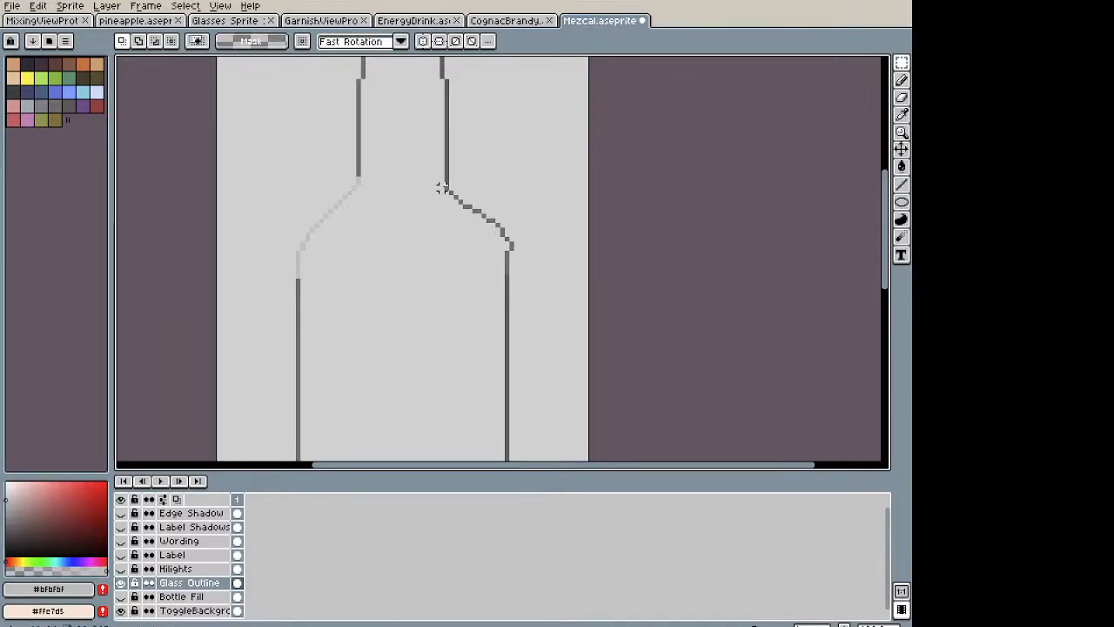
pyautogui.moveTo(446, 187); pyautogui.dragTo(542, 278)
pyautogui.press('Right')
pyautogui.press('Right')
pyautogui.press('Up')
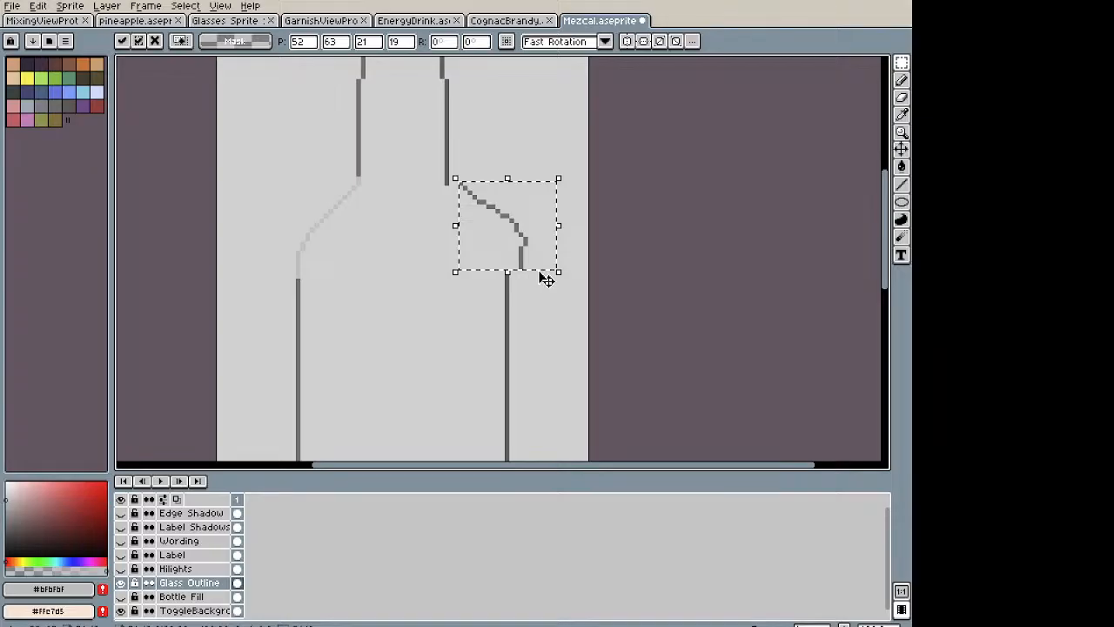
pyautogui.press('Up')
pyautogui.press('Up')
pyautogui.press('Up')
pyautogui.press('Up')
pyautogui.press('Up')
pyautogui.press('Up')
pyautogui.press('Up')
pyautogui.press('Up')
pyautogui.press('Up')
pyautogui.press('Up')
pyautogui.press('Up')
pyautogui.press('Up')
pyautogui.press('Up')
pyautogui.press('Up')
pyautogui.press('Up')
pyautogui.press('Up')
pyautogui.press('Up')
pyautogui.press('Up')
pyautogui.press('Up')
pyautogui.press('Up')
pyautogui.press('Return')
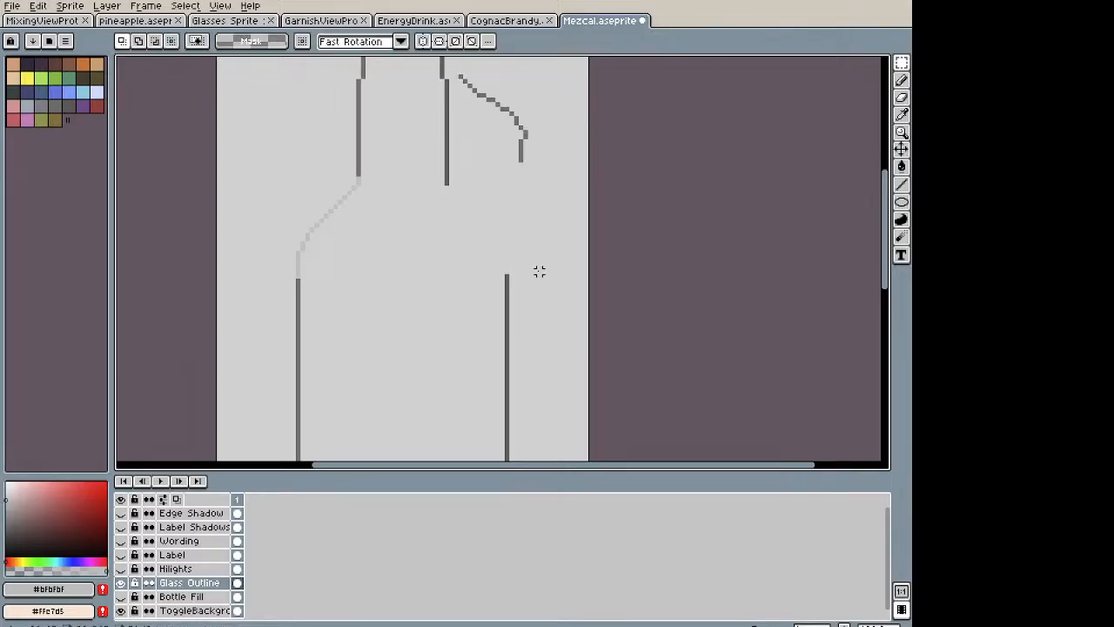
# Step: Copy the new left shoulder, flip it horizontally and place it between the right neck wall and right body wall
pyautogui.scroll(1, 357, 183)
pyautogui.moveTo(364, 170); pyautogui.dragTo(191, 378)
pyautogui.click(264, 340)
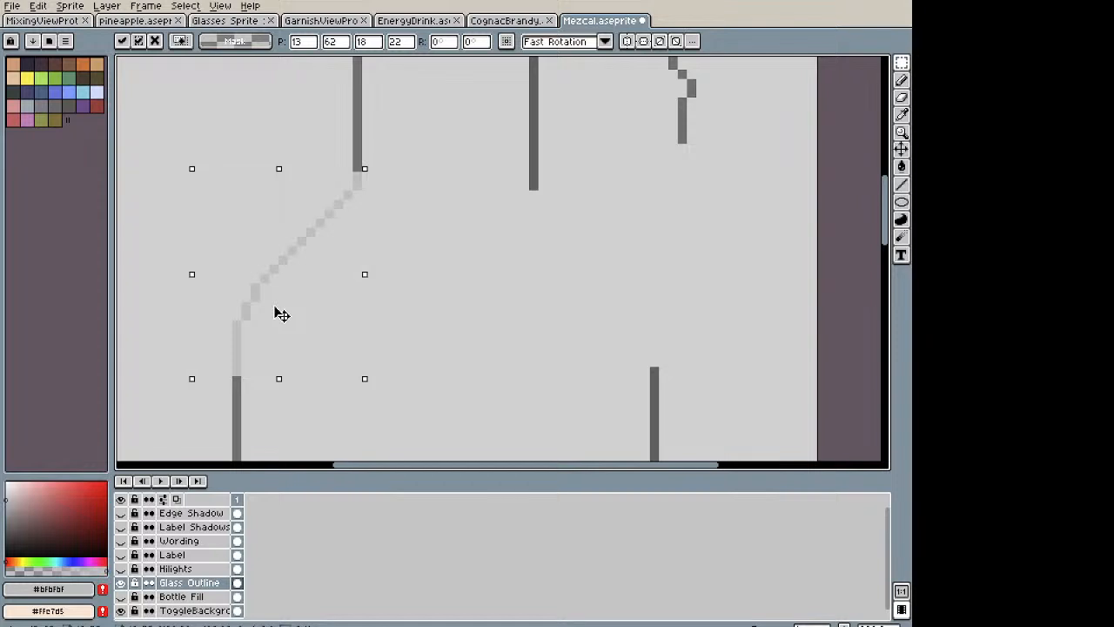
pyautogui.hotkey('shift', 'h')
pyautogui.moveTo(281, 313); pyautogui.dragTo(627, 309)
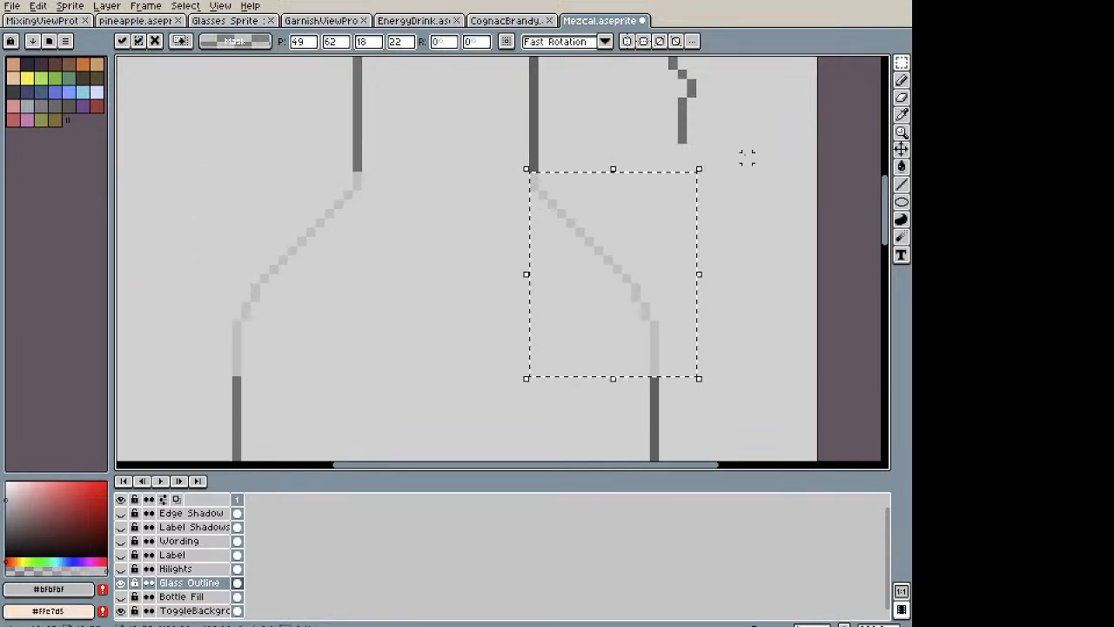
# Step: Recolour the mirrored right shoulder with the old curve's dark grey #717171, using a non-contiguous Paint Bucket fill
pyautogui.keyDown('alt'); pyautogui.click(685, 109); pyautogui.keyUp('alt')
pyautogui.press('g')
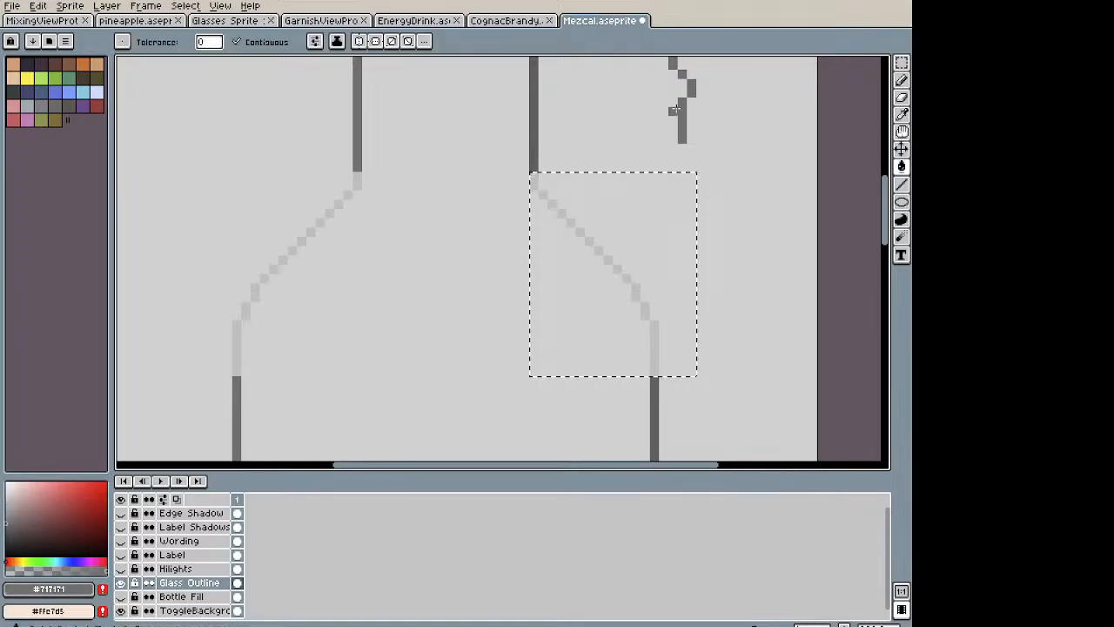
pyautogui.click(237, 44)
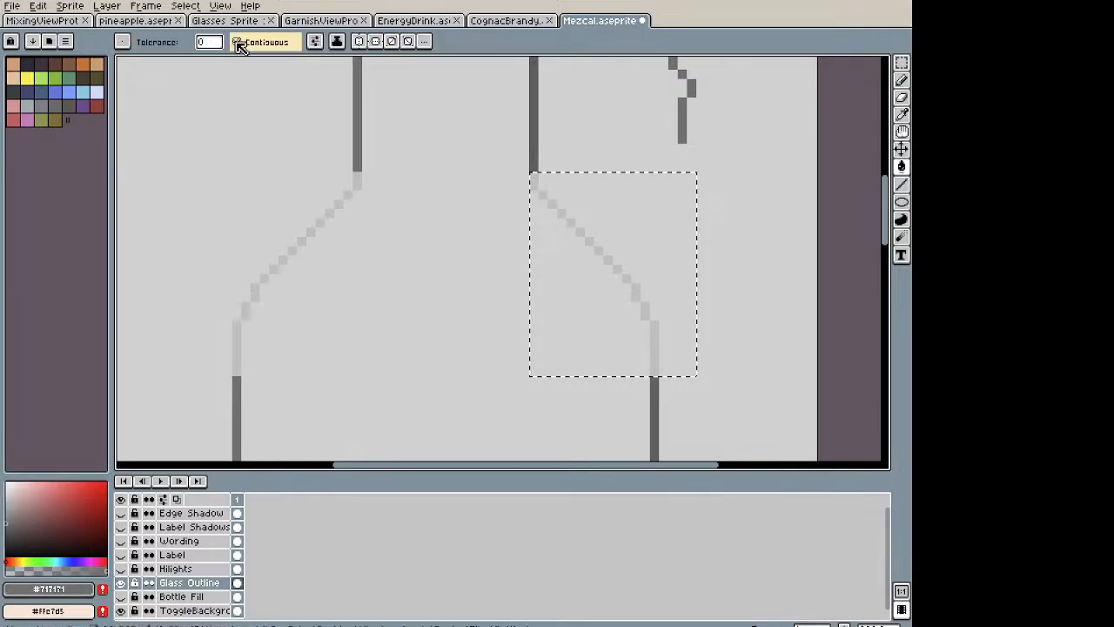
pyautogui.click(653, 327)
pyautogui.scroll(-7, 653, 327)
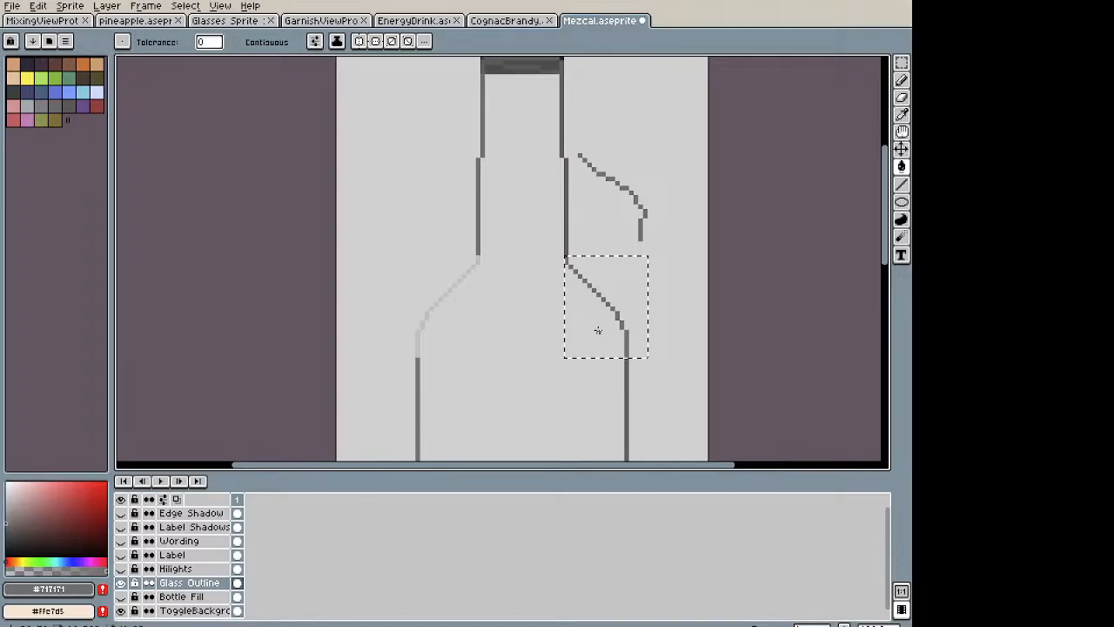
# Step: Select the leftover old shoulder curve beside the neck and delete it
pyautogui.moveTo(595, 300); pyautogui.dragTo(490, 212)
pyautogui.scroll(5, 458, 192)
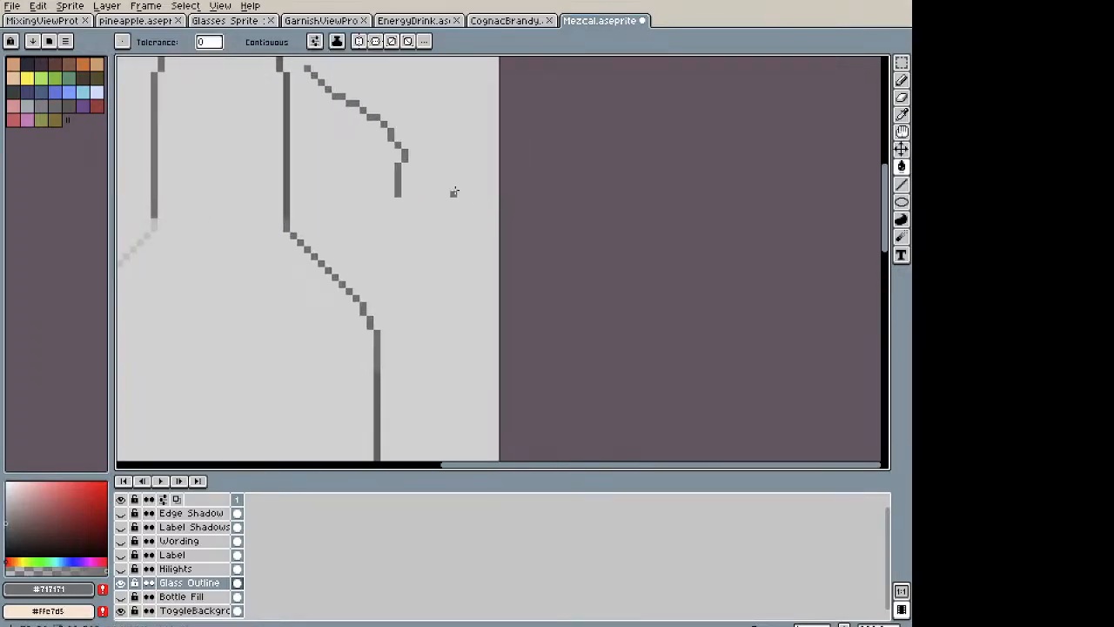
pyautogui.moveTo(447, 180)
pyautogui.mouseDown()
pyautogui.moveTo(490, 362)
pyautogui.moveTo(380, 240)
pyautogui.mouseUp()
pyautogui.press('m')
pyautogui.press('Delete')
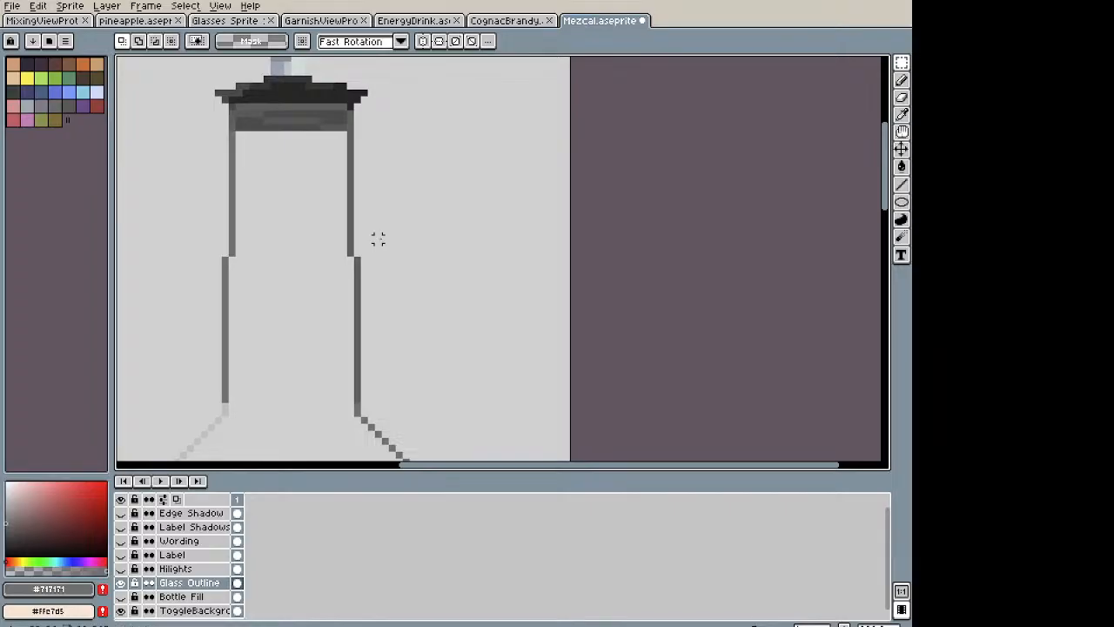
# Step: Erase the left end of the dark base line so that it starts just inside the left body wall
pyautogui.press('h')
pyautogui.moveTo(520, 253); pyautogui.dragTo(634, 148)
pyautogui.scroll(-2, 581, 207)
pyautogui.scroll(-4, 461, 275)
pyautogui.scroll(5, 475, 266)
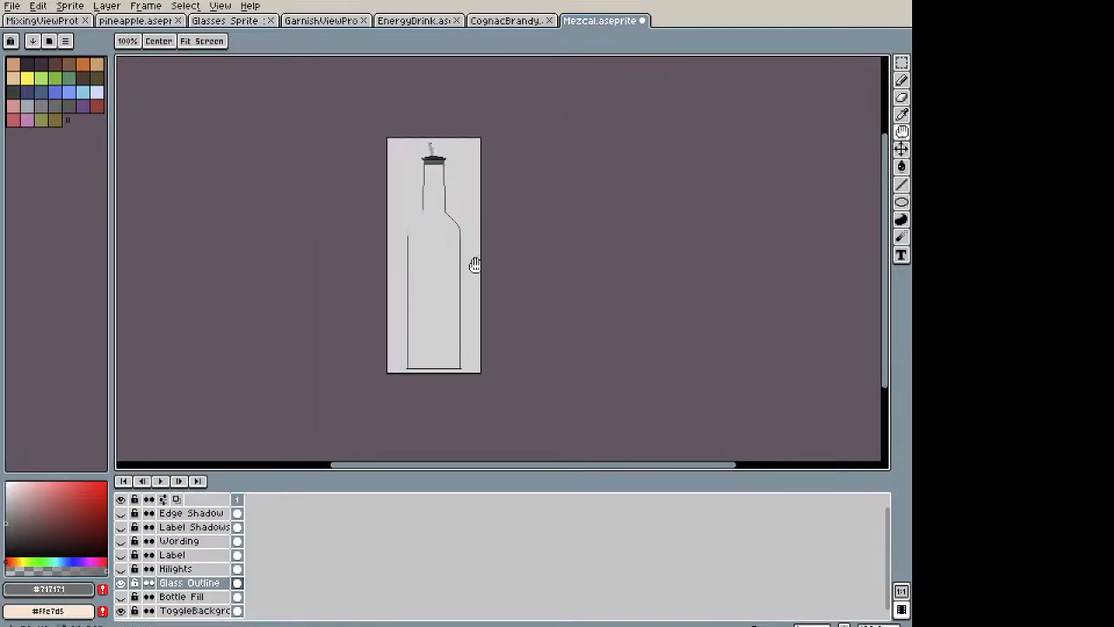
pyautogui.moveTo(392, 343); pyautogui.dragTo(406, 219)
pyautogui.scroll(2, 402, 274)
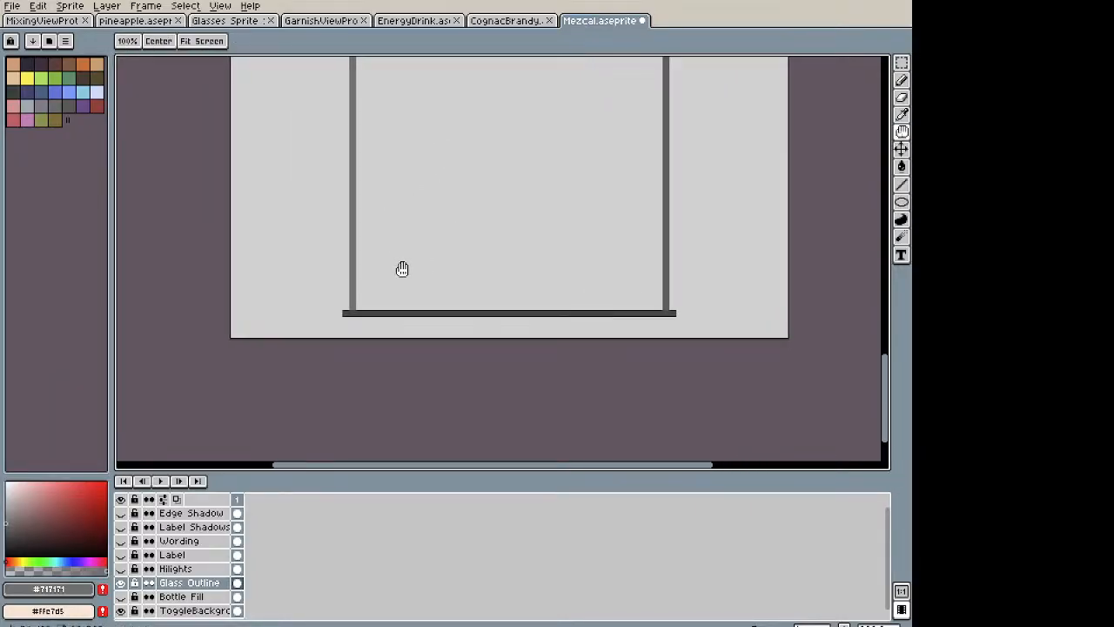
pyautogui.scroll(3, 402, 274)
pyautogui.press('m')
pyautogui.press('e')
pyautogui.moveTo(316, 310); pyautogui.dragTo(411, 216)
pyautogui.moveTo(259, 310); pyautogui.dragTo(287, 311)
# Step: Erase the right end of the dark base line so that it stops just inside the right body wall
pyautogui.moveTo(621, 310); pyautogui.dragTo(194, 316)
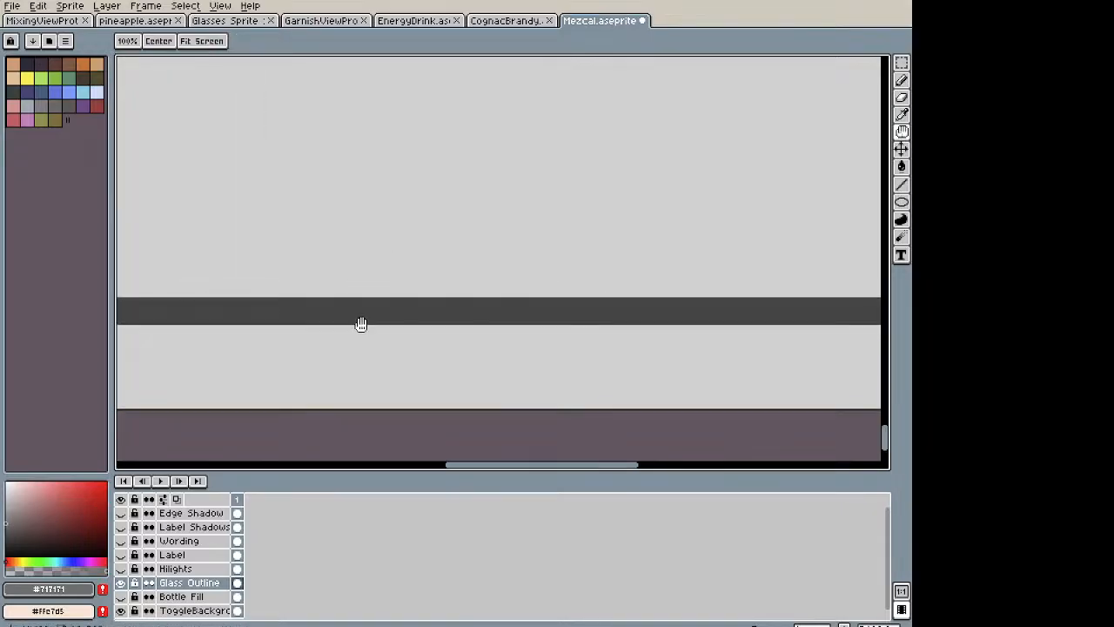
pyautogui.moveTo(505, 306); pyautogui.dragTo(458, 266)
pyautogui.click(392, 279)
pyautogui.scroll(-5, 393, 278)
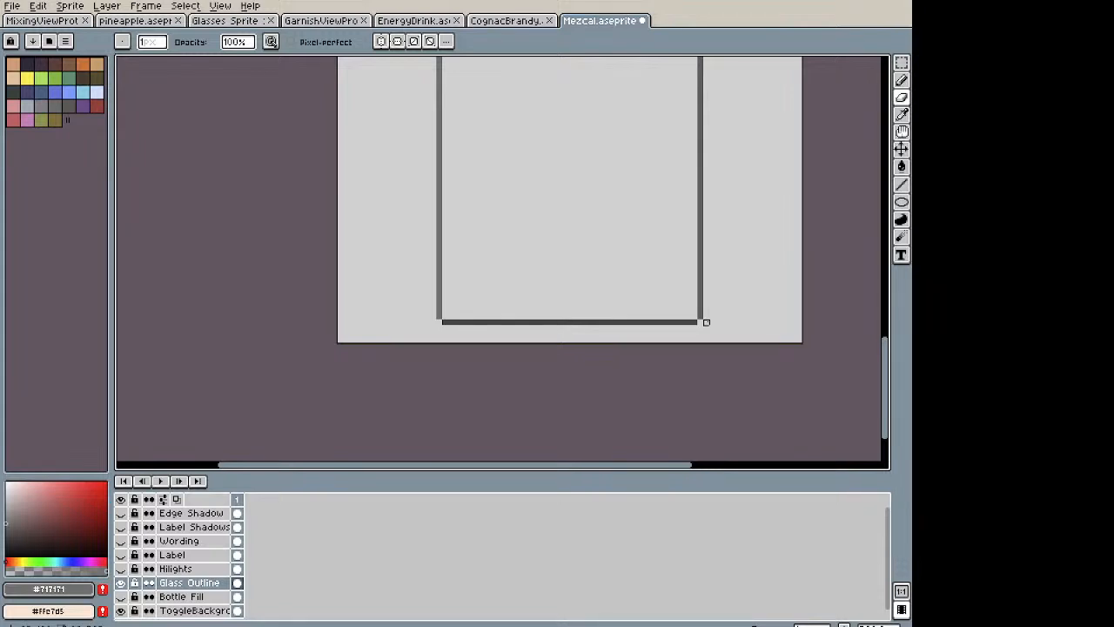
pyautogui.scroll(4, 439, 333)
pyautogui.moveTo(400, 256); pyautogui.dragTo(351, 313)
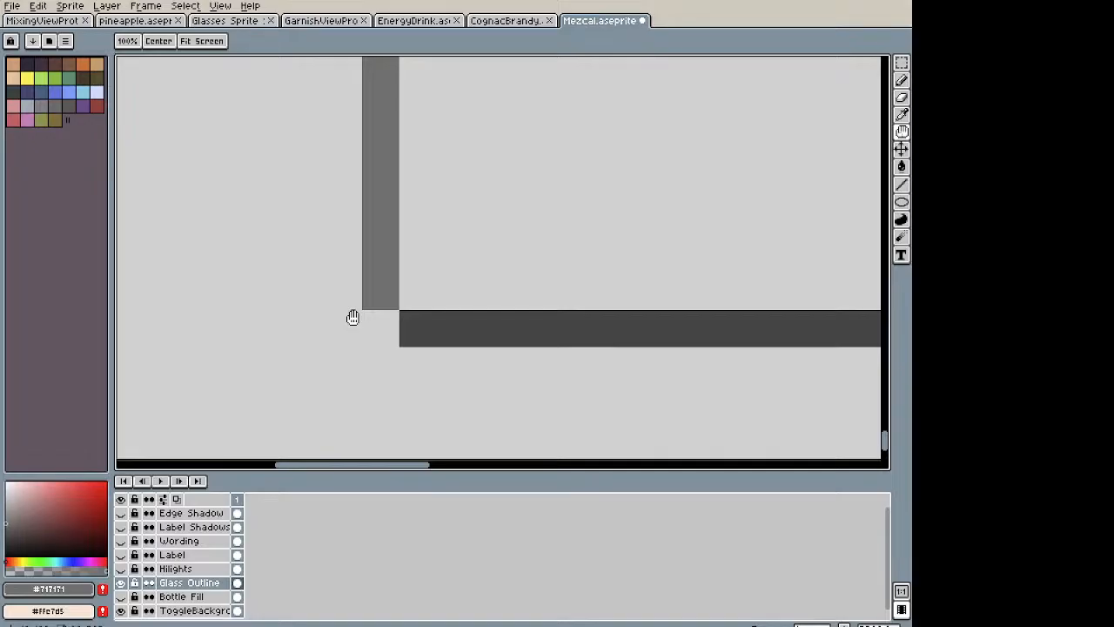
# Step: Erase the end pixel of the body wall and of the dark base line at both bottom corners of the glass outline
pyautogui.click(380, 291)
pyautogui.click(418, 329)
pyautogui.scroll(-4, 522, 296)
pyautogui.moveTo(819, 293); pyautogui.dragTo(253, 294)
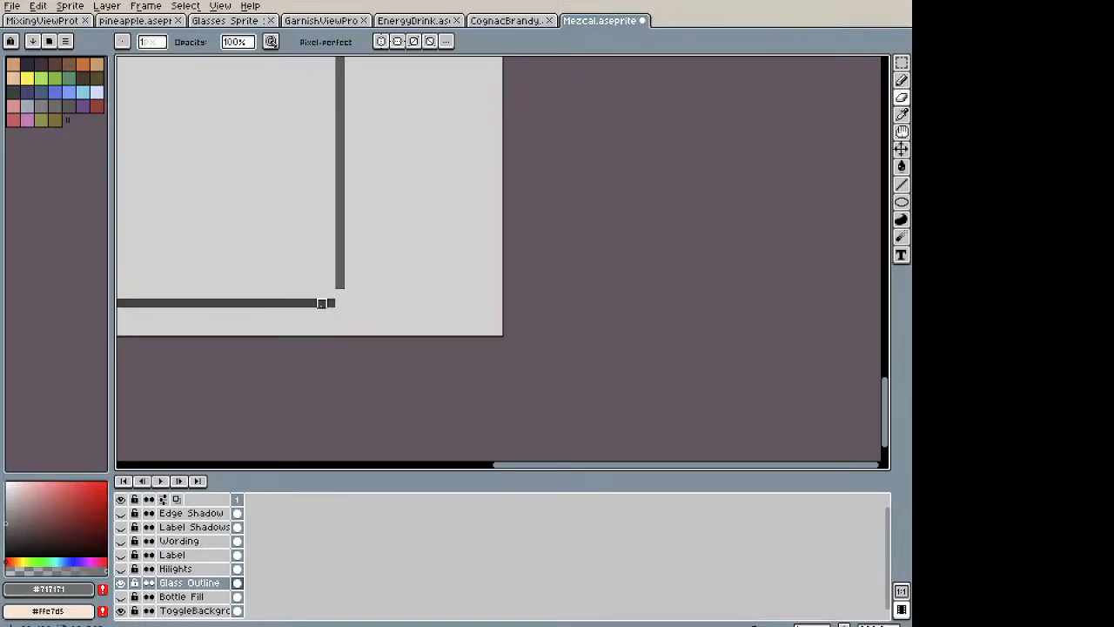
pyautogui.scroll(-2, 331, 294)
# Step: Sample the wall grey #5e5e5e and draw one diagonal pixel joining wall and base at each bottom corner
pyautogui.press('i')
pyautogui.click(402, 284)
pyautogui.press('b')
pyautogui.scroll(3, 400, 281)
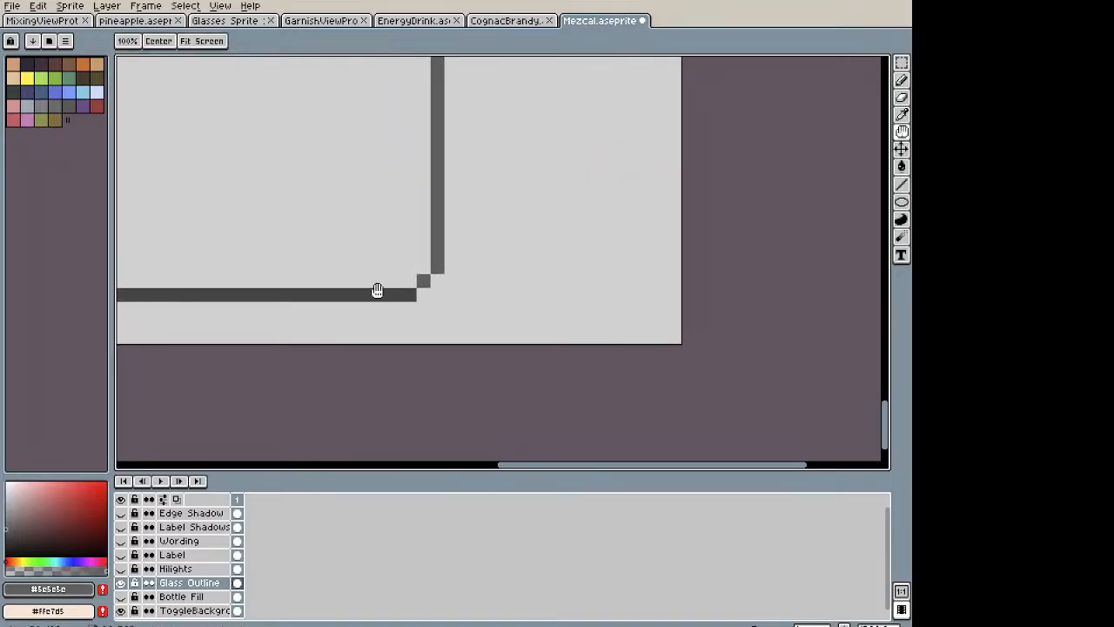
pyautogui.moveTo(247, 297); pyautogui.dragTo(823, 353)
pyautogui.click(402, 337)
pyautogui.scroll(-4, 477, 334)
pyautogui.moveTo(567, 320)
pyautogui.mouseDown()
pyautogui.moveTo(435, 433)
pyautogui.moveTo(444, 345)
pyautogui.mouseUp()
pyautogui.scroll(-4, 522, 352)
pyautogui.scroll(3, 490, 348)
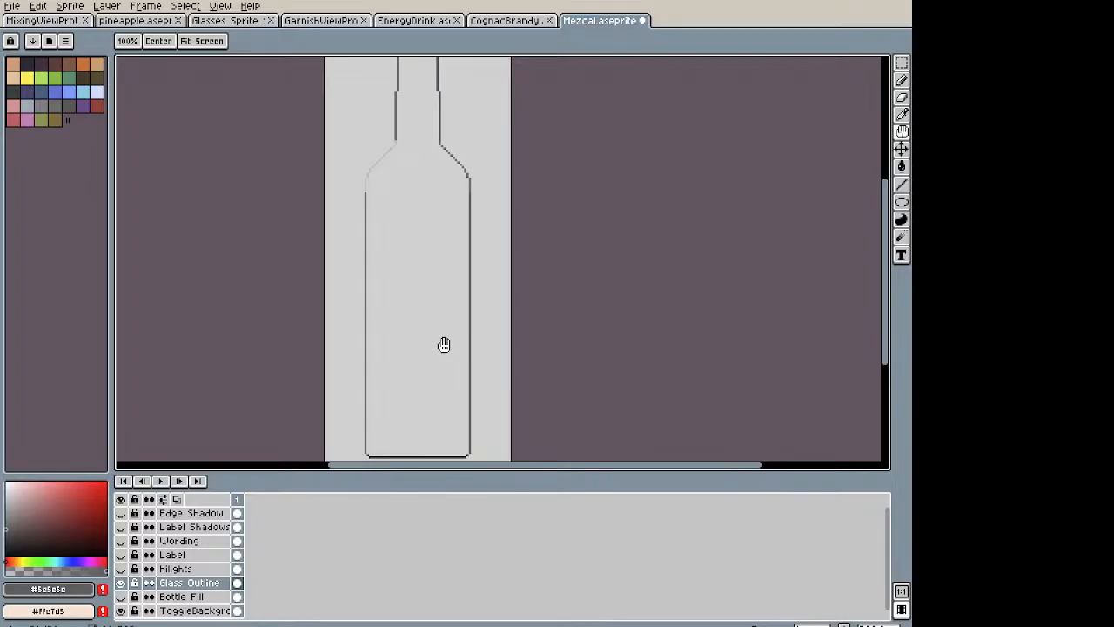
pyautogui.press('alt')
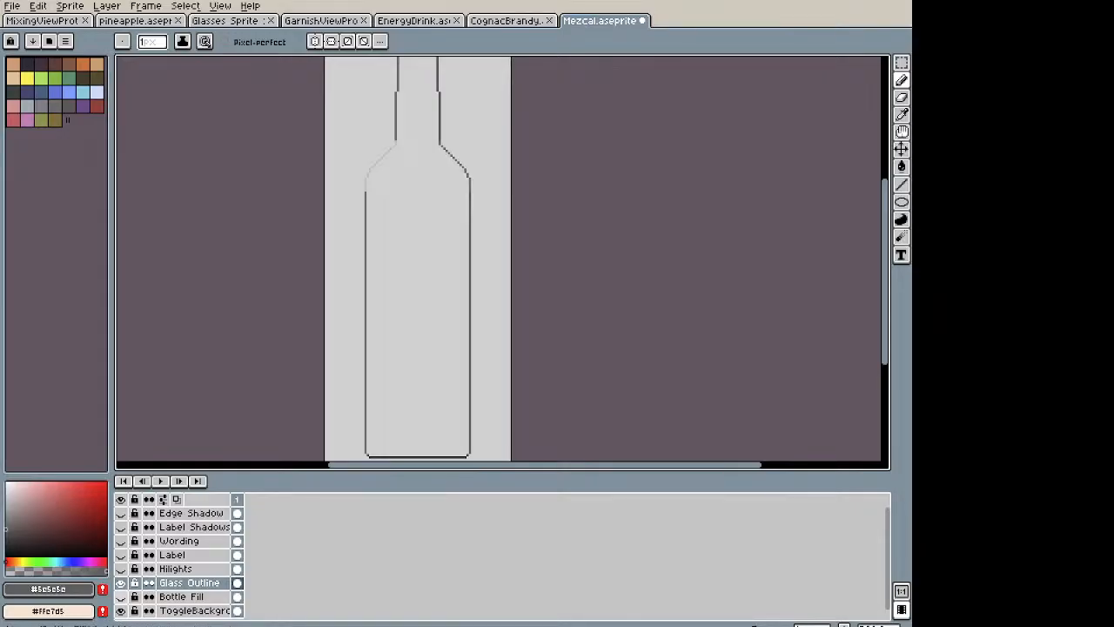
# Step: Show the Bottle Fill layer to compare the old fill with the new outline
pyautogui.click(121, 596)
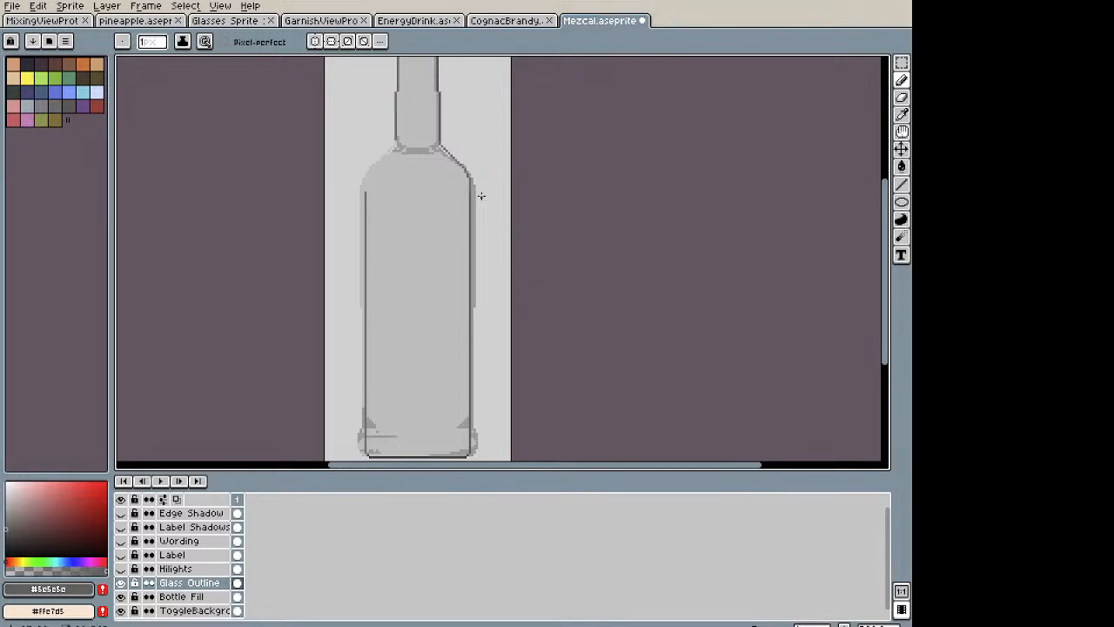
pyautogui.scroll(2, 489, 185)
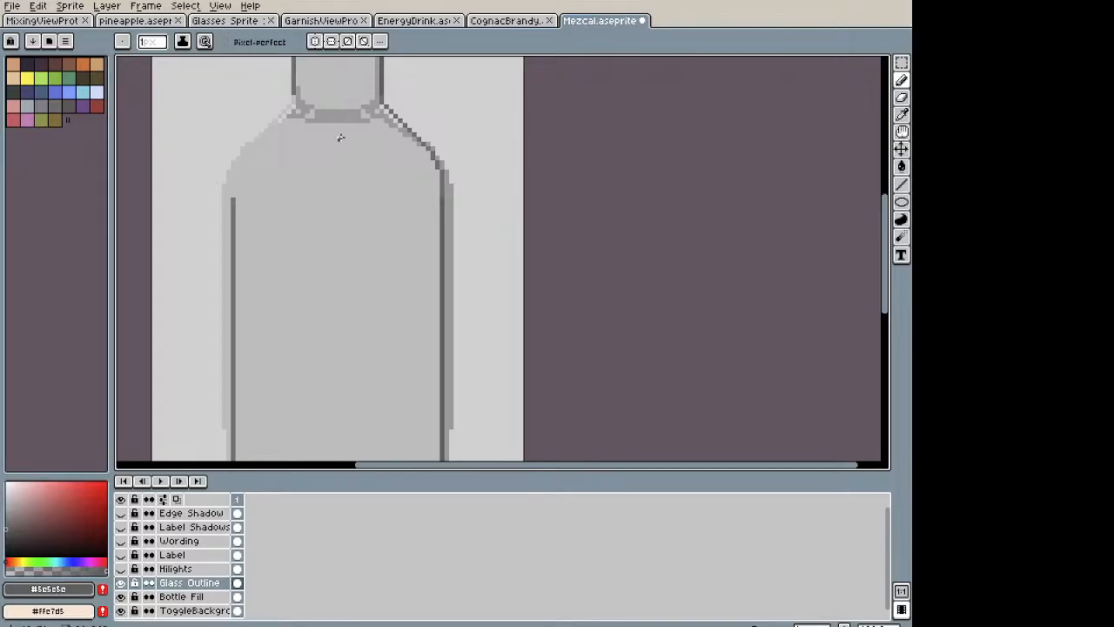
pyautogui.scroll(-5, 340, 138)
pyautogui.scroll(2, 365, 175)
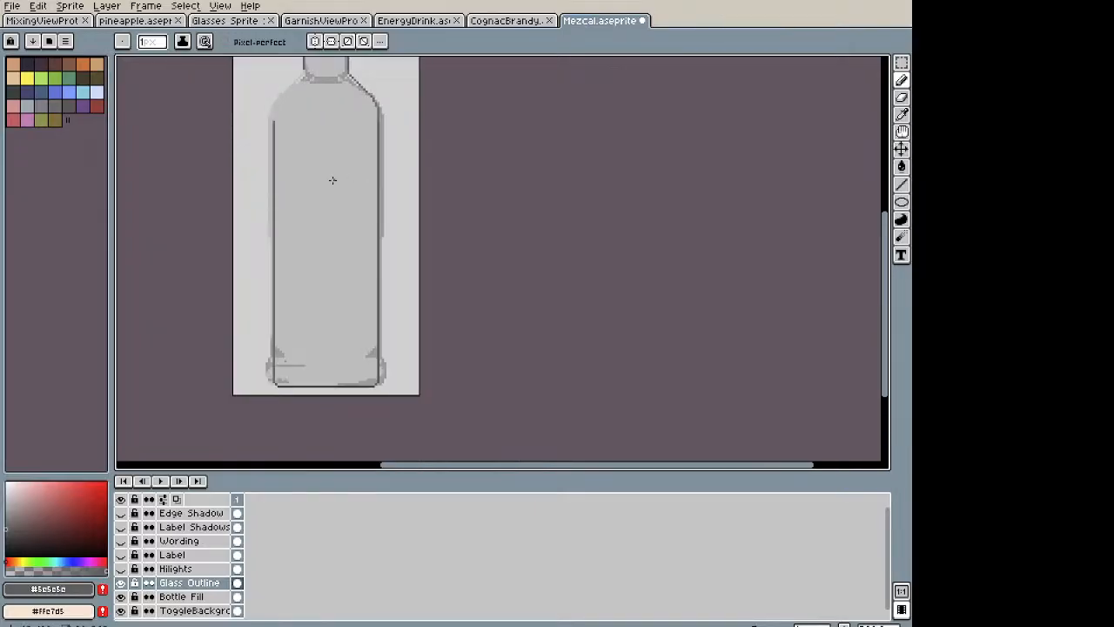
# Step: Select the strip outside the right body wall and clear the protruding fill there on the Bottle Fill layer
pyautogui.press('space')
pyautogui.moveTo(351, 288); pyautogui.dragTo(340, 214)
pyautogui.scroll(3, 340, 214)
pyautogui.moveTo(430, 260); pyautogui.dragTo(408, 163)
pyautogui.press('v')
pyautogui.moveTo(399, 355); pyautogui.dragTo(463, 74)
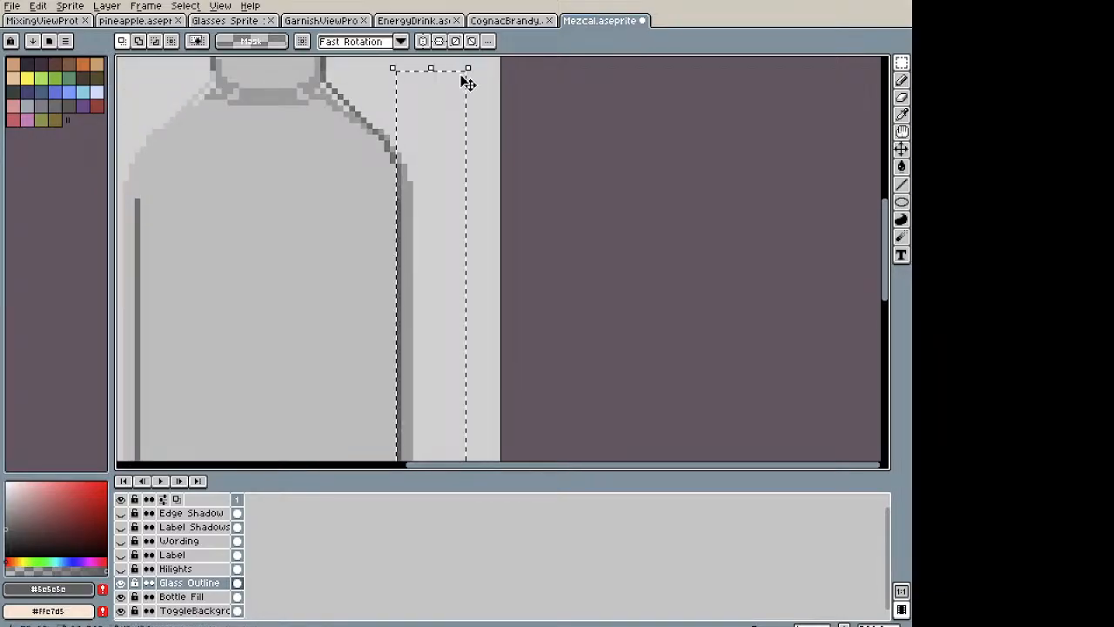
pyautogui.press('Delete')
pyautogui.hotkey('ctrl', 'z')
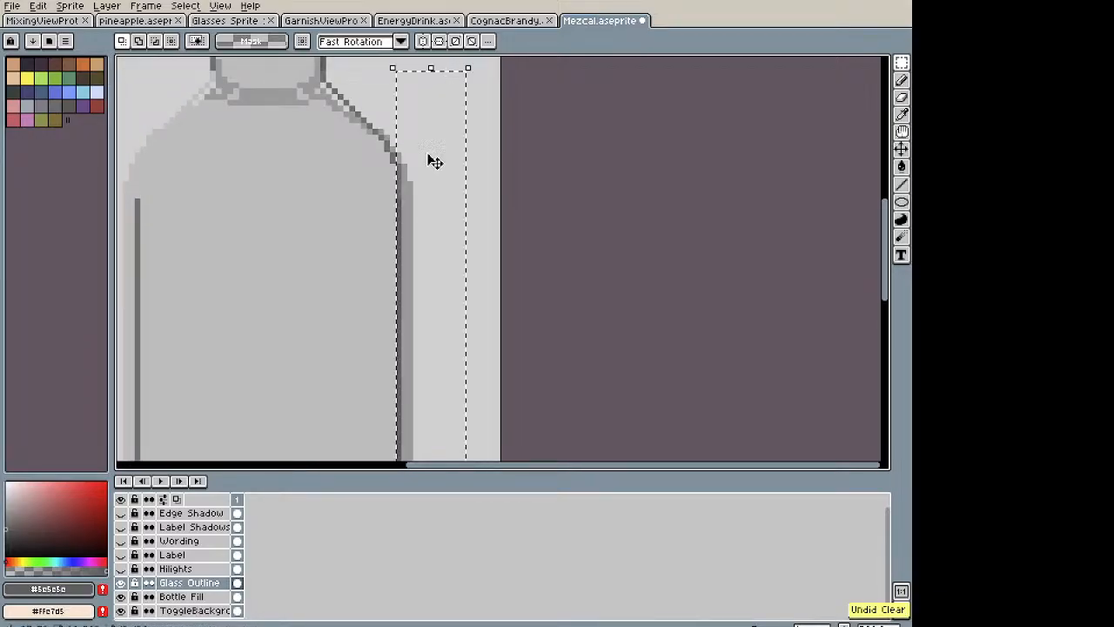
pyautogui.click(192, 598)
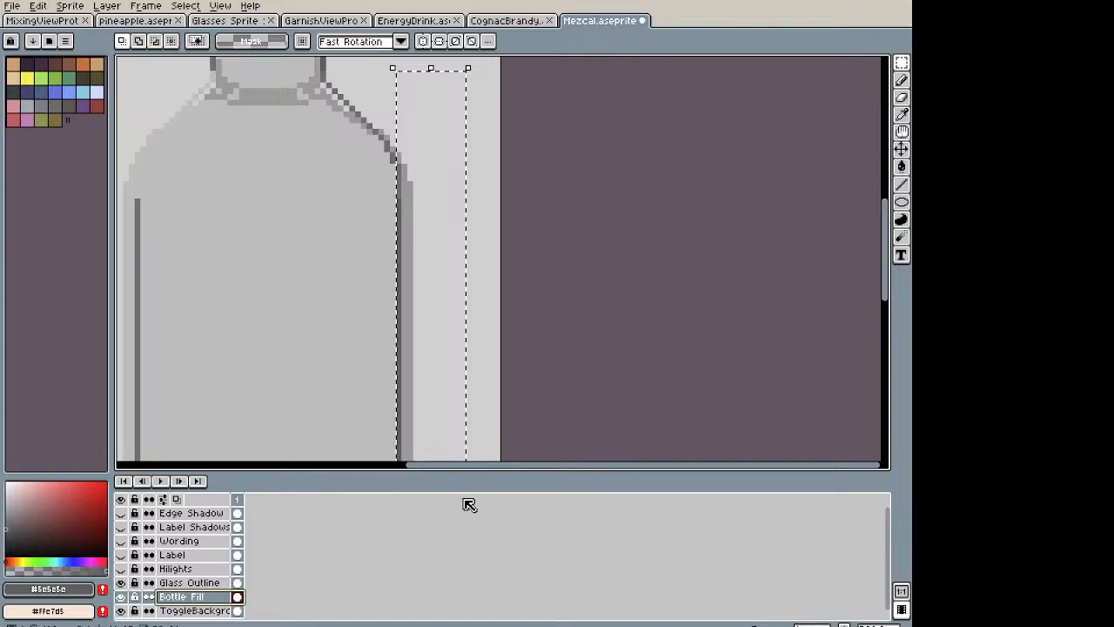
pyautogui.hotkey('ctrl', 'd')
# Step: Select the strip outside the left body wall down to the base and delete the protruding fill
pyautogui.press('h')
pyautogui.moveTo(270, 305); pyautogui.dragTo(464, 56)
pyautogui.scroll(-1, 361, 388)
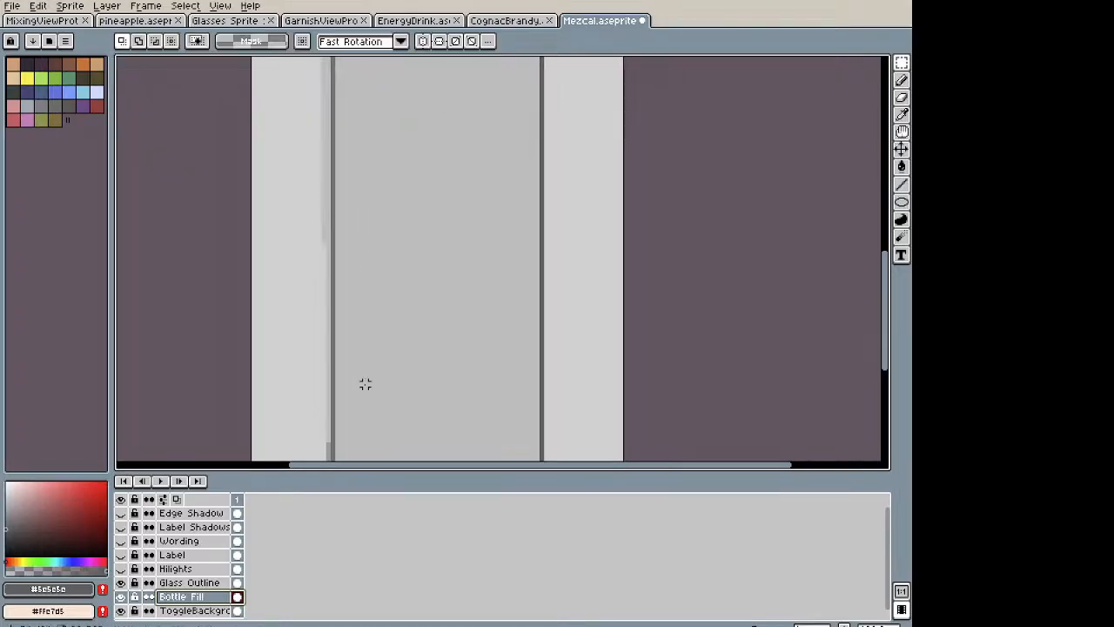
pyautogui.moveTo(409, 351); pyautogui.dragTo(500, 171)
pyautogui.scroll(1, 420, 362)
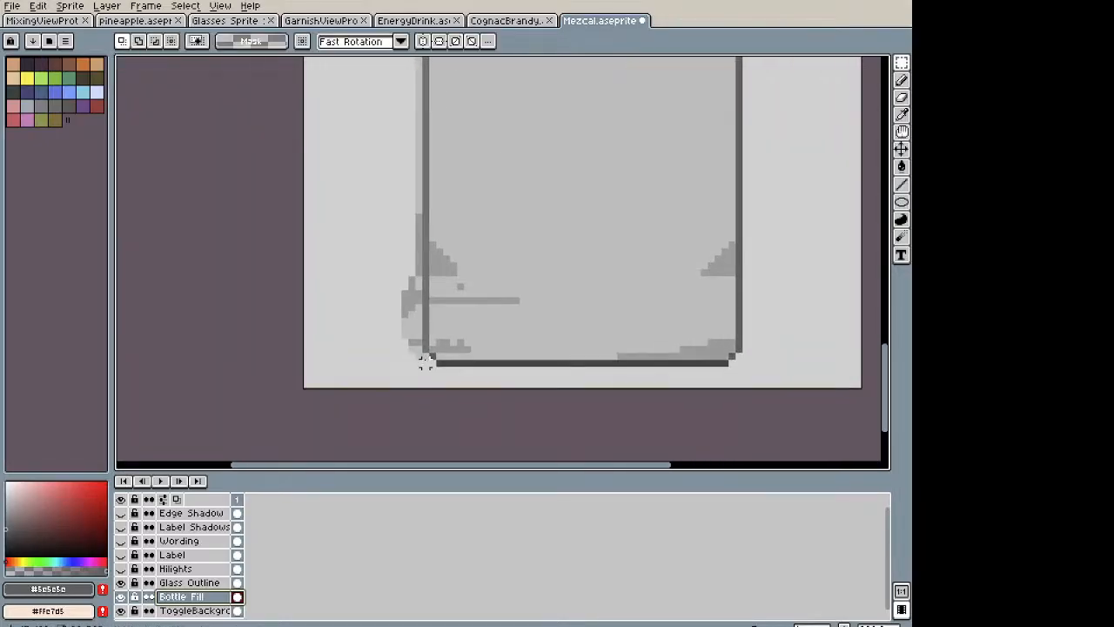
pyautogui.moveTo(424, 355); pyautogui.dragTo(338, 76)
pyautogui.press('Delete')
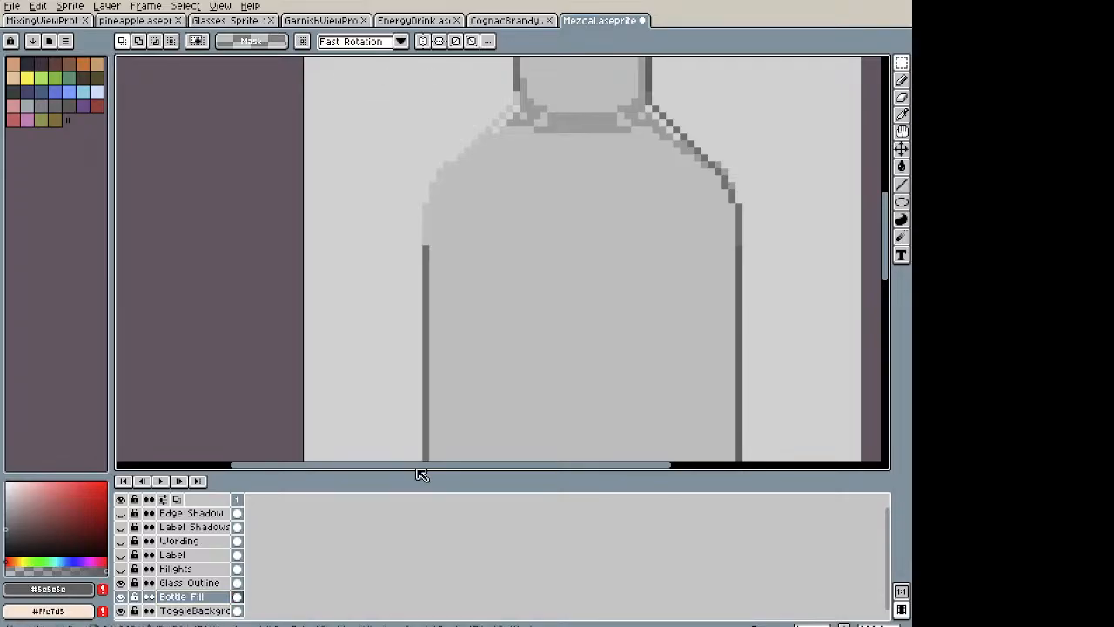
# Step: Erase the Bottle Fill pixels that stick out past the left shoulder outline
pyautogui.press('e')
pyautogui.scroll(5, 405, 81)
pyautogui.scroll(-3, 507, 245)
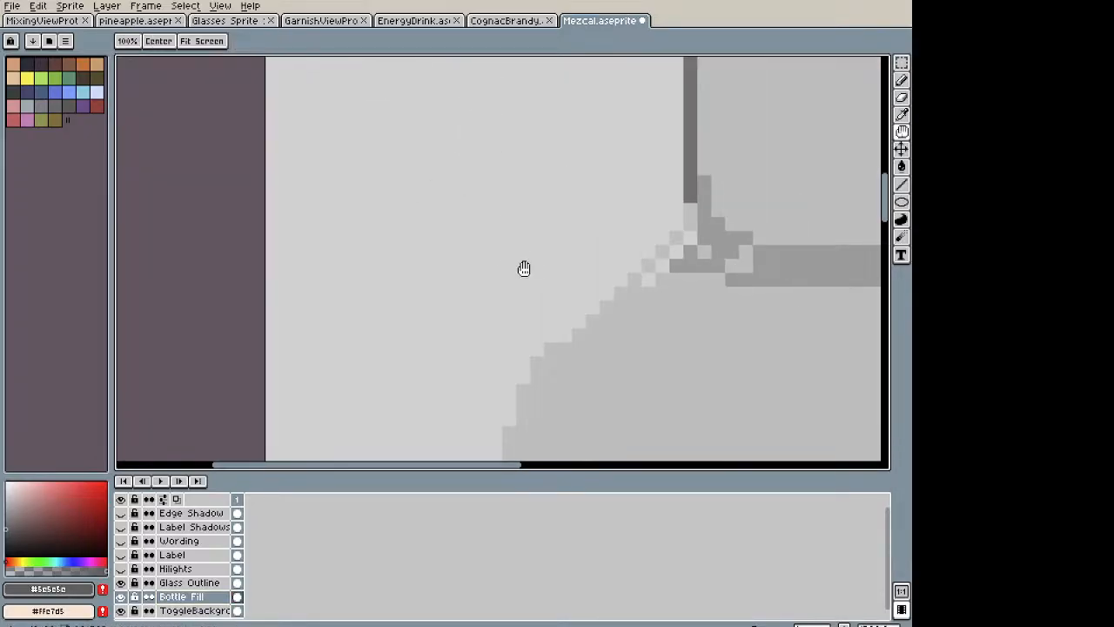
pyautogui.moveTo(525, 266); pyautogui.dragTo(391, 168)
pyautogui.moveTo(417, 239)
pyautogui.mouseDown()
pyautogui.moveTo(404, 295)
pyautogui.moveTo(362, 350)
pyautogui.mouseUp()
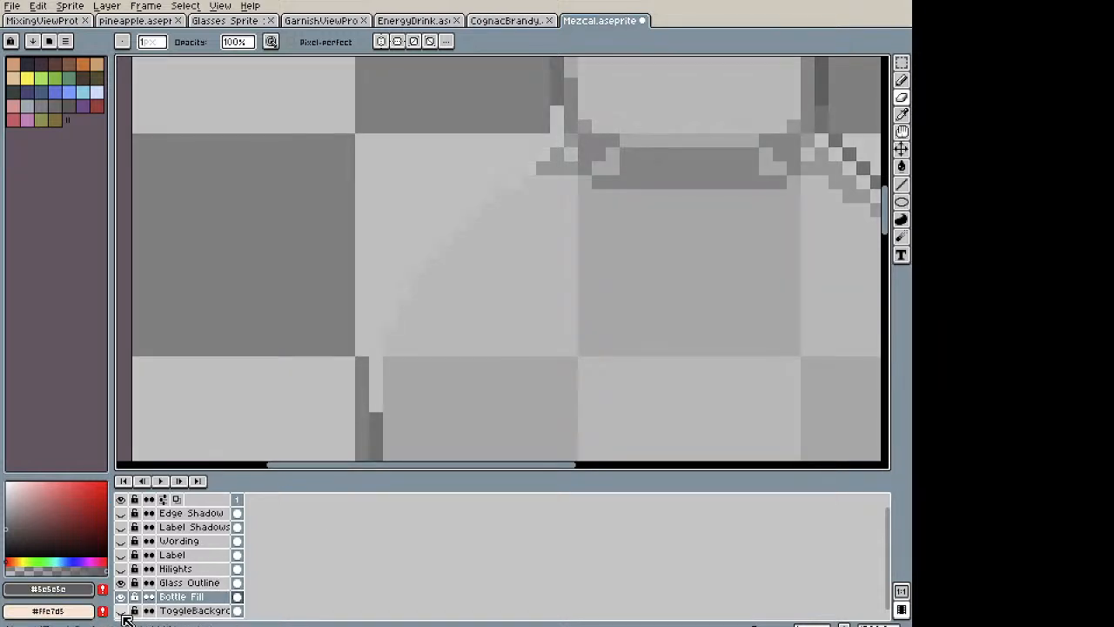
# Step: Erase a thin strip of fill just inside the left shoulder curve and hide the solid background layer
pyautogui.click(121, 611)
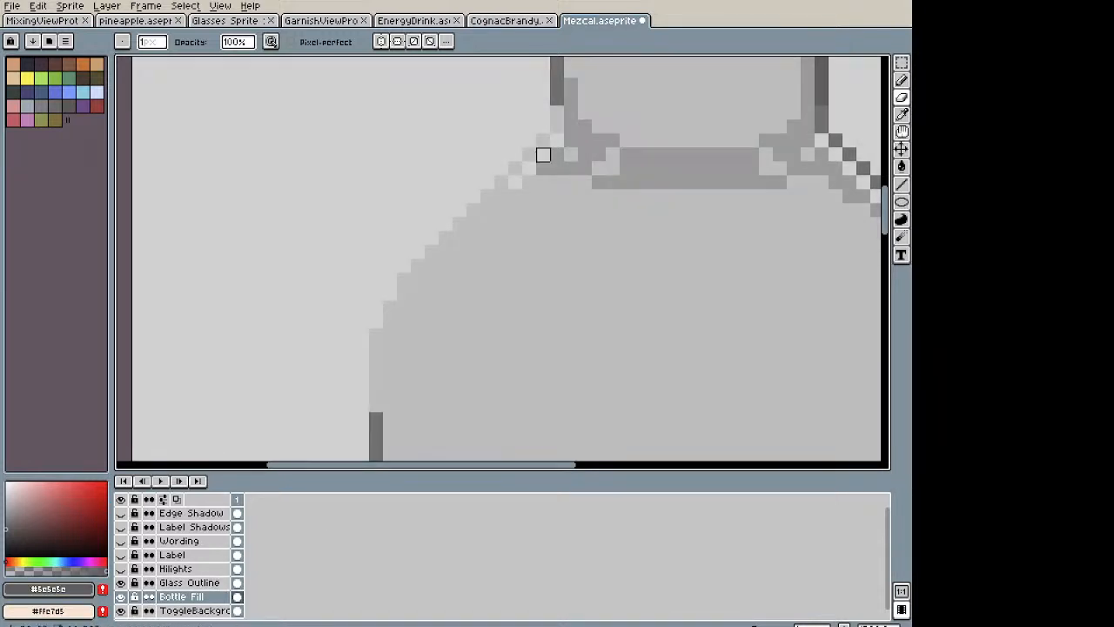
pyautogui.moveTo(515, 169); pyautogui.dragTo(376, 336)
pyautogui.moveTo(445, 237)
pyautogui.mouseDown()
pyautogui.moveTo(390, 336)
pyautogui.moveTo(376, 377)
pyautogui.moveTo(418, 307)
pyautogui.moveTo(375, 391)
pyautogui.mouseUp()
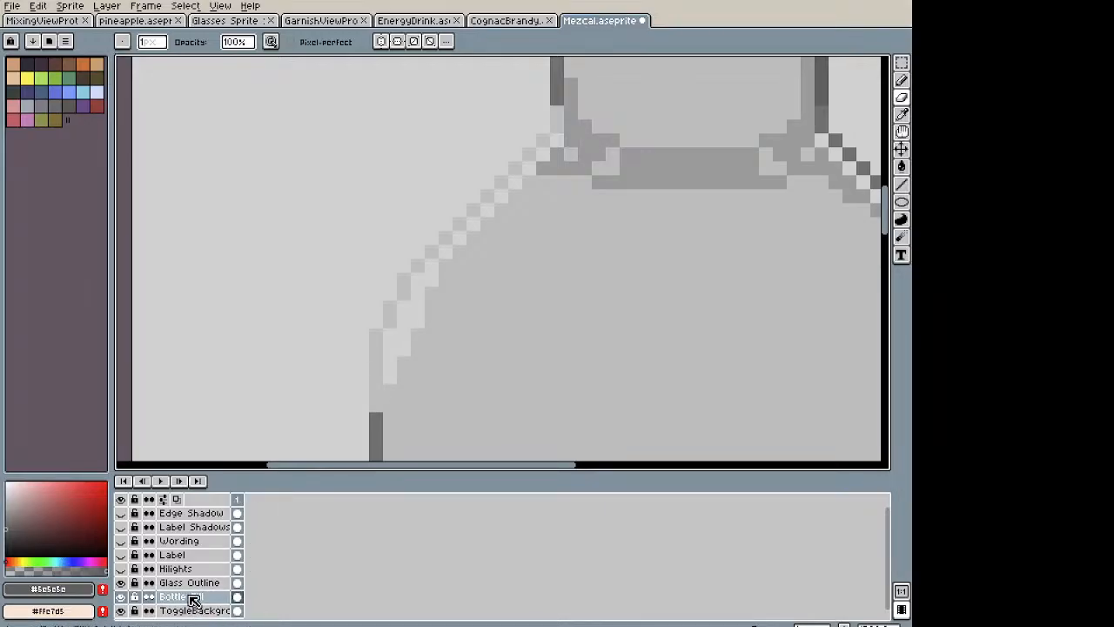
pyautogui.click(121, 610)
# Step: Erase the Bottle Fill pixels that stick out past the right shoulder outline
pyautogui.scroll(-2, 733, 146)
pyautogui.moveTo(687, 244); pyautogui.dragTo(441, 316)
pyautogui.scroll(2, 326, 283)
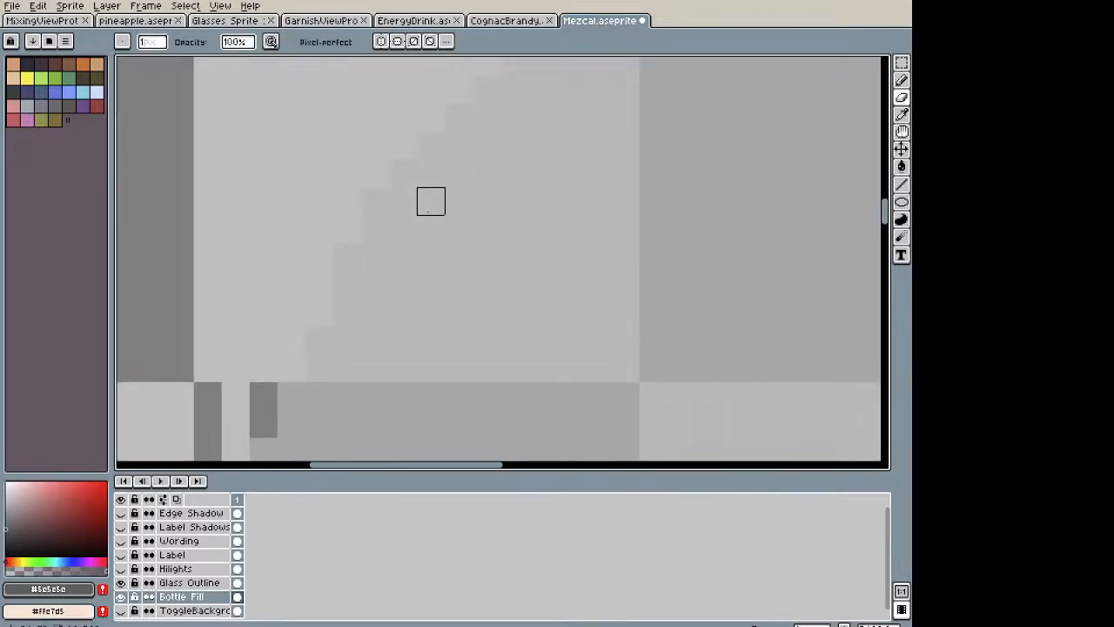
pyautogui.scroll(-2, 431, 201)
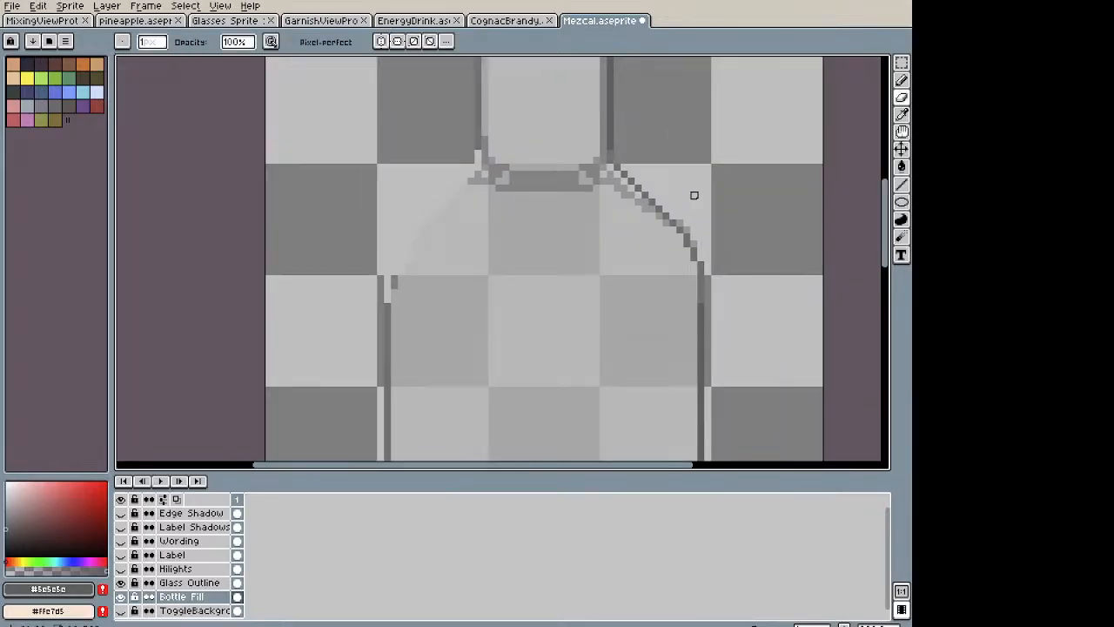
pyautogui.scroll(2, 690, 220)
pyautogui.click(648, 233)
pyautogui.click(676, 261)
pyautogui.click(705, 317)
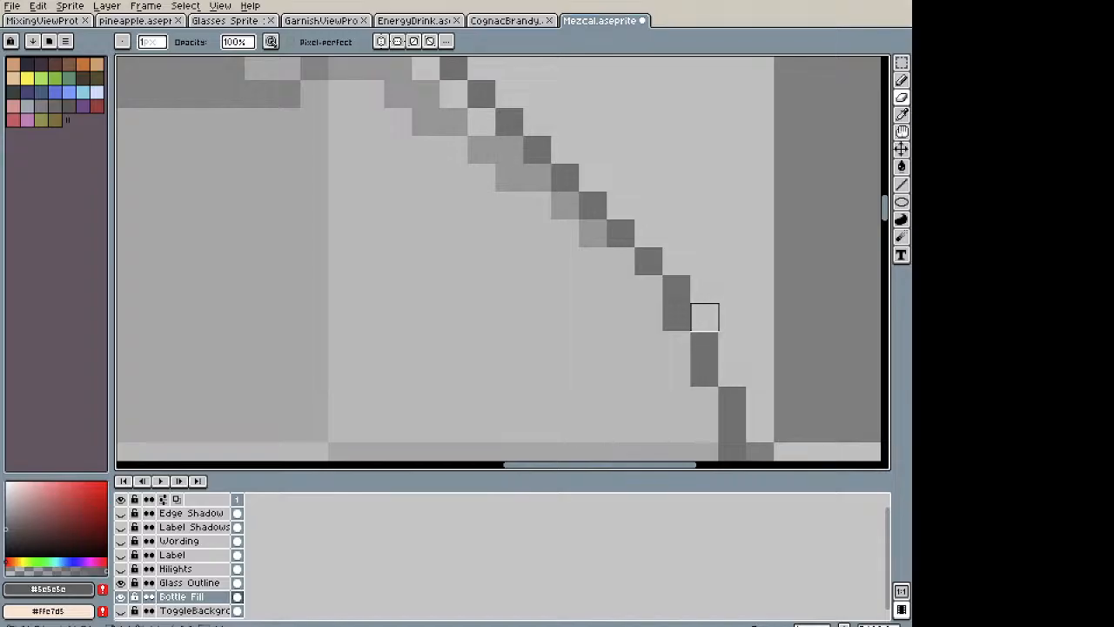
pyautogui.scroll(-2, 508, 84)
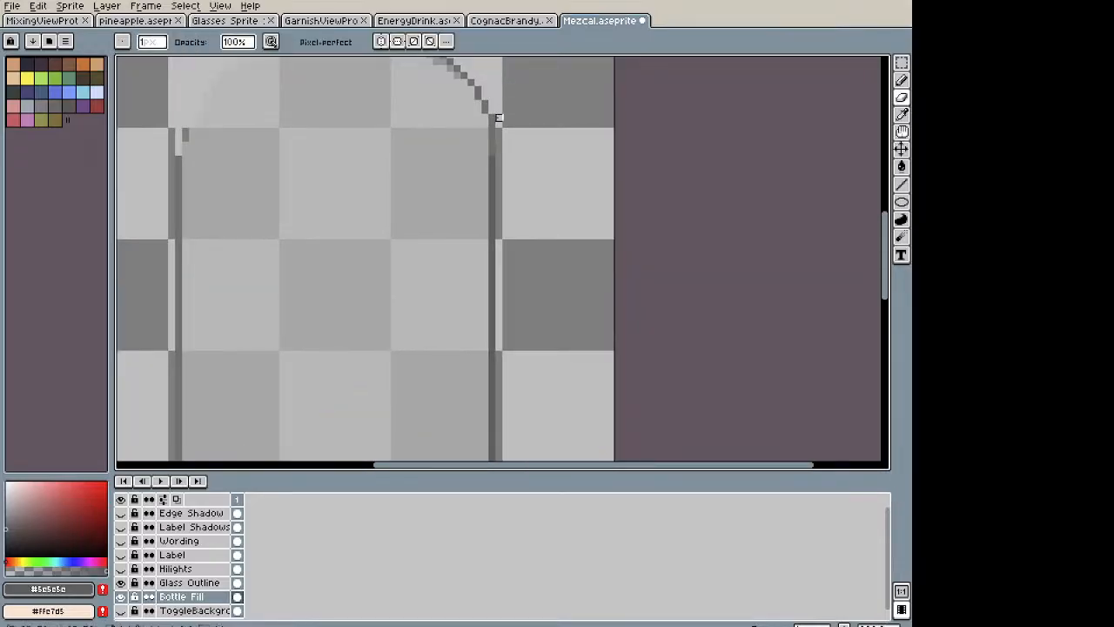
# Step: Set the Bottle Fill layer's opacity to 100% in its layer properties
pyautogui.scroll(-2, 530, 266)
pyautogui.press('space')
pyautogui.moveTo(554, 281); pyautogui.dragTo(547, 63)
pyautogui.moveTo(532, 231); pyautogui.dragTo(547, 202)
pyautogui.scroll(2, 448, 279)
pyautogui.moveTo(447, 281); pyautogui.dragTo(469, 241)
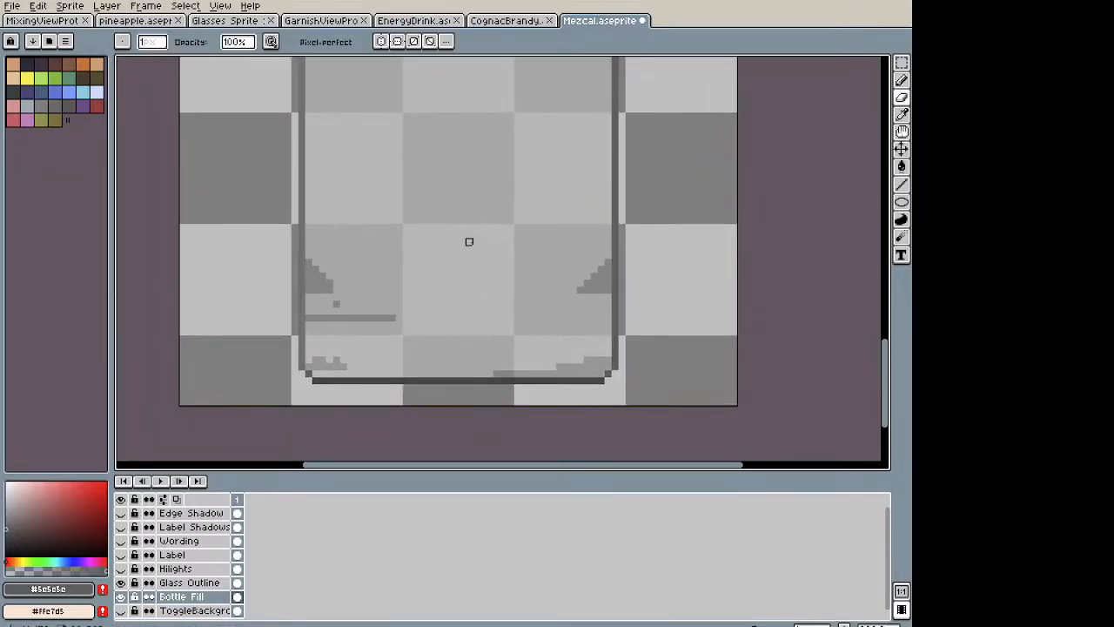
pyautogui.rightClick(187, 597)
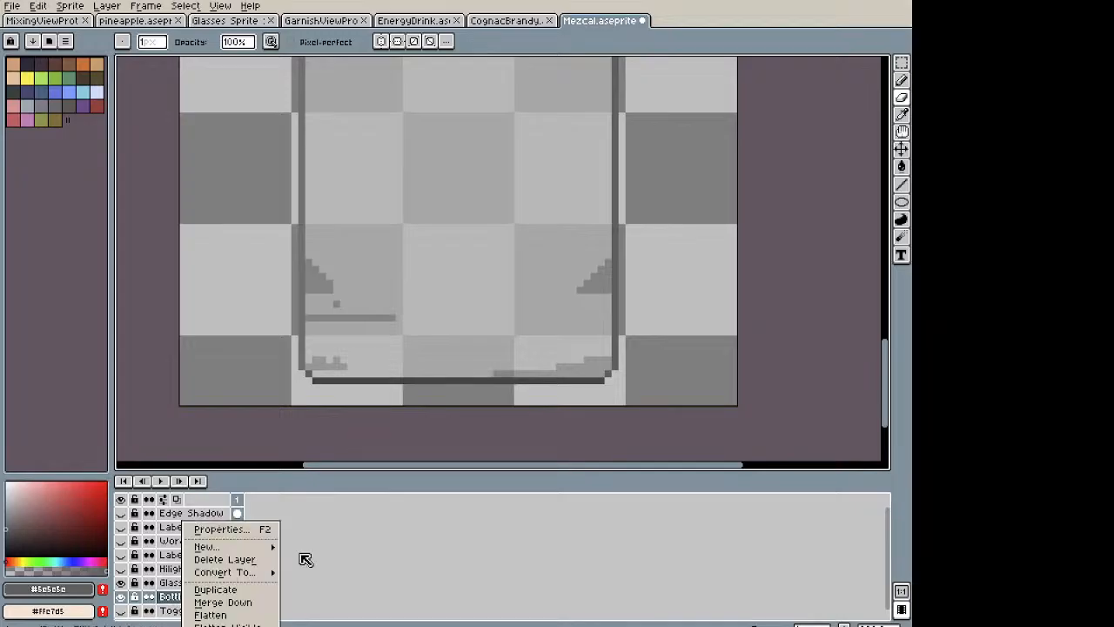
pyautogui.click(225, 530)
pyautogui.moveTo(850, 172); pyautogui.dragTo(905, 174)
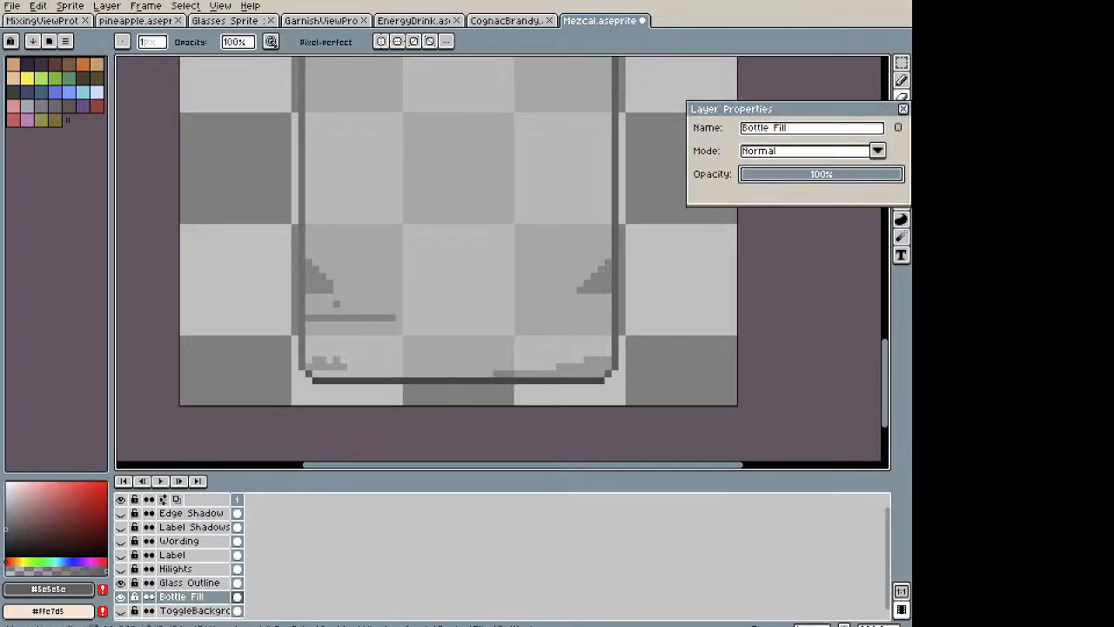
pyautogui.press('v')
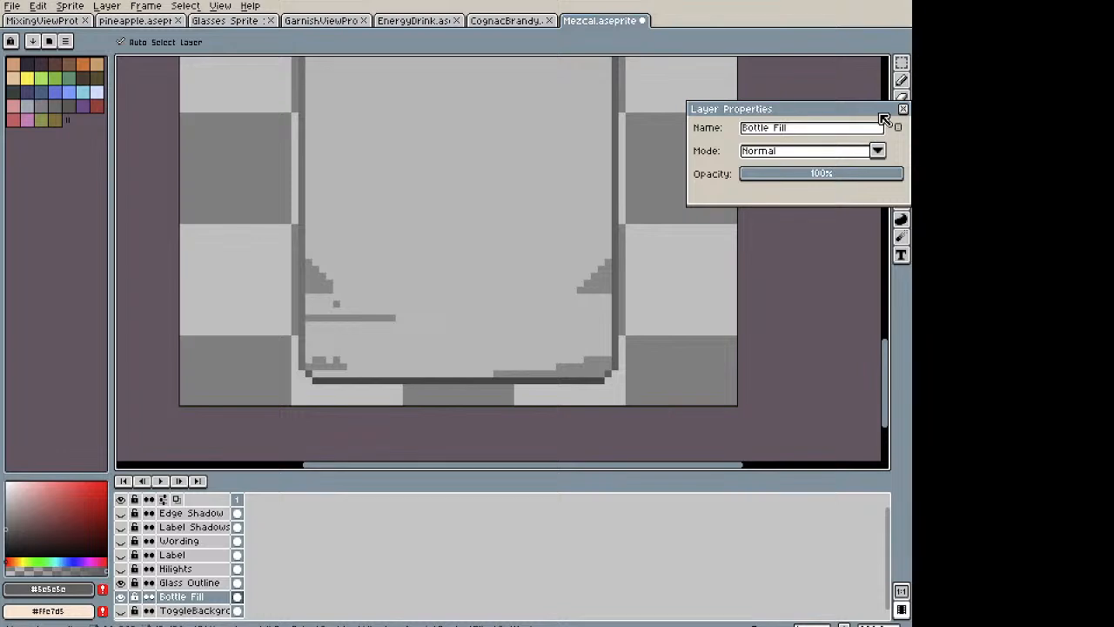
pyautogui.moveTo(889, 111); pyautogui.dragTo(876, 112)
pyautogui.scroll(-3, 663, 142)
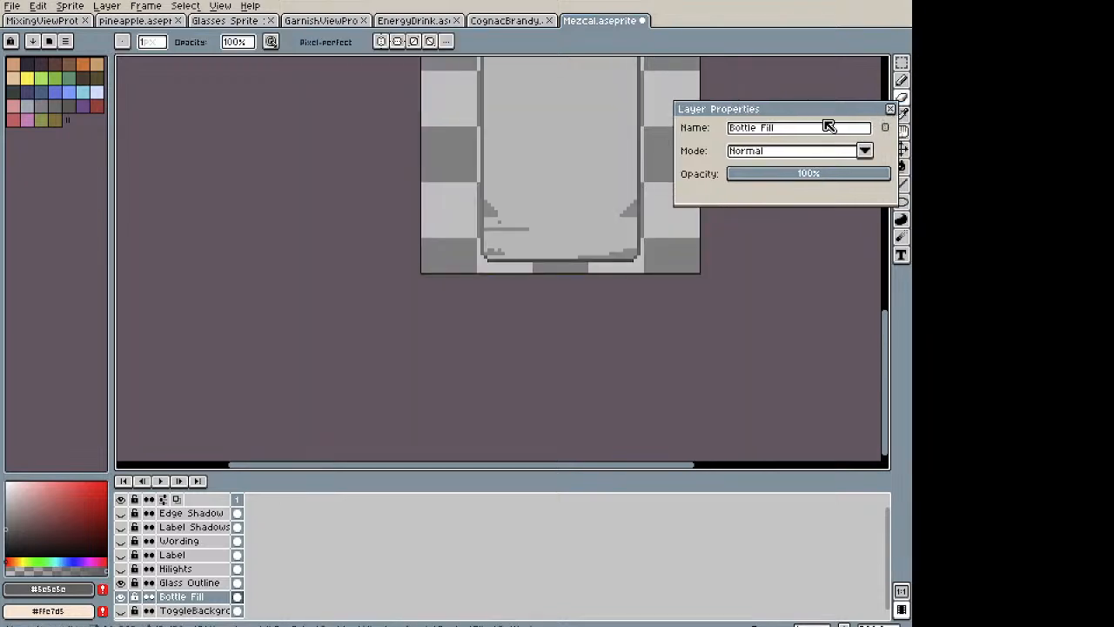
pyautogui.click(890, 109)
# Step: Sample the fill grey #b8b6b6 and fill over the dark shading marks within a selection around the lower body
pyautogui.moveTo(625, 155)
pyautogui.mouseDown()
pyautogui.moveTo(416, 397)
pyautogui.moveTo(369, 383)
pyautogui.moveTo(391, 303)
pyautogui.mouseUp()
pyautogui.press('i')
pyautogui.click(418, 391)
pyautogui.press('g')
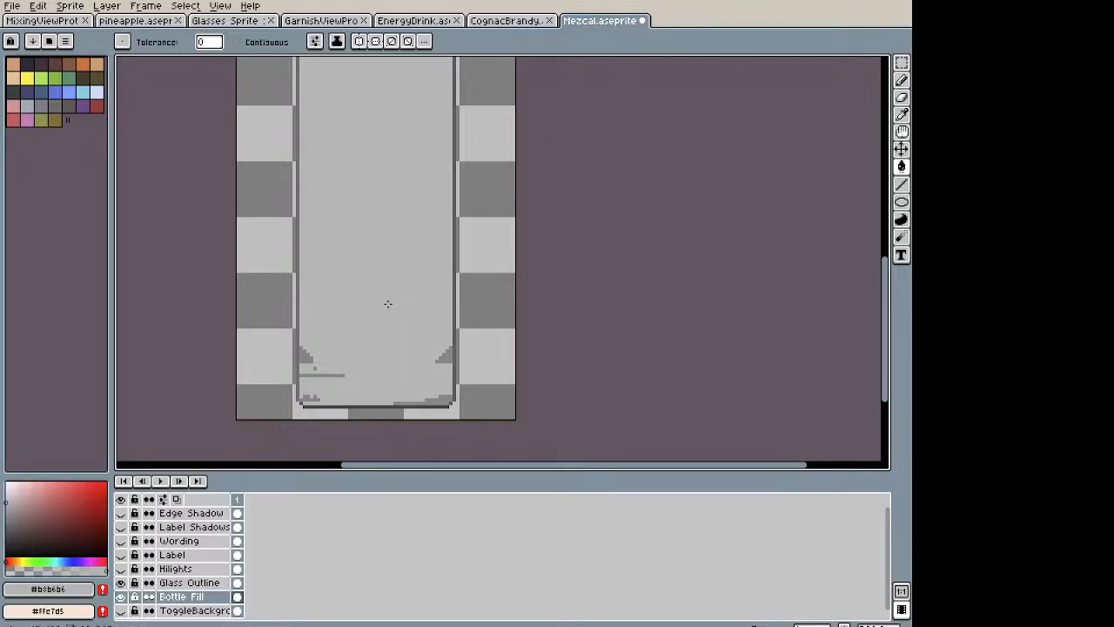
pyautogui.press('m')
pyautogui.moveTo(253, 423); pyautogui.dragTo(549, 221)
pyautogui.scroll(3, 363, 298)
pyautogui.moveTo(329, 456)
pyautogui.mouseDown()
pyautogui.moveTo(564, 278)
pyautogui.moveTo(412, 368)
pyautogui.mouseUp()
pyautogui.press('g')
pyautogui.click(367, 298)
pyautogui.scroll(-3, 448, 291)
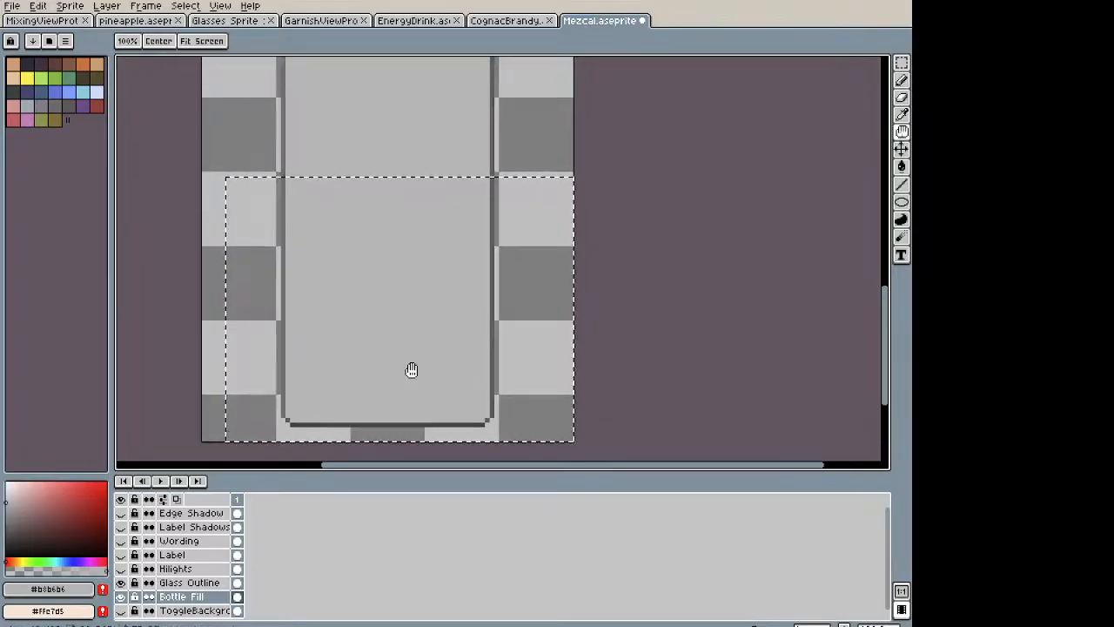
# Step: Sample the shade grey #878787 and draw a shading line along the inside of the right shoulder outline down to the wall
pyautogui.scroll(-4, 411, 368)
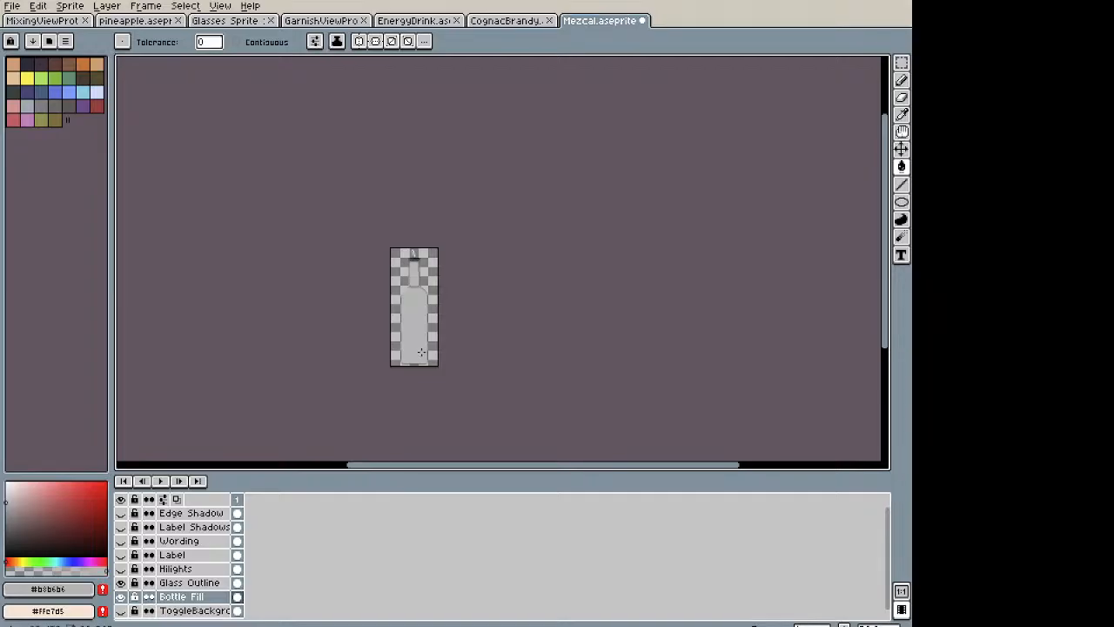
pyautogui.scroll(2, 420, 352)
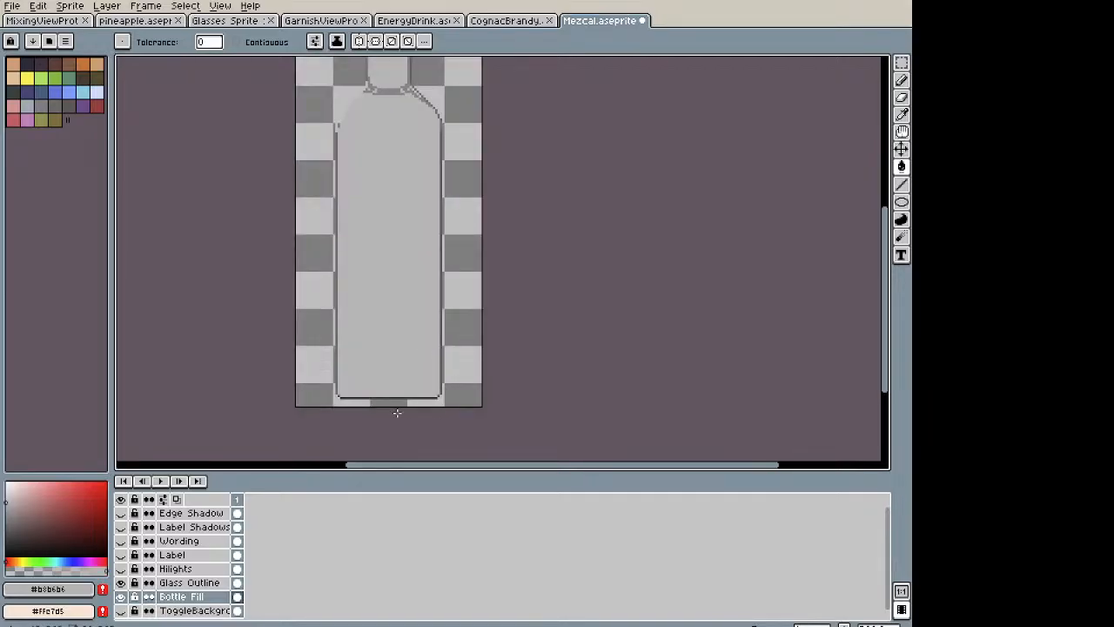
pyautogui.press('h')
pyautogui.scroll(4, 487, 409)
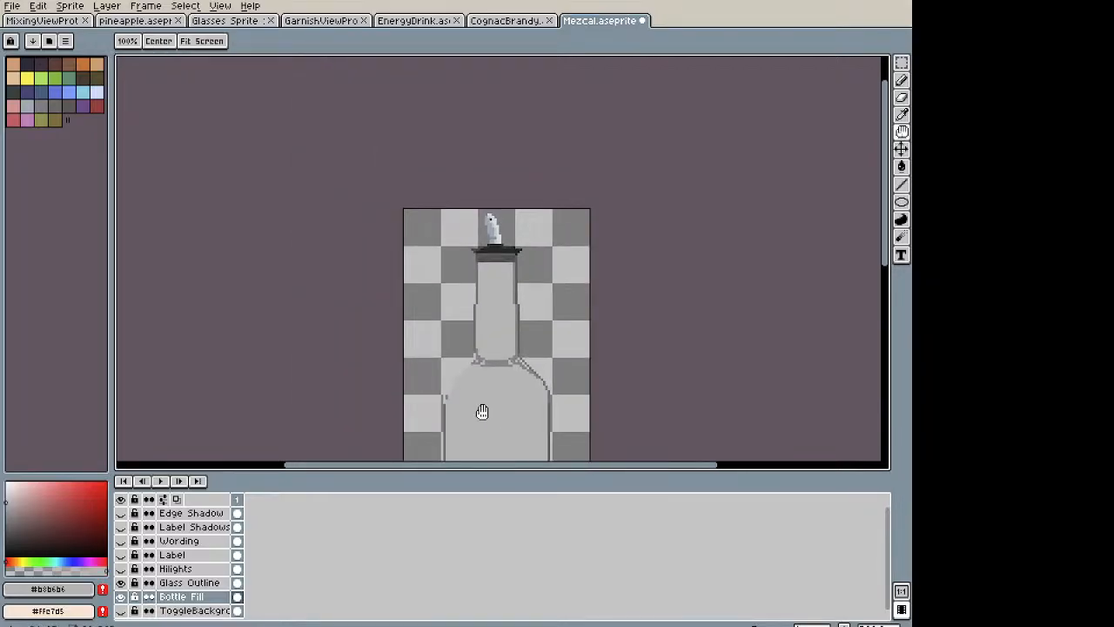
pyautogui.scroll(3, 517, 330)
pyautogui.press('i')
pyautogui.click(433, 283)
pyautogui.press('b')
pyautogui.moveTo(398, 241)
pyautogui.mouseDown()
pyautogui.moveTo(507, 353)
pyautogui.moveTo(416, 298)
pyautogui.mouseUp()
pyautogui.press('h')
pyautogui.press('b')
pyautogui.click(444, 327)
pyautogui.click(425, 310)
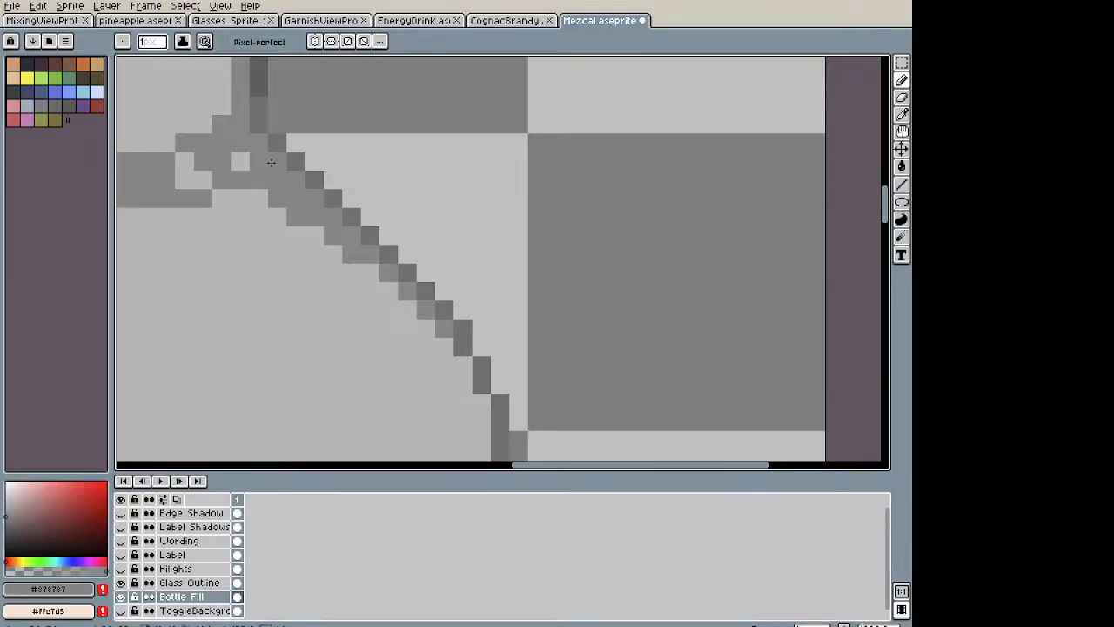
pyautogui.press('space')
pyautogui.moveTo(422, 338); pyautogui.dragTo(363, 267)
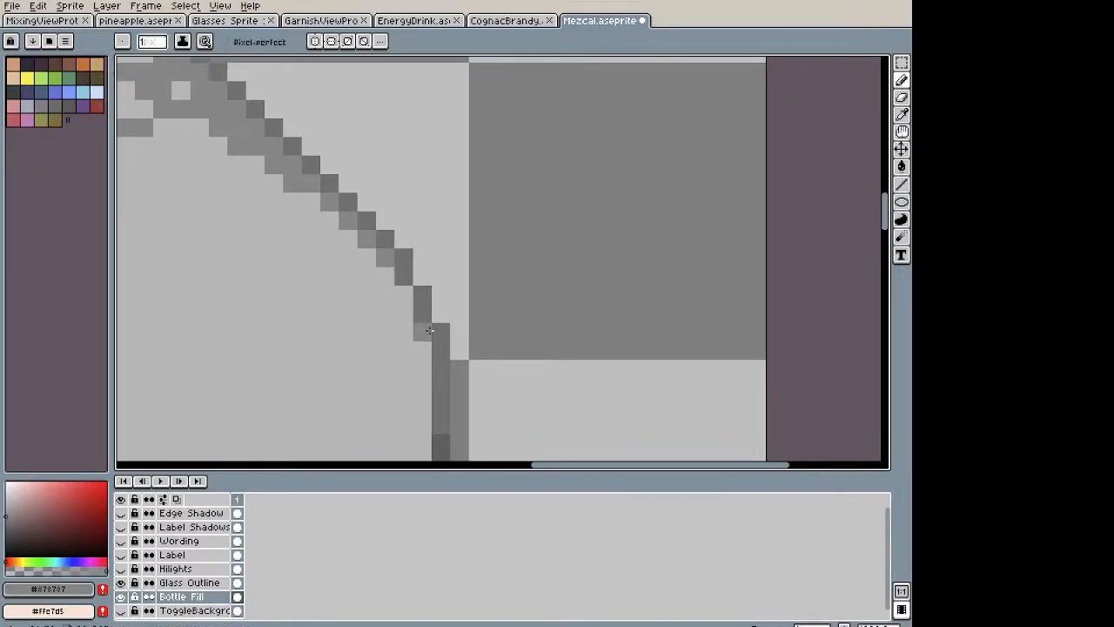
# Step: Pick the fill grey #b8b6b6 as background colour and paint over stray shading pixels below the neck's right corner
pyautogui.press('space')
pyautogui.moveTo(388, 318)
pyautogui.mouseDown()
pyautogui.moveTo(490, 342)
pyautogui.moveTo(468, 371)
pyautogui.moveTo(459, 360)
pyautogui.mouseUp()
pyautogui.press('space')
pyautogui.scroll(1, 468, 371)
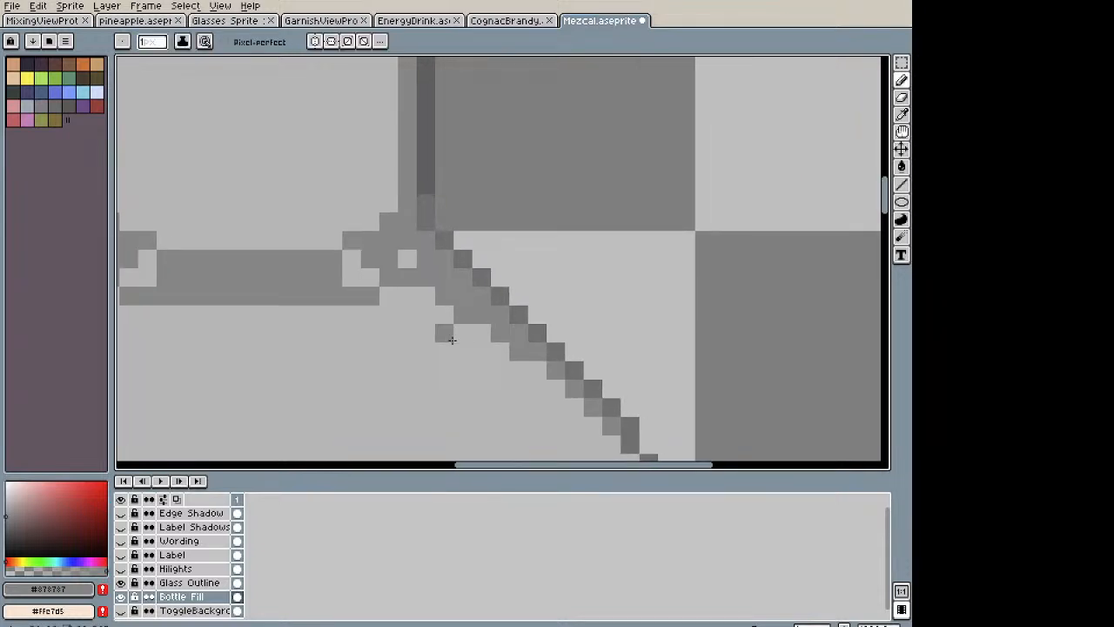
pyautogui.keyDown('alt'); pyautogui.rightClick(435, 371); pyautogui.keyUp('alt')
pyautogui.rightClick(460, 315)
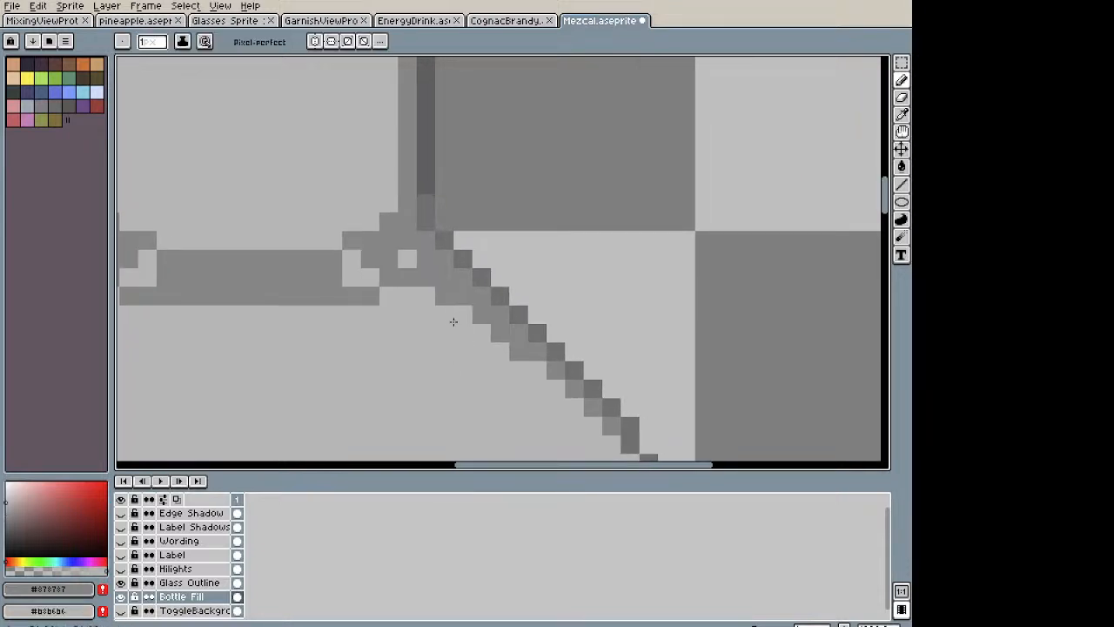
# Step: Paint over the stray shading pixel under the right shoulder line and the dark marks atop the left wall with fill grey #b8b6b6
pyautogui.rightClick(516, 355)
pyautogui.scroll(-4, 576, 410)
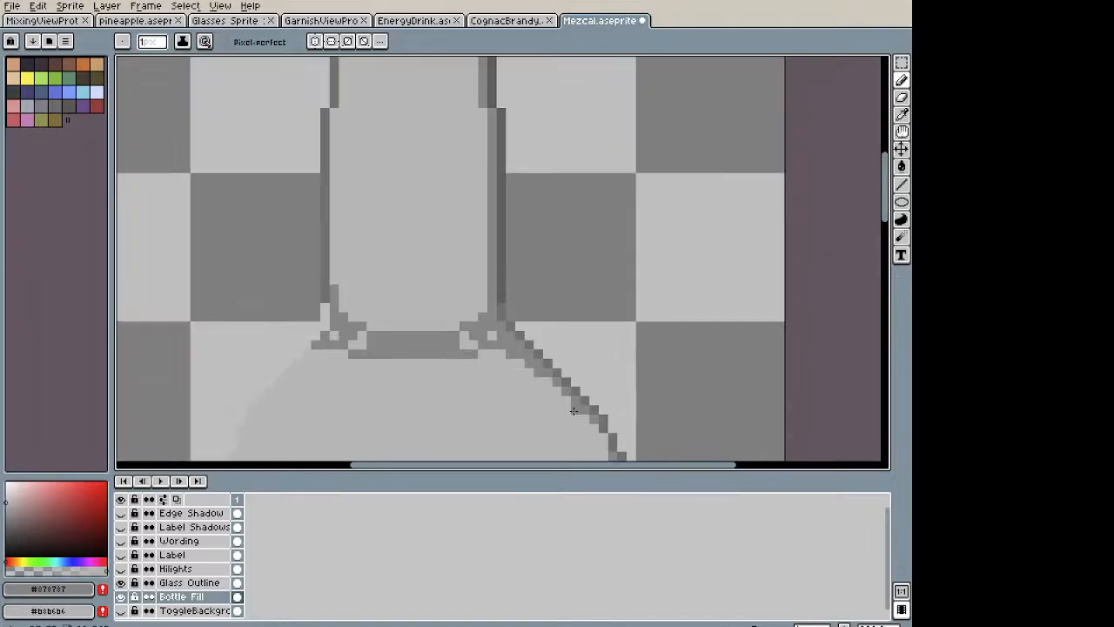
pyautogui.press('space')
pyautogui.moveTo(537, 422)
pyautogui.mouseDown()
pyautogui.moveTo(624, 308)
pyautogui.moveTo(584, 266)
pyautogui.mouseUp()
pyautogui.scroll(4, 470, 244)
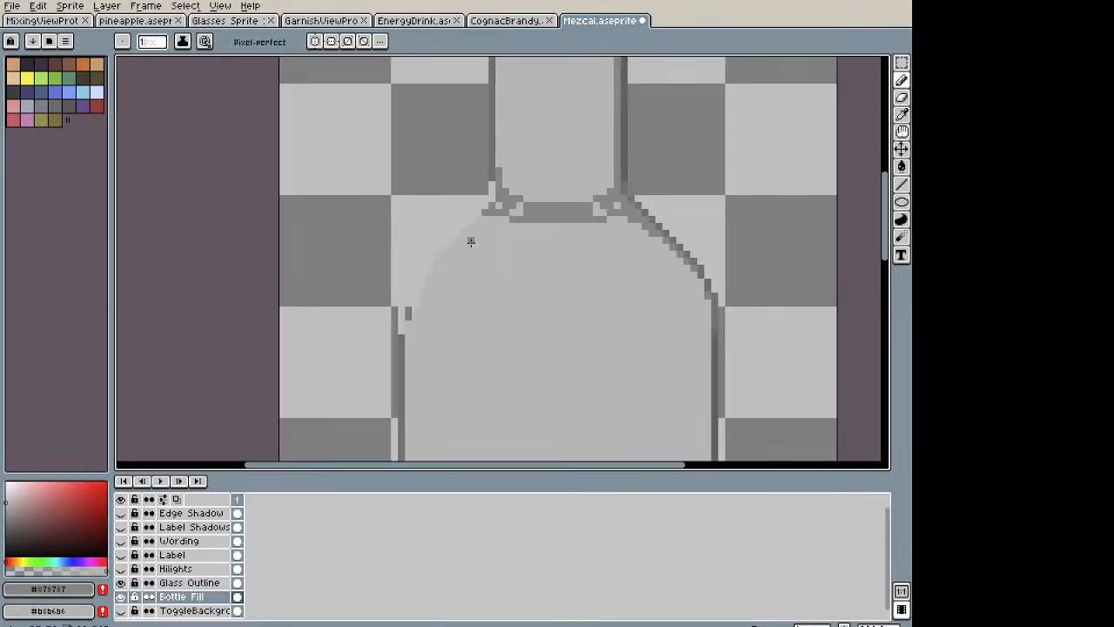
pyautogui.keyDown('alt'); pyautogui.click(474, 335); pyautogui.keyUp('alt')
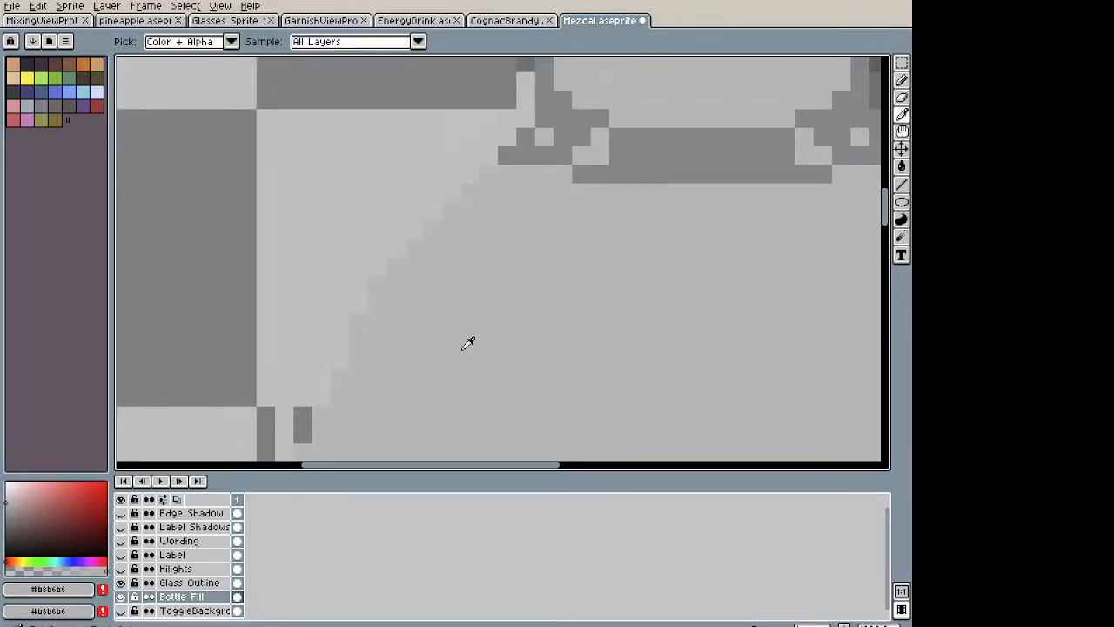
pyautogui.click(302, 432)
pyautogui.click(302, 414)
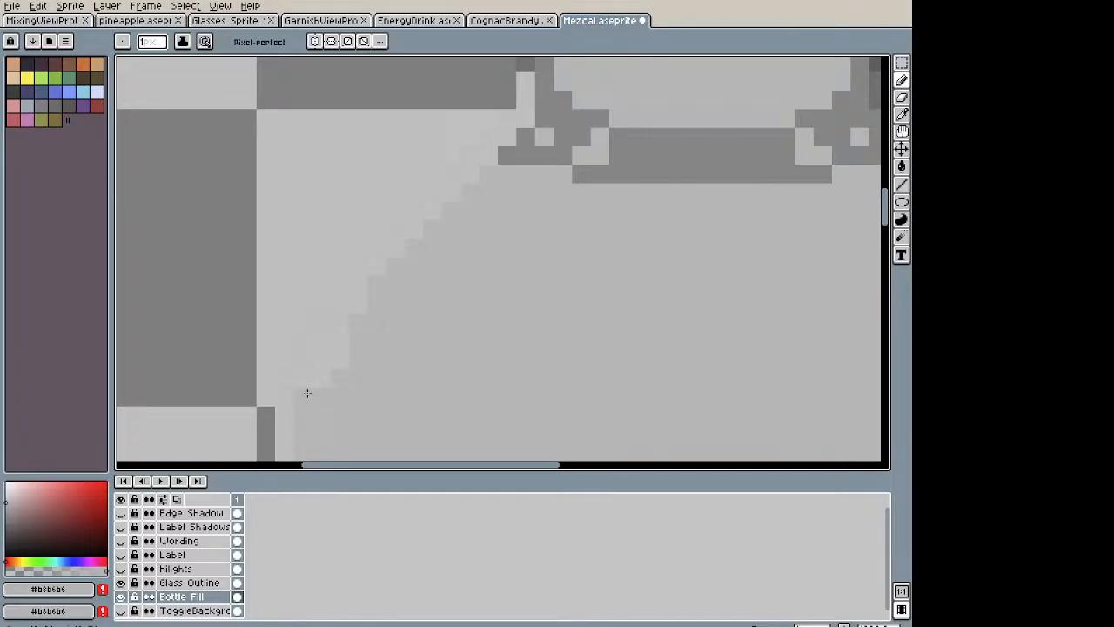
# Step: Extend the bottle fill outward along the left shoulder in an even stepped curve and erase the stray fill pixels beyond it
pyautogui.moveTo(302, 356)
pyautogui.mouseDown()
pyautogui.moveTo(322, 356)
pyautogui.moveTo(433, 214)
pyautogui.mouseUp()
pyautogui.moveTo(490, 163); pyautogui.dragTo(494, 158)
pyautogui.moveTo(433, 211)
pyautogui.mouseDown()
pyautogui.moveTo(336, 329)
pyautogui.moveTo(376, 270)
pyautogui.mouseUp()
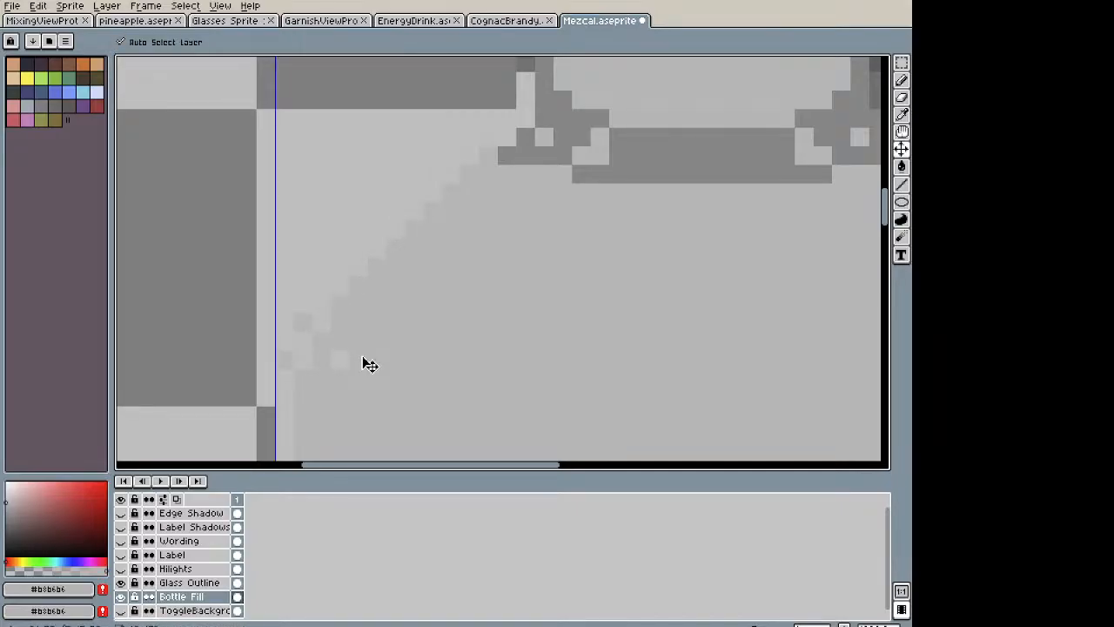
pyautogui.hotkey('ctrl', 'z')
pyautogui.hotkey('ctrl', 'y')
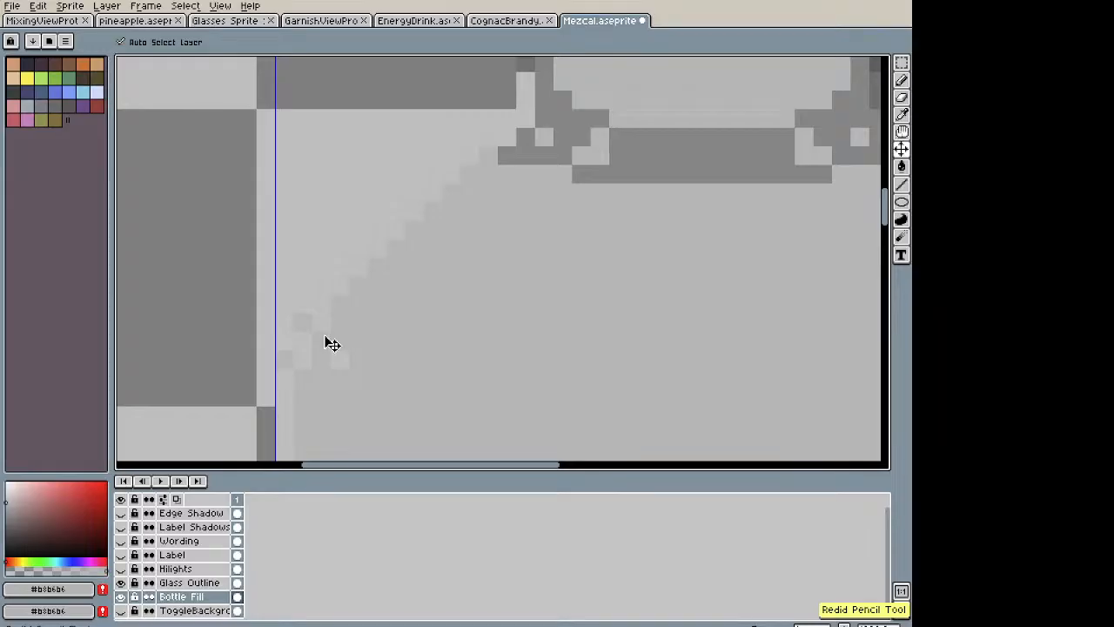
pyautogui.press('e')
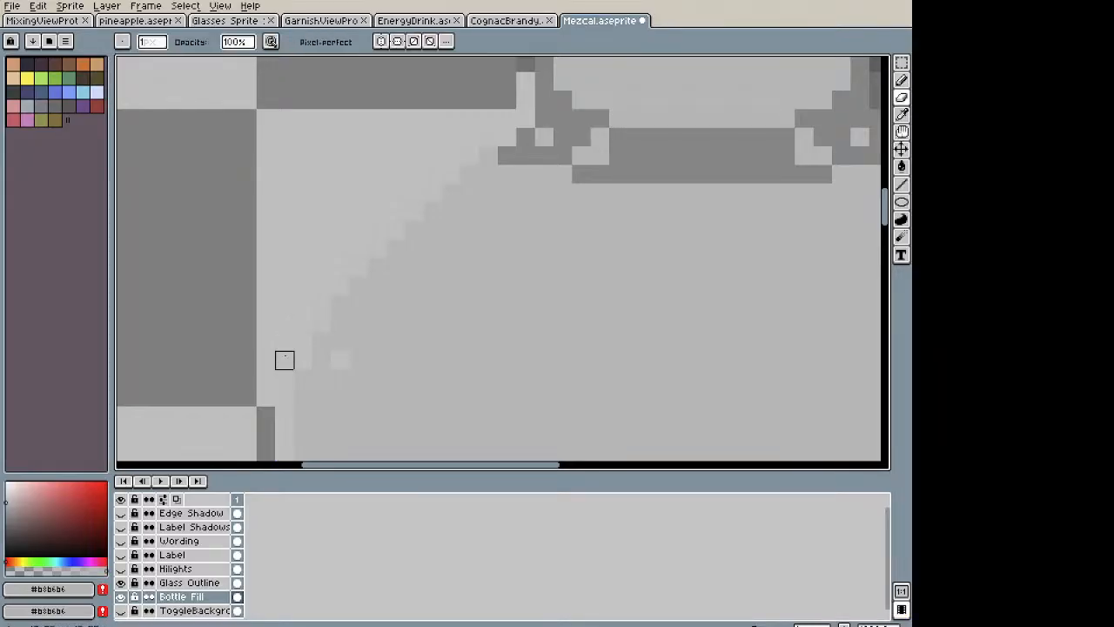
pyautogui.press('b')
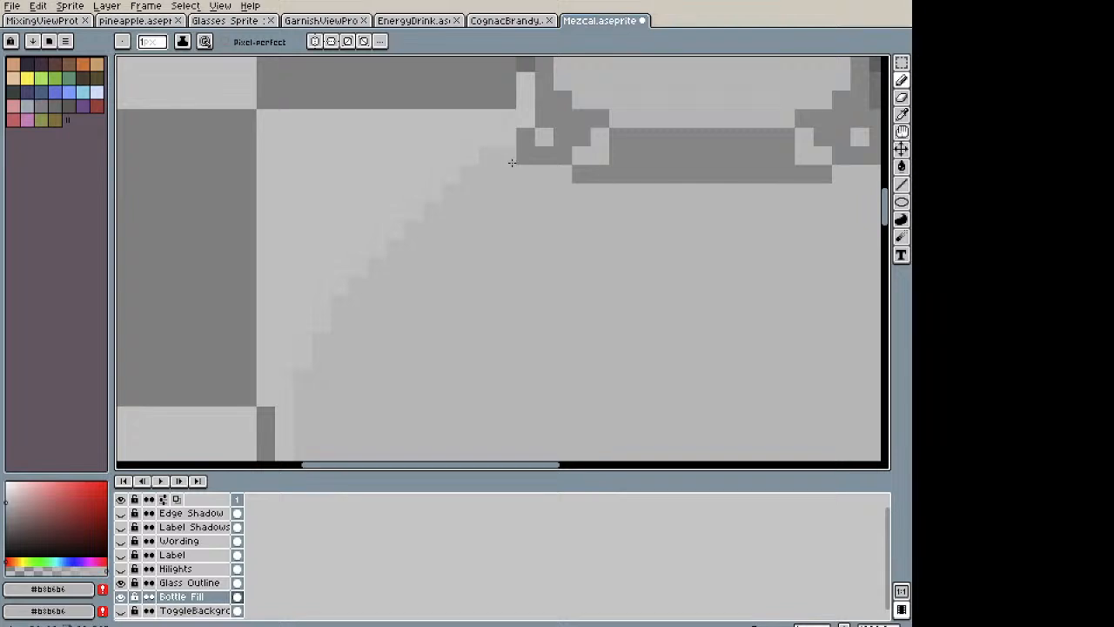
pyautogui.scroll(-2, 508, 159)
pyautogui.scroll(3, 532, 231)
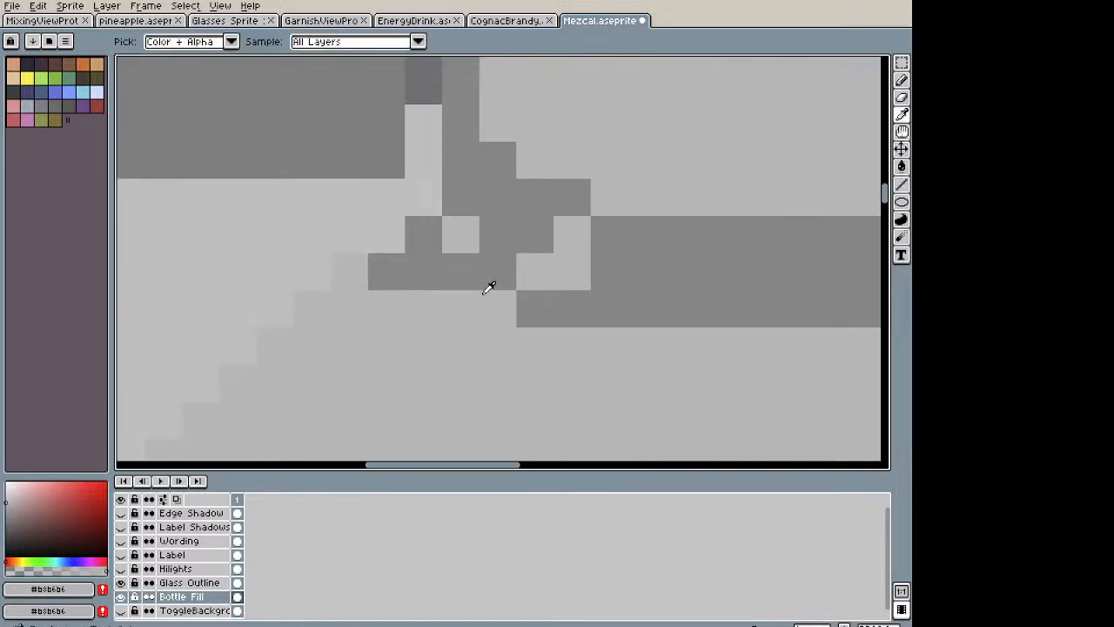
# Step: Sample the shade grey #878787 and extend the shading down from the neck's left corner onto the left shoulder
pyautogui.keyDown('alt'); pyautogui.click(484, 250); pyautogui.keyUp('alt')
pyautogui.moveTo(350, 271); pyautogui.dragTo(329, 316)
pyautogui.scroll(-5, 482, 340)
pyautogui.moveTo(566, 336); pyautogui.dragTo(365, 332)
pyautogui.scroll(-1, 480, 396)
pyautogui.moveTo(456, 377); pyautogui.dragTo(408, 254)
pyautogui.scroll(-3, 408, 253)
pyautogui.moveTo(426, 290); pyautogui.dragTo(456, 237)
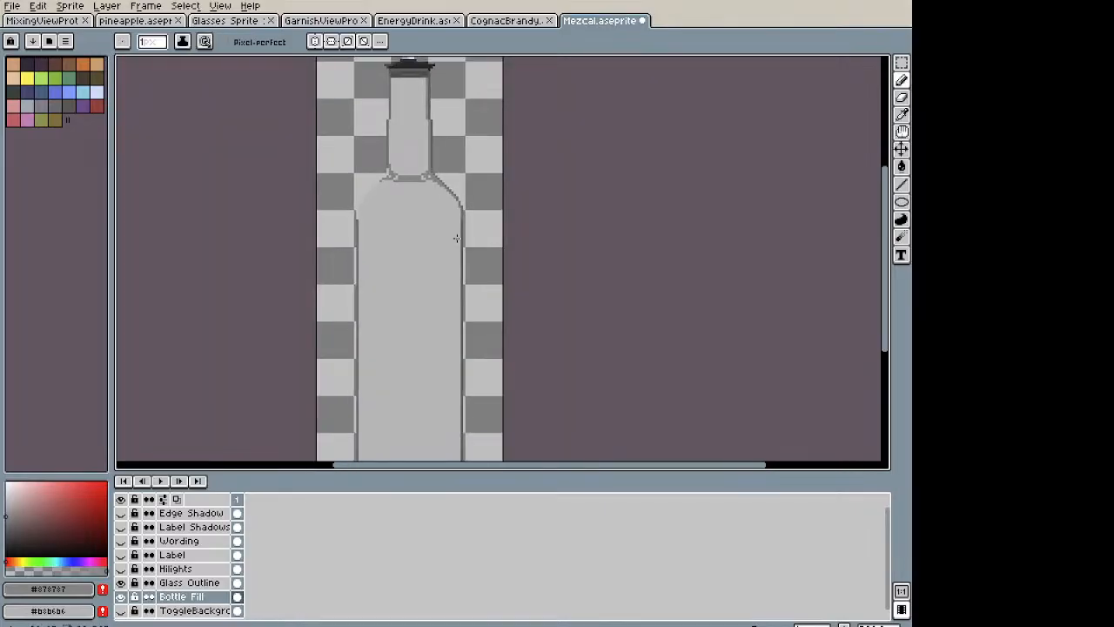
pyautogui.scroll(-3, 612, 249)
pyautogui.scroll(3, 502, 258)
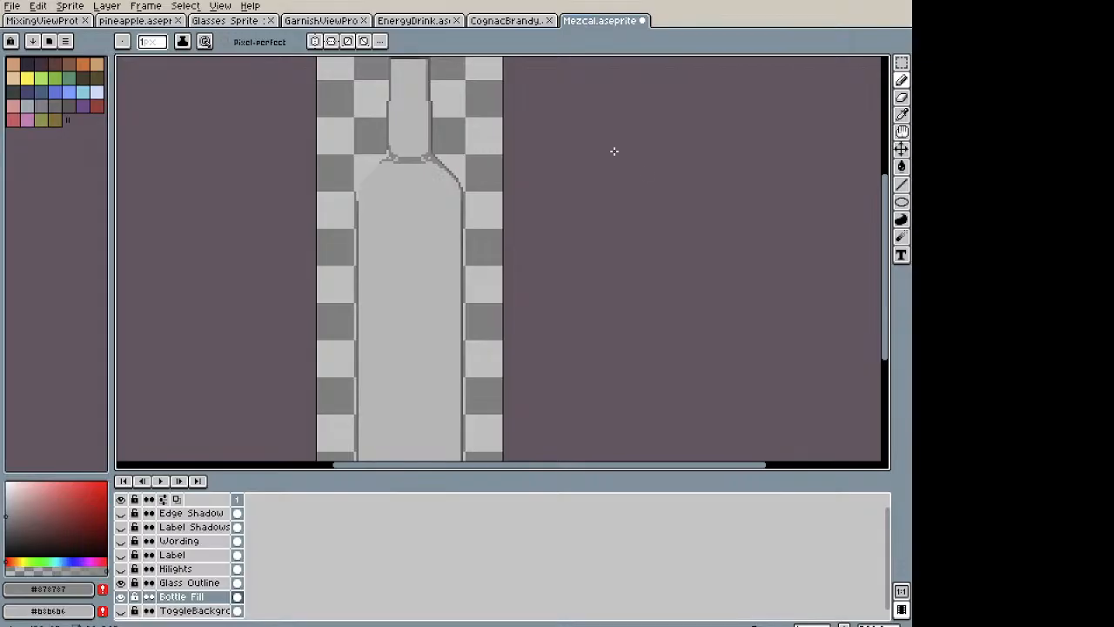
pyautogui.scroll(-2, 393, 217)
pyautogui.scroll(4, 401, 253)
pyautogui.moveTo(410, 258); pyautogui.dragTo(412, 281)
pyautogui.hotkey('alt', 'Tab')
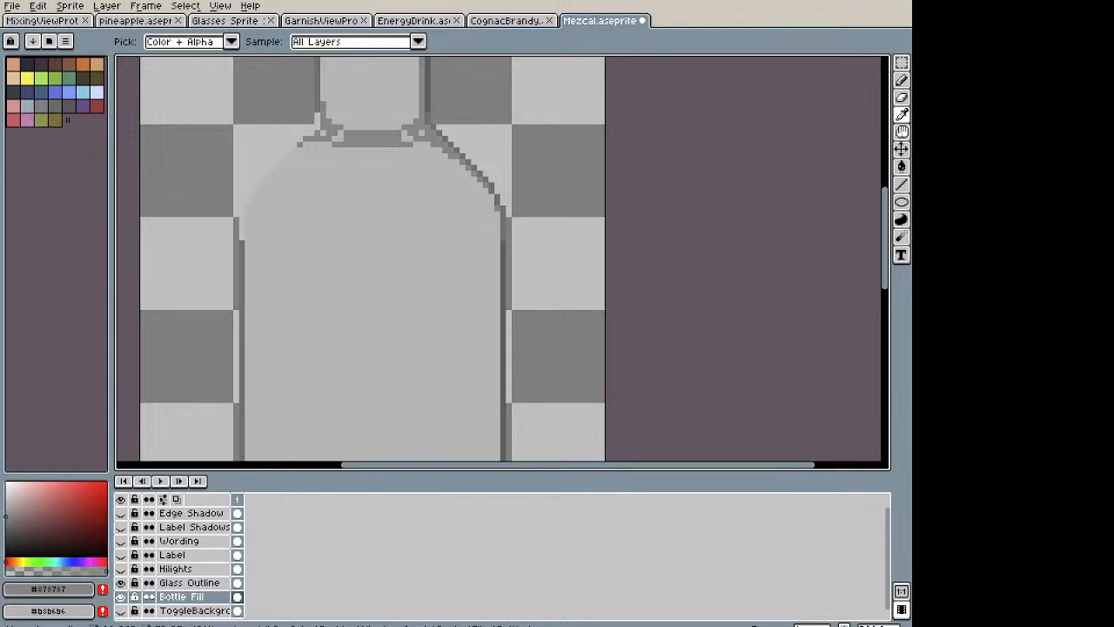
pyautogui.scroll(-4, 456, 264)
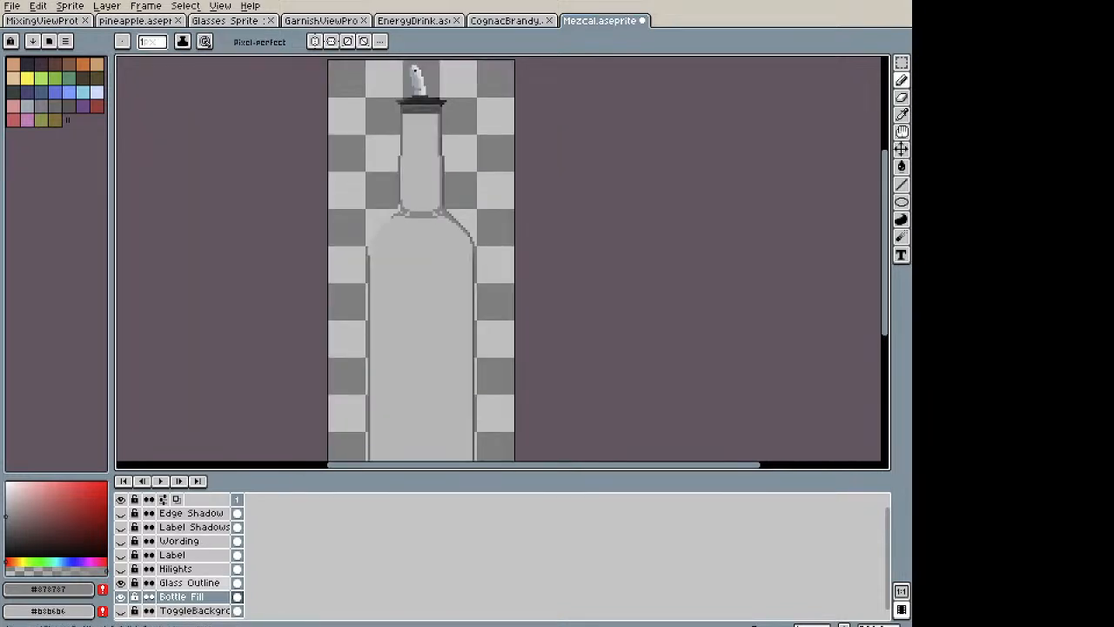
# Step: Show the Hilights layer and shift the upper part of the long left highlight right, in line with its lower part
pyautogui.click(122, 570)
pyautogui.press('space')
pyautogui.moveTo(449, 343); pyautogui.dragTo(455, 237)
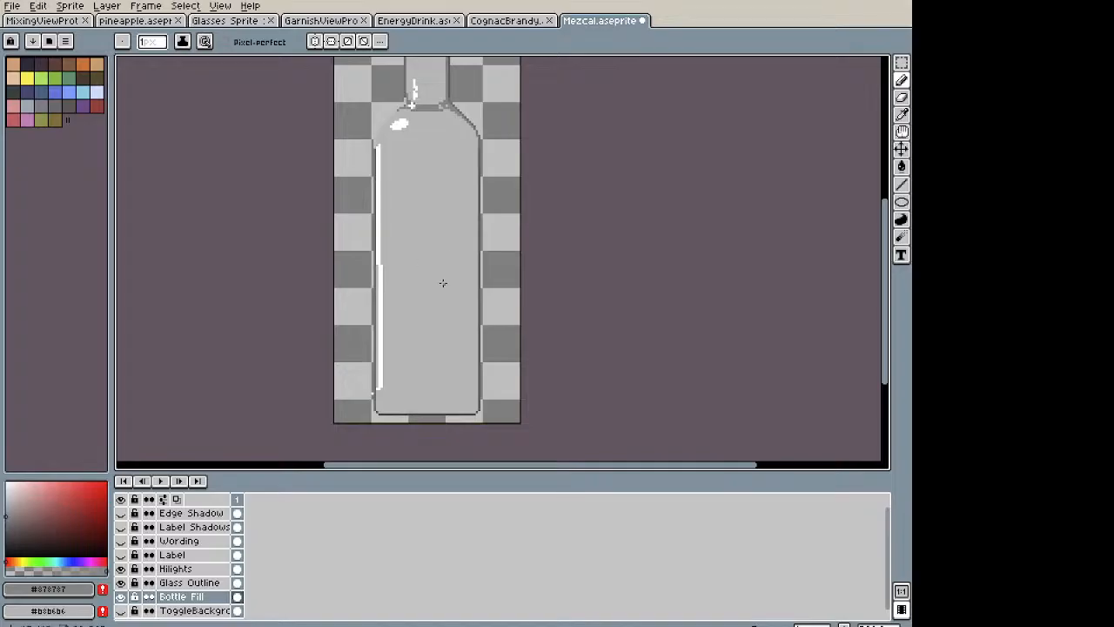
pyautogui.press('m')
pyautogui.scroll(2, 379, 240)
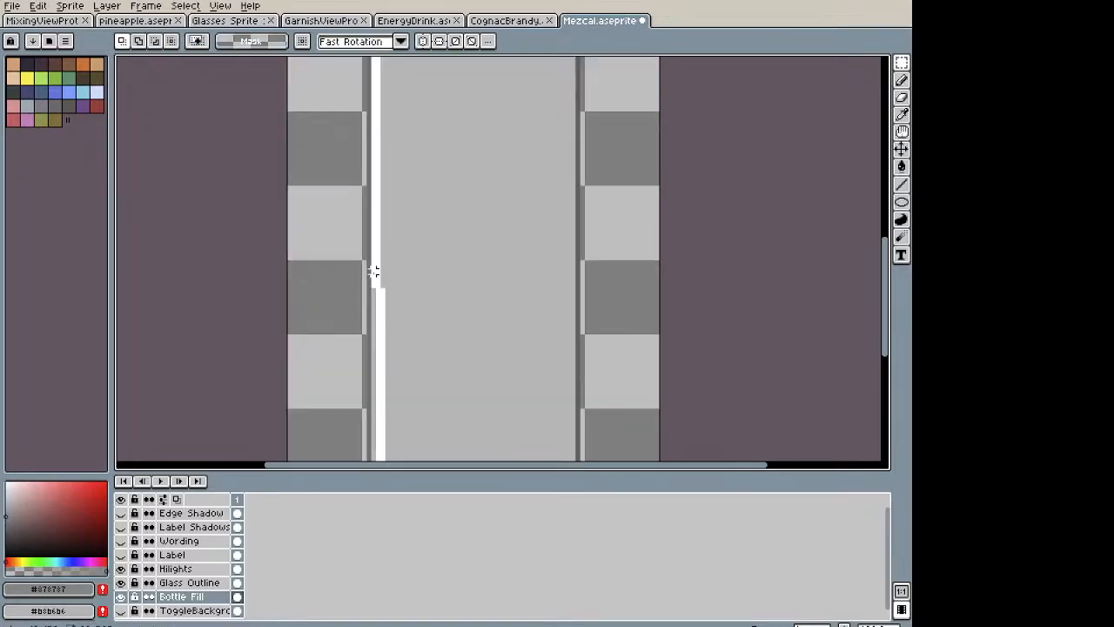
pyautogui.moveTo(374, 285); pyautogui.dragTo(388, 120)
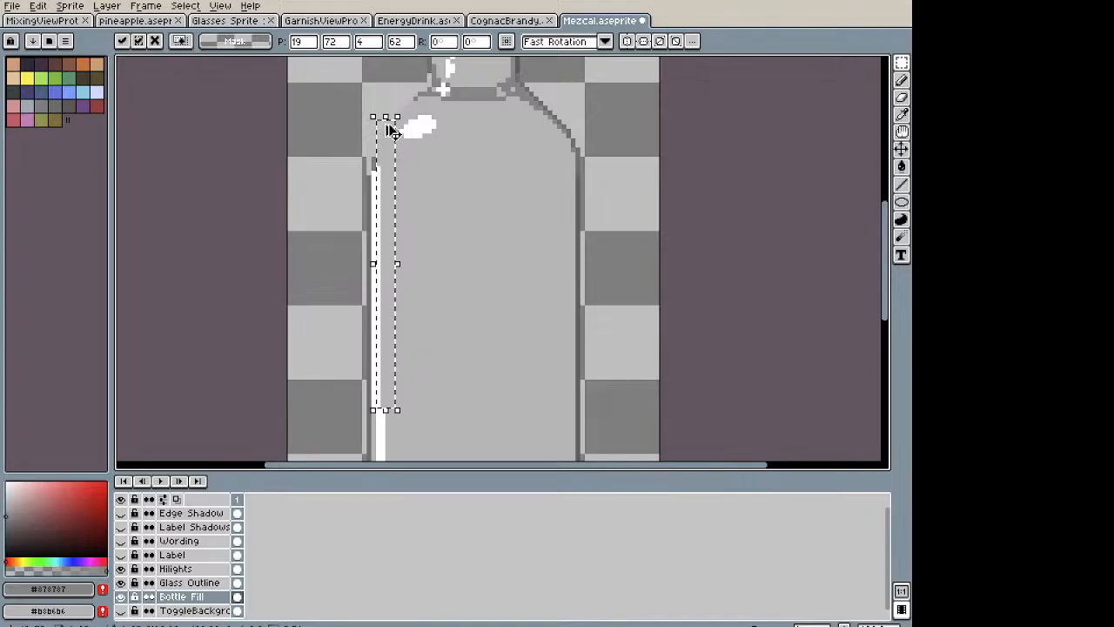
pyautogui.click(189, 568)
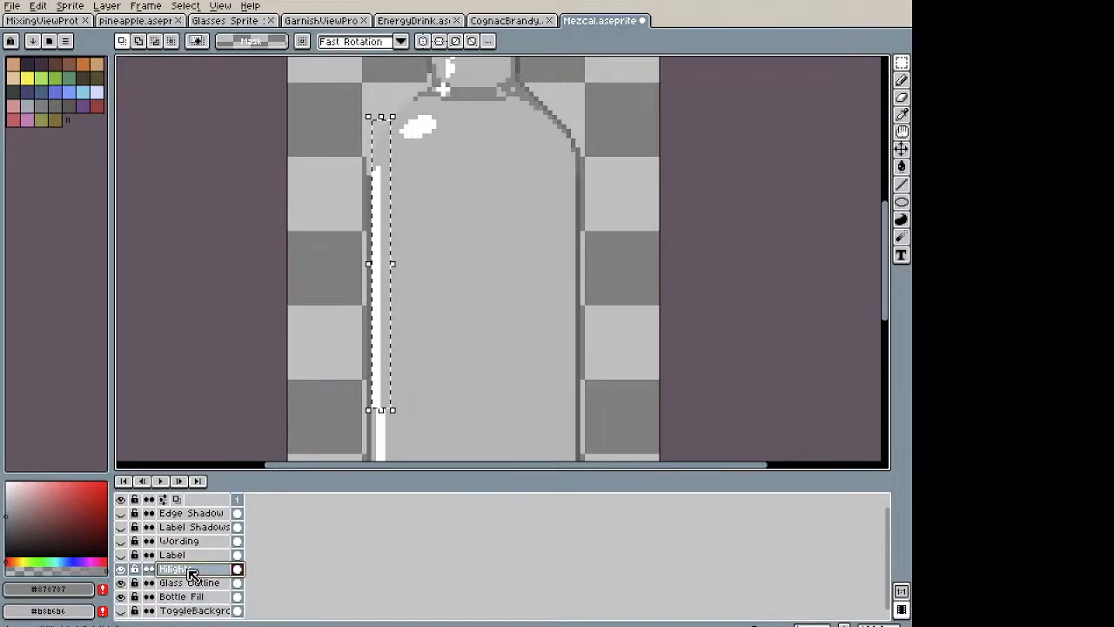
pyautogui.press('Right')
pyautogui.hotkey('ctrl', 'd')
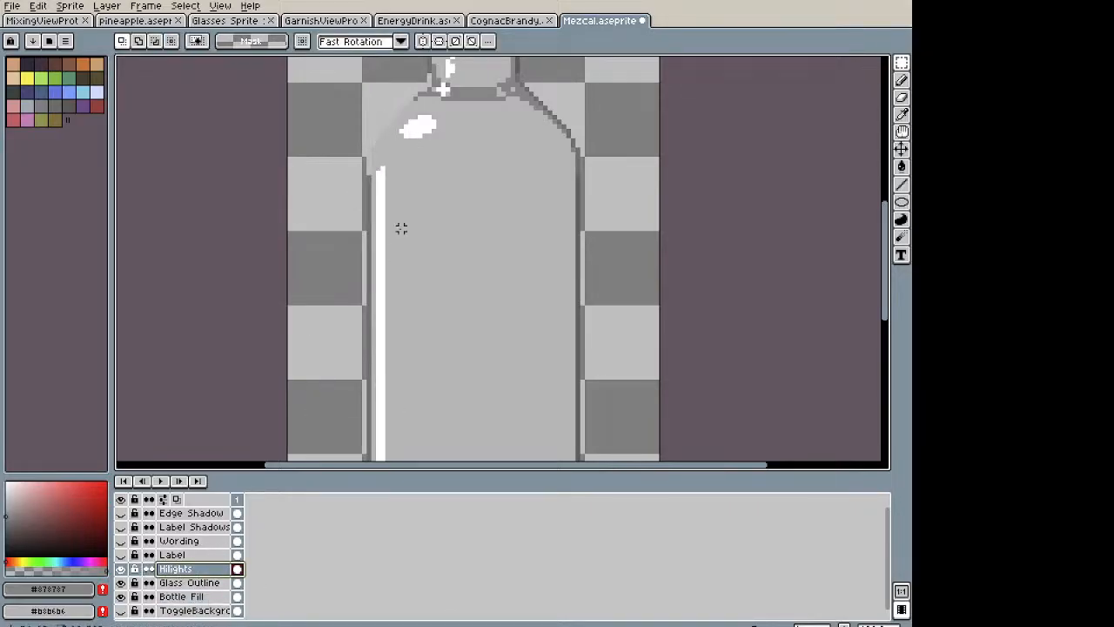
# Step: Select the whole long highlight along the left wall and shift it two pixels to the right
pyautogui.scroll(1, 396, 242)
pyautogui.moveTo(362, 154); pyautogui.dragTo(418, 363)
pyautogui.click(419, 364)
pyautogui.press('space')
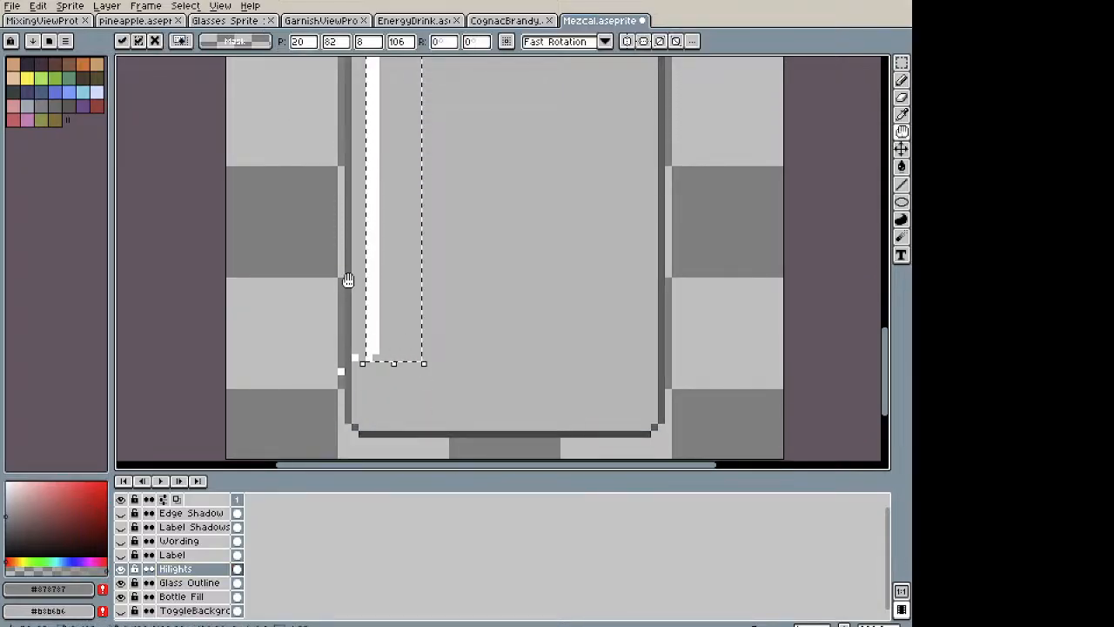
pyautogui.moveTo(512, 208); pyautogui.dragTo(487, 310)
pyautogui.press('Right')
pyautogui.hotkey('ctrl', 'd')
# Step: Select and delete the stray white highlight pixels near the bottom of the left wall
pyautogui.press('space')
pyautogui.moveTo(389, 207); pyautogui.dragTo(415, 18)
pyautogui.moveTo(341, 455); pyautogui.dragTo(370, 349)
pyautogui.moveTo(291, 223); pyautogui.dragTo(388, 375)
pyautogui.hotkey('ctrl', 'd')
pyautogui.moveTo(359, 326); pyautogui.dragTo(303, 230)
pyautogui.press('Delete')
pyautogui.hotkey('ctrl', 'd')
# Step: Sample the highlight white #ffffff and enlarge the oval highlight on the left shoulder along its upper edge
pyautogui.press('space')
pyautogui.moveTo(412, 154); pyautogui.dragTo(542, 358)
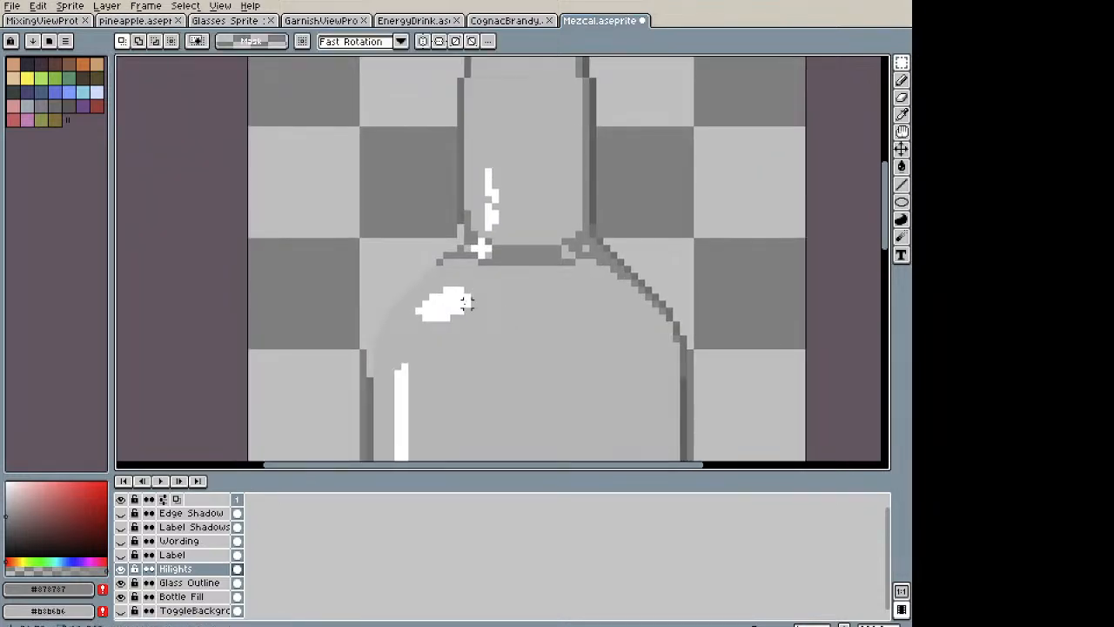
pyautogui.scroll(1, 479, 304)
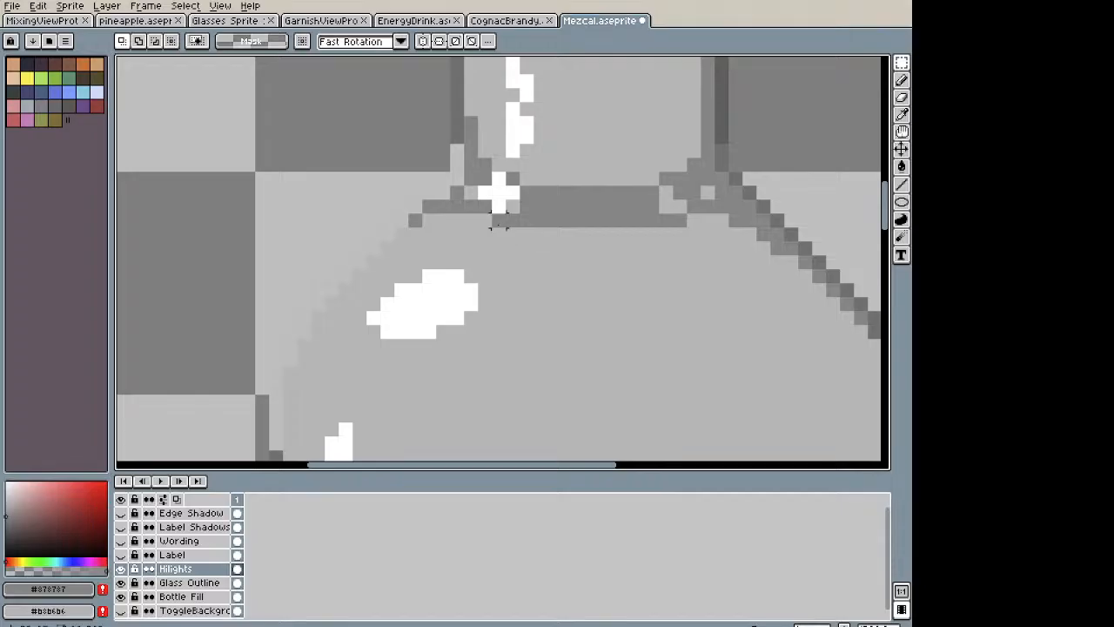
pyautogui.scroll(-3, 498, 233)
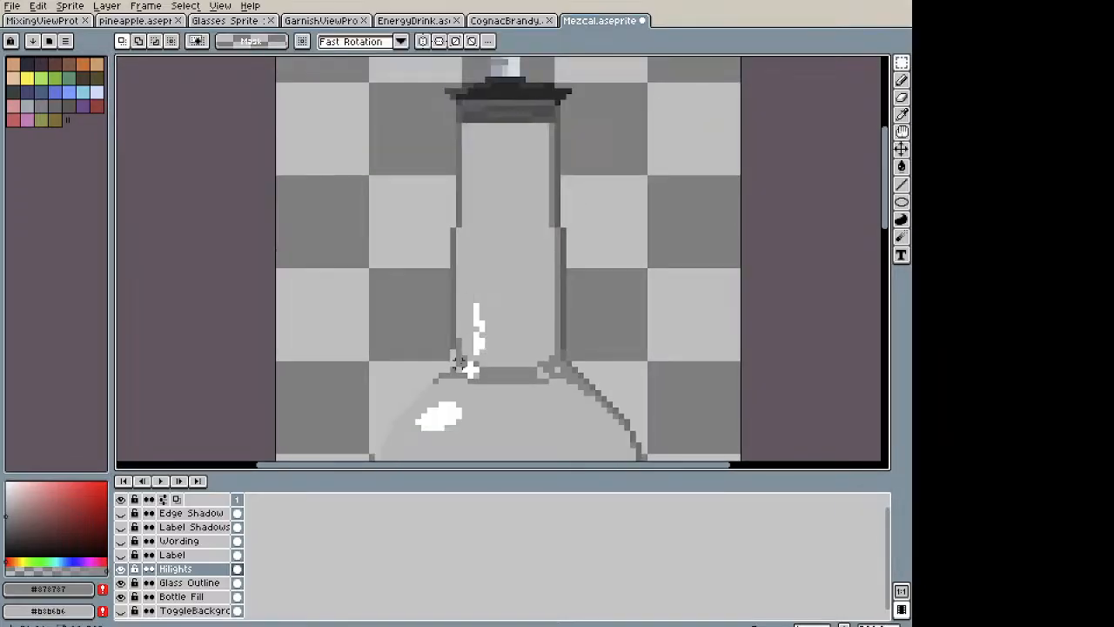
pyautogui.press('space')
pyautogui.moveTo(470, 398); pyautogui.dragTo(442, 290)
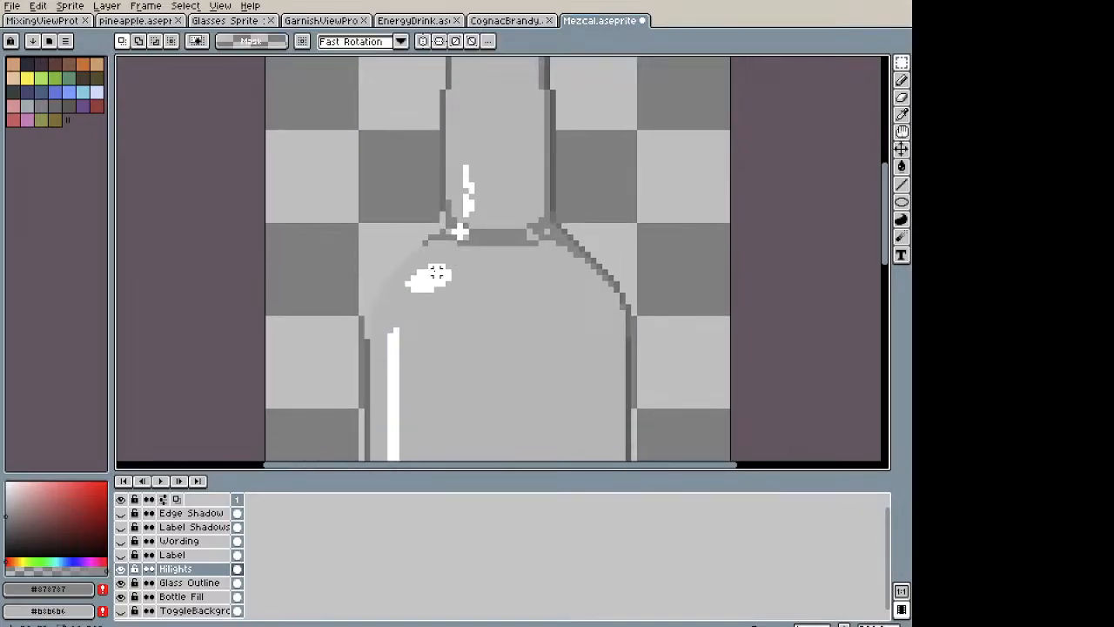
pyautogui.scroll(2, 436, 273)
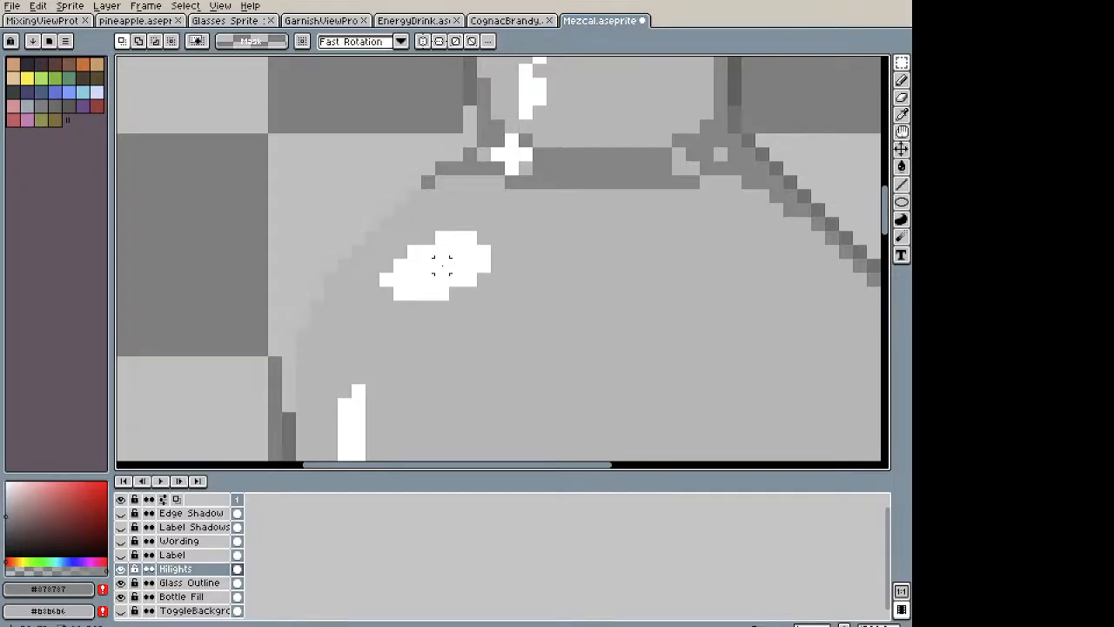
pyautogui.press('i')
pyautogui.click(449, 256)
pyautogui.press('b')
pyautogui.click(438, 226)
pyautogui.moveTo(448, 224); pyautogui.dragTo(469, 225)
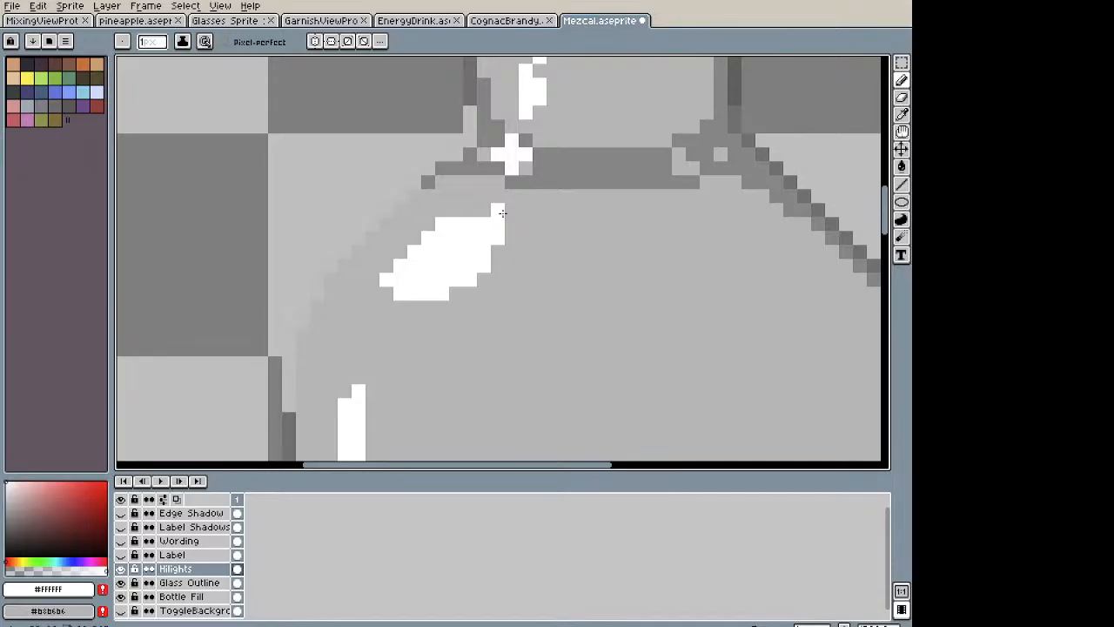
# Step: Erase the protruding pixel at the upper right of the shoulder's oval highlight to round its shape
pyautogui.press('e')
pyautogui.scroll(-1, 539, 308)
pyautogui.scroll(1, 510, 247)
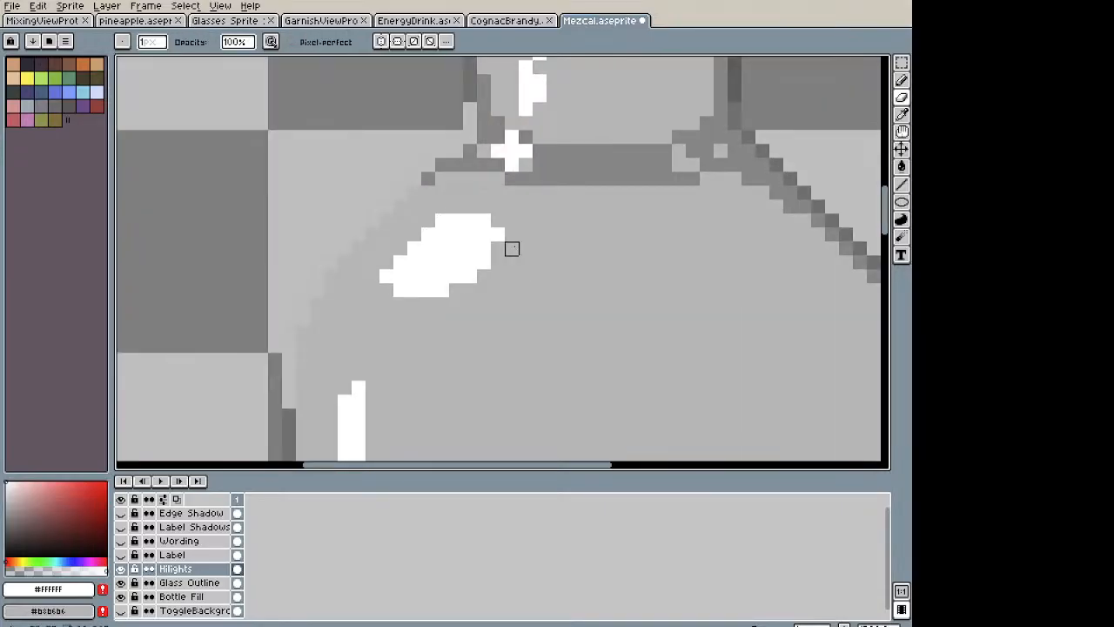
pyautogui.press('b')
pyautogui.scroll(-3, 494, 242)
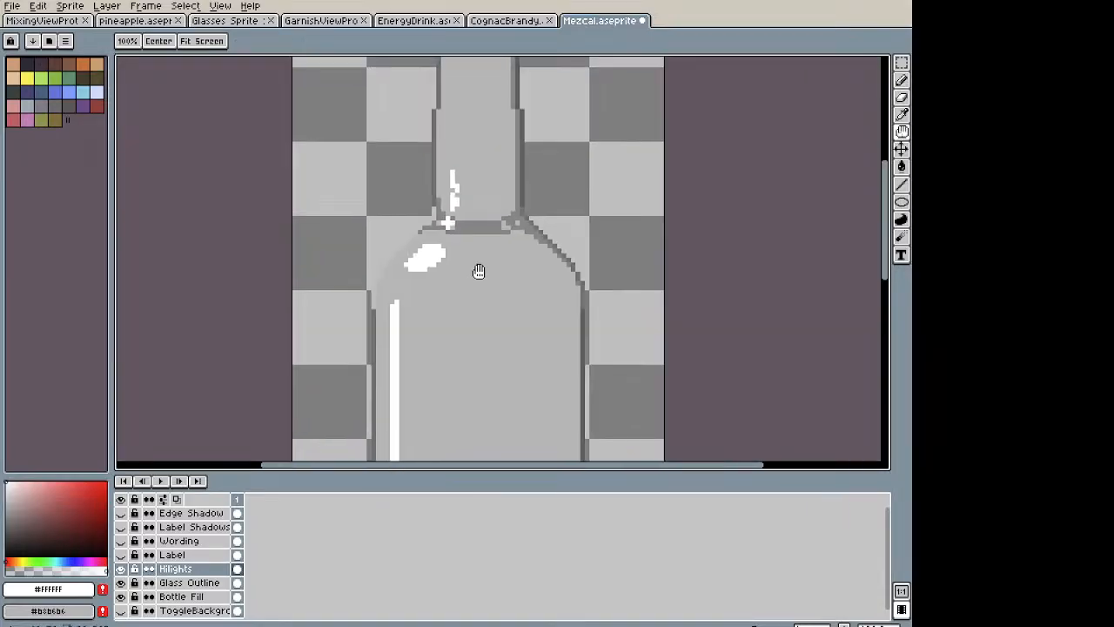
pyautogui.scroll(3, 392, 288)
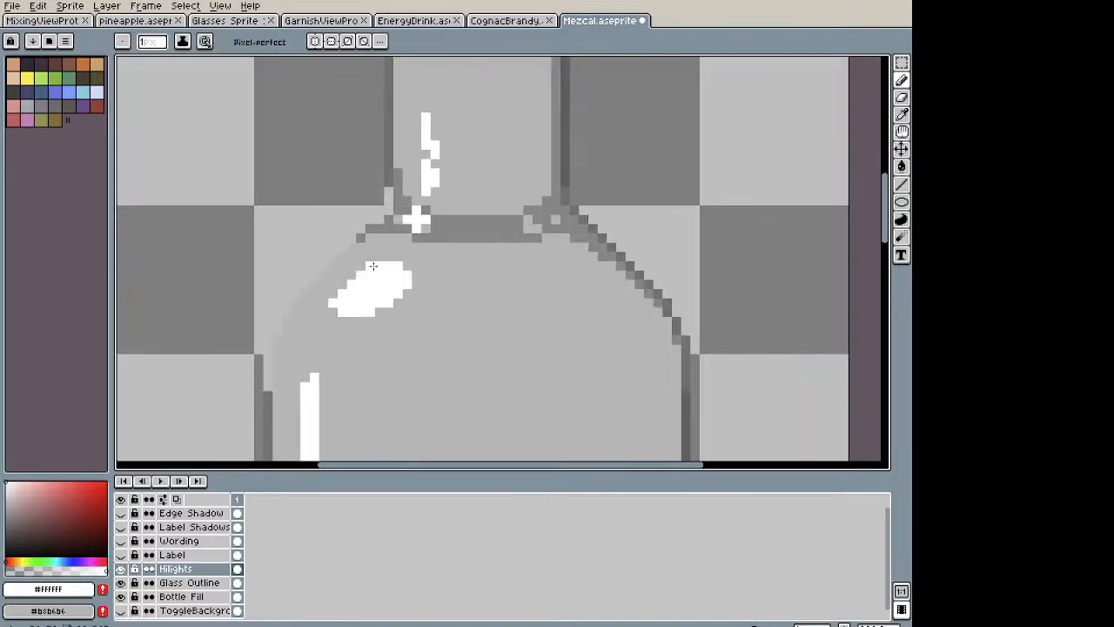
pyautogui.press('e')
pyautogui.scroll(-2, 368, 266)
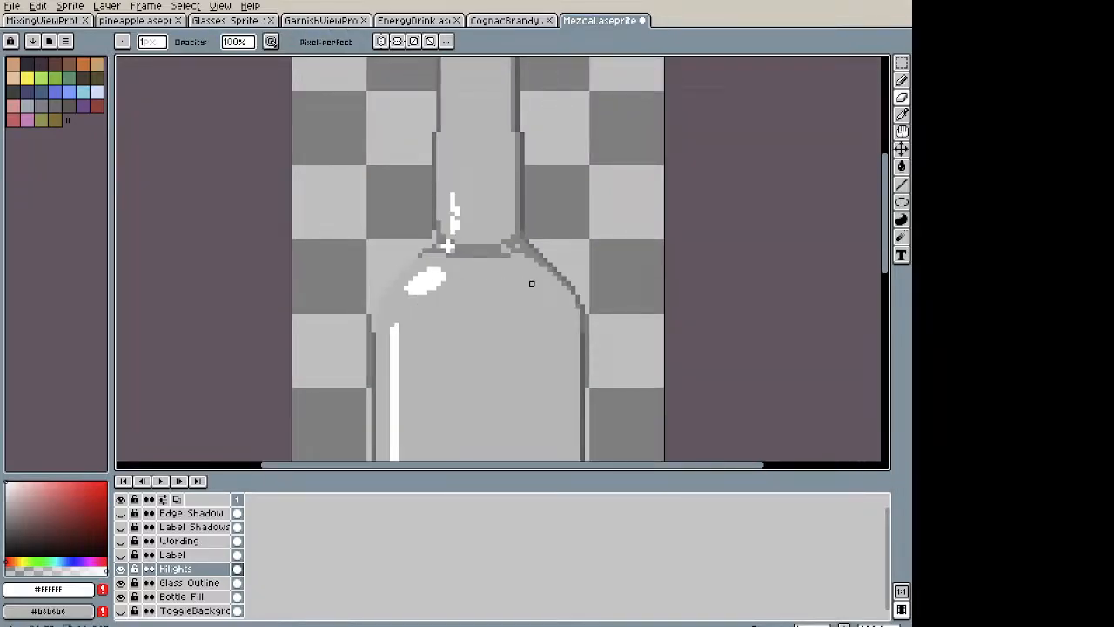
# Step: Make the Label layer visible on the bottle
pyautogui.press('h')
pyautogui.scroll(-2, 520, 288)
pyautogui.moveTo(470, 320)
pyautogui.mouseDown()
pyautogui.moveTo(426, 281)
pyautogui.moveTo(394, 199)
pyautogui.moveTo(440, 318)
pyautogui.mouseUp()
pyautogui.press('e')
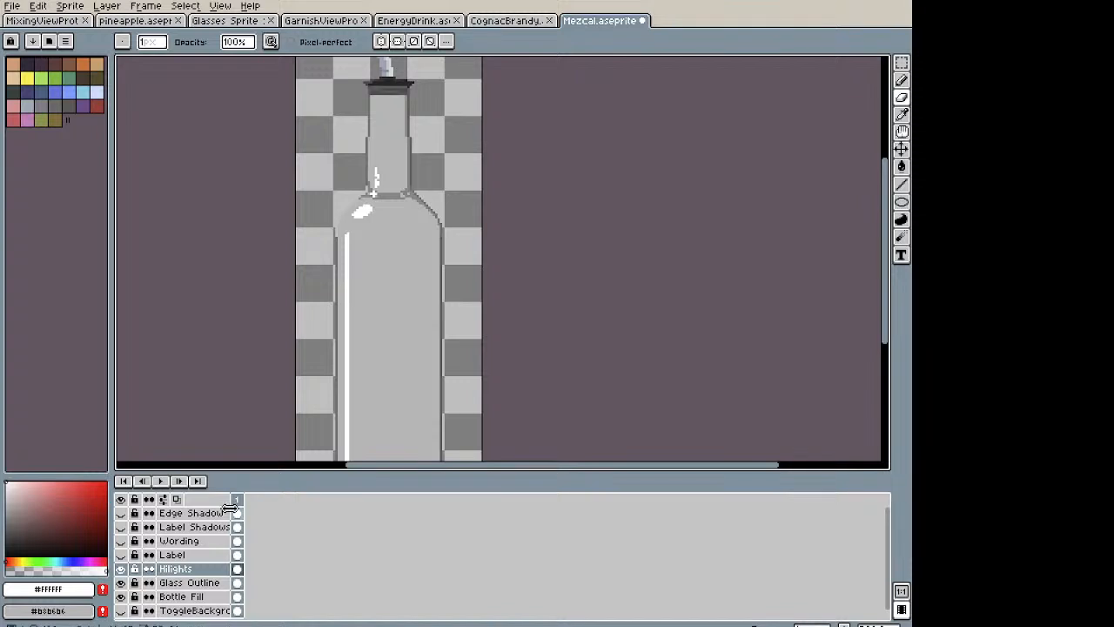
pyautogui.click(121, 555)
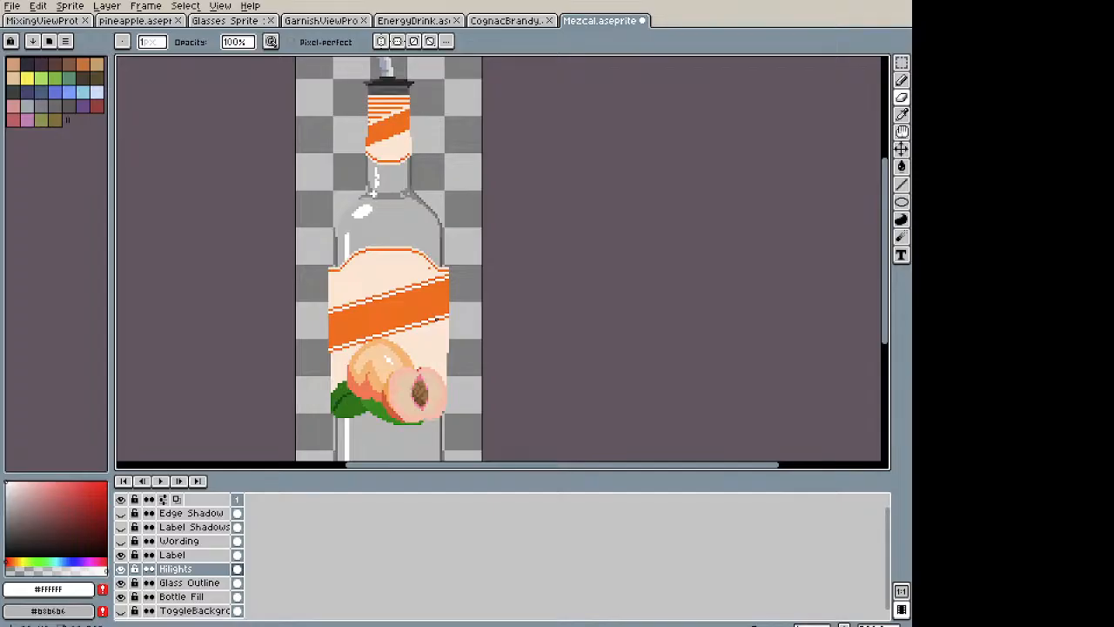
# Step: Select the area around the body's peach label and delete that label from the Label layer, keeping the neck label
pyautogui.moveTo(460, 298); pyautogui.dragTo(417, 248)
pyautogui.press('m')
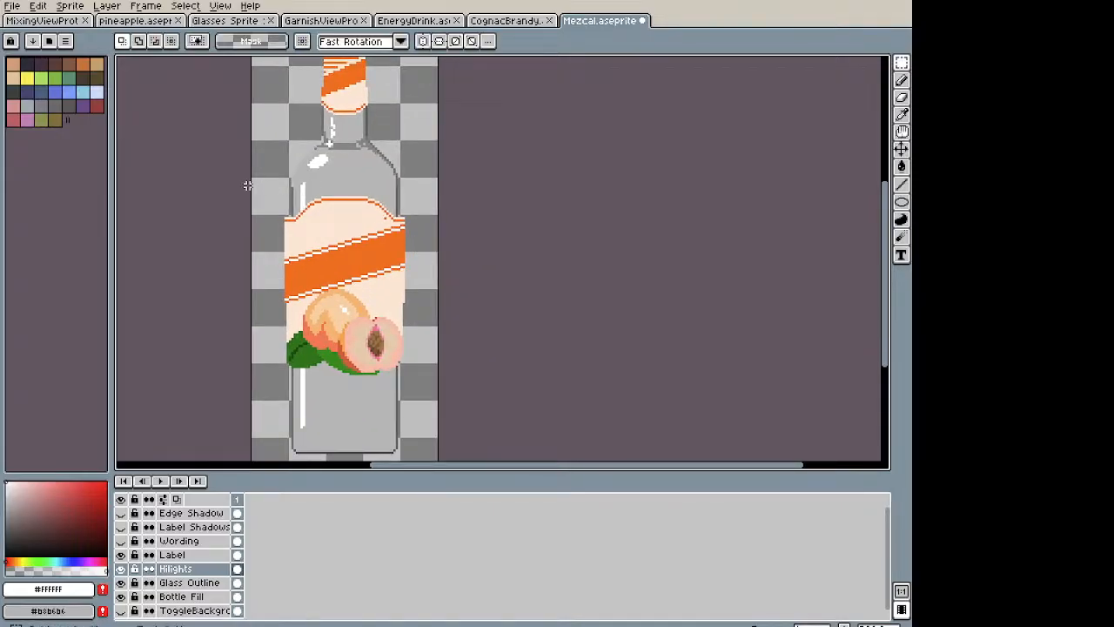
pyautogui.moveTo(283, 198); pyautogui.dragTo(416, 386)
pyautogui.press('Delete')
pyautogui.hotkey('ctrl', 'd')
pyautogui.hotkey('ctrl', 'z')
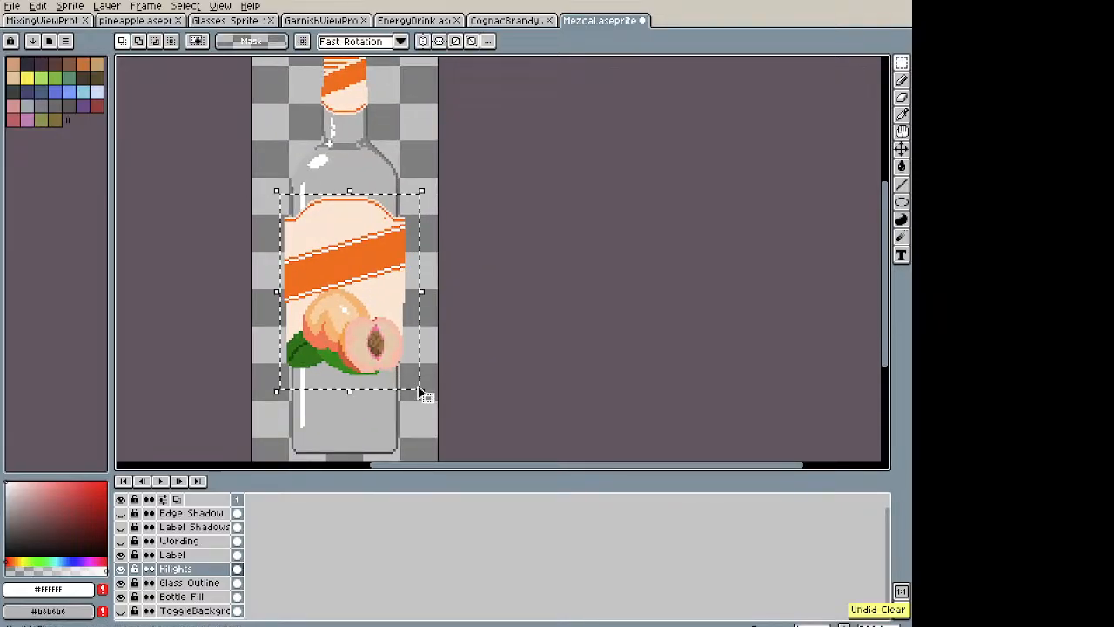
pyautogui.click(204, 557)
pyautogui.press('Delete')
pyautogui.hotkey('ctrl', 'd')
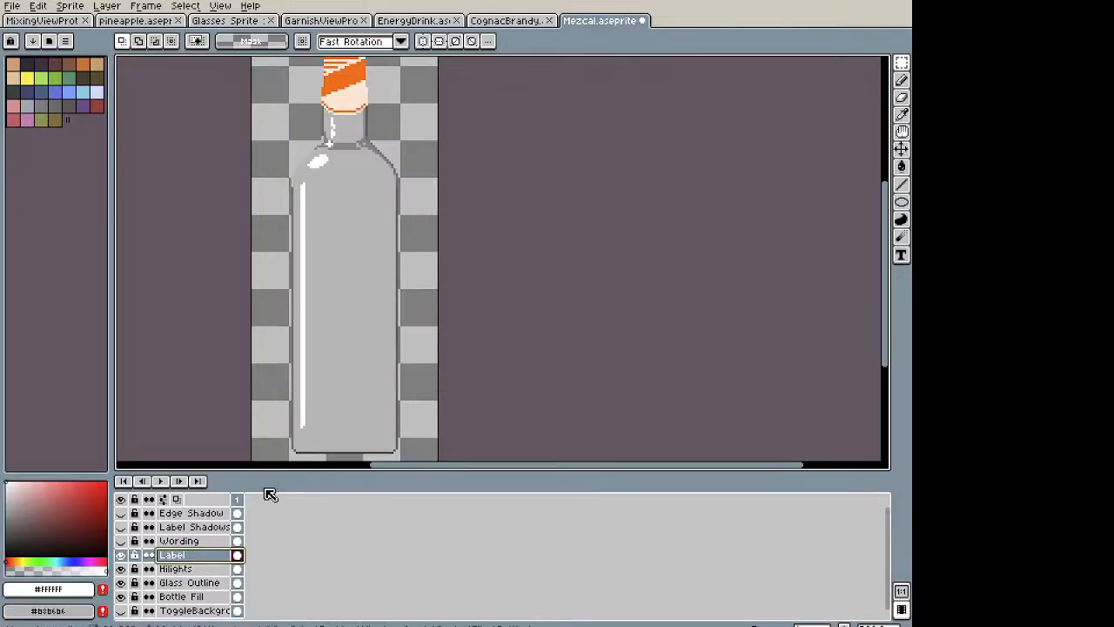
pyautogui.press('i')
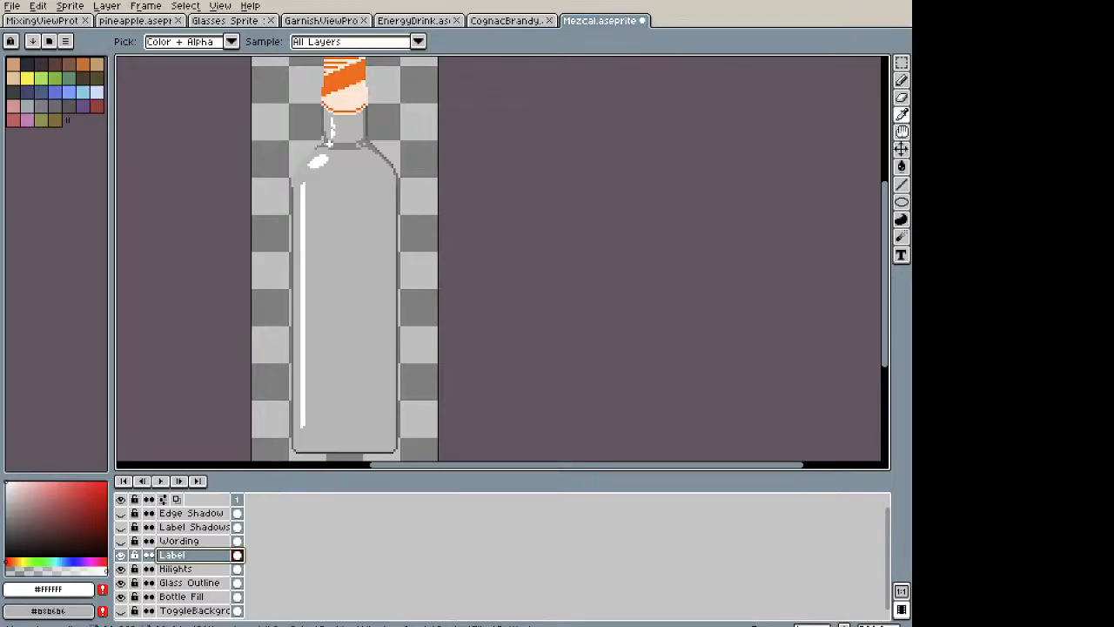
# Step: Set the drawing colour to a golden yellow with hue 46, saturation 90 and value 100
pyautogui.press('m')
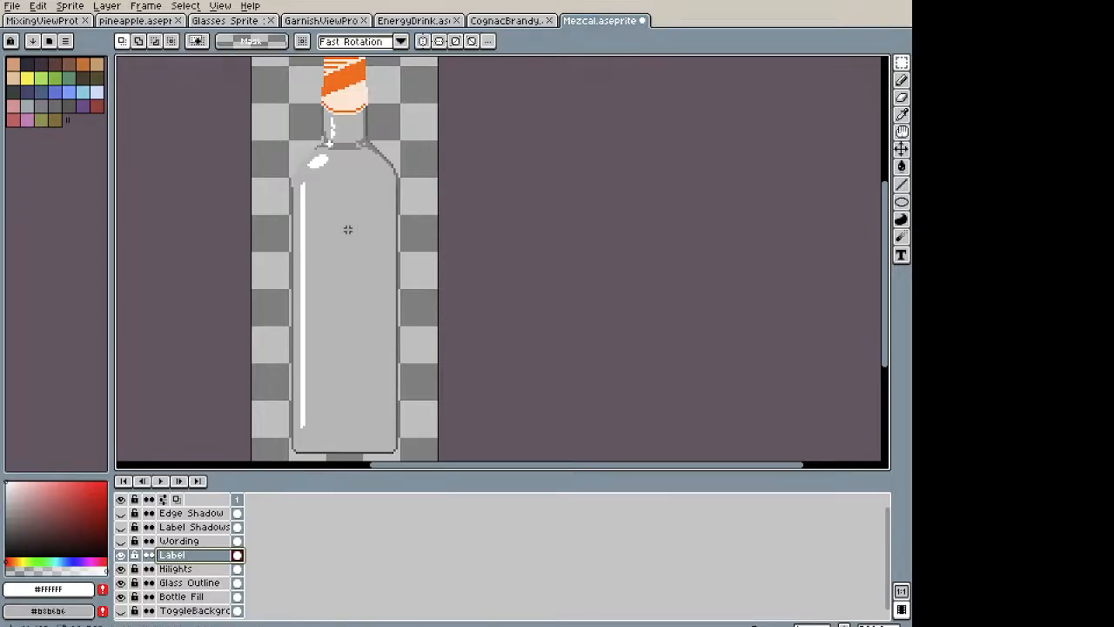
pyautogui.click(18, 562)
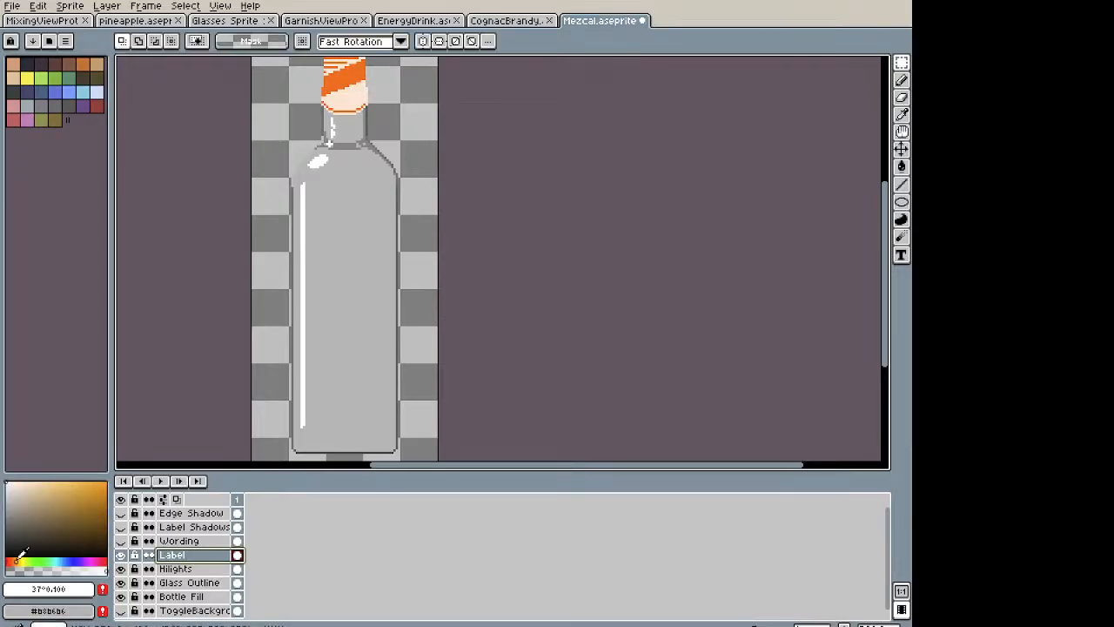
pyautogui.click(23, 511)
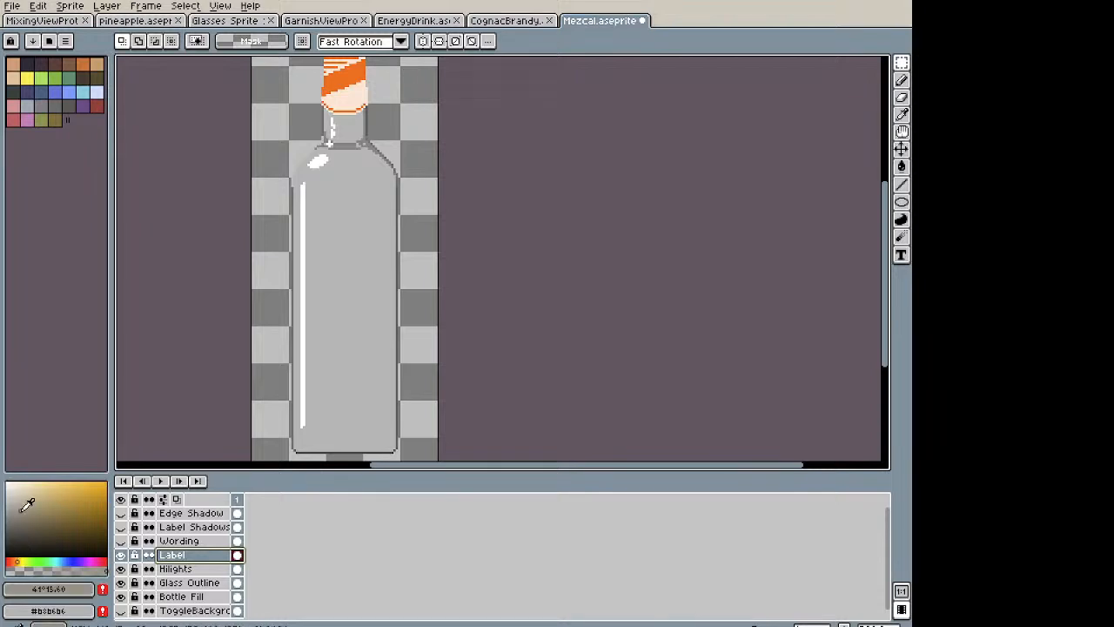
pyautogui.moveTo(27, 505); pyautogui.dragTo(68, 481)
pyautogui.press('i')
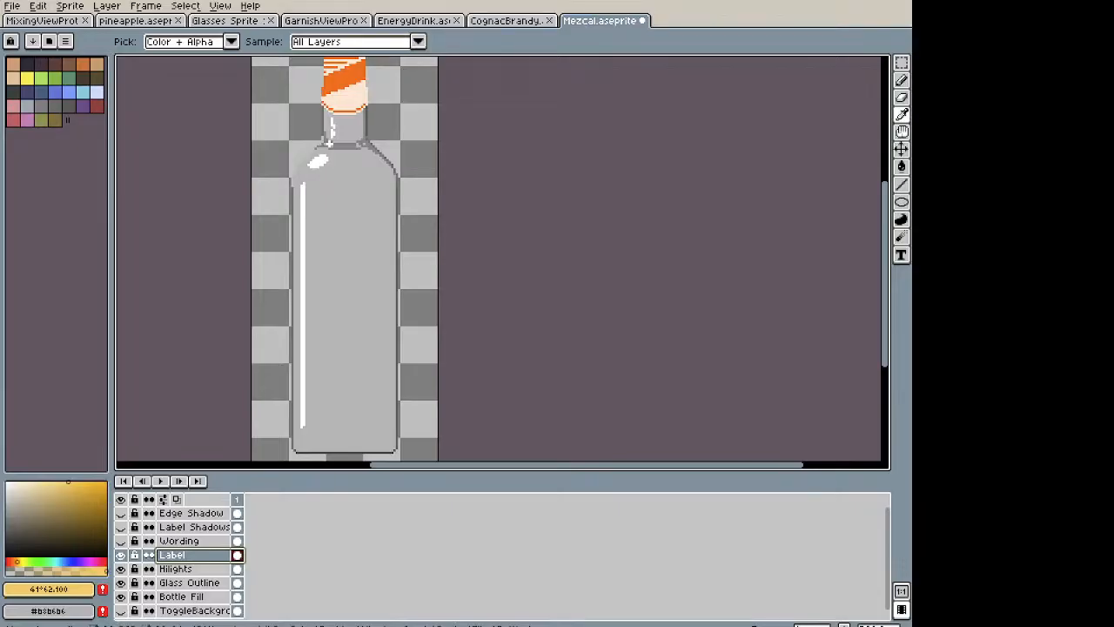
pyautogui.press('m')
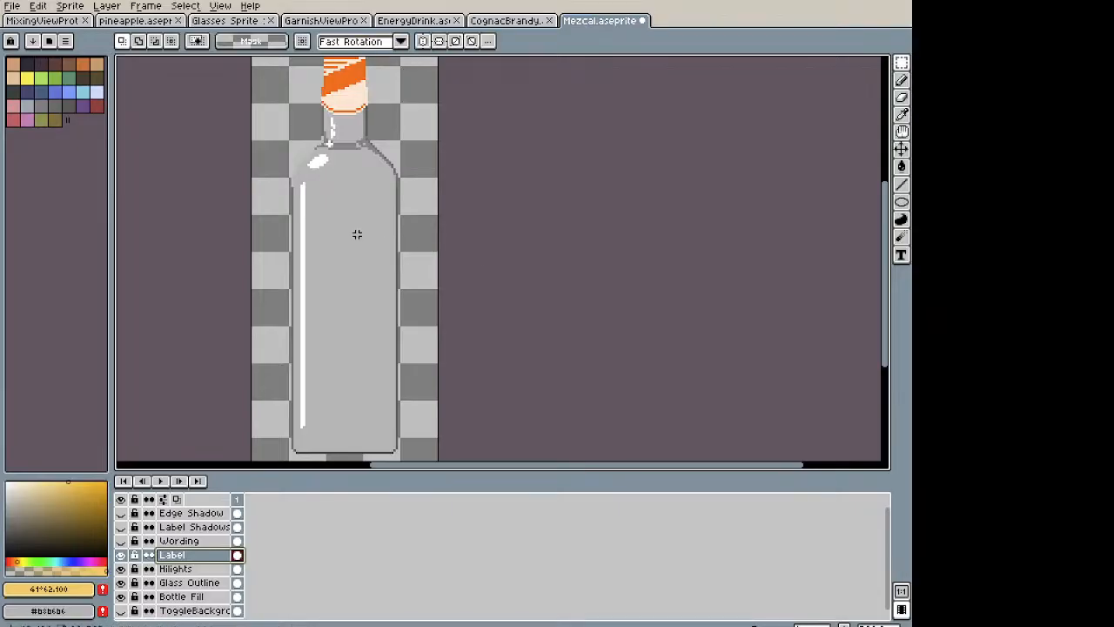
pyautogui.scroll(2, 360, 234)
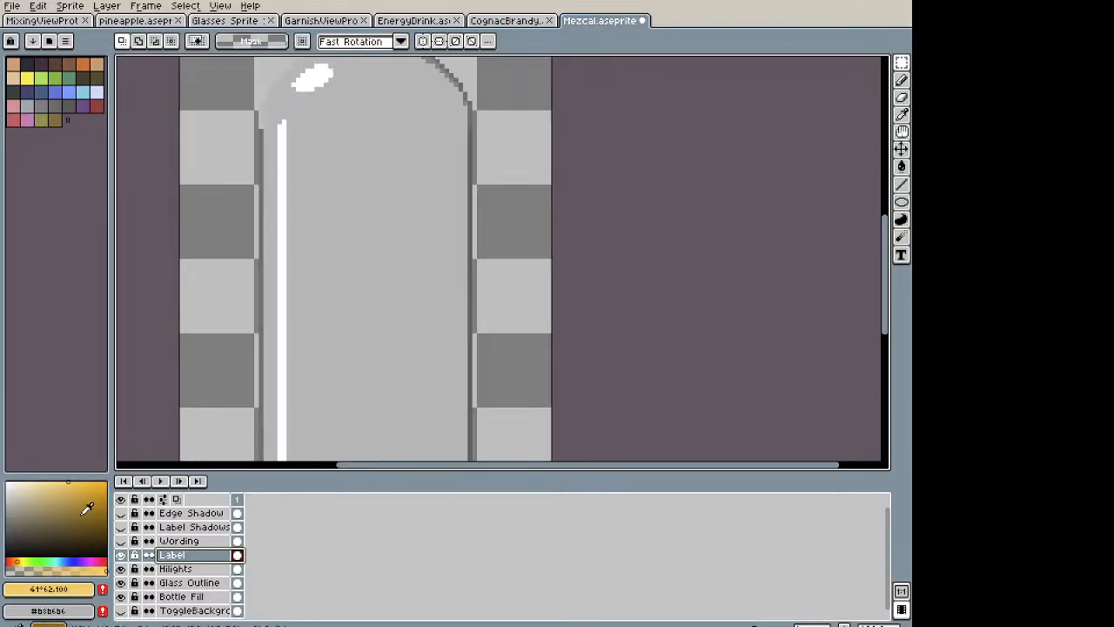
pyautogui.moveTo(17, 563)
pyautogui.mouseDown()
pyautogui.moveTo(31, 554)
pyautogui.moveTo(19, 561)
pyautogui.mouseUp()
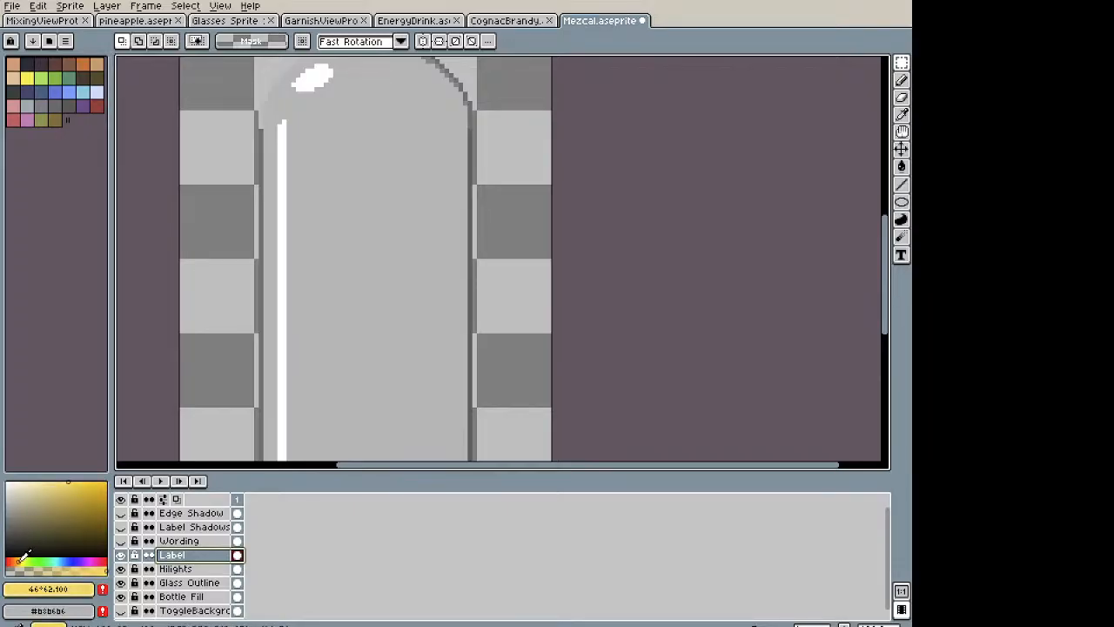
pyautogui.moveTo(83, 483); pyautogui.dragTo(94, 454)
# Step: Draw a small yellow diamond outline about five pixels across on the upper bottle body in the Label layer
pyautogui.press('b')
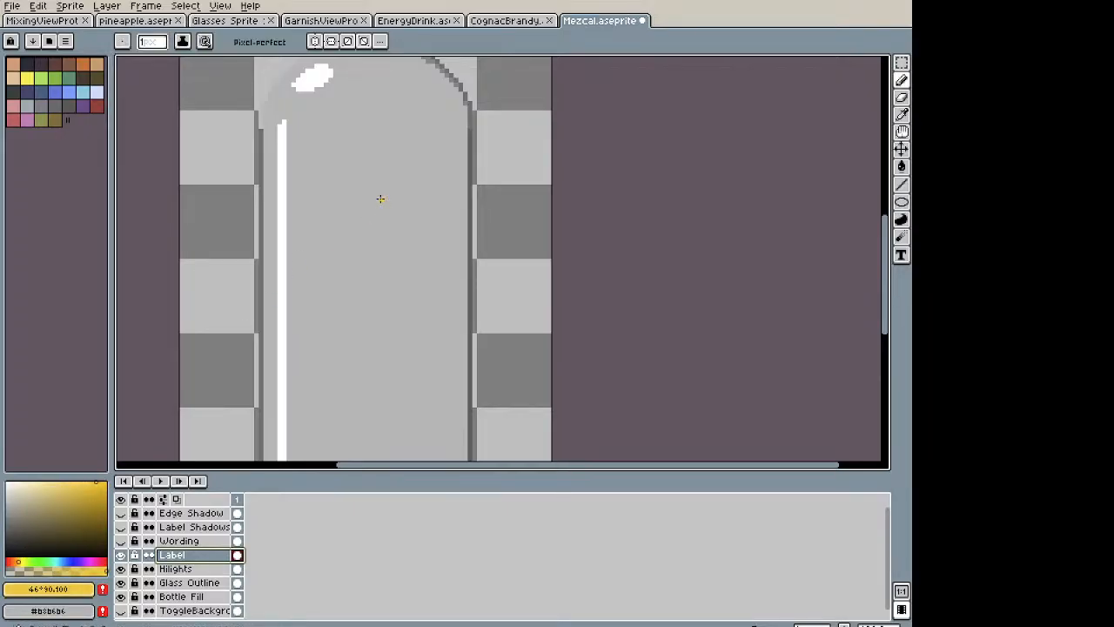
pyautogui.scroll(1, 302, 120)
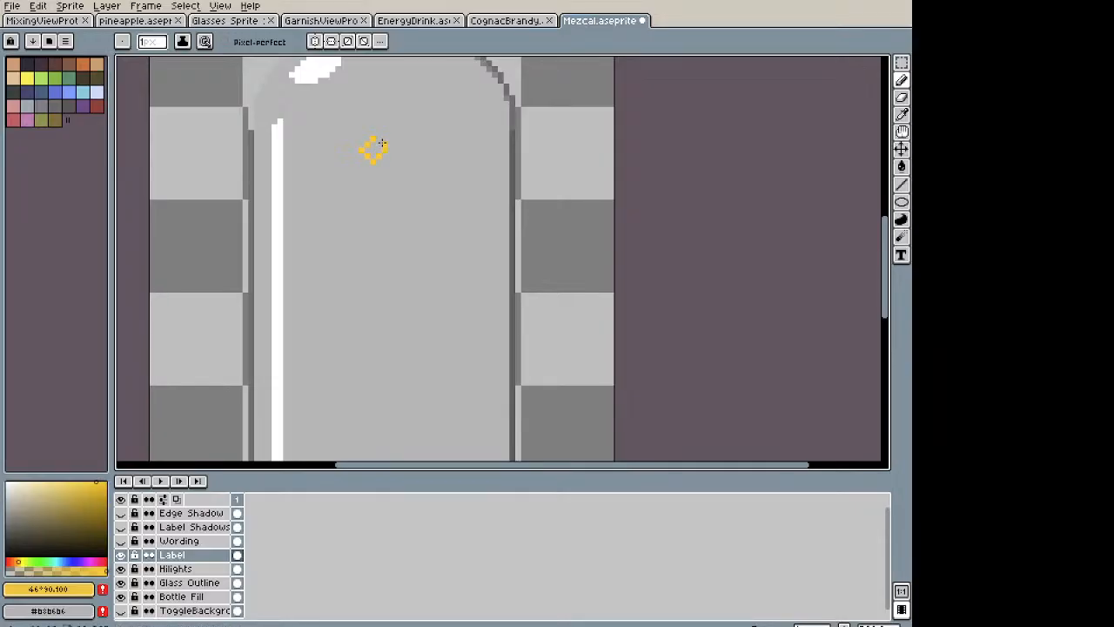
pyautogui.scroll(-3, 417, 139)
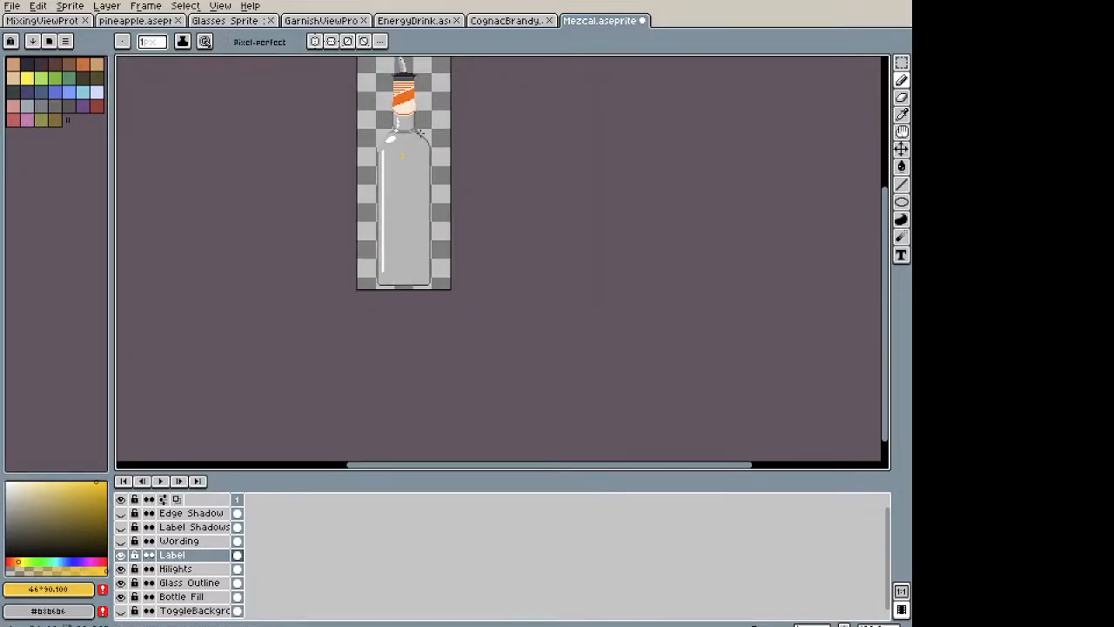
pyautogui.scroll(4, 420, 129)
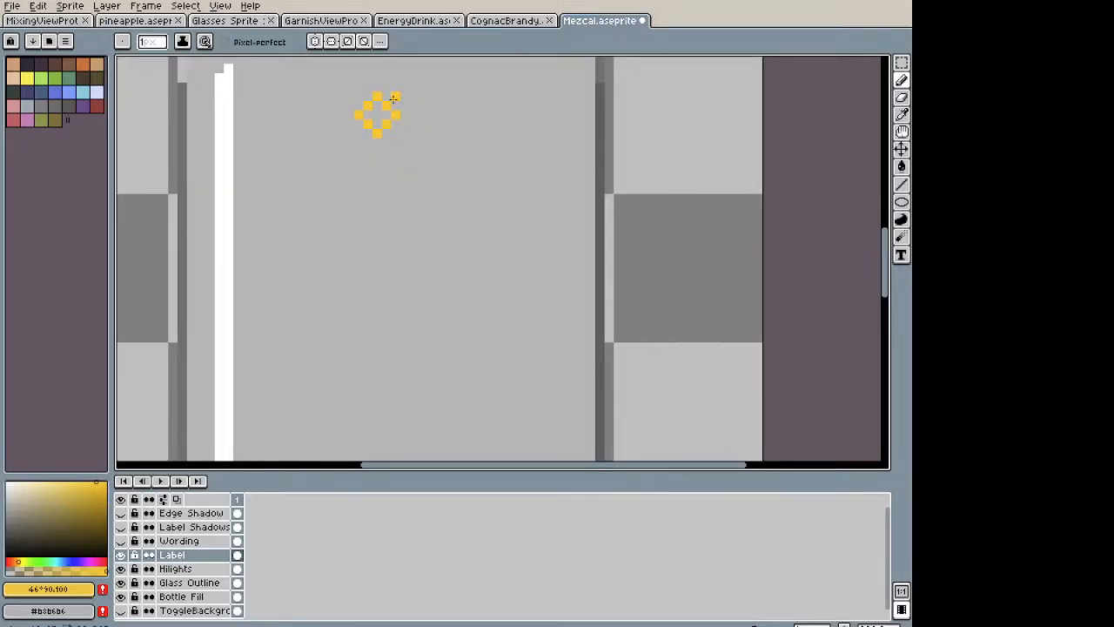
# Step: Duplicate the small outline into a larger four-cell lattice diamond and move it onto the bottle's left edge
pyautogui.press('ctrl')
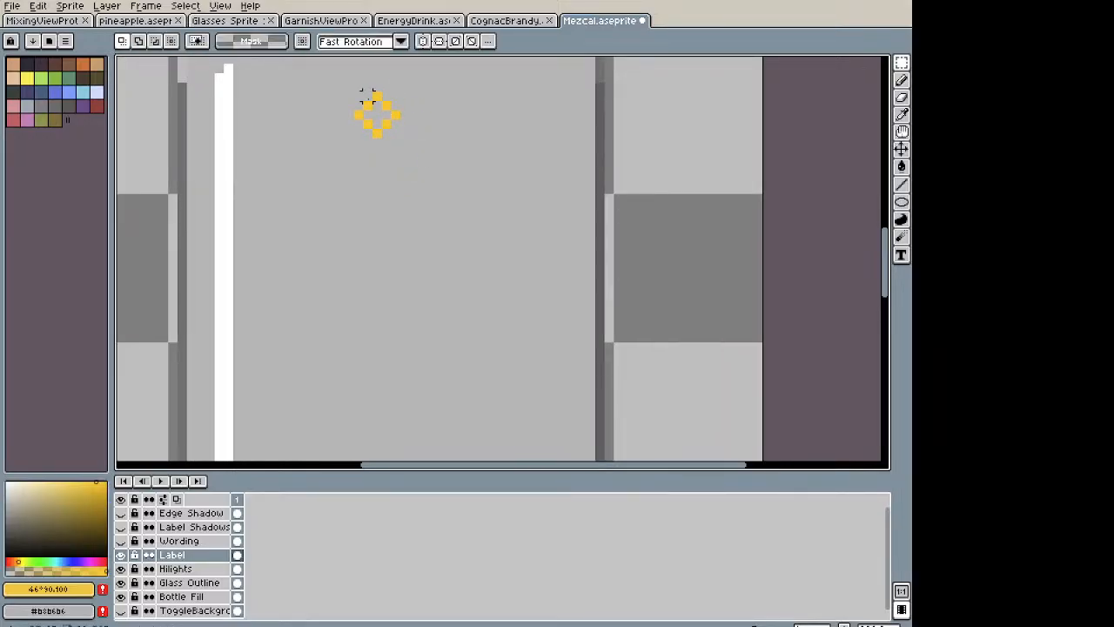
pyautogui.moveTo(352, 90); pyautogui.dragTo(428, 120)
pyautogui.press('Return')
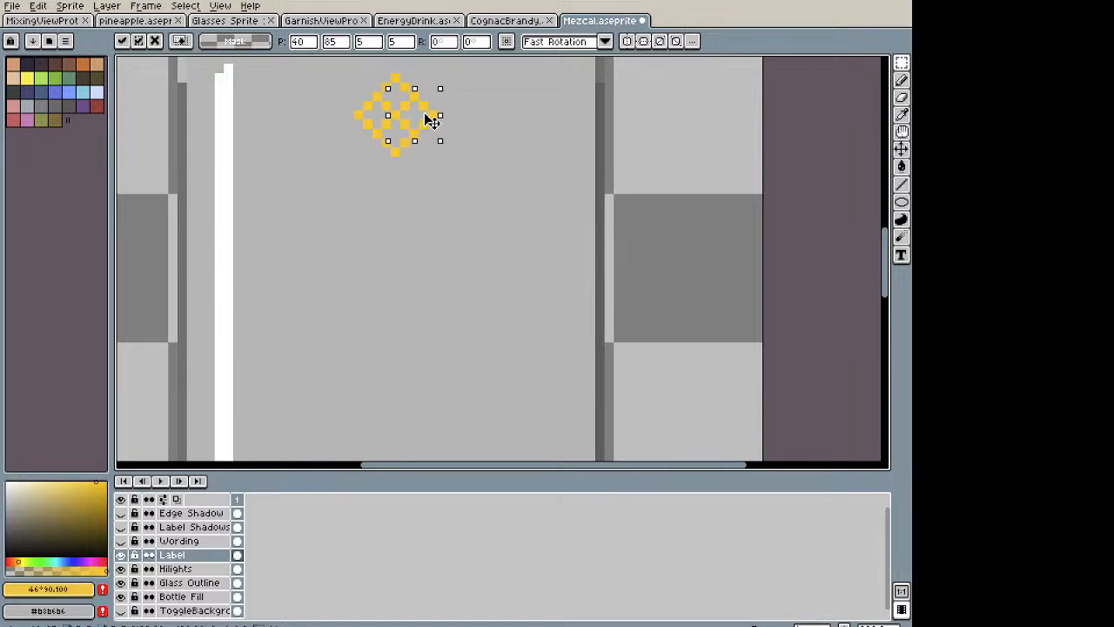
pyautogui.scroll(-4, 477, 137)
pyautogui.click(515, 199)
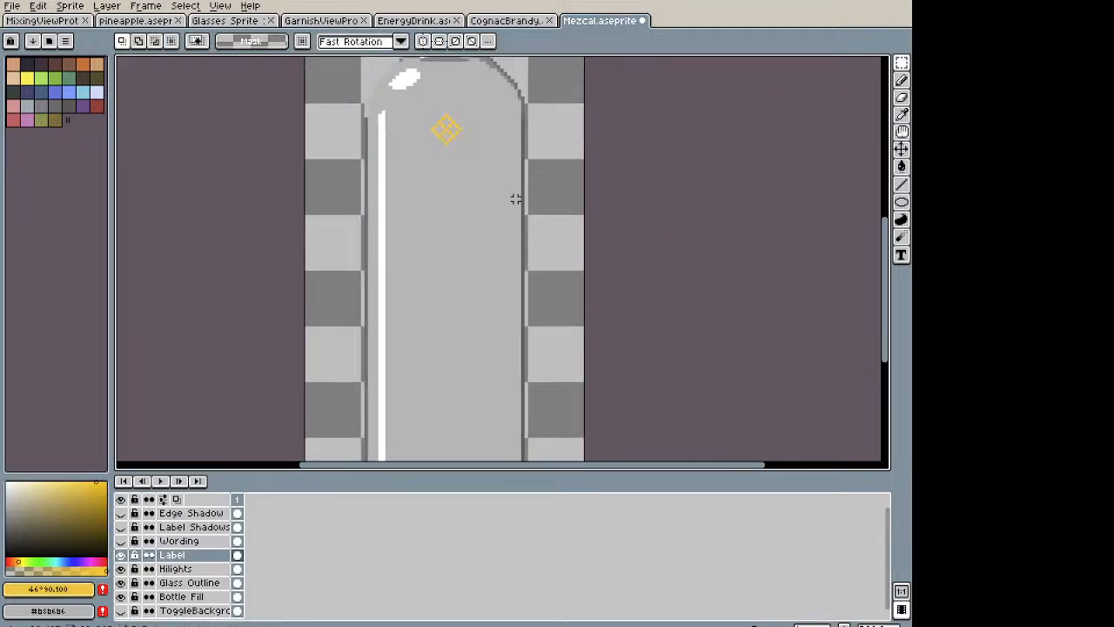
pyautogui.moveTo(418, 91); pyautogui.dragTo(388, 247)
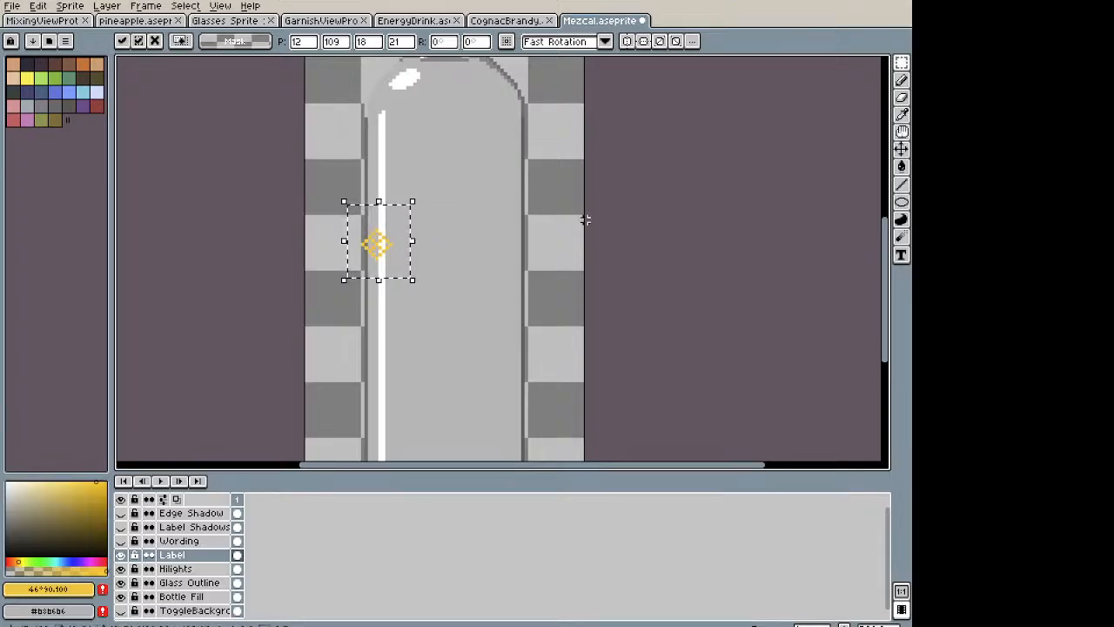
pyautogui.scroll(5, 380, 248)
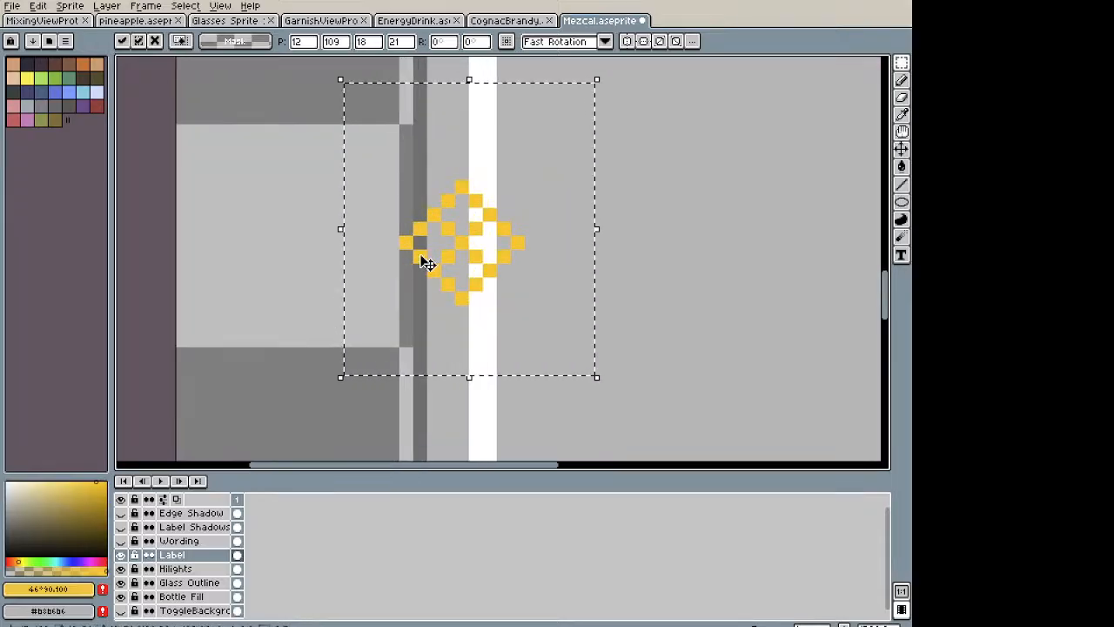
pyautogui.keyDown('alt'); pyautogui.click(426, 225); pyautogui.keyUp('alt')
pyautogui.press('g')
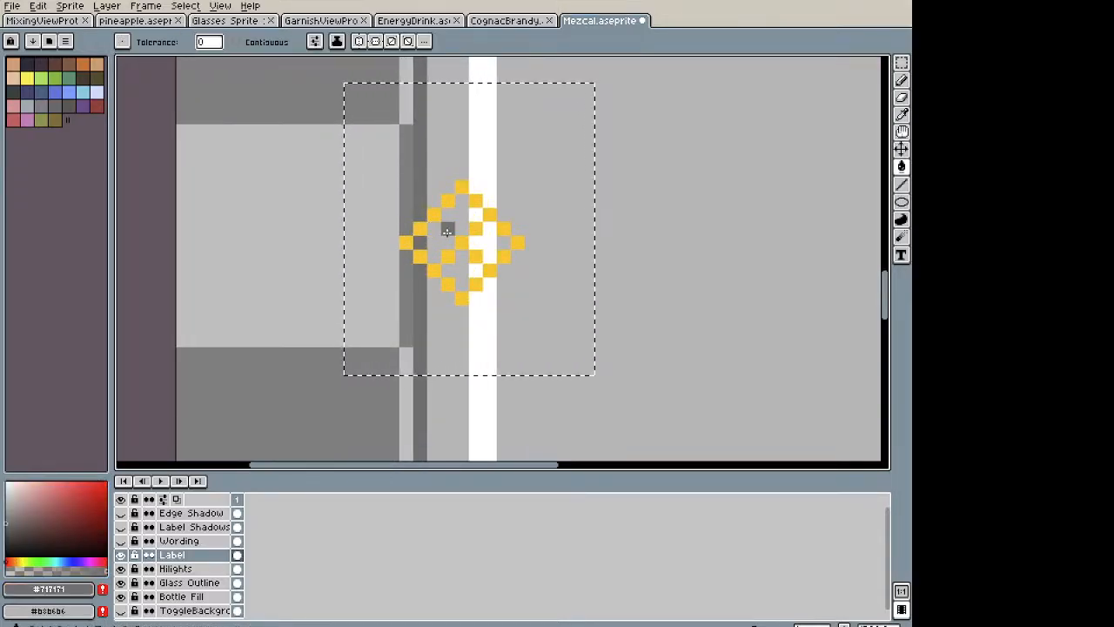
pyautogui.click(443, 242)
pyautogui.click(438, 238)
pyautogui.hotkey('ctrl', 'z')
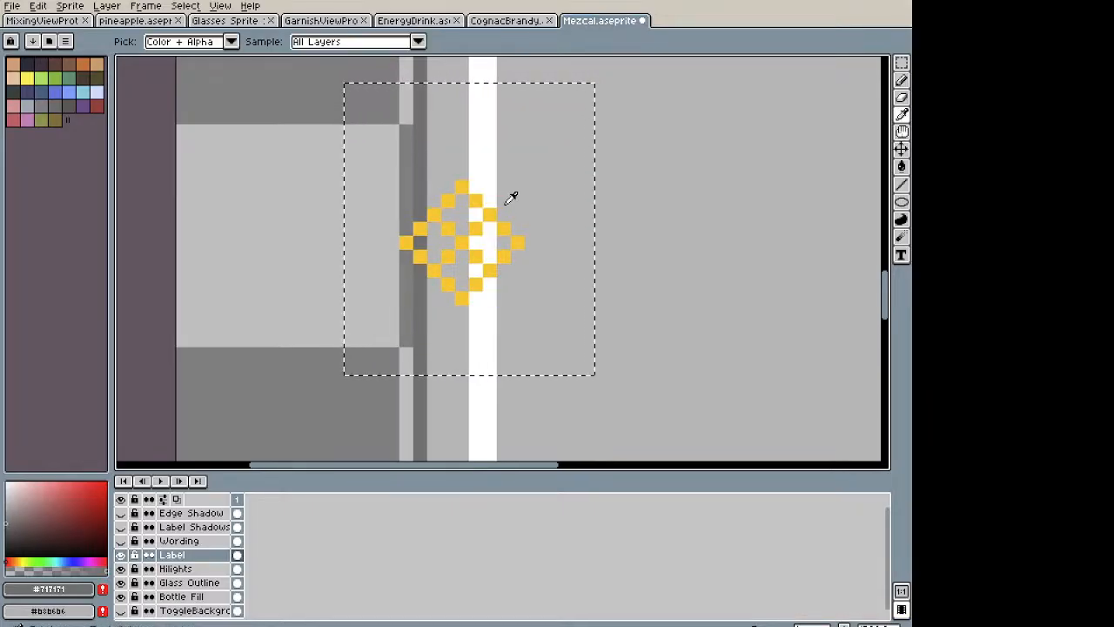
# Step: Sample the diamond's yellow #ffc918 and, with contiguous filling on, fill the four gaps so the diamond is solid
pyautogui.keyDown('alt'); pyautogui.click(447, 200); pyautogui.keyUp('alt')
pyautogui.click(435, 222)
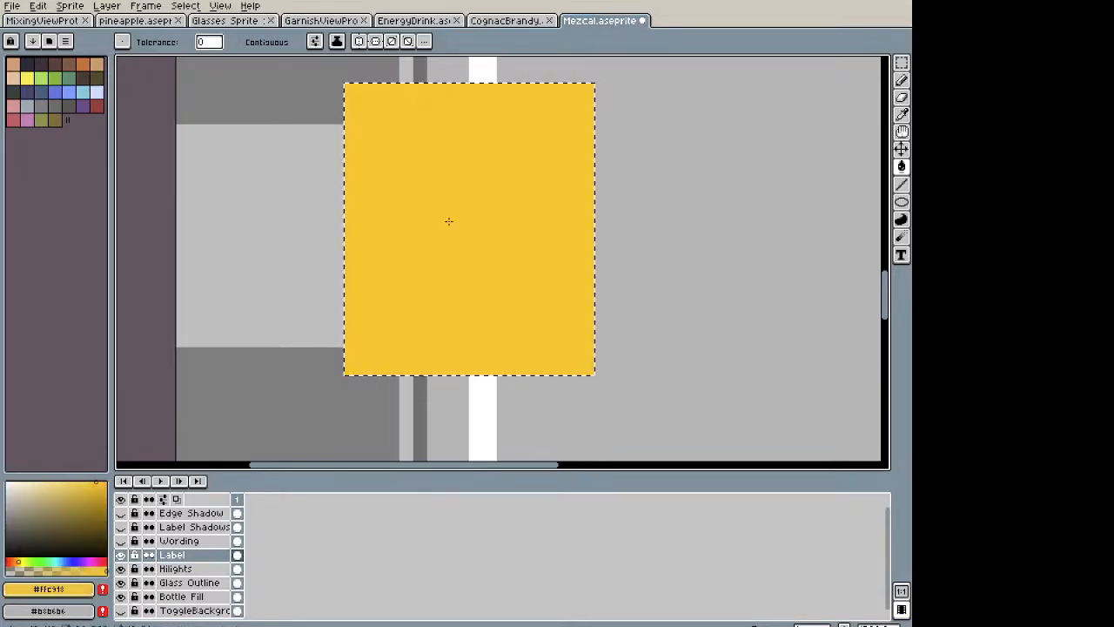
pyautogui.hotkey('ctrl', 'z')
pyautogui.click(257, 43)
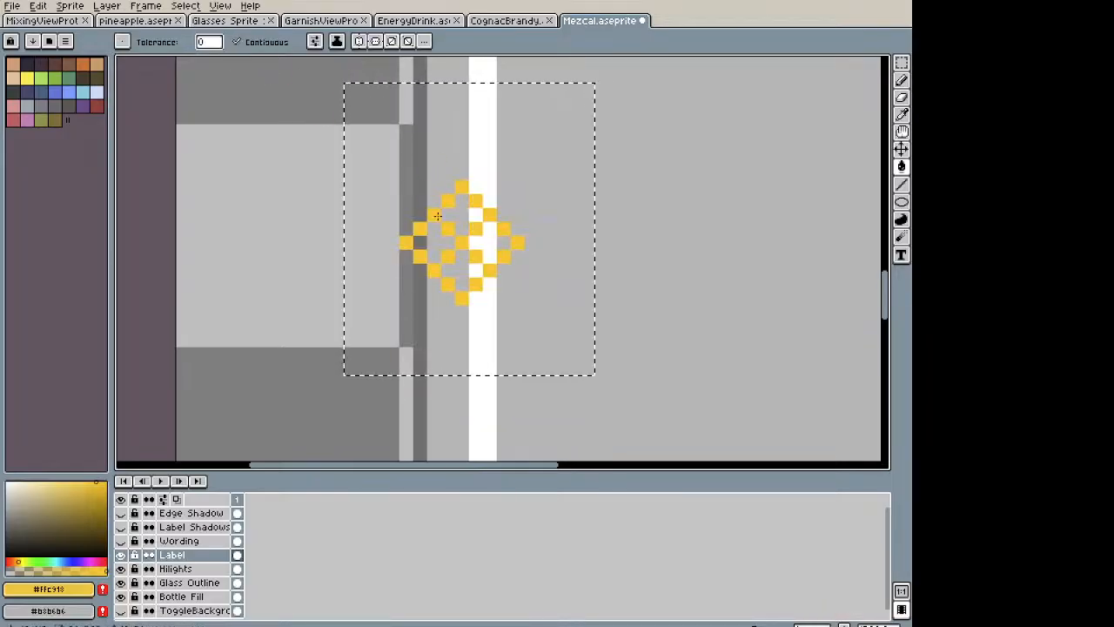
pyautogui.click(440, 242)
pyautogui.click(462, 213)
pyautogui.click(491, 241)
pyautogui.click(475, 268)
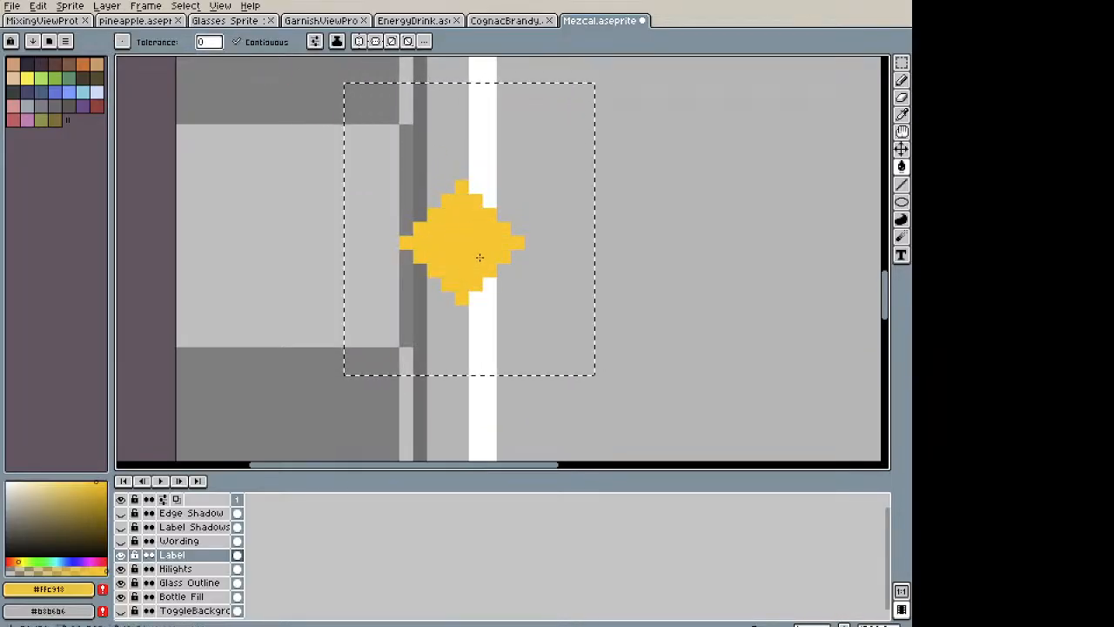
# Step: Stack copies of the solid diamond directly above it to form a column of three along the left edge
pyautogui.scroll(-4, 483, 258)
pyautogui.hotkey('ctrl', 't')
pyautogui.moveTo(493, 259); pyautogui.dragTo(479, 146)
pyautogui.hotkey('ctrl', 'v')
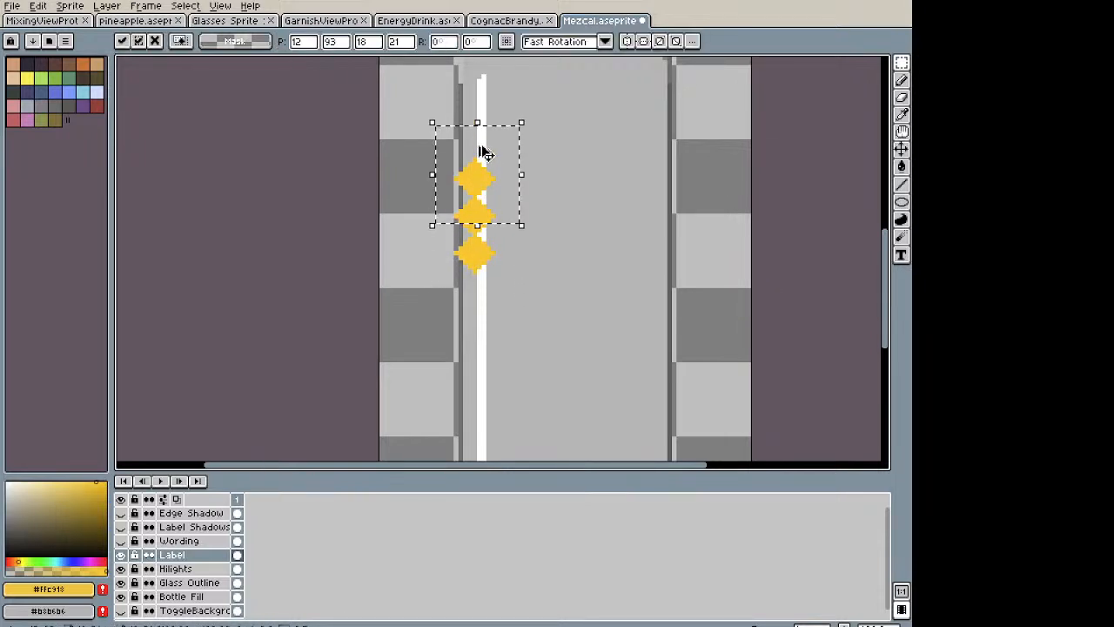
pyautogui.hotkey('ctrl', 'd')
# Step: Copy the three-diamond column and place the copy directly below it, making a left column of six
pyautogui.moveTo(456, 146); pyautogui.dragTo(535, 304)
pyautogui.click(488, 240)
pyautogui.moveTo(488, 240); pyautogui.dragTo(496, 359)
# Step: Duplicate the column of six diamonds at the same height along the bottle's right edge
pyautogui.scroll(-4, 558, 307)
pyautogui.moveTo(558, 307); pyautogui.dragTo(393, 234)
pyautogui.scroll(3, 345, 224)
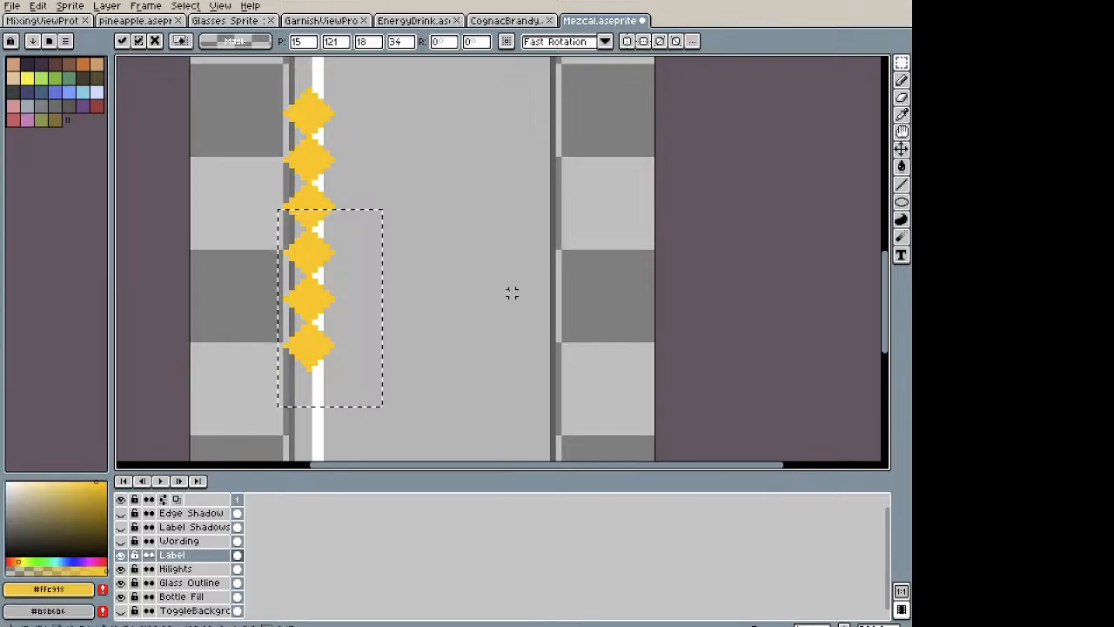
pyautogui.moveTo(341, 371); pyautogui.dragTo(341, 231)
pyautogui.moveTo(336, 159); pyautogui.dragTo(545, 311)
pyautogui.press('Return')
# Step: Paste the copied diamonds over the lower end of the left column to extend it to eight diamonds
pyautogui.scroll(-3, 470, 261)
pyautogui.scroll(-1, 457, 253)
pyautogui.scroll(1, 453, 252)
pyautogui.hotkey('ctrl', 'v')
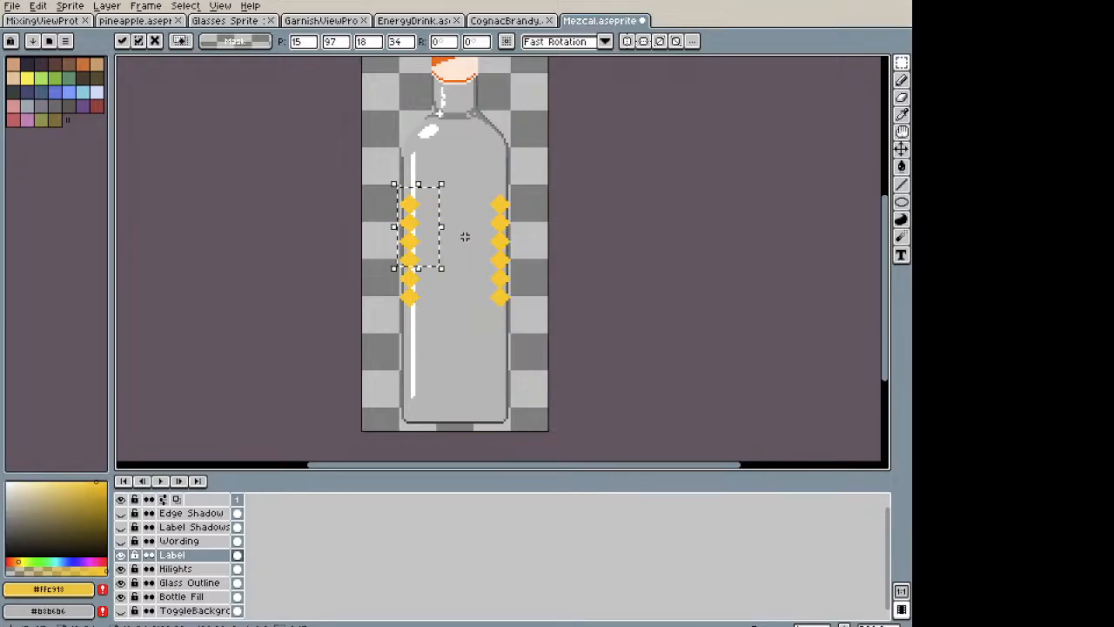
pyautogui.scroll(3, 430, 221)
pyautogui.moveTo(446, 235); pyautogui.dragTo(427, 403)
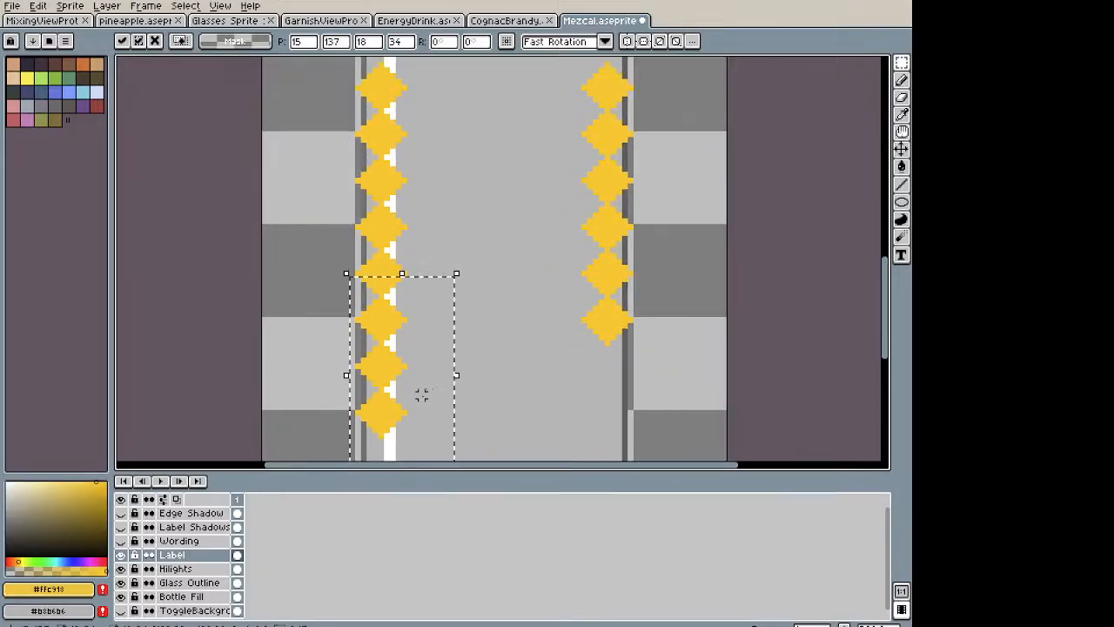
# Step: Paste the copied diamonds over the lower end of the right column to extend it to eight diamonds
pyautogui.scroll(-3, 505, 323)
pyautogui.moveTo(505, 323); pyautogui.dragTo(475, 255)
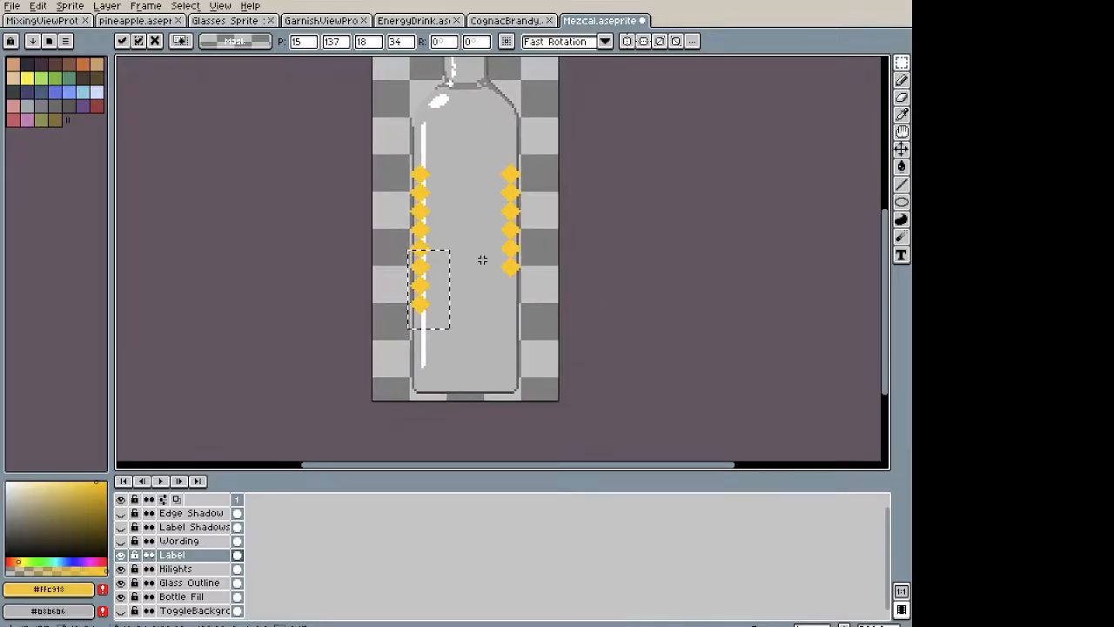
pyautogui.hotkey('ctrl', 'v')
pyautogui.moveTo(428, 206); pyautogui.dragTo(286, 330)
pyautogui.scroll(2, 527, 212)
pyautogui.press('Return')
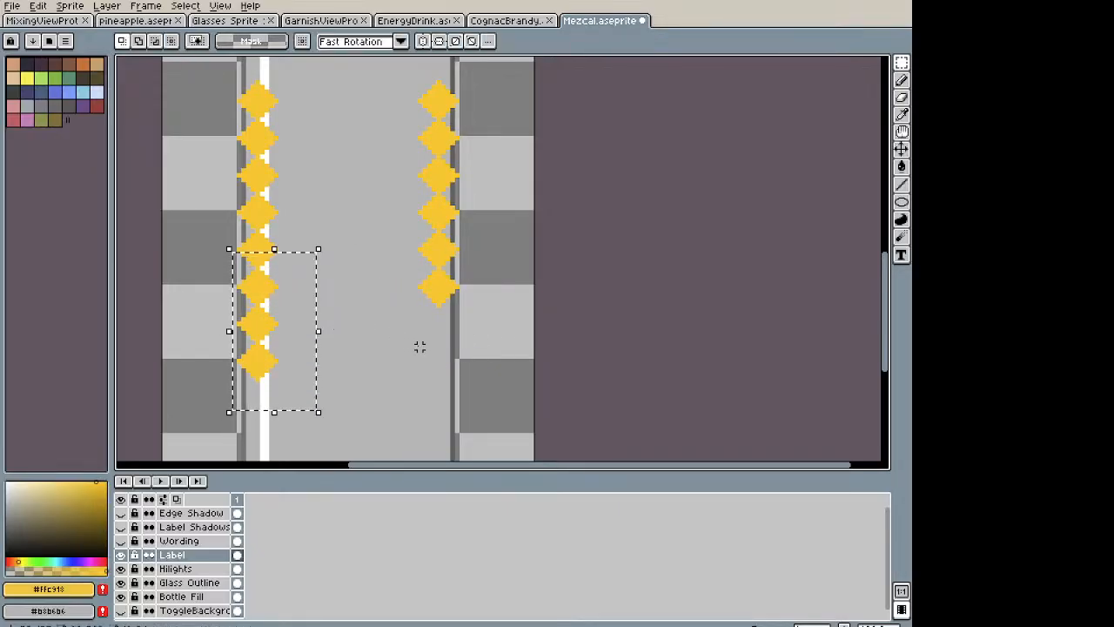
pyautogui.hotkey('ctrl', 'z')
pyautogui.scroll(-1, 469, 237)
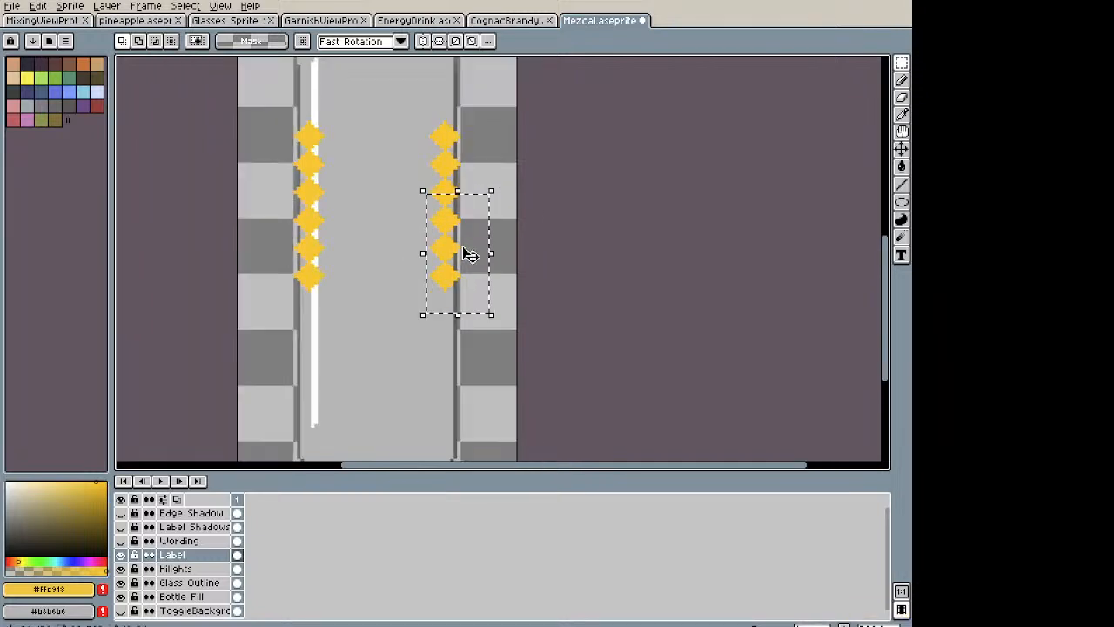
pyautogui.hotkey('ctrl', 'y')
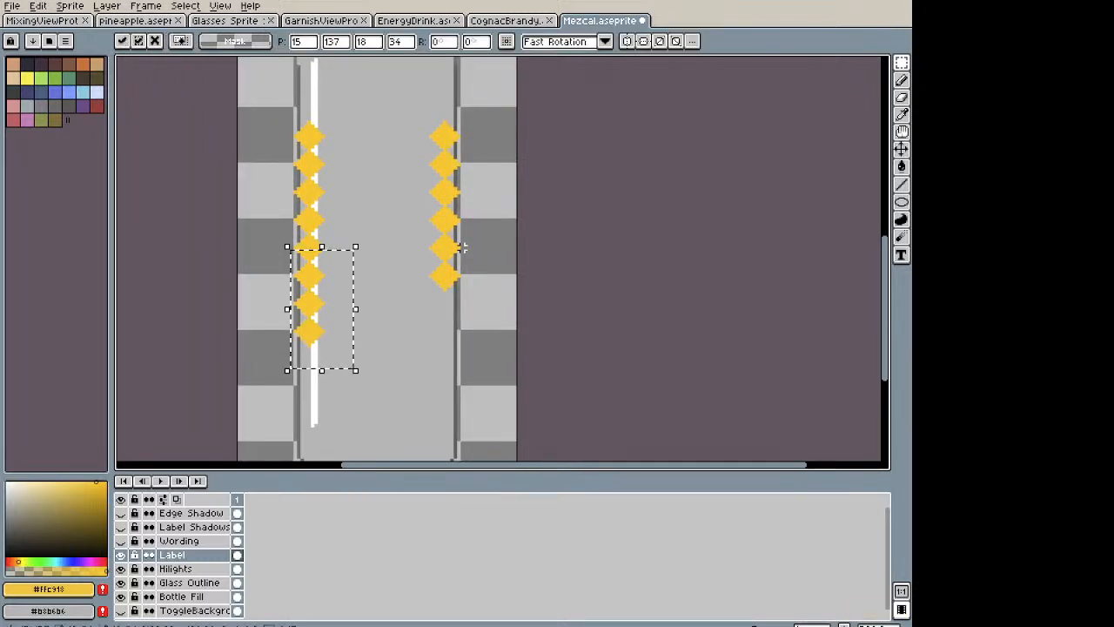
pyautogui.moveTo(316, 300); pyautogui.dragTo(447, 302)
# Step: Select the area around the orange neck label and delete that label from the Label layer
pyautogui.scroll(-2, 519, 263)
pyautogui.moveTo(496, 191); pyautogui.dragTo(461, 345)
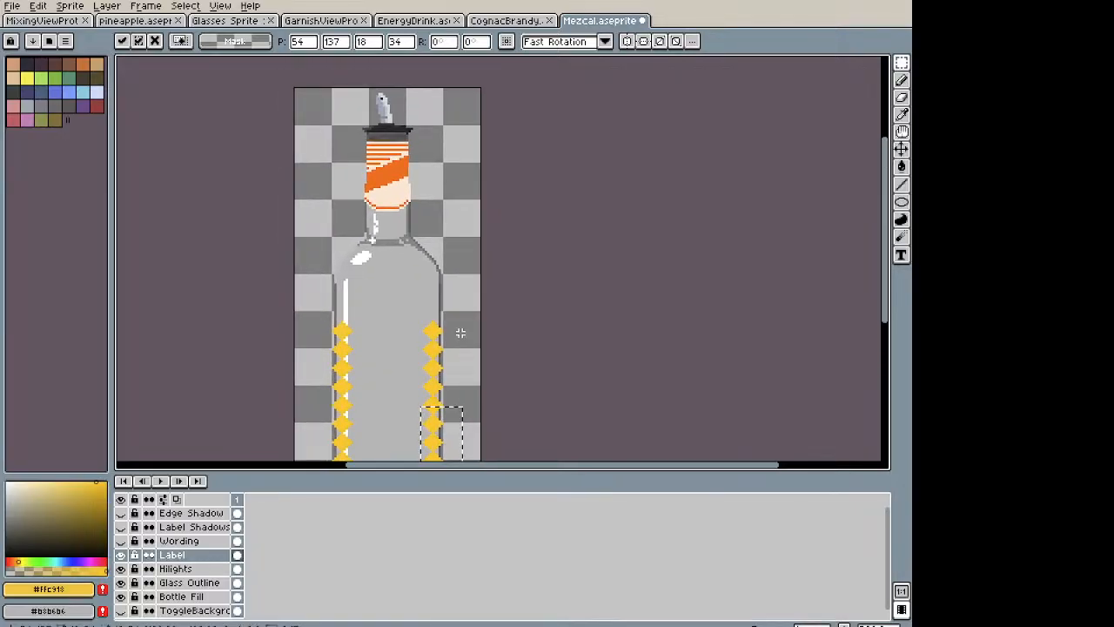
pyautogui.scroll(2, 425, 202)
pyautogui.moveTo(430, 243); pyautogui.dragTo(281, 140)
pyautogui.press('Delete')
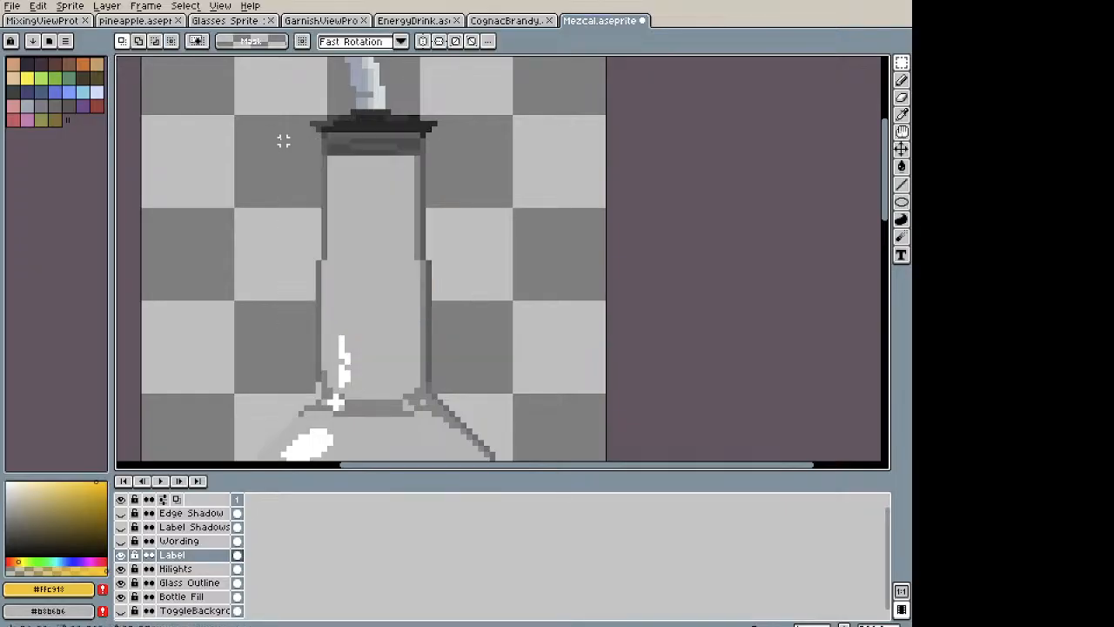
pyautogui.scroll(-3, 442, 132)
pyautogui.moveTo(537, 286); pyautogui.dragTo(478, 141)
pyautogui.press('i')
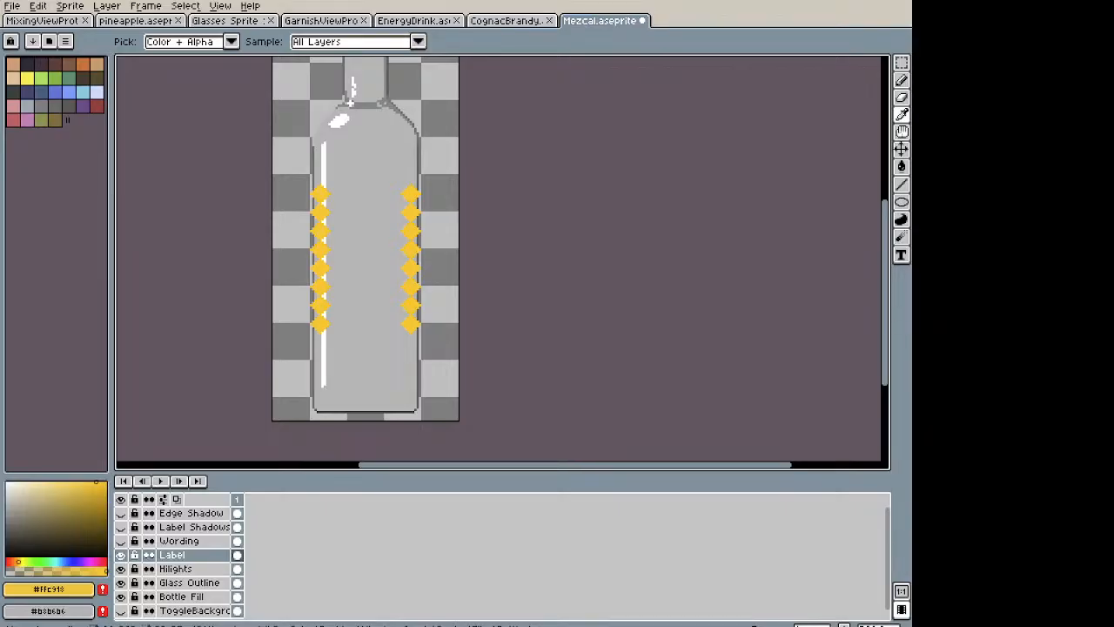
pyautogui.press('m')
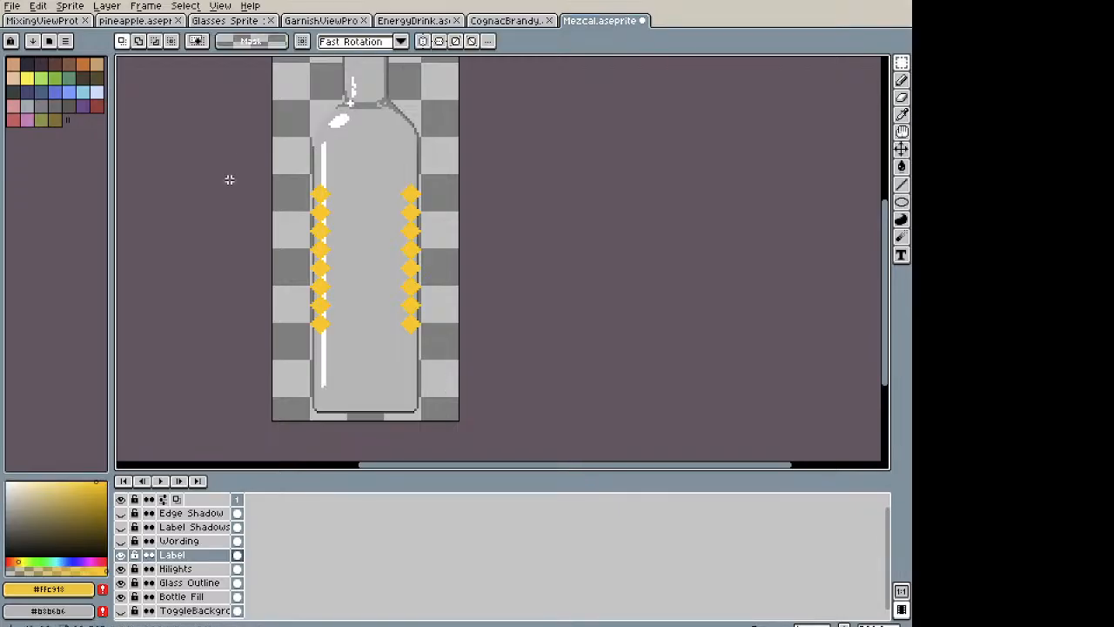
pyautogui.scroll(2, 354, 189)
pyautogui.press('i')
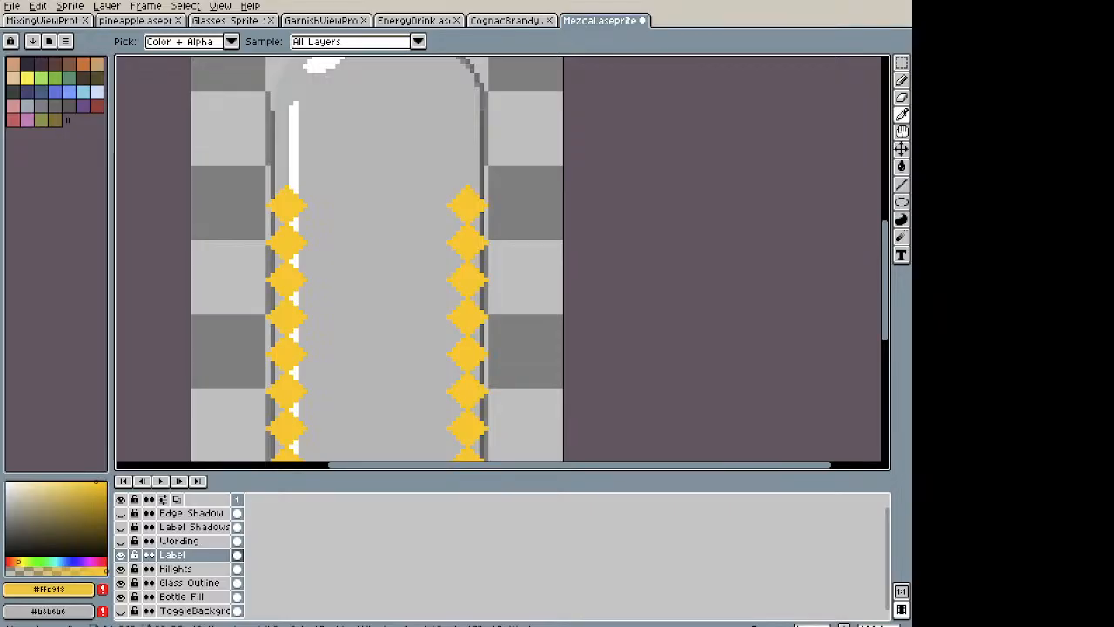
pyautogui.scroll(1, 410, 274)
pyautogui.scroll(-1, 337, 199)
pyautogui.press('space')
pyautogui.moveTo(340, 183); pyautogui.dragTo(349, 158)
pyautogui.scroll(-1, 374, 199)
pyautogui.moveTo(375, 201); pyautogui.dragTo(378, 233)
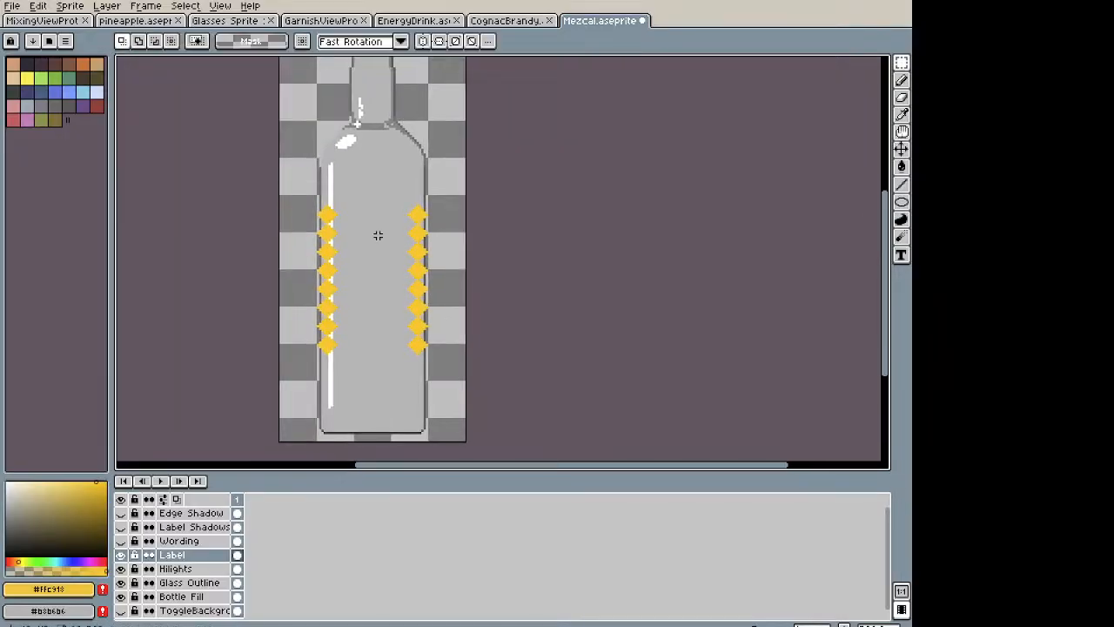
# Step: Move both yellow diamond columns up together by about one diamond height on the Label layer
pyautogui.moveTo(306, 195); pyautogui.dragTo(436, 365)
pyautogui.press('Up')
pyautogui.press('Up')
pyautogui.press('Up')
pyautogui.press('Up')
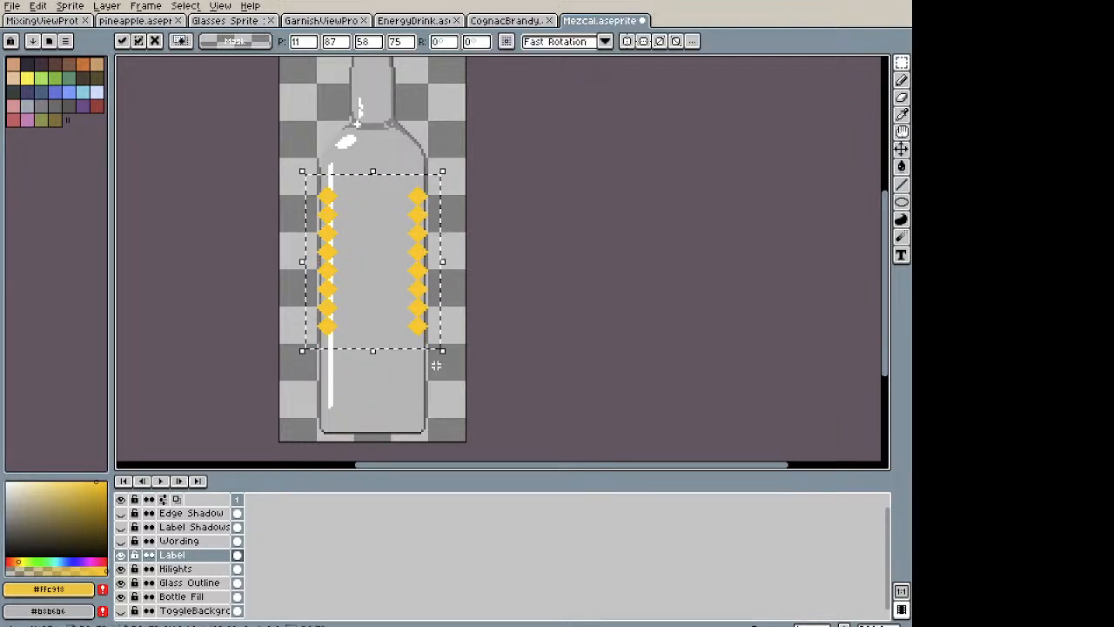
pyautogui.hotkey('ctrl', 'd')
# Step: Draw a black horizontal line about 20 pixels wide between the top two diamonds on the Label layer
pyautogui.scroll(1, 386, 171)
pyautogui.scroll(1, 386, 172)
pyautogui.moveTo(381, 261); pyautogui.dragTo(465, 224)
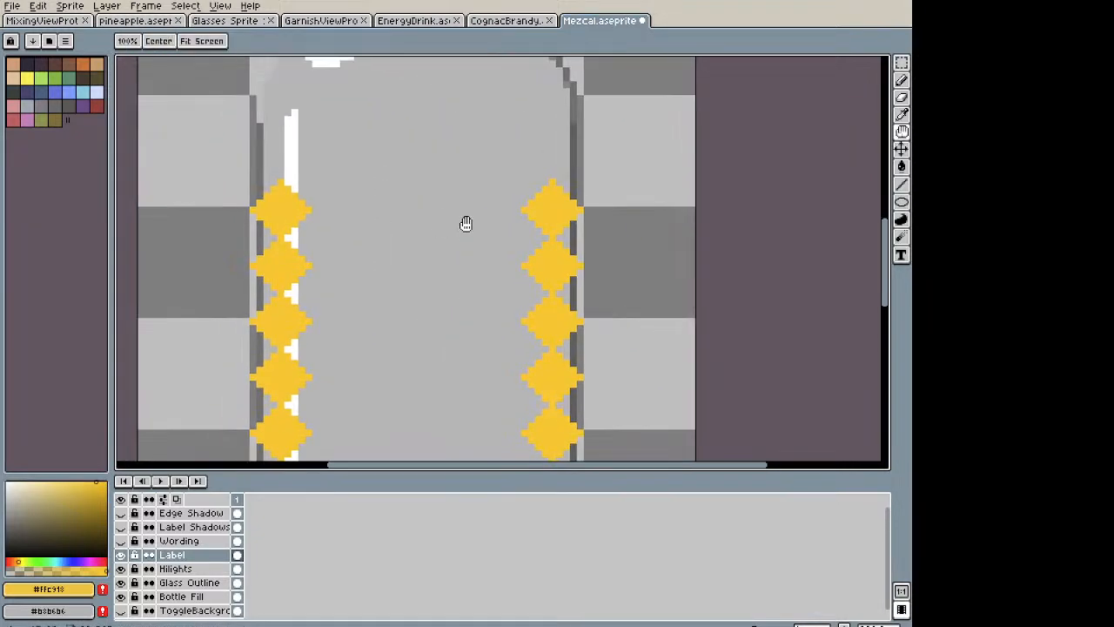
pyautogui.press('b')
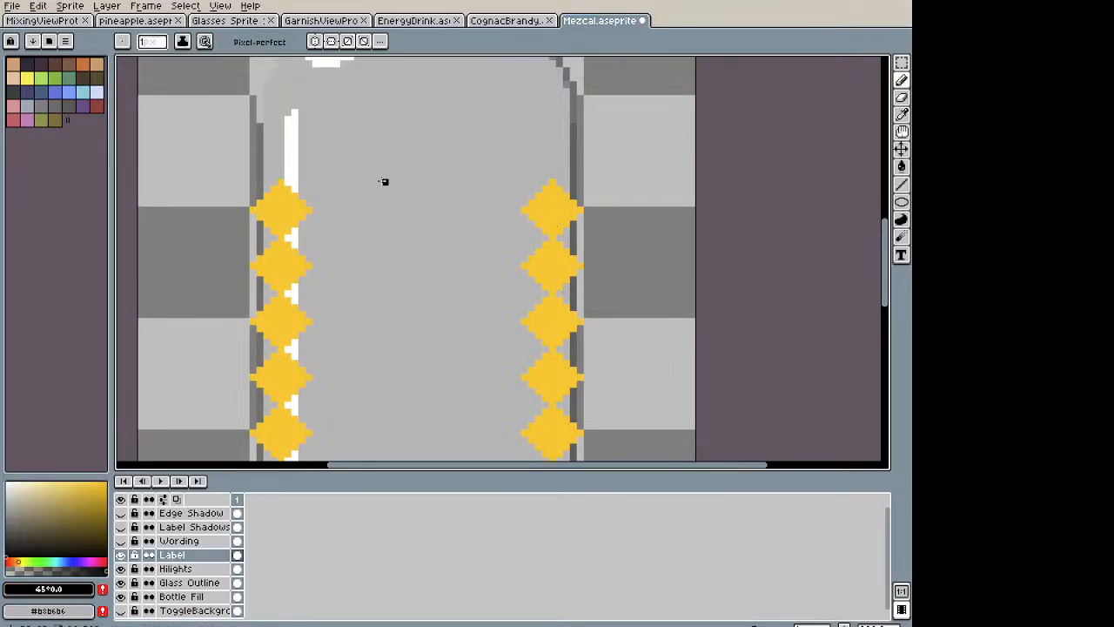
pyautogui.press('i')
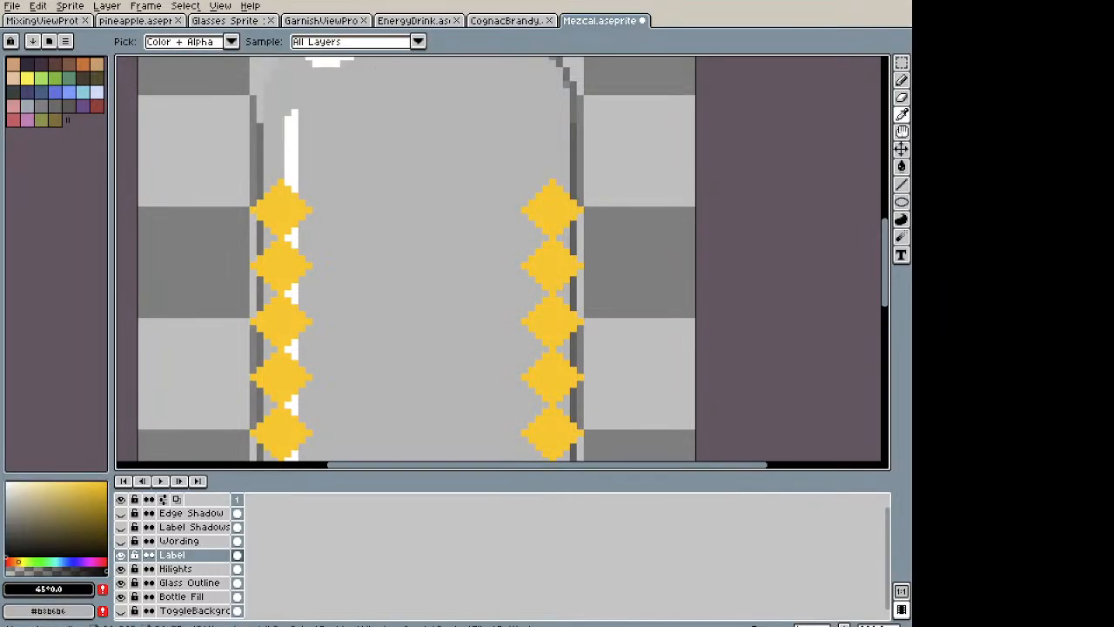
pyautogui.press('b')
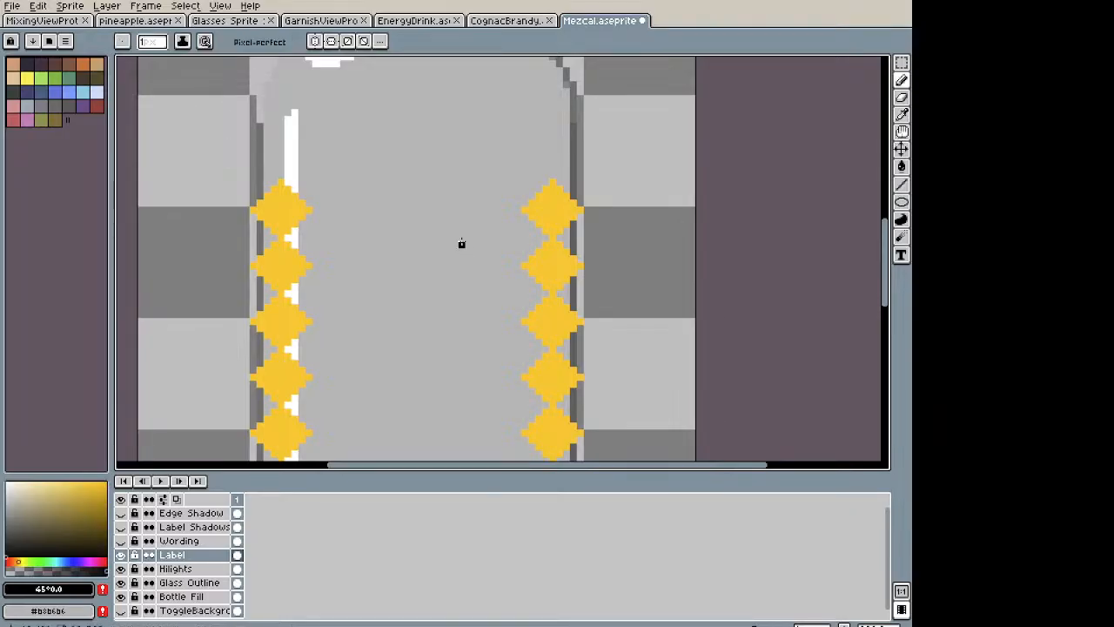
pyautogui.scroll(1, 386, 217)
pyautogui.moveTo(349, 209); pyautogui.dragTo(515, 212)
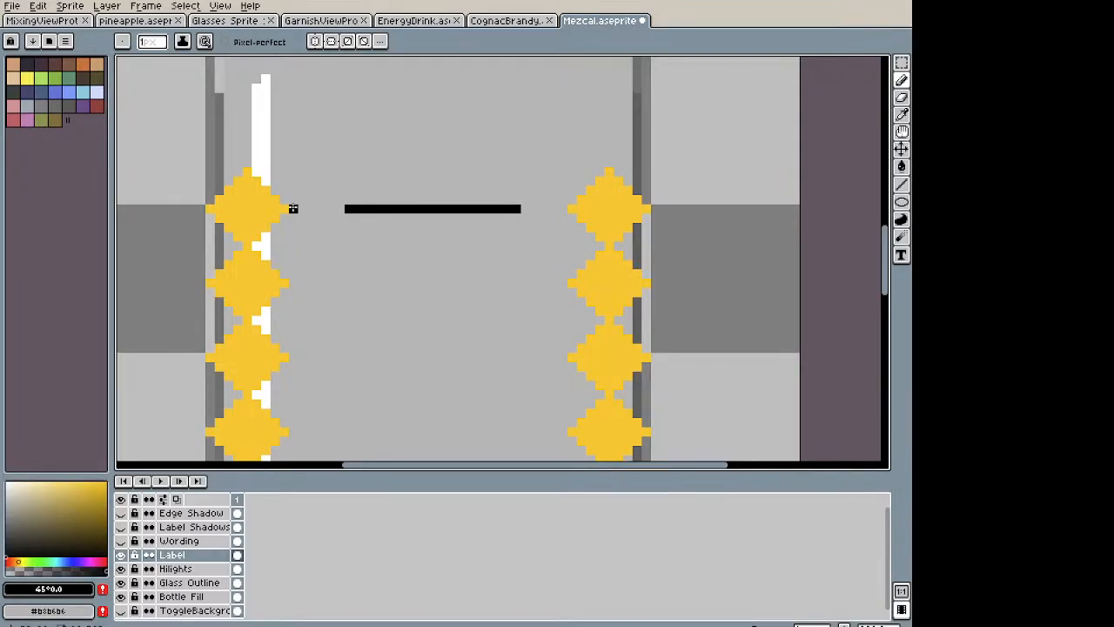
# Step: Draw a tapered, flat-bottomed black outline hanging from the middle of the horizontal line
pyautogui.scroll(-2, 403, 206)
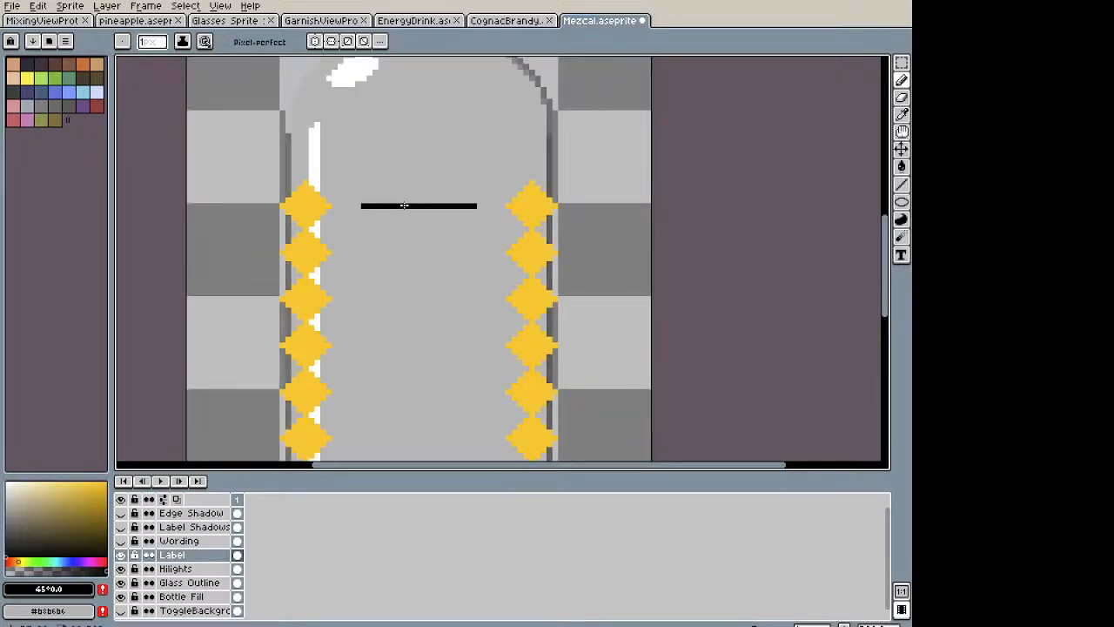
pyautogui.scroll(2, 393, 226)
pyautogui.press('alt')
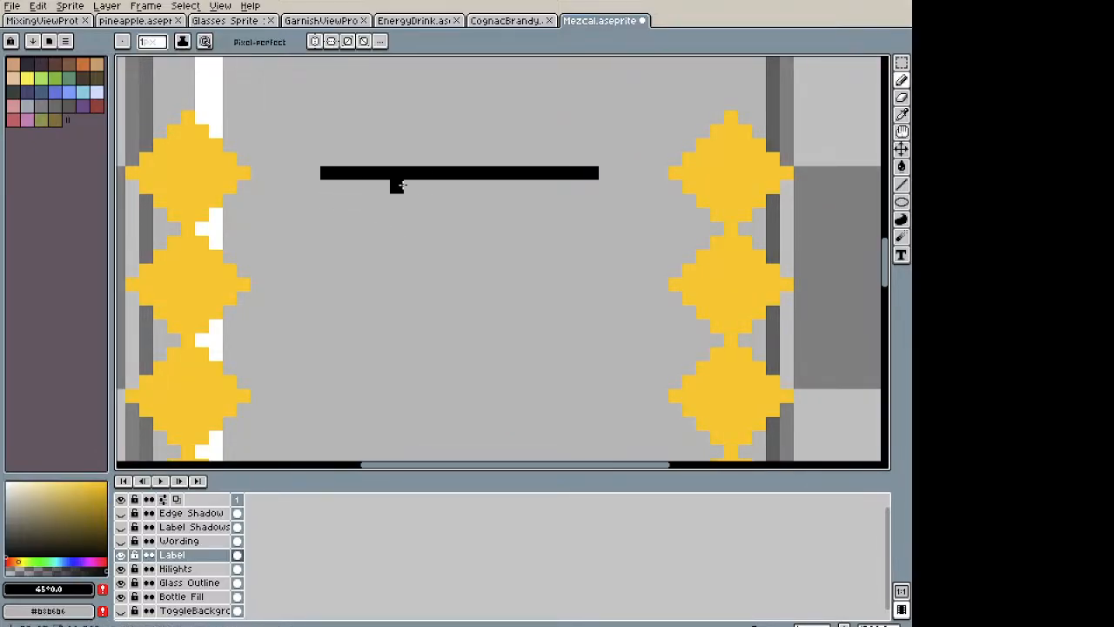
pyautogui.moveTo(411, 186)
pyautogui.mouseDown()
pyautogui.moveTo(437, 269)
pyautogui.moveTo(428, 271)
pyautogui.moveTo(426, 260)
pyautogui.moveTo(449, 281)
pyautogui.moveTo(479, 256)
pyautogui.moveTo(476, 225)
pyautogui.moveTo(495, 185)
pyautogui.moveTo(495, 221)
pyautogui.mouseUp()
# Step: Widen the tapered outline by shifting its right side one pixel outward and fill the gap in its base
pyautogui.press('m')
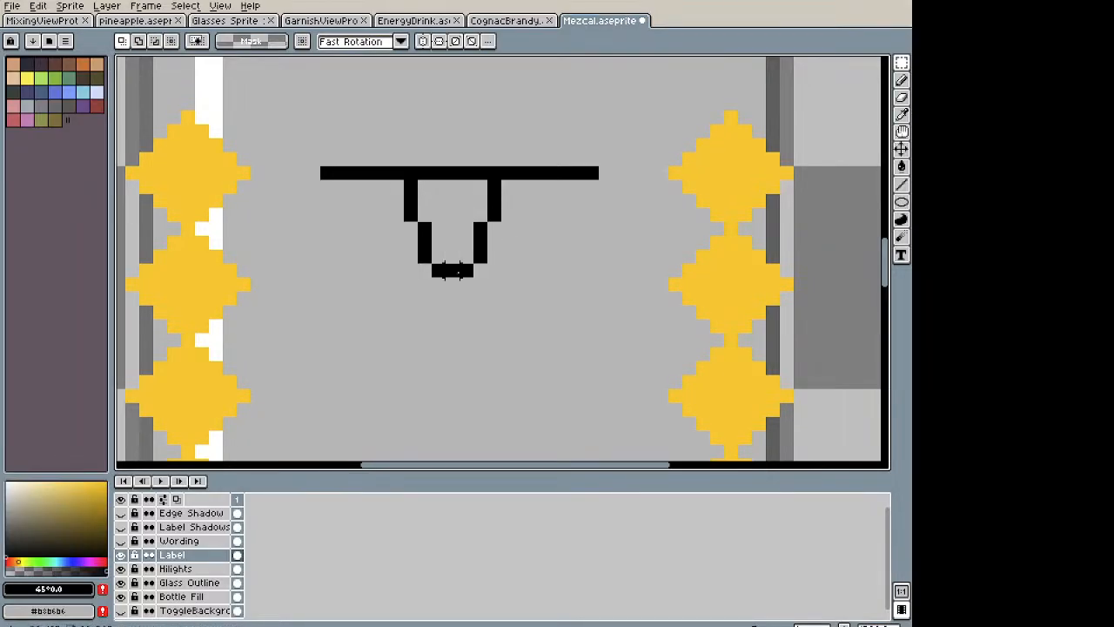
pyautogui.moveTo(439, 271); pyautogui.dragTo(507, 190)
pyautogui.click(508, 284)
pyautogui.press('Right')
pyautogui.hotkey('ctrl', 'd')
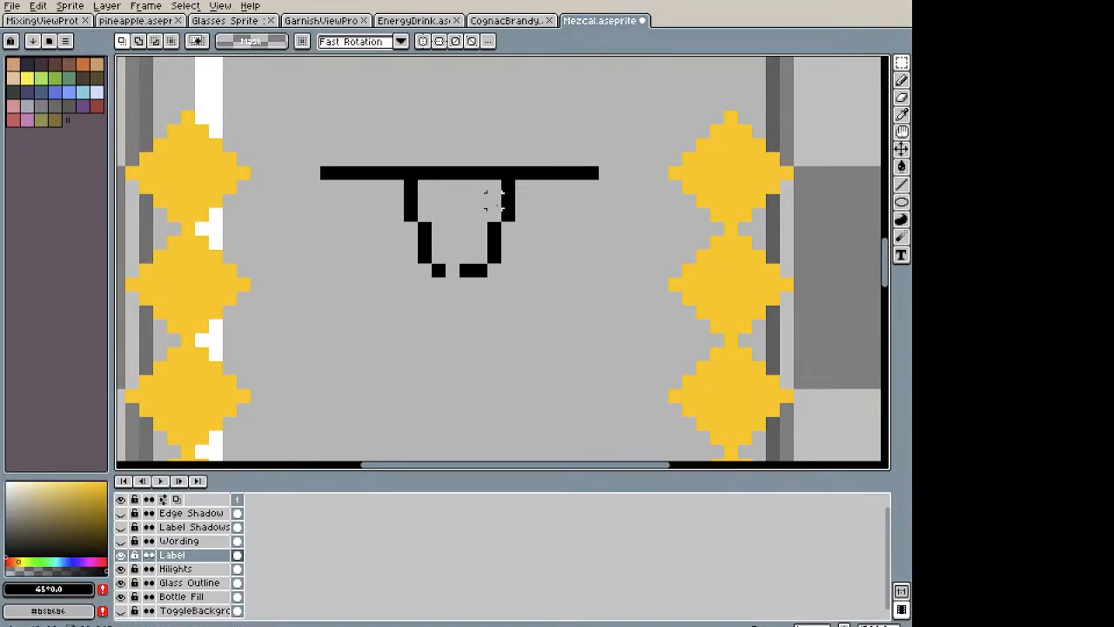
pyautogui.press('b')
pyautogui.click(453, 271)
# Step: Draw a stepped black curve from the line's left end down to the side of the tapered outline
pyautogui.scroll(-2, 453, 271)
pyautogui.scroll(2, 487, 267)
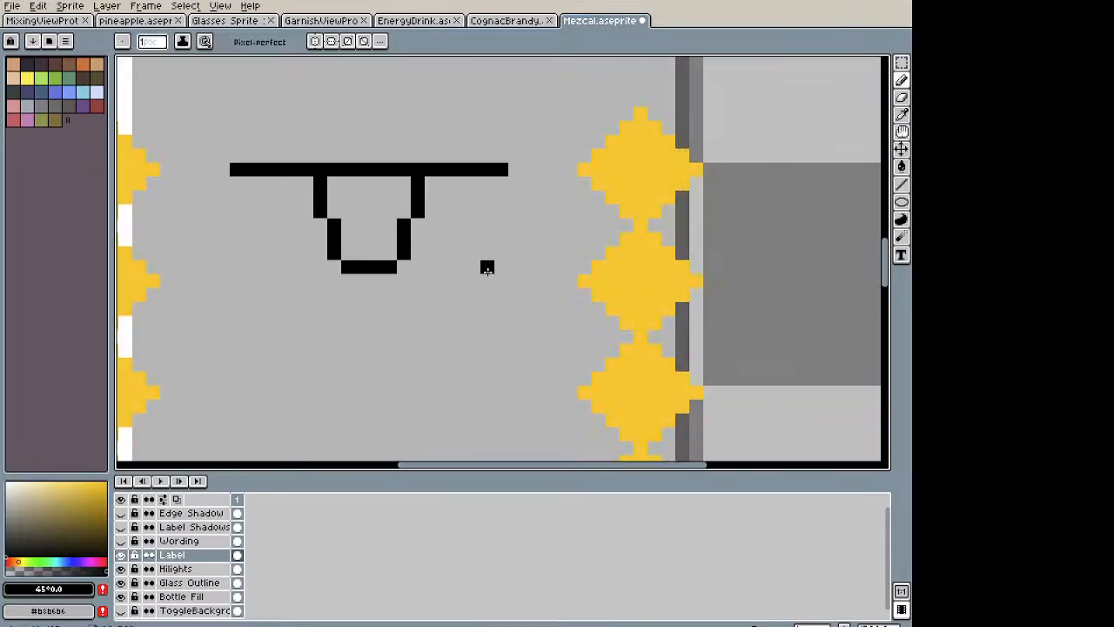
pyautogui.press('i')
pyautogui.press('b')
pyautogui.scroll(1, 249, 194)
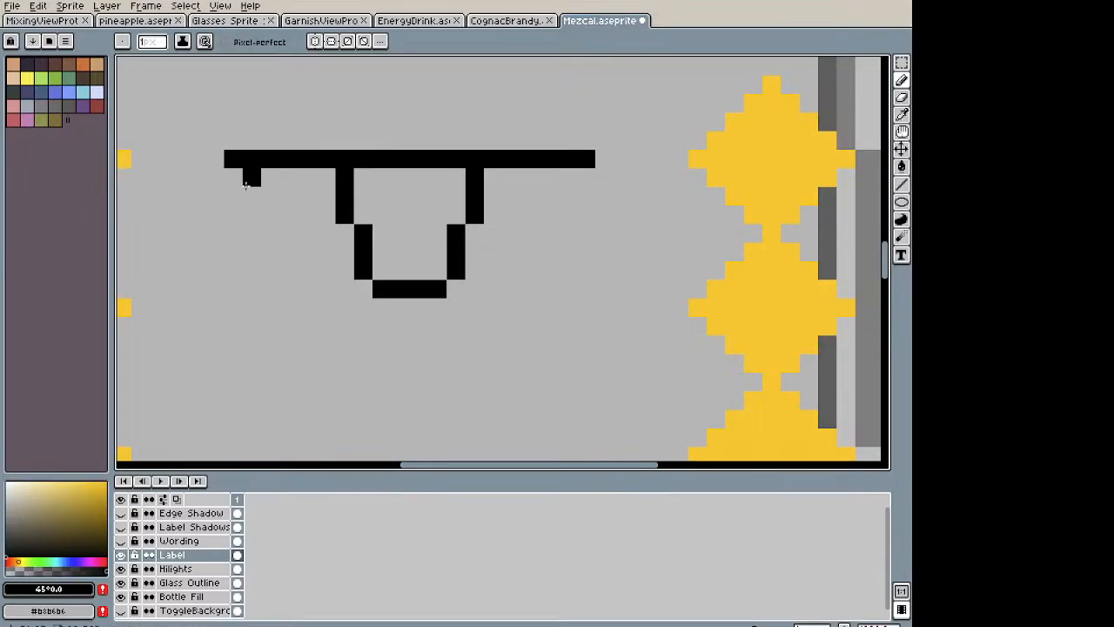
pyautogui.moveTo(248, 178)
pyautogui.mouseDown()
pyautogui.moveTo(304, 215)
pyautogui.moveTo(324, 248)
pyautogui.moveTo(335, 222)
pyautogui.moveTo(288, 232)
pyautogui.moveTo(338, 251)
pyautogui.mouseUp()
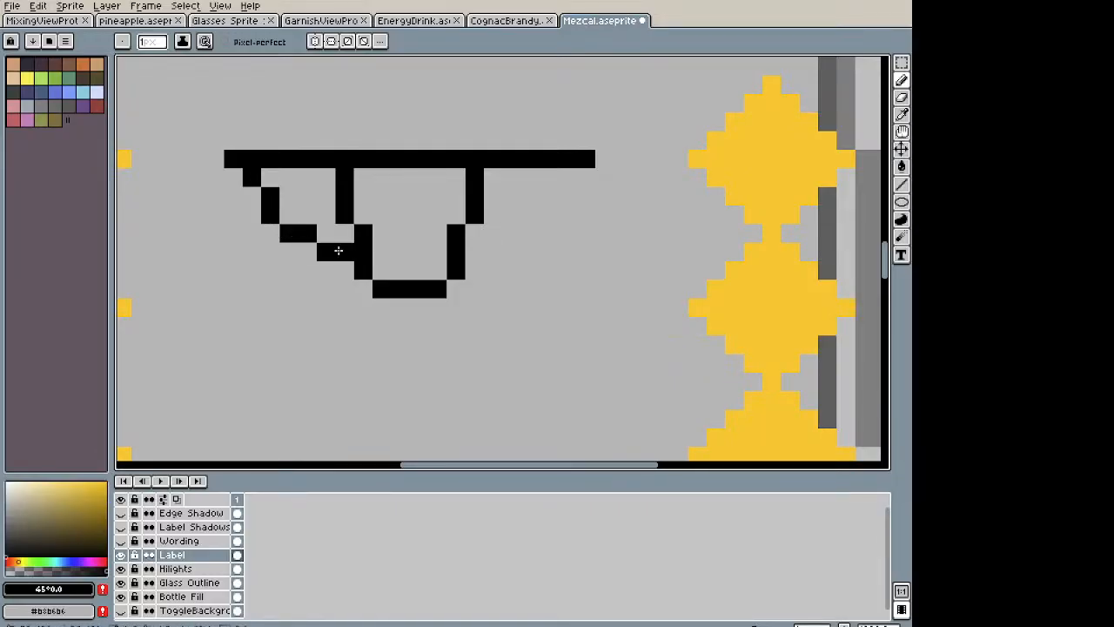
# Step: Duplicate the left half of the emblem, flip it horizontally and place it as the matching right half
pyautogui.press('m')
pyautogui.moveTo(403, 287)
pyautogui.mouseDown()
pyautogui.moveTo(231, 138)
pyautogui.moveTo(185, 129)
pyautogui.mouseUp()
pyautogui.hotkey('ctrl', 'c')
pyautogui.hotkey('ctrl', 'v')
pyautogui.hotkey('shift', 'h')
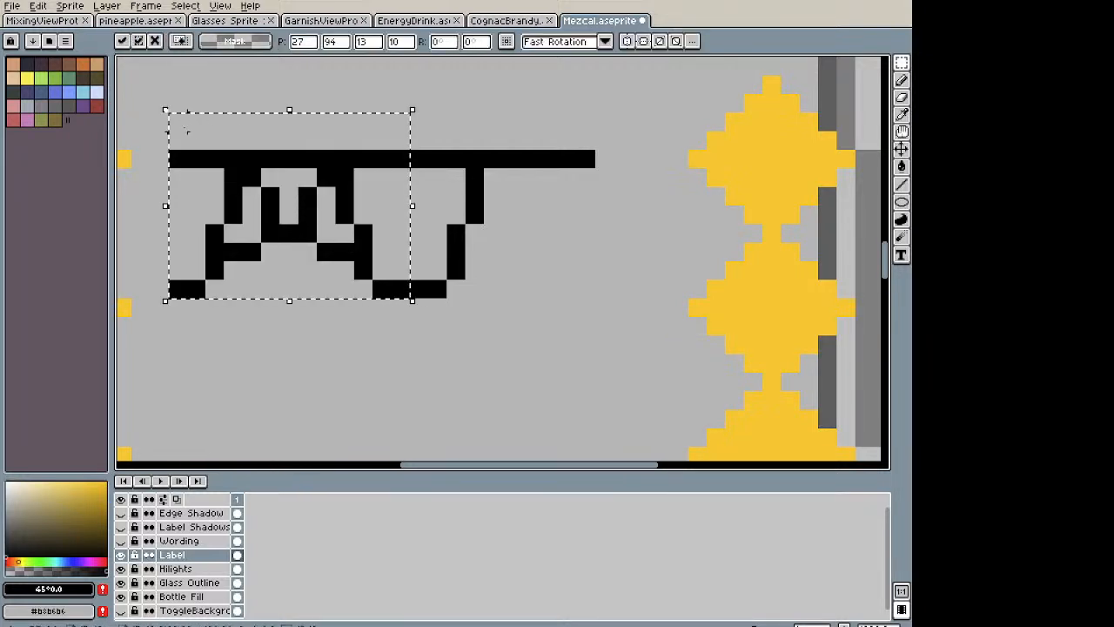
pyautogui.moveTo(212, 219); pyautogui.dragTo(454, 223)
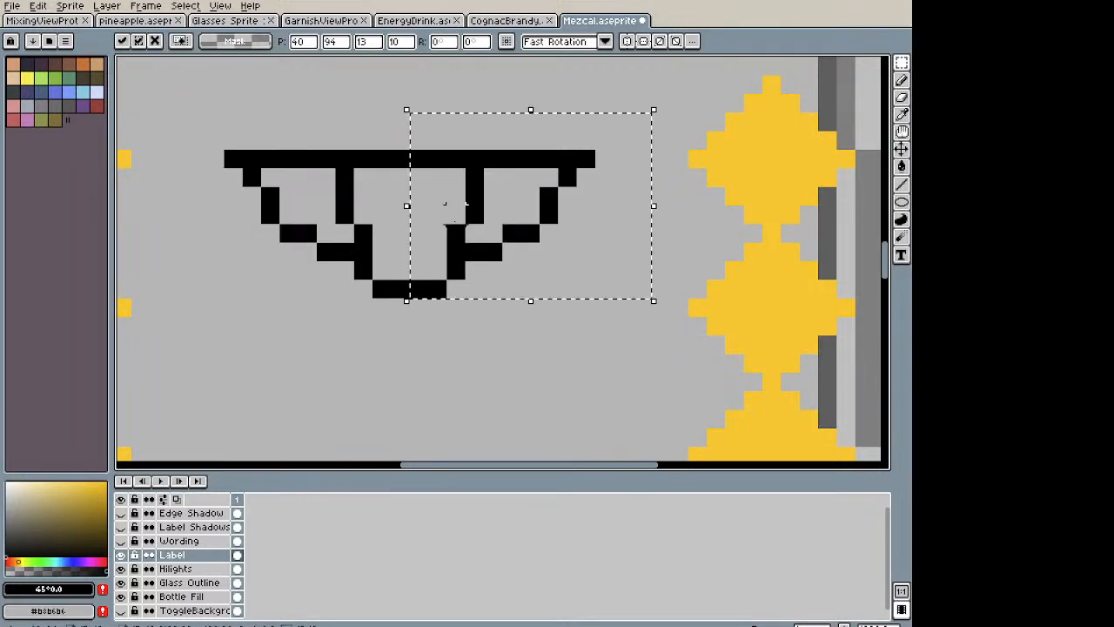
pyautogui.hotkey('ctrl', 'd')
# Step: Mirror a copy of the emblem's lower part vertically and place it directly above the horizontal line
pyautogui.scroll(-4, 430, 202)
pyautogui.moveTo(417, 169); pyautogui.dragTo(418, 218)
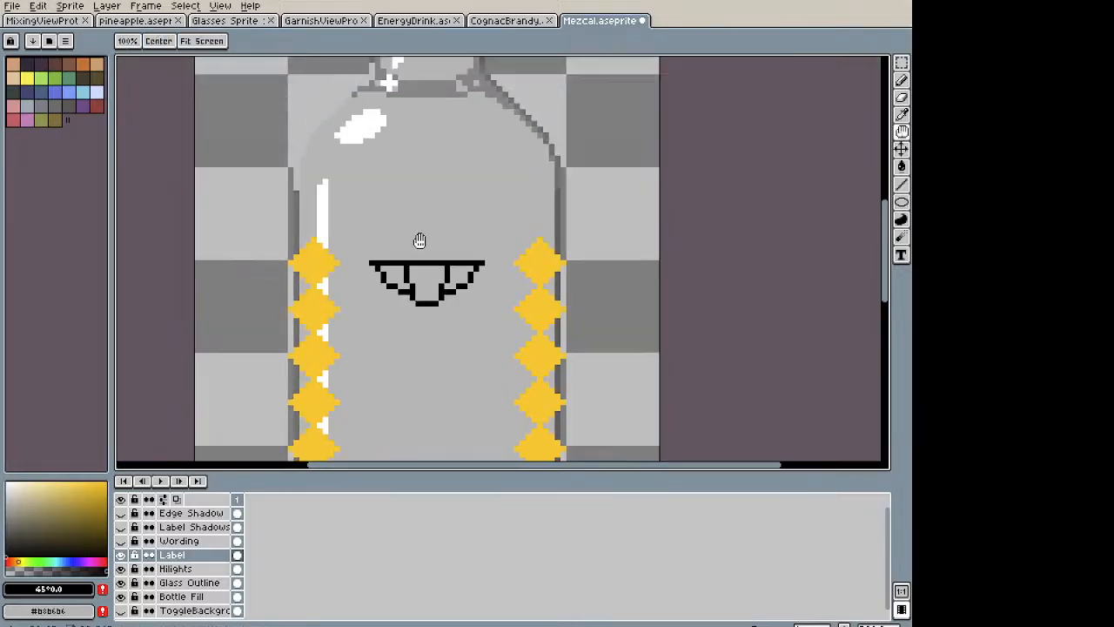
pyautogui.scroll(3, 418, 219)
pyautogui.press('b')
pyautogui.moveTo(368, 287); pyautogui.dragTo(346, 222)
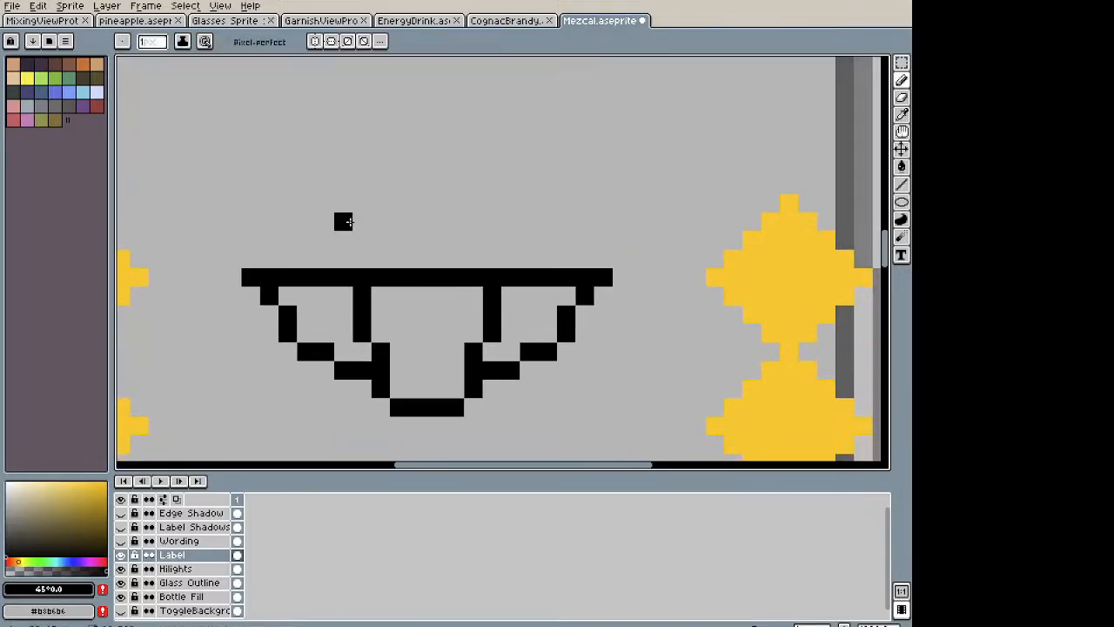
pyautogui.press('m')
pyautogui.moveTo(241, 270); pyautogui.dragTo(612, 374)
pyautogui.hotkey('shift', 'v')
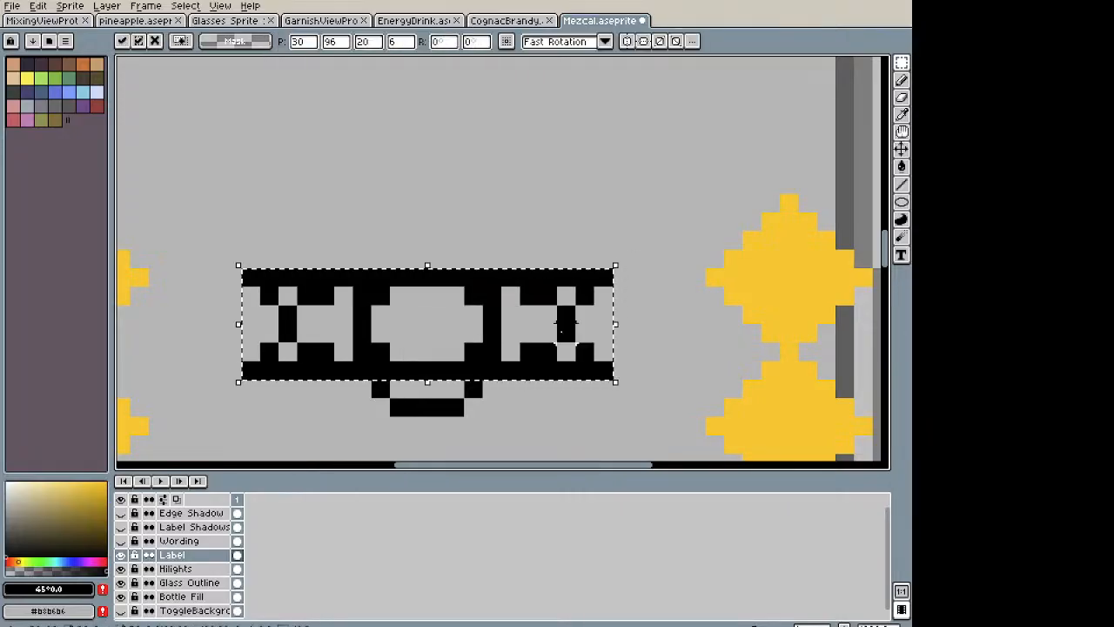
pyautogui.moveTo(416, 306); pyautogui.dragTo(436, 207)
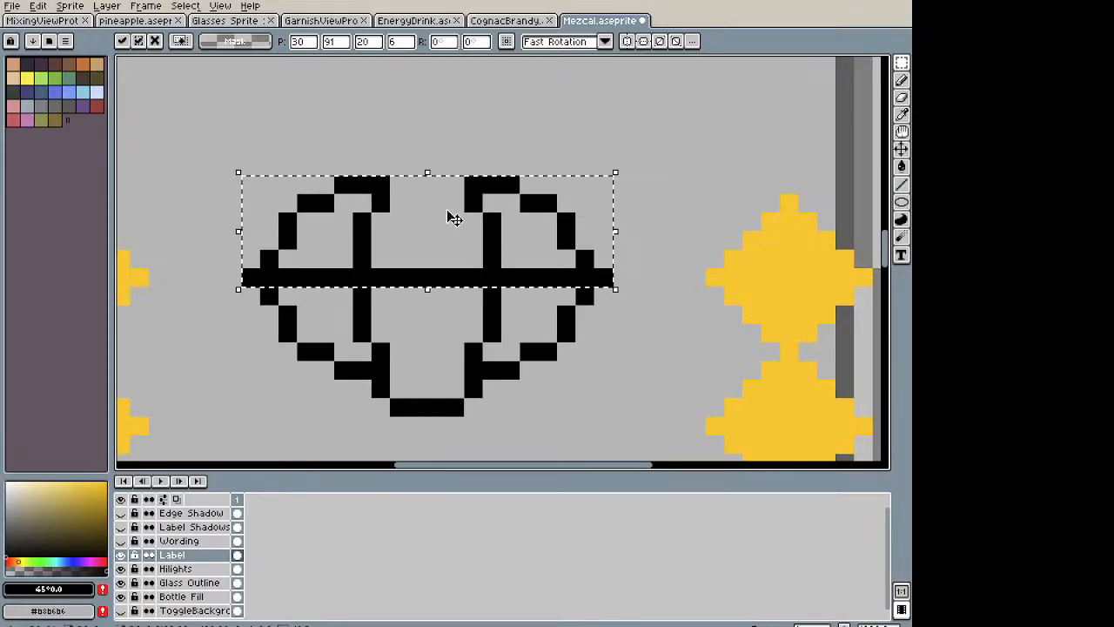
# Step: Erase the inner vertical strokes from the mirrored upper half of the emblem and clear the selection
pyautogui.press('b')
pyautogui.moveTo(361, 265)
pyautogui.mouseDown()
pyautogui.moveTo(362, 221)
pyautogui.moveTo(380, 203)
pyautogui.mouseUp()
pyautogui.moveTo(453, 204); pyautogui.dragTo(492, 260)
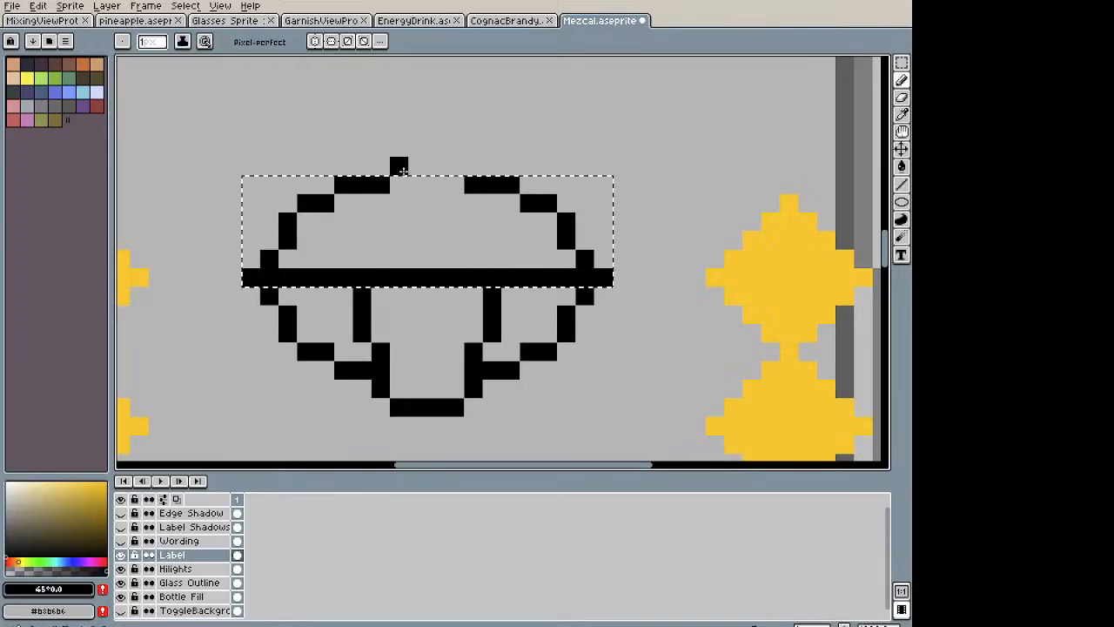
pyautogui.press('v')
pyautogui.hotkey('ctrl', 'd')
# Step: Close the gap in the emblem's top edge with a black line
pyautogui.press('b')
pyautogui.click(398, 183)
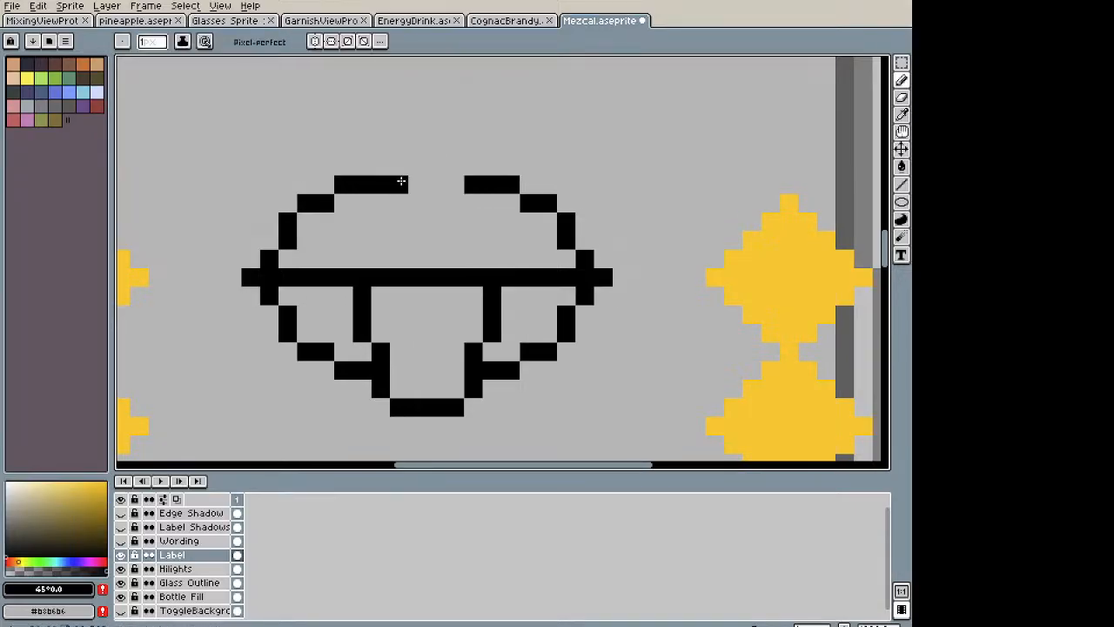
pyautogui.moveTo(402, 185); pyautogui.dragTo(478, 183)
pyautogui.scroll(-3, 478, 184)
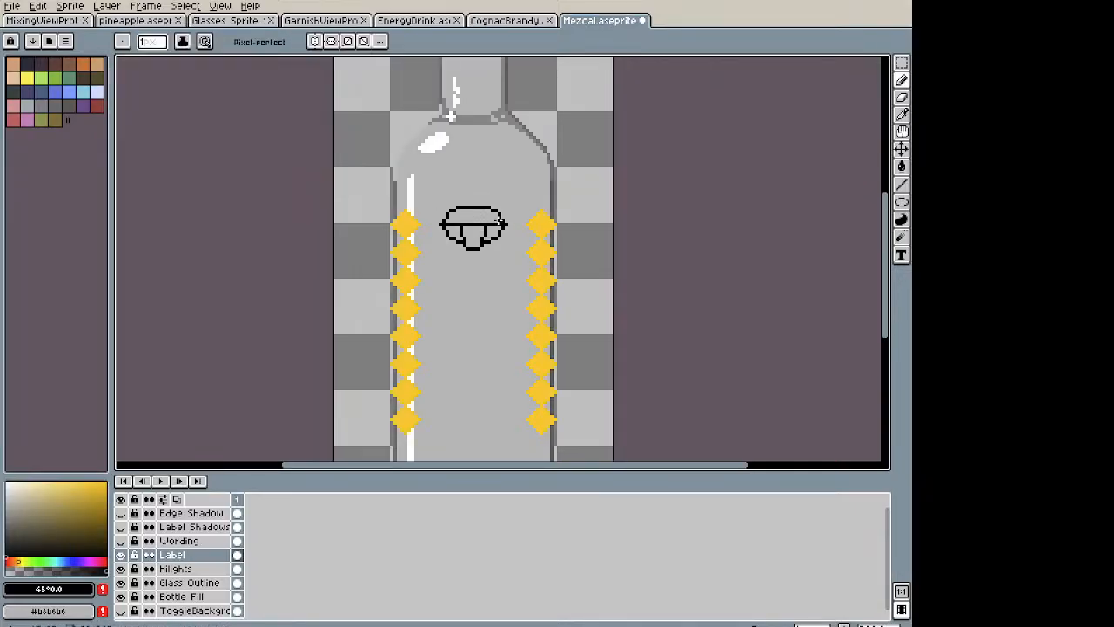
# Step: Divide the emblem's upper half with four vertical black lines, from the top edge to the horizontal line
pyautogui.press('i')
pyautogui.press('b')
pyautogui.scroll(2, 418, 228)
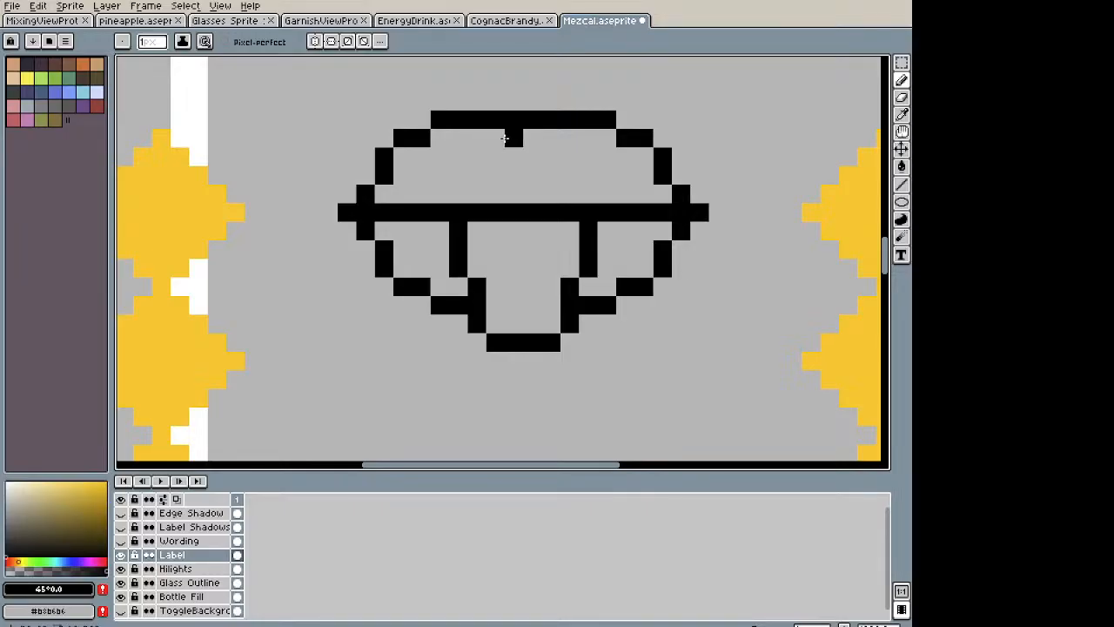
pyautogui.press('i')
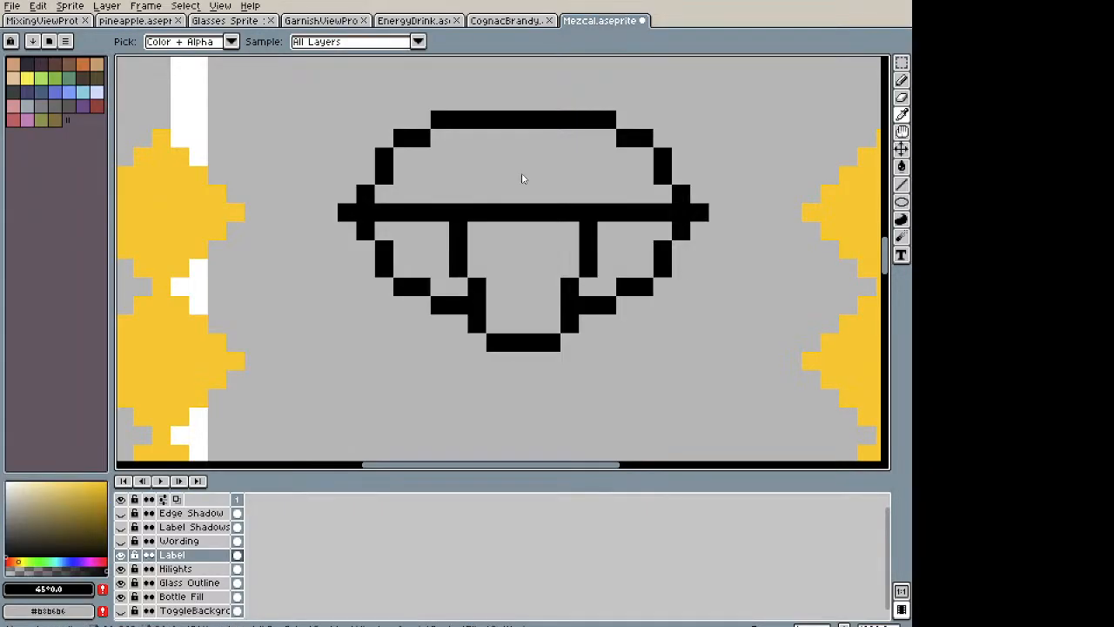
pyautogui.press('b')
pyautogui.moveTo(491, 135); pyautogui.dragTo(495, 191)
pyautogui.moveTo(551, 138); pyautogui.dragTo(552, 202)
pyautogui.scroll(-4, 566, 189)
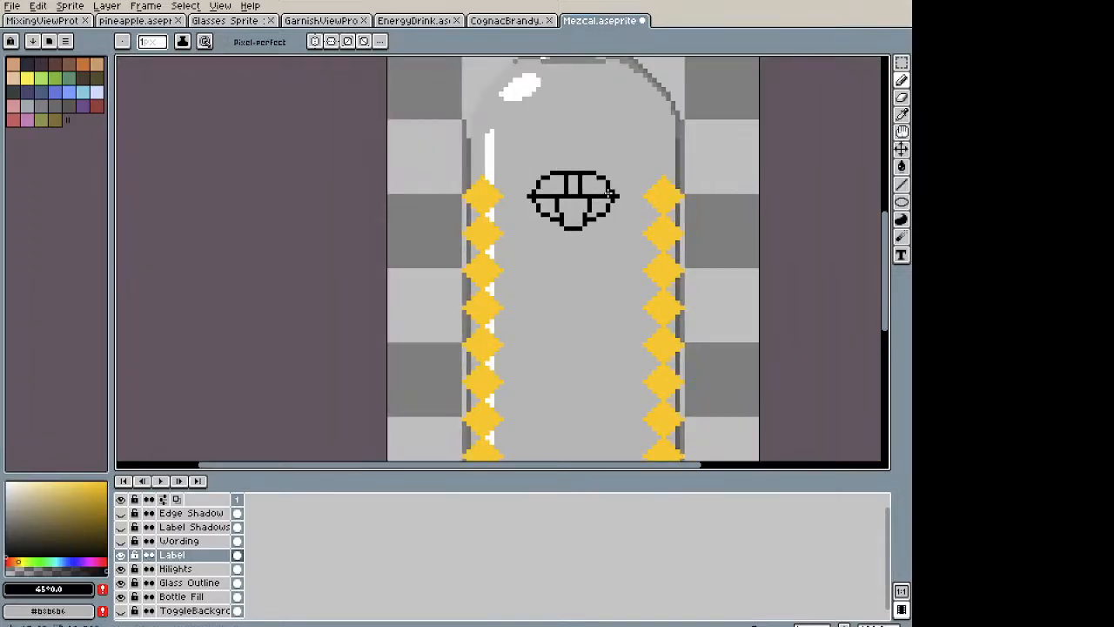
pyautogui.scroll(4, 607, 194)
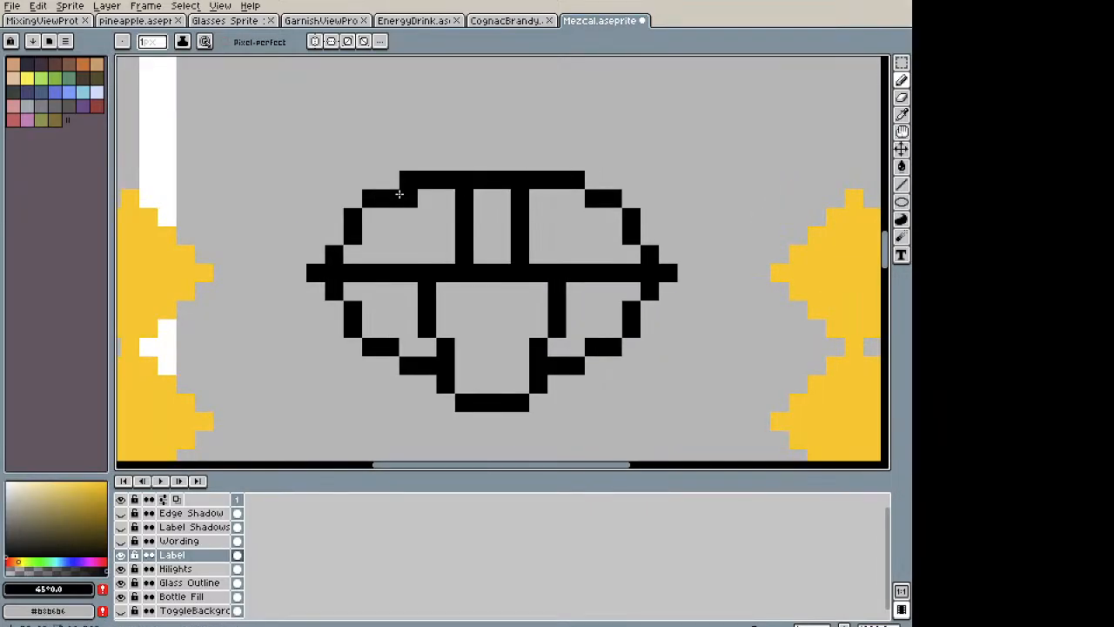
pyautogui.moveTo(406, 198); pyautogui.dragTo(405, 255)
pyautogui.moveTo(578, 197); pyautogui.dragTo(568, 247)
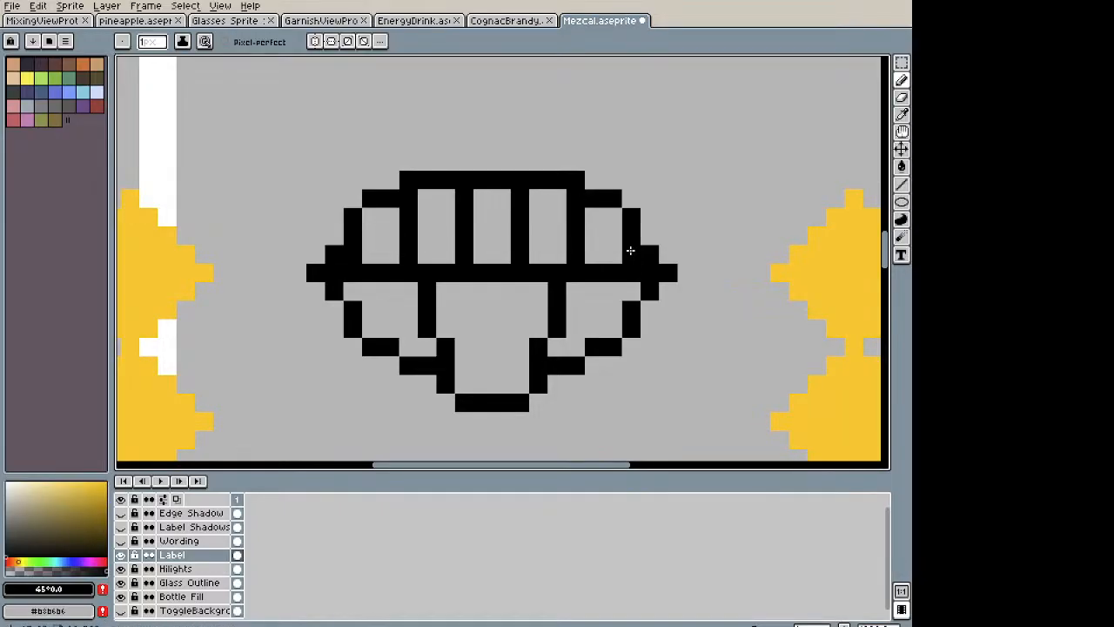
# Step: Erase the end pixel on each side of the emblem's top bar to shorten it
pyautogui.scroll(-4, 629, 261)
pyautogui.scroll(7, 599, 226)
pyautogui.press('e')
pyautogui.press('space')
pyautogui.moveTo(500, 281); pyautogui.dragTo(485, 181)
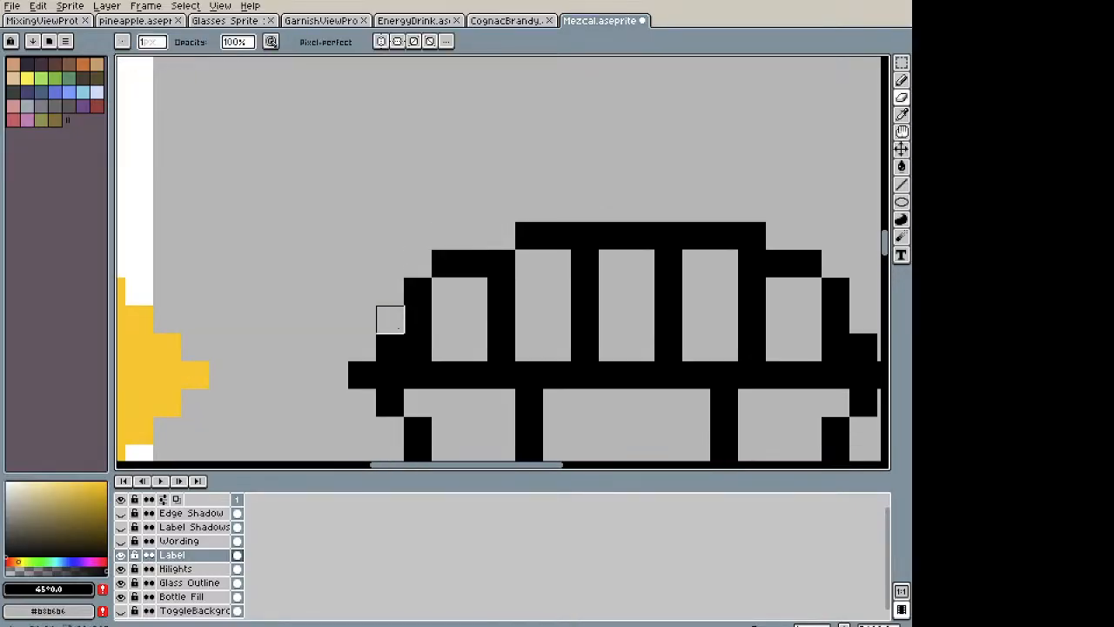
pyautogui.press('space')
pyautogui.moveTo(702, 237); pyautogui.dragTo(451, 171)
pyautogui.click(500, 169)
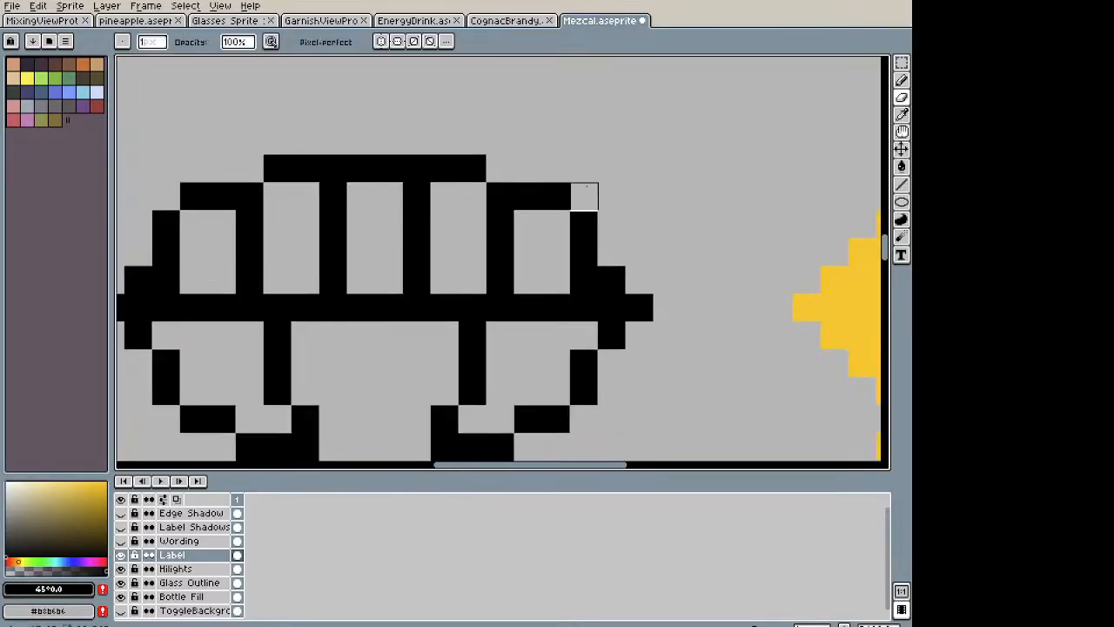
# Step: Shift the emblem's top two pixel rows down one pixel and erase the outer corner pixel on each side
pyautogui.moveTo(181, 209)
pyautogui.mouseDown()
pyautogui.moveTo(379, 180)
pyautogui.moveTo(609, 167)
pyautogui.moveTo(616, 155)
pyautogui.mouseUp()
pyautogui.press('Down')
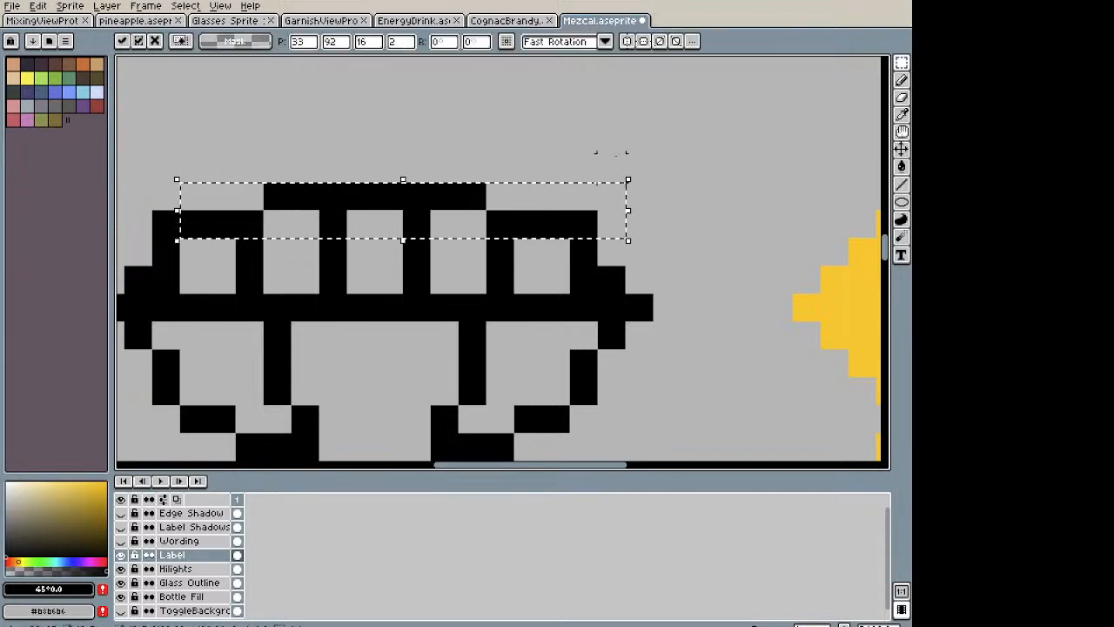
pyautogui.click(611, 168)
pyautogui.press('e')
pyautogui.click(166, 224)
pyautogui.click(584, 224)
# Step: Try thinning the emblem's upper side corners by erasing one inner pixel on each side
pyautogui.scroll(-6, 642, 181)
pyautogui.press('space')
pyautogui.moveTo(652, 171); pyautogui.dragTo(621, 211)
pyautogui.scroll(3, 610, 276)
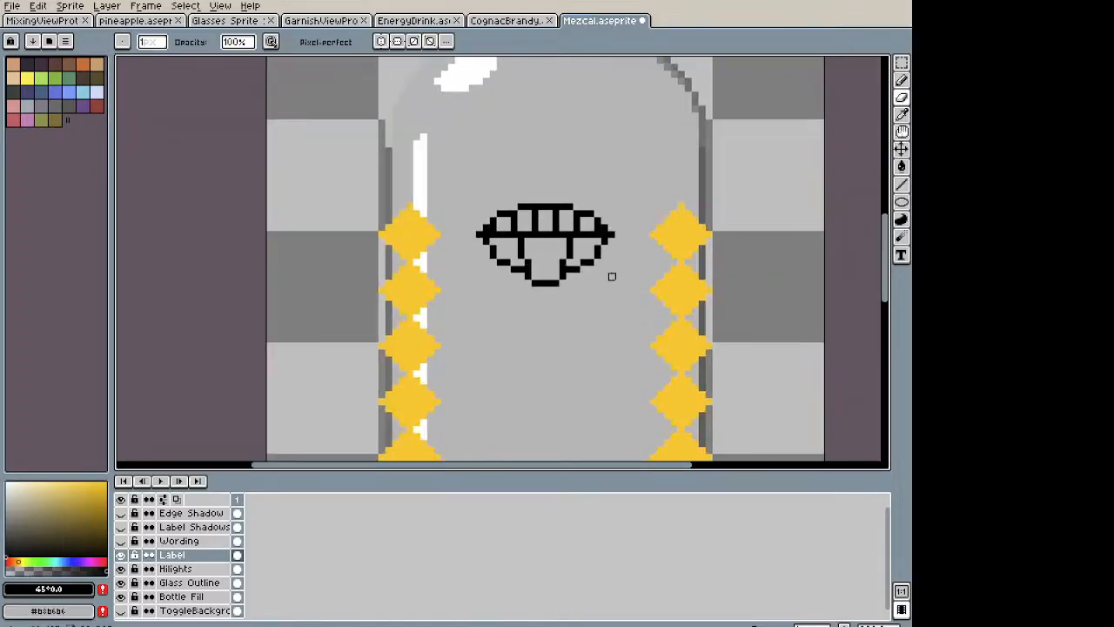
pyautogui.click(585, 189)
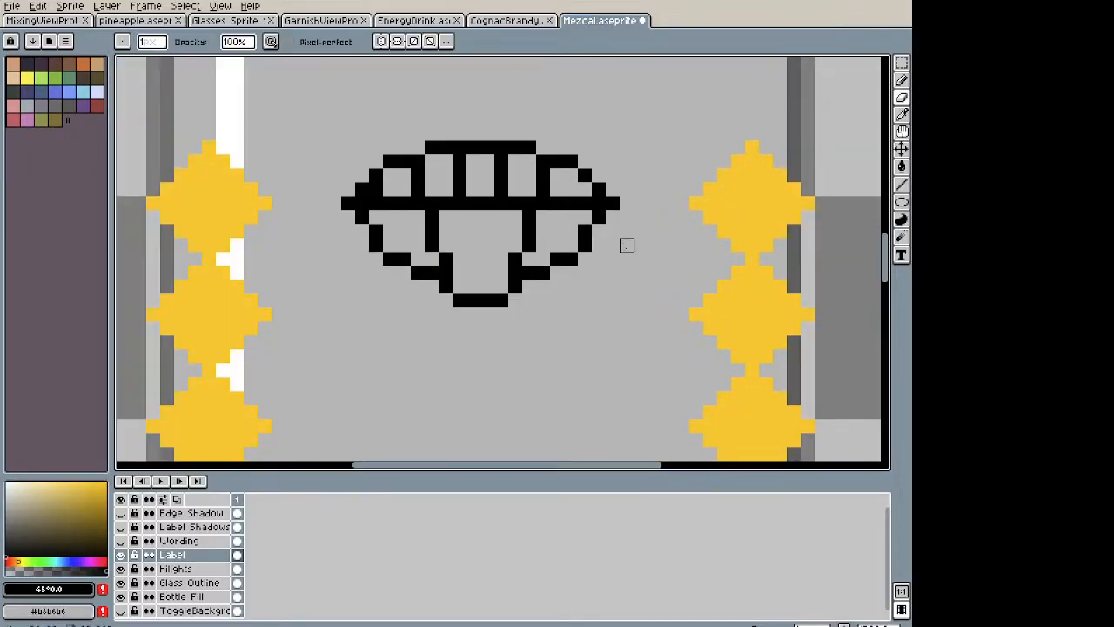
pyautogui.click(375, 190)
pyautogui.scroll(-3, 515, 217)
pyautogui.scroll(1, 522, 198)
pyautogui.scroll(3, 548, 206)
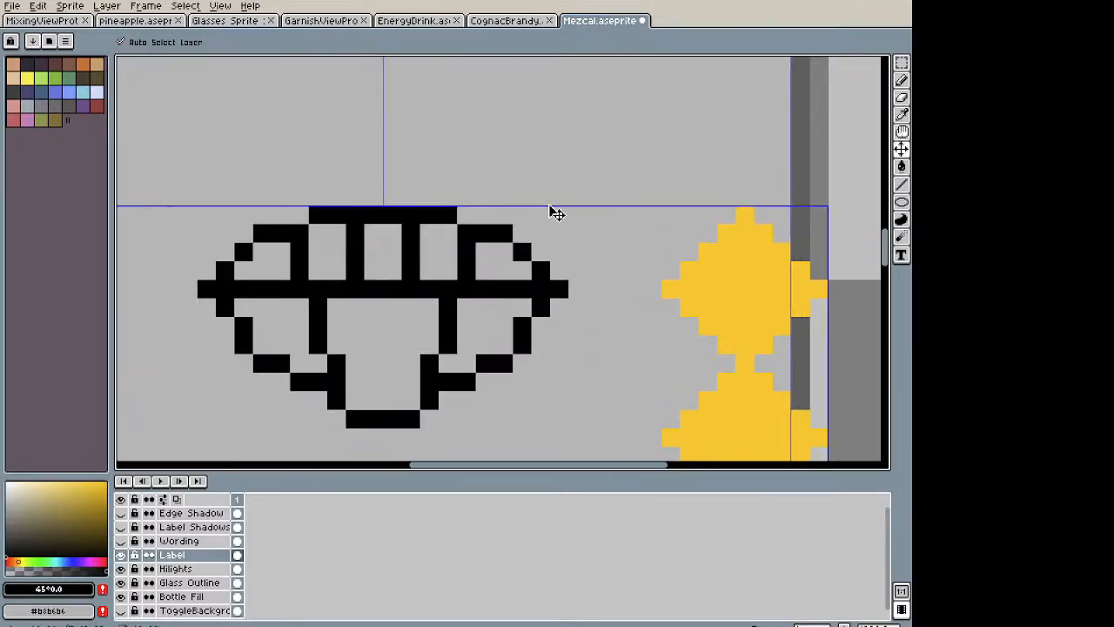
pyautogui.hotkey('ctrl', 'z')
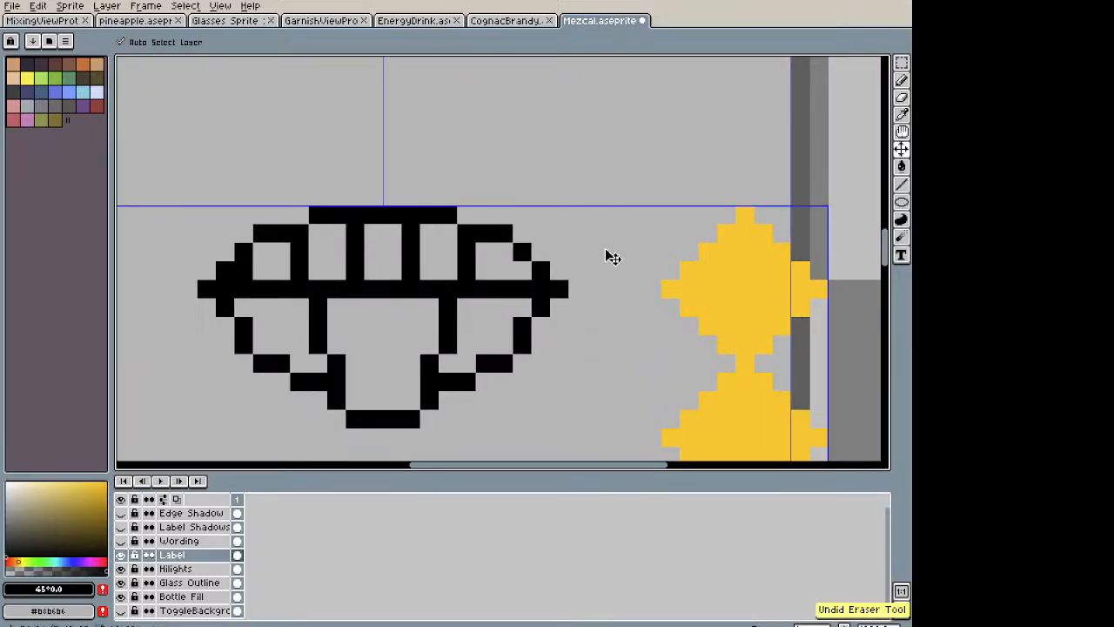
# Step: Widen the mouth's upper corners by erasing one inner pixel and adding two black pixels farther out on each side
pyautogui.click(547, 268)
pyautogui.click(225, 271)
pyautogui.press('b')
pyautogui.click(542, 252)
pyautogui.click(559, 271)
pyautogui.click(226, 252)
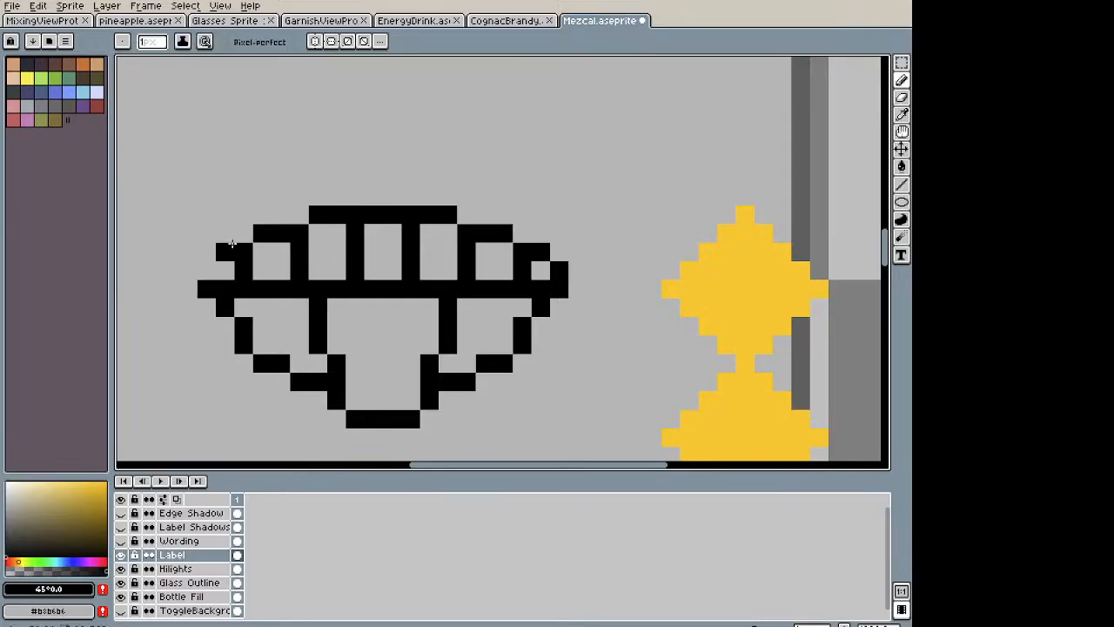
pyautogui.click(205, 268)
# Step: Draw a nose above the mouth in black, with a four-pixel base bar, an angled left nostril and a three-pixel vertical line
pyautogui.scroll(-5, 512, 224)
pyautogui.moveTo(499, 240); pyautogui.dragTo(508, 291)
pyautogui.scroll(2, 513, 289)
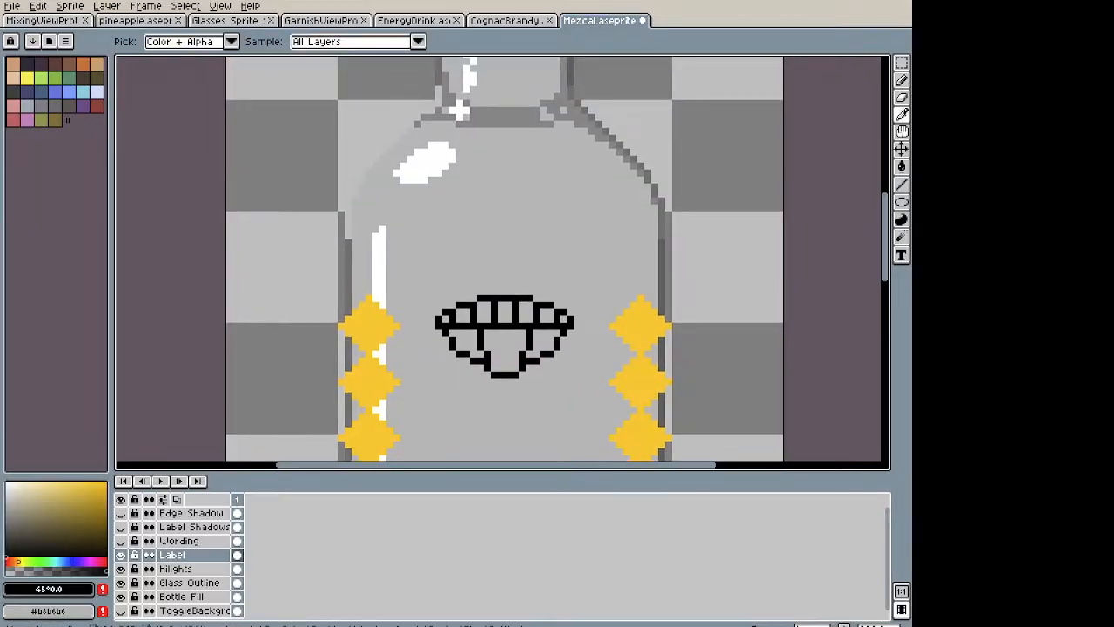
pyautogui.hotkey('alt', 'Tab')
pyautogui.hotkey('alt', 'Tab')
pyautogui.press('b')
pyautogui.scroll(1, 487, 276)
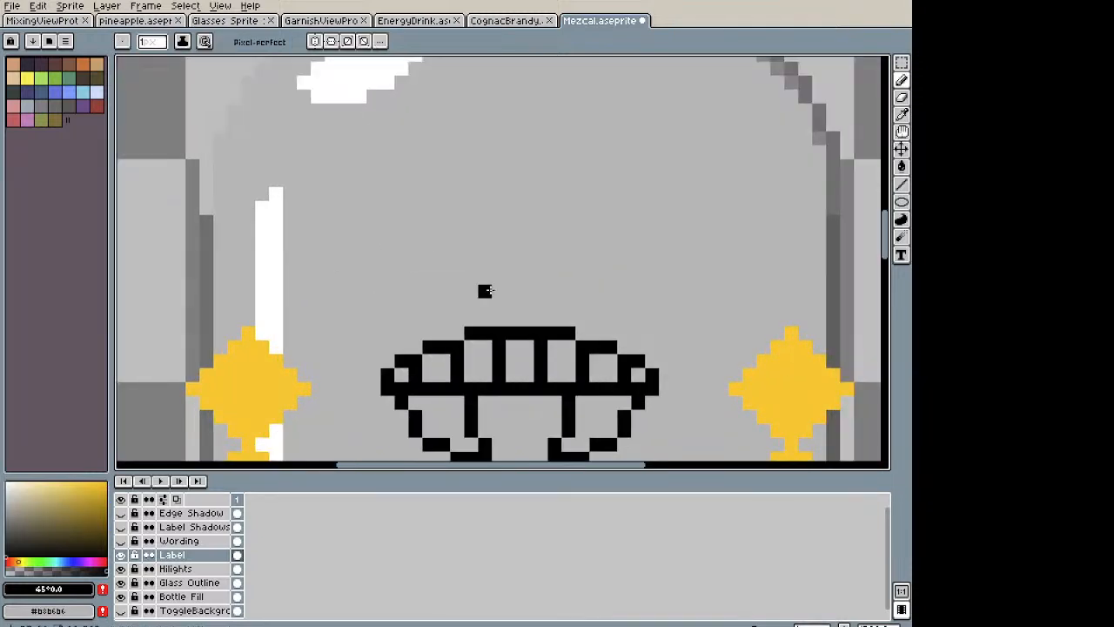
pyautogui.moveTo(497, 301)
pyautogui.mouseDown()
pyautogui.moveTo(541, 305)
pyautogui.moveTo(471, 274)
pyautogui.mouseUp()
pyautogui.click(485, 263)
pyautogui.click(498, 249)
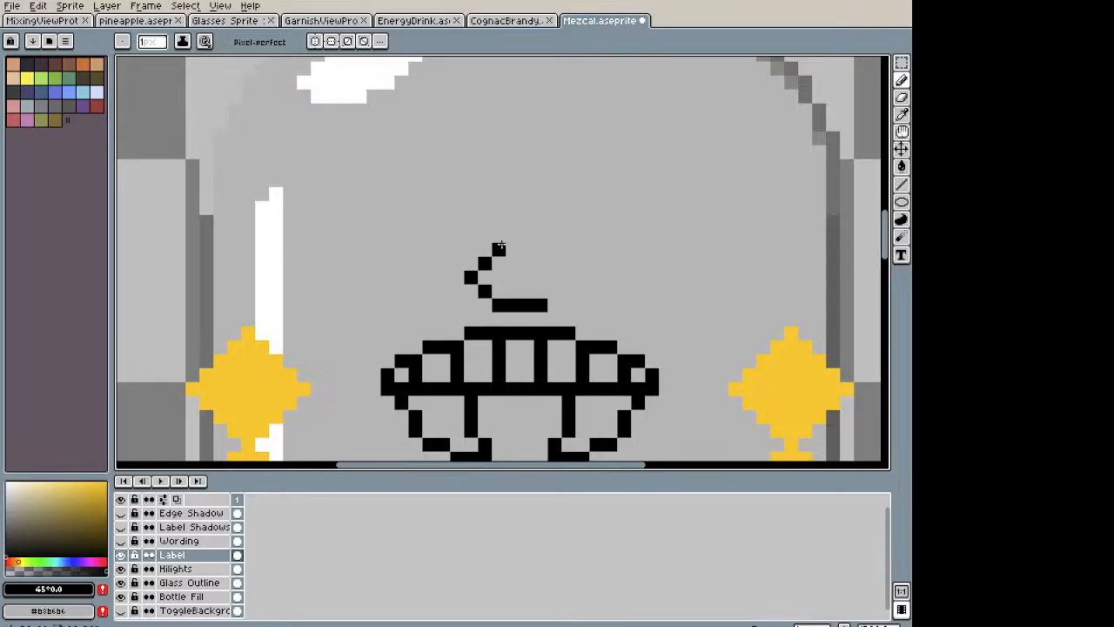
pyautogui.moveTo(498, 250); pyautogui.dragTo(498, 219)
# Step: Complete the nose with a matching vertical line and angled nostril on its right side
pyautogui.moveTo(538, 251); pyautogui.dragTo(540, 220)
pyautogui.click(554, 263)
pyautogui.click(568, 277)
pyautogui.click(554, 291)
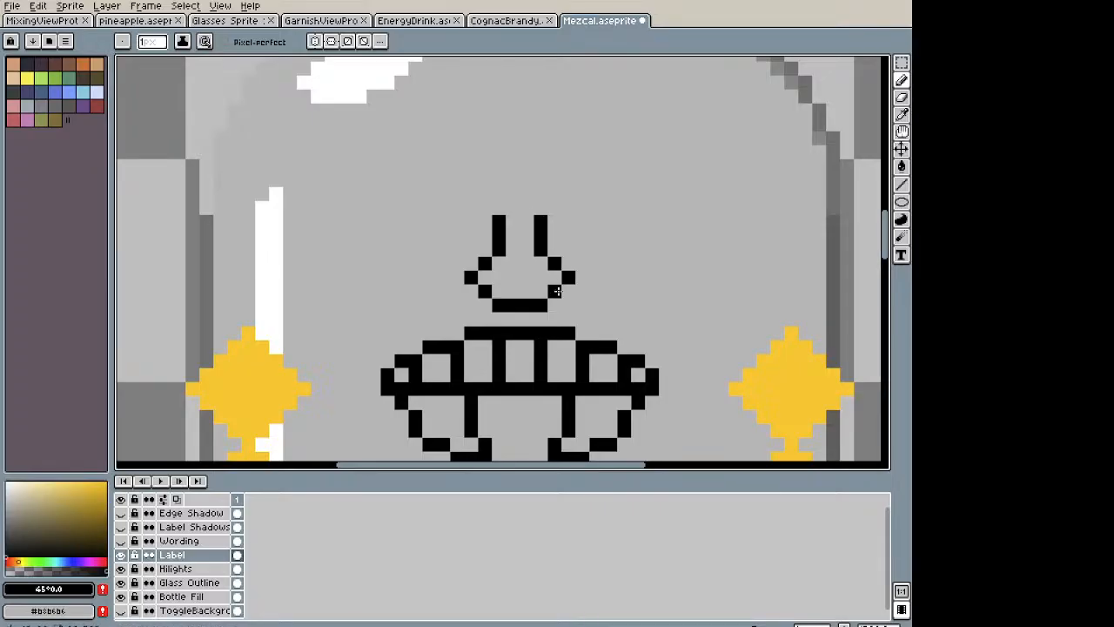
# Step: Draw the left half of a black face outline, from beside the nose around the mouth to the chin
pyautogui.scroll(-4, 553, 290)
pyautogui.scroll(3, 592, 294)
pyautogui.press('i')
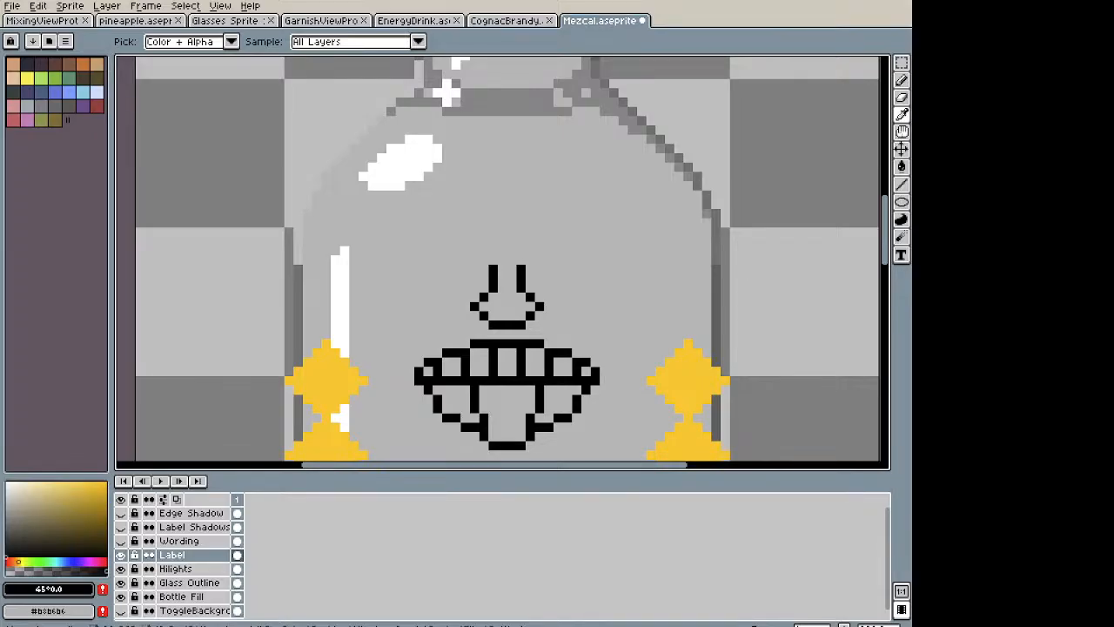
pyautogui.scroll(1, 460, 224)
pyautogui.scroll(-3, 478, 261)
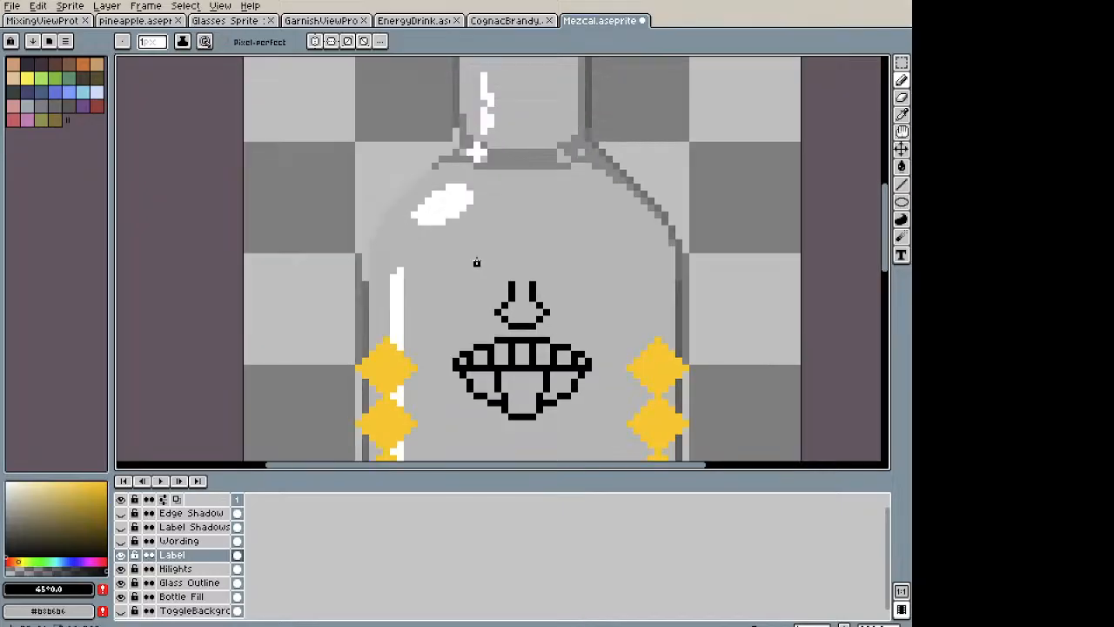
pyautogui.scroll(3, 484, 252)
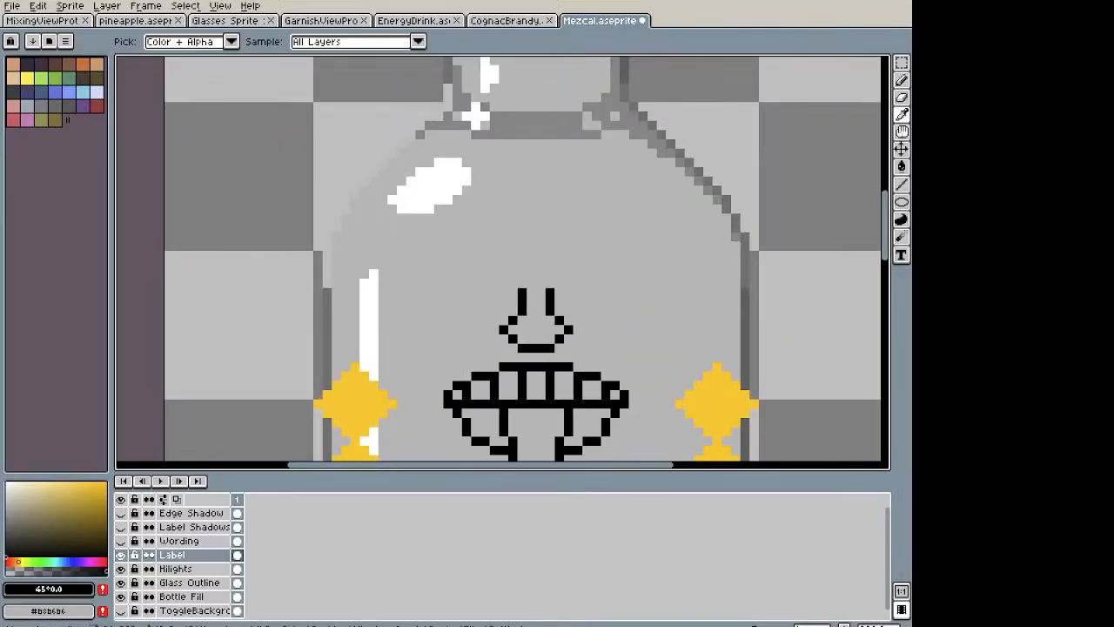
pyautogui.press('b')
pyautogui.moveTo(485, 283)
pyautogui.mouseDown()
pyautogui.moveTo(485, 335)
pyautogui.moveTo(420, 375)
pyautogui.moveTo(396, 253)
pyautogui.moveTo(397, 297)
pyautogui.moveTo(421, 339)
pyautogui.moveTo(475, 381)
pyautogui.moveTo(470, 372)
pyautogui.mouseUp()
pyautogui.press('space')
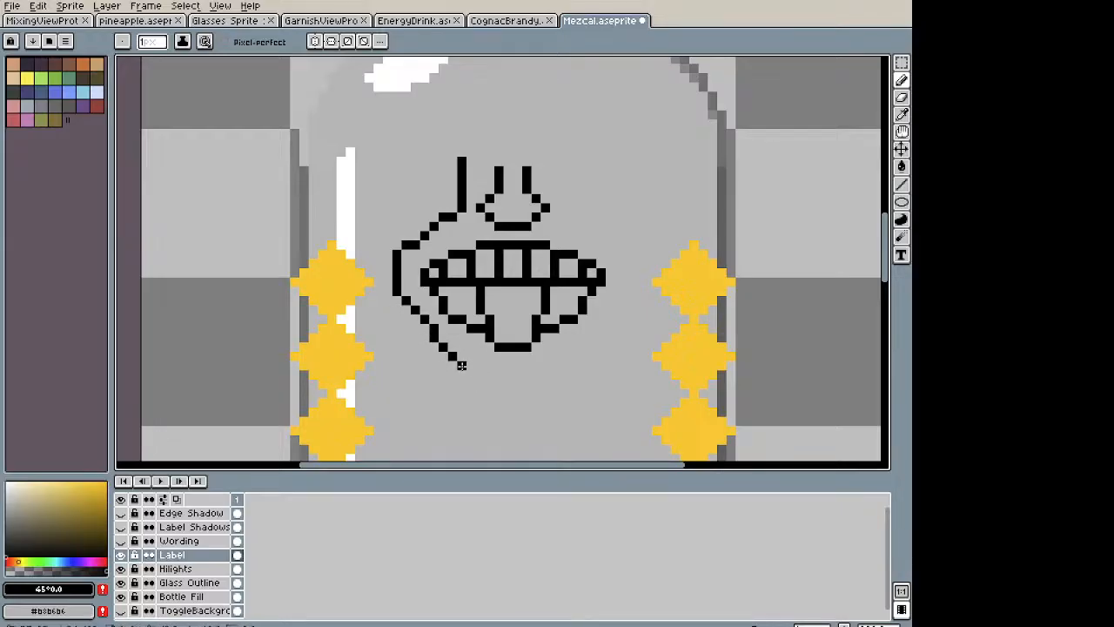
pyautogui.moveTo(398, 296)
pyautogui.mouseDown()
pyautogui.moveTo(424, 336)
pyautogui.moveTo(458, 360)
pyautogui.moveTo(530, 375)
pyautogui.mouseUp()
# Step: Erase the surplus corner pixels along the lower left face outline to leave a clean one-pixel line
pyautogui.scroll(2, 514, 366)
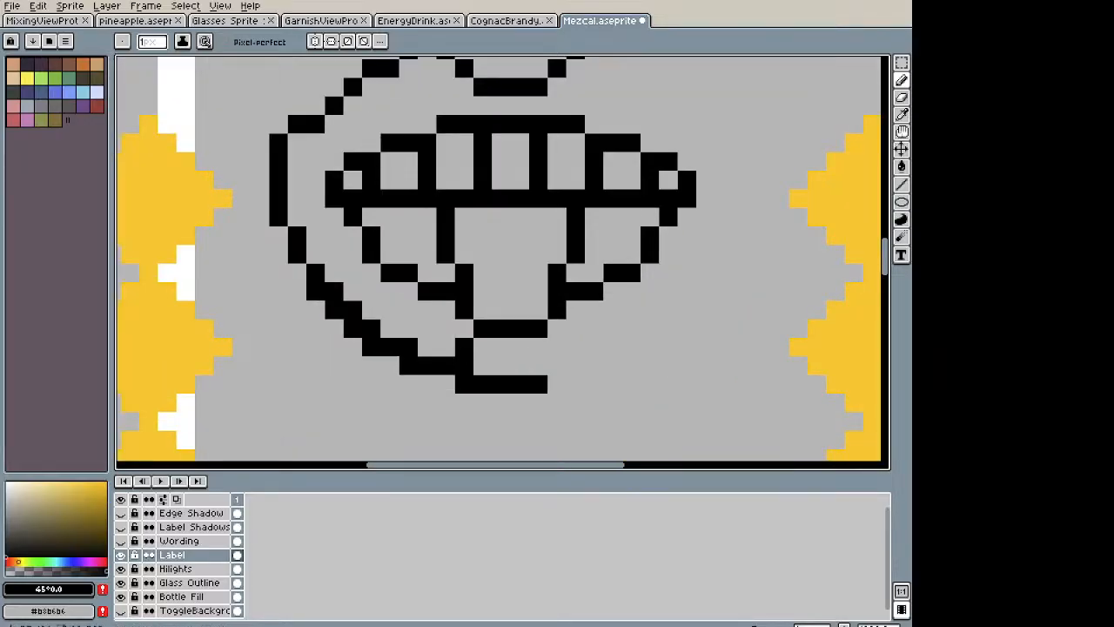
pyautogui.press('e')
pyautogui.click(465, 365)
pyautogui.click(410, 347)
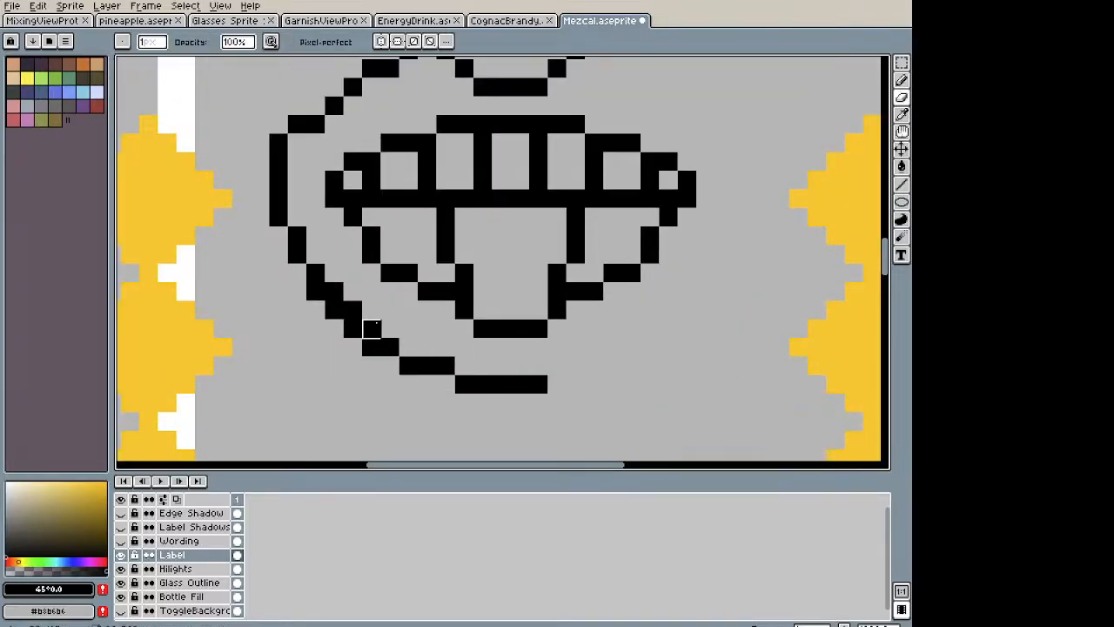
# Step: Mirror the left half of the face horizontally onto the right side to complete the outline
pyautogui.scroll(-1, 519, 289)
pyautogui.scroll(-5, 520, 289)
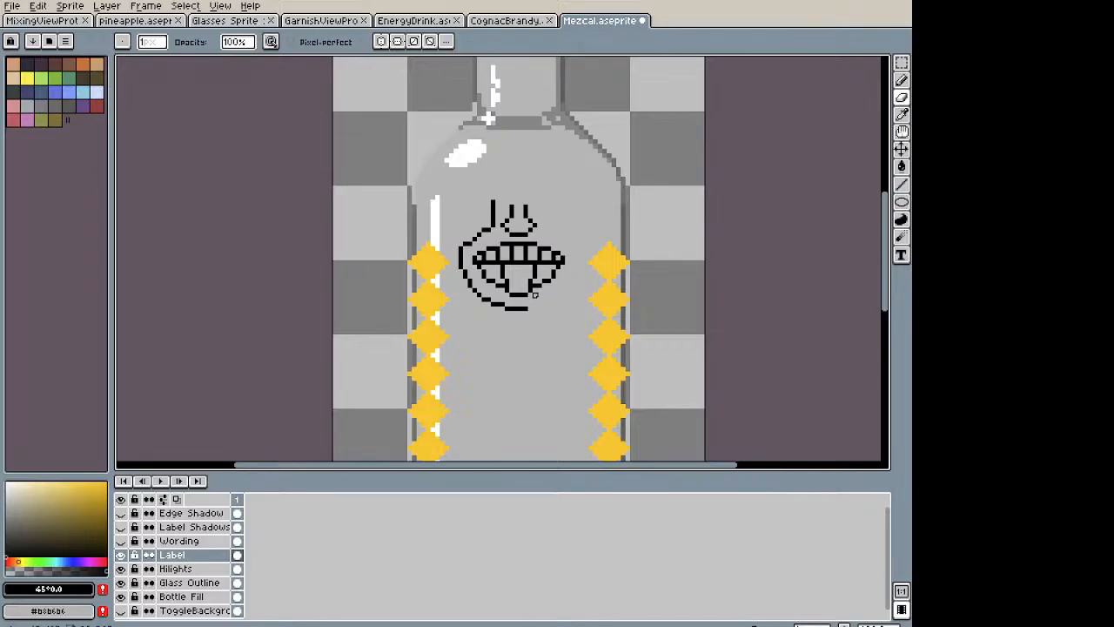
pyautogui.scroll(1, 525, 299)
pyautogui.press('m')
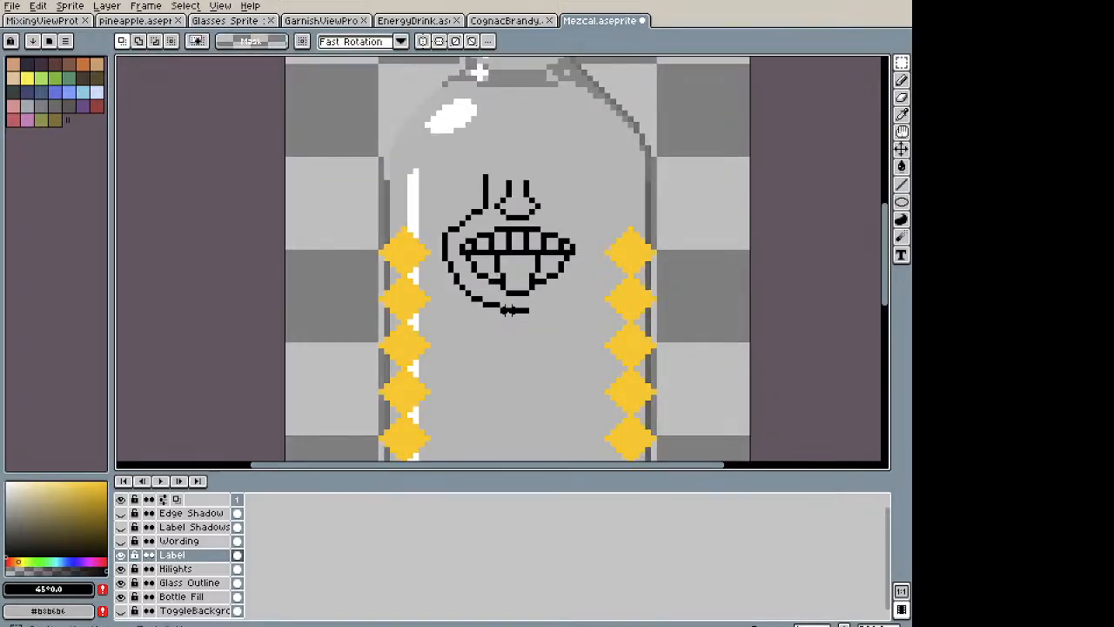
pyautogui.scroll(1, 522, 309)
pyautogui.moveTo(515, 311); pyautogui.dragTo(433, 118)
pyautogui.hotkey('ctrl', 'd')
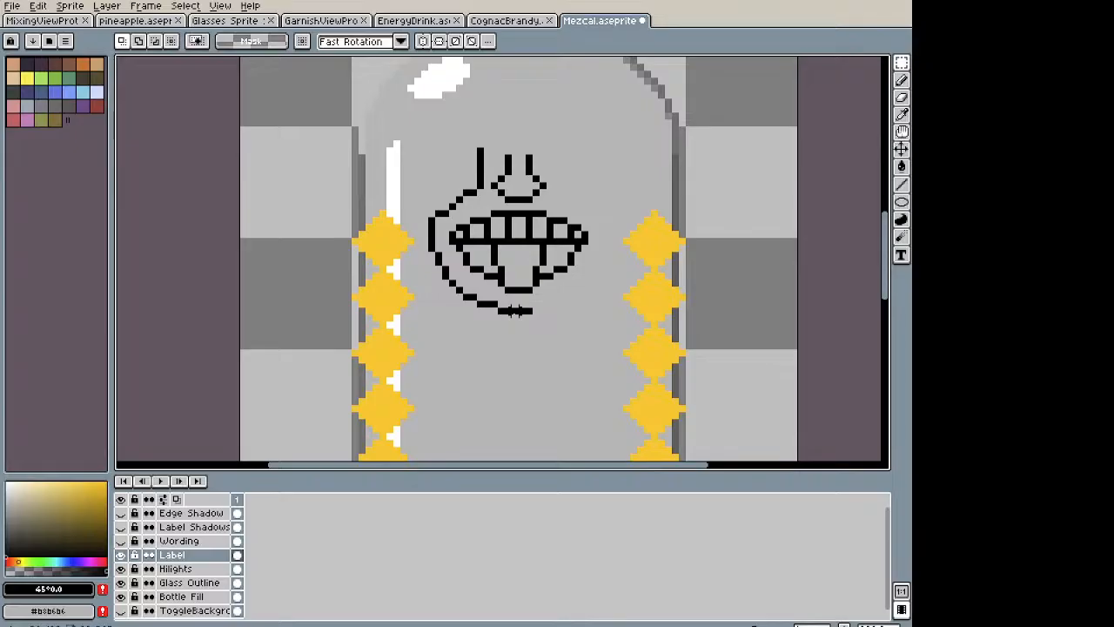
pyautogui.moveTo(515, 311); pyautogui.dragTo(426, 124)
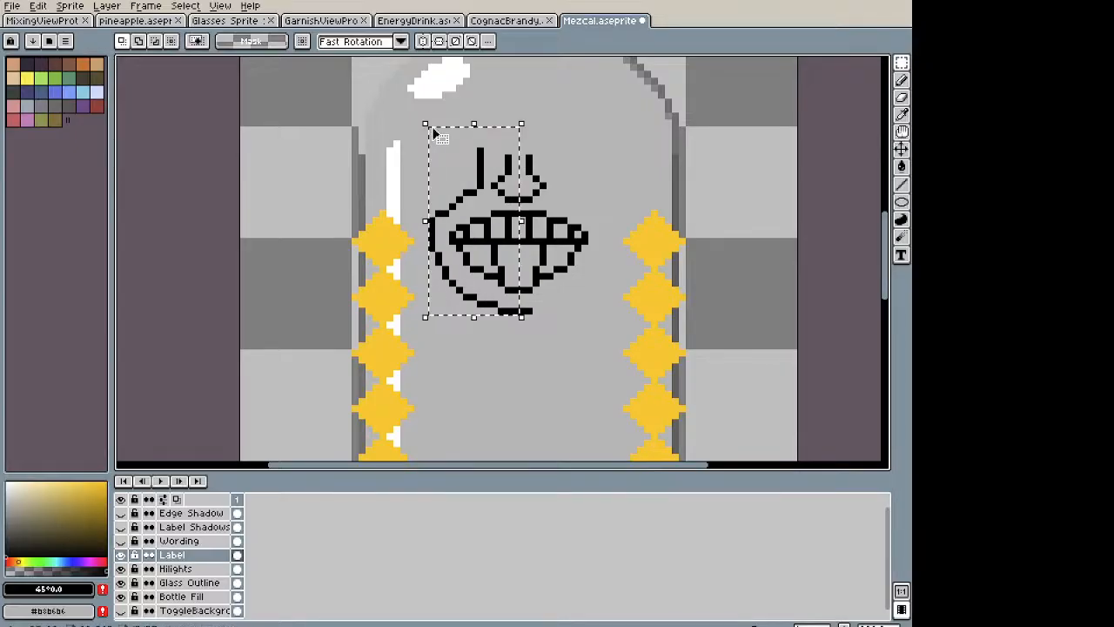
pyautogui.click(439, 134)
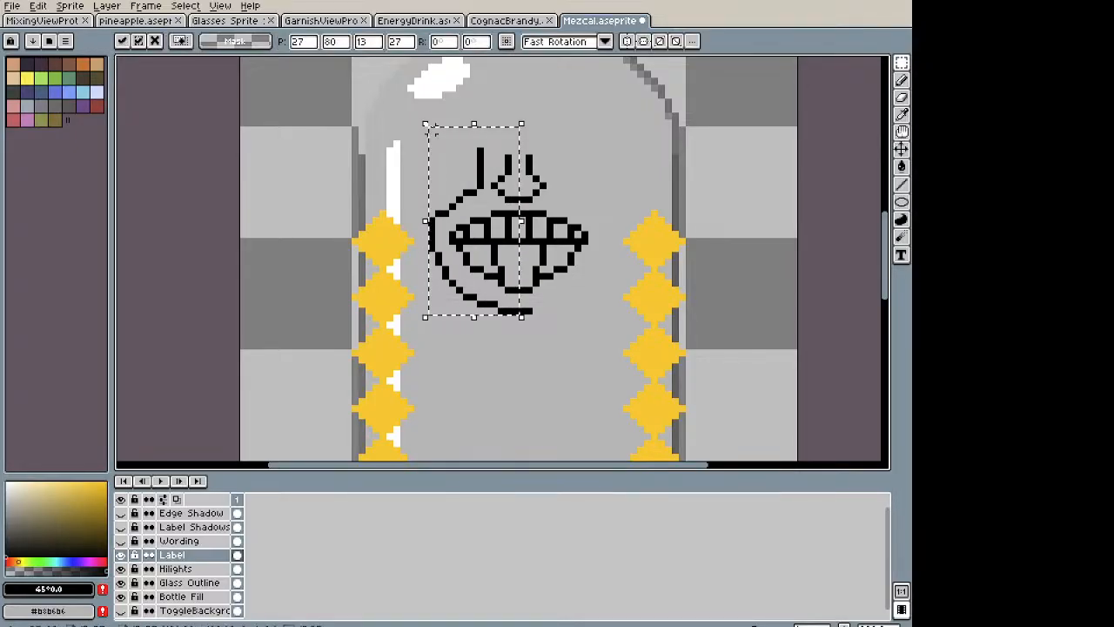
pyautogui.hotkey('shift', 'h')
pyautogui.moveTo(466, 209); pyautogui.dragTo(557, 205)
pyautogui.hotkey('ctrl', 'd')
# Step: Erase the vertical lines flanking the nose and the two-pixel bars at their lower ends, keeping the short cheek lines
pyautogui.scroll(-6, 548, 214)
pyautogui.scroll(5, 552, 220)
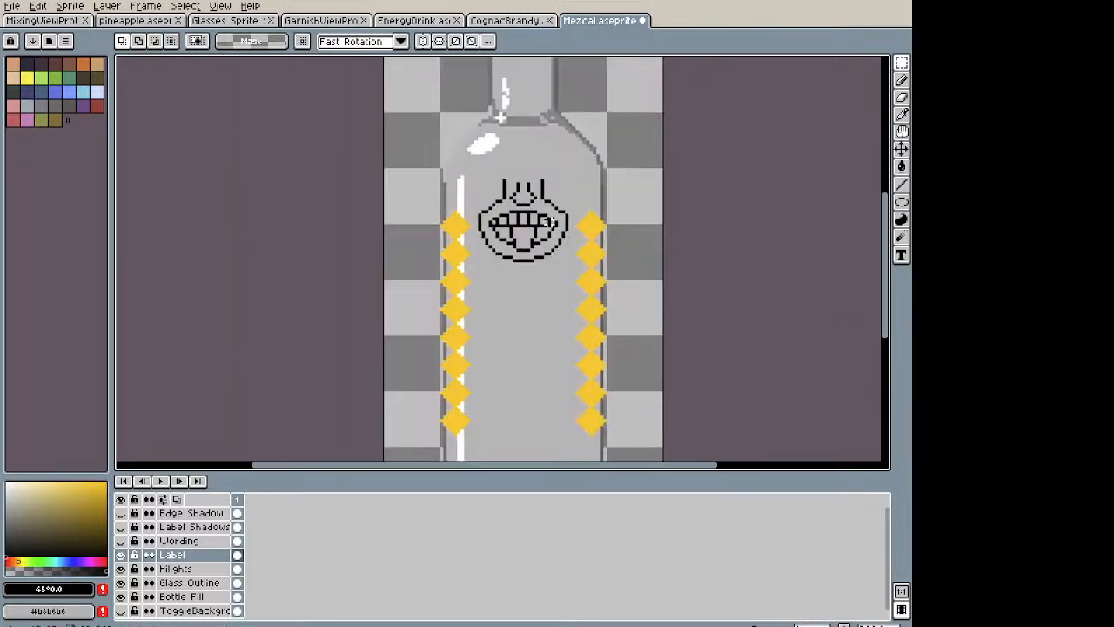
pyautogui.press('space')
pyautogui.moveTo(500, 184); pyautogui.dragTo(510, 268)
pyautogui.scroll(3, 510, 268)
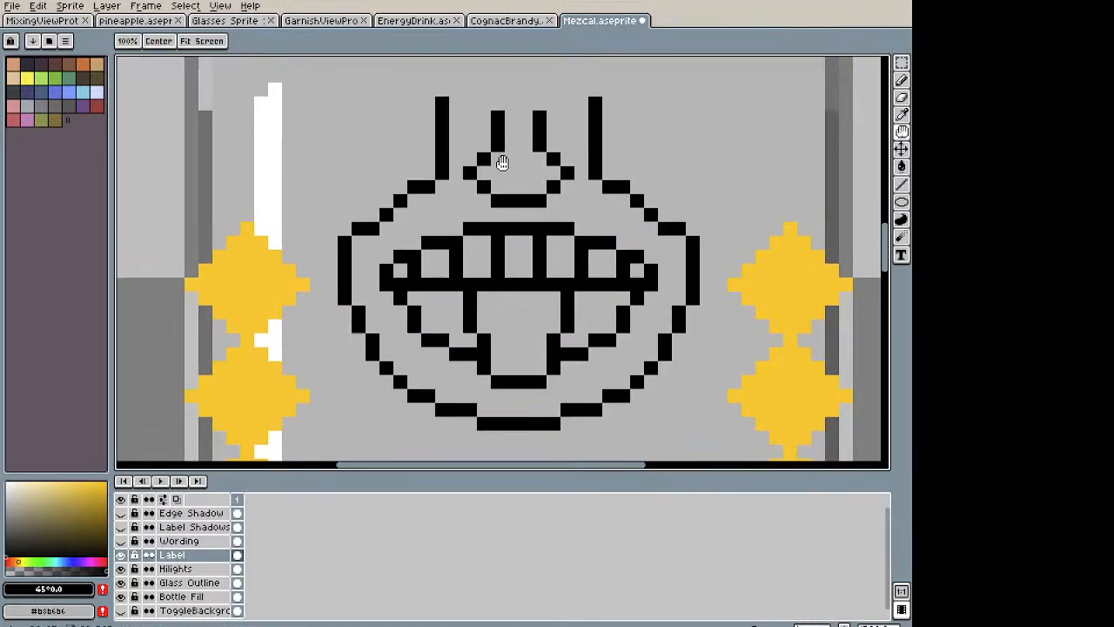
pyautogui.press('space')
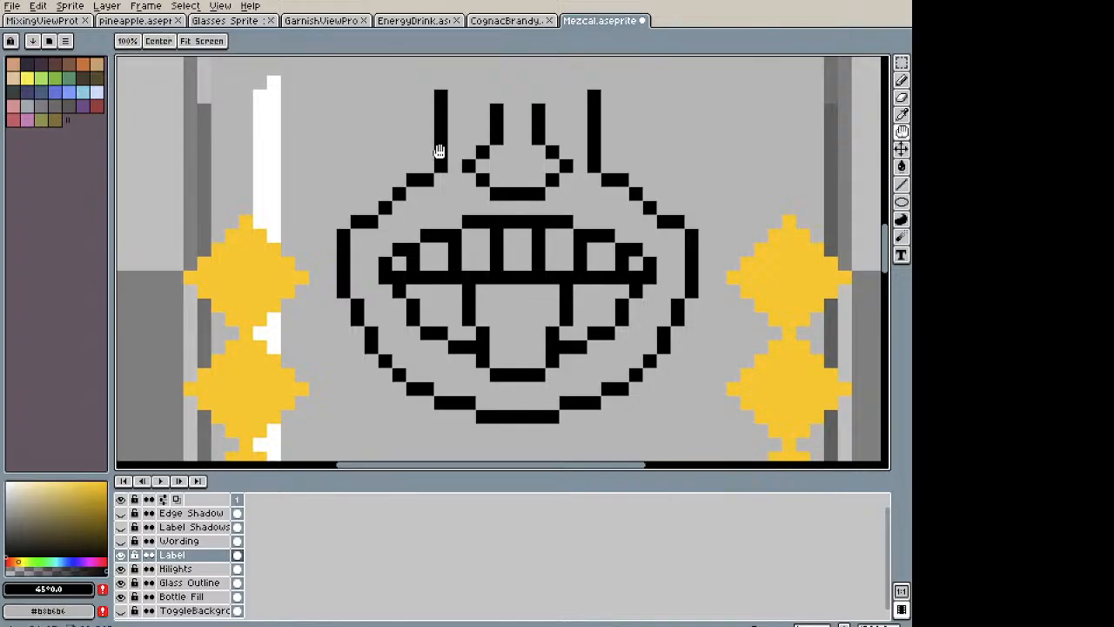
pyautogui.moveTo(438, 154); pyautogui.dragTo(438, 306)
pyautogui.press('i')
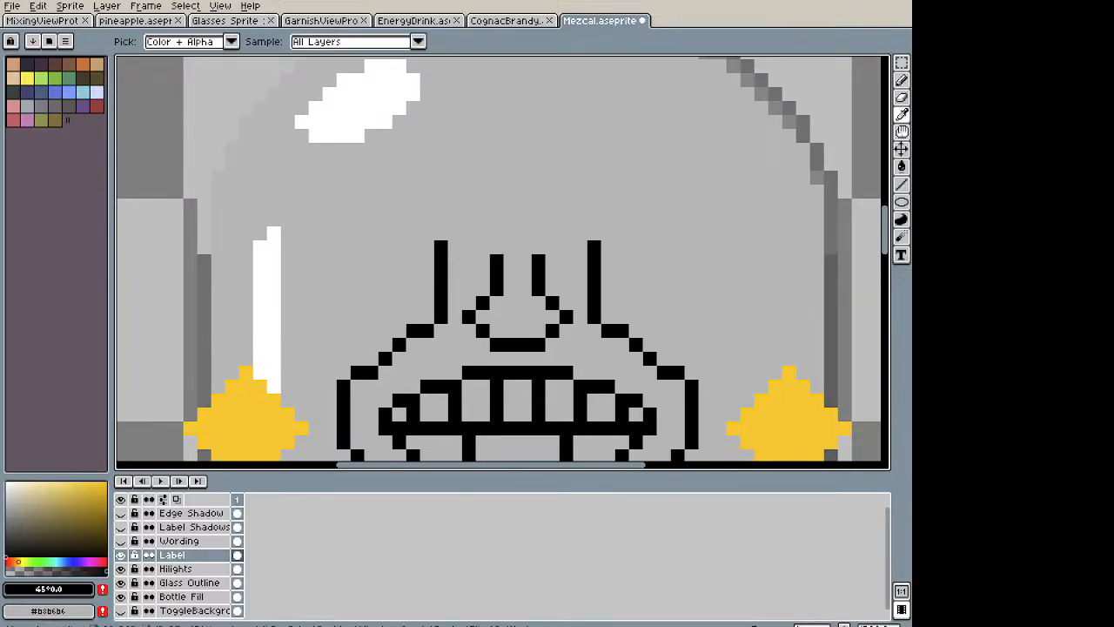
pyautogui.press('b')
pyautogui.scroll(3, 427, 266)
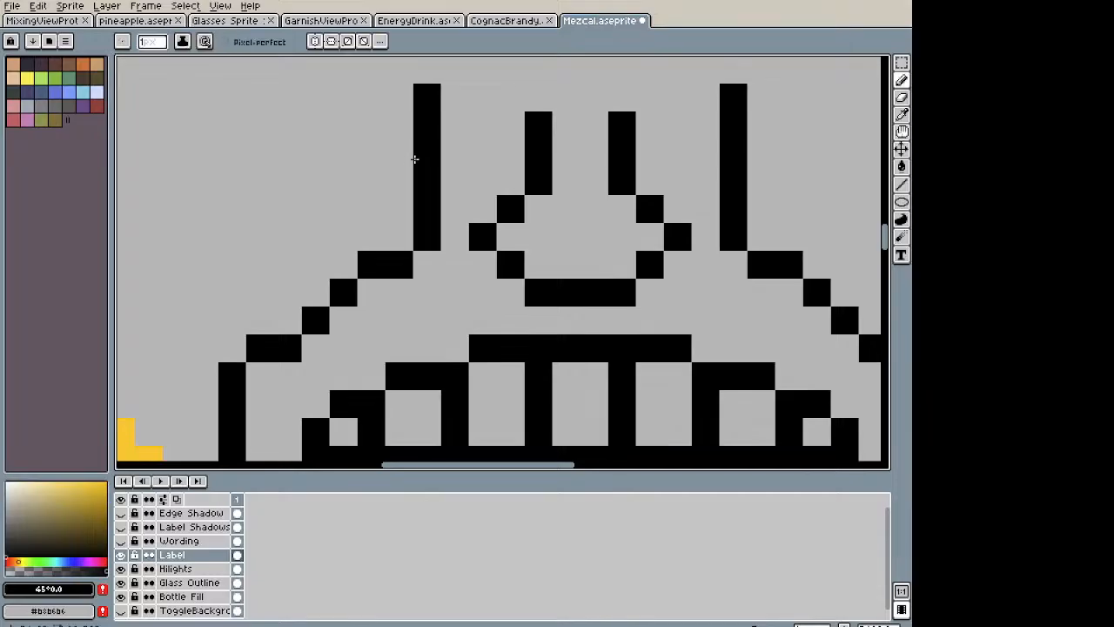
pyautogui.moveTo(427, 125); pyautogui.dragTo(426, 236)
pyautogui.moveTo(732, 97)
pyautogui.mouseDown()
pyautogui.moveTo(739, 160)
pyautogui.moveTo(743, 244)
pyautogui.moveTo(760, 270)
pyautogui.moveTo(789, 265)
pyautogui.mouseUp()
pyautogui.moveTo(399, 259); pyautogui.dragTo(371, 264)
pyautogui.scroll(-5, 371, 234)
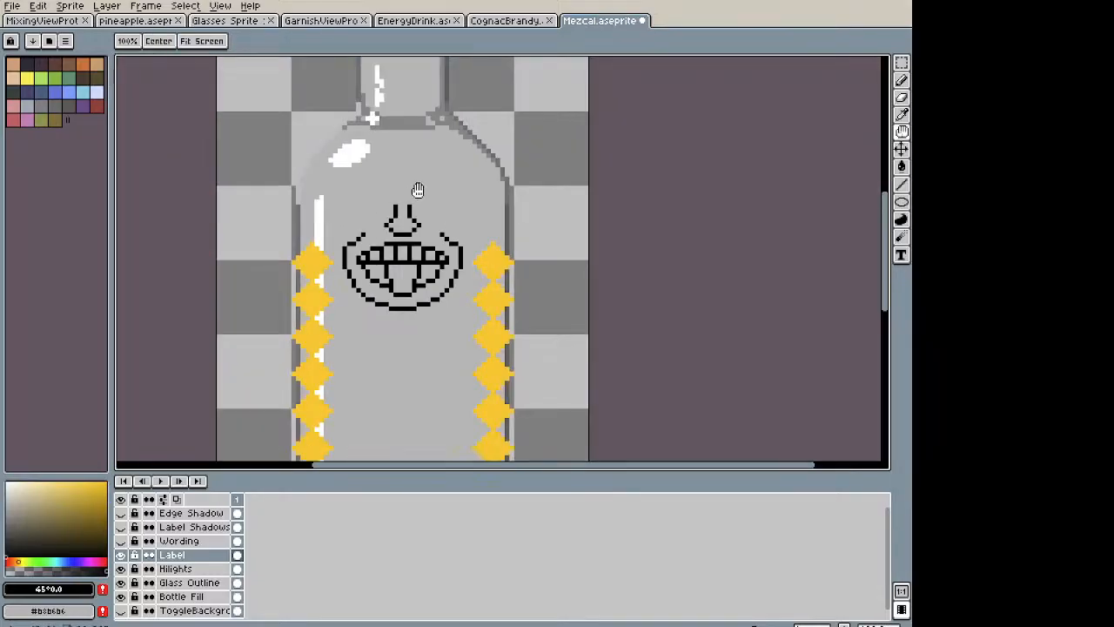
# Step: Draw a small hollow black eye above the left cheek, about 4 pixels wide and 3 pixels tall
pyautogui.moveTo(418, 191); pyautogui.dragTo(416, 258)
pyautogui.press('e')
pyautogui.scroll(2, 415, 258)
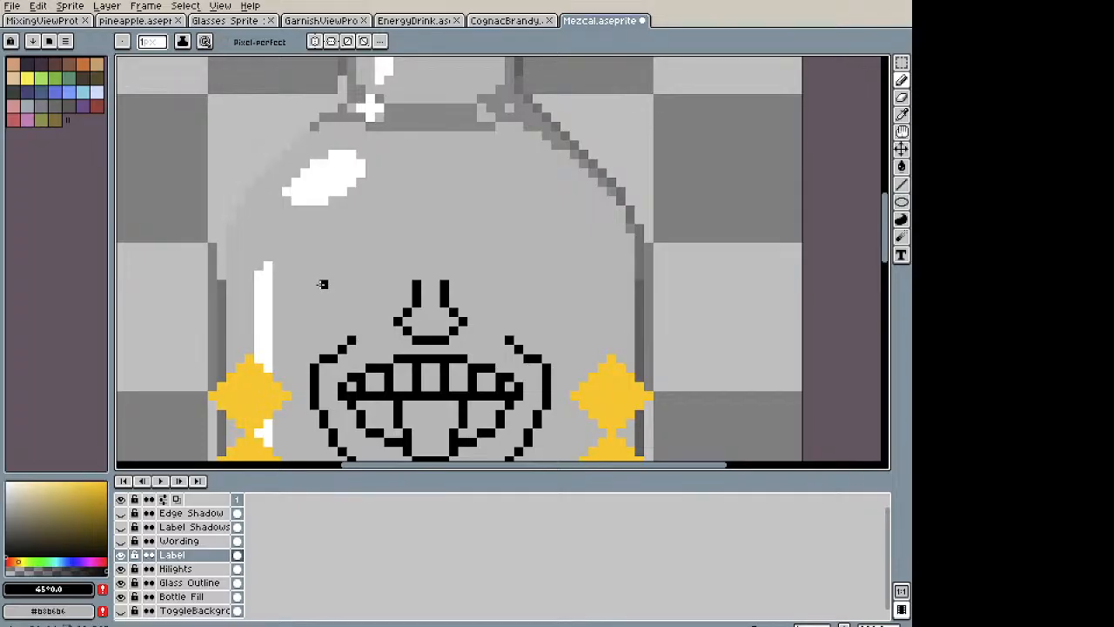
pyautogui.press('i')
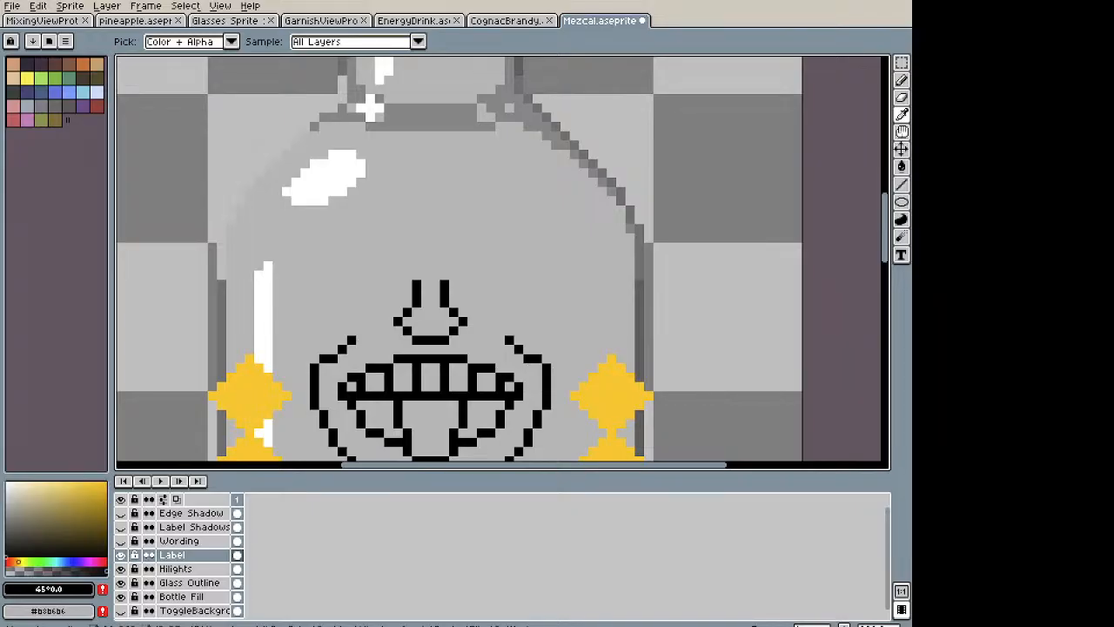
pyautogui.scroll(2, 382, 219)
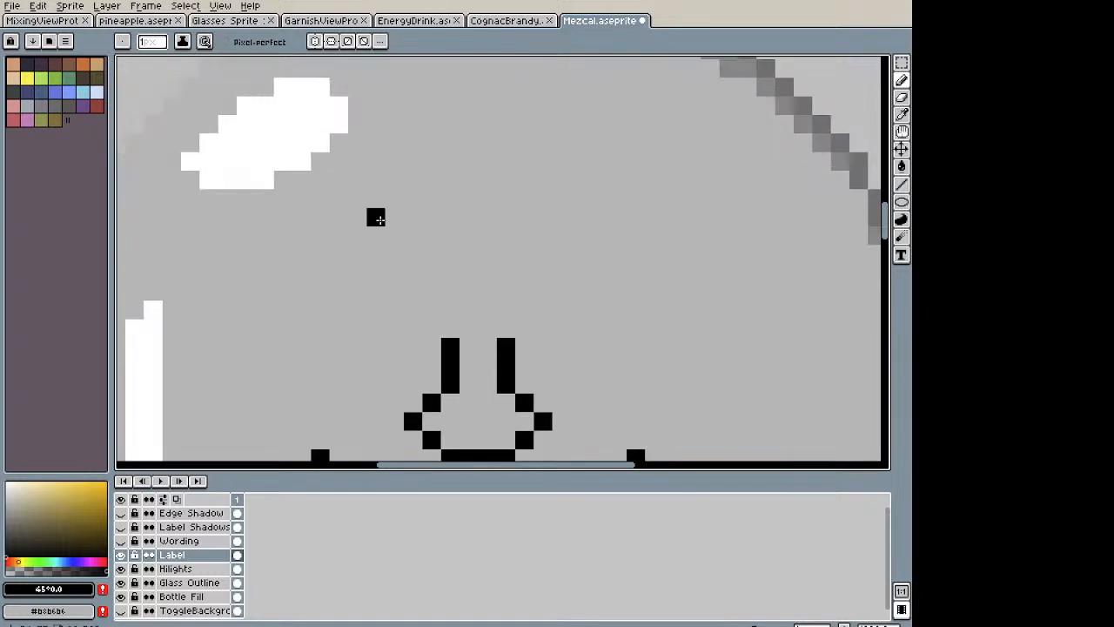
pyautogui.moveTo(407, 323); pyautogui.dragTo(375, 251)
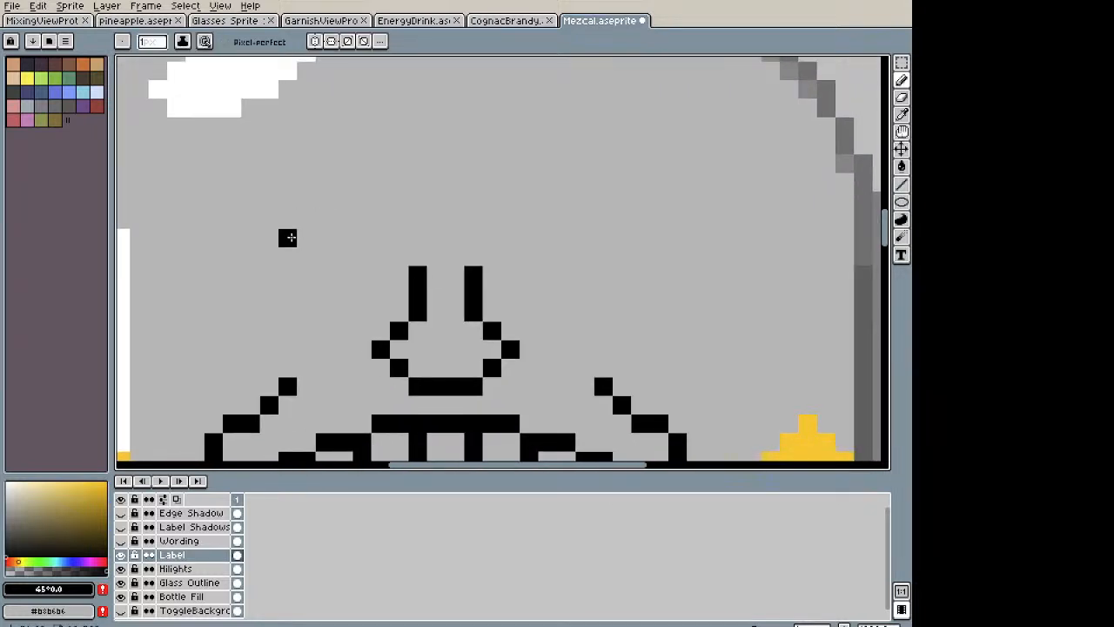
pyautogui.moveTo(269, 238)
pyautogui.mouseDown()
pyautogui.moveTo(297, 221)
pyautogui.moveTo(335, 248)
pyautogui.moveTo(323, 234)
pyautogui.moveTo(332, 254)
pyautogui.moveTo(290, 254)
pyautogui.moveTo(305, 268)
pyautogui.moveTo(269, 256)
pyautogui.moveTo(315, 276)
pyautogui.moveTo(418, 272)
pyautogui.mouseUp()
# Step: Copy the eye to the matching position on the other side of the nose
pyautogui.scroll(-3, 331, 270)
pyautogui.scroll(1, 346, 277)
pyautogui.scroll(1, 347, 277)
pyautogui.press('m')
pyautogui.click(303, 270)
pyautogui.click(450, 290)
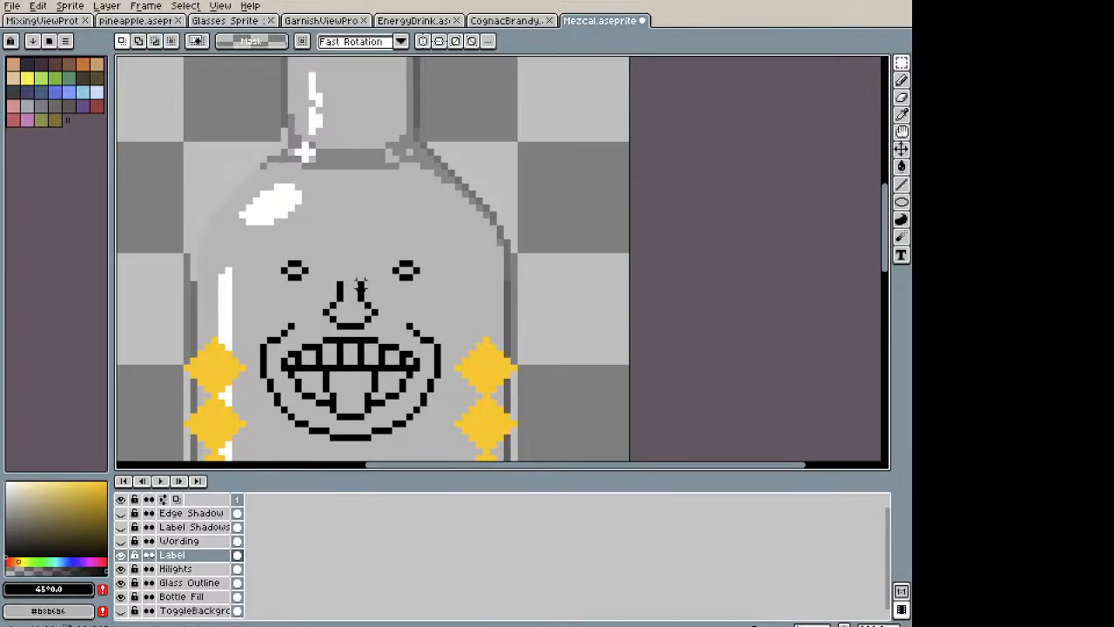
# Step: Extend the nose lines upward and close them with a small rounded loop between the eyes, undoing the last stray pencil stroke
pyautogui.press('b')
pyautogui.scroll(2, 248, 318)
pyautogui.moveTo(433, 223); pyautogui.dragTo(447, 238)
pyautogui.scroll(-3, 550, 292)
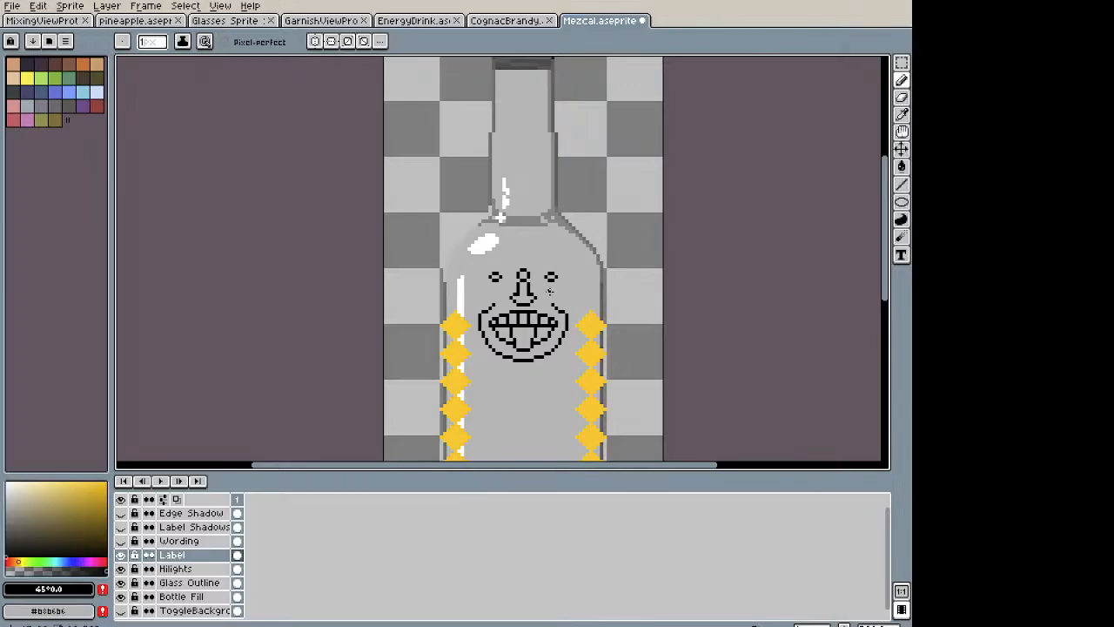
pyautogui.scroll(2, 546, 290)
pyautogui.hotkey('ctrl', 'z')
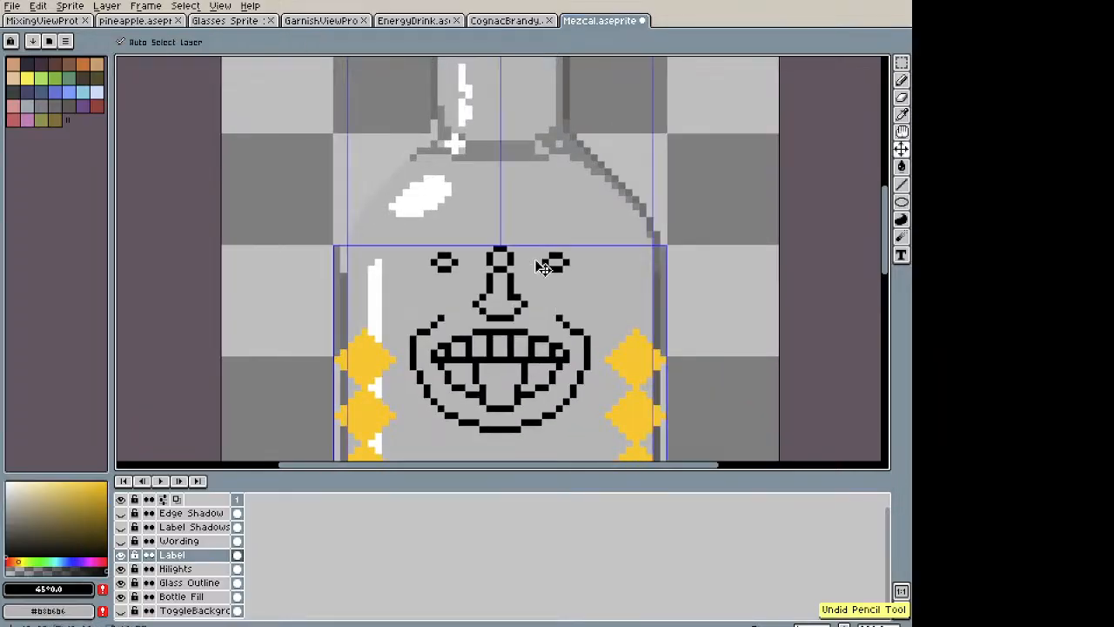
# Step: Lasso both eyes around the nose and move them down two pixels
pyautogui.press('m')
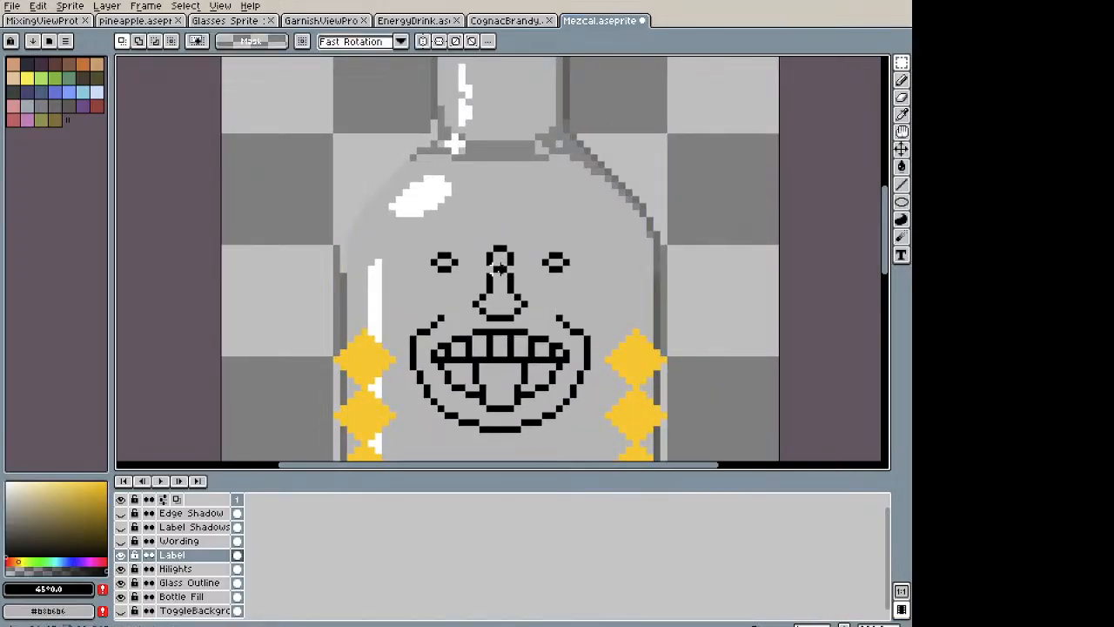
pyautogui.press('b')
pyautogui.moveTo(457, 265)
pyautogui.mouseDown()
pyautogui.moveTo(427, 276)
pyautogui.moveTo(432, 247)
pyautogui.moveTo(462, 232)
pyautogui.moveTo(586, 246)
pyautogui.moveTo(565, 275)
pyautogui.moveTo(543, 272)
pyautogui.moveTo(510, 238)
pyautogui.moveTo(473, 256)
pyautogui.mouseUp()
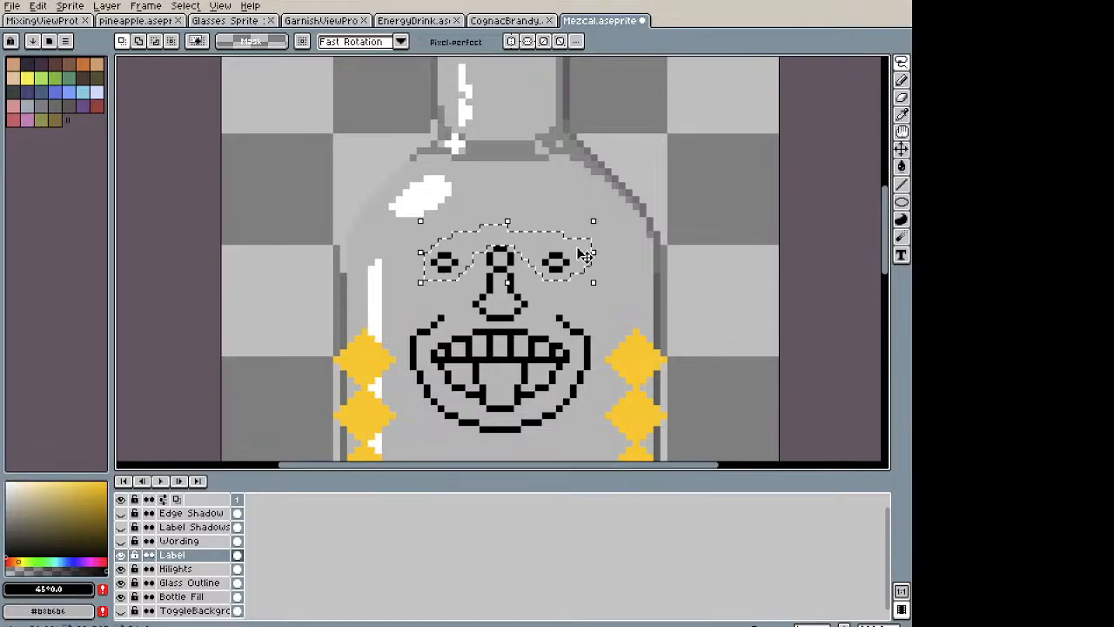
pyautogui.press('Down')
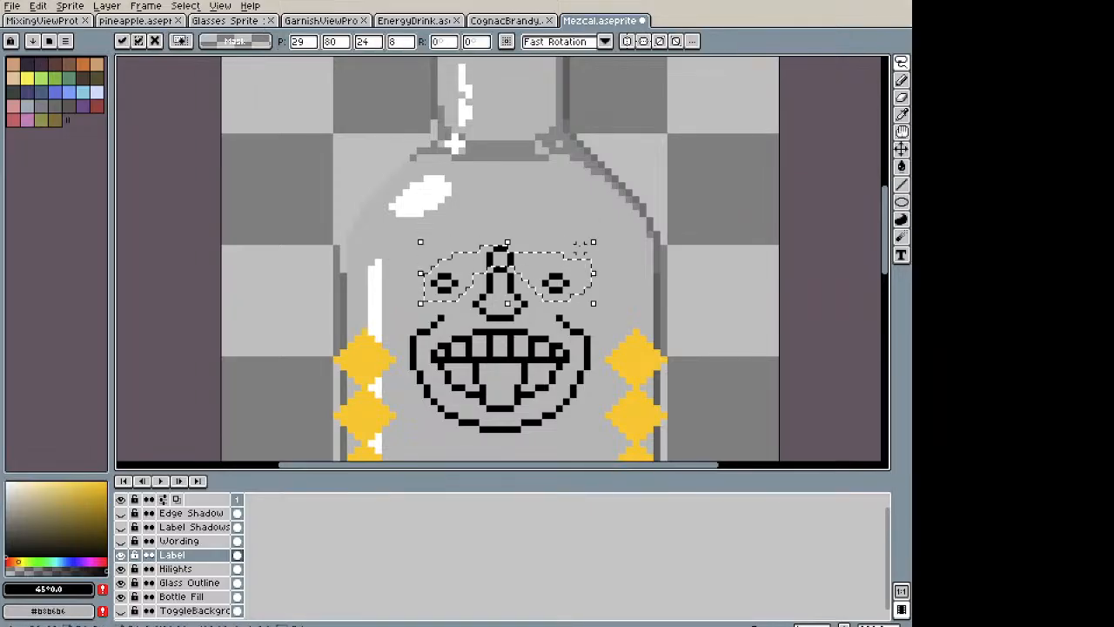
pyautogui.press('Down')
pyautogui.hotkey('ctrl', 'd')
pyautogui.hotkey('alt', 'Tab')
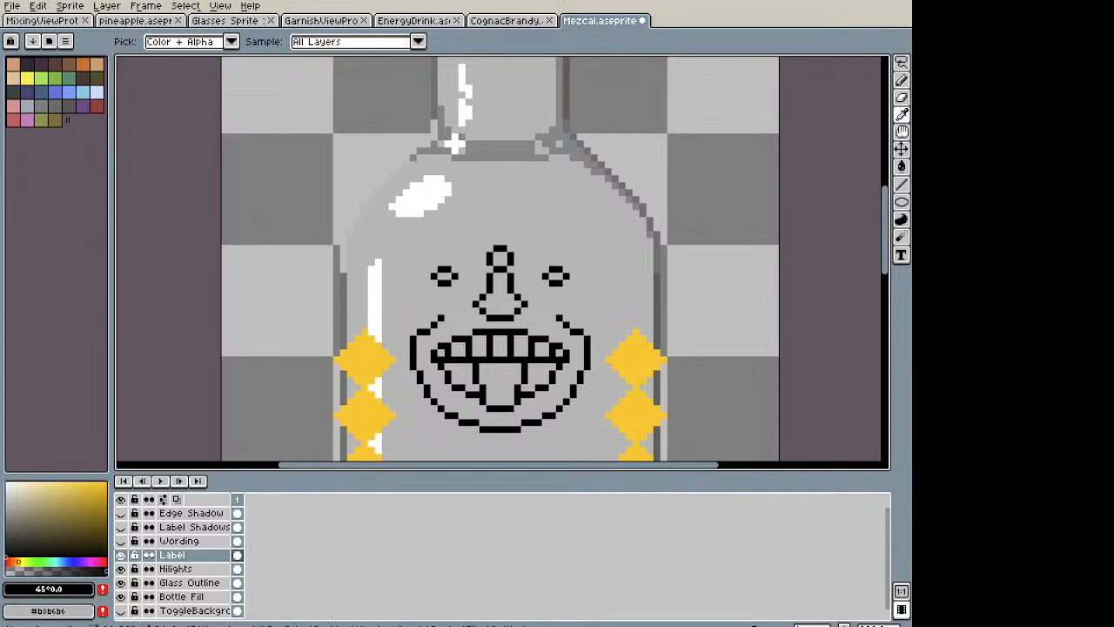
pyautogui.hotkey('alt', 'Tab')
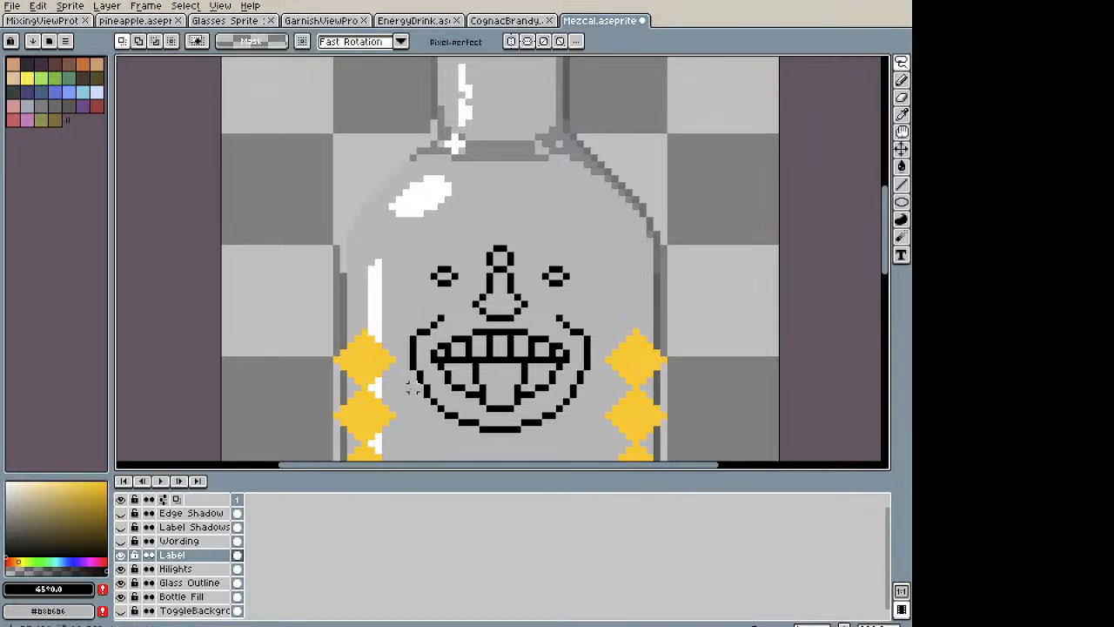
pyautogui.press('alt')
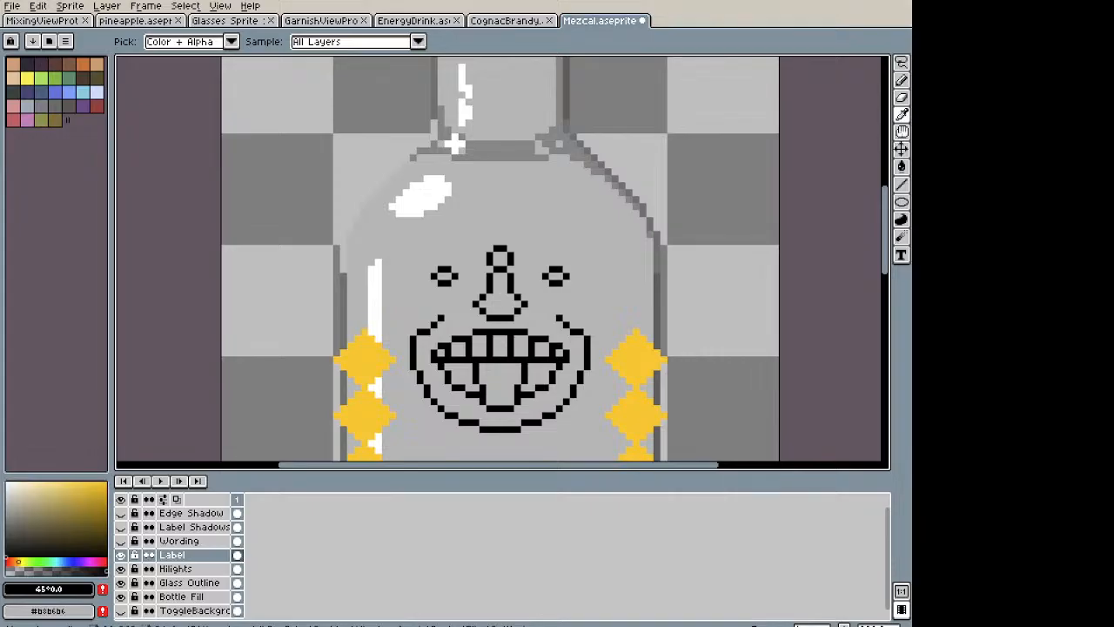
# Step: Extend the upper lid of the eye left of the nose outward and thicken its inner lower corner in black
pyautogui.hotkey('alt', 'Tab')
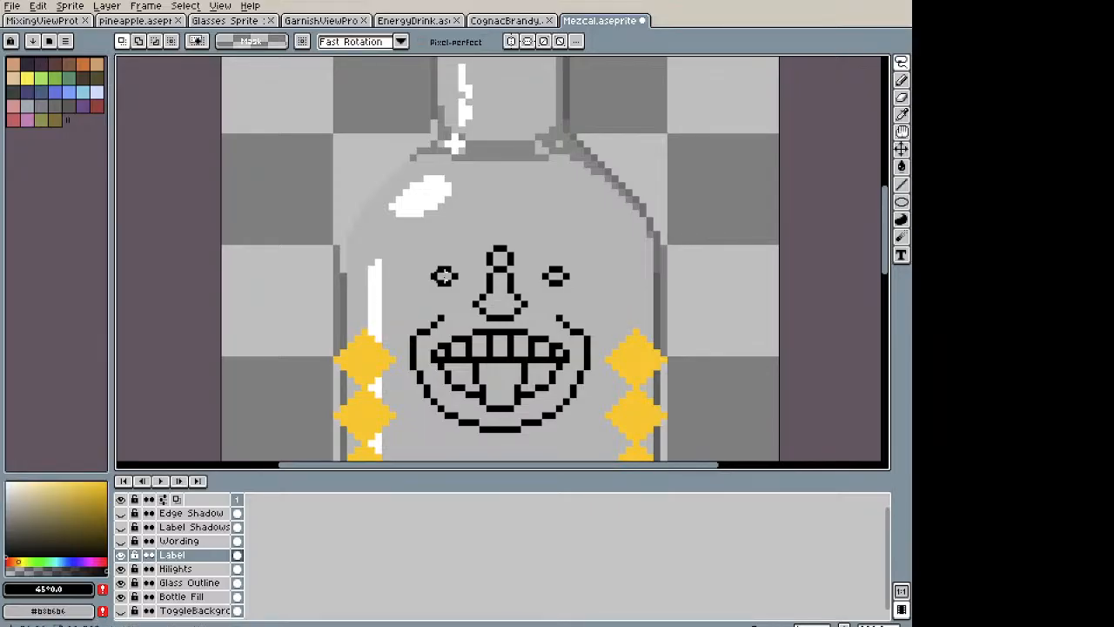
pyautogui.scroll(2, 446, 287)
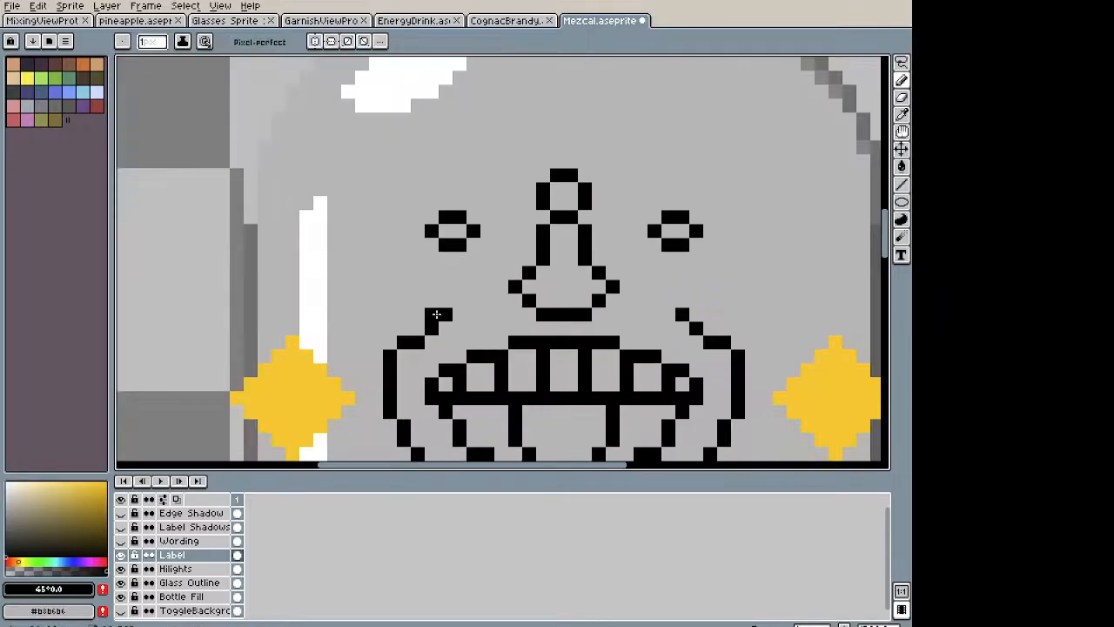
pyautogui.press('alt')
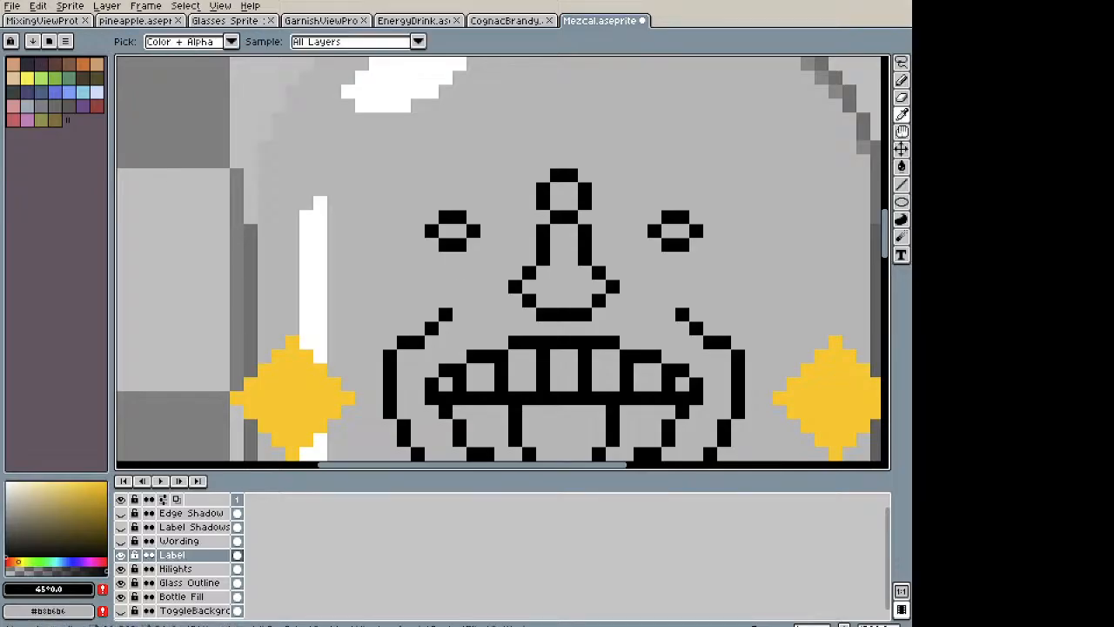
pyautogui.scroll(2, 407, 213)
pyautogui.moveTo(513, 217)
pyautogui.mouseDown()
pyautogui.moveTo(559, 241)
pyautogui.moveTo(567, 265)
pyautogui.moveTo(557, 249)
pyautogui.moveTo(546, 279)
pyautogui.mouseUp()
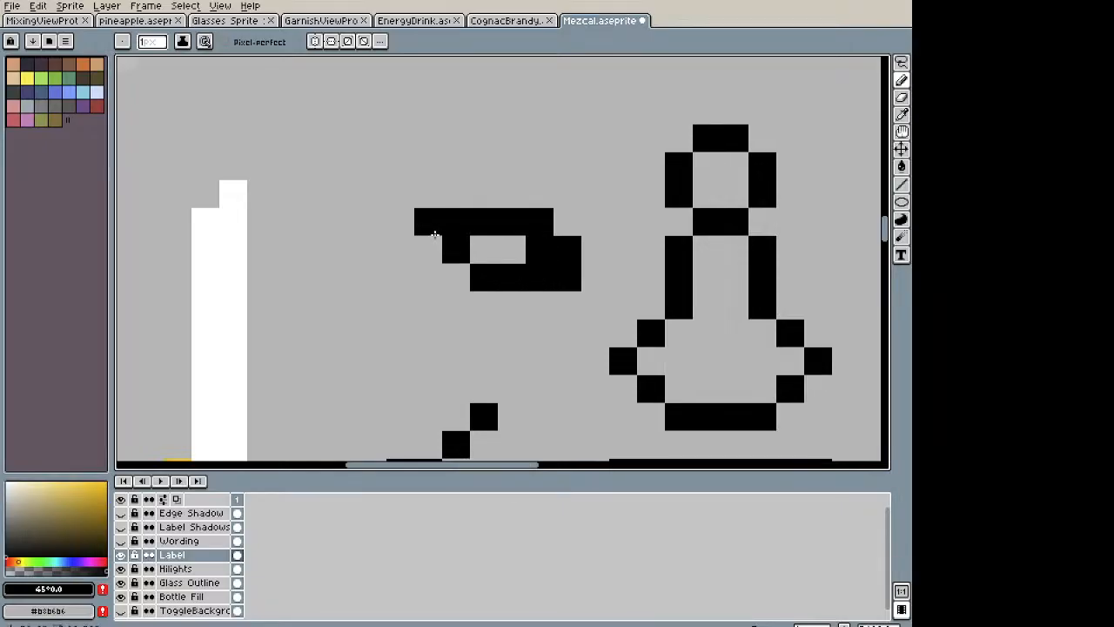
pyautogui.moveTo(438, 240); pyautogui.dragTo(441, 229)
# Step: Raise the outer corner of the eye left of the nose into a thick black slanted brow with extra pixels
pyautogui.scroll(-5, 584, 288)
pyautogui.press('space')
pyautogui.moveTo(603, 288); pyautogui.dragTo(455, 291)
pyautogui.scroll(3, 454, 290)
pyautogui.press('i')
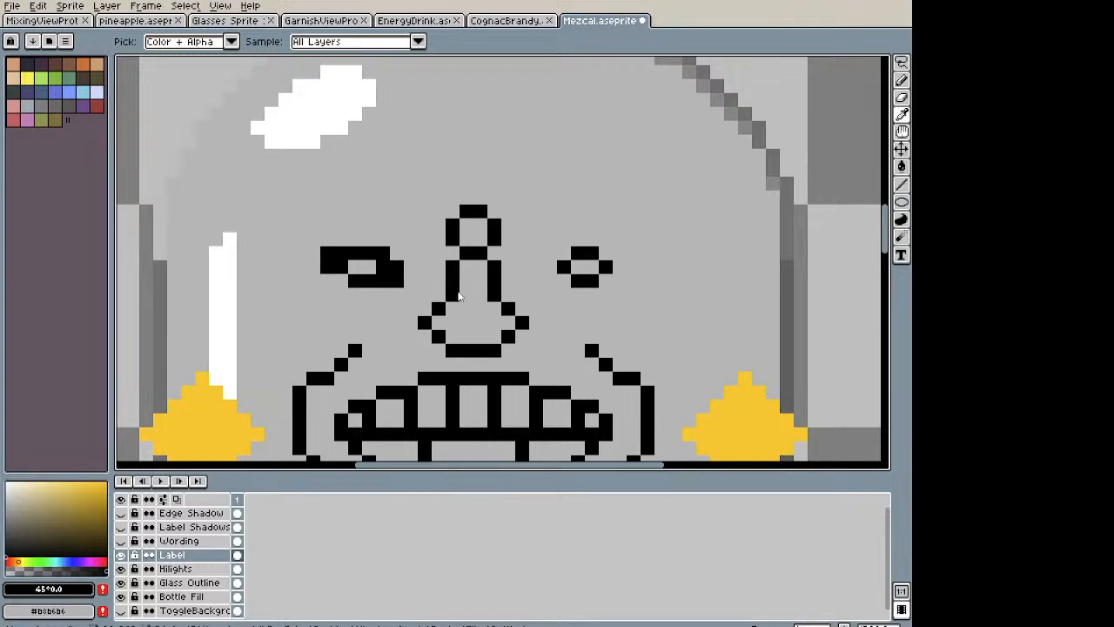
pyautogui.press('b')
pyautogui.click(314, 253)
pyautogui.click(313, 239)
pyautogui.click(323, 239)
pyautogui.scroll(-3, 522, 254)
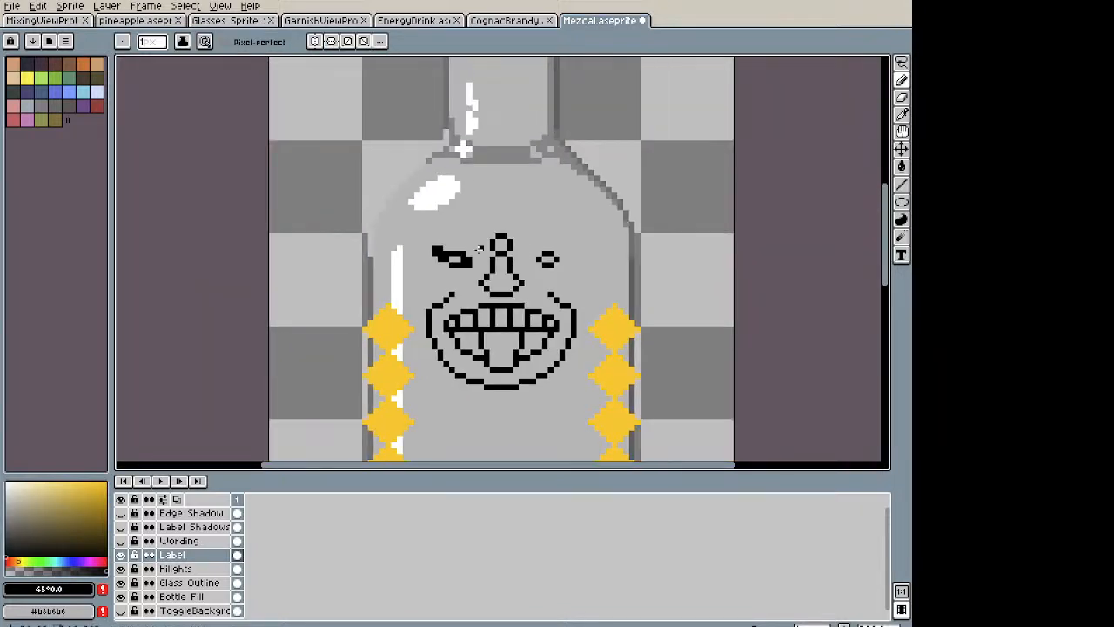
pyautogui.scroll(2, 521, 253)
pyautogui.click(477, 282)
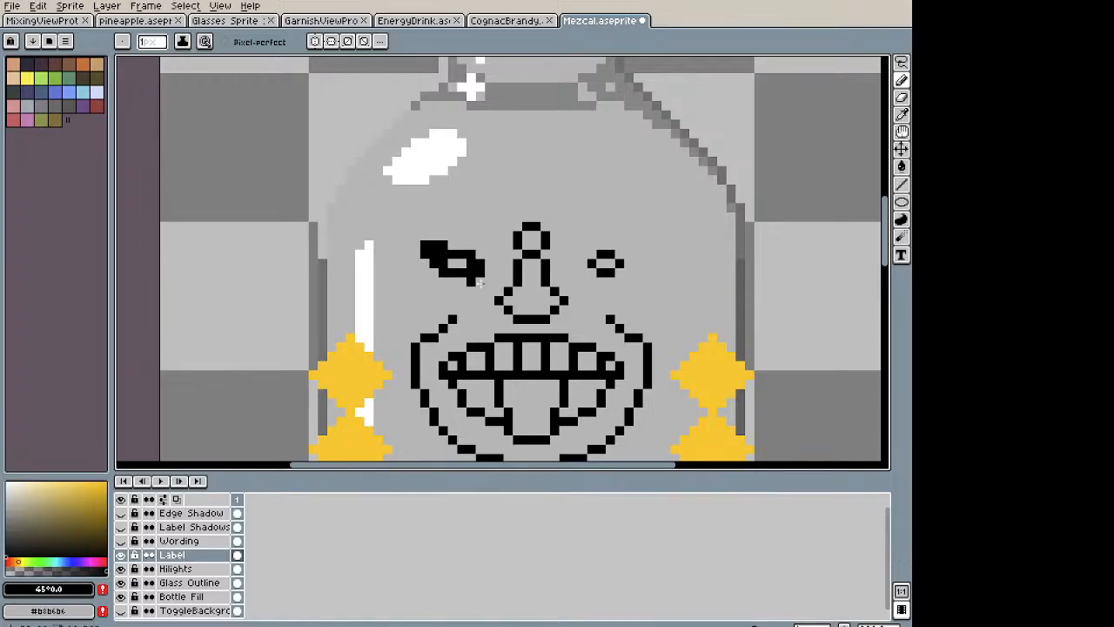
# Step: Copy the slanted eye, flip it horizontally and place it over the plain eye on the other side of the nose
pyautogui.scroll(-2, 478, 282)
pyautogui.press('m')
pyautogui.scroll(2, 497, 283)
pyautogui.moveTo(504, 287)
pyautogui.mouseDown()
pyautogui.moveTo(438, 247)
pyautogui.moveTo(699, 258)
pyautogui.moveTo(652, 257)
pyautogui.mouseUp()
pyautogui.hotkey('ctrl', 'c')
pyautogui.hotkey('ctrl', 'v')
pyautogui.hotkey('shift', 'h')
pyautogui.click(696, 242)
pyautogui.scroll(-2, 673, 247)
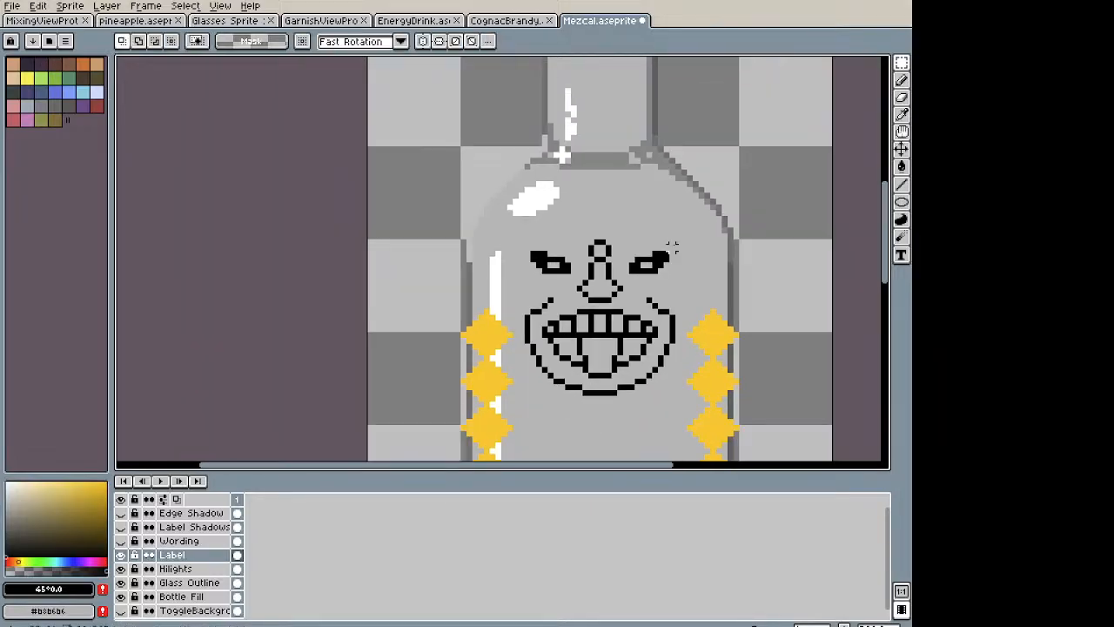
pyautogui.scroll(-2, 672, 247)
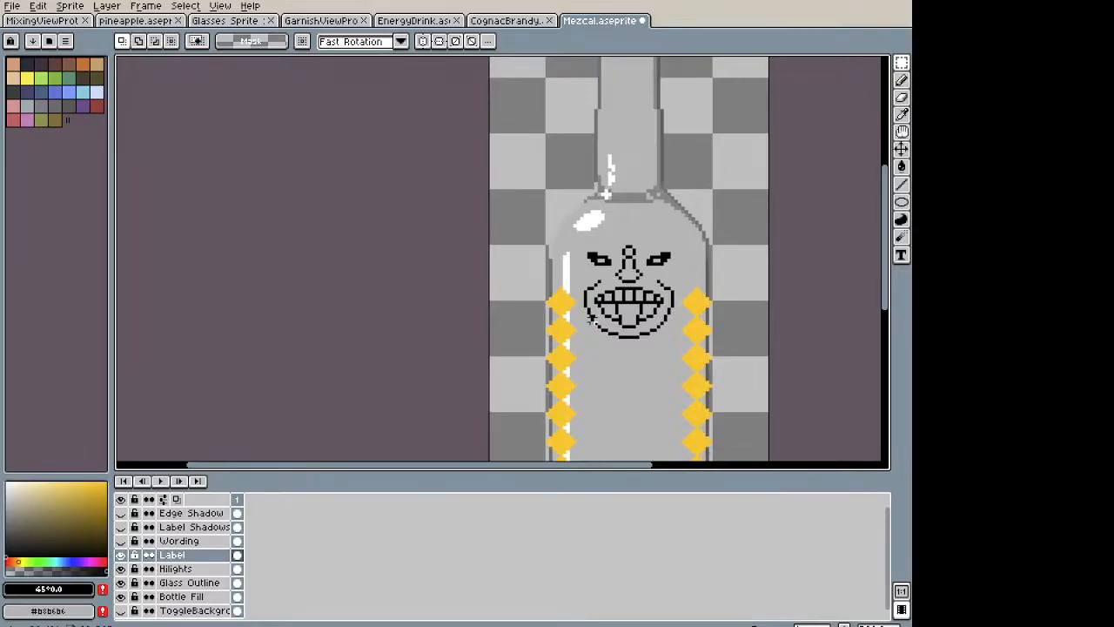
# Step: Draw an extra vertical tooth line in the lower mouth on each side of the tongue
pyautogui.scroll(2, 591, 319)
pyautogui.press('b')
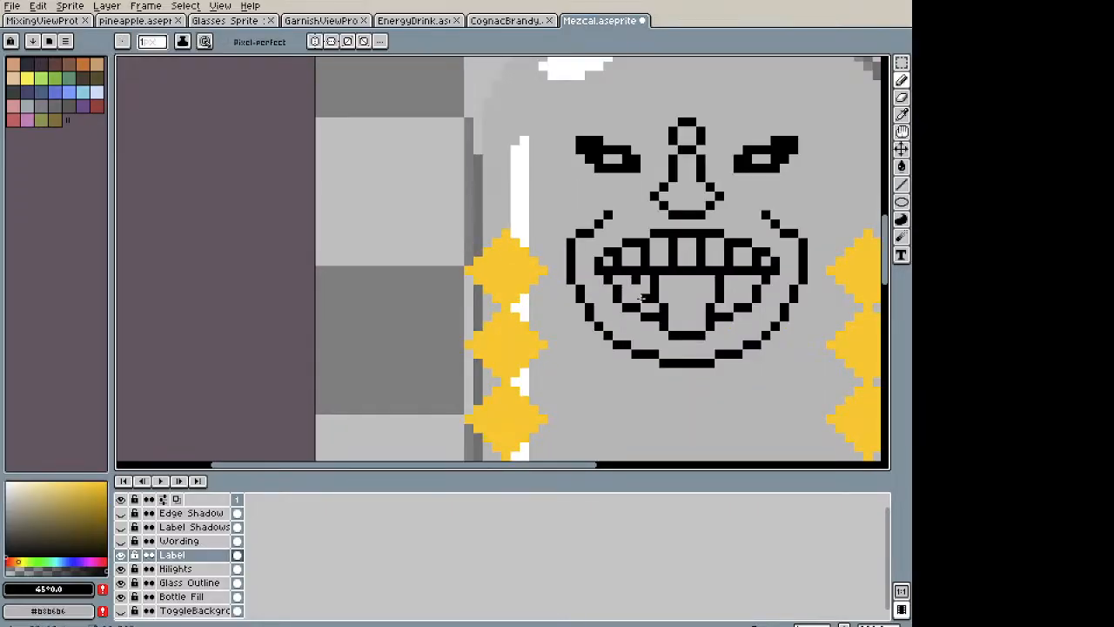
pyautogui.scroll(3, 639, 298)
pyautogui.press('h')
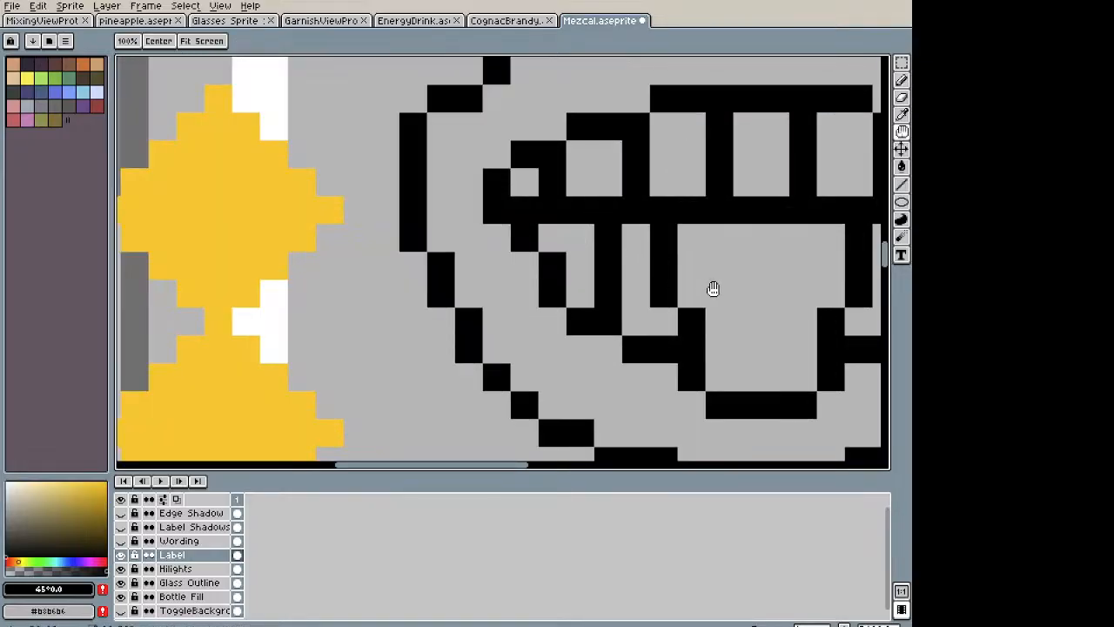
pyautogui.scroll(-1, 713, 288)
pyautogui.press('b')
pyautogui.scroll(-1, 622, 322)
pyautogui.scroll(-3, 625, 323)
pyautogui.press('space')
pyautogui.moveTo(629, 314); pyautogui.dragTo(572, 340)
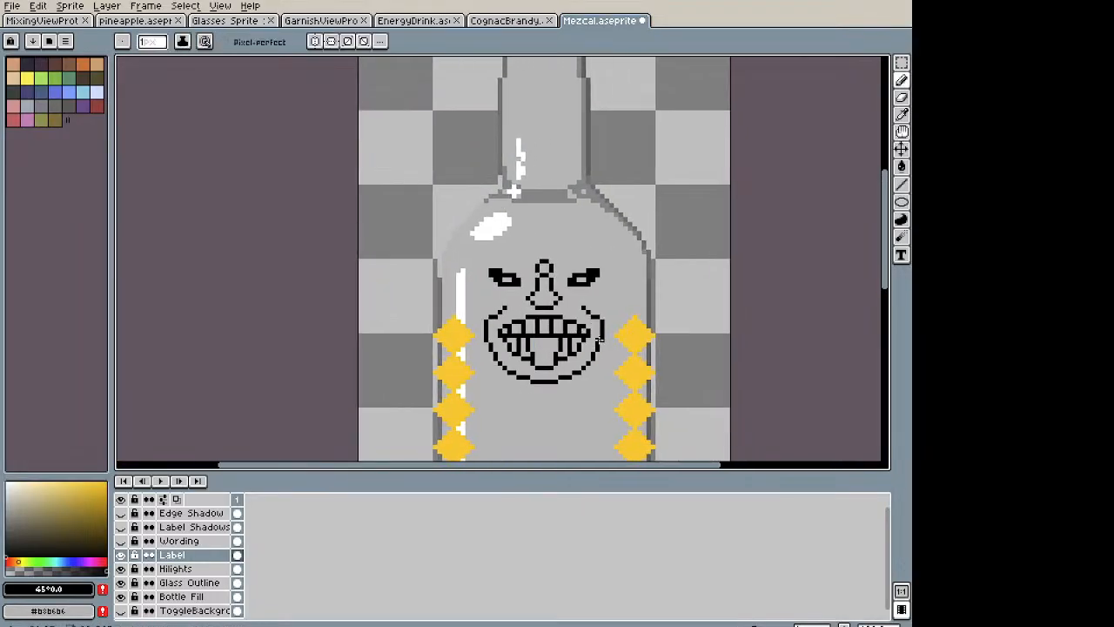
pyautogui.scroll(3, 561, 344)
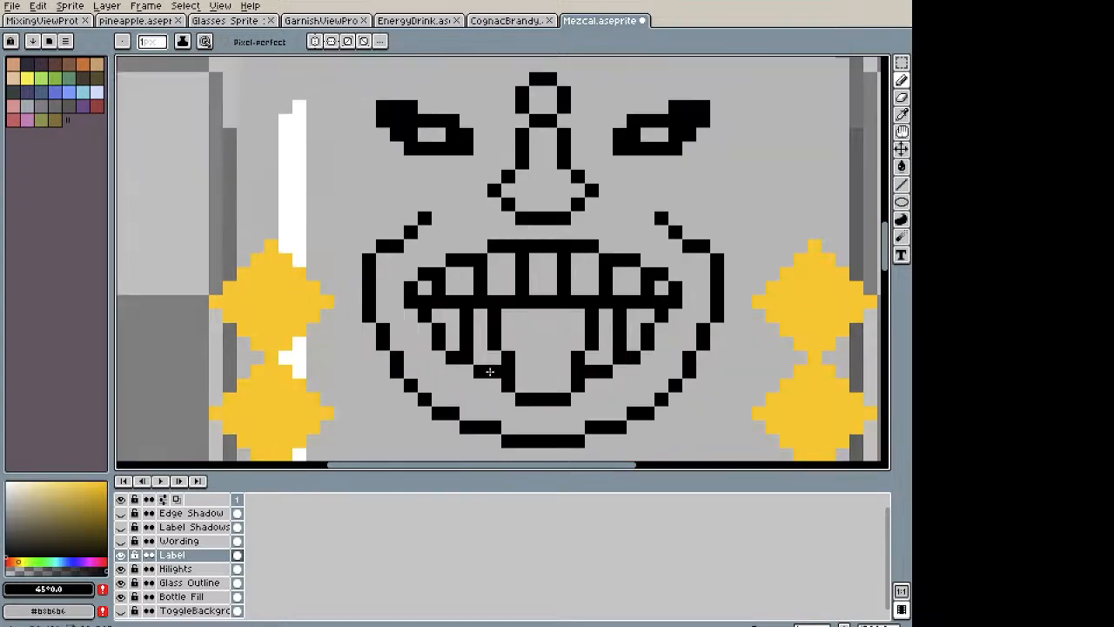
pyautogui.press('m')
pyautogui.moveTo(495, 371); pyautogui.dragTo(441, 353)
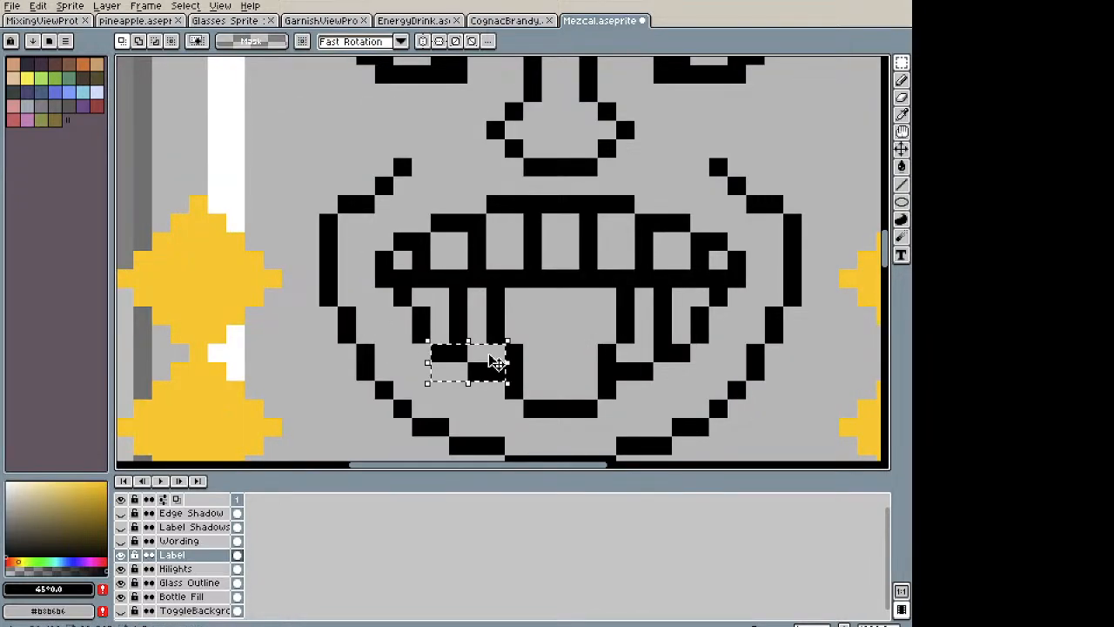
pyautogui.press('Up')
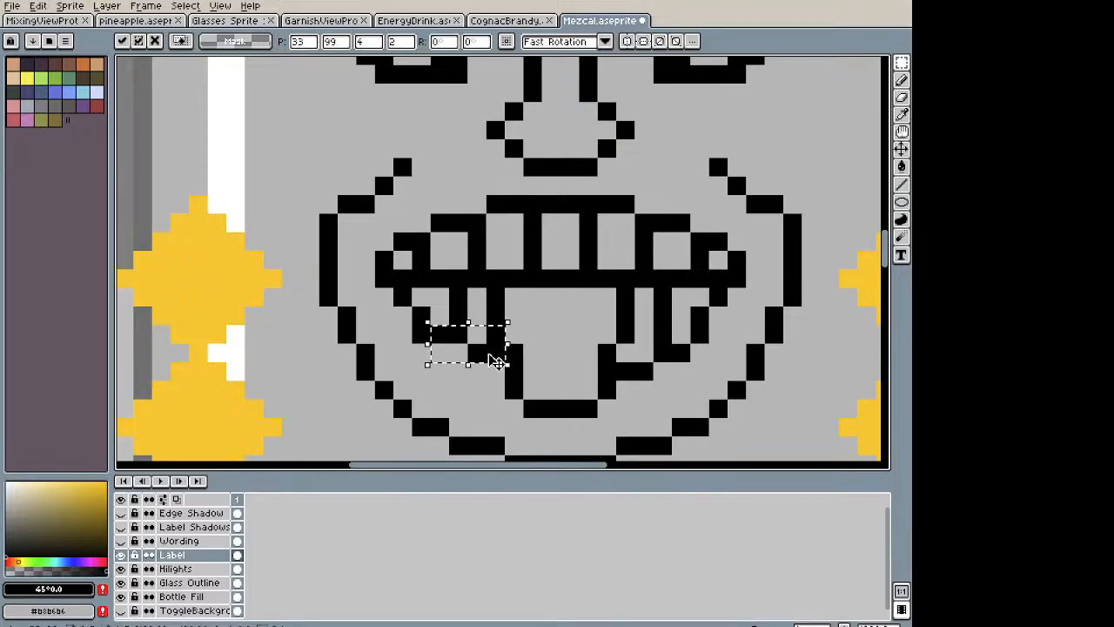
pyautogui.press('Up')
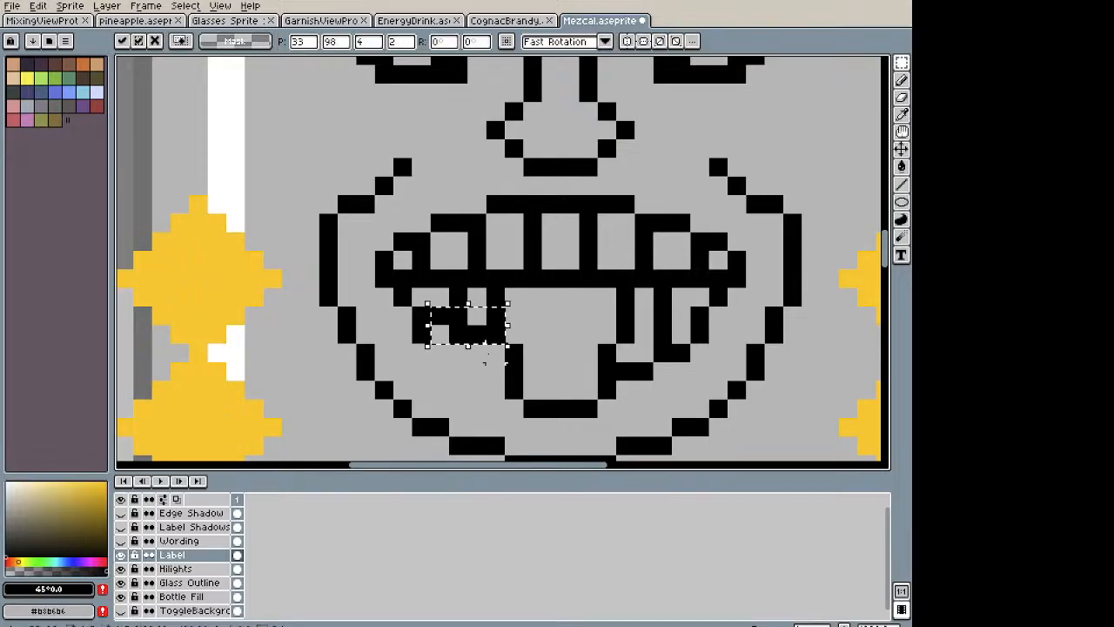
pyautogui.press('Escape')
pyautogui.hotkey('ctrl', 'd')
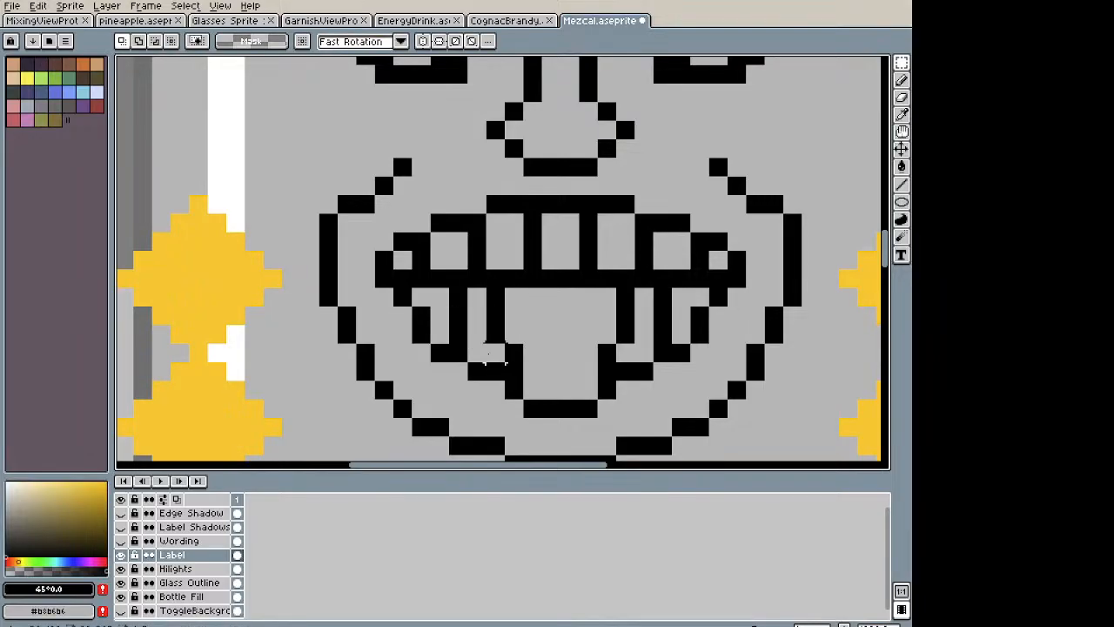
# Step: Draw a small pointed black fang rising from the upper lip line on each side of the mouth
pyautogui.scroll(-3, 539, 202)
pyautogui.press('i')
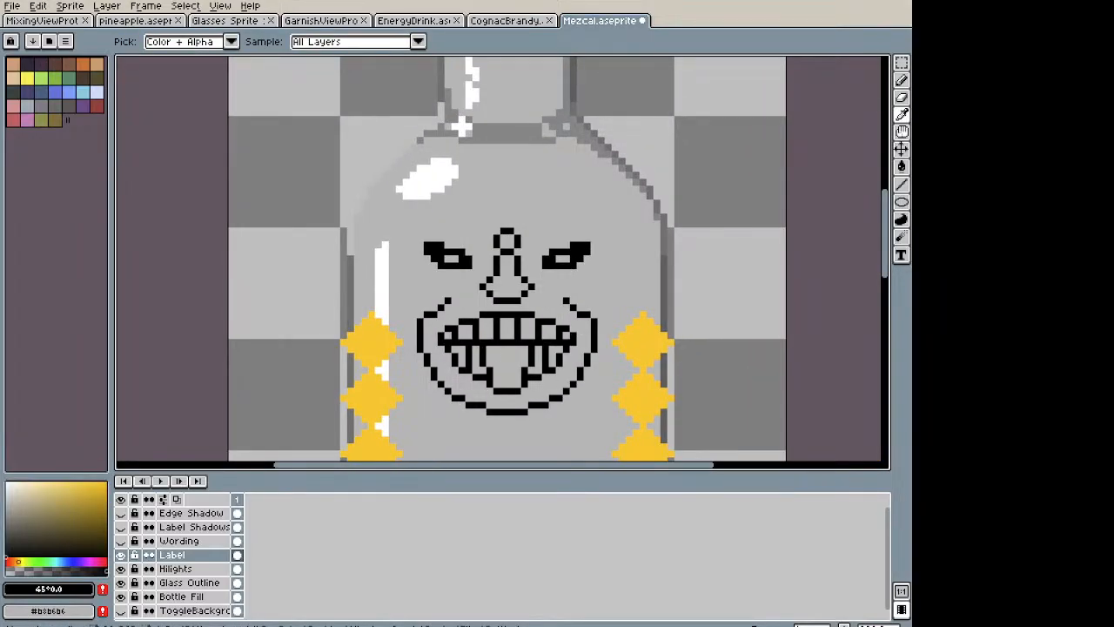
pyautogui.press('b')
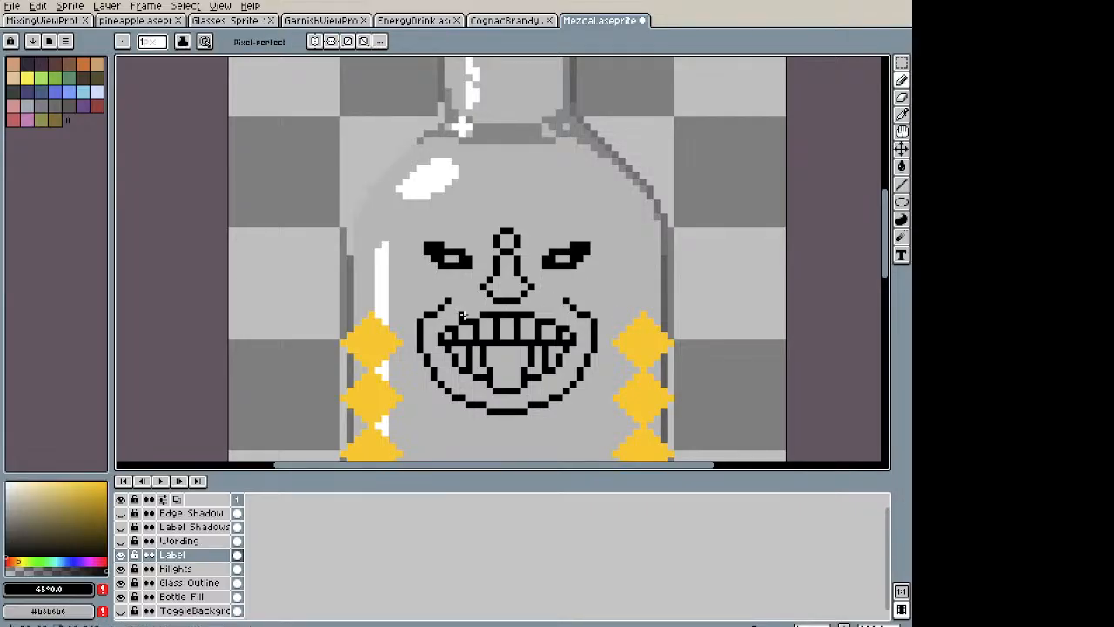
pyautogui.scroll(1, 557, 322)
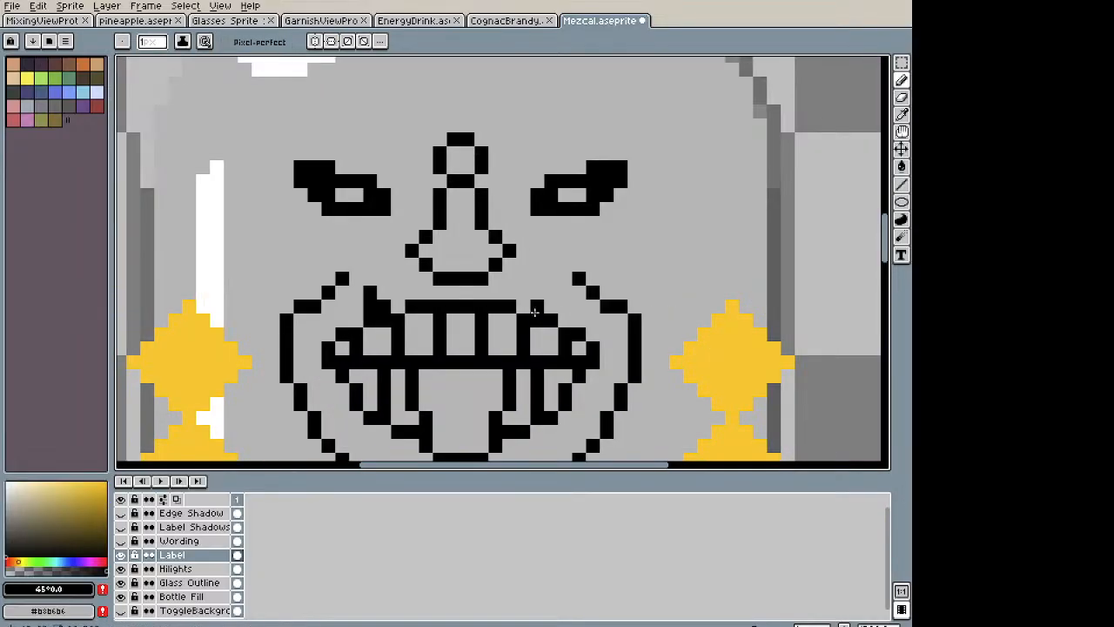
pyautogui.scroll(-3, 573, 277)
pyautogui.scroll(3, 562, 273)
pyautogui.press('i')
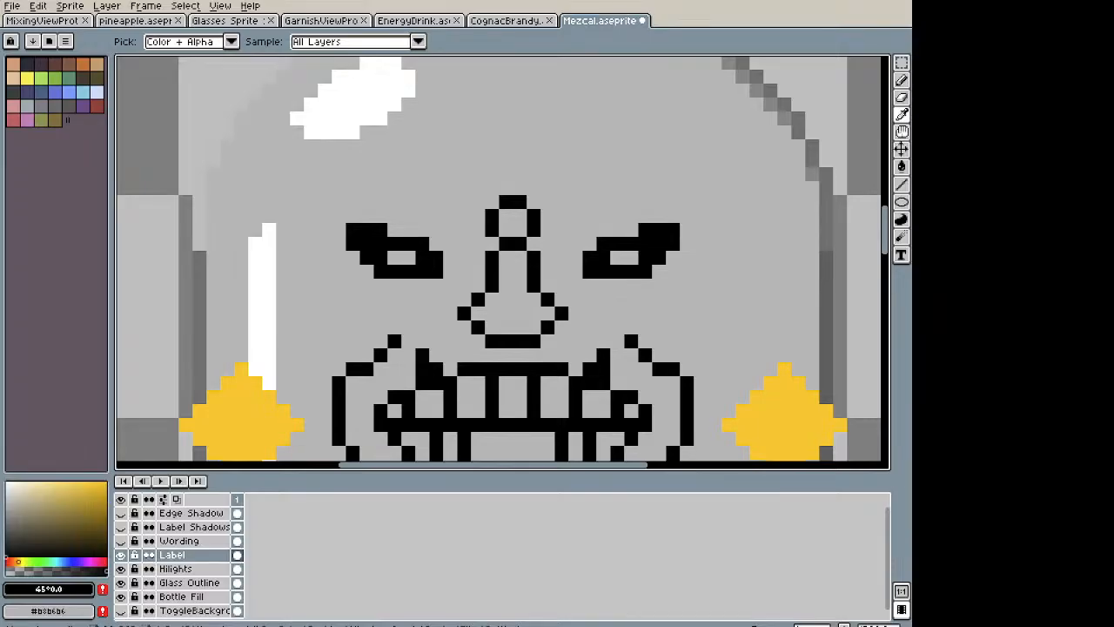
pyautogui.scroll(2, 567, 319)
pyautogui.press('space')
pyautogui.moveTo(568, 315); pyautogui.dragTo(522, 223)
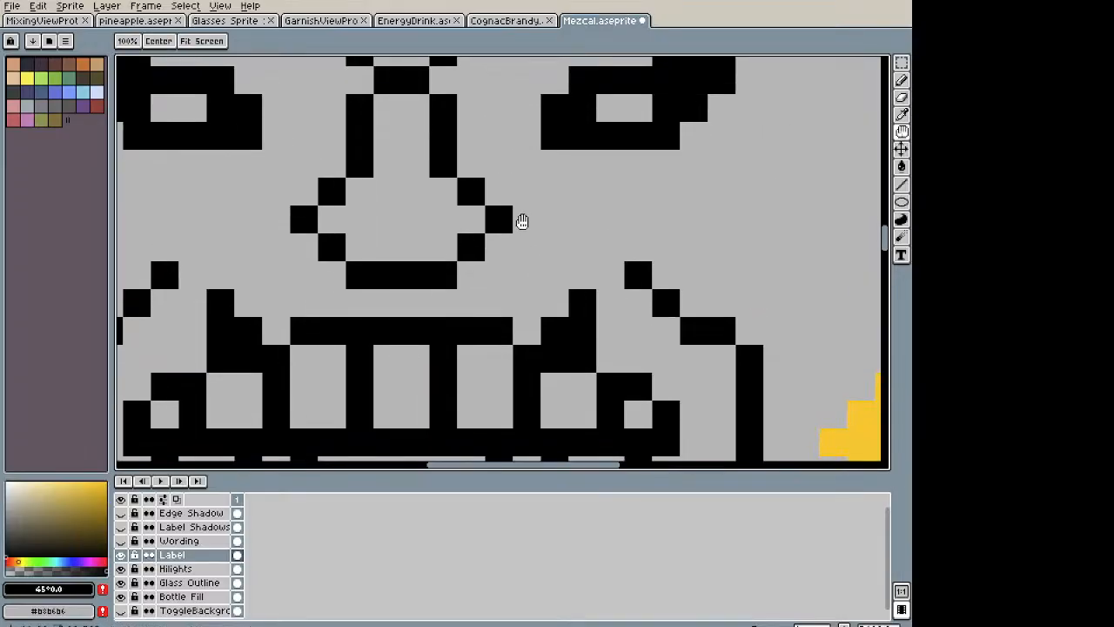
pyautogui.scroll(-7, 525, 223)
pyautogui.scroll(2, 576, 231)
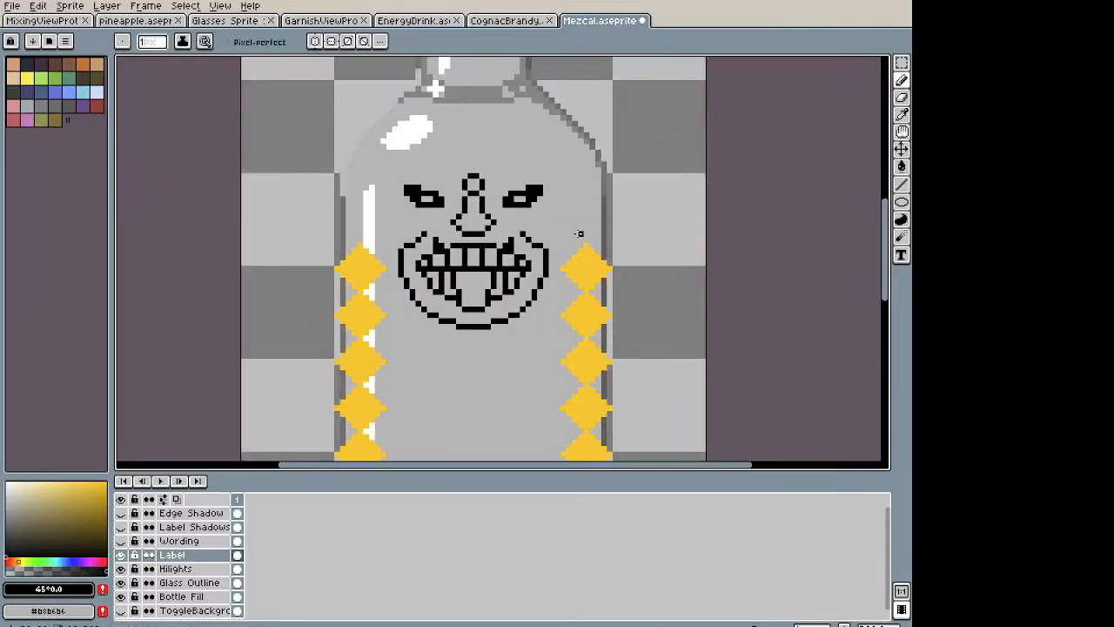
# Step: Draw a black circle outline about 10 pixels across with the Ellipse tool, just above the right diamond column
pyautogui.scroll(-2, 580, 234)
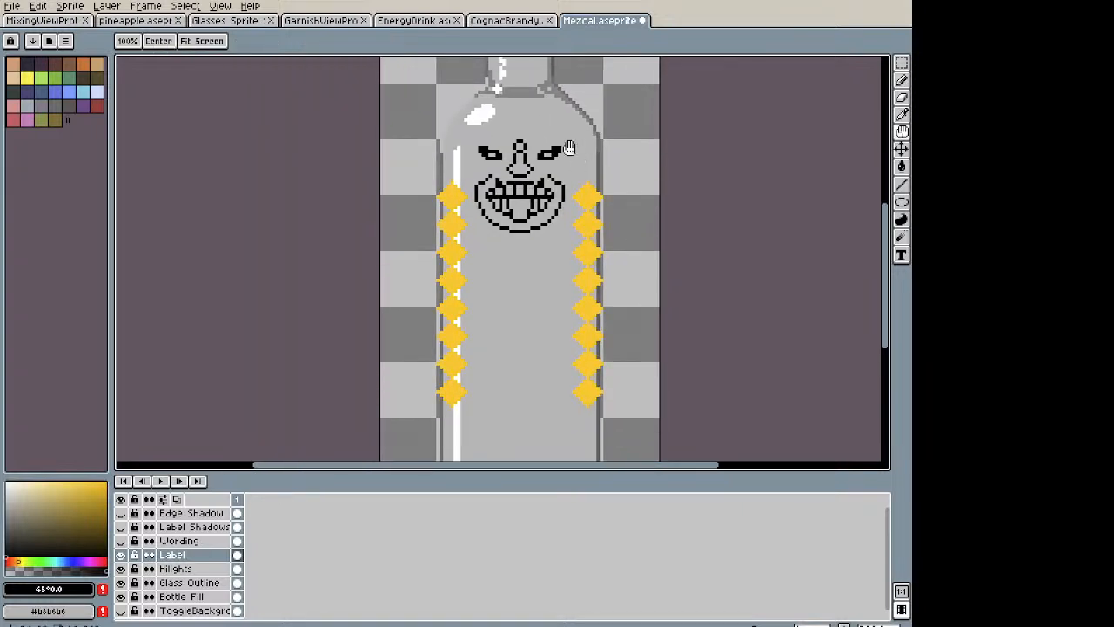
pyautogui.press('i')
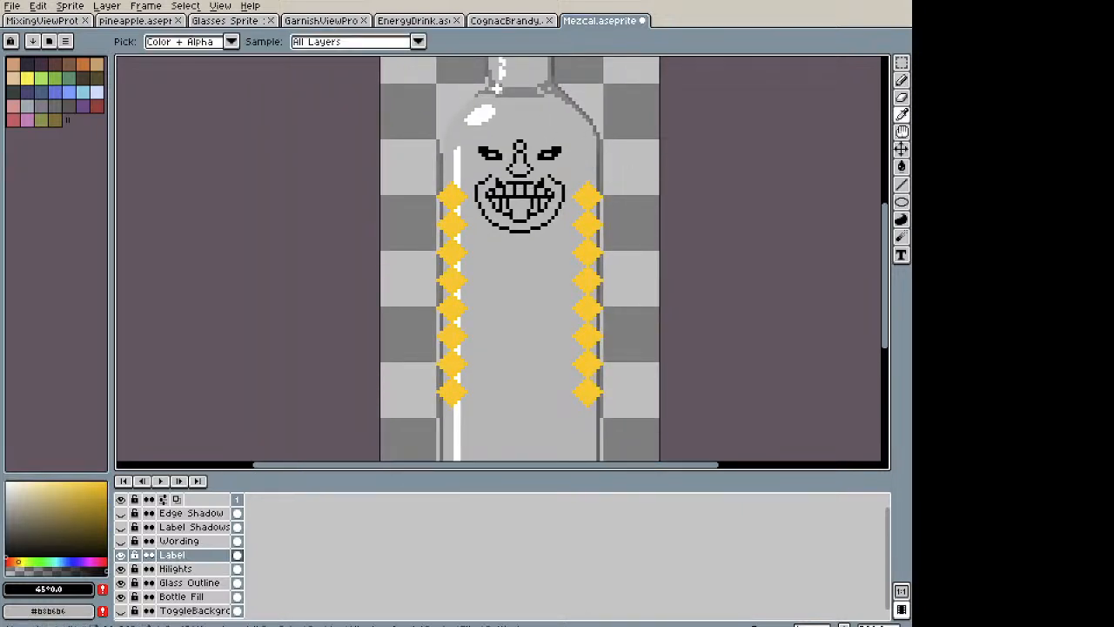
pyautogui.press('b')
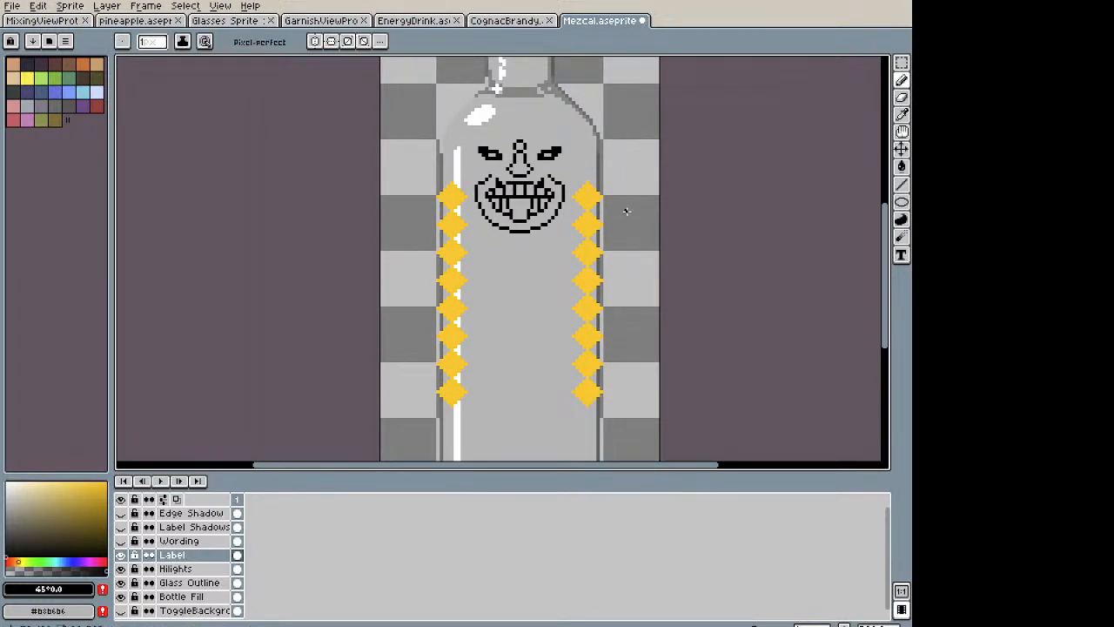
pyautogui.scroll(3, 618, 209)
pyautogui.press('space')
pyautogui.moveTo(552, 154); pyautogui.dragTo(549, 270)
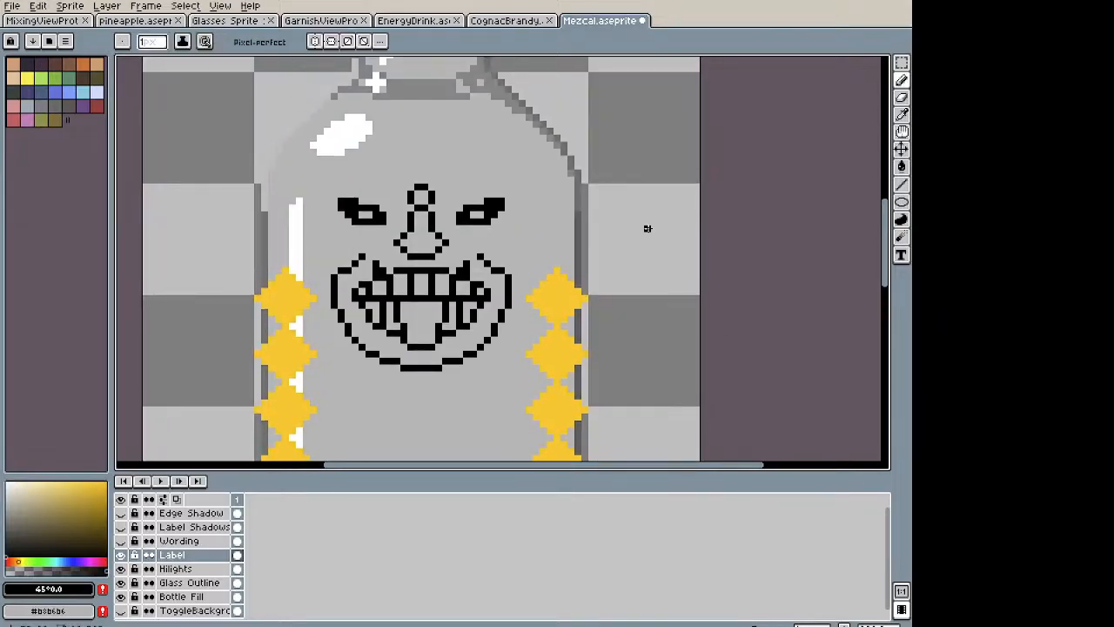
pyautogui.click(902, 201)
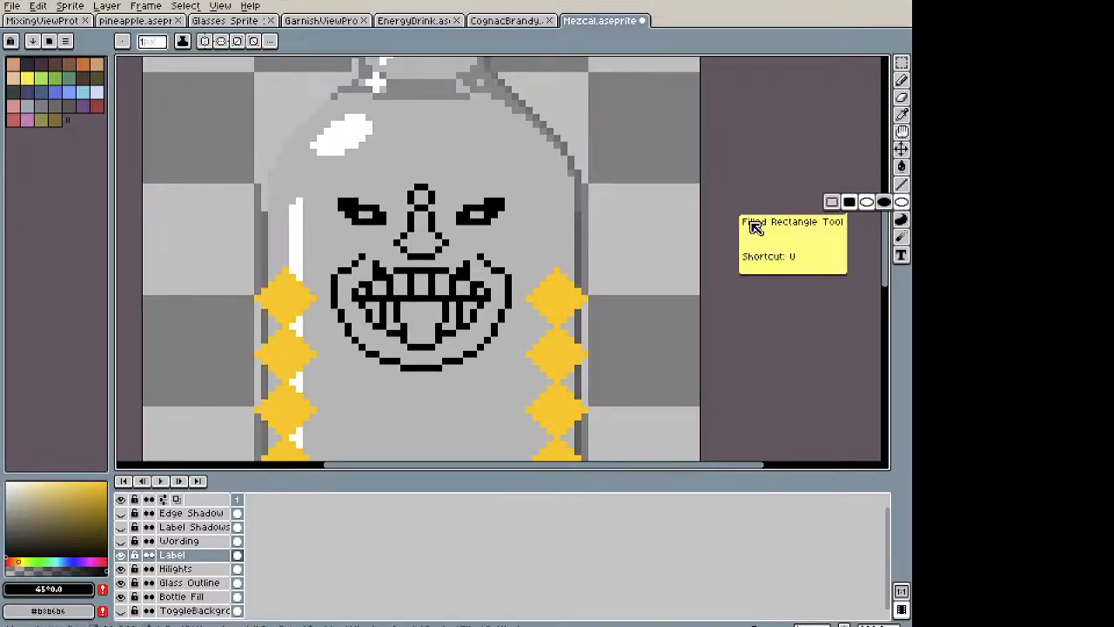
pyautogui.click(866, 201)
pyautogui.moveTo(537, 222); pyautogui.dragTo(586, 263)
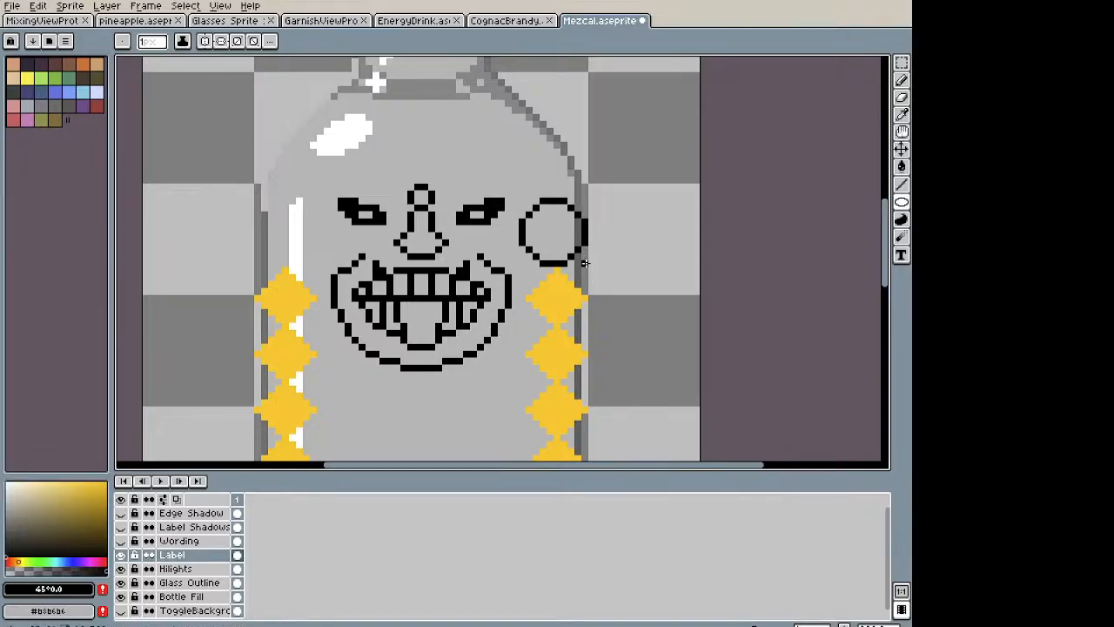
pyautogui.press('m')
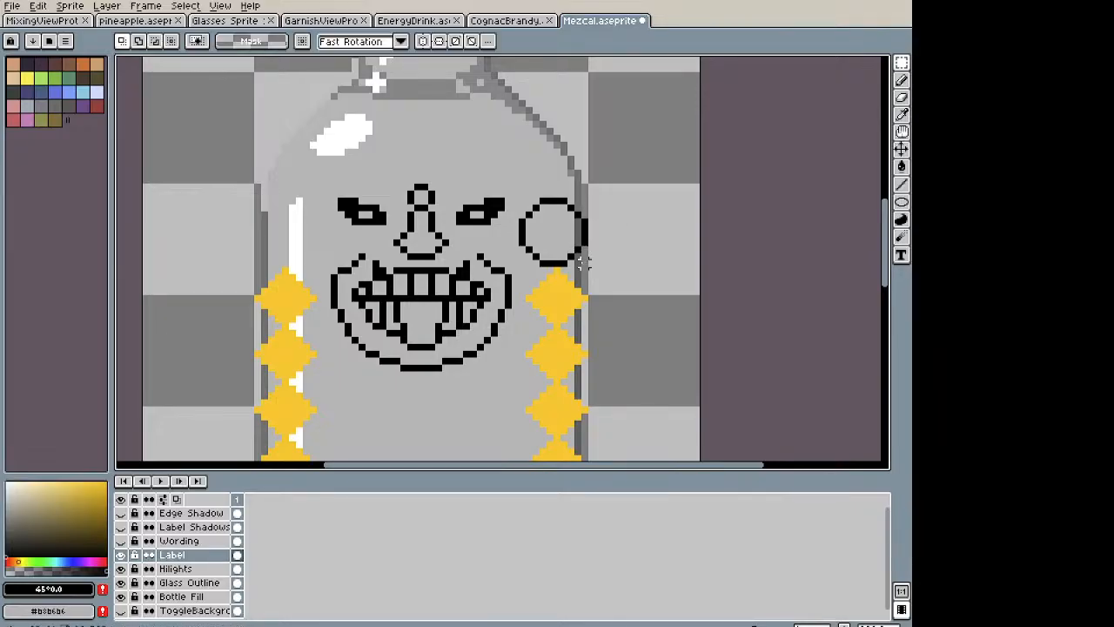
pyautogui.moveTo(589, 267); pyautogui.dragTo(516, 160)
pyautogui.moveTo(571, 221); pyautogui.dragTo(574, 225)
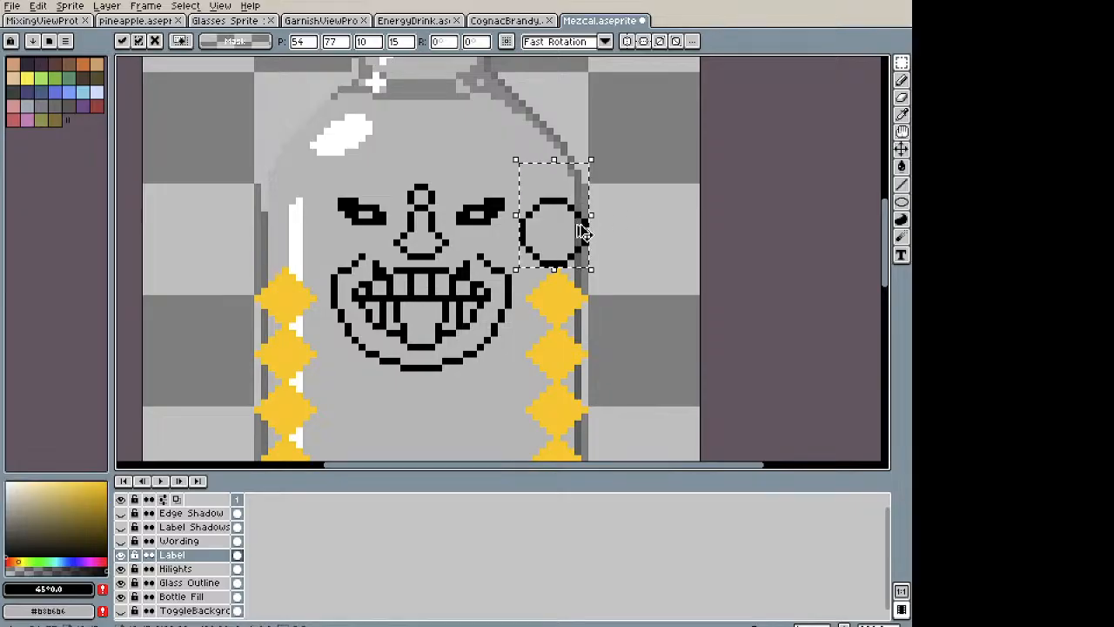
pyautogui.hotkey('ctrl', 'd')
# Step: Erase the bottom two pixel rows of the circle above the right diamond column
pyautogui.scroll(3, 582, 231)
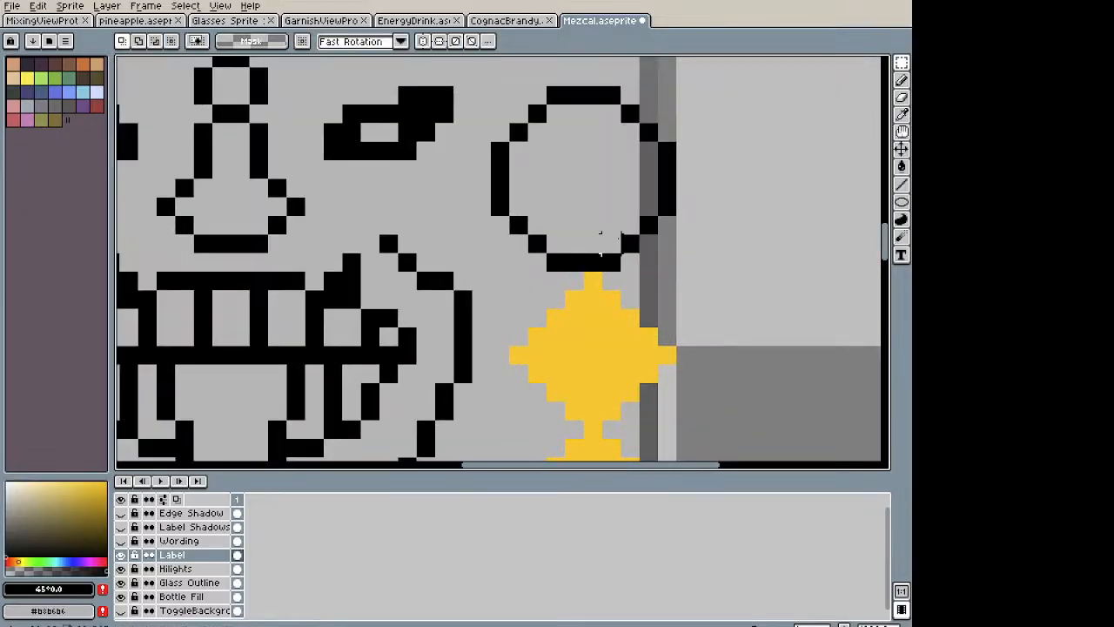
pyautogui.press('e')
pyautogui.moveTo(609, 241)
pyautogui.mouseDown()
pyautogui.moveTo(595, 258)
pyautogui.moveTo(555, 258)
pyautogui.moveTo(630, 243)
pyautogui.mouseUp()
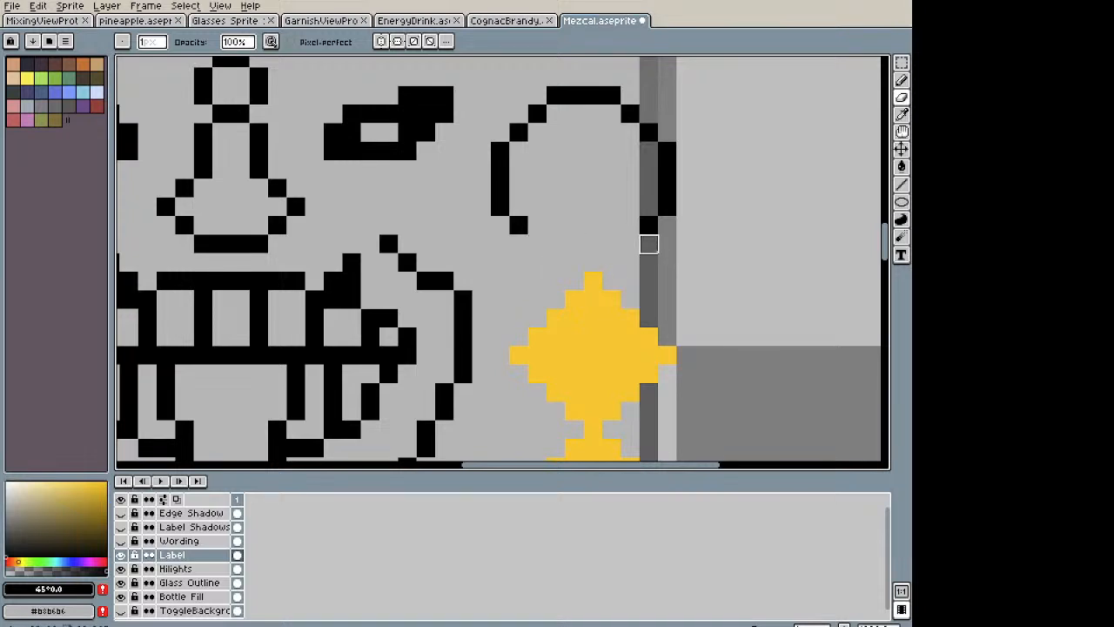
# Step: Select the open black arc and move it down five pixels, around the tip of the uppermost right diamond
pyautogui.press('m')
pyautogui.moveTo(496, 228); pyautogui.dragTo(750, 79)
pyautogui.press('Down')
pyautogui.press('Down')
pyautogui.press('Down')
pyautogui.press('Down')
pyautogui.press('Down')
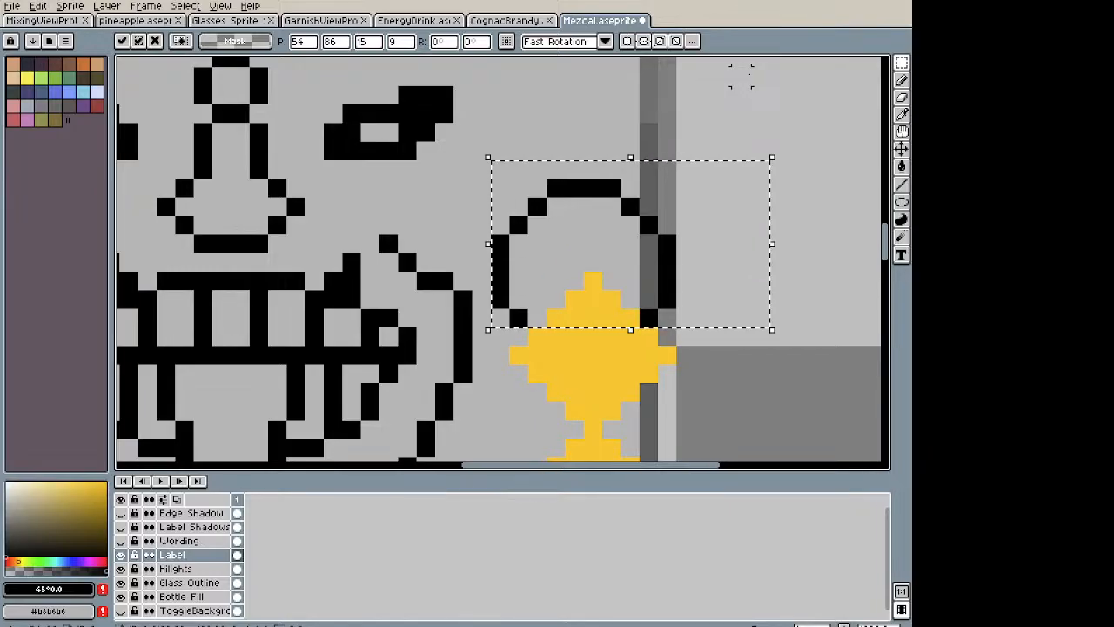
pyautogui.click(741, 75)
pyautogui.scroll(-4, 722, 72)
pyautogui.moveTo(668, 135); pyautogui.dragTo(619, 224)
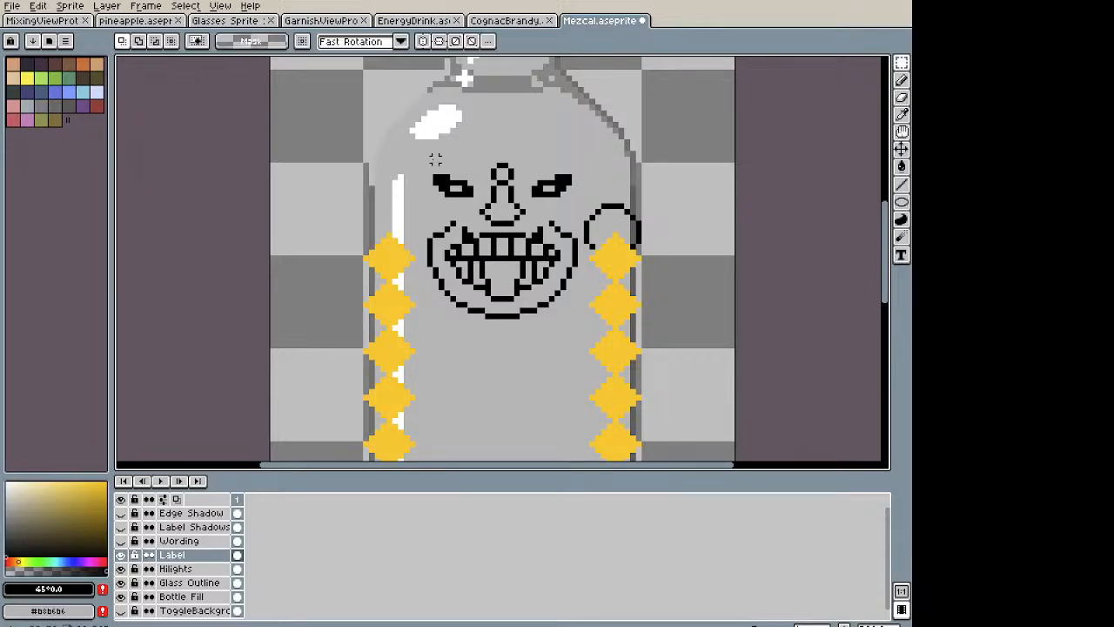
# Step: Select the eyes, nose and mouth together and move them down four pixels between the diamond columns
pyautogui.moveTo(417, 153); pyautogui.dragTo(575, 332)
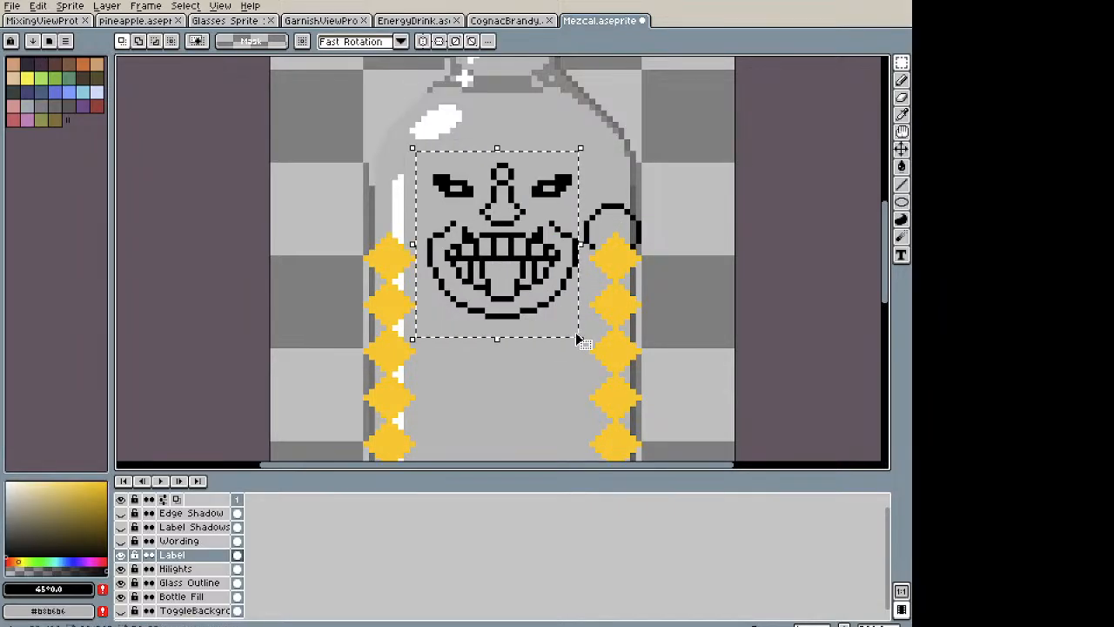
pyautogui.press('Down')
pyautogui.press('Down')
pyautogui.press('Down')
pyautogui.press('Down')
pyautogui.press('Down')
pyautogui.press('Down')
pyautogui.press('Up')
pyautogui.press('Up')
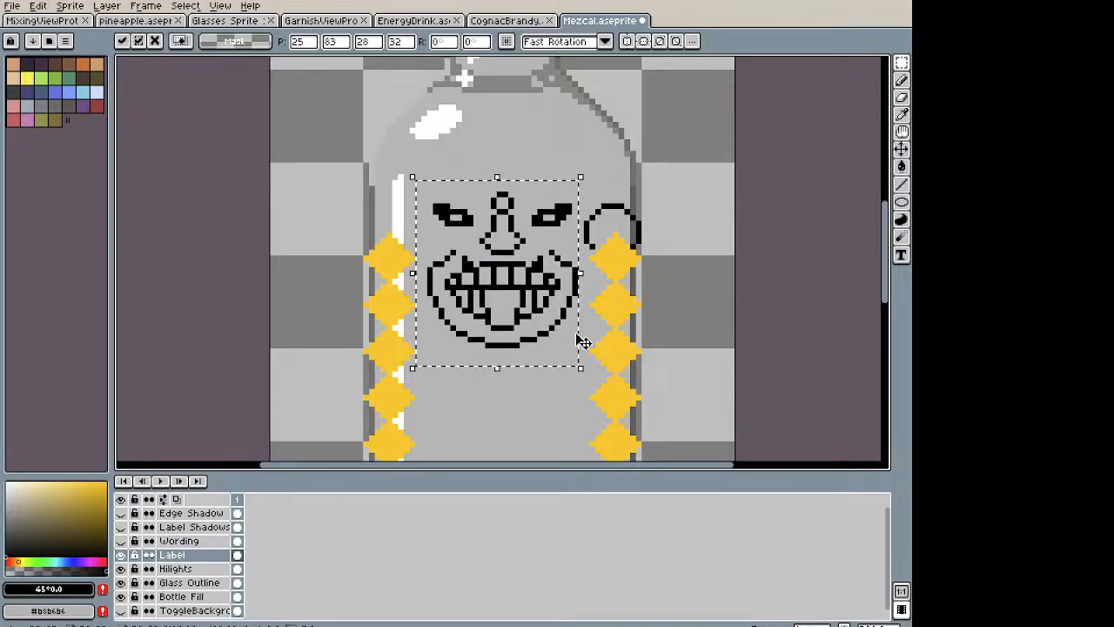
pyautogui.hotkey('ctrl', 'd')
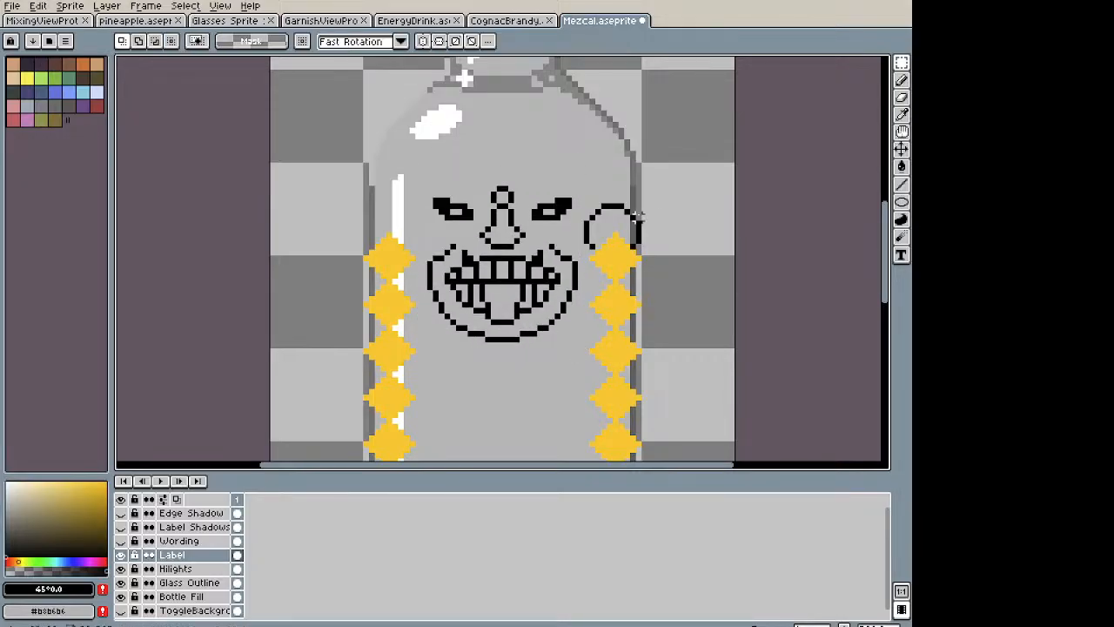
# Step: Copy the black arc around the top right diamond, flip it horizontally and place it around the top left diamond as a matching ear
pyautogui.scroll(3, 597, 227)
pyautogui.moveTo(576, 298); pyautogui.dragTo(727, 177)
pyautogui.hotkey('ctrl', 'c')
pyautogui.hotkey('ctrl', 'v')
pyautogui.hotkey('shift', 'h')
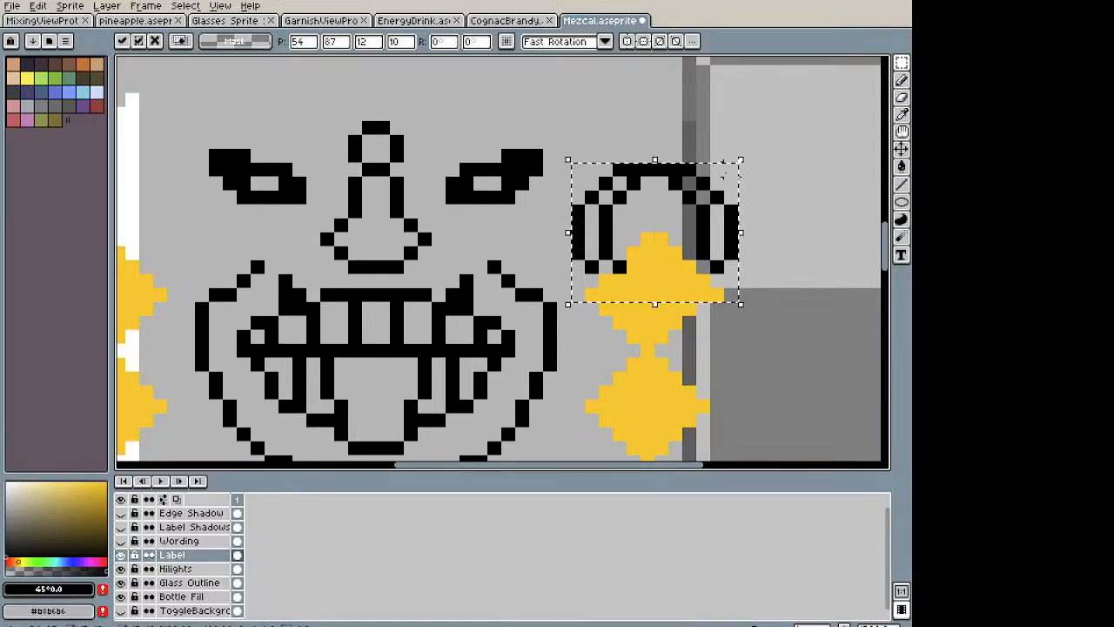
pyautogui.scroll(-3, 724, 174)
pyautogui.moveTo(705, 217); pyautogui.dragTo(450, 282)
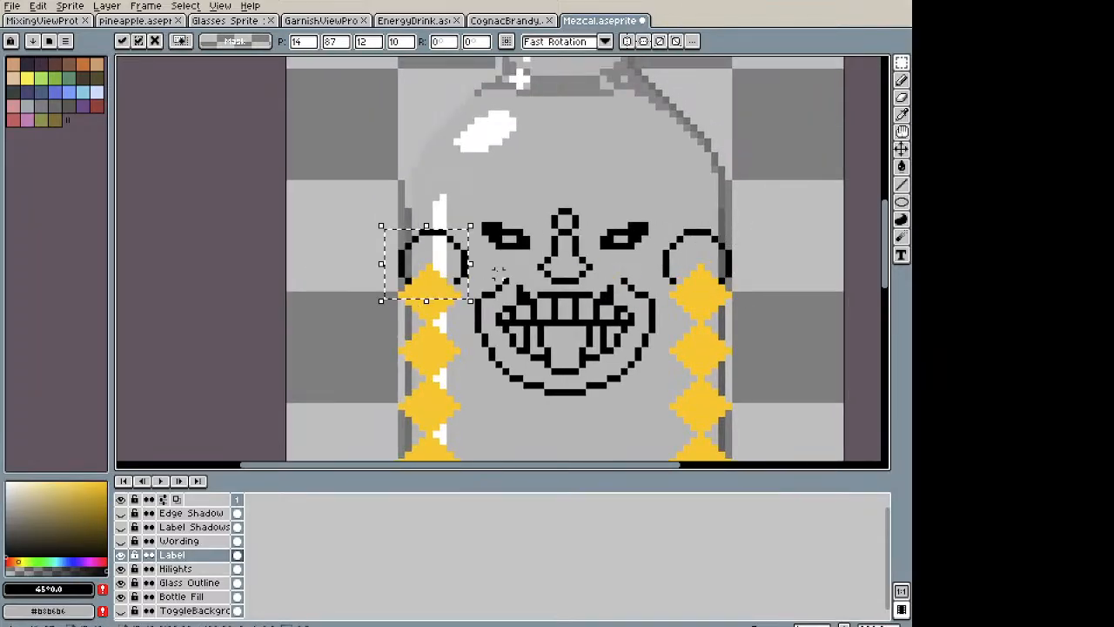
pyautogui.click(520, 268)
pyautogui.scroll(-3, 545, 274)
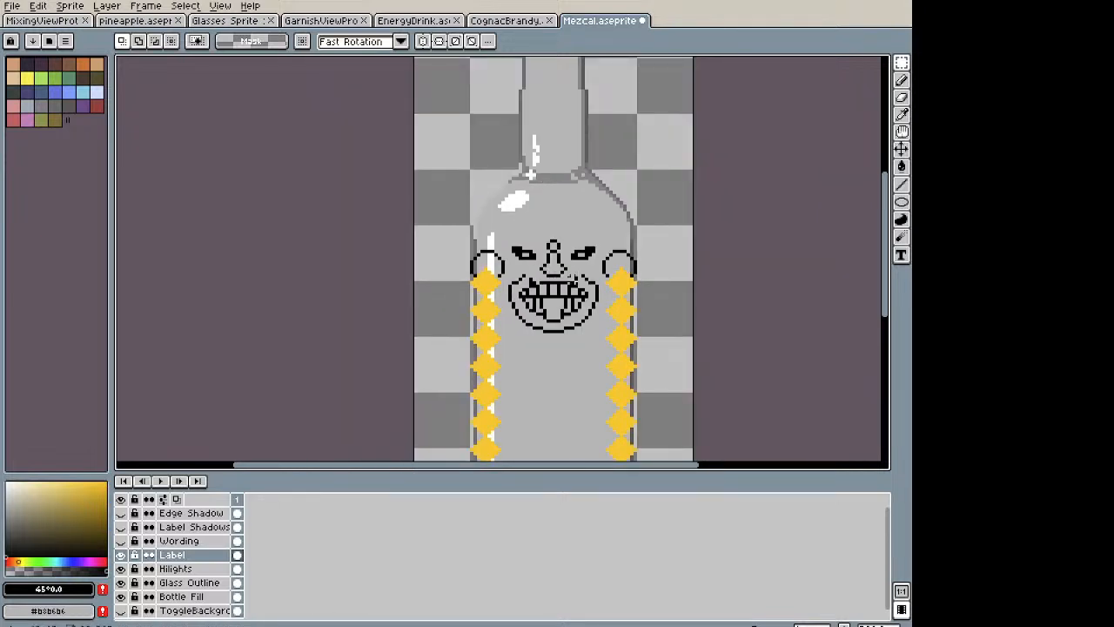
# Step: Draw a smaller black inner arc inside each ear, just above the tip of the uppermost diamond
pyautogui.scroll(3, 667, 249)
pyautogui.press('b')
pyautogui.scroll(2, 501, 305)
pyautogui.press('space')
pyautogui.moveTo(459, 350); pyautogui.dragTo(494, 253)
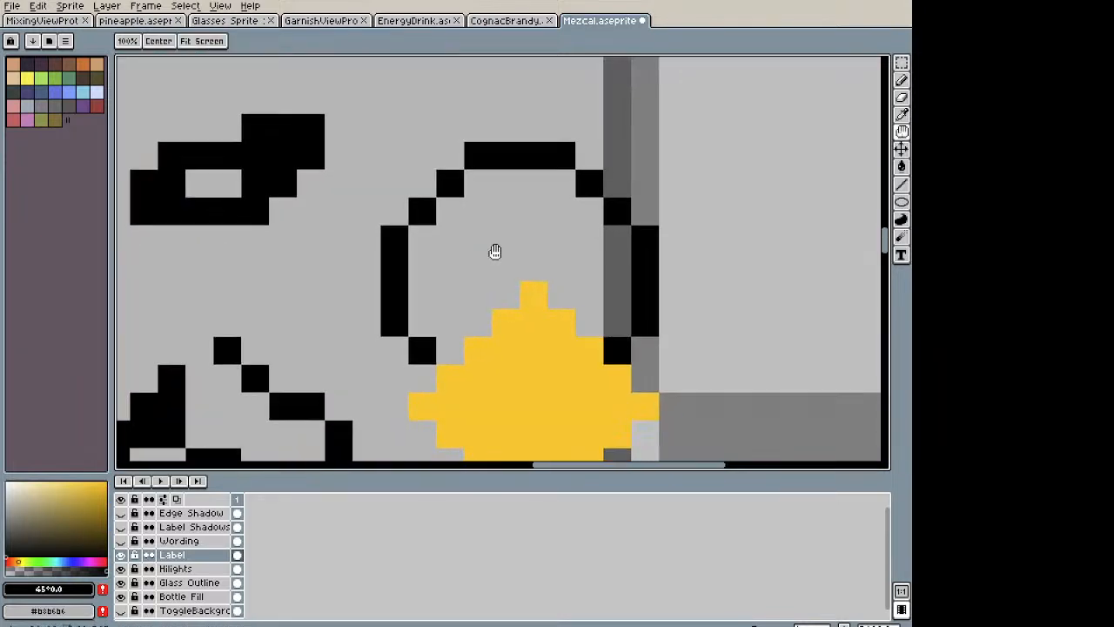
pyautogui.moveTo(467, 317)
pyautogui.mouseDown()
pyautogui.moveTo(454, 254)
pyautogui.moveTo(472, 223)
pyautogui.moveTo(477, 235)
pyautogui.moveTo(496, 217)
pyautogui.moveTo(541, 218)
pyautogui.moveTo(566, 233)
pyautogui.moveTo(587, 290)
pyautogui.mouseUp()
pyautogui.click(709, 272)
pyautogui.scroll(-3, 531, 279)
pyautogui.moveTo(397, 296); pyautogui.dragTo(713, 293)
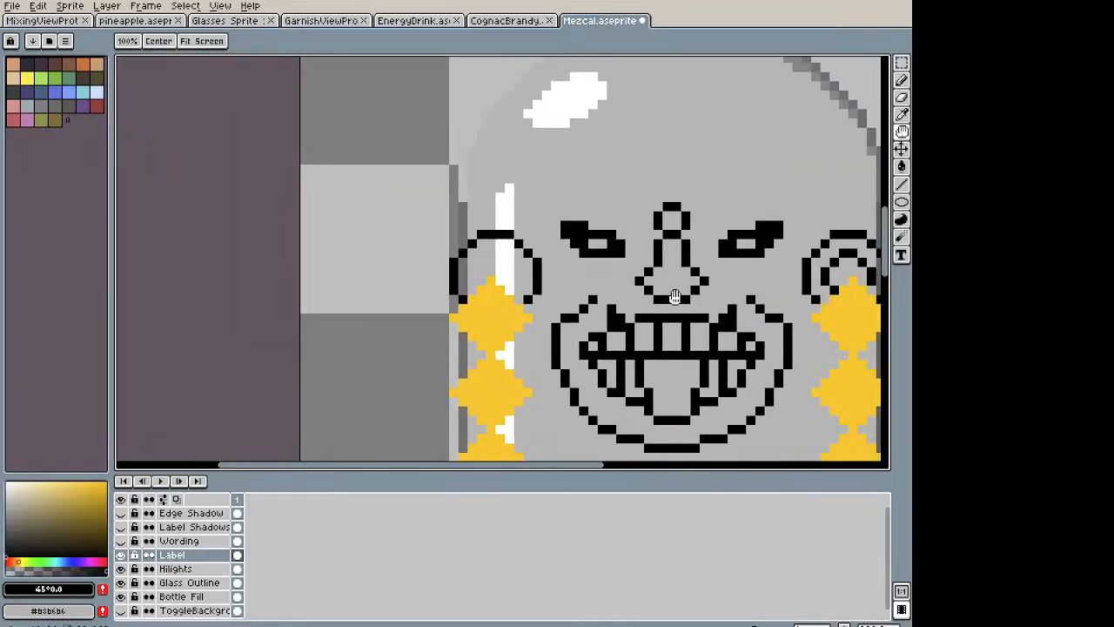
pyautogui.moveTo(509, 289)
pyautogui.mouseDown()
pyautogui.moveTo(520, 266)
pyautogui.moveTo(490, 250)
pyautogui.moveTo(470, 279)
pyautogui.mouseUp()
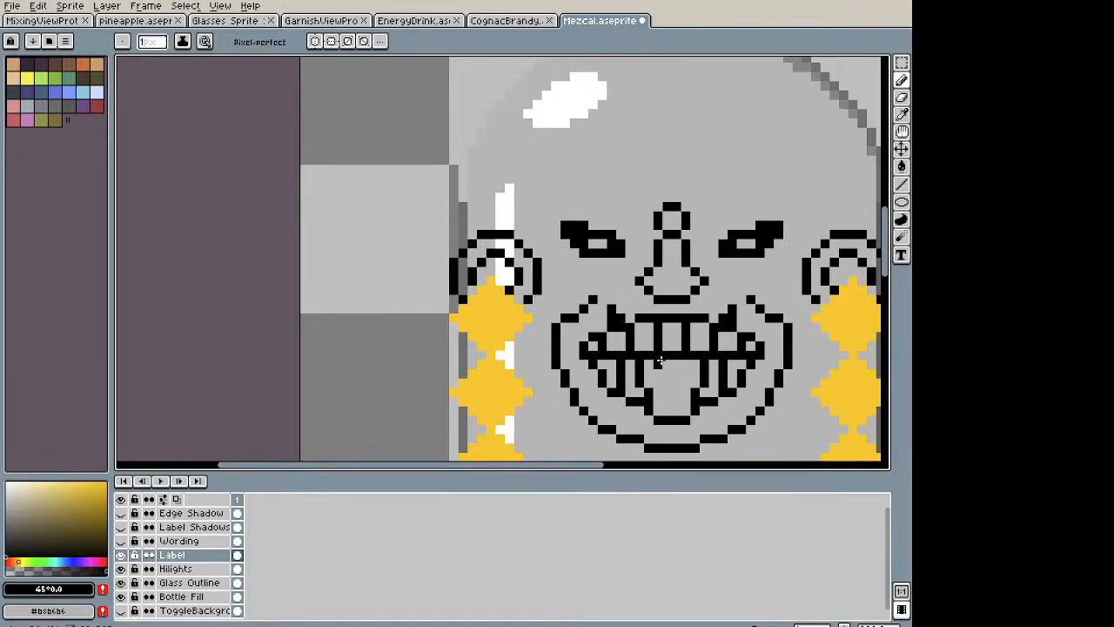
# Step: Lasso-select the lower curve of the outer mouth outline and move it up one pixel
pyautogui.moveTo(581, 325); pyautogui.dragTo(271, 288)
pyautogui.scroll(-2, 421, 271)
pyautogui.moveTo(422, 282); pyautogui.dragTo(490, 299)
pyautogui.scroll(2, 492, 300)
pyautogui.moveTo(420, 340); pyautogui.dragTo(468, 286)
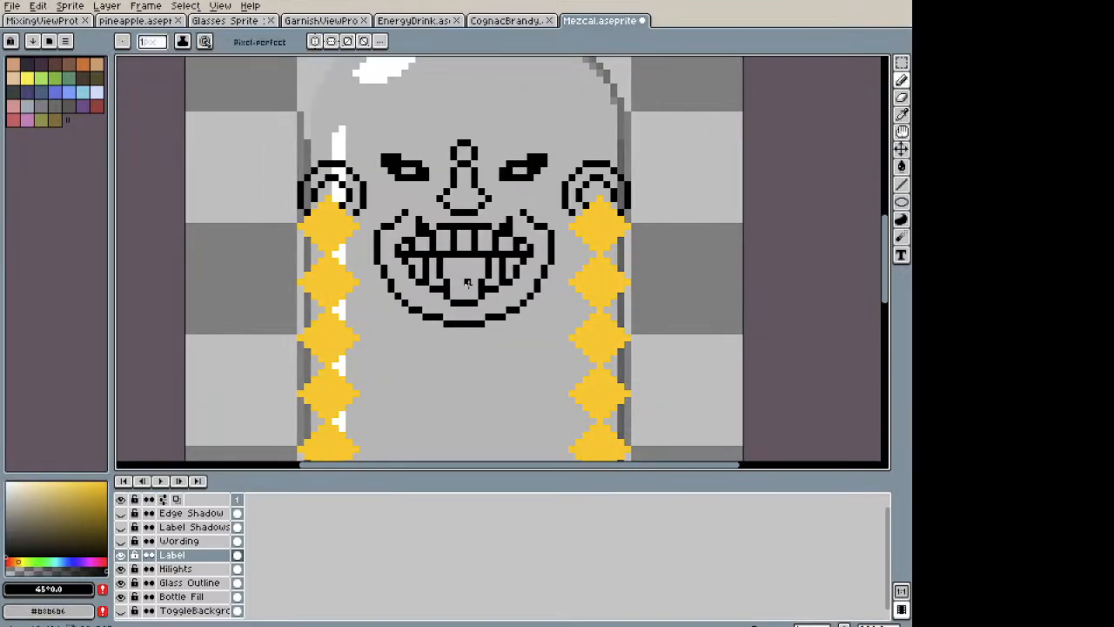
pyautogui.scroll(2, 422, 279)
pyautogui.moveTo(327, 235)
pyautogui.mouseDown()
pyautogui.moveTo(387, 335)
pyautogui.moveTo(451, 357)
pyautogui.mouseUp()
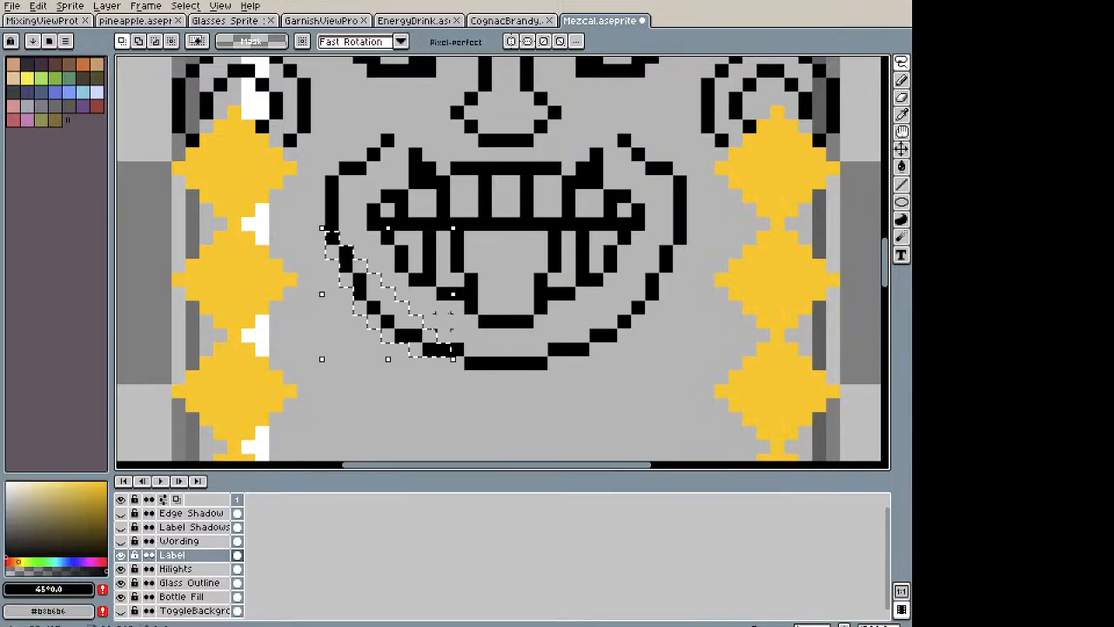
pyautogui.scroll(2, 378, 261)
pyautogui.moveTo(276, 214)
pyautogui.mouseDown()
pyautogui.moveTo(351, 293)
pyautogui.moveTo(602, 432)
pyautogui.moveTo(686, 404)
pyautogui.moveTo(838, 319)
pyautogui.moveTo(874, 240)
pyautogui.moveTo(861, 210)
pyautogui.moveTo(878, 183)
pyautogui.moveTo(857, 153)
pyautogui.moveTo(877, 154)
pyautogui.moveTo(853, 161)
pyautogui.moveTo(874, 154)
pyautogui.moveTo(827, 446)
pyautogui.moveTo(355, 420)
pyautogui.moveTo(186, 282)
pyautogui.moveTo(158, 227)
pyautogui.moveTo(160, 198)
pyautogui.mouseUp()
pyautogui.scroll(-3, 490, 280)
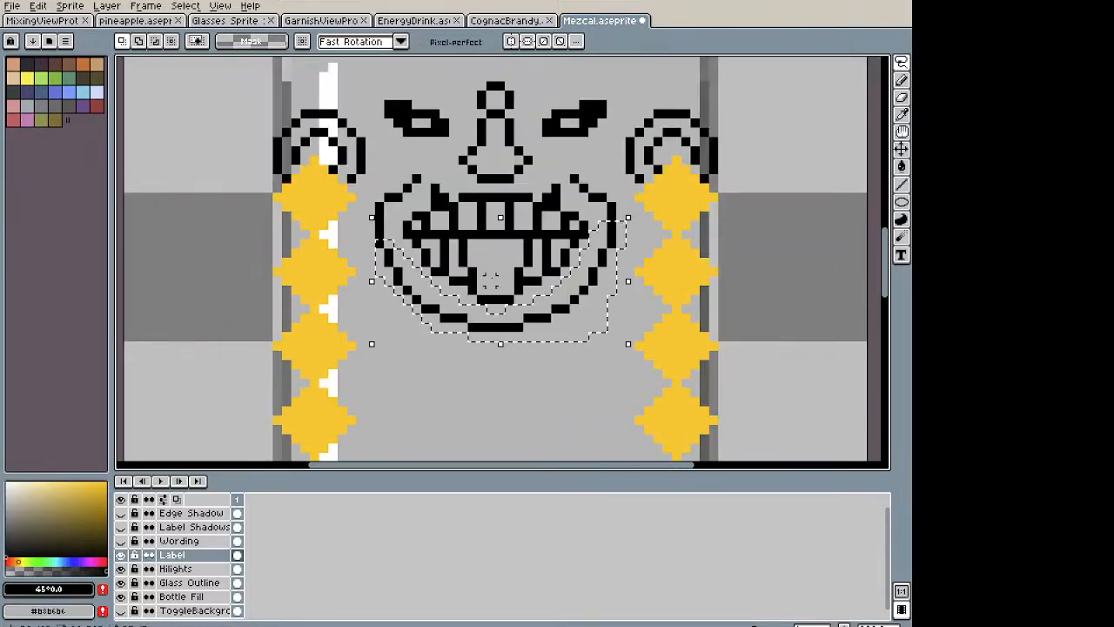
pyautogui.press('Up')
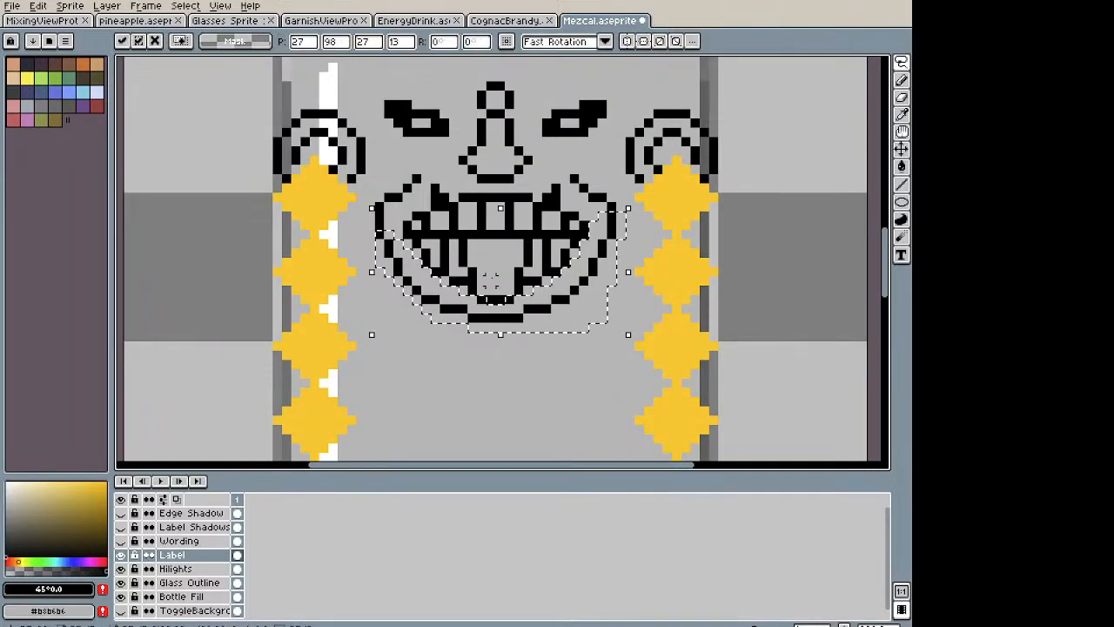
pyautogui.hotkey('ctrl', 'd')
pyautogui.scroll(-3, 503, 155)
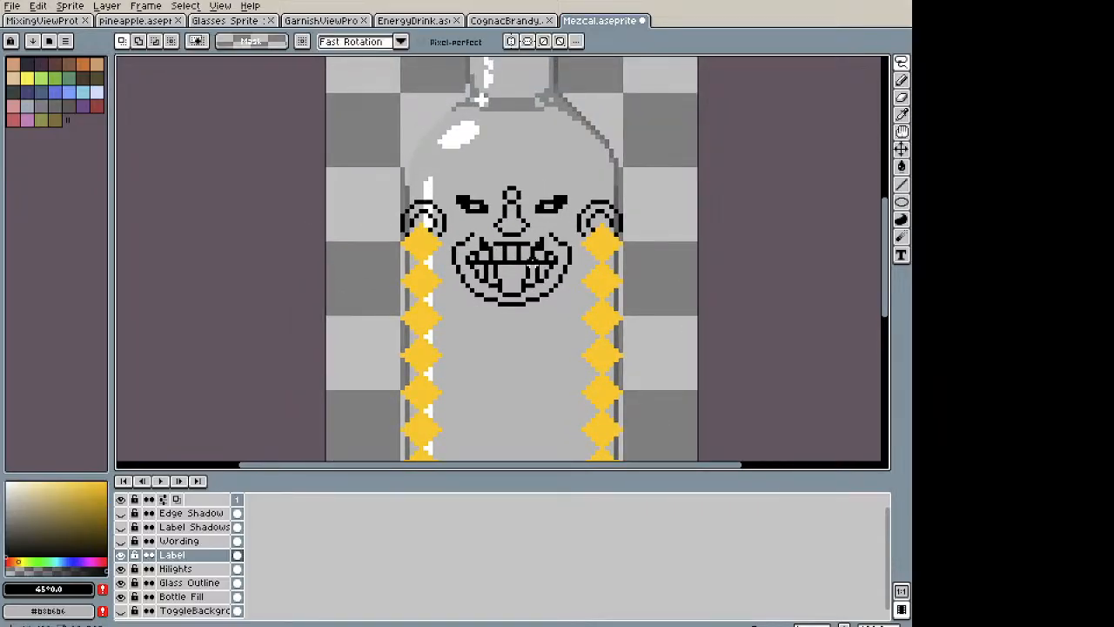
# Step: Erase one pixel of the mouth's horizontal centre line above the lower fang on each side
pyautogui.scroll(4, 474, 267)
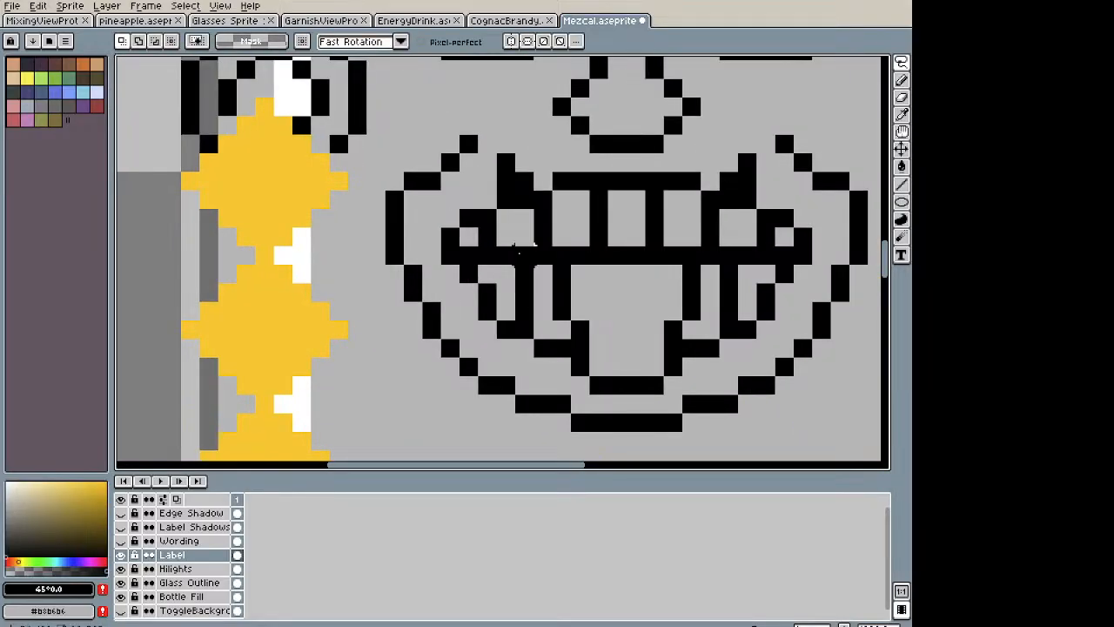
pyautogui.press('b')
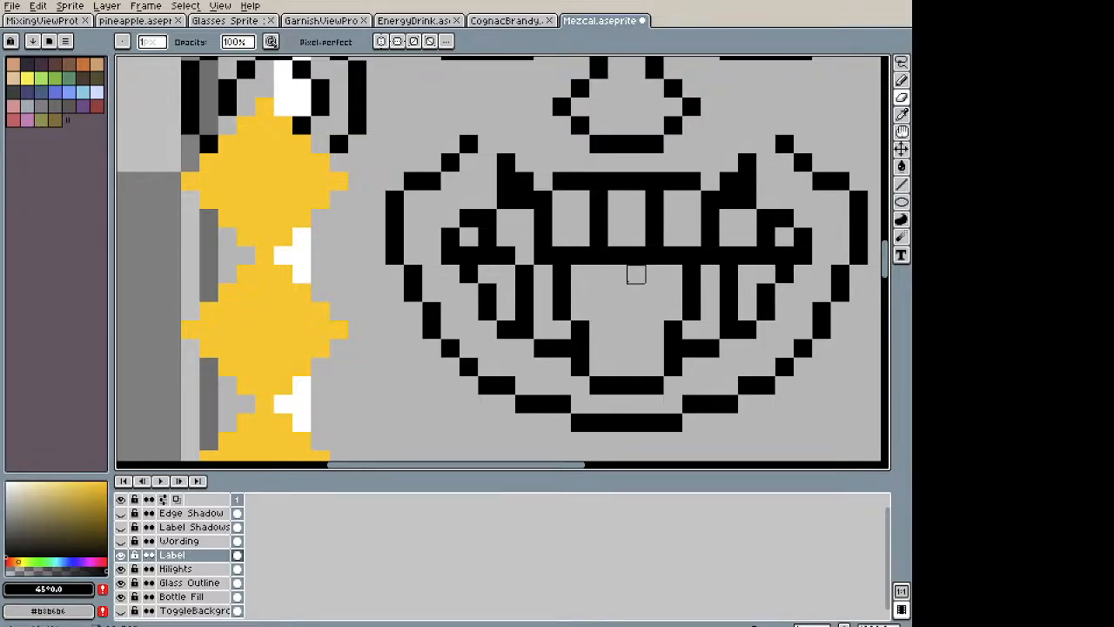
pyautogui.scroll(-2, 636, 292)
pyautogui.scroll(1, 701, 270)
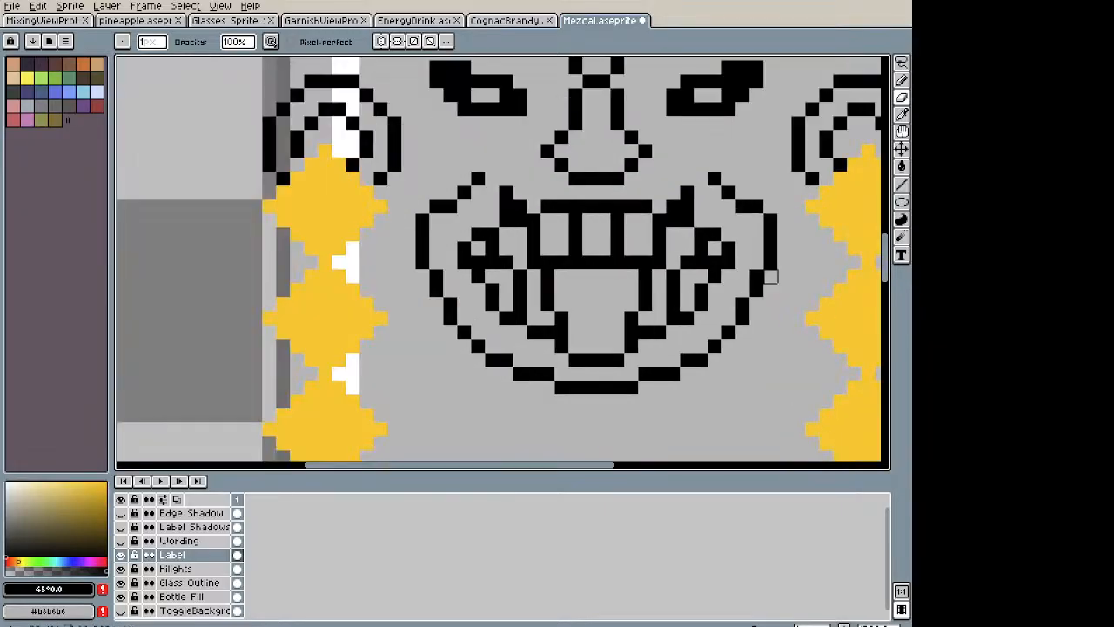
pyautogui.scroll(-2, 776, 273)
pyautogui.press('space')
pyautogui.moveTo(774, 271); pyautogui.dragTo(604, 281)
pyautogui.scroll(-2, 548, 192)
pyautogui.scroll(4, 590, 285)
pyautogui.press('space')
pyautogui.moveTo(565, 228); pyautogui.dragTo(568, 236)
pyautogui.press('alt')
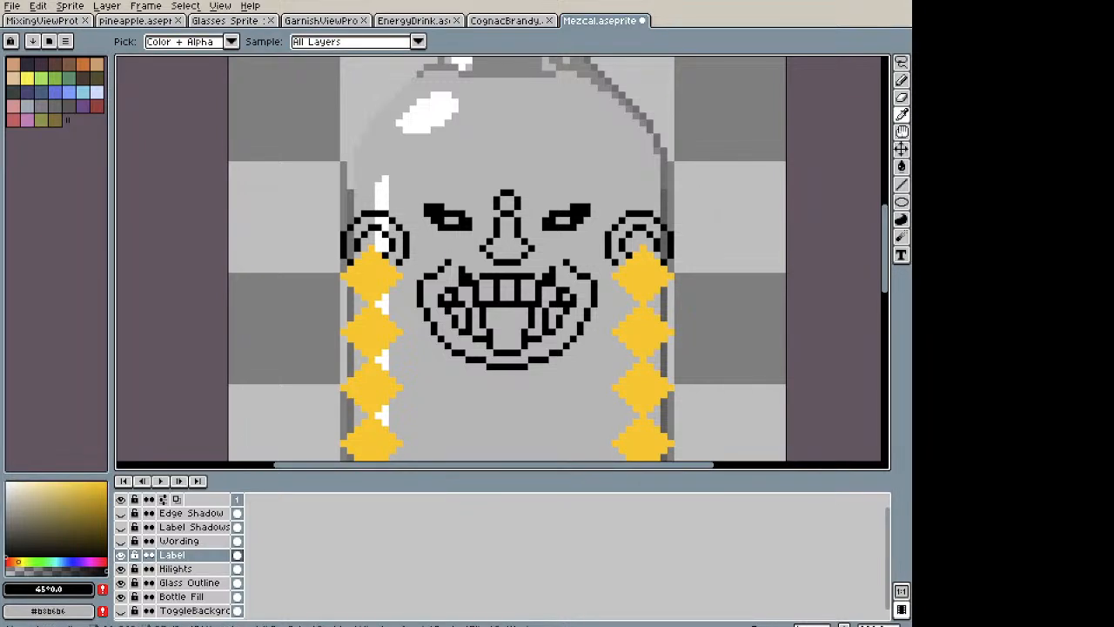
pyautogui.press('b')
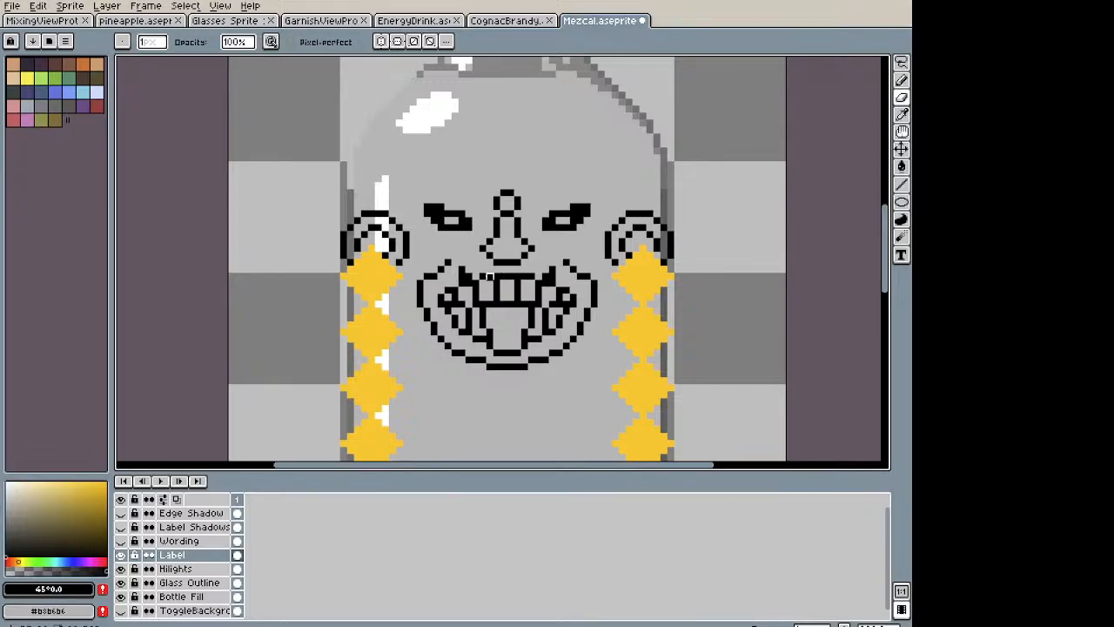
pyautogui.scroll(-5, 483, 277)
pyautogui.scroll(5, 509, 233)
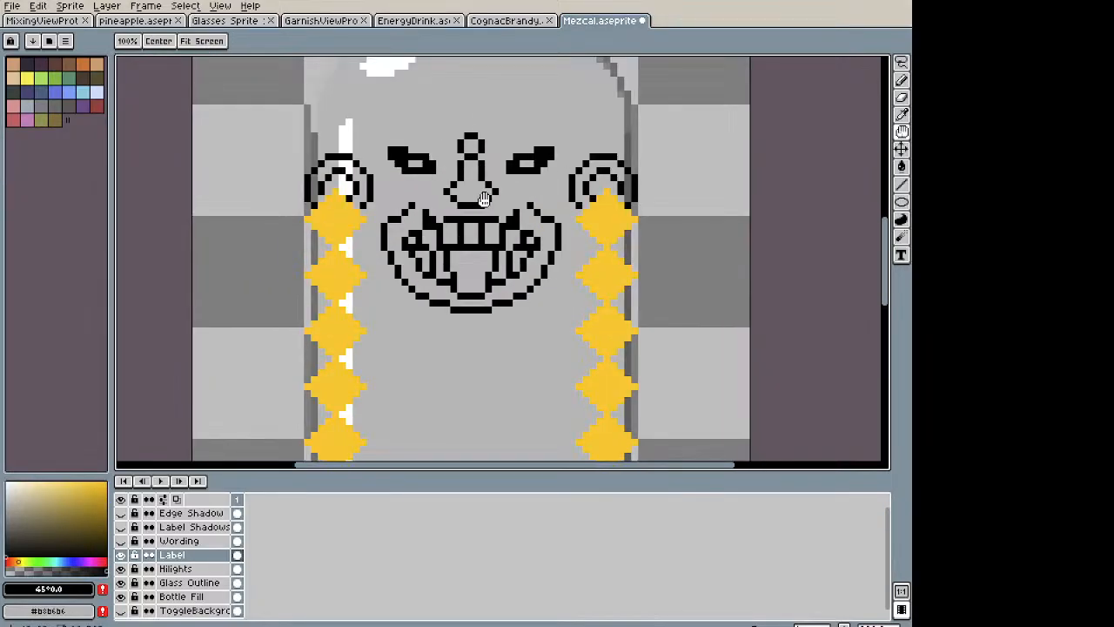
pyautogui.moveTo(484, 199); pyautogui.dragTo(498, 220)
pyautogui.press('i')
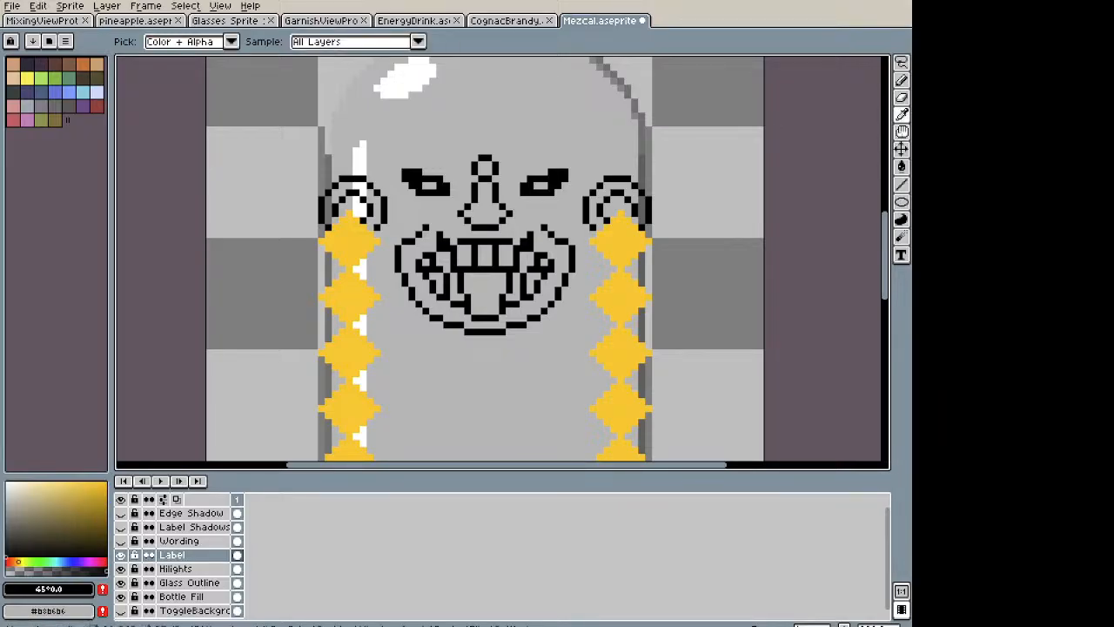
pyautogui.press('b')
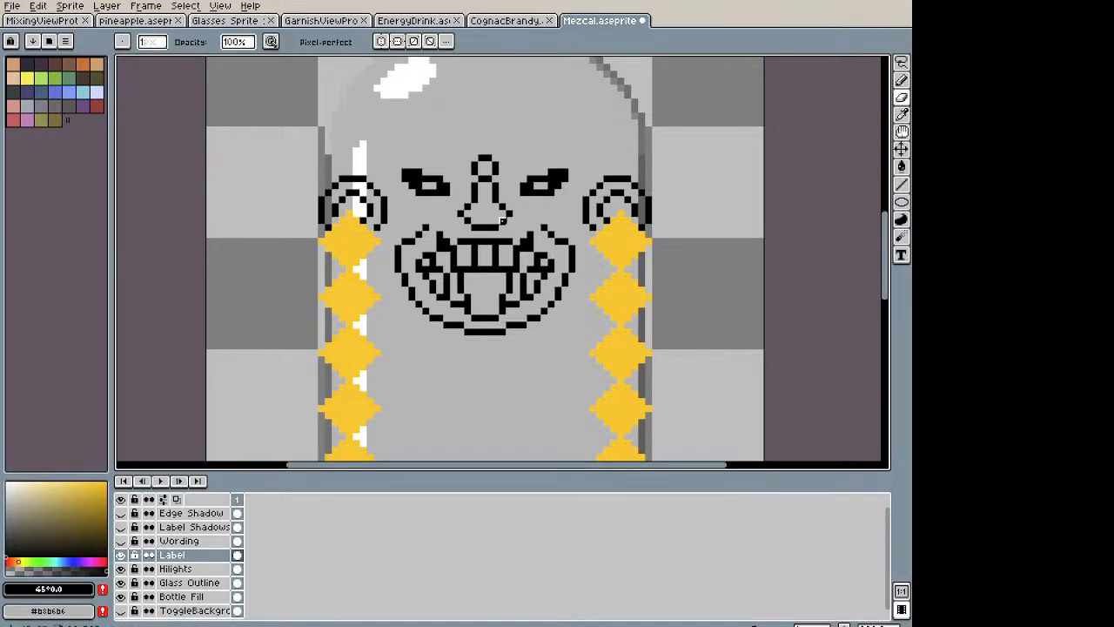
pyautogui.press('i')
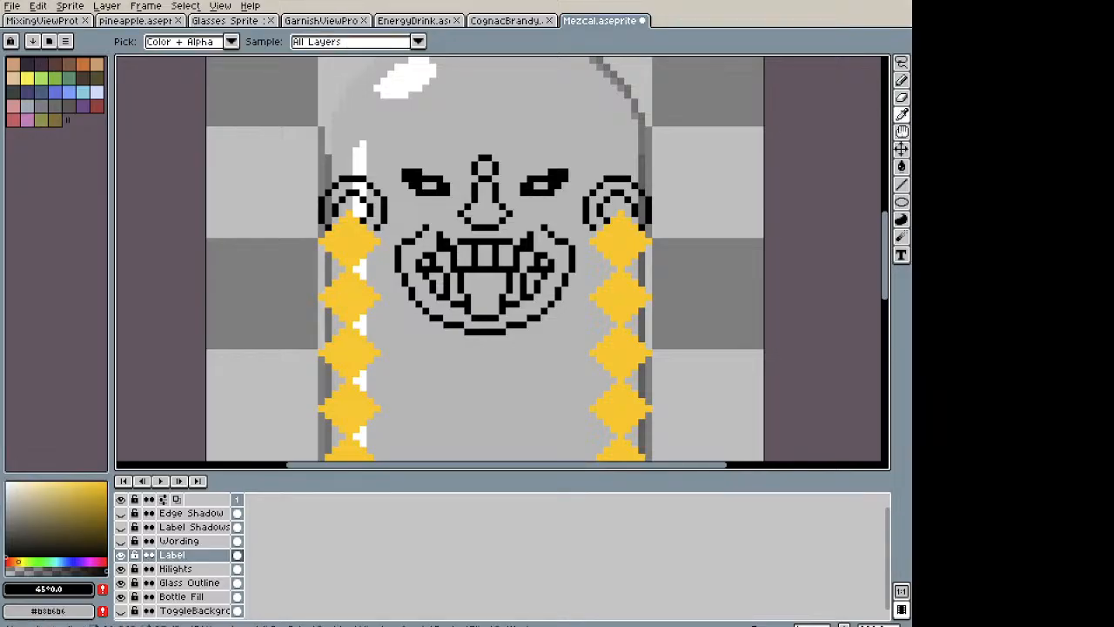
pyautogui.press('b')
# Step: Draw a black ellipse outline about 13 by 12 pixels on the forehead above the nose
pyautogui.scroll(-4, 374, 409)
pyautogui.press('space')
pyautogui.moveTo(429, 328)
pyautogui.mouseDown()
pyautogui.moveTo(461, 203)
pyautogui.moveTo(452, 251)
pyautogui.mouseUp()
pyautogui.scroll(3, 461, 204)
pyautogui.press('b')
pyautogui.scroll(1, 390, 192)
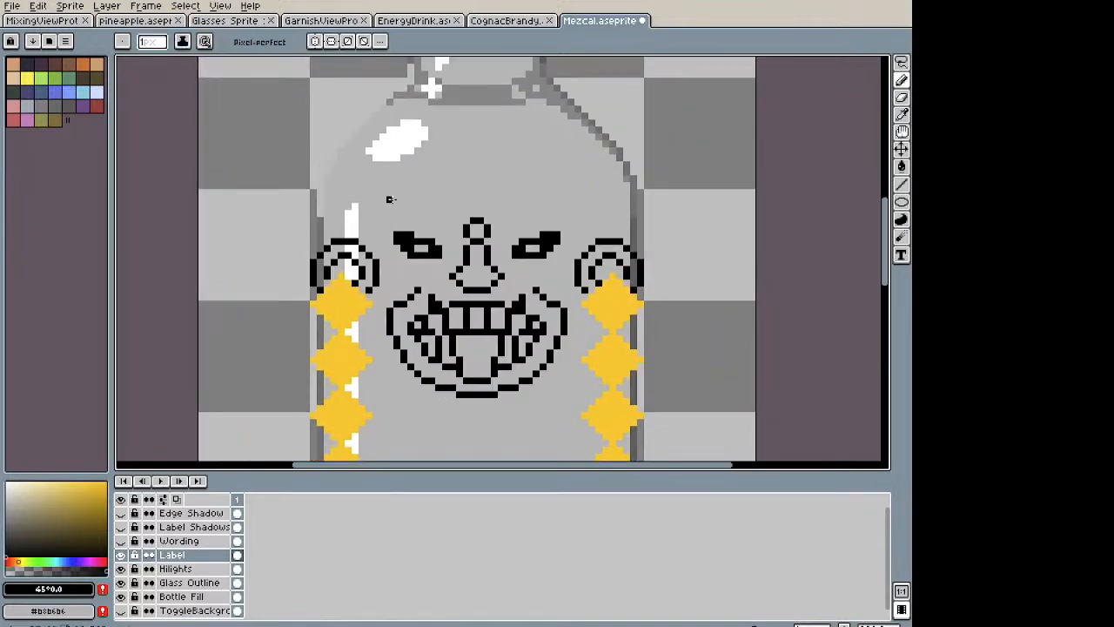
pyautogui.press('alt')
pyautogui.click(902, 201)
pyautogui.moveTo(428, 121); pyautogui.dragTo(516, 200)
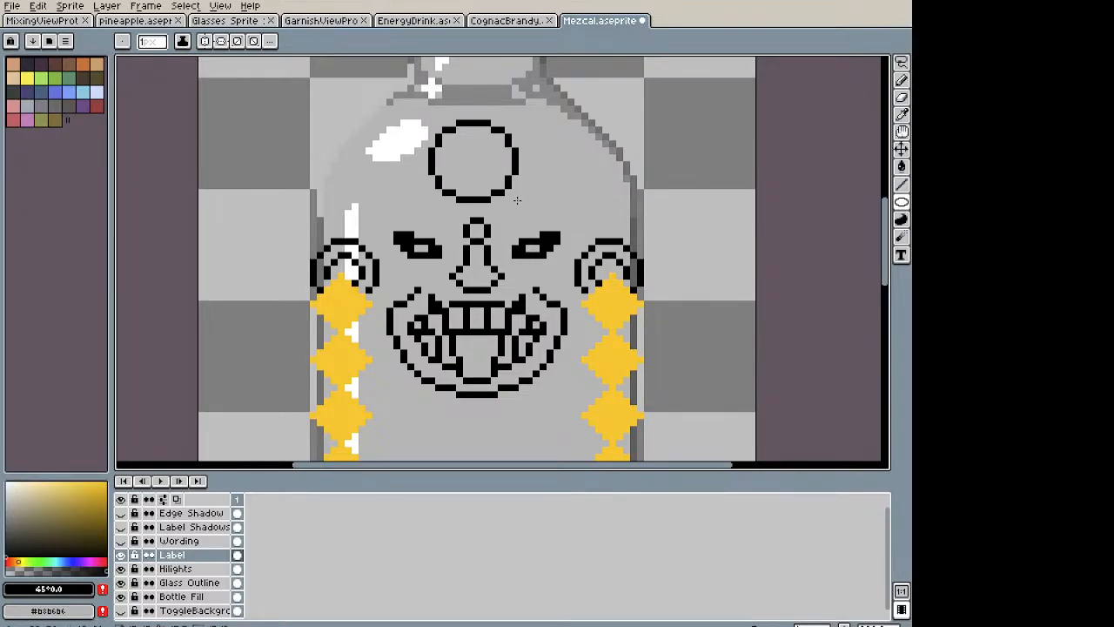
# Step: Select the forehead circle, shift it one pixel right and stretch its left side outward by one pixel
pyautogui.press('m')
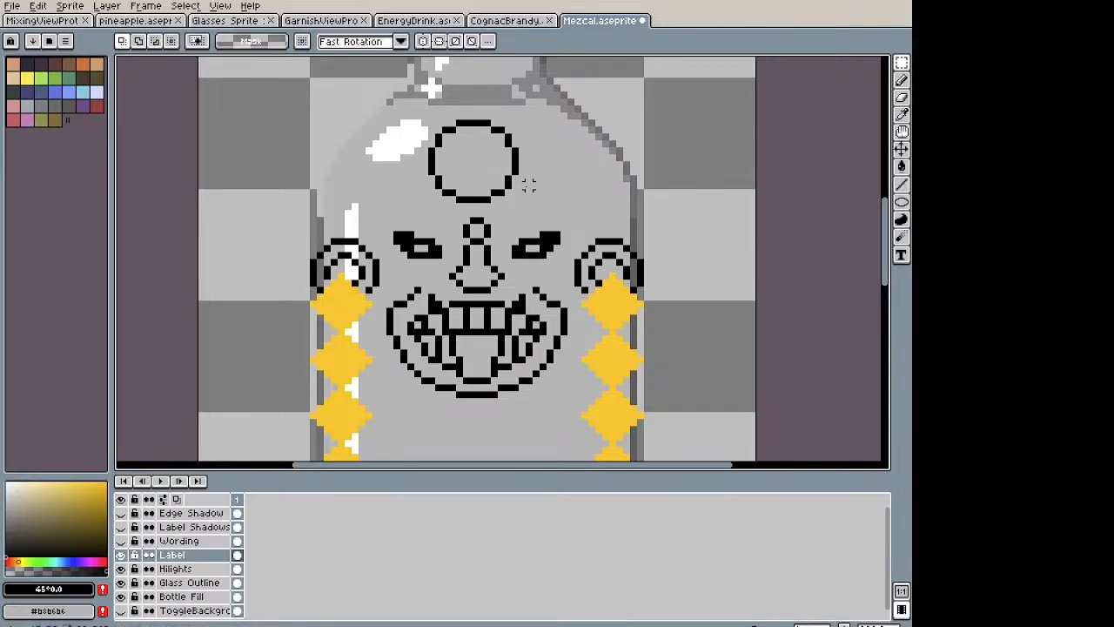
pyautogui.moveTo(515, 202); pyautogui.dragTo(434, 130)
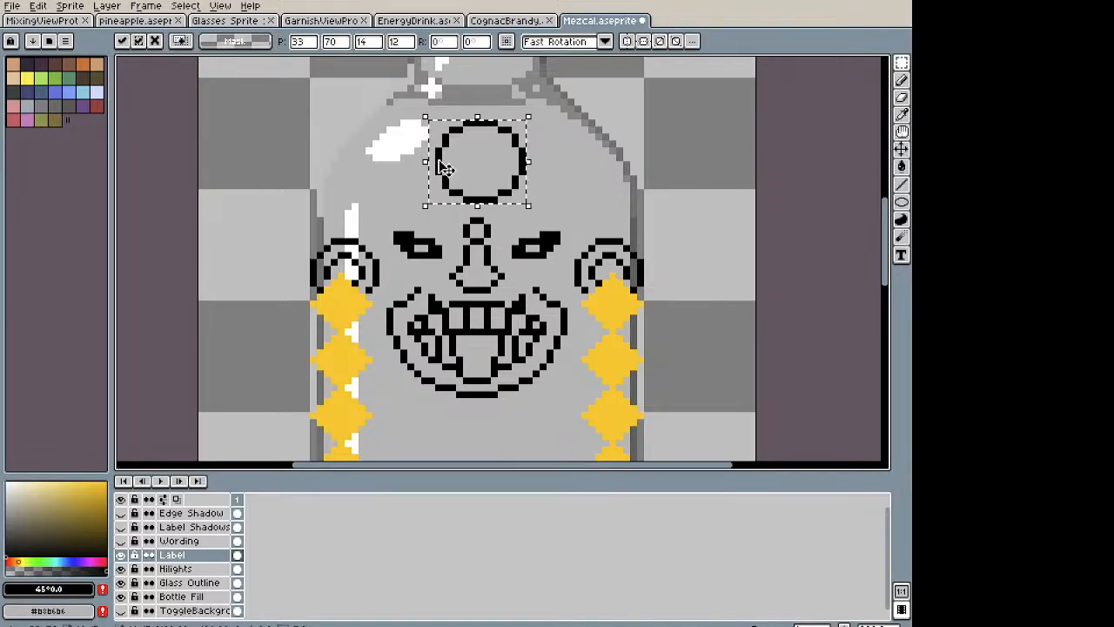
pyautogui.moveTo(421, 162); pyautogui.dragTo(414, 163)
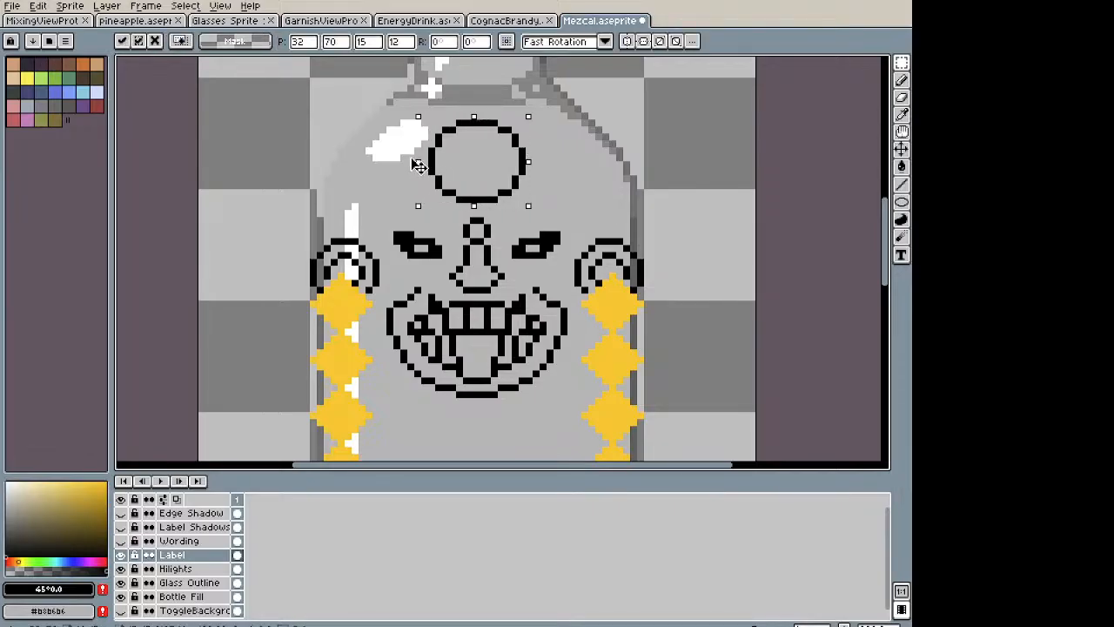
pyautogui.click(646, 172)
# Step: Select the forehead circle and move it down three pixels onto the small circle atop the nose
pyautogui.moveTo(398, 109); pyautogui.dragTo(570, 210)
pyautogui.press('Down')
pyautogui.press('Down')
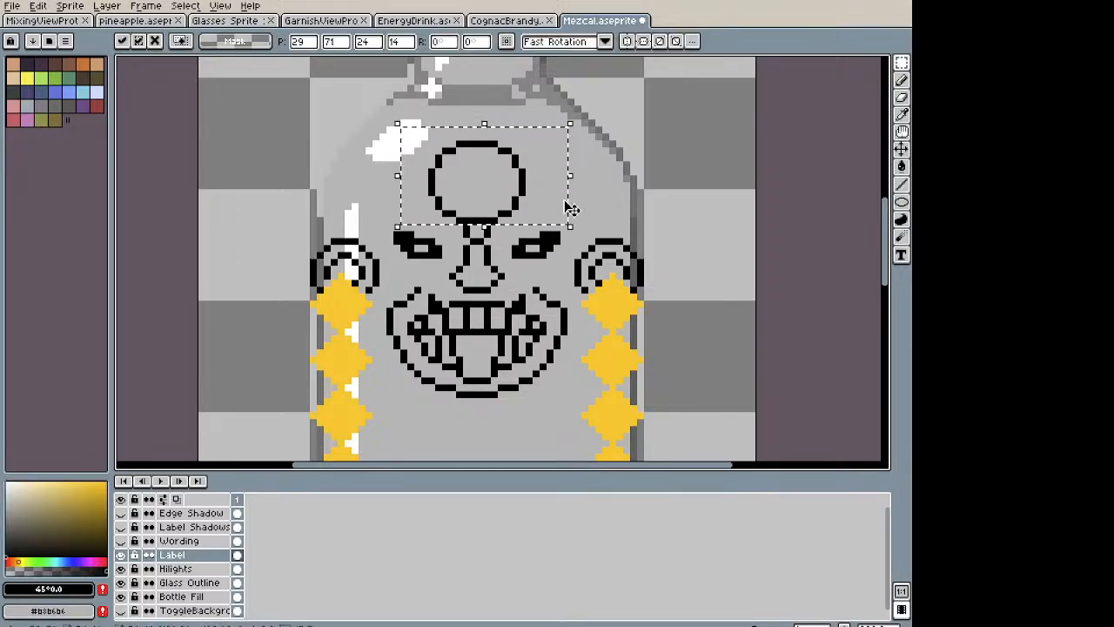
pyautogui.hotkey('ctrl', 'd')
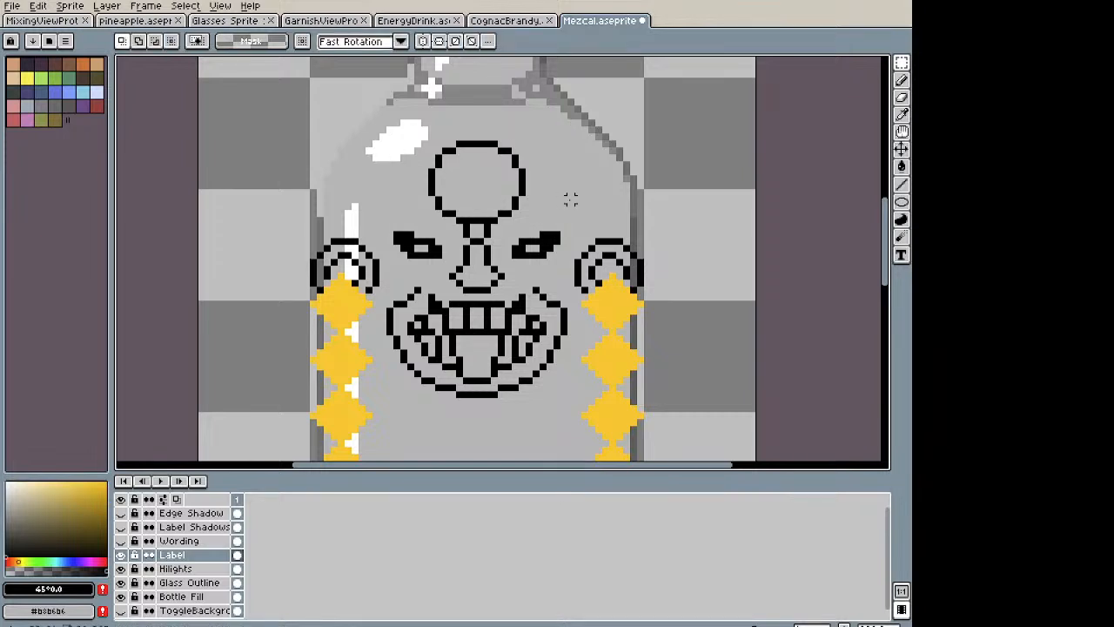
# Step: Draw a stepped black brow line from the forehead circle's lower right edge to the top of the right ear and erase its surplus corner pixels
pyautogui.press('b')
pyautogui.scroll(1, 527, 205)
pyautogui.moveTo(522, 205); pyautogui.dragTo(636, 240)
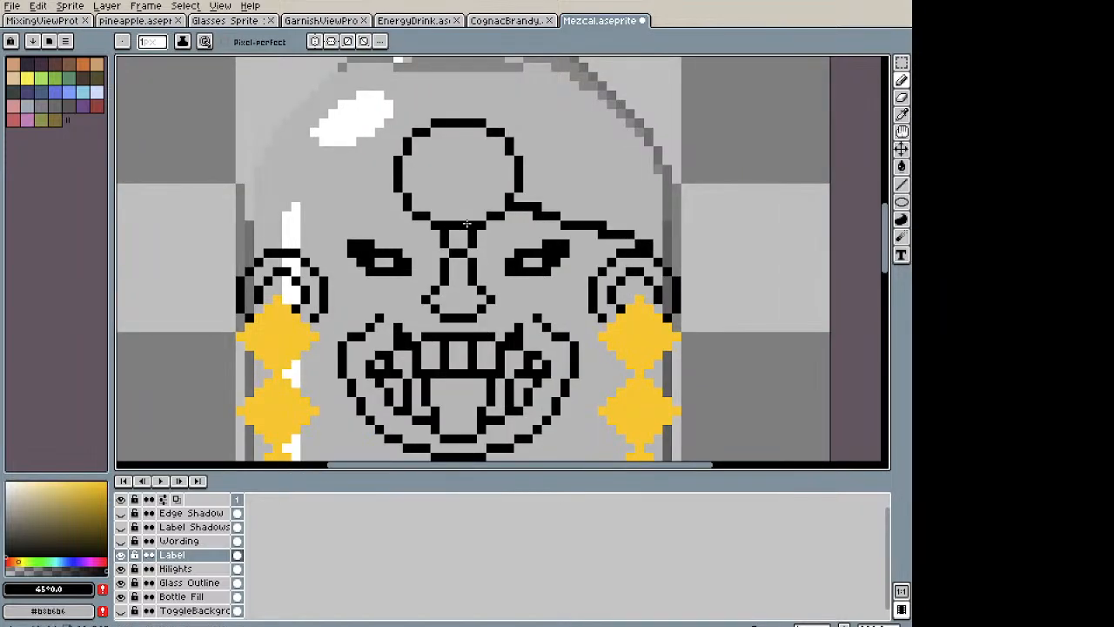
pyautogui.press('e')
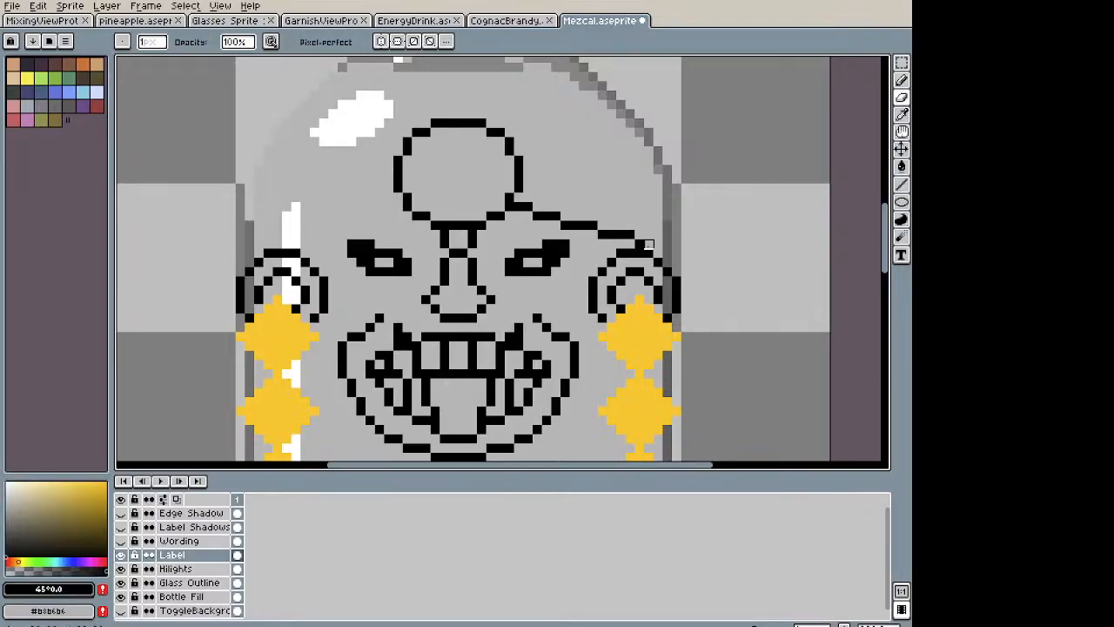
pyautogui.scroll(-2, 695, 235)
pyautogui.scroll(3, 642, 227)
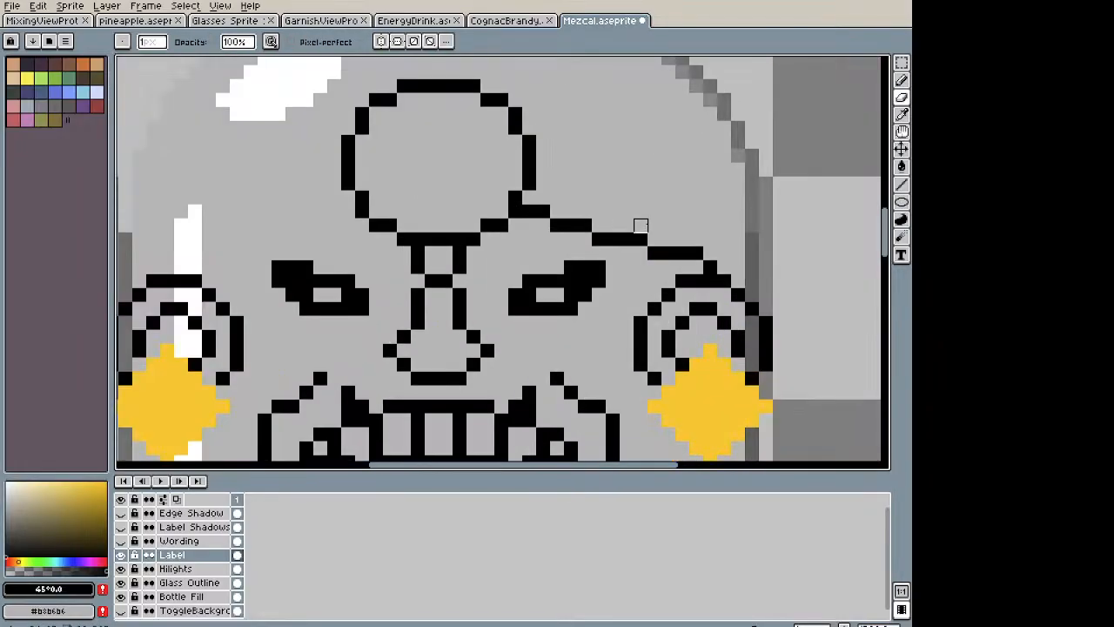
pyautogui.press('m')
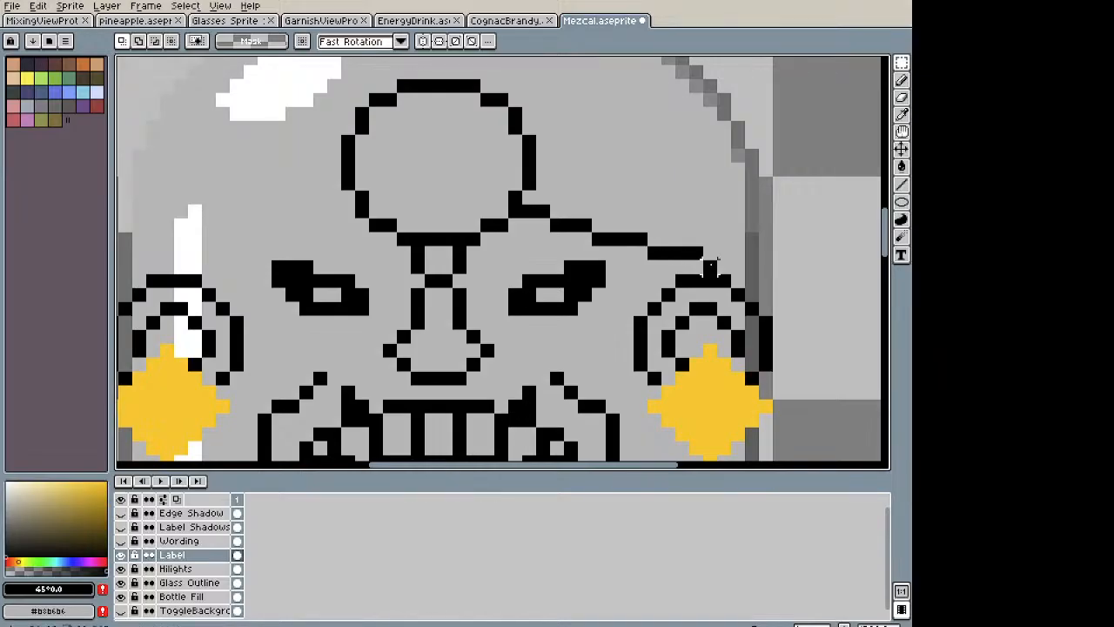
# Step: Copy the right brow line, flip the copy horizontally, and place it as the matching left brow line between the forehead circle and the ear
pyautogui.press('e')
pyautogui.moveTo(710, 265)
pyautogui.mouseDown()
pyautogui.moveTo(557, 233)
pyautogui.moveTo(527, 209)
pyautogui.moveTo(638, 209)
pyautogui.moveTo(707, 225)
pyautogui.moveTo(719, 275)
pyautogui.mouseUp()
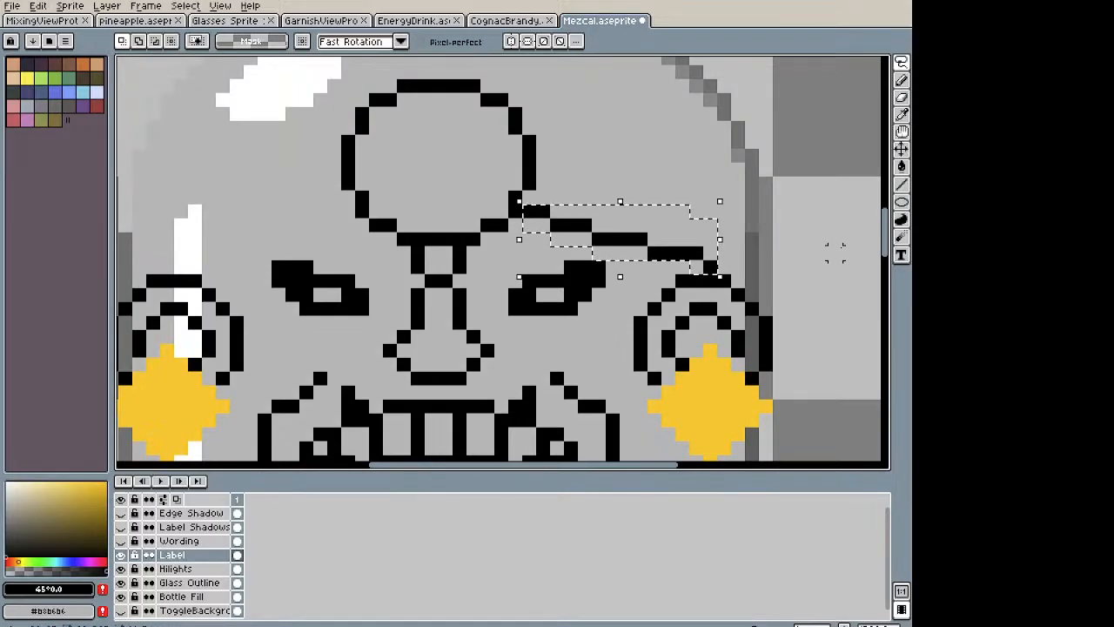
pyautogui.hotkey('ctrl', 'c')
pyautogui.hotkey('ctrl', 'v')
pyautogui.hotkey('shift', 'h')
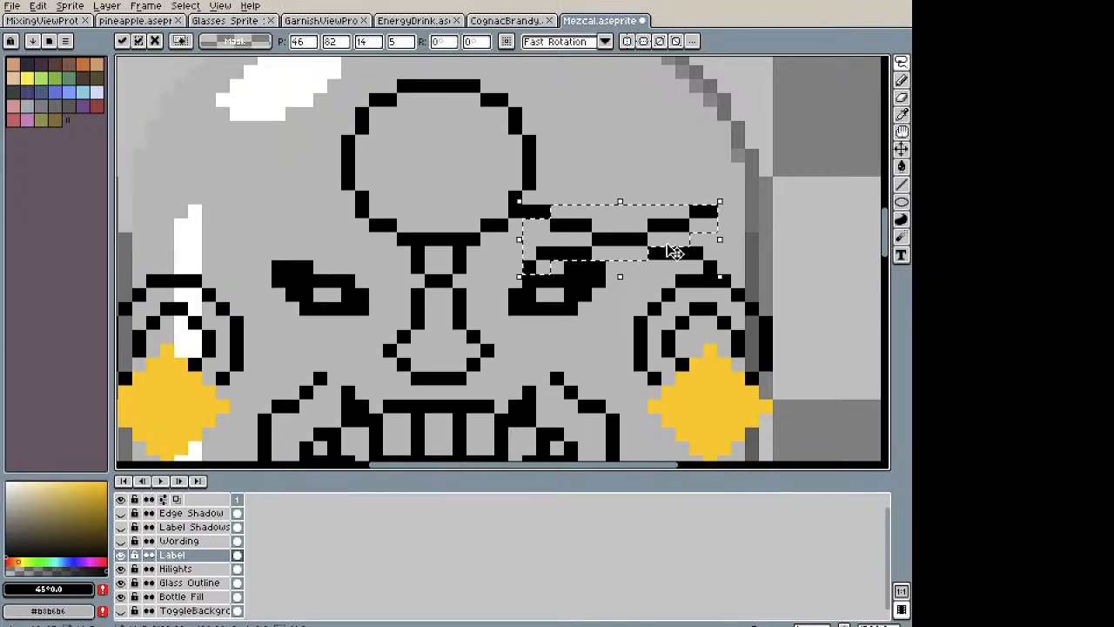
pyautogui.moveTo(664, 249); pyautogui.dragTo(303, 266)
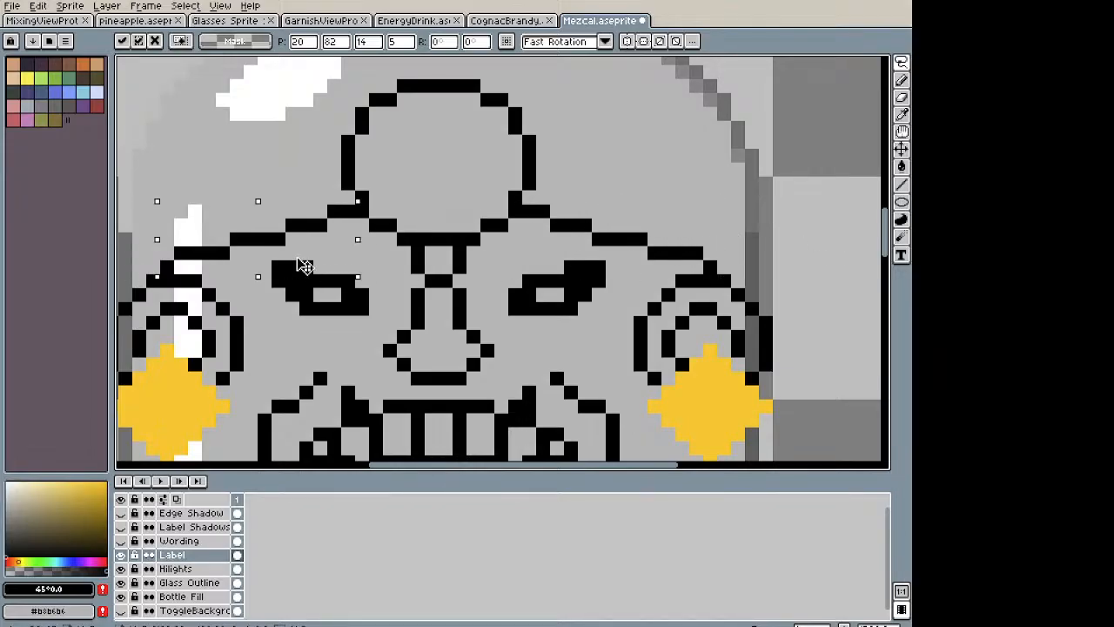
pyautogui.scroll(-4, 303, 265)
pyautogui.press('b')
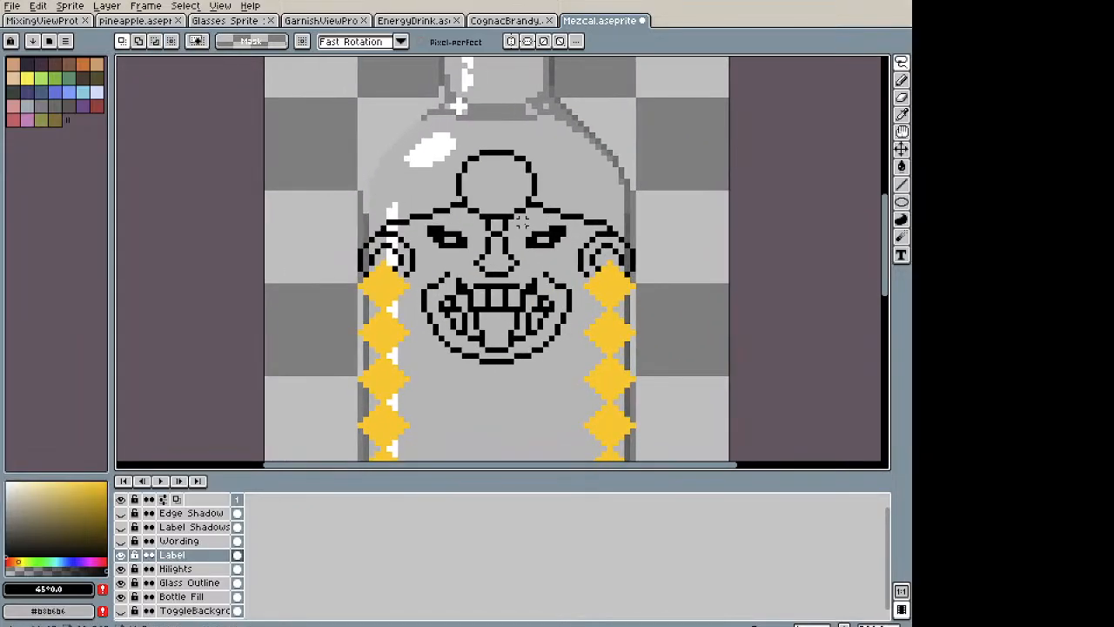
pyautogui.scroll(-3, 527, 232)
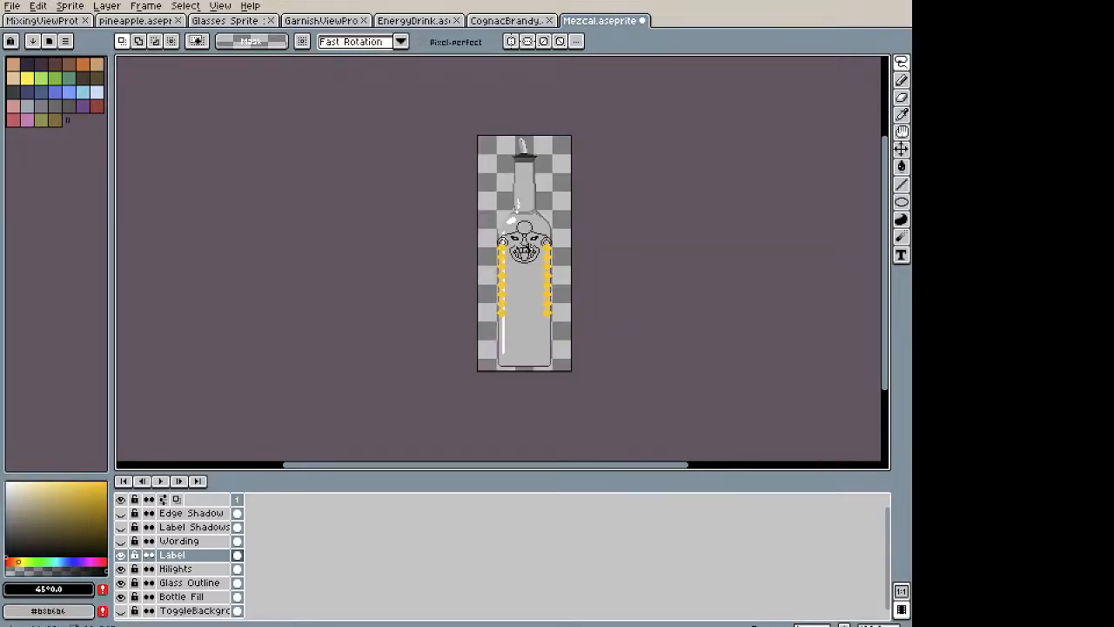
pyautogui.scroll(4, 523, 252)
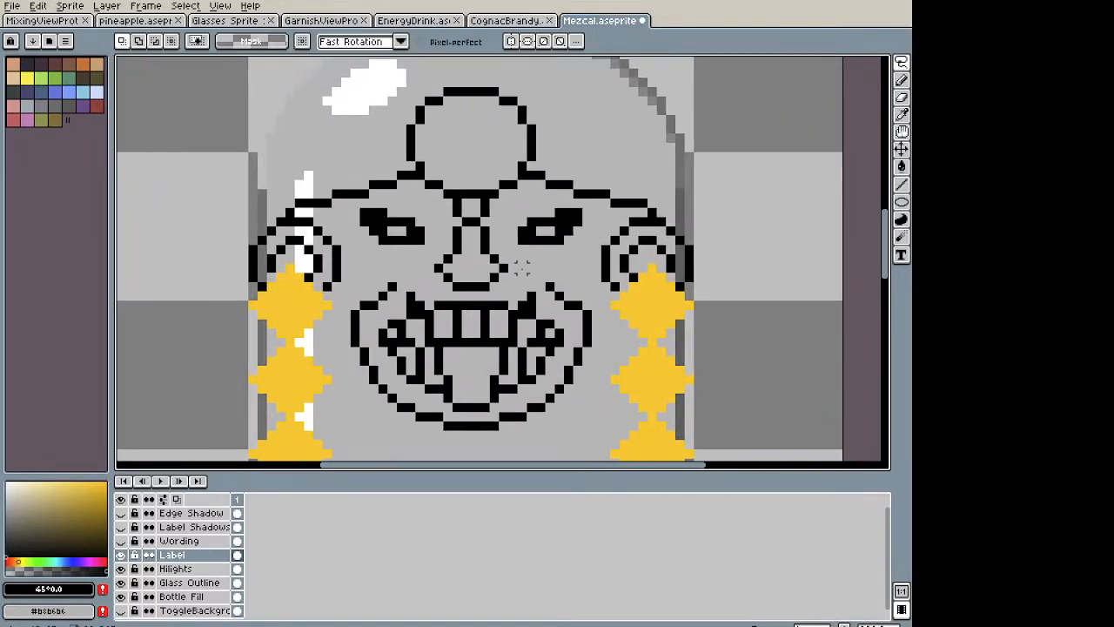
# Step: Connect the outer corners of both eyes to the brow lines with thick black pixel strokes
pyautogui.press('b')
pyautogui.scroll(2, 520, 268)
pyautogui.click(277, 183)
pyautogui.click(278, 166)
pyautogui.click(275, 169)
pyautogui.click(761, 178)
pyautogui.click(744, 163)
pyautogui.click(731, 164)
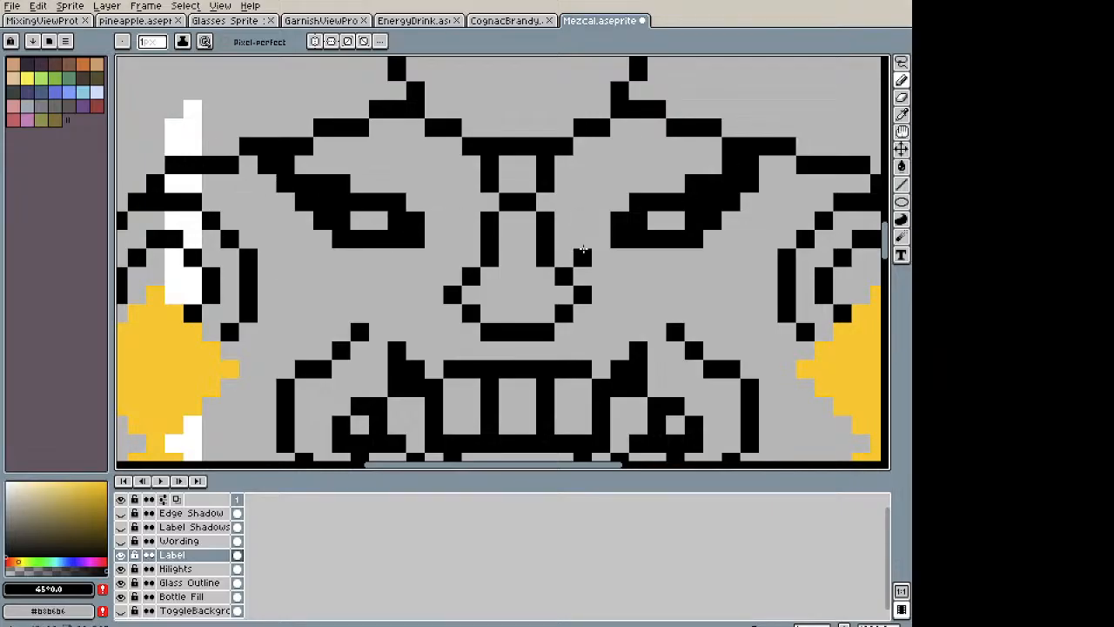
pyautogui.scroll(-4, 760, 160)
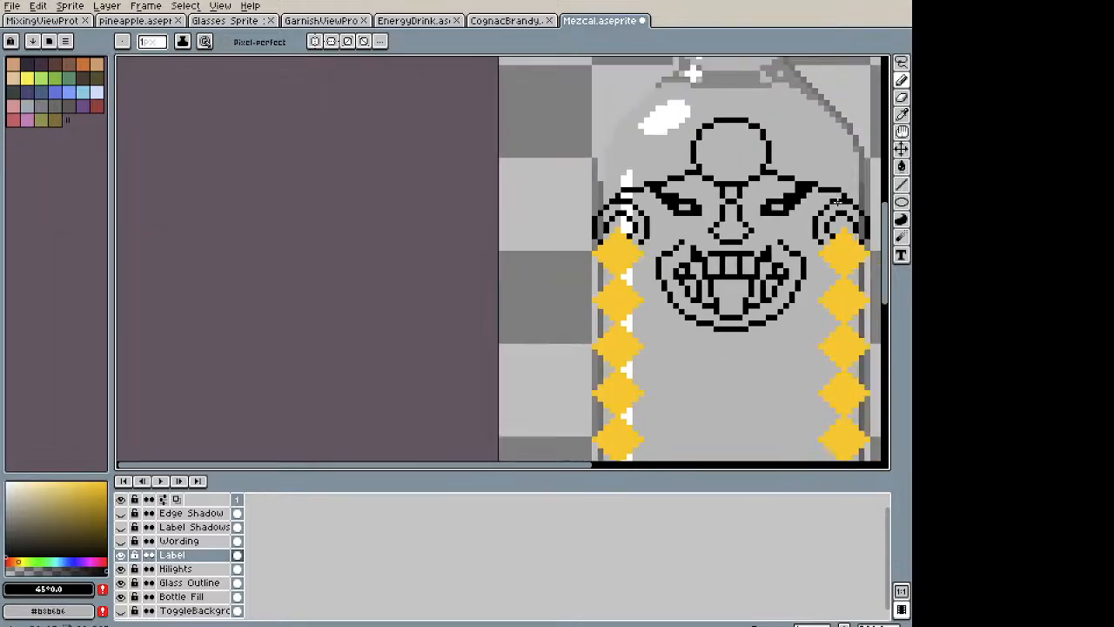
pyautogui.scroll(4, 713, 182)
pyautogui.scroll(-4, 713, 182)
pyautogui.scroll(4, 445, 183)
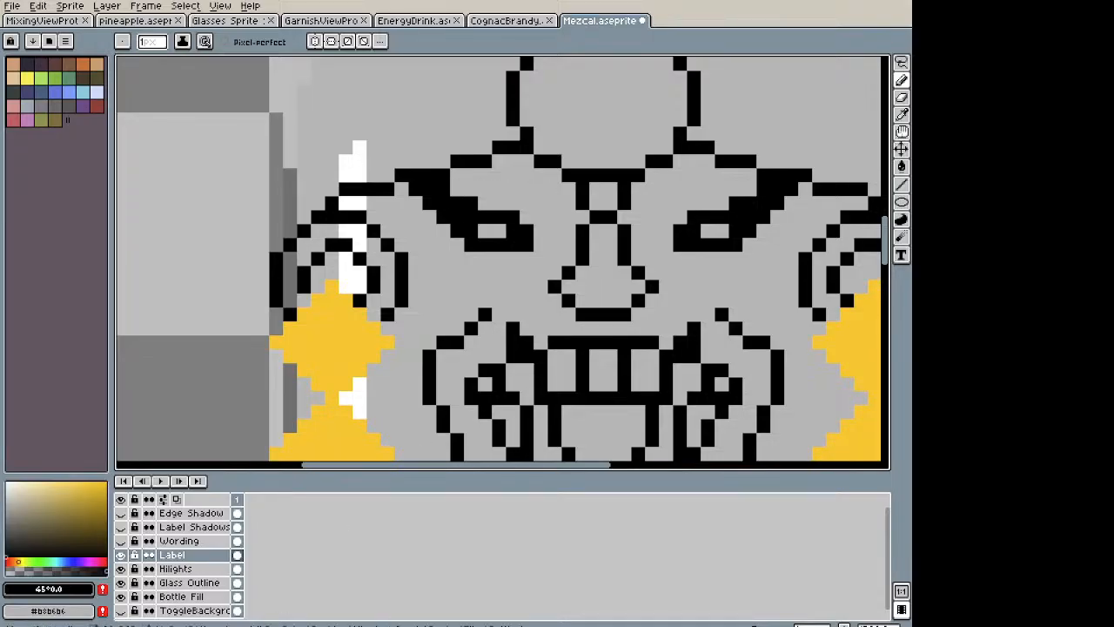
pyautogui.moveTo(621, 249); pyautogui.dragTo(463, 268)
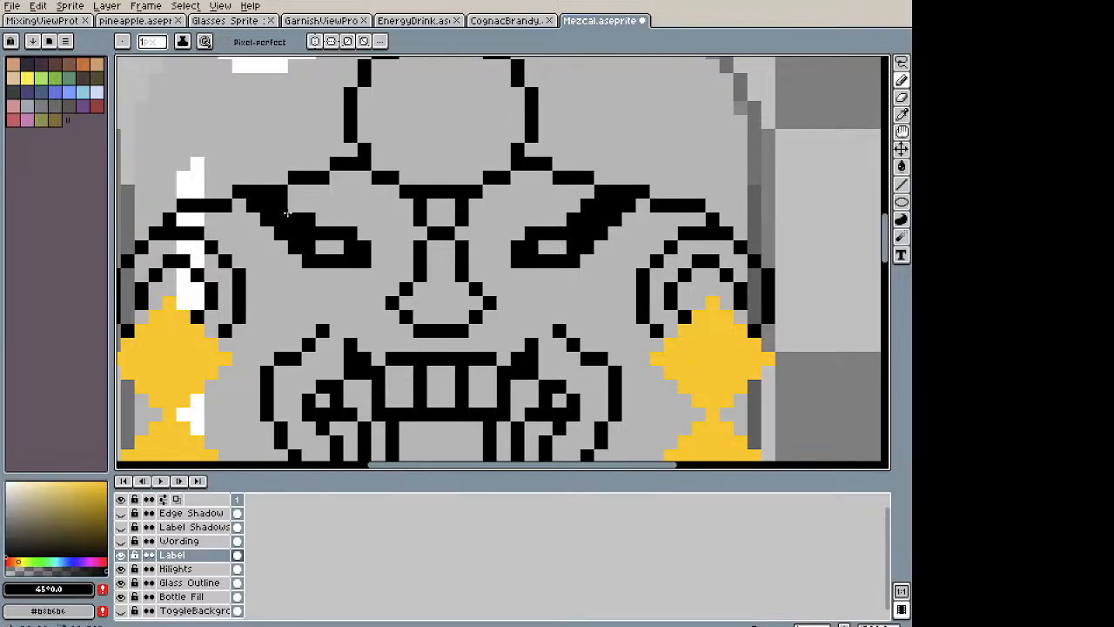
pyautogui.scroll(-3, 436, 230)
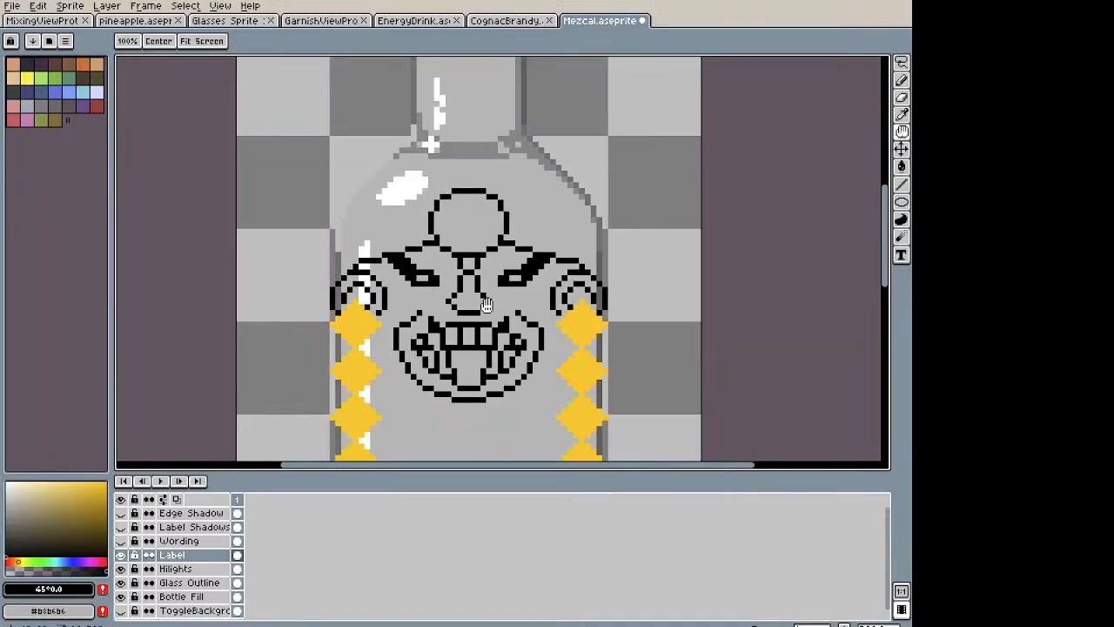
pyautogui.scroll(3, 570, 232)
# Step: Thicken the lower edge of the left eye in black and extend its inner corner down to the nose
pyautogui.press('b')
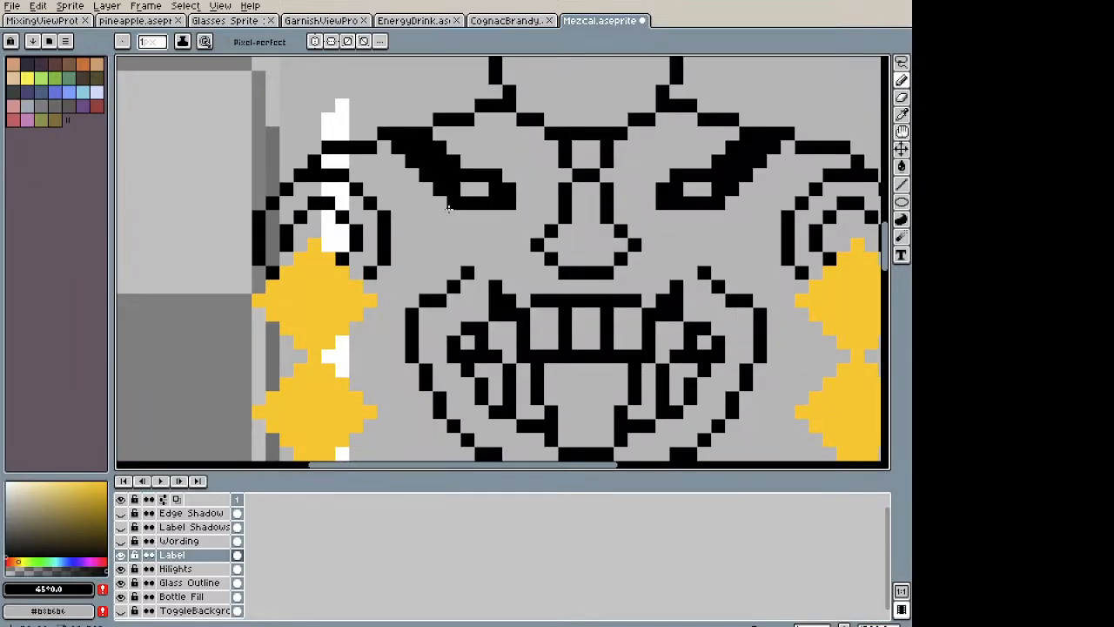
pyautogui.moveTo(446, 205)
pyautogui.mouseDown()
pyautogui.moveTo(507, 216)
pyautogui.moveTo(521, 204)
pyautogui.moveTo(533, 226)
pyautogui.mouseUp()
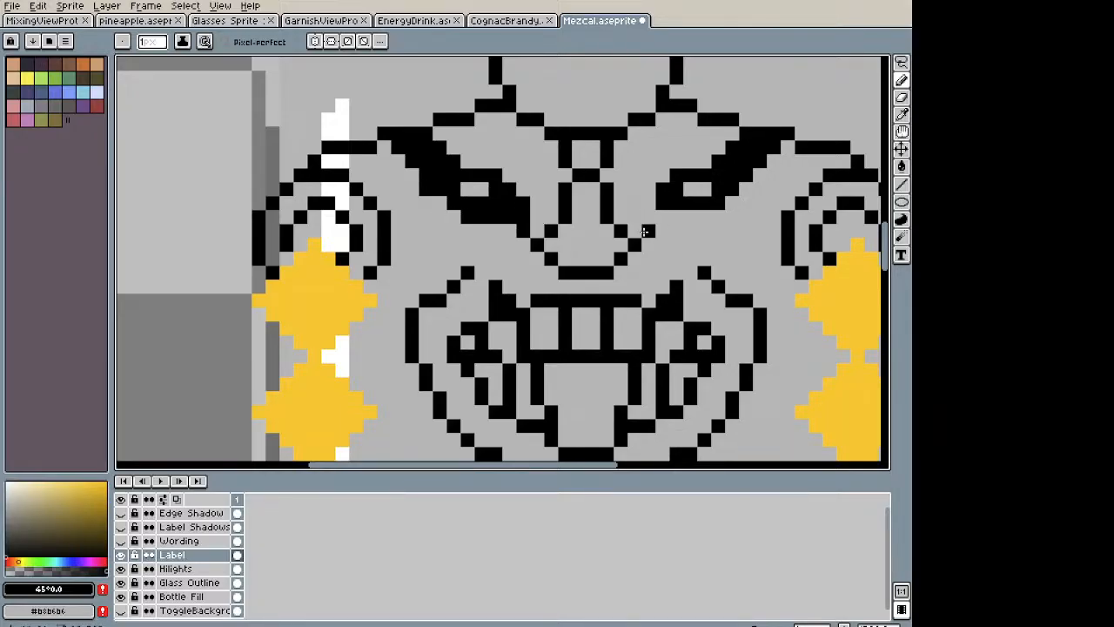
pyautogui.moveTo(645, 231)
pyautogui.mouseDown()
pyautogui.moveTo(646, 209)
pyautogui.moveTo(634, 202)
pyautogui.mouseUp()
# Step: Copy the reshaped left eye, flip it horizontally, and place it over the right eye
pyautogui.press('m')
pyautogui.moveTo(523, 231); pyautogui.dragTo(384, 120)
pyautogui.hotkey('ctrl', 'c')
pyautogui.hotkey('ctrl', 'v')
pyautogui.hotkey('shift', 'h')
pyautogui.moveTo(418, 194); pyautogui.dragTo(547, 205)
pyautogui.hotkey('ctrl', 'd')
pyautogui.scroll(-2, 763, 194)
pyautogui.scroll(-1, 763, 194)
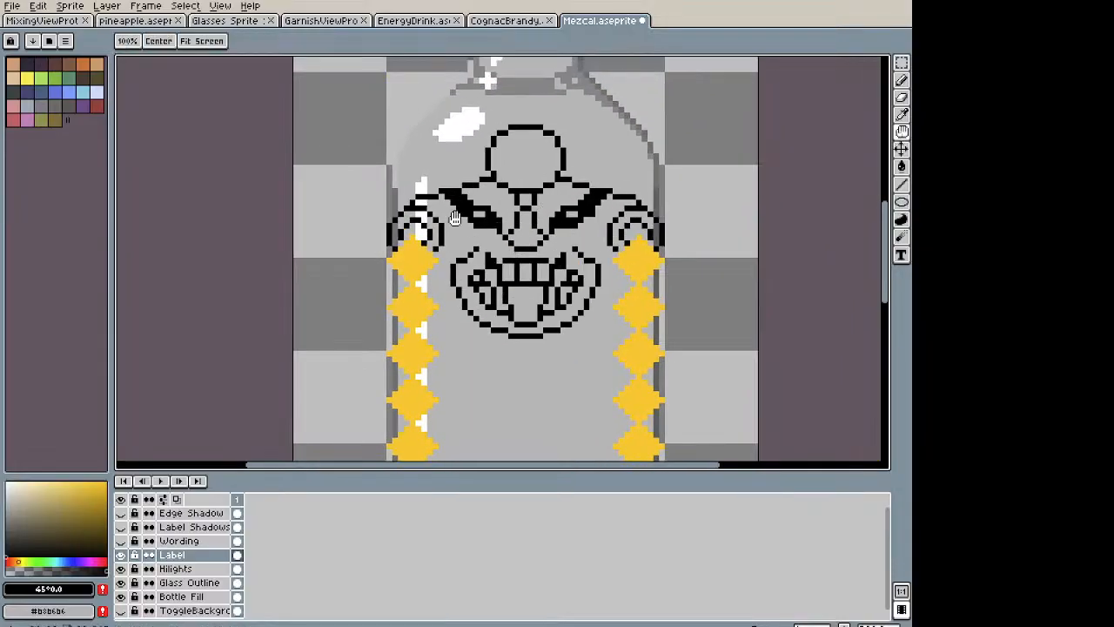
# Step: Erase black pixels beneath the openings of both eyes to enlarge them into slanted shapes
pyautogui.scroll(4, 470, 212)
pyautogui.moveTo(483, 218); pyautogui.dragTo(428, 242)
pyautogui.press('b')
pyautogui.click(491, 252)
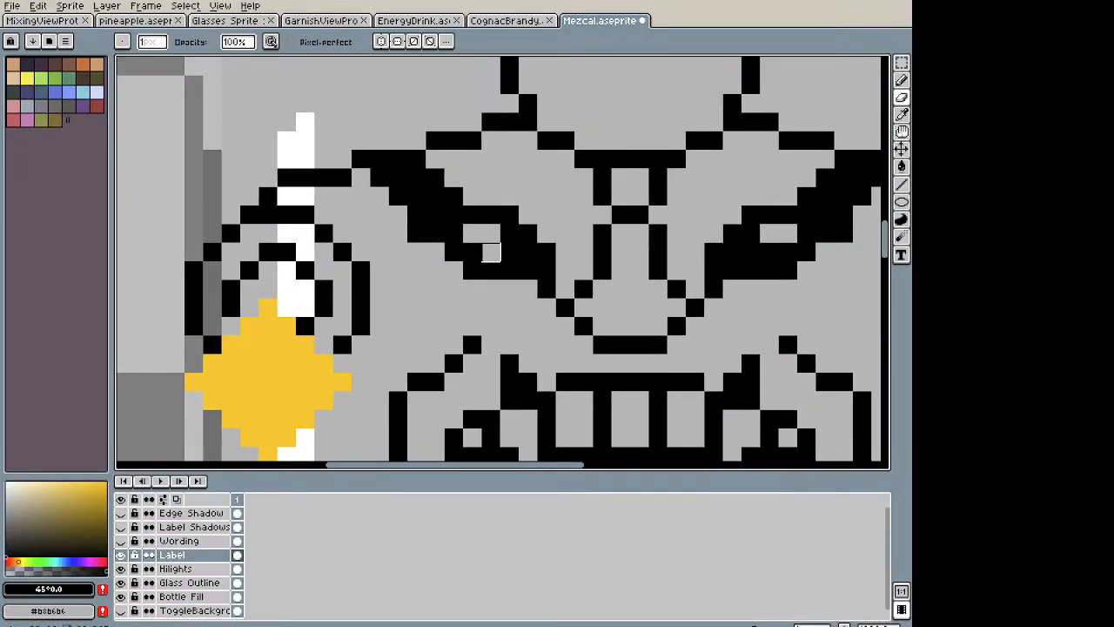
pyautogui.click(510, 252)
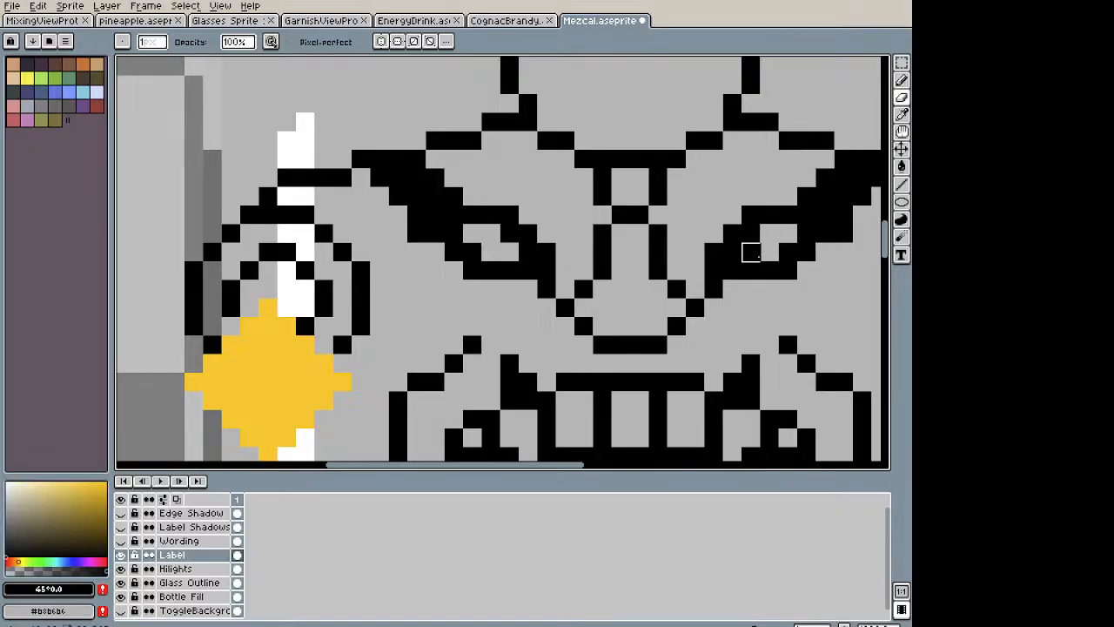
pyautogui.scroll(-3, 750, 249)
pyautogui.press('space')
pyautogui.moveTo(740, 243); pyautogui.dragTo(577, 254)
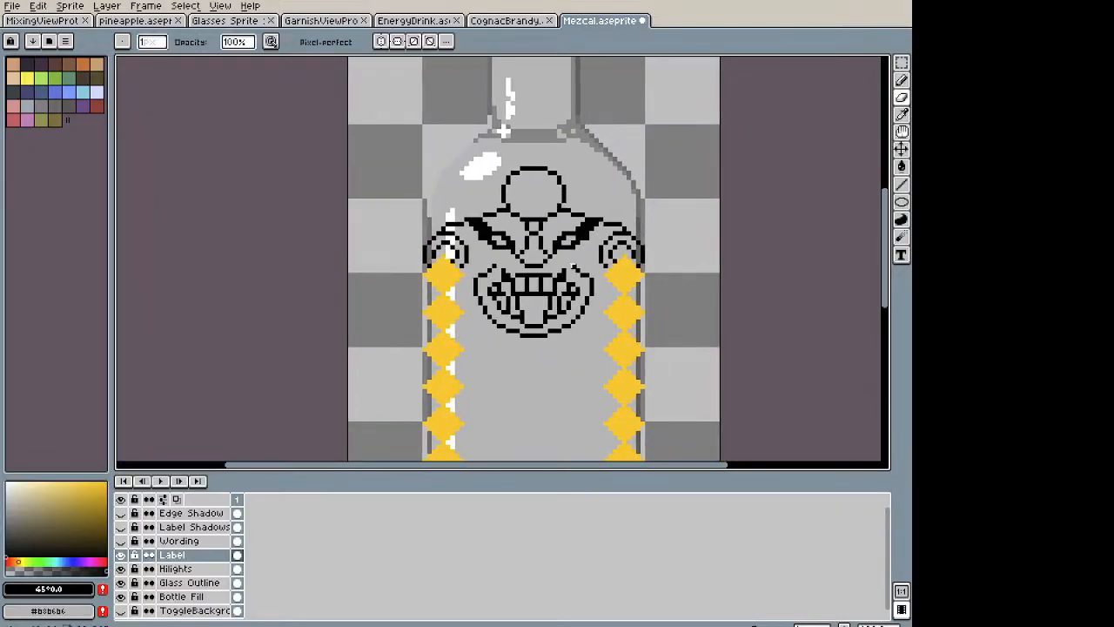
# Step: Add a black pixel at the outer lower corner of each eye
pyautogui.scroll(3, 568, 268)
pyautogui.press('b')
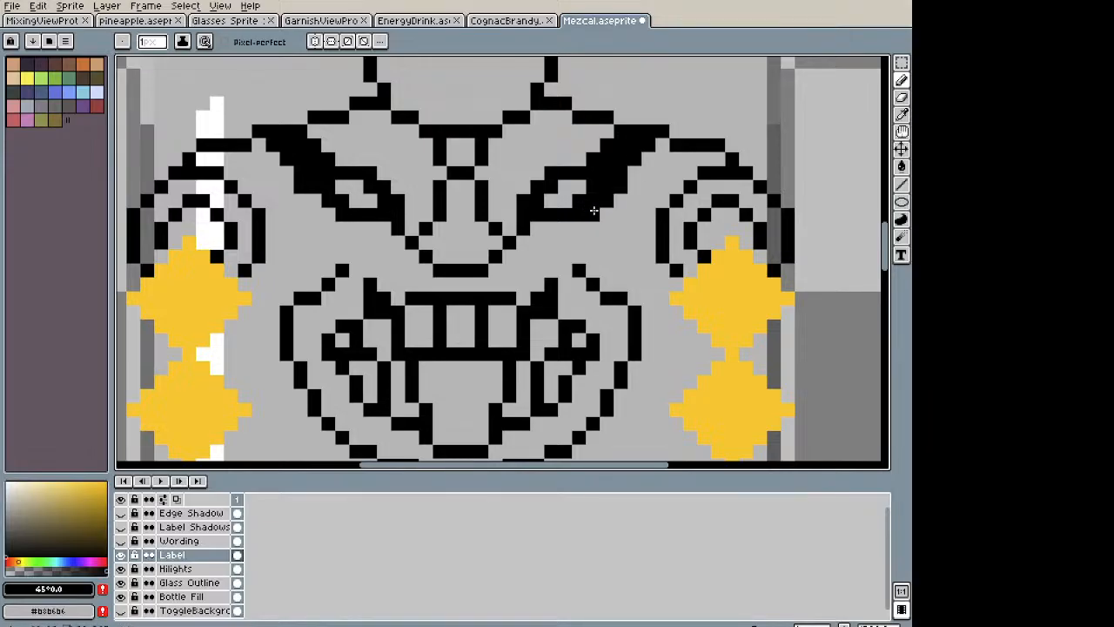
pyautogui.scroll(-1, 673, 222)
pyautogui.scroll(-1, 673, 222)
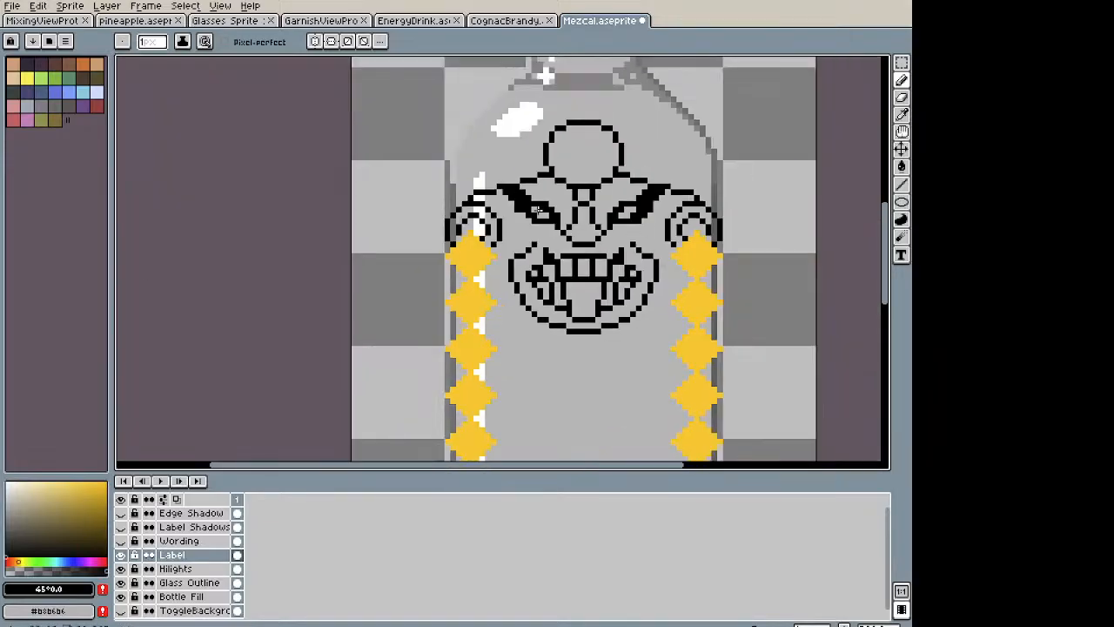
pyautogui.scroll(3, 498, 190)
pyautogui.click(595, 280)
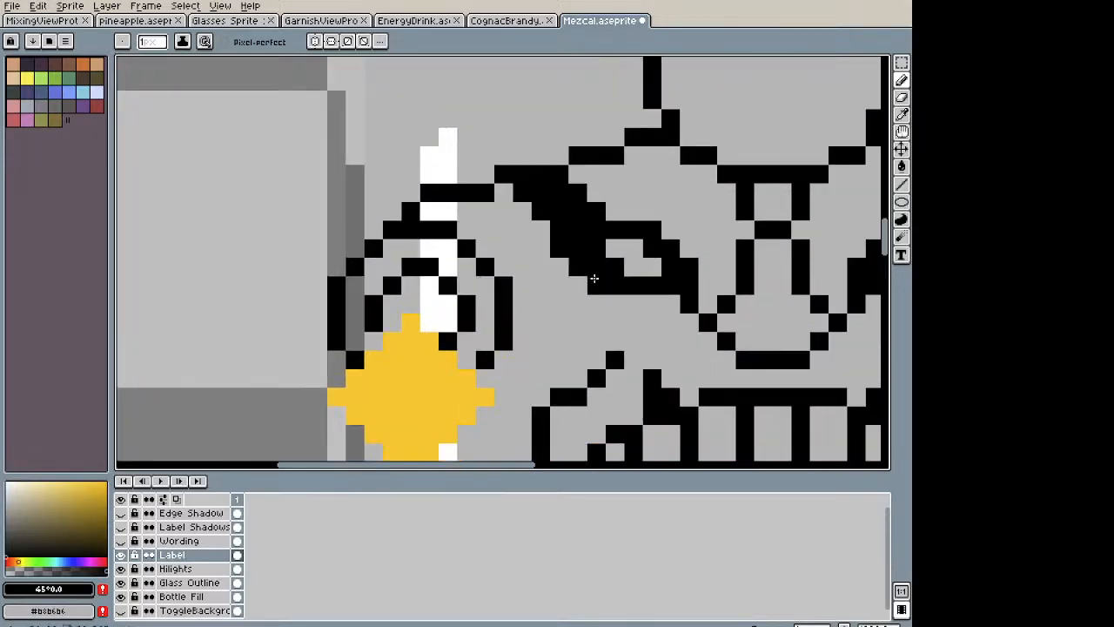
# Step: Examine how the whole face sits on the bottle, especially the eyes, brow lines and forehead circle
pyautogui.scroll(-4, 648, 289)
pyautogui.moveTo(779, 307)
pyautogui.mouseDown()
pyautogui.moveTo(579, 289)
pyautogui.moveTo(542, 217)
pyautogui.moveTo(556, 218)
pyautogui.mouseUp()
pyautogui.scroll(-1, 579, 290)
pyautogui.scroll(2, 542, 213)
pyautogui.scroll(-4, 546, 214)
pyautogui.scroll(4, 543, 207)
pyautogui.scroll(1, 543, 207)
pyautogui.hotkey('alt', 'Tab')
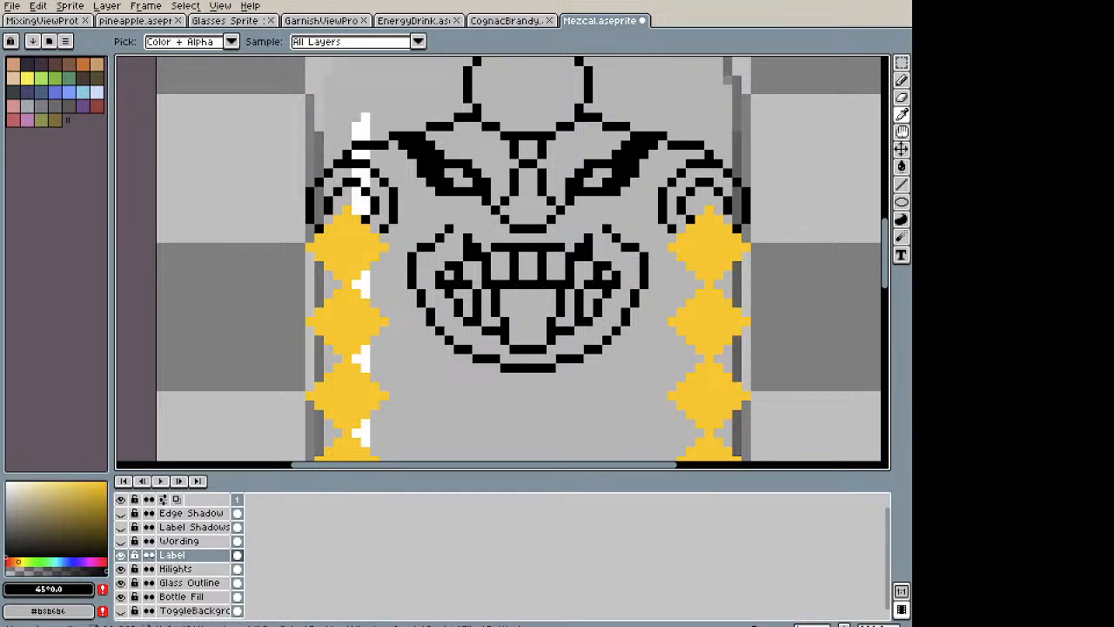
pyautogui.scroll(-2, 472, 132)
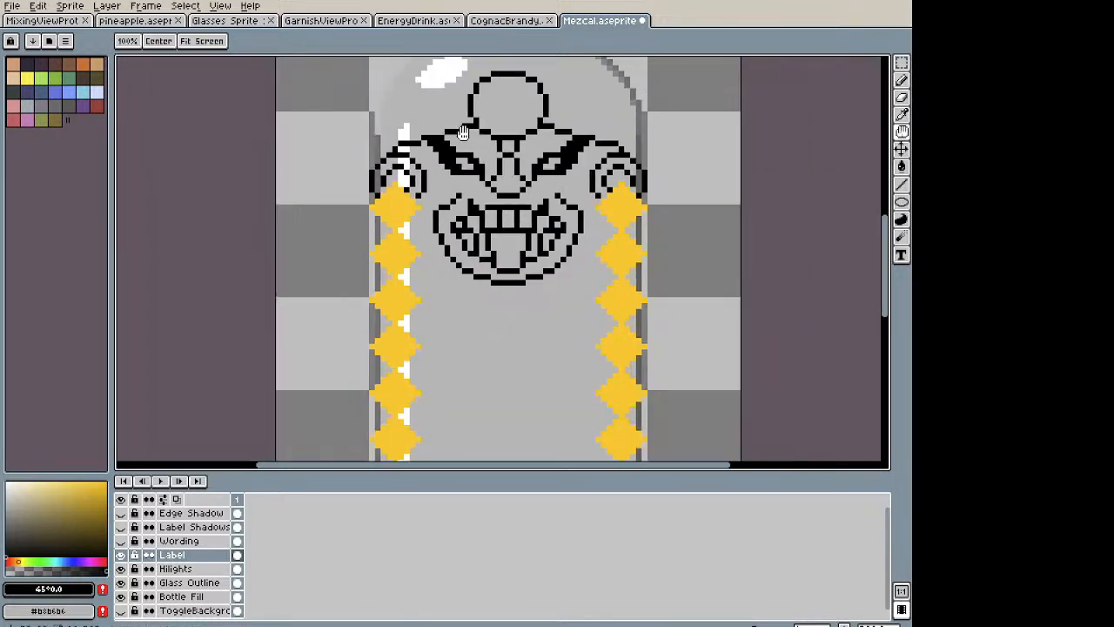
pyautogui.moveTo(456, 112); pyautogui.dragTo(458, 214)
pyautogui.scroll(1, 458, 214)
pyautogui.moveTo(446, 176); pyautogui.dragTo(452, 212)
pyautogui.hotkey('alt', 'Tab')
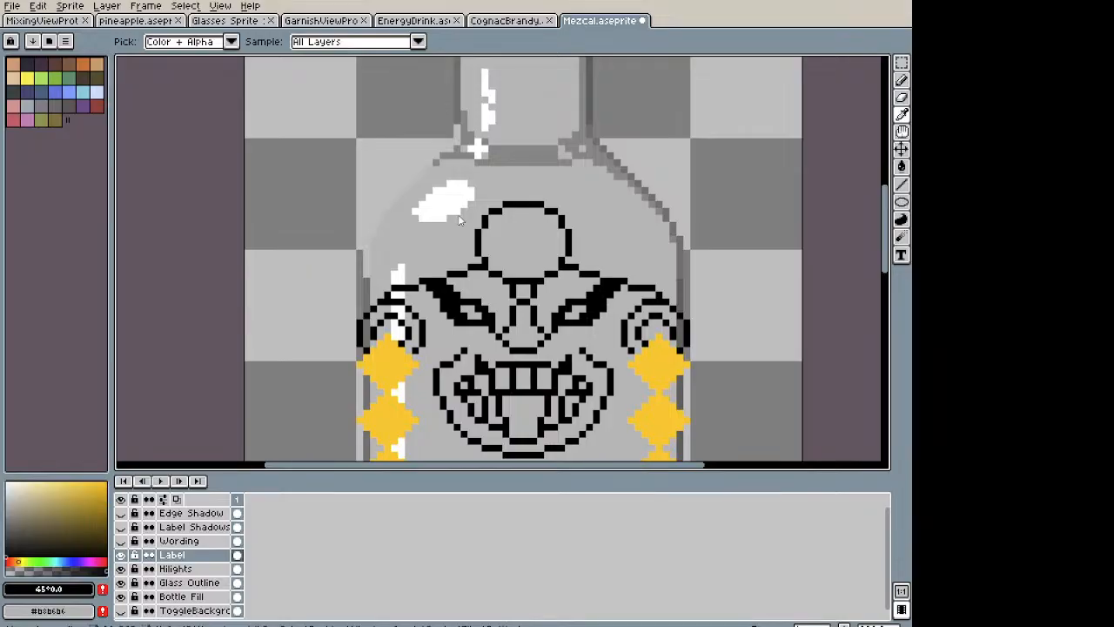
# Step: Erase the inner segments of both brow lines where they join the forehead circle
pyautogui.scroll(2, 488, 238)
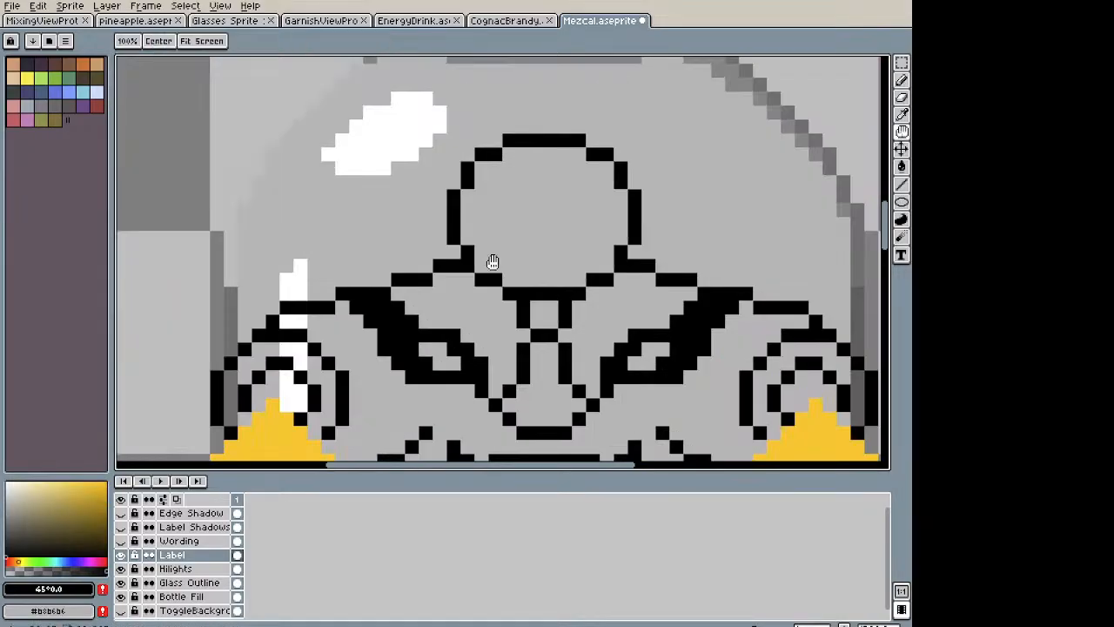
pyautogui.press('e')
pyautogui.moveTo(420, 218); pyautogui.dragTo(407, 233)
pyautogui.moveTo(600, 219); pyautogui.dragTo(616, 219)
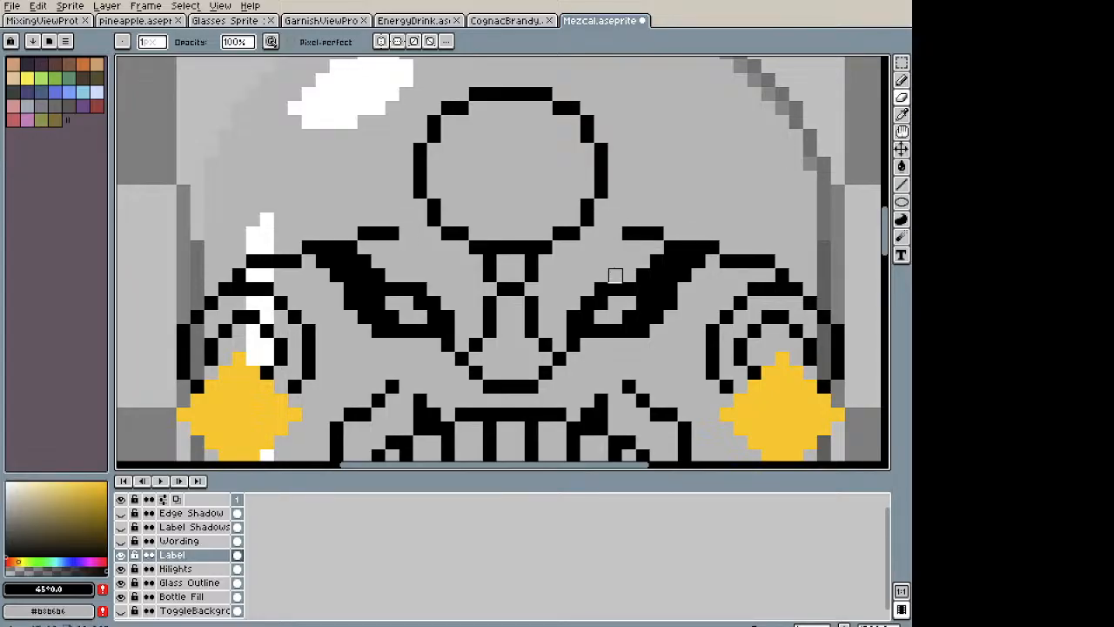
# Step: Draw stepped black lines from the remaining brow segments on both sides down to the top of the nose bridge
pyautogui.press('b')
pyautogui.moveTo(615, 247); pyautogui.dragTo(546, 276)
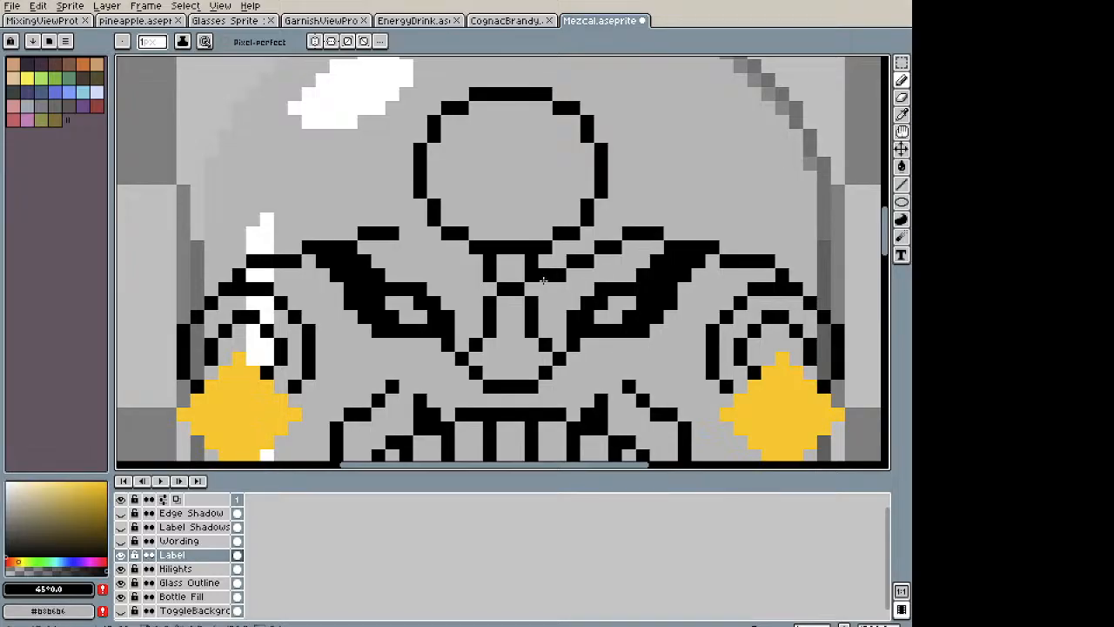
pyautogui.hscroll(-1, 543, 280)
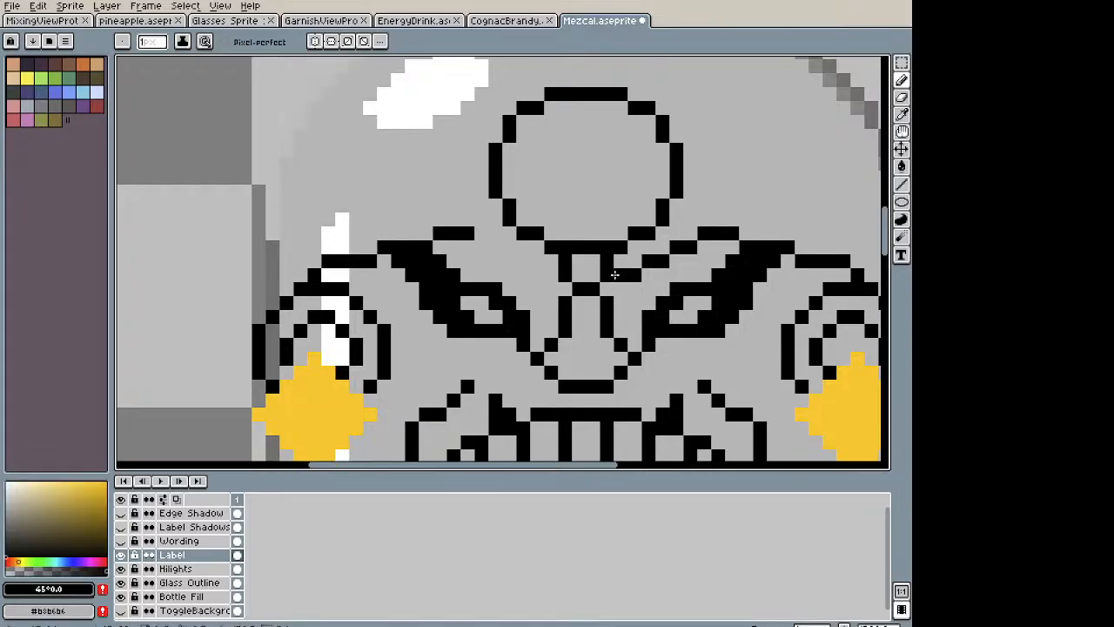
pyautogui.scroll(-4, 615, 275)
pyautogui.scroll(4, 487, 262)
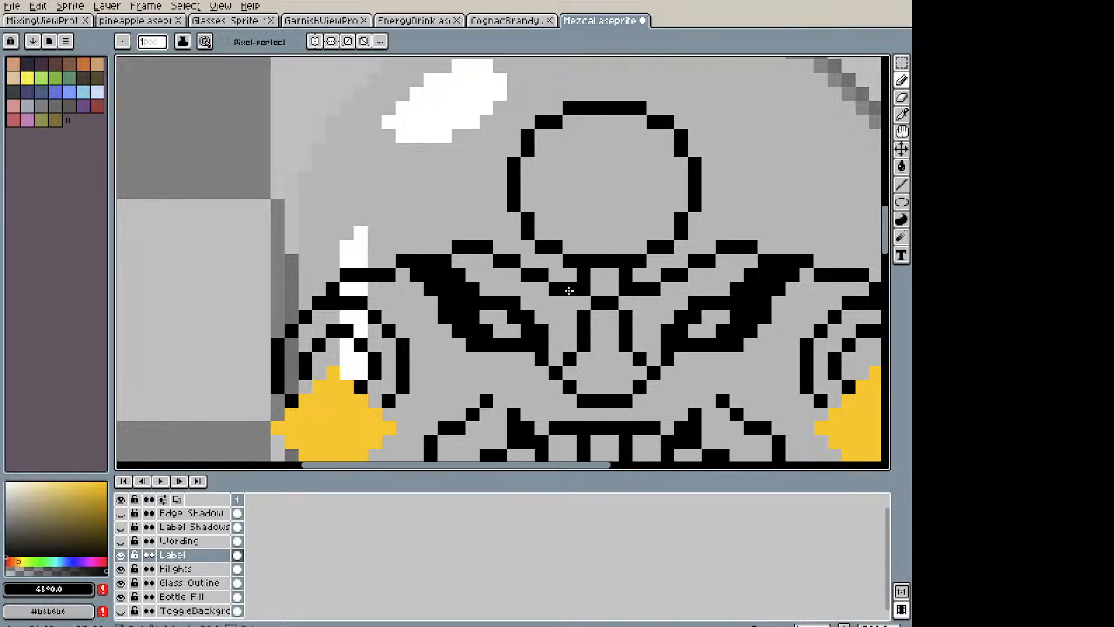
pyautogui.scroll(-3, 567, 290)
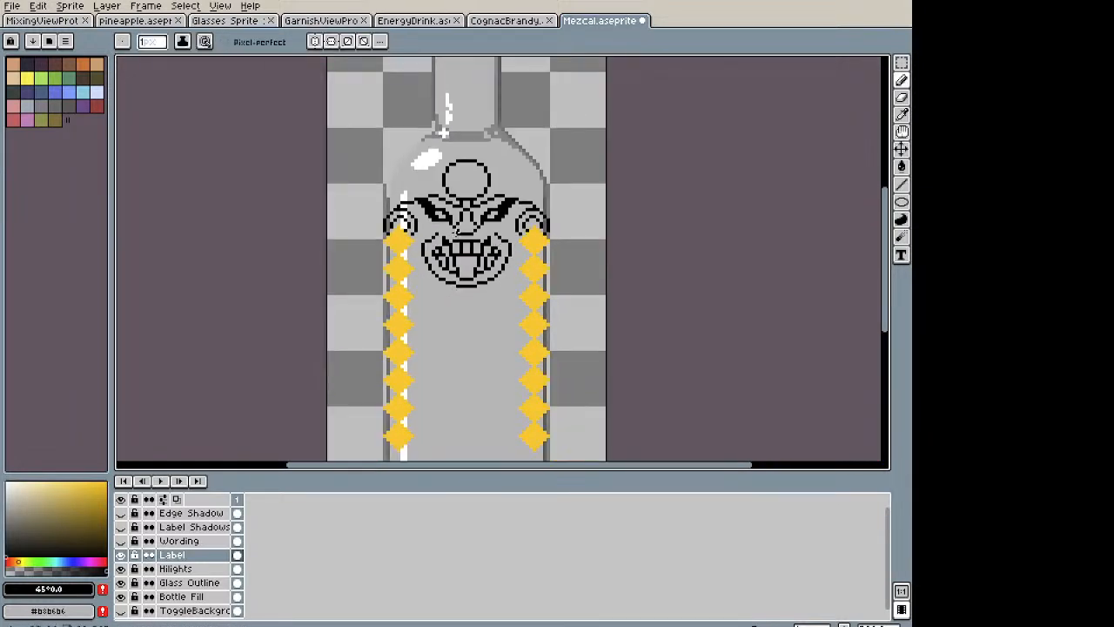
# Step: Draw a narrow, hollow U-shaped black outline inside the mouth, directly below the central upper tooth
pyautogui.scroll(4, 444, 297)
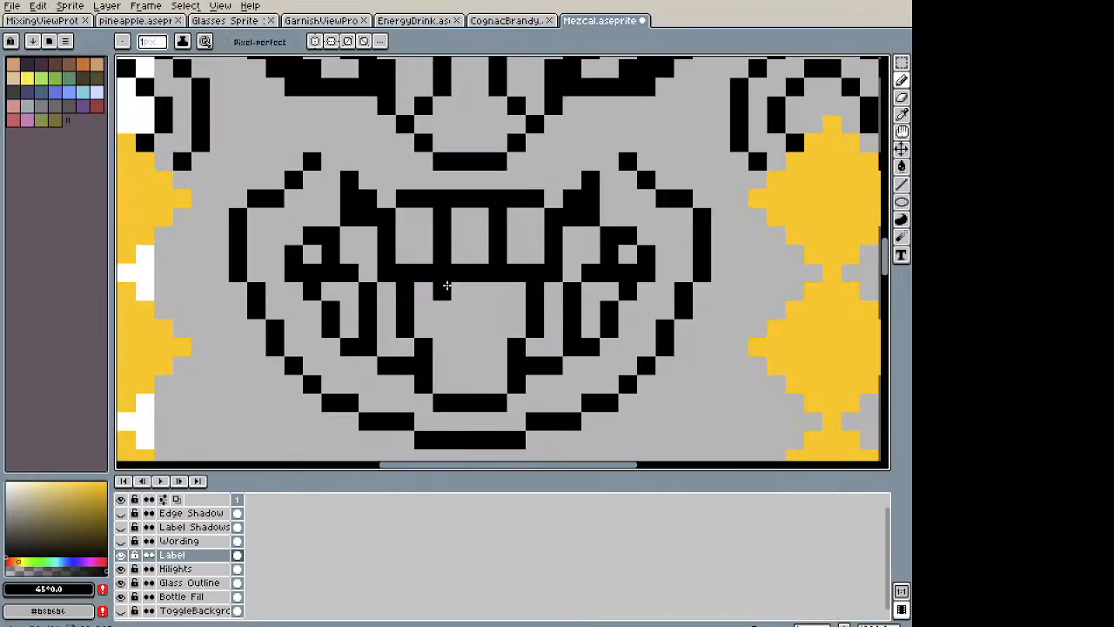
pyautogui.moveTo(444, 297); pyautogui.dragTo(461, 336)
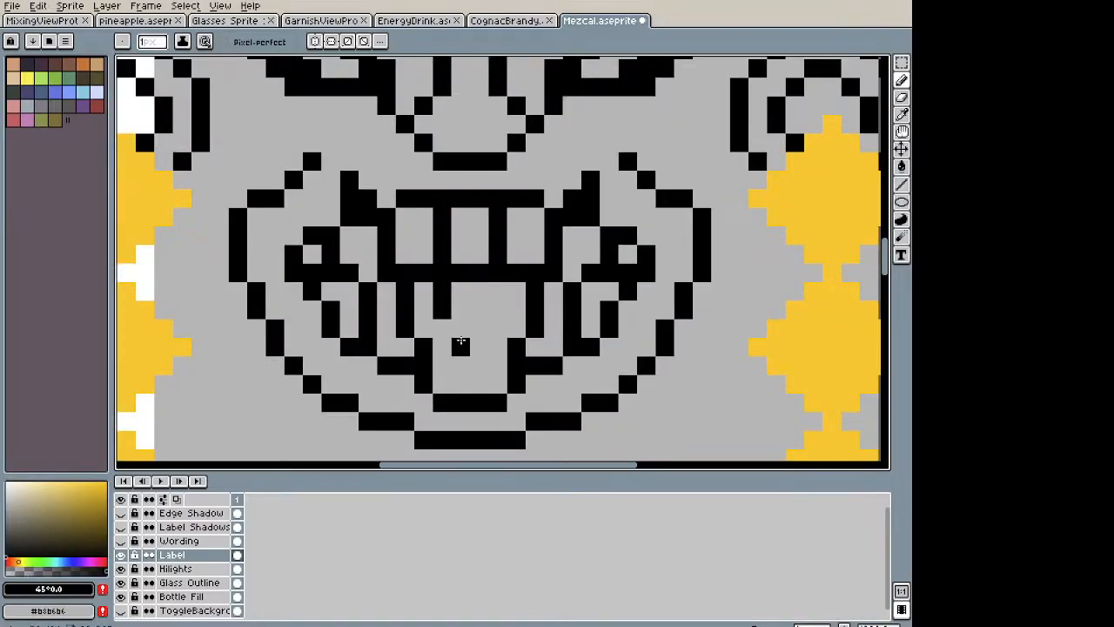
pyautogui.click(474, 349)
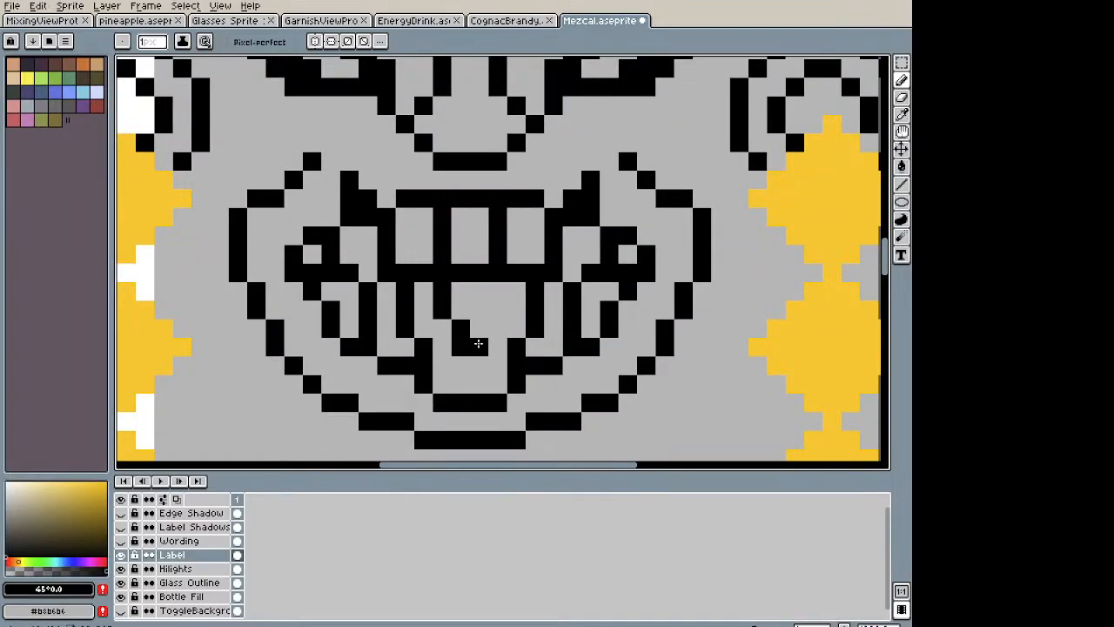
pyautogui.click(481, 329)
pyautogui.click(490, 311)
pyautogui.scroll(-4, 495, 302)
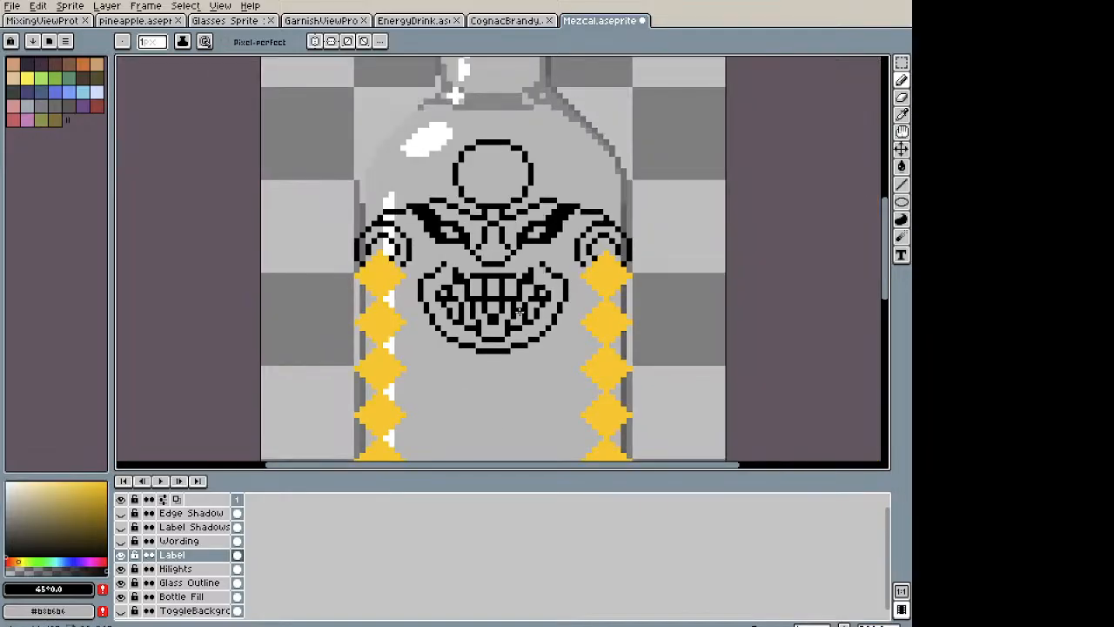
pyautogui.scroll(4, 501, 322)
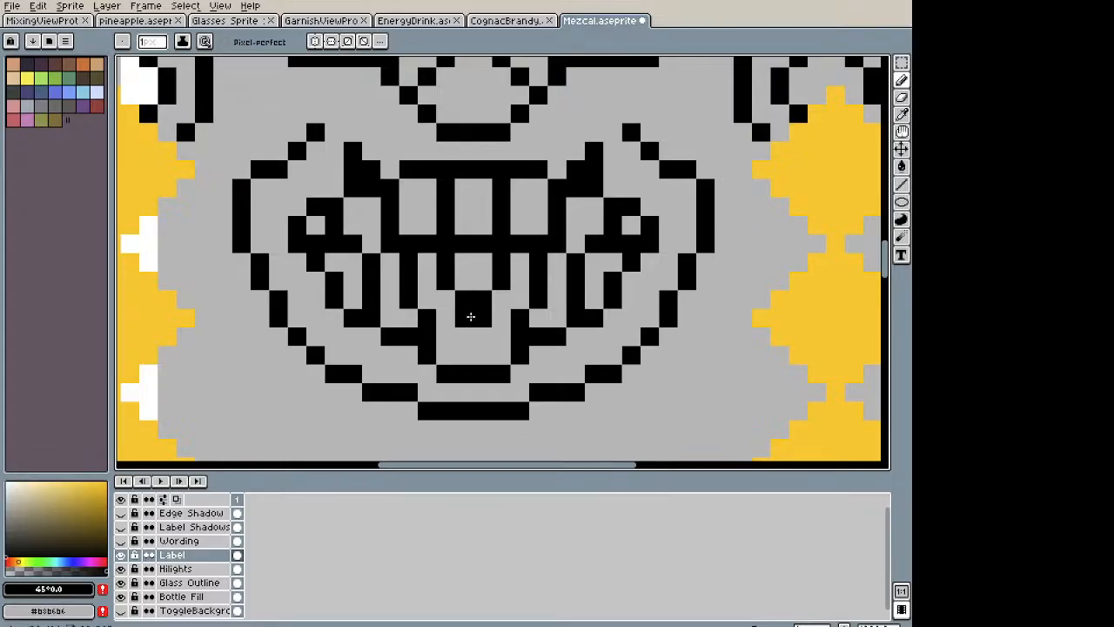
pyautogui.scroll(-2, 480, 316)
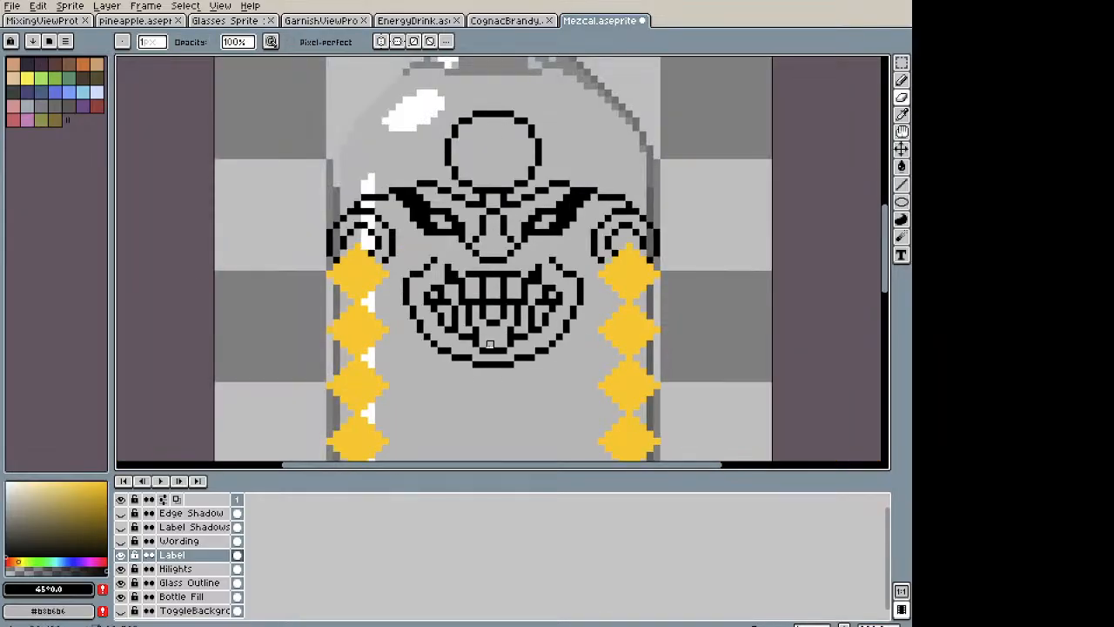
# Step: Erase the hollow U-shaped outline directly below the central upper tooth, leaving the inside of the mouth empty
pyautogui.scroll(2, 490, 337)
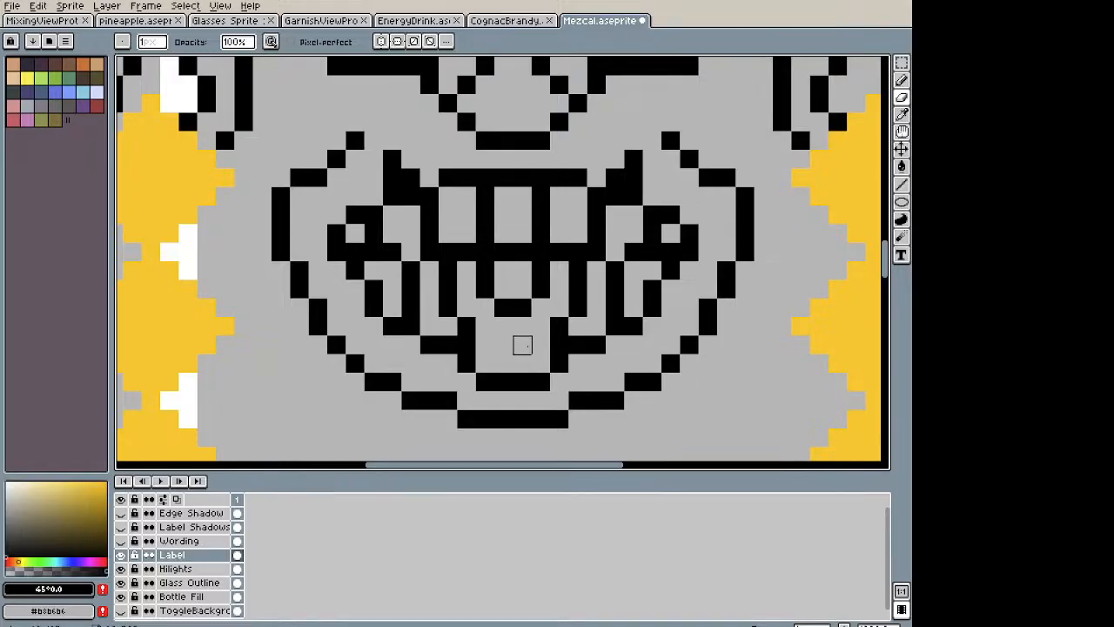
pyautogui.moveTo(540, 323)
pyautogui.mouseDown()
pyautogui.moveTo(485, 288)
pyautogui.moveTo(485, 272)
pyautogui.moveTo(559, 273)
pyautogui.moveTo(540, 272)
pyautogui.mouseUp()
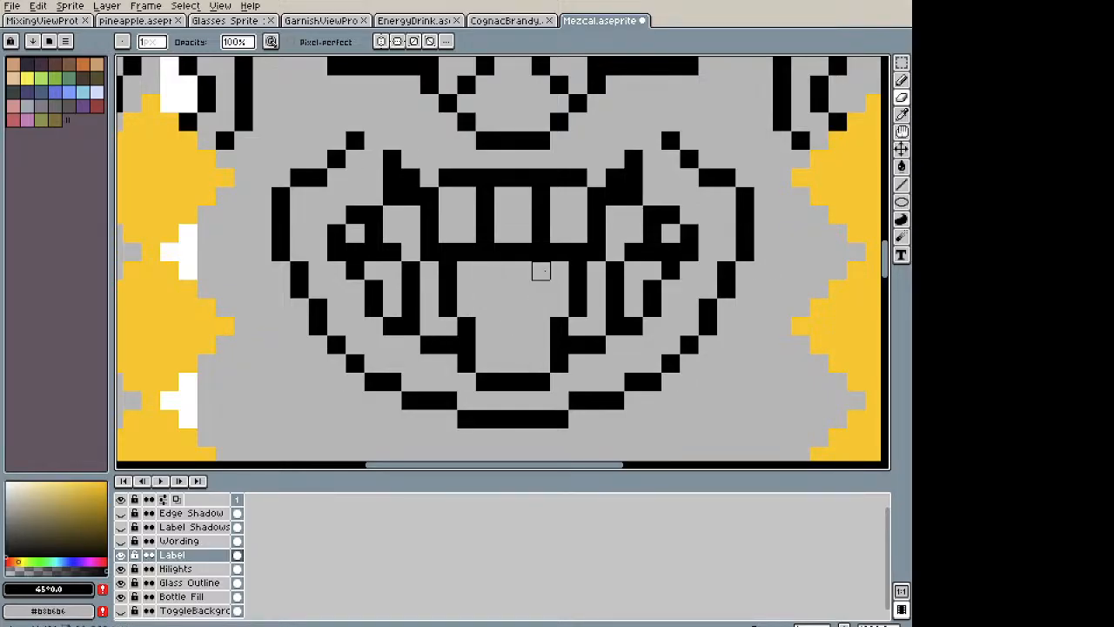
pyautogui.scroll(-4, 544, 300)
pyautogui.moveTo(535, 311); pyautogui.dragTo(477, 275)
pyautogui.scroll(4, 477, 276)
# Step: Erase the stepped upper ends of the outer mouth outline, curl them inward, and draw short vertical black lines beside both fangs
pyautogui.press('i')
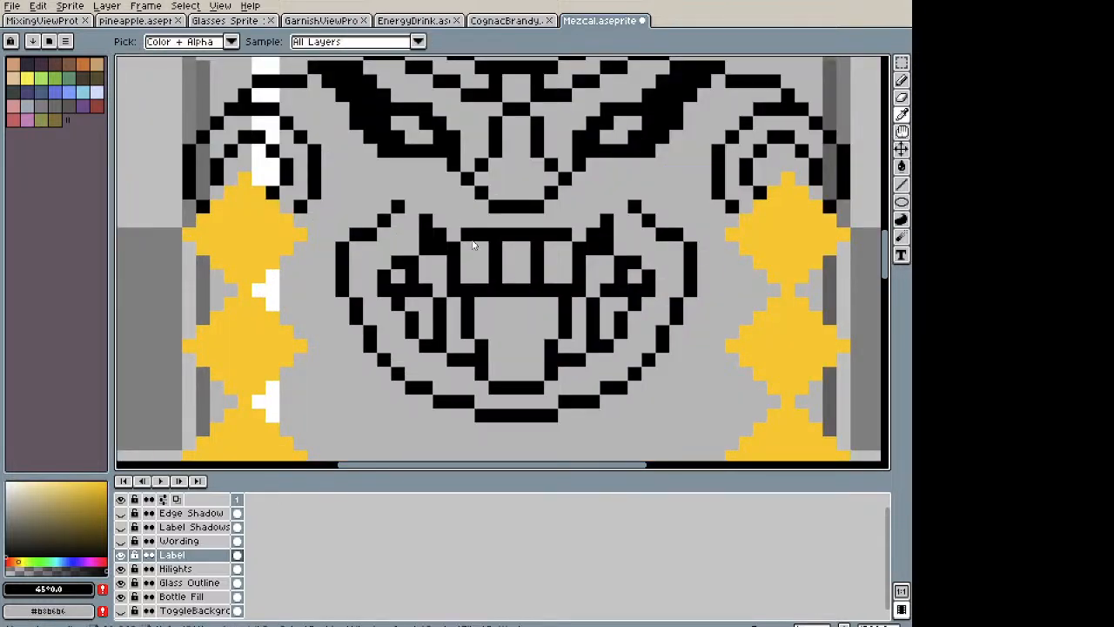
pyautogui.press('b')
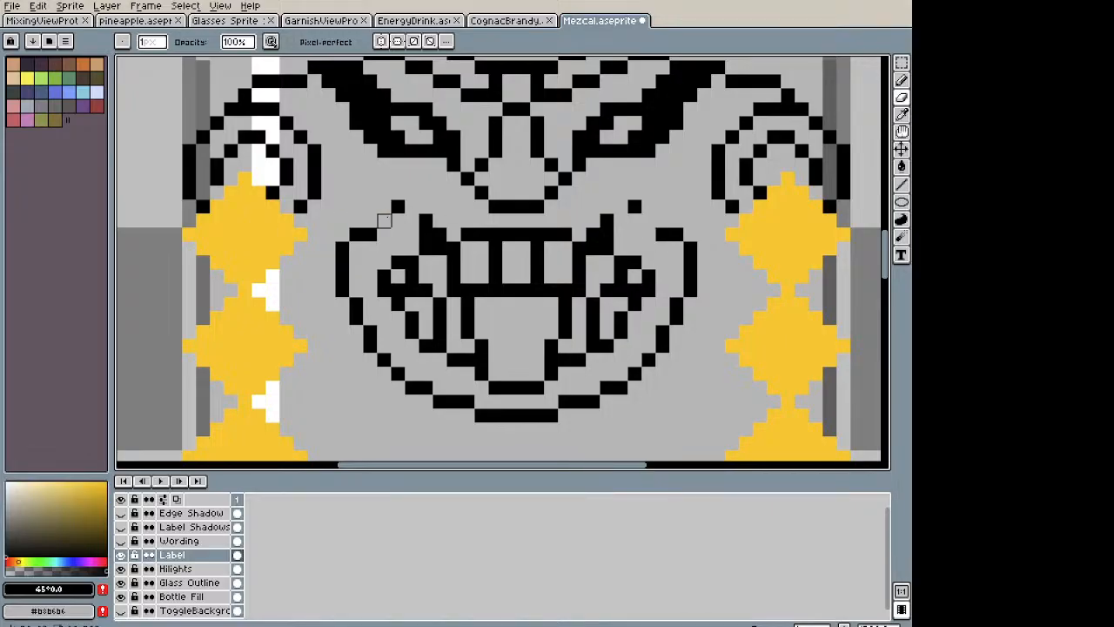
pyautogui.press('b')
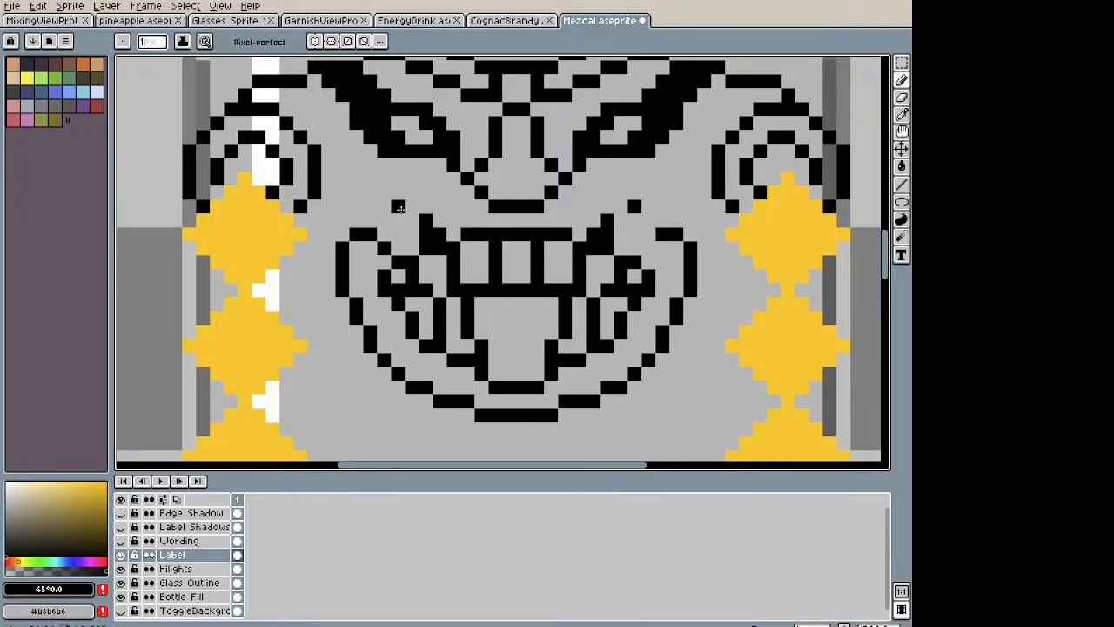
pyautogui.click(397, 235)
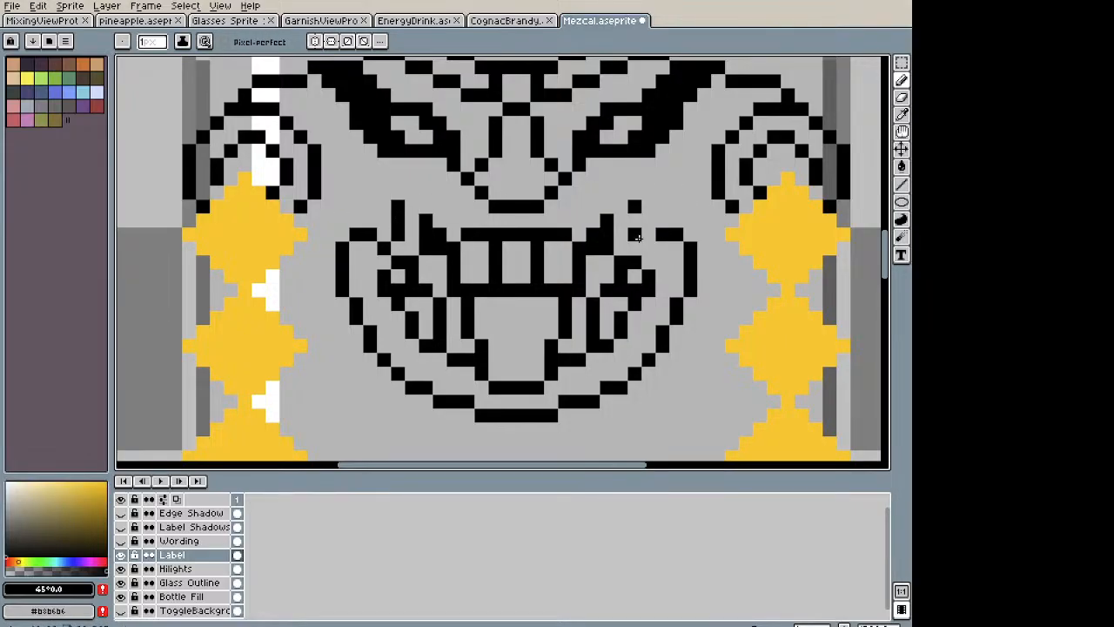
pyautogui.click(646, 246)
pyautogui.moveTo(637, 223)
pyautogui.mouseDown()
pyautogui.moveTo(636, 233)
pyautogui.moveTo(537, 226)
pyautogui.mouseUp()
pyautogui.scroll(-5, 666, 213)
pyautogui.press('space')
pyautogui.scroll(5, 538, 228)
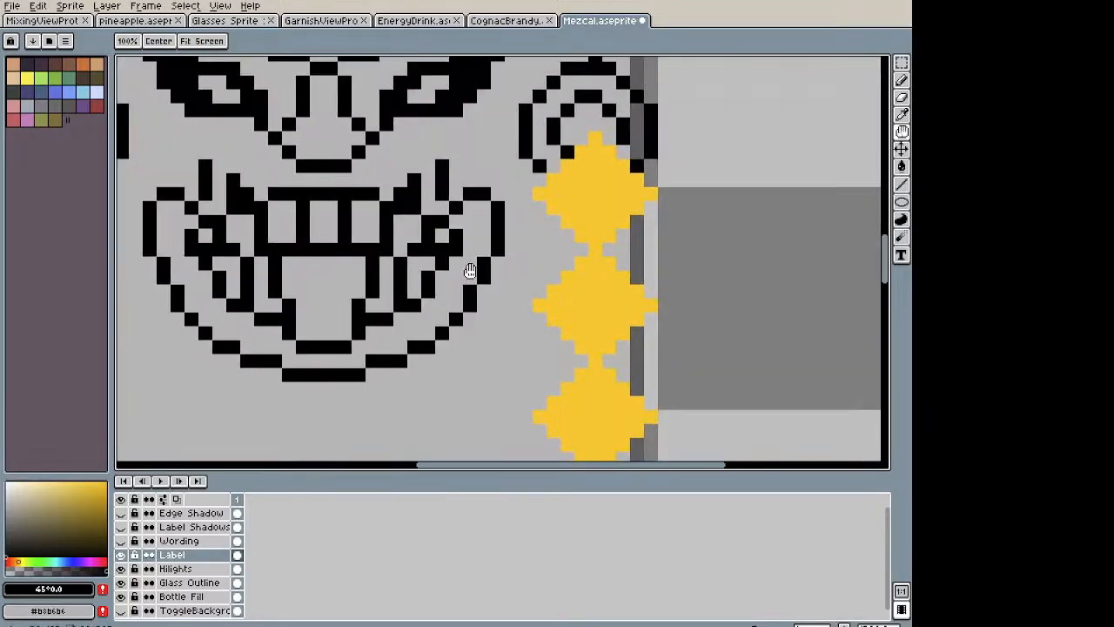
pyautogui.moveTo(468, 269); pyautogui.dragTo(535, 271)
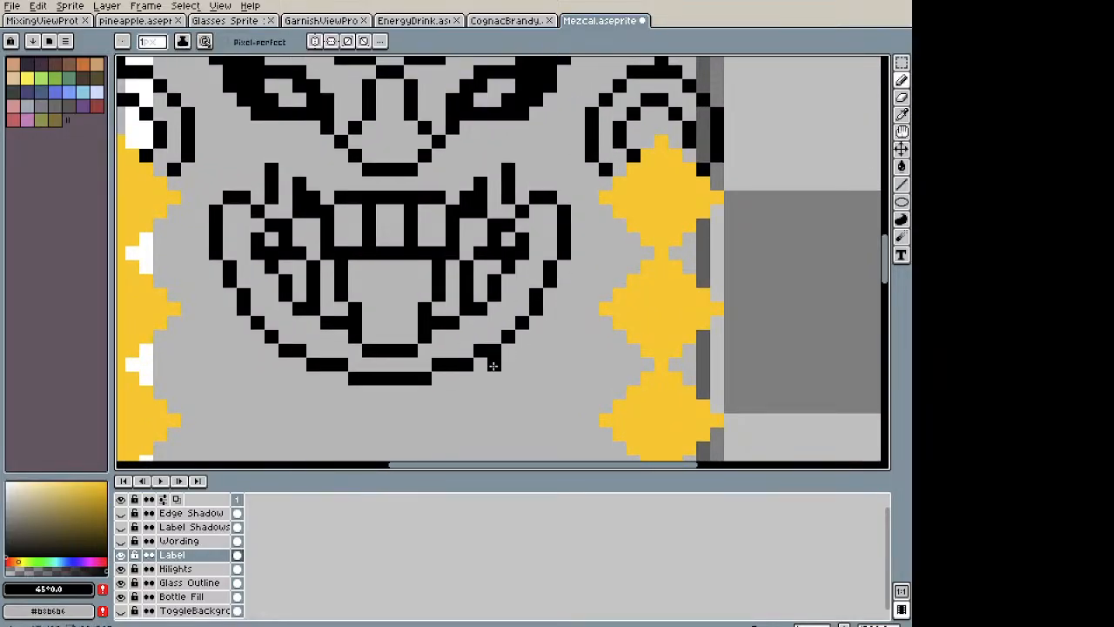
# Step: Erase the lower-right part of the outer mouth outline and redraw it as a stepped curve closer to the teeth
pyautogui.press('e')
pyautogui.moveTo(495, 350)
pyautogui.mouseDown()
pyautogui.moveTo(523, 309)
pyautogui.moveTo(480, 350)
pyautogui.mouseUp()
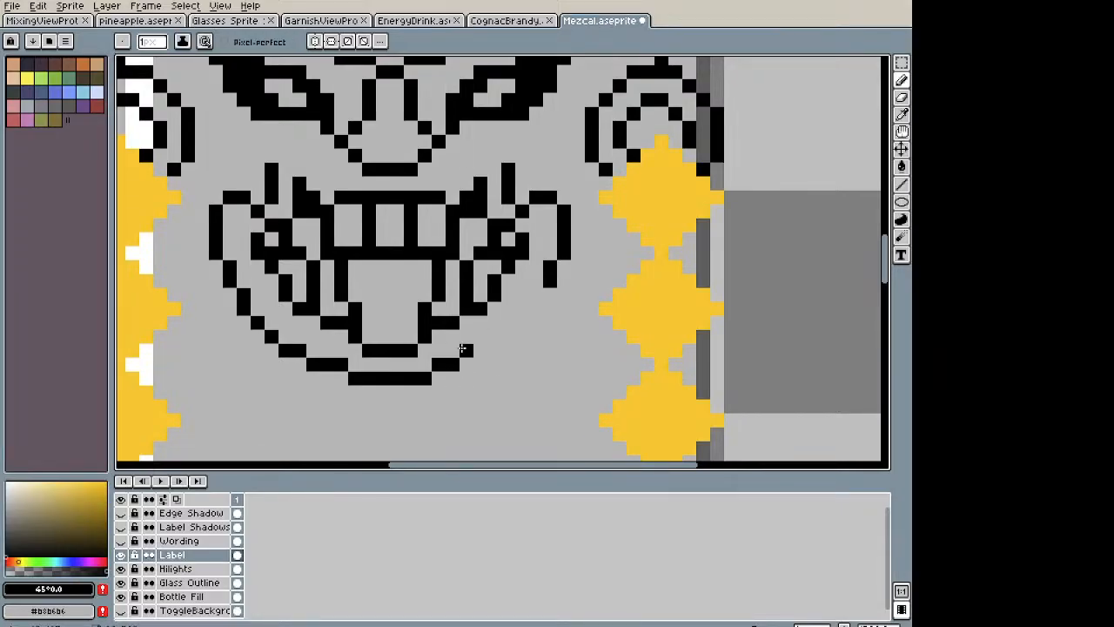
pyautogui.rightClick(453, 365)
pyautogui.press('b')
pyautogui.click(447, 350)
pyautogui.moveTo(449, 350); pyautogui.dragTo(494, 336)
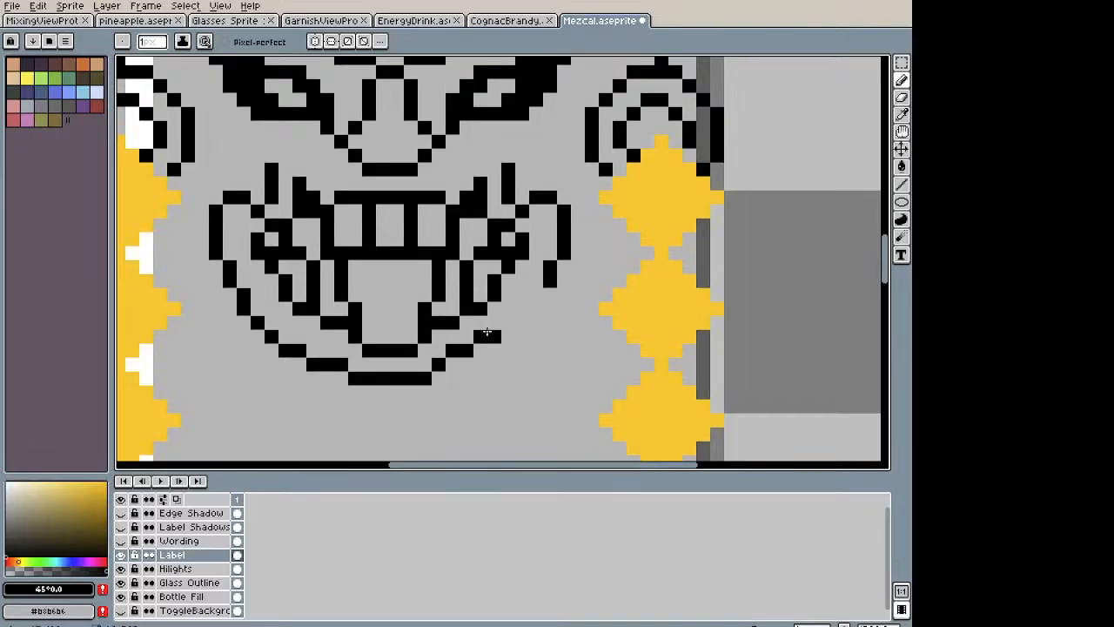
pyautogui.click(508, 323)
pyautogui.click(522, 302)
pyautogui.click(536, 282)
pyautogui.click(564, 253)
# Step: Replace the flat pixel pairs at the lower right of the outer mouth outline with a smoother diagonal run
pyautogui.scroll(-4, 564, 253)
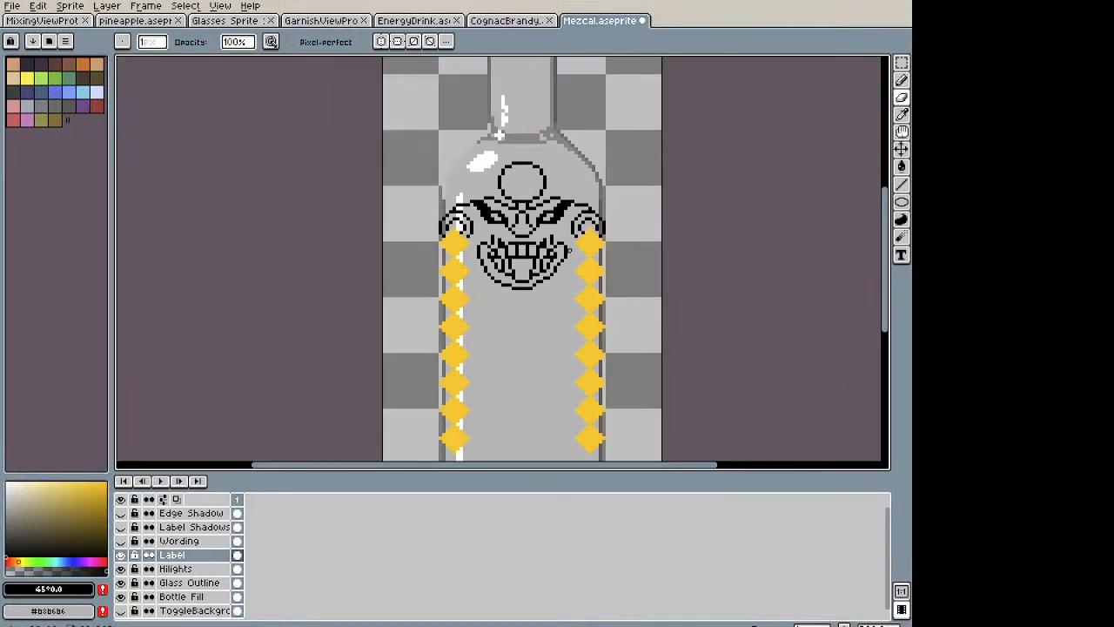
pyautogui.scroll(4, 572, 258)
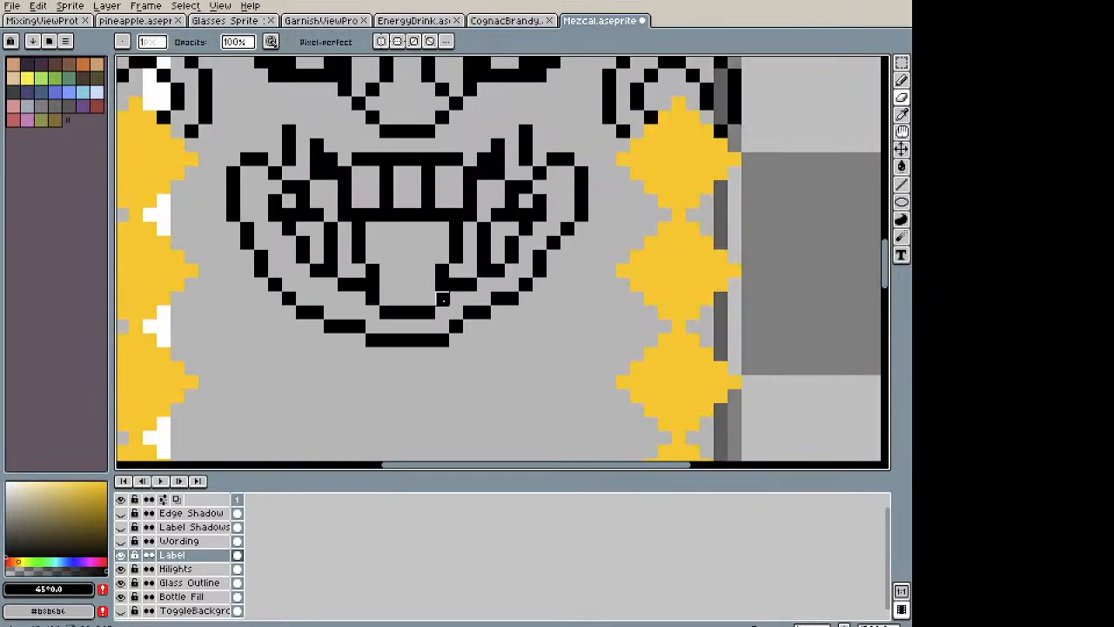
pyautogui.click(471, 313)
pyautogui.click(484, 312)
pyautogui.click(498, 298)
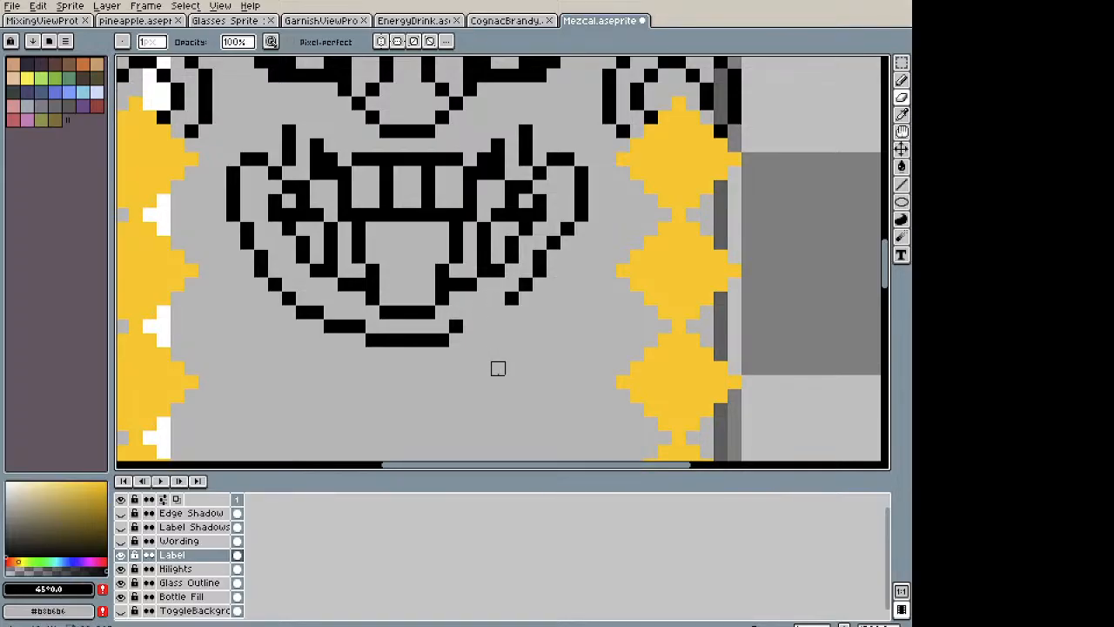
pyautogui.press('b')
pyautogui.scroll(-2, 492, 314)
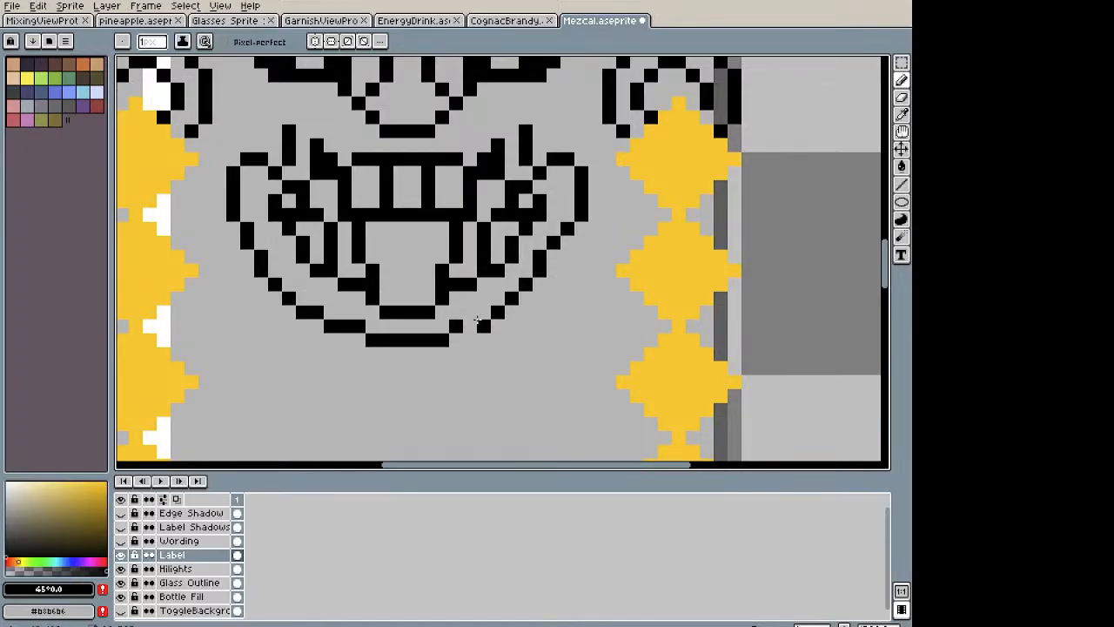
# Step: Shift the pixels on the right flank of the outer mouth outline one pixel outward to round the curve
pyautogui.scroll(-1, 496, 315)
pyautogui.scroll(-2, 499, 314)
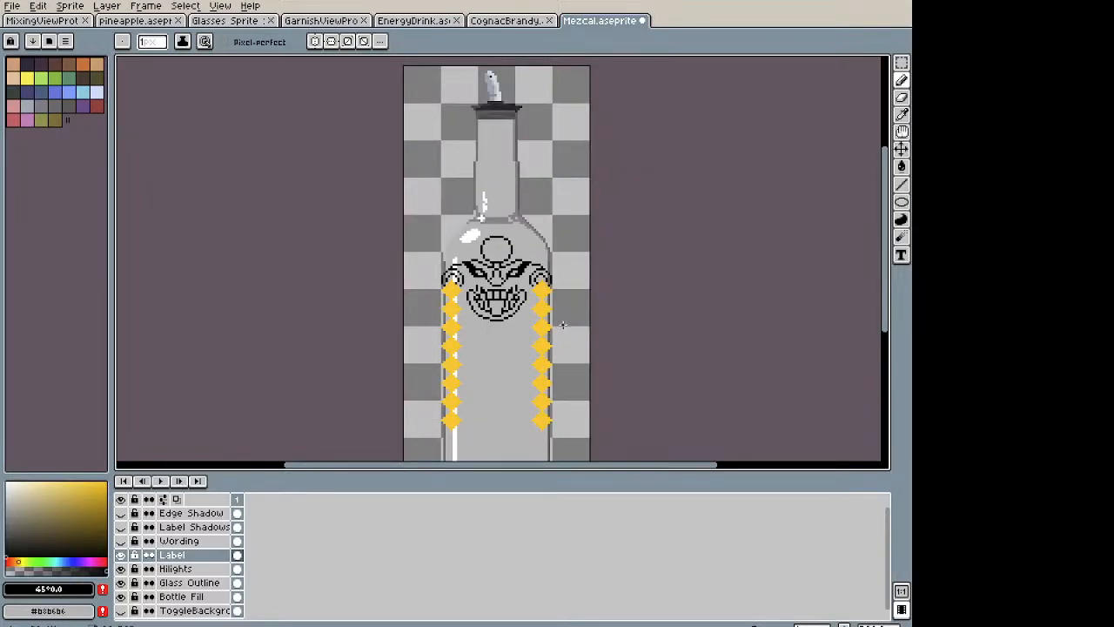
pyautogui.scroll(3, 528, 314)
pyautogui.scroll(-2, 493, 291)
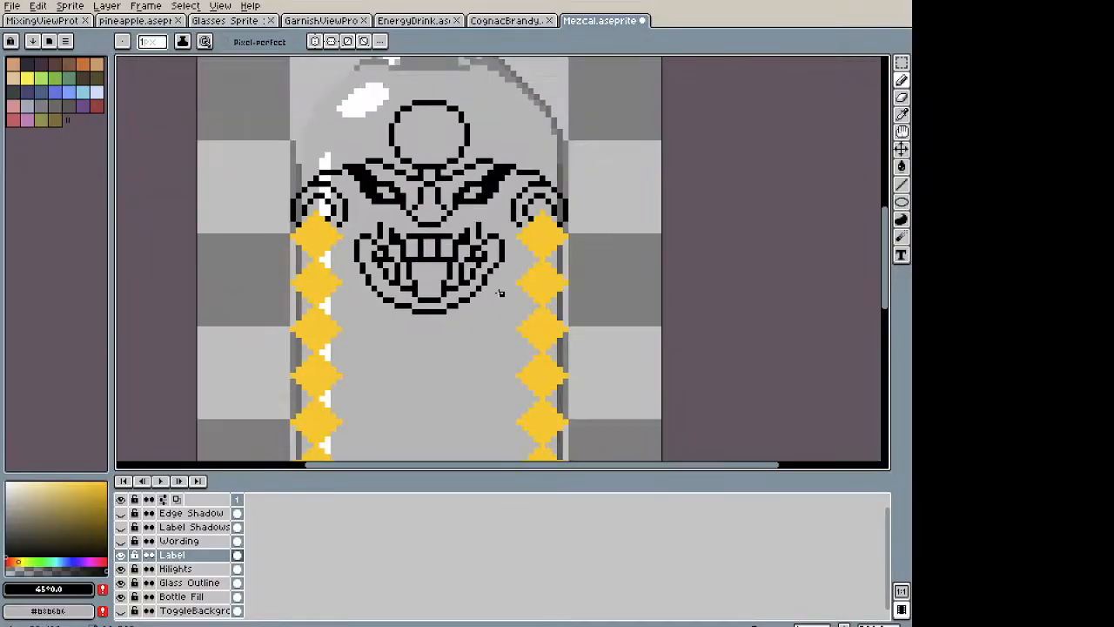
pyautogui.scroll(3, 513, 287)
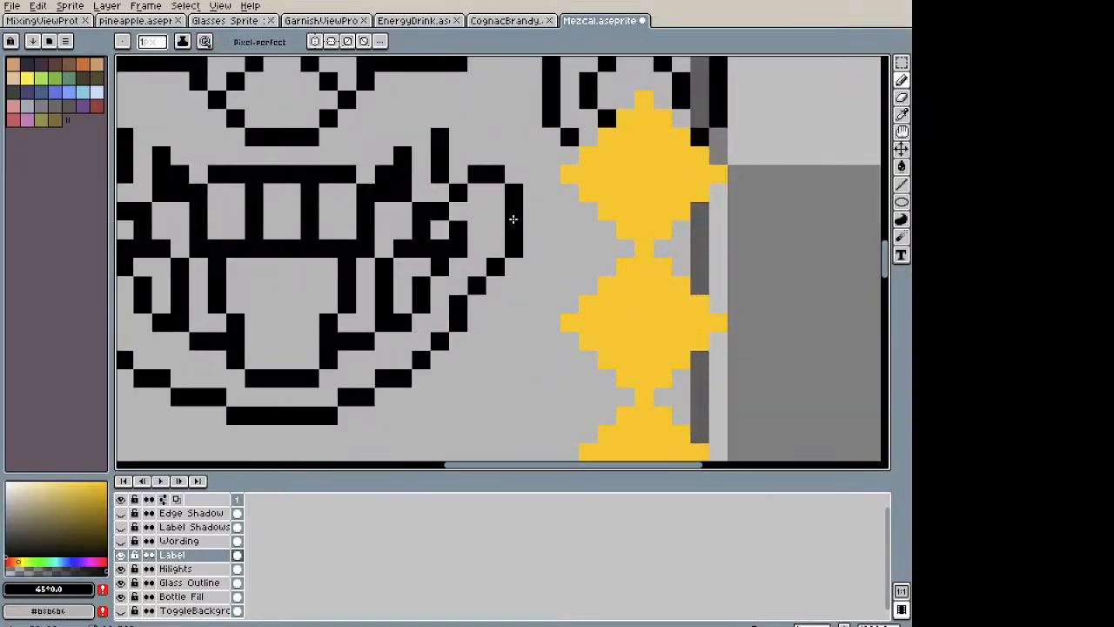
pyautogui.press('e')
pyautogui.click(459, 304)
pyautogui.press('b')
pyautogui.click(473, 302)
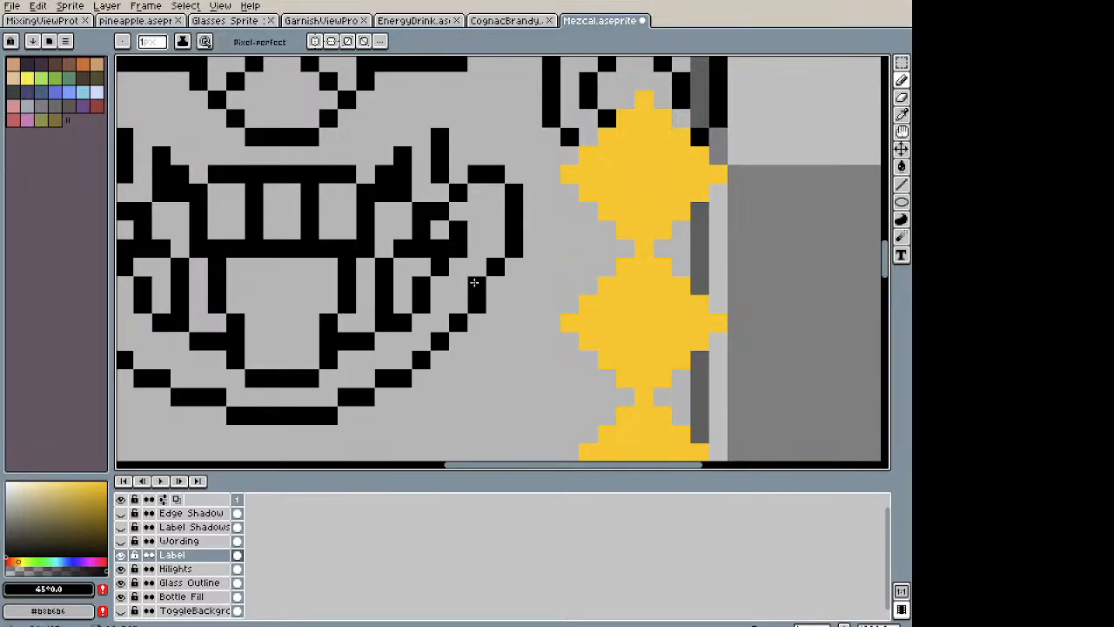
pyautogui.press('e')
pyautogui.click(475, 284)
pyautogui.press('b')
pyautogui.click(493, 284)
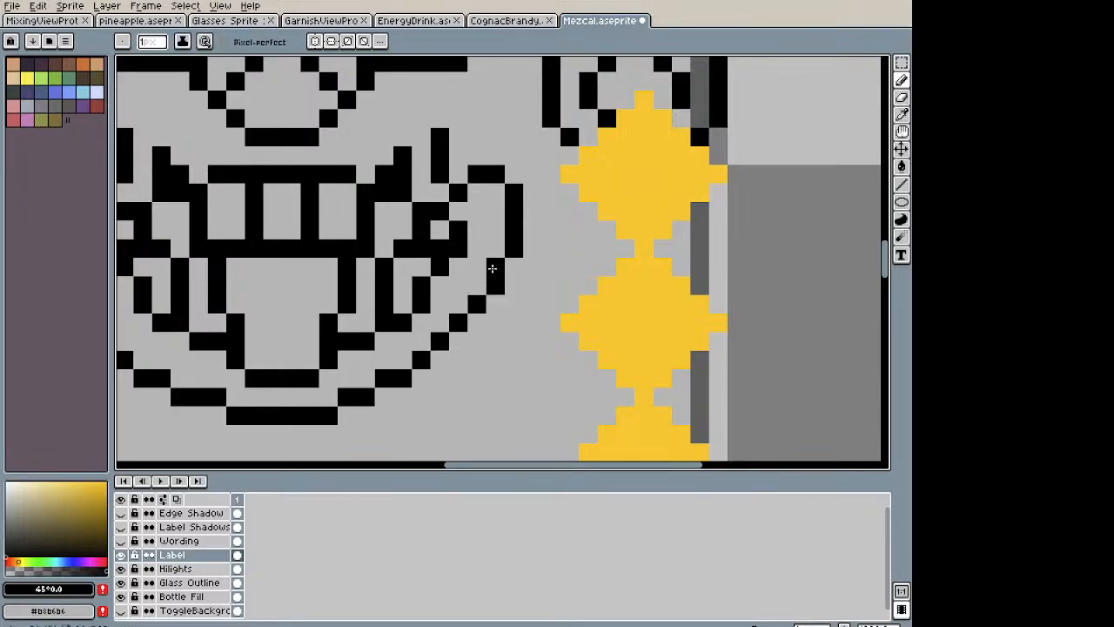
# Step: Examine the whole face on the bottle at several zoom levels, especially the shape of the outer mouth outline
pyautogui.scroll(-5, 623, 277)
pyautogui.scroll(1, 536, 259)
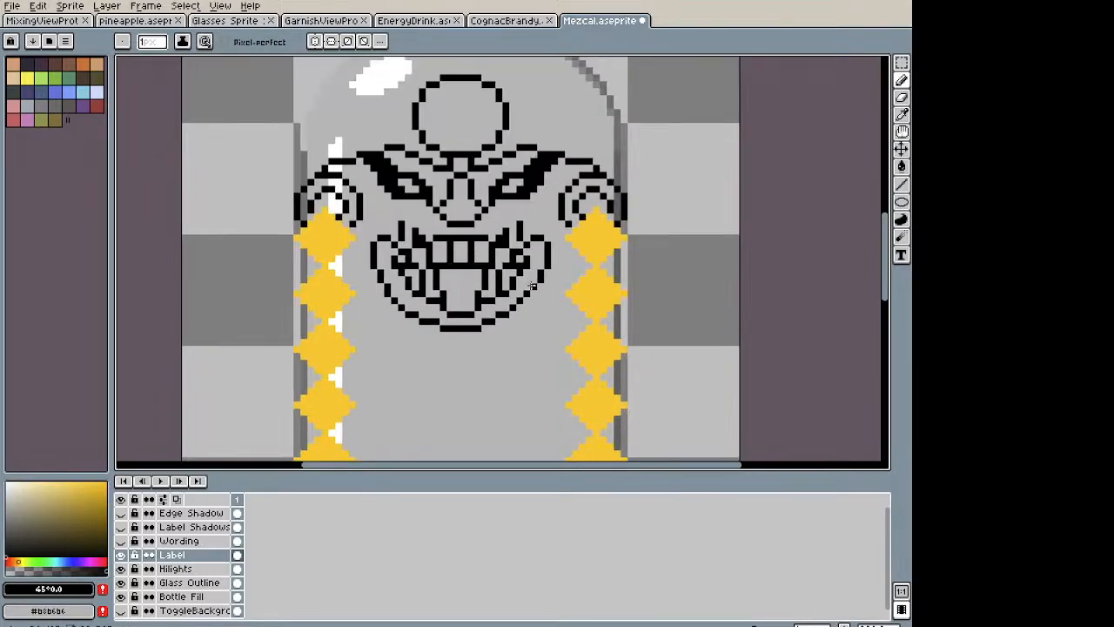
pyautogui.scroll(1, 527, 285)
pyautogui.press('e')
pyautogui.press('b')
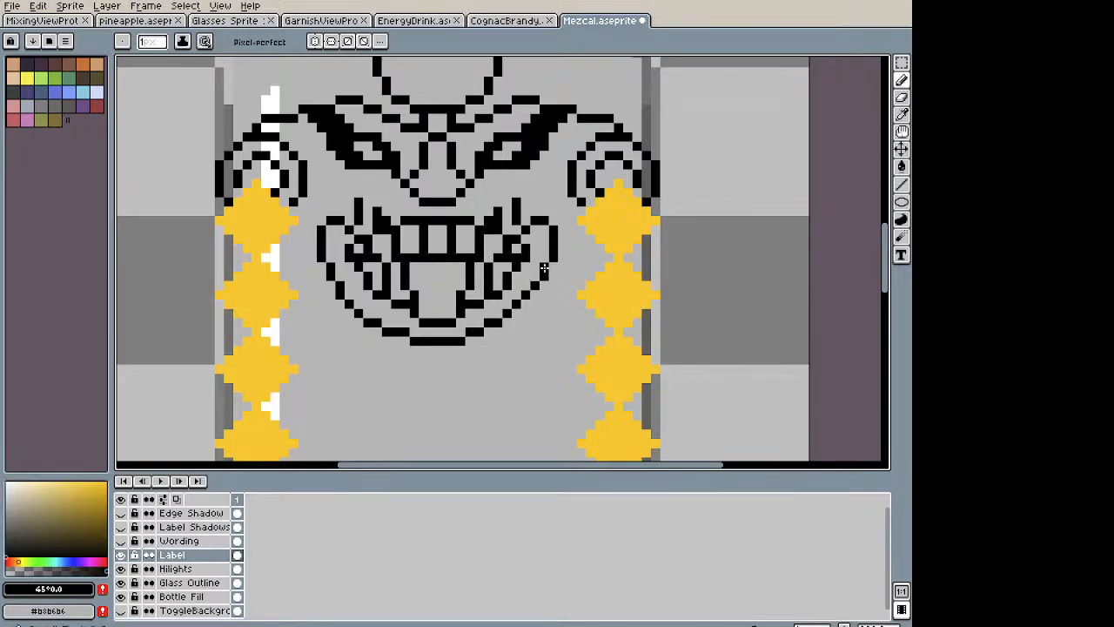
pyautogui.scroll(-2, 550, 272)
pyautogui.scroll(-2, 551, 273)
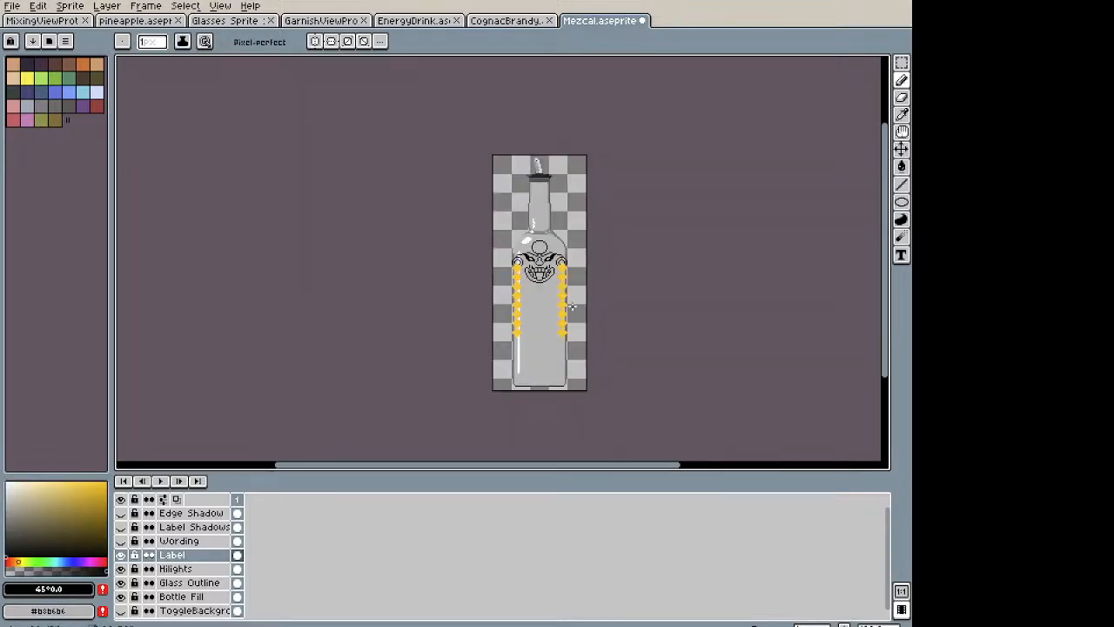
pyautogui.scroll(2, 563, 296)
pyautogui.press('space')
pyautogui.moveTo(544, 237); pyautogui.dragTo(448, 302)
pyautogui.scroll(2, 484, 365)
pyautogui.press('alt')
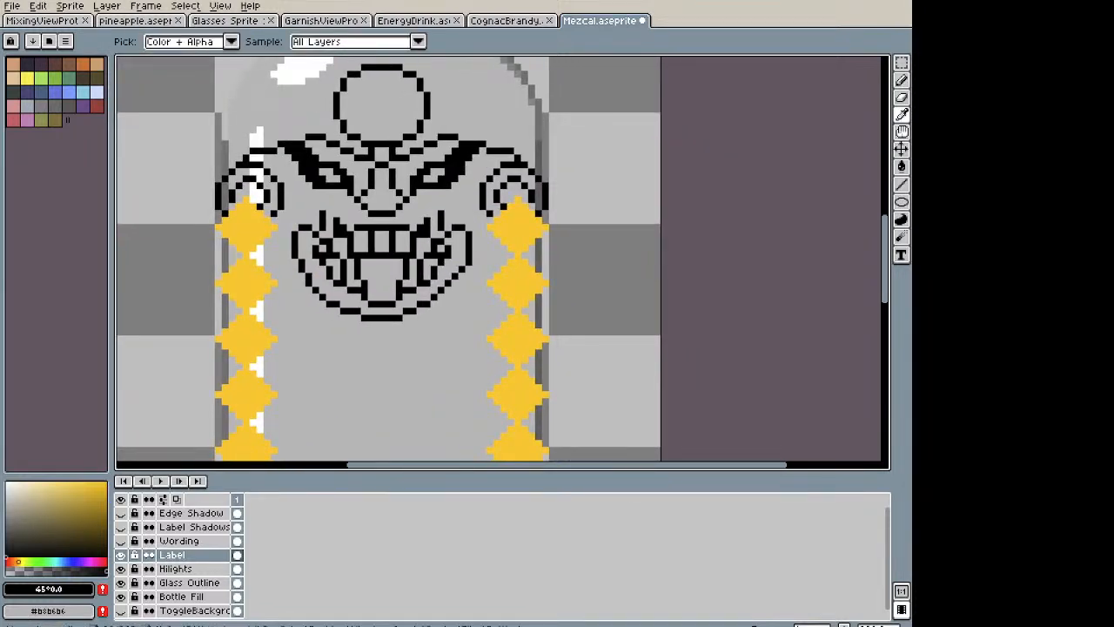
pyautogui.press('b')
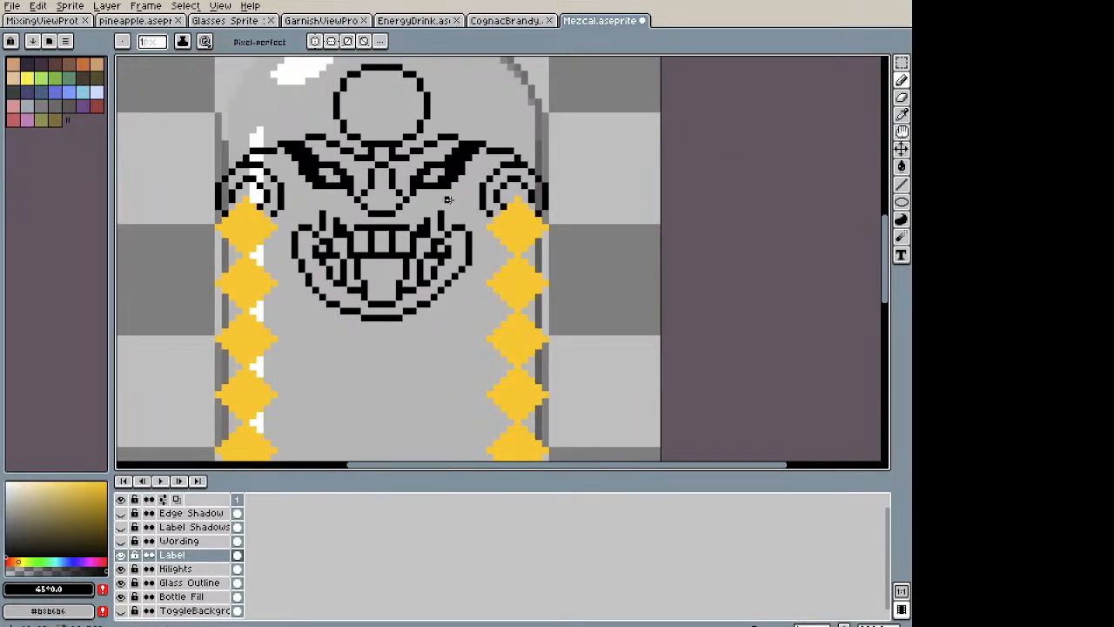
pyautogui.scroll(-3, 442, 216)
pyautogui.scroll(1, 420, 239)
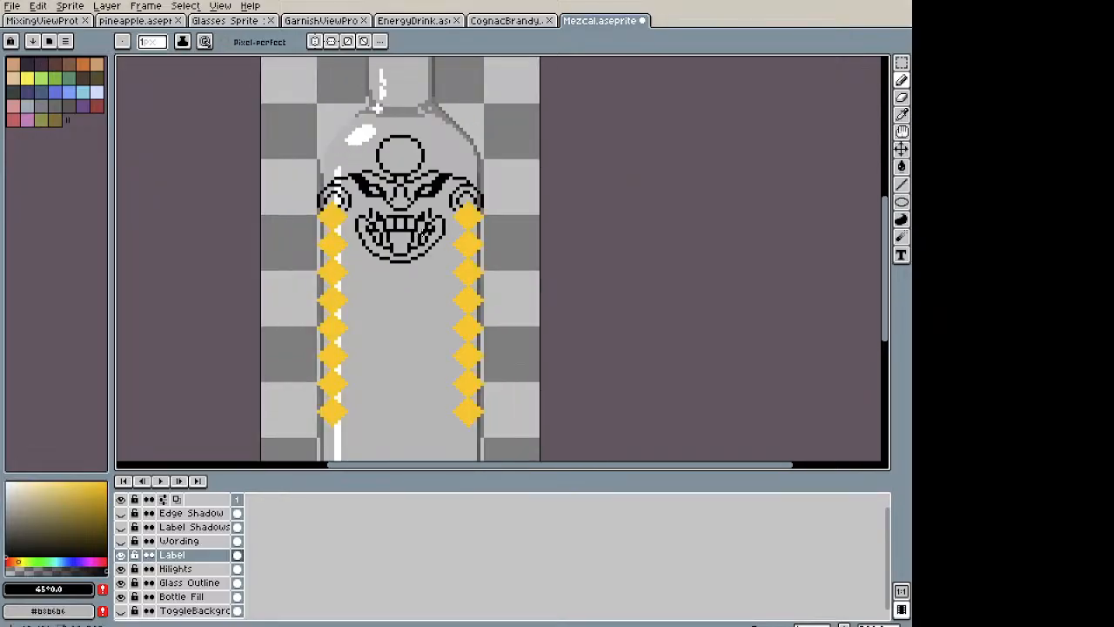
pyautogui.scroll(1, 423, 228)
pyautogui.scroll(1, 423, 228)
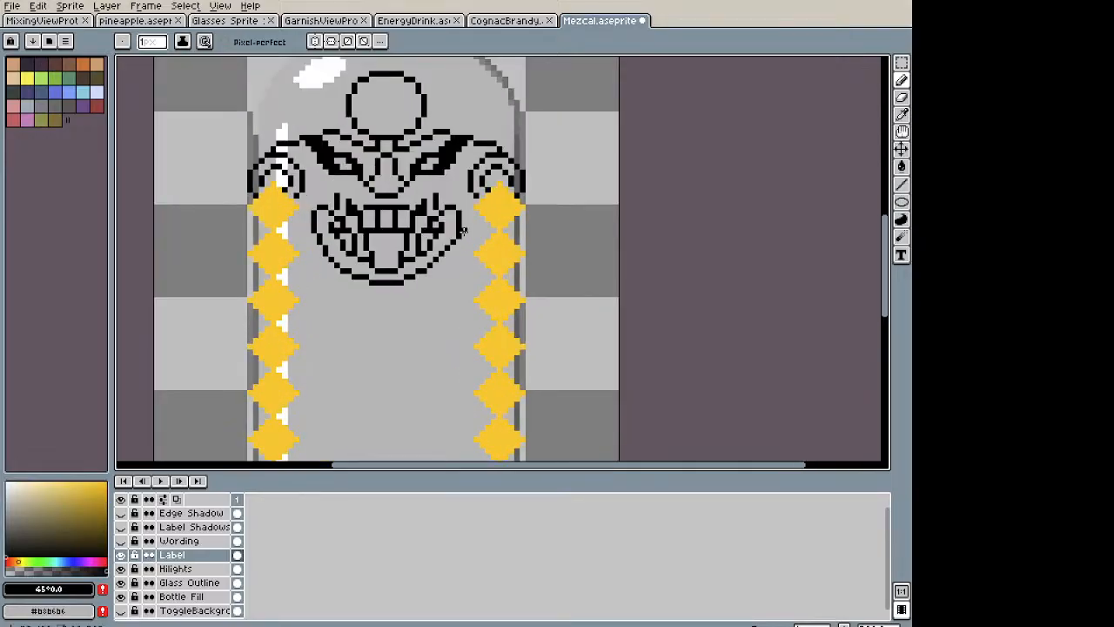
pyautogui.press('b')
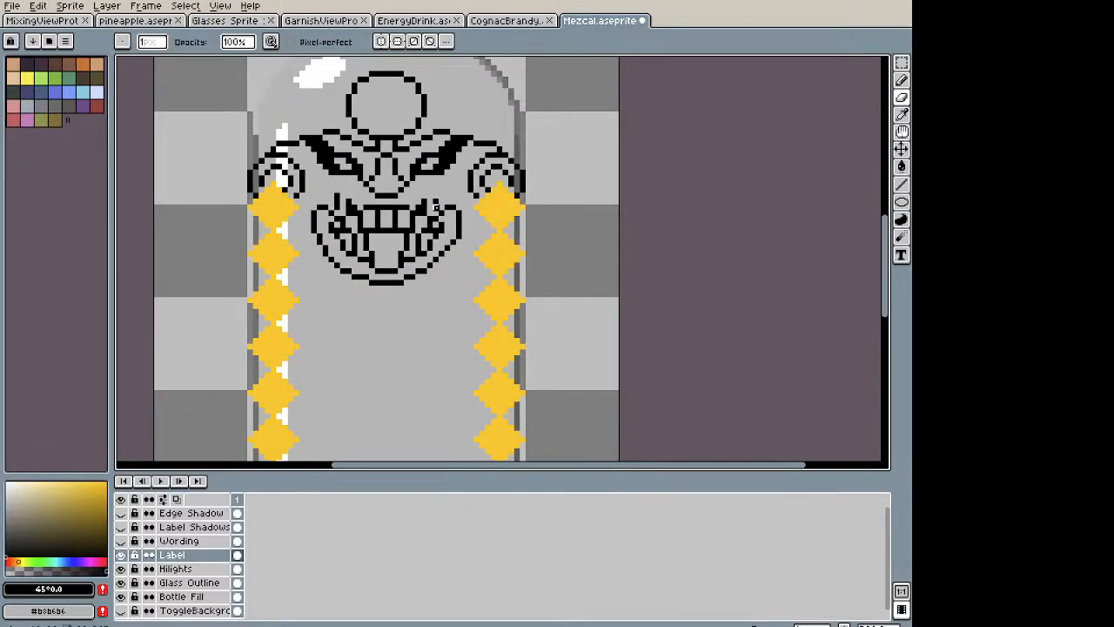
# Step: Erase the entire outer mouth outline and the vertical lines beside the fangs, keeping only the teeth and inner mouth
pyautogui.scroll(1, 436, 206)
pyautogui.scroll(2, 461, 197)
pyautogui.moveTo(445, 191)
pyautogui.mouseDown()
pyautogui.moveTo(445, 227)
pyautogui.moveTo(462, 241)
pyautogui.moveTo(500, 226)
pyautogui.moveTo(519, 246)
pyautogui.moveTo(519, 321)
pyautogui.moveTo(554, 233)
pyautogui.moveTo(582, 209)
pyautogui.mouseUp()
pyautogui.press('space')
pyautogui.moveTo(581, 216)
pyautogui.mouseDown()
pyautogui.moveTo(489, 308)
pyautogui.moveTo(452, 327)
pyautogui.moveTo(452, 309)
pyautogui.moveTo(414, 327)
pyautogui.moveTo(414, 346)
pyautogui.moveTo(302, 345)
pyautogui.moveTo(303, 328)
pyautogui.moveTo(248, 327)
pyautogui.moveTo(247, 308)
pyautogui.moveTo(228, 309)
pyautogui.moveTo(154, 197)
pyautogui.moveTo(154, 235)
pyautogui.moveTo(173, 235)
pyautogui.moveTo(173, 253)
pyautogui.moveTo(154, 197)
pyautogui.mouseUp()
pyautogui.press('space')
pyautogui.moveTo(213, 165); pyautogui.dragTo(471, 192)
pyautogui.moveTo(399, 207)
pyautogui.mouseDown()
pyautogui.moveTo(392, 149)
pyautogui.moveTo(430, 131)
pyautogui.moveTo(410, 130)
pyautogui.moveTo(447, 150)
pyautogui.moveTo(467, 94)
pyautogui.mouseUp()
pyautogui.scroll(-3, 467, 94)
pyautogui.scroll(2, 557, 254)
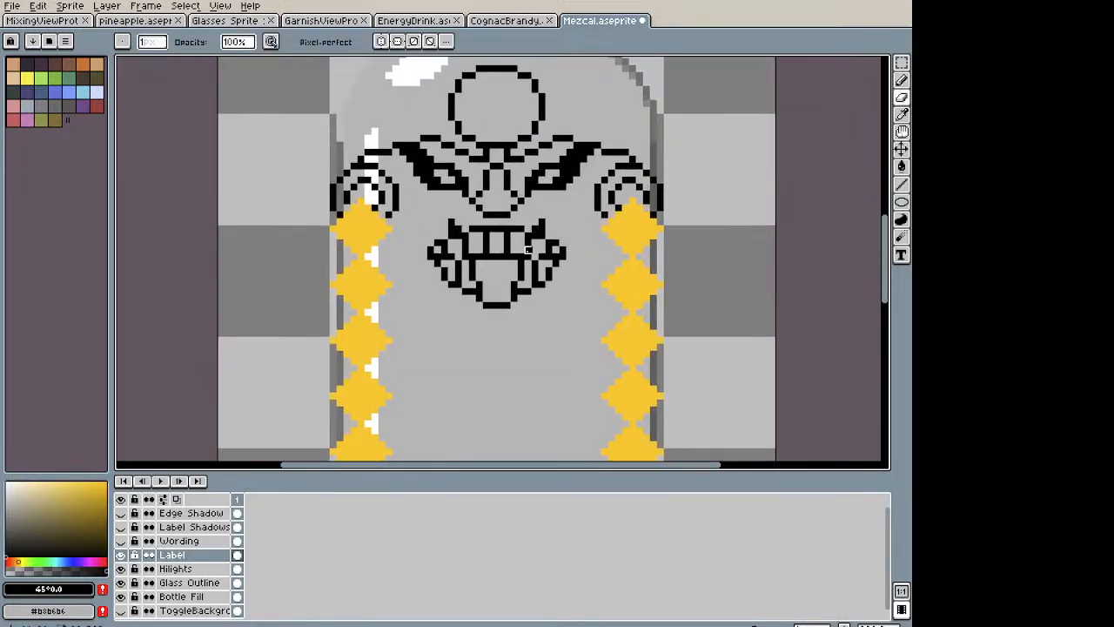
# Step: Select the remaining mouth and move it one pixel up towards the nose, then clear the selection
pyautogui.press('m')
pyautogui.moveTo(414, 219); pyautogui.dragTo(575, 310)
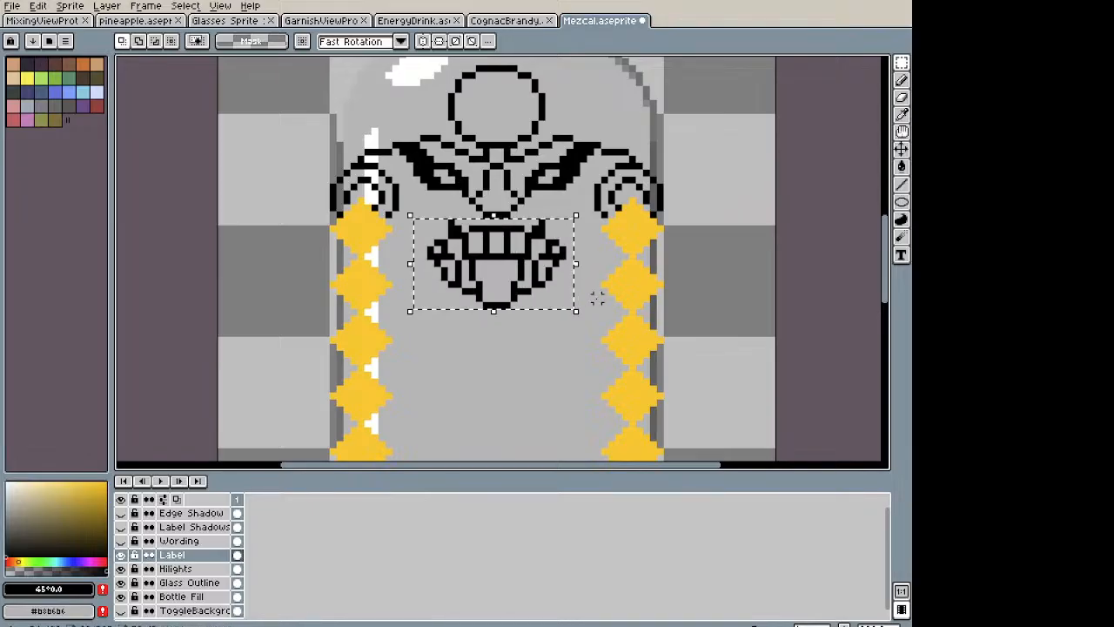
pyautogui.press('Up')
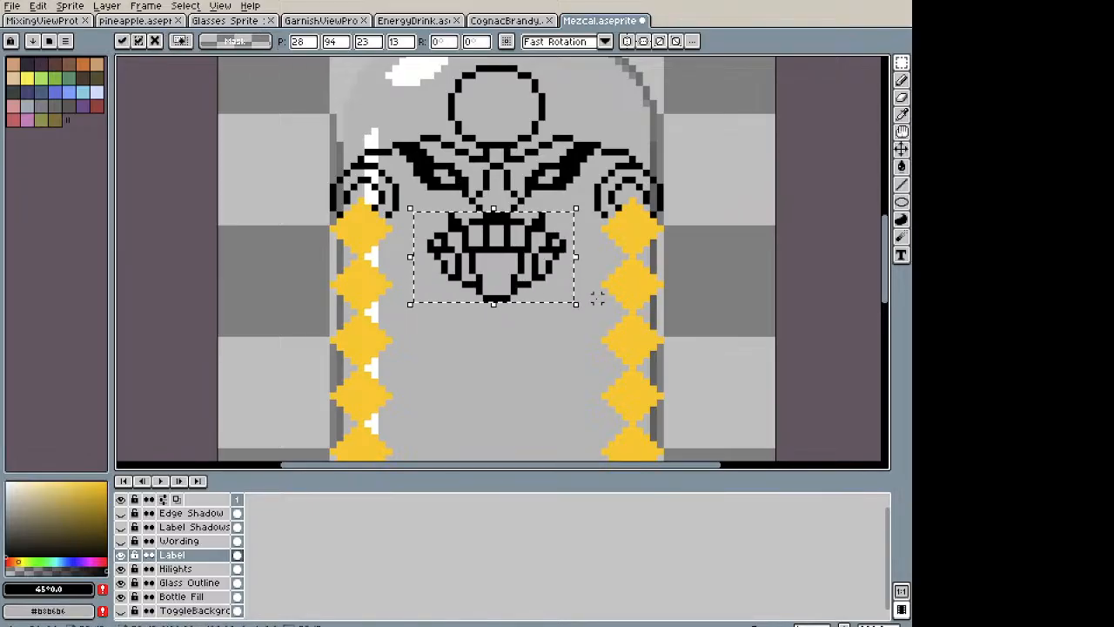
pyautogui.press('Up')
pyautogui.press('Up')
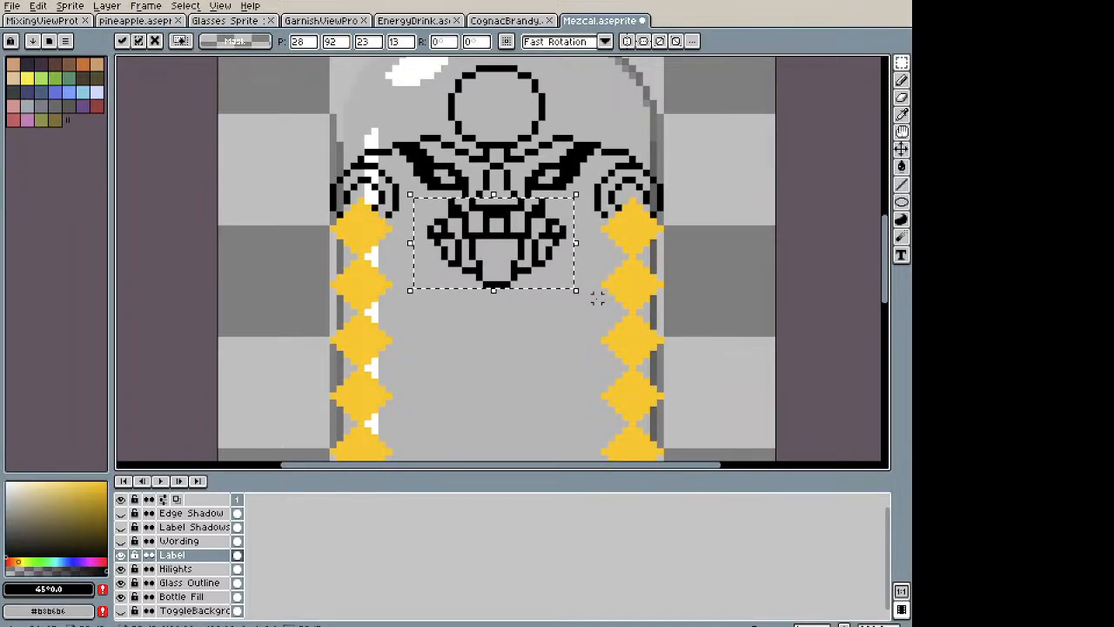
pyautogui.press('Down')
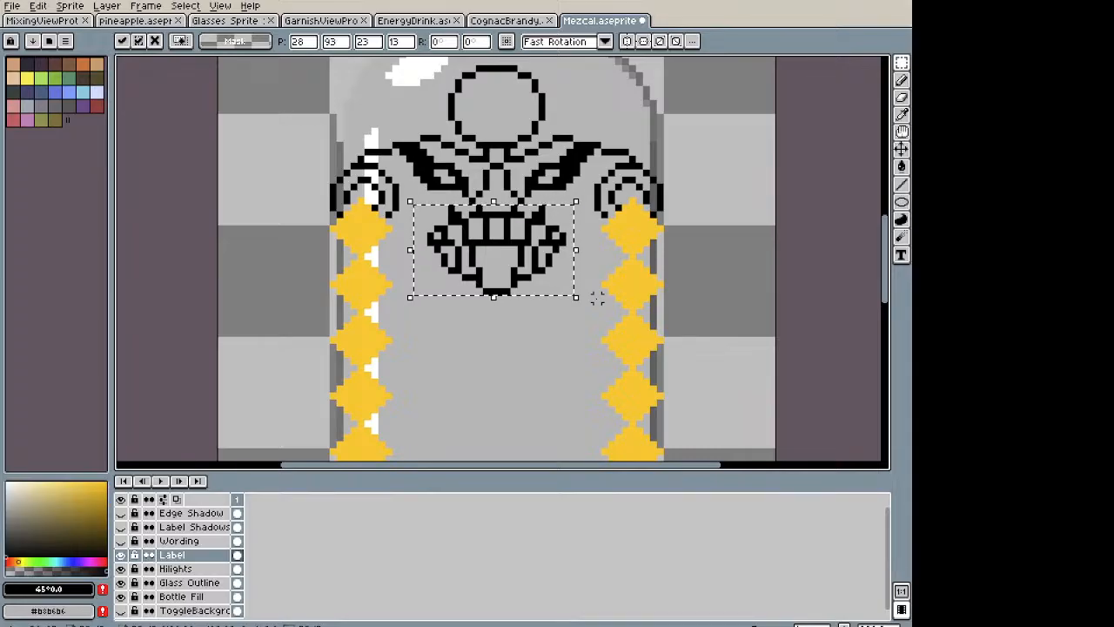
pyautogui.press('Down')
pyautogui.press('Down')
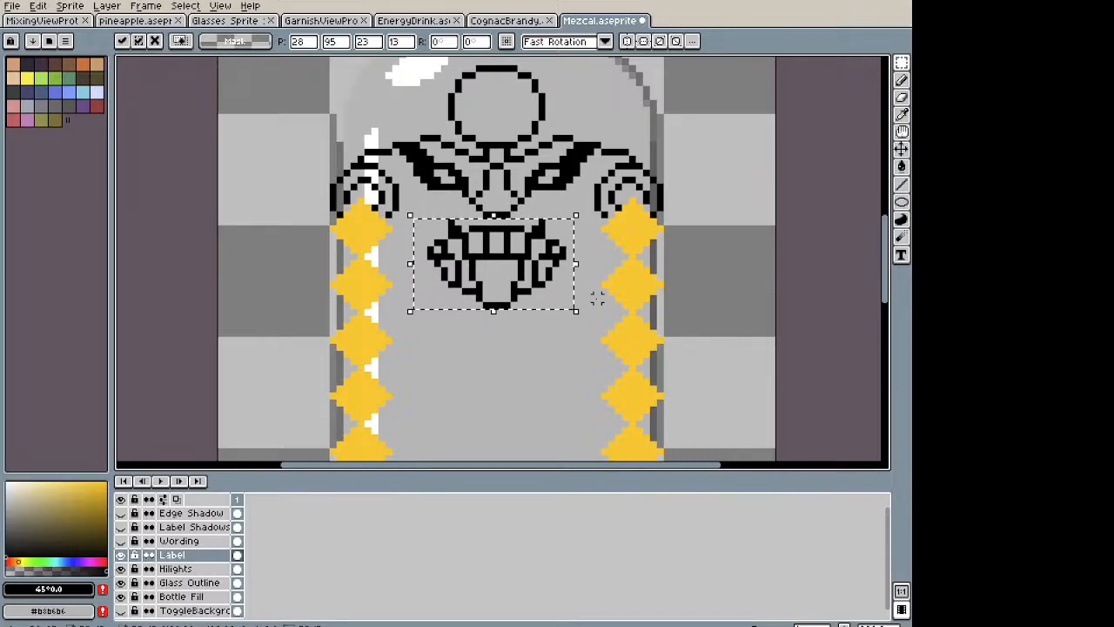
pyautogui.press('Up')
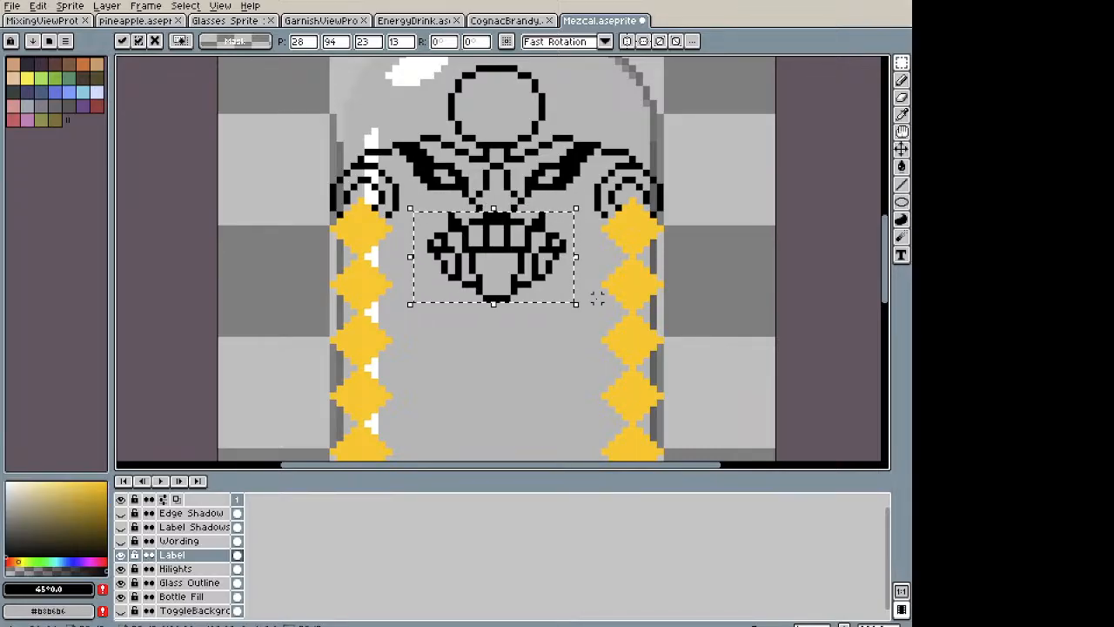
pyautogui.hotkey('ctrl', 'd')
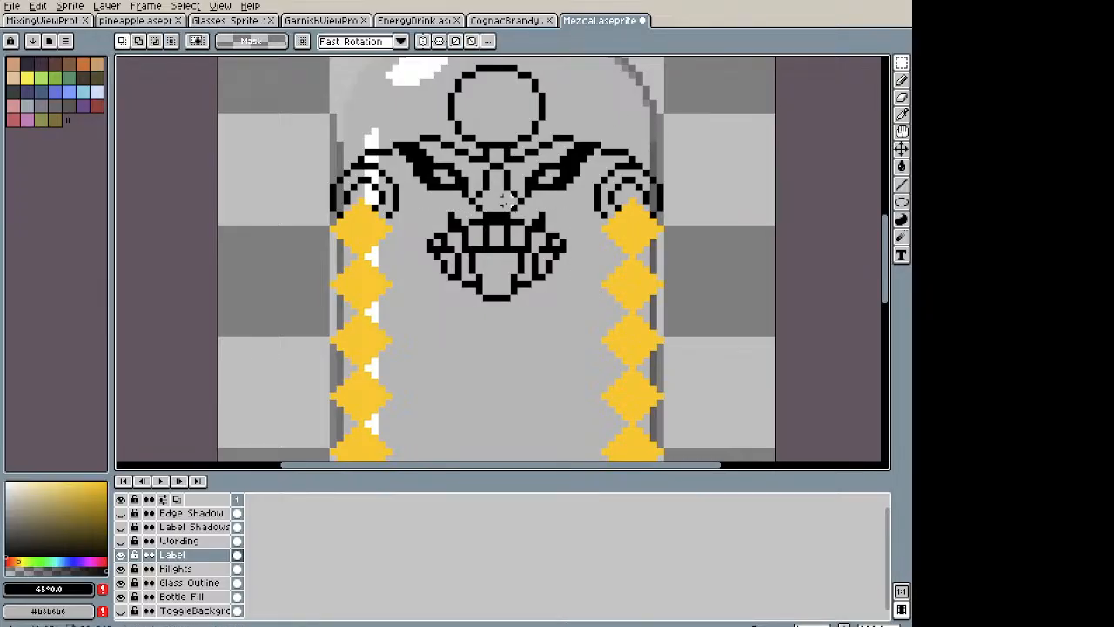
# Step: Delete the black bar above the teeth and close the bottom of the nose with a horizontal black line
pyautogui.scroll(3, 513, 205)
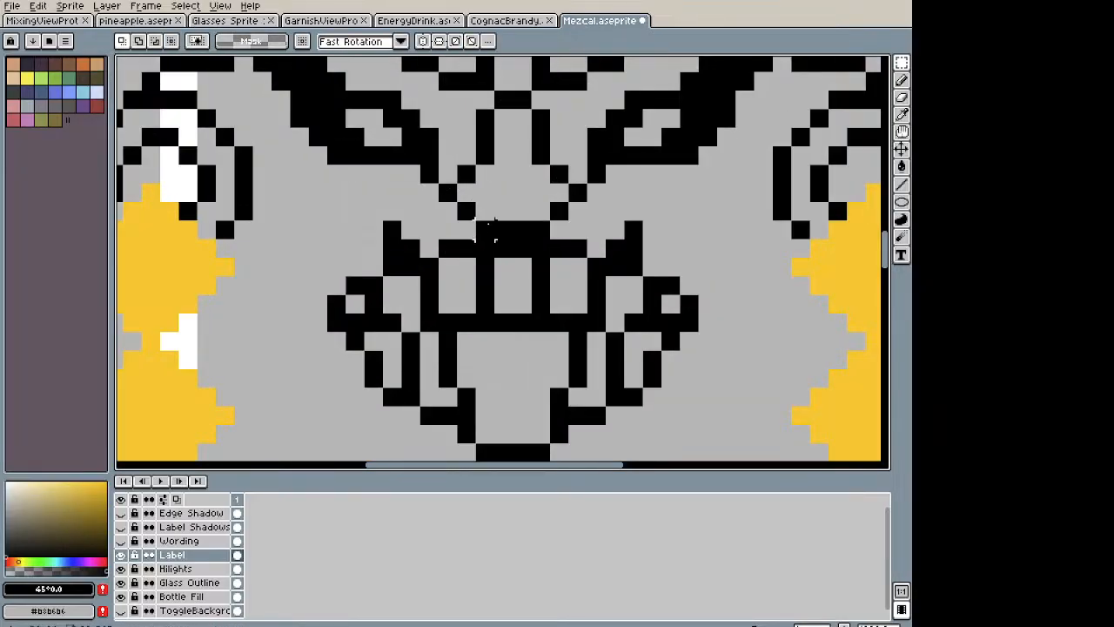
pyautogui.moveTo(486, 228); pyautogui.dragTo(544, 238)
pyautogui.press('Delete')
pyautogui.press('b')
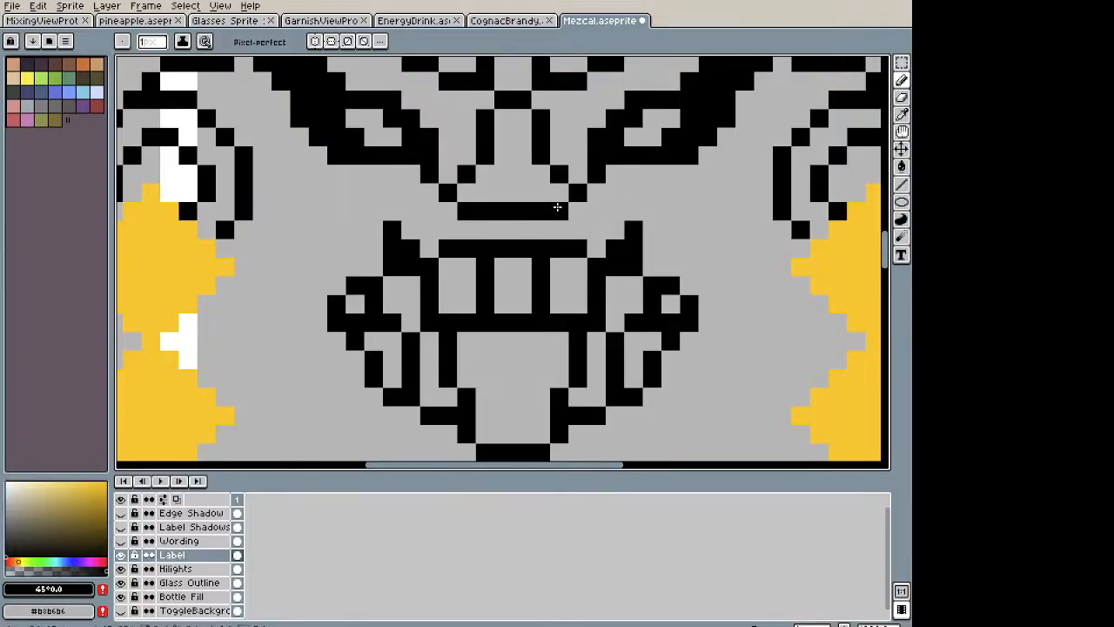
pyautogui.scroll(-4, 571, 218)
pyautogui.scroll(3, 595, 235)
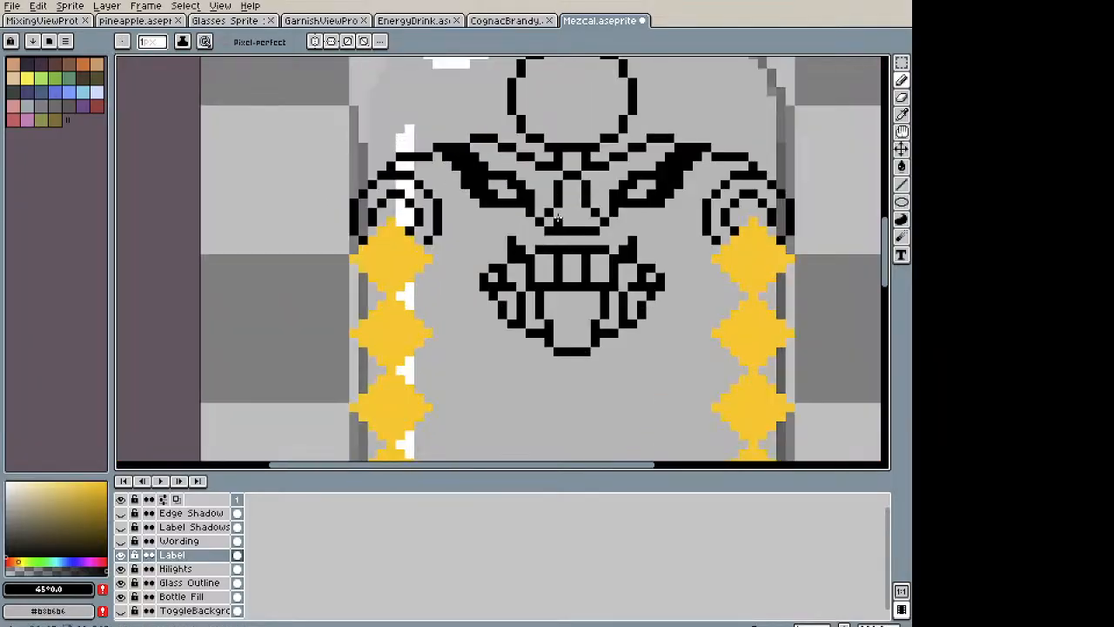
# Step: Thicken both upper fangs outward with black pixels and curve their tips inward
pyautogui.moveTo(474, 281); pyautogui.dragTo(478, 236)
pyautogui.moveTo(683, 283); pyautogui.dragTo(687, 244)
pyautogui.scroll(-3, 688, 244)
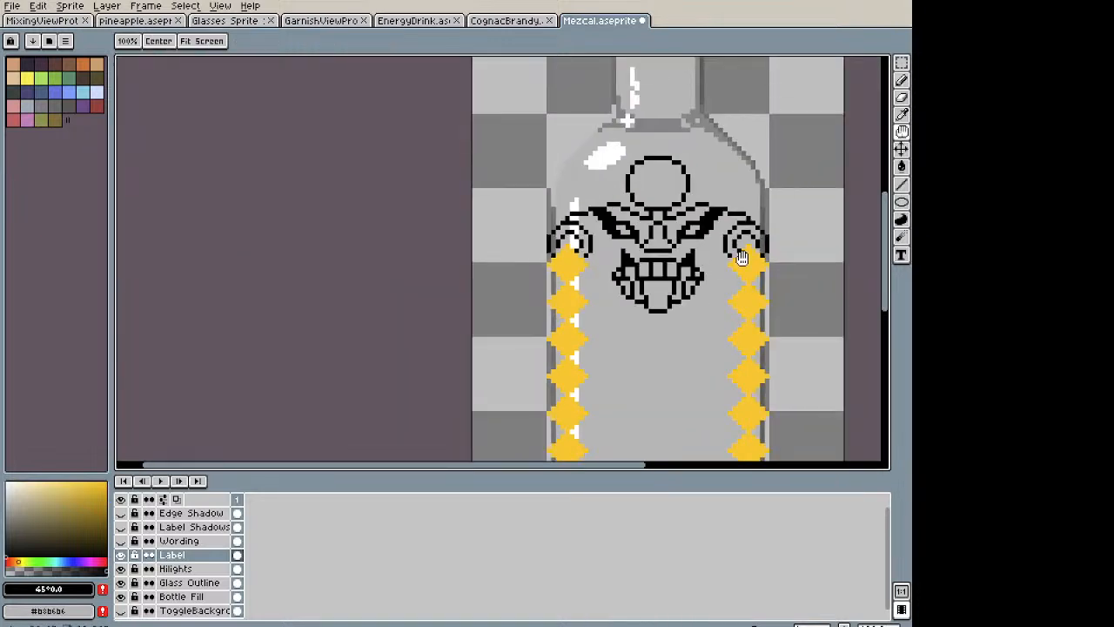
pyautogui.scroll(2, 609, 242)
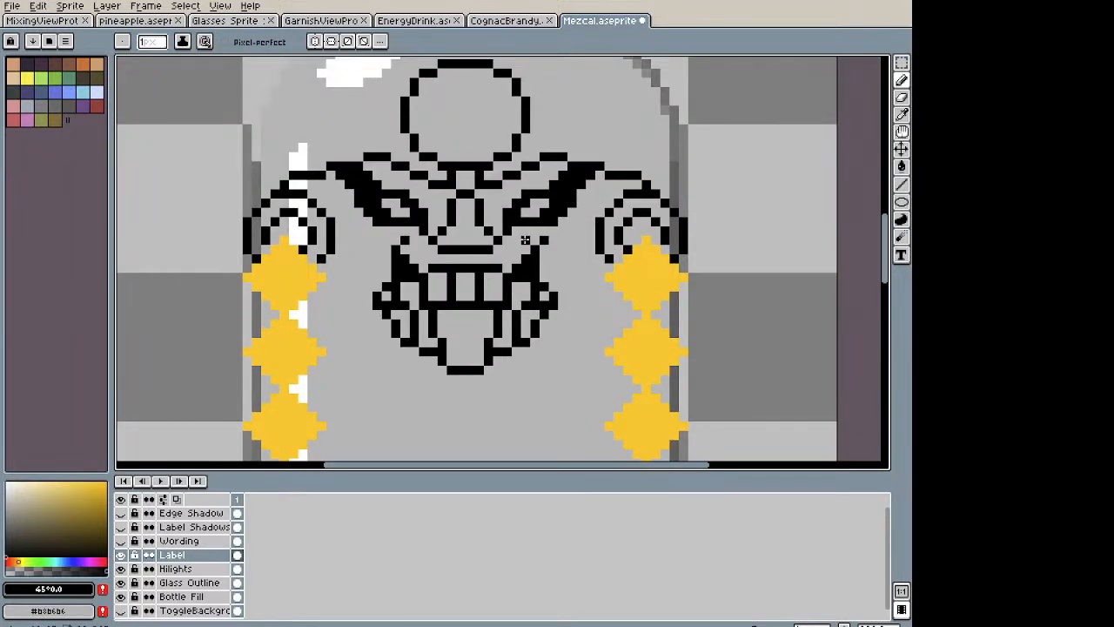
pyautogui.scroll(-3, 609, 248)
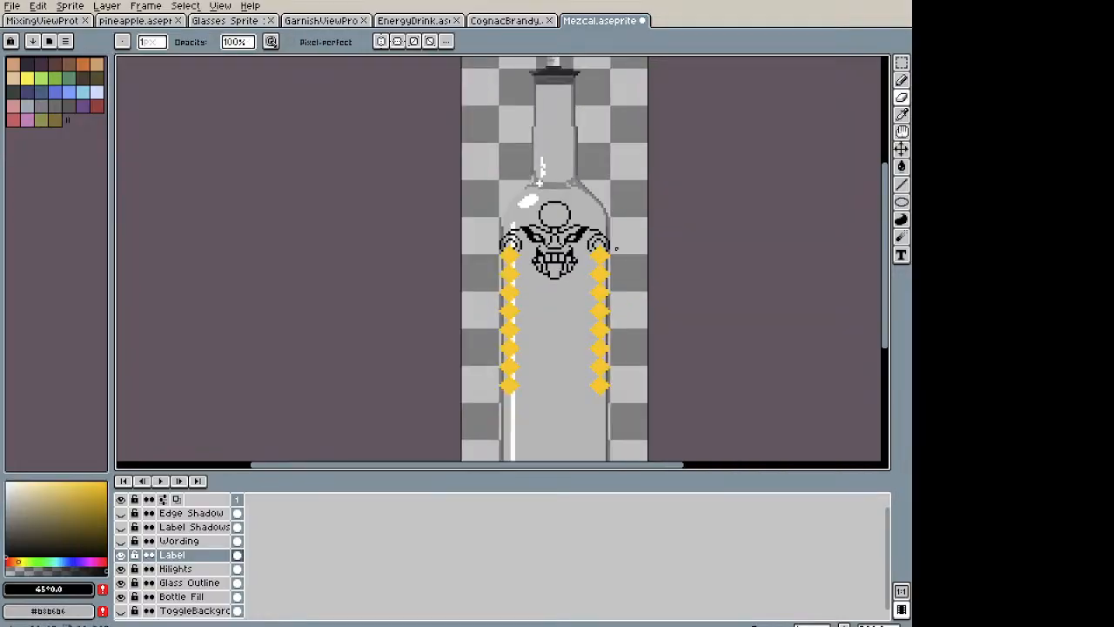
pyautogui.scroll(3, 574, 248)
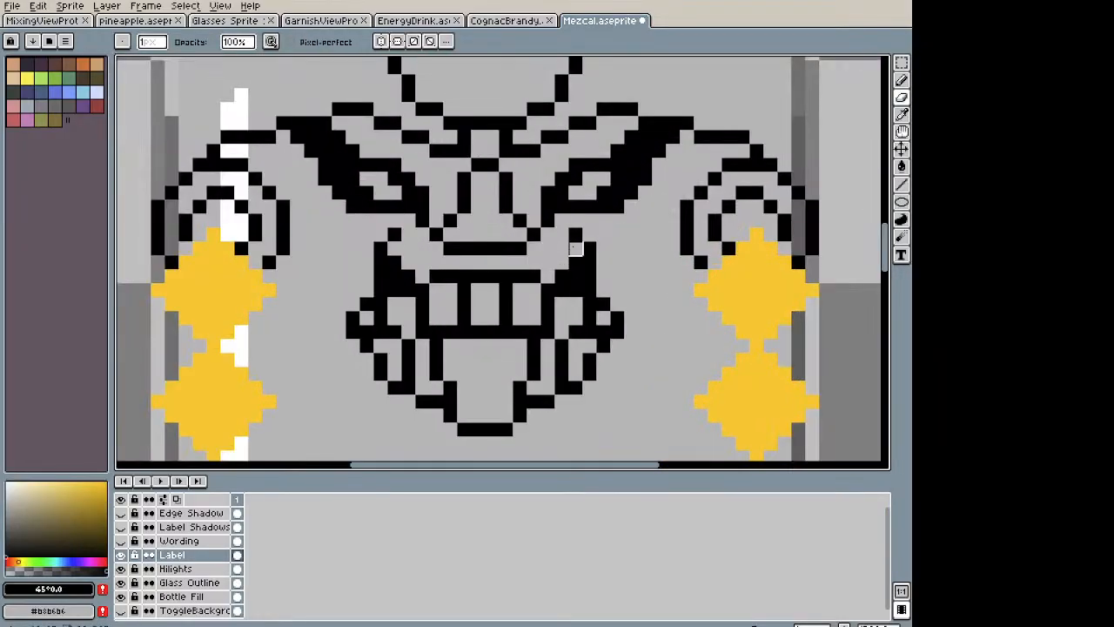
# Step: Add one black pixel just beyond each end of the nose's base line, mirrored on both sides
pyautogui.press('b')
pyautogui.click(548, 248)
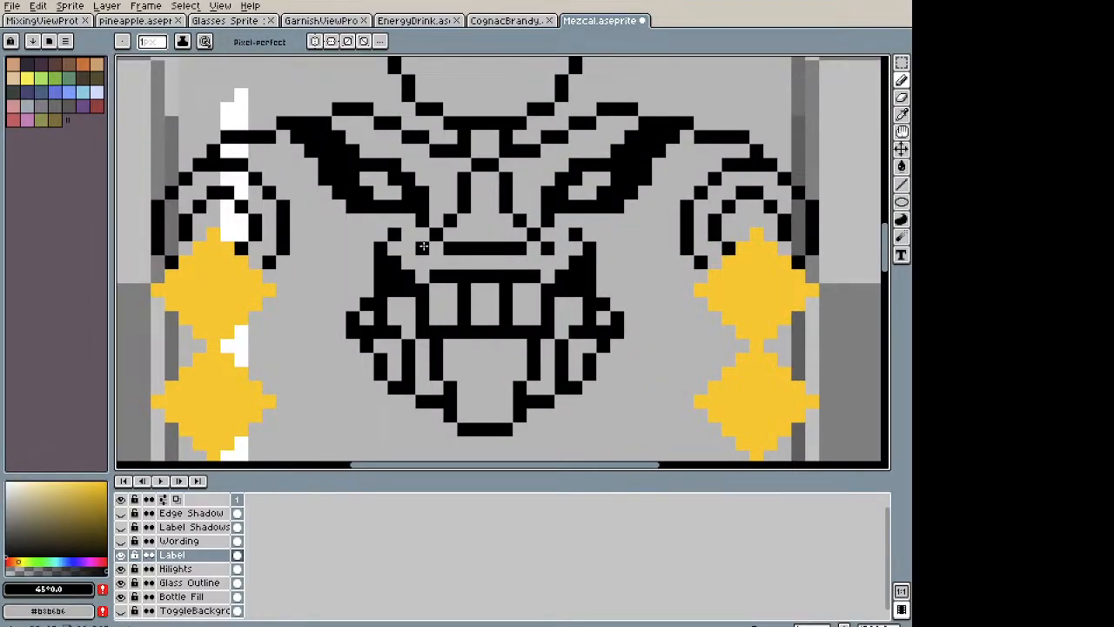
pyautogui.scroll(-3, 569, 248)
pyautogui.scroll(3, 500, 255)
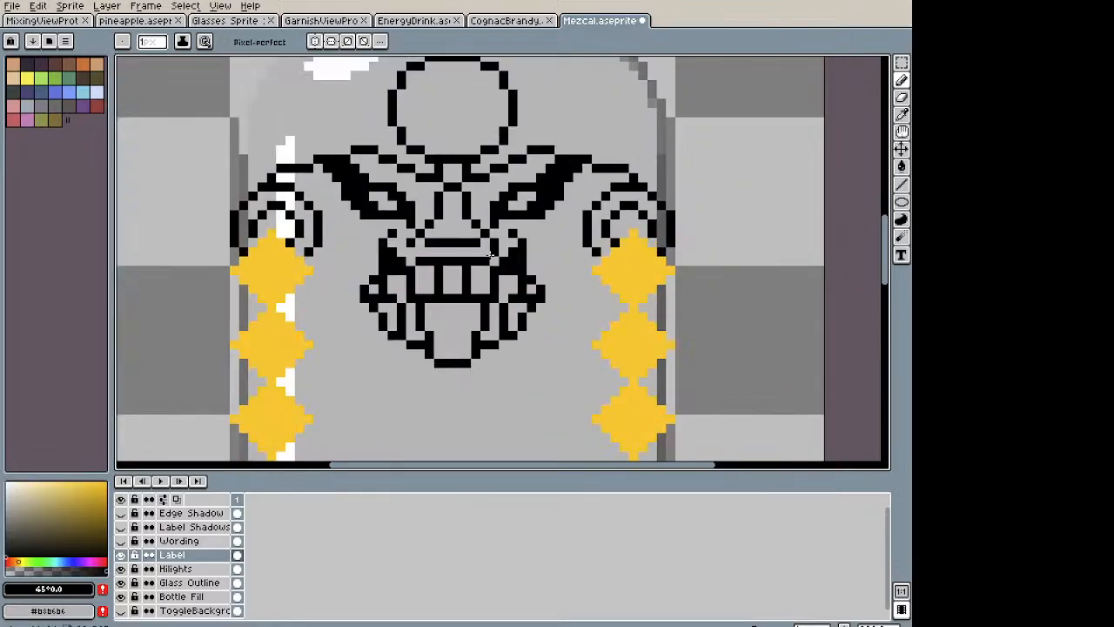
pyautogui.scroll(-2, 582, 276)
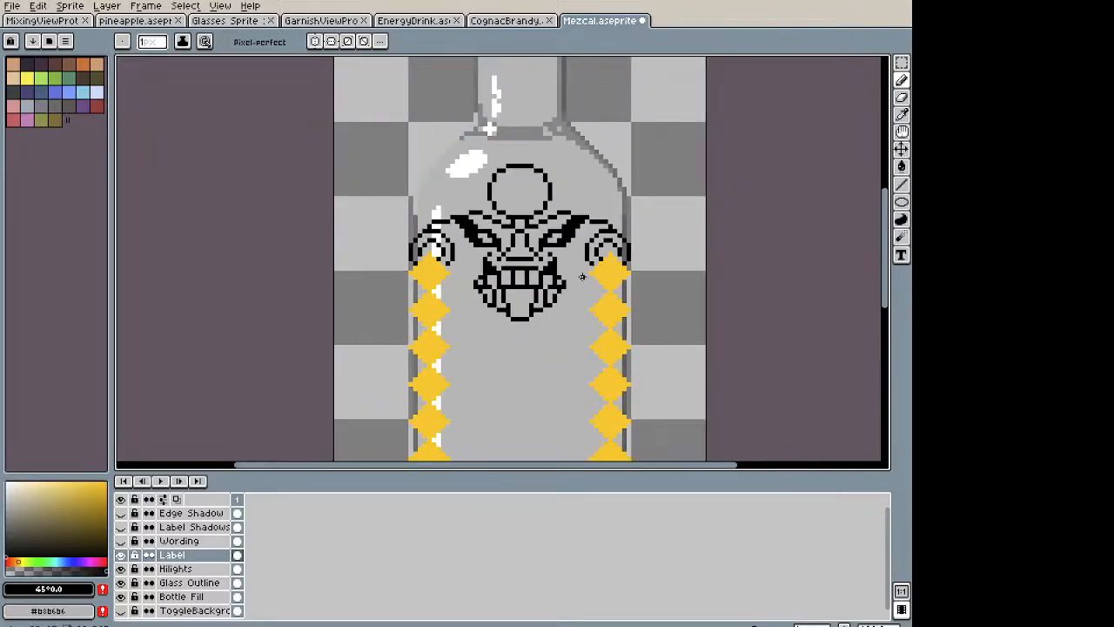
pyautogui.scroll(-2, 587, 300)
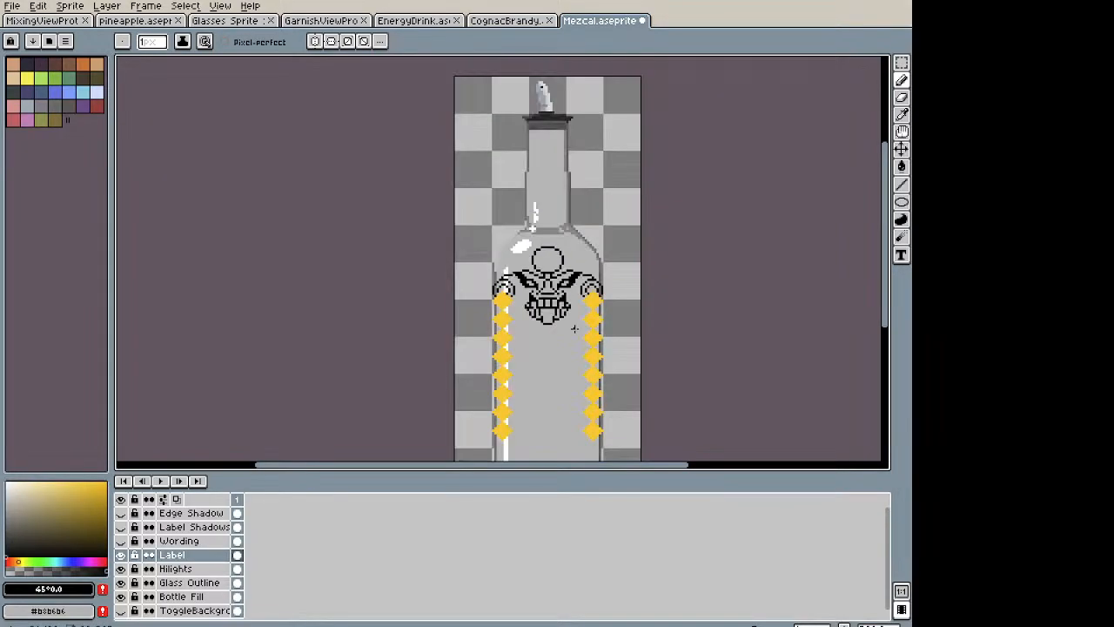
pyautogui.scroll(4, 551, 326)
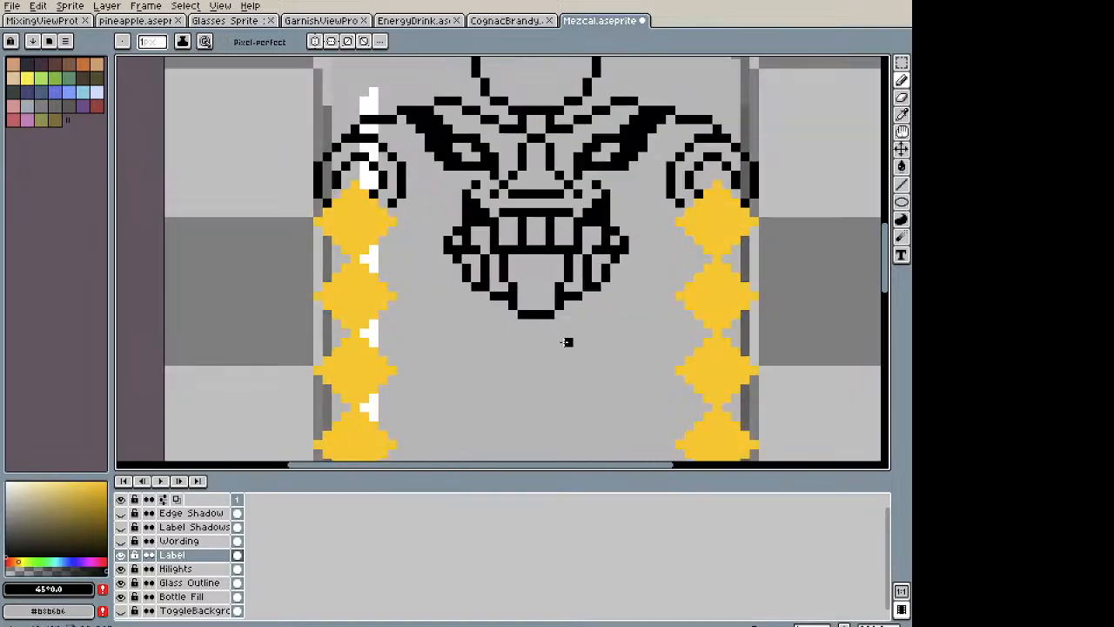
pyautogui.scroll(-2, 563, 340)
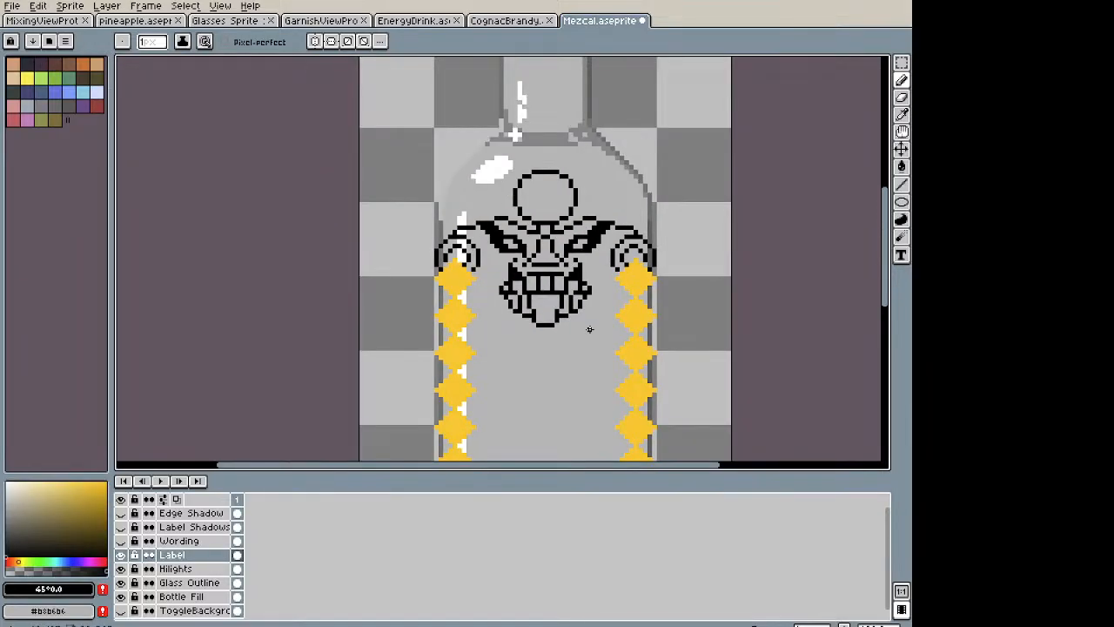
# Step: Erase the lower jaw outlines on both sides of the tongue, leaving the tongue outline intact
pyautogui.moveTo(564, 318); pyautogui.dragTo(488, 312)
pyautogui.scroll(3, 463, 306)
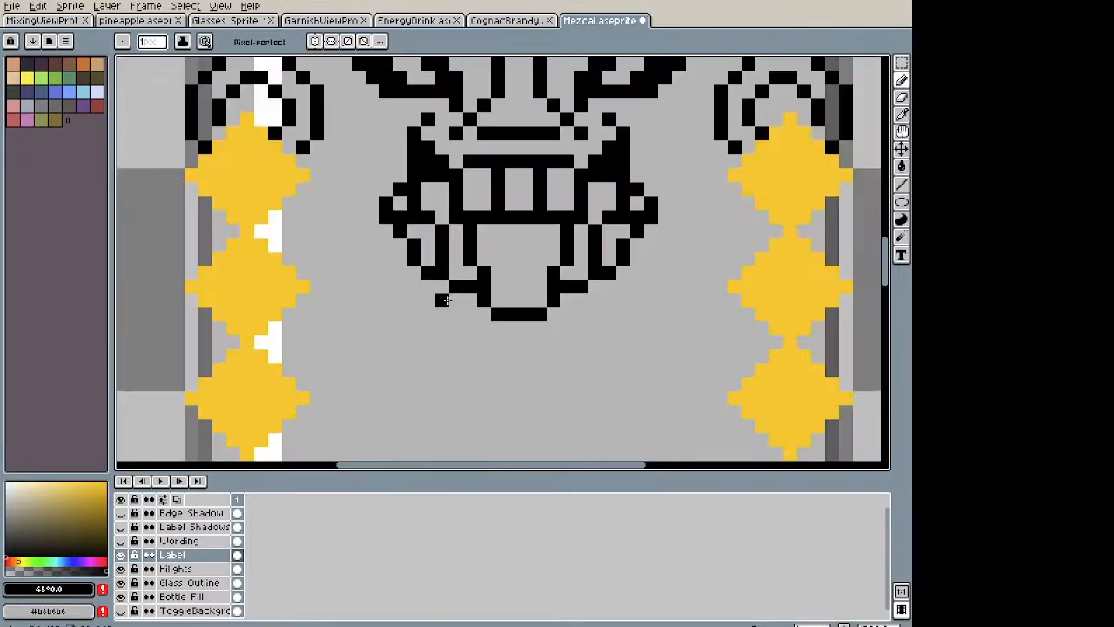
pyautogui.scroll(-2, 441, 296)
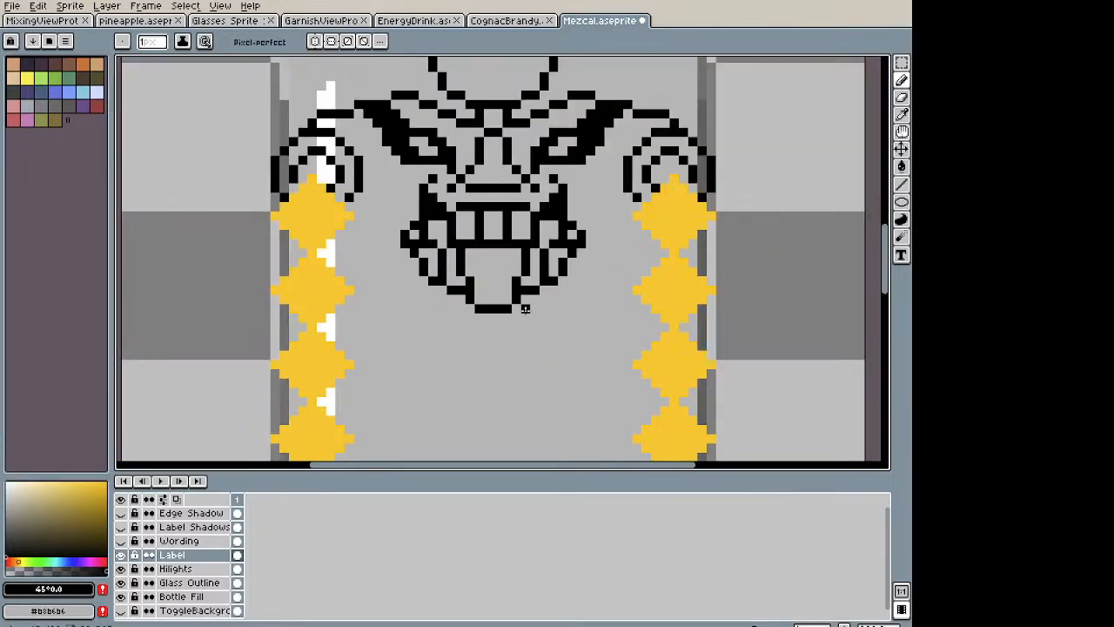
pyautogui.press('e')
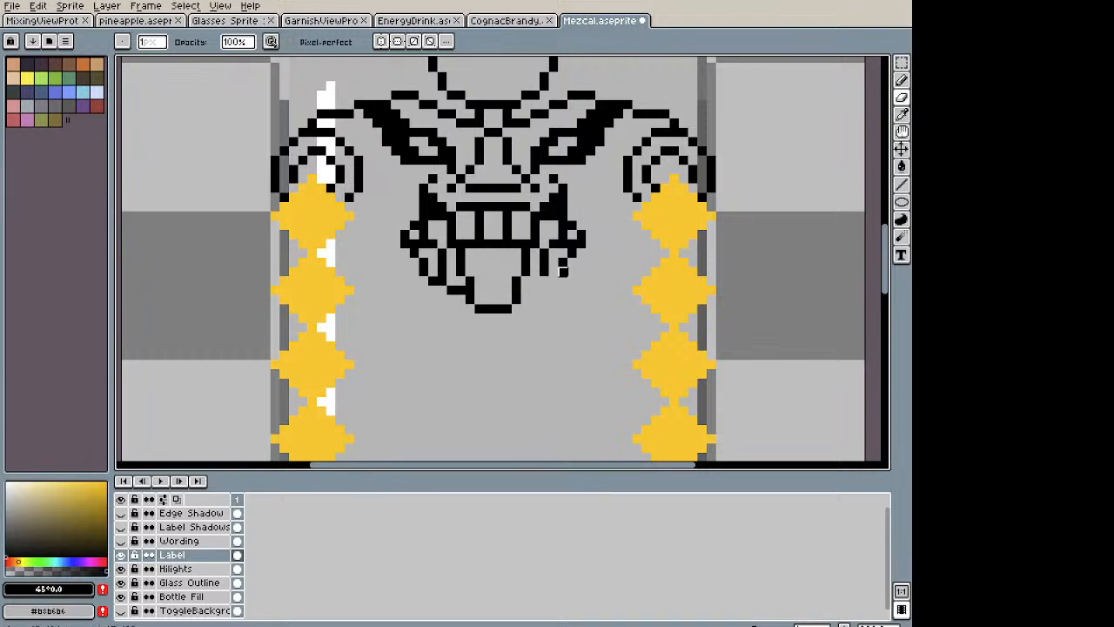
pyautogui.moveTo(460, 290)
pyautogui.mouseDown()
pyautogui.moveTo(425, 272)
pyautogui.moveTo(442, 272)
pyautogui.mouseUp()
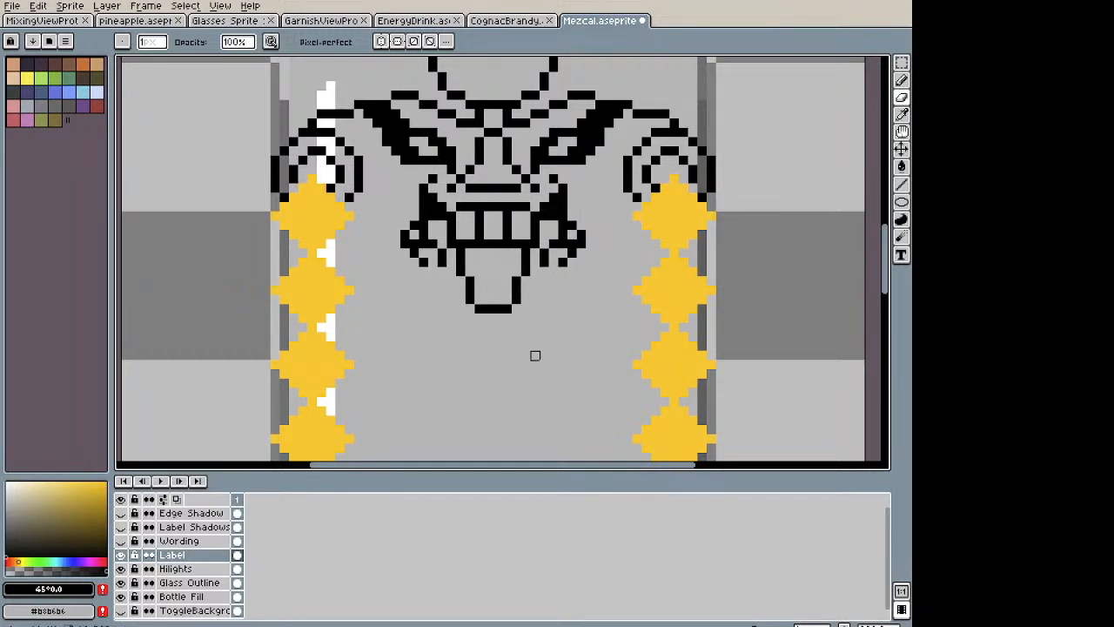
# Step: Redraw both lower jaw outlines as stepped diagonals running from the cheeks in to the tongue
pyautogui.scroll(-2, 516, 347)
pyautogui.scroll(3, 489, 318)
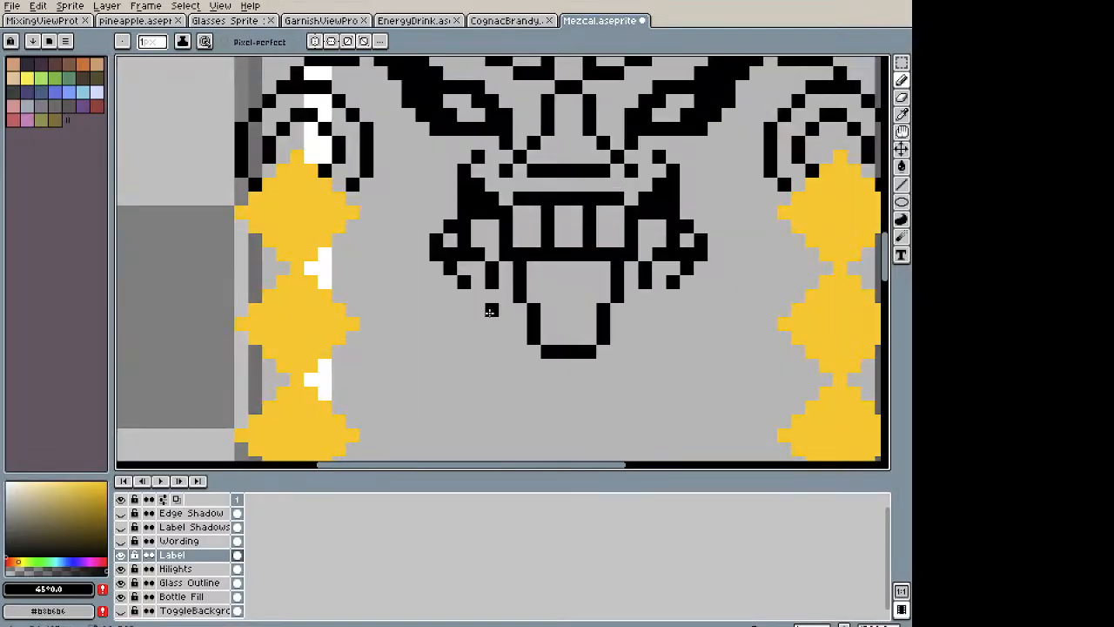
pyautogui.click(477, 294)
pyautogui.click(491, 309)
pyautogui.click(492, 297)
pyautogui.scroll(-3, 654, 297)
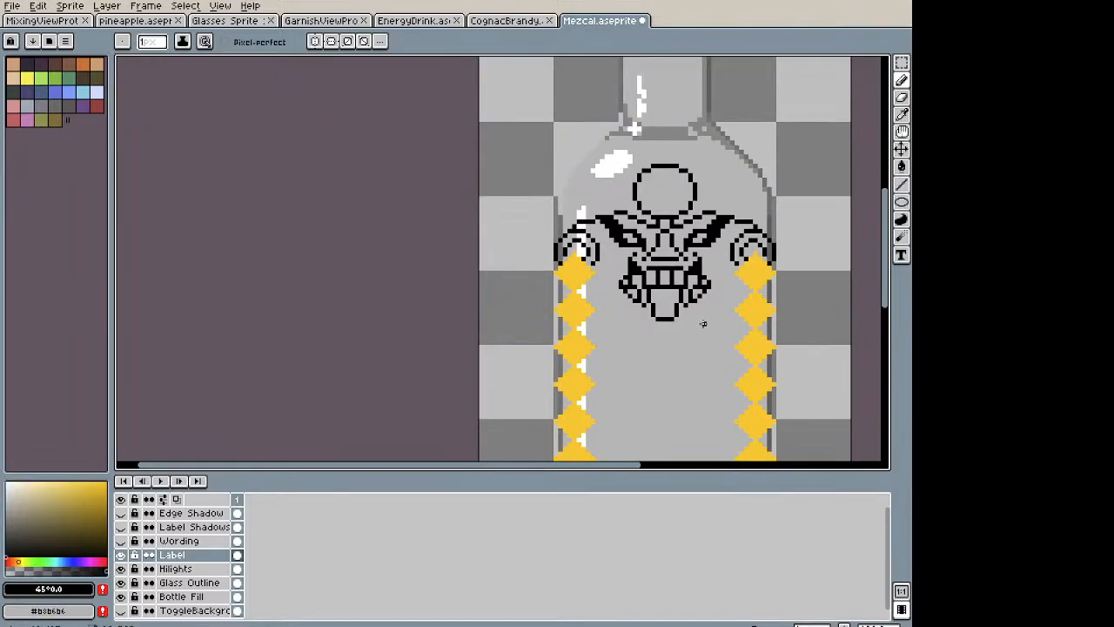
pyautogui.scroll(2, 690, 316)
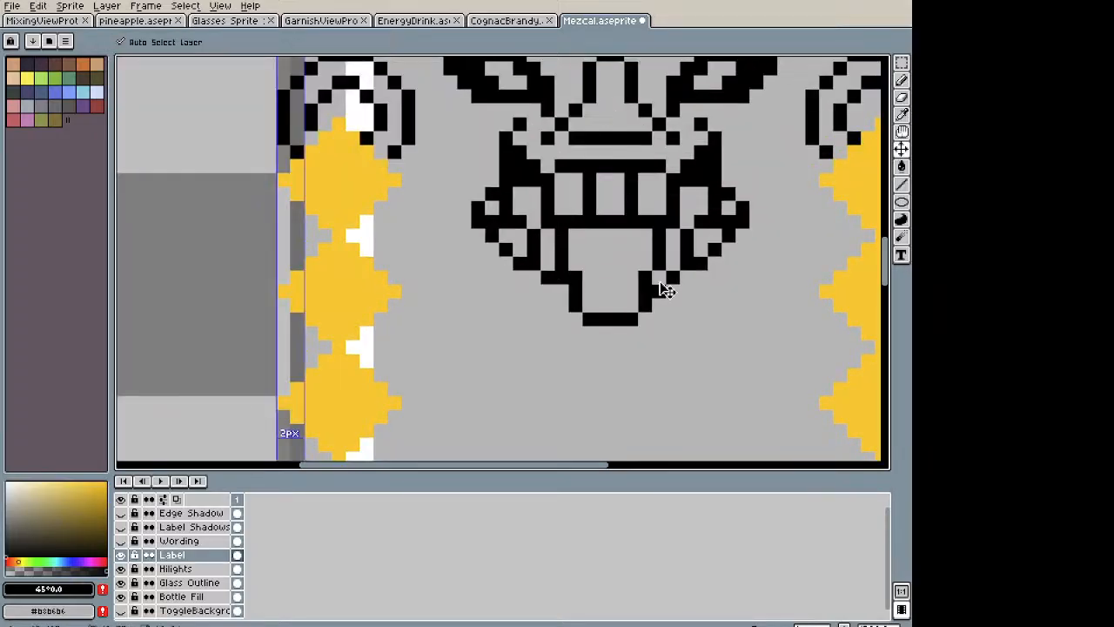
pyautogui.scroll(-2, 659, 287)
# Step: Try drawing vertical lines inside the lower mouth, and undo the pencil strokes
pyautogui.moveTo(684, 298); pyautogui.dragTo(577, 342)
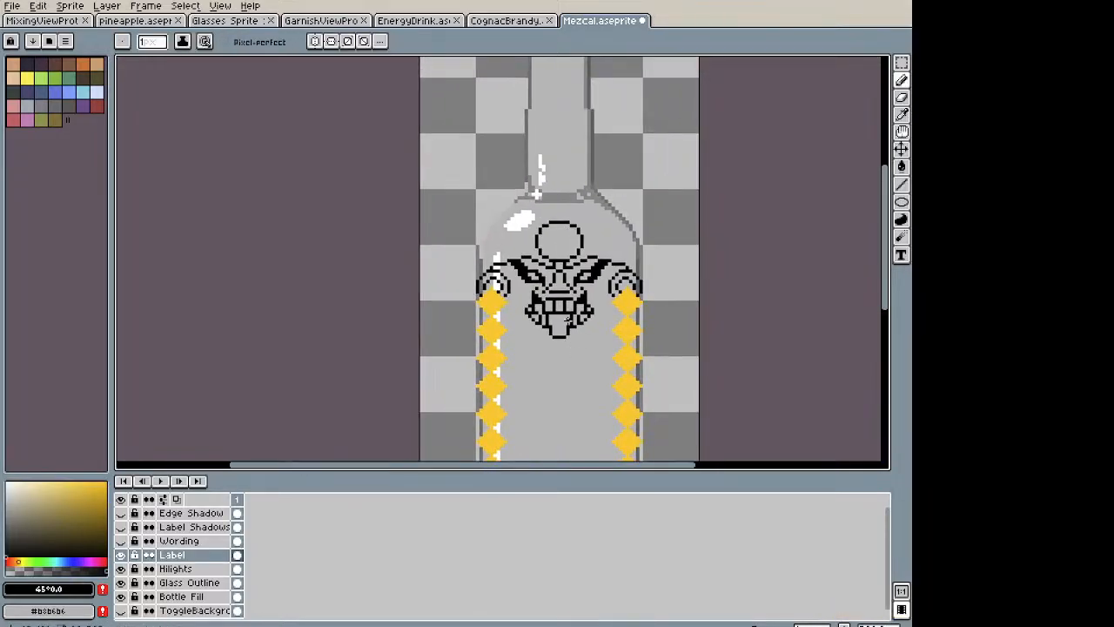
pyautogui.scroll(2, 570, 331)
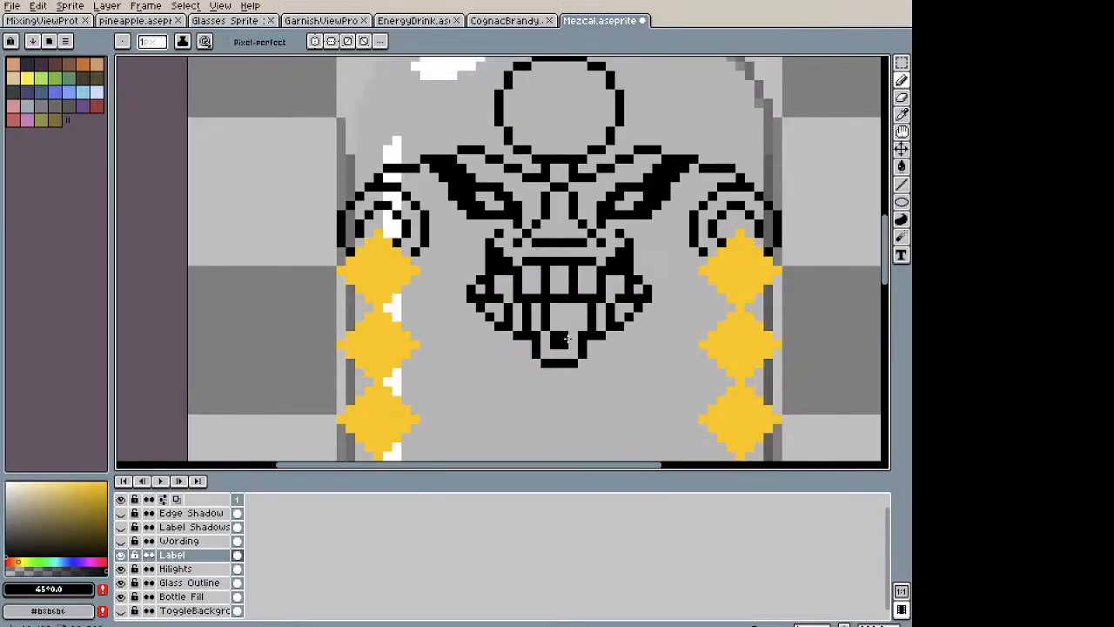
pyautogui.scroll(-4, 571, 305)
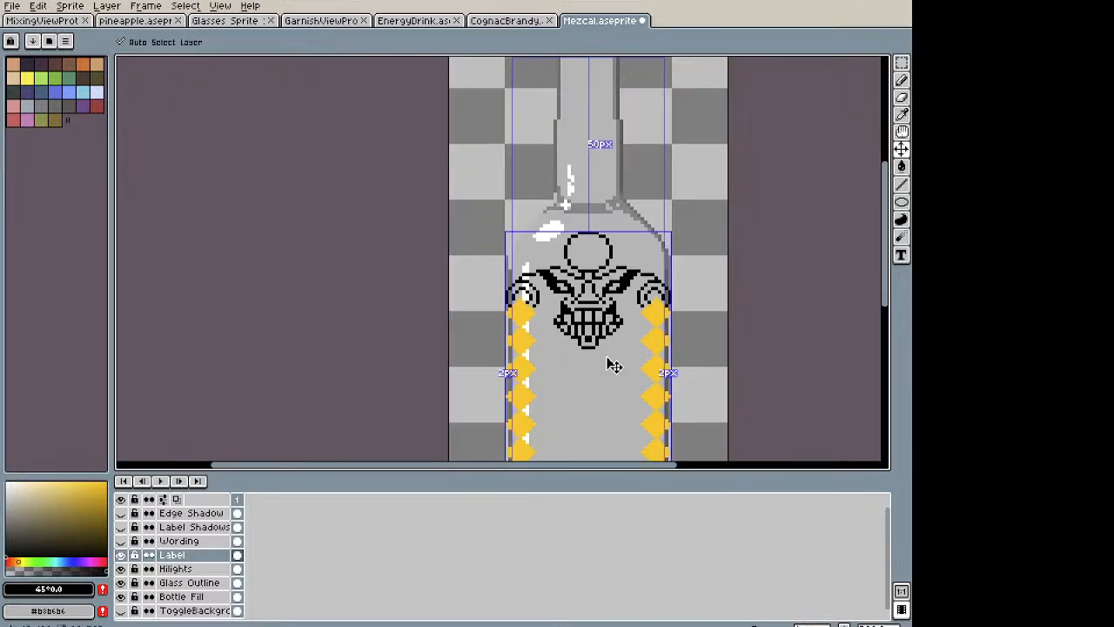
pyautogui.hotkey('ctrl', 'z')
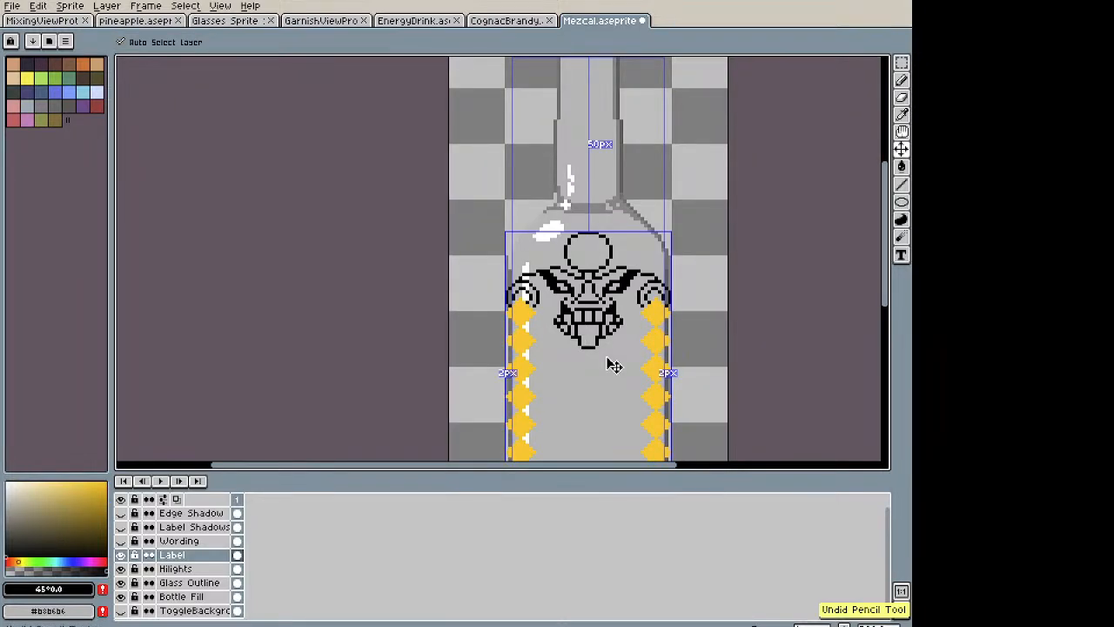
# Step: Erase the narrowed lower part of the tongue and redraw it as a wider outline with a rounded tip
pyautogui.scroll(3, 592, 346)
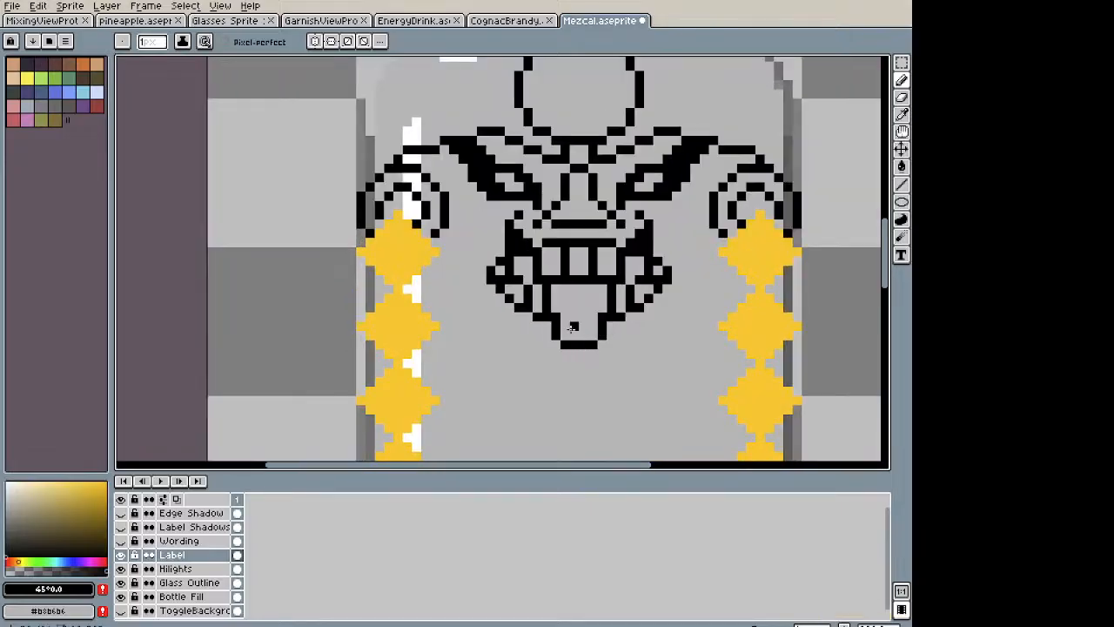
pyautogui.press('e')
pyautogui.moveTo(564, 316)
pyautogui.mouseDown()
pyautogui.moveTo(557, 328)
pyautogui.moveTo(603, 345)
pyautogui.moveTo(602, 327)
pyautogui.moveTo(546, 336)
pyautogui.moveTo(571, 352)
pyautogui.moveTo(602, 345)
pyautogui.moveTo(610, 329)
pyautogui.mouseUp()
pyautogui.press('b')
pyautogui.scroll(-2, 611, 327)
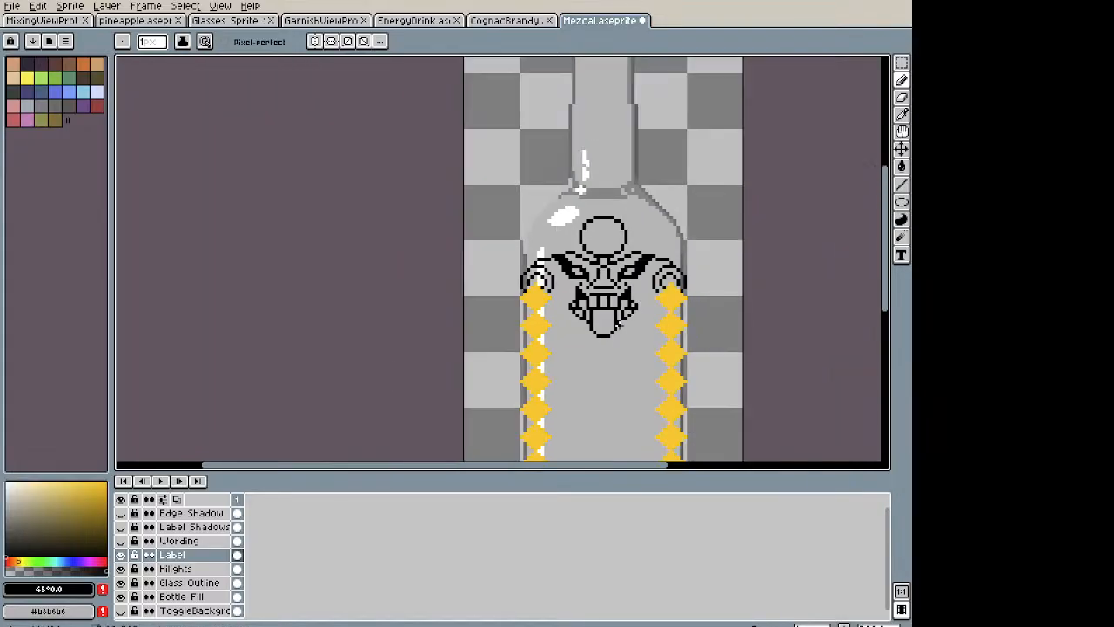
pyautogui.scroll(2, 587, 281)
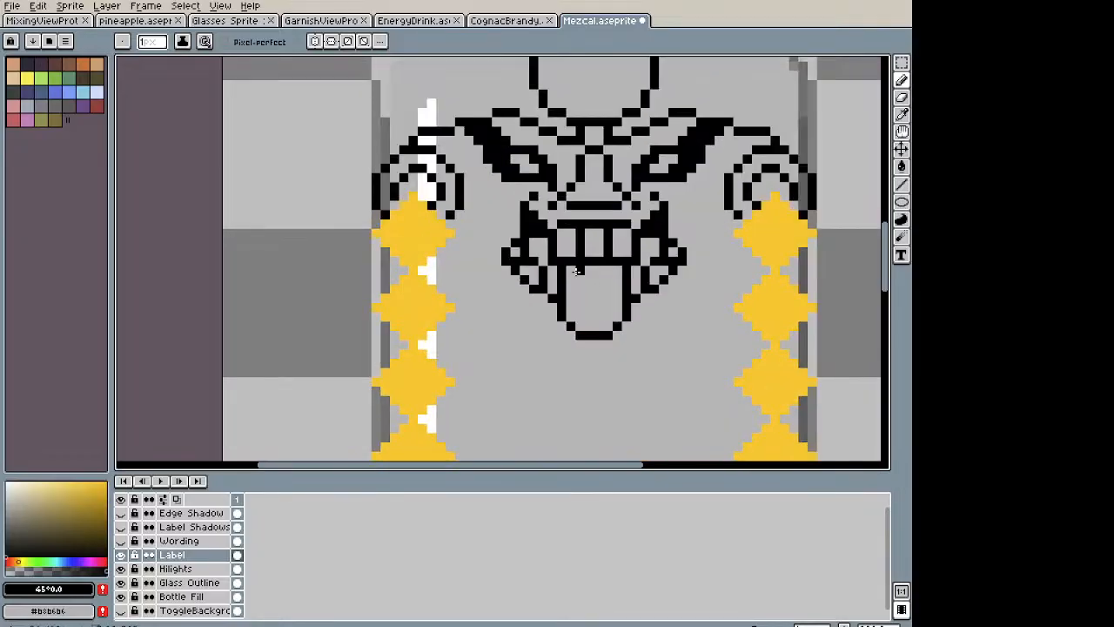
# Step: Draw a narrow U-shaped inner contour inside the tongue, parallel to its outline
pyautogui.moveTo(576, 270)
pyautogui.mouseDown()
pyautogui.moveTo(577, 309)
pyautogui.moveTo(600, 318)
pyautogui.moveTo(608, 271)
pyautogui.mouseUp()
pyautogui.scroll(-3, 607, 270)
pyautogui.moveTo(634, 323); pyautogui.dragTo(490, 294)
pyautogui.scroll(2, 481, 292)
# Step: Select the tip of the tongue and move it 4 pixels down, away from the mouth
pyautogui.press('v')
pyautogui.moveTo(405, 213); pyautogui.dragTo(468, 256)
pyautogui.press('Down')
pyautogui.press('Down')
pyautogui.press('Down')
pyautogui.press('Down')
pyautogui.press('Down')
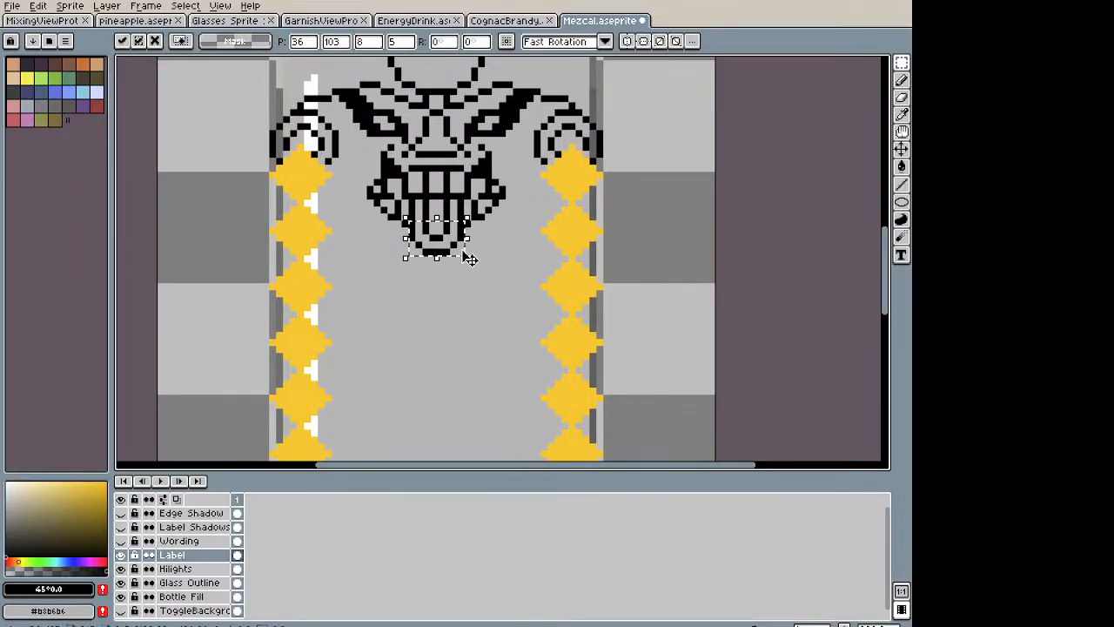
pyautogui.hotkey('ctrl', 'd')
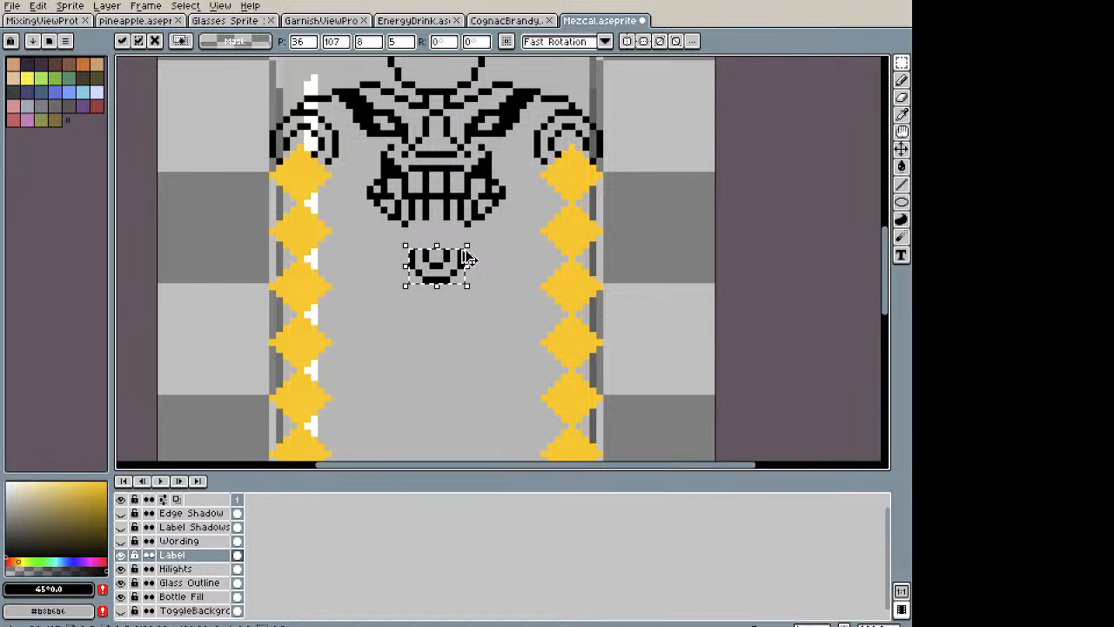
# Step: Fill the gap above the lowered tip with the tongue's straight middle section to form one long tongue
pyautogui.moveTo(456, 252); pyautogui.dragTo(437, 214)
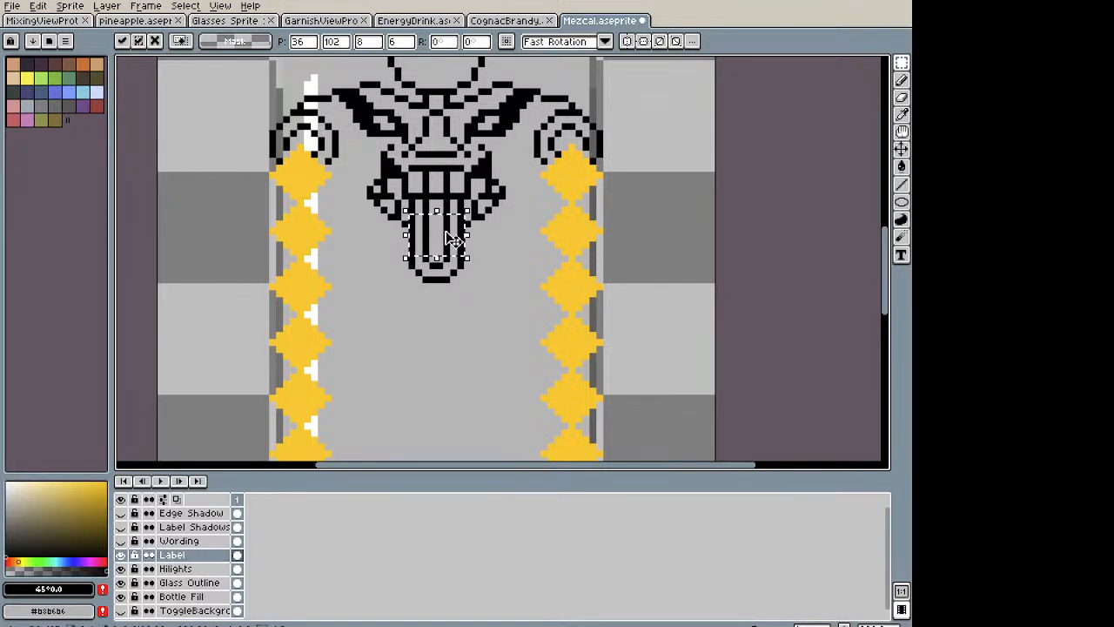
pyautogui.scroll(-5, 455, 252)
pyautogui.scroll(4, 455, 274)
pyautogui.moveTo(413, 249); pyautogui.dragTo(421, 327)
pyautogui.scroll(1, 461, 276)
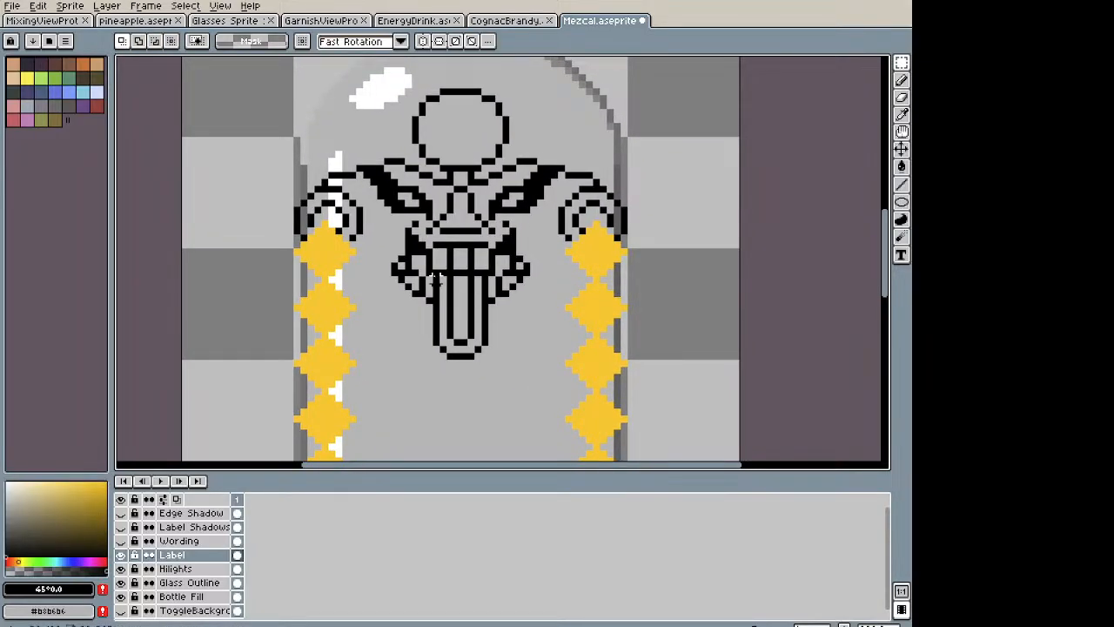
# Step: Examine the lengthened tongue and the cheek outlines beside it at several zoom levels
pyautogui.press('b')
pyautogui.scroll(2, 436, 276)
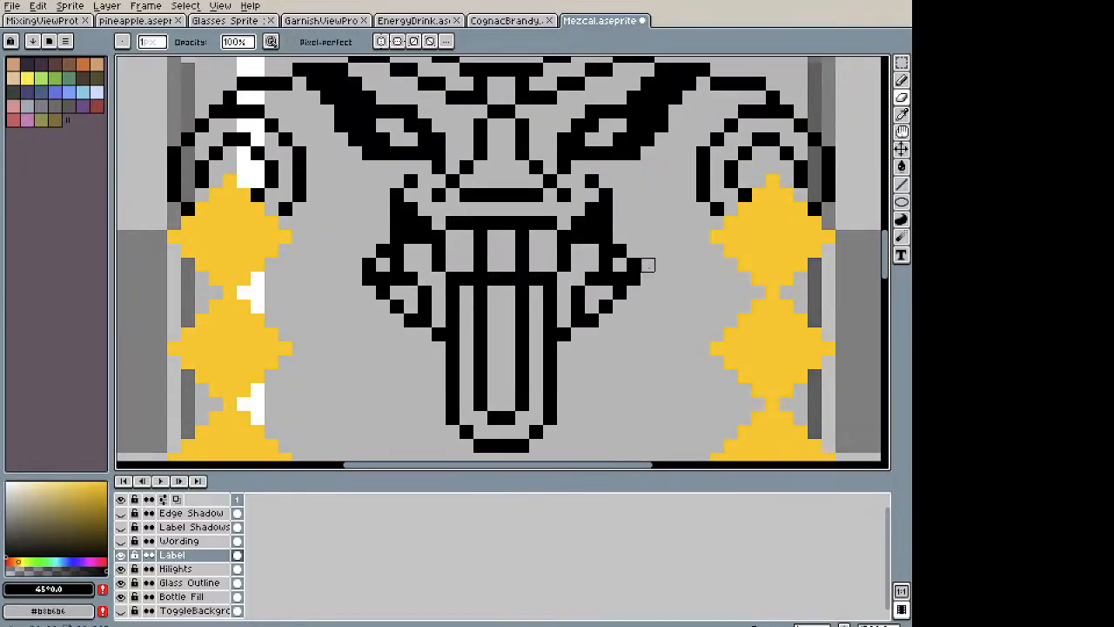
pyautogui.scroll(-3, 647, 266)
pyautogui.moveTo(652, 275); pyautogui.dragTo(593, 299)
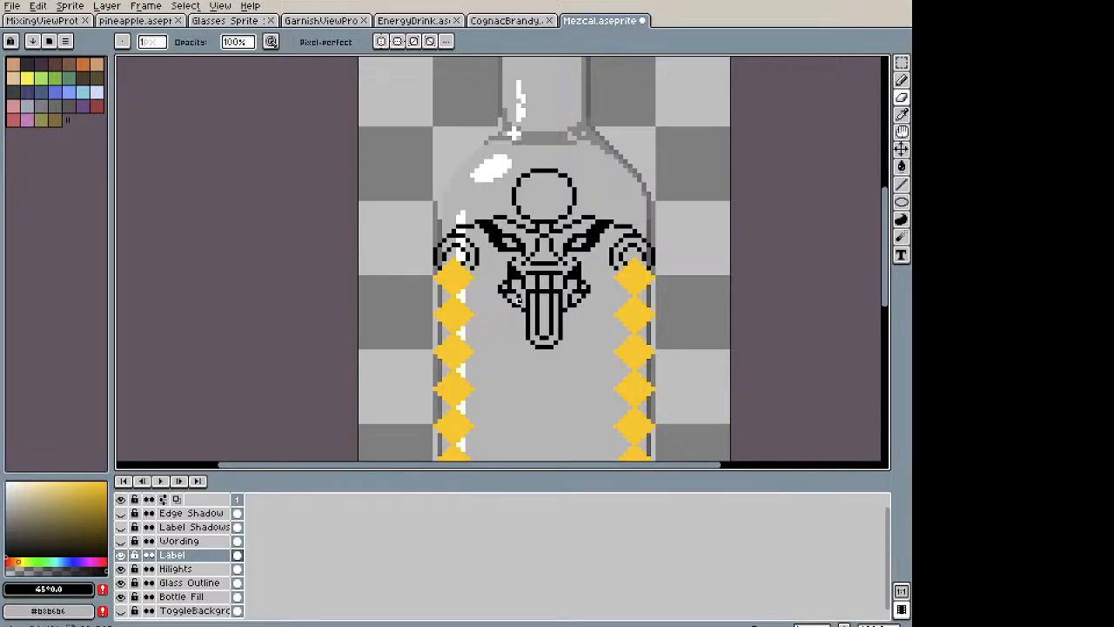
pyautogui.scroll(3, 520, 301)
pyautogui.scroll(-1, 527, 305)
pyautogui.press('v')
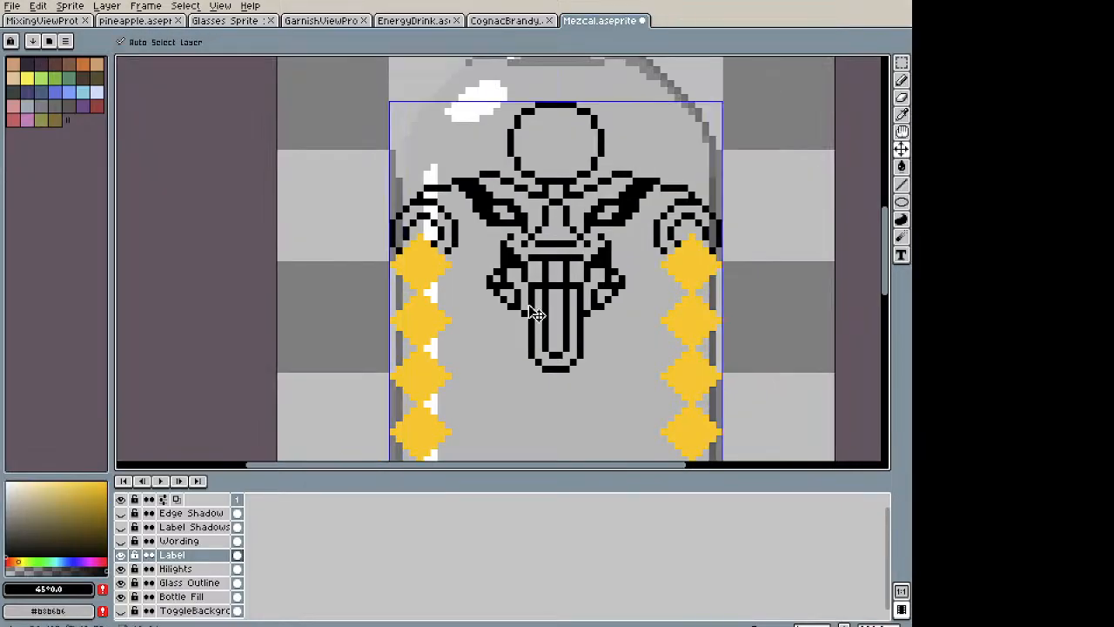
pyautogui.hotkey('ctrl', 'z')
pyautogui.press('b')
pyautogui.scroll(-2, 600, 310)
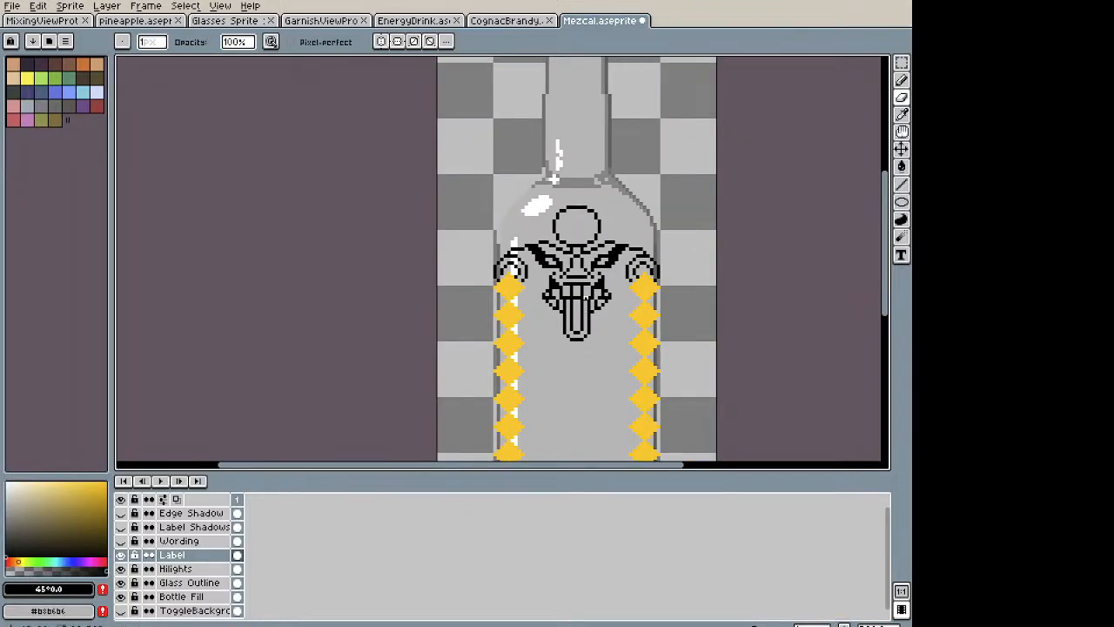
# Step: Rework both mouth corners so each steps diagonally into the tongue's outline, erasing the surplus pixels beside it
pyautogui.scroll(-1, 599, 304)
pyautogui.scroll(6, 597, 304)
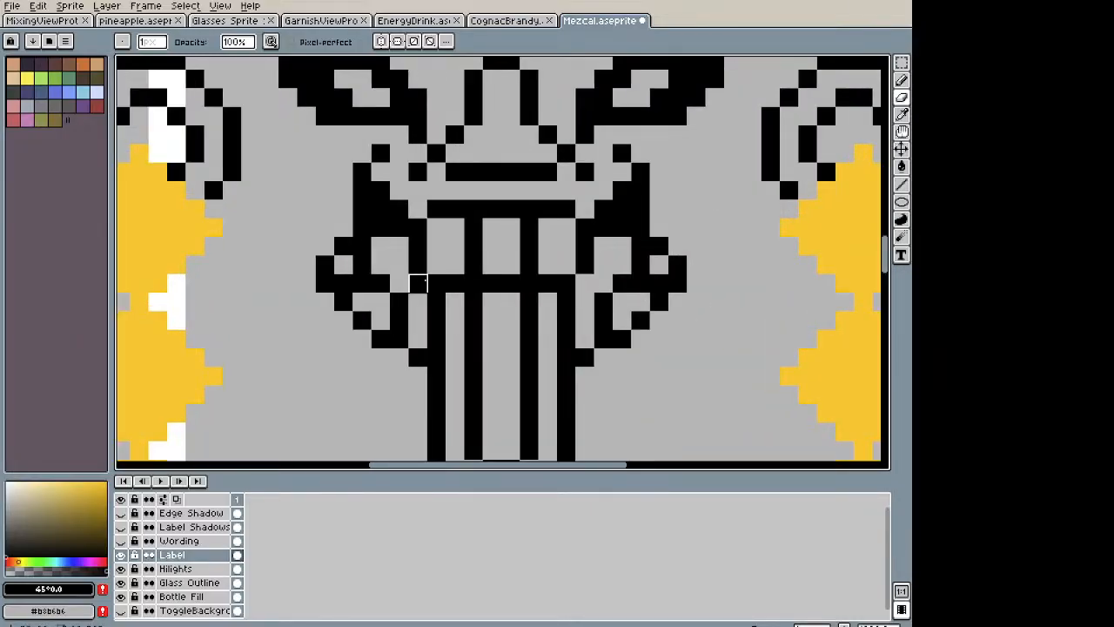
pyautogui.press('e')
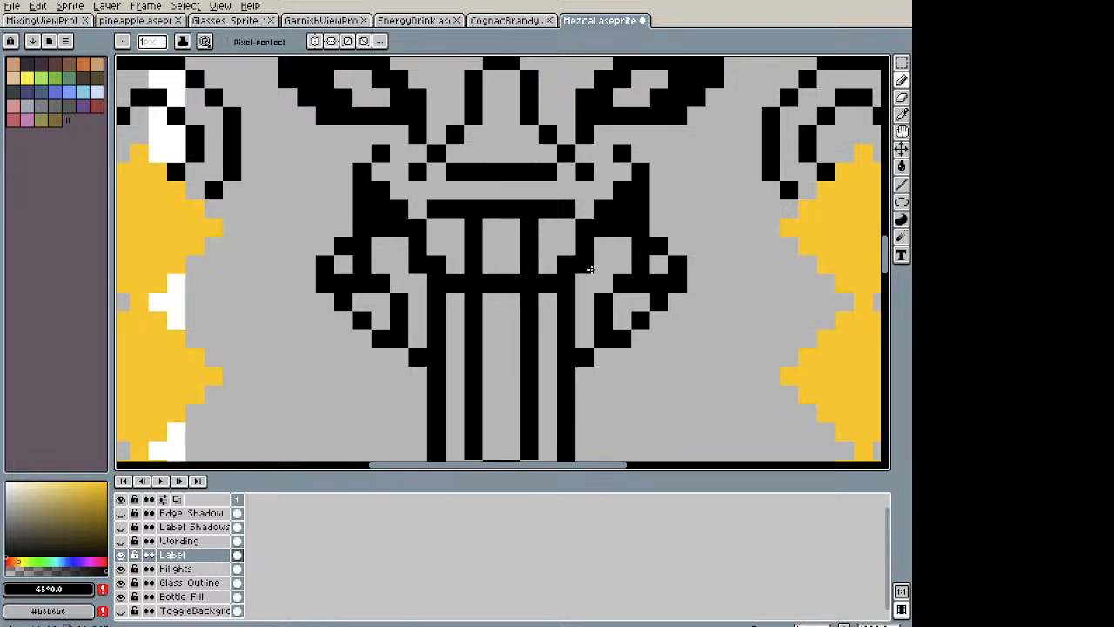
pyautogui.scroll(-3, 602, 265)
pyautogui.press('b')
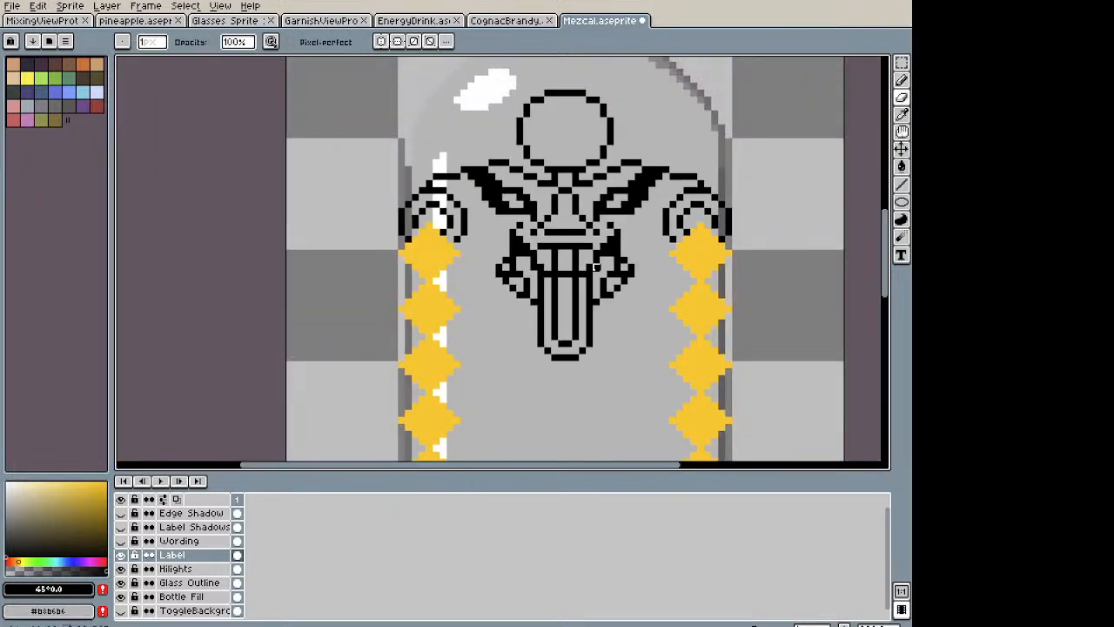
pyautogui.scroll(3, 548, 274)
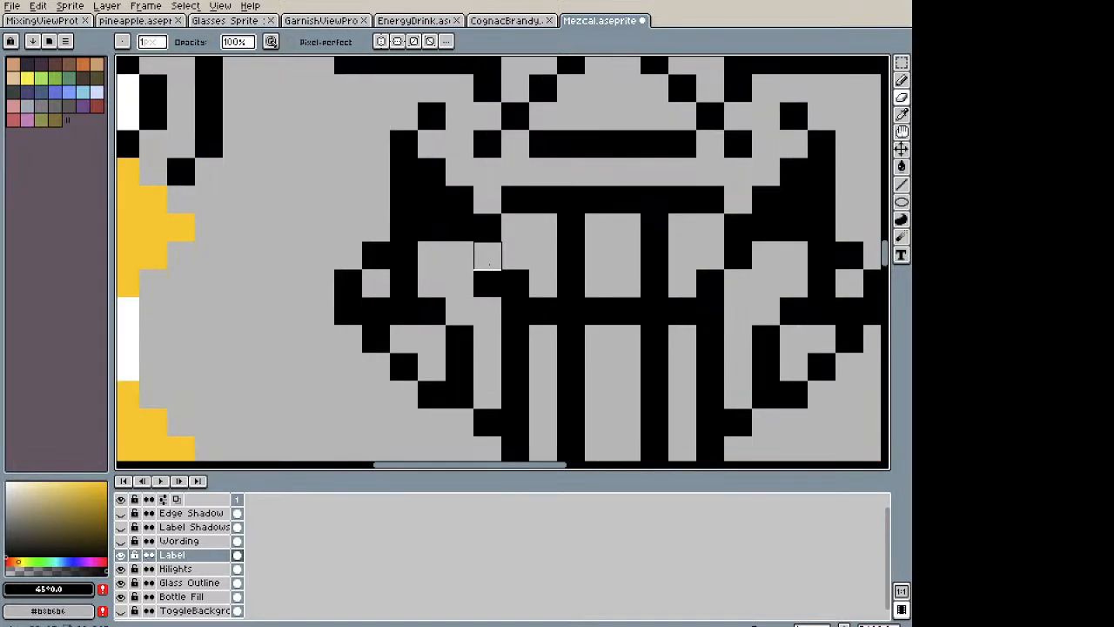
pyautogui.scroll(-3, 488, 279)
pyautogui.moveTo(708, 308); pyautogui.dragTo(568, 321)
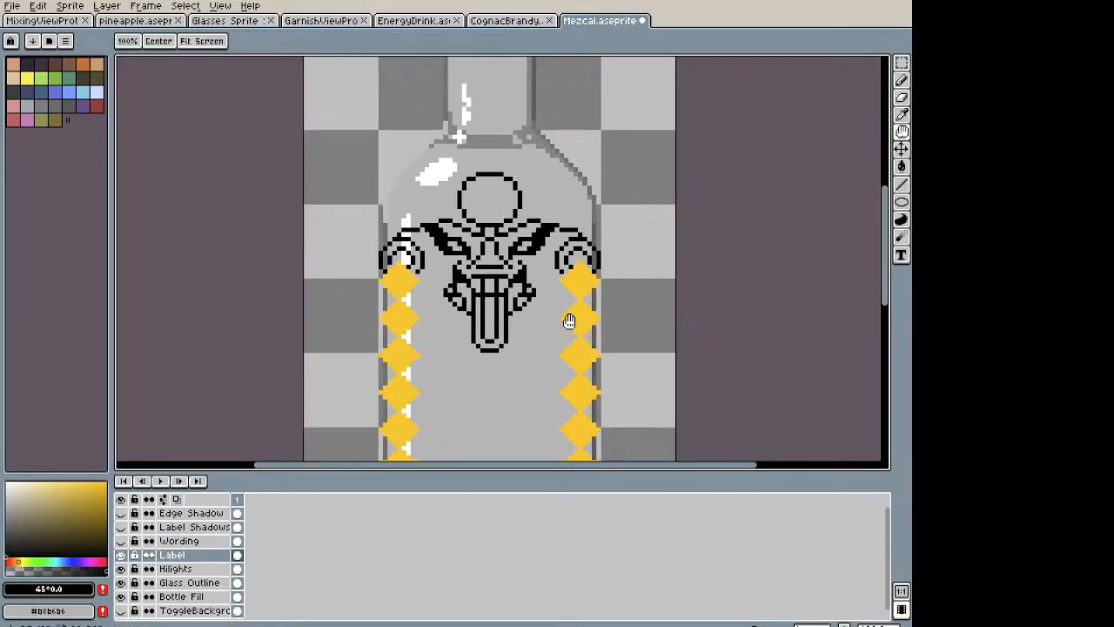
pyautogui.scroll(3, 534, 304)
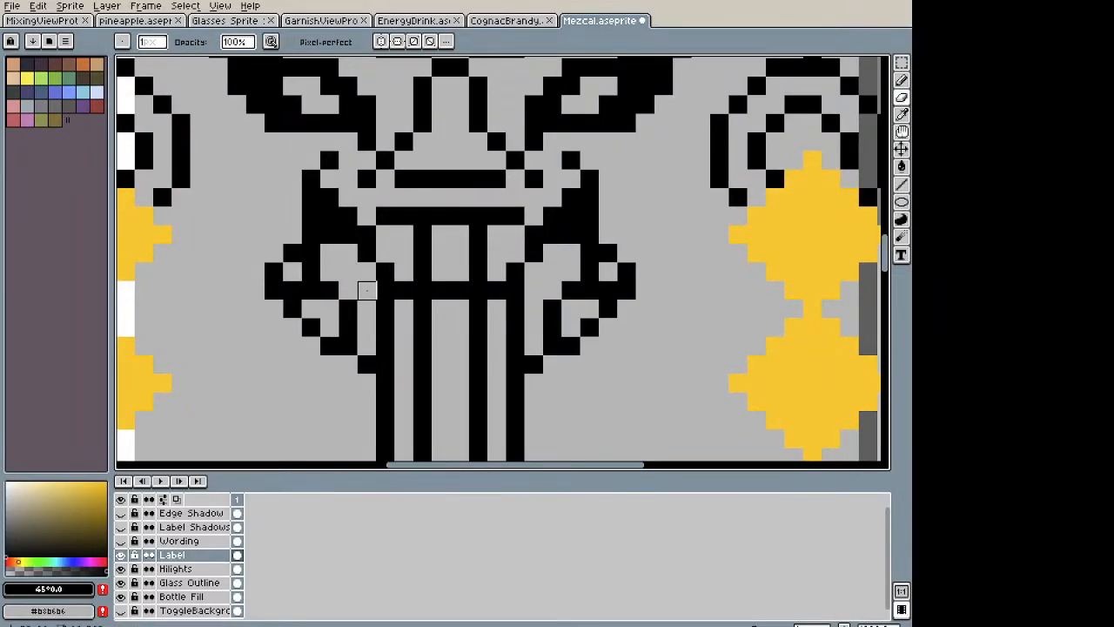
# Step: Try an extra black pixel at the mouth corner beside the tongue, then undo the last pencil change
pyautogui.press('b')
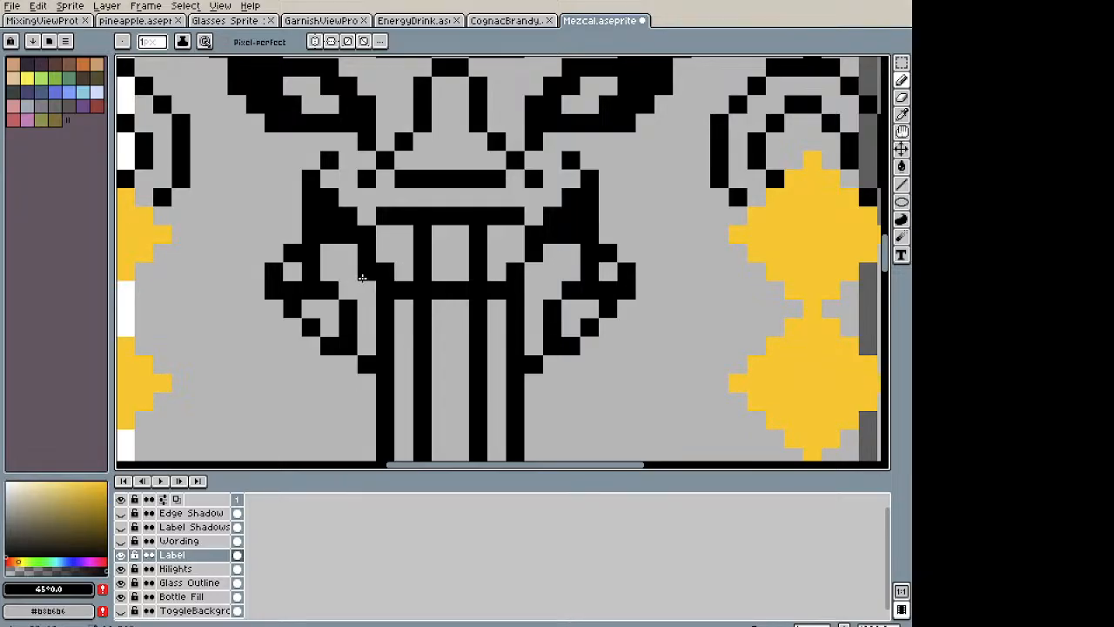
pyautogui.scroll(-5, 362, 277)
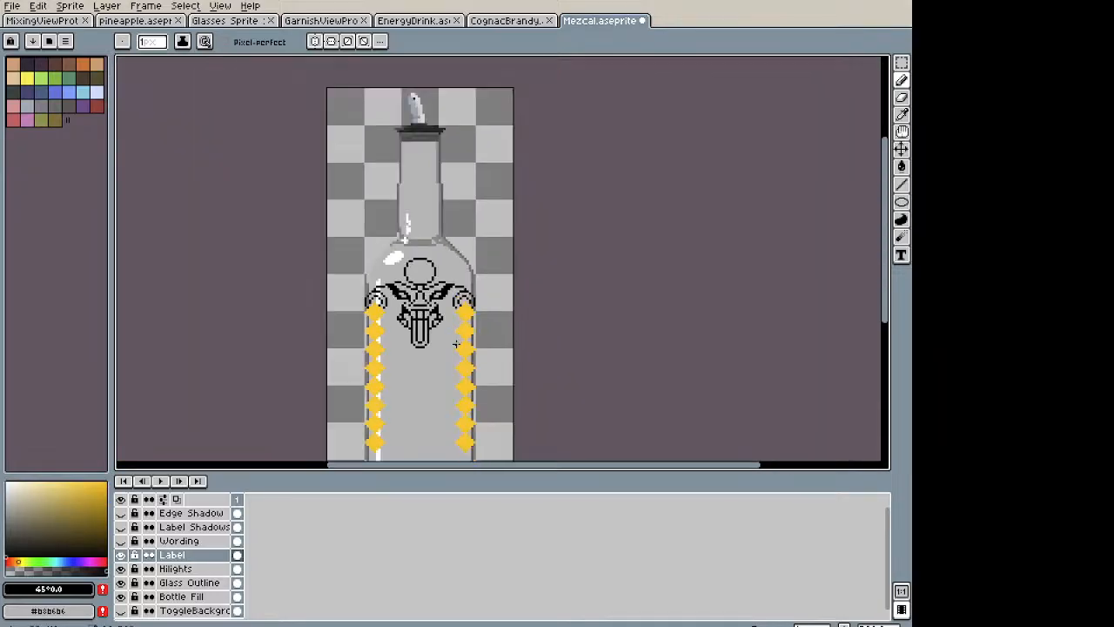
pyautogui.scroll(4, 406, 334)
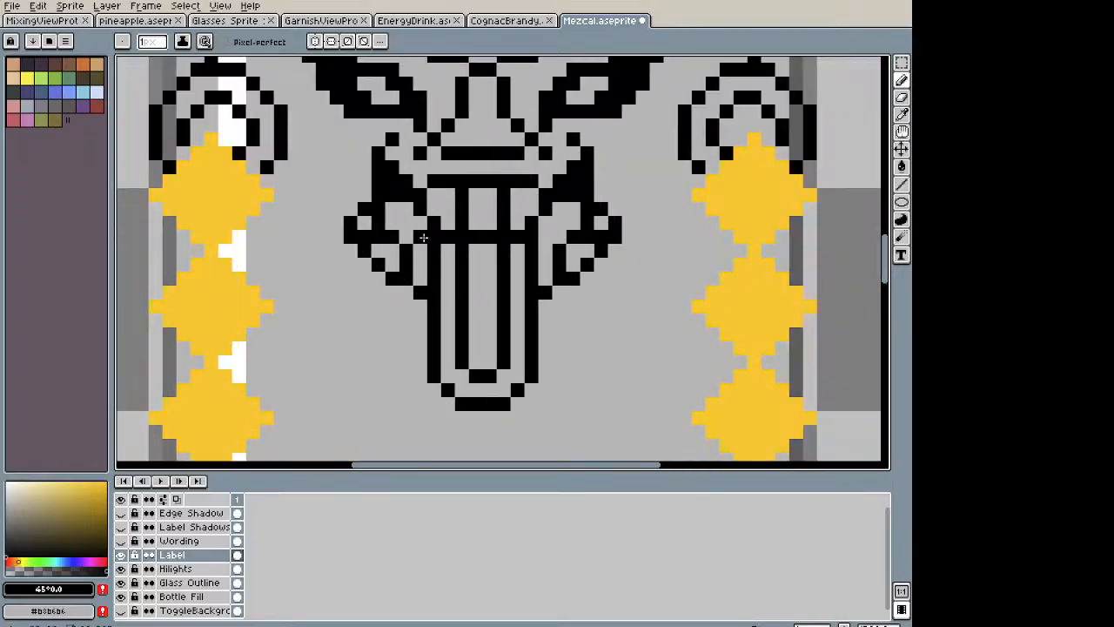
pyautogui.scroll(-3, 574, 252)
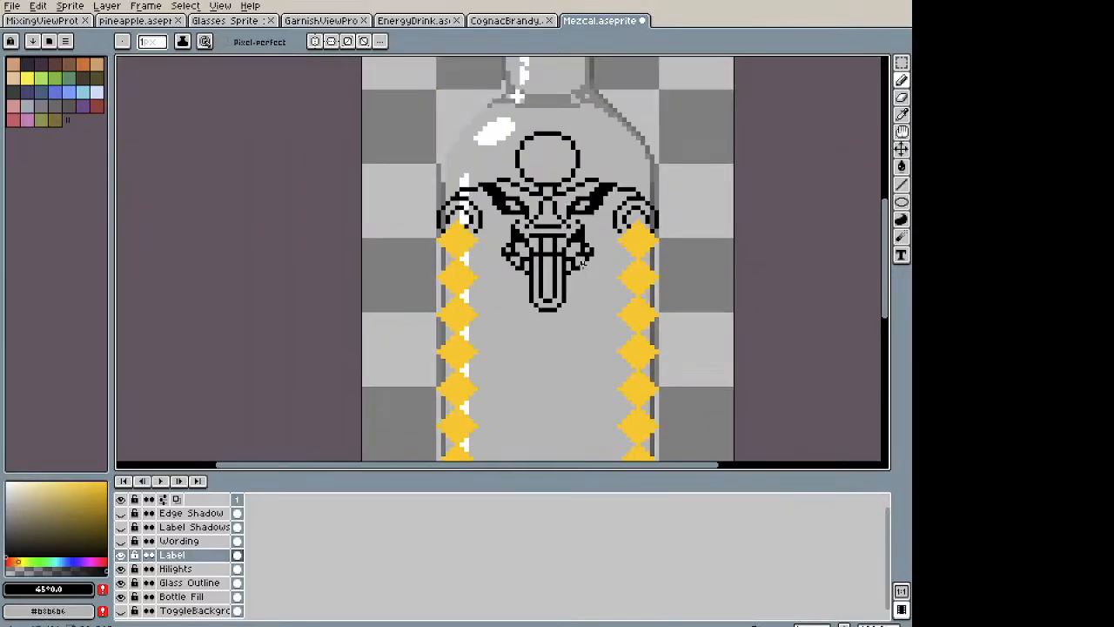
pyautogui.scroll(3, 611, 312)
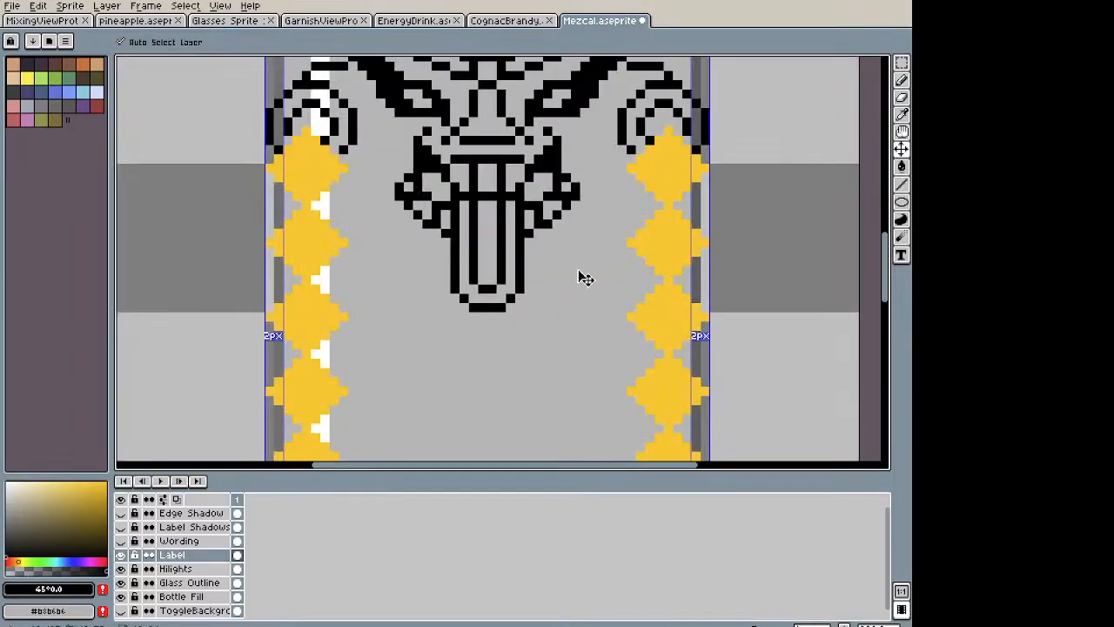
pyautogui.hotkey('ctrl', 'z')
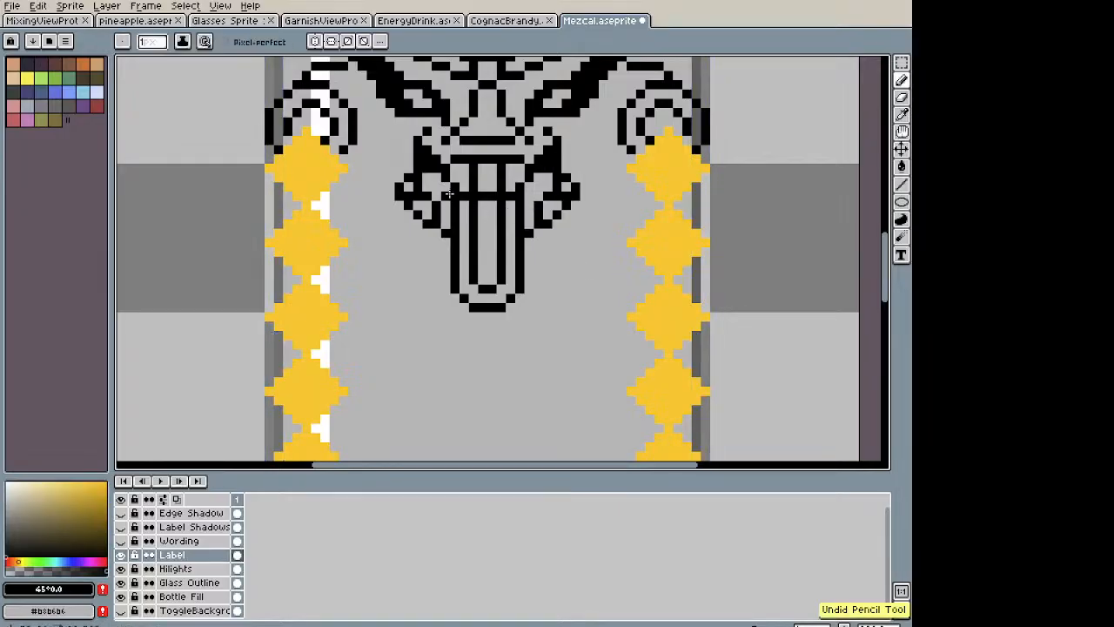
# Step: Examine the face, the circle above it and the nearby bottle edge for room to add detail
pyautogui.scroll(-2, 548, 216)
pyautogui.moveTo(571, 231)
pyautogui.mouseDown()
pyautogui.moveTo(522, 288)
pyautogui.moveTo(454, 329)
pyautogui.mouseUp()
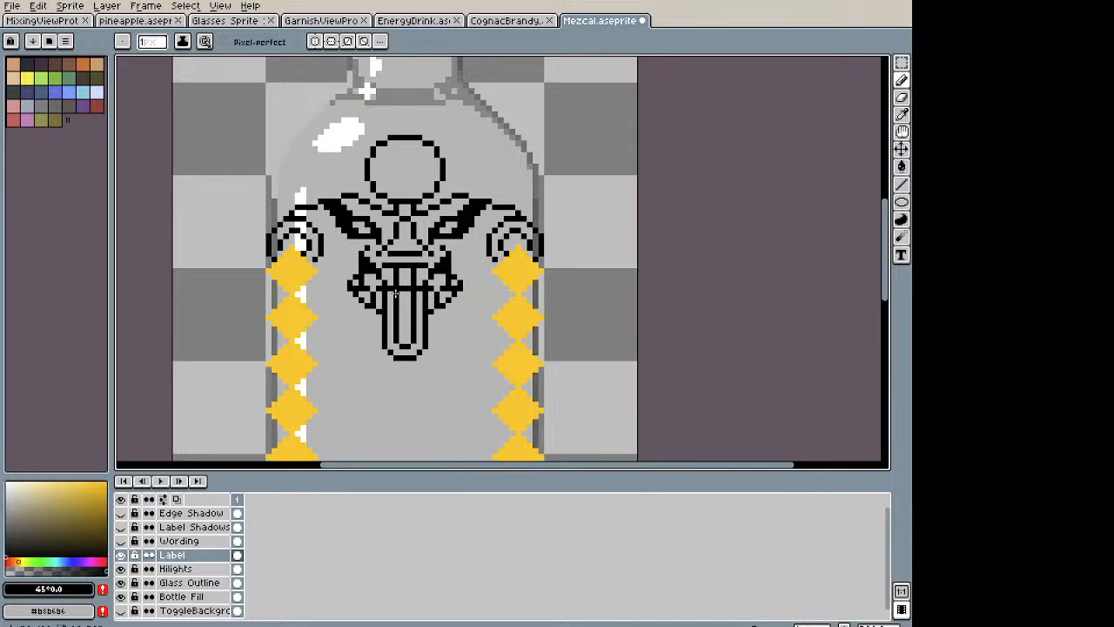
pyautogui.moveTo(437, 340); pyautogui.dragTo(372, 249)
pyautogui.press('i')
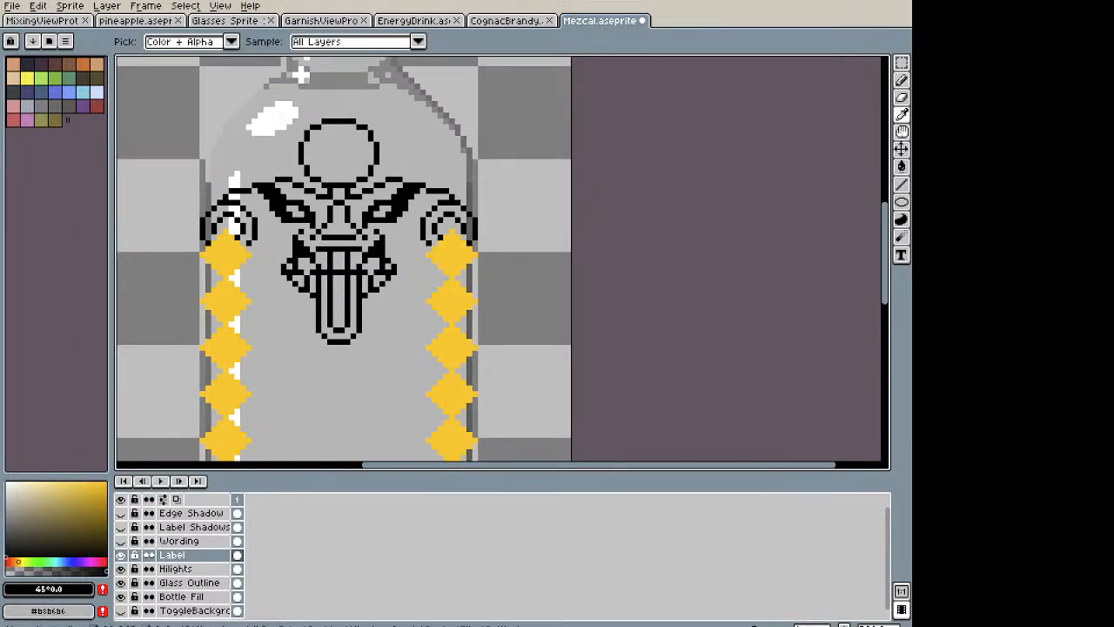
pyautogui.scroll(-1, 295, 137)
pyautogui.scroll(4, 261, 164)
pyautogui.moveTo(258, 149); pyautogui.dragTo(404, 251)
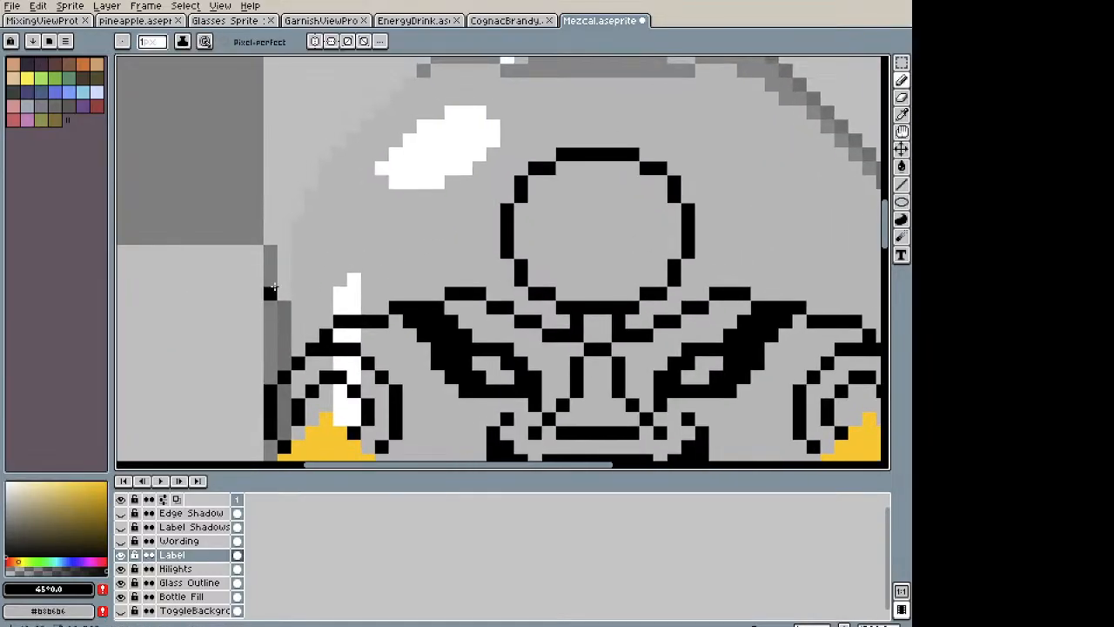
pyautogui.press('alt')
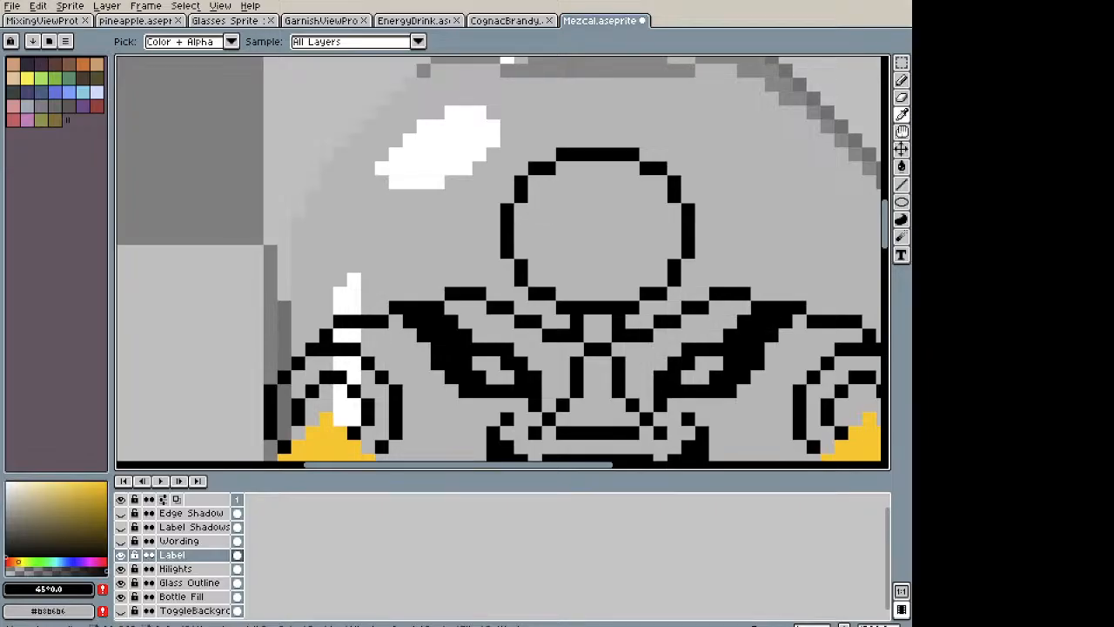
pyautogui.scroll(-5, 522, 174)
# Step: Select the face, circle and both diamond columns, move them down together to Y position 75, and deselect
pyautogui.press('m')
pyautogui.scroll(-3, 548, 188)
pyautogui.press('space')
pyautogui.scroll(2, 515, 242)
pyautogui.moveTo(543, 184); pyautogui.dragTo(561, 389)
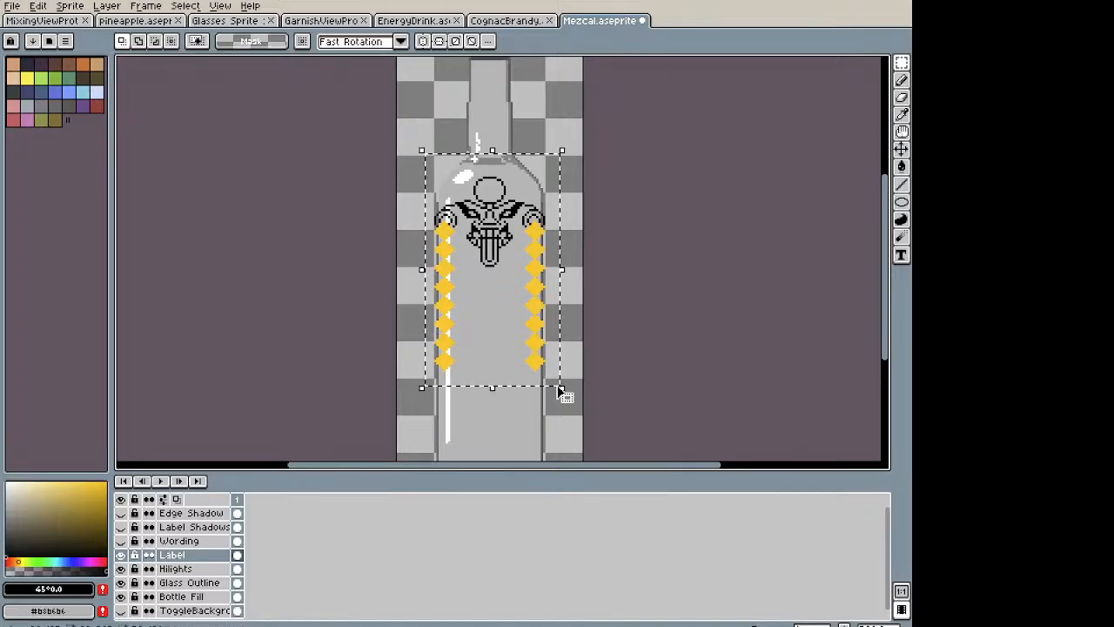
pyautogui.press('Down')
pyautogui.press('Down')
pyautogui.press('Down')
pyautogui.press('Down')
pyautogui.press('Down')
pyautogui.press('Down')
pyautogui.press('Down')
pyautogui.press('Down')
pyautogui.press('Down')
pyautogui.press('Up')
pyautogui.press('Up')
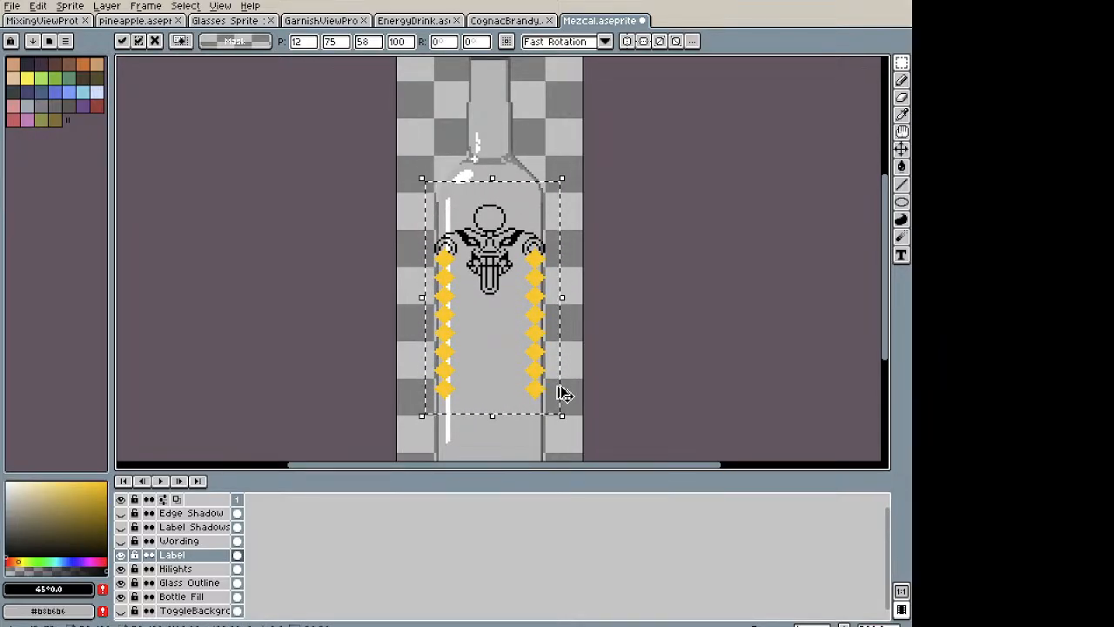
pyautogui.hotkey('ctrl', 'd')
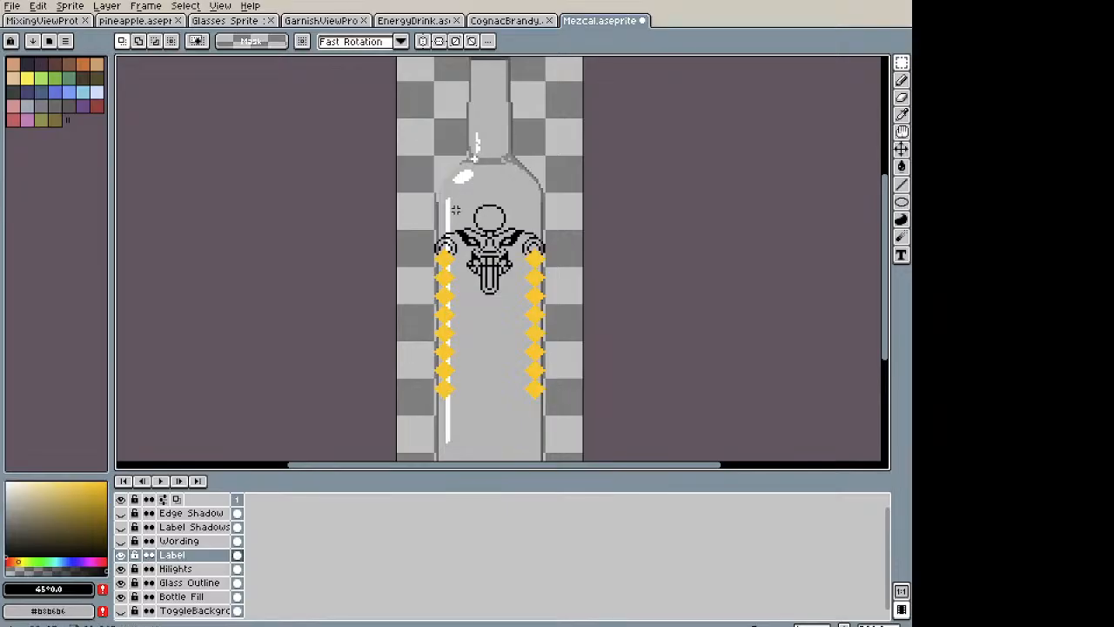
# Step: Draw a black curved line sloping down from the circle's left side to the bottle's left edge
pyautogui.scroll(2, 453, 206)
pyautogui.press('b')
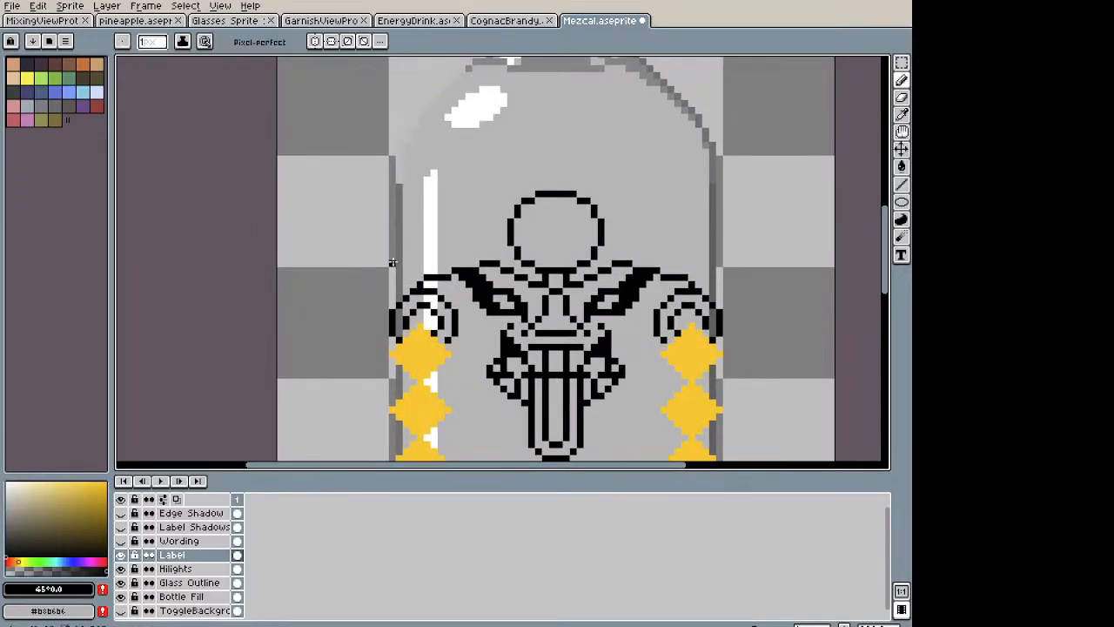
pyautogui.scroll(2, 394, 259)
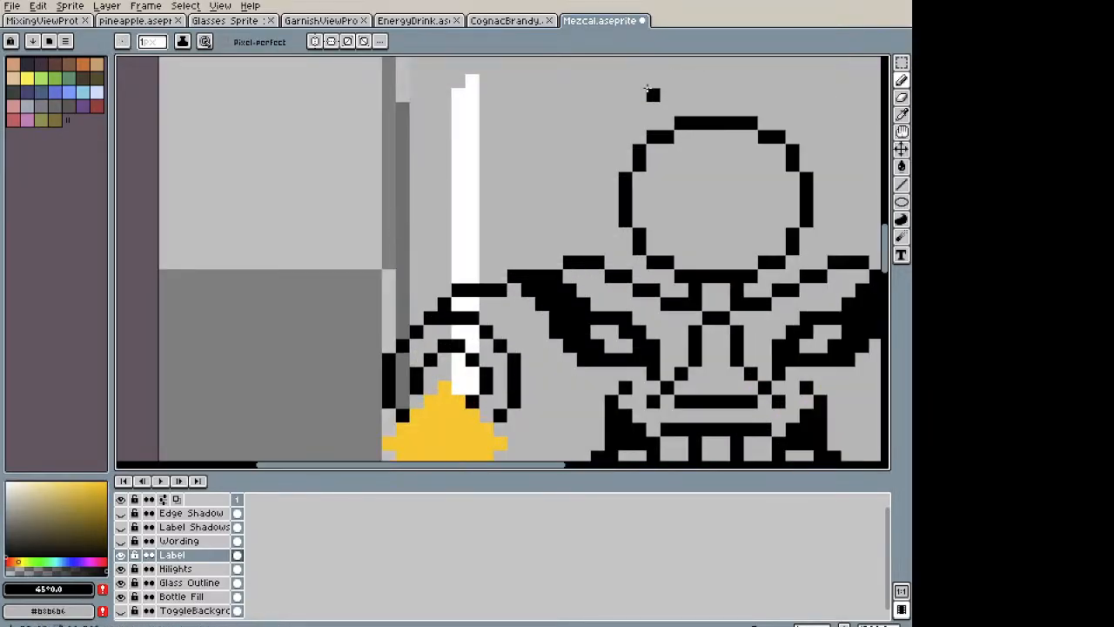
pyautogui.press('i')
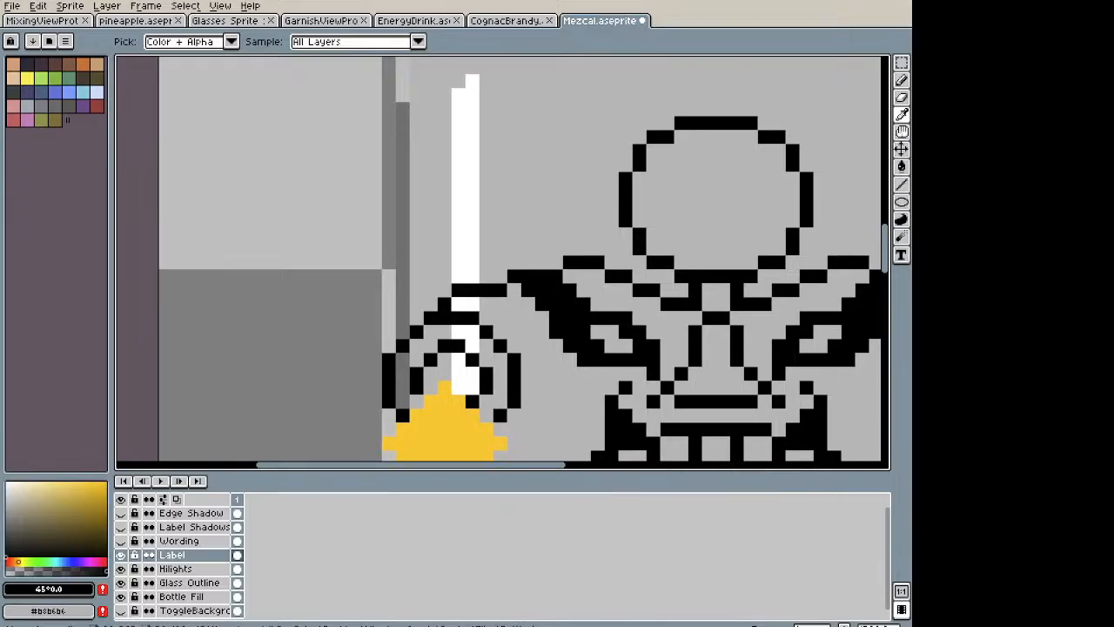
pyautogui.press('b')
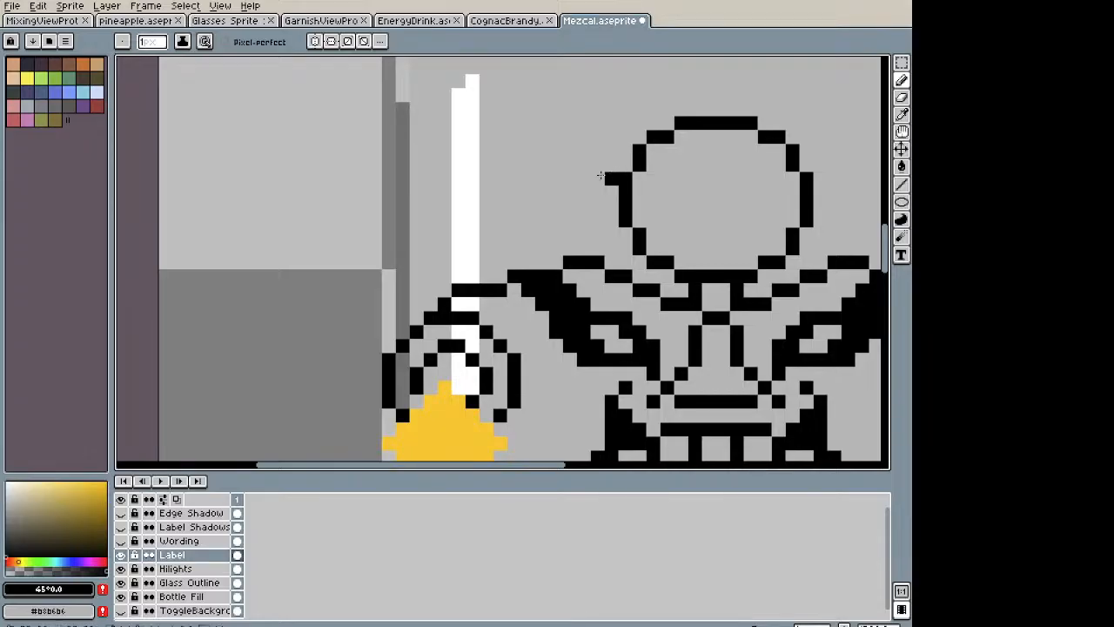
pyautogui.click(613, 173)
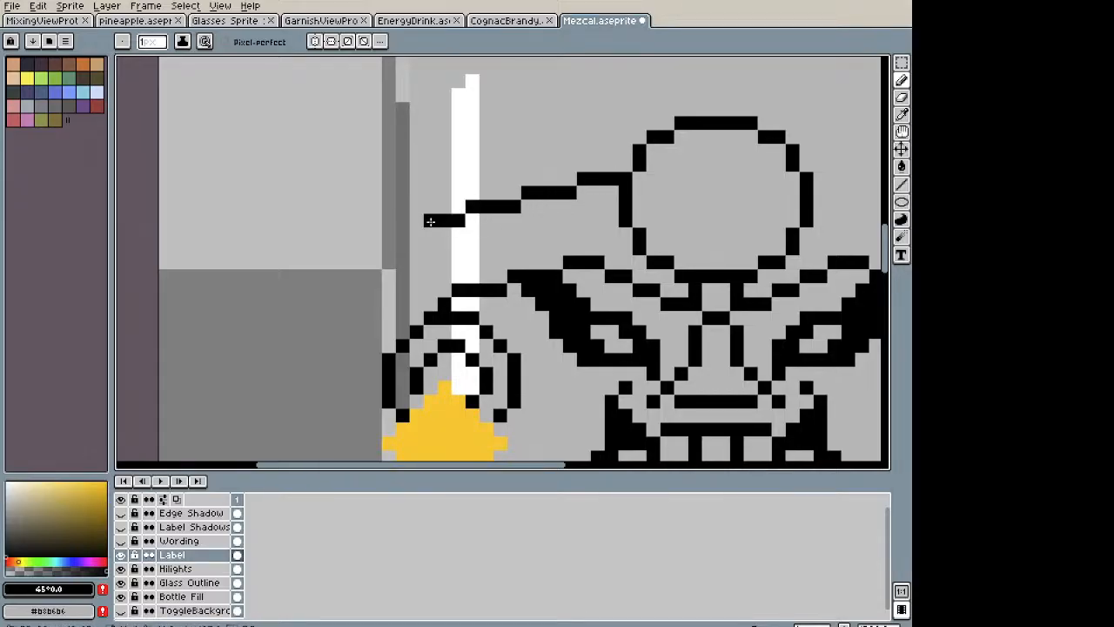
pyautogui.click(453, 222)
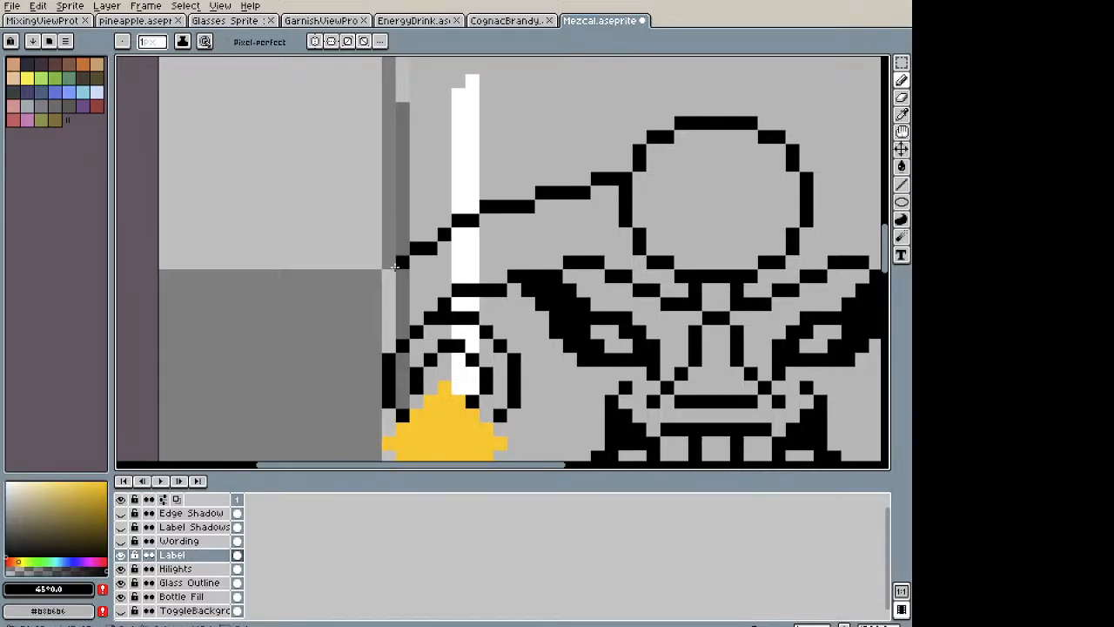
pyautogui.click(403, 278)
# Step: Copy the curved line, flip it horizontally, and place it between the circle's right side and the bottle's right edge
pyautogui.moveTo(604, 192); pyautogui.dragTo(422, 206)
pyautogui.press('m')
pyautogui.moveTo(466, 311); pyautogui.dragTo(168, 127)
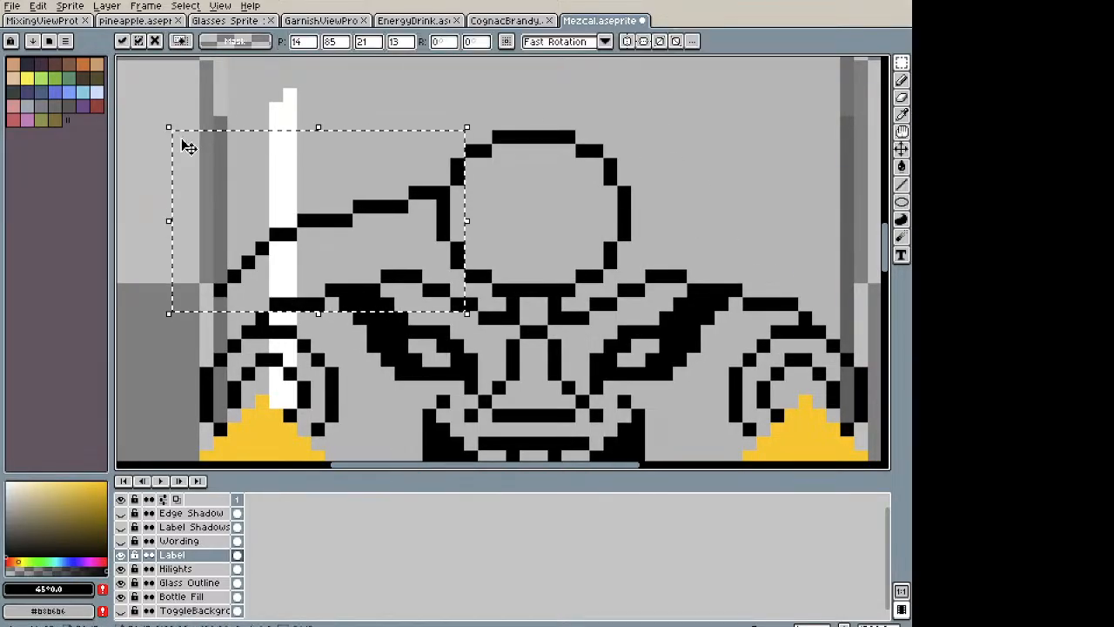
pyautogui.hotkey('shift', 'h')
pyautogui.moveTo(313, 236); pyautogui.dragTo(744, 241)
pyautogui.hotkey('ctrl', 'd')
# Step: Examine the two mirrored curved lines beside the circle against the whole bottle
pyautogui.scroll(-2, 738, 238)
pyautogui.press('space')
pyautogui.moveTo(739, 290); pyautogui.dragTo(540, 165)
pyautogui.scroll(-3, 539, 164)
pyautogui.scroll(-1, 542, 167)
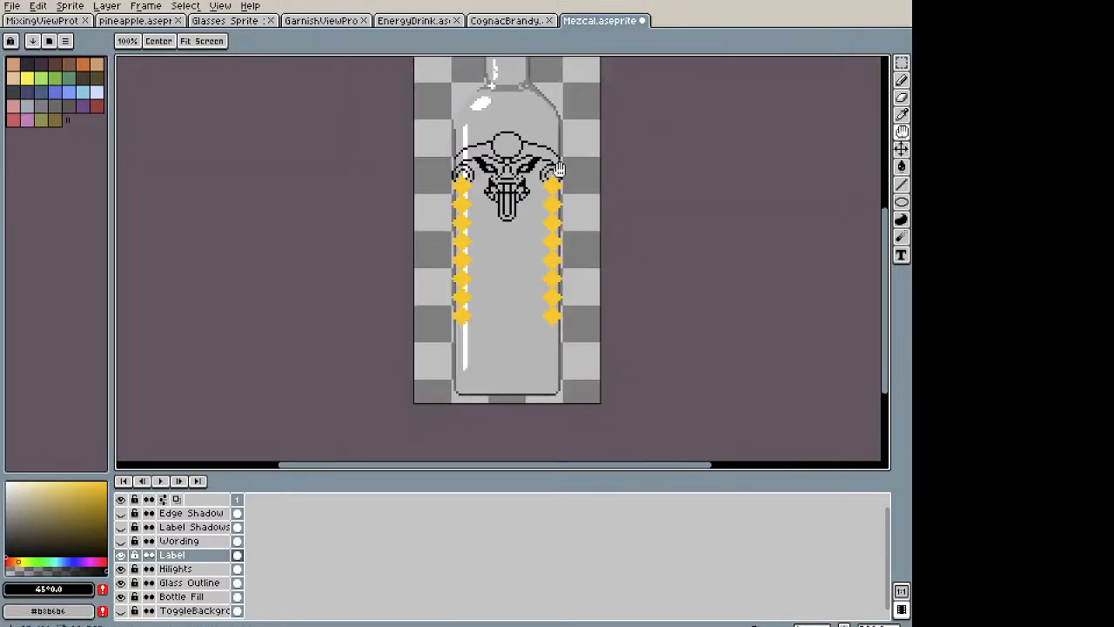
pyautogui.scroll(3, 542, 166)
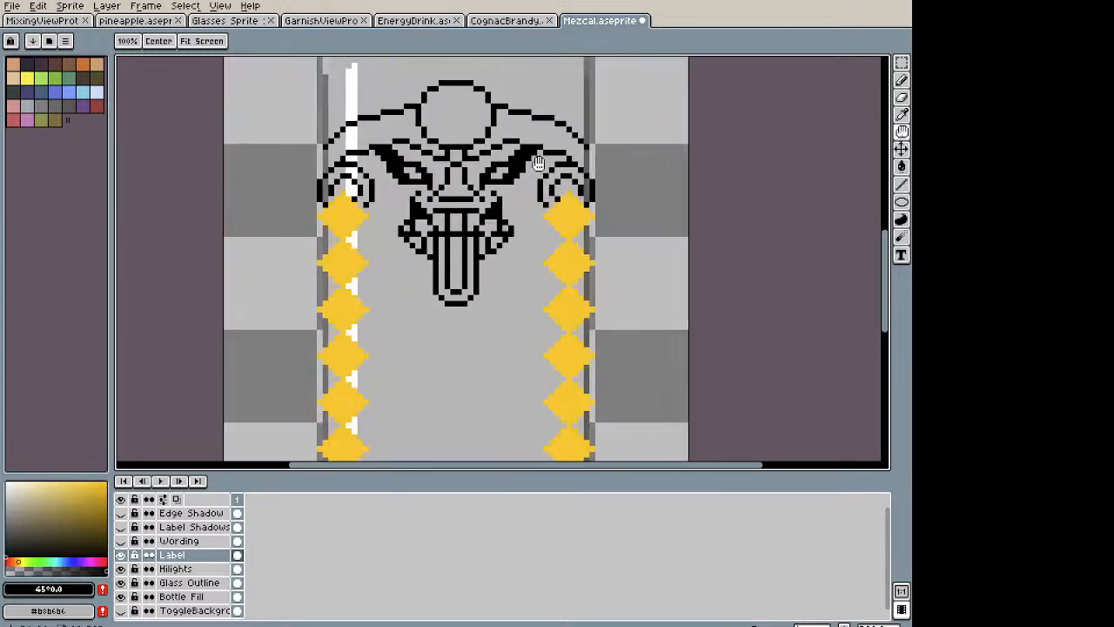
pyautogui.press('m')
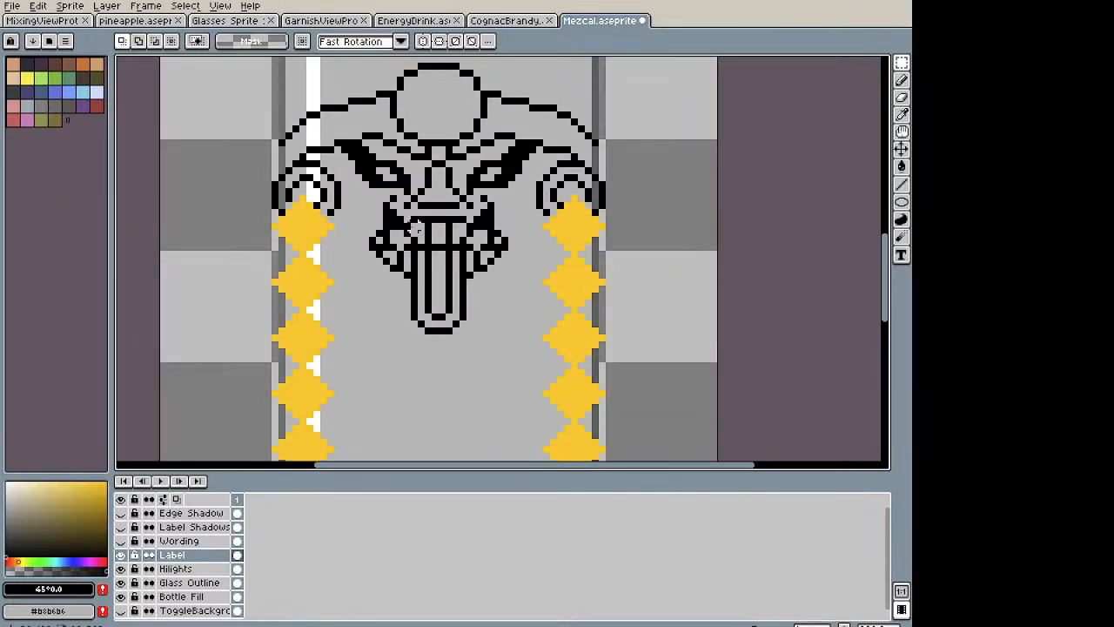
# Step: Draw a small black spiral curl between the right cheek and the top diamond of the right column, erasing a stray pixel
pyautogui.press('b')
pyautogui.scroll(1, 517, 195)
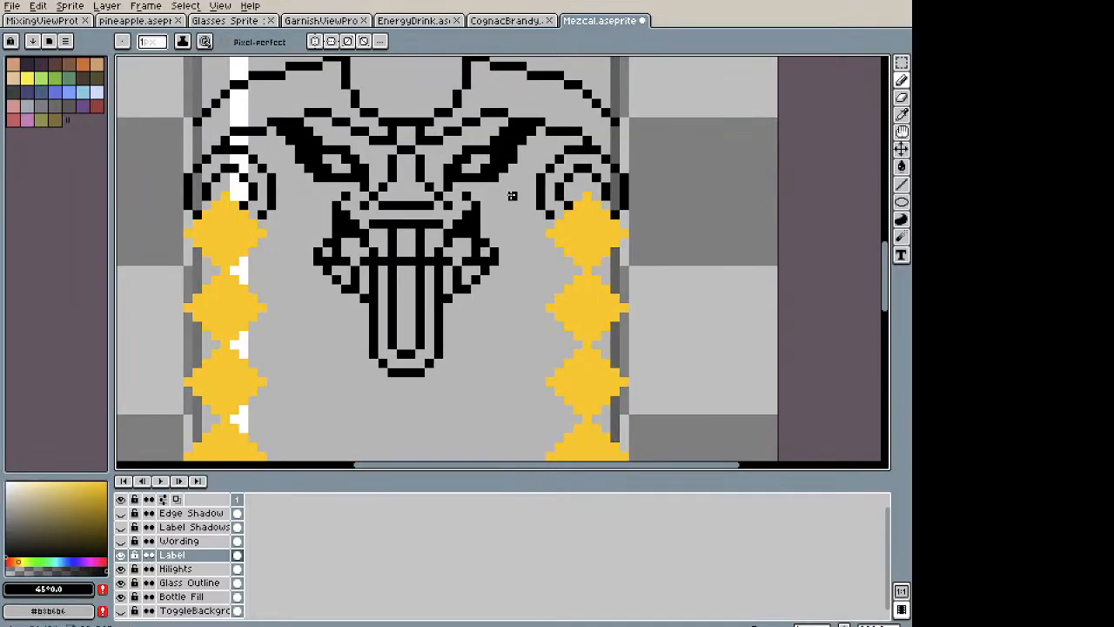
pyautogui.scroll(4, 514, 187)
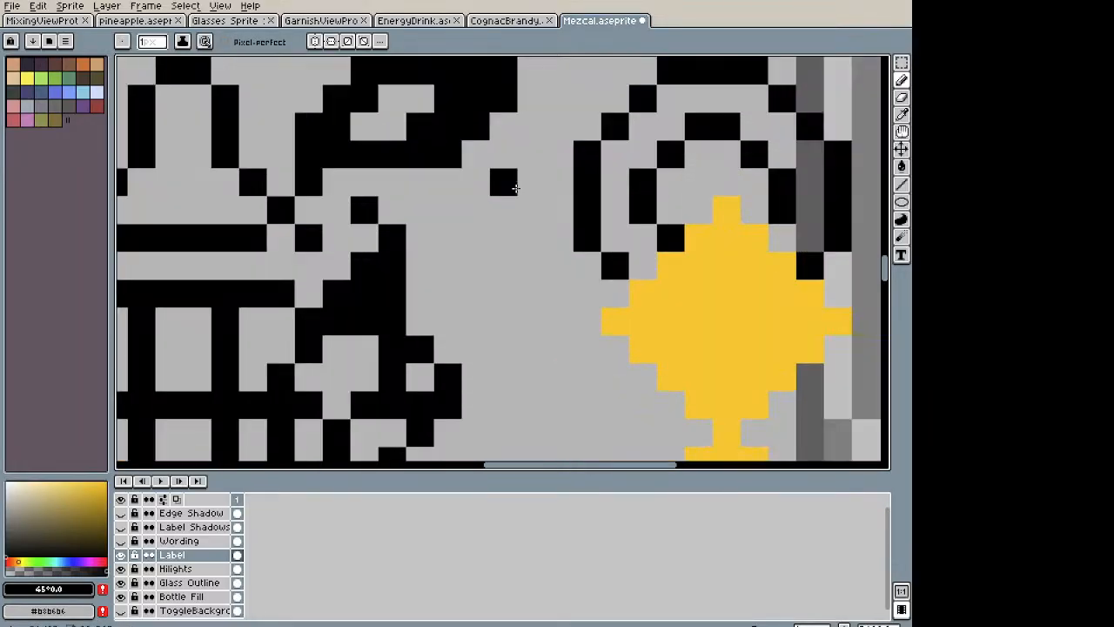
pyautogui.moveTo(433, 253)
pyautogui.mouseDown()
pyautogui.moveTo(446, 297)
pyautogui.moveTo(523, 374)
pyautogui.moveTo(590, 354)
pyautogui.moveTo(582, 323)
pyautogui.mouseUp()
pyautogui.moveTo(526, 201)
pyautogui.mouseDown()
pyautogui.moveTo(527, 264)
pyautogui.moveTo(505, 264)
pyautogui.moveTo(502, 281)
pyautogui.mouseUp()
pyautogui.press('e')
pyautogui.click(526, 266)
pyautogui.press('b')
pyautogui.scroll(-3, 501, 270)
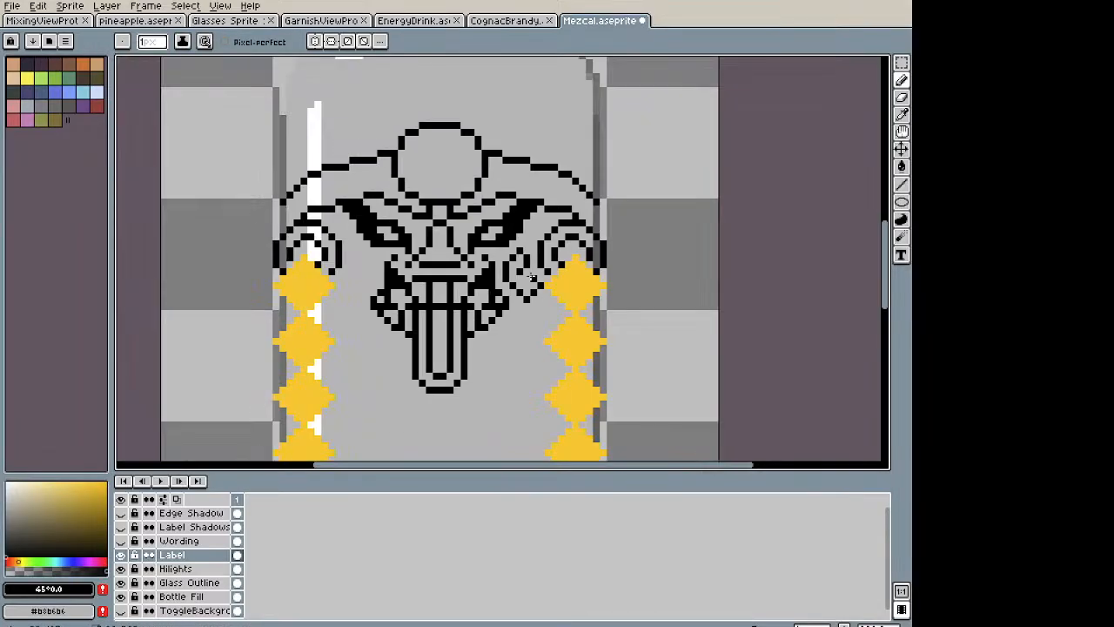
pyautogui.scroll(4, 561, 306)
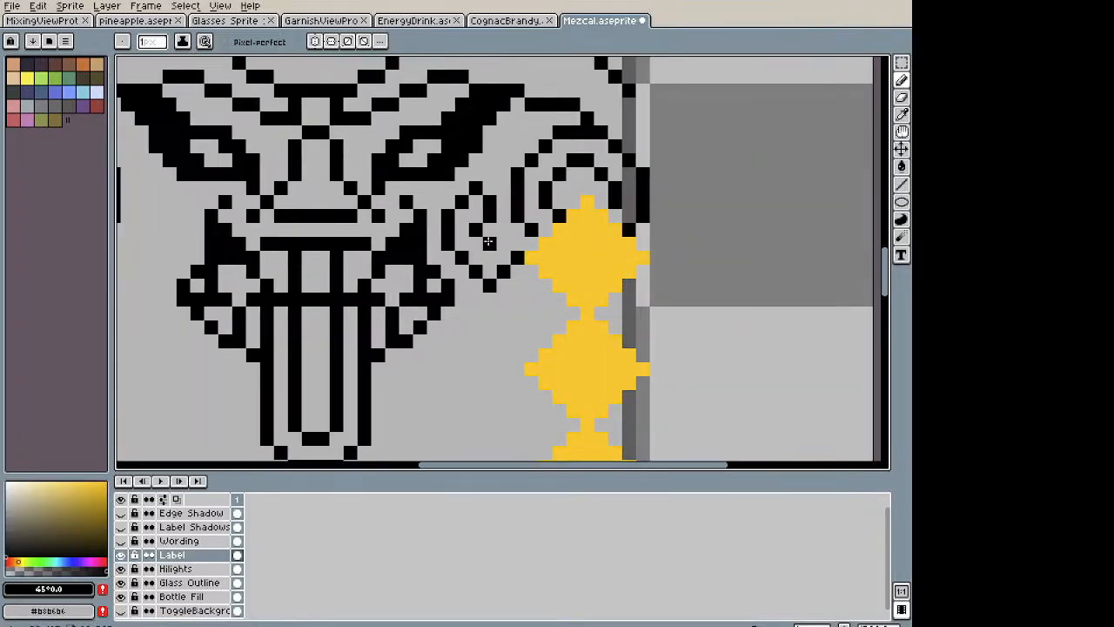
pyautogui.scroll(-5, 577, 264)
pyautogui.scroll(3, 556, 249)
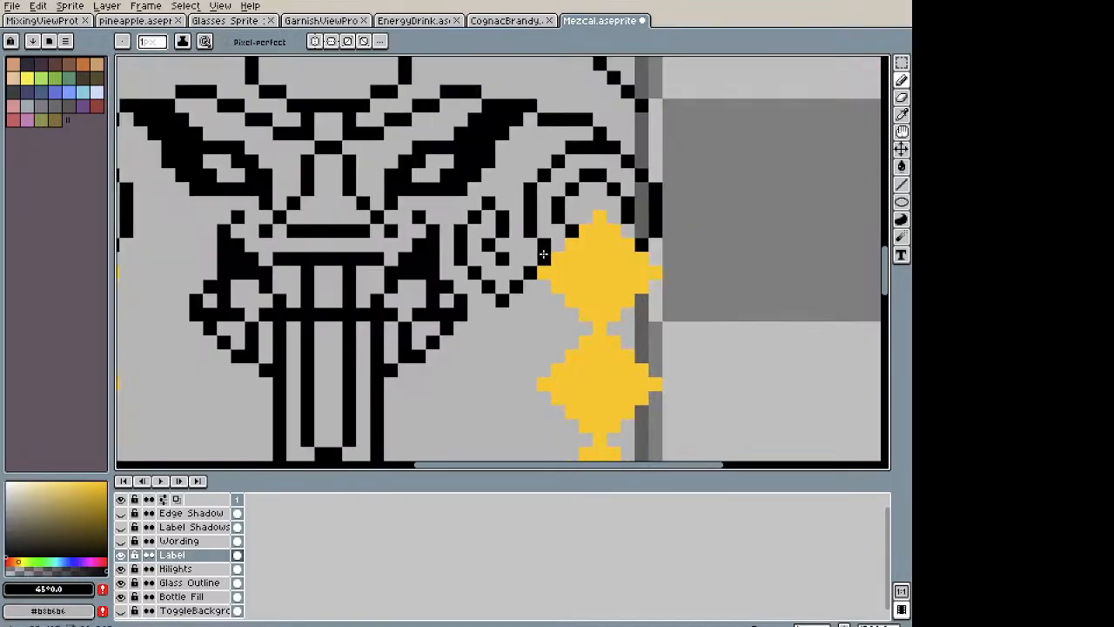
pyautogui.scroll(-4, 581, 270)
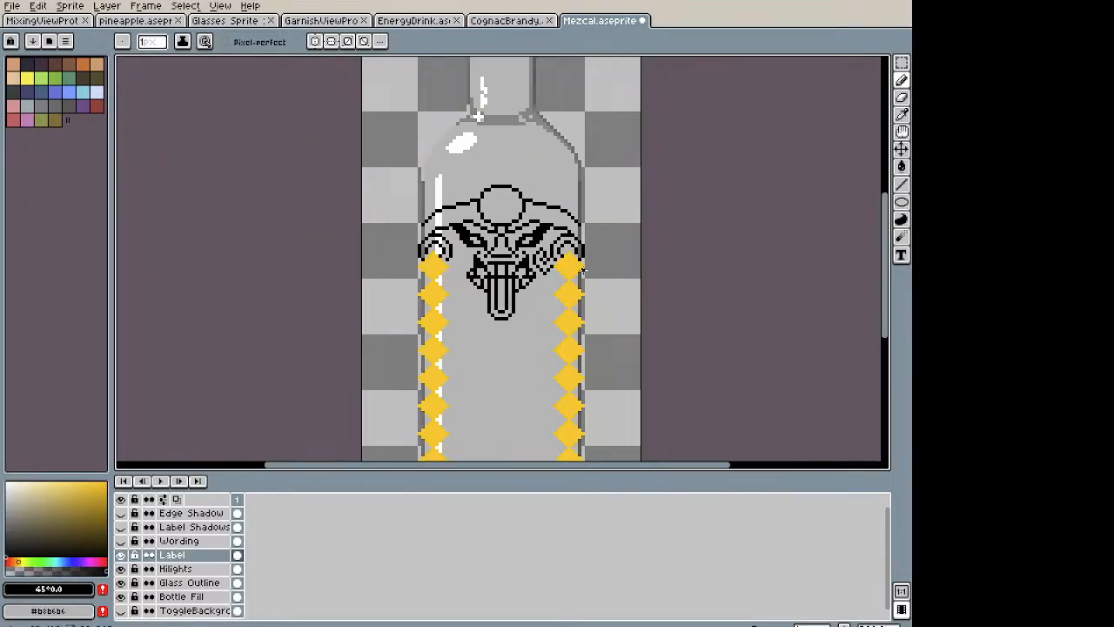
# Step: Copy the spiral curl beside the right cheek, flip it horizontally, and place it between the left cheek and the left column's top diamond
pyautogui.scroll(3, 587, 270)
pyautogui.scroll(-3, 575, 261)
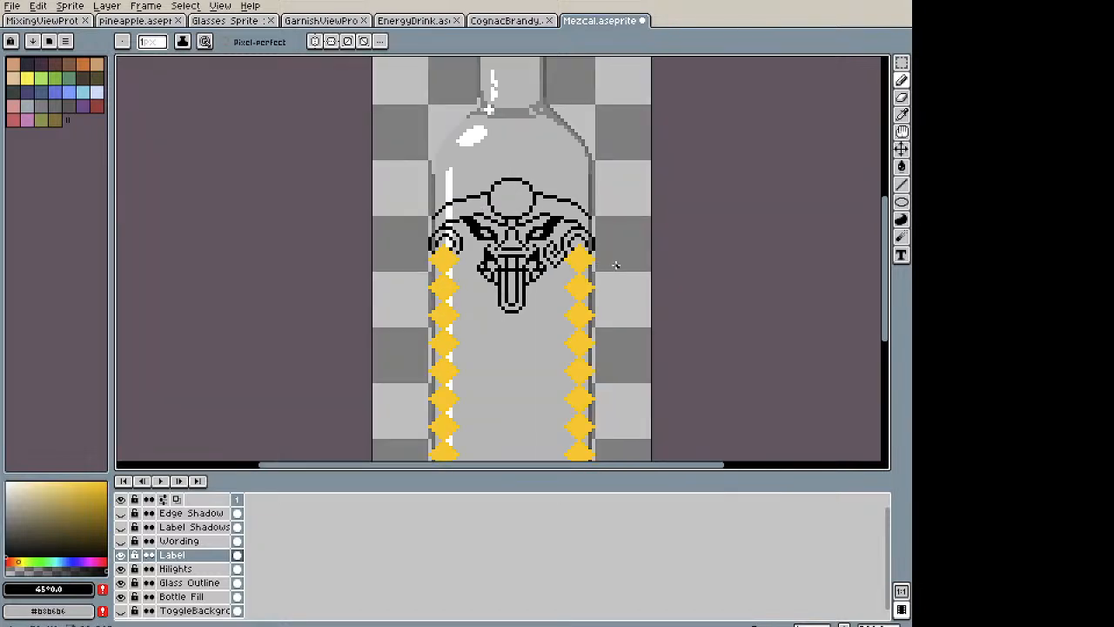
pyautogui.scroll(3, 572, 271)
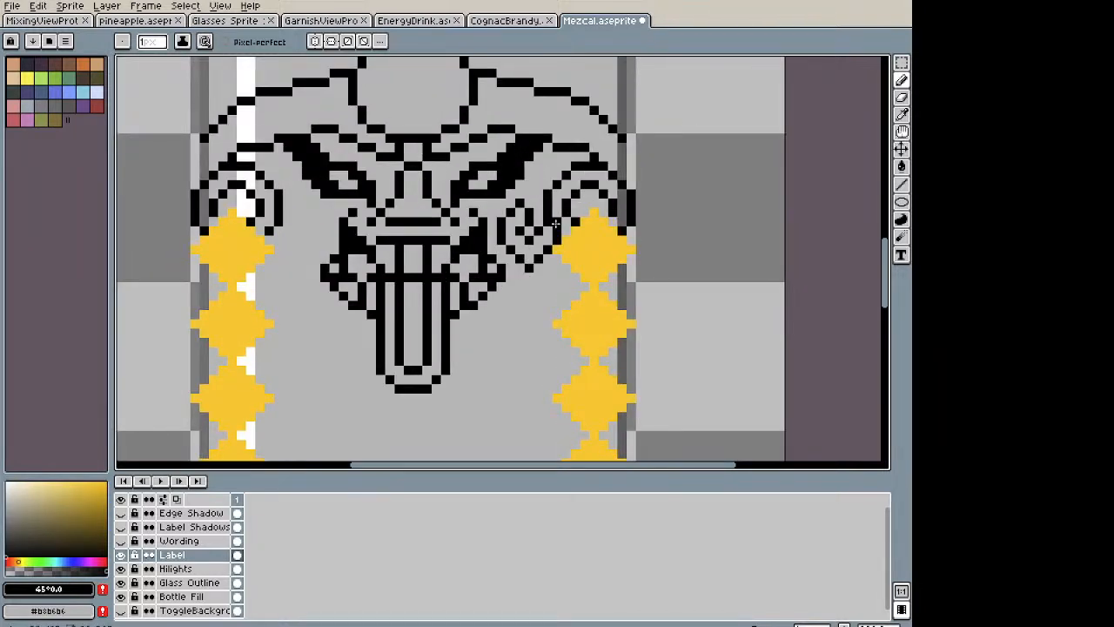
pyautogui.press('m')
pyautogui.moveTo(589, 298); pyautogui.dragTo(467, 156)
pyautogui.hotkey('ctrl', 'c')
pyautogui.hotkey('ctrl', 'v')
pyautogui.hotkey('shift', 'h')
pyautogui.moveTo(524, 204); pyautogui.dragTo(301, 204)
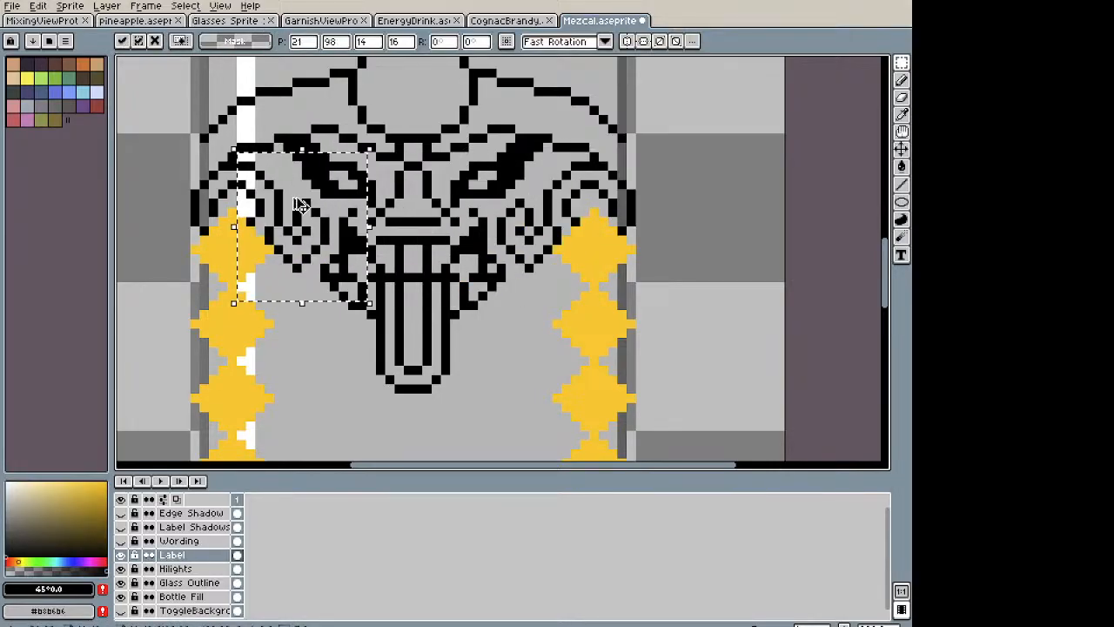
pyautogui.press('Return')
pyautogui.scroll(-3, 467, 267)
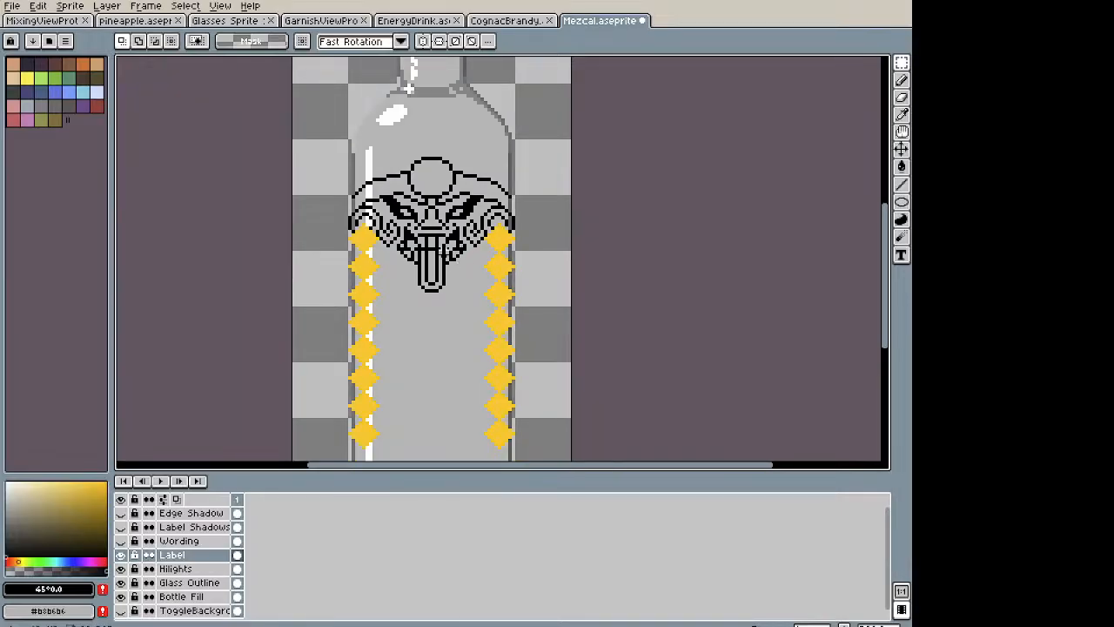
pyautogui.scroll(-3, 439, 304)
pyautogui.scroll(6, 435, 301)
# Step: Draw a black stepped line from the left arched line down to the inner end of the left brow line
pyautogui.press('i')
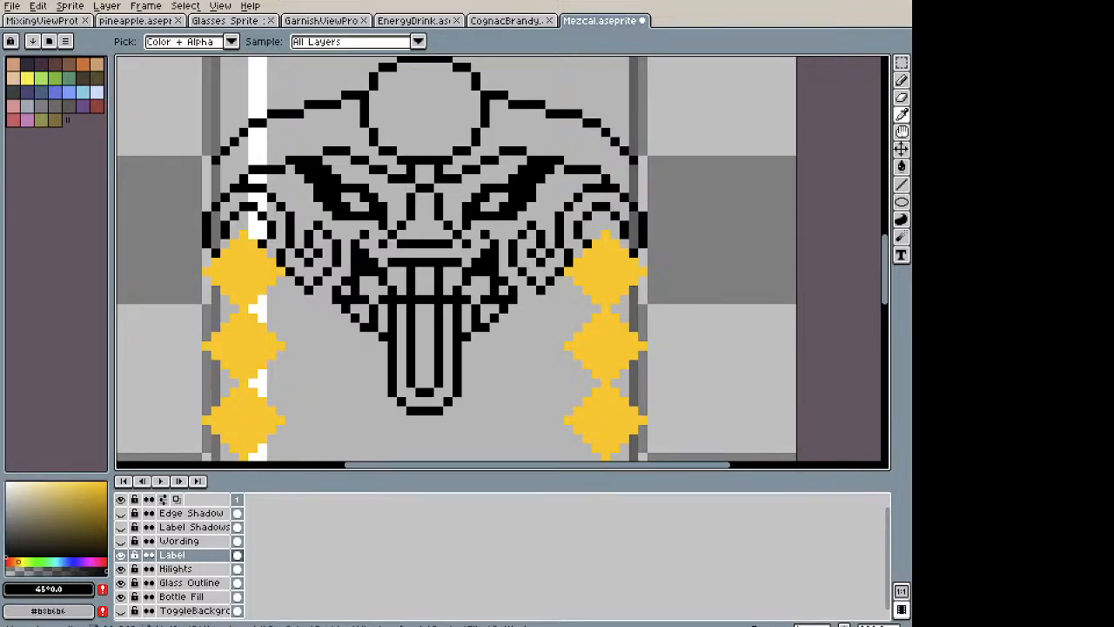
pyautogui.press('m')
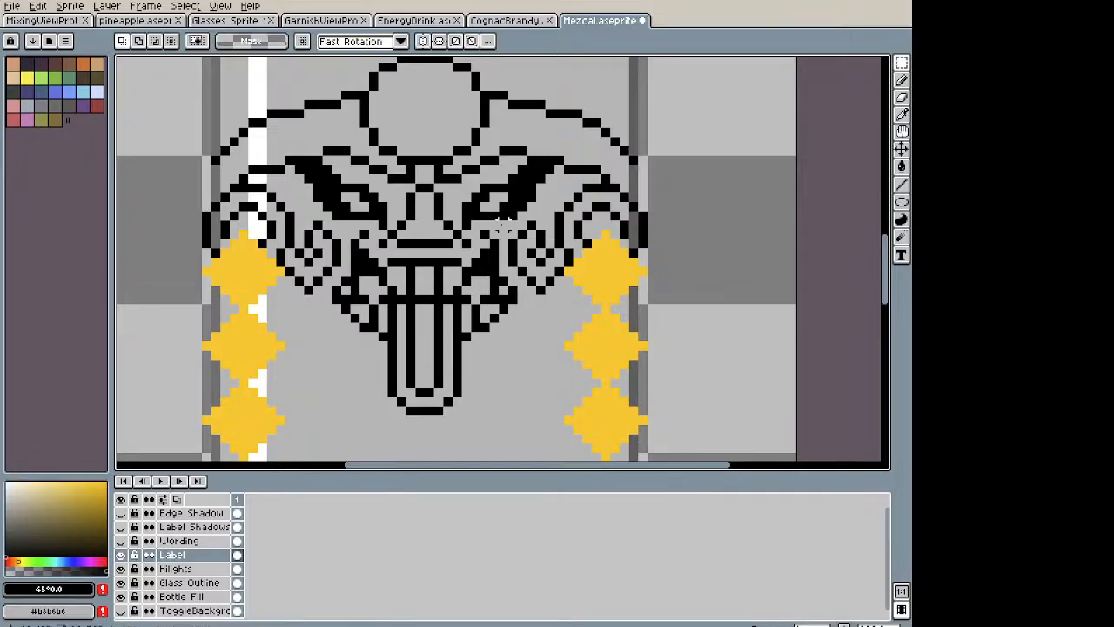
pyautogui.press('b')
pyautogui.scroll(2, 310, 108)
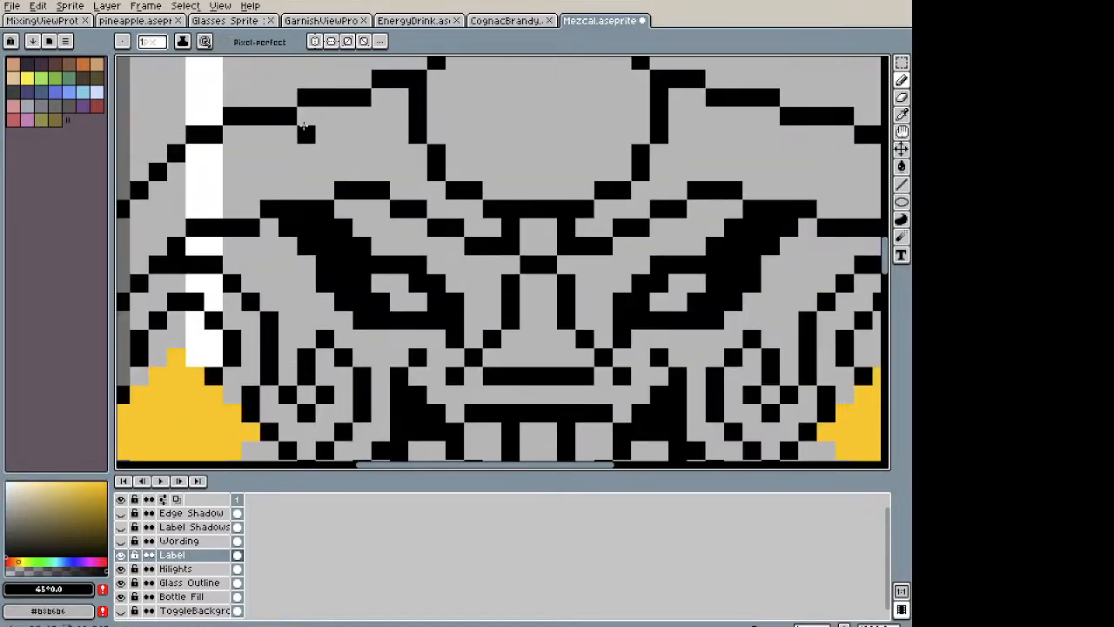
pyautogui.click(342, 172)
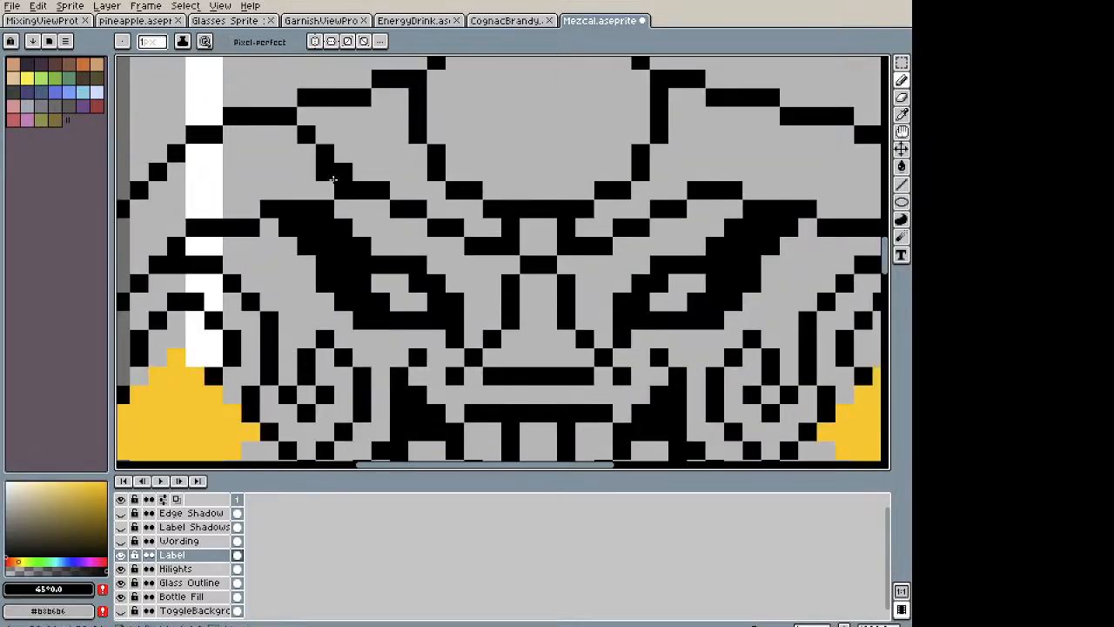
pyautogui.scroll(-3, 426, 172)
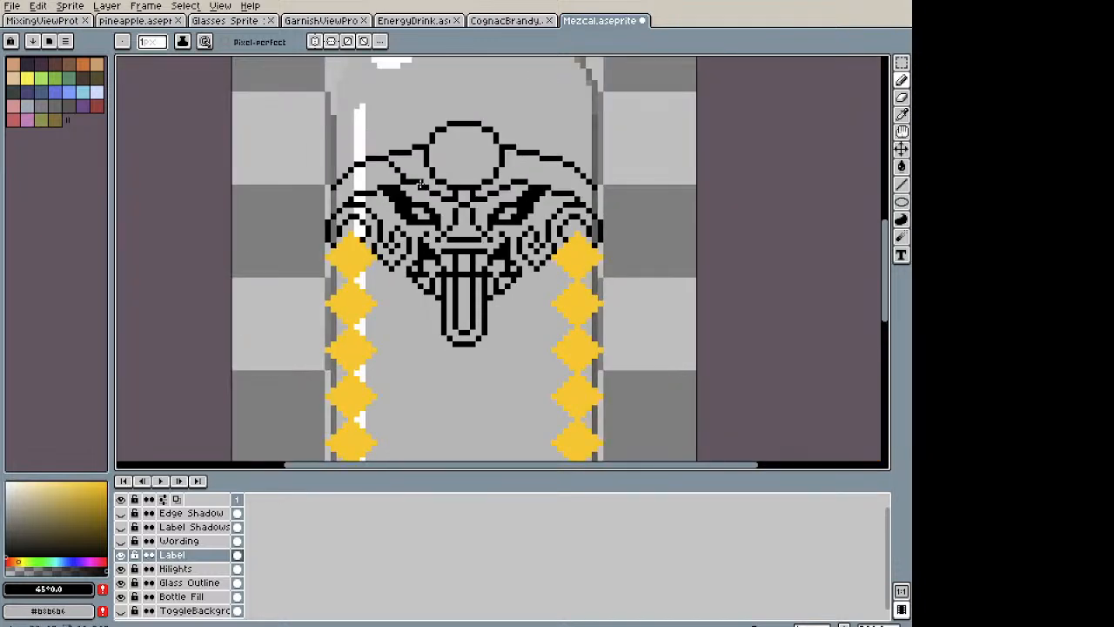
# Step: Draw the matching stepped line on the right side, and join both arched lines to the outer brow ends with short black strokes
pyautogui.scroll(1, 538, 157)
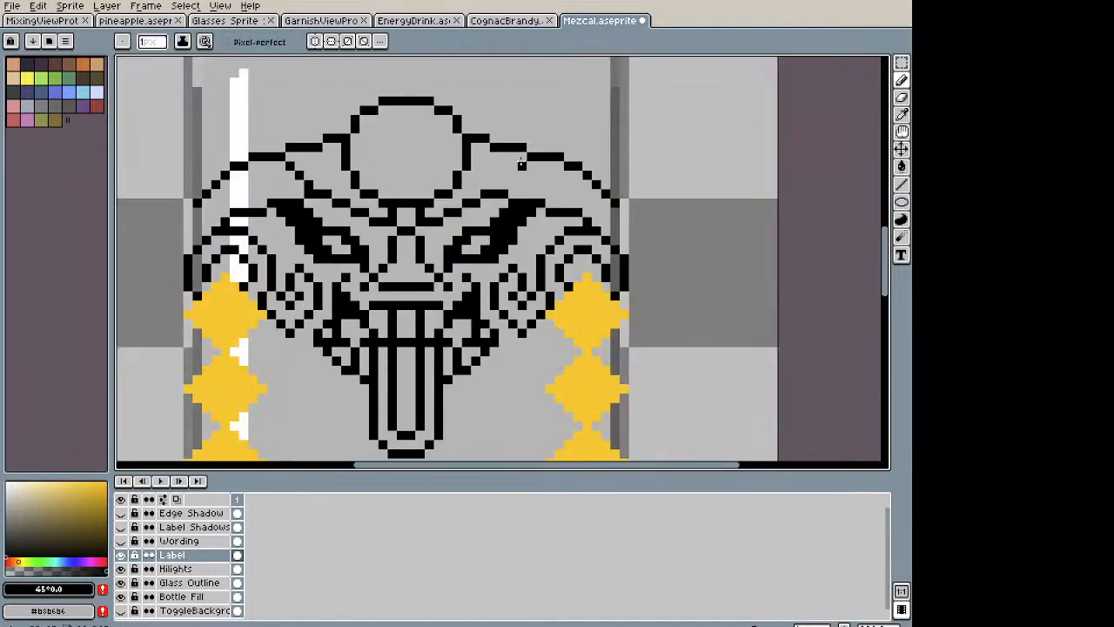
pyautogui.moveTo(520, 164); pyautogui.dragTo(503, 180)
pyautogui.moveTo(224, 193); pyautogui.dragTo(236, 211)
pyautogui.moveTo(603, 196); pyautogui.dragTo(589, 185)
pyautogui.scroll(-2, 653, 192)
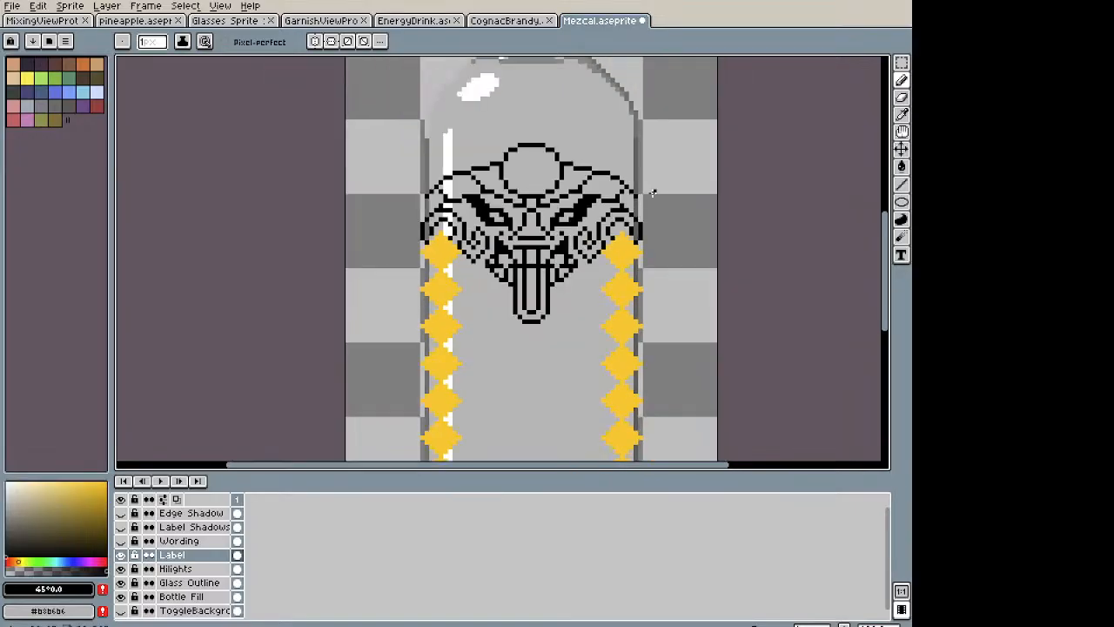
pyautogui.scroll(-2, 618, 186)
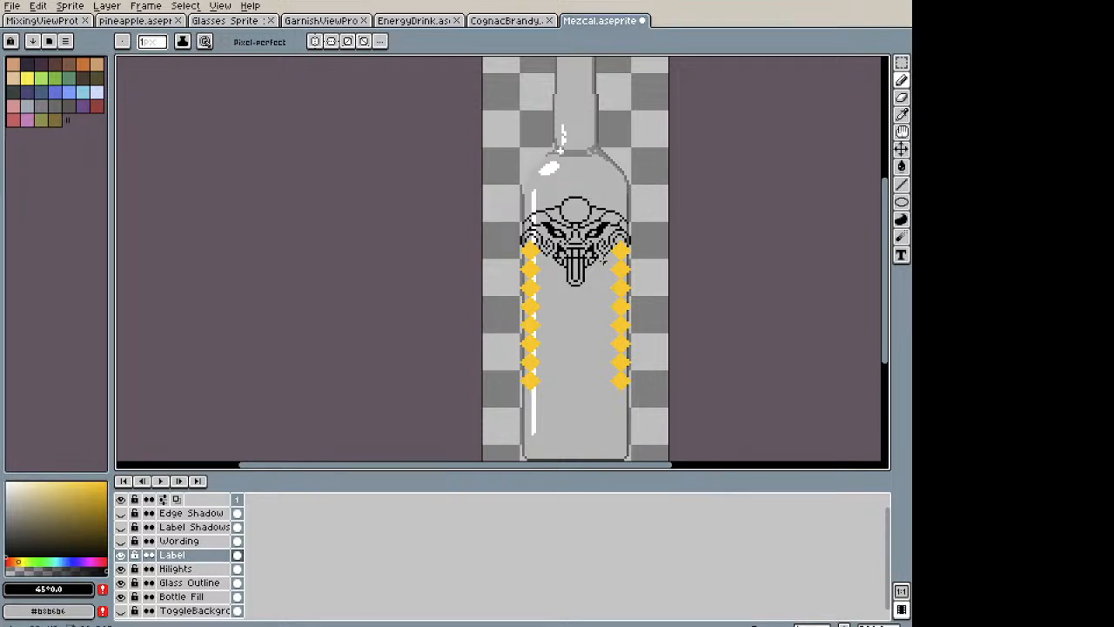
# Step: Draw a symmetrical black ornament inside the forehead circle, with a central column, curled base lines and small marks on both upper sides
pyautogui.scroll(4, 543, 279)
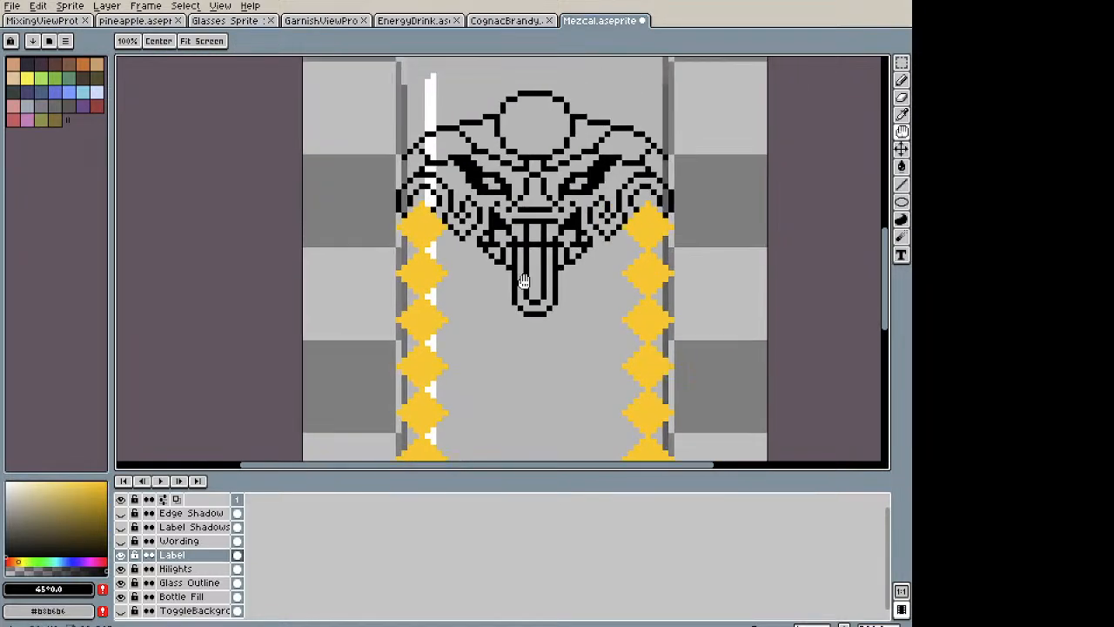
pyautogui.scroll(1, 461, 185)
pyautogui.press('b')
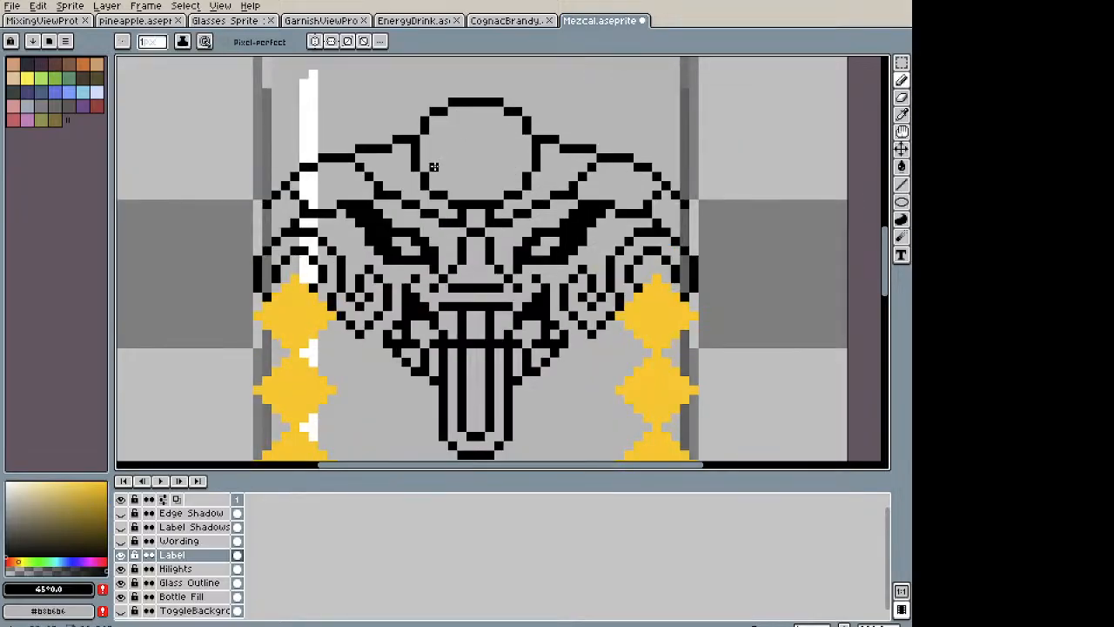
pyautogui.moveTo(448, 175)
pyautogui.mouseDown()
pyautogui.moveTo(470, 127)
pyautogui.moveTo(482, 129)
pyautogui.moveTo(491, 176)
pyautogui.mouseUp()
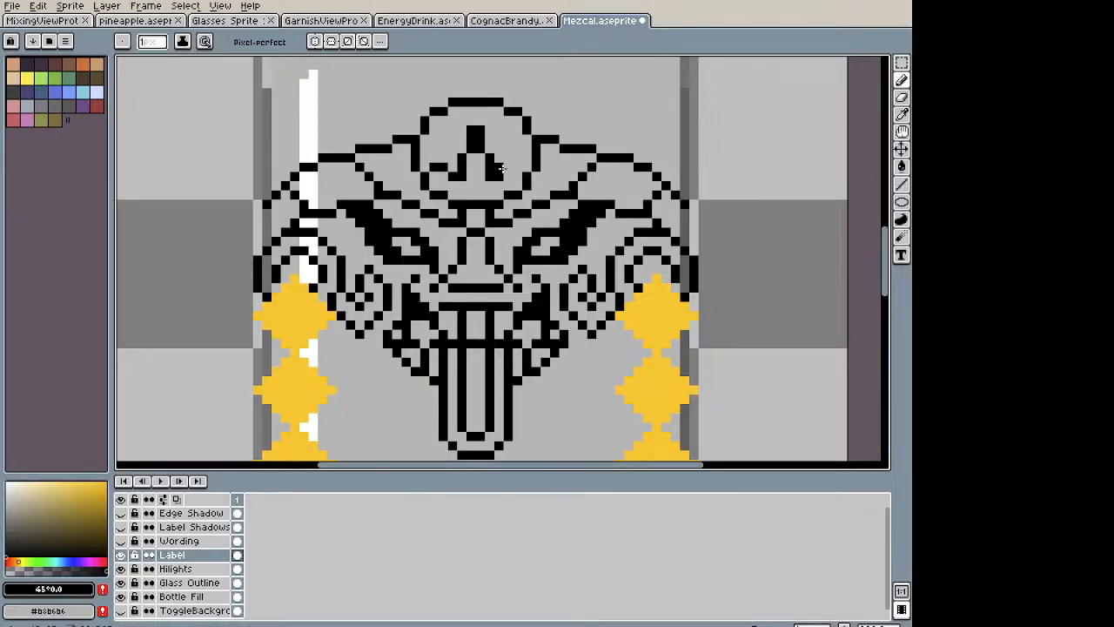
pyautogui.scroll(-4, 529, 173)
pyautogui.scroll(3, 531, 174)
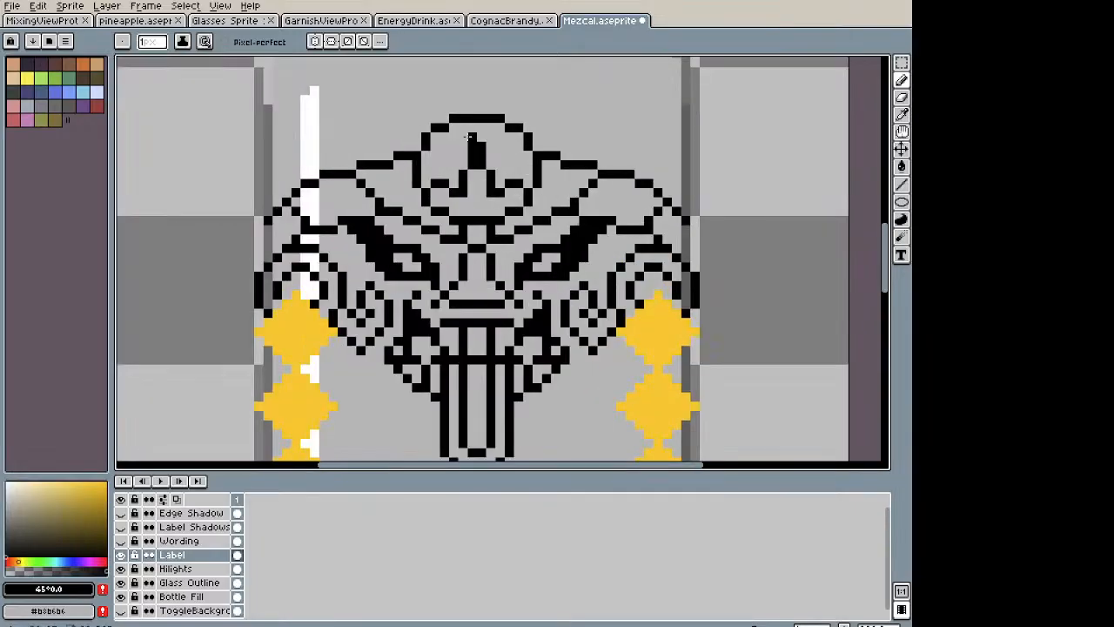
pyautogui.moveTo(452, 136); pyautogui.dragTo(435, 154)
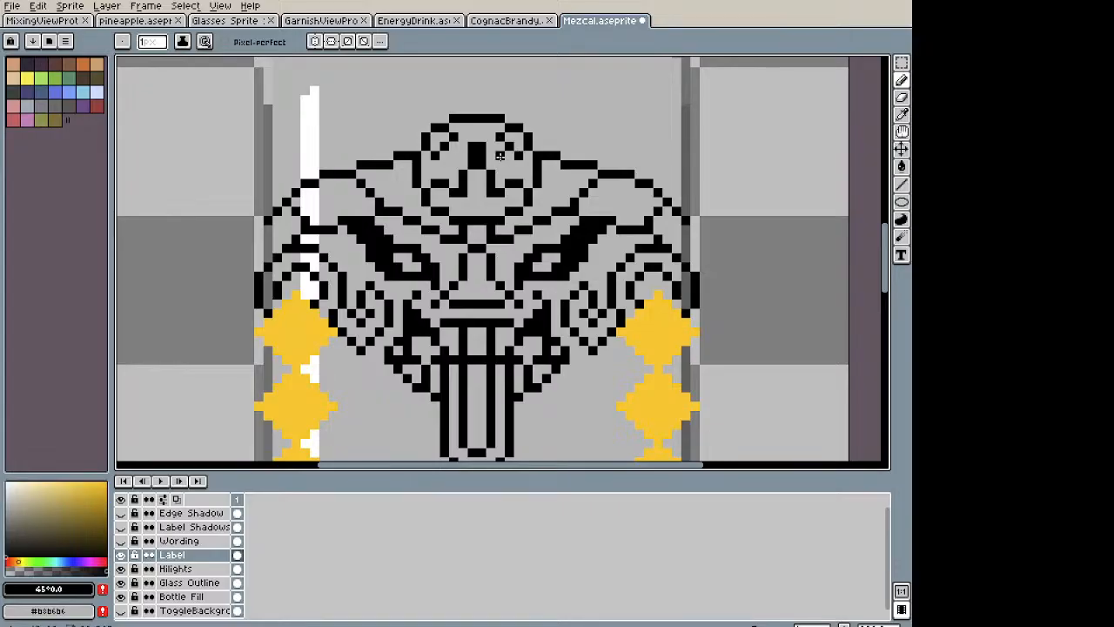
# Step: Add a small black peak at the centre of the forehead circle's bottom edge, undoing a stray stroke
pyautogui.scroll(-3, 474, 158)
pyautogui.scroll(5, 468, 200)
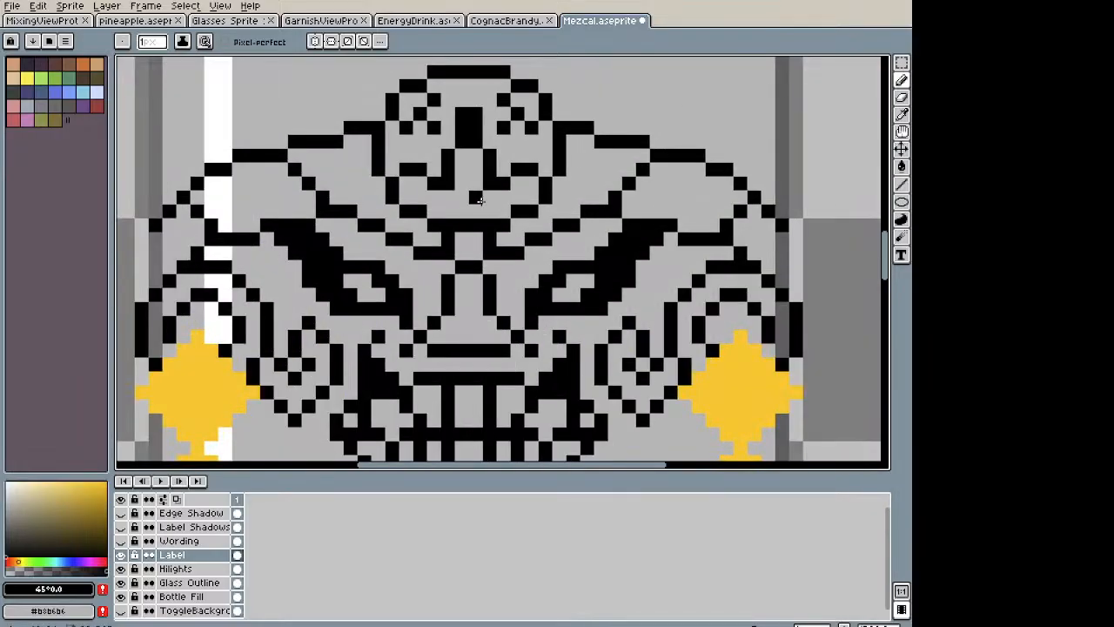
pyautogui.click(459, 207)
pyautogui.scroll(-2, 540, 170)
pyautogui.hotkey('ctrl', 'z')
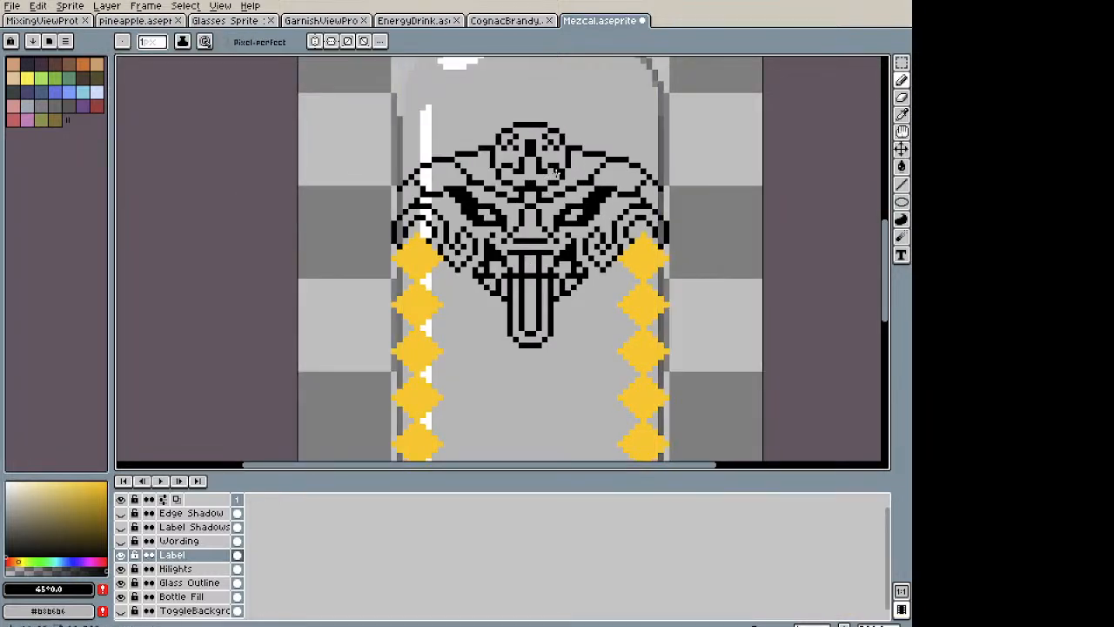
# Step: Examine the face label's linework and forehead ornament up close and against the whole bottle
pyautogui.scroll(-2, 557, 172)
pyautogui.press('space')
pyautogui.moveTo(564, 174); pyautogui.dragTo(473, 179)
pyautogui.scroll(1, 473, 178)
pyautogui.scroll(2, 473, 179)
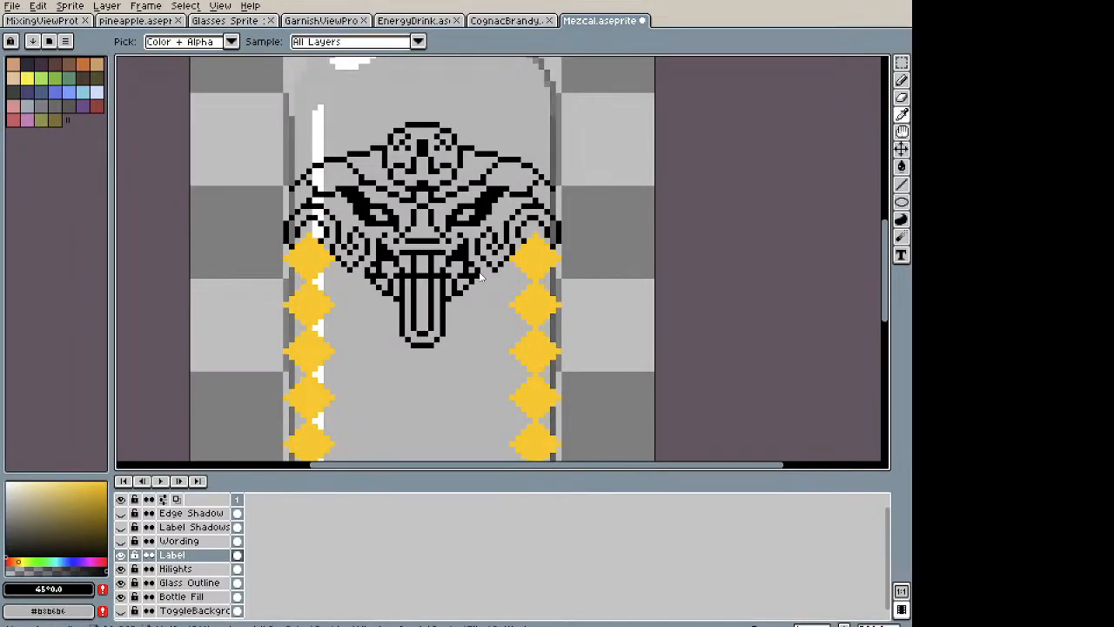
pyautogui.press('b')
pyautogui.scroll(-3, 417, 278)
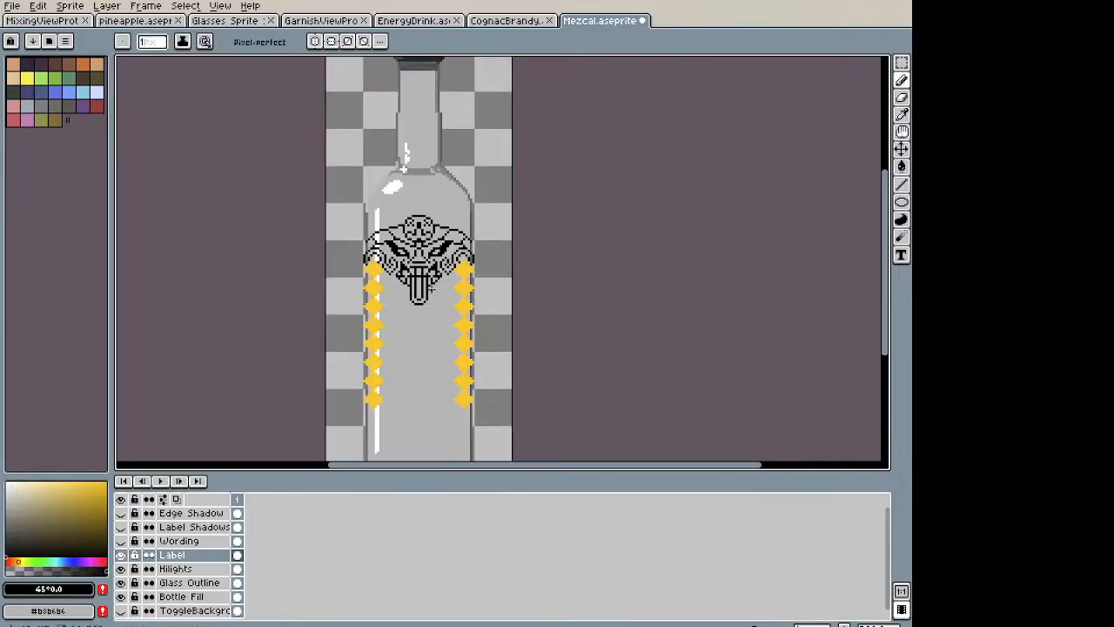
pyautogui.scroll(5, 418, 303)
pyautogui.press('space')
pyautogui.moveTo(389, 255)
pyautogui.mouseDown()
pyautogui.moveTo(493, 348)
pyautogui.moveTo(493, 335)
pyautogui.mouseUp()
pyautogui.press('m')
pyautogui.click(486, 343)
pyautogui.scroll(-4, 485, 340)
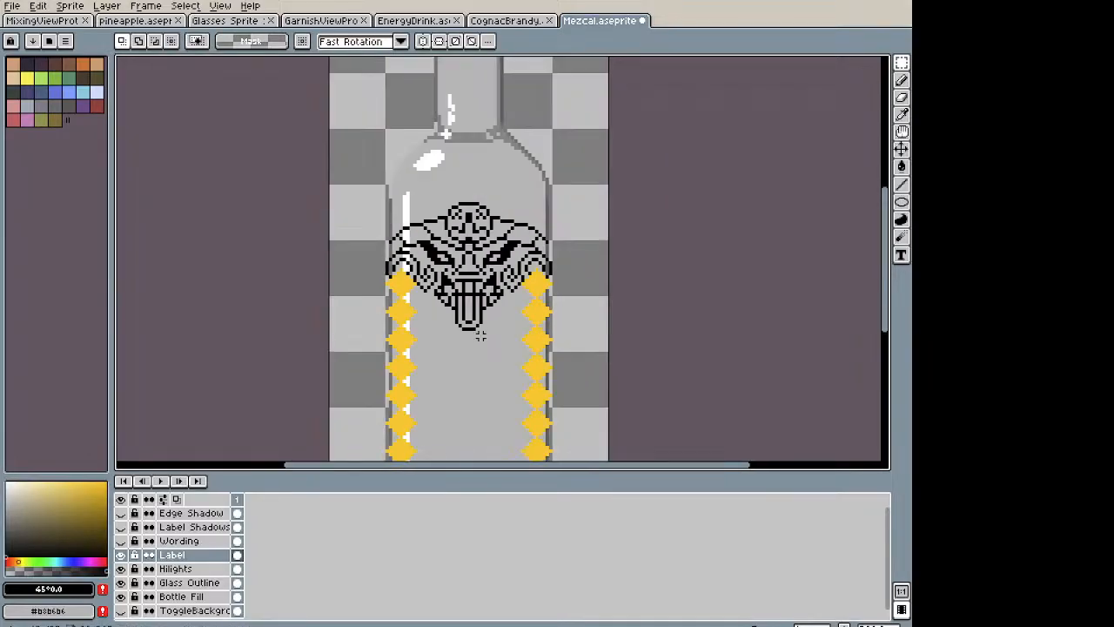
pyautogui.press('space')
pyautogui.moveTo(443, 298); pyautogui.dragTo(431, 277)
# Step: Fill the area between the left eye and the outer arc solid black, with a line running down to the spiral curl
pyautogui.scroll(3, 383, 181)
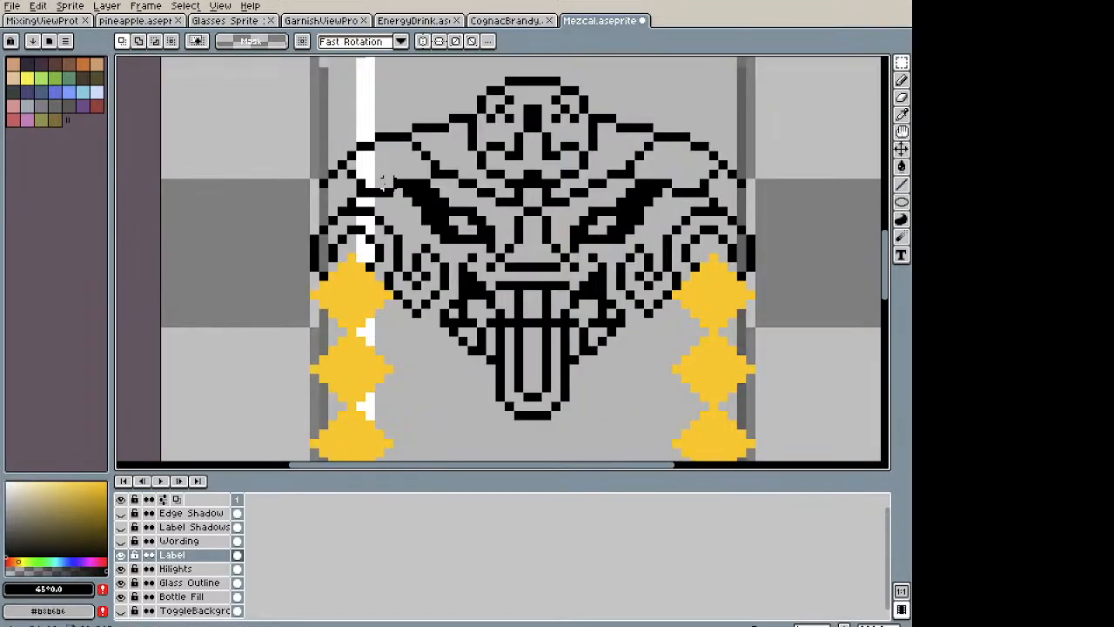
pyautogui.press('b')
pyautogui.press('i')
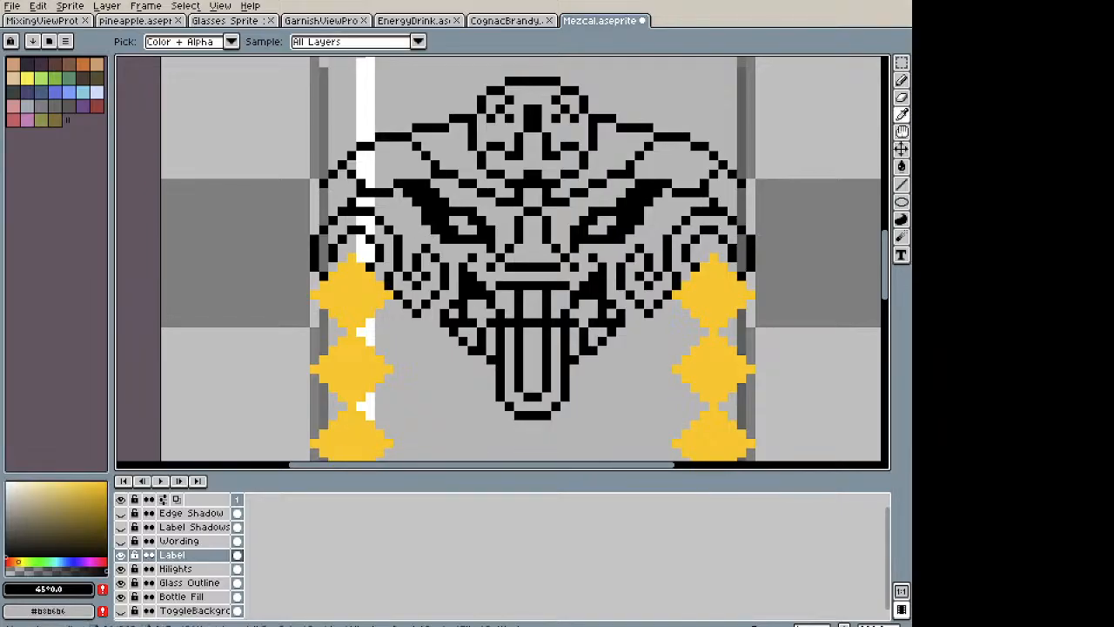
pyautogui.press('b')
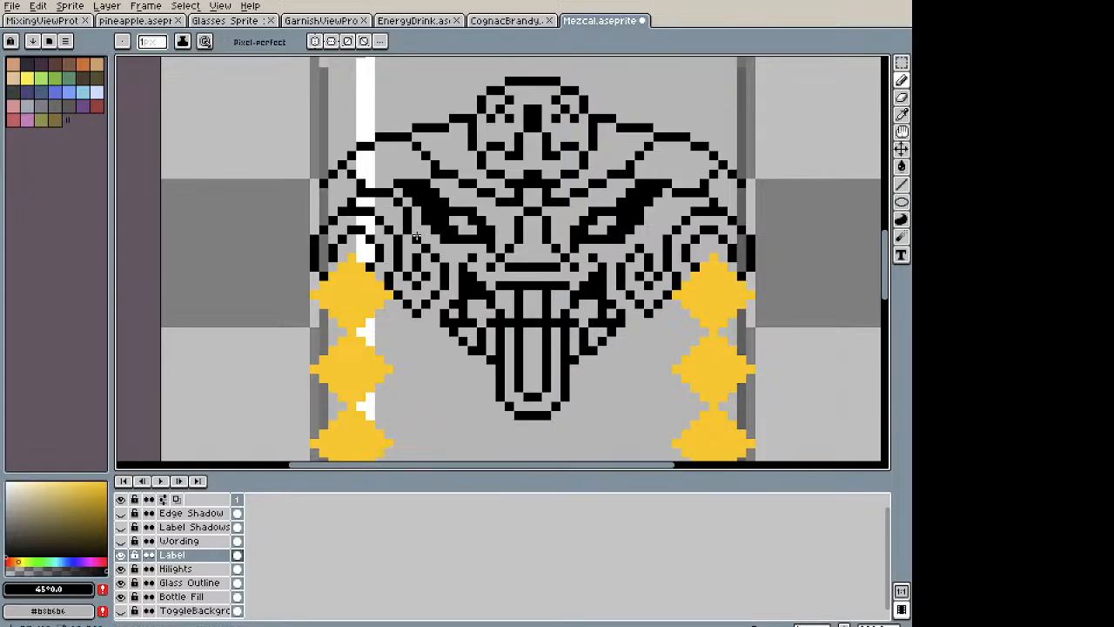
pyautogui.scroll(-2, 716, 254)
pyautogui.press('v')
pyautogui.press('b')
pyautogui.scroll(4, 579, 230)
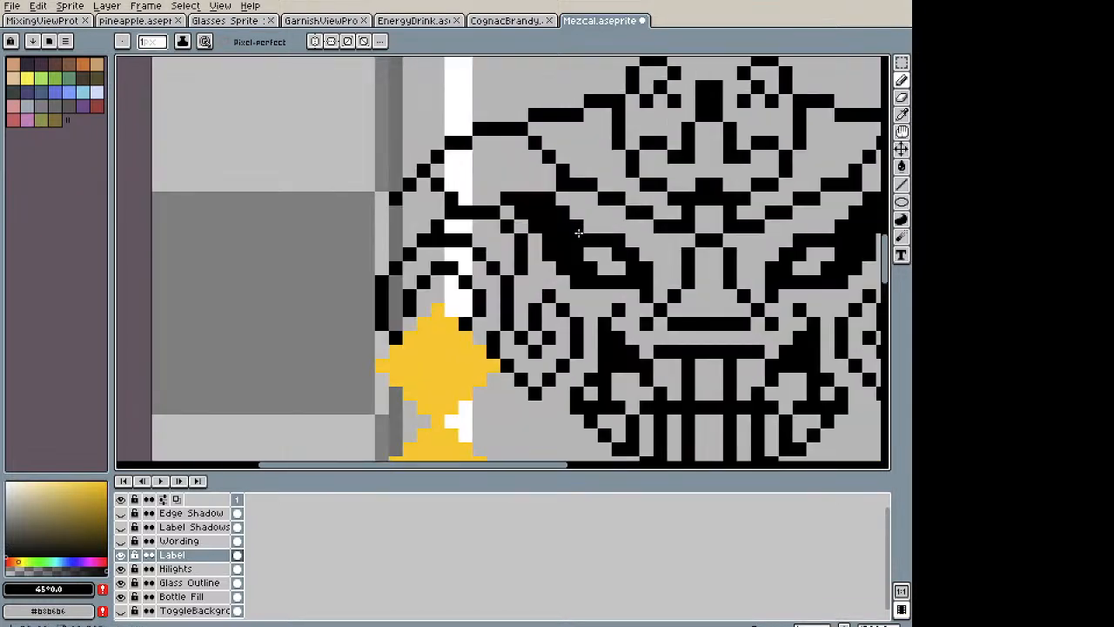
pyautogui.moveTo(452, 226)
pyautogui.mouseDown()
pyautogui.moveTo(504, 225)
pyautogui.moveTo(509, 213)
pyautogui.moveTo(484, 238)
pyautogui.moveTo(499, 260)
pyautogui.moveTo(525, 225)
pyautogui.moveTo(529, 251)
pyautogui.mouseUp()
pyautogui.scroll(-5, 529, 251)
pyautogui.press('h')
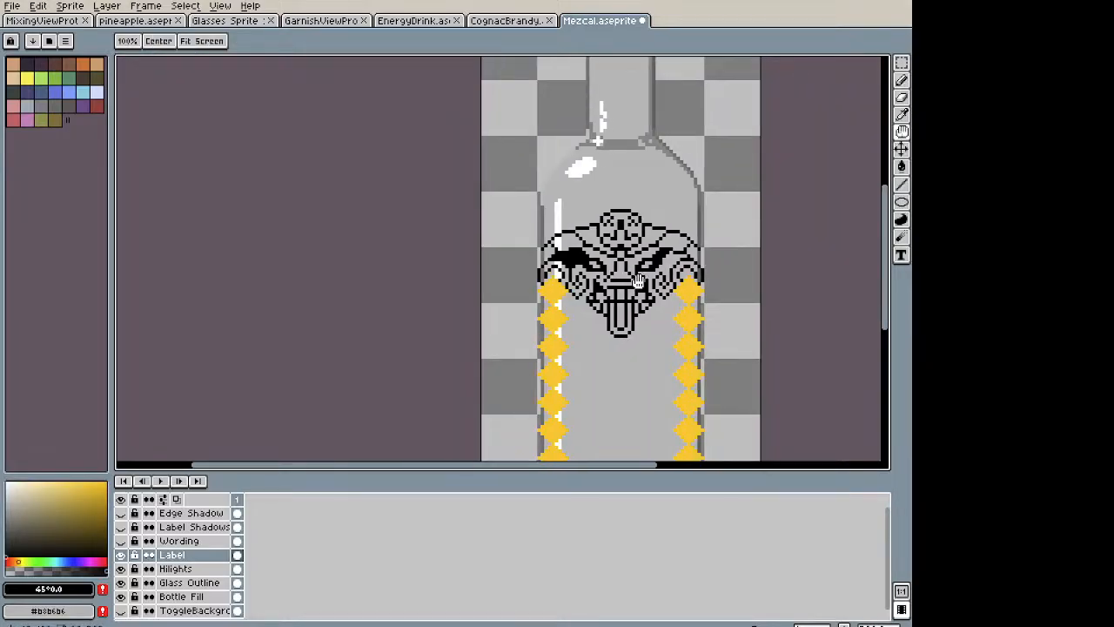
pyautogui.scroll(4, 646, 283)
# Step: Copy the left half of the face, flip it horizontally, and place it over the right half
pyautogui.press('b')
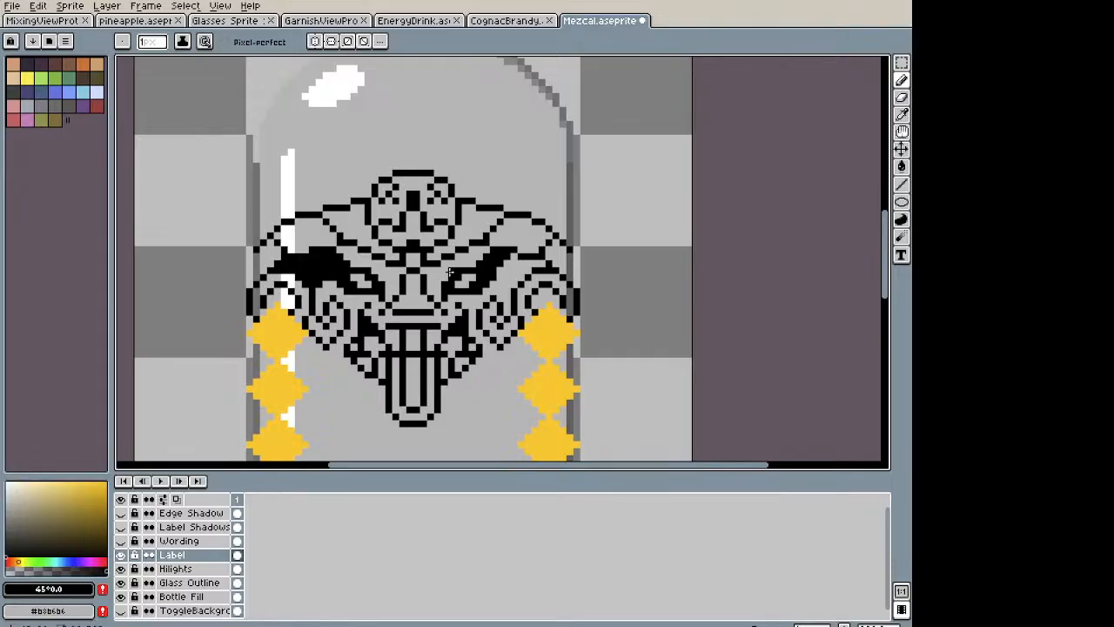
pyautogui.press('m')
pyautogui.moveTo(414, 436); pyautogui.dragTo(243, 111)
pyautogui.hotkey('ctrl', 'c')
pyautogui.hotkey('ctrl', 'v')
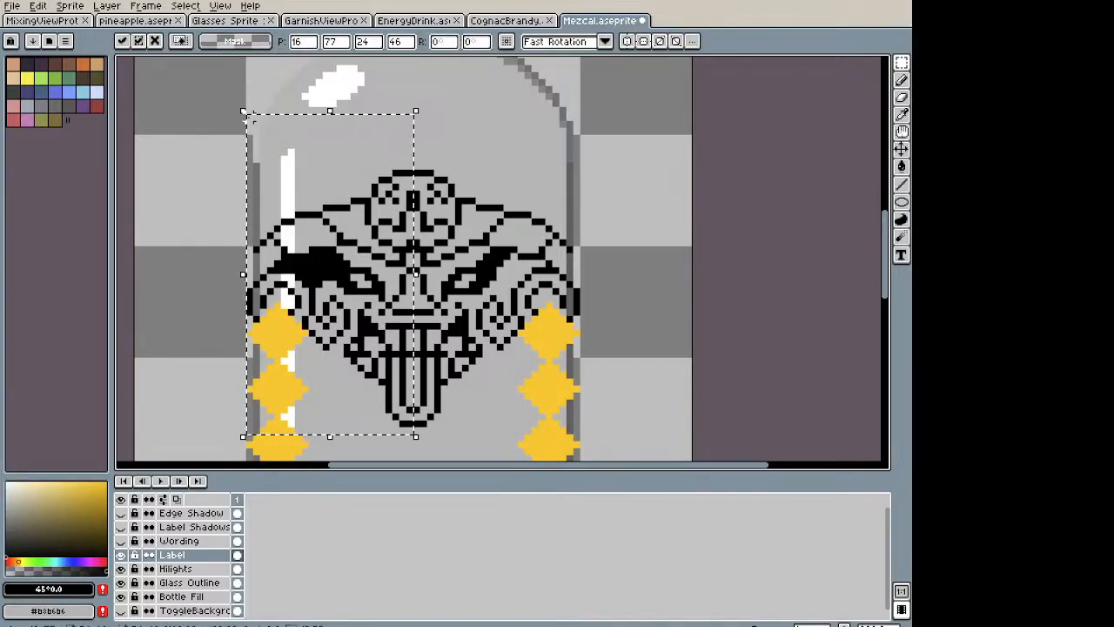
pyautogui.hotkey('shift', 'h')
pyautogui.moveTo(295, 306); pyautogui.dragTo(459, 307)
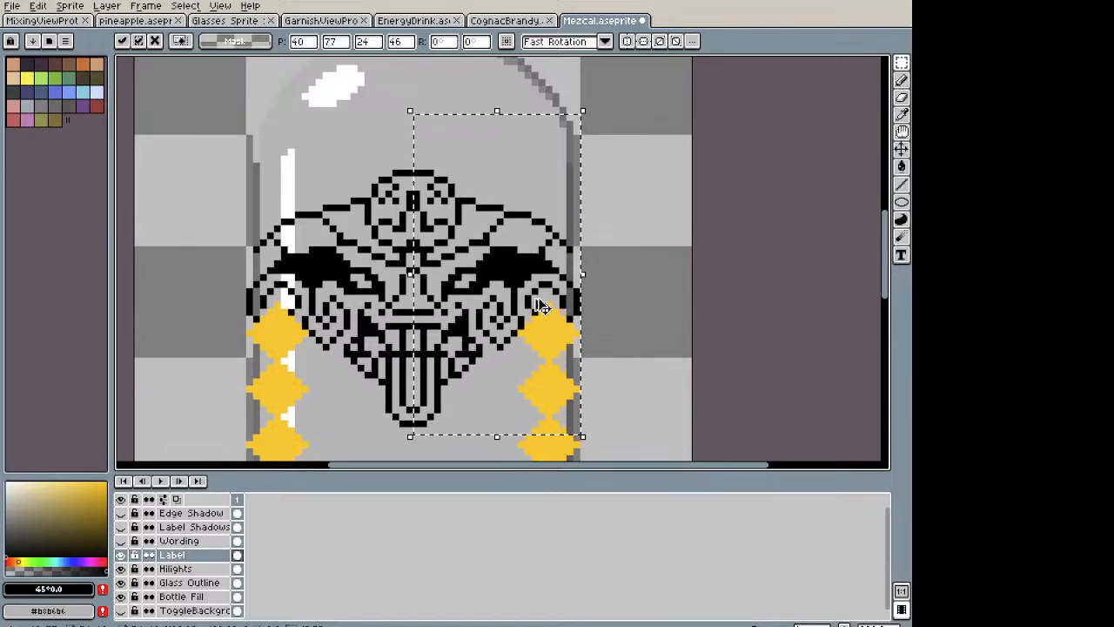
pyautogui.hotkey('ctrl', 'd')
# Step: Fill the gap between the right corner of the mouth and the right spiral curl with black
pyautogui.scroll(-4, 470, 282)
pyautogui.scroll(3, 478, 296)
pyautogui.press('b')
pyautogui.scroll(3, 444, 252)
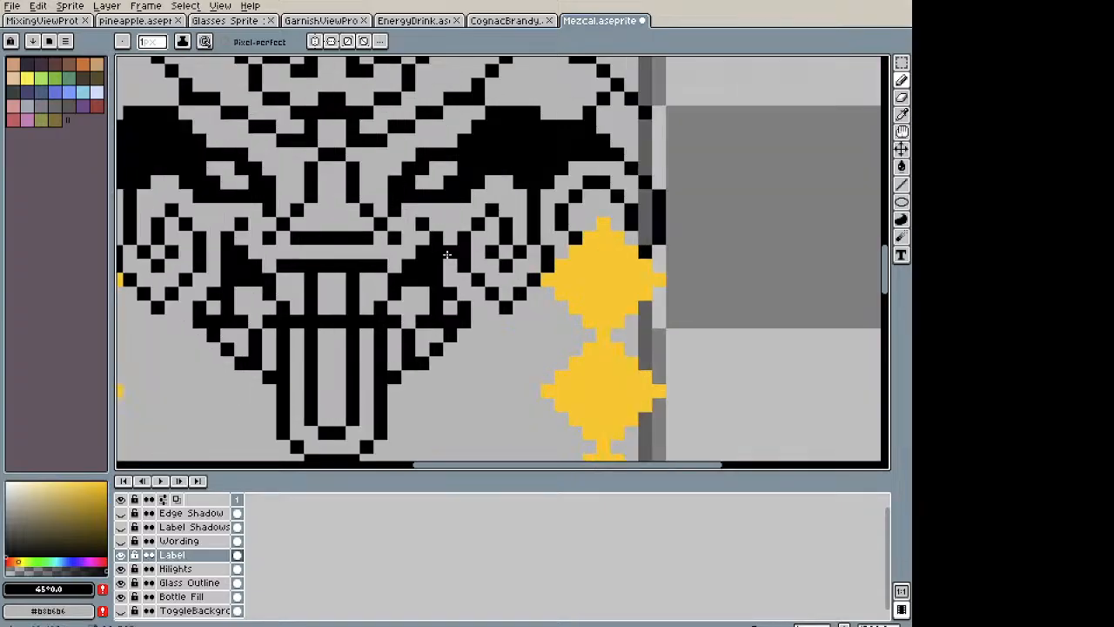
pyautogui.moveTo(447, 244)
pyautogui.mouseDown()
pyautogui.moveTo(451, 292)
pyautogui.moveTo(493, 307)
pyautogui.moveTo(483, 339)
pyautogui.mouseUp()
pyautogui.scroll(-5, 562, 323)
pyautogui.press('space')
pyautogui.moveTo(559, 358)
pyautogui.mouseDown()
pyautogui.moveTo(550, 363)
pyautogui.moveTo(545, 343)
pyautogui.mouseUp()
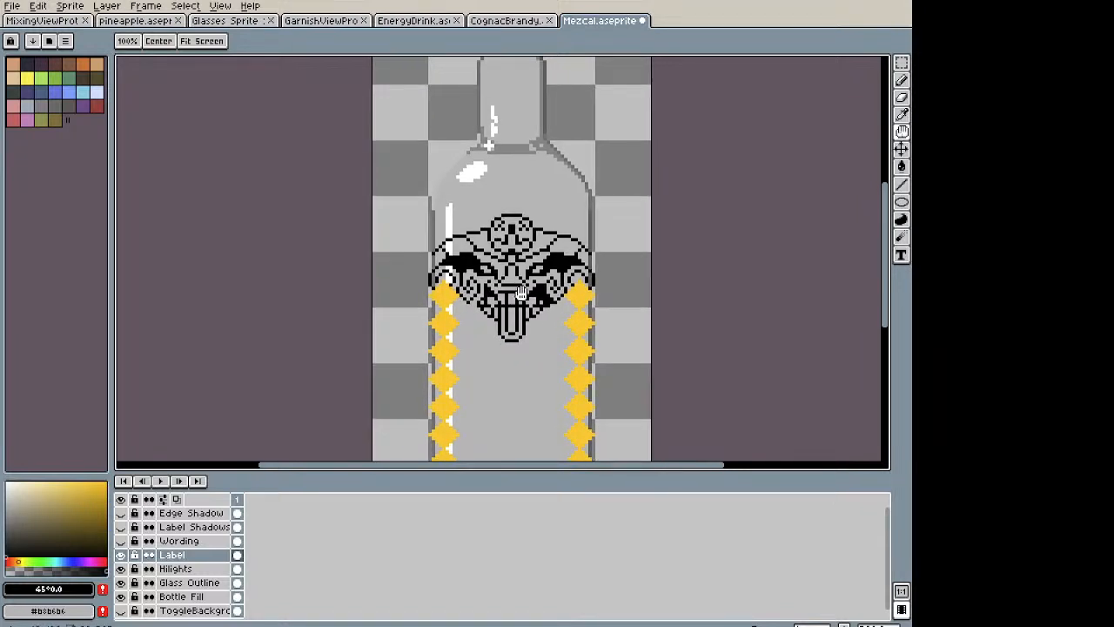
# Step: Copy the right half of the face, flip it horizontally, and place it over the left half
pyautogui.scroll(2, 517, 297)
pyautogui.press('m')
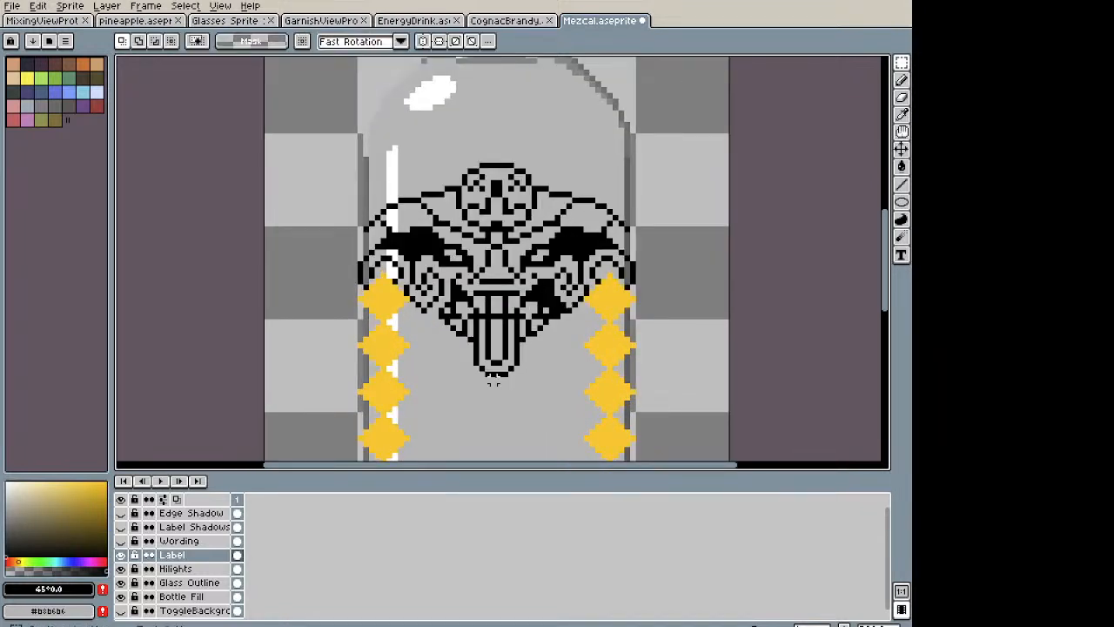
pyautogui.moveTo(494, 379); pyautogui.dragTo(627, 132)
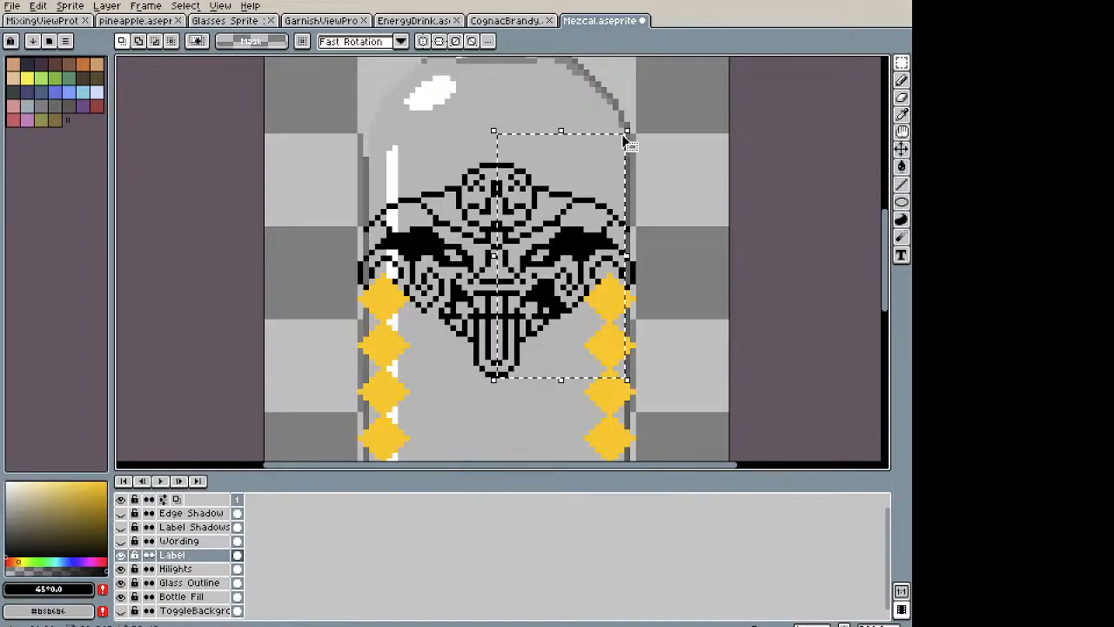
pyautogui.click(503, 343)
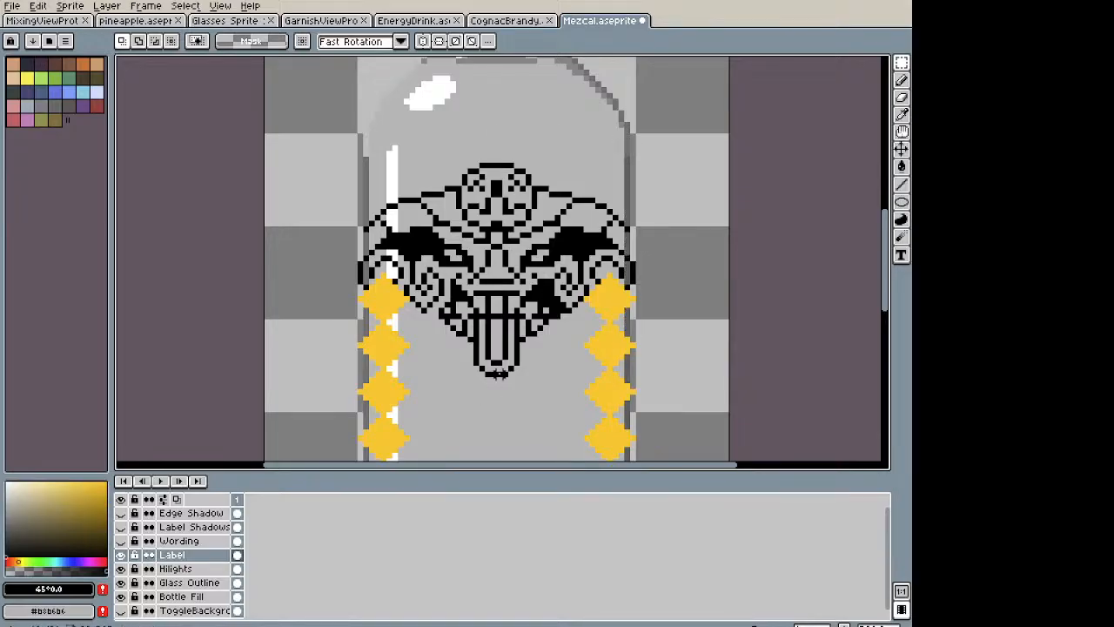
pyautogui.moveTo(496, 377); pyautogui.dragTo(679, 149)
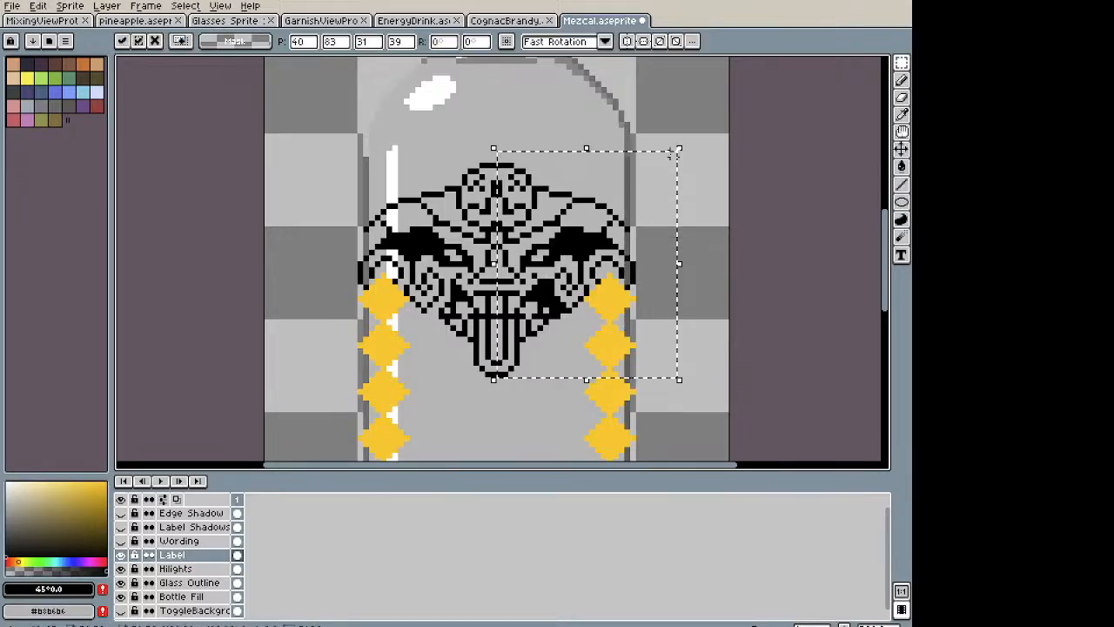
pyautogui.moveTo(638, 263); pyautogui.dragTo(458, 264)
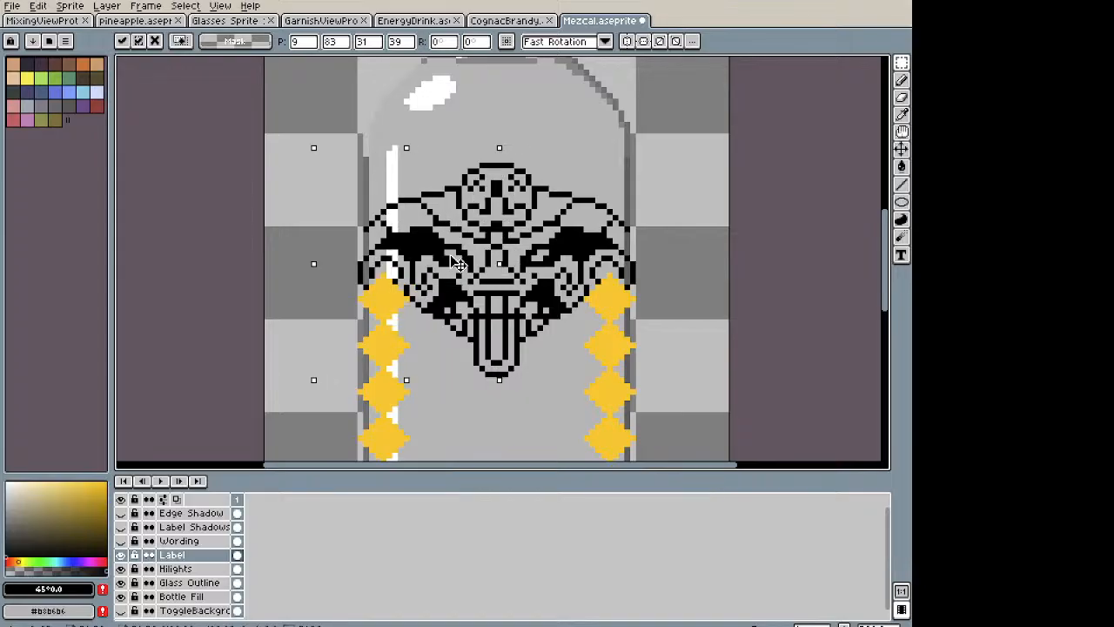
pyautogui.click(725, 249)
pyautogui.scroll(-3, 640, 271)
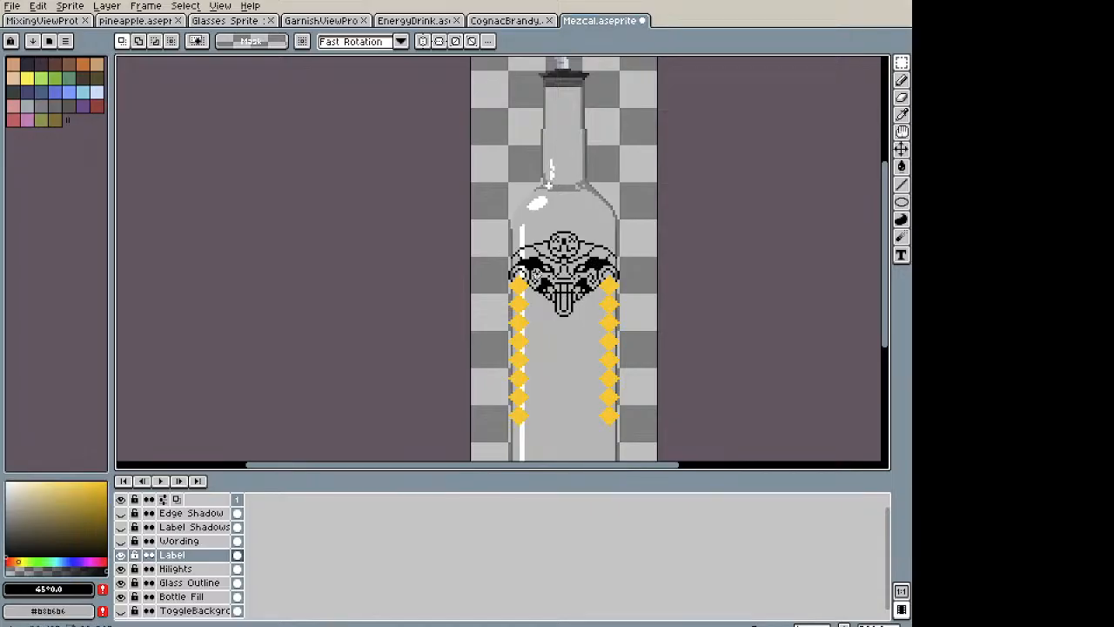
pyautogui.scroll(3, 538, 275)
pyautogui.press('b')
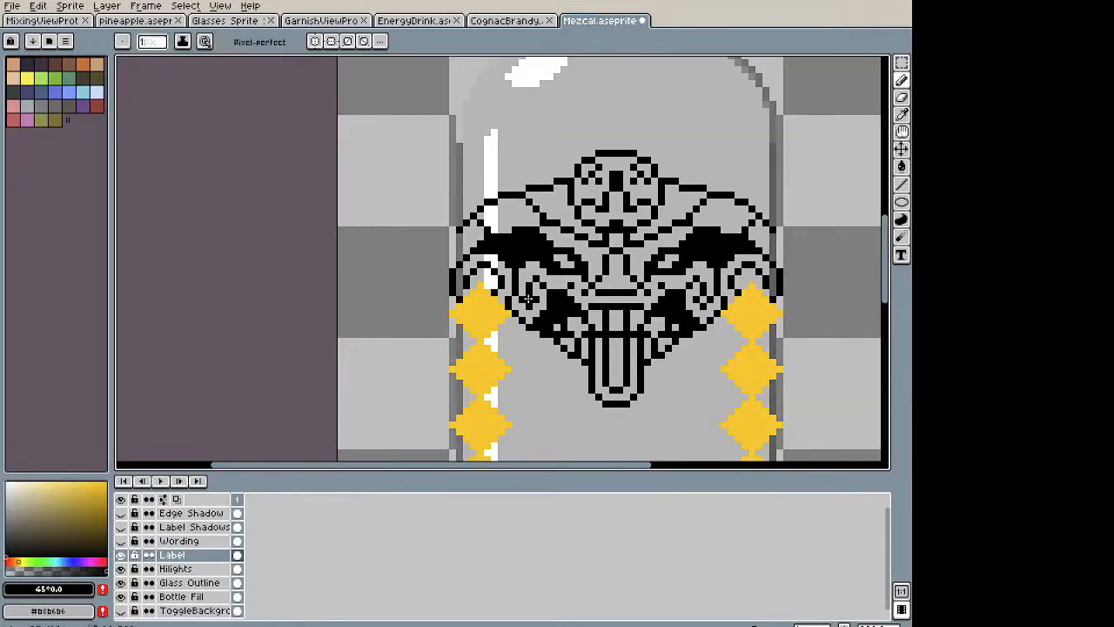
pyautogui.scroll(-1, 705, 303)
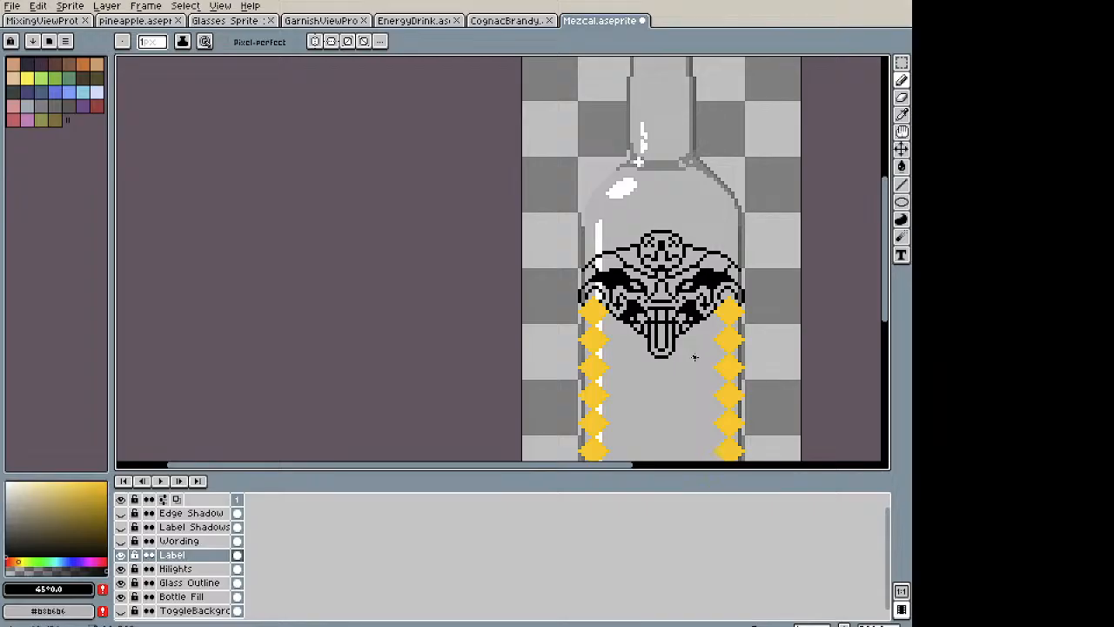
pyautogui.moveTo(690, 373); pyautogui.dragTo(590, 369)
pyautogui.scroll(1, 599, 373)
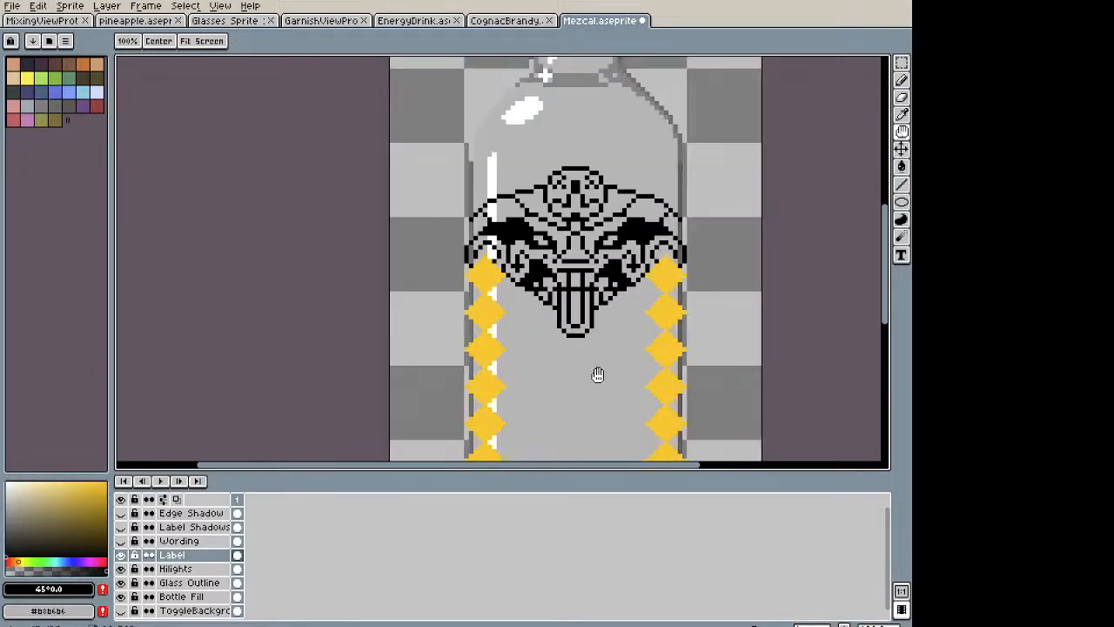
pyautogui.hotkey('ctrl', 'z')
pyautogui.hotkey('ctrl', 'z')
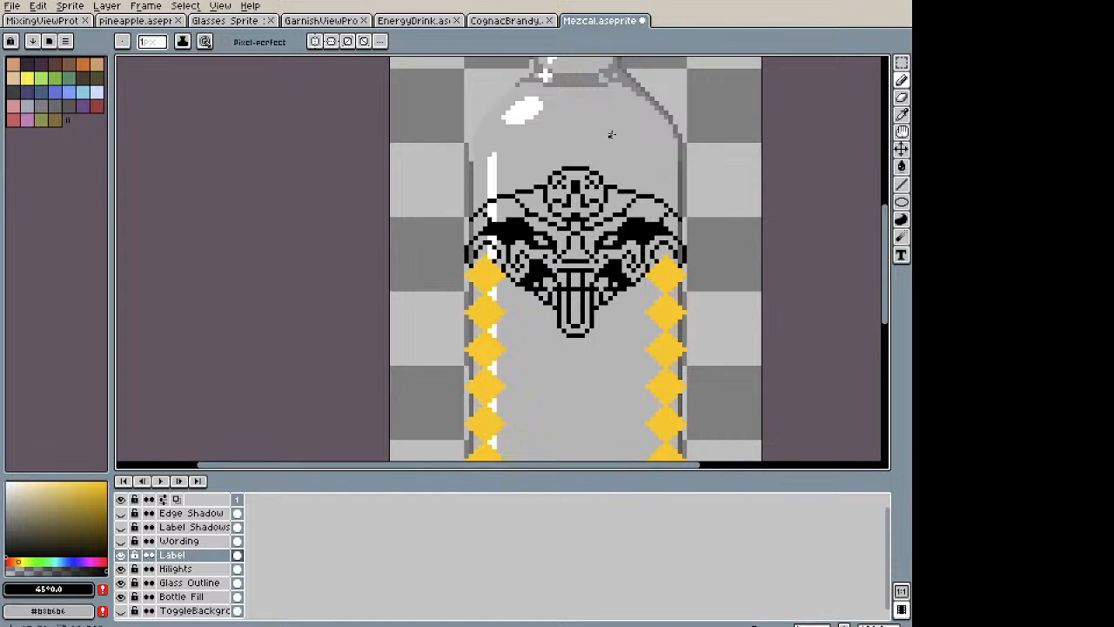
# Step: Draw a small black curled ornament in the empty panel between the left eye's shading and the outer brow outline
pyautogui.scroll(-2, 601, 356)
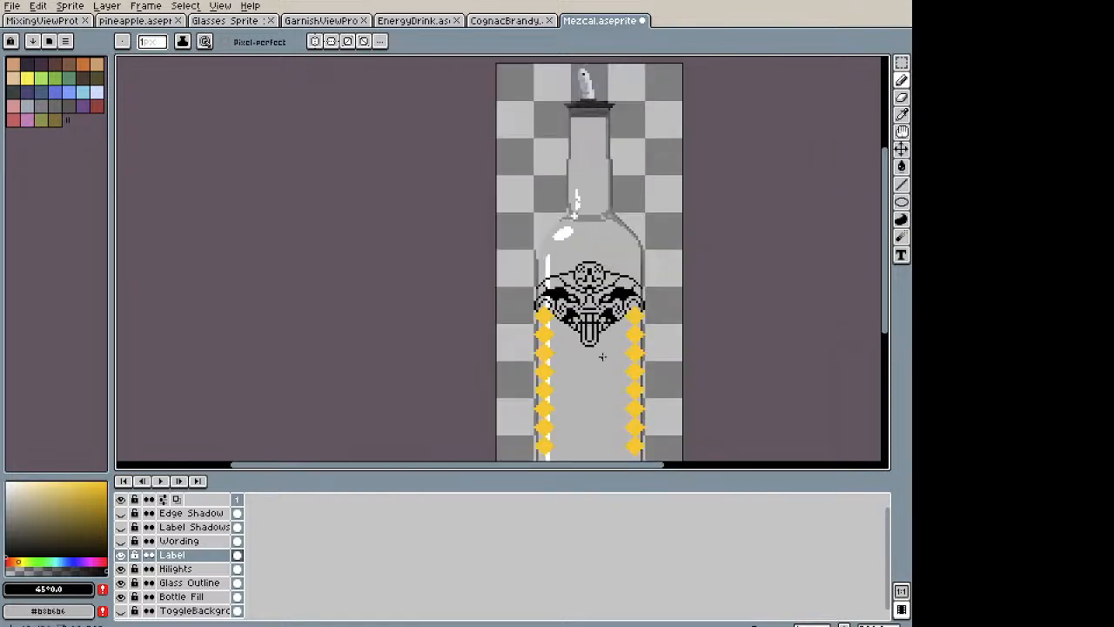
pyautogui.scroll(2, 596, 352)
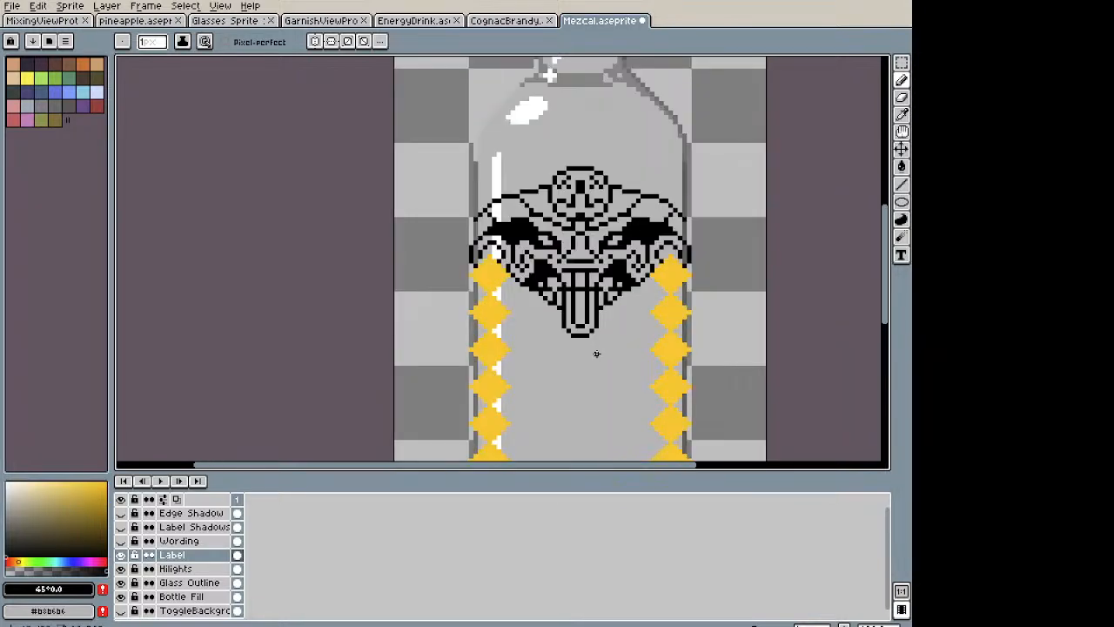
pyautogui.press('i')
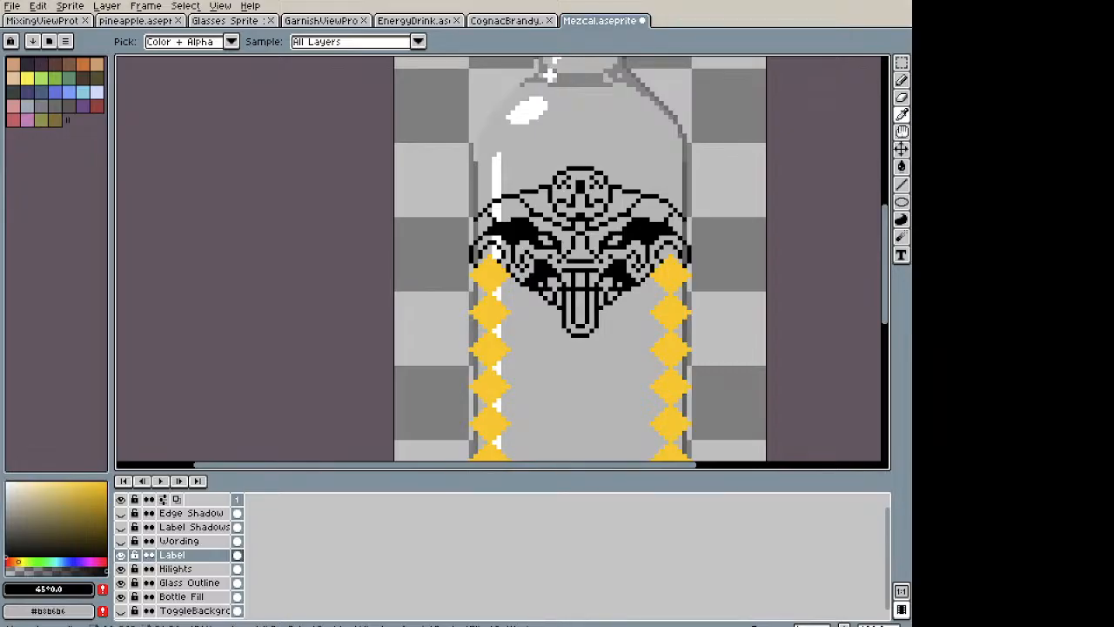
pyautogui.press('b')
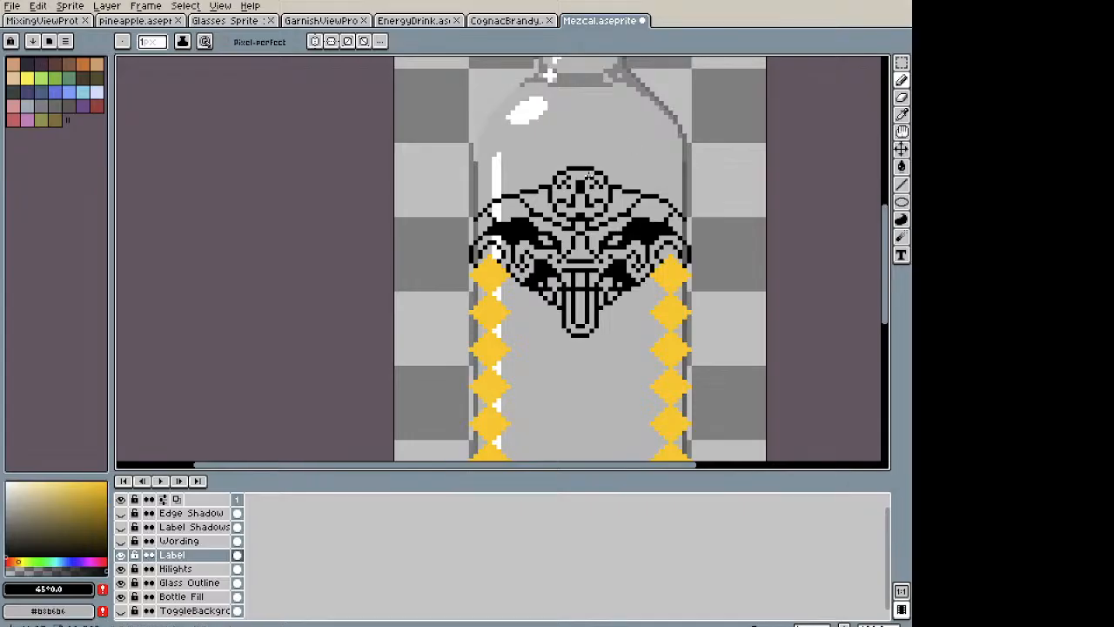
pyautogui.scroll(4, 505, 227)
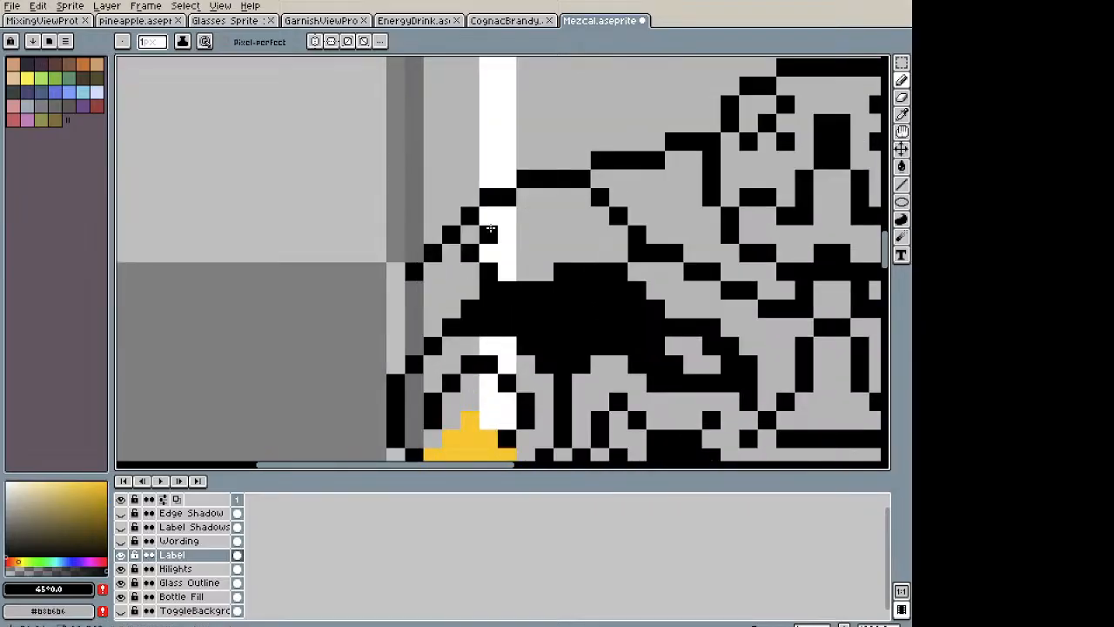
pyautogui.click(488, 234)
pyautogui.moveTo(519, 248)
pyautogui.mouseDown()
pyautogui.moveTo(525, 235)
pyautogui.moveTo(585, 241)
pyautogui.mouseUp()
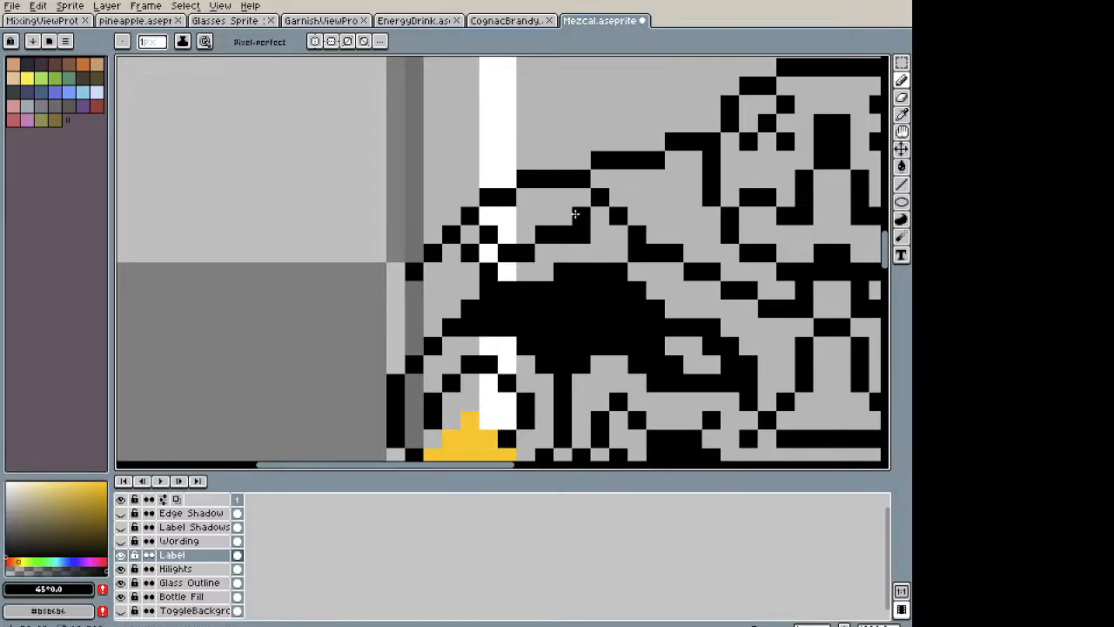
pyautogui.click(577, 216)
pyautogui.click(556, 209)
pyautogui.scroll(-4, 555, 210)
pyautogui.scroll(2, 613, 213)
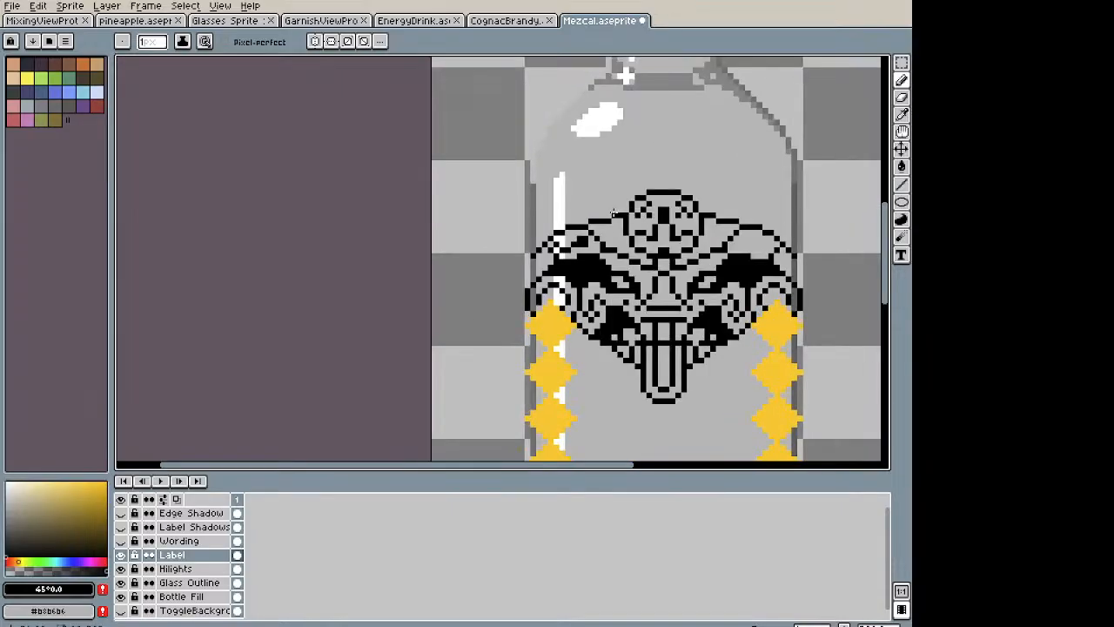
pyautogui.moveTo(612, 214); pyautogui.dragTo(451, 167)
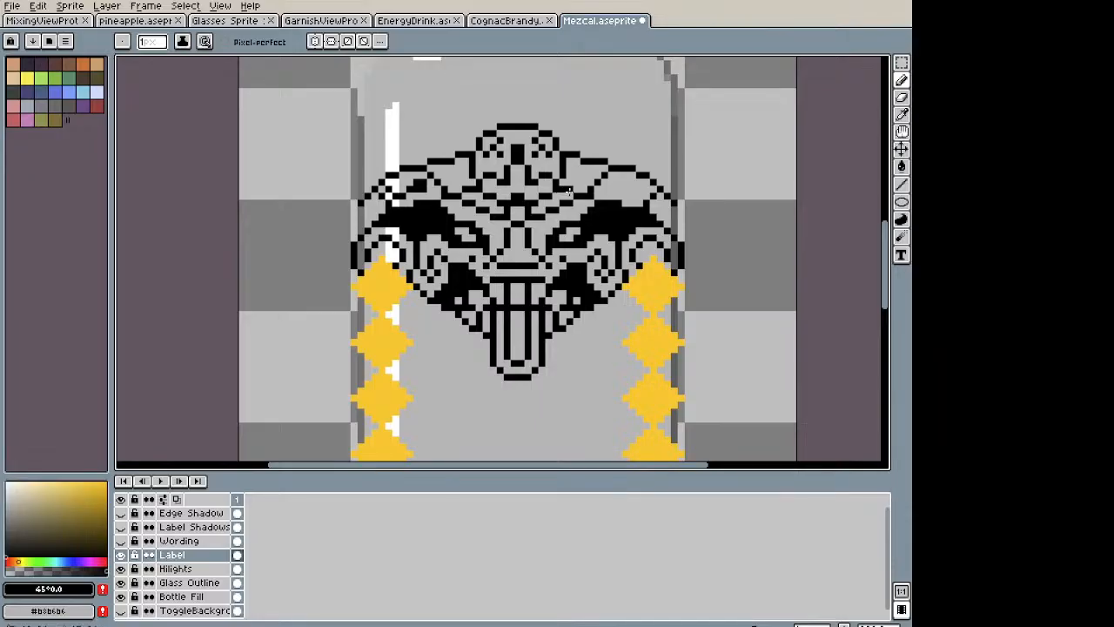
pyautogui.scroll(-3, 585, 201)
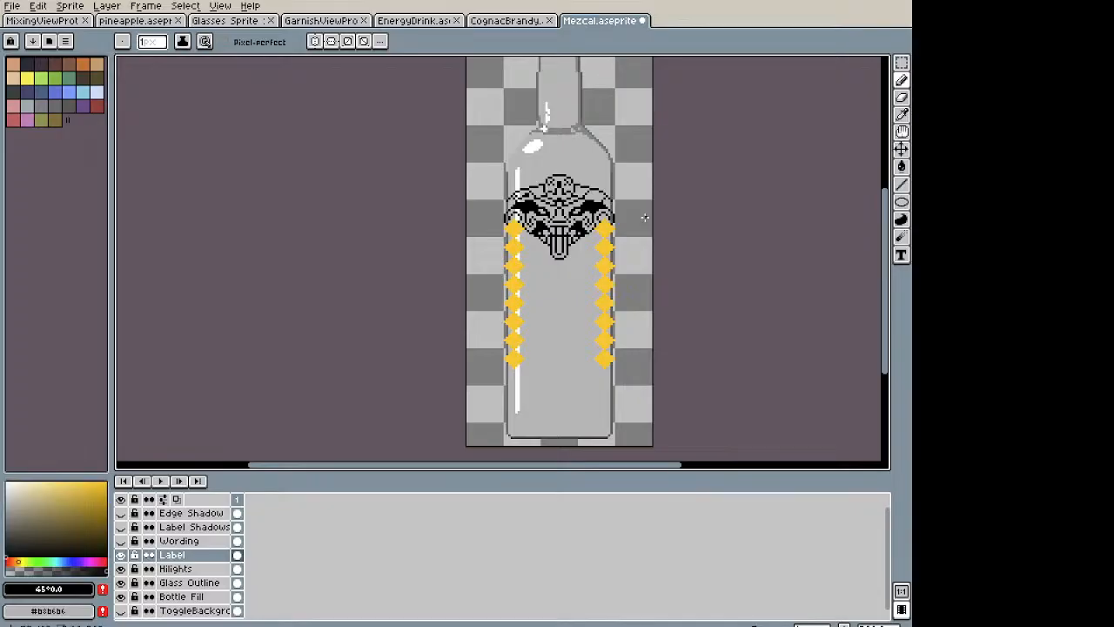
pyautogui.scroll(3, 574, 209)
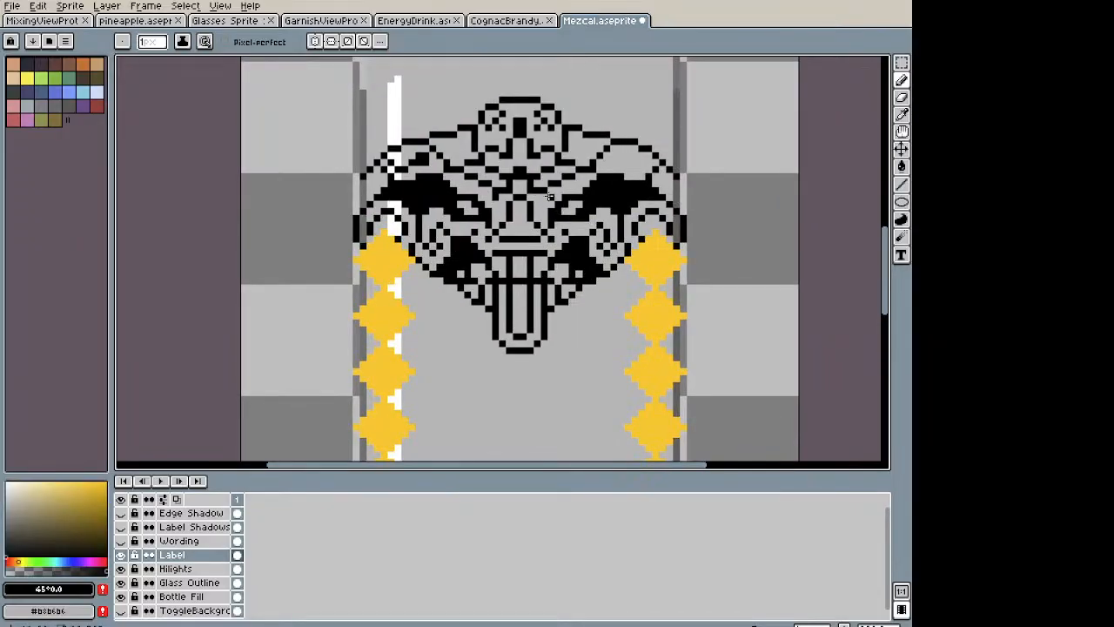
pyautogui.scroll(-2, 547, 196)
pyautogui.scroll(1, 557, 87)
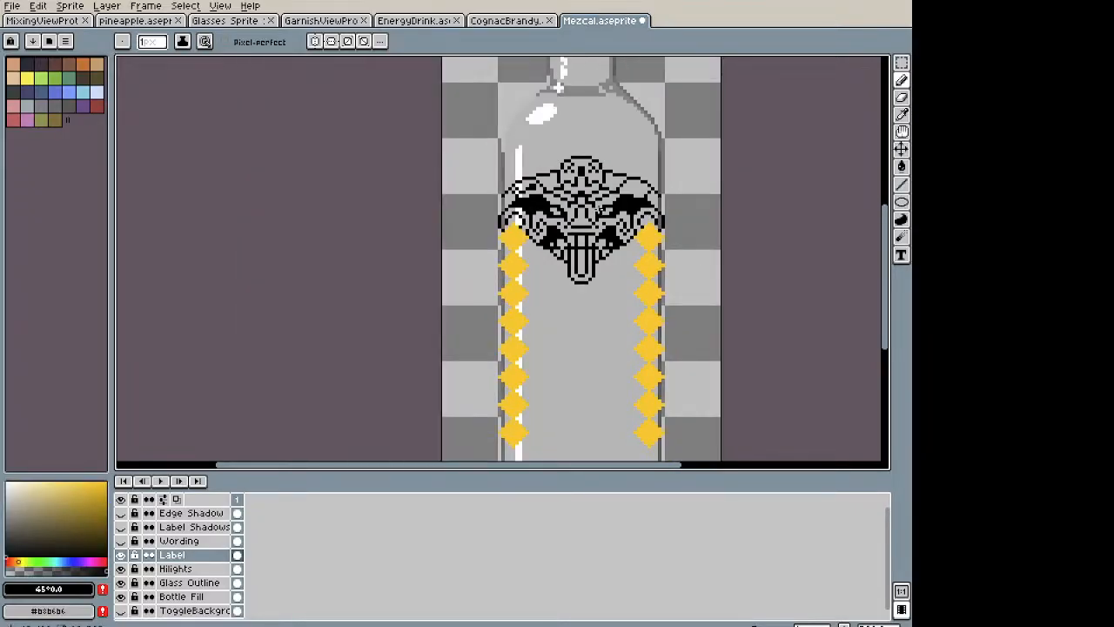
pyautogui.scroll(2, 573, 209)
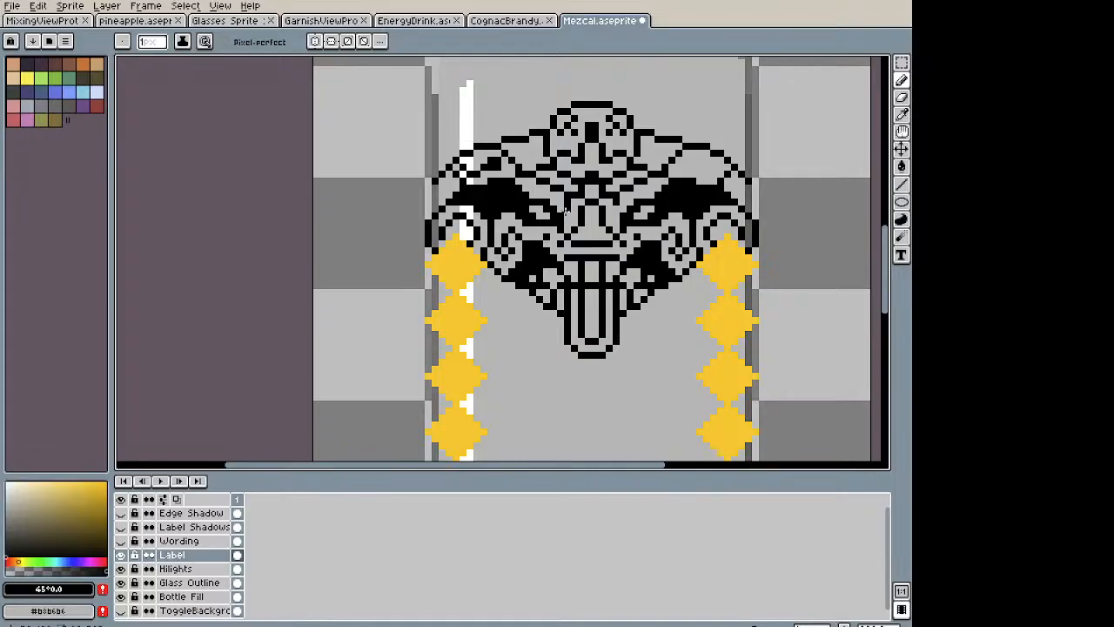
pyautogui.scroll(-1, 617, 210)
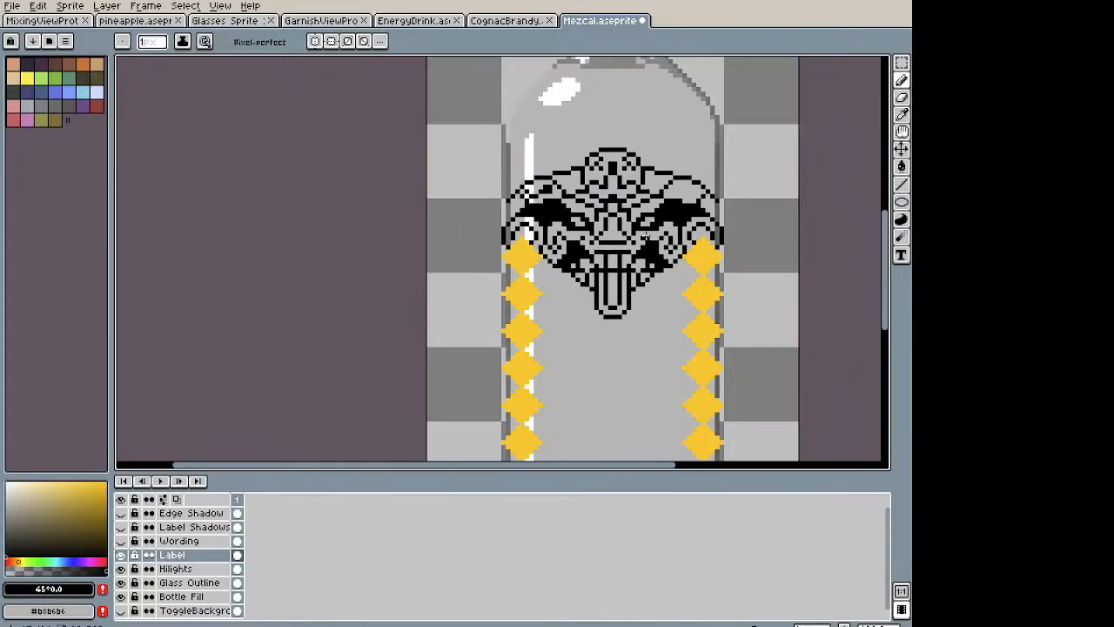
pyautogui.hotkey('ctrl', 'z')
pyautogui.hotkey('ctrl', 'z')
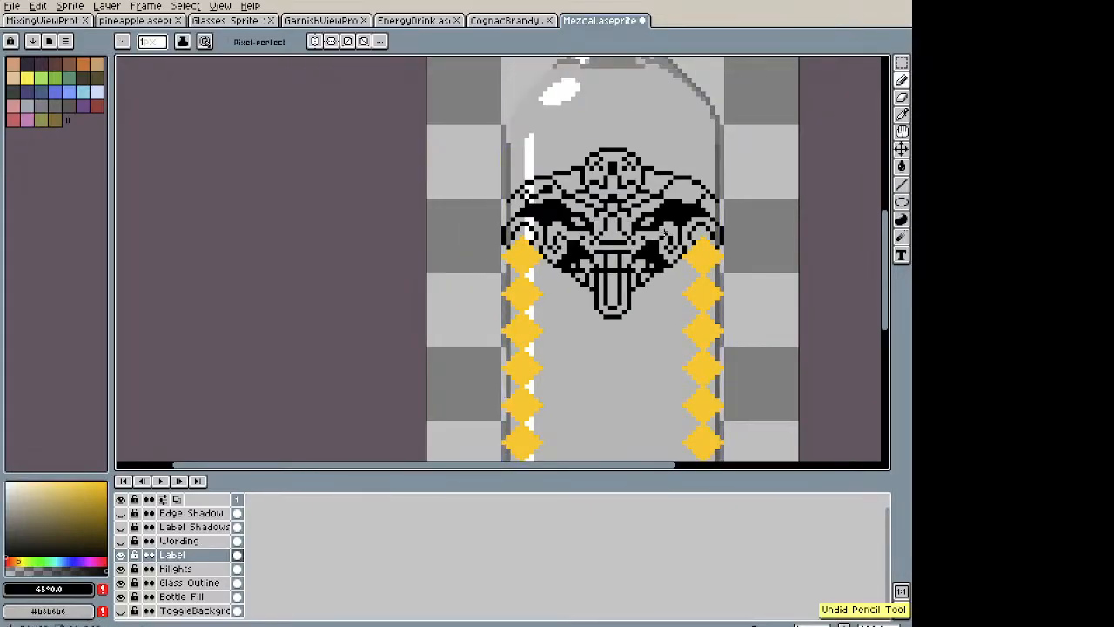
# Step: Draw a small black hooked mark under the upper outline on both sides of the forehead ornament
pyautogui.moveTo(614, 200); pyautogui.dragTo(464, 193)
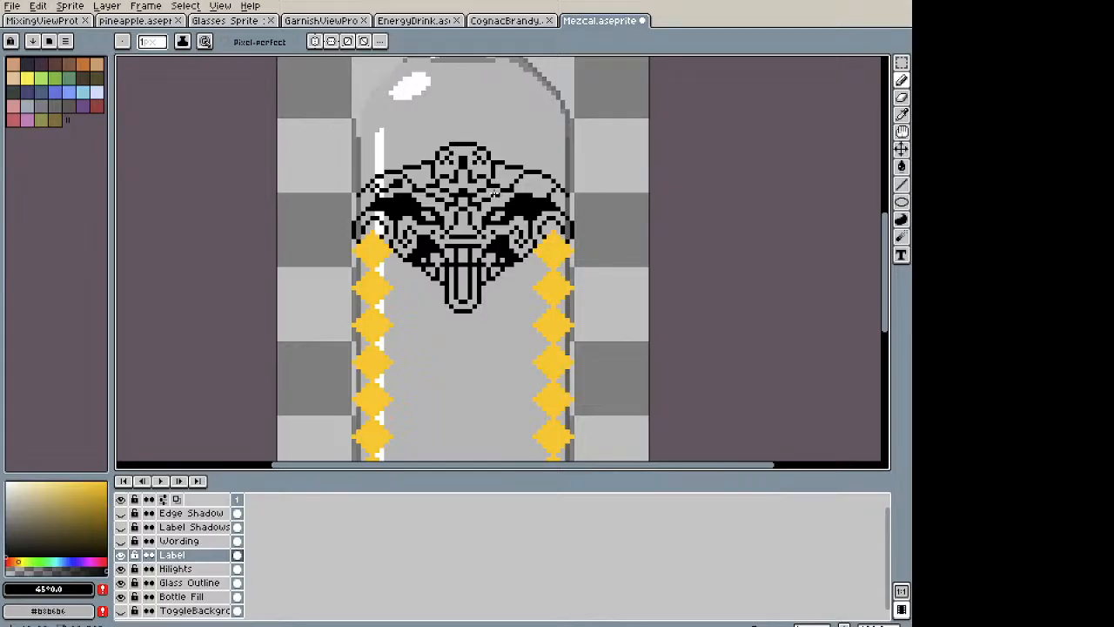
pyautogui.scroll(1, 494, 193)
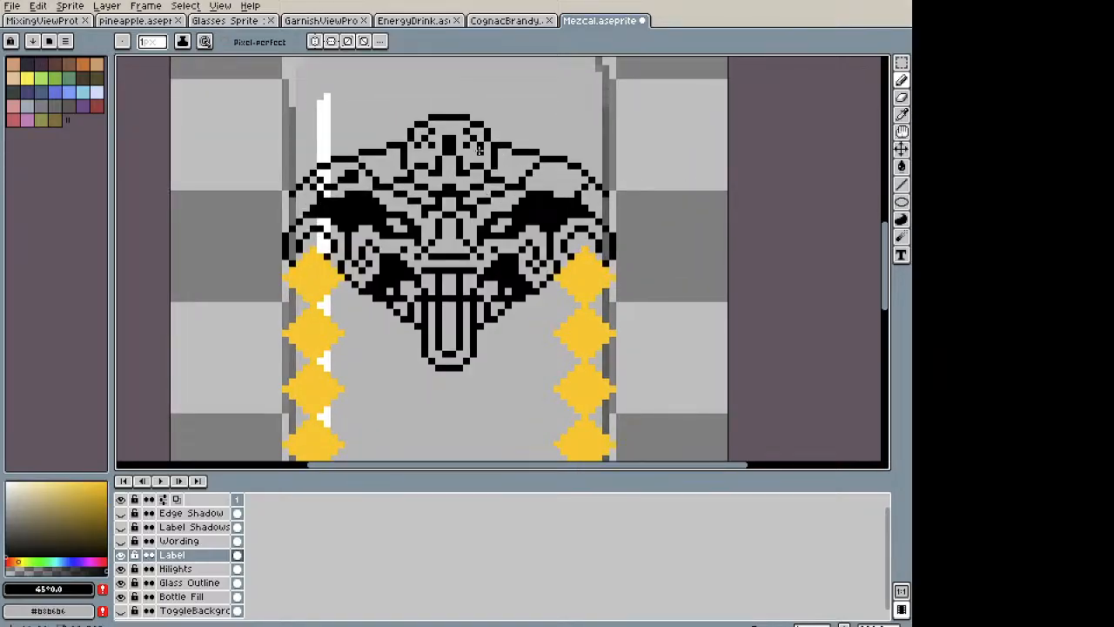
pyautogui.scroll(2, 381, 164)
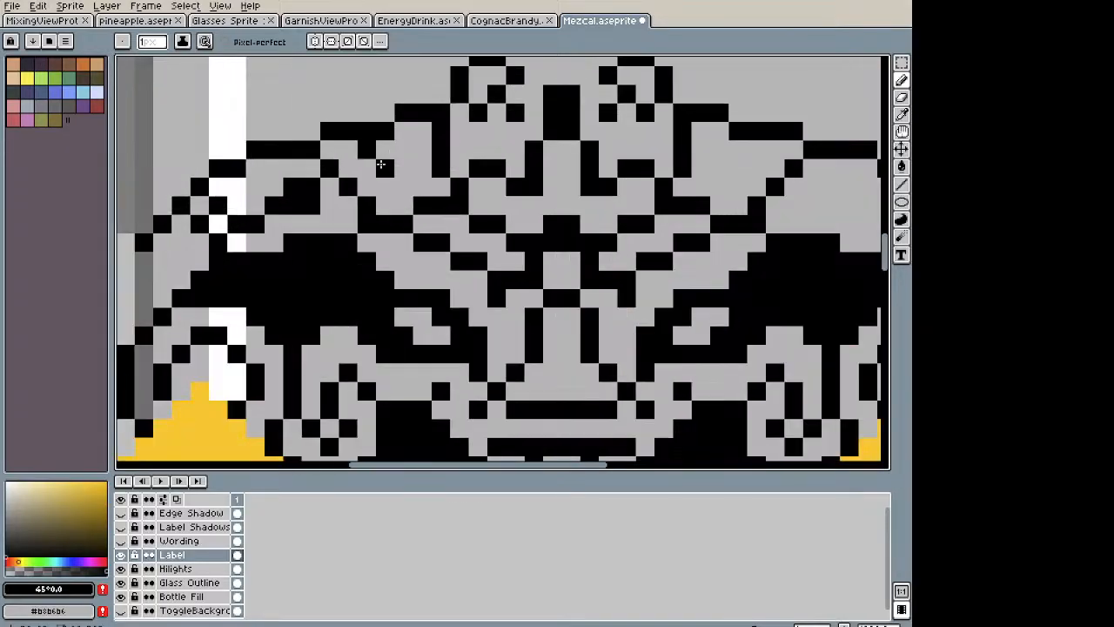
pyautogui.scroll(-2, 392, 170)
pyautogui.scroll(2, 399, 171)
pyautogui.click(736, 143)
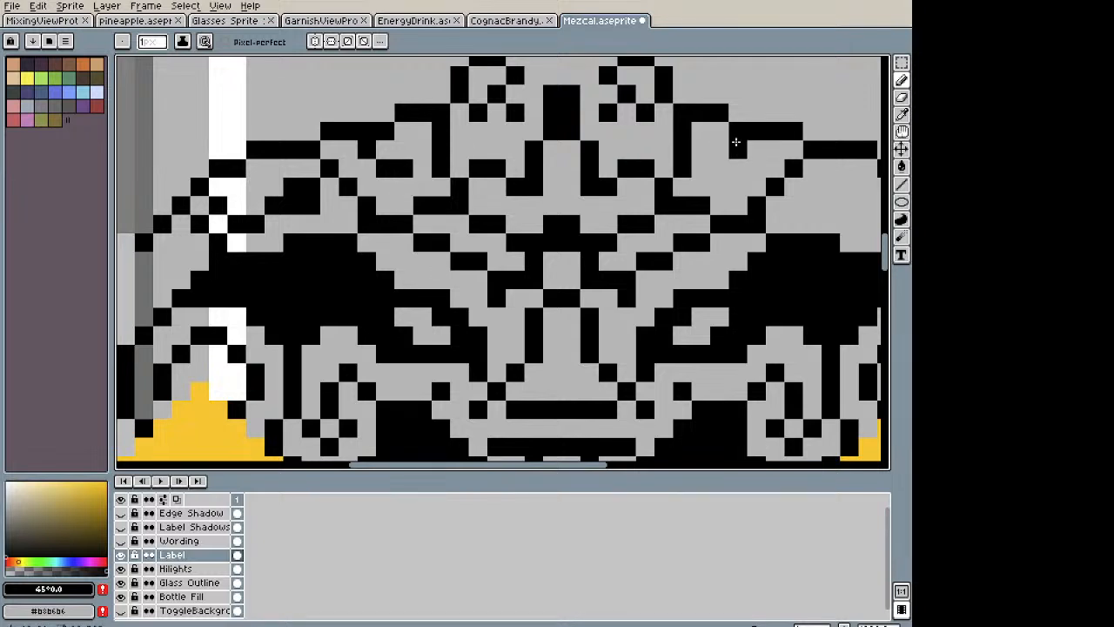
pyautogui.click(738, 168)
pyautogui.click(720, 168)
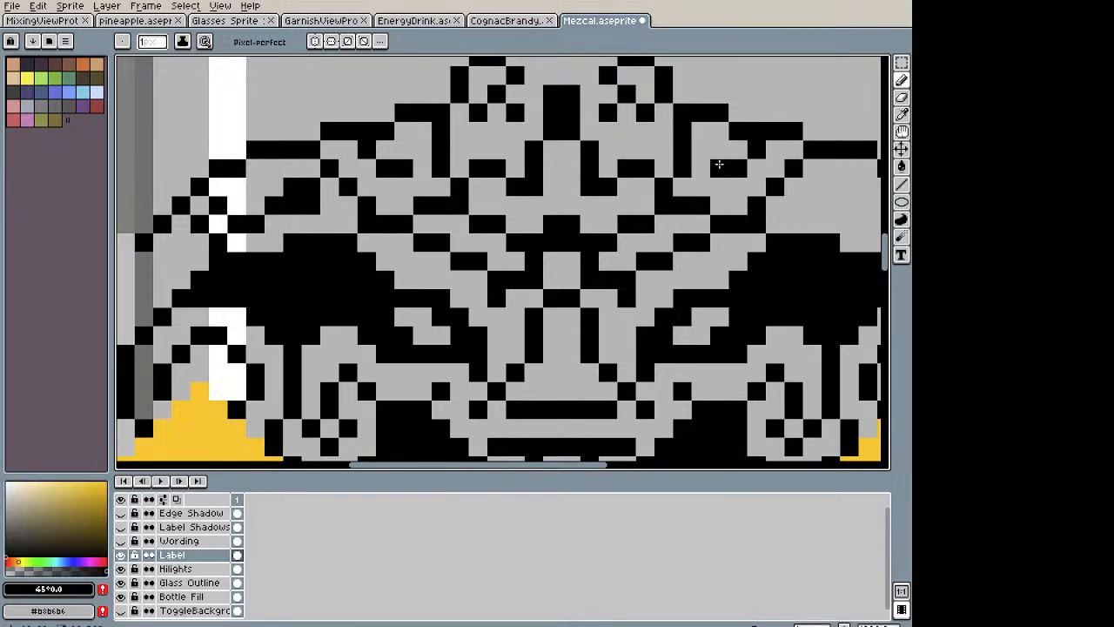
pyautogui.scroll(-4, 682, 69)
# Step: Copy the ornamented panel above the left eye, flip it horizontally, and place it above the right eye
pyautogui.moveTo(679, 159); pyautogui.dragTo(464, 159)
pyautogui.scroll(2, 457, 157)
pyautogui.press('m')
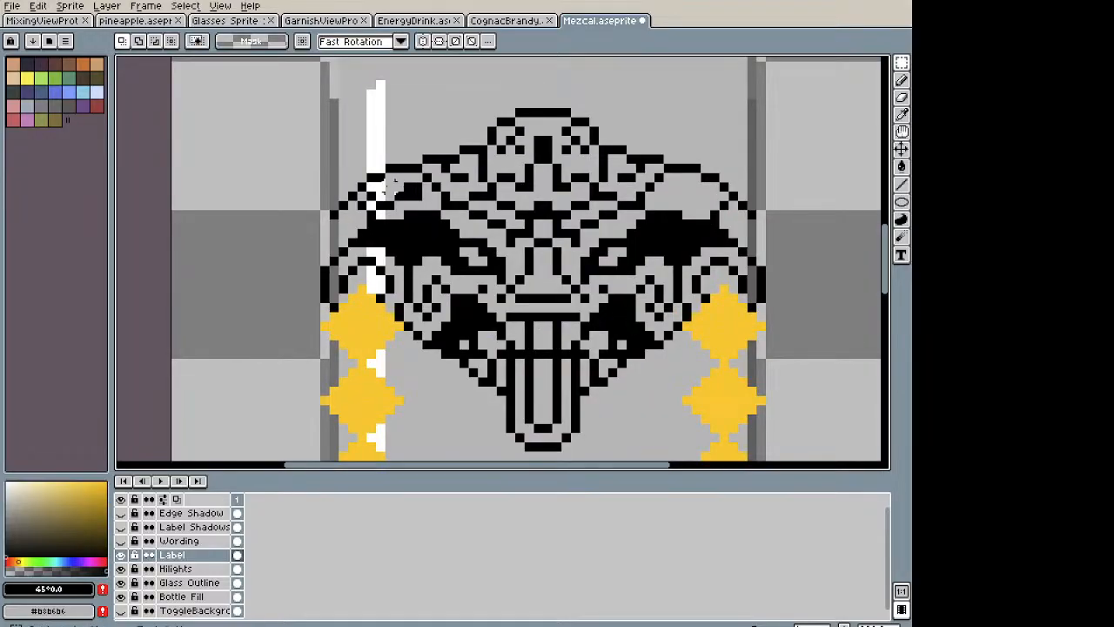
pyautogui.moveTo(348, 145); pyautogui.dragTo(453, 241)
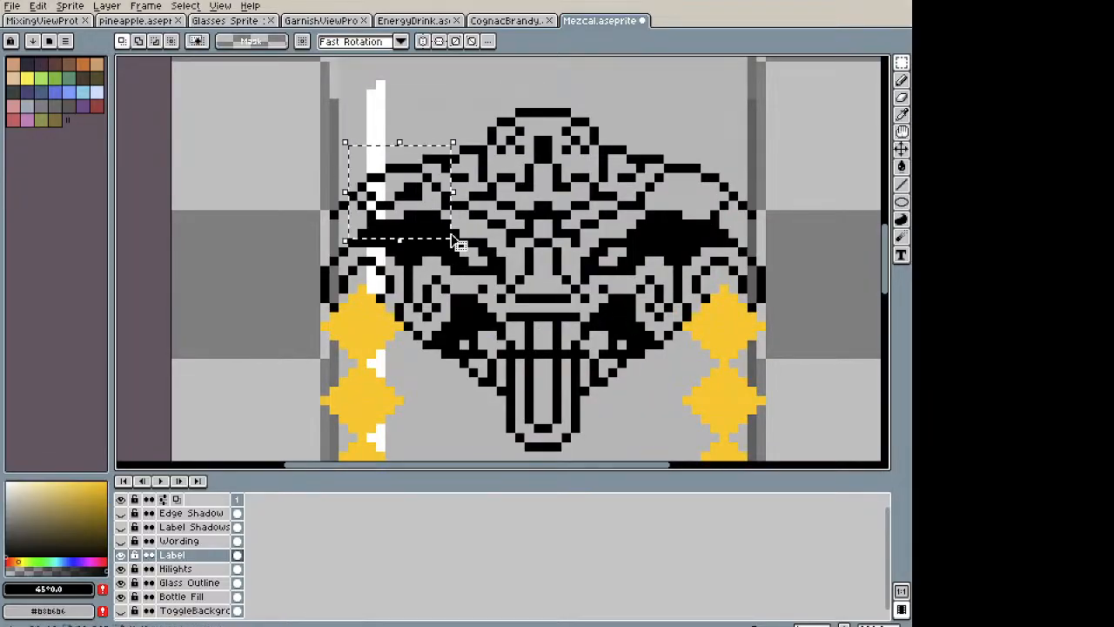
pyautogui.hotkey('ctrl', 'c')
pyautogui.hotkey('ctrl', 'v')
pyautogui.hotkey('shift', 'h')
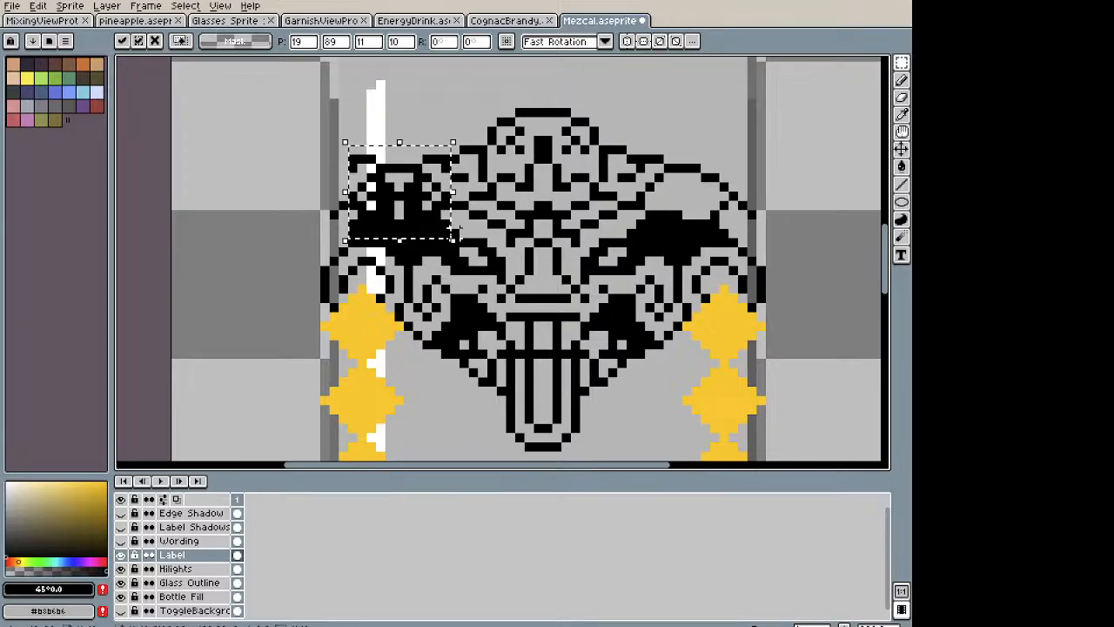
pyautogui.moveTo(451, 199); pyautogui.dragTo(739, 207)
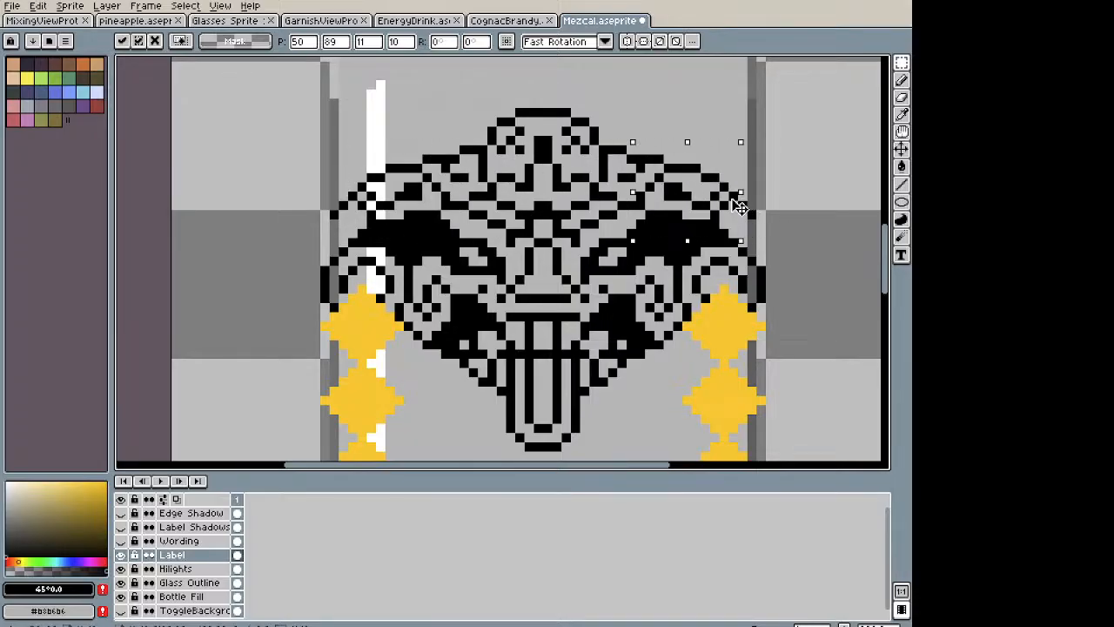
pyautogui.hotkey('ctrl', 'd')
# Step: Examine the finished face artwork up close and against the whole bottle
pyautogui.scroll(-1, 736, 210)
pyautogui.moveTo(738, 212); pyautogui.dragTo(554, 153)
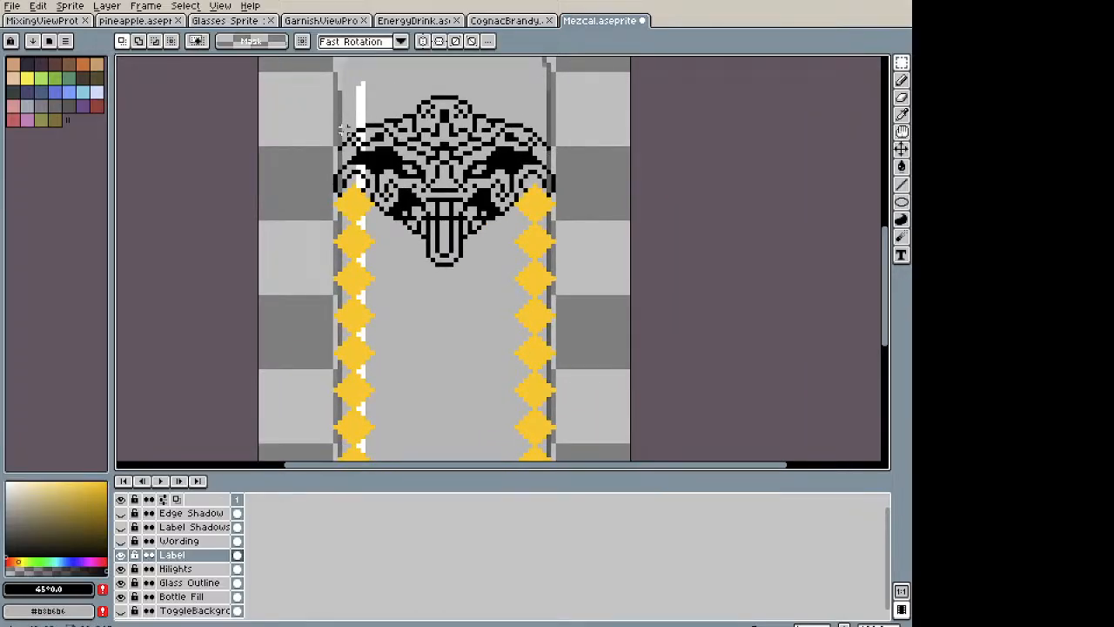
pyautogui.scroll(2, 343, 128)
pyautogui.press('b')
pyautogui.scroll(2, 348, 162)
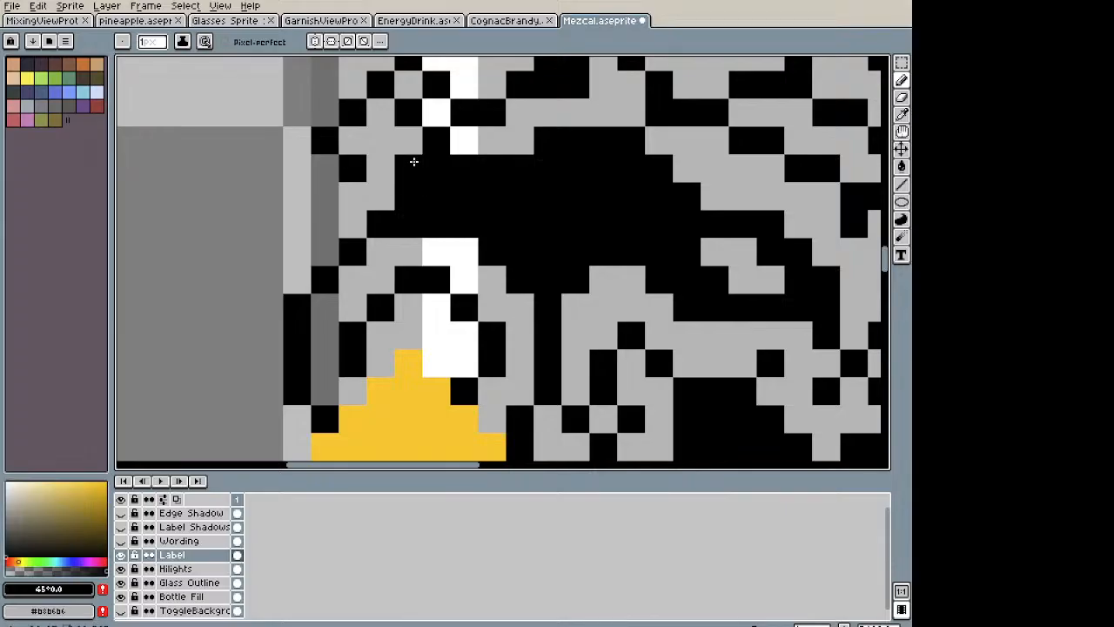
pyautogui.scroll(-4, 368, 162)
pyautogui.moveTo(659, 191)
pyautogui.mouseDown()
pyautogui.moveTo(342, 158)
pyautogui.moveTo(515, 221)
pyautogui.mouseUp()
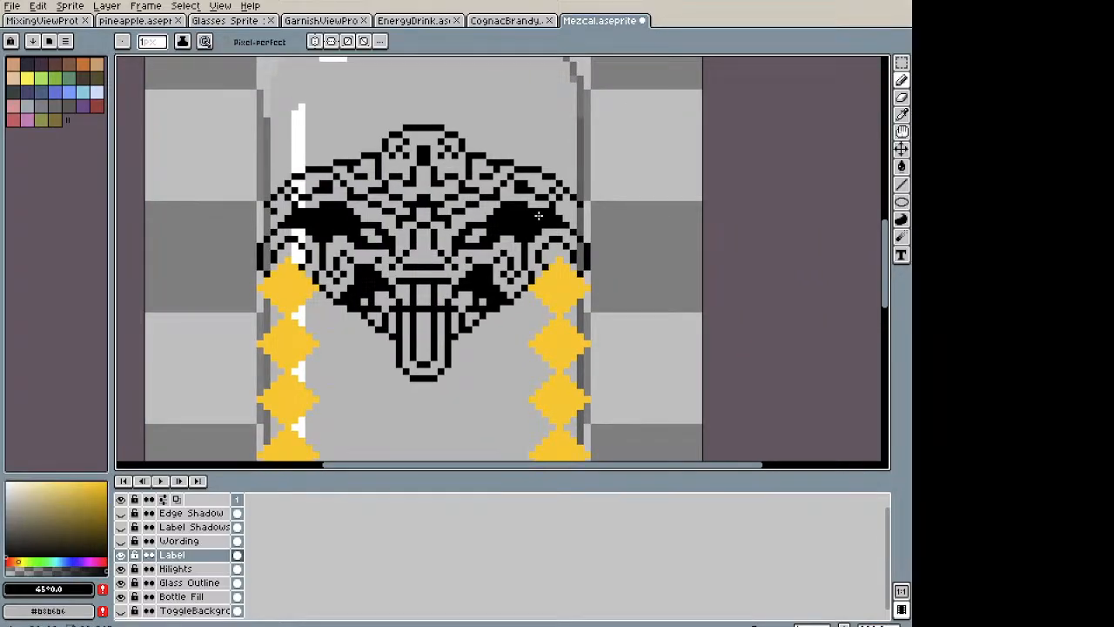
pyautogui.scroll(-6, 572, 209)
pyautogui.moveTo(519, 275); pyautogui.dragTo(435, 251)
pyautogui.scroll(4, 534, 231)
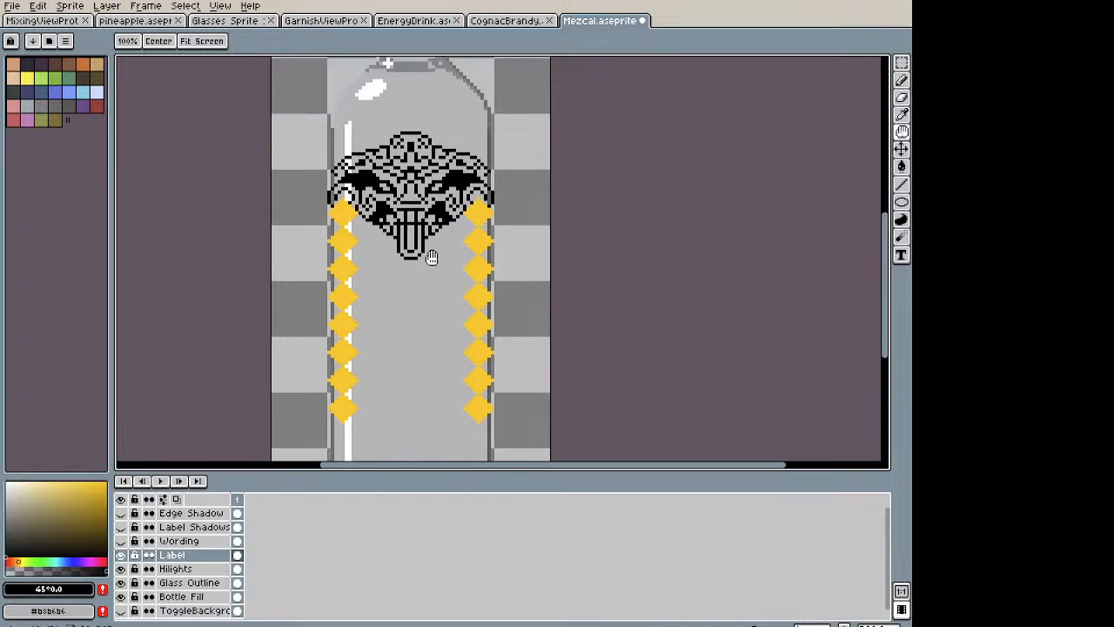
pyautogui.scroll(-4, 440, 253)
pyautogui.scroll(4, 455, 264)
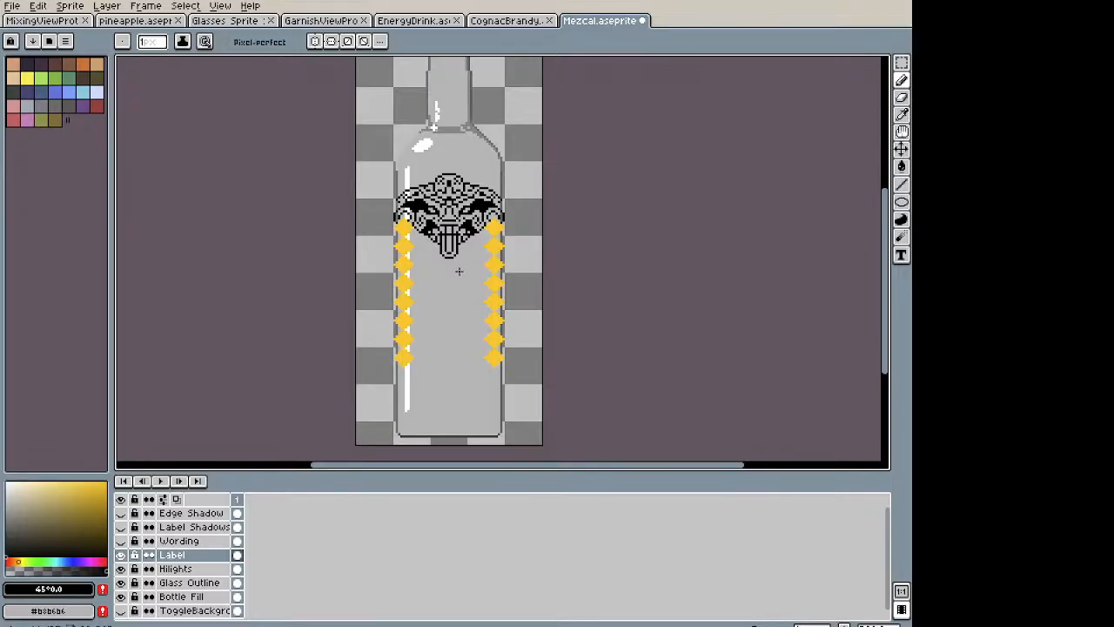
pyautogui.scroll(2, 455, 270)
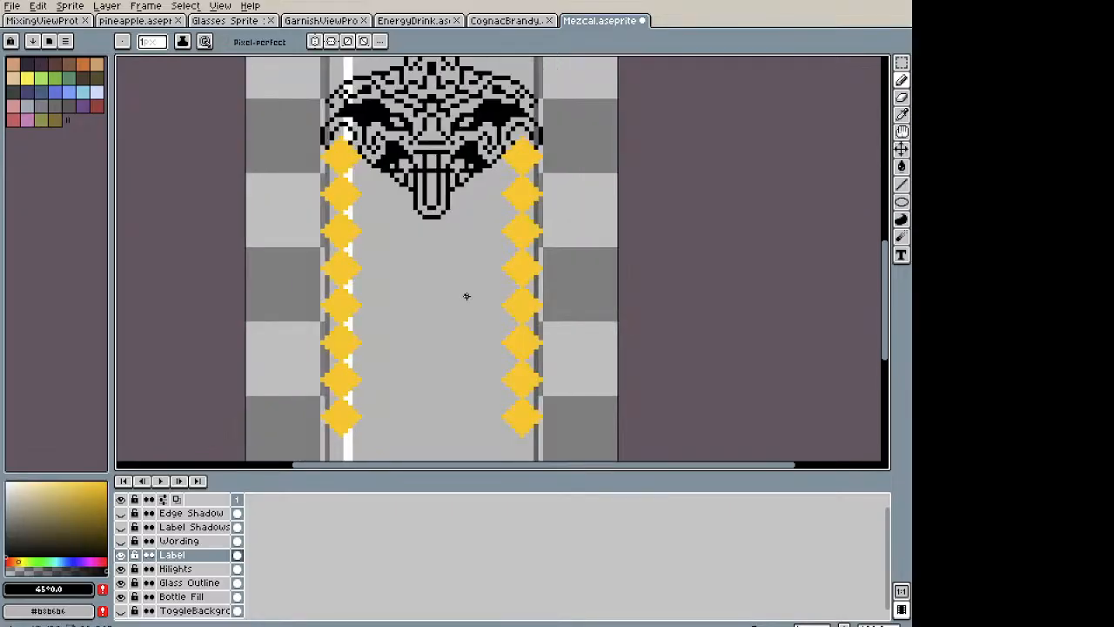
# Step: Recolour all the yellow diamonds in both side borders to a muted gold (45°, 84, 81) with a non-contiguous fill
pyautogui.press('i')
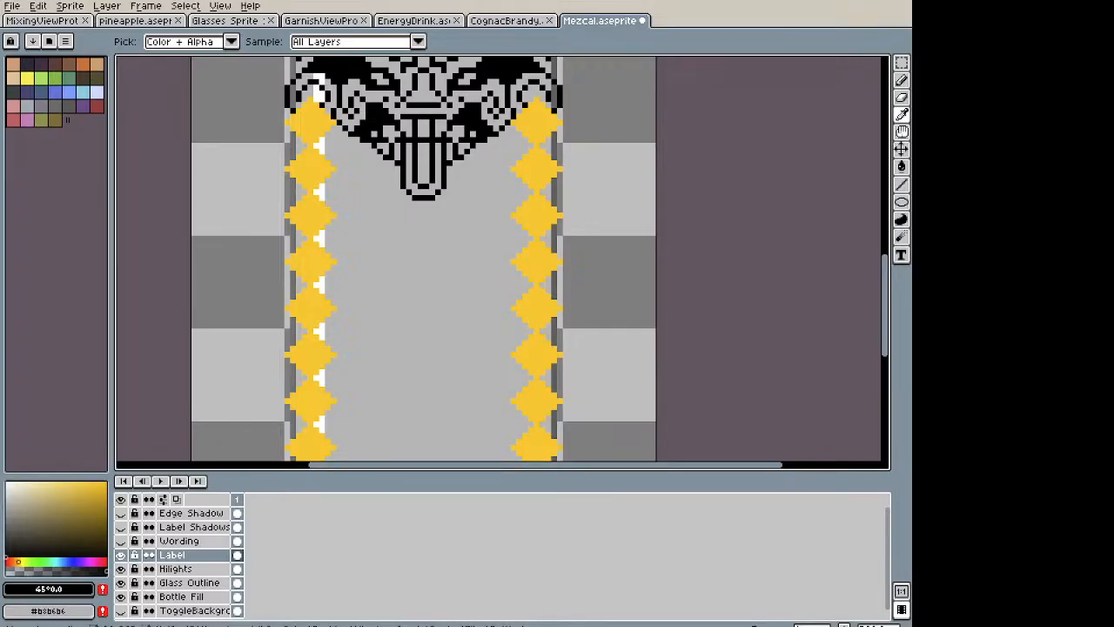
pyautogui.press('b')
pyautogui.press('i')
pyautogui.click(552, 155)
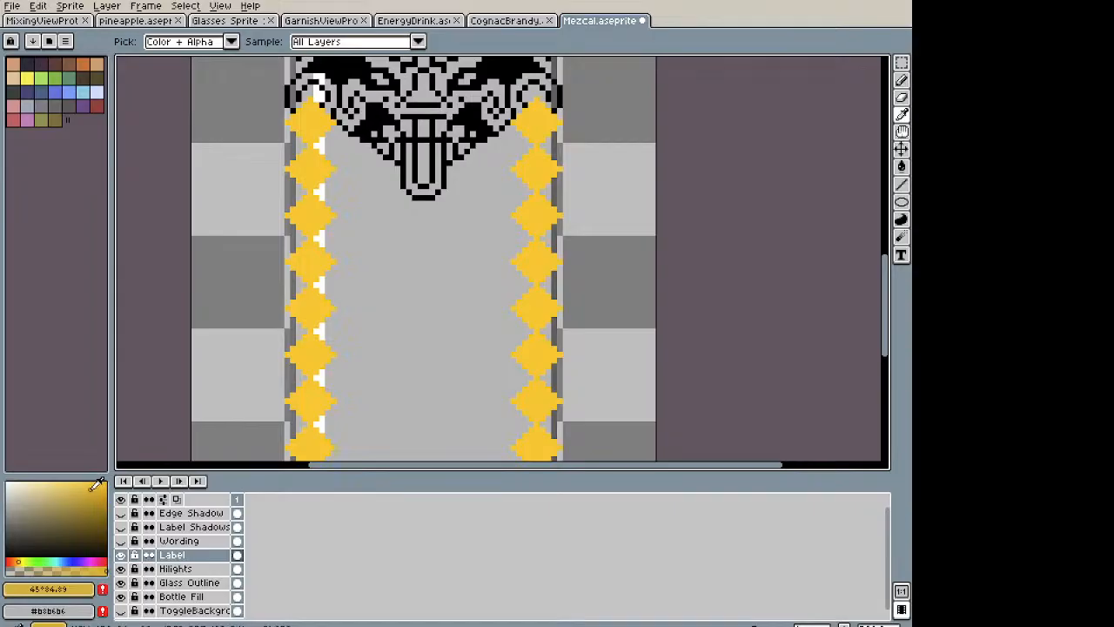
pyautogui.press('g')
pyautogui.click(236, 42)
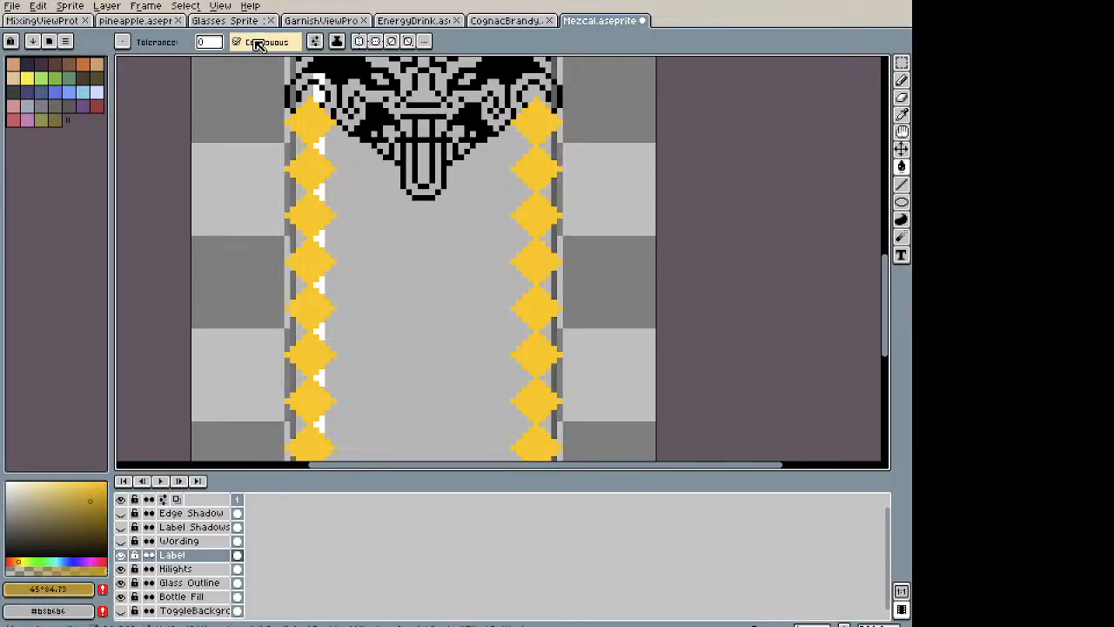
pyautogui.click(304, 123)
pyautogui.scroll(-2, 421, 212)
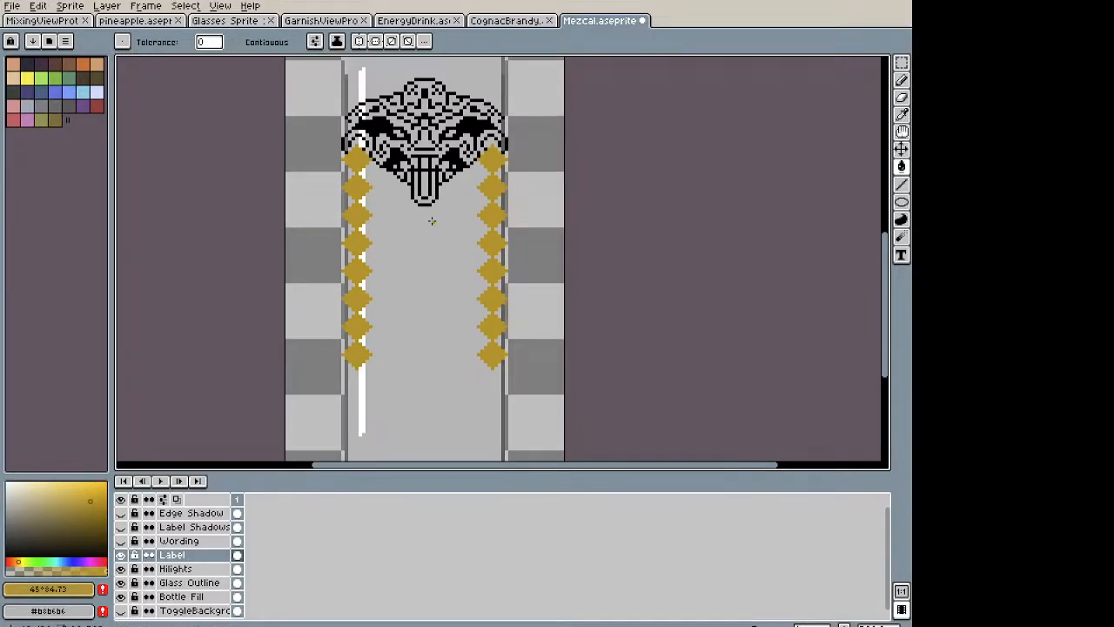
pyautogui.click(91, 496)
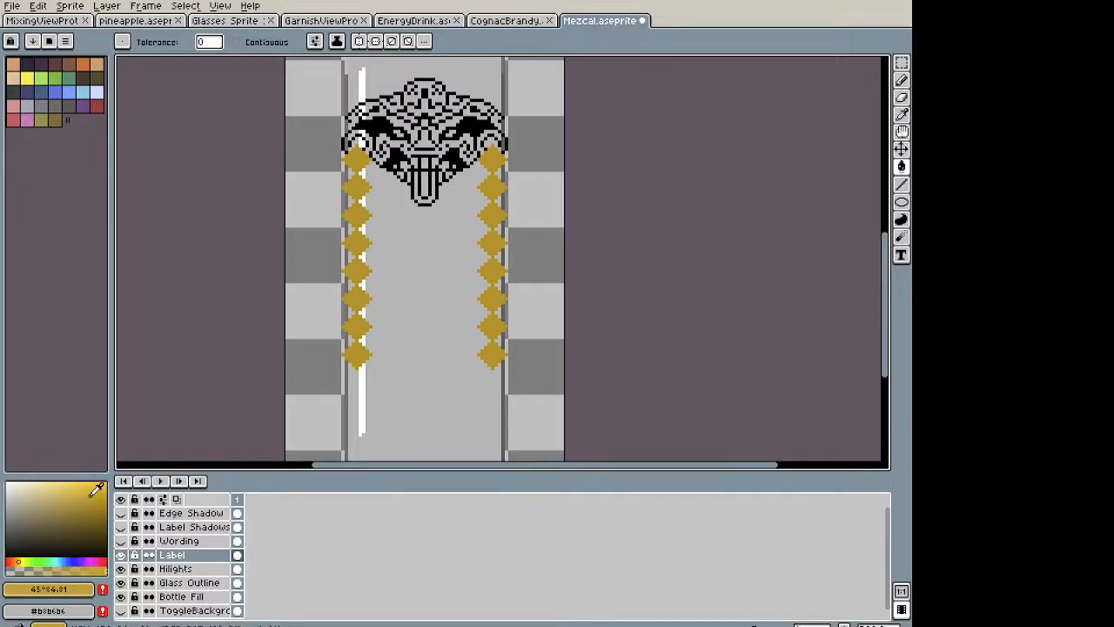
pyautogui.click(357, 156)
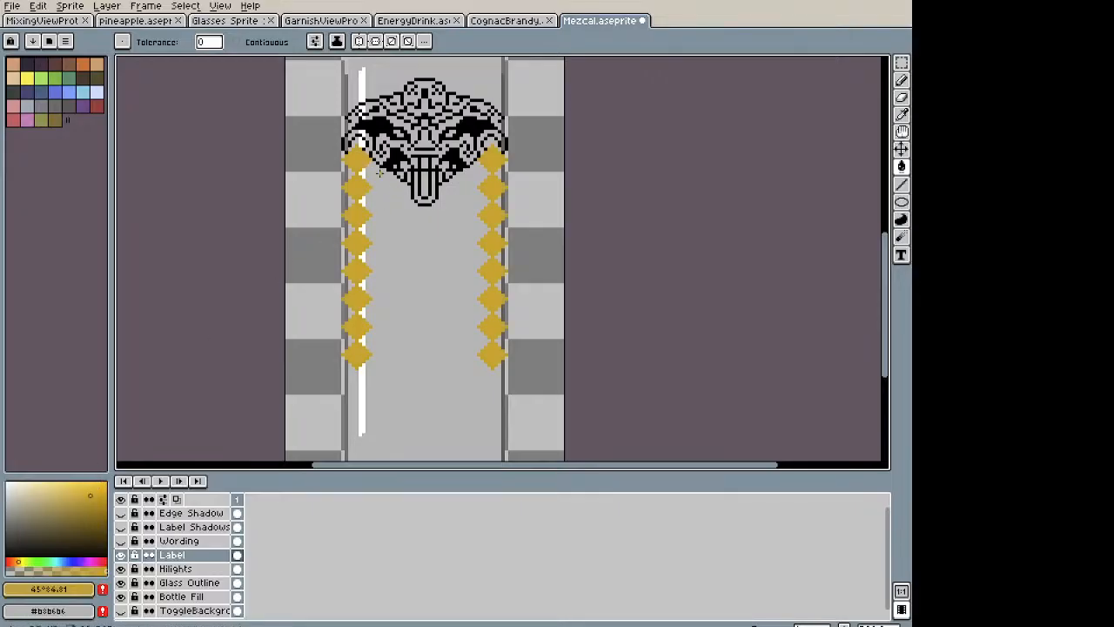
# Step: Set the drawing colour to a darker brownish gold (45°, 86, 57) for pencil details on the first left diamond
pyautogui.click(92, 513)
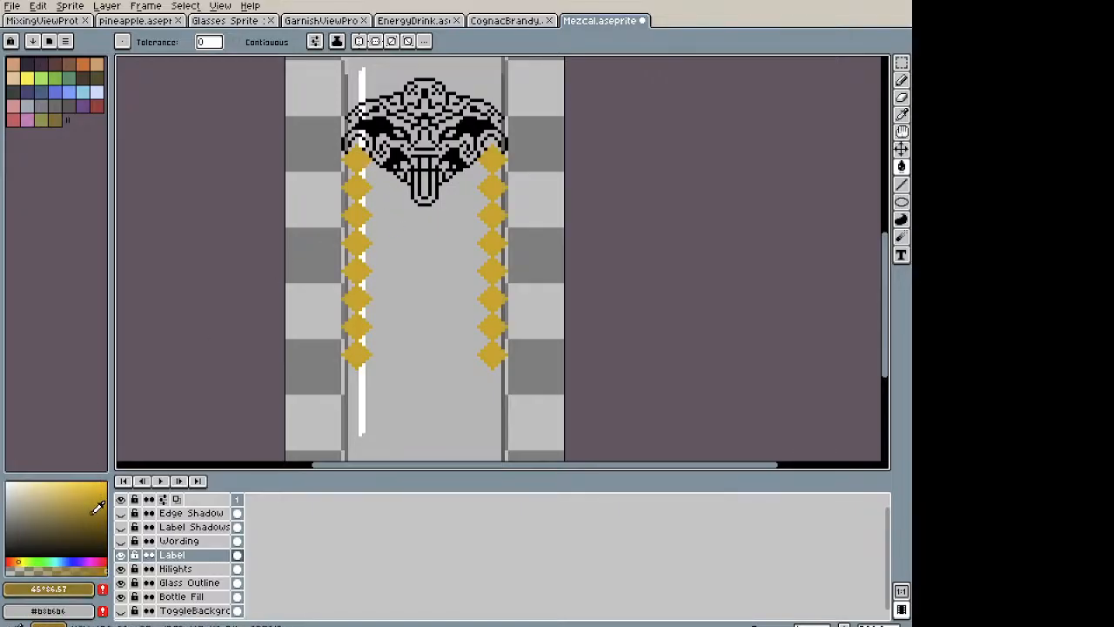
pyautogui.scroll(2, 355, 249)
pyautogui.press('space')
pyautogui.moveTo(355, 133); pyautogui.dragTo(350, 299)
pyautogui.scroll(2, 352, 296)
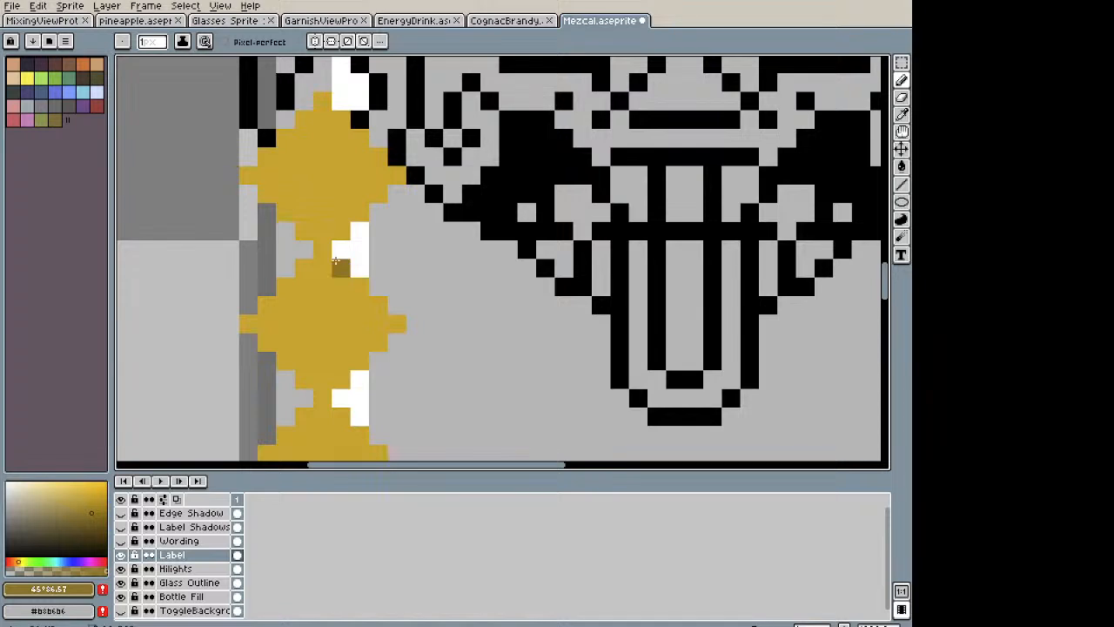
pyautogui.moveTo(288, 199)
pyautogui.mouseDown()
pyautogui.moveTo(322, 156)
pyautogui.moveTo(335, 169)
pyautogui.mouseUp()
pyautogui.click(356, 195)
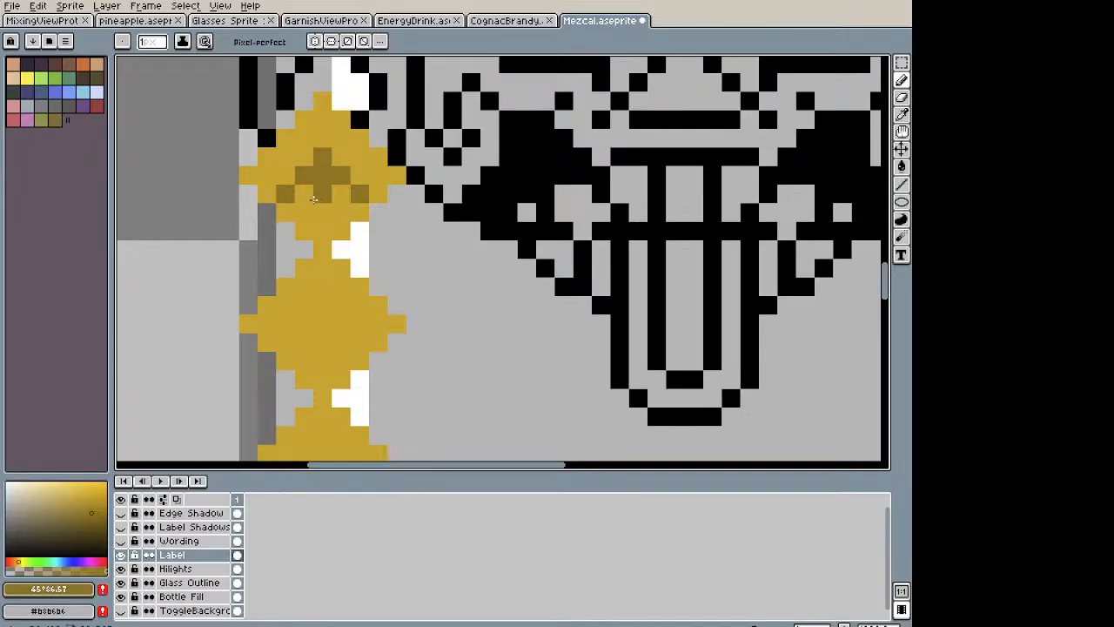
pyautogui.scroll(-3, 318, 198)
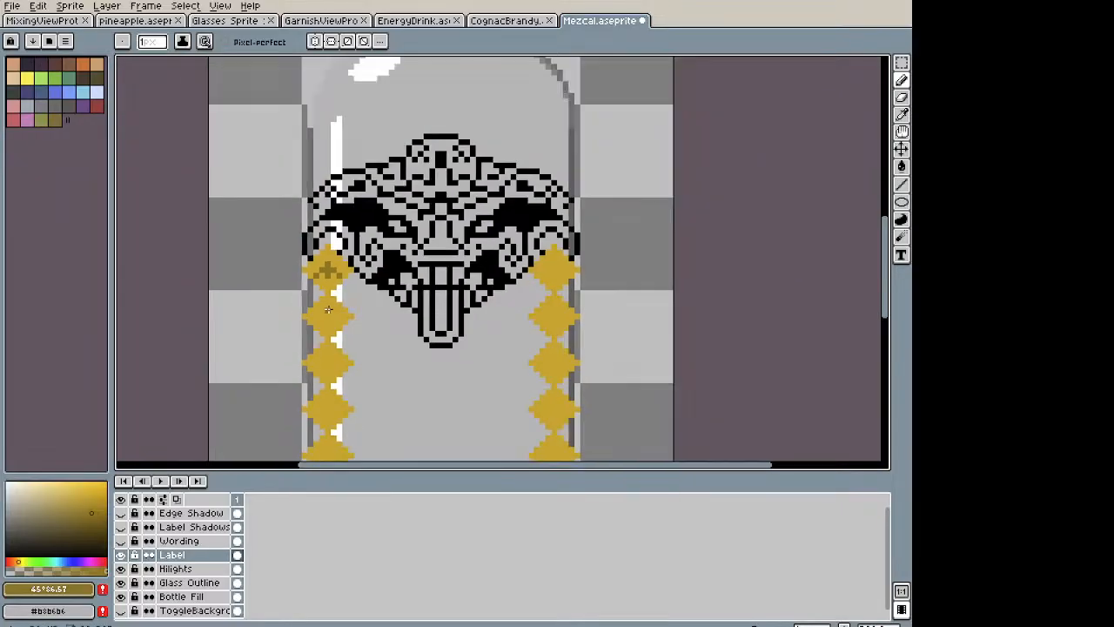
pyautogui.hotkey('ctrl', 'z')
pyautogui.hotkey('ctrl', 'z')
pyautogui.hotkey('ctrl', 'z')
pyautogui.hotkey('ctrl', 'z')
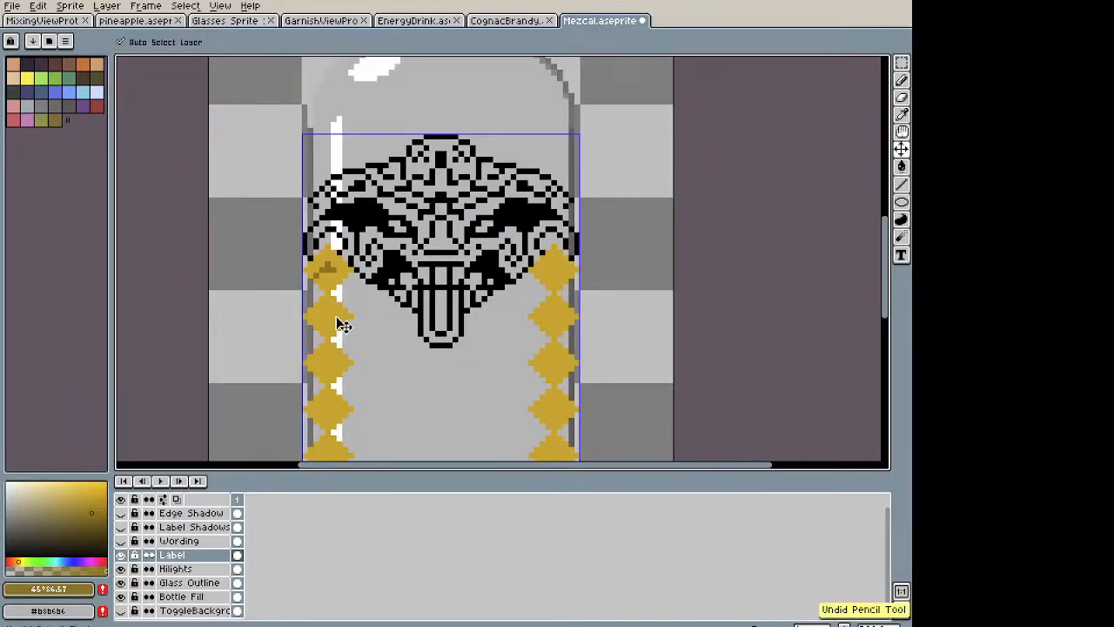
pyautogui.hotkey('ctrl', 'z')
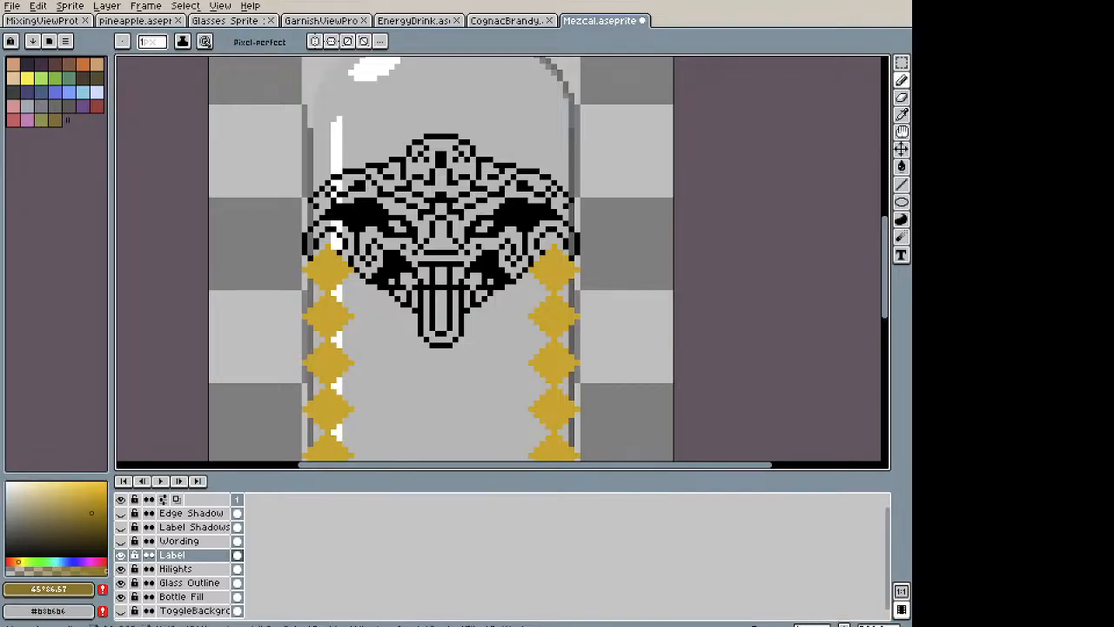
# Step: Draw a dark gold arrowhead mark, about 5 × 5 px, inside the first diamond of the left border
pyautogui.scroll(3, 332, 270)
pyautogui.click(290, 297)
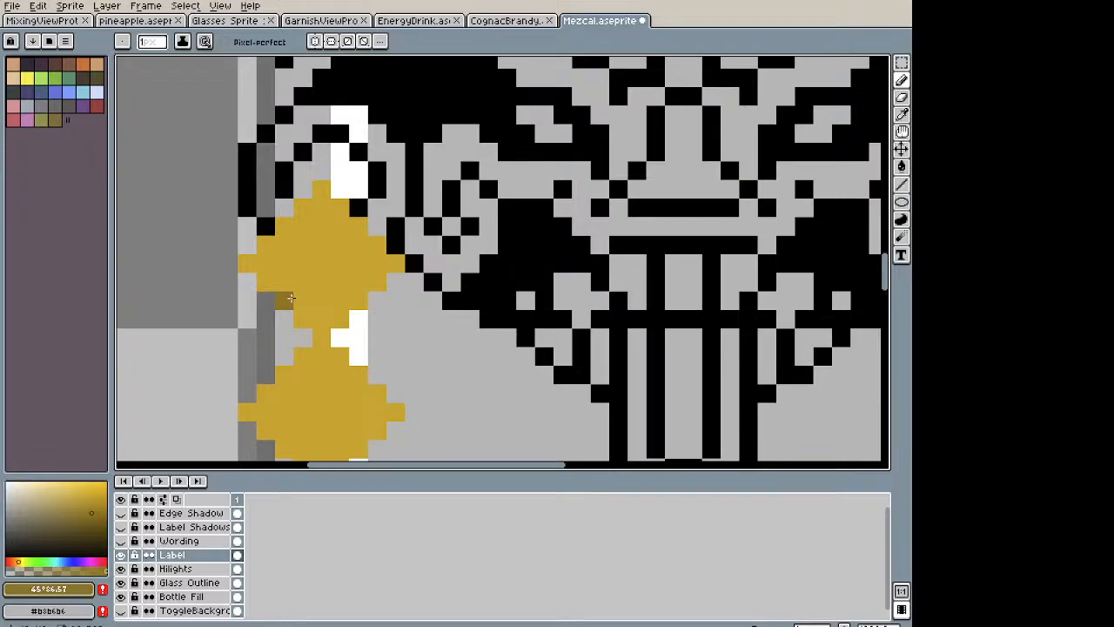
pyautogui.click(292, 298)
pyautogui.click(291, 287)
pyautogui.click(353, 303)
pyautogui.click(352, 283)
pyautogui.click(347, 264)
pyautogui.click(306, 260)
pyautogui.click(321, 244)
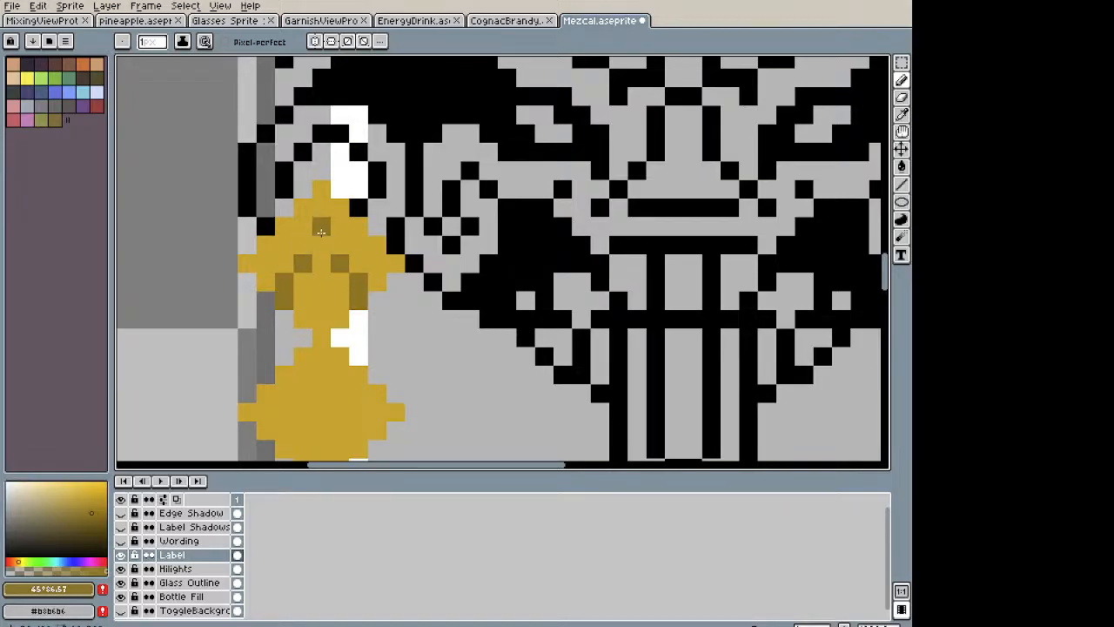
pyautogui.click(322, 225)
pyautogui.scroll(-2, 339, 307)
pyautogui.scroll(-1, 338, 308)
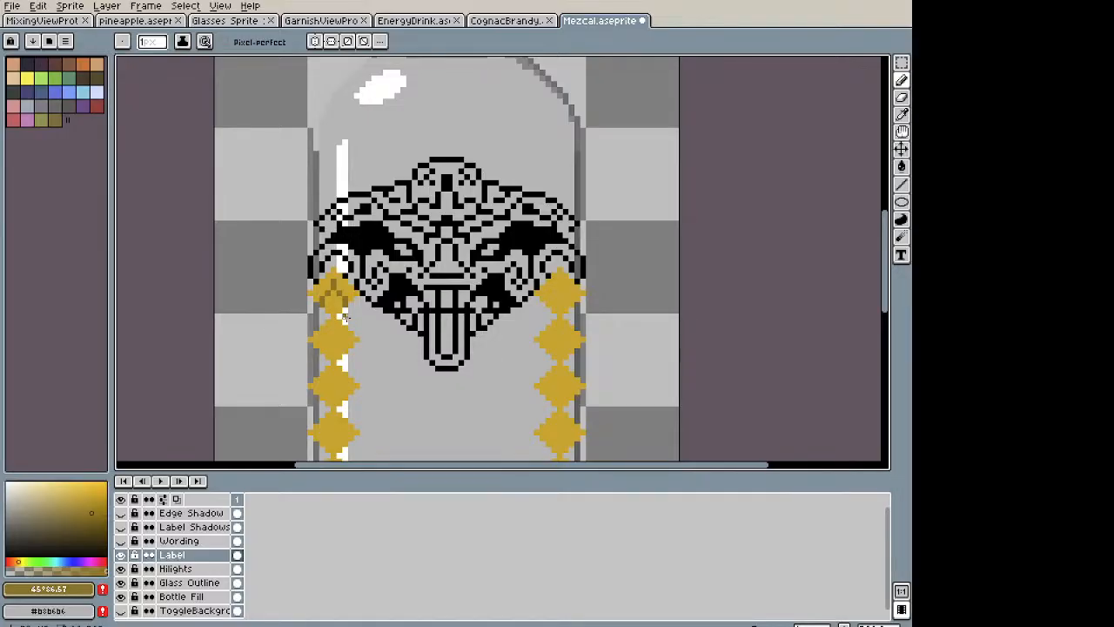
# Step: Select the 5 × 5 px area with the dark arrowhead mark in the first left diamond and duplicate it
pyautogui.scroll(3, 334, 305)
pyautogui.moveTo(294, 244); pyautogui.dragTo(400, 367)
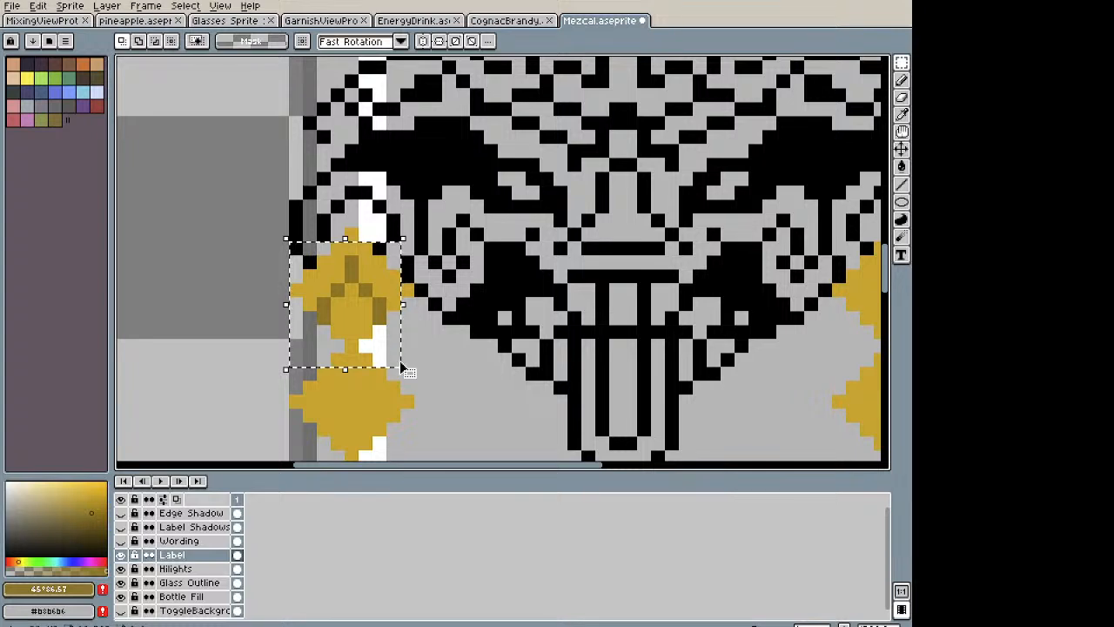
pyautogui.scroll(2, 366, 298)
pyautogui.hotkey('ctrl', 'd')
pyautogui.moveTo(289, 345); pyautogui.dragTo(406, 244)
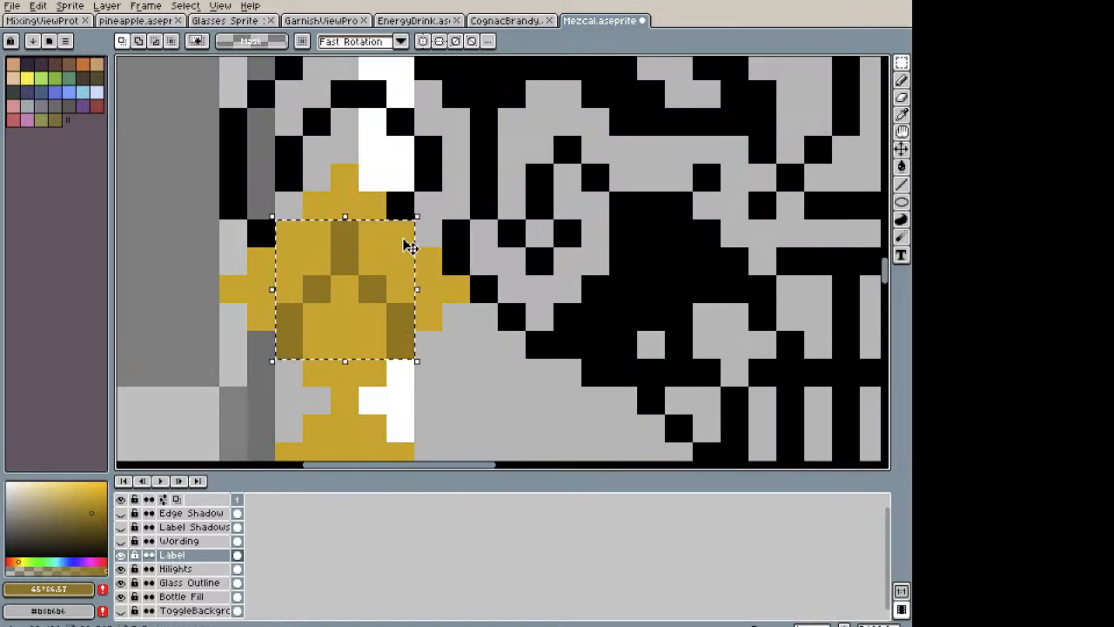
pyautogui.scroll(-2, 430, 284)
pyautogui.scroll(-1, 430, 283)
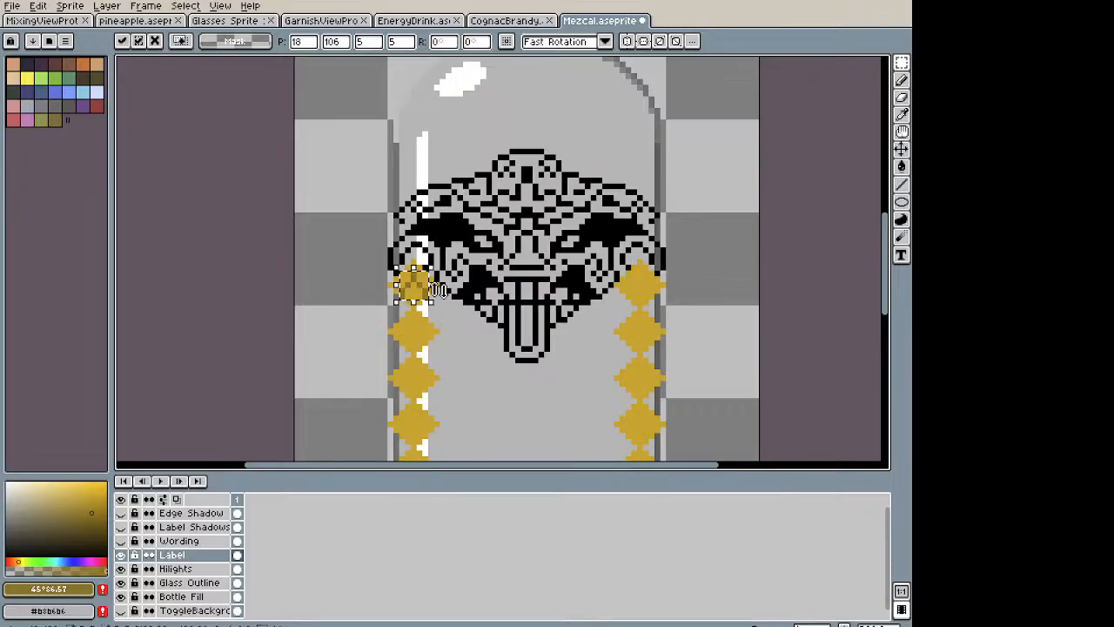
# Step: Place the duplicated mark 8 px lower, on the second left diamond at position 18, 114
pyautogui.press('Down')
pyautogui.press('Down')
pyautogui.press('Down')
pyautogui.press('Down')
pyautogui.press('Down')
pyautogui.press('Down')
pyautogui.press('Down')
pyautogui.press('Down')
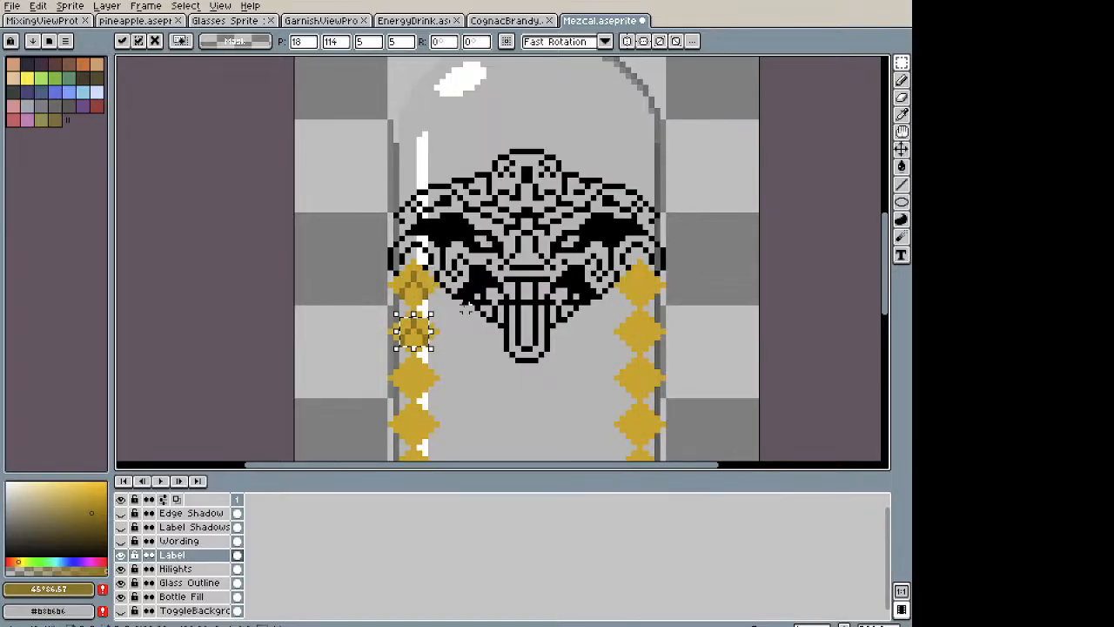
pyautogui.press('Return')
# Step: Place another copy of the mark on the third left diamond at position 18, 122
pyautogui.press('Down')
pyautogui.press('Down')
pyautogui.press('Down')
pyautogui.press('Down')
pyautogui.press('Down')
pyautogui.press('Down')
pyautogui.press('Down')
pyautogui.press('Down')
pyautogui.press('Down')
pyautogui.press('Down')
pyautogui.press('Down')
pyautogui.press('Down')
pyautogui.press('Down')
pyautogui.press('Down')
pyautogui.press('Down')
pyautogui.press('Down')
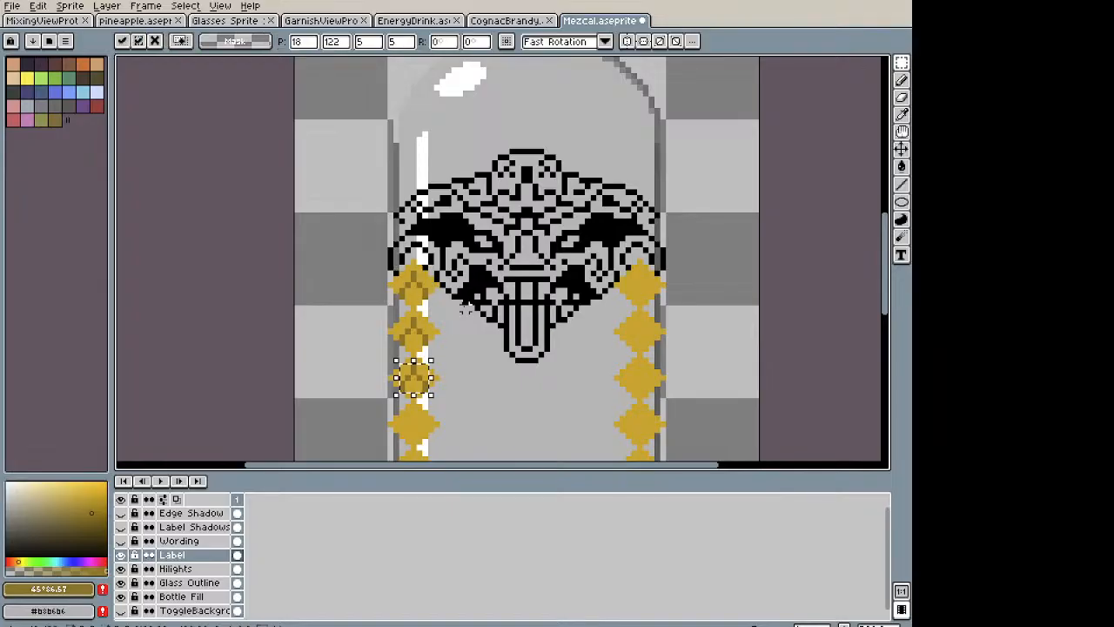
pyautogui.press('Return')
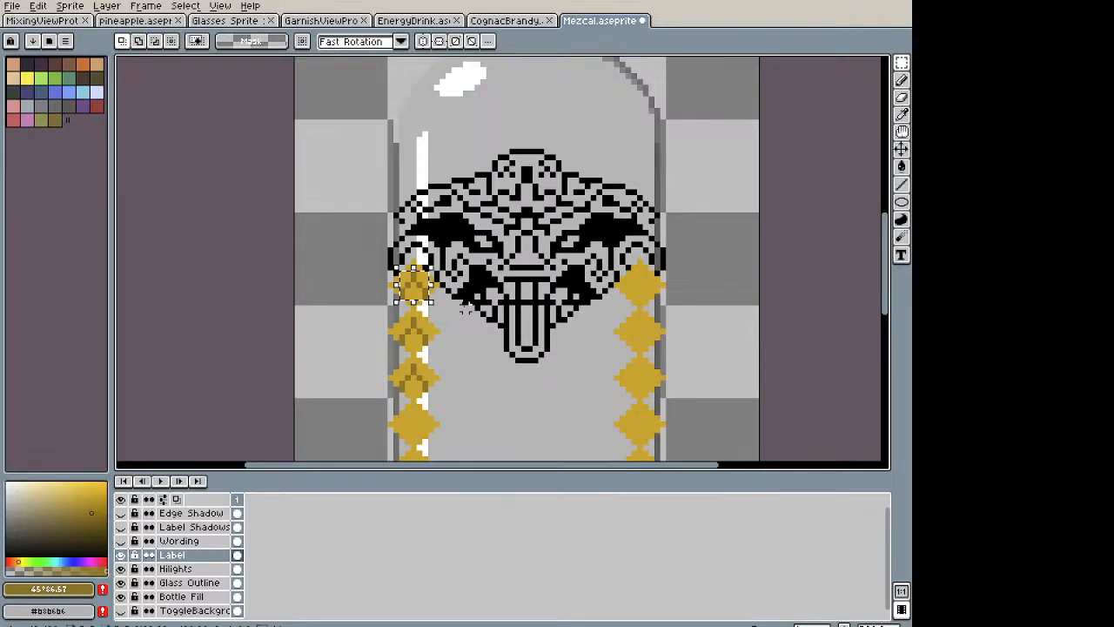
# Step: Place another copy of the mark on the fifth left diamond at position 18, 138
pyautogui.press('Down')
pyautogui.press('Down')
pyautogui.press('Down')
pyautogui.press('Down')
pyautogui.press('Down')
pyautogui.press('Down')
pyautogui.press('Down')
pyautogui.press('Down')
pyautogui.press('Down')
pyautogui.press('Down')
pyautogui.press('Down')
pyautogui.press('Down')
pyautogui.press('Down')
pyautogui.press('Down')
pyautogui.press('Down')
pyautogui.press('Down')
pyautogui.press('Down')
pyautogui.press('Down')
pyautogui.press('Down')
pyautogui.press('Down')
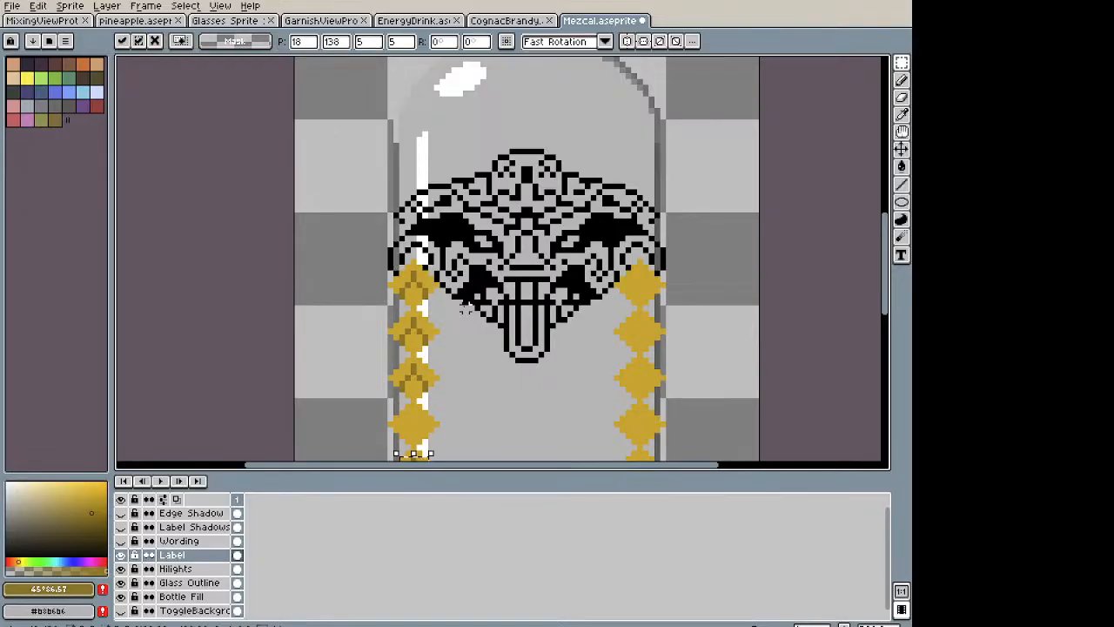
pyautogui.scroll(-4, 456, 301)
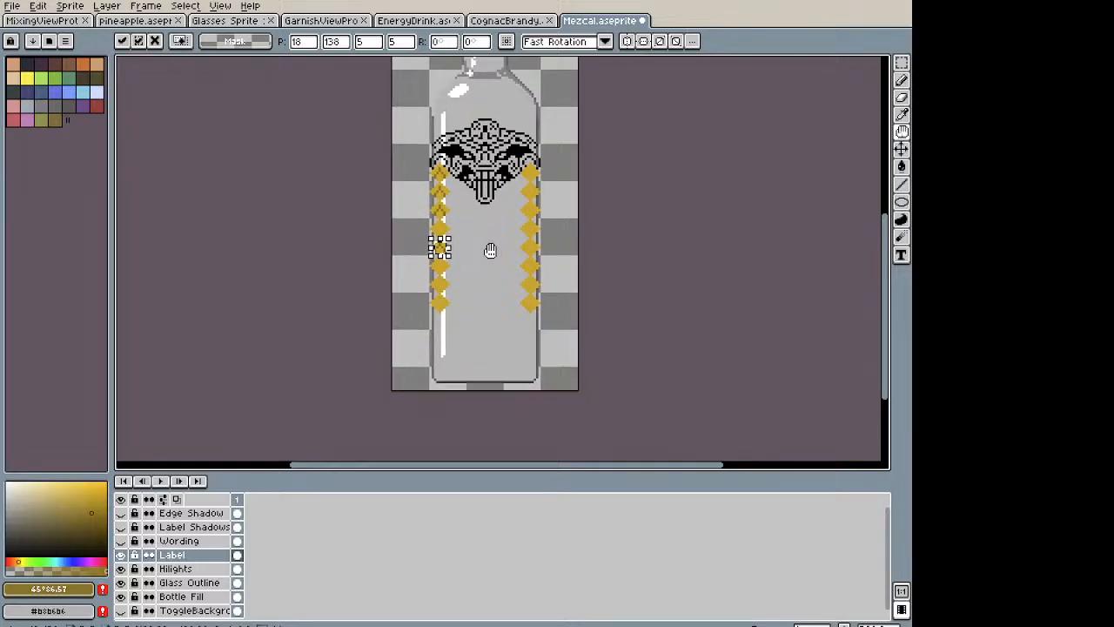
pyautogui.press('Return')
# Step: Place another copy of the mark on the seventh left diamond at position 18, 154
pyautogui.press('Down')
pyautogui.press('Down')
pyautogui.press('Down')
pyautogui.press('Down')
pyautogui.press('Down')
pyautogui.press('Down')
pyautogui.press('Down')
pyautogui.press('Down')
pyautogui.press('Down')
pyautogui.press('Down')
pyautogui.press('Down')
pyautogui.press('Down')
pyautogui.press('Down')
pyautogui.press('Down')
pyautogui.press('Down')
pyautogui.press('Down')
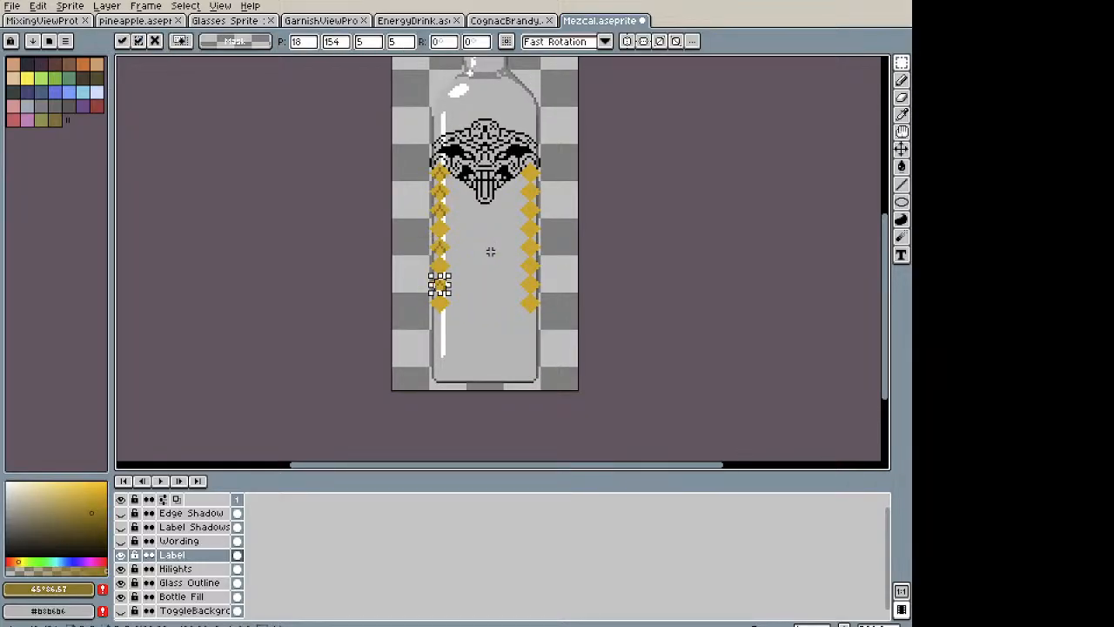
pyautogui.press('Return')
# Step: Place another copy of the arrowhead mark on the fourth left diamond at position 18, 130
pyautogui.hotkey('ctrl', 'v')
pyautogui.press('Down')
pyautogui.press('Down')
pyautogui.press('Down')
pyautogui.press('Down')
pyautogui.press('Down')
pyautogui.press('Down')
pyautogui.press('Down')
pyautogui.press('Down')
pyautogui.press('Down')
pyautogui.press('Down')
pyautogui.press('Down')
pyautogui.press('Down')
pyautogui.press('Down')
pyautogui.press('Down')
pyautogui.press('Down')
pyautogui.press('Down')
pyautogui.press('Down')
pyautogui.press('Down')
pyautogui.press('Down')
pyautogui.press('Down')
pyautogui.press('Down')
pyautogui.press('Down')
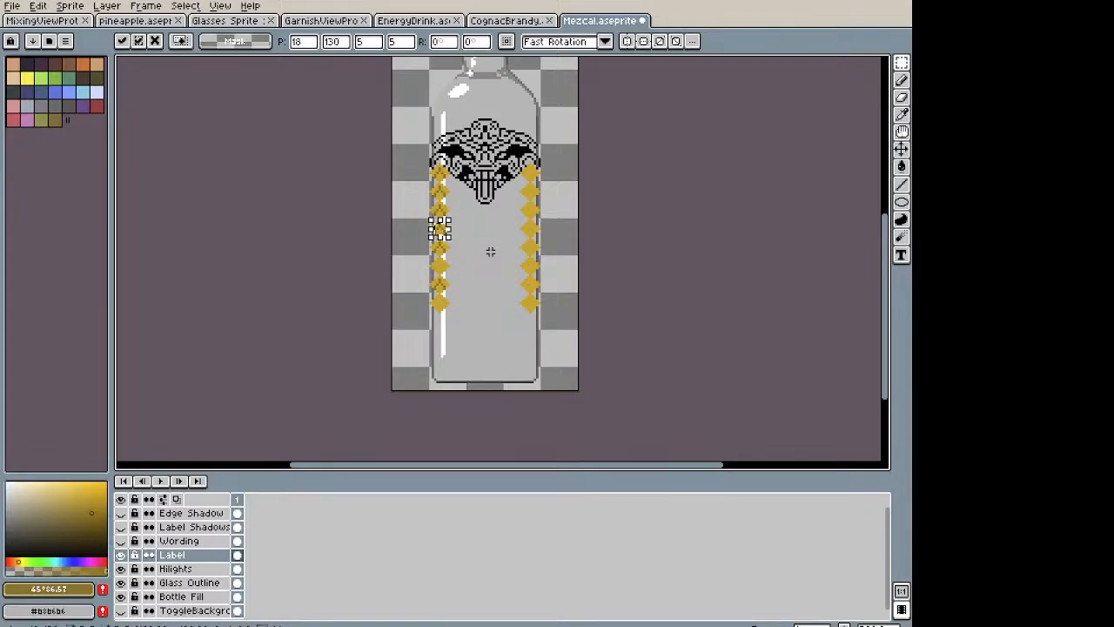
# Step: Place further copies of the arrowhead mark on the sixth left diamond and on the seventh at position 18, 154
pyautogui.scroll(3, 490, 252)
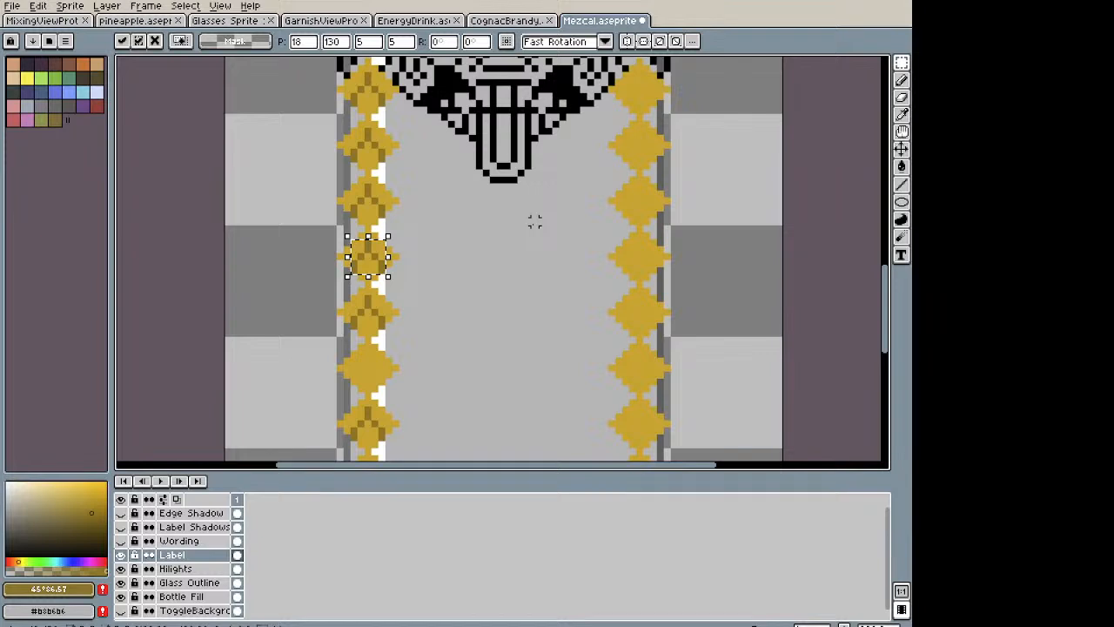
pyautogui.press('Down')
pyautogui.press('Down')
pyautogui.press('Down')
pyautogui.press('Down')
pyautogui.press('Down')
pyautogui.press('Down')
pyautogui.press('Down')
pyautogui.press('Down')
pyautogui.hotkey('ctrl', 'v')
pyautogui.press('Up')
pyautogui.press('Up')
pyautogui.press('Up')
pyautogui.press('Up')
pyautogui.press('Up')
pyautogui.press('Up')
pyautogui.press('Up')
pyautogui.press('Up')
pyautogui.press('Up')
pyautogui.press('Down')
pyautogui.hotkey('ctrl', 'v')
pyautogui.hotkey('shift', 'Down')
pyautogui.hotkey('shift', 'Down')
pyautogui.hotkey('shift', 'Down')
pyautogui.hotkey('shift', 'Down')
pyautogui.moveTo(540, 304); pyautogui.dragTo(522, 156)
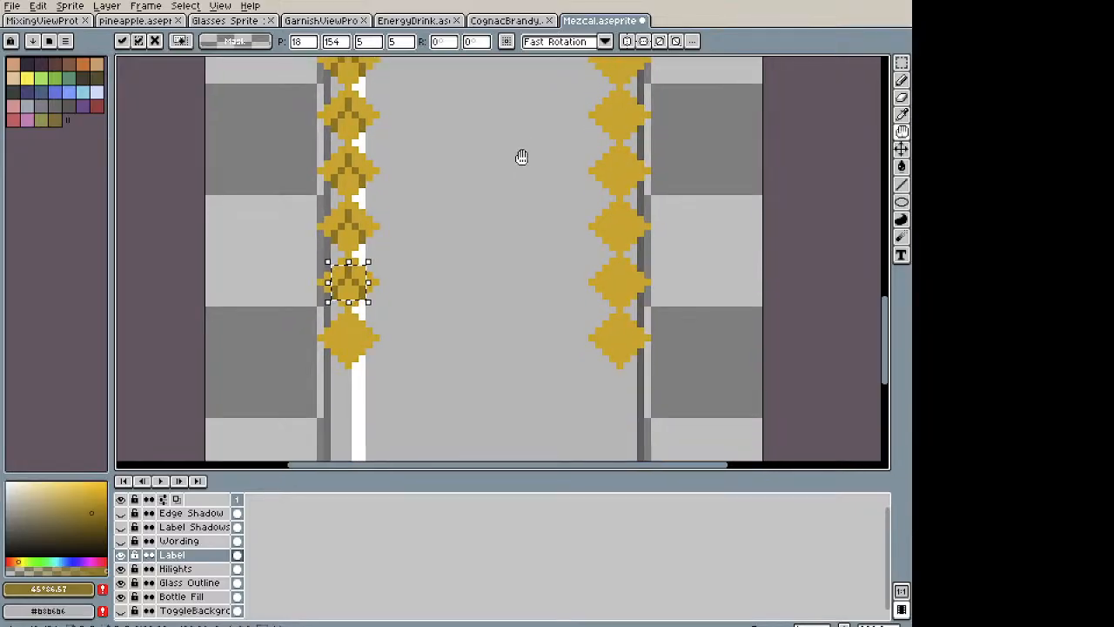
# Step: Place the arrowhead mark 8 px lower, on the eighth and last left diamond, and drop the selection
pyautogui.scroll(-3, 465, 275)
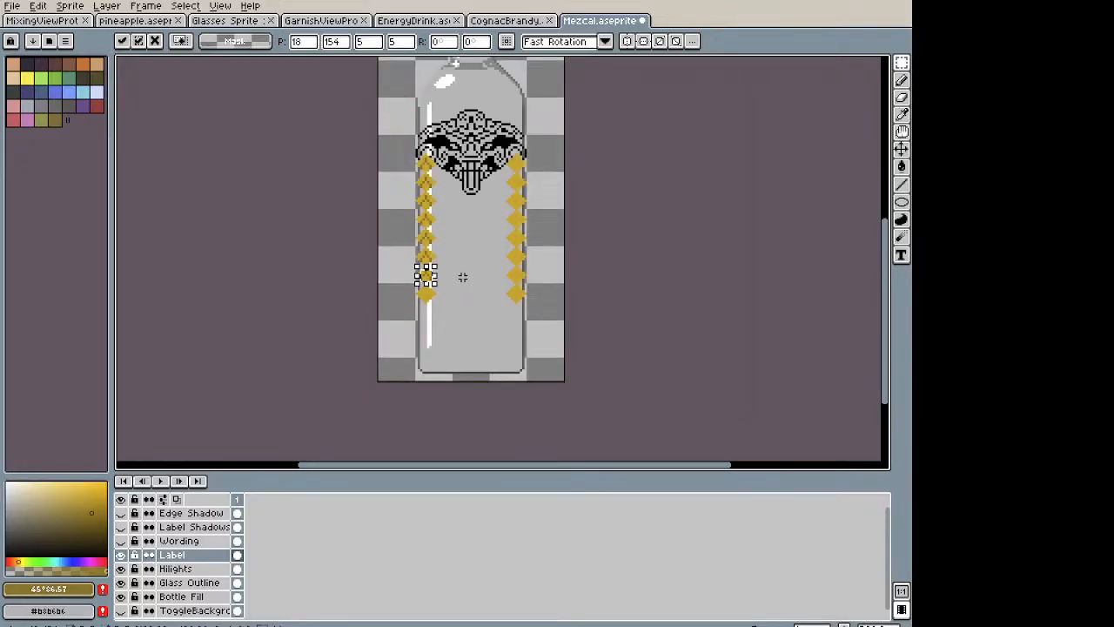
pyautogui.scroll(3, 462, 279)
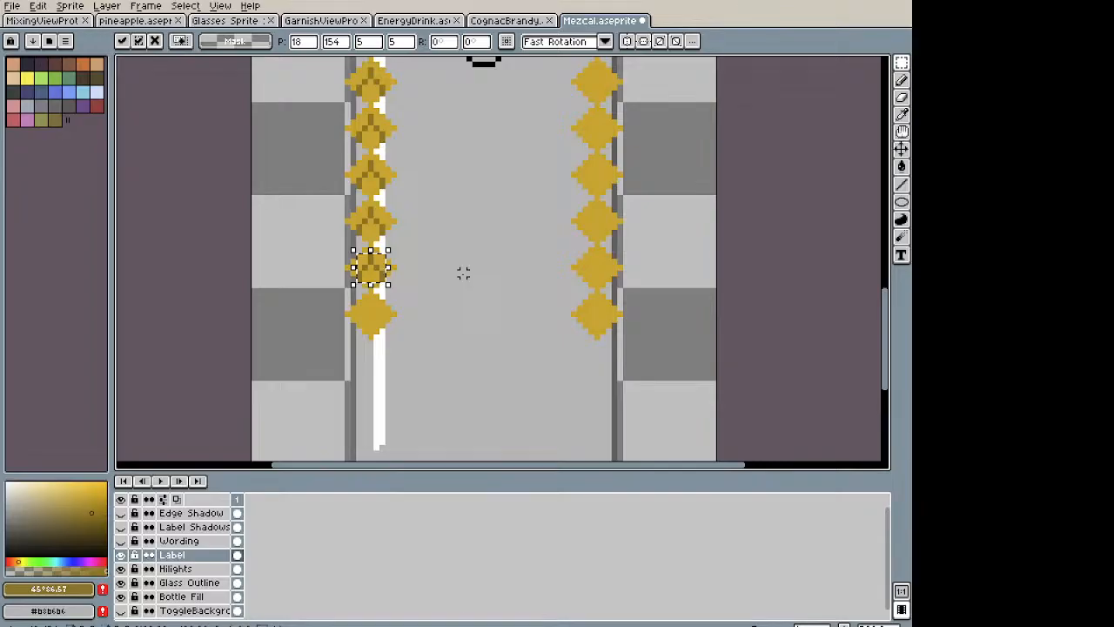
pyautogui.press('Down')
pyautogui.press('Down')
pyautogui.press('Down')
pyautogui.press('Down')
pyautogui.press('Down')
pyautogui.press('Down')
pyautogui.press('Down')
pyautogui.press('Down')
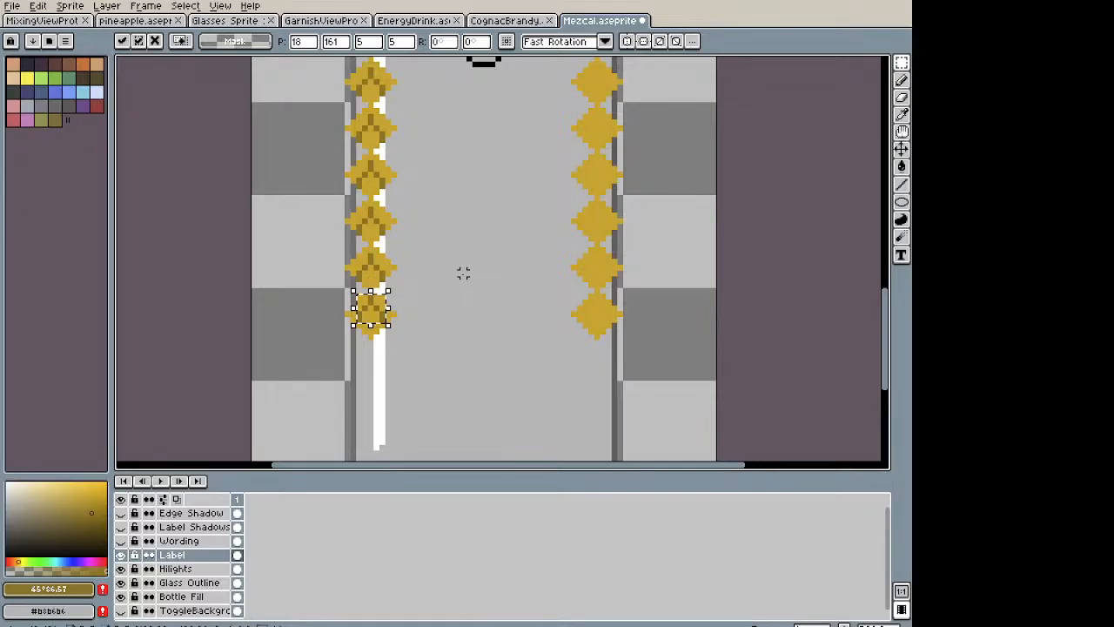
pyautogui.click(365, 290)
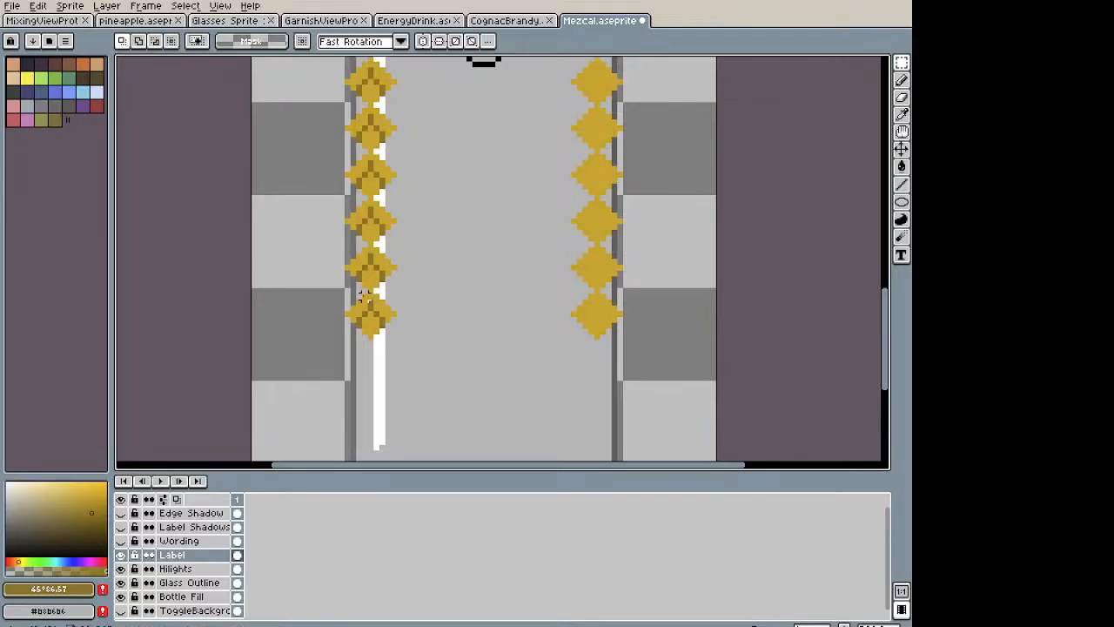
# Step: Copy the arrowhead marks from the left diamond column onto the matching diamonds of the right column
pyautogui.moveTo(359, 325); pyautogui.dragTo(621, 113)
pyautogui.hotkey('ctrl', 'c')
pyautogui.hotkey('ctrl', 'v')
pyautogui.hotkey('ctrl', 'd')
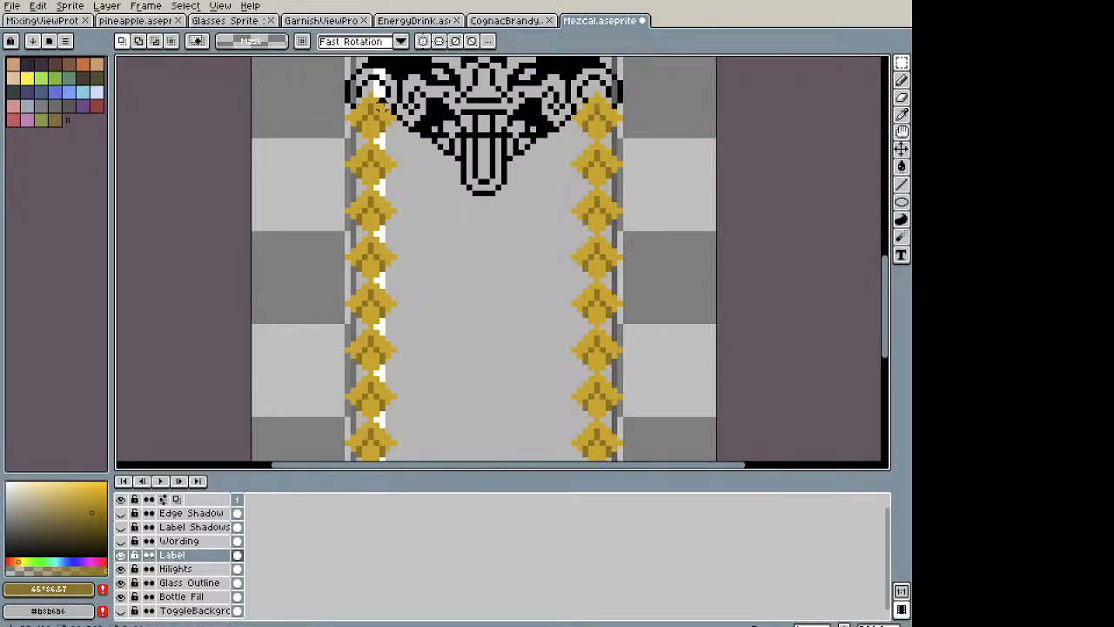
pyautogui.press('space')
pyautogui.moveTo(493, 237); pyautogui.dragTo(418, 181)
pyautogui.scroll(-2, 500, 292)
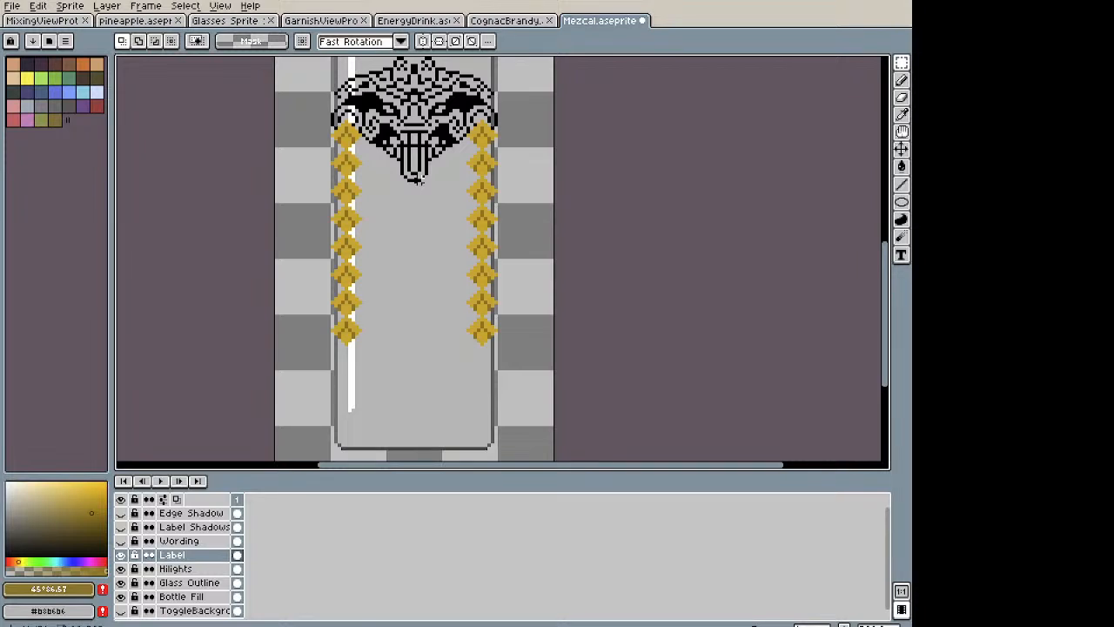
# Step: Set the drawing colour to pale cream (45°, 16, 100) and draw a horizontal line joining the lowest left and right diamonds
pyautogui.hotkey('alt', 'Tab')
pyautogui.press('space')
pyautogui.moveTo(428, 196); pyautogui.dragTo(404, 209)
pyautogui.scroll(-1, 402, 301)
pyautogui.press('space')
pyautogui.scroll(1, 382, 209)
pyautogui.scroll(1, 383, 210)
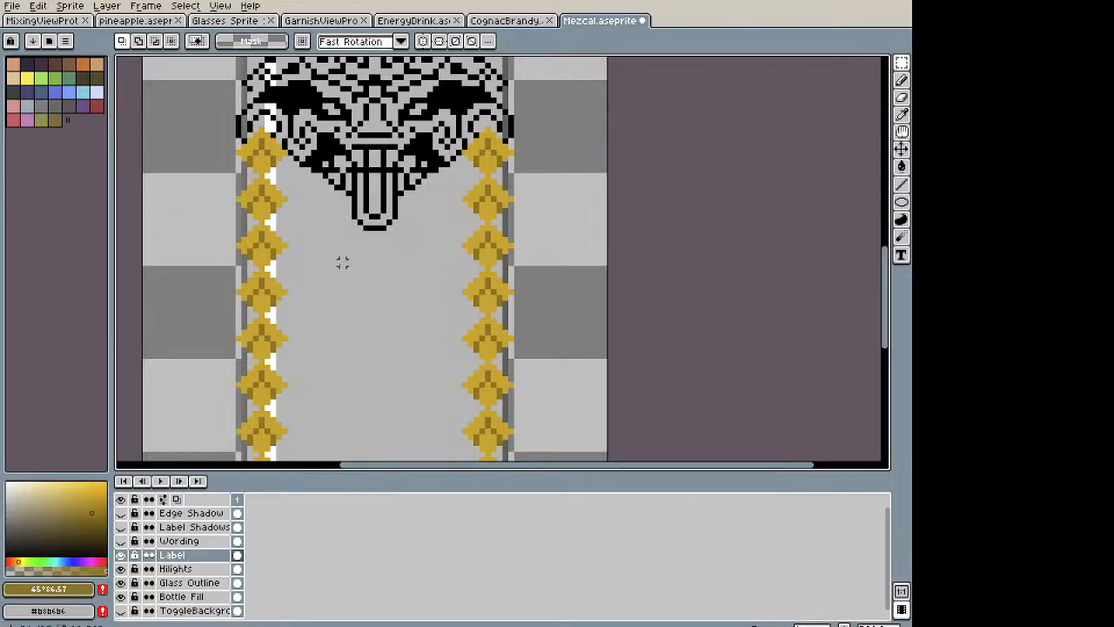
pyautogui.moveTo(70, 510)
pyautogui.mouseDown()
pyautogui.moveTo(3, 488)
pyautogui.moveTo(24, 479)
pyautogui.mouseUp()
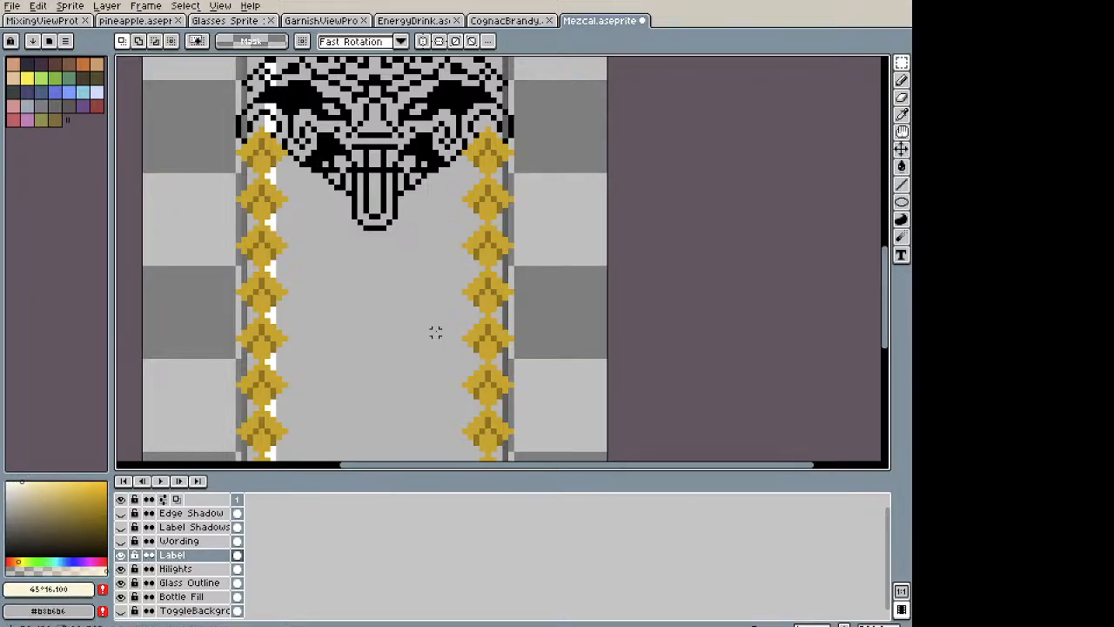
pyautogui.press('b')
pyautogui.scroll(1, 406, 396)
pyautogui.moveTo(361, 391); pyautogui.dragTo(386, 201)
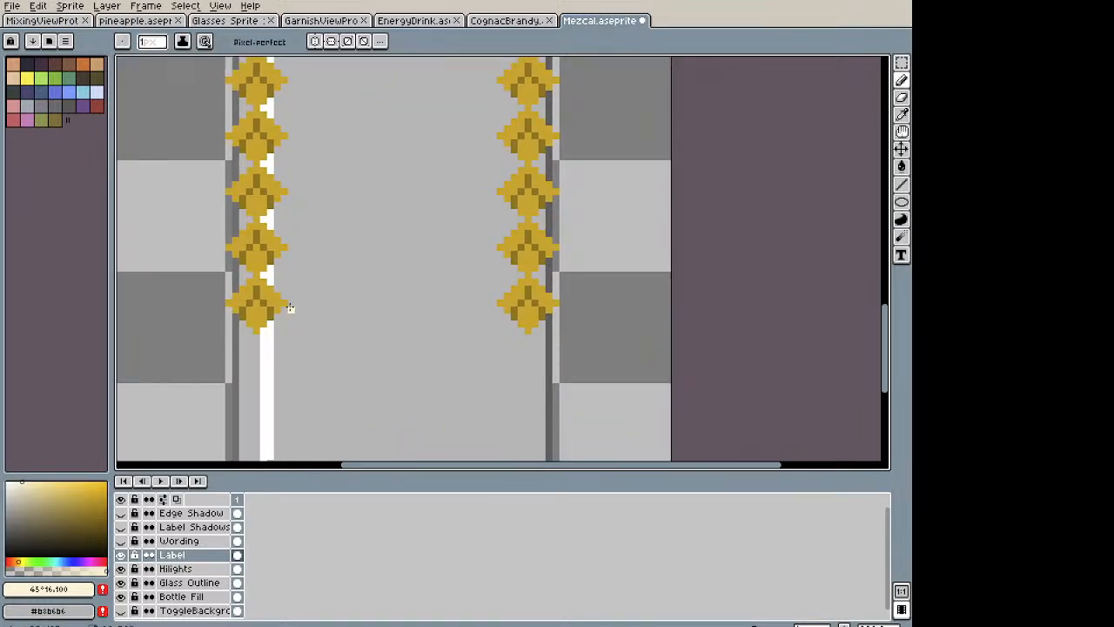
pyautogui.moveTo(291, 303); pyautogui.dragTo(497, 301)
# Step: Try to fill the area between the diamond borders with cream, then undo the fill
pyautogui.scroll(-1, 483, 281)
pyautogui.moveTo(471, 267); pyautogui.dragTo(443, 364)
pyautogui.press('g')
pyautogui.click(412, 277)
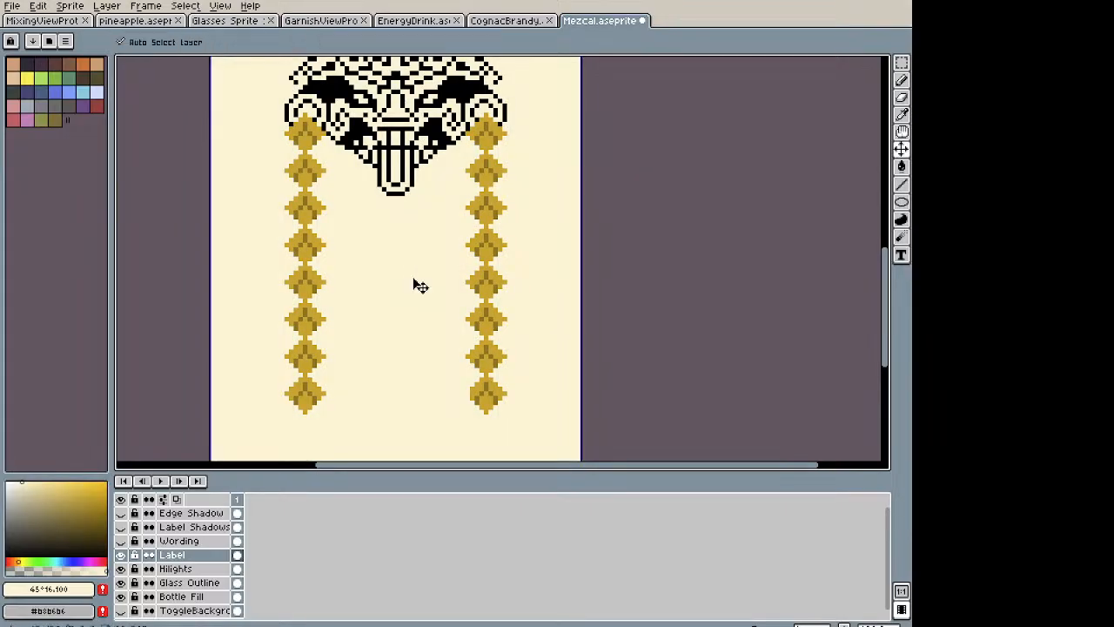
pyautogui.hotkey('ctrl', 'z')
pyautogui.press('m')
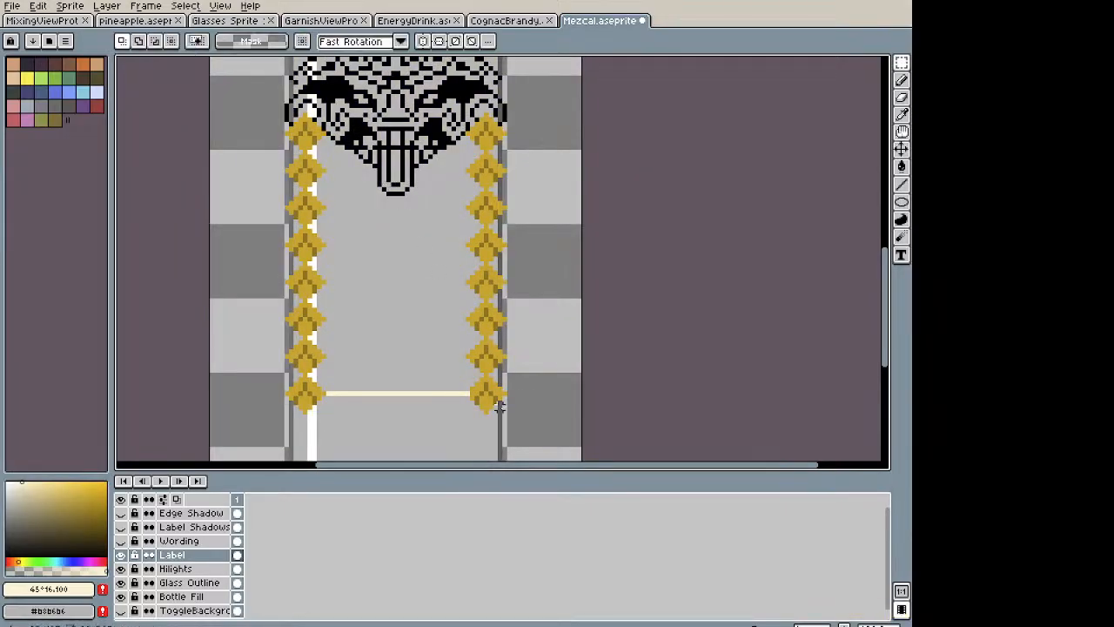
pyautogui.moveTo(486, 412); pyautogui.dragTo(301, 141)
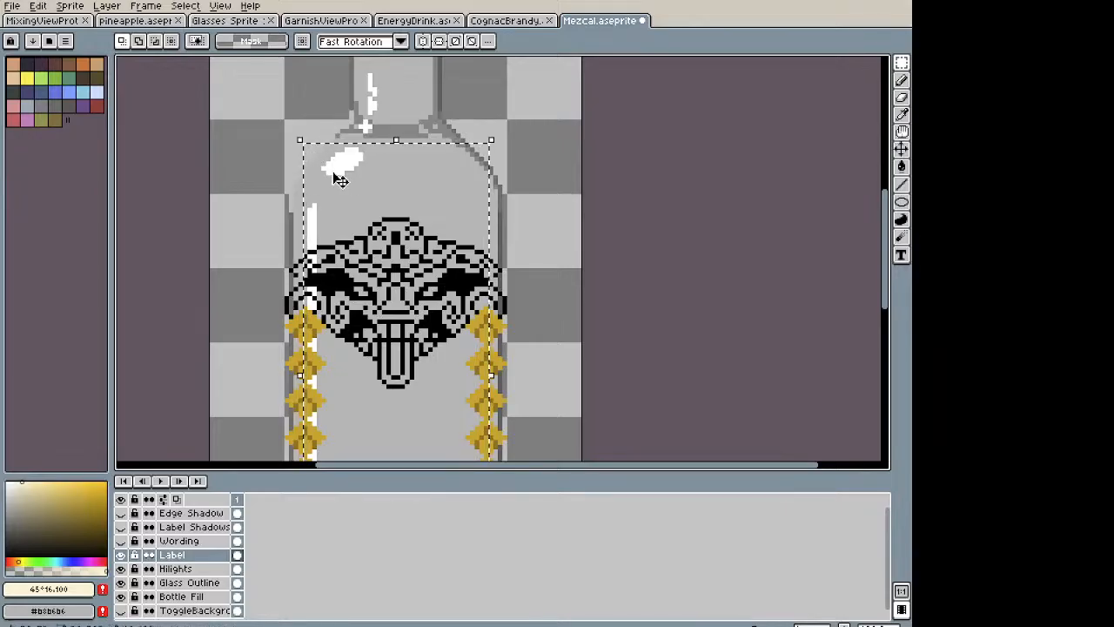
pyautogui.scroll(-2, 361, 203)
pyautogui.moveTo(385, 250); pyautogui.dragTo(388, 221)
pyautogui.hotkey('ctrl', 'd')
# Step: Select the rectangle between the centres of the two diamond columns, from upper face to lowest diamonds, and fill its empty pixels with cream
pyautogui.scroll(2, 336, 370)
pyautogui.moveTo(338, 364); pyautogui.dragTo(521, 114)
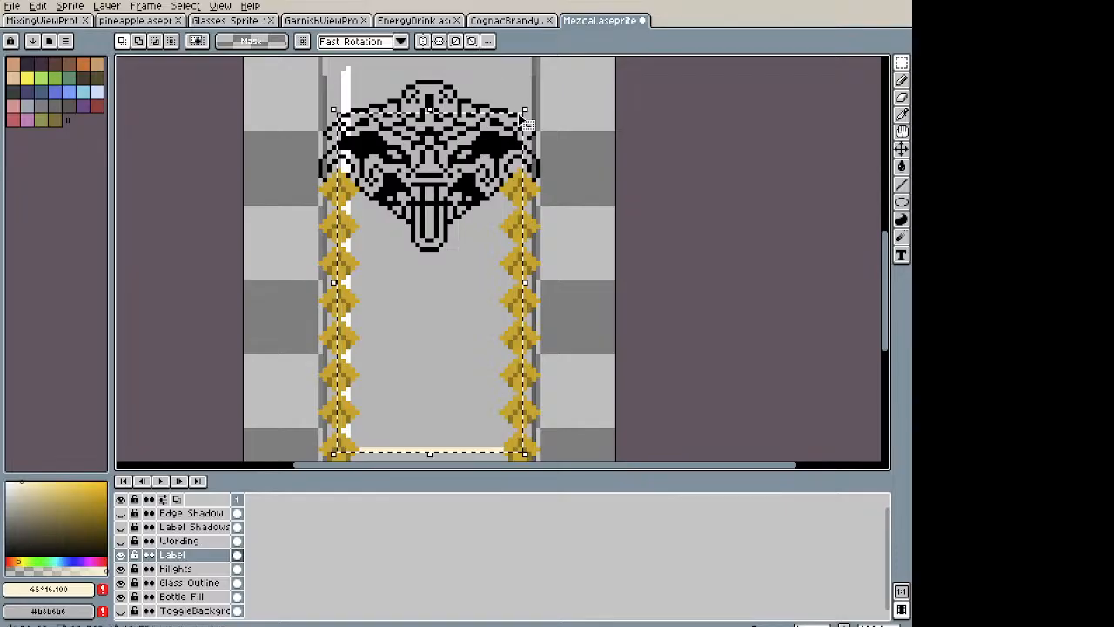
pyautogui.press('w')
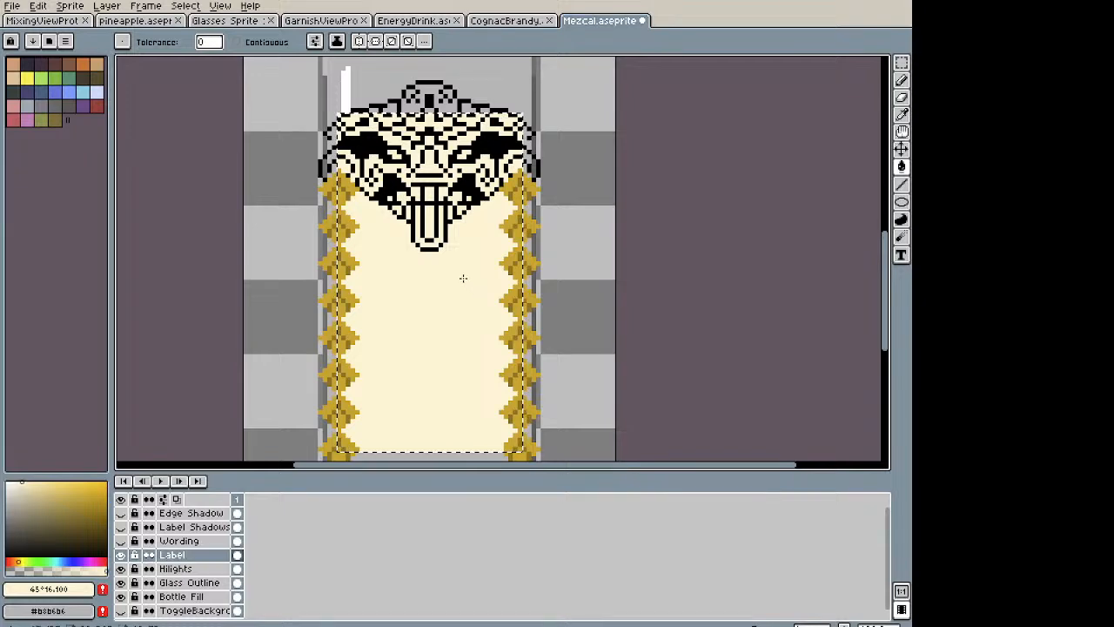
# Step: Turn on contiguous filling and fill the empty areas inside the face's top crest and right brow with cream
pyautogui.scroll(-4, 462, 279)
pyautogui.scroll(2, 462, 278)
pyautogui.scroll(4, 430, 260)
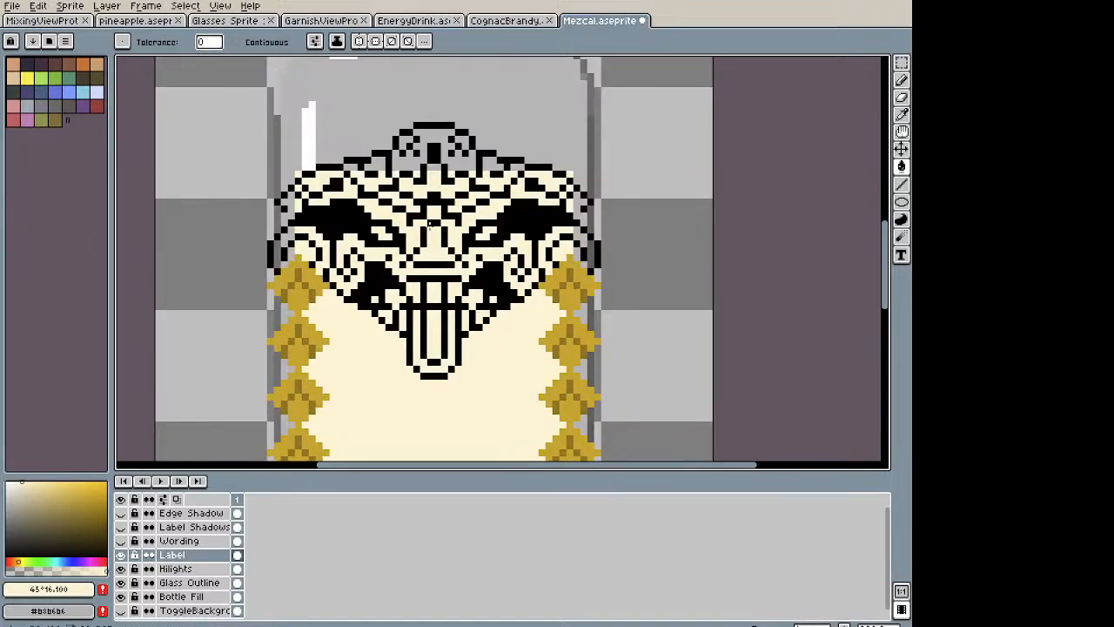
pyautogui.moveTo(431, 260); pyautogui.dragTo(437, 350)
pyautogui.click(284, 43)
pyautogui.scroll(2, 376, 191)
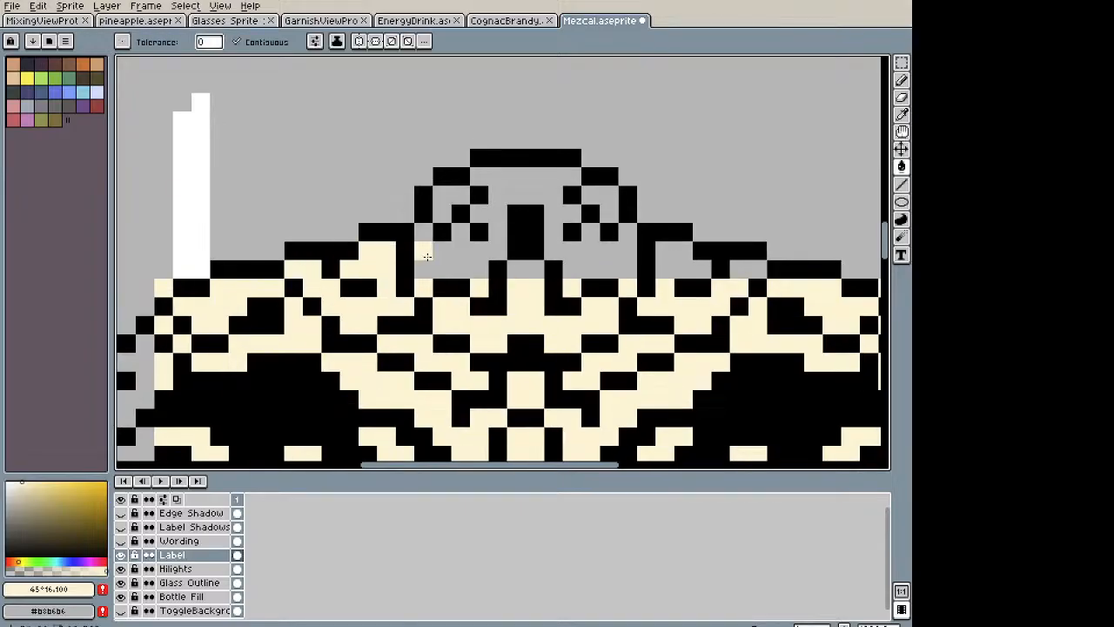
pyautogui.click(448, 266)
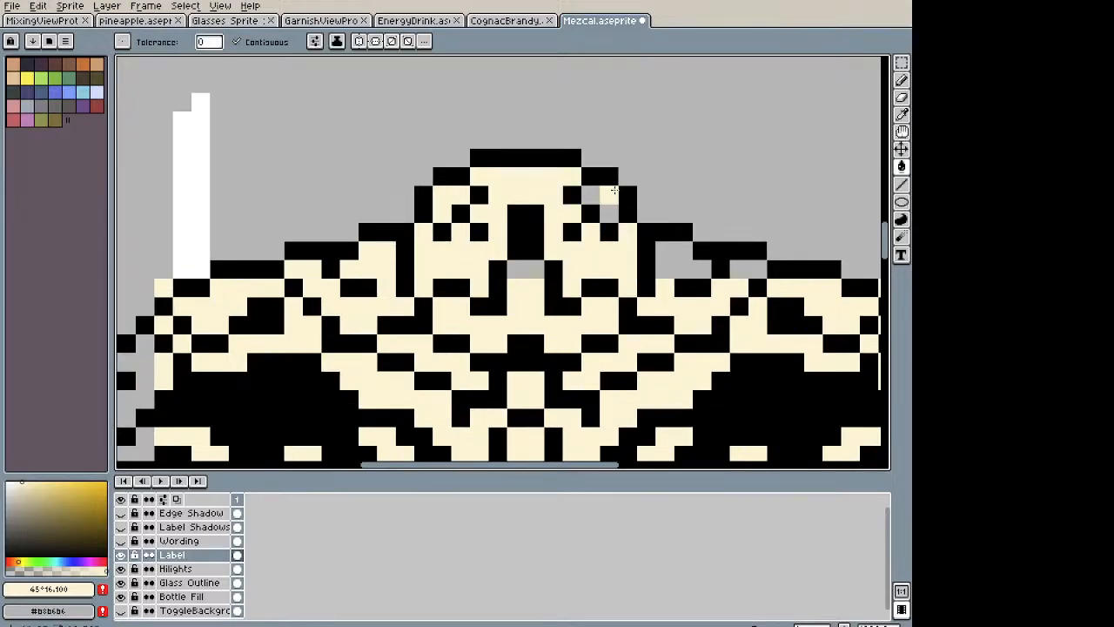
pyautogui.click(611, 193)
pyautogui.click(529, 269)
pyautogui.click(668, 266)
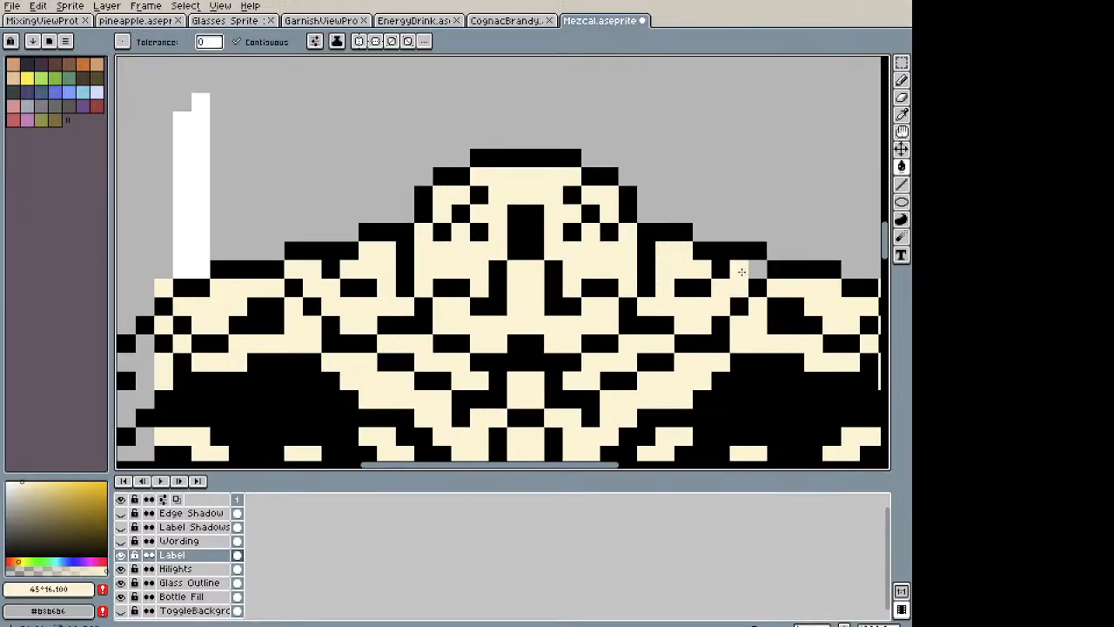
pyautogui.click(739, 269)
# Step: Try to fill the open gap at the right edge of the face with cream, then undo the fill
pyautogui.scroll(-4, 753, 268)
pyautogui.moveTo(768, 283); pyautogui.dragTo(636, 188)
pyautogui.scroll(3, 646, 195)
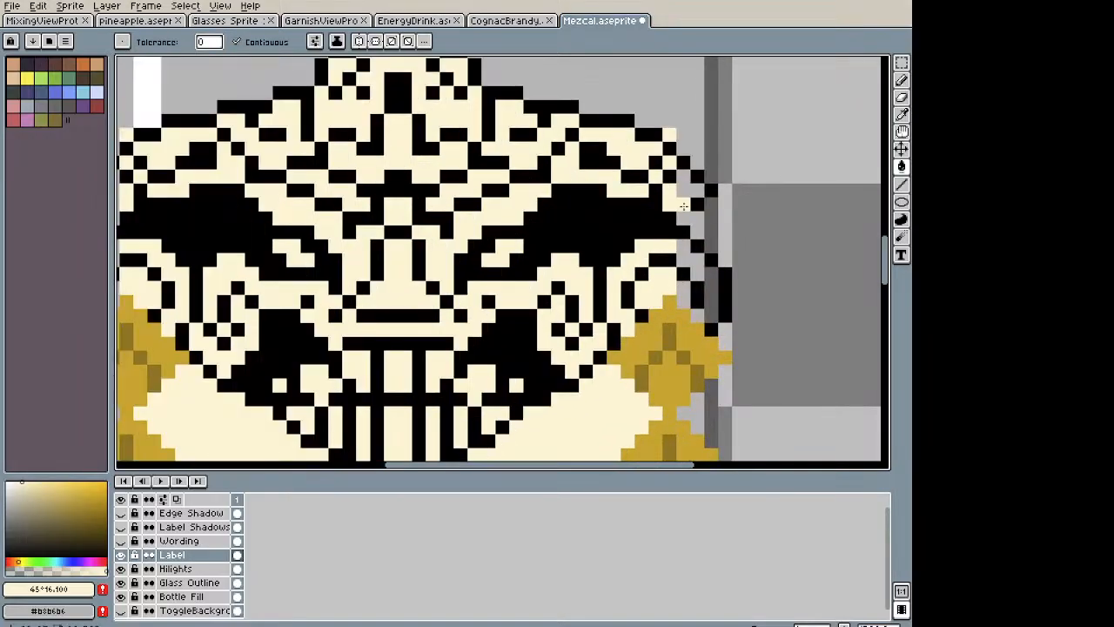
pyautogui.click(690, 213)
pyautogui.press('v')
pyautogui.hotkey('ctrl', 'z')
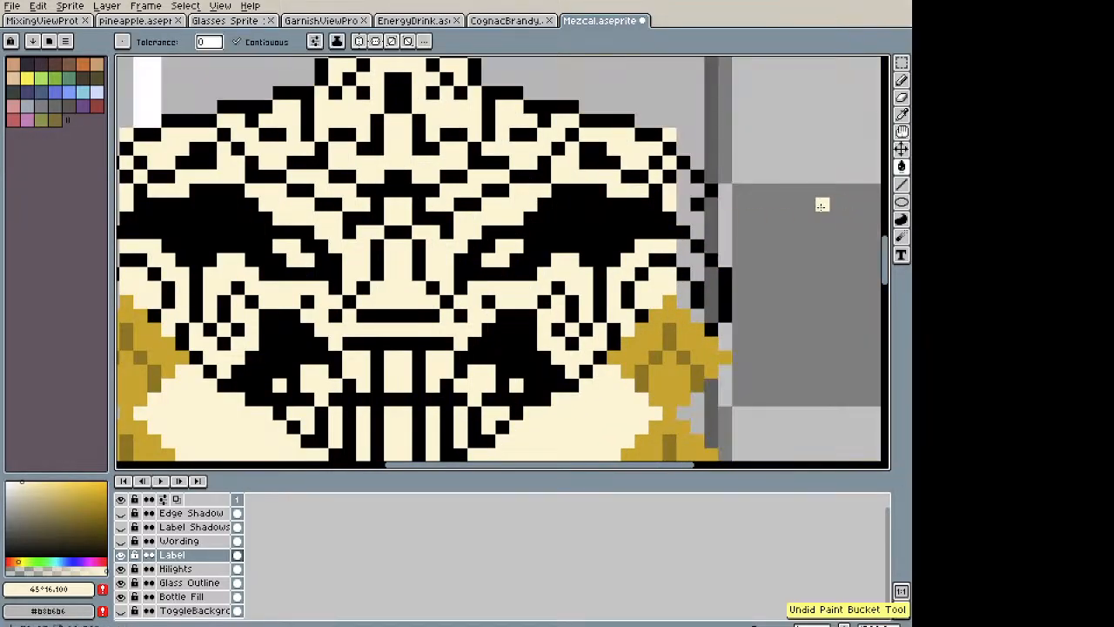
# Step: Paint the remaining gaps inside the outline at the right and left edges of the face cream with the Pencil
pyautogui.press('b')
pyautogui.moveTo(701, 233)
pyautogui.mouseDown()
pyautogui.moveTo(677, 251)
pyautogui.moveTo(696, 272)
pyautogui.moveTo(666, 284)
pyautogui.moveTo(685, 290)
pyautogui.moveTo(696, 314)
pyautogui.mouseUp()
pyautogui.moveTo(683, 218)
pyautogui.mouseDown()
pyautogui.moveTo(682, 173)
pyautogui.moveTo(849, 209)
pyautogui.mouseUp()
pyautogui.click(695, 192)
pyautogui.scroll(-3, 691, 195)
pyautogui.press('space')
pyautogui.scroll(4, 621, 247)
pyautogui.moveTo(621, 248); pyautogui.dragTo(619, 248)
pyautogui.moveTo(573, 250)
pyautogui.mouseDown()
pyautogui.moveTo(537, 285)
pyautogui.moveTo(571, 275)
pyautogui.moveTo(533, 298)
pyautogui.moveTo(531, 334)
pyautogui.moveTo(543, 340)
pyautogui.moveTo(572, 311)
pyautogui.mouseUp()
pyautogui.moveTo(565, 158)
pyautogui.mouseDown()
pyautogui.moveTo(571, 213)
pyautogui.moveTo(552, 231)
pyautogui.moveTo(552, 177)
pyautogui.moveTo(459, 141)
pyautogui.mouseUp()
# Step: Erase the stray cream pixels outside the face's upper outline
pyautogui.scroll(-4, 584, 184)
pyautogui.scroll(2, 494, 271)
pyautogui.moveTo(493, 89)
pyautogui.mouseDown()
pyautogui.moveTo(494, 270)
pyautogui.moveTo(426, 204)
pyautogui.mouseUp()
pyautogui.press('e')
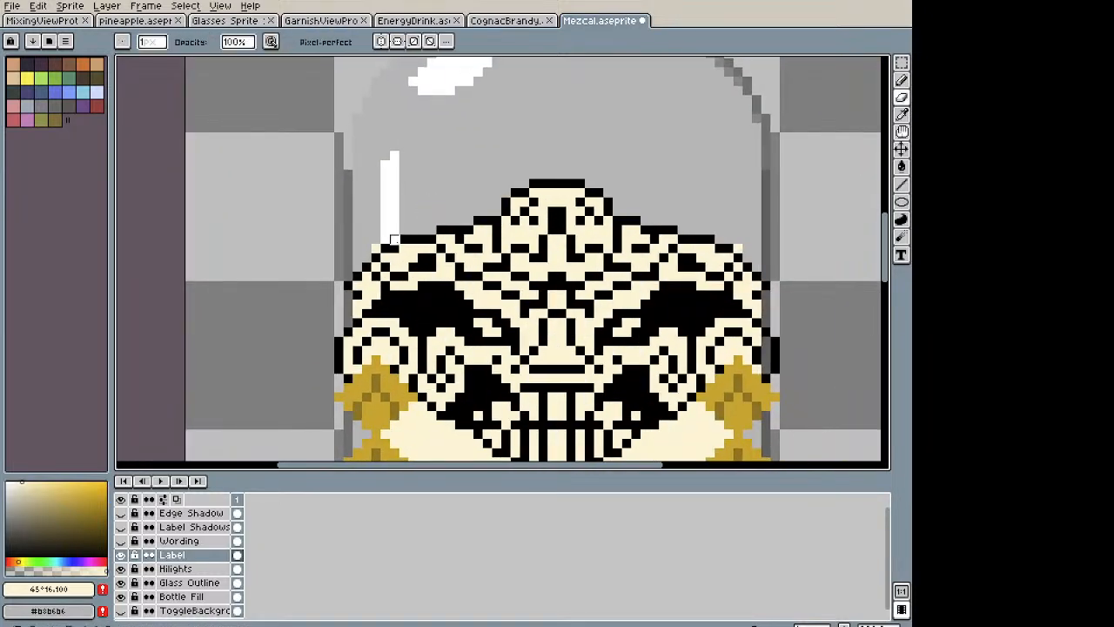
pyautogui.click(739, 248)
pyautogui.scroll(-2, 739, 248)
pyautogui.moveTo(739, 248); pyautogui.dragTo(677, 133)
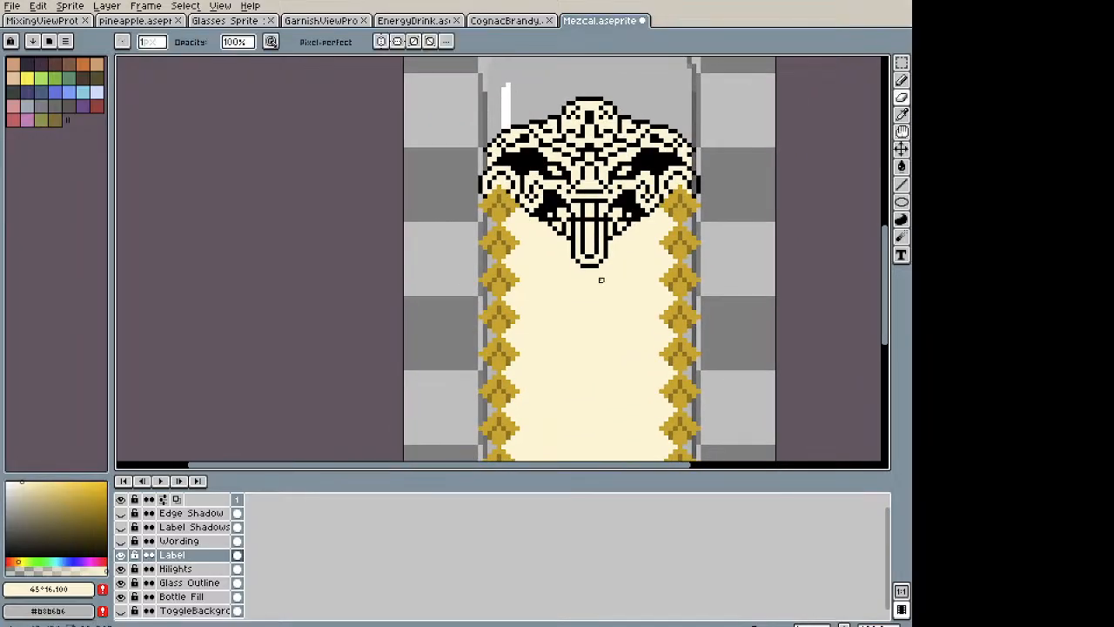
# Step: Examine the cream-filled label, its diamond borders and the face in relation to the whole bottle
pyautogui.scroll(-3, 594, 279)
pyautogui.moveTo(590, 280); pyautogui.dragTo(568, 237)
pyautogui.scroll(2, 568, 236)
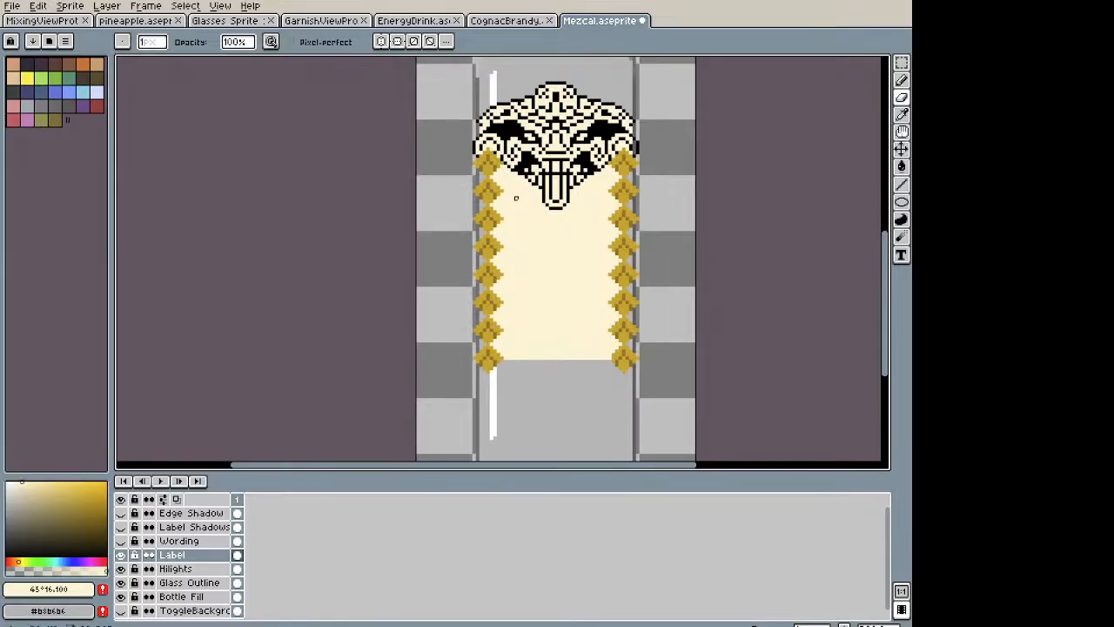
pyautogui.moveTo(539, 198); pyautogui.dragTo(468, 231)
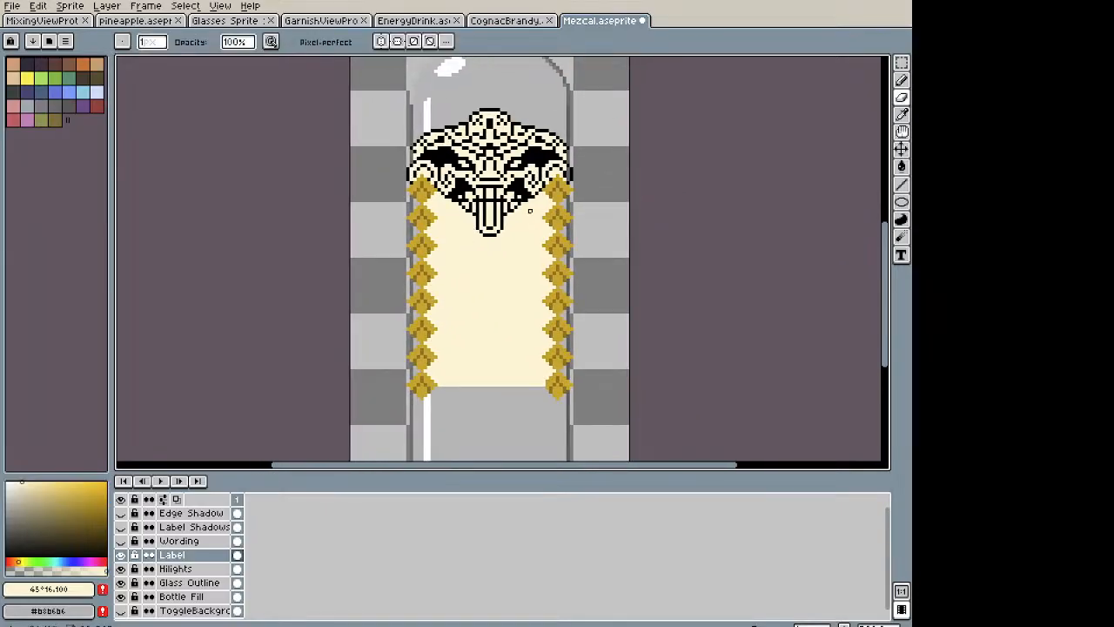
pyautogui.hotkey('alt', 'Tab')
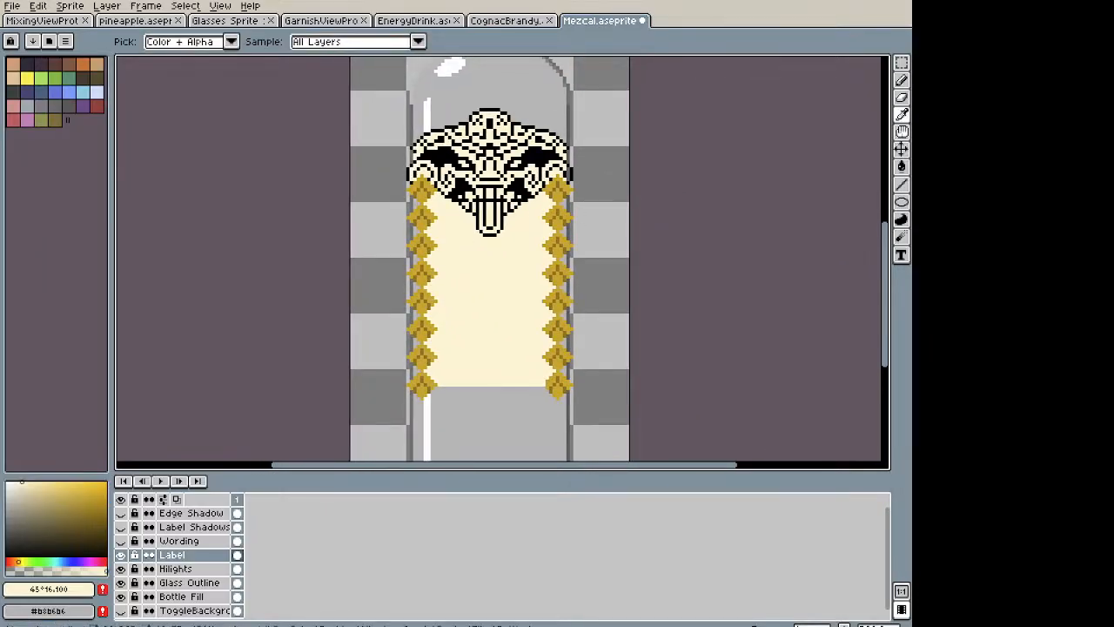
pyautogui.hotkey('alt', 'Tab')
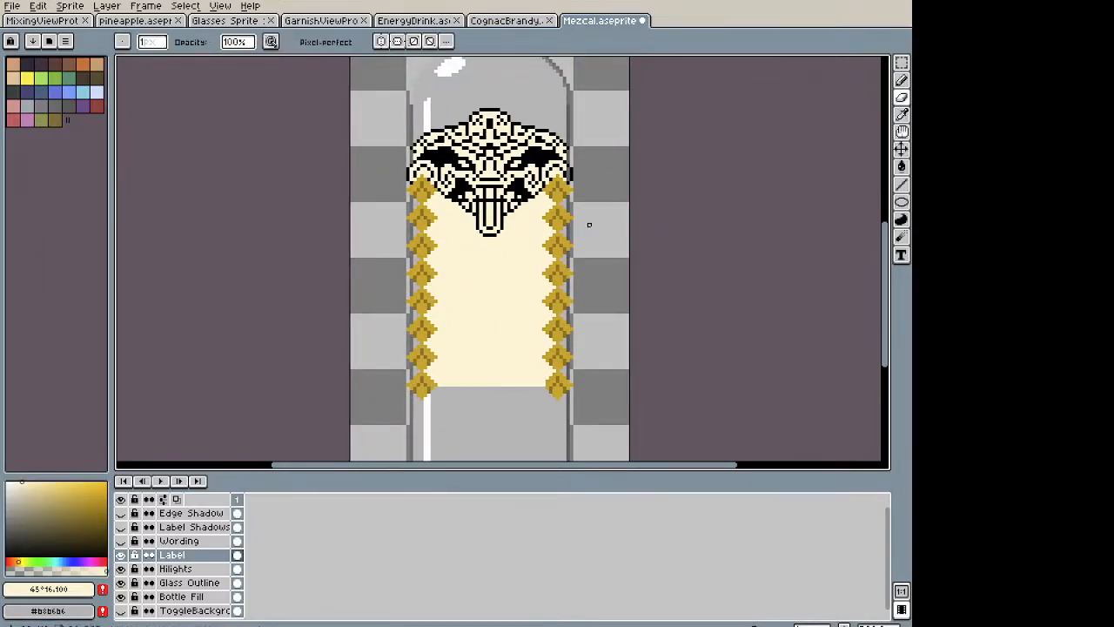
pyautogui.press('alt')
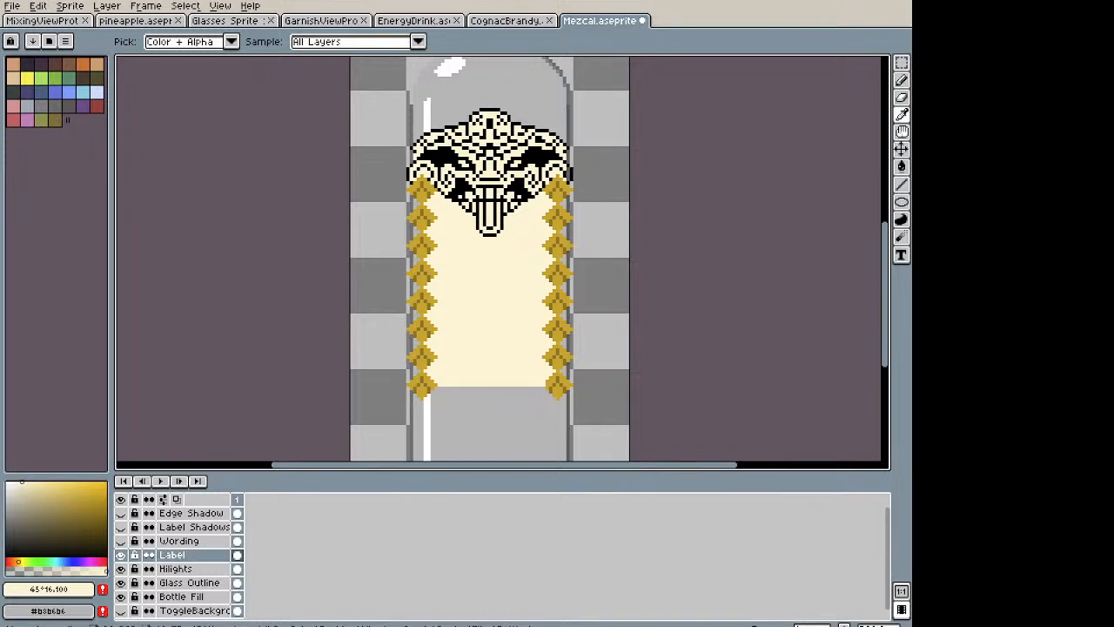
pyautogui.press('b')
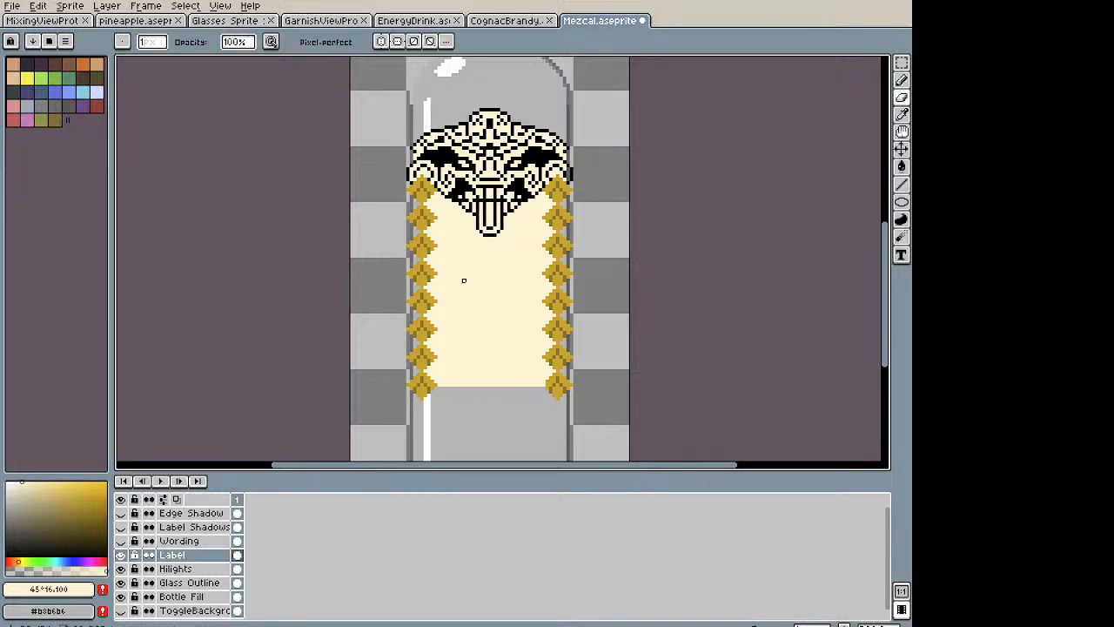
pyautogui.press('space')
pyautogui.moveTo(481, 288); pyautogui.dragTo(344, 269)
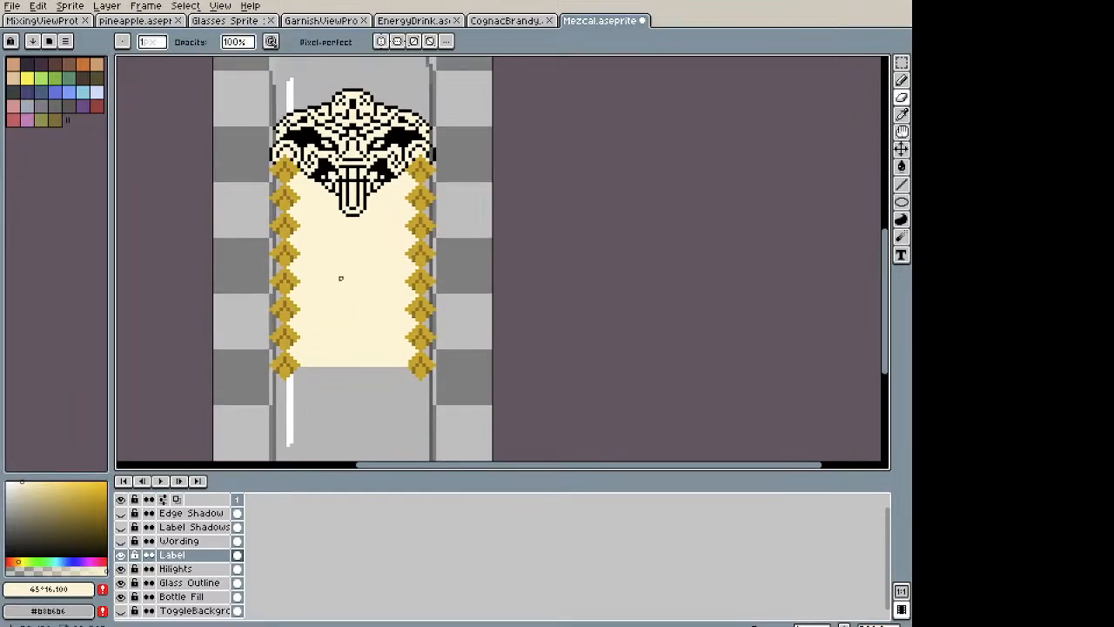
pyautogui.hotkey('alt', 'Tab')
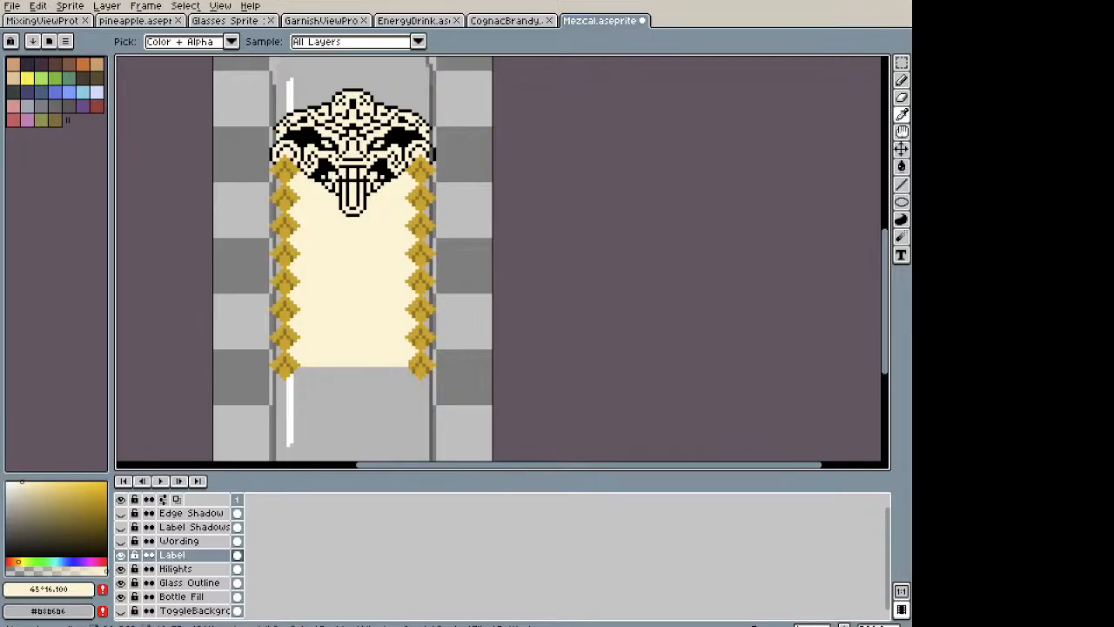
pyautogui.press('e')
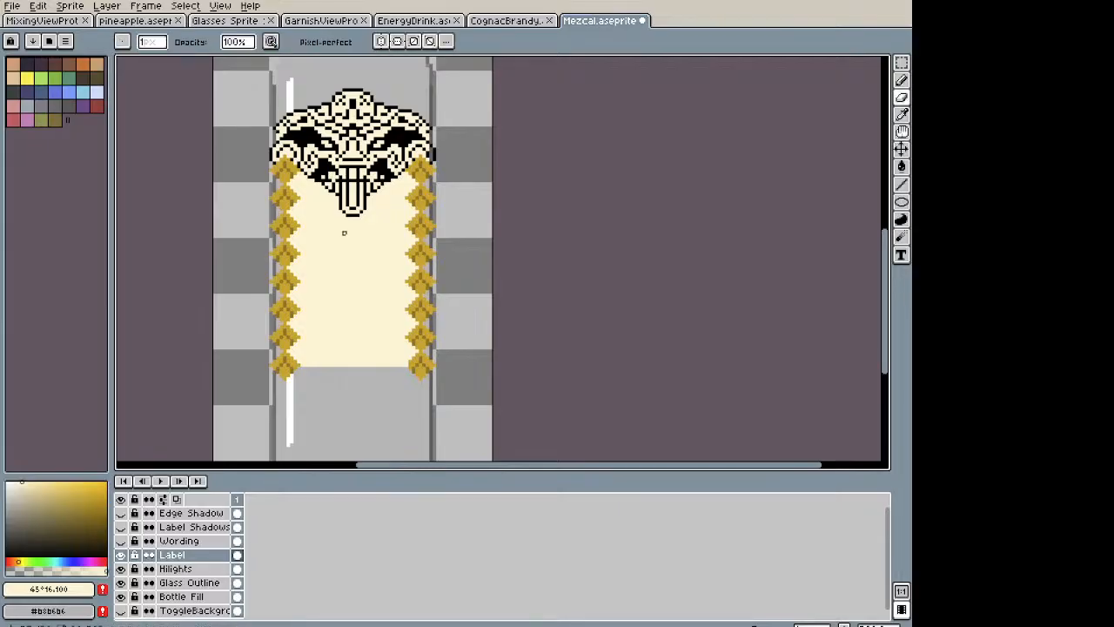
pyautogui.press('space')
pyautogui.moveTo(344, 246); pyautogui.dragTo(405, 338)
pyautogui.scroll(-5, 406, 338)
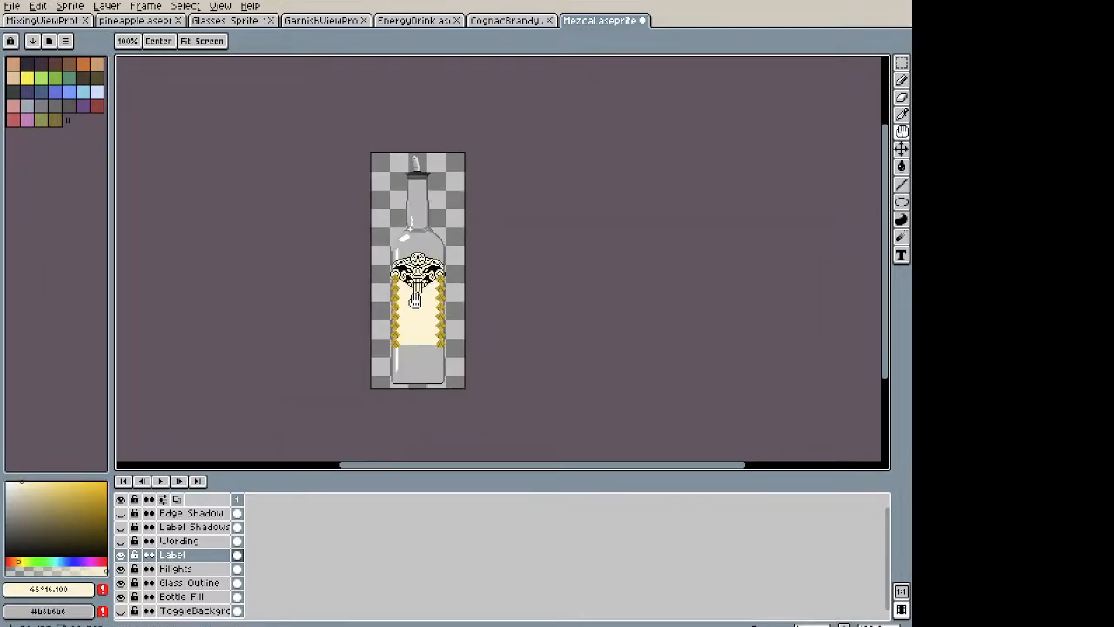
pyautogui.scroll(3, 415, 298)
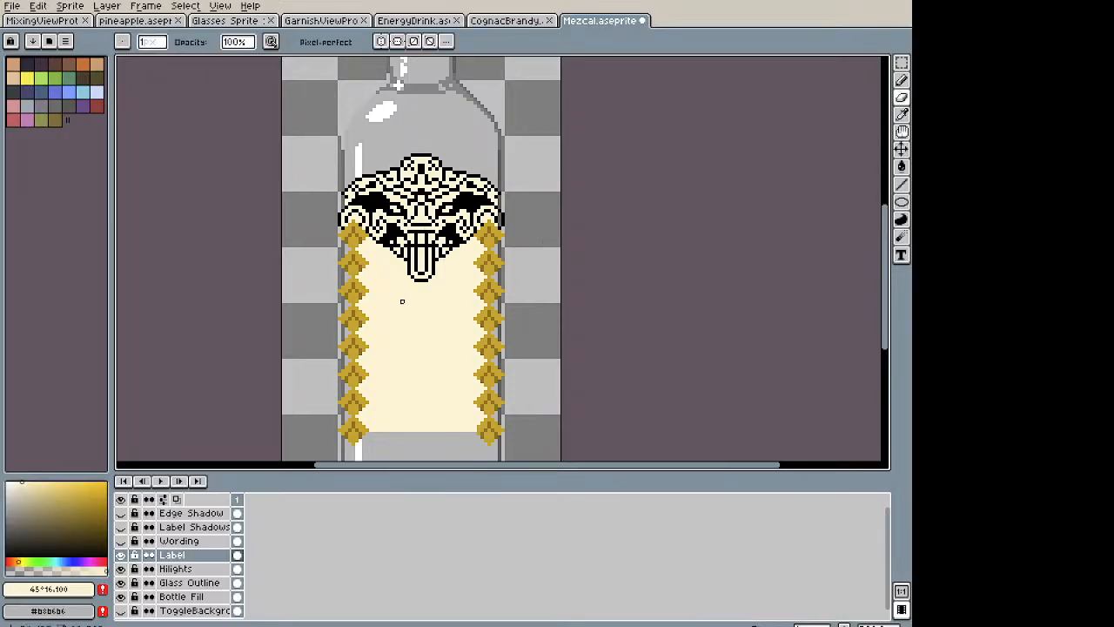
pyautogui.scroll(2, 405, 301)
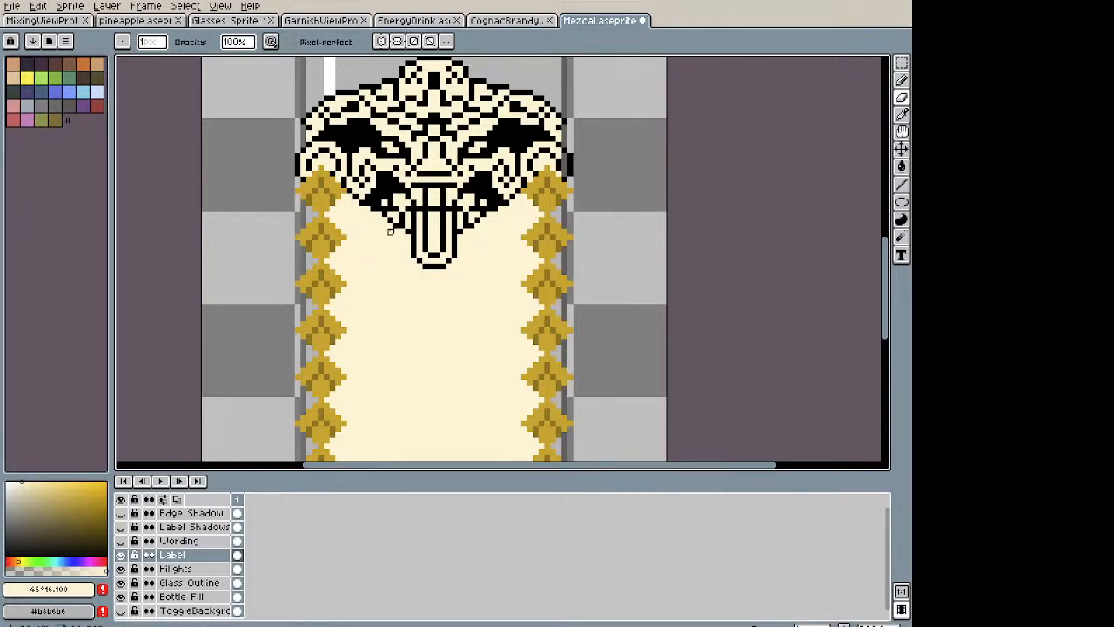
pyautogui.press('t')
pyautogui.moveTo(356, 290); pyautogui.dragTo(517, 363)
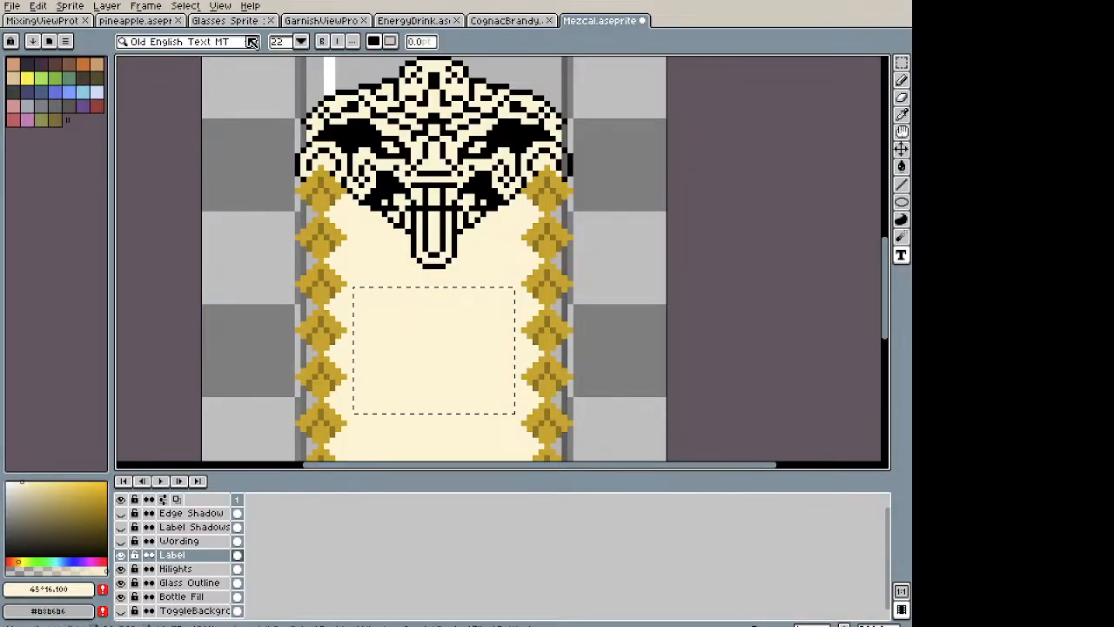
pyautogui.click(300, 41)
pyautogui.click(287, 79)
pyautogui.click(214, 42)
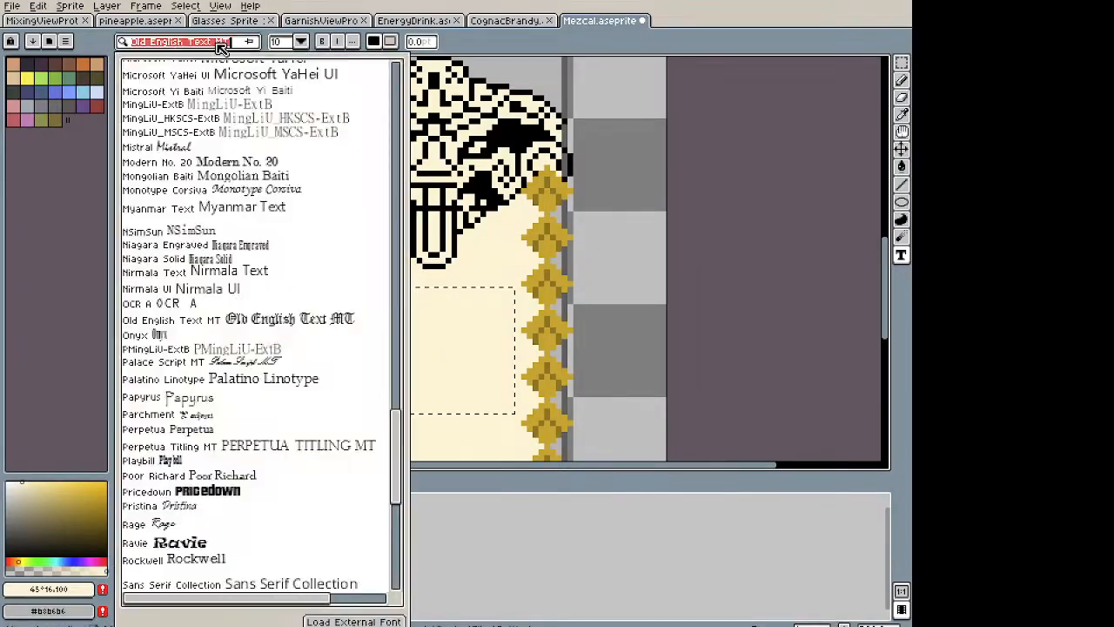
pyautogui.scroll(6, 217, 157)
pyautogui.scroll(6, 222, 153)
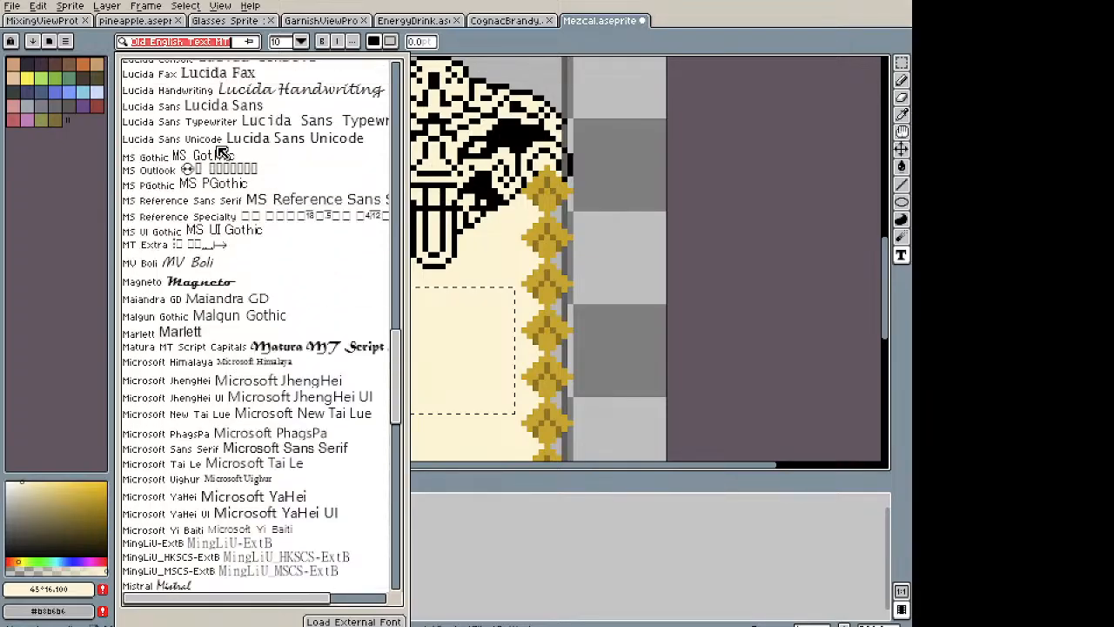
pyautogui.scroll(10, 223, 153)
pyautogui.scroll(8, 223, 152)
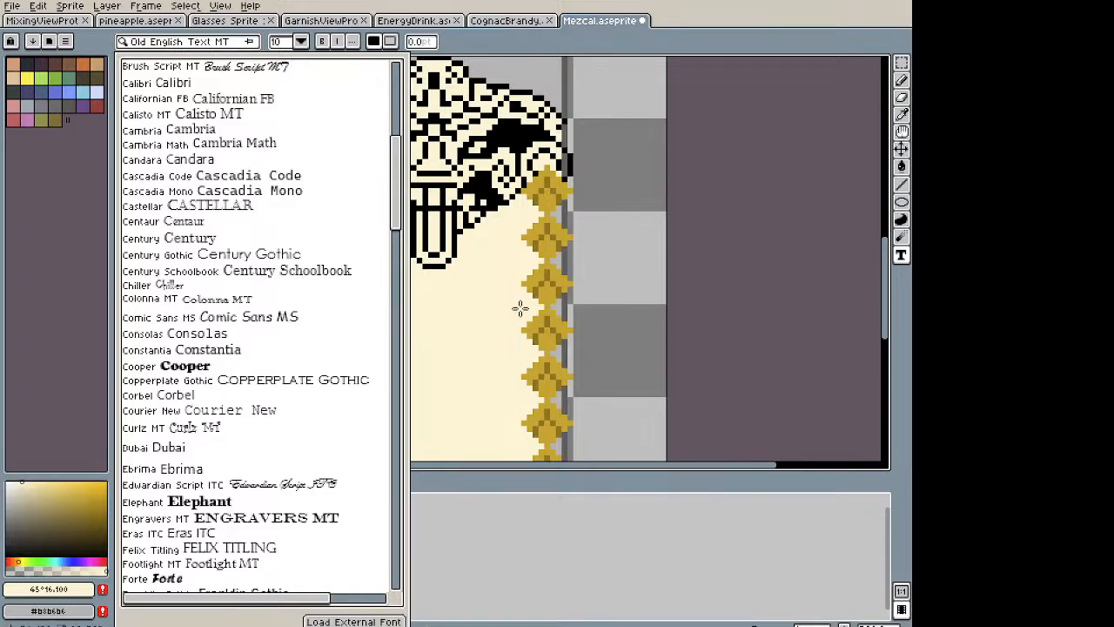
pyautogui.click(752, 44)
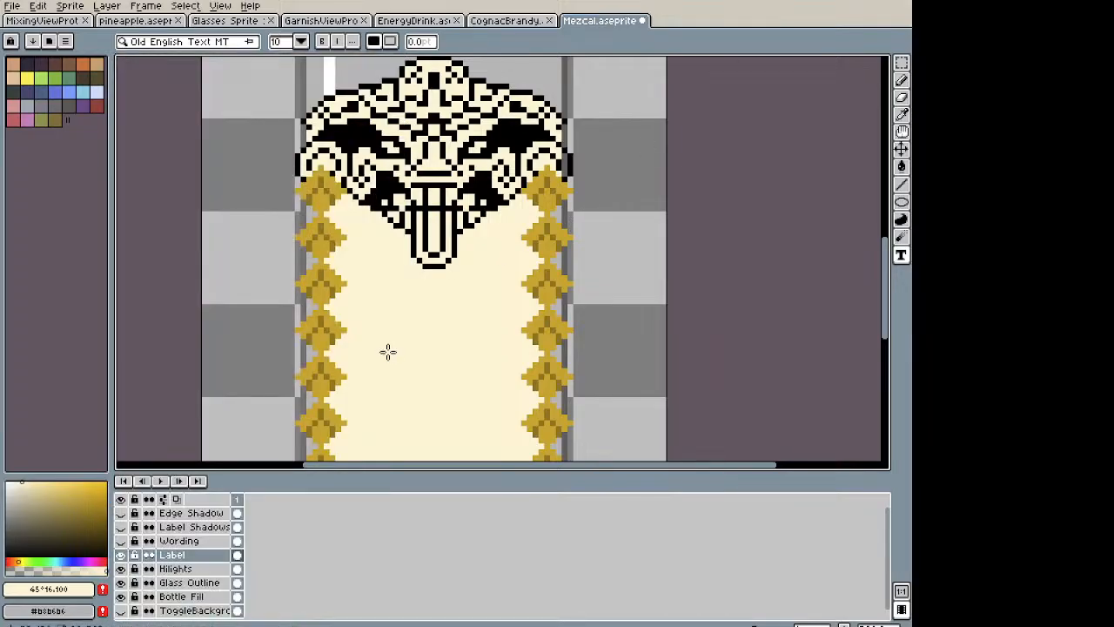
# Step: Draw a black stylised T from two mirrored strokes on the cream area below the face with the Pencil
pyautogui.press('b')
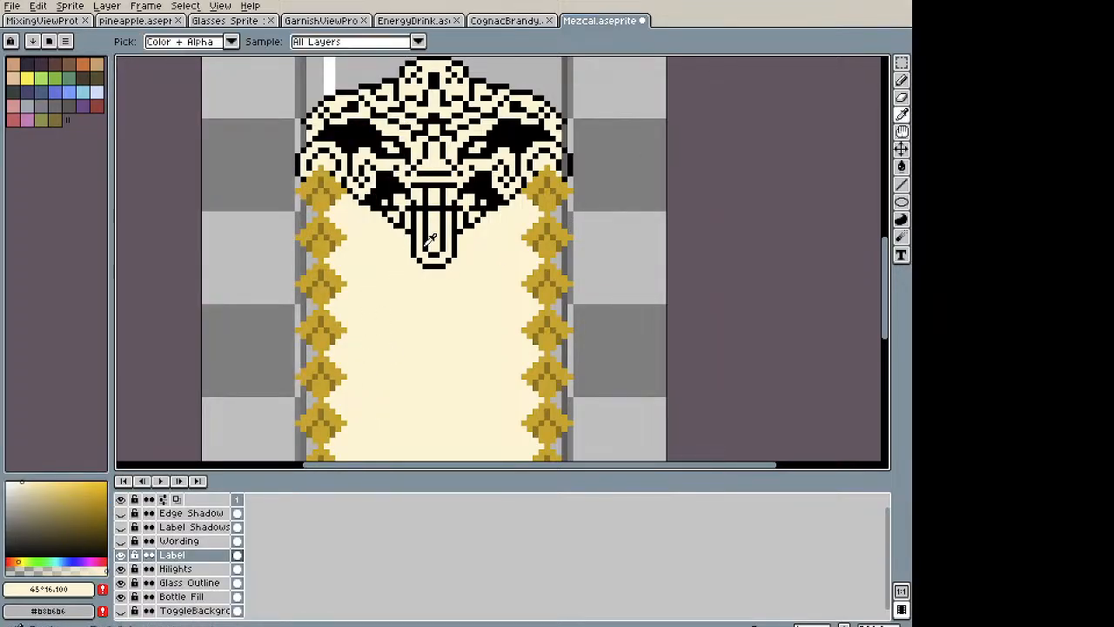
pyautogui.keyDown('alt'); pyautogui.click(418, 238); pyautogui.keyUp('alt')
pyautogui.scroll(1, 358, 288)
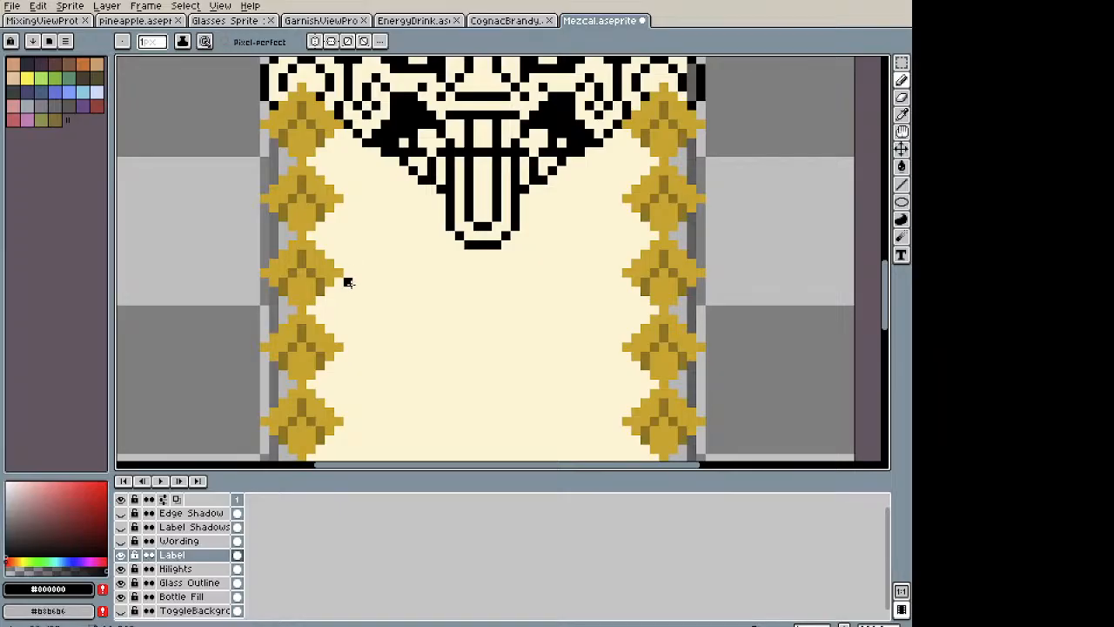
pyautogui.click(348, 292)
pyautogui.moveTo(358, 292); pyautogui.dragTo(356, 329)
pyautogui.click(369, 291)
pyautogui.moveTo(376, 291); pyautogui.dragTo(376, 339)
pyautogui.click(381, 290)
pyautogui.click(386, 291)
pyautogui.press('i')
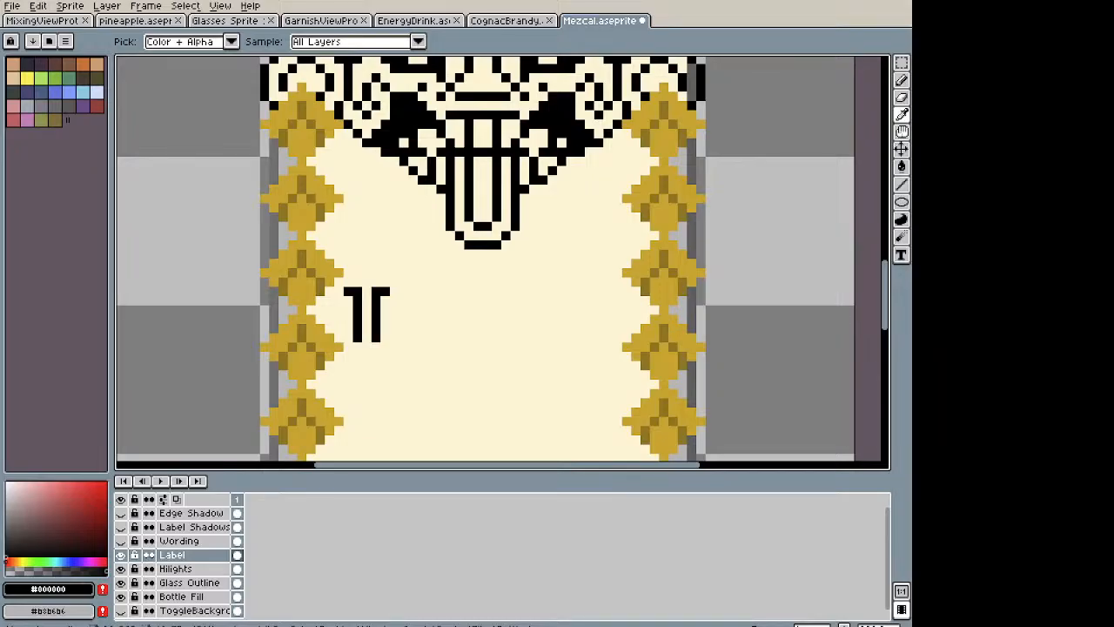
# Step: Draw a black double-stroked L and an A with a split crossbar beside the T
pyautogui.press('b')
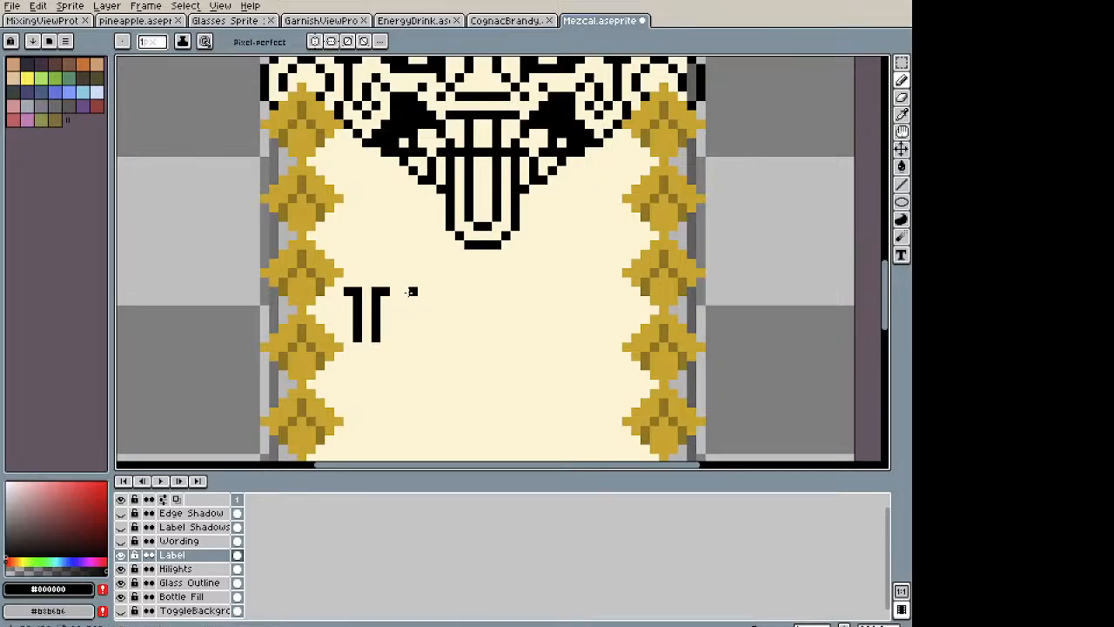
pyautogui.moveTo(403, 291)
pyautogui.mouseDown()
pyautogui.moveTo(405, 338)
pyautogui.moveTo(429, 338)
pyautogui.mouseUp()
pyautogui.moveTo(423, 290)
pyautogui.mouseDown()
pyautogui.moveTo(421, 324)
pyautogui.moveTo(440, 336)
pyautogui.moveTo(468, 329)
pyautogui.moveTo(460, 337)
pyautogui.moveTo(487, 290)
pyautogui.mouseUp()
pyautogui.click(494, 293)
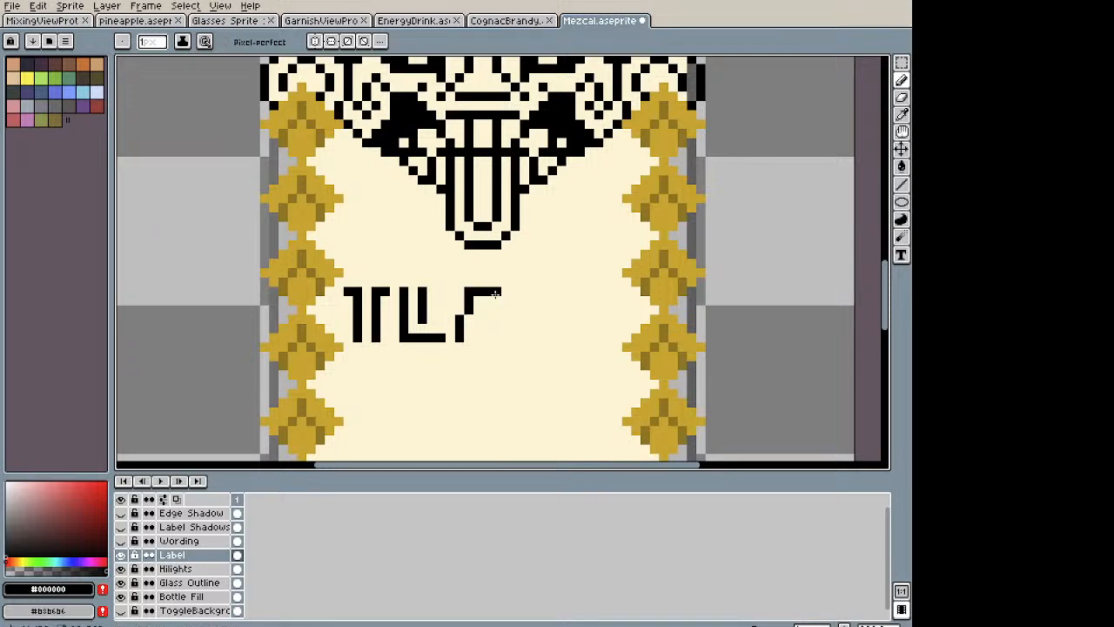
pyautogui.moveTo(505, 318); pyautogui.dragTo(505, 326)
pyautogui.click(503, 334)
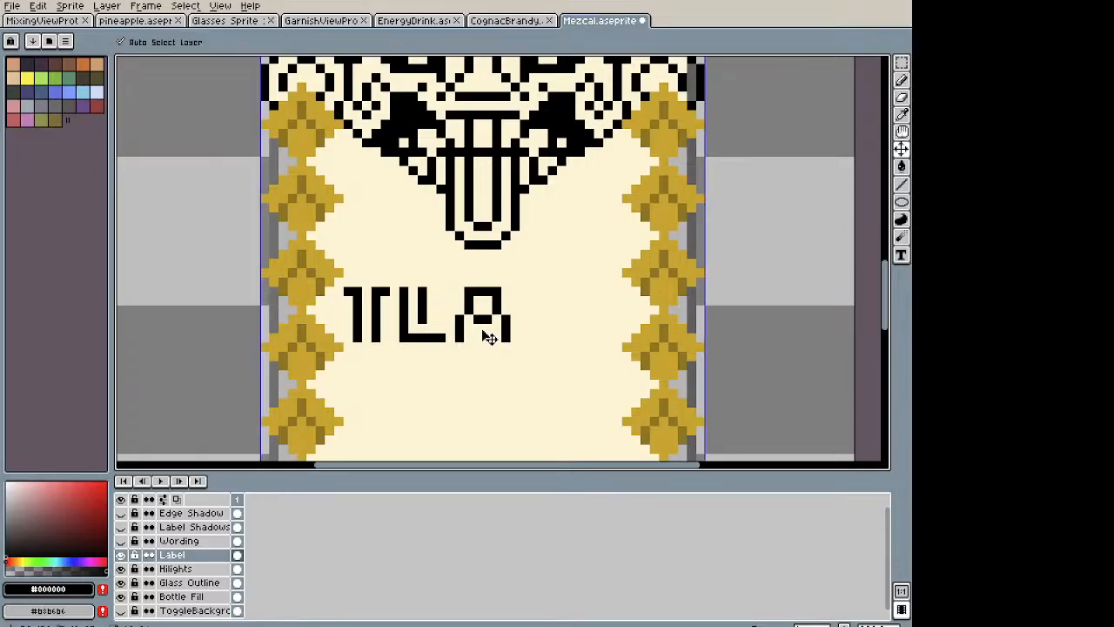
pyautogui.moveTo(474, 310); pyautogui.dragTo(485, 311)
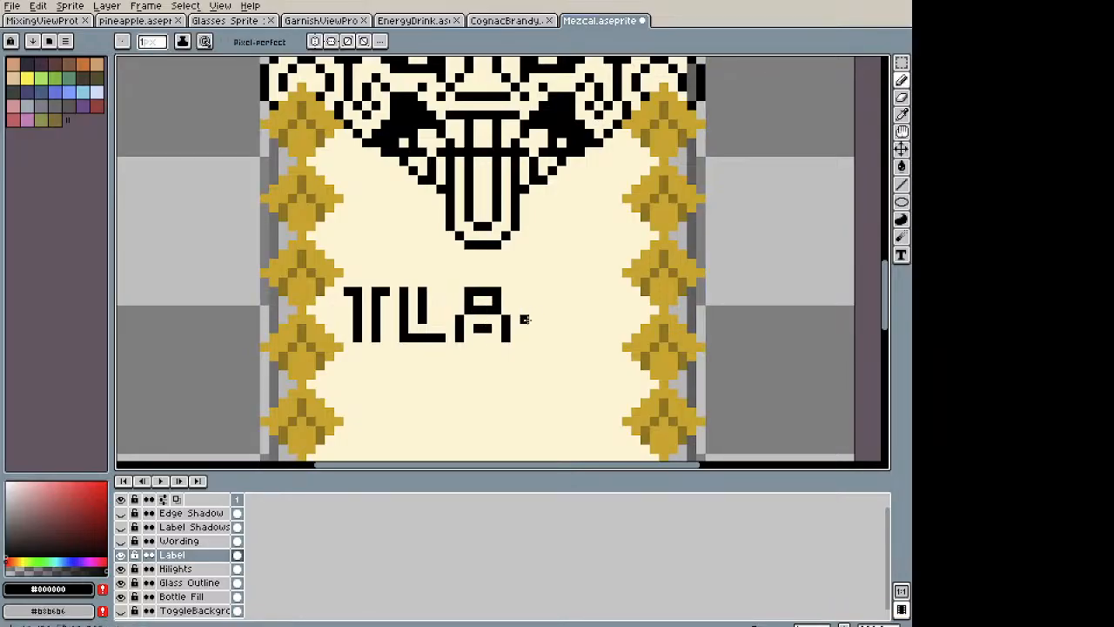
# Step: Duplicate the letter L and place the copy directly after the A
pyautogui.scroll(-1, 535, 315)
pyautogui.moveTo(525, 313); pyautogui.dragTo(336, 291)
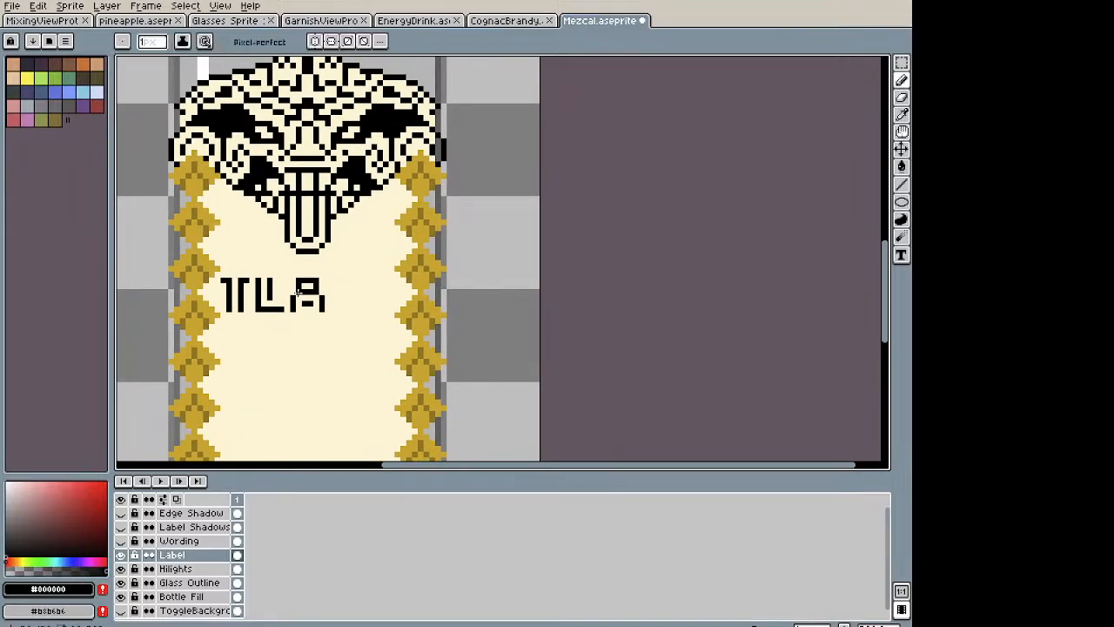
pyautogui.press('m')
pyautogui.moveTo(283, 311); pyautogui.dragTo(353, 315)
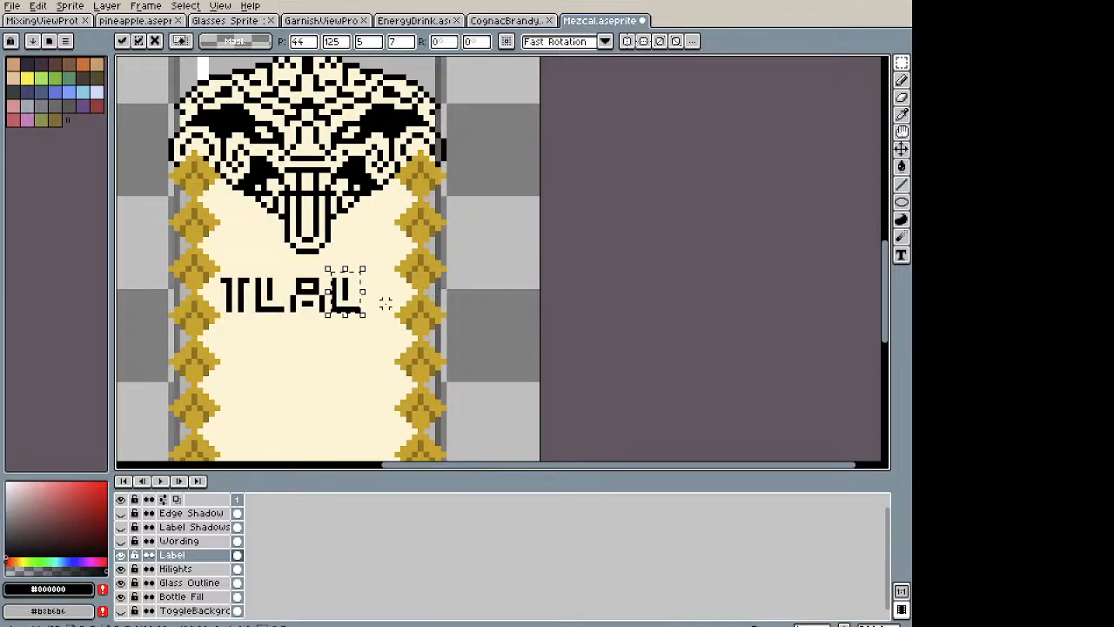
pyautogui.click(403, 327)
pyautogui.hotkey('alt', 'Tab')
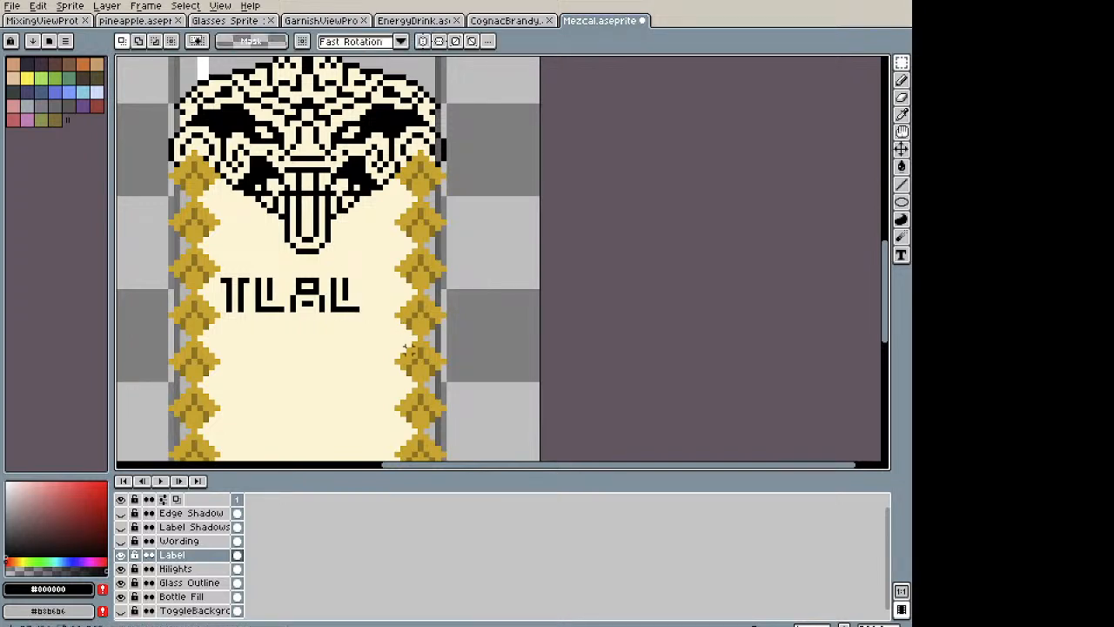
# Step: Draw a black O with rounded corners after the second L to spell TLALO
pyautogui.scroll(2, 397, 297)
pyautogui.press('b')
pyautogui.click(343, 269)
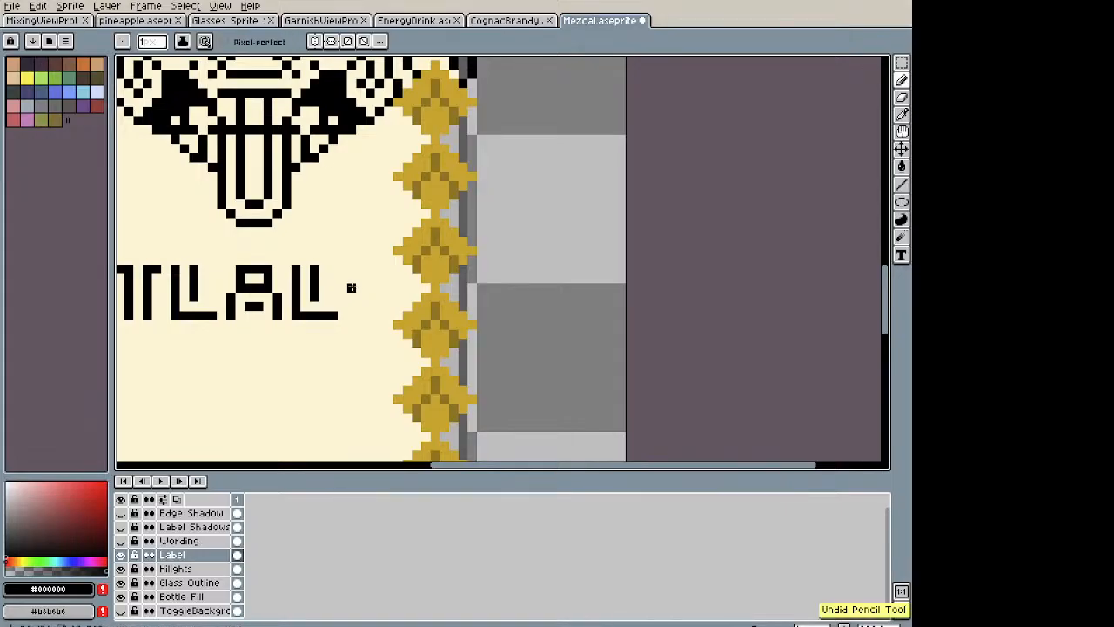
pyautogui.hotkey('ctrl', 'z')
pyautogui.moveTo(351, 271)
pyautogui.mouseDown()
pyautogui.moveTo(365, 317)
pyautogui.moveTo(385, 316)
pyautogui.mouseUp()
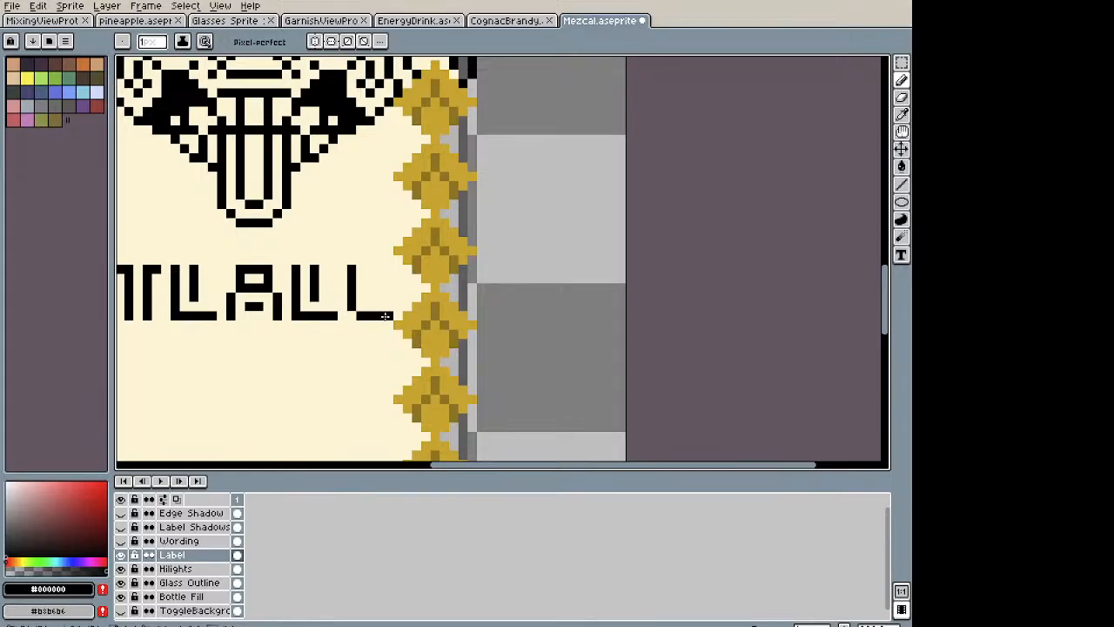
pyautogui.moveTo(382, 314)
pyautogui.mouseDown()
pyautogui.moveTo(387, 270)
pyautogui.moveTo(350, 260)
pyautogui.mouseUp()
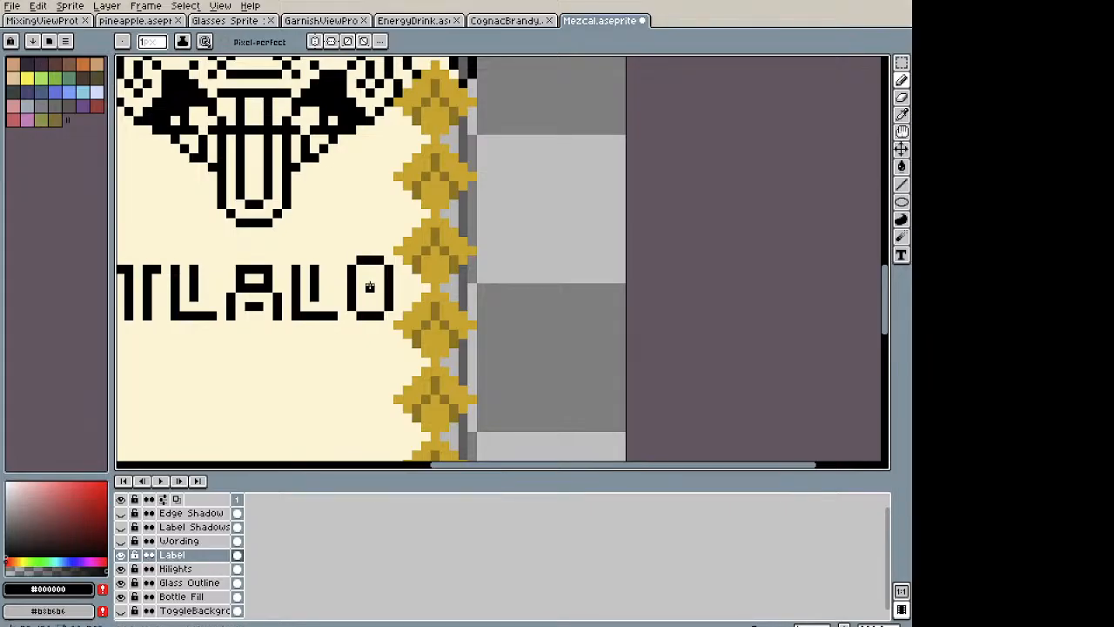
# Step: Erase the end pixel from the foot of both L letters to widen the letter spacing
pyautogui.scroll(-2, 444, 287)
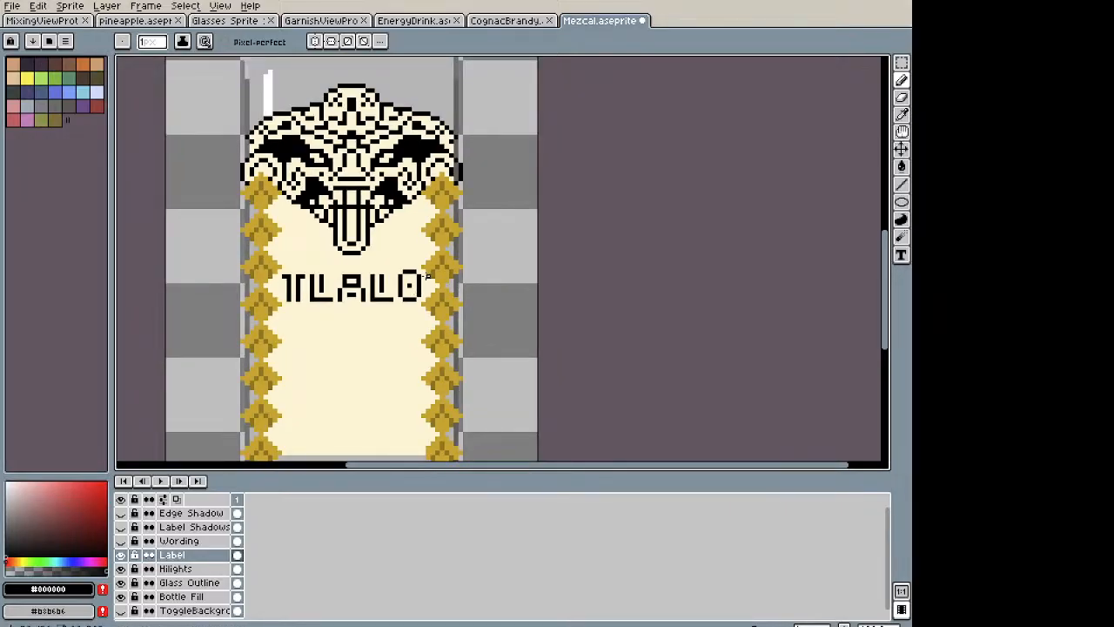
pyautogui.scroll(2, 332, 300)
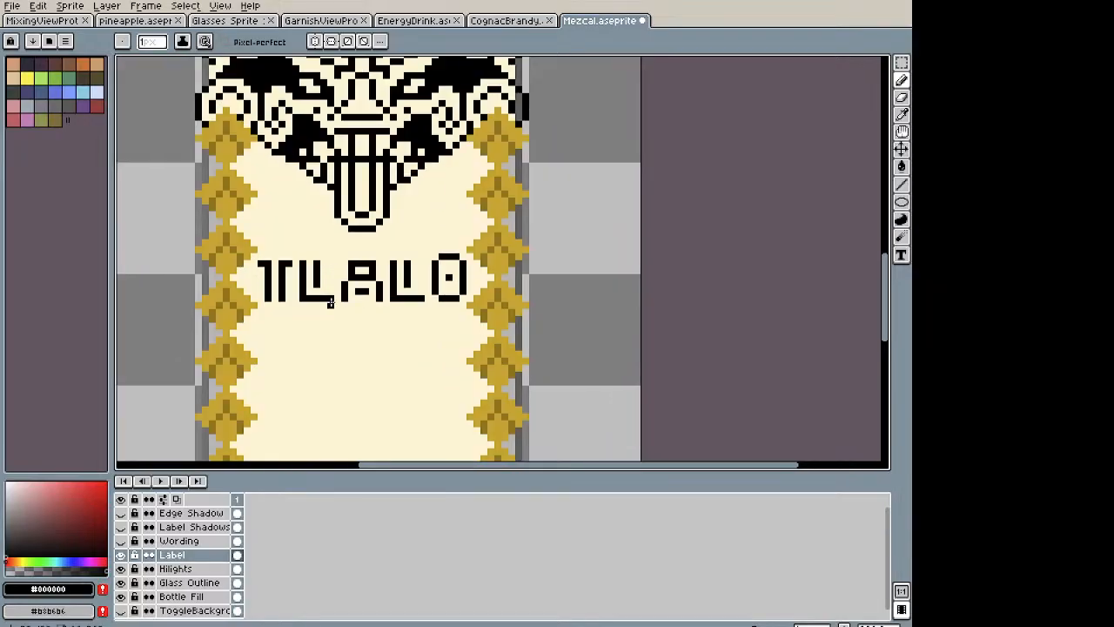
pyautogui.press('e')
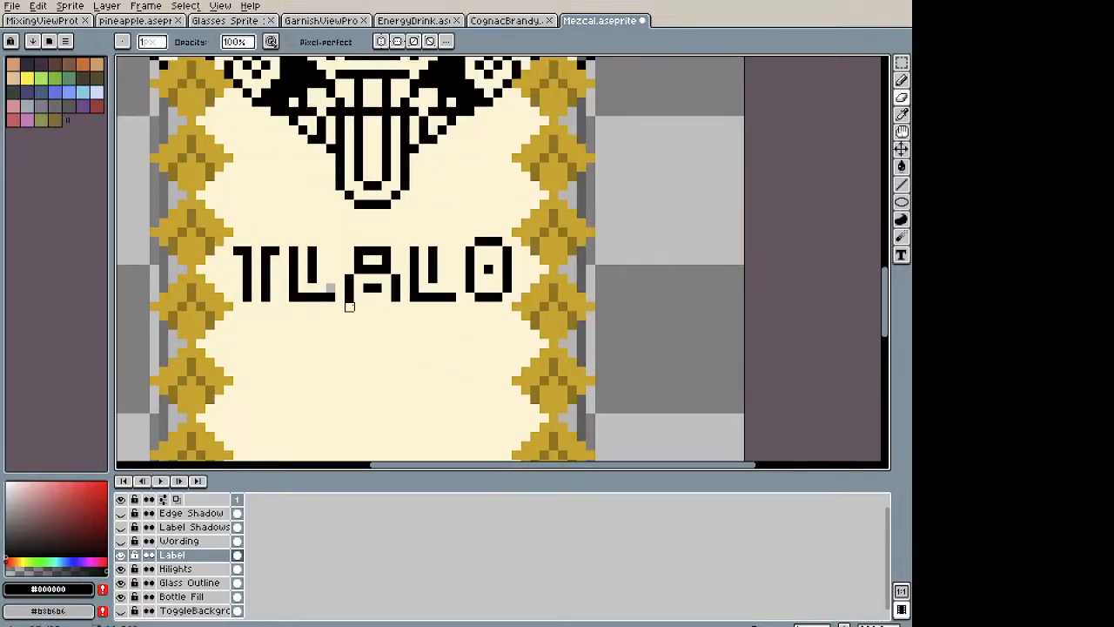
pyautogui.hotkey('ctrl', 'z')
pyautogui.press('m')
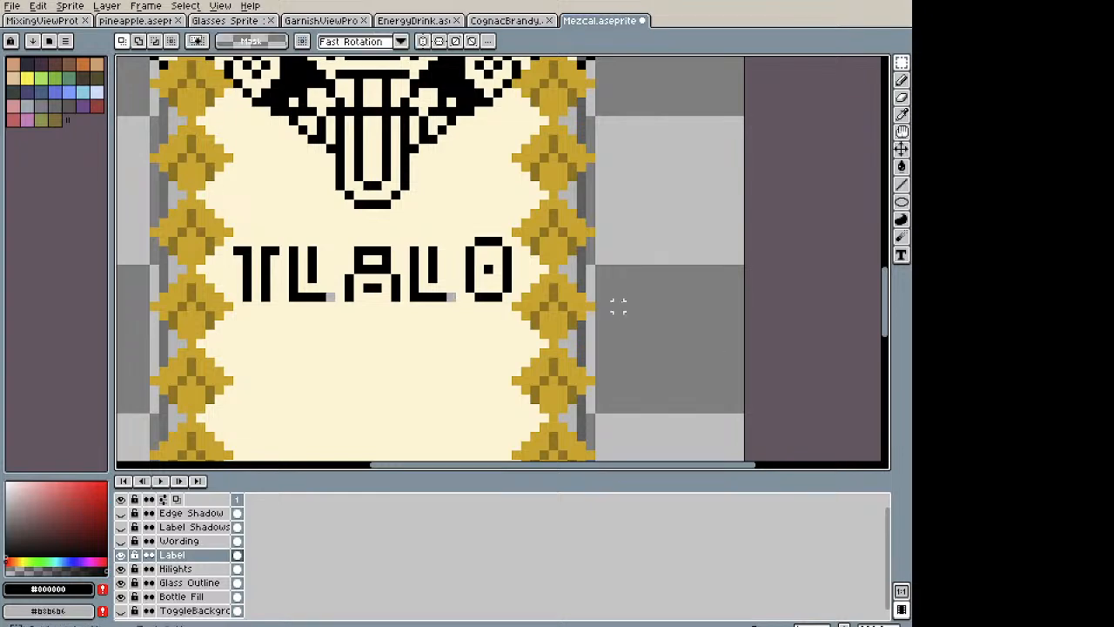
pyautogui.moveTo(509, 300); pyautogui.dragTo(461, 233)
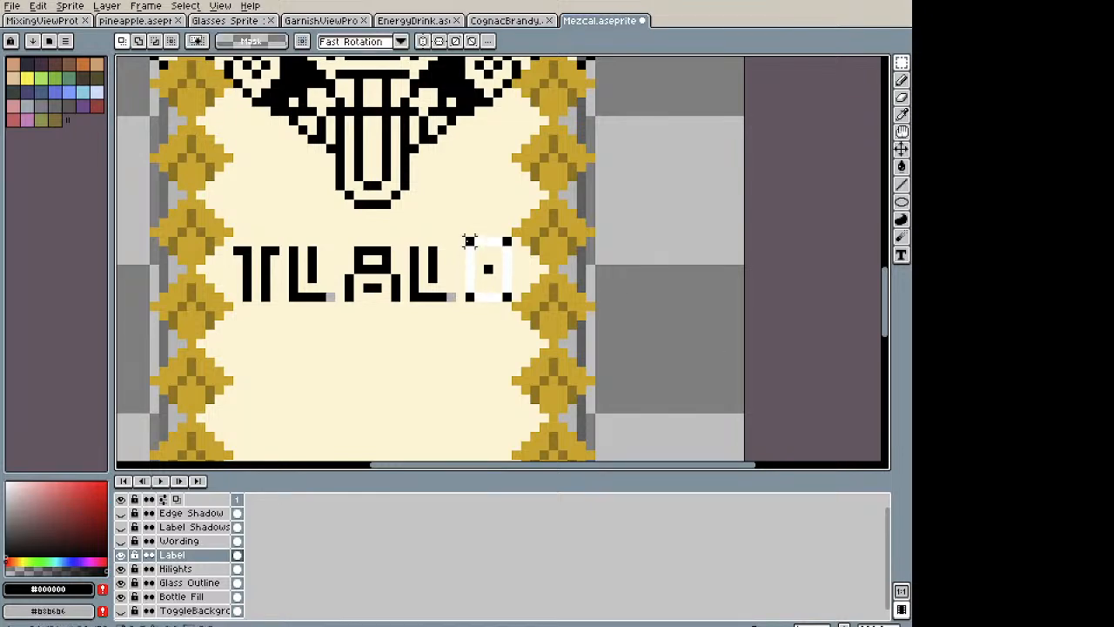
pyautogui.scroll(-2, 557, 268)
pyautogui.scroll(-2, 531, 268)
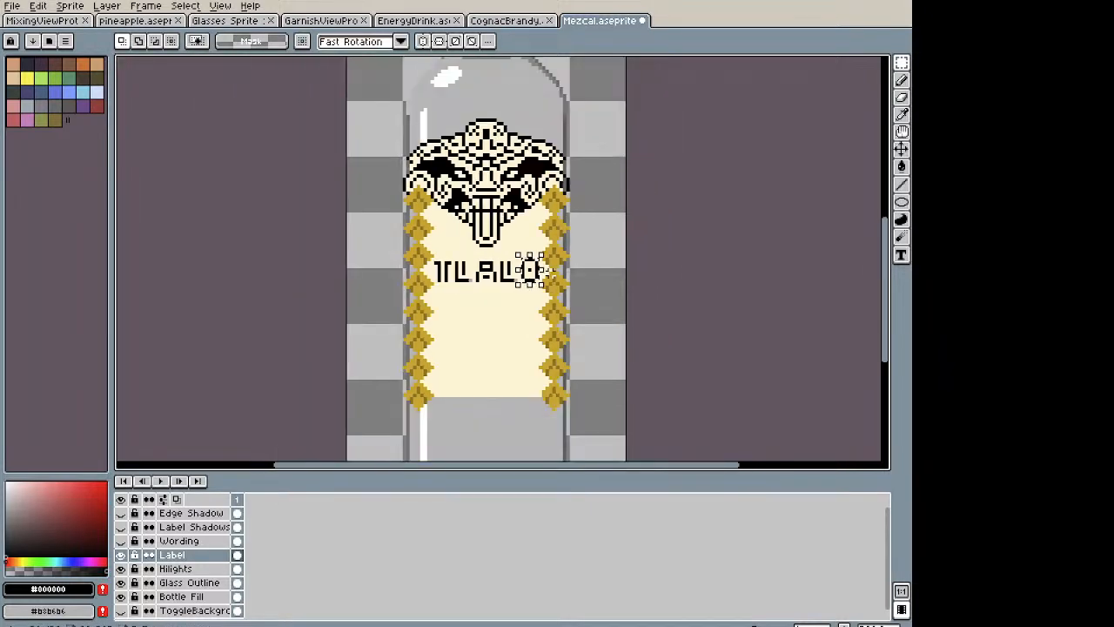
pyautogui.scroll(3, 513, 265)
pyautogui.hotkey('ctrl', 'd')
# Step: Cut the TLALO lettering from the Label layer and fill the resulting hole with the label's cream colour #fff5d5
pyautogui.scroll(2, 522, 281)
pyautogui.moveTo(522, 292); pyautogui.dragTo(162, 217)
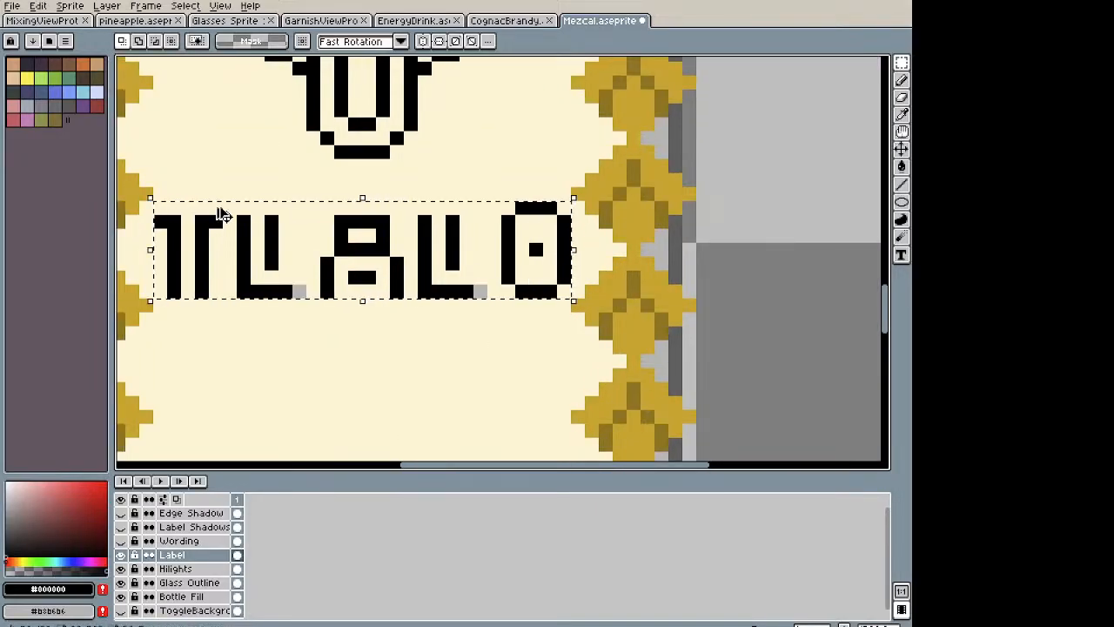
pyautogui.press('Delete')
pyautogui.press('i')
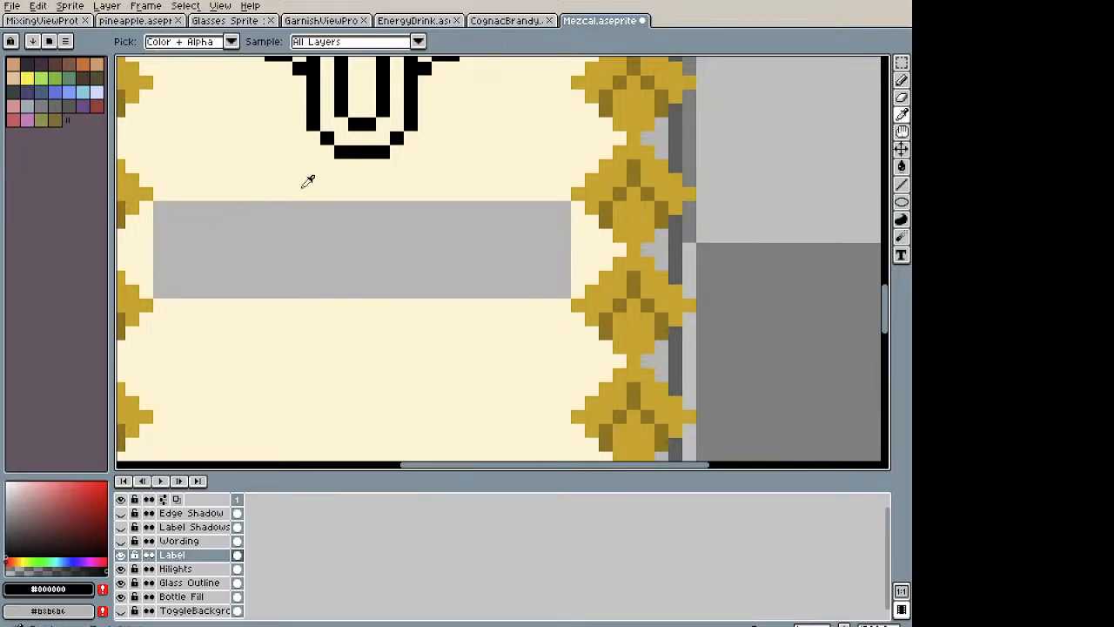
pyautogui.click(492, 139)
pyautogui.press('g')
pyautogui.click(456, 247)
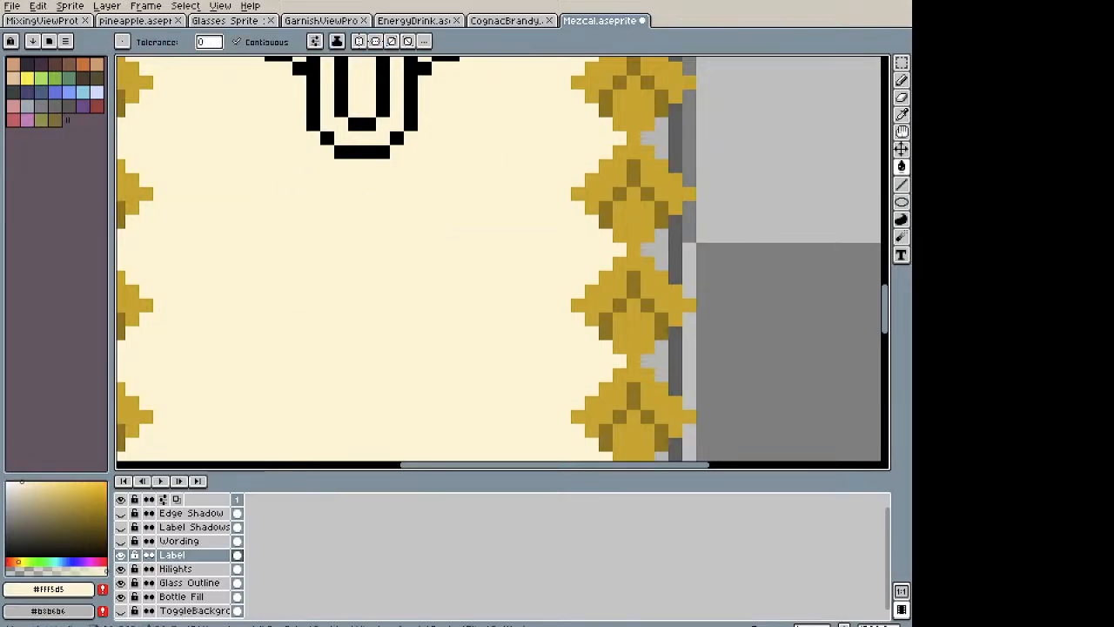
# Step: Show the Wording layer and delete all of its old Peach Schnapps lettering
pyautogui.click(170, 541)
pyautogui.click(121, 540)
pyautogui.scroll(-6, 288, 156)
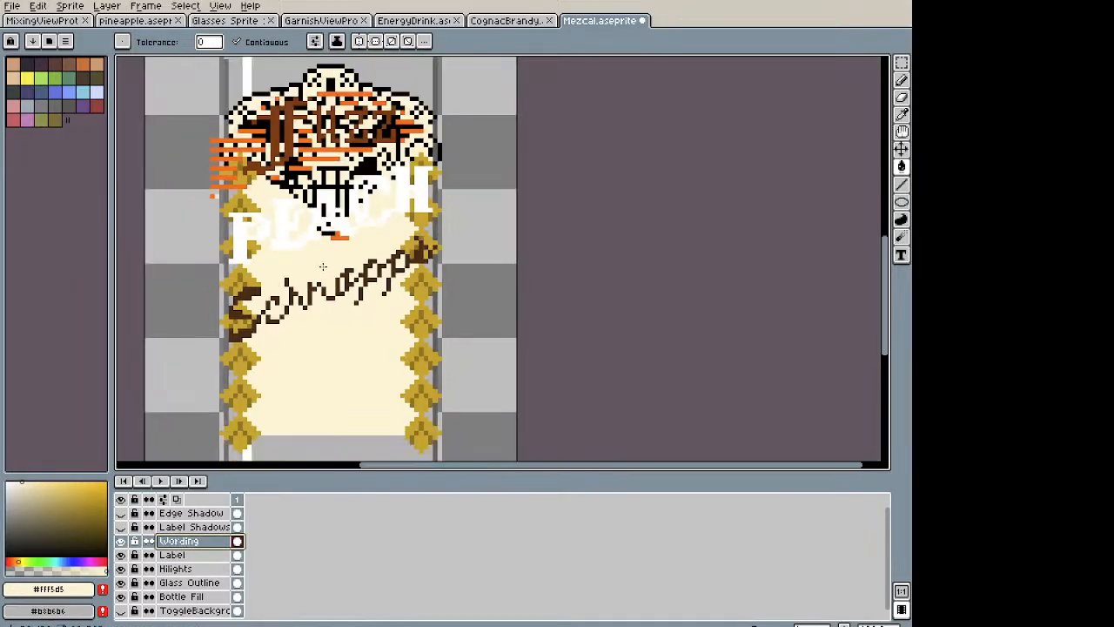
pyautogui.press('m')
pyautogui.moveTo(258, 77); pyautogui.dragTo(355, 244)
pyautogui.press('Delete')
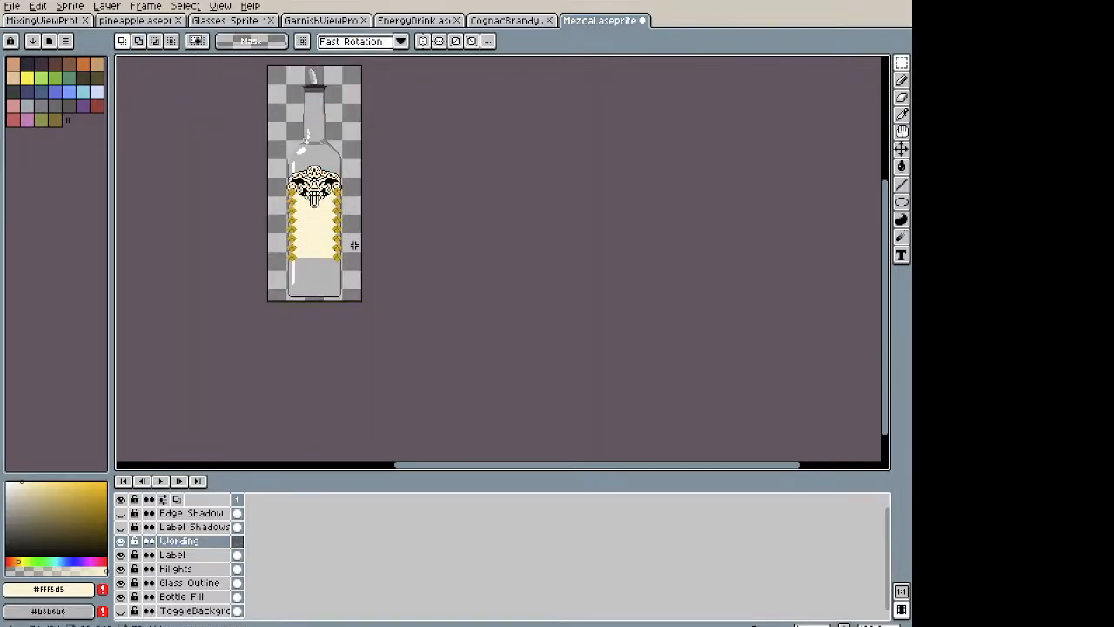
# Step: Paste the TLALO lettering onto the Wording layer and move it across the label's left diamond border, to position 7, 134
pyautogui.scroll(4, 354, 246)
pyautogui.hotkey('ctrl', 'v')
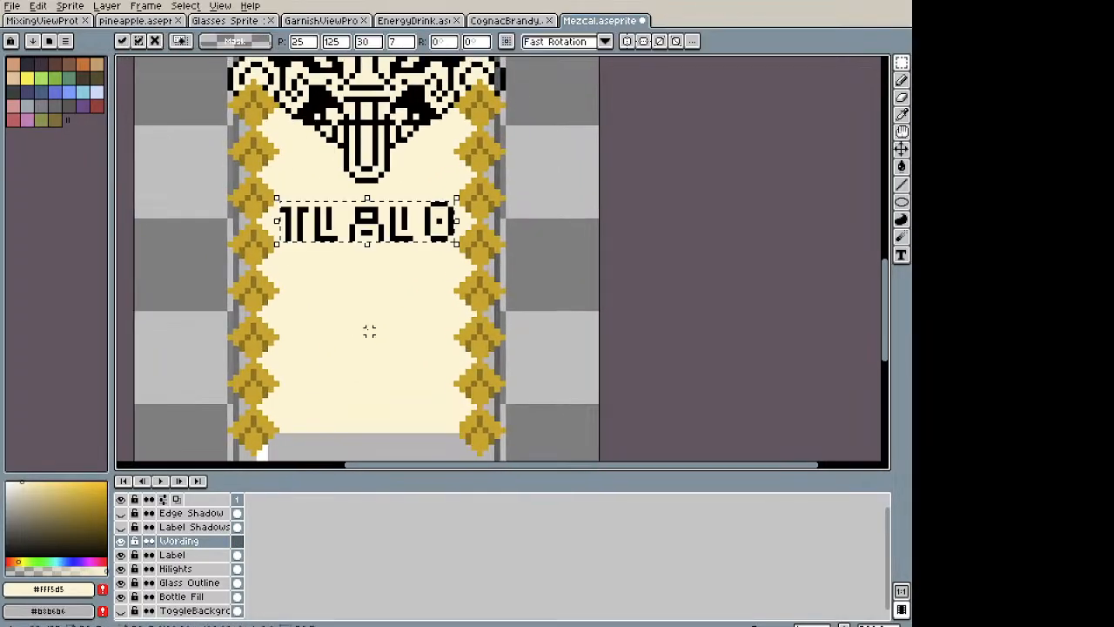
pyautogui.moveTo(389, 233); pyautogui.dragTo(283, 279)
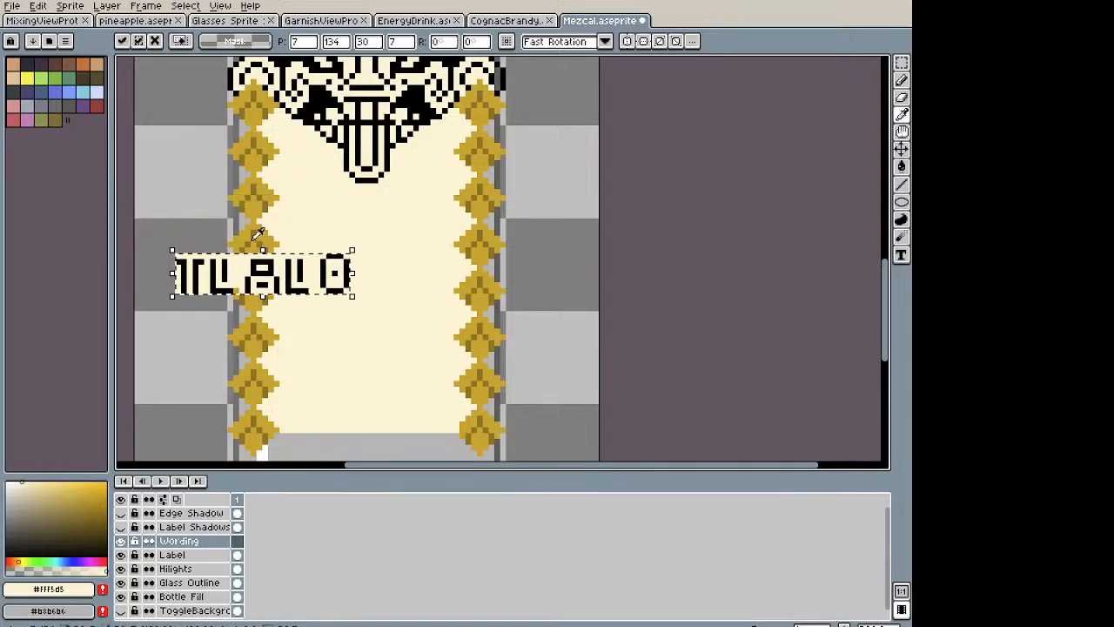
# Step: Fill the cream background of the TLALO lettering with transparency, with contiguous filling turned off so enclosed areas are cleared too
pyautogui.click(195, 164)
pyautogui.press('g')
pyautogui.click(241, 270)
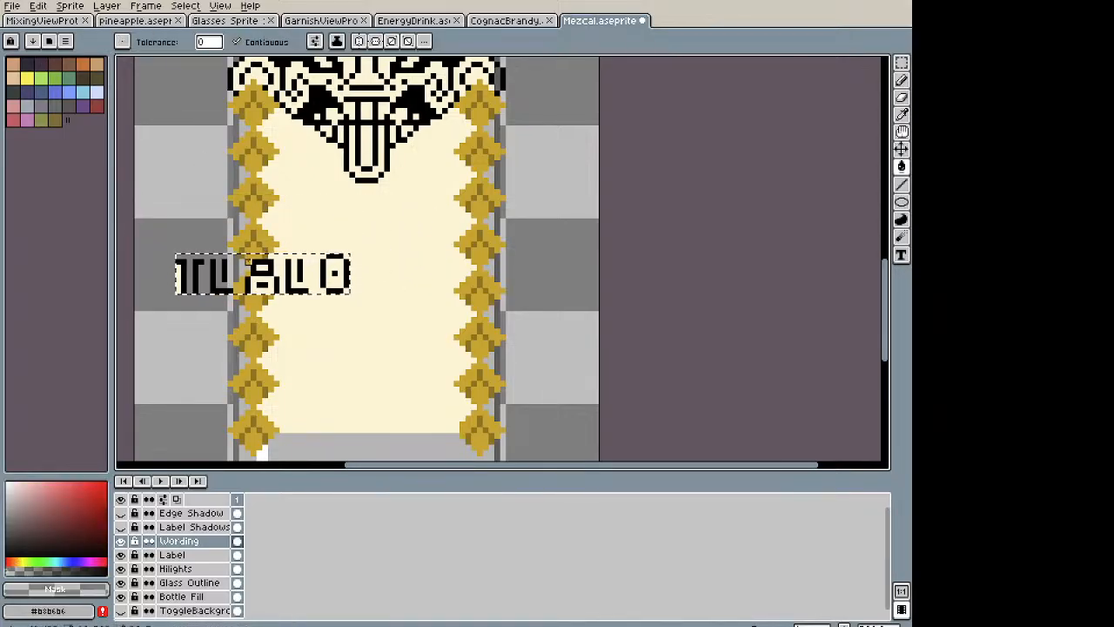
pyautogui.click(237, 42)
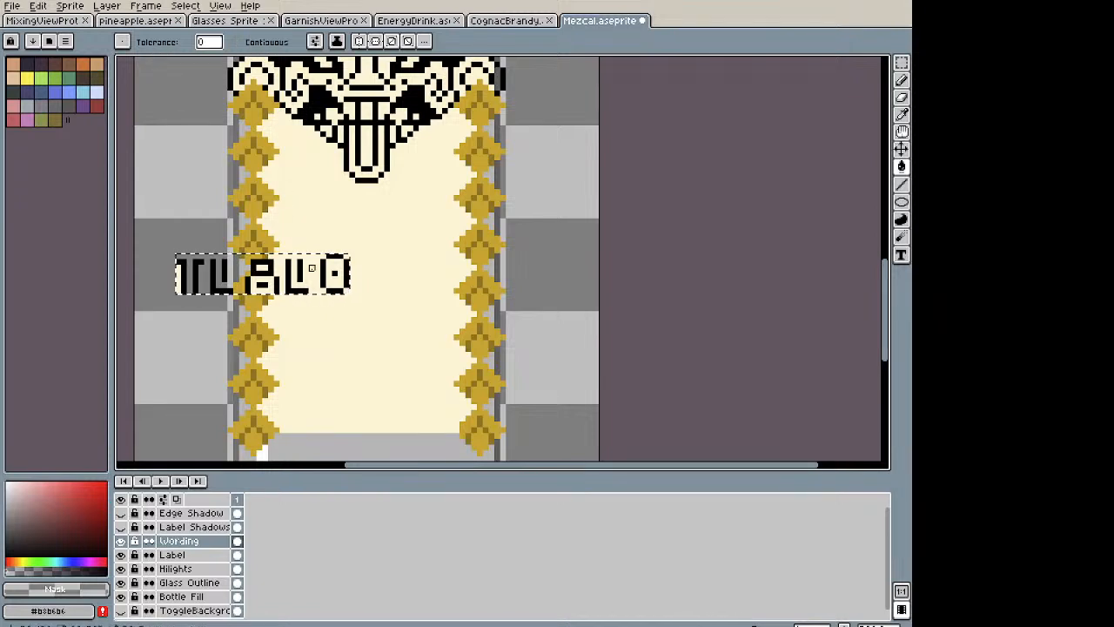
pyautogui.click(270, 280)
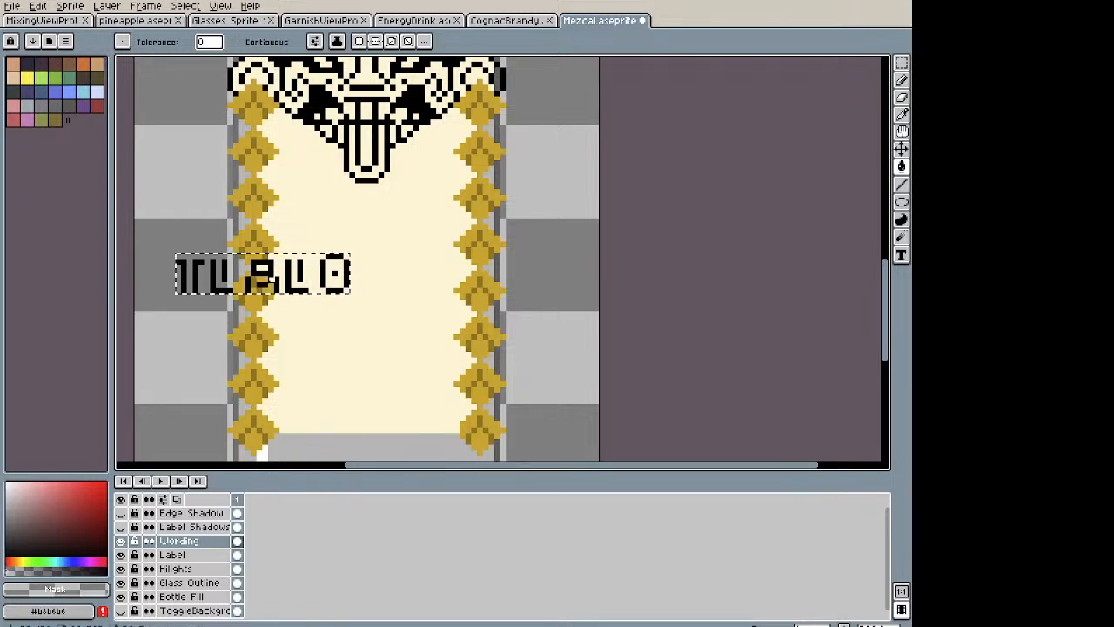
# Step: Move the TLALO lettering further onto the label to position 20, 129, and deselect it
pyautogui.scroll(2, 261, 269)
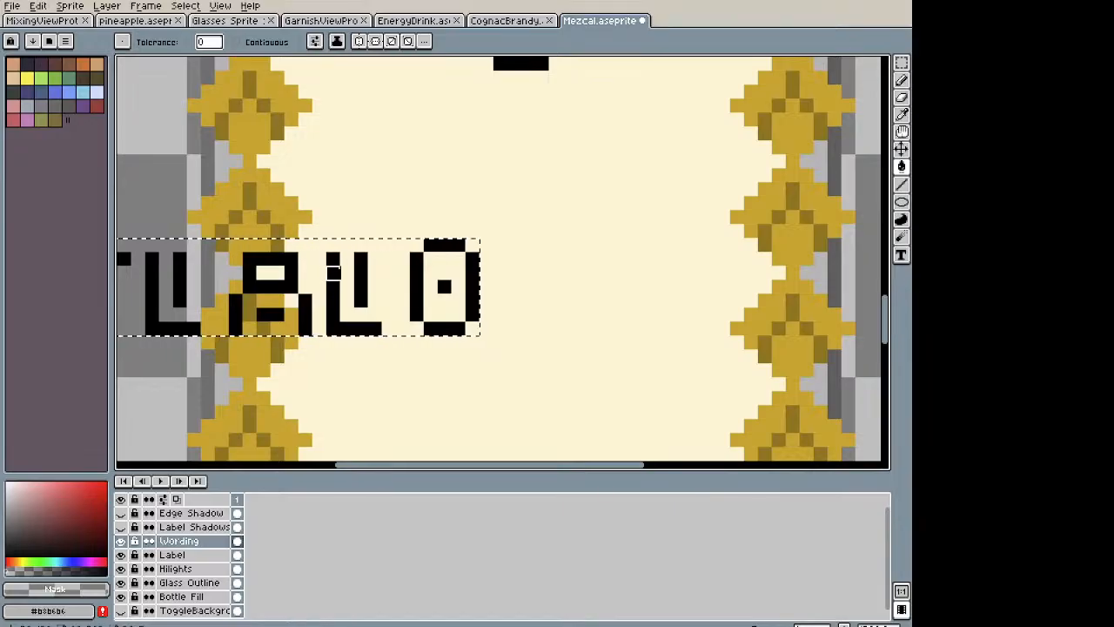
pyautogui.press('h')
pyautogui.moveTo(368, 273); pyautogui.dragTo(681, 248)
pyautogui.scroll(-1, 561, 266)
pyautogui.press('space')
pyautogui.moveTo(768, 292); pyautogui.dragTo(510, 330)
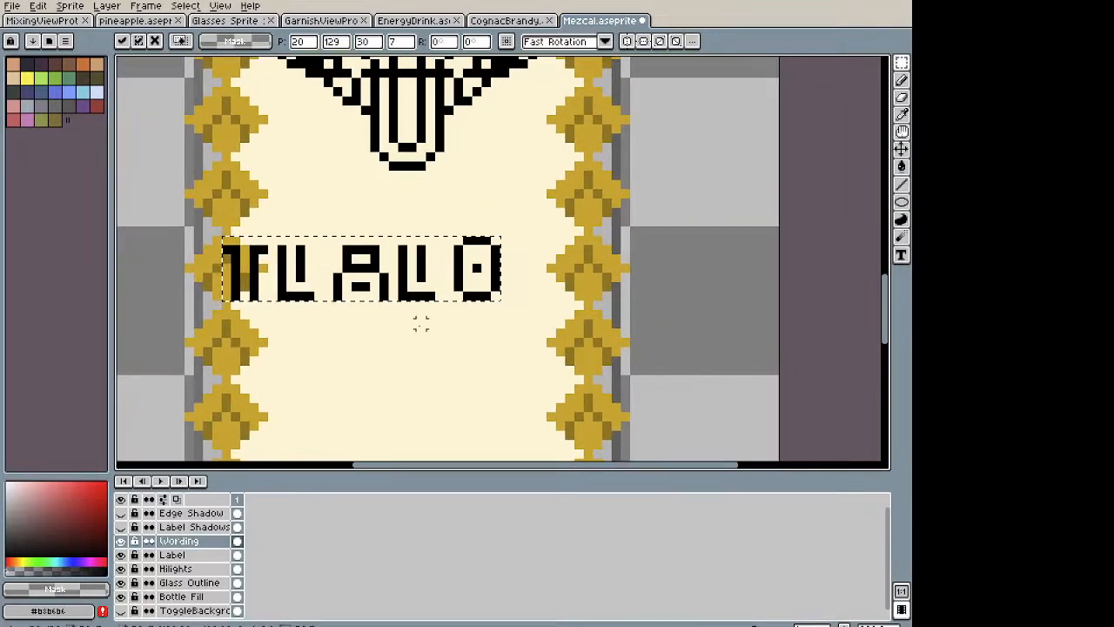
pyautogui.scroll(2, 378, 322)
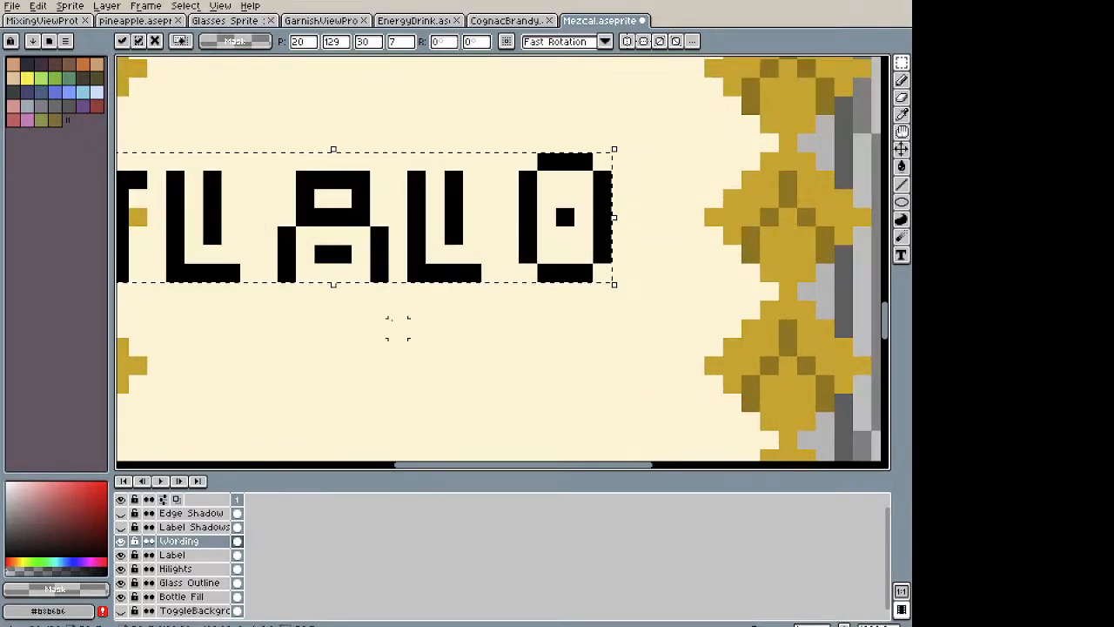
pyautogui.click(398, 308)
# Step: Sample the lettering's black #000000 and extend the foot of both L letters by one pixel with the Pencil
pyautogui.press('b')
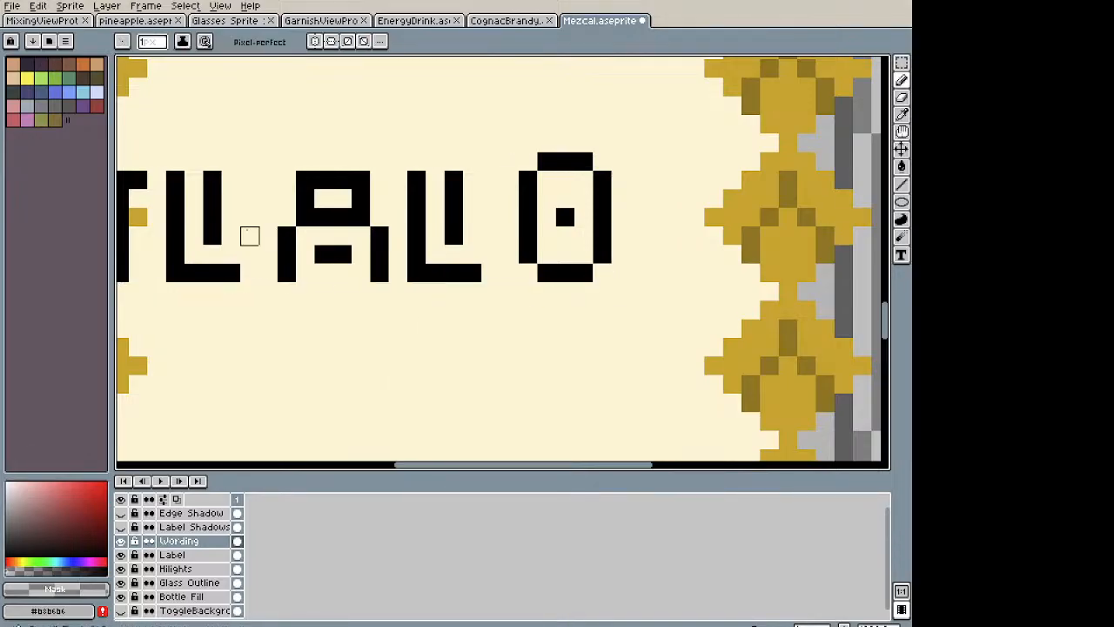
pyautogui.press('i')
pyautogui.click(221, 190)
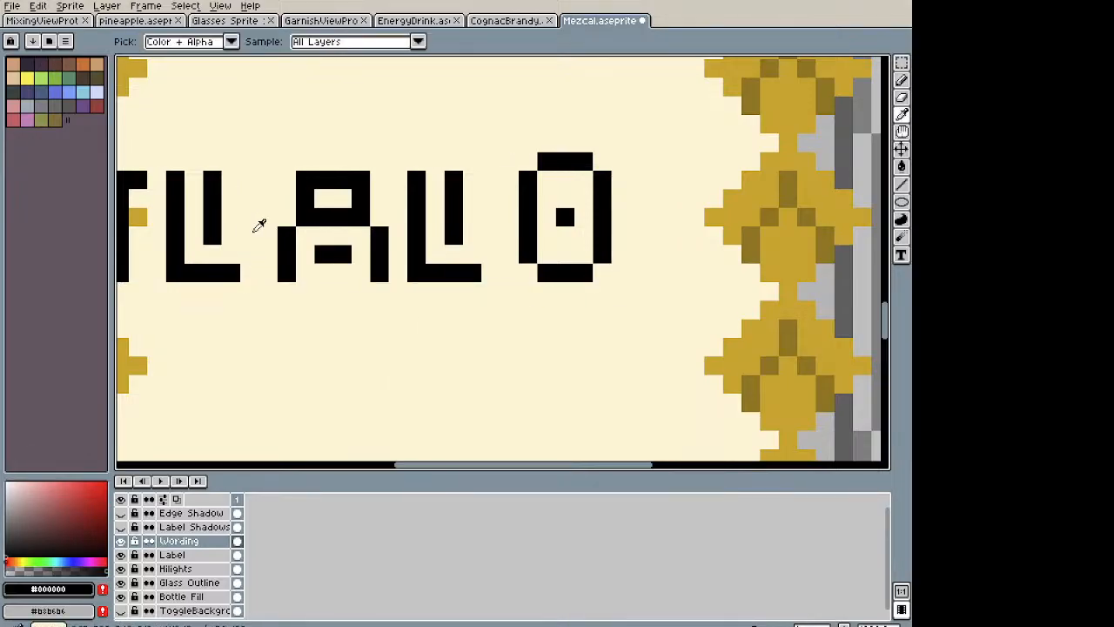
pyautogui.press('b')
pyautogui.click(250, 272)
pyautogui.click(487, 269)
pyautogui.scroll(-3, 547, 273)
pyautogui.moveTo(573, 285); pyautogui.dragTo(502, 319)
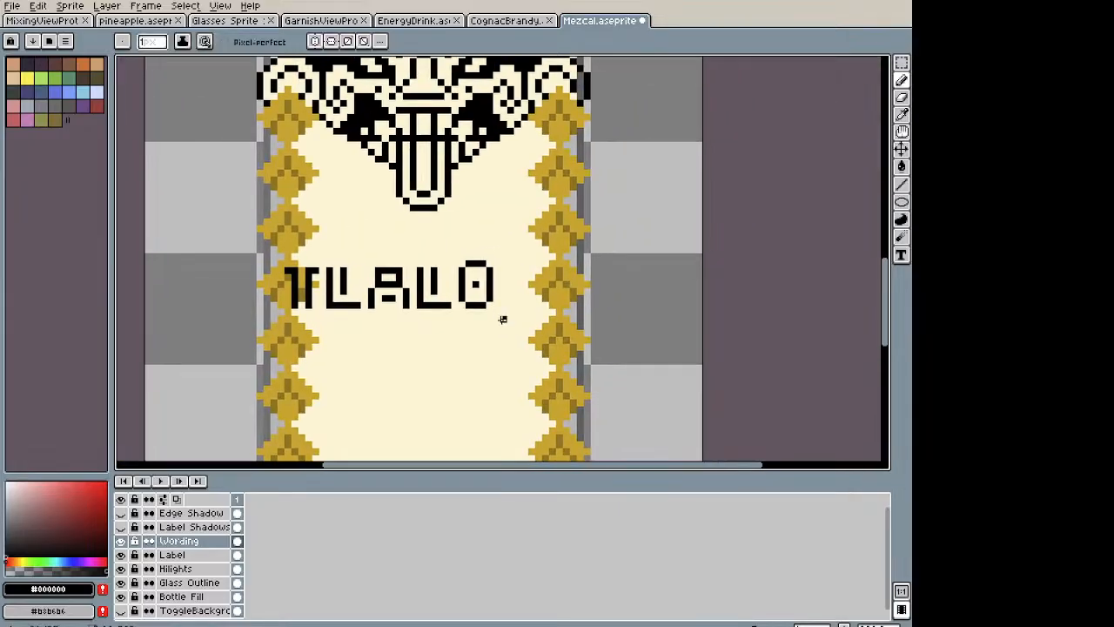
# Step: Try thickening the top of the letter O with extra black pixels, and undo it
pyautogui.press('i')
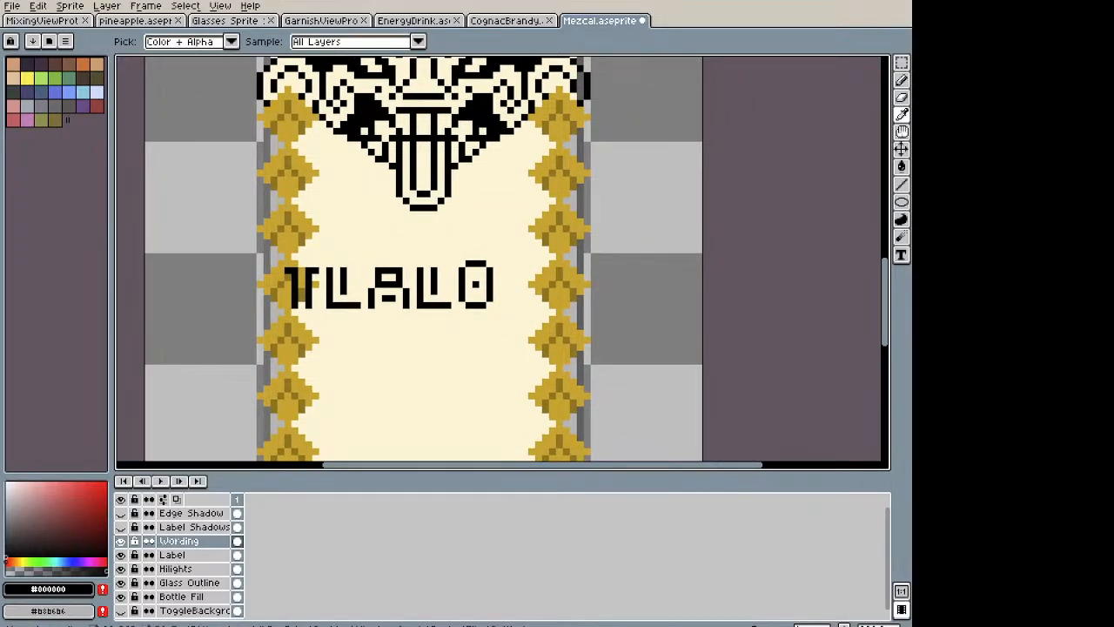
pyautogui.press('b')
pyautogui.scroll(3, 468, 253)
pyautogui.click(471, 297)
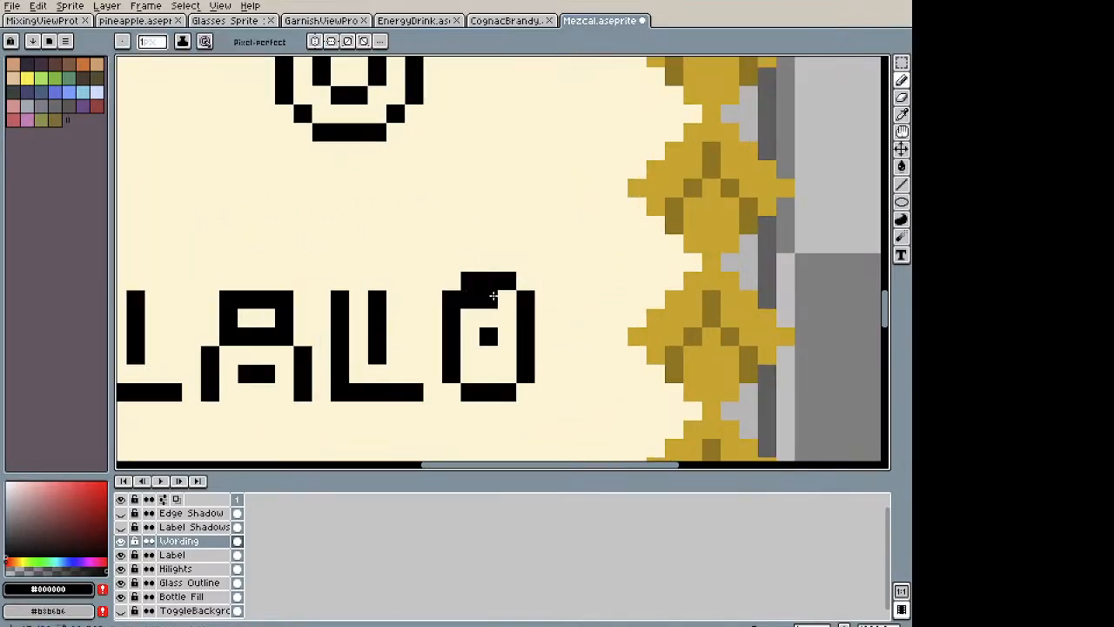
pyautogui.scroll(-3, 500, 297)
pyautogui.scroll(3, 550, 325)
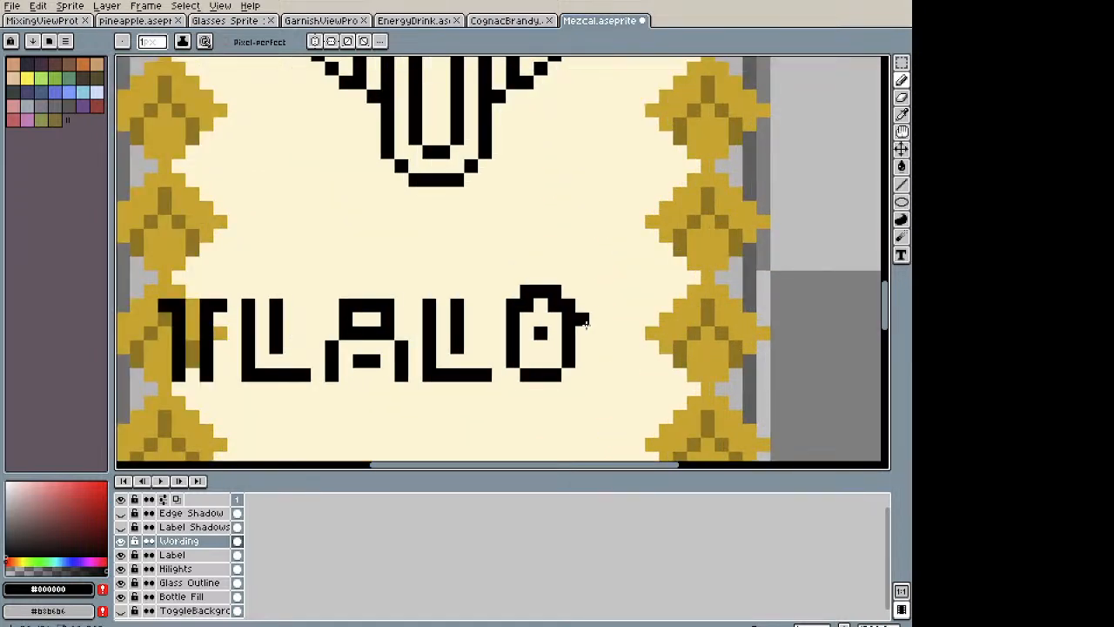
pyautogui.hotkey('ctrl', 'z')
# Step: Try erasing and repositioning the black dot inside the letter O
pyautogui.press('i')
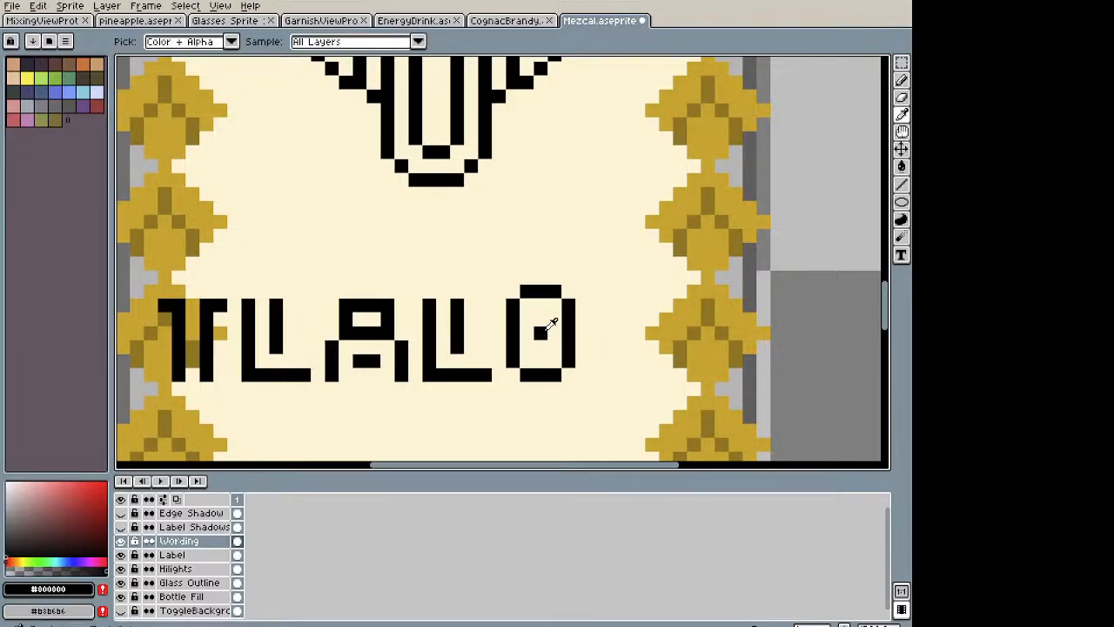
pyautogui.press('e')
pyautogui.click(541, 333)
pyautogui.press('b')
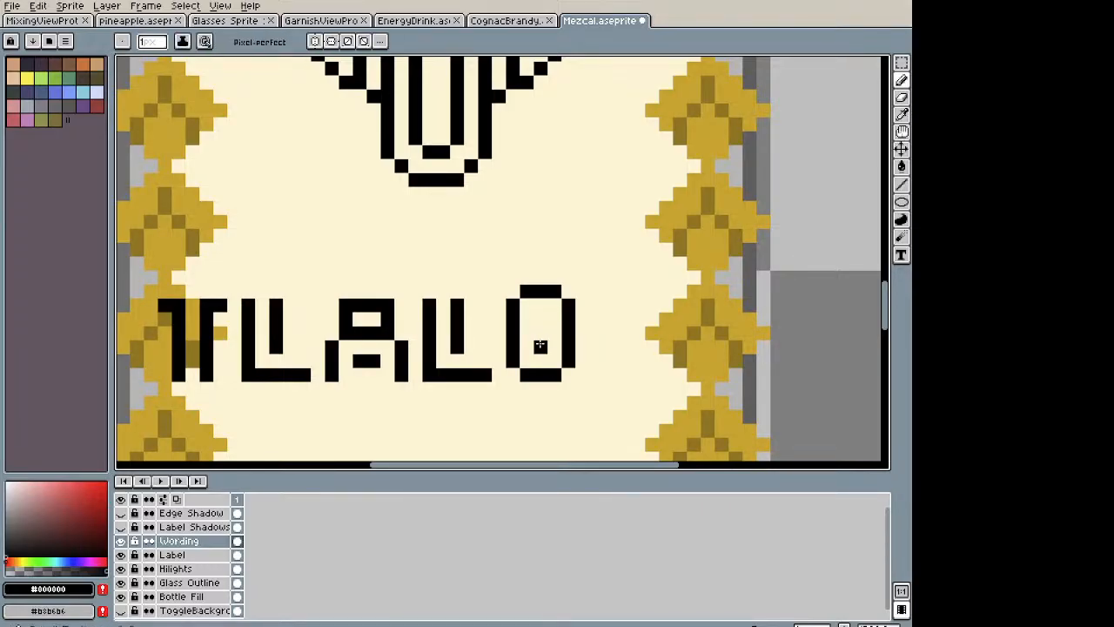
pyautogui.scroll(-4, 629, 347)
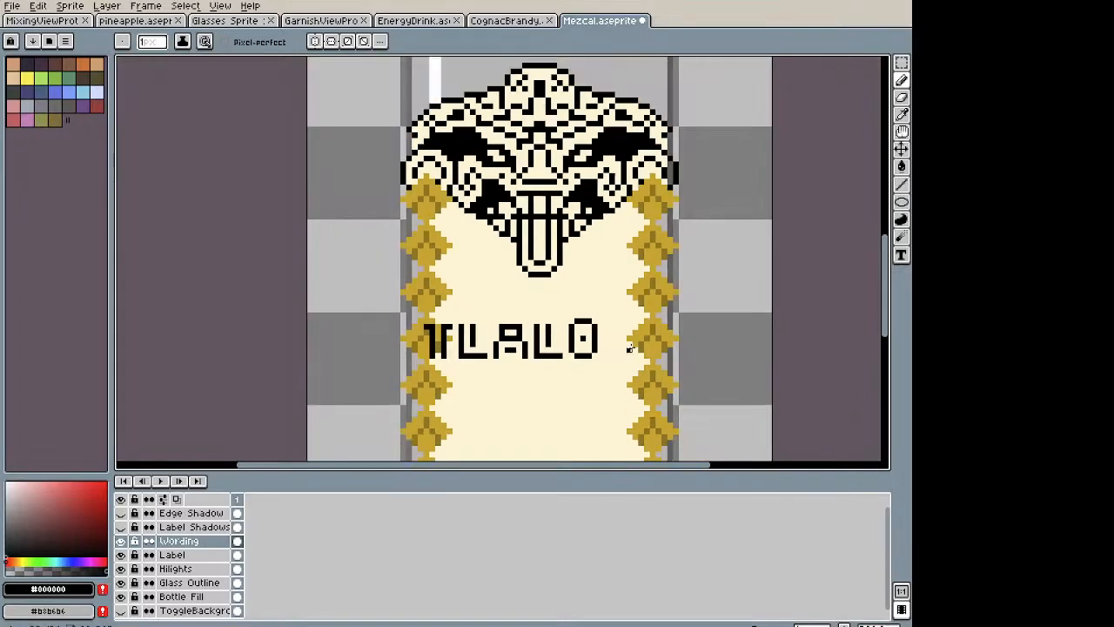
# Step: Draw a rounded black letter C after the O, matching its height, to complete the word TLALOC
pyautogui.scroll(3, 592, 336)
pyautogui.press('i')
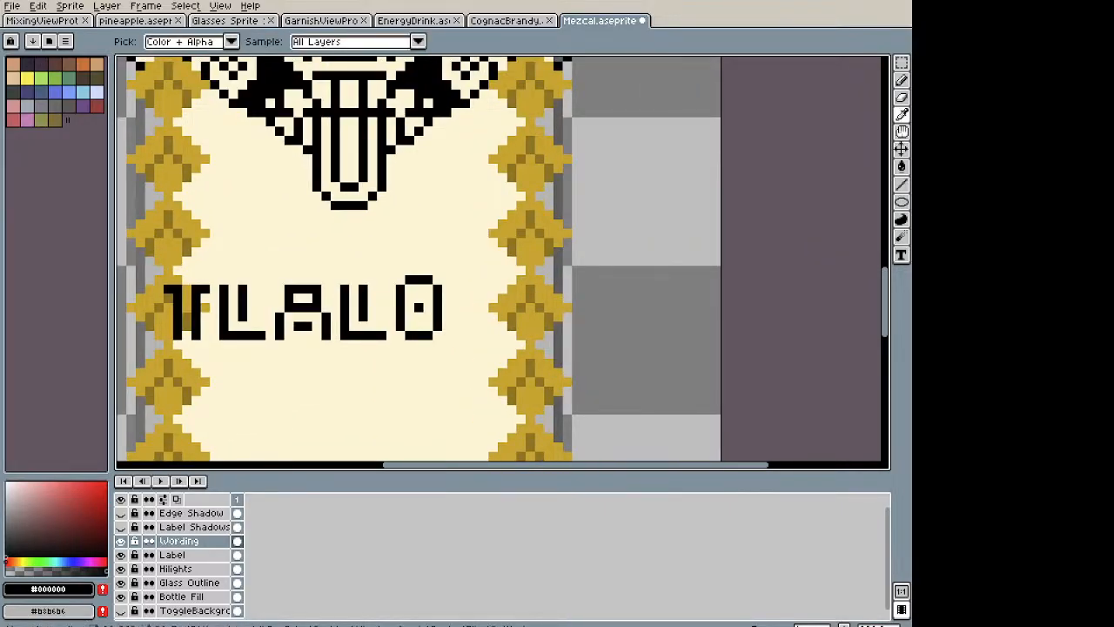
pyautogui.press('b')
pyautogui.scroll(2, 457, 300)
pyautogui.moveTo(453, 290)
pyautogui.mouseDown()
pyautogui.moveTo(454, 275)
pyautogui.moveTo(441, 340)
pyautogui.moveTo(455, 336)
pyautogui.moveTo(468, 356)
pyautogui.moveTo(508, 366)
pyautogui.moveTo(527, 329)
pyautogui.mouseUp()
pyautogui.moveTo(475, 253)
pyautogui.mouseDown()
pyautogui.moveTo(527, 259)
pyautogui.moveTo(528, 275)
pyautogui.mouseUp()
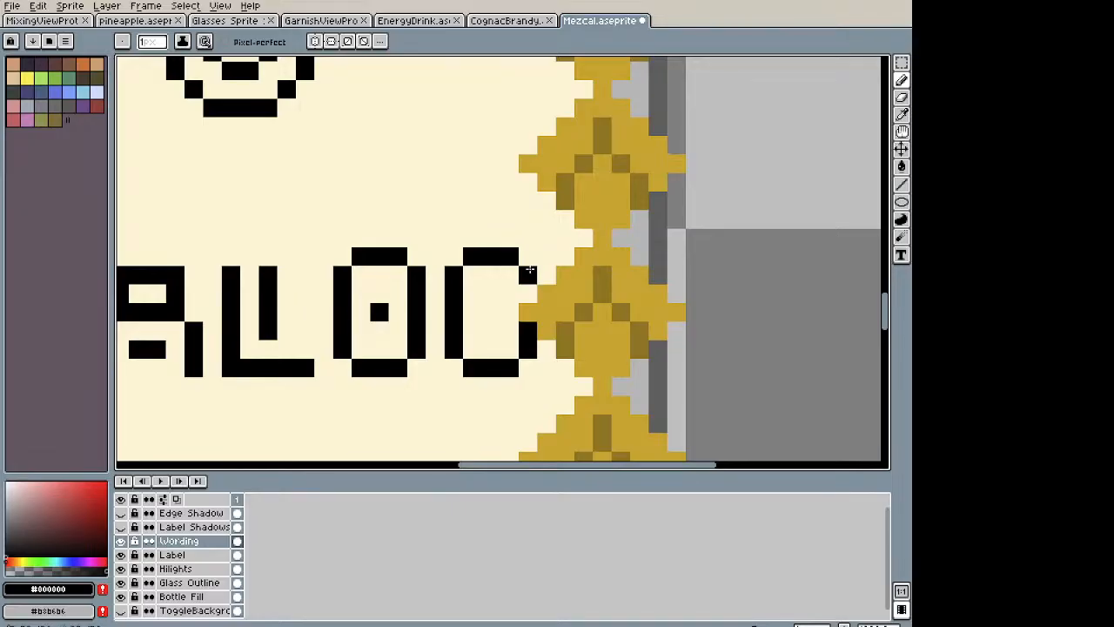
# Step: Try a short vertical black bar inside the letter C, and undo it
pyautogui.click(489, 292)
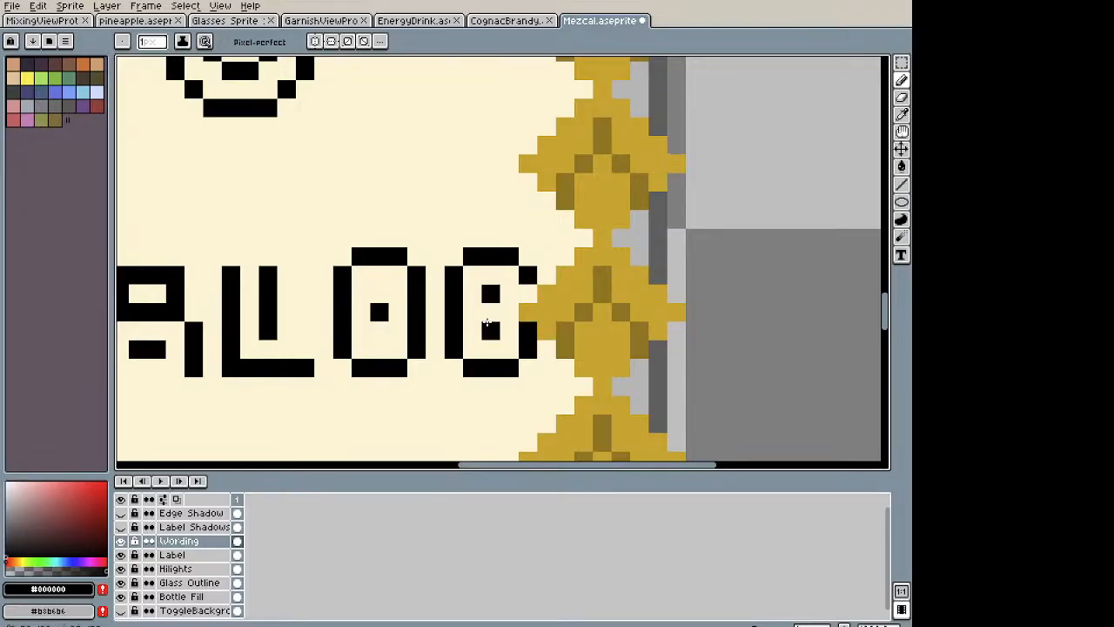
pyautogui.scroll(-4, 505, 344)
pyautogui.scroll(3, 522, 325)
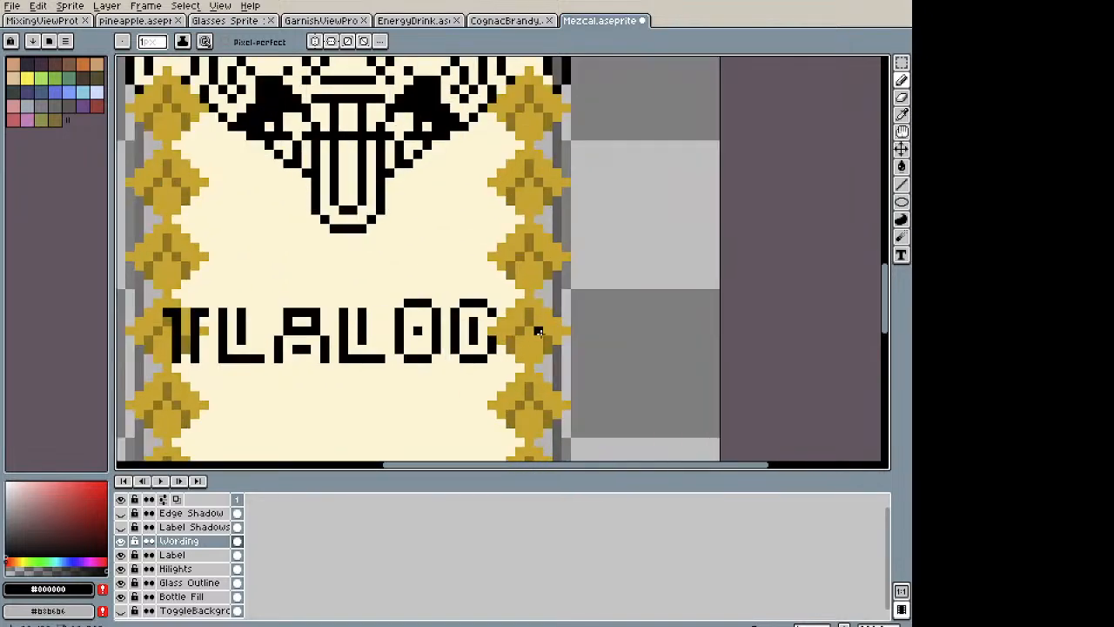
pyautogui.scroll(-3, 484, 358)
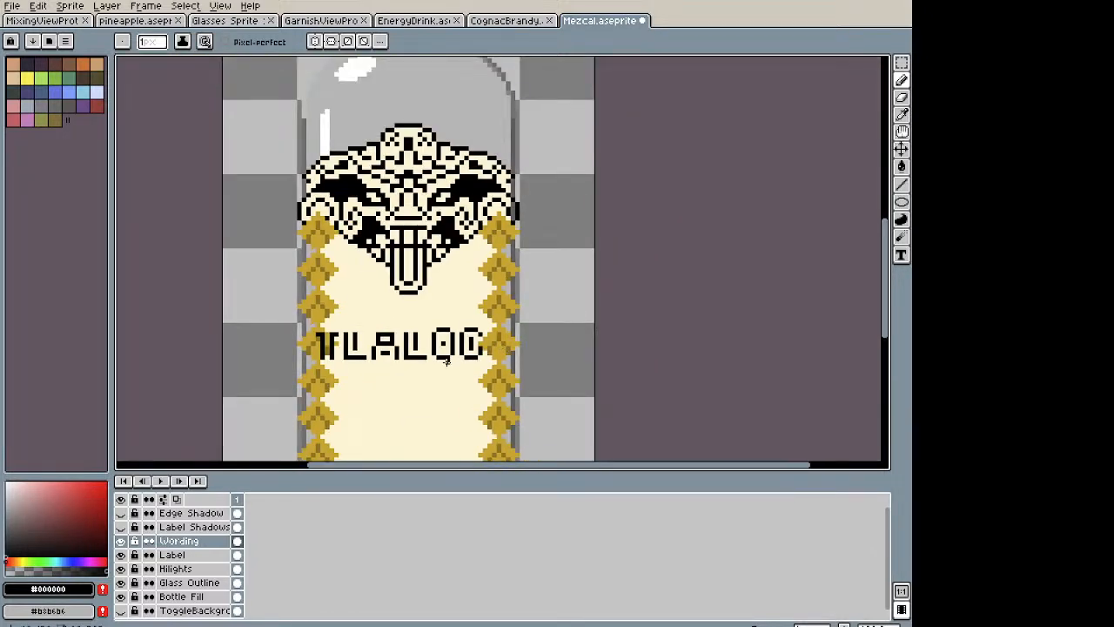
pyautogui.scroll(3, 503, 352)
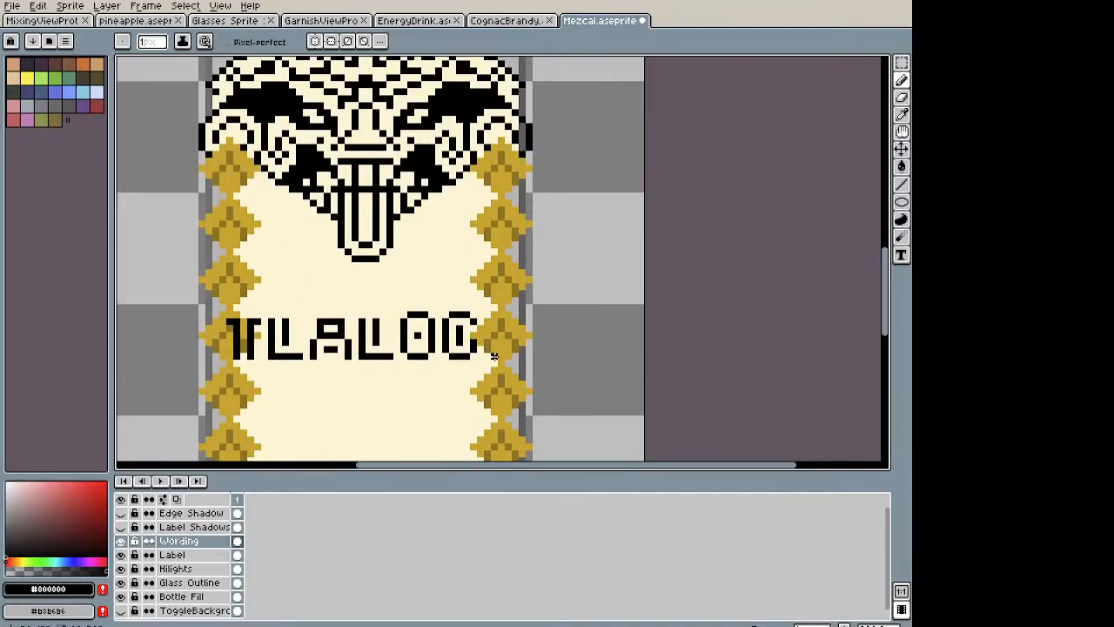
pyautogui.press('b')
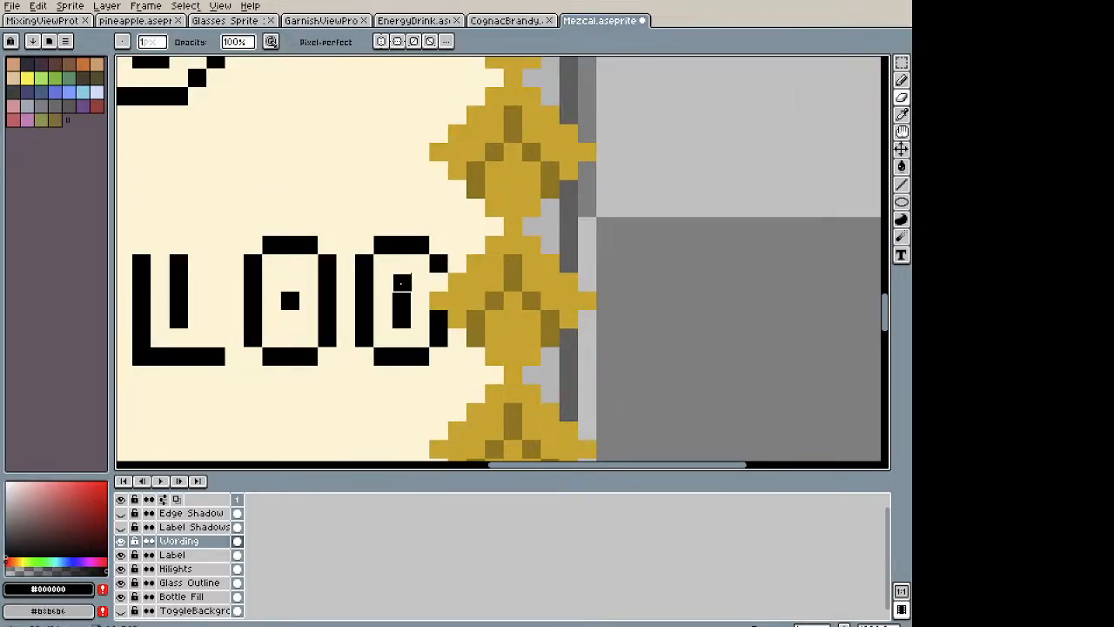
pyautogui.hotkey('ctrl', 'z')
# Step: Try thickening the inner top and bottom edges of the letter C with black pixels, and undo it
pyautogui.click(401, 263)
pyautogui.hotkey('ctrl', 'z')
pyautogui.click(420, 276)
pyautogui.hotkey('ctrl', 'z')
pyautogui.click(418, 264)
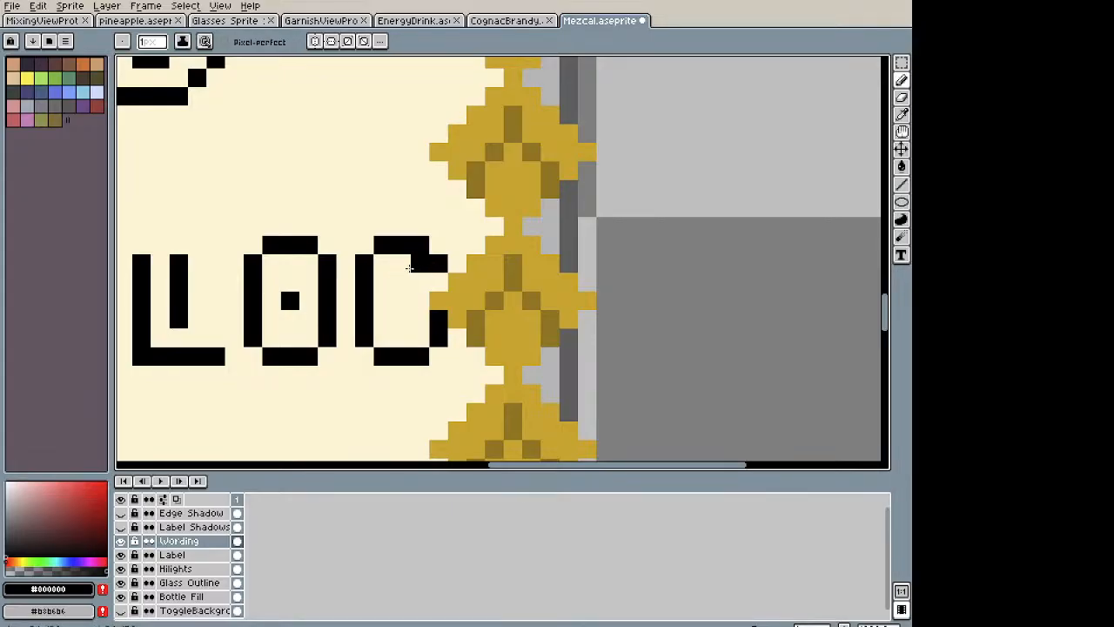
pyautogui.moveTo(410, 268); pyautogui.dragTo(385, 263)
pyautogui.moveTo(385, 337); pyautogui.dragTo(423, 338)
pyautogui.scroll(-4, 525, 349)
pyautogui.scroll(4, 500, 341)
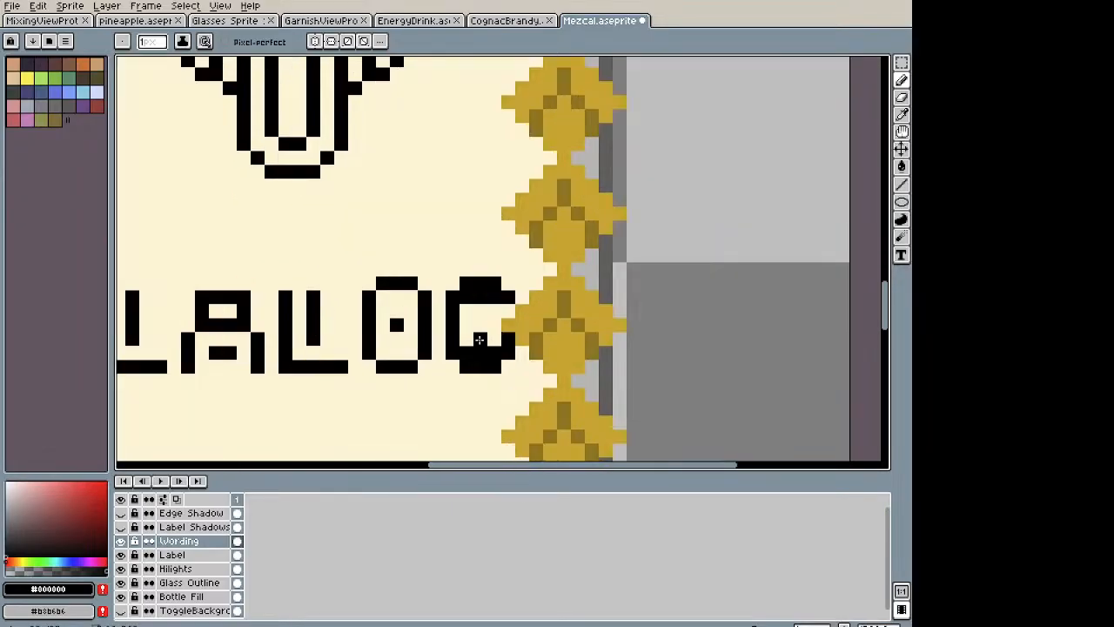
pyautogui.scroll(-3, 465, 306)
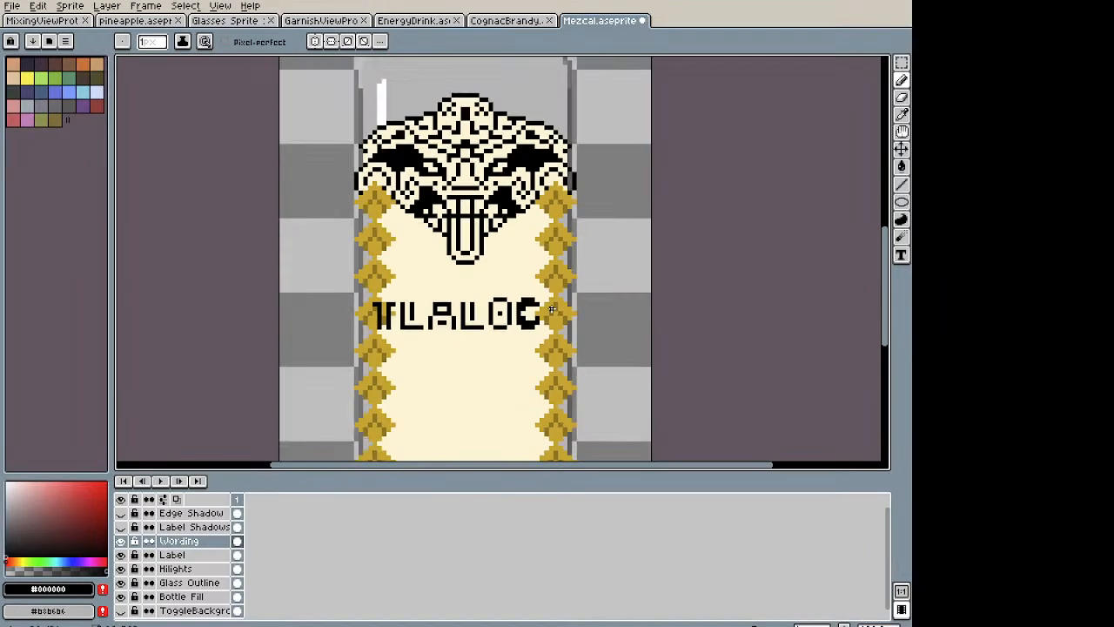
pyautogui.hotkey('ctrl', 'z')
# Step: Square off the ends of the letter C by extending its top and bottom strokes, and draw a small angular bracket inside it
pyautogui.scroll(4, 512, 307)
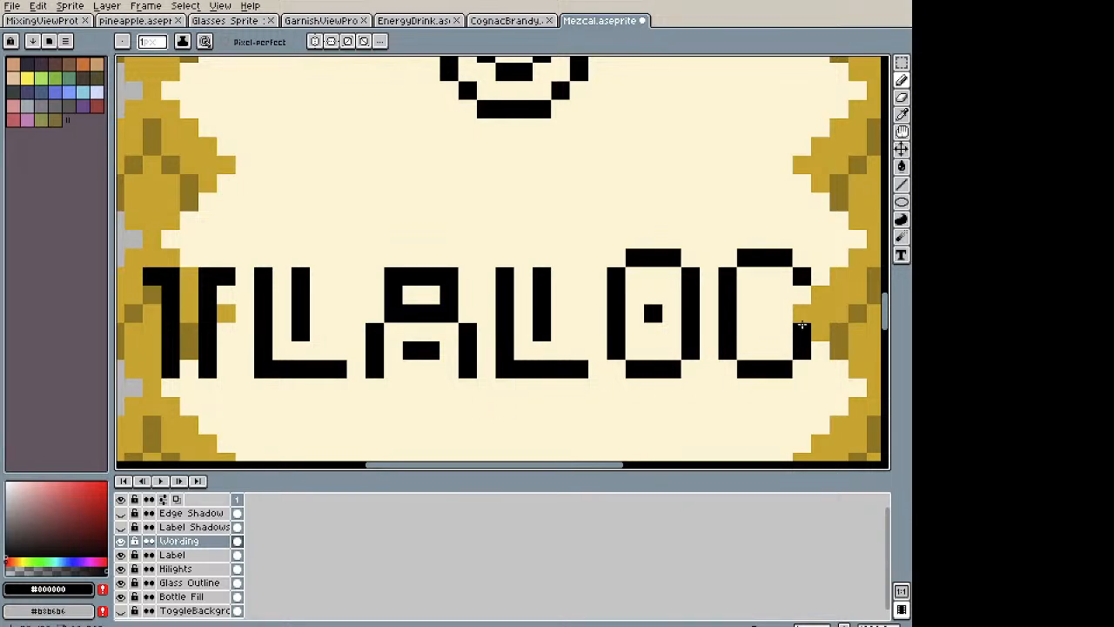
pyautogui.press('e')
pyautogui.moveTo(802, 329); pyautogui.dragTo(801, 354)
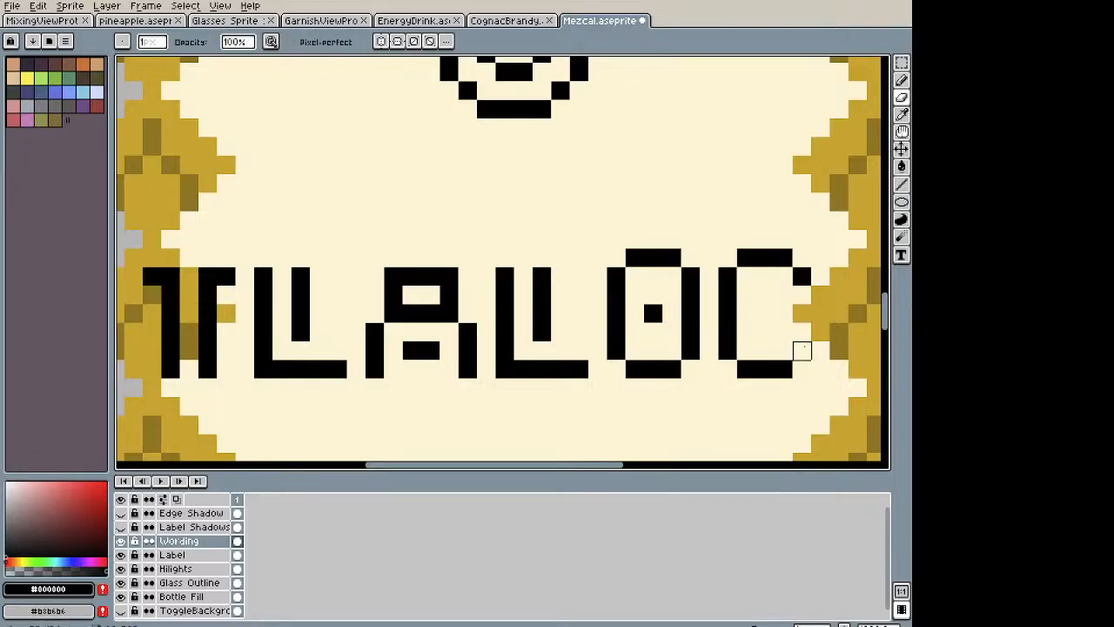
pyautogui.press('b')
pyautogui.click(800, 368)
pyautogui.press('e')
pyautogui.click(802, 275)
pyautogui.press('b')
pyautogui.click(801, 257)
pyautogui.moveTo(785, 288)
pyautogui.mouseDown()
pyautogui.moveTo(762, 290)
pyautogui.moveTo(761, 331)
pyautogui.mouseUp()
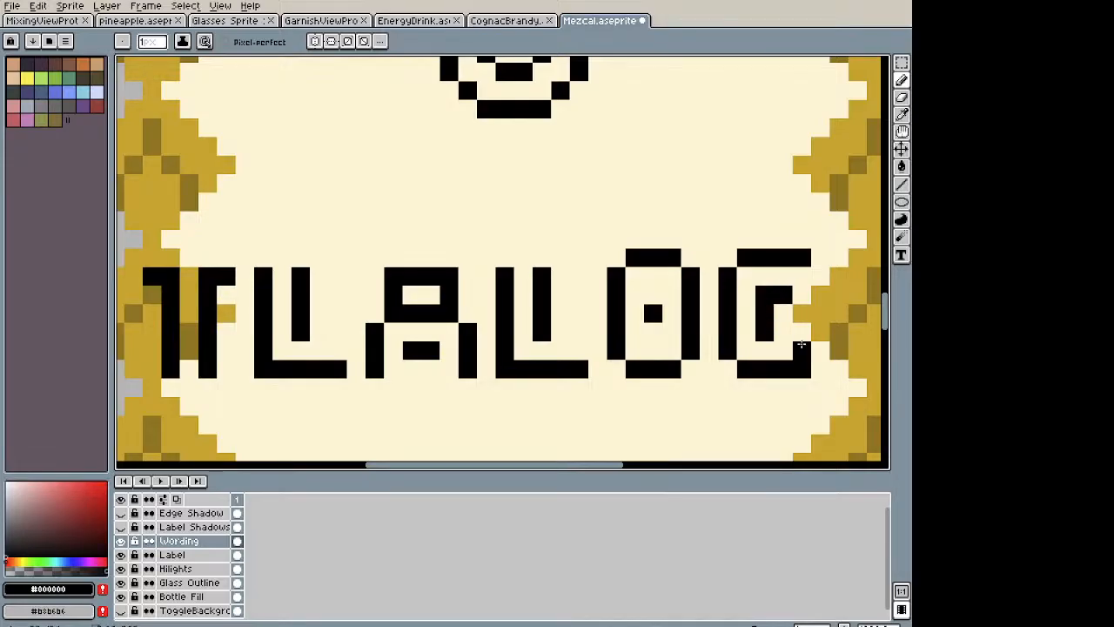
# Step: Select the whole word TLALOC and move it up and centre it just below the emblem's tongue
pyautogui.scroll(-4, 854, 336)
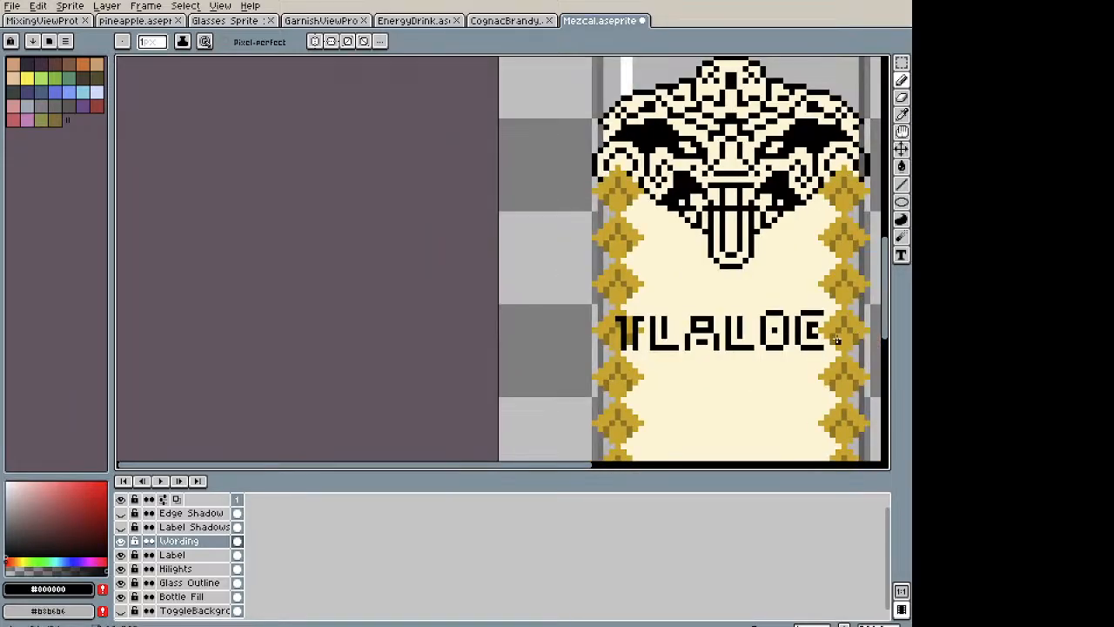
pyautogui.moveTo(837, 340); pyautogui.dragTo(548, 316)
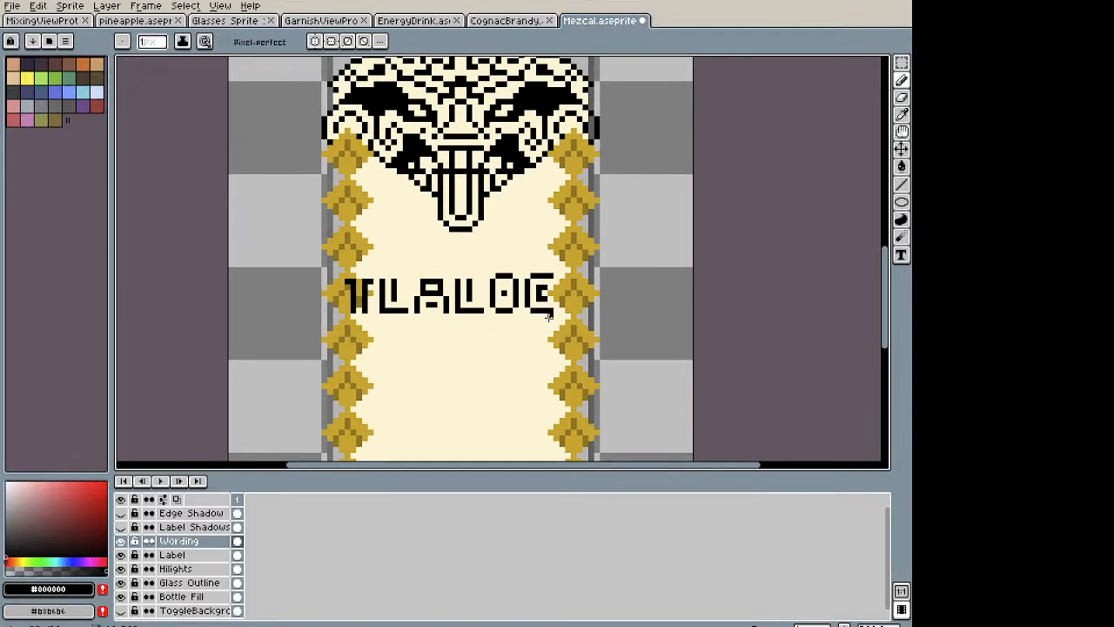
pyautogui.press('m')
pyautogui.scroll(2, 553, 319)
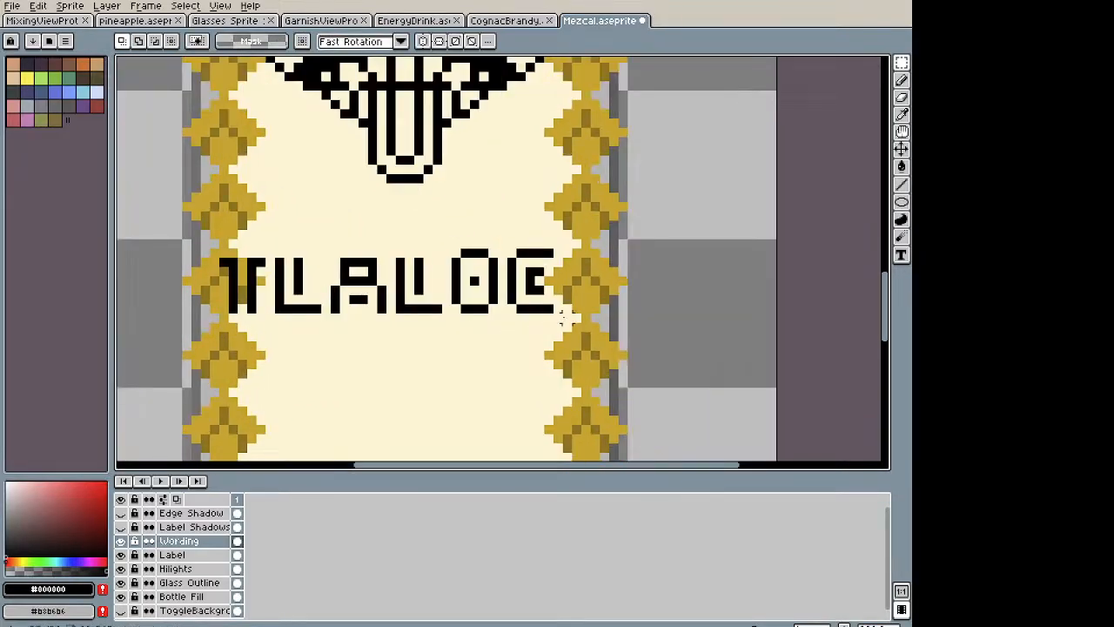
pyautogui.moveTo(547, 308); pyautogui.dragTo(221, 251)
pyautogui.moveTo(365, 275); pyautogui.dragTo(384, 214)
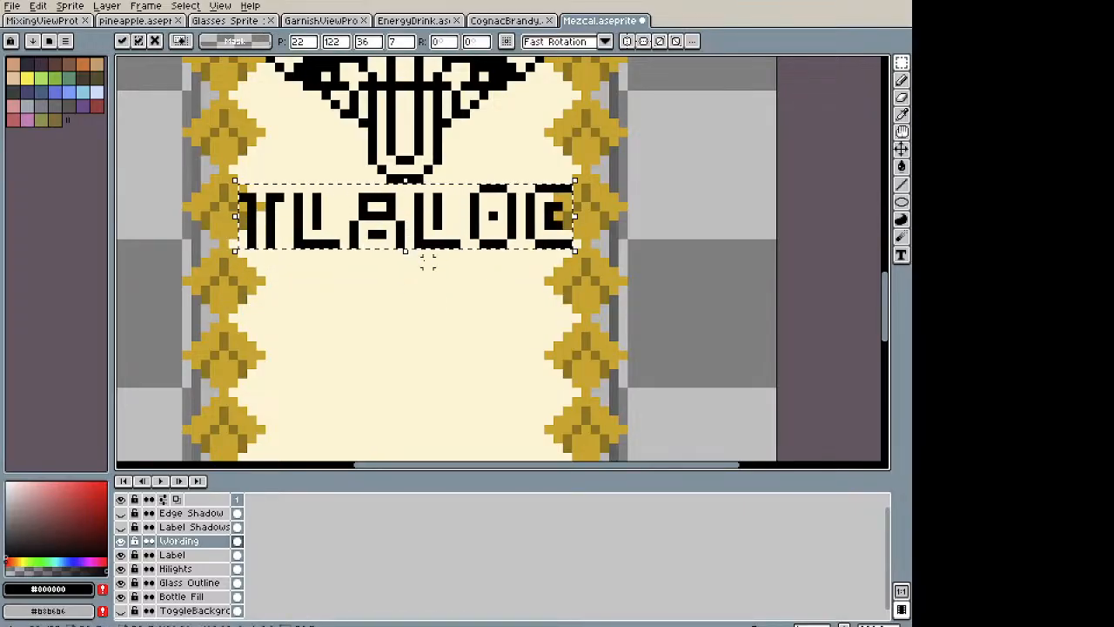
pyautogui.click(261, 318)
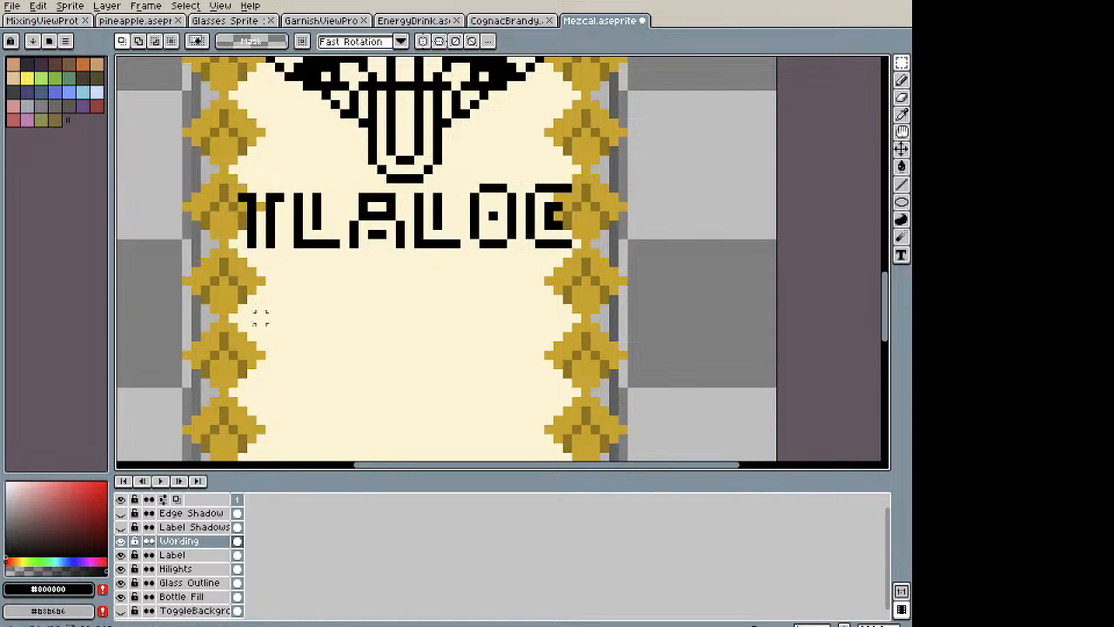
# Step: On the Label layer, sample the cream colour #fff5d5 and paint over the gold diamond behind the letter T
pyautogui.click(178, 556)
pyautogui.press('b')
pyautogui.scroll(-2, 235, 179)
pyautogui.scroll(4, 256, 157)
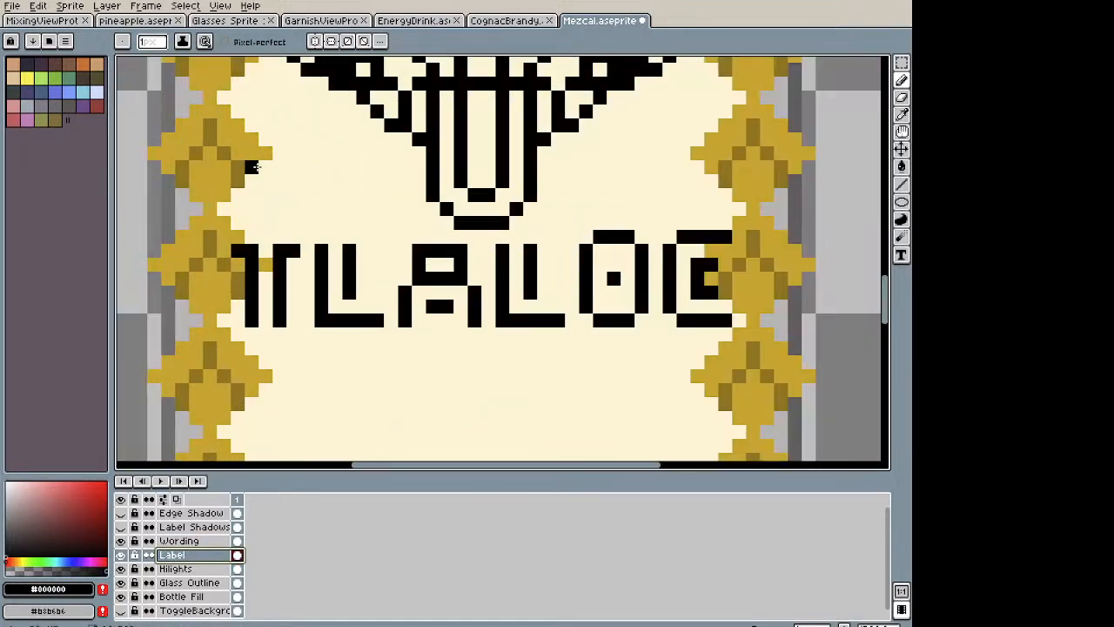
pyautogui.click(265, 250)
pyautogui.press('i')
pyautogui.click(470, 368)
pyautogui.press('b')
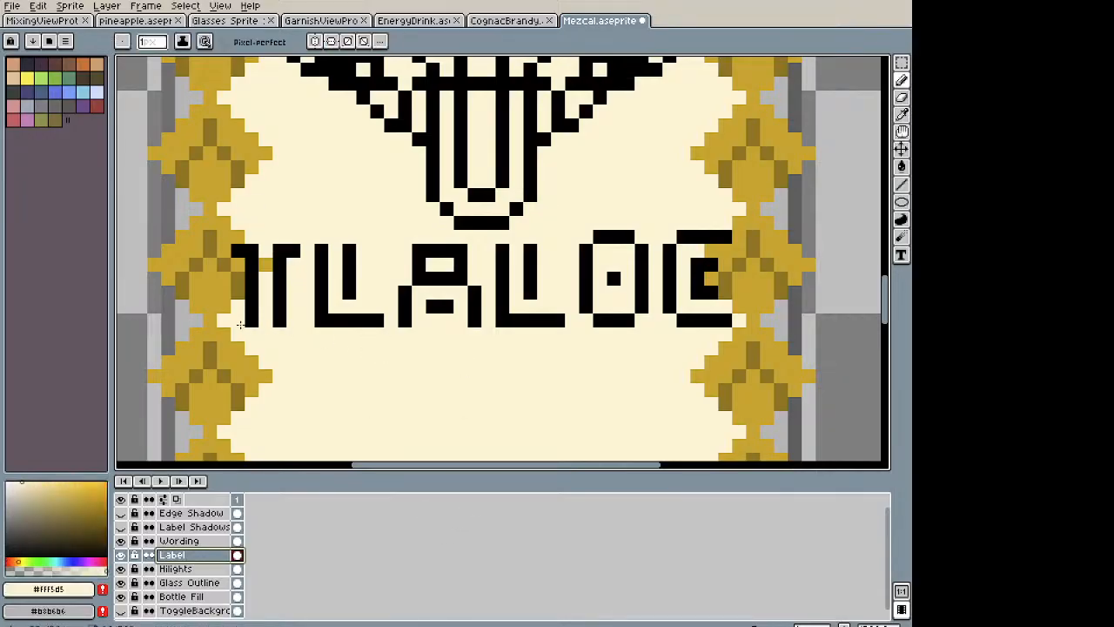
pyautogui.press('z')
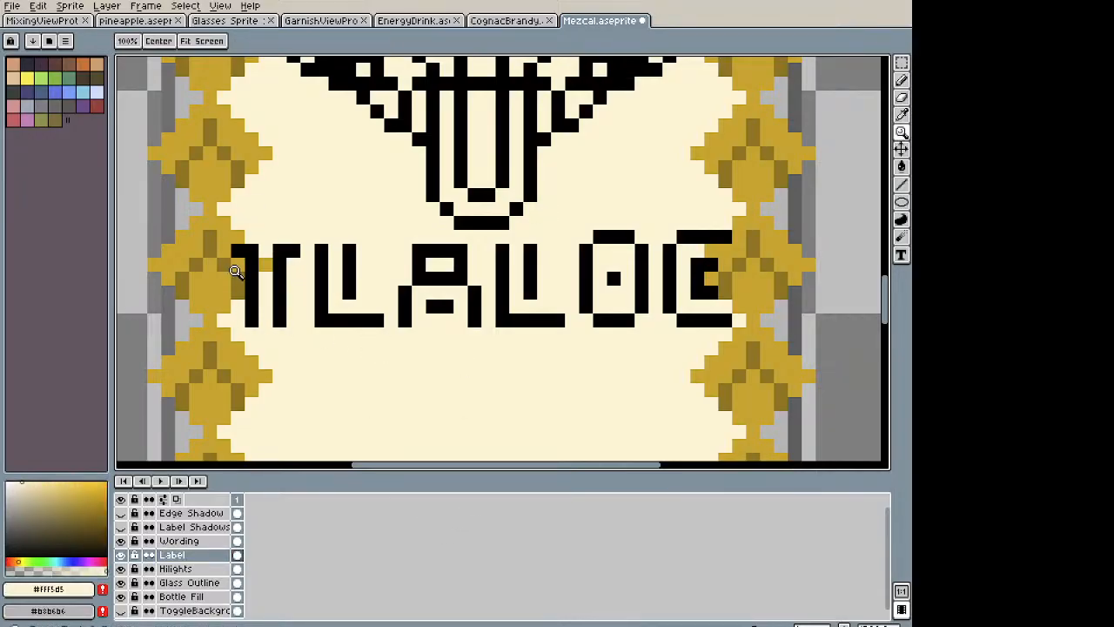
pyautogui.press('b')
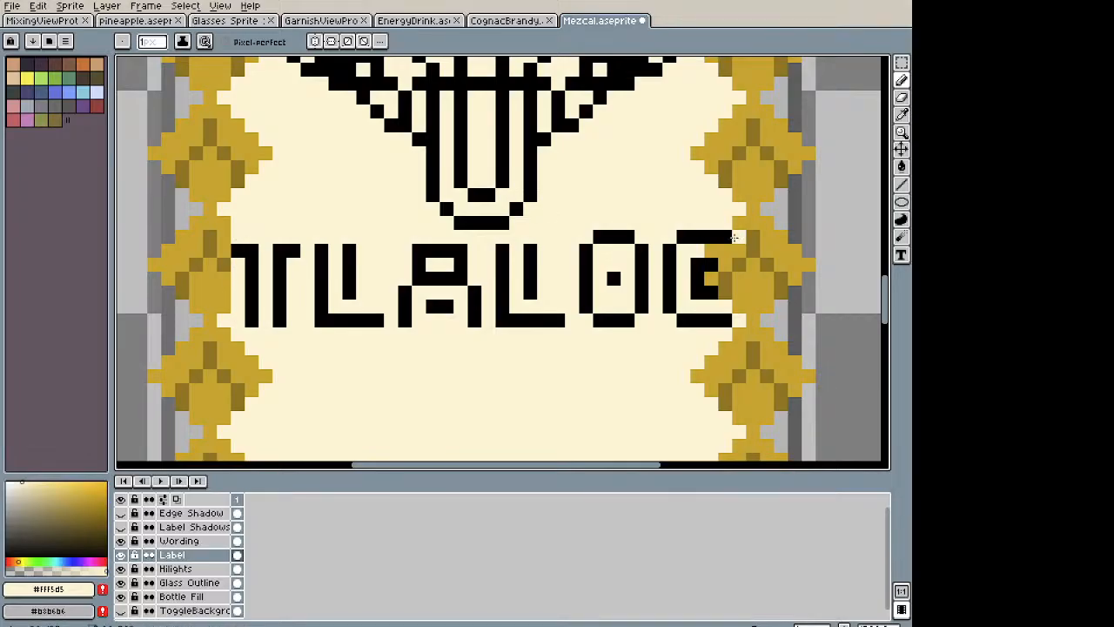
# Step: Paint cream over the gold diamond behind the letter C, and clear one extra pixel column of gold at both ends of the word
pyautogui.moveTo(724, 235)
pyautogui.mouseDown()
pyautogui.moveTo(725, 306)
pyautogui.moveTo(706, 236)
pyautogui.mouseUp()
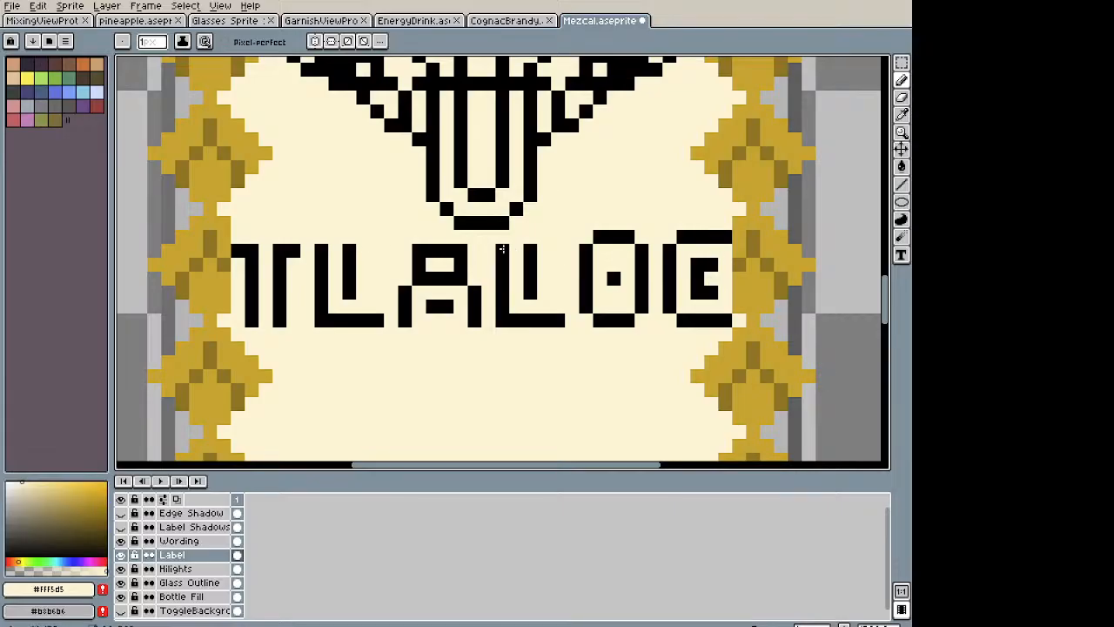
pyautogui.moveTo(224, 222); pyautogui.dragTo(225, 301)
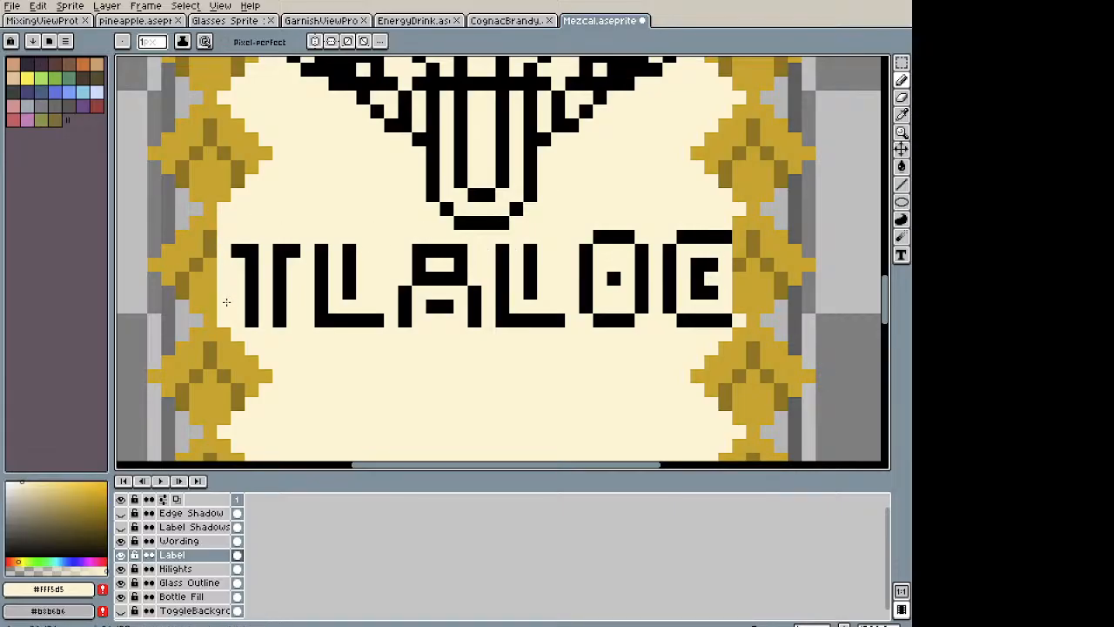
pyautogui.moveTo(737, 313); pyautogui.dragTo(735, 227)
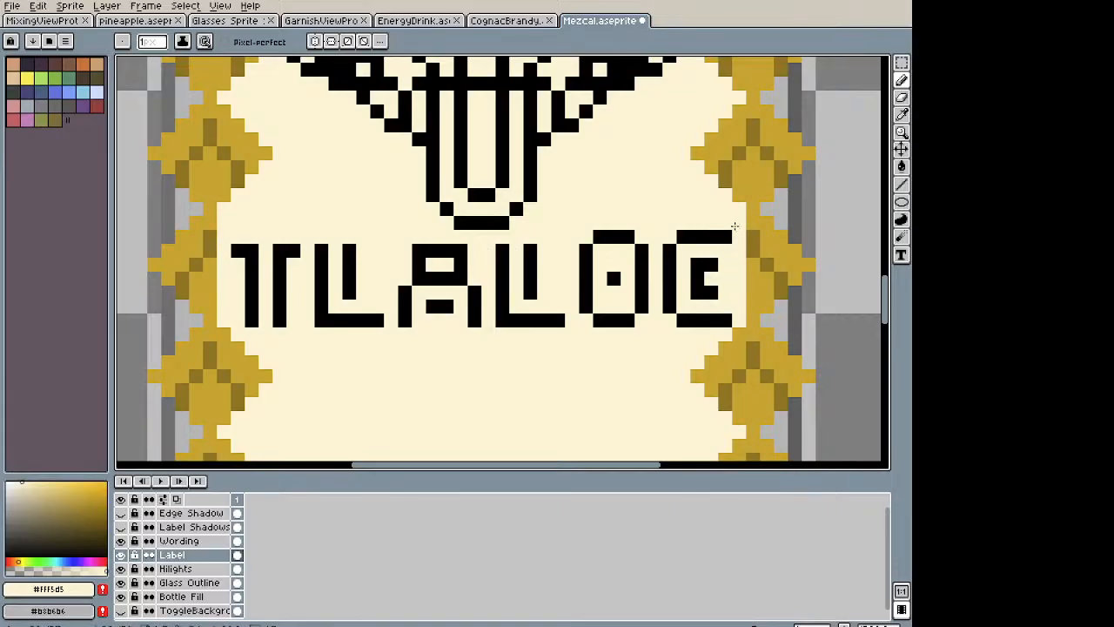
# Step: On the Wording layer, select the lower six pixel rows of TLALOC, shift them up one pixel, and deselect
pyautogui.click(193, 541)
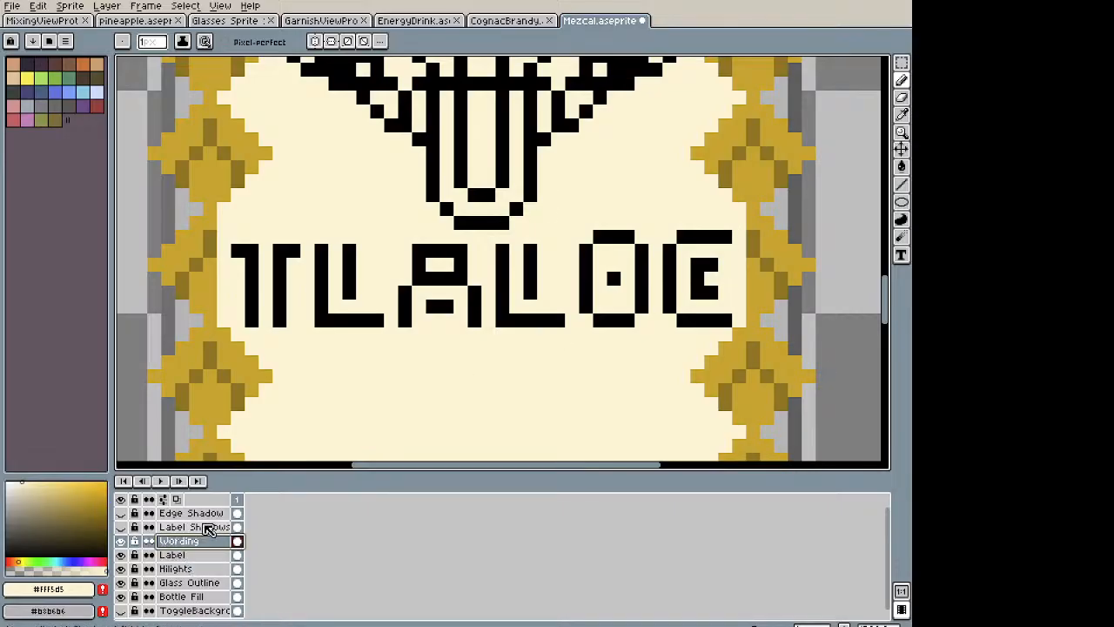
pyautogui.press('m')
pyautogui.moveTo(723, 320); pyautogui.dragTo(215, 243)
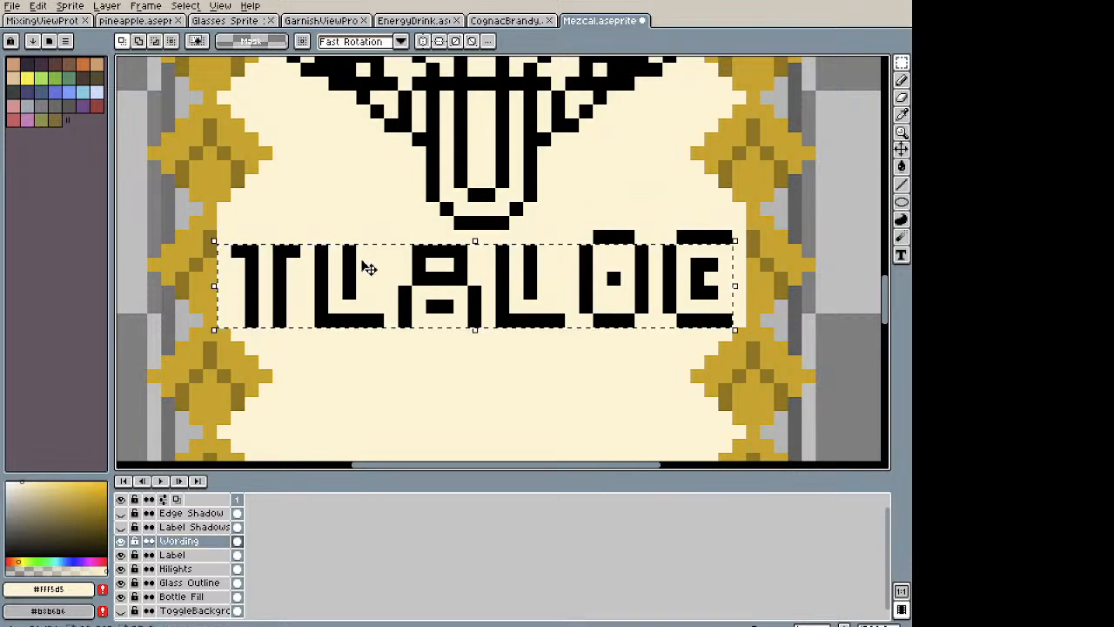
pyautogui.press('Up')
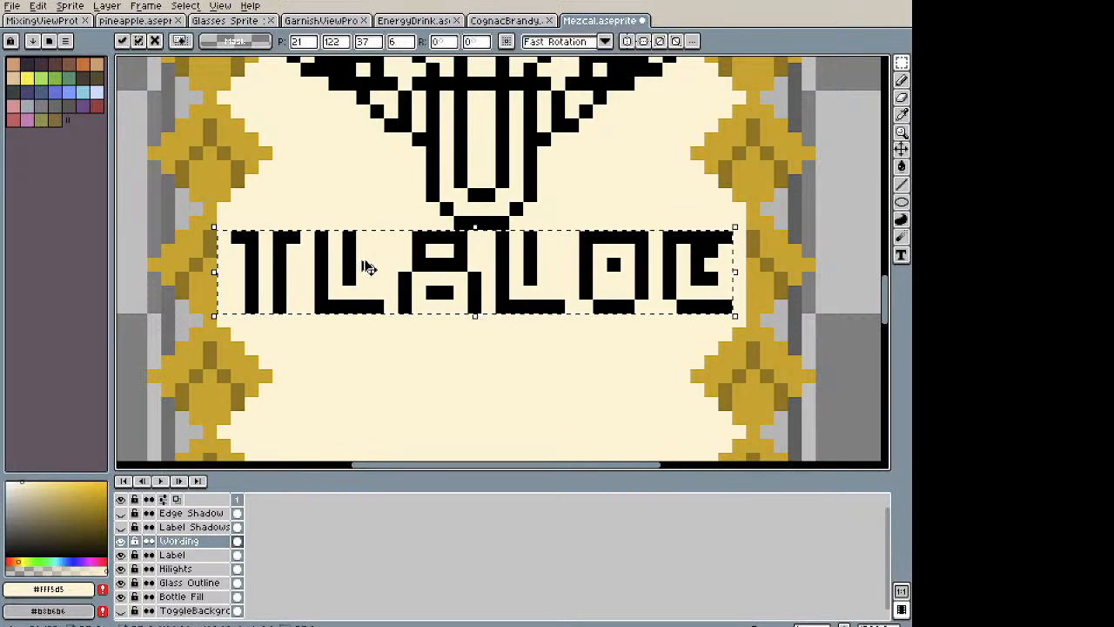
pyautogui.hotkey('ctrl', 'd')
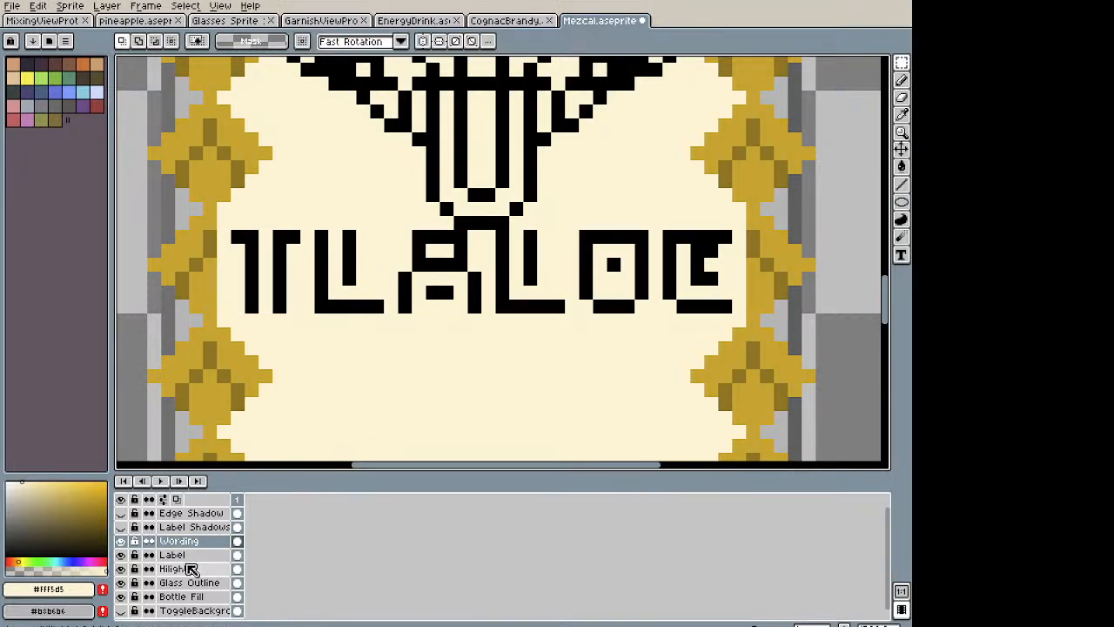
# Step: On the Label layer, select the lower end of the emblem's tongue, shift it up one pixel, and deselect
pyautogui.click(183, 555)
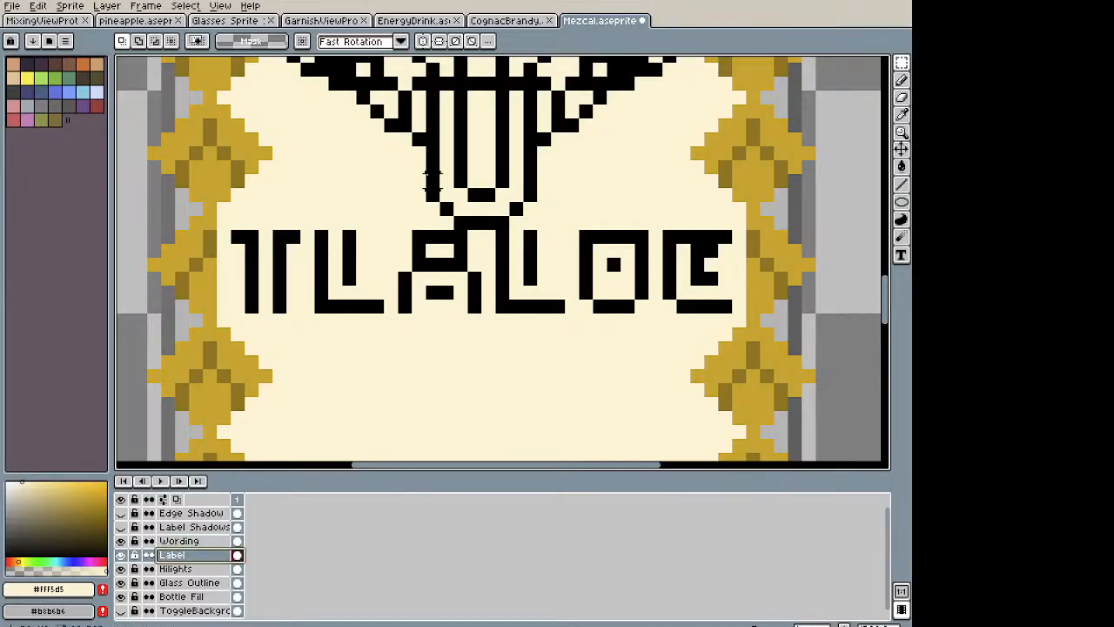
pyautogui.moveTo(426, 160); pyautogui.dragTo(539, 228)
pyautogui.press('Up')
pyautogui.hotkey('ctrl', 'd')
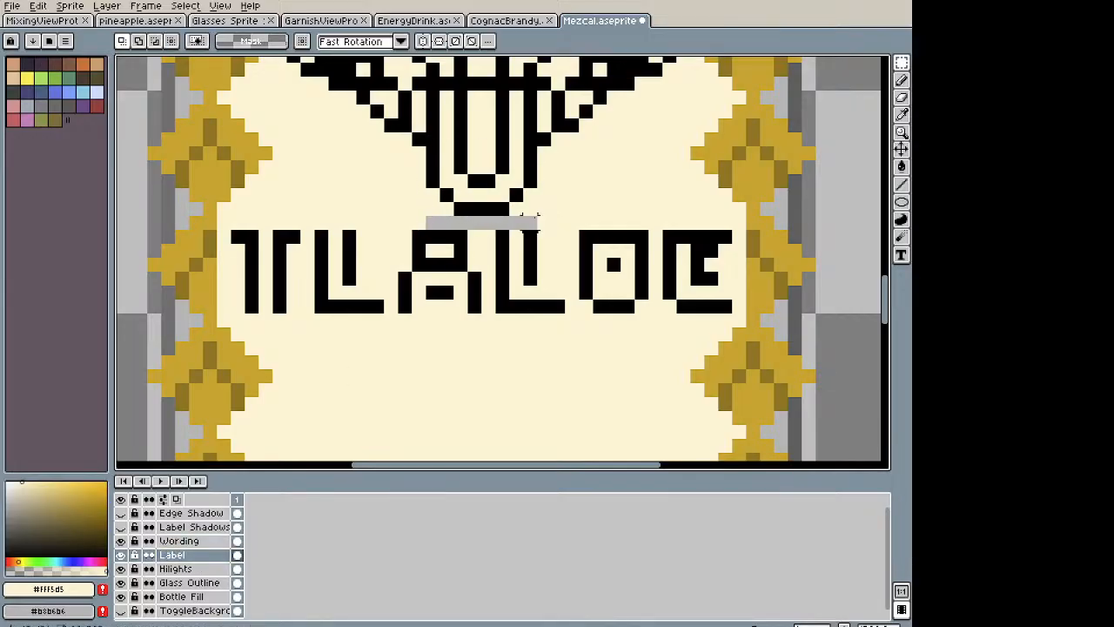
# Step: Paint the transparent gap left beneath the shifted tongue with cream #fff5d5
pyautogui.press('i')
pyautogui.press('b')
pyautogui.moveTo(533, 223); pyautogui.dragTo(423, 220)
pyautogui.scroll(-2, 633, 183)
pyautogui.moveTo(635, 183); pyautogui.dragTo(586, 260)
pyautogui.scroll(-1, 662, 220)
pyautogui.scroll(1, 640, 273)
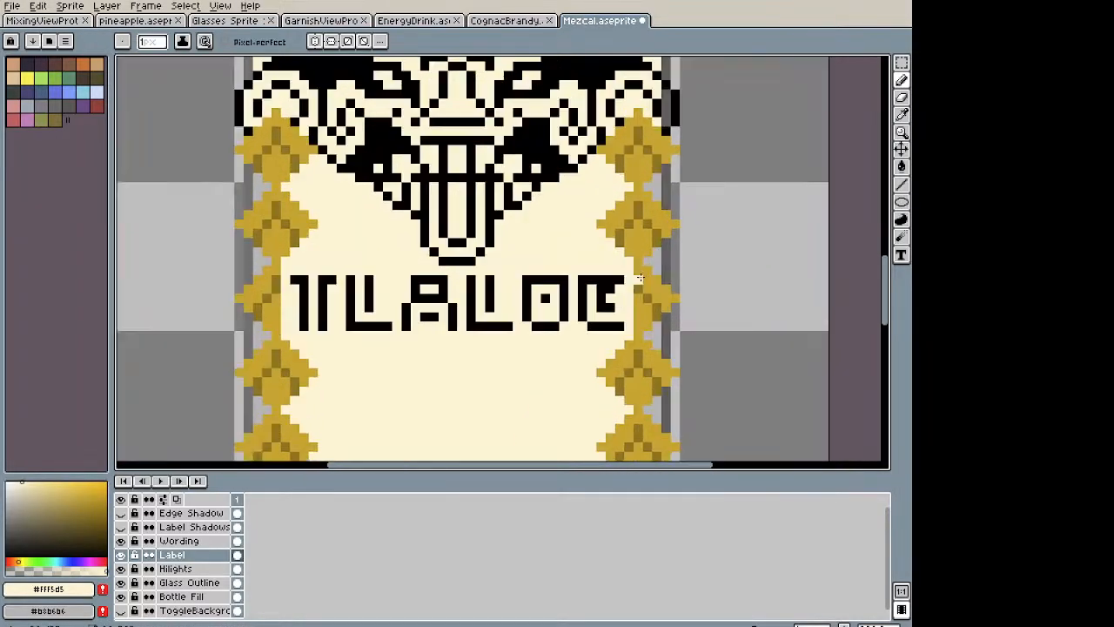
pyautogui.scroll(2, 599, 272)
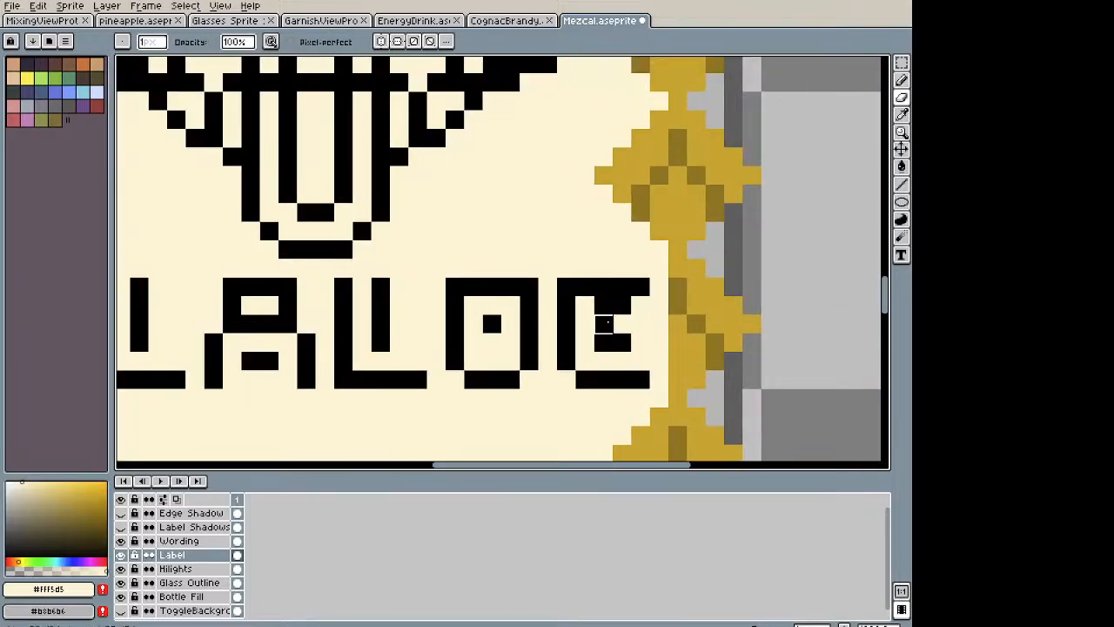
pyautogui.hotkey('ctrl', 'z')
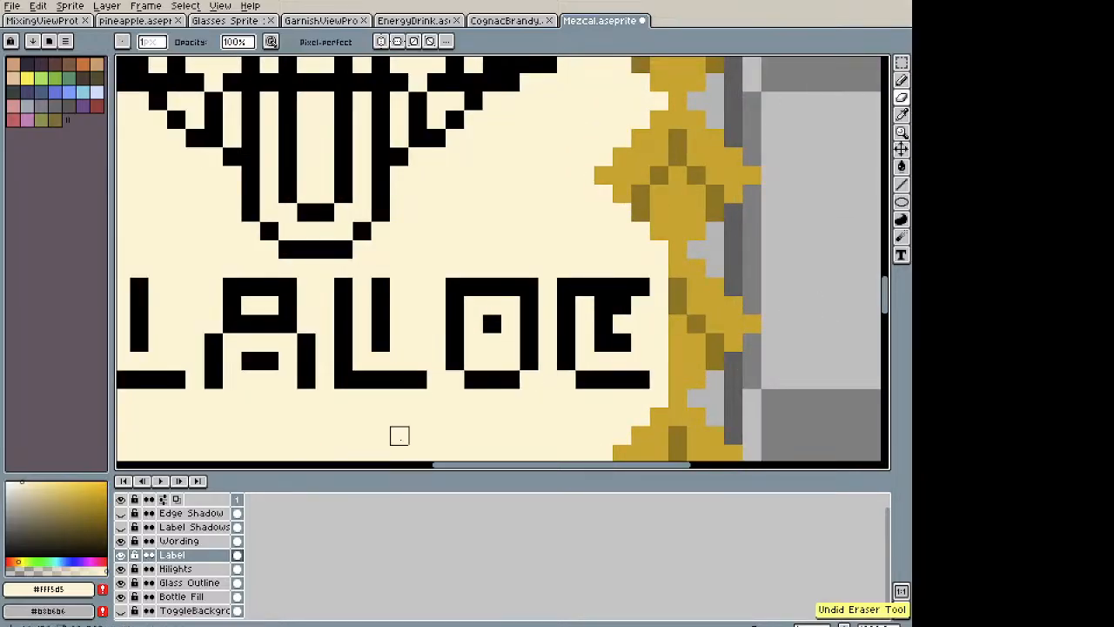
pyautogui.click(178, 541)
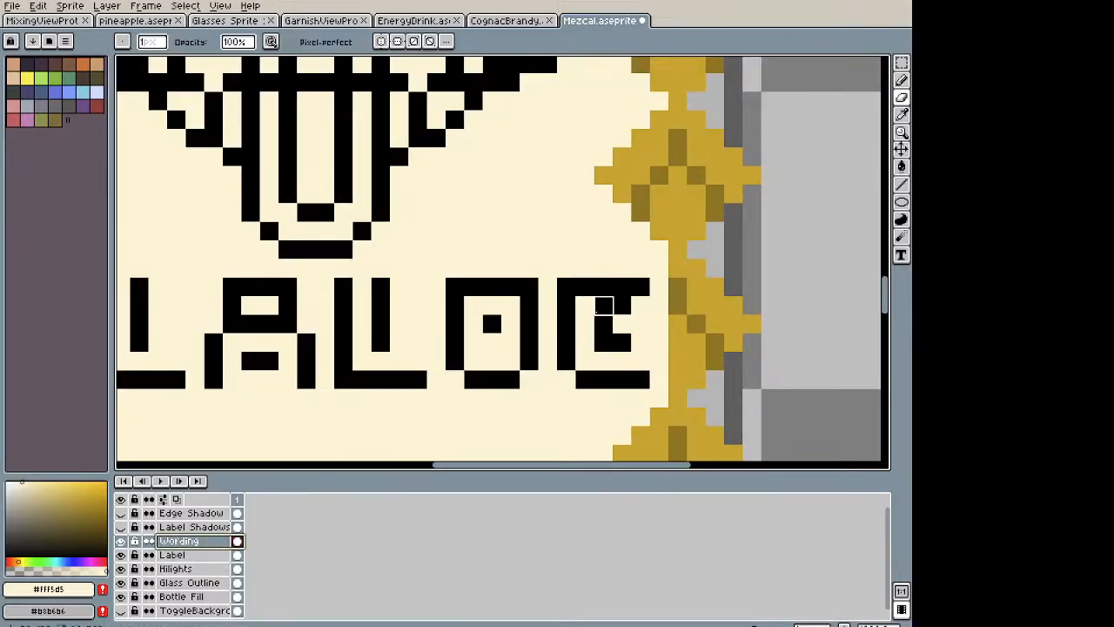
pyautogui.scroll(-3, 507, 302)
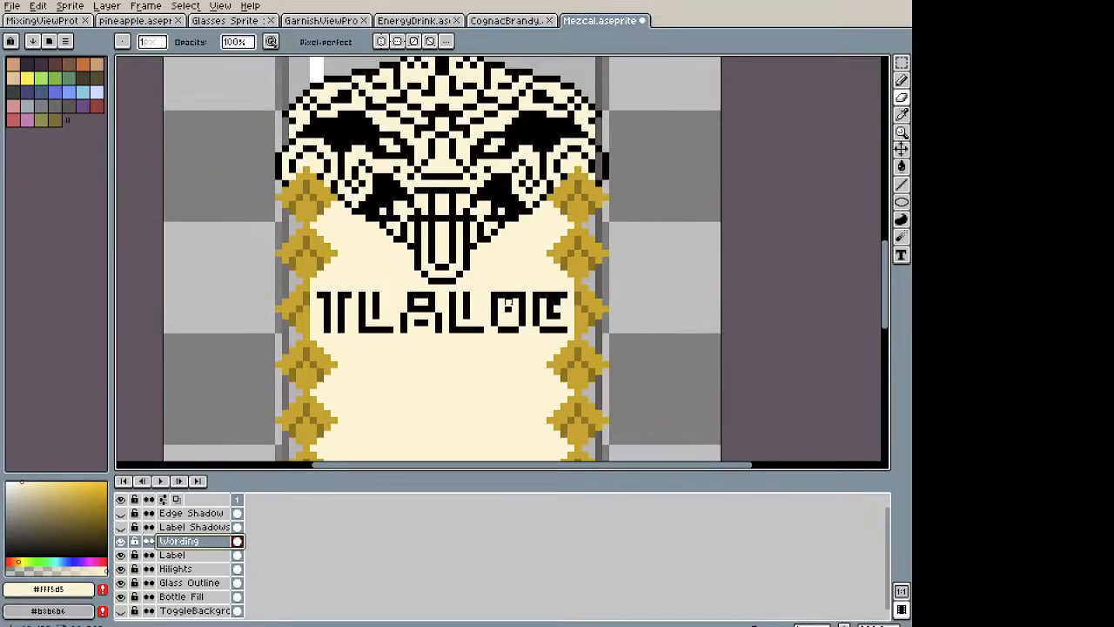
pyautogui.scroll(3, 488, 309)
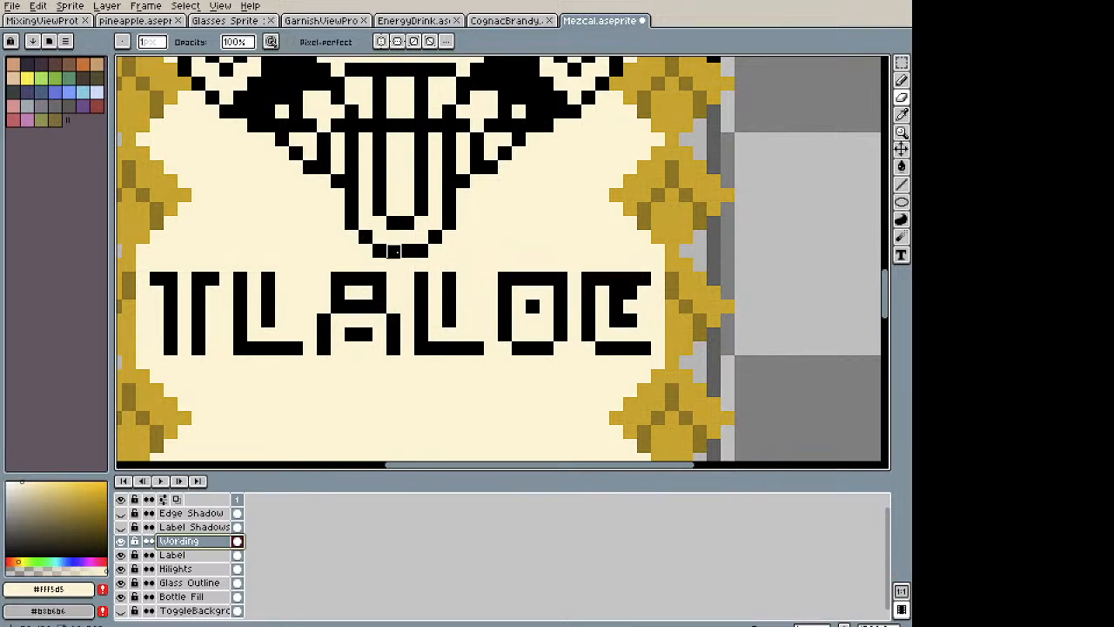
# Step: On the Label layer, select the tip of the emblem's tongue again and raise it by another pixel
pyautogui.click(178, 555)
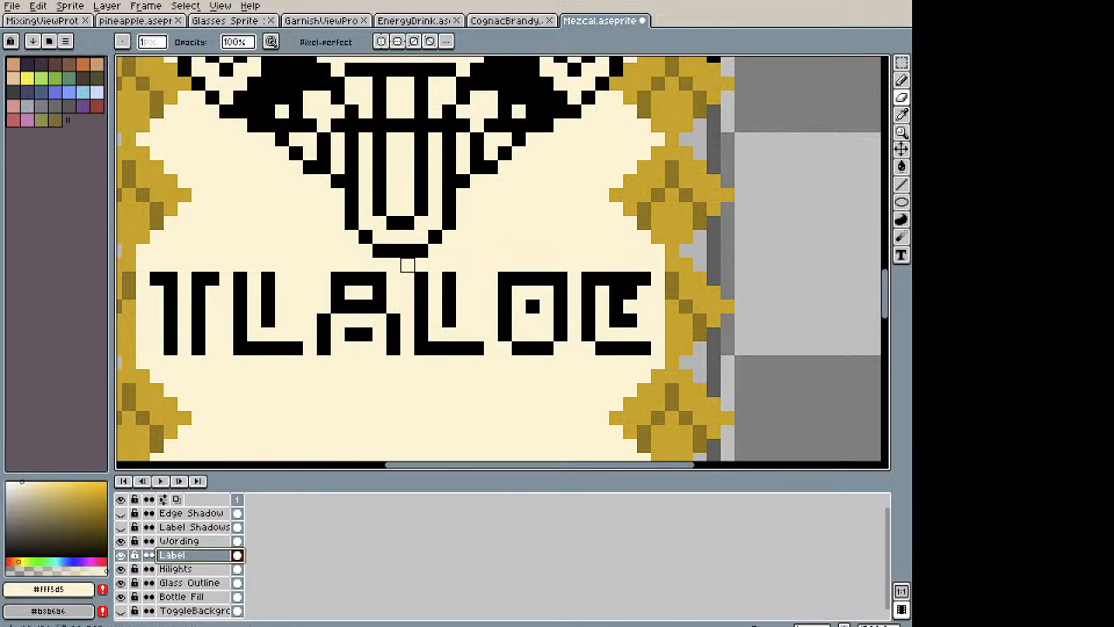
pyautogui.press('m')
pyautogui.moveTo(351, 251)
pyautogui.mouseDown()
pyautogui.moveTo(380, 223)
pyautogui.moveTo(458, 202)
pyautogui.mouseUp()
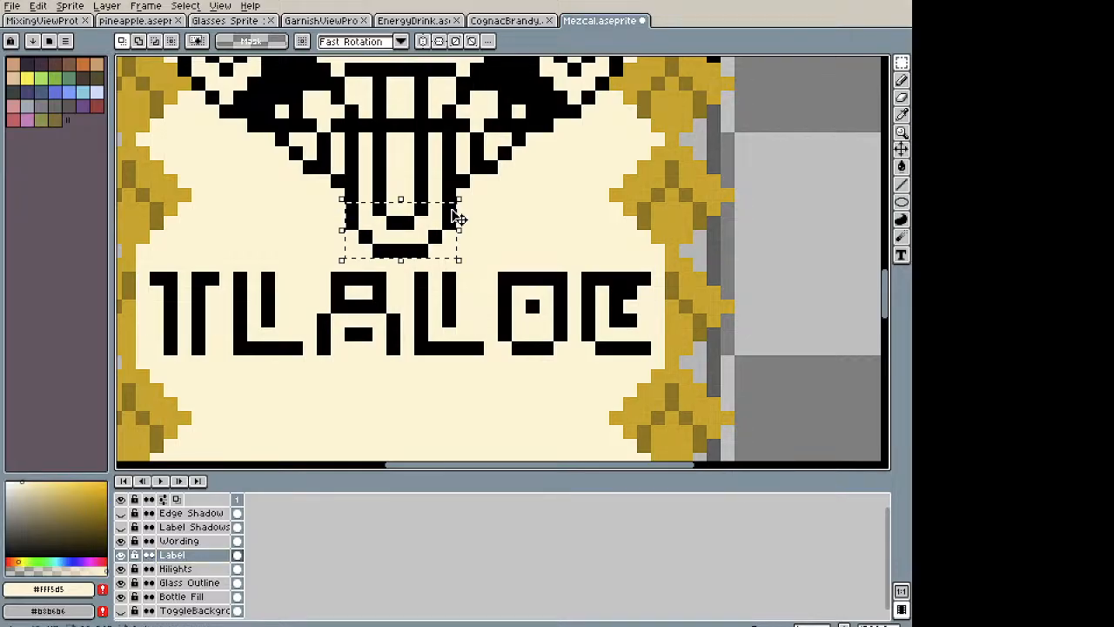
pyautogui.scroll(-2, 459, 217)
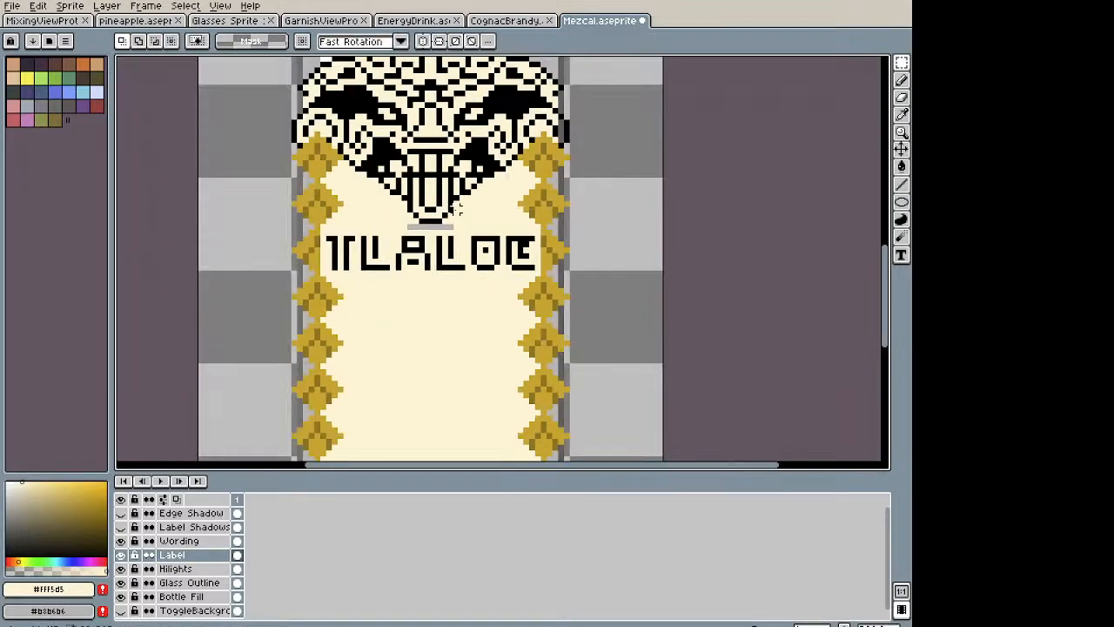
# Step: Fill the new one-pixel gap row under the raised tongue tip with the label's cream colour
pyautogui.scroll(3, 474, 209)
pyautogui.press('i')
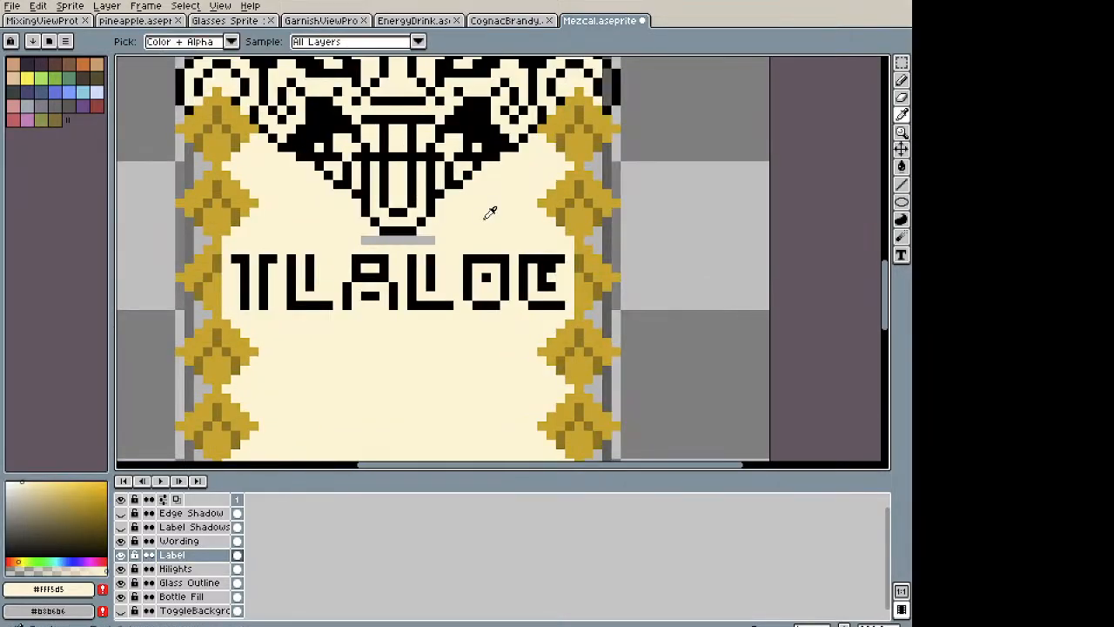
pyautogui.press('b')
pyautogui.moveTo(431, 239); pyautogui.dragTo(373, 238)
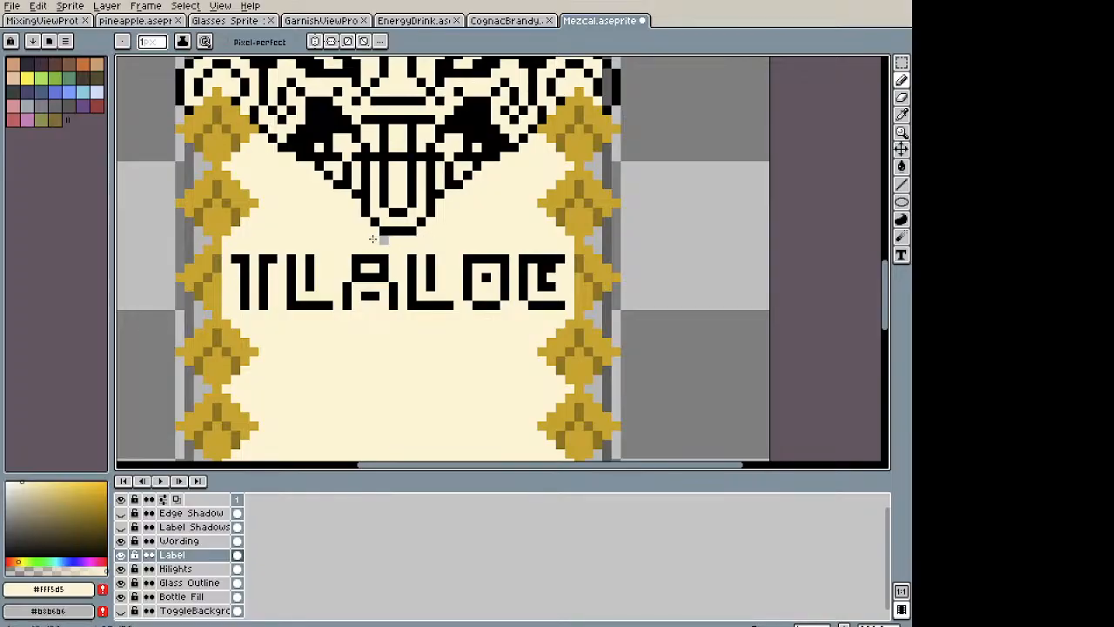
pyautogui.scroll(-2, 390, 239)
pyautogui.scroll(4, 475, 210)
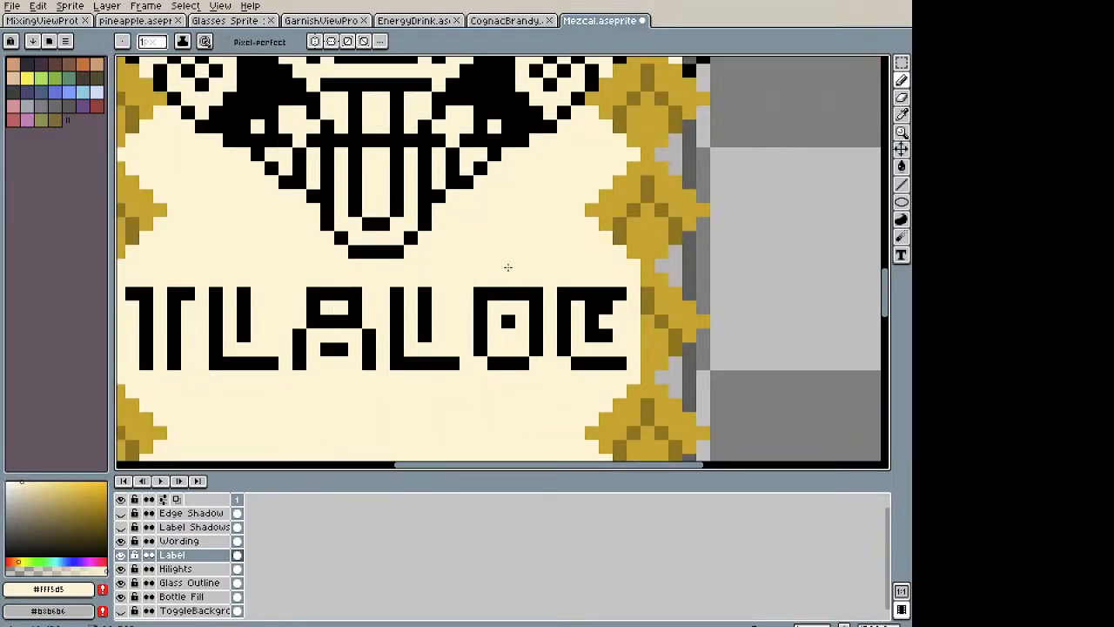
# Step: On the Wording layer, paint cream over the top bars of the letters O and C
pyautogui.click(185, 541)
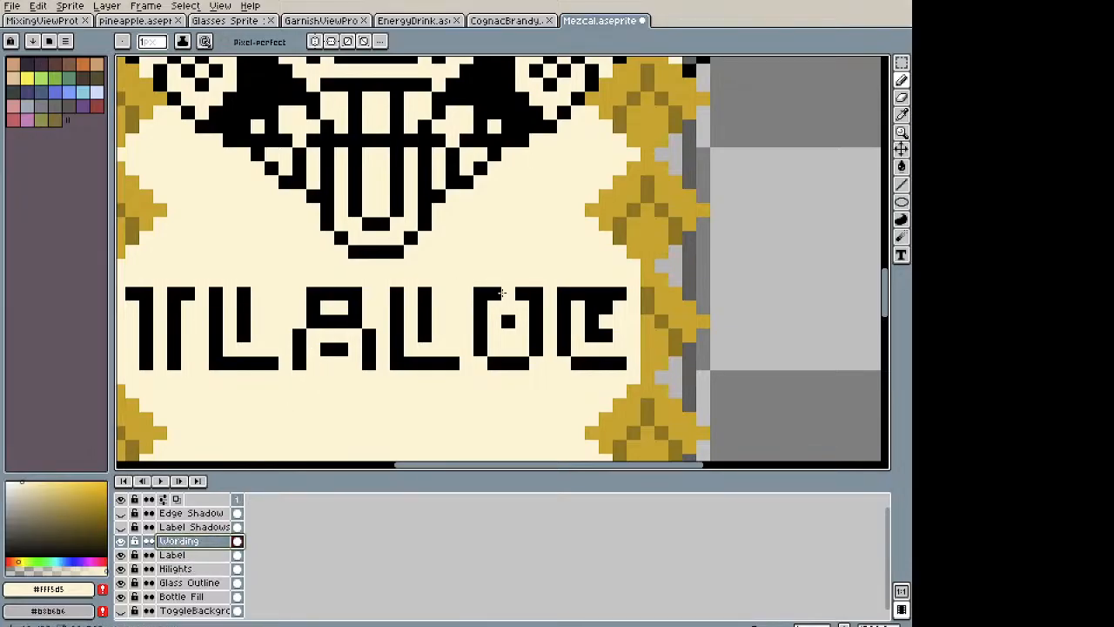
pyautogui.moveTo(494, 288); pyautogui.dragTo(522, 295)
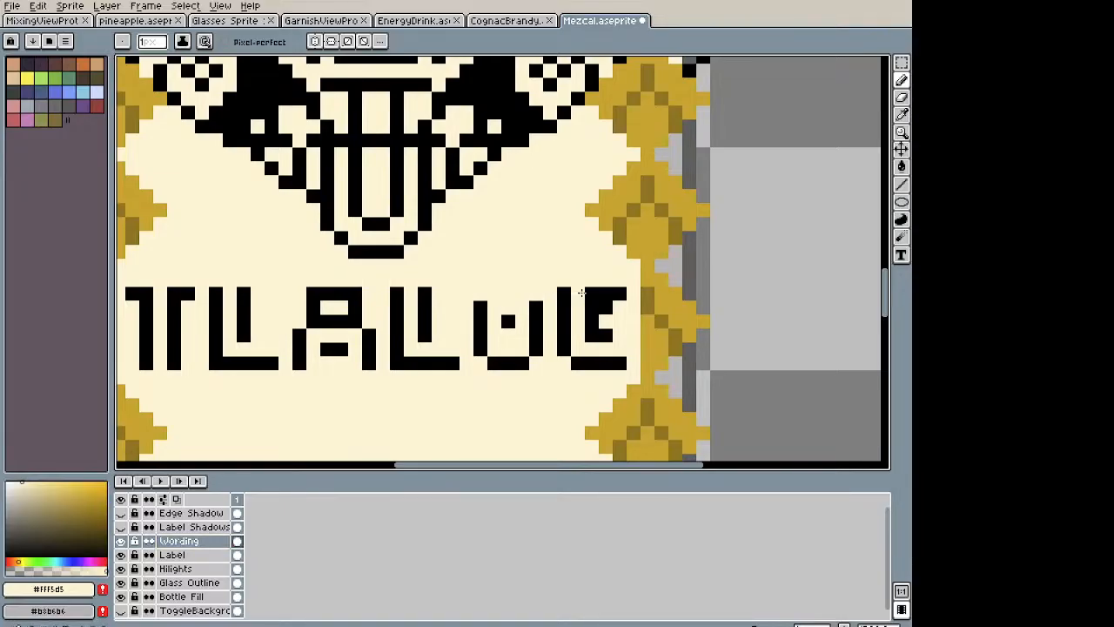
pyautogui.moveTo(584, 295); pyautogui.dragTo(614, 296)
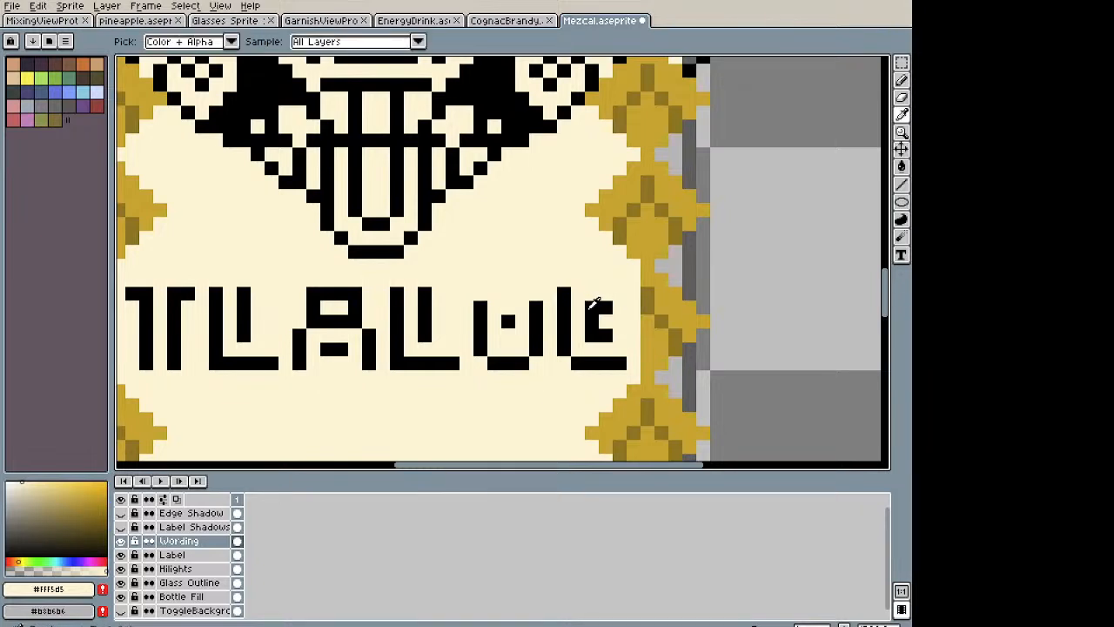
# Step: Sample black and redraw the top bars of the C and O one pixel higher
pyautogui.keyDown('alt'); pyautogui.click(581, 305); pyautogui.keyUp('alt')
pyautogui.moveTo(580, 279); pyautogui.dragTo(620, 280)
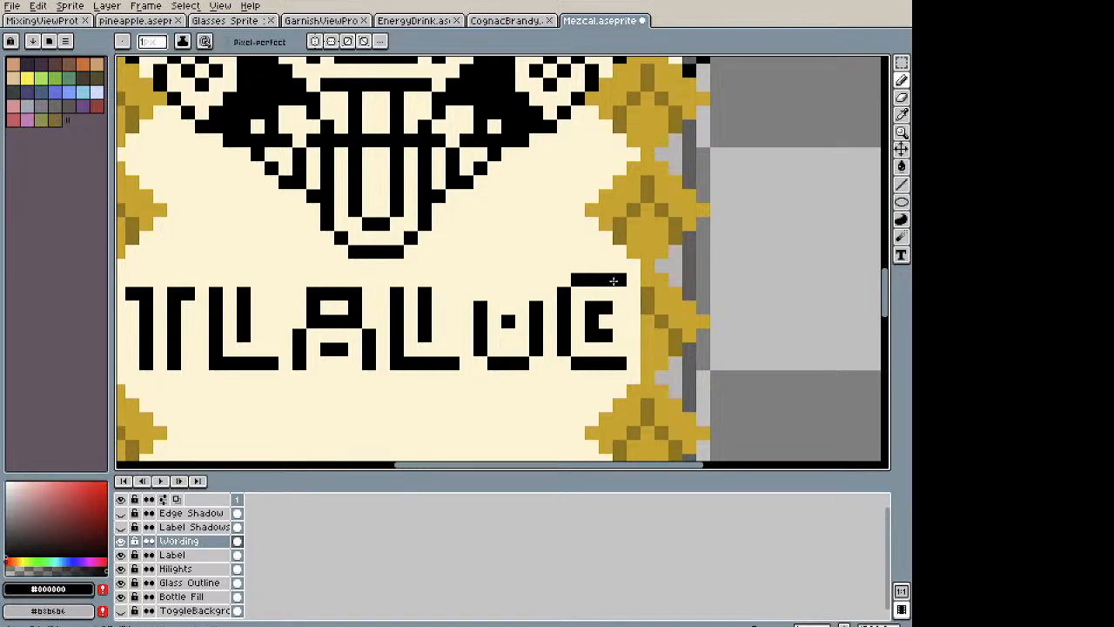
pyautogui.moveTo(518, 279); pyautogui.dragTo(490, 279)
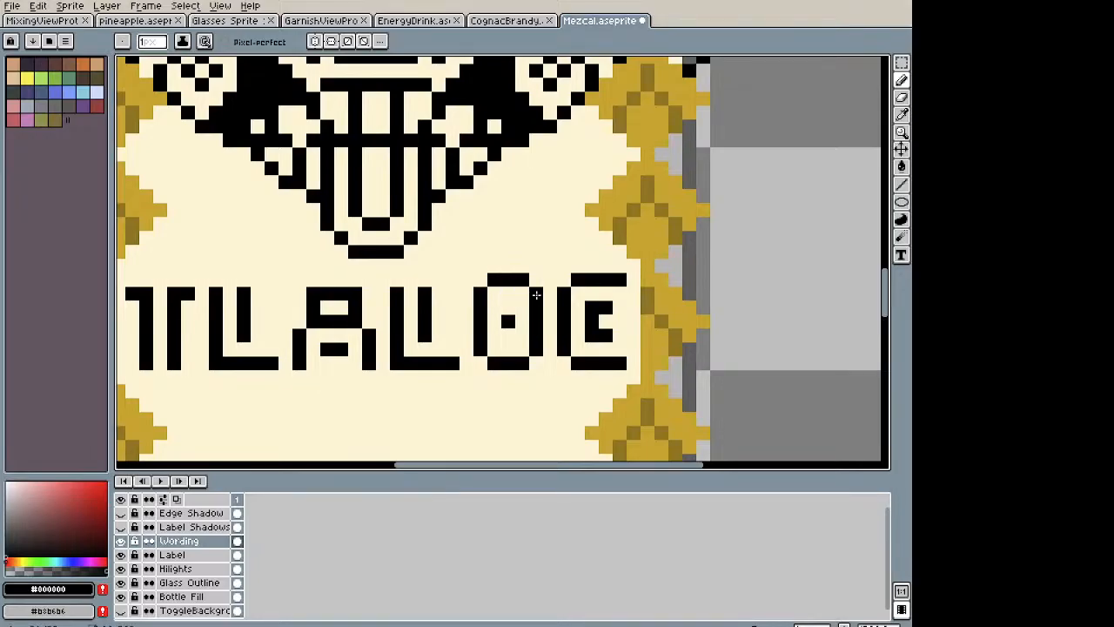
# Step: Extend both upright strokes of each L in TLALOC upward by one pixel in black
pyautogui.click(397, 278)
pyautogui.click(425, 278)
pyautogui.moveTo(258, 266); pyautogui.dragTo(443, 275)
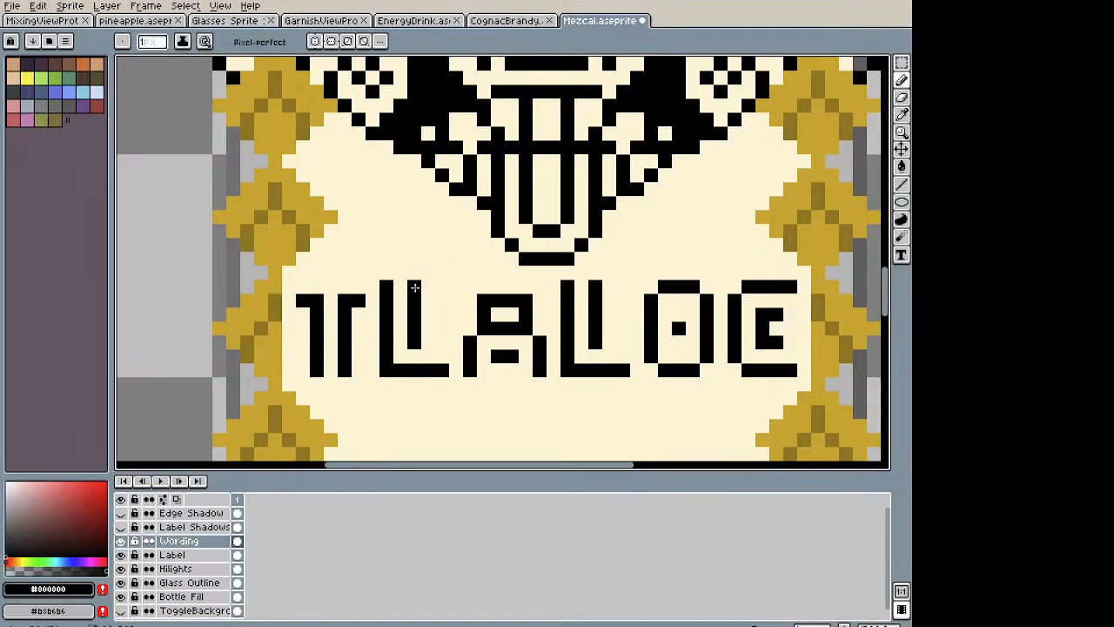
pyautogui.click(511, 313)
# Step: Select the upper part of the letter A and the top bar of the T, moving each up one pixel
pyautogui.press('m')
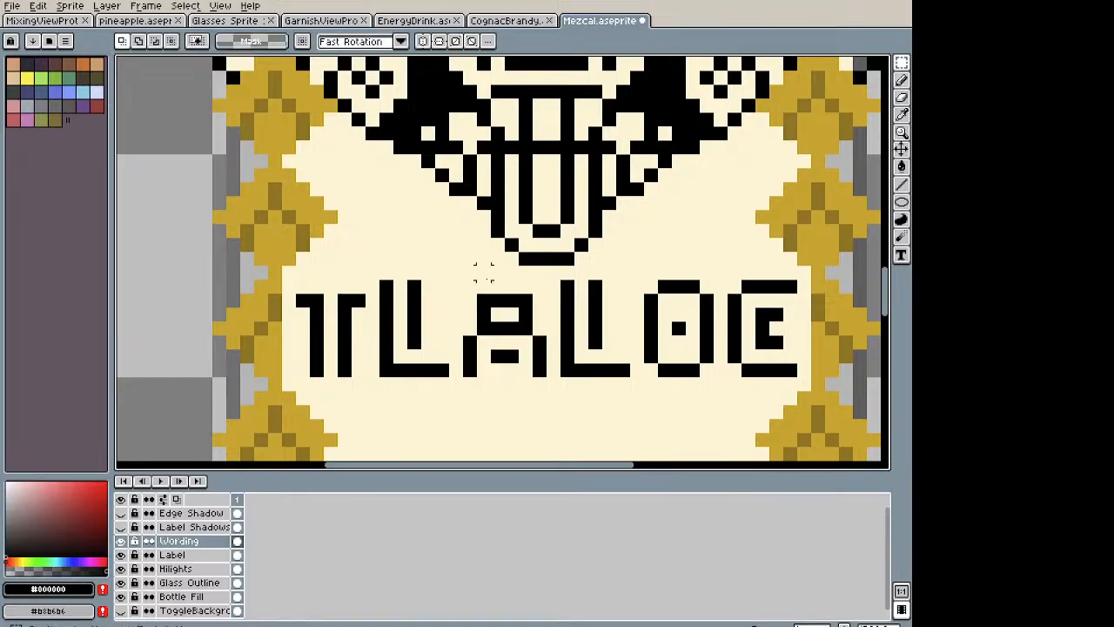
pyautogui.moveTo(469, 283); pyautogui.dragTo(540, 331)
pyautogui.press('Return')
pyautogui.moveTo(302, 301); pyautogui.dragTo(363, 312)
pyautogui.press('Return')
# Step: Fill the gaps left in the stems of the T and the legs of the A with black pixels
pyautogui.press('b')
pyautogui.click(304, 314)
pyautogui.hotkey('ctrl', 'z')
pyautogui.moveTo(317, 315); pyautogui.dragTo(345, 315)
pyautogui.click(468, 351)
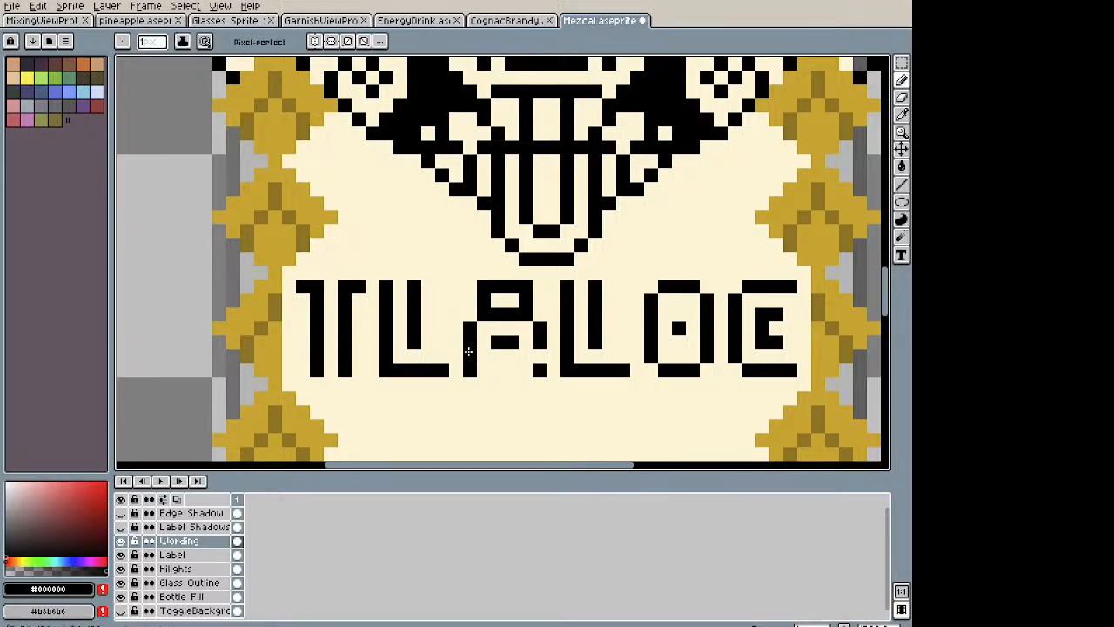
pyautogui.click(537, 358)
# Step: Examine the taller TLALOC lettering against the emblem and the whole bottle label
pyautogui.scroll(-3, 607, 337)
pyautogui.press('space')
pyautogui.moveTo(662, 335); pyautogui.dragTo(466, 295)
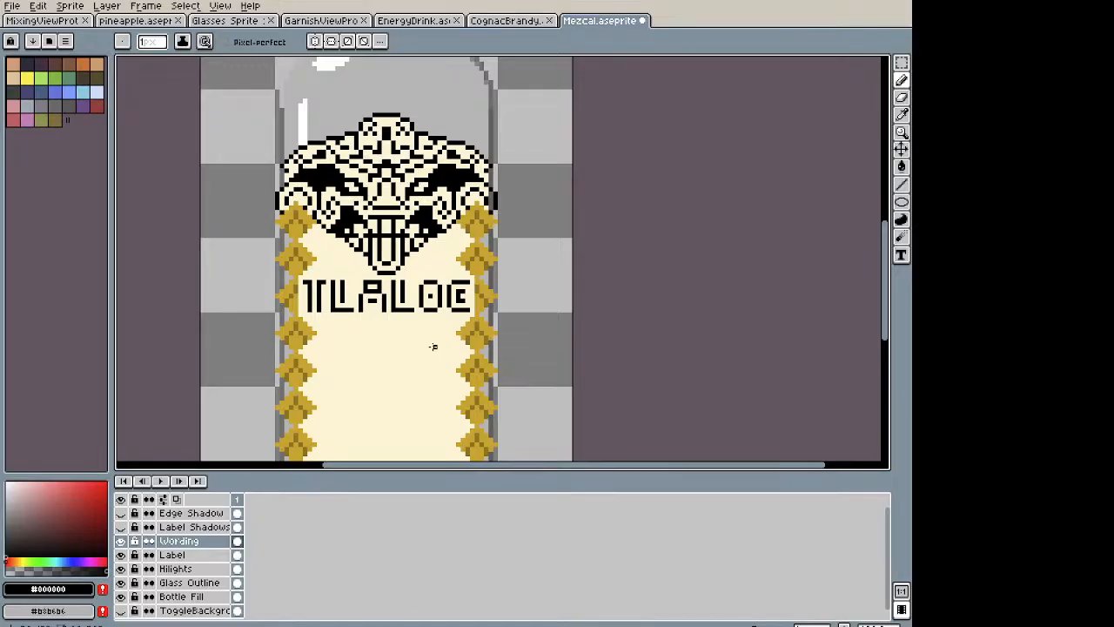
pyautogui.scroll(5, 368, 347)
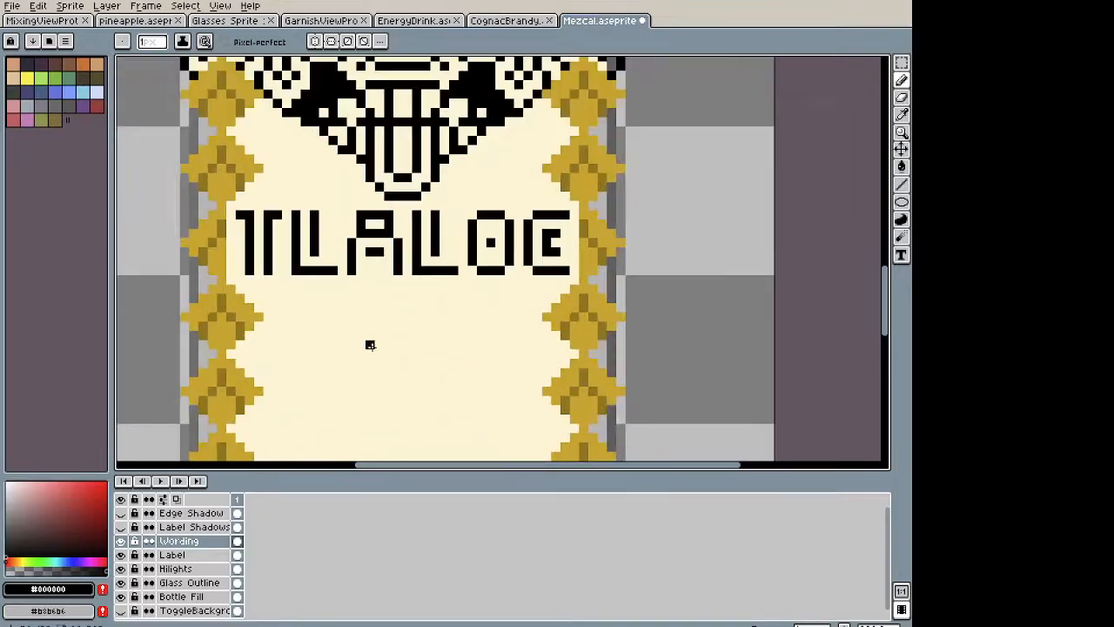
pyautogui.scroll(-3, 349, 265)
pyautogui.press('space')
pyautogui.moveTo(365, 286); pyautogui.dragTo(391, 330)
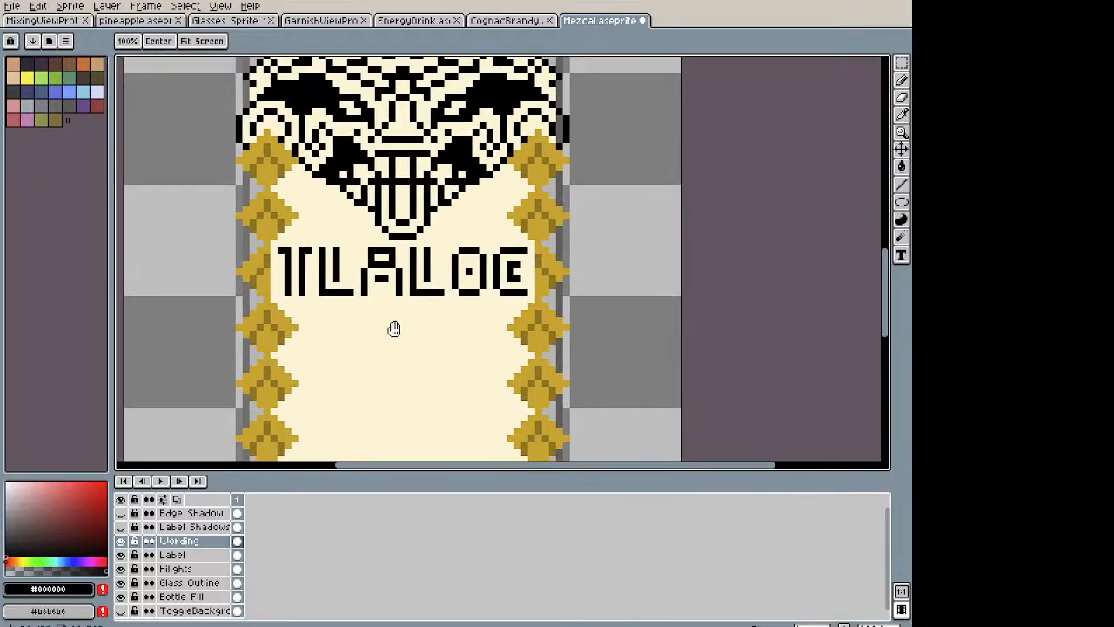
pyautogui.scroll(-2, 393, 325)
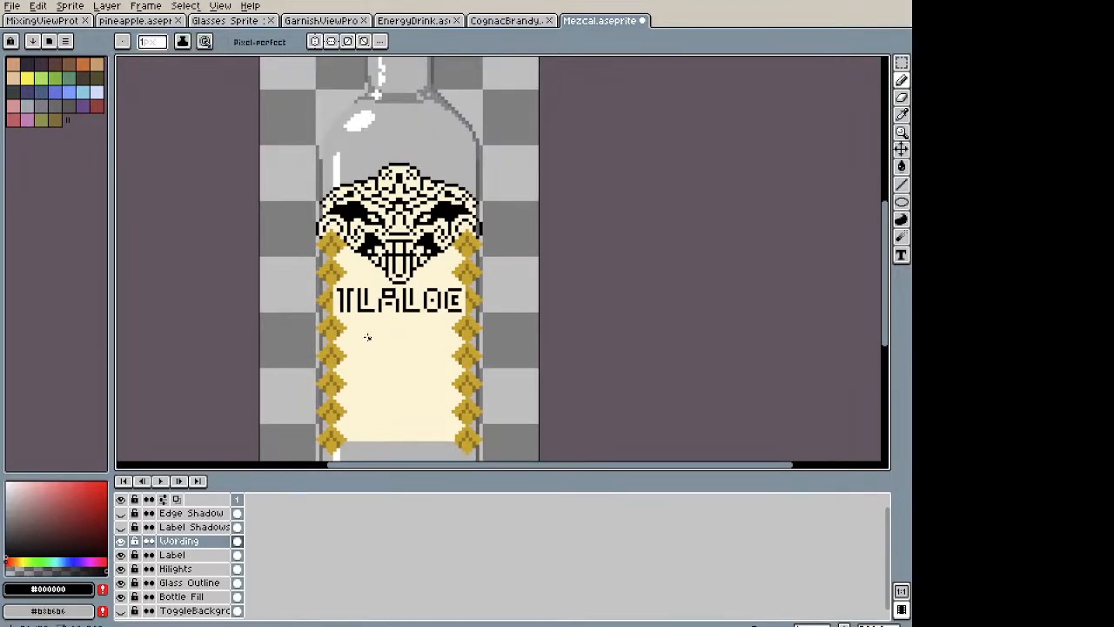
# Step: Draw a small black M and the outline of an E below TLALOC to start a second line
pyautogui.scroll(5, 367, 337)
pyautogui.moveTo(330, 289)
pyautogui.mouseDown()
pyautogui.moveTo(345, 274)
pyautogui.moveTo(359, 287)
pyautogui.moveTo(383, 272)
pyautogui.moveTo(382, 322)
pyautogui.moveTo(428, 316)
pyautogui.mouseUp()
pyautogui.click(429, 275)
pyautogui.moveTo(429, 273); pyautogui.dragTo(429, 296)
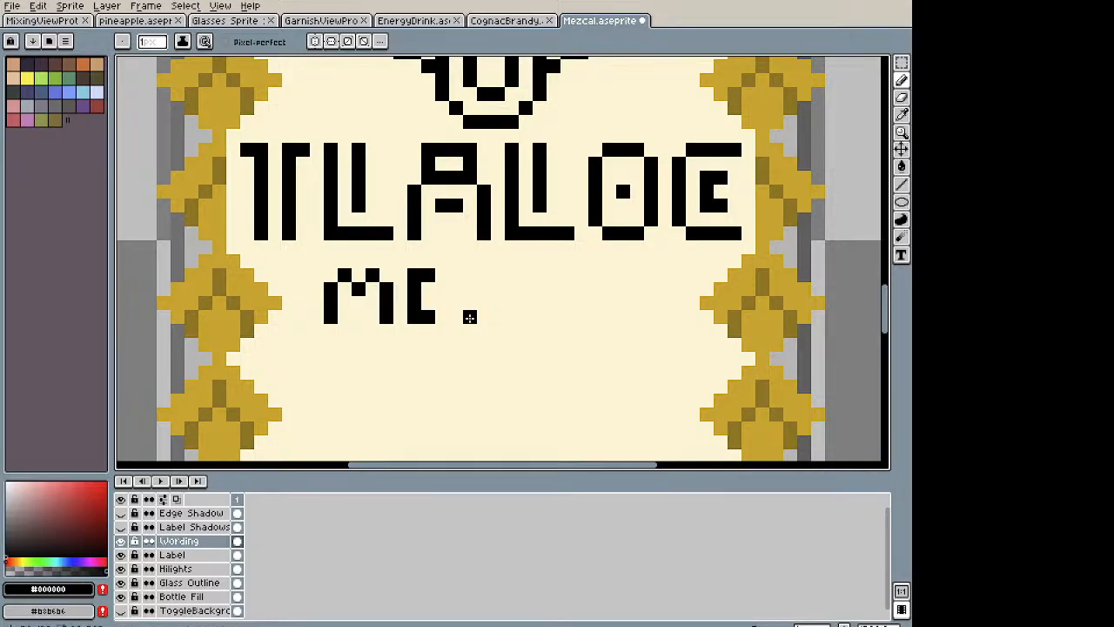
# Step: Select the new M and unfinished E, move them up one pixel, and deselect
pyautogui.press('m')
pyautogui.moveTo(427, 315); pyautogui.dragTo(324, 268)
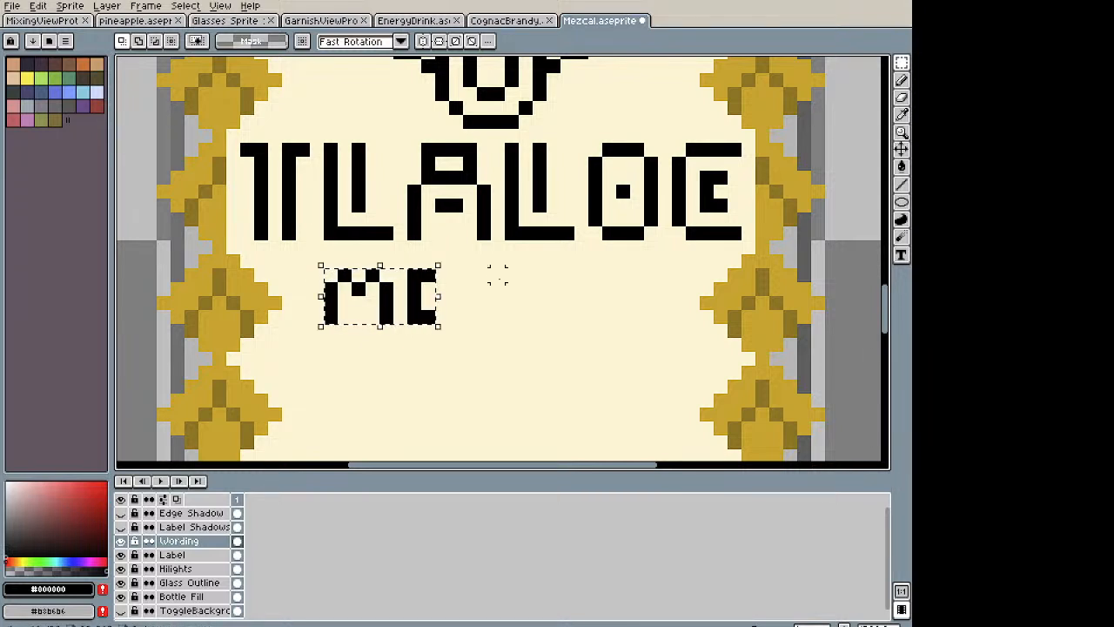
pyautogui.press('Up')
pyautogui.click(498, 275)
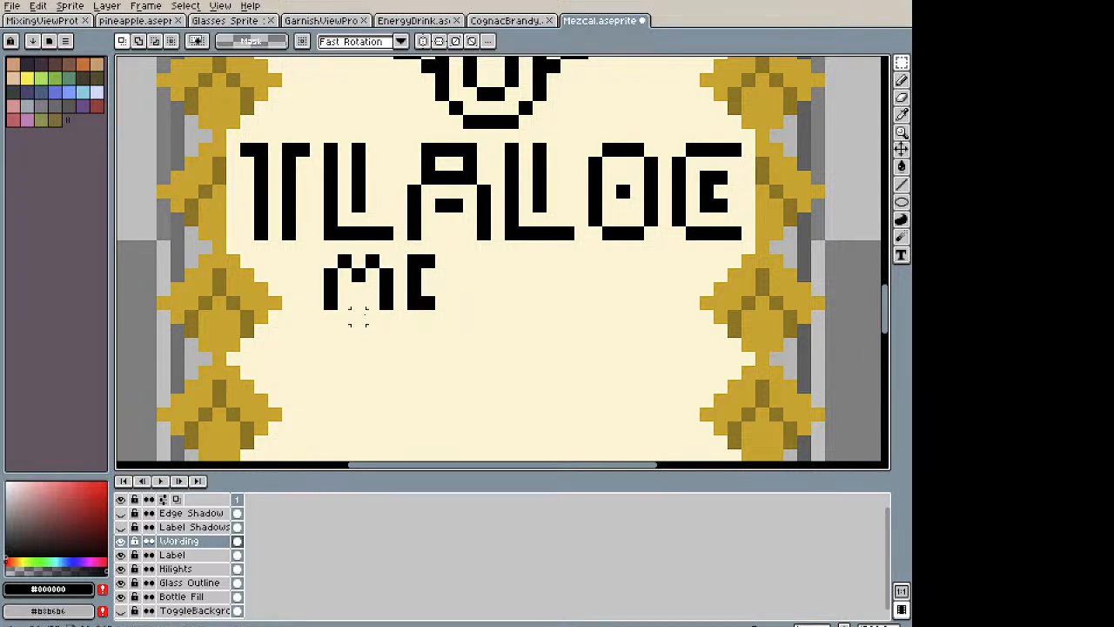
# Step: Lengthen the M's legs and the E's stem downward by one pixel and finish the E with its middle bar
pyautogui.press('b')
pyautogui.click(331, 317)
pyautogui.click(387, 317)
pyautogui.click(415, 317)
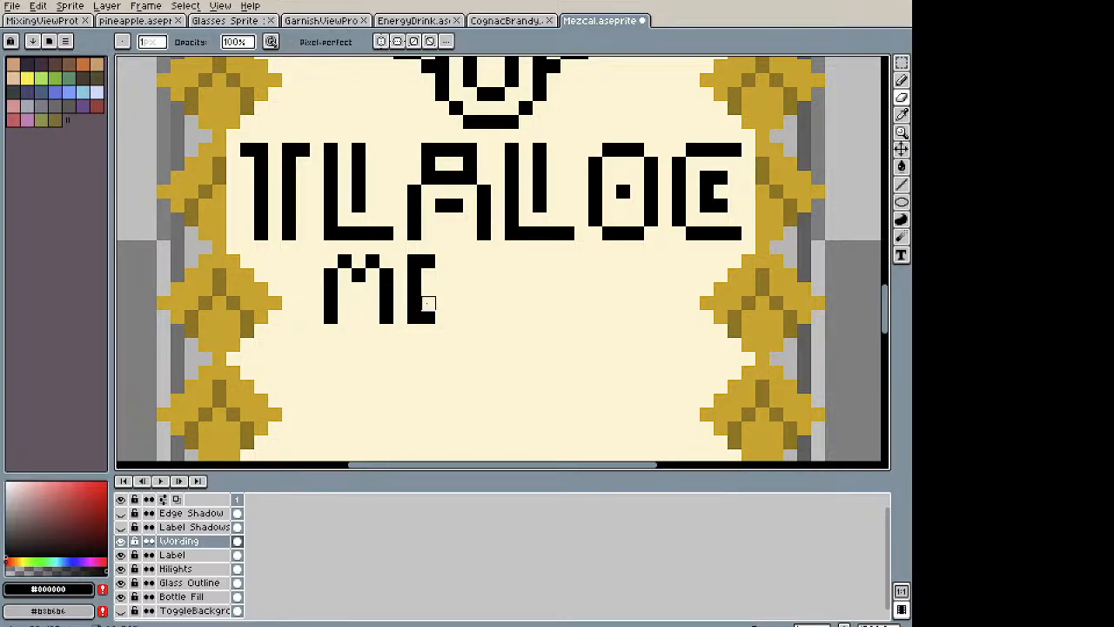
pyautogui.click(425, 289)
# Step: Draw a black letter Z after the E, matching the height of the M and E
pyautogui.moveTo(457, 262); pyautogui.dragTo(484, 262)
pyautogui.keyDown('shift'); pyautogui.click(455, 316); pyautogui.keyUp('shift')
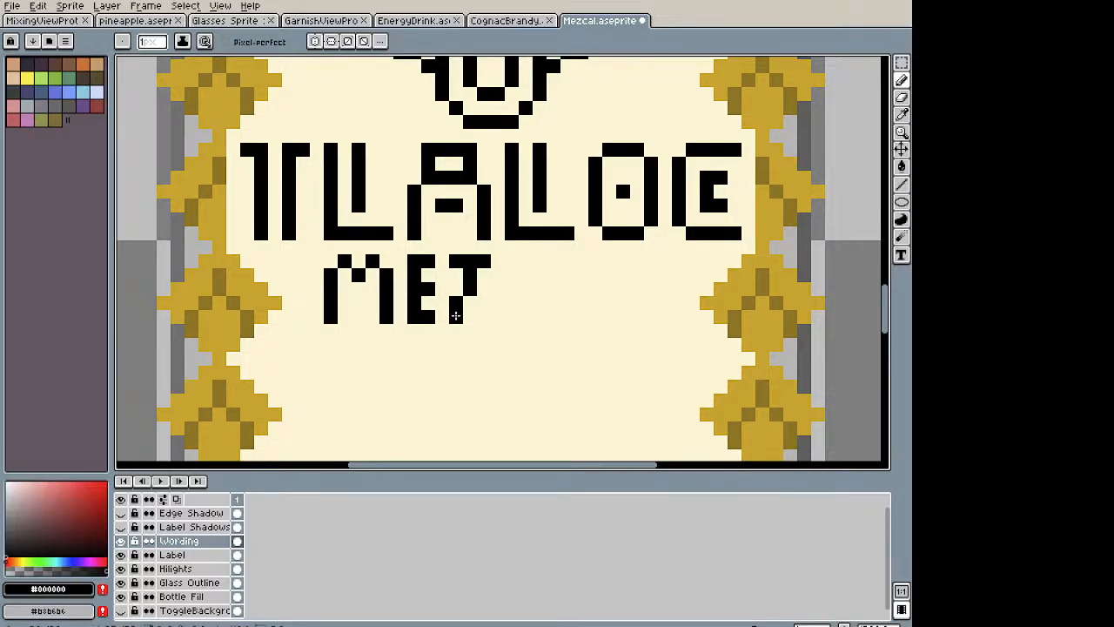
pyautogui.click(484, 275)
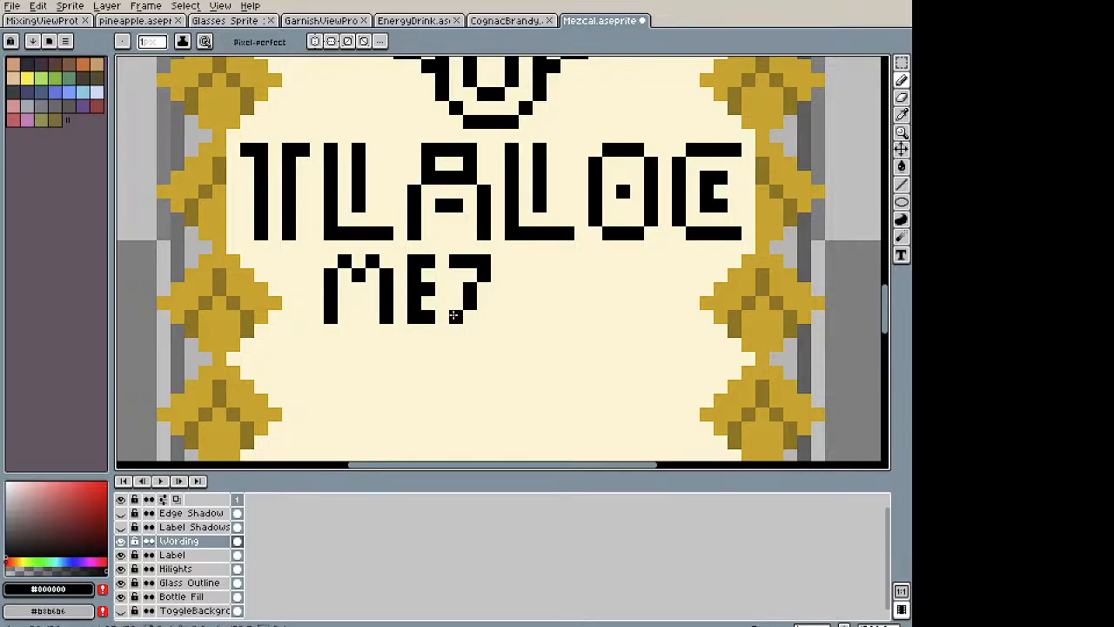
pyautogui.moveTo(454, 317)
pyautogui.mouseDown()
pyautogui.moveTo(486, 320)
pyautogui.moveTo(471, 293)
pyautogui.mouseUp()
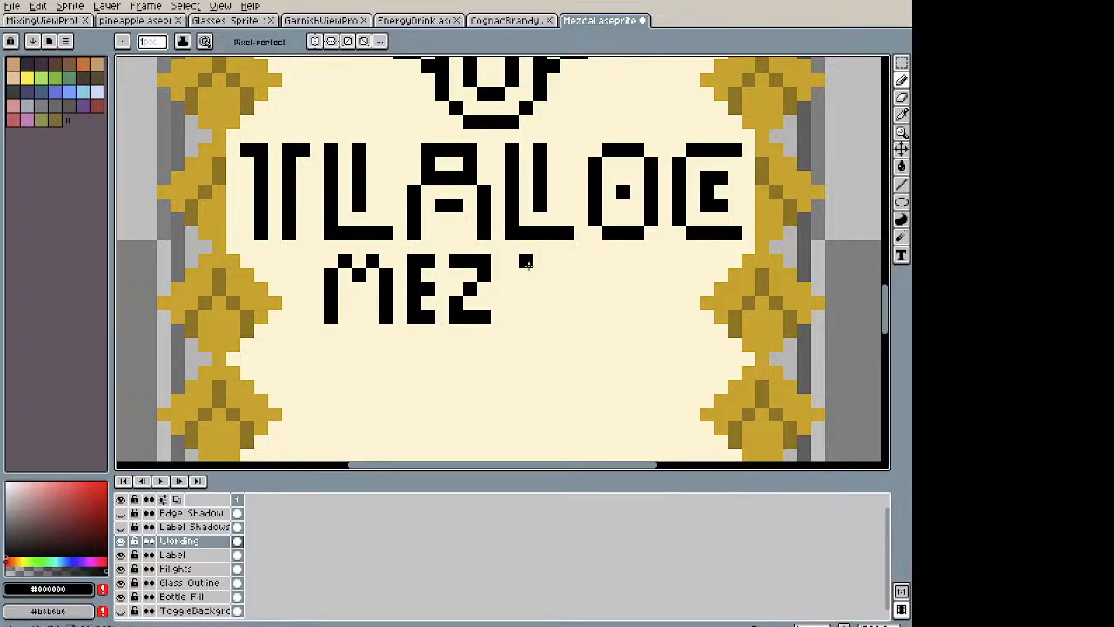
# Step: Draw the letters C, A and L after the Z to complete the word MEZCAL
pyautogui.moveTo(511, 261)
pyautogui.mouseDown()
pyautogui.moveTo(512, 317)
pyautogui.moveTo(546, 316)
pyautogui.mouseUp()
pyautogui.moveTo(519, 262)
pyautogui.mouseDown()
pyautogui.moveTo(540, 261)
pyautogui.moveTo(540, 275)
pyautogui.mouseUp()
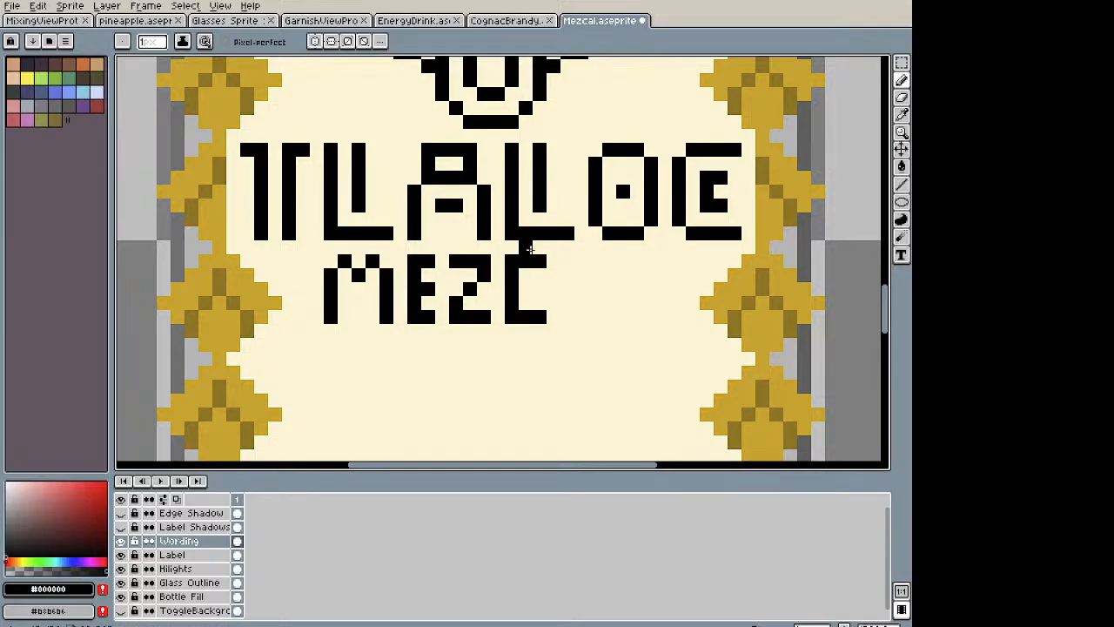
pyautogui.moveTo(578, 266)
pyautogui.mouseDown()
pyautogui.moveTo(567, 311)
pyautogui.moveTo(598, 274)
pyautogui.moveTo(595, 306)
pyautogui.moveTo(619, 300)
pyautogui.moveTo(433, 329)
pyautogui.moveTo(436, 296)
pyautogui.moveTo(433, 348)
pyautogui.moveTo(464, 350)
pyautogui.mouseUp()
pyautogui.press('space')
pyautogui.scroll(-4, 461, 349)
pyautogui.scroll(3, 525, 336)
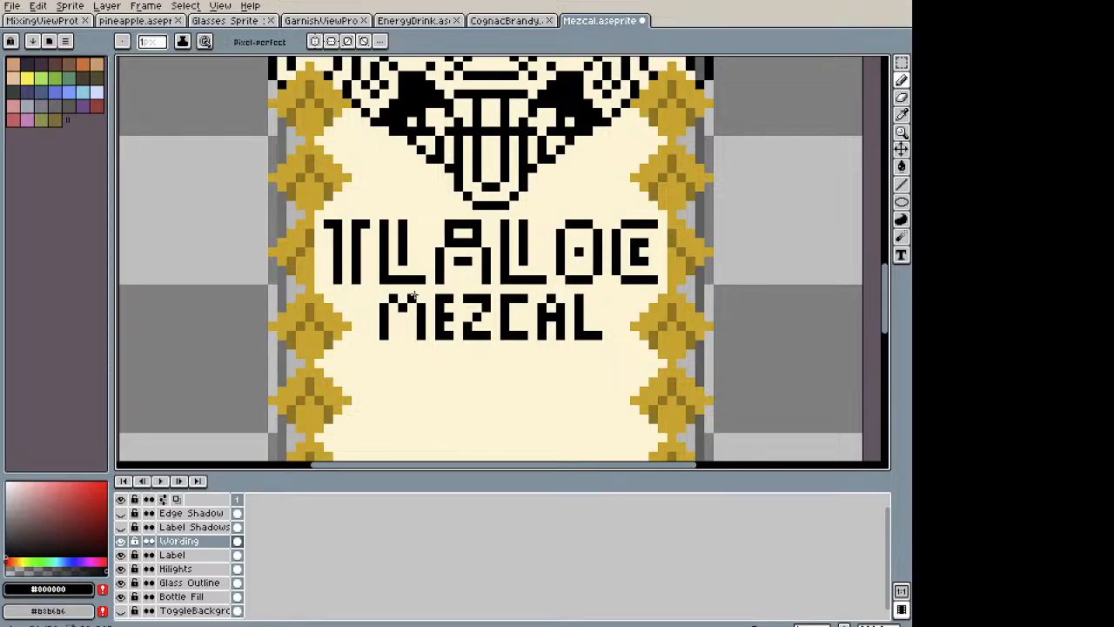
# Step: Check the centring of the word MEZCAL by shifting it three pixels to each side and back, and deselect it
pyautogui.press('m')
pyautogui.moveTo(597, 336); pyautogui.dragTo(383, 297)
pyautogui.press('Left')
pyautogui.press('Left')
pyautogui.press('Left')
pyautogui.press('Right')
pyautogui.press('Right')
pyautogui.press('Right')
pyautogui.press('Right')
pyautogui.press('Right')
pyautogui.press('Right')
pyautogui.press('Left')
pyautogui.press('Left')
pyautogui.press('Left')
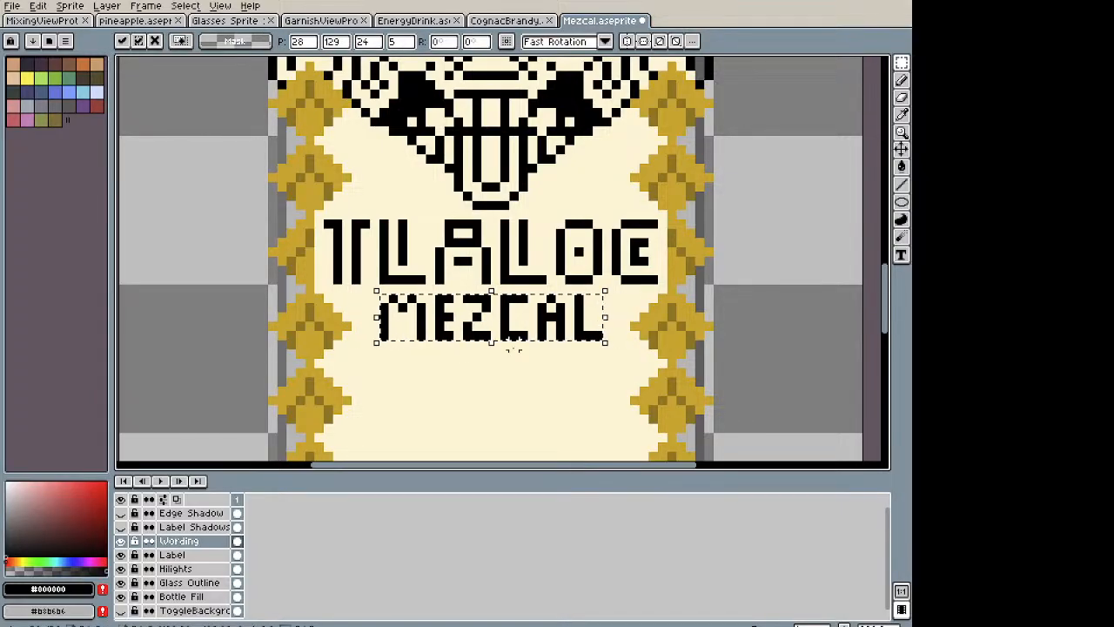
pyautogui.hotkey('ctrl', 'd')
# Step: Fill the grey gaps along the emblem's outer edges on the Label layer with the label's cream colour #fff5d5
pyautogui.scroll(-3, 561, 327)
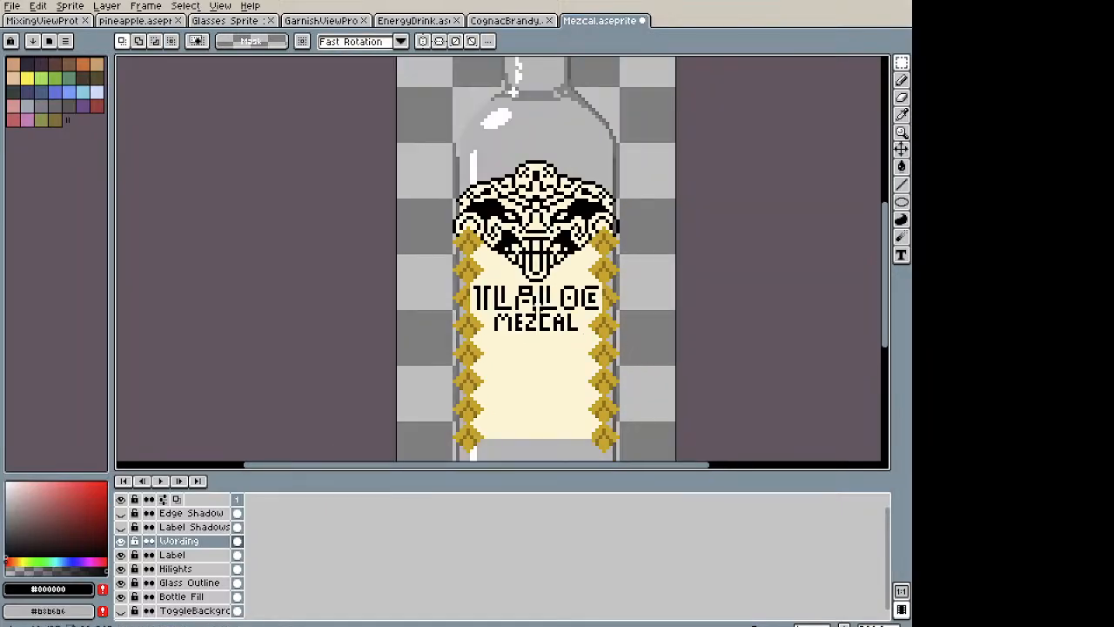
pyautogui.scroll(-2, 538, 314)
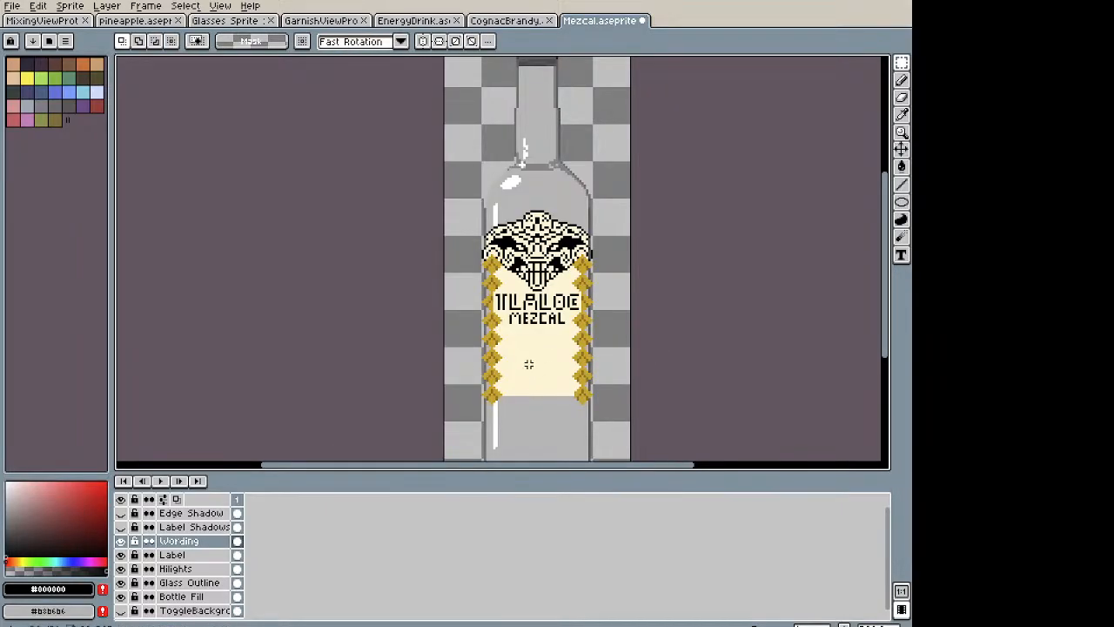
pyautogui.scroll(1, 475, 243)
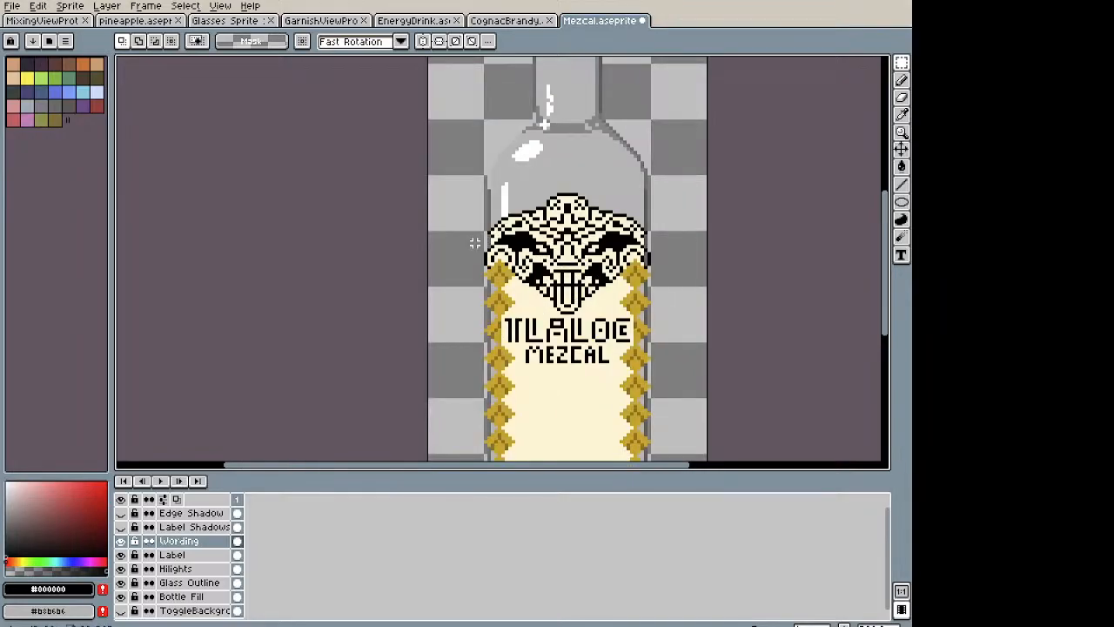
pyautogui.scroll(4, 475, 243)
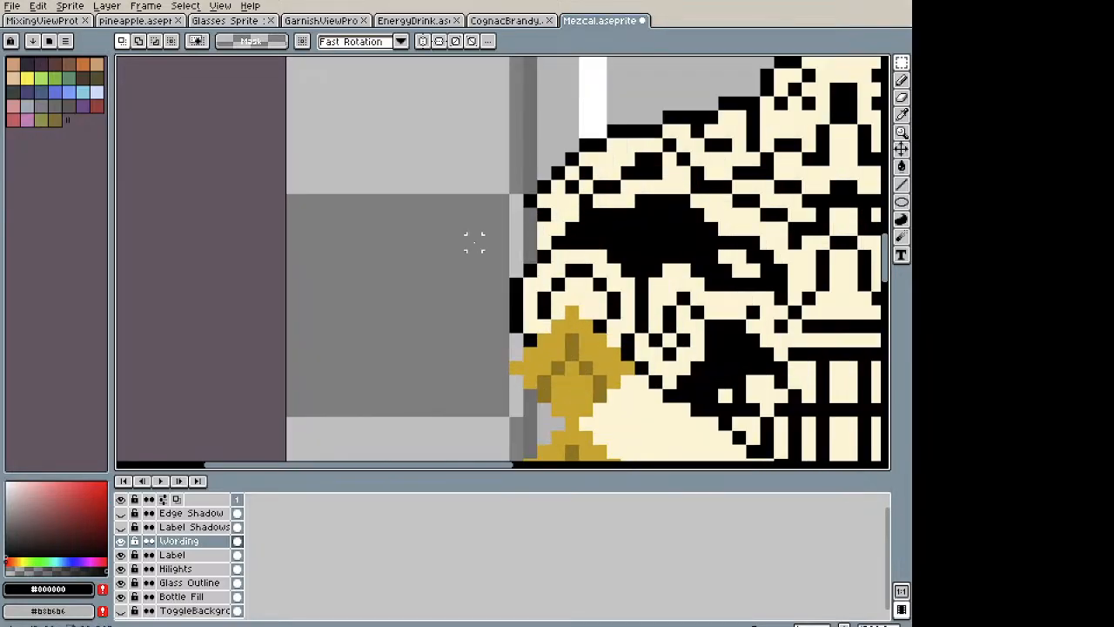
pyautogui.scroll(-5, 476, 243)
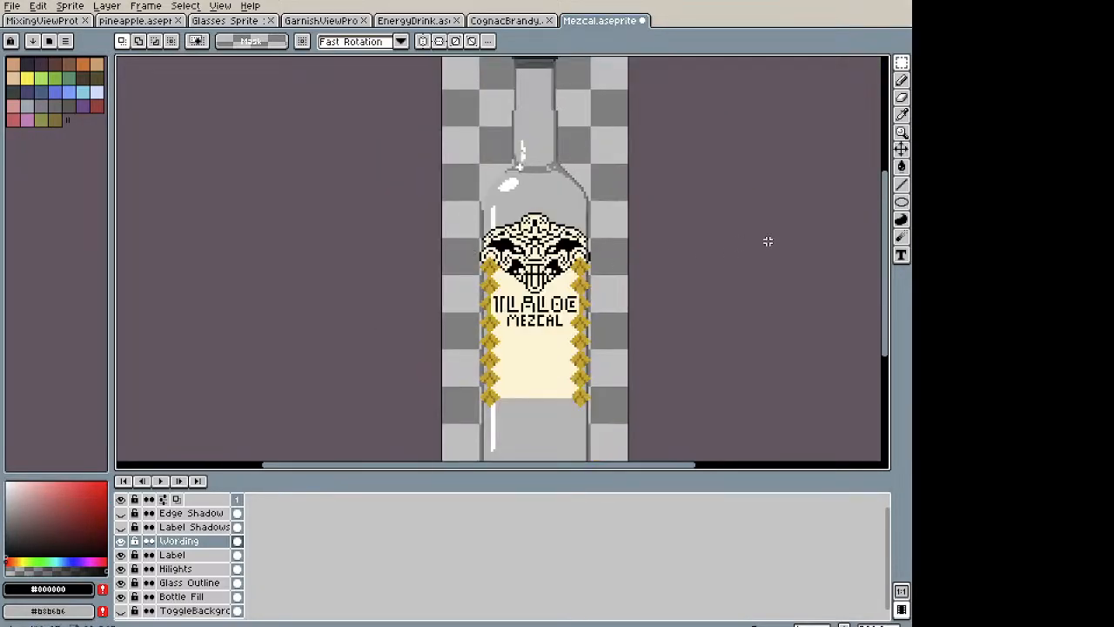
pyautogui.scroll(4, 619, 244)
pyautogui.press('i')
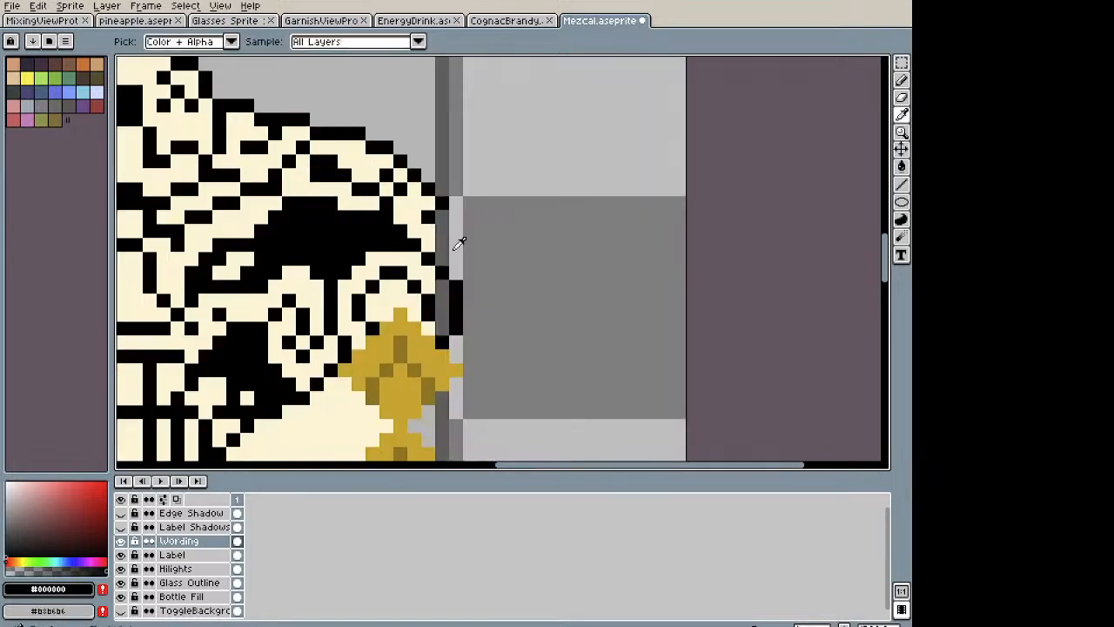
pyautogui.click(396, 291)
pyautogui.press('b')
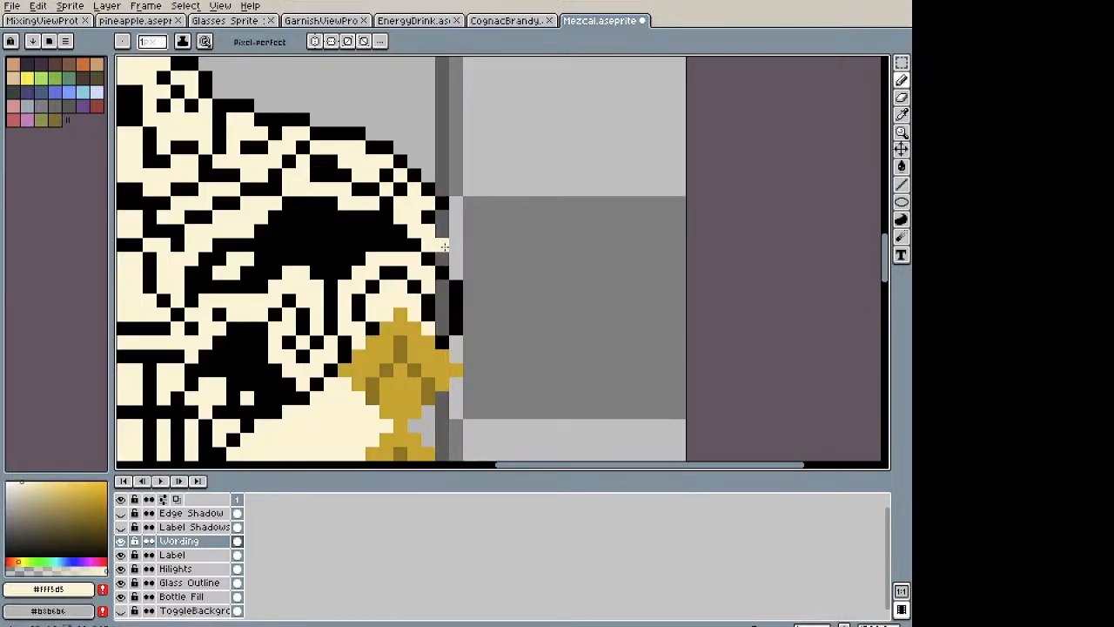
pyautogui.click(179, 554)
pyautogui.moveTo(436, 215); pyautogui.dragTo(442, 332)
pyautogui.click(412, 283)
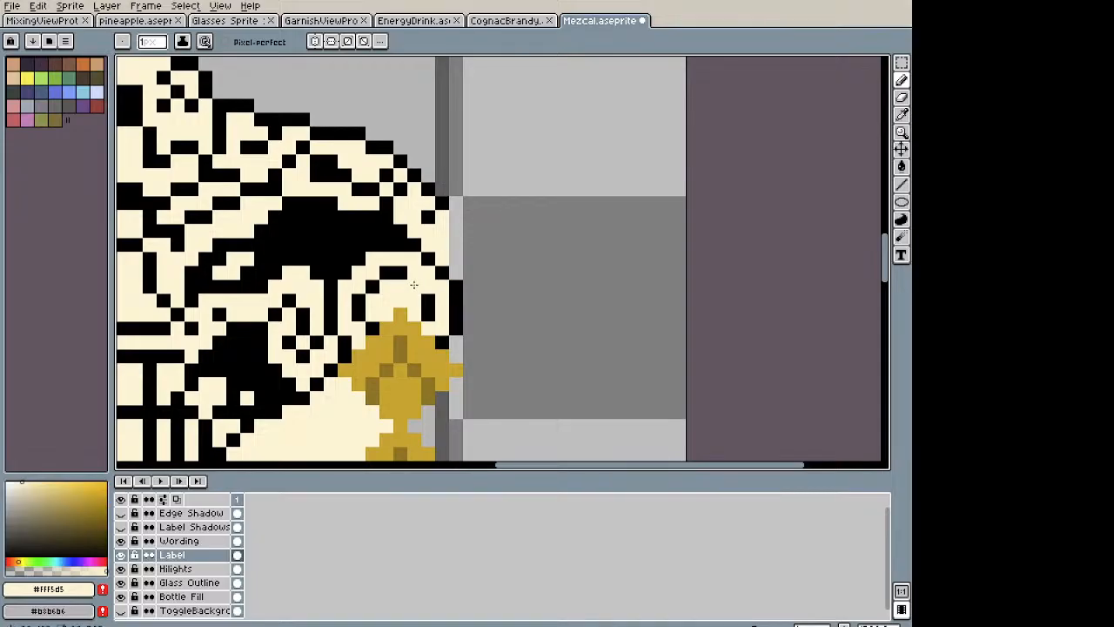
pyautogui.hscroll(-10, 412, 283)
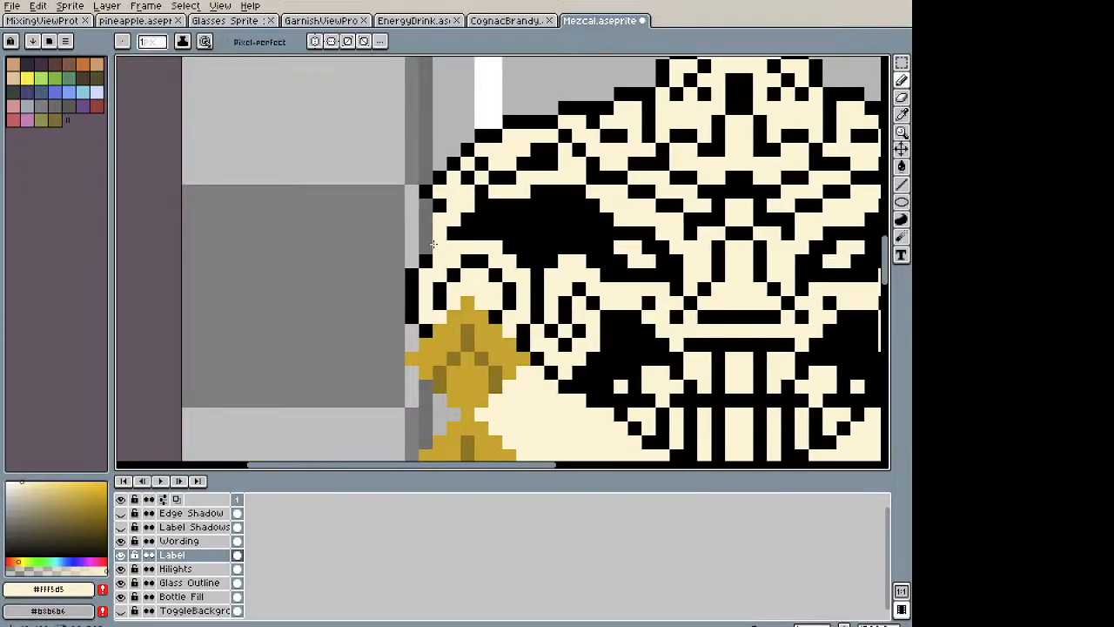
pyautogui.scroll(-4, 427, 248)
pyautogui.moveTo(531, 262); pyautogui.dragTo(396, 148)
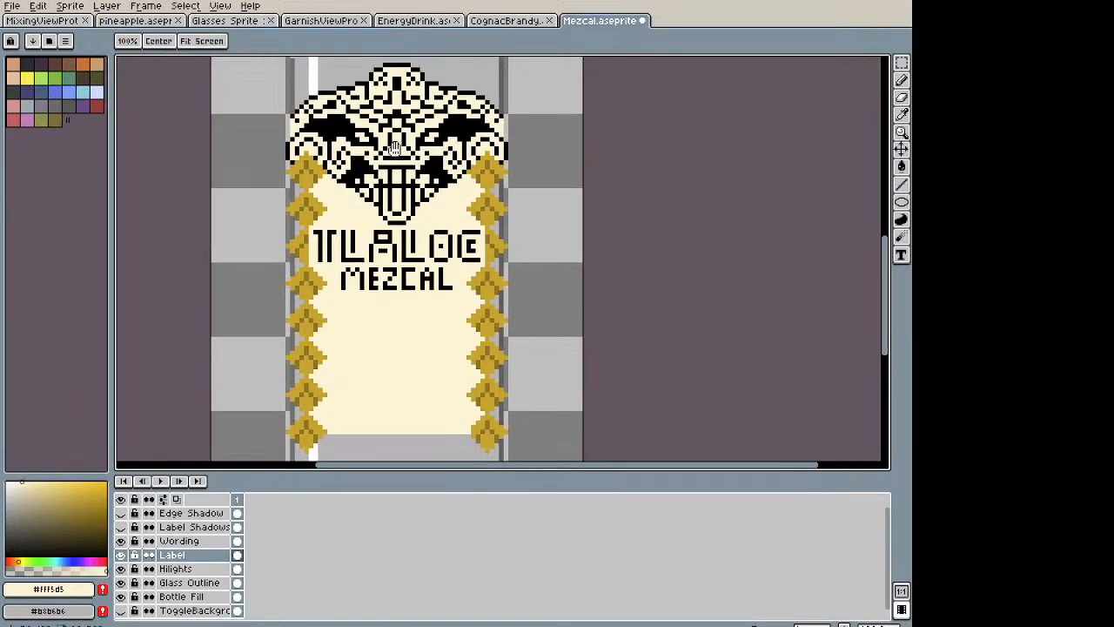
pyautogui.scroll(-3, 394, 148)
pyautogui.scroll(2, 416, 196)
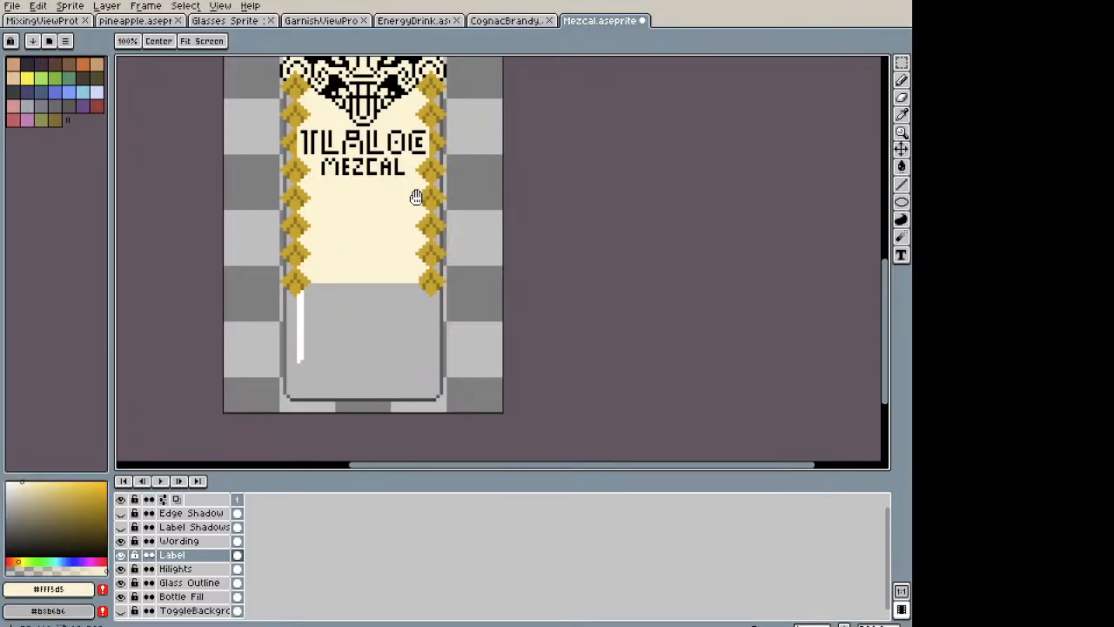
pyautogui.scroll(-1, 416, 197)
pyautogui.moveTo(410, 202); pyautogui.dragTo(410, 298)
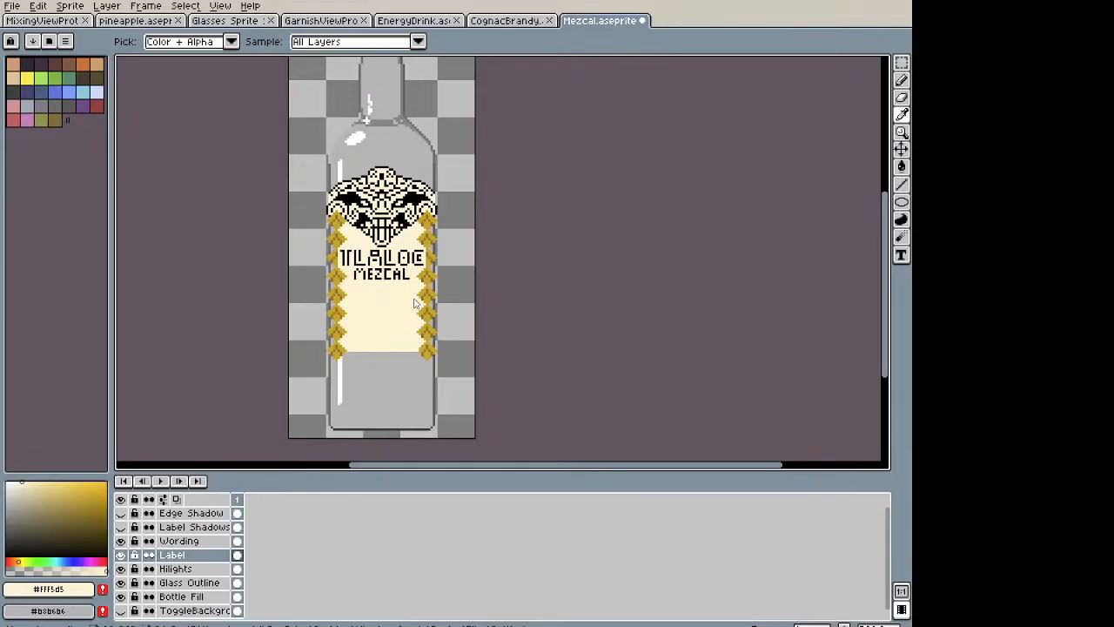
pyautogui.press('b')
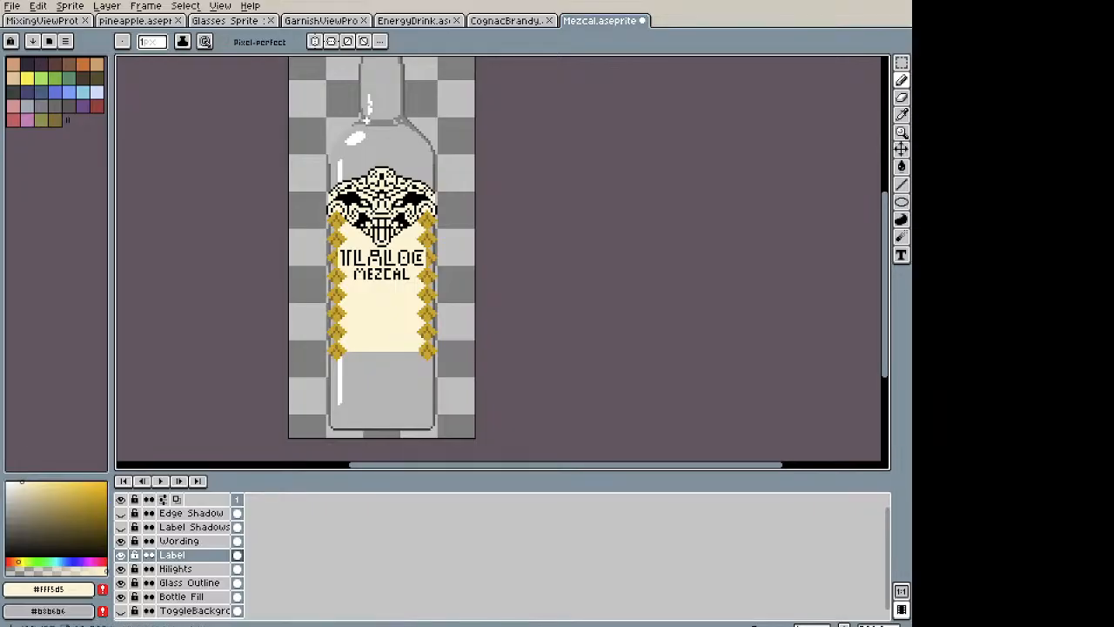
# Step: Mix a light sky blue as the drawing colour for the label's diamond border
pyautogui.scroll(2, 527, 299)
pyautogui.moveTo(435, 316)
pyautogui.mouseDown()
pyautogui.moveTo(567, 224)
pyautogui.moveTo(546, 347)
pyautogui.mouseUp()
pyautogui.press('b')
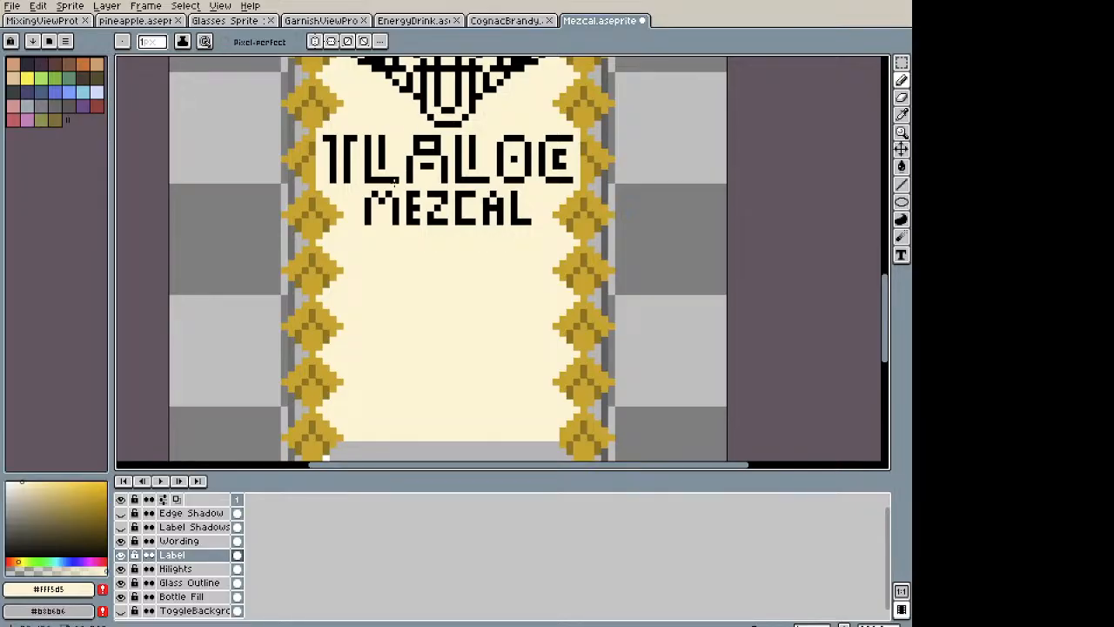
pyautogui.click(60, 561)
pyautogui.moveTo(62, 561); pyautogui.dragTo(56, 561)
pyautogui.moveTo(73, 495)
pyautogui.mouseDown()
pyautogui.moveTo(116, 510)
pyautogui.moveTo(130, 500)
pyautogui.mouseUp()
pyautogui.moveTo(64, 562); pyautogui.dragTo(59, 562)
pyautogui.moveTo(96, 519); pyautogui.dragTo(97, 484)
pyautogui.press('g')
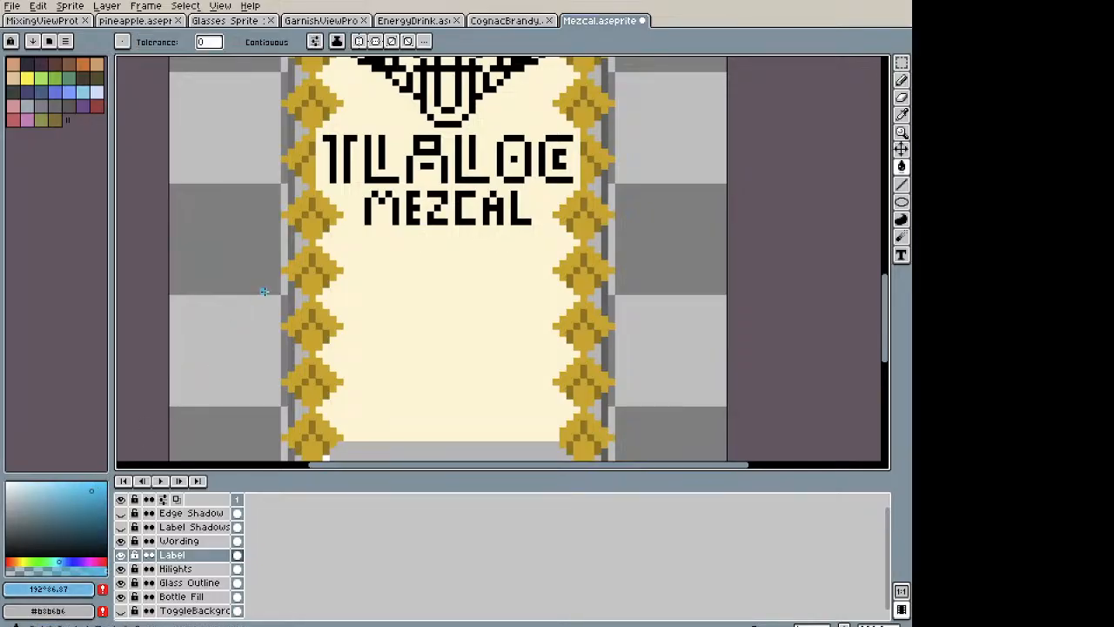
pyautogui.click(316, 221)
pyautogui.scroll(1, 315, 223)
pyautogui.hotkey('ctrl', 'z')
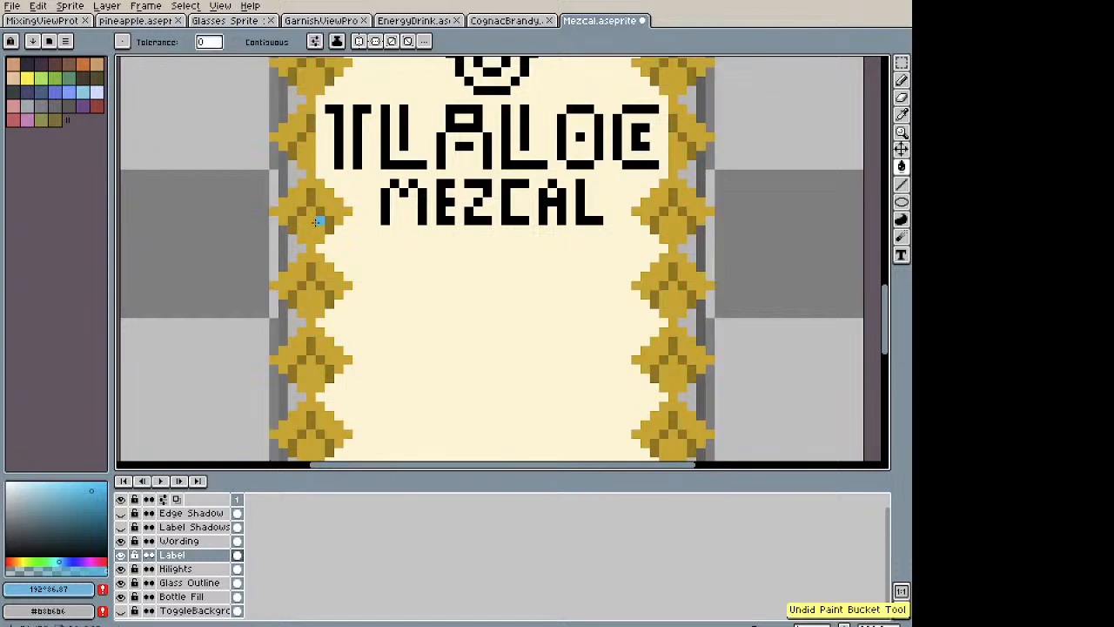
# Step: Paint the gold areas of the diamond left of MEZCAL light blue, keeping its dark inner marks
pyautogui.press('b')
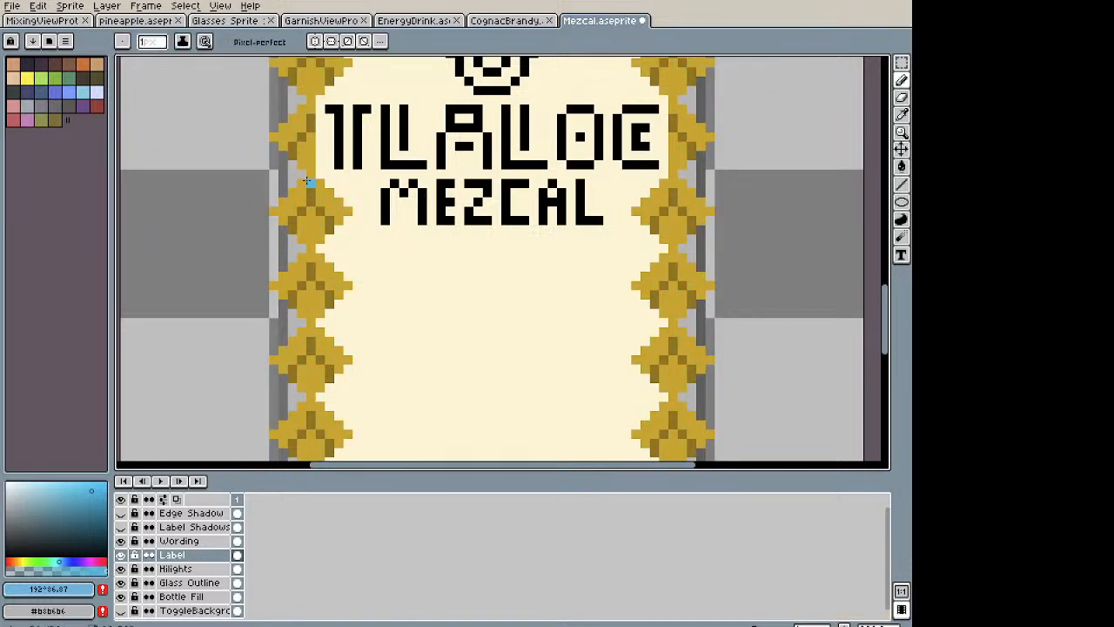
pyautogui.moveTo(299, 182); pyautogui.dragTo(318, 183)
pyautogui.click(302, 238)
pyautogui.click(319, 239)
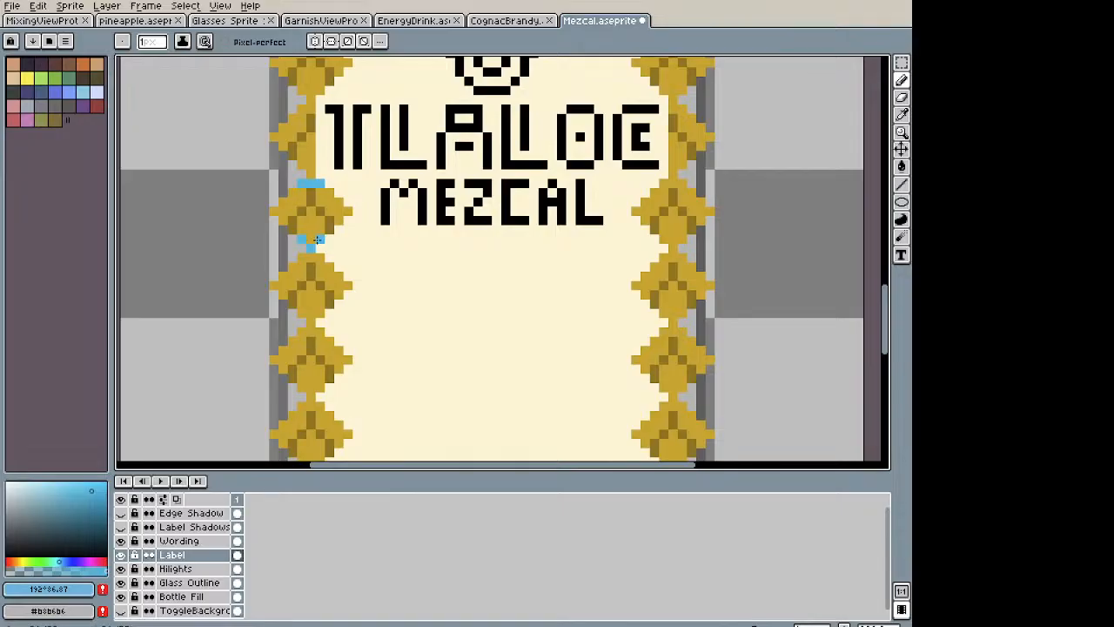
pyautogui.moveTo(346, 211); pyautogui.dragTo(326, 191)
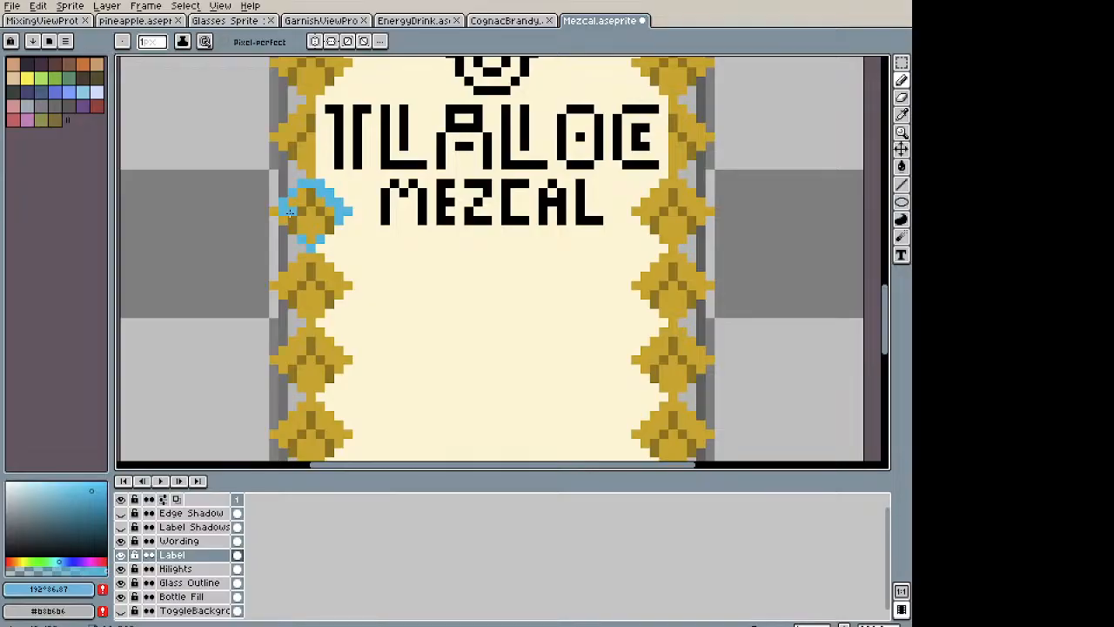
pyautogui.moveTo(304, 228)
pyautogui.mouseDown()
pyautogui.moveTo(312, 213)
pyautogui.moveTo(316, 221)
pyautogui.mouseUp()
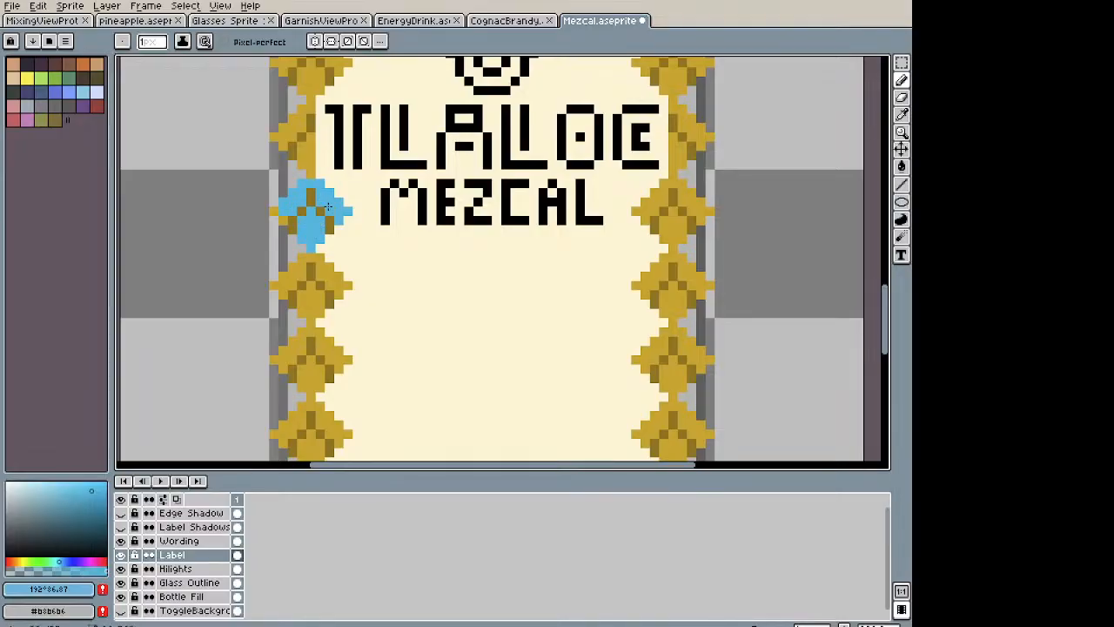
# Step: Delete the Label layer pixels that stick out past the bottle's left and right sides
pyautogui.scroll(-3, 329, 208)
pyautogui.scroll(-2, 362, 258)
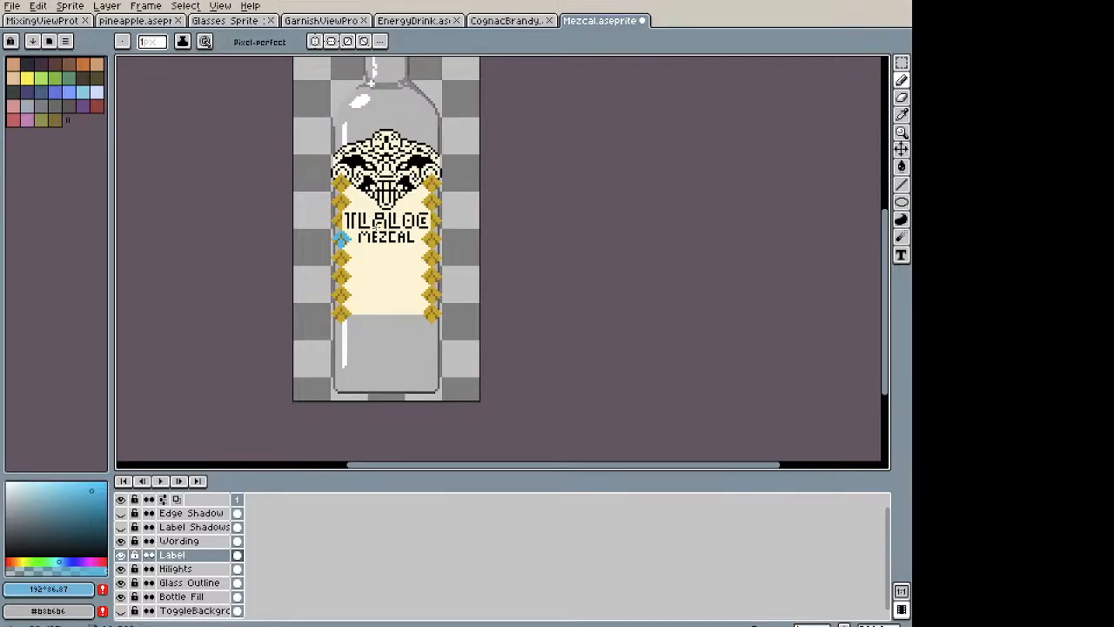
pyautogui.scroll(2, 331, 240)
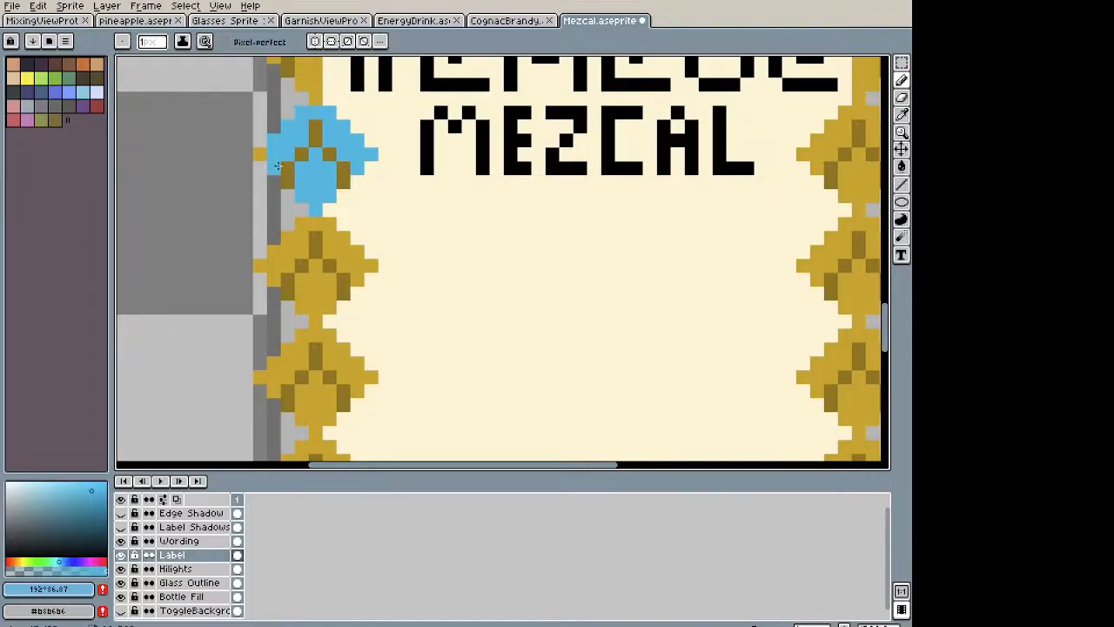
pyautogui.scroll(-3, 275, 166)
pyautogui.press('m')
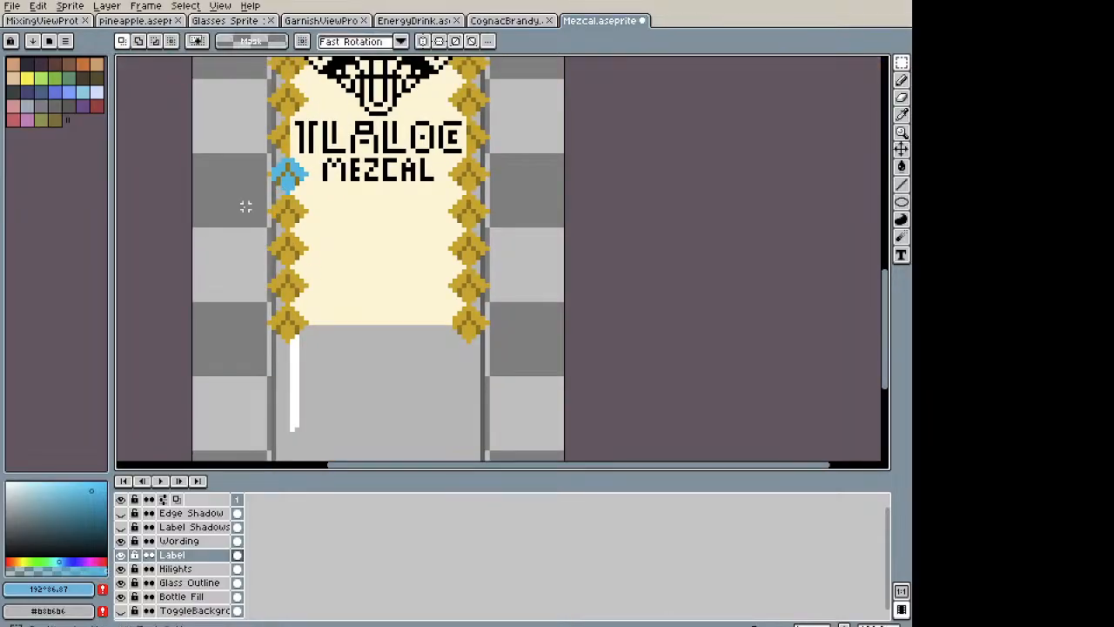
pyautogui.moveTo(250, 118); pyautogui.dragTo(268, 221)
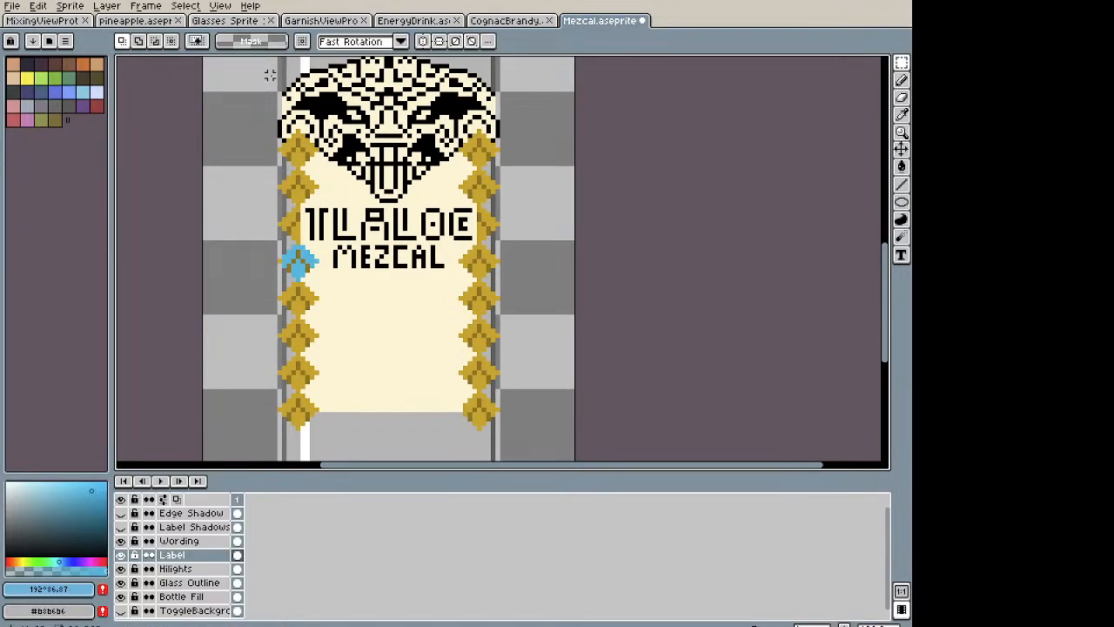
pyautogui.moveTo(279, 78); pyautogui.dragTo(243, 461)
pyautogui.press('Delete')
pyautogui.moveTo(493, 85); pyautogui.dragTo(539, 447)
pyautogui.press('Delete')
pyautogui.scroll(-3, 514, 181)
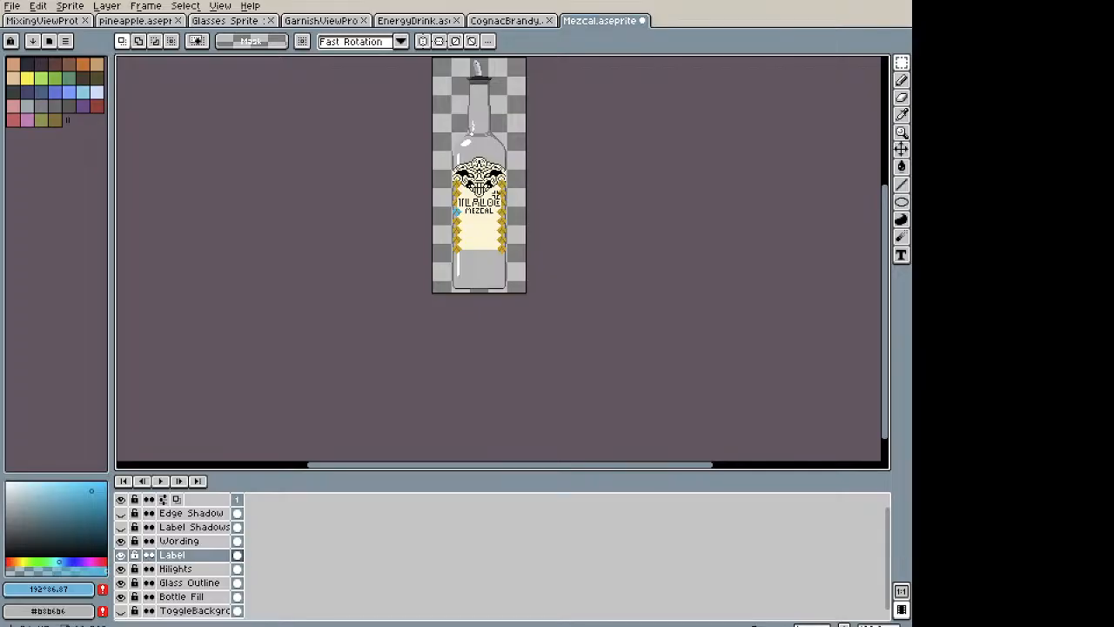
# Step: Sample the painted diamond's light blue and place single blue pixels above and below the left border's second diamond to separate it
pyautogui.press('i')
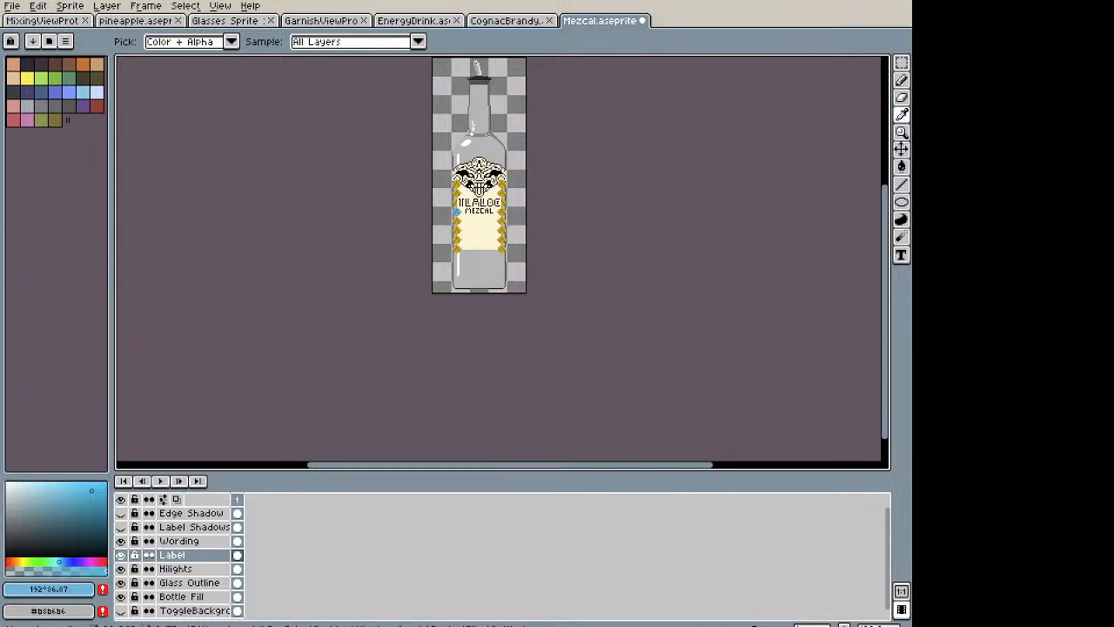
pyautogui.press('m')
pyautogui.scroll(4, 466, 180)
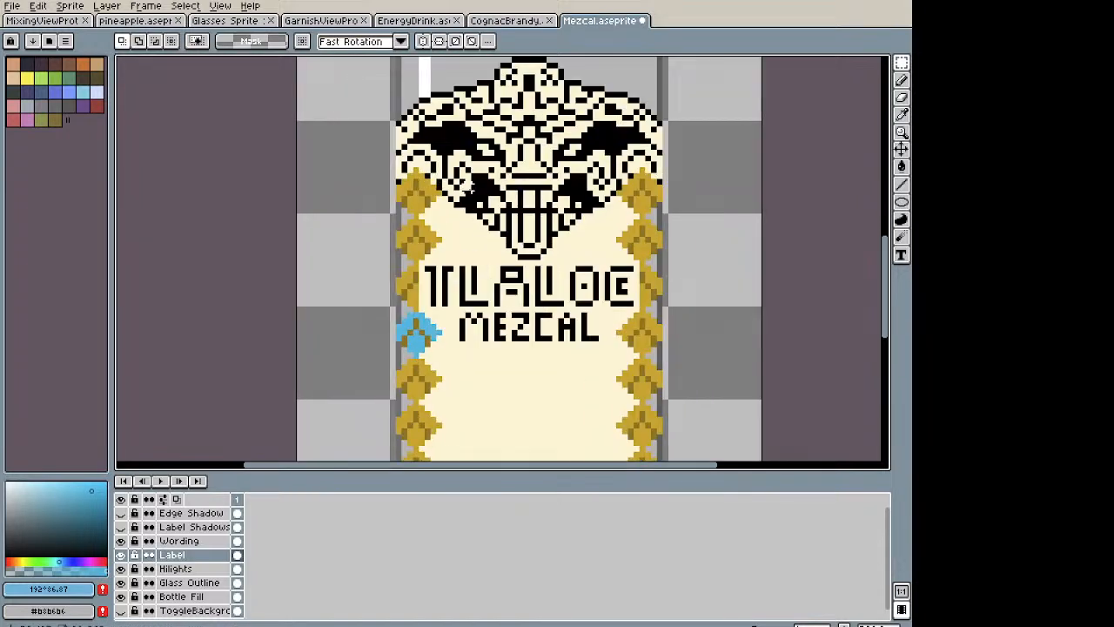
pyautogui.scroll(3, 408, 261)
pyautogui.press('i')
pyautogui.click(423, 300)
pyautogui.moveTo(432, 102); pyautogui.dragTo(409, 236)
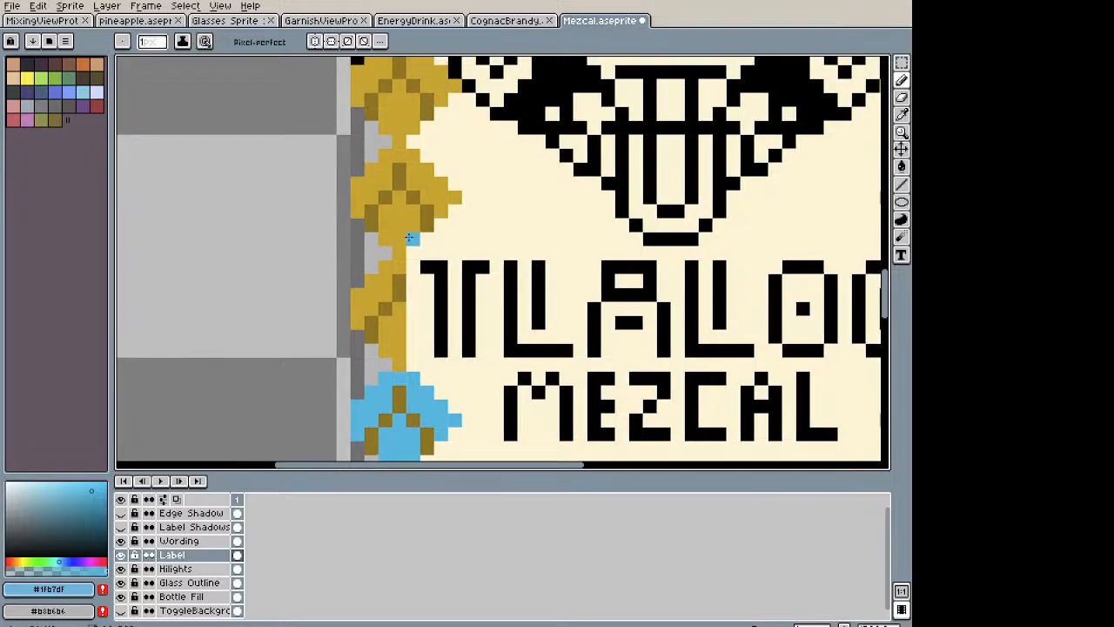
pyautogui.click(397, 155)
# Step: Limit the Paint Bucket to contiguous pixels and fill the gold of the left border's second diamond with light blue
pyautogui.press('g')
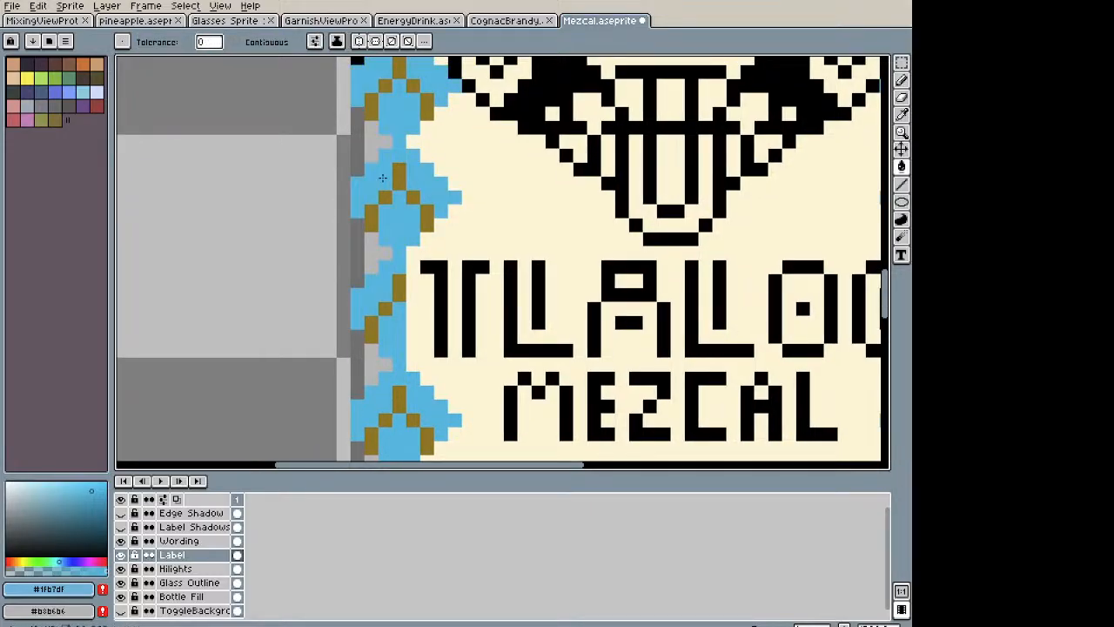
pyautogui.hotkey('ctrl', 'z')
pyautogui.click(256, 45)
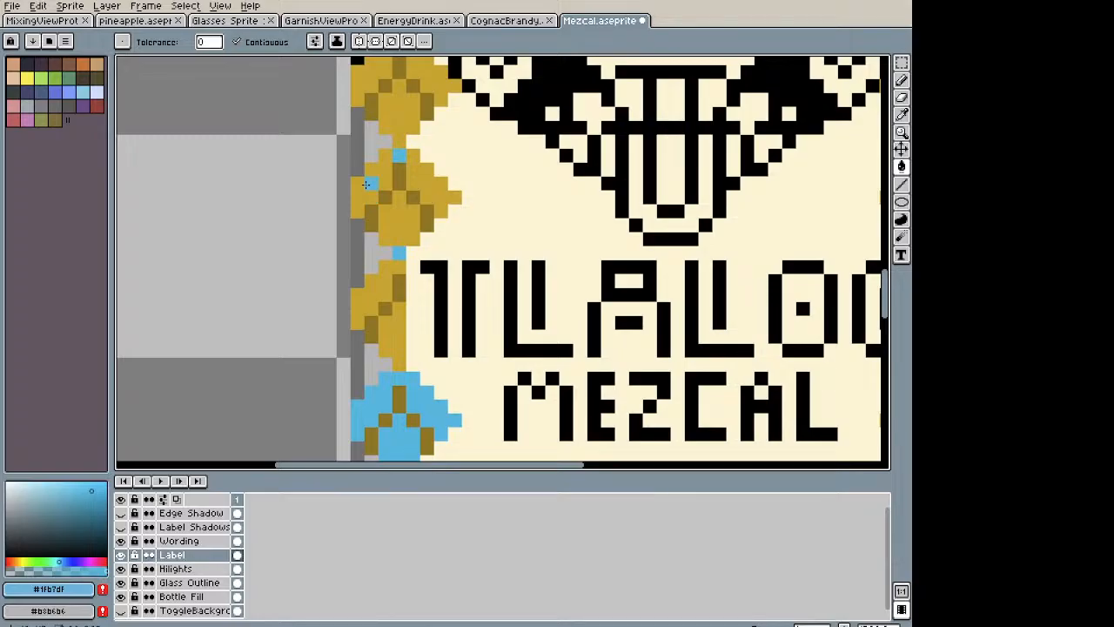
pyautogui.scroll(-3, 427, 157)
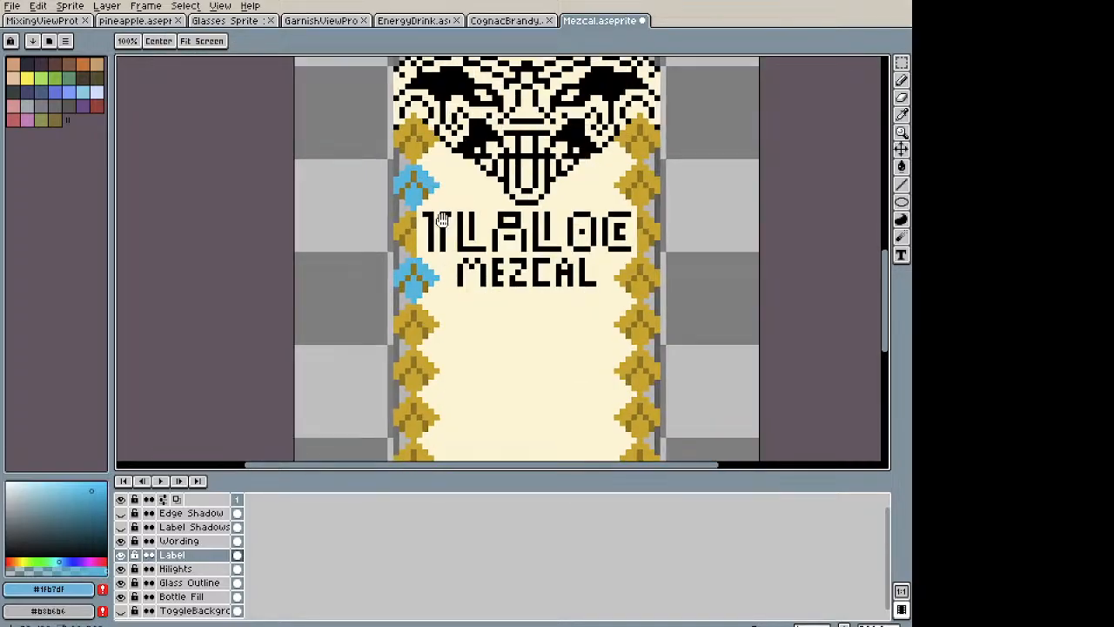
# Step: Undo the spilled fill, separate the right border's second diamond with single blue pixels above and below, and fill its gold light blue
pyautogui.moveTo(421, 160); pyautogui.dragTo(418, 158)
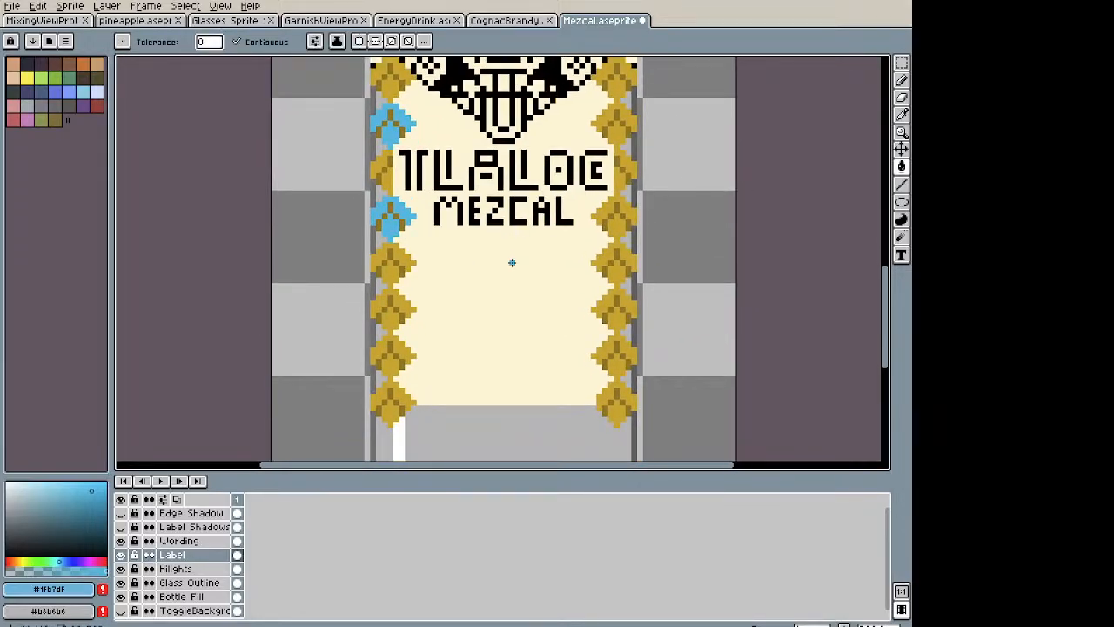
pyautogui.moveTo(415, 120); pyautogui.dragTo(409, 218)
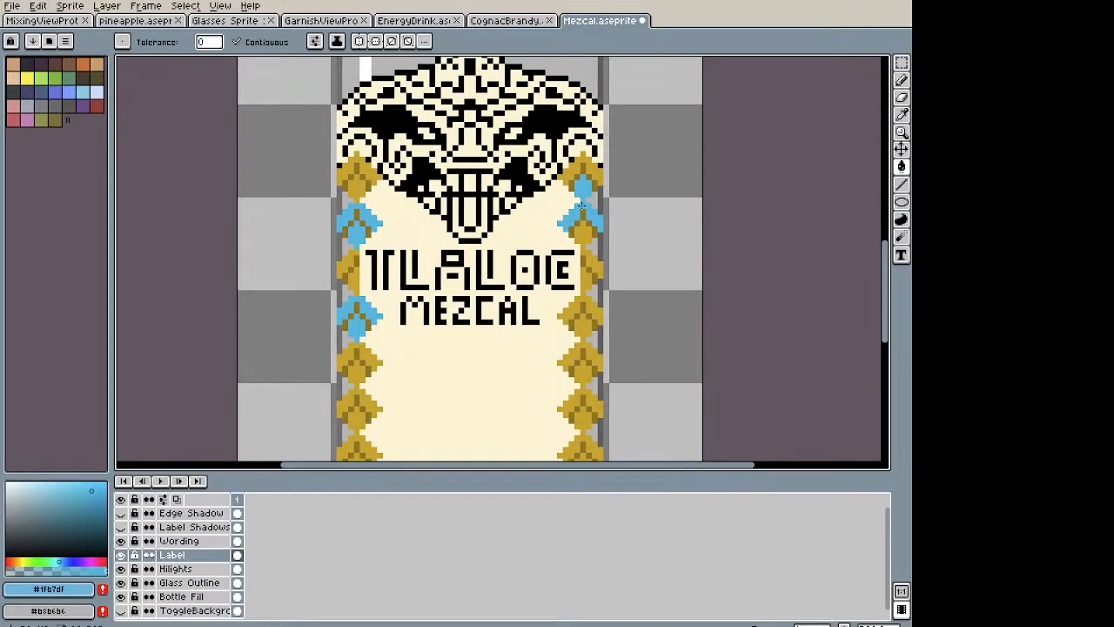
pyautogui.hotkey('ctrl', 'z')
pyautogui.press('b')
pyautogui.scroll(1, 580, 201)
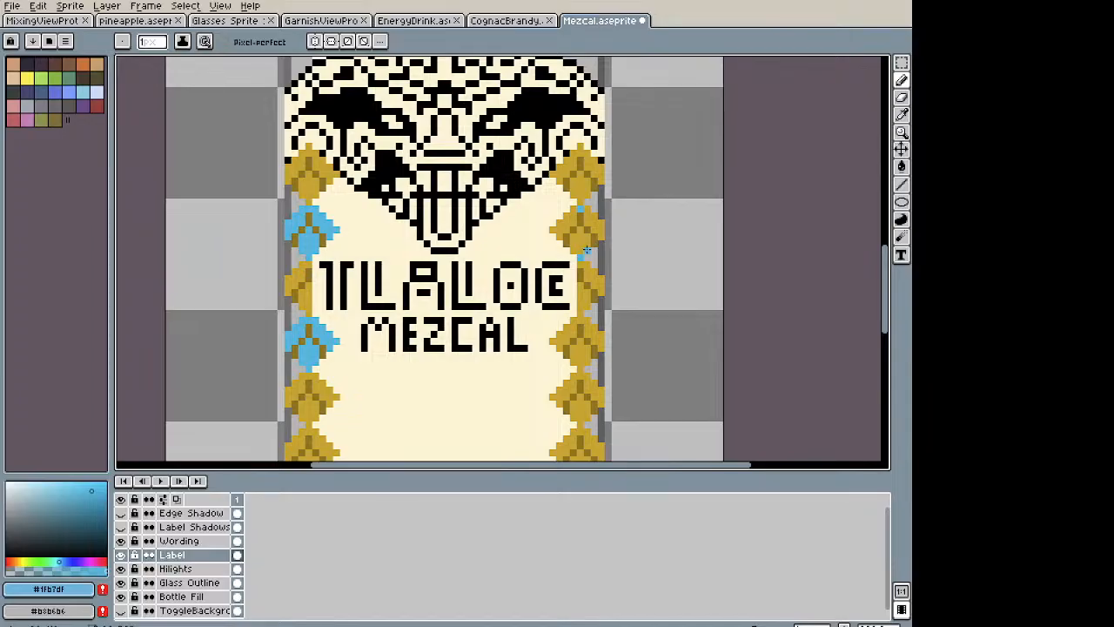
pyautogui.press('g')
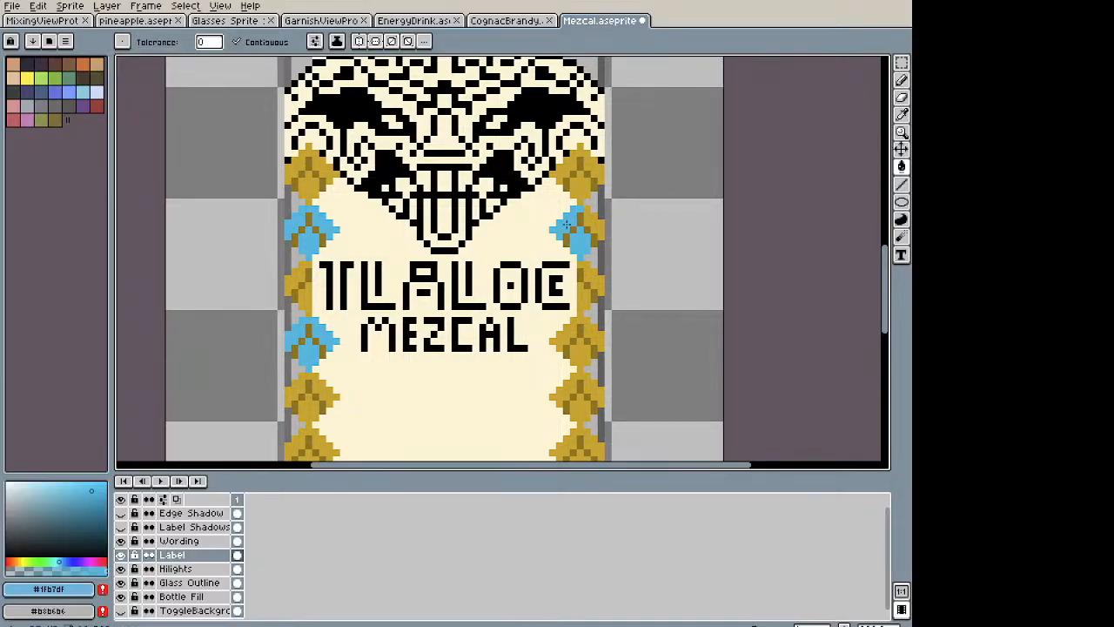
# Step: Separate the diamond right of MEZCAL with light blue pixels at its tips and fill its gold areas light blue
pyautogui.scroll(-1, 600, 236)
pyautogui.moveTo(593, 266); pyautogui.dragTo(514, 167)
pyautogui.press('b')
pyautogui.scroll(2, 510, 210)
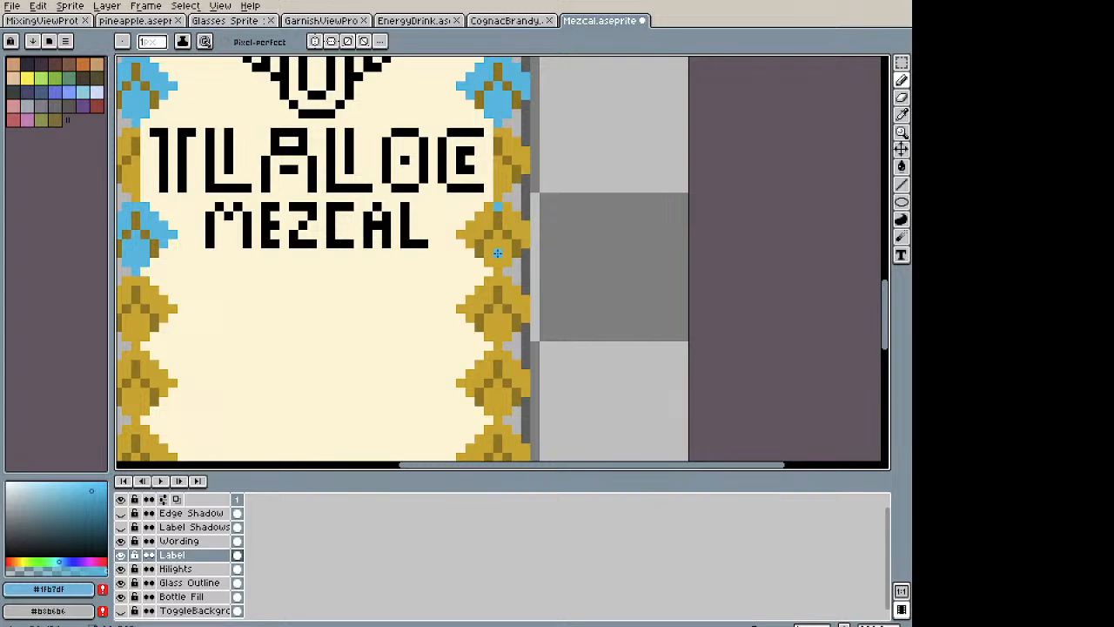
pyautogui.press('g')
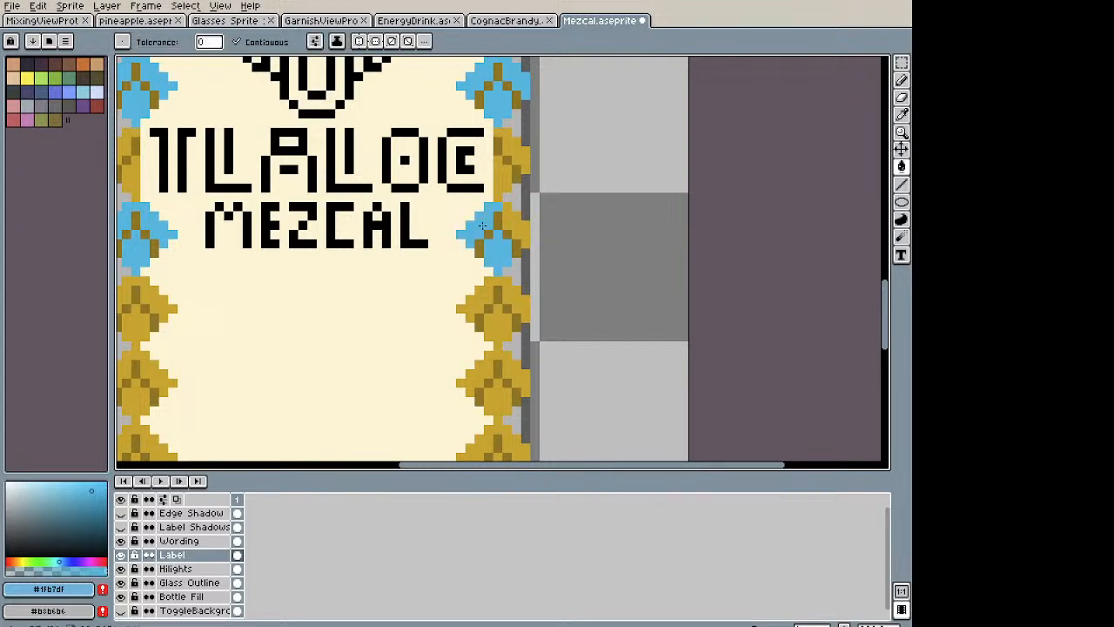
# Step: Delete the lower part of the label, including the bottom three diamonds on each side border
pyautogui.scroll(-3, 514, 227)
pyautogui.moveTo(514, 227); pyautogui.dragTo(505, 273)
pyautogui.scroll(2, 554, 325)
pyautogui.press('m')
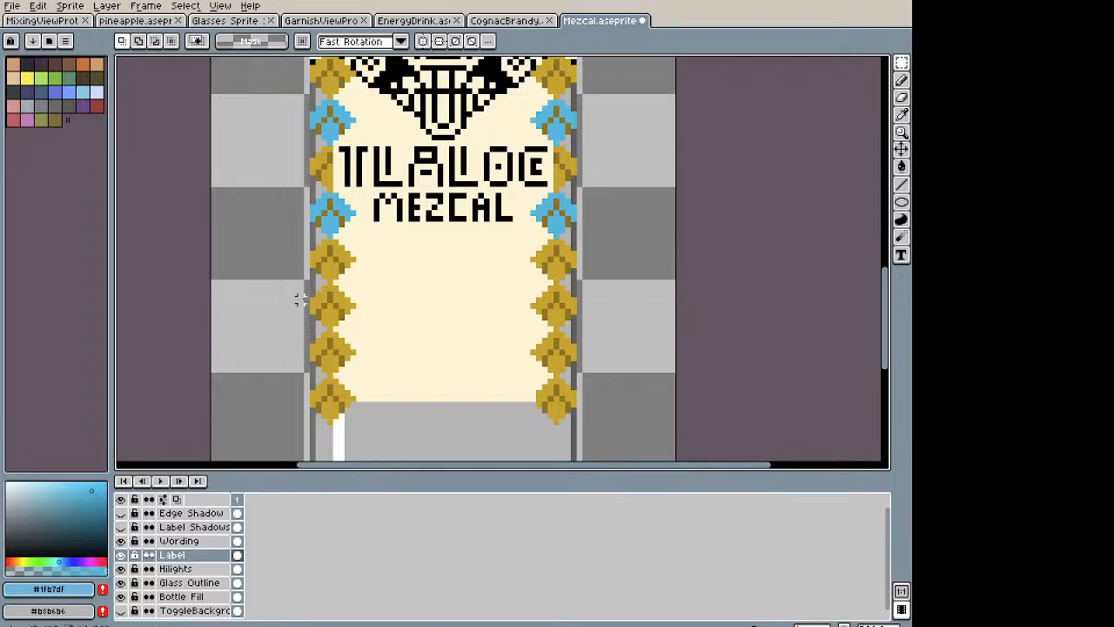
pyautogui.moveTo(307, 288); pyautogui.dragTo(583, 454)
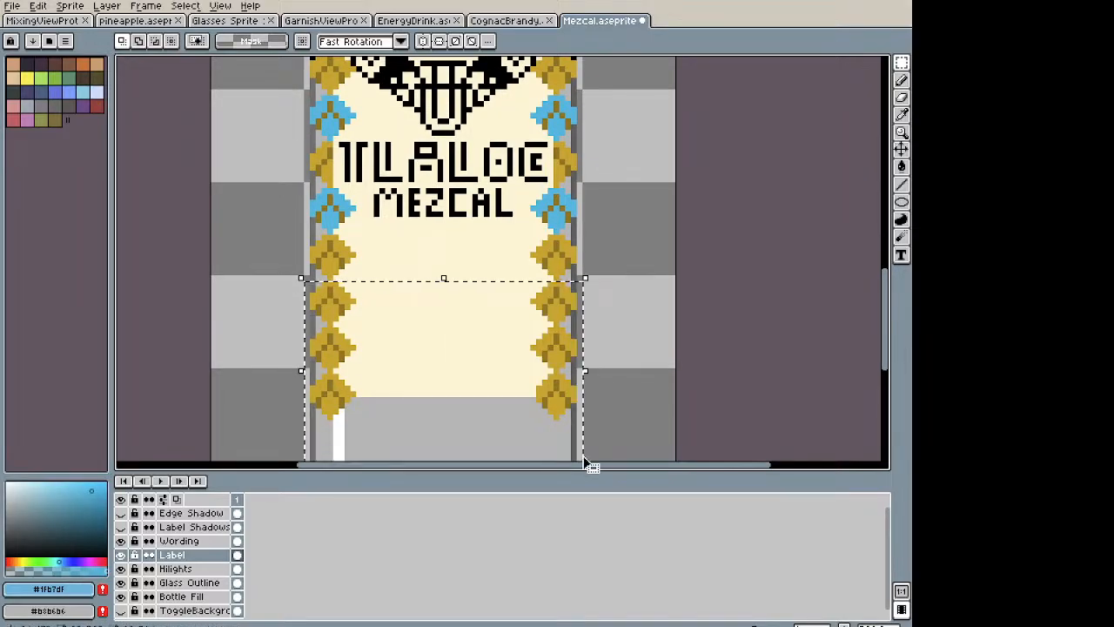
pyautogui.press('Delete')
pyautogui.scroll(-1, 493, 195)
pyautogui.scroll(3, 493, 242)
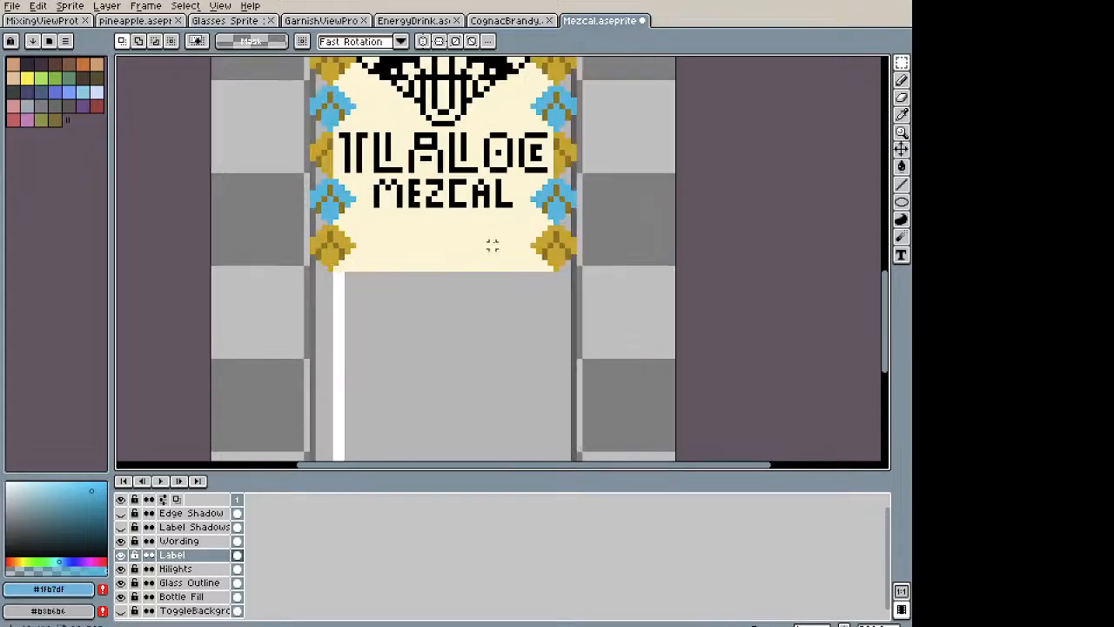
# Step: Move the Label layer artwork and the Wording layer lettering down 6 pixels on the bottle
pyautogui.press('space')
pyautogui.scroll(-4, 488, 291)
pyautogui.moveTo(490, 179); pyautogui.dragTo(506, 296)
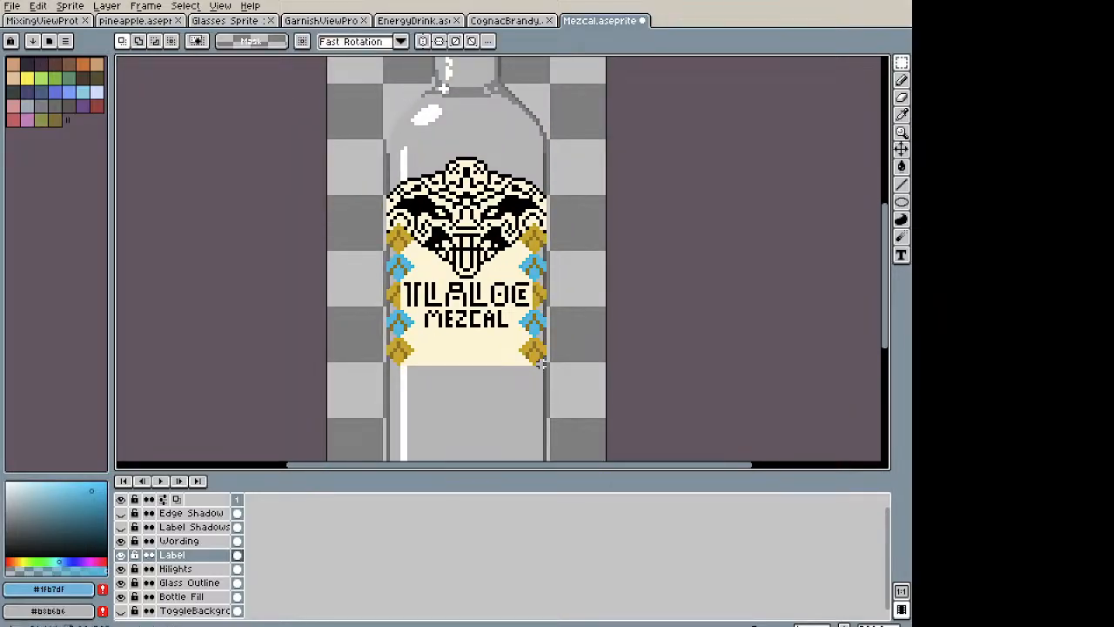
pyautogui.moveTo(539, 363); pyautogui.dragTo(380, 136)
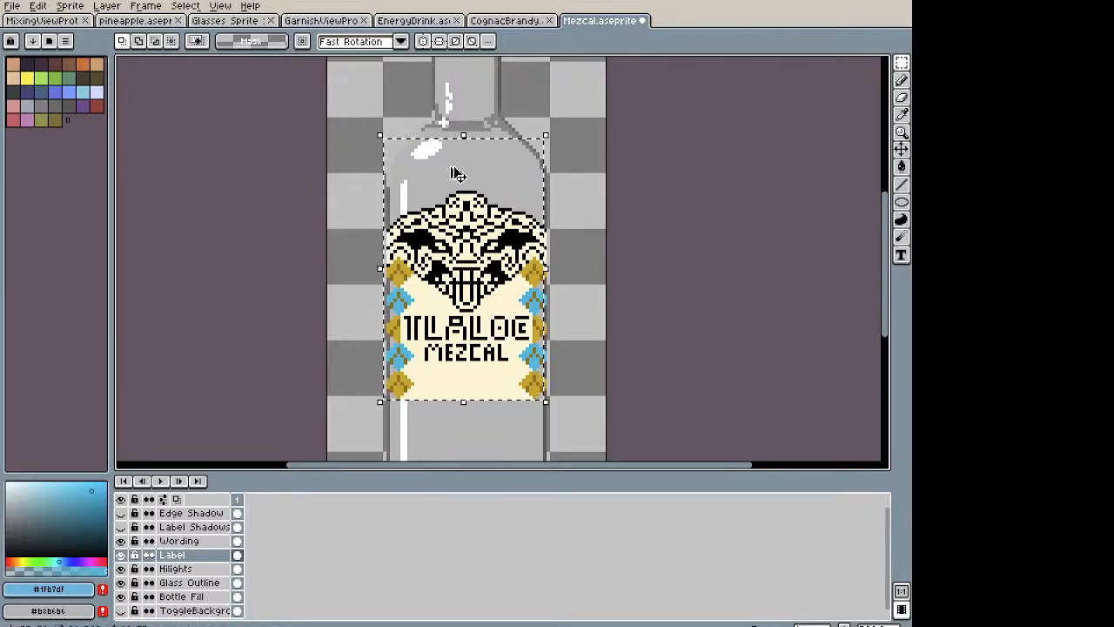
pyautogui.moveTo(565, 419); pyautogui.dragTo(362, 153)
pyautogui.moveTo(484, 246)
pyautogui.mouseDown()
pyautogui.moveTo(486, 320)
pyautogui.moveTo(501, 175)
pyautogui.moveTo(515, 248)
pyautogui.moveTo(500, 301)
pyautogui.moveTo(470, 262)
pyautogui.mouseUp()
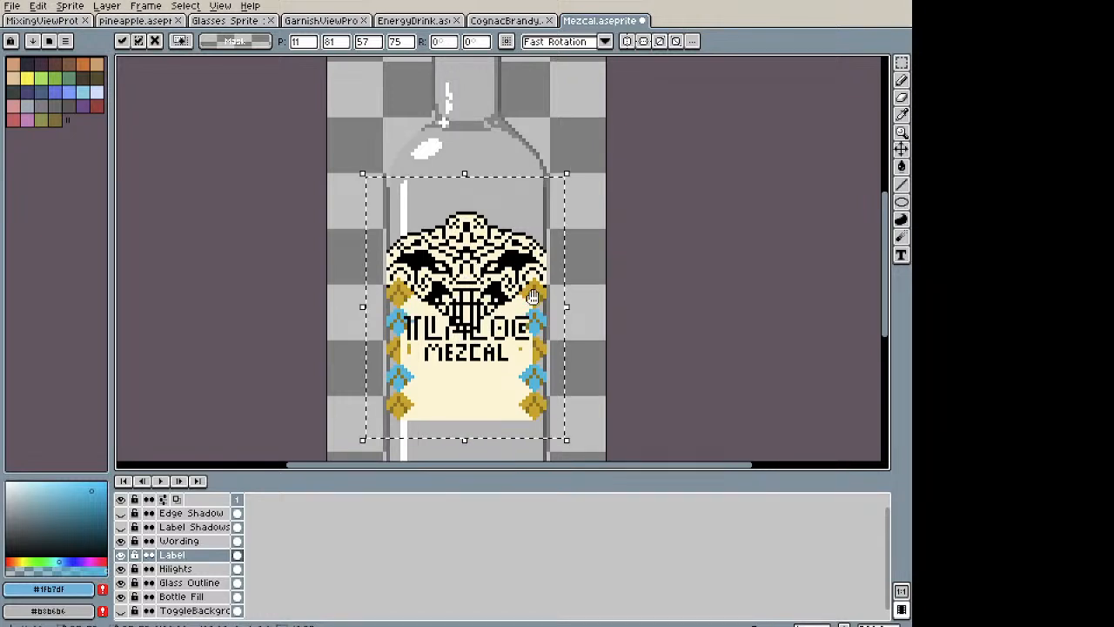
pyautogui.scroll(-3, 524, 288)
pyautogui.click(179, 540)
pyautogui.moveTo(499, 139); pyautogui.dragTo(499, 160)
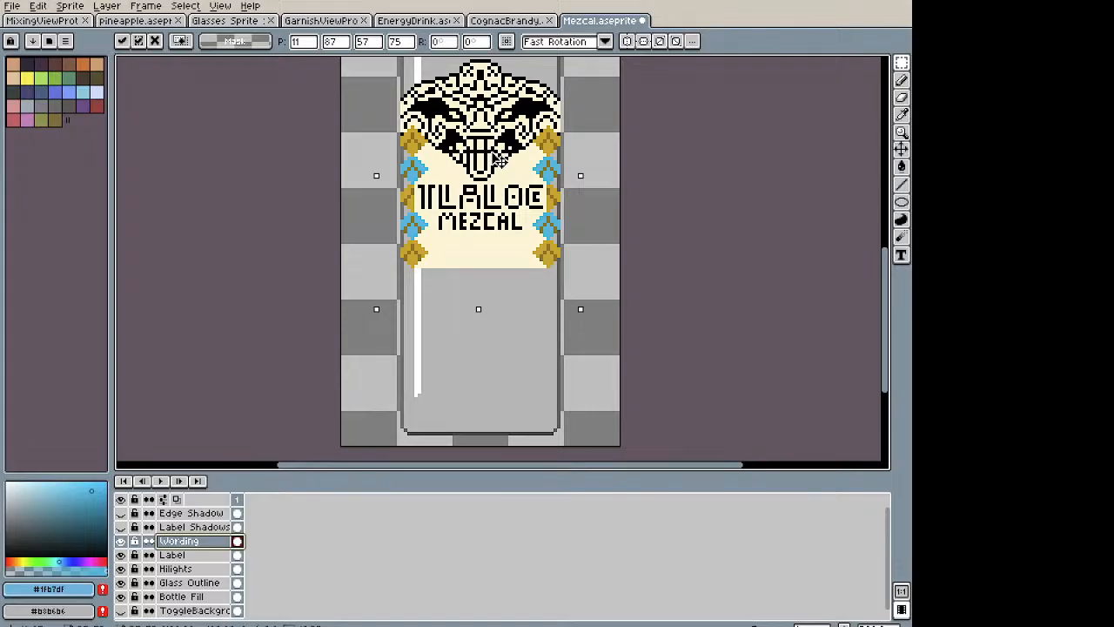
pyautogui.moveTo(601, 142); pyautogui.dragTo(561, 310)
pyautogui.click(565, 277)
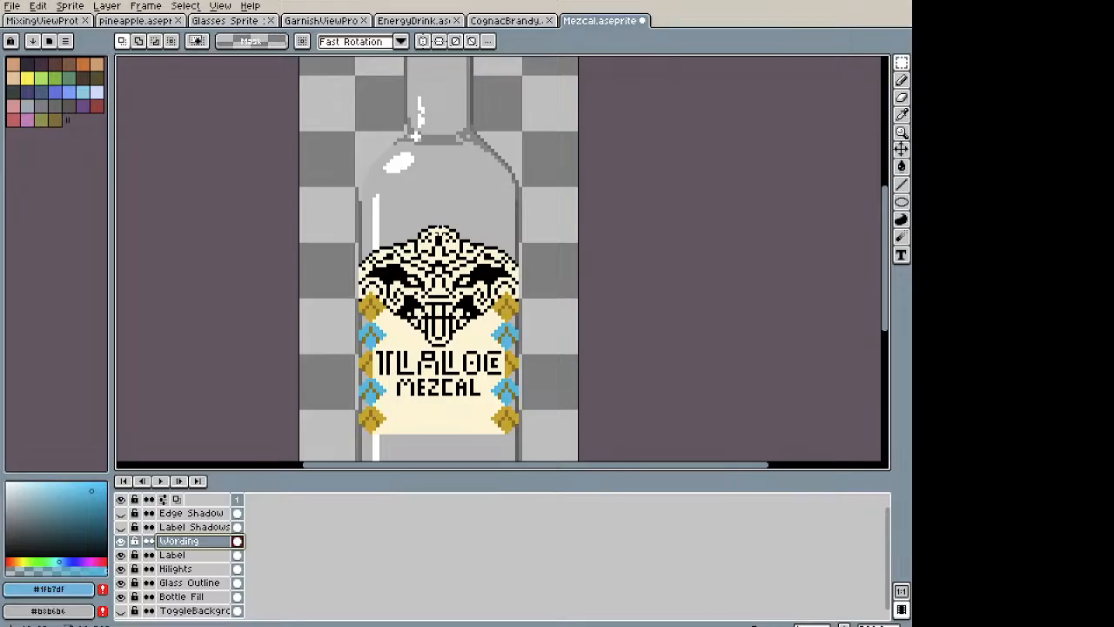
# Step: Set the drawing color to a medium green with hue 121°, saturation 84 and value 54
pyautogui.press('i')
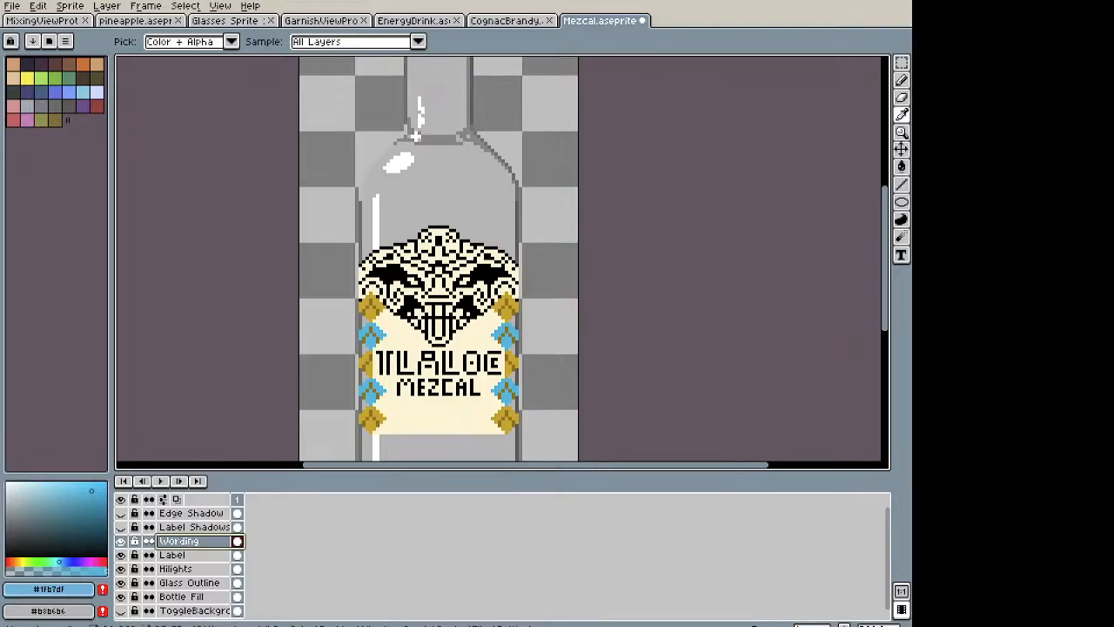
pyautogui.press('m')
pyautogui.scroll(1, 366, 239)
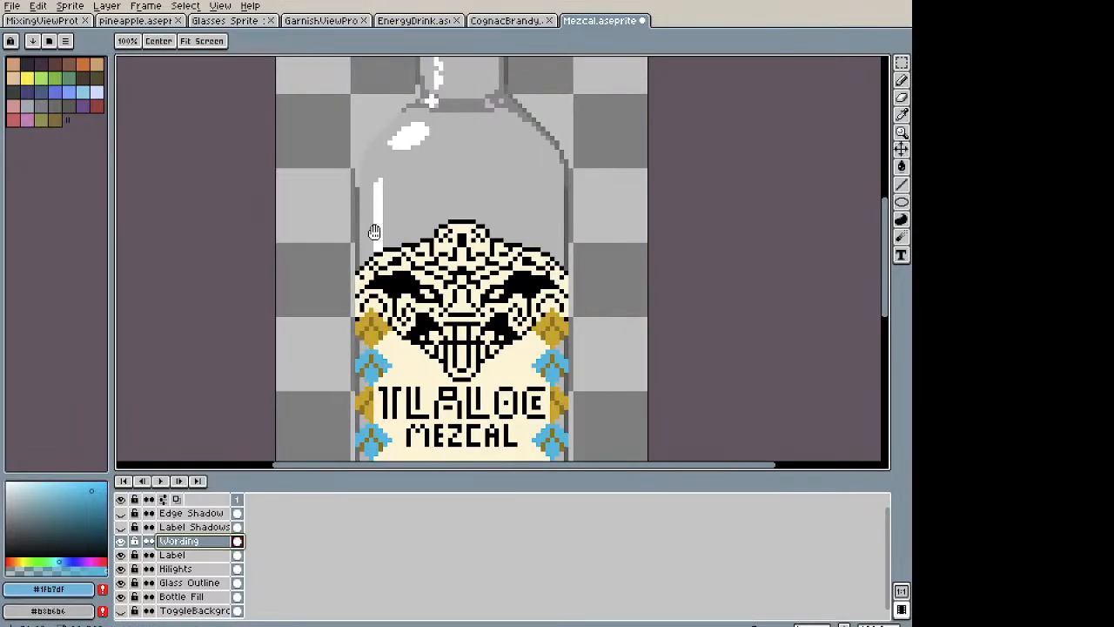
pyautogui.click(42, 561)
pyautogui.moveTo(44, 558); pyautogui.dragTo(40, 561)
pyautogui.moveTo(90, 510); pyautogui.dragTo(90, 515)
pyautogui.press('b')
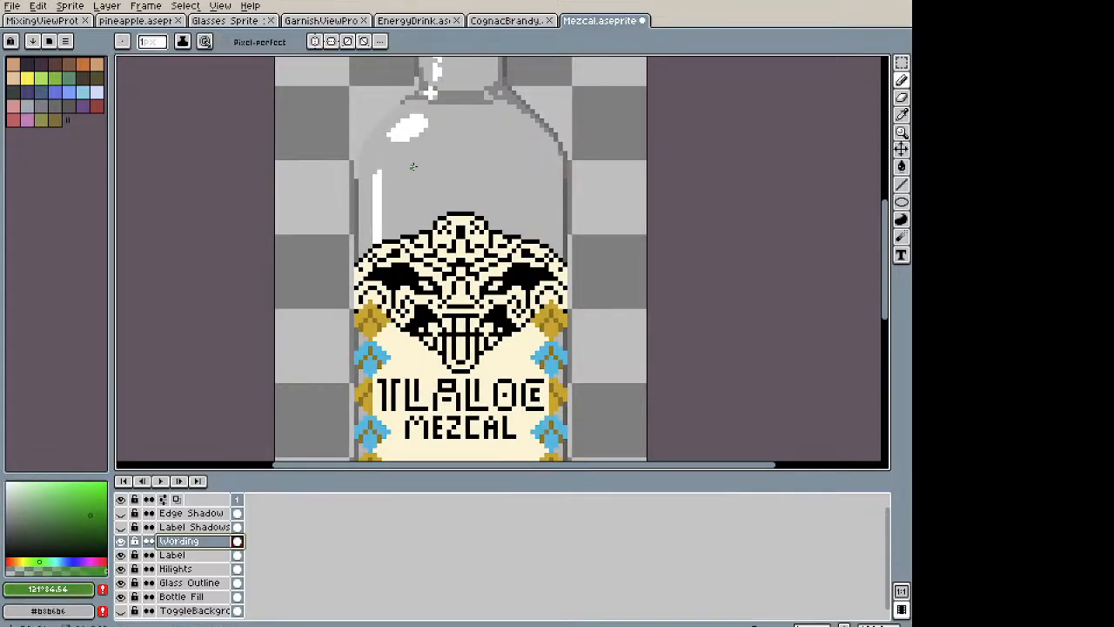
# Step: Draw a green dome outline above the emblem on the Wording layer, closed by a straight horizontal line between the bottle's sides
pyautogui.scroll(2, 439, 154)
pyautogui.moveTo(338, 316)
pyautogui.mouseDown()
pyautogui.moveTo(329, 252)
pyautogui.moveTo(314, 234)
pyautogui.moveTo(322, 194)
pyautogui.moveTo(315, 204)
pyautogui.moveTo(482, 92)
pyautogui.moveTo(566, 64)
pyautogui.moveTo(600, 74)
pyautogui.mouseUp()
pyautogui.moveTo(547, 205); pyautogui.dragTo(540, 286)
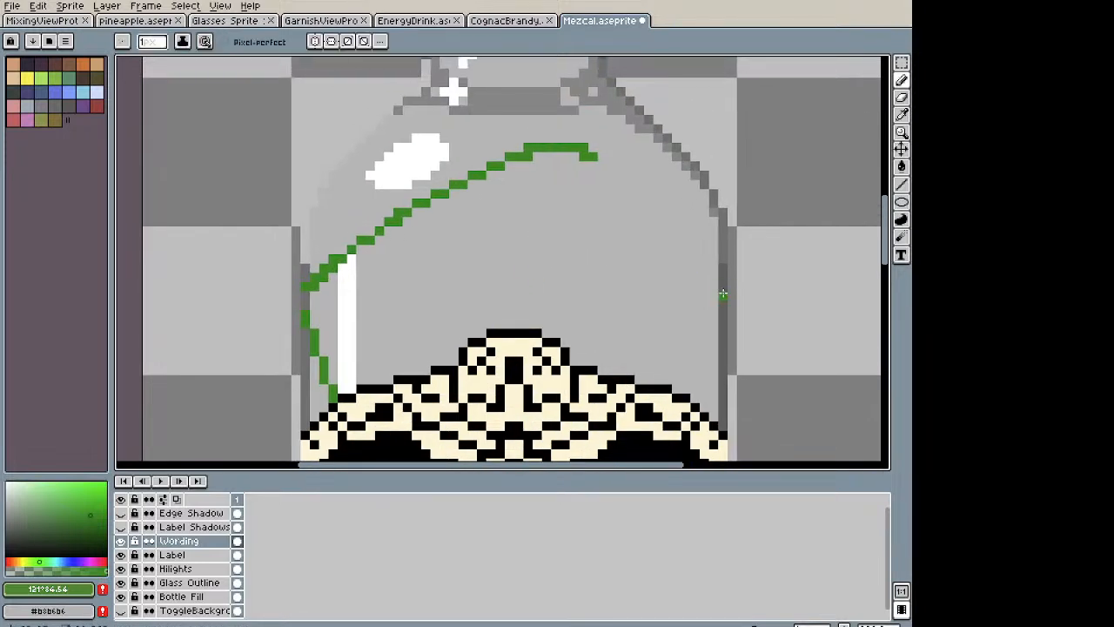
pyautogui.moveTo(304, 287)
pyautogui.mouseDown()
pyautogui.moveTo(722, 287)
pyautogui.moveTo(594, 160)
pyautogui.mouseUp()
pyautogui.hotkey('ctrl', 'z')
pyautogui.moveTo(722, 287)
pyautogui.mouseDown()
pyautogui.moveTo(623, 187)
pyautogui.moveTo(545, 149)
pyautogui.moveTo(495, 144)
pyautogui.moveTo(382, 194)
pyautogui.moveTo(301, 263)
pyautogui.mouseUp()
pyautogui.press('v')
pyautogui.hotkey('ctrl', 'z')
pyautogui.press('b')
pyautogui.moveTo(721, 286)
pyautogui.mouseDown()
pyautogui.moveTo(618, 205)
pyautogui.moveTo(549, 177)
pyautogui.moveTo(505, 168)
pyautogui.moveTo(426, 188)
pyautogui.mouseUp()
pyautogui.scroll(-4, 258, 296)
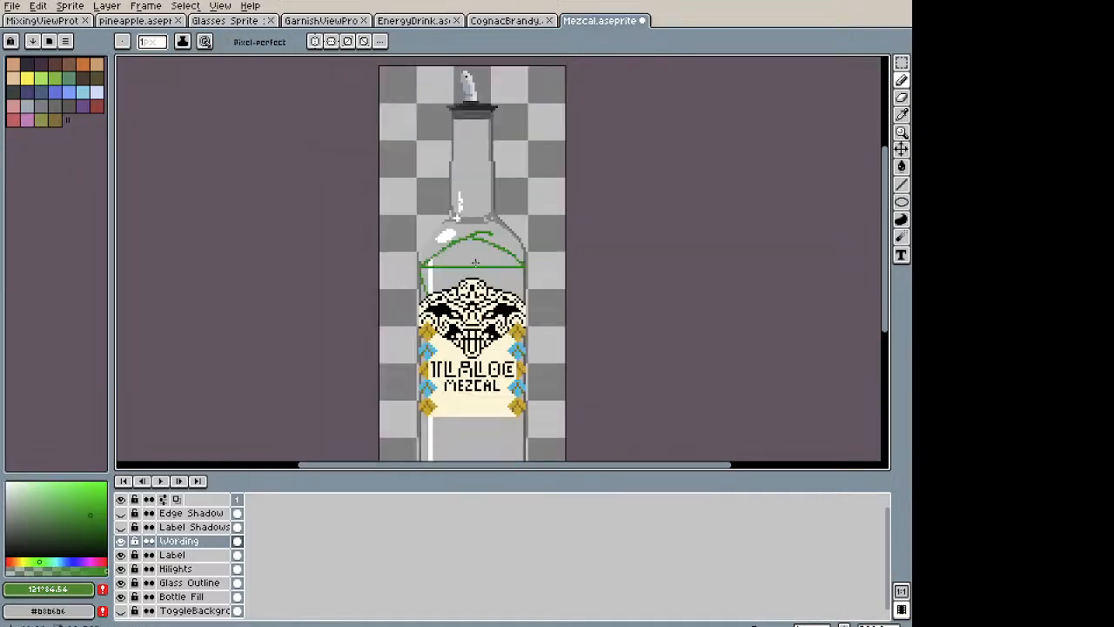
# Step: Clean up the stray pixels at the dome's peak and fill the dome outline with green
pyautogui.scroll(4, 479, 259)
pyautogui.moveTo(459, 161)
pyautogui.mouseDown()
pyautogui.moveTo(441, 160)
pyautogui.moveTo(552, 152)
pyautogui.moveTo(525, 160)
pyautogui.mouseUp()
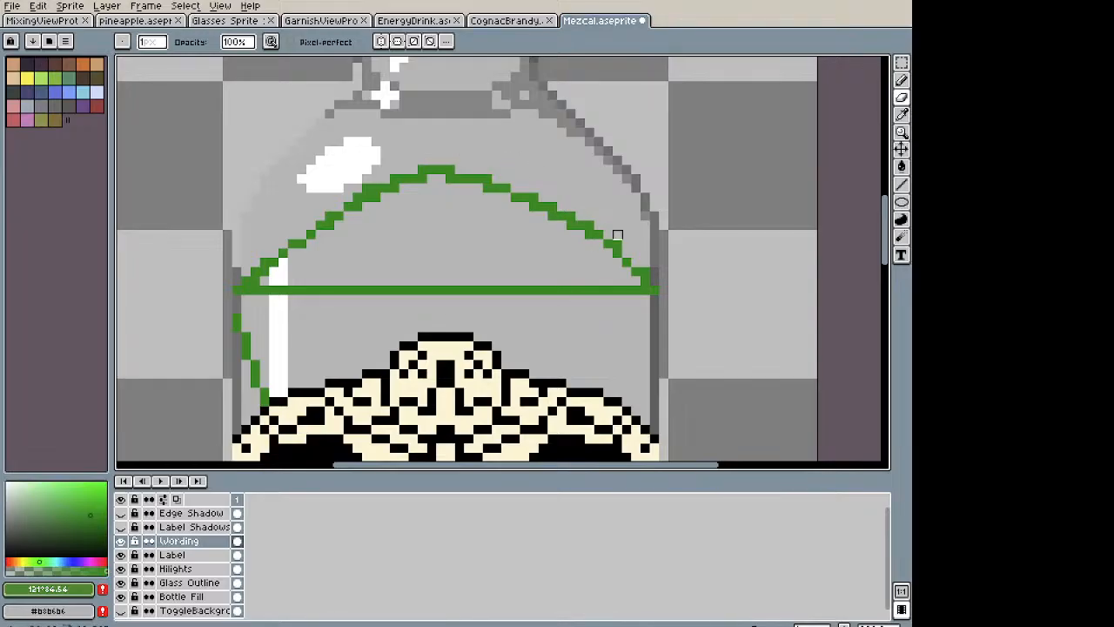
pyautogui.press('g')
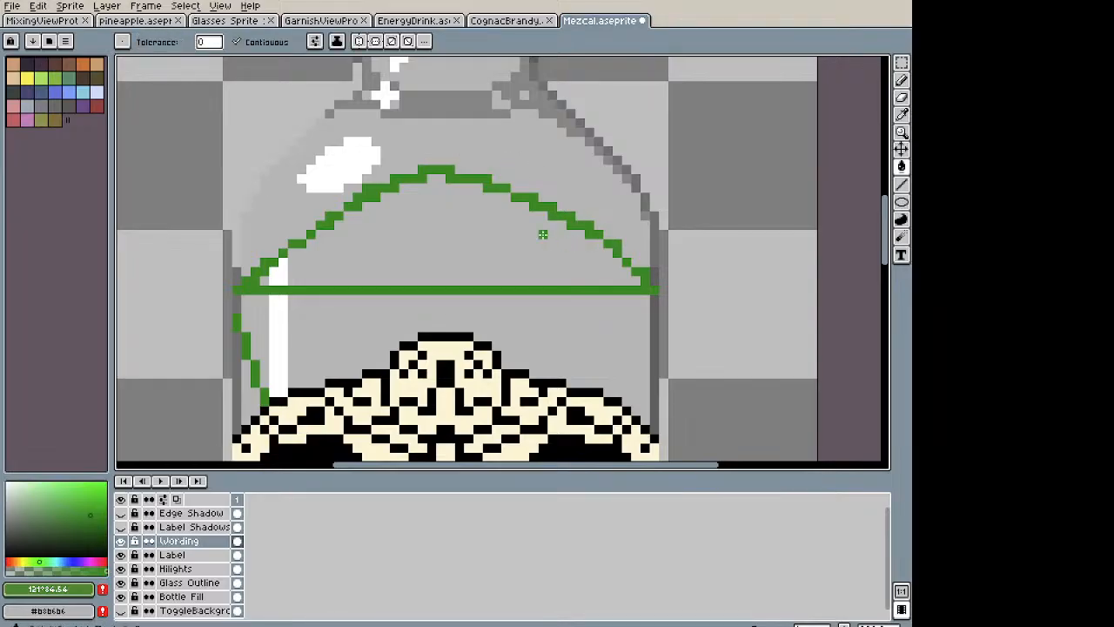
pyautogui.click(494, 245)
# Step: Delete the left half of the green dome up to the bottle's centre
pyautogui.press('m')
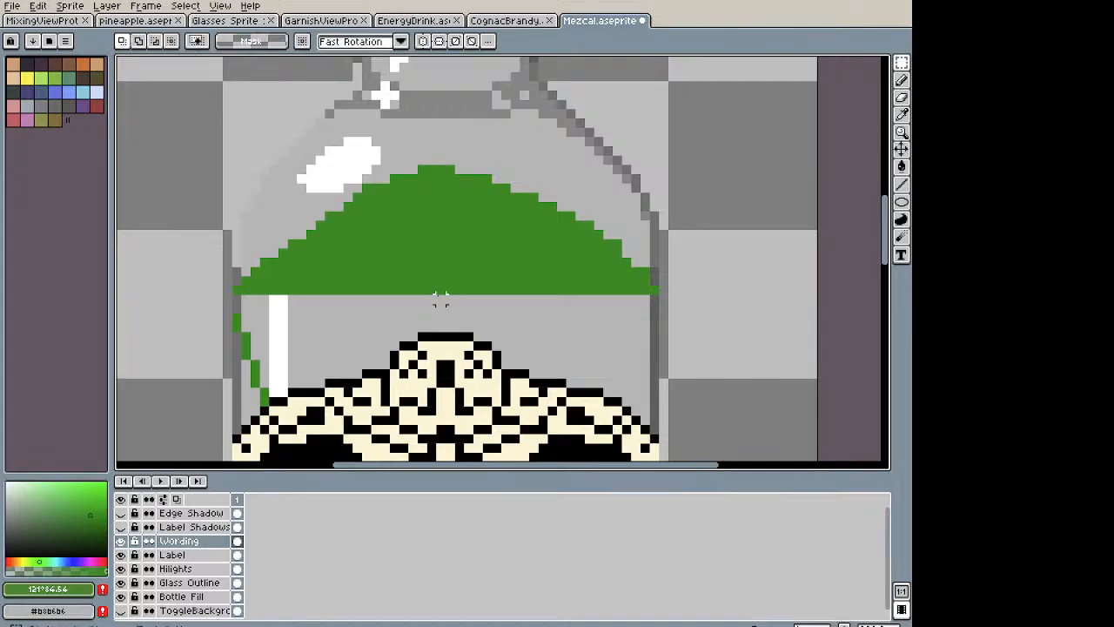
pyautogui.moveTo(441, 299); pyautogui.dragTo(404, 216)
pyautogui.hotkey('ctrl', 'd')
pyautogui.moveTo(460, 279); pyautogui.dragTo(405, 198)
pyautogui.hotkey('ctrl', 'd')
pyautogui.moveTo(432, 306); pyautogui.dragTo(197, 157)
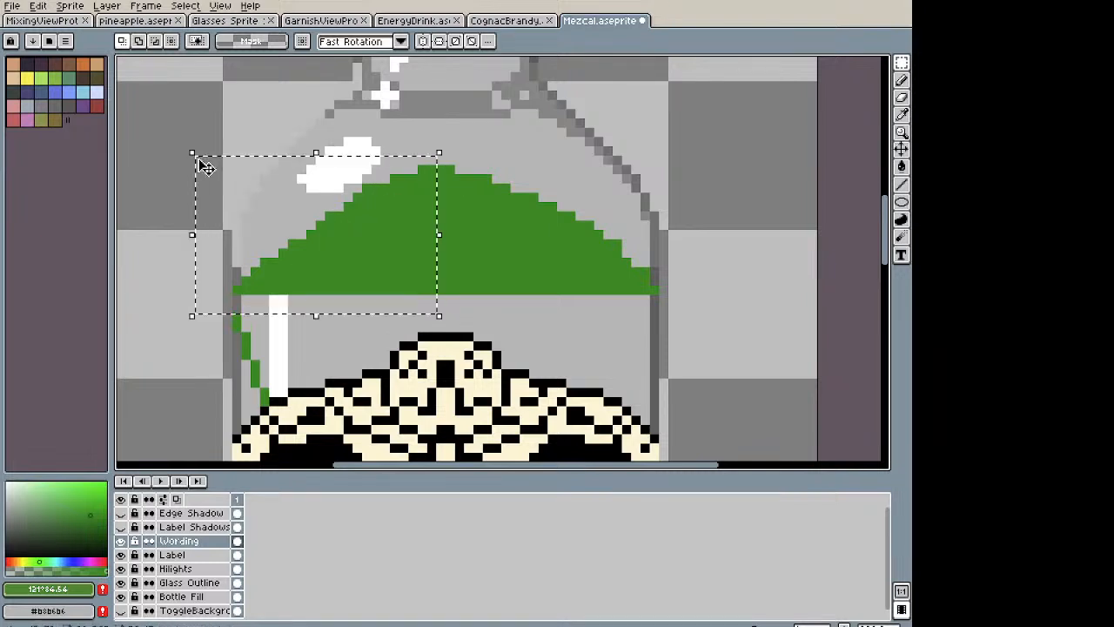
pyautogui.press('Delete')
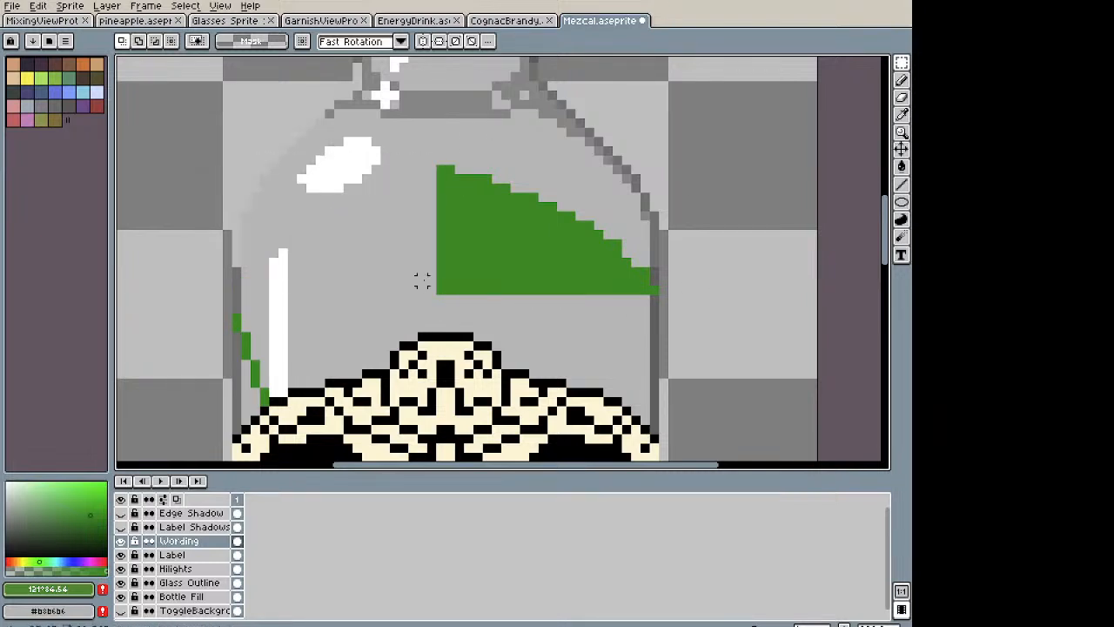
# Step: Duplicate the dome's right half, flip the copy horizontally and place it on the left to make the dome symmetrical
pyautogui.moveTo(433, 297); pyautogui.dragTo(679, 153)
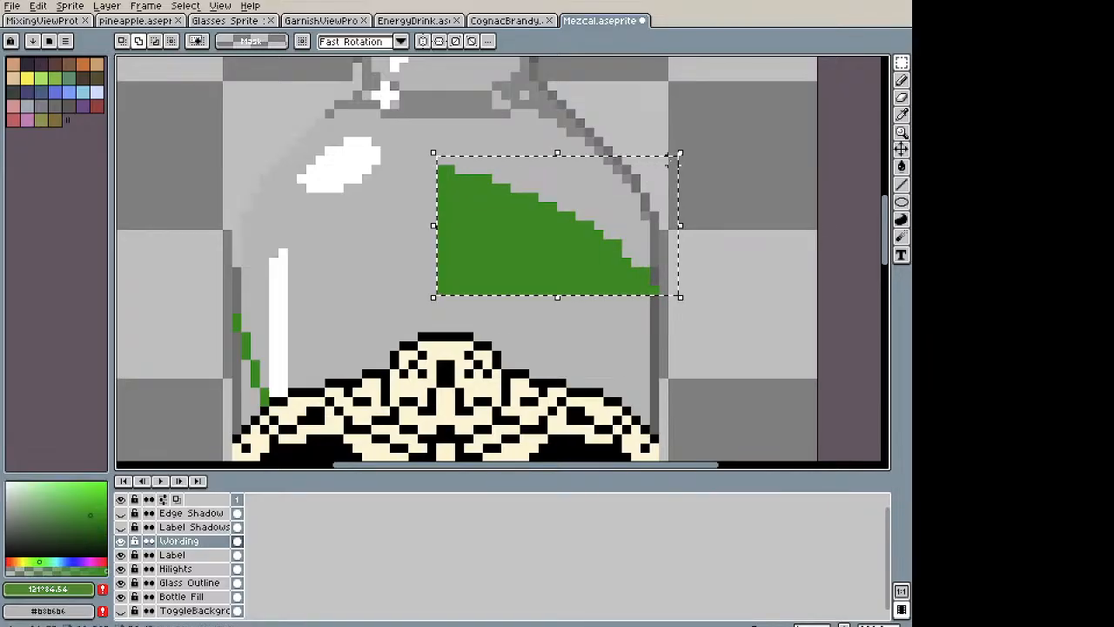
pyautogui.hotkey('shift', 'h')
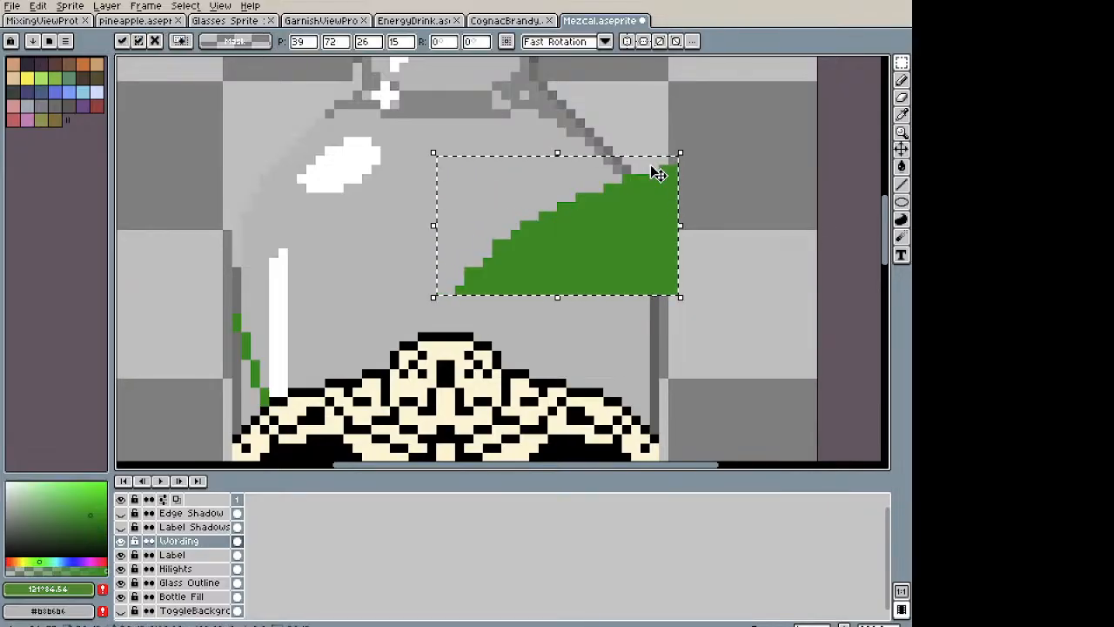
pyautogui.hotkey('shift', 'h')
pyautogui.hotkey('ctrl', 'c')
pyautogui.hotkey('ctrl', 'v')
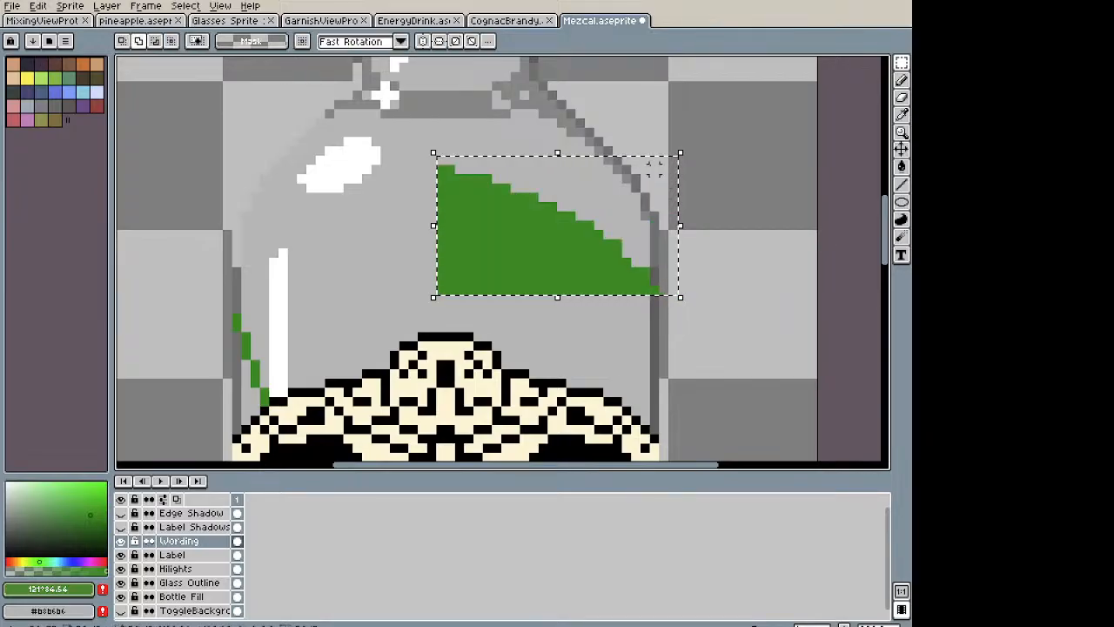
pyautogui.hotkey('shift', 'h')
pyautogui.moveTo(671, 219); pyautogui.dragTo(455, 219)
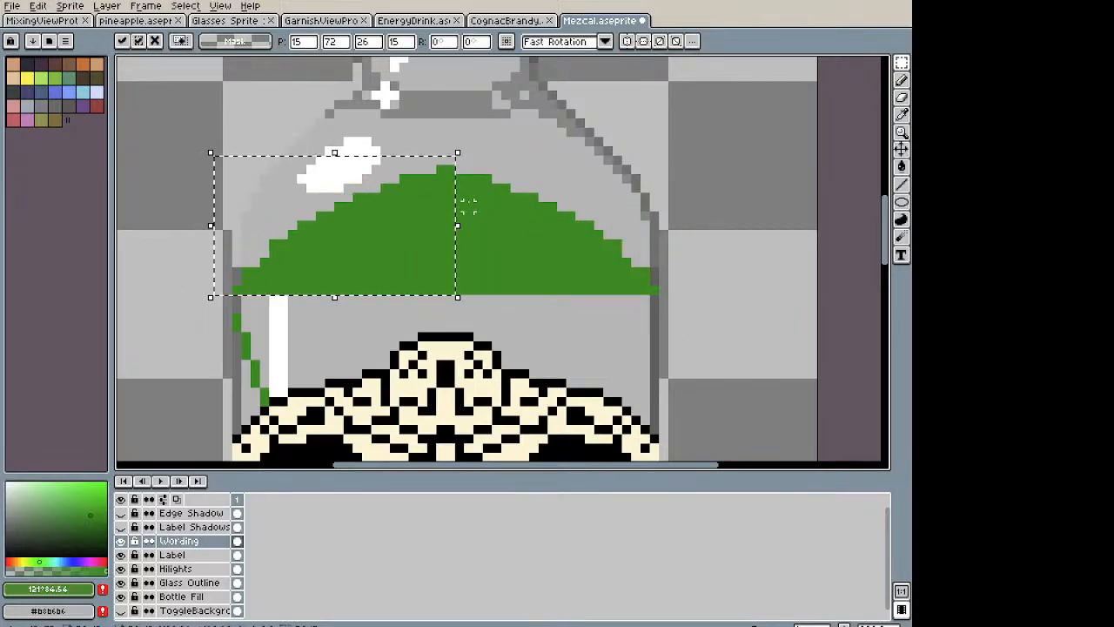
pyautogui.scroll(-2, 533, 229)
pyautogui.scroll(-1, 532, 229)
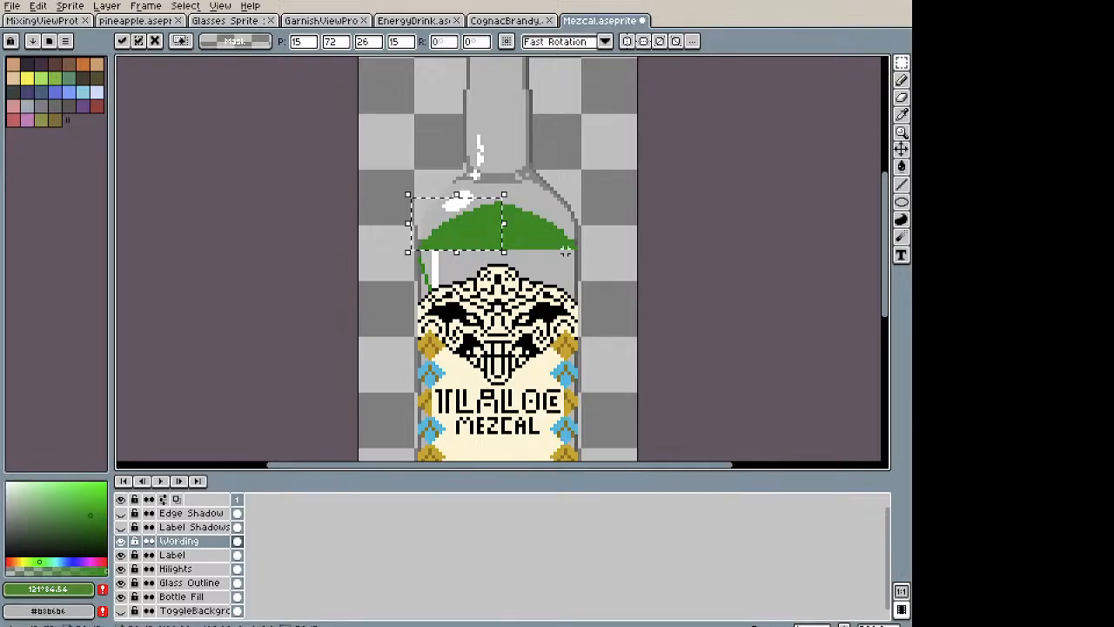
pyautogui.scroll(2, 537, 247)
pyautogui.hotkey('ctrl', 'd')
# Step: Draw vertical green lines down the bottle's two side edges from the dome's corners to the emblem
pyautogui.press('g')
pyautogui.press('b')
pyautogui.scroll(2, 611, 247)
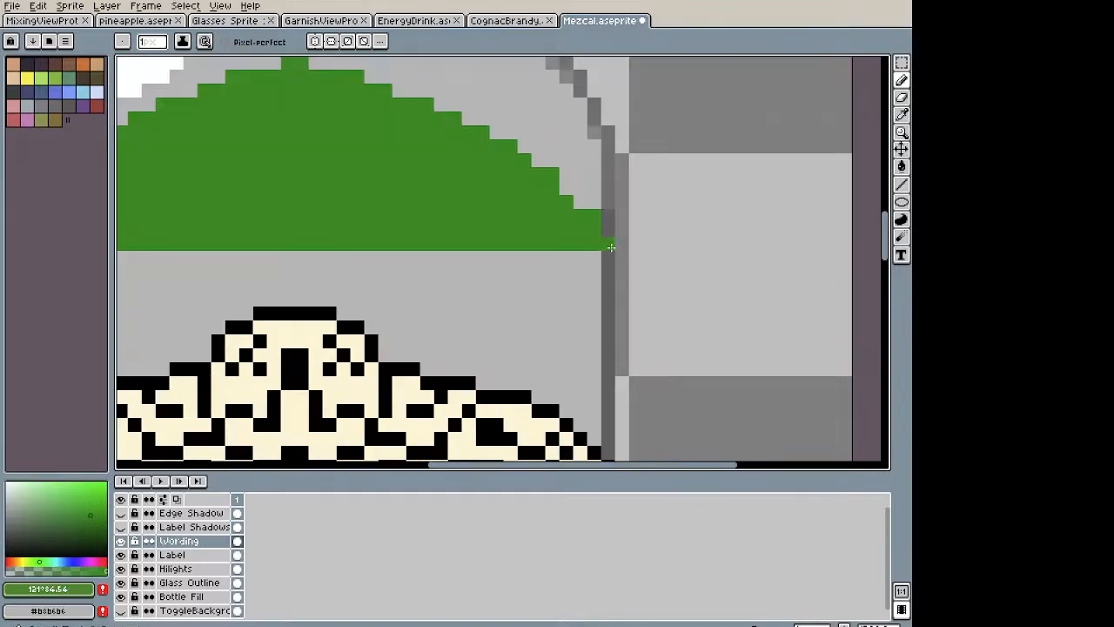
pyautogui.moveTo(606, 242); pyautogui.dragTo(608, 470)
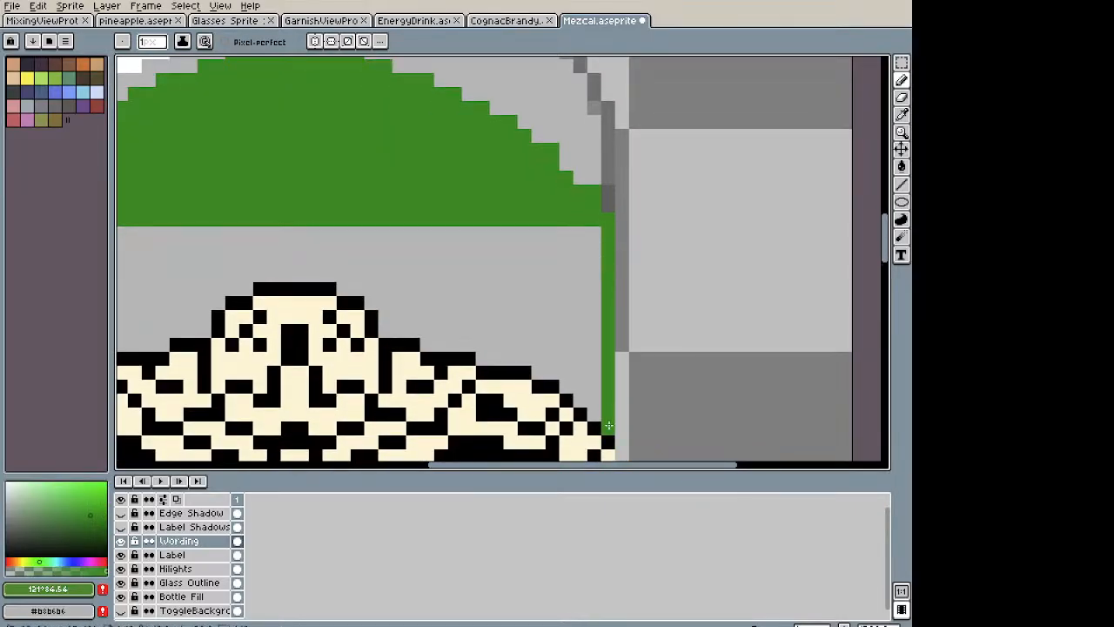
pyautogui.press('space')
pyautogui.moveTo(416, 227); pyautogui.dragTo(607, 209)
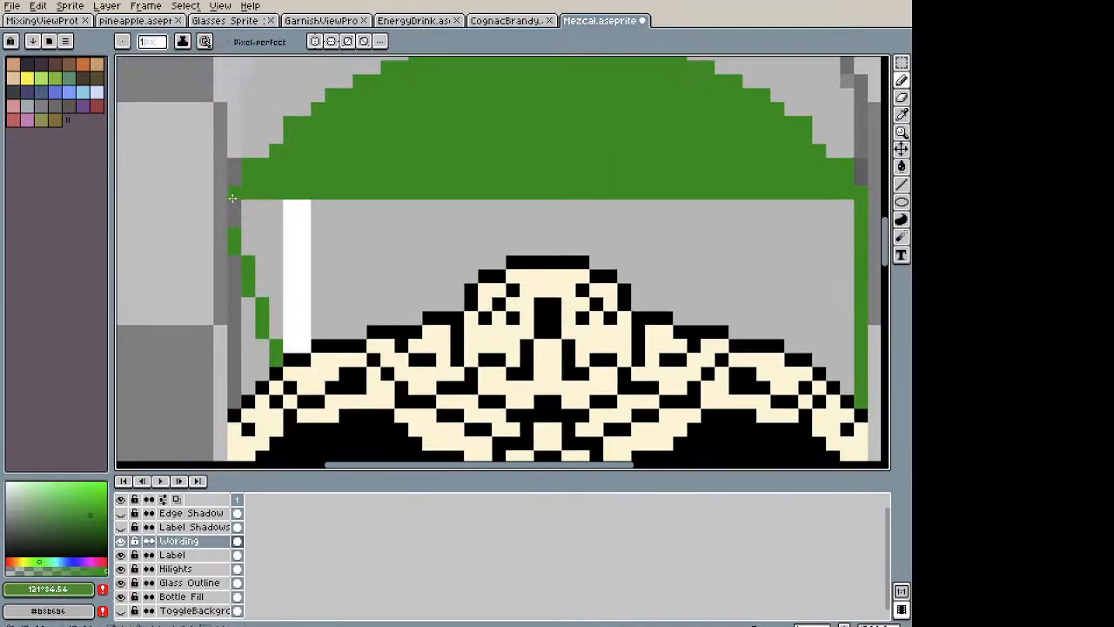
pyautogui.press('g')
pyautogui.click(357, 259)
pyautogui.hotkey('ctrl', 'z')
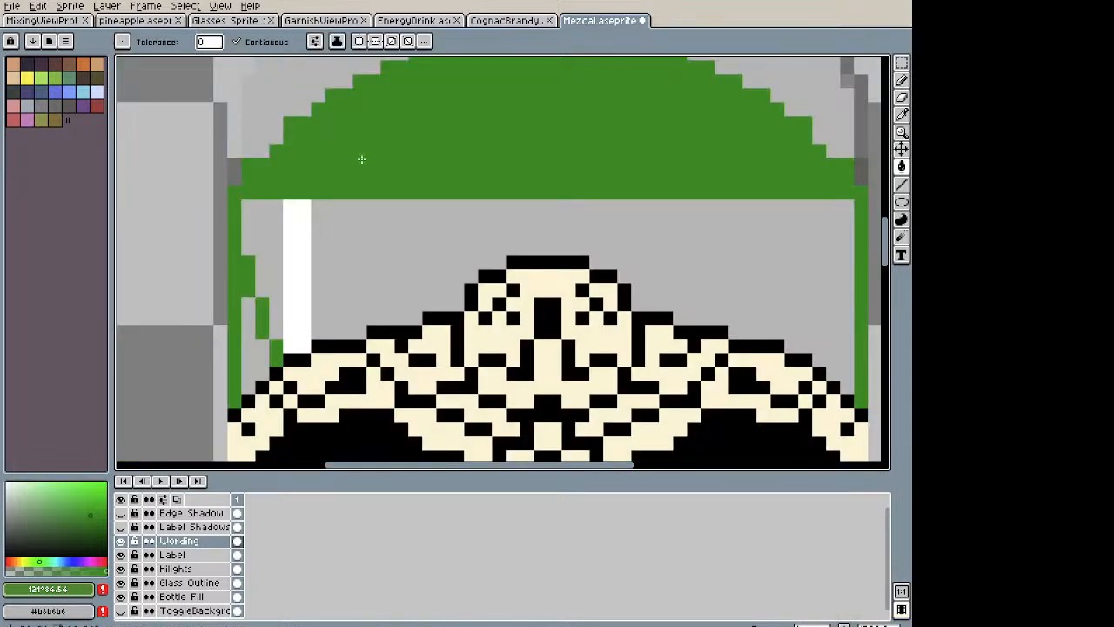
# Step: Move the green dome and its side edge lines from the Wording layer onto the Label layer in the same position
pyautogui.press('space')
pyautogui.scroll(-2, 522, 200)
pyautogui.scroll(-1, 485, 180)
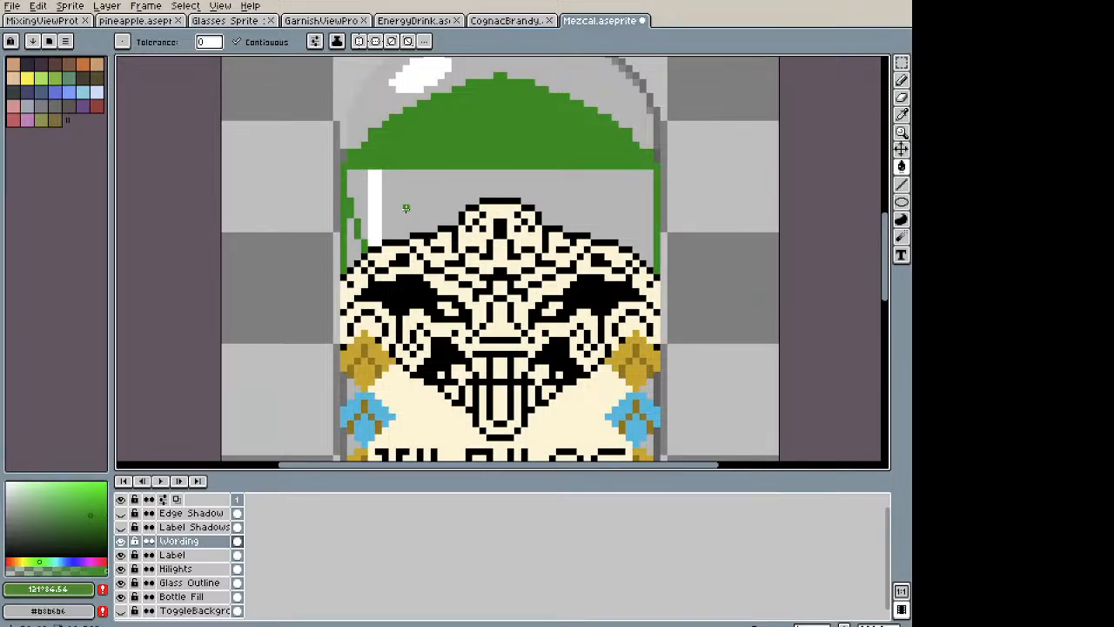
pyautogui.press('m')
pyautogui.moveTo(339, 283); pyautogui.dragTo(663, 96)
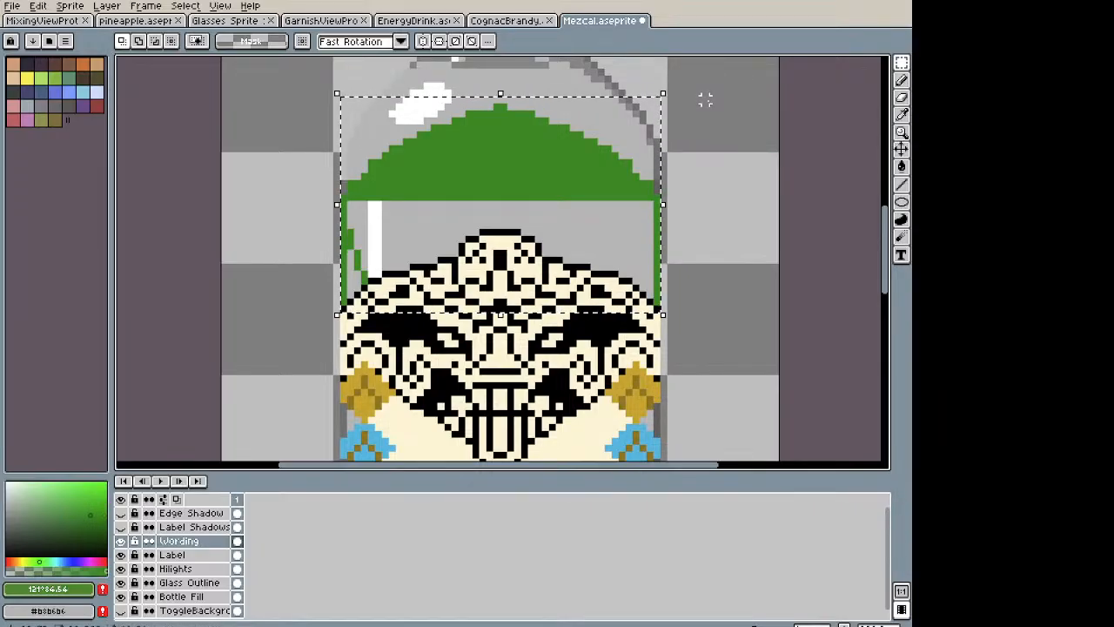
pyautogui.press('Delete')
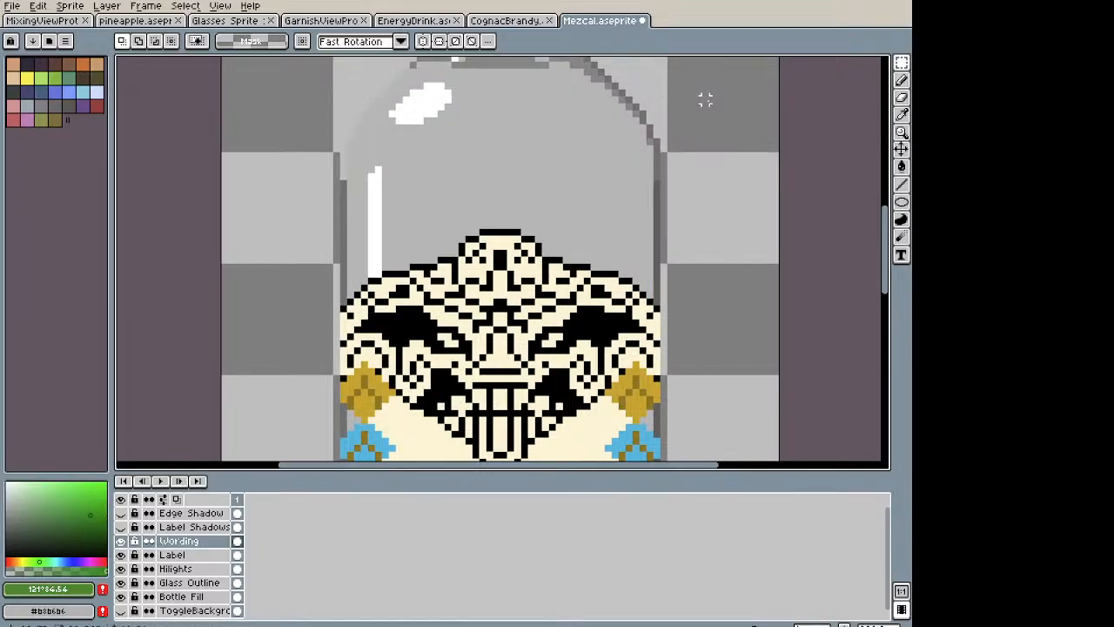
pyautogui.click(175, 555)
pyautogui.hotkey('ctrl', 'v')
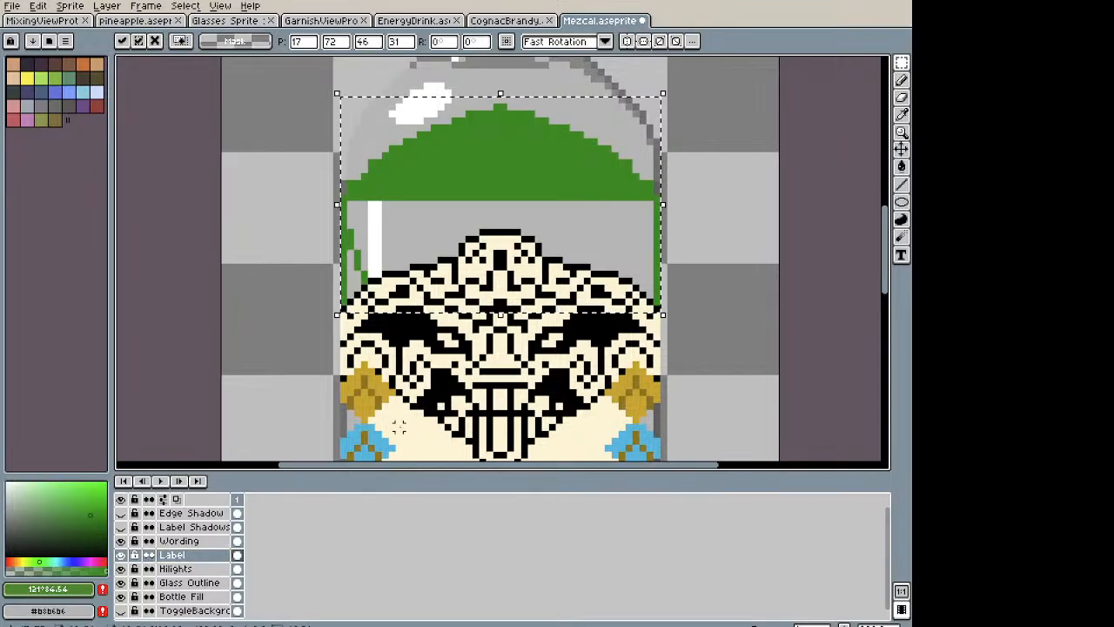
# Step: Fill the open area between the dome and the emblem with the same green
pyautogui.press('w')
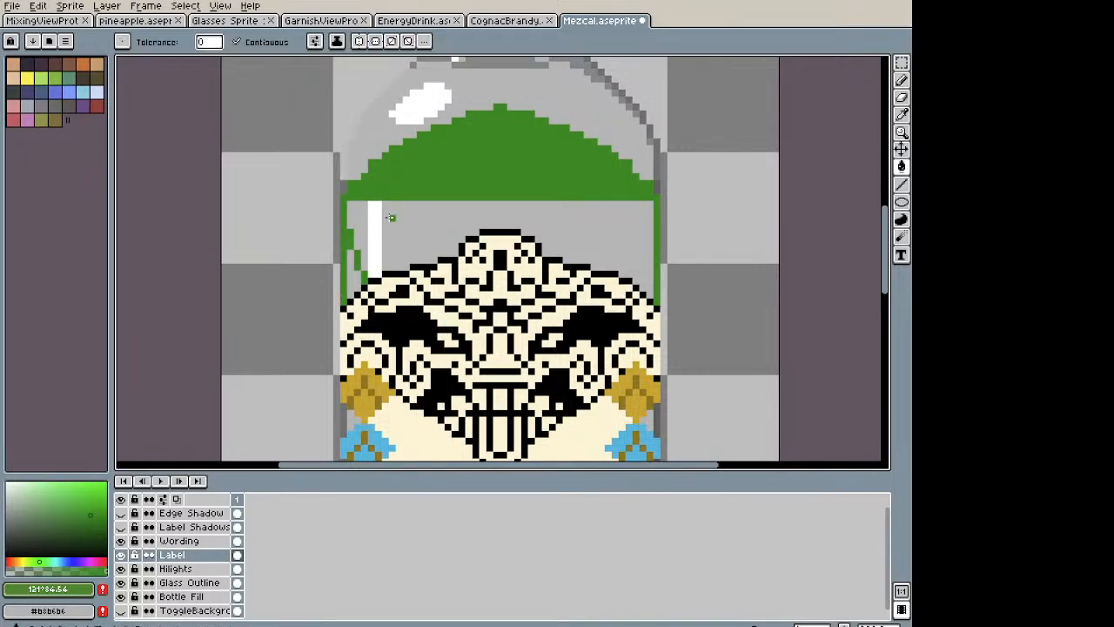
pyautogui.click(391, 217)
pyautogui.scroll(-3, 350, 275)
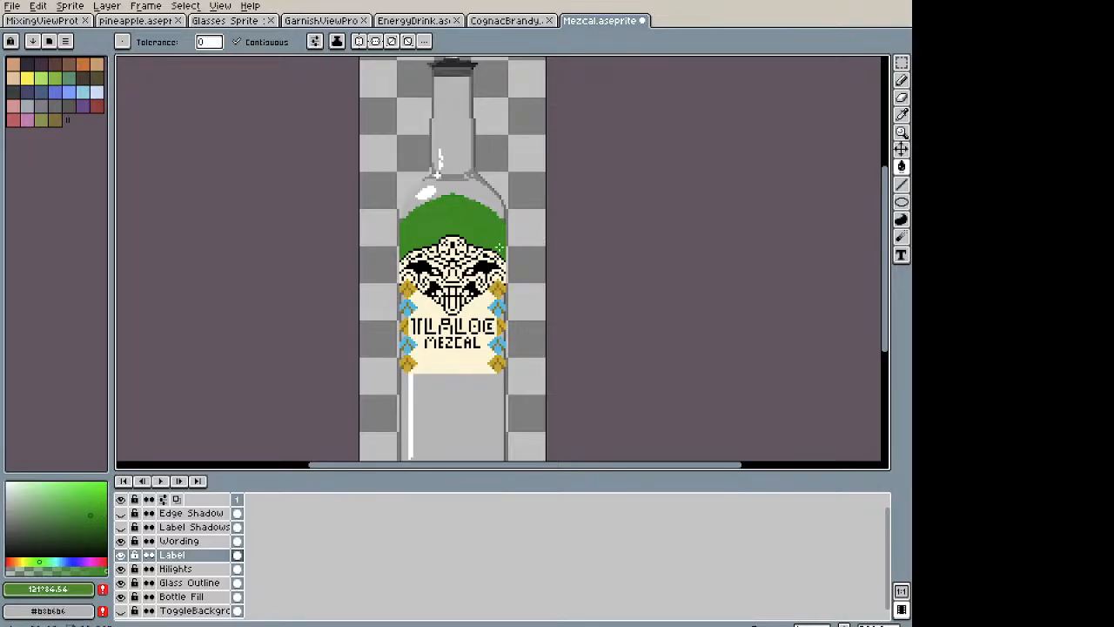
pyautogui.scroll(3, 471, 224)
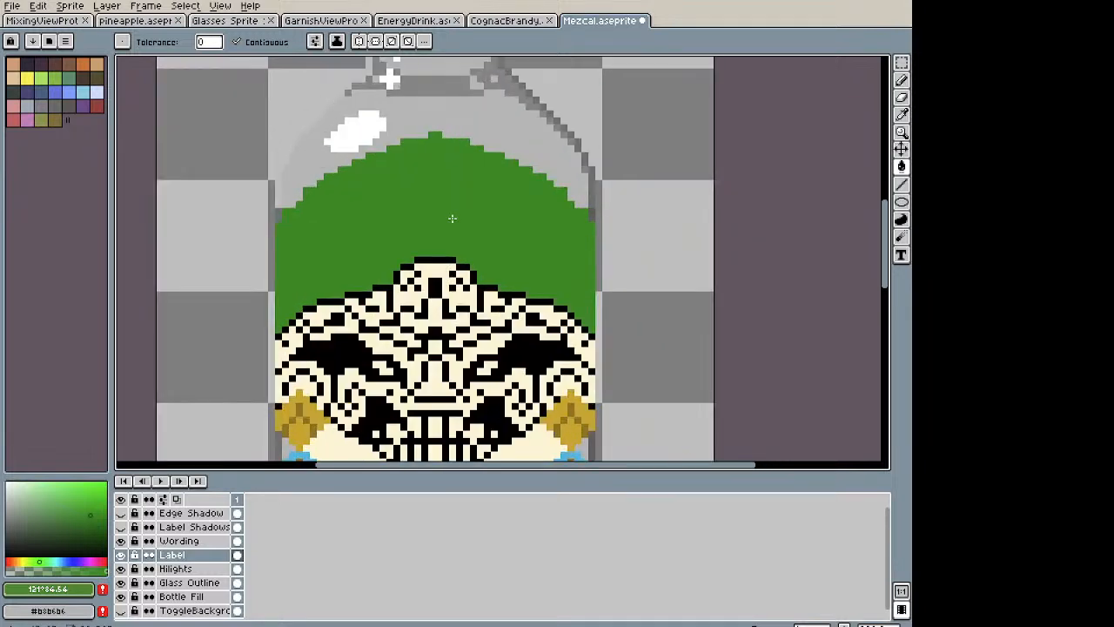
pyautogui.press('i')
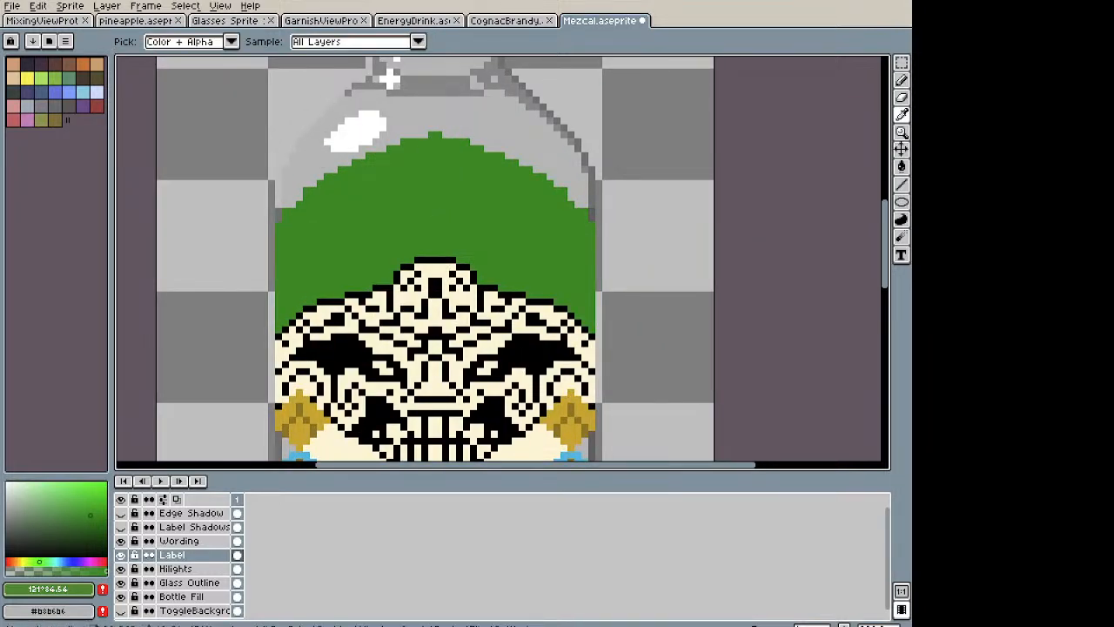
pyautogui.press('g')
pyautogui.press('i')
pyautogui.click(48, 562)
pyautogui.click(57, 561)
pyautogui.click(85, 519)
pyautogui.moveTo(83, 525); pyautogui.dragTo(94, 513)
pyautogui.click(95, 505)
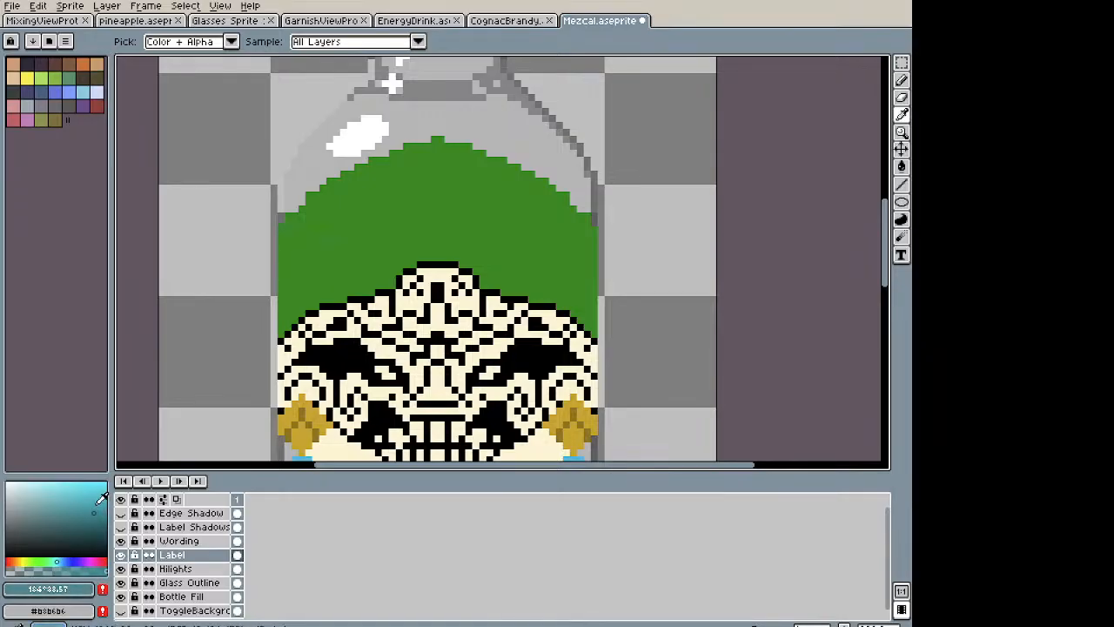
# Step: Sample the dome's green and shift its hue to 196 to get a muted blue drawing colour
pyautogui.keyDown('alt'); pyautogui.click(489, 206); pyautogui.keyUp('alt')
pyautogui.click(57, 562)
pyautogui.moveTo(58, 561); pyautogui.dragTo(61, 561)
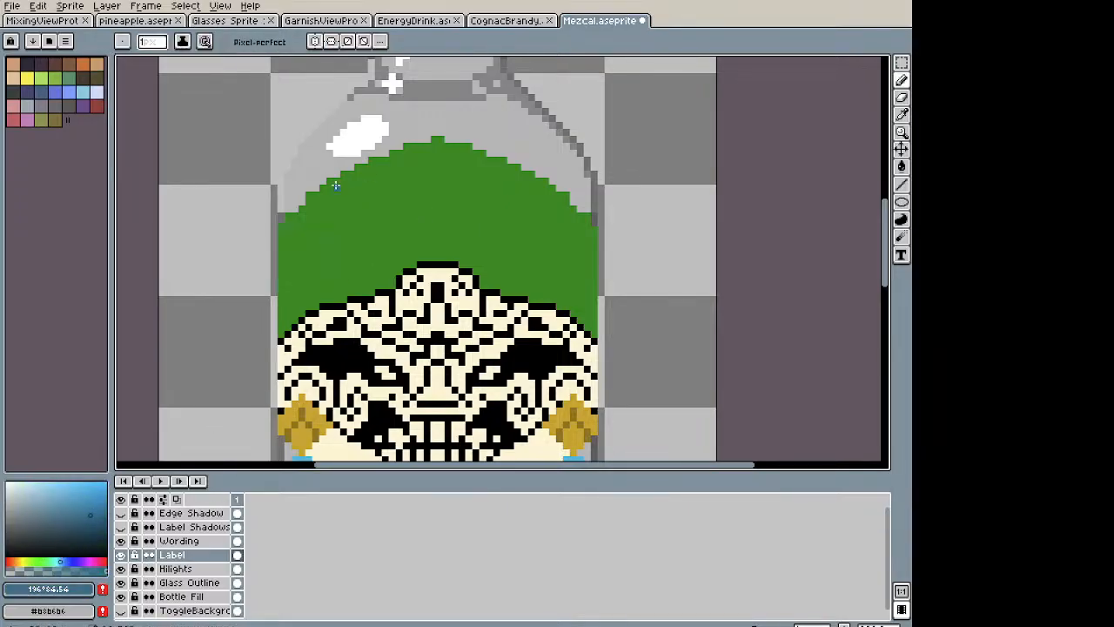
# Step: Draw a tapering blue stripe from the dome's upper-left edge down to the emblem's crown and fill it solid
pyautogui.moveTo(332, 182); pyautogui.dragTo(382, 283)
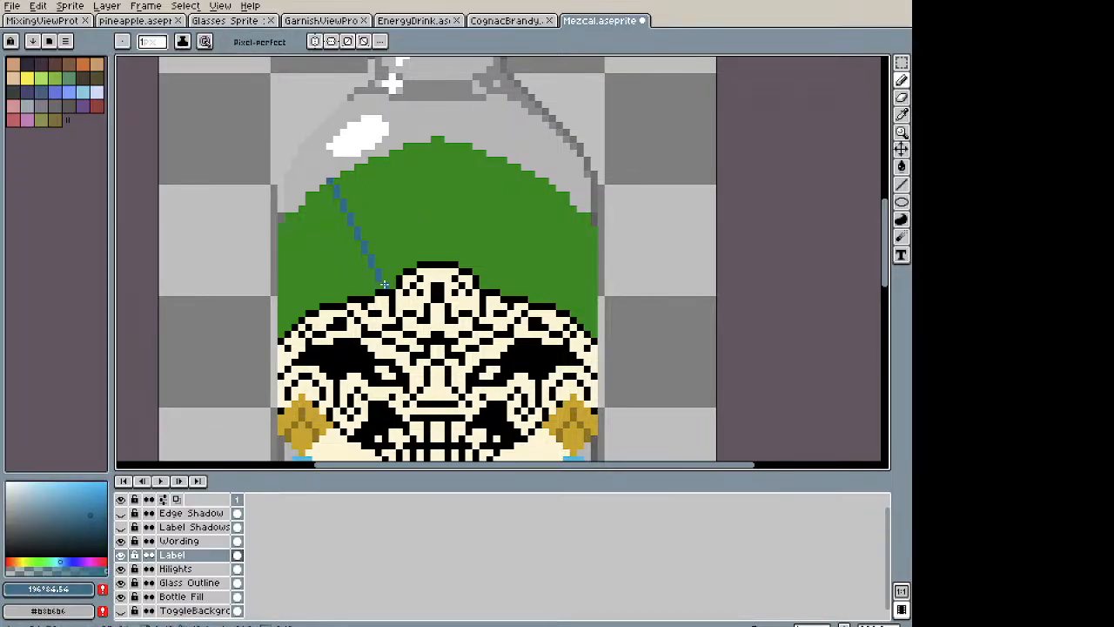
pyautogui.moveTo(386, 250); pyautogui.dragTo(344, 174)
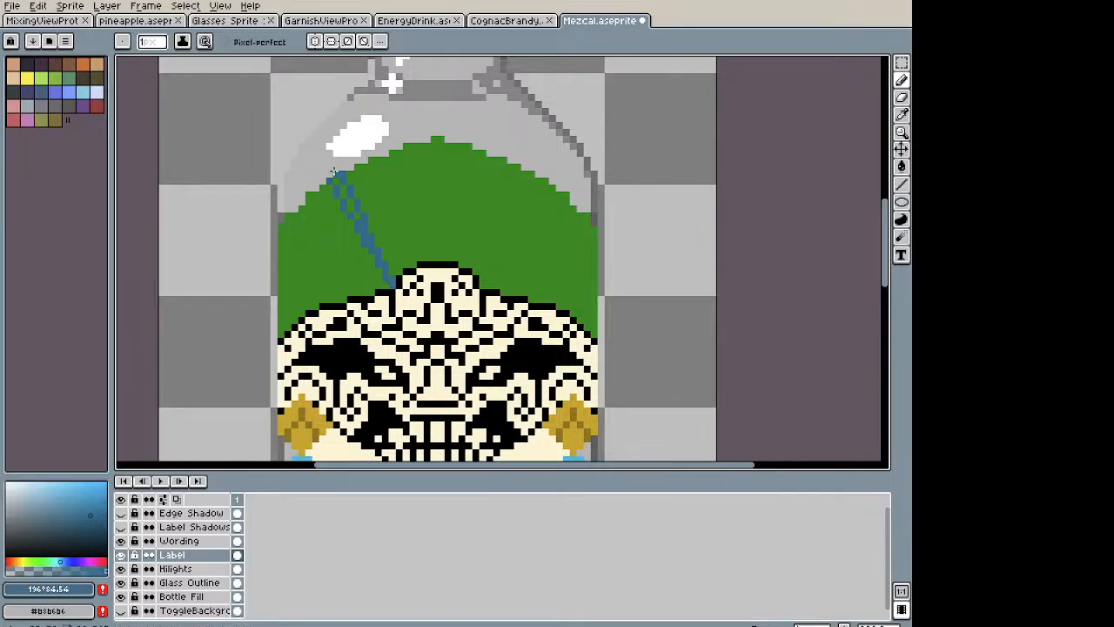
pyautogui.press('g')
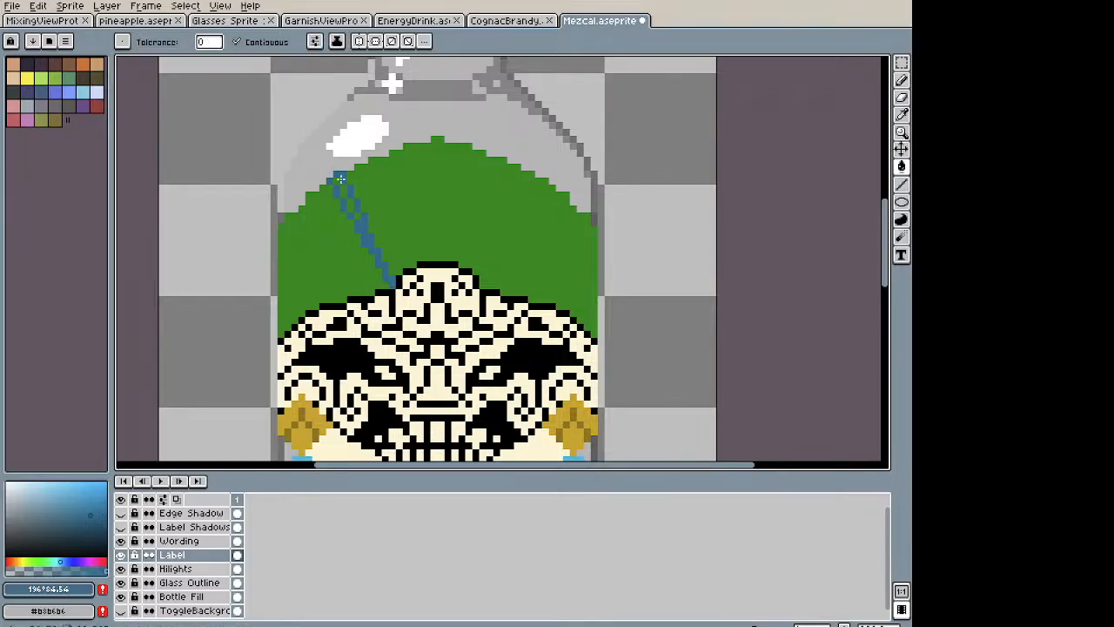
pyautogui.scroll(1, 340, 179)
pyautogui.click(357, 230)
pyautogui.click(332, 184)
pyautogui.scroll(-3, 362, 233)
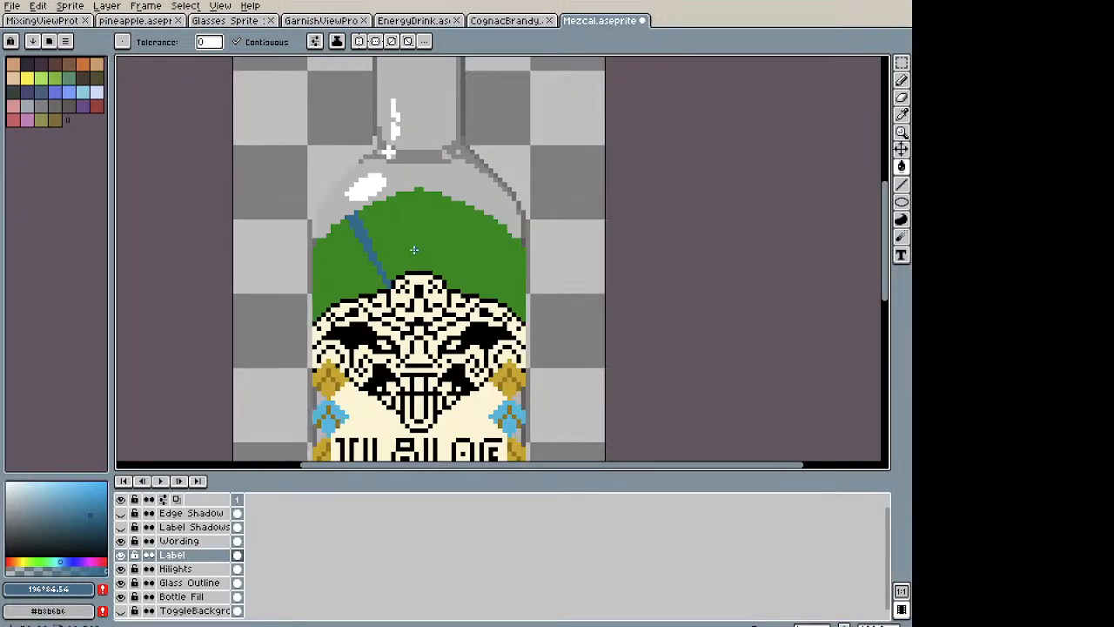
# Step: Outline a second, steeper blue stripe between the first one and the dome's peak, and fill it with blue
pyautogui.scroll(1, 383, 254)
pyautogui.scroll(1, 408, 280)
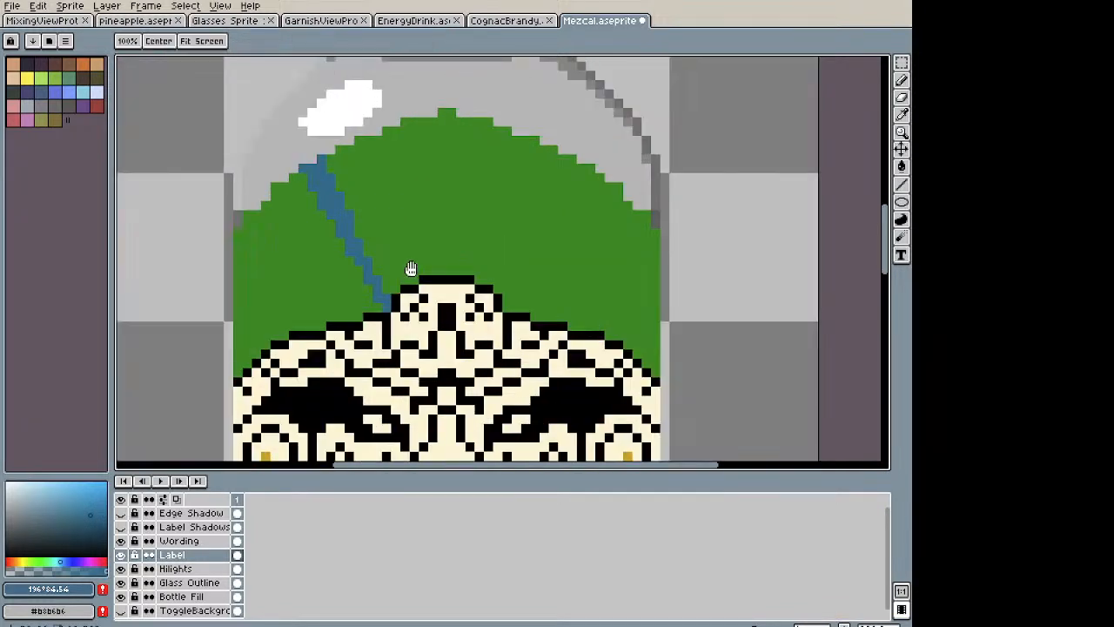
pyautogui.click(399, 254)
pyautogui.hotkey('ctrl', 'z')
pyautogui.press('b')
pyautogui.moveTo(410, 312)
pyautogui.mouseDown()
pyautogui.moveTo(383, 163)
pyautogui.moveTo(362, 172)
pyautogui.moveTo(404, 315)
pyautogui.mouseUp()
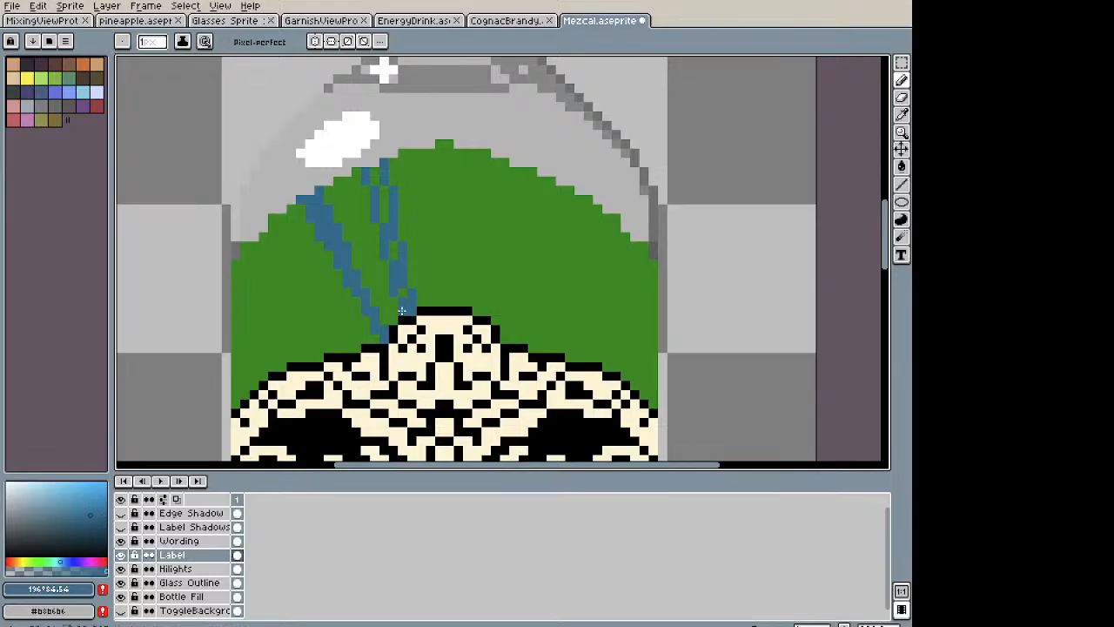
pyautogui.press('g')
pyautogui.click(387, 207)
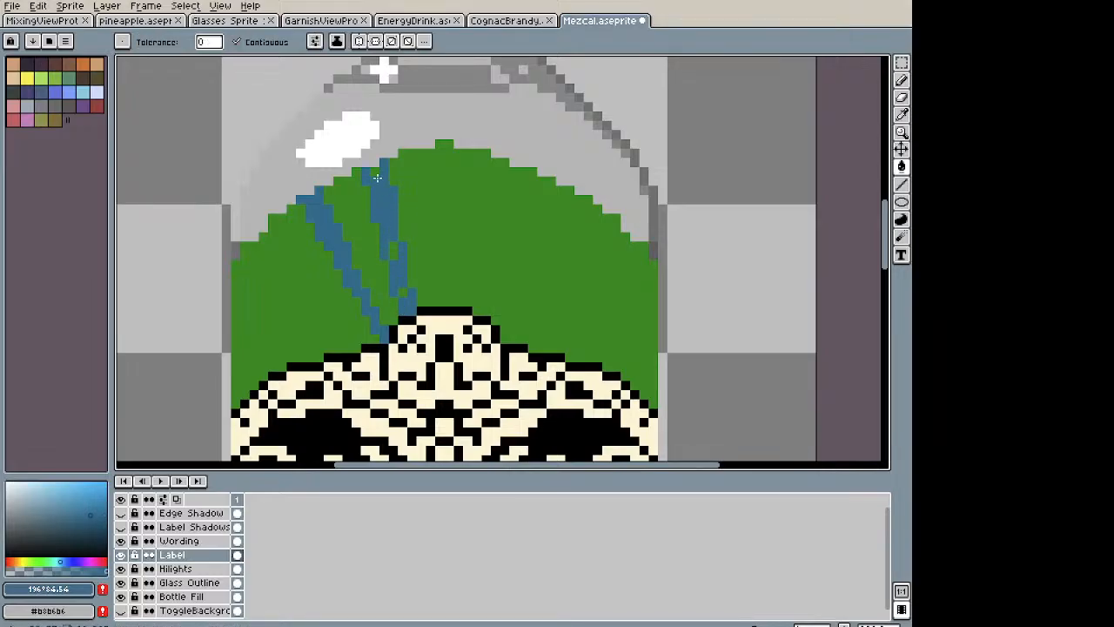
# Step: Outline a third tapering blue stripe from the dome's left shoulder to the emblem, outward of the first stripe, and fill it
pyautogui.scroll(-4, 406, 293)
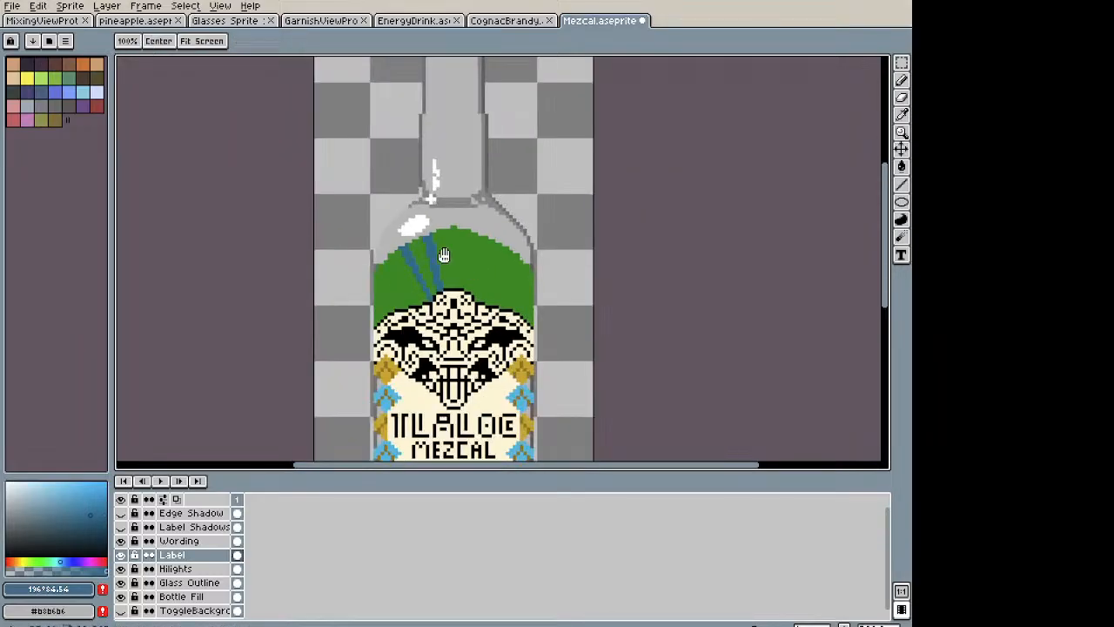
pyautogui.scroll(2, 463, 199)
pyautogui.scroll(1, 464, 200)
pyautogui.press('space')
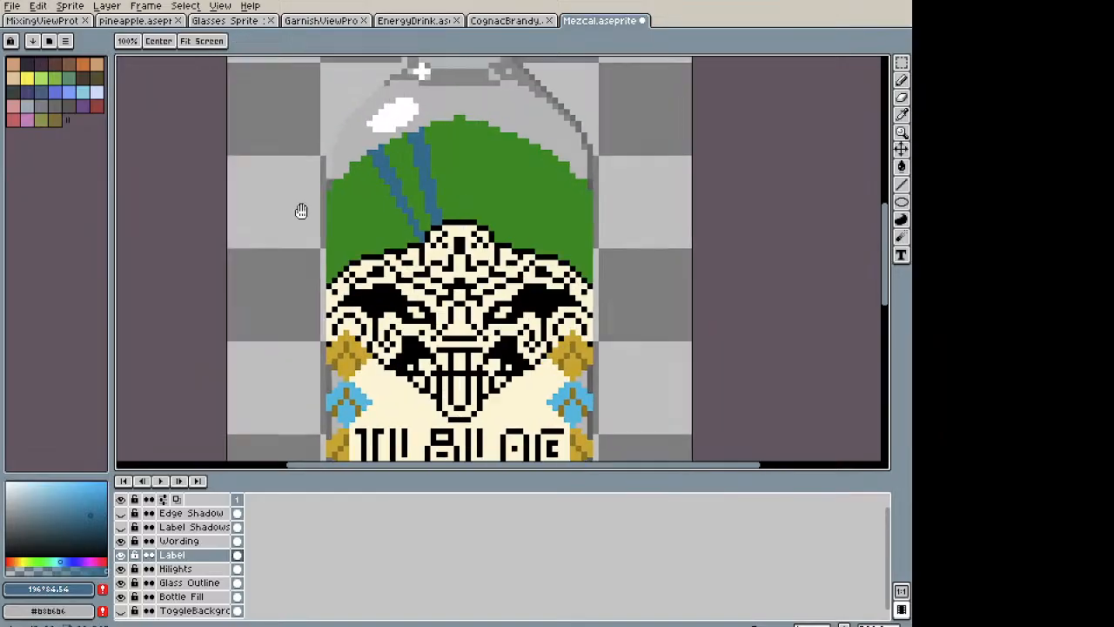
pyautogui.moveTo(291, 206); pyautogui.dragTo(440, 281)
pyautogui.scroll(3, 486, 273)
pyautogui.moveTo(527, 257); pyautogui.dragTo(504, 266)
pyautogui.press('b')
pyautogui.moveTo(476, 210)
pyautogui.mouseDown()
pyautogui.moveTo(478, 189)
pyautogui.moveTo(521, 278)
pyautogui.moveTo(607, 391)
pyautogui.mouseUp()
pyautogui.hotkey('ctrl', 'z')
pyautogui.keyDown('shift'); pyautogui.click(608, 391); pyautogui.keyUp('shift')
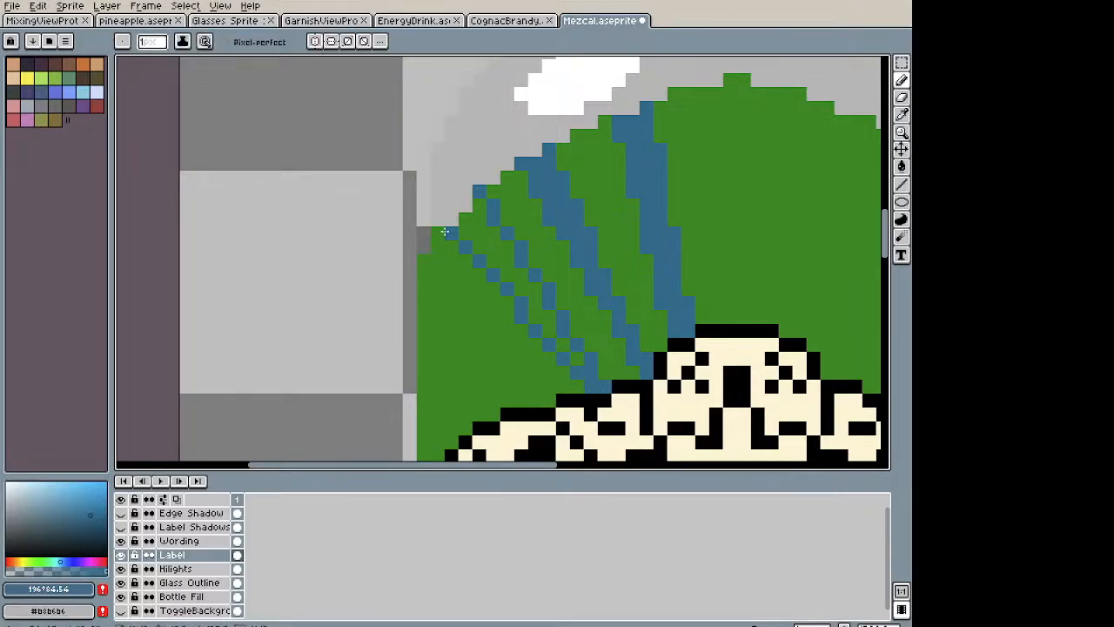
pyautogui.press('g')
pyautogui.click(489, 240)
pyautogui.scroll(-5, 572, 361)
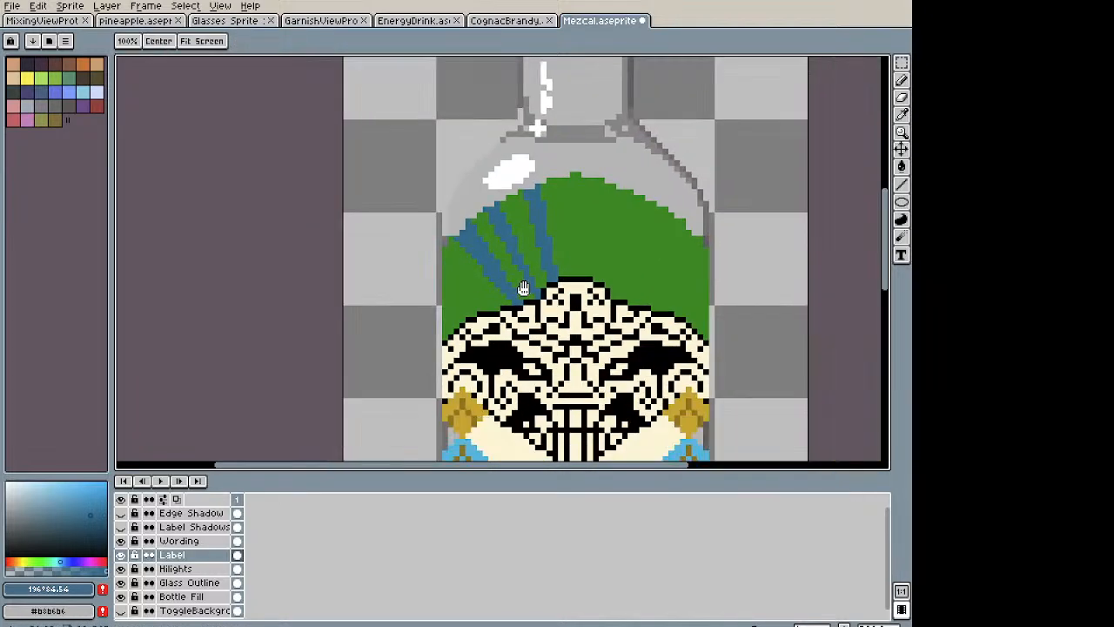
pyautogui.scroll(-1, 459, 135)
pyautogui.scroll(6, 436, 215)
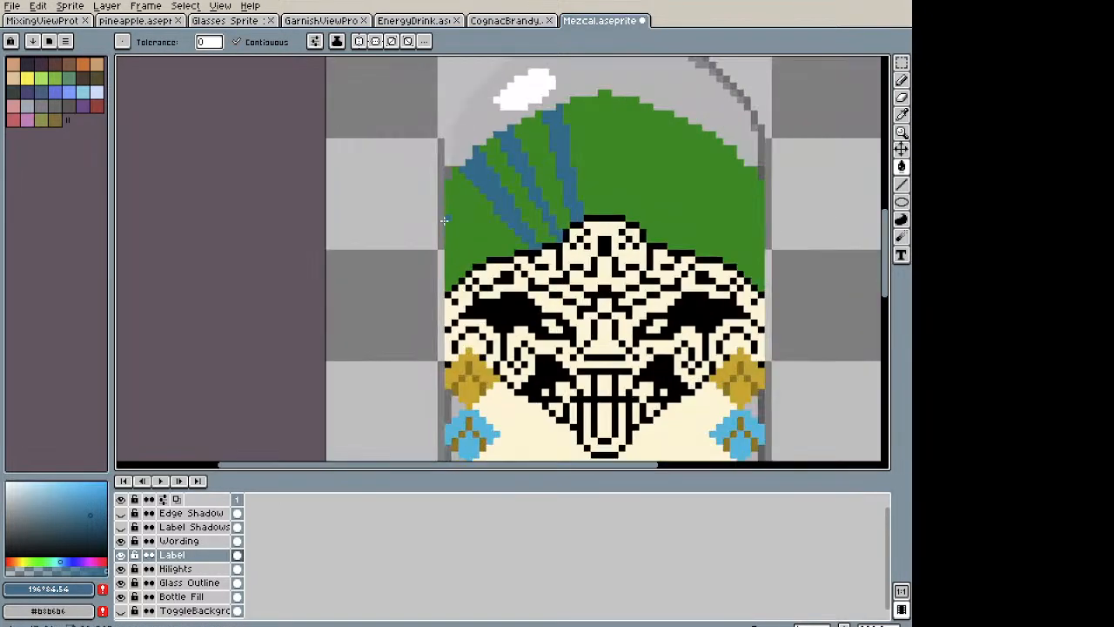
pyautogui.press('b')
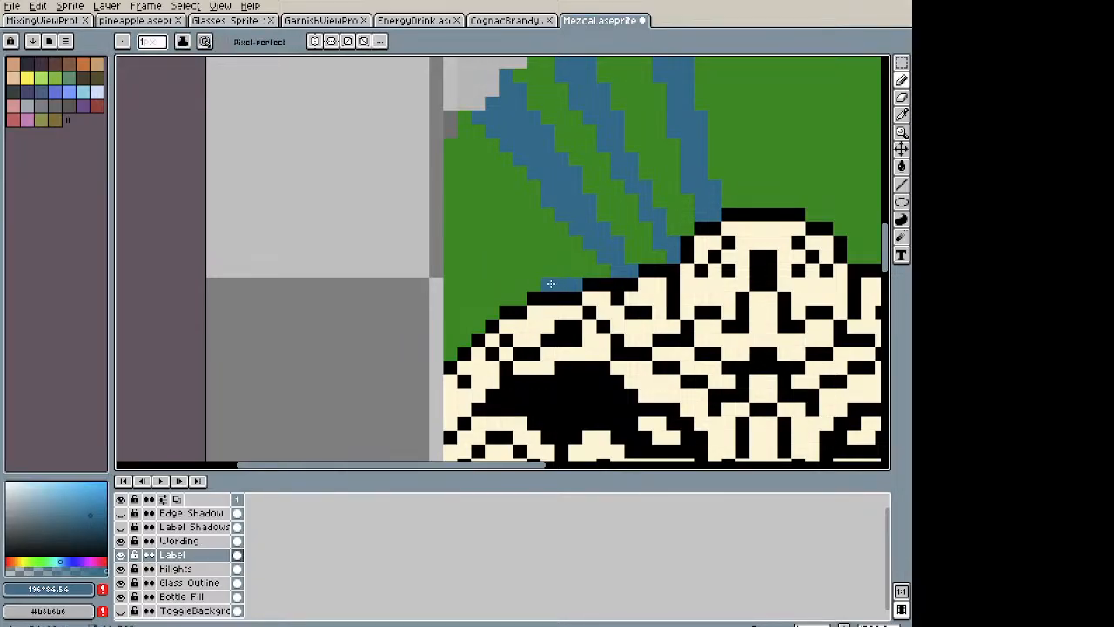
pyautogui.keyDown('shift'); pyautogui.click(447, 148); pyautogui.keyUp('shift')
pyautogui.hotkey('ctrl', 'z')
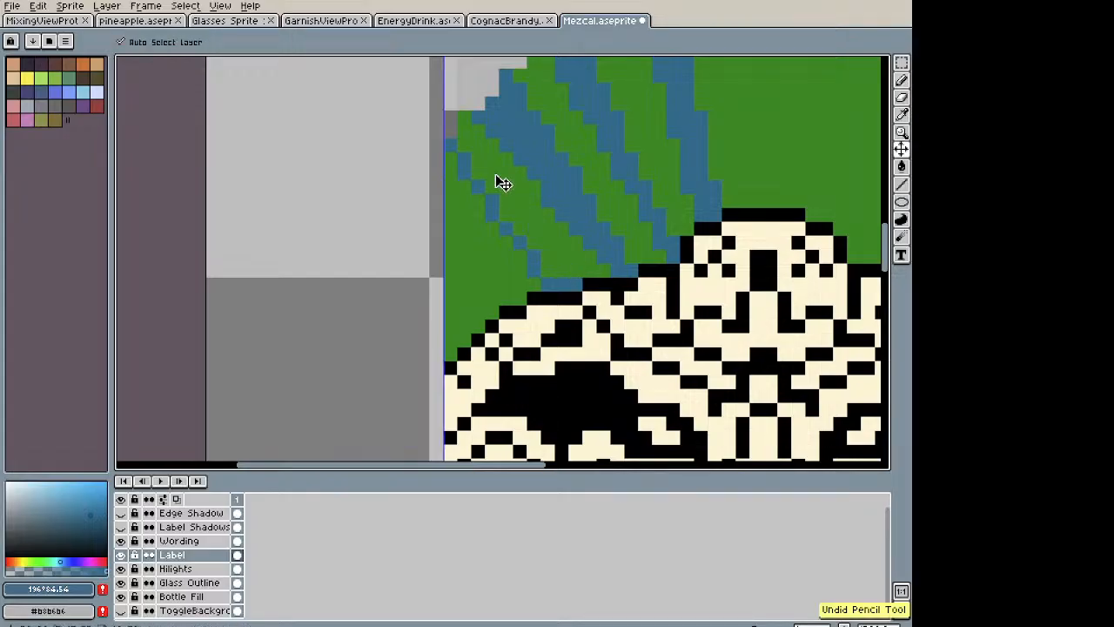
pyautogui.hotkey('ctrl', 'z')
# Step: Draw two blue lines from the emblem's upper-left outline to the bottle's left edge and fill between them as a fourth stripe
pyautogui.click(576, 283)
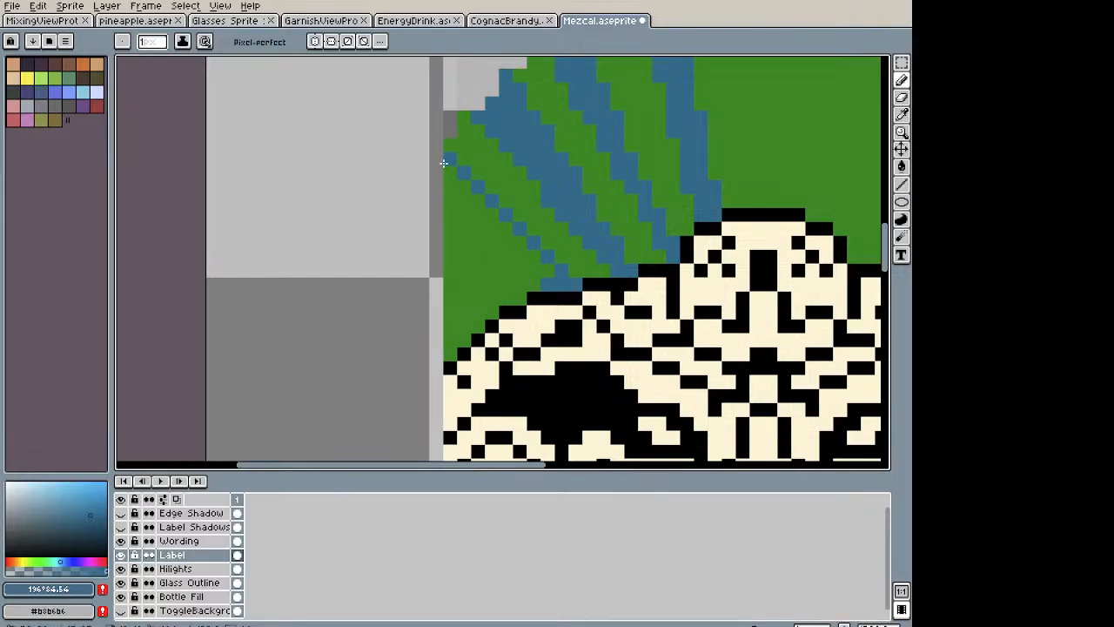
pyautogui.keyDown('shift'); pyautogui.click(443, 163); pyautogui.keyUp('shift')
pyautogui.click(546, 285)
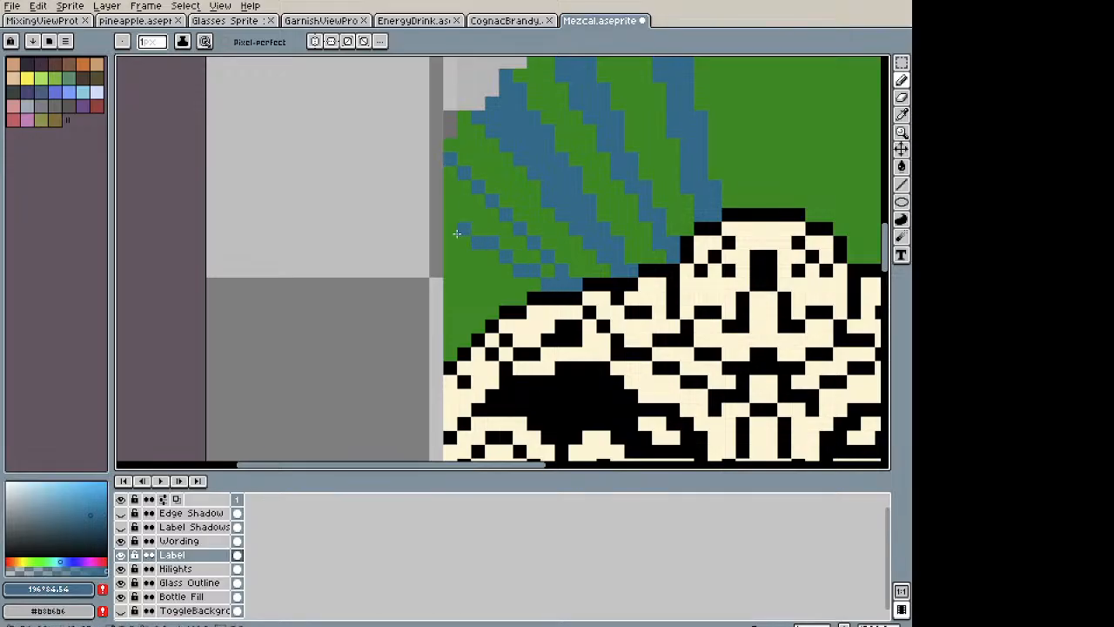
pyautogui.keyDown('shift'); pyautogui.click(448, 233); pyautogui.keyUp('shift')
pyautogui.press('g')
pyautogui.click(486, 231)
pyautogui.click(545, 269)
# Step: Outline and fill a small fifth blue stripe in the green area's lower-left corner, just above the emblem
pyautogui.scroll(-3, 568, 282)
pyautogui.scroll(-1, 572, 281)
pyautogui.moveTo(572, 282)
pyautogui.mouseDown()
pyautogui.moveTo(461, 219)
pyautogui.moveTo(438, 275)
pyautogui.mouseUp()
pyautogui.scroll(1, 461, 219)
pyautogui.press('b')
pyautogui.scroll(2, 410, 301)
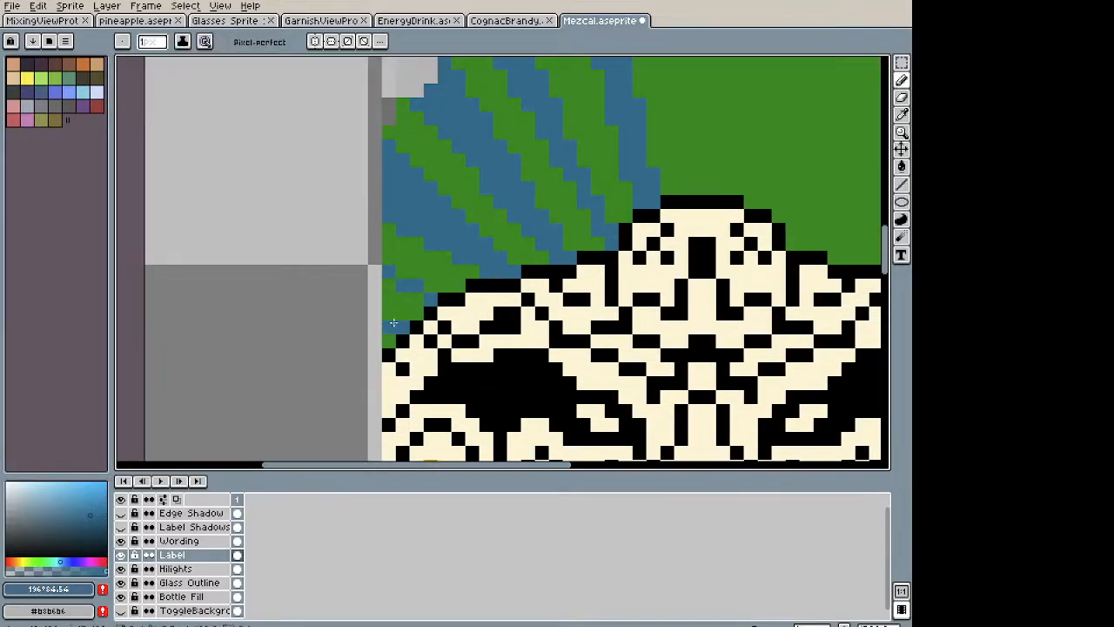
pyautogui.press('g')
# Step: Duplicate the dome's striped left half, flip the copy horizontally and place it over the right half to mirror the stripes
pyautogui.scroll(-3, 392, 309)
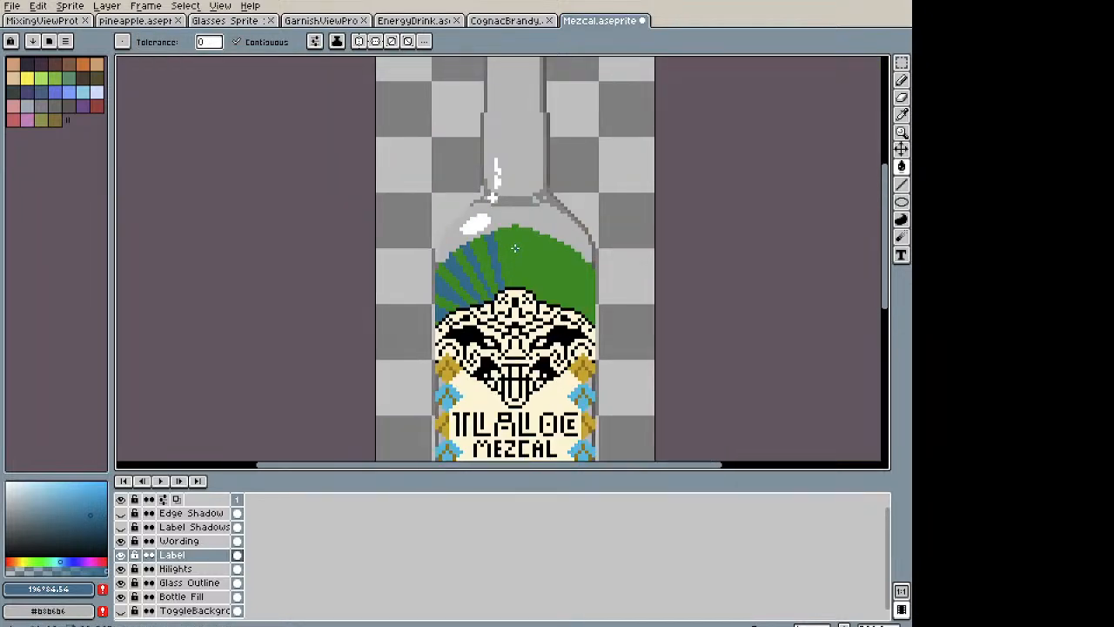
pyautogui.scroll(1, 512, 246)
pyautogui.scroll(-1, 513, 246)
pyautogui.press('m')
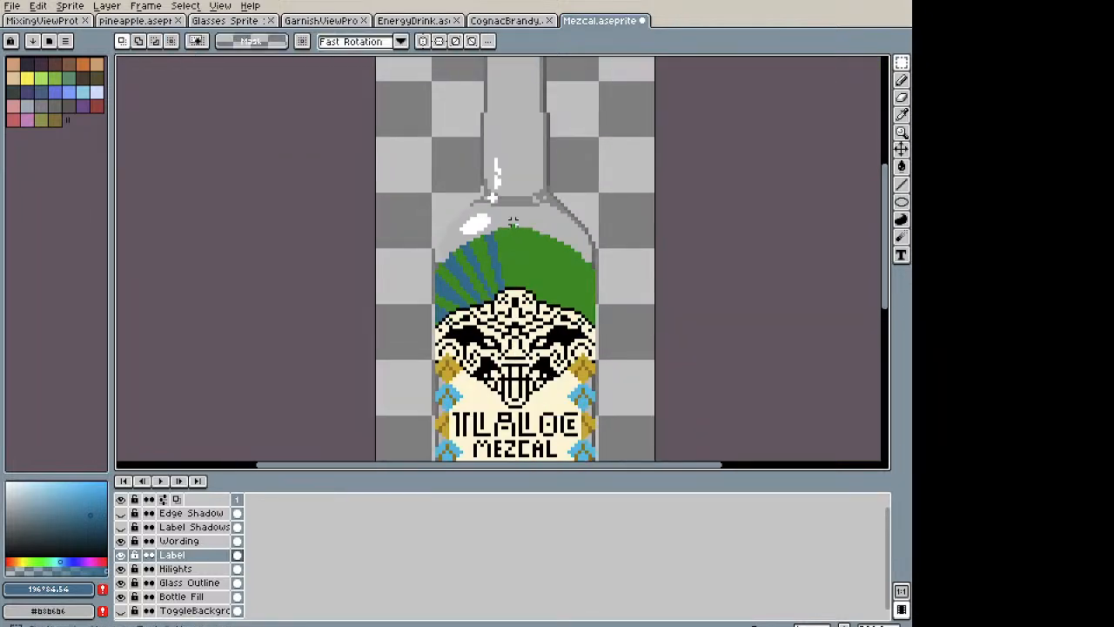
pyautogui.moveTo(513, 224); pyautogui.dragTo(415, 328)
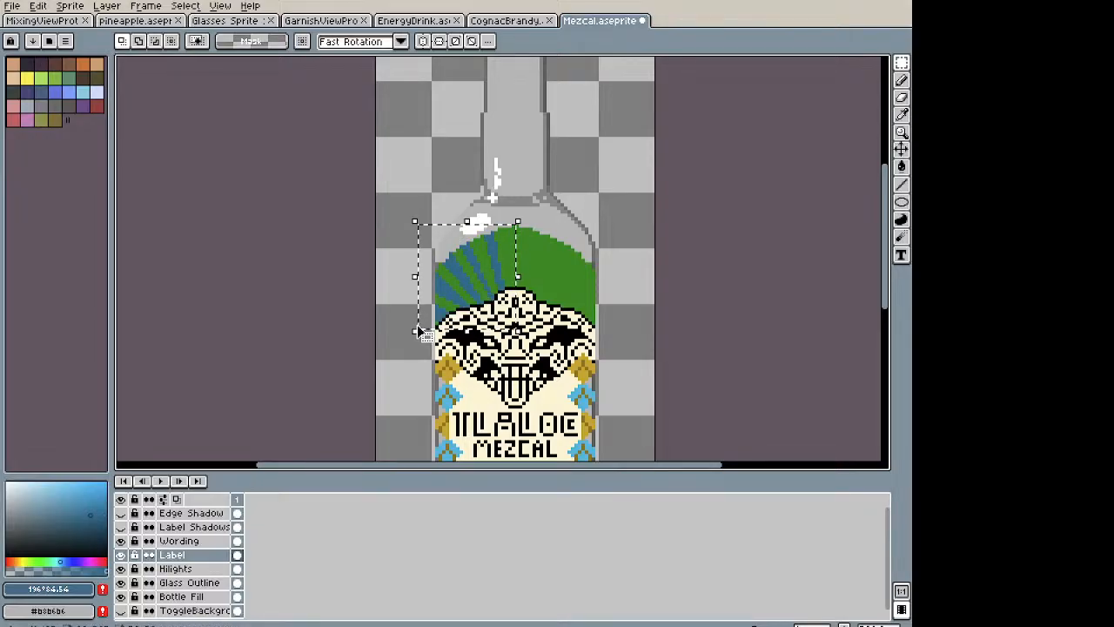
pyautogui.hotkey('shift', 'h')
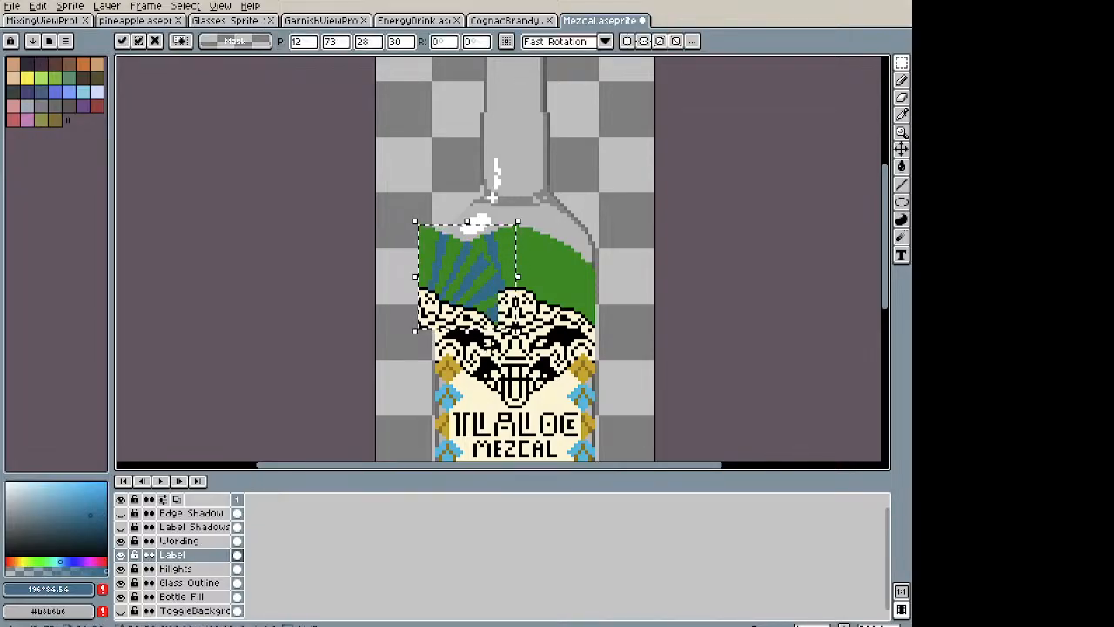
pyautogui.moveTo(462, 272); pyautogui.dragTo(579, 290)
pyautogui.hotkey('ctrl', 'd')
# Step: Copy the dome's green peak between the two innermost blue stripes and move the copy up to raise the centre
pyautogui.press('space')
pyautogui.scroll(2, 547, 227)
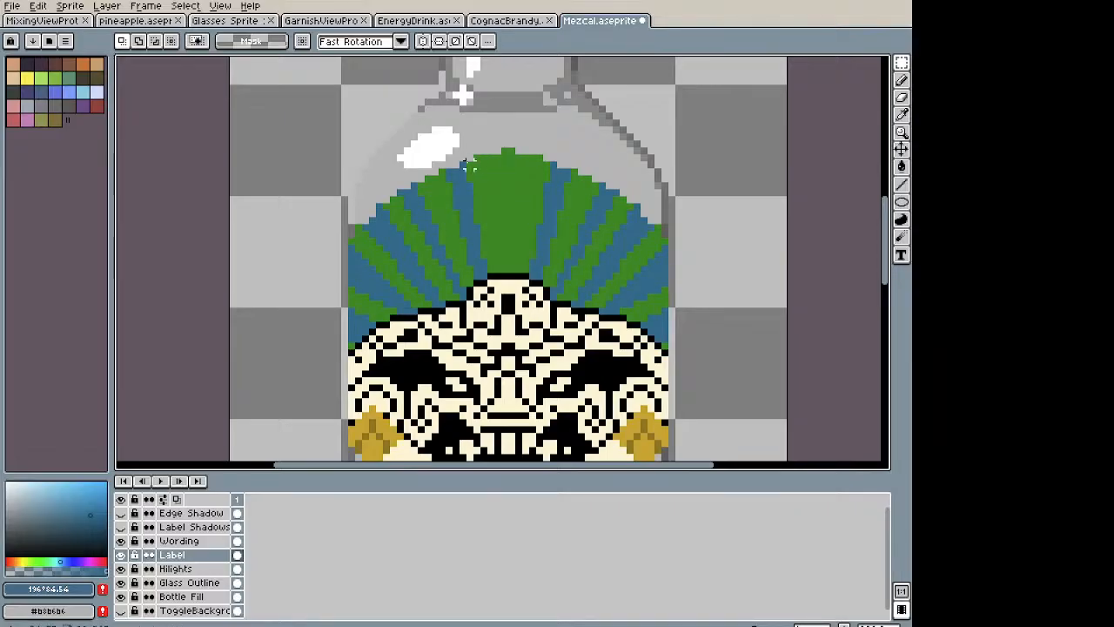
pyautogui.moveTo(465, 177); pyautogui.dragTo(531, 129)
pyautogui.hotkey('ctrl', 'c')
pyautogui.hotkey('ctrl', 'v')
pyautogui.press('Up')
pyautogui.hotkey('ctrl', 'd')
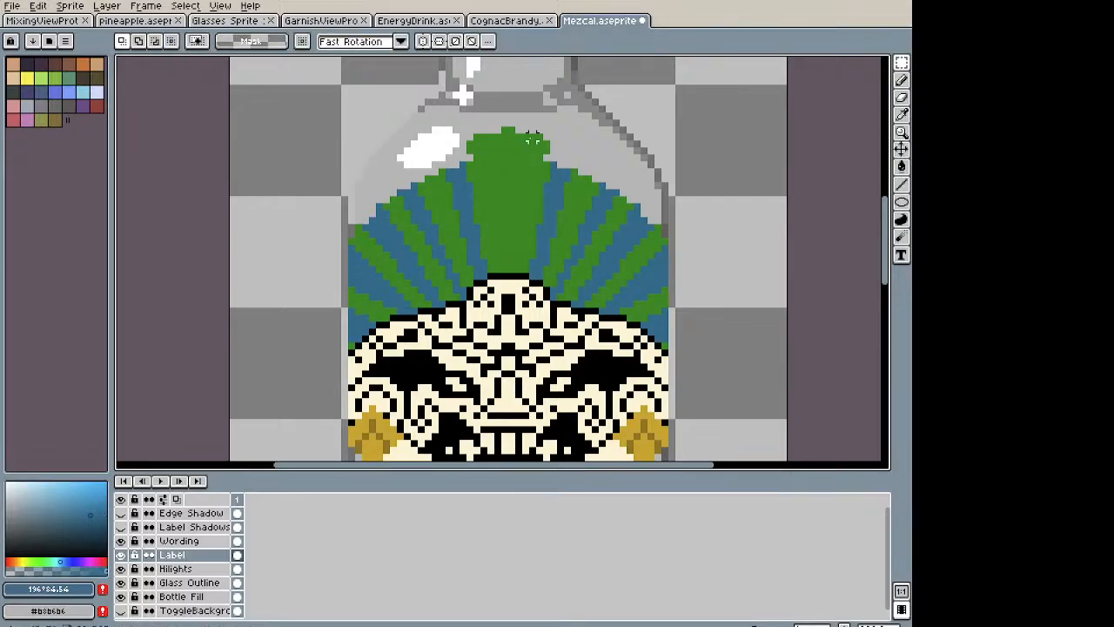
# Step: Sample the green and add pixels on both sides of the raised centre section to widen its top symmetrically
pyautogui.scroll(2, 532, 139)
pyautogui.keyDown('alt'); pyautogui.click(554, 171); pyautogui.keyUp('alt')
pyautogui.click(570, 182)
pyautogui.click(368, 188)
pyautogui.click(347, 155)
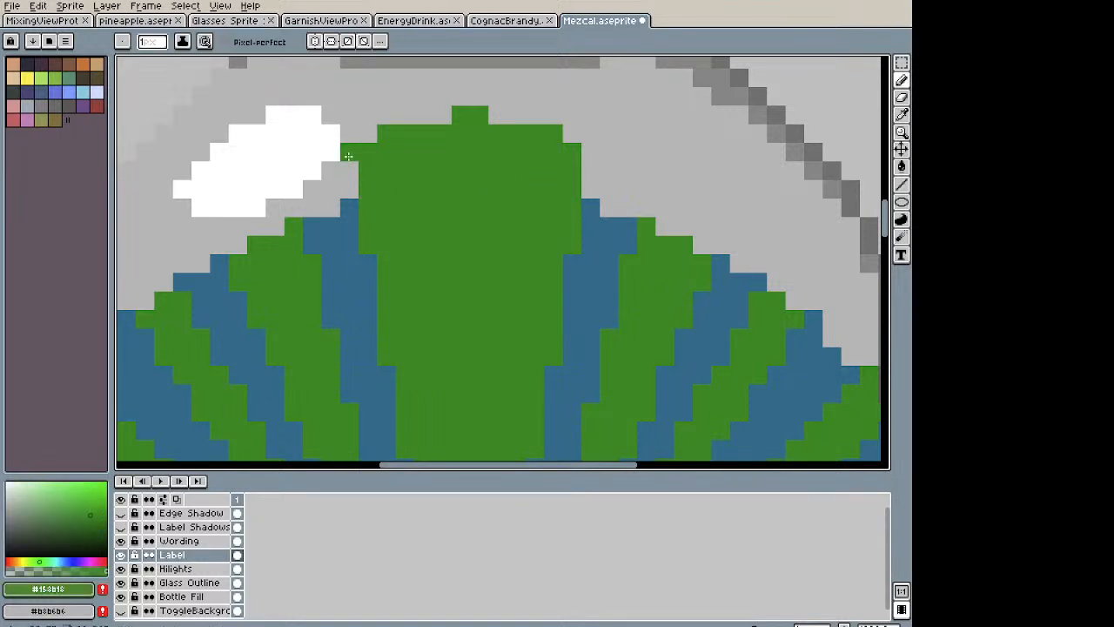
pyautogui.click(349, 171)
pyautogui.click(590, 152)
pyautogui.click(590, 171)
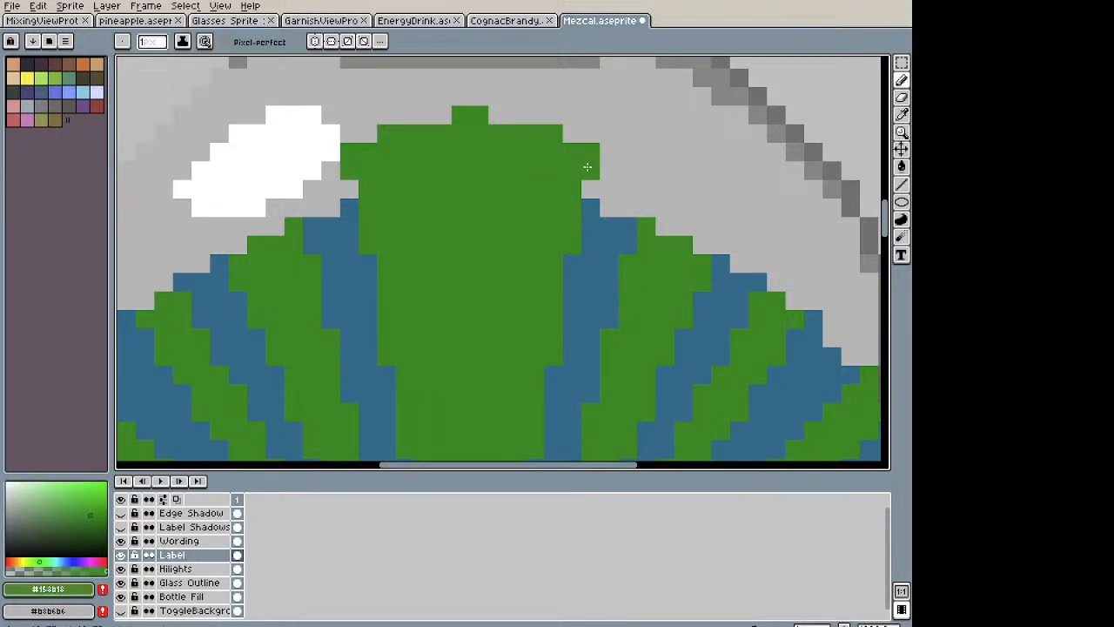
# Step: Examine the raised green centre of the headdress and its proportions against the whole bottle label
pyautogui.click(609, 189)
pyautogui.scroll(-3, 644, 199)
pyautogui.scroll(-2, 640, 183)
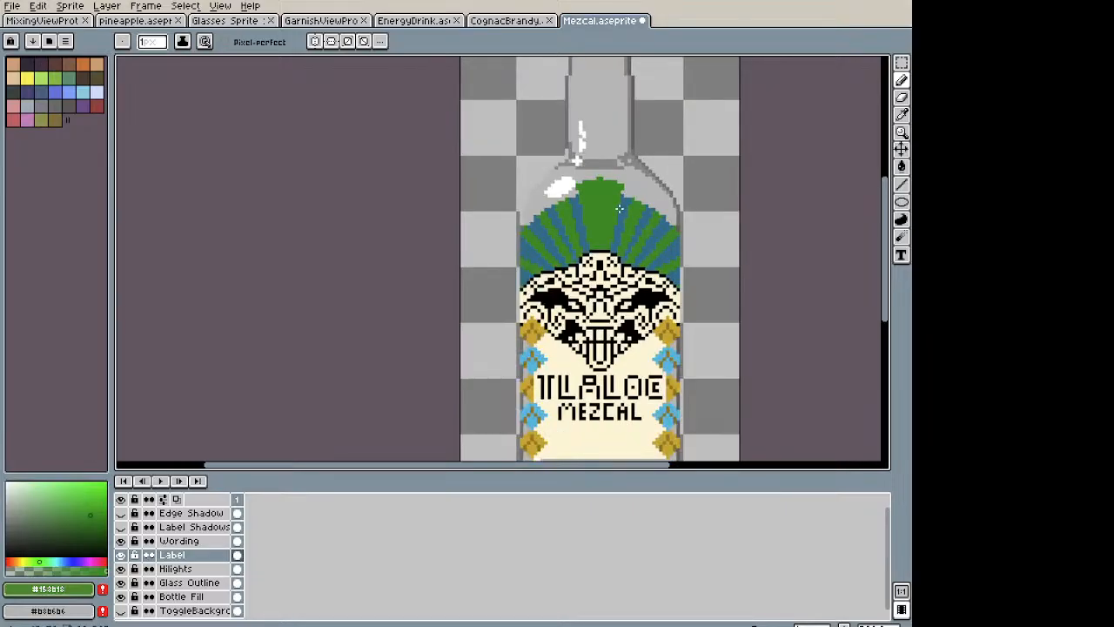
pyautogui.scroll(3, 618, 209)
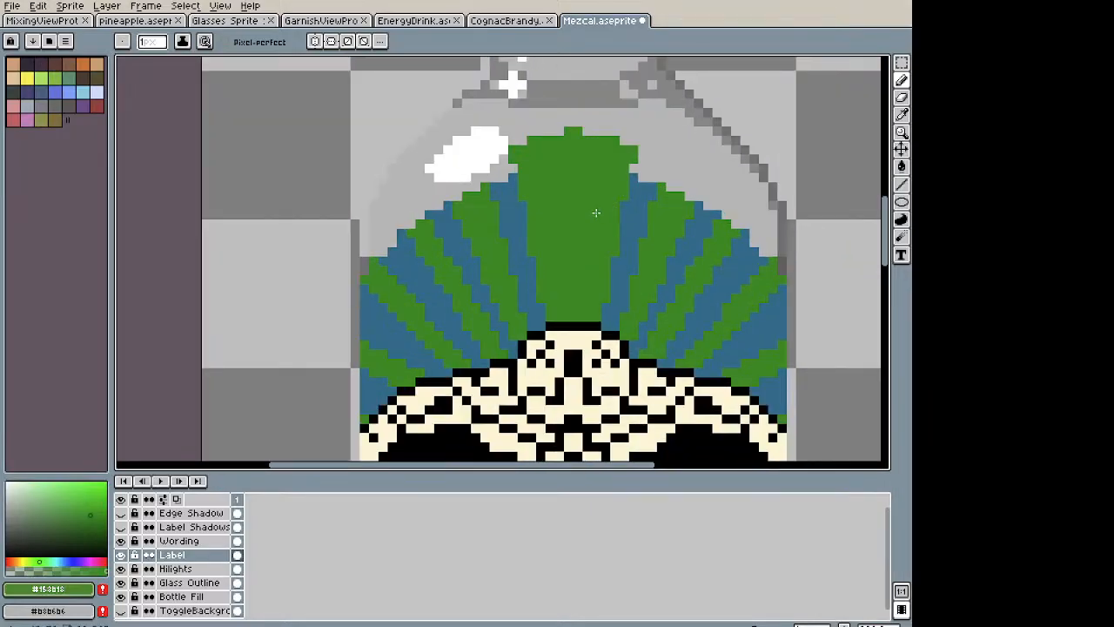
pyautogui.scroll(-3, 597, 215)
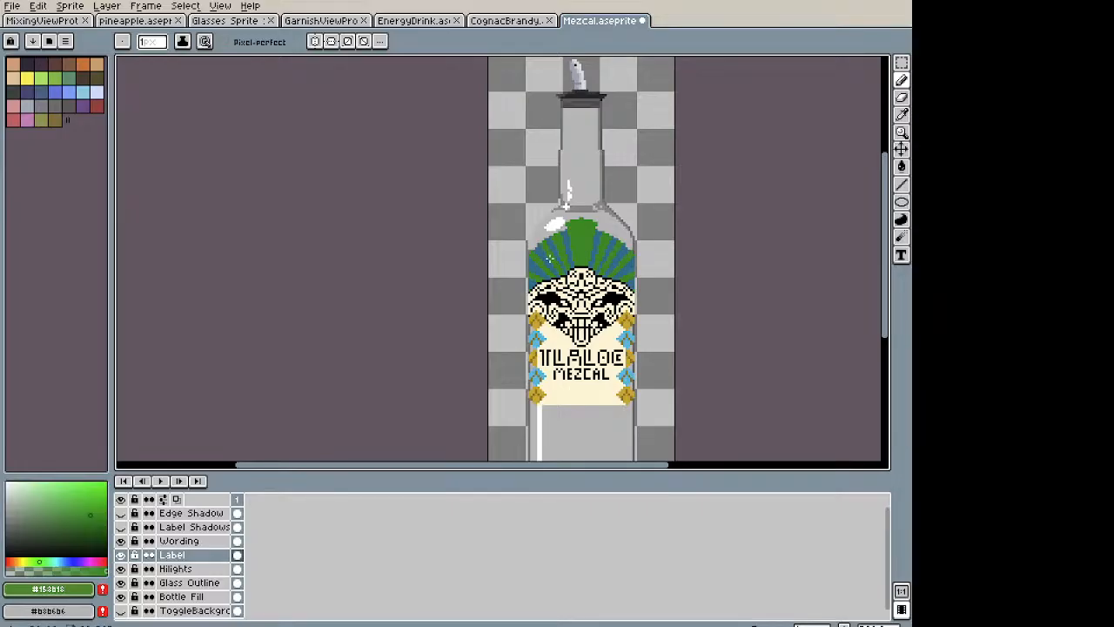
pyautogui.press('m')
pyautogui.moveTo(512, 206); pyautogui.dragTo(665, 261)
pyautogui.hotkey('ctrl', 'd')
pyautogui.moveTo(647, 302); pyautogui.dragTo(586, 229)
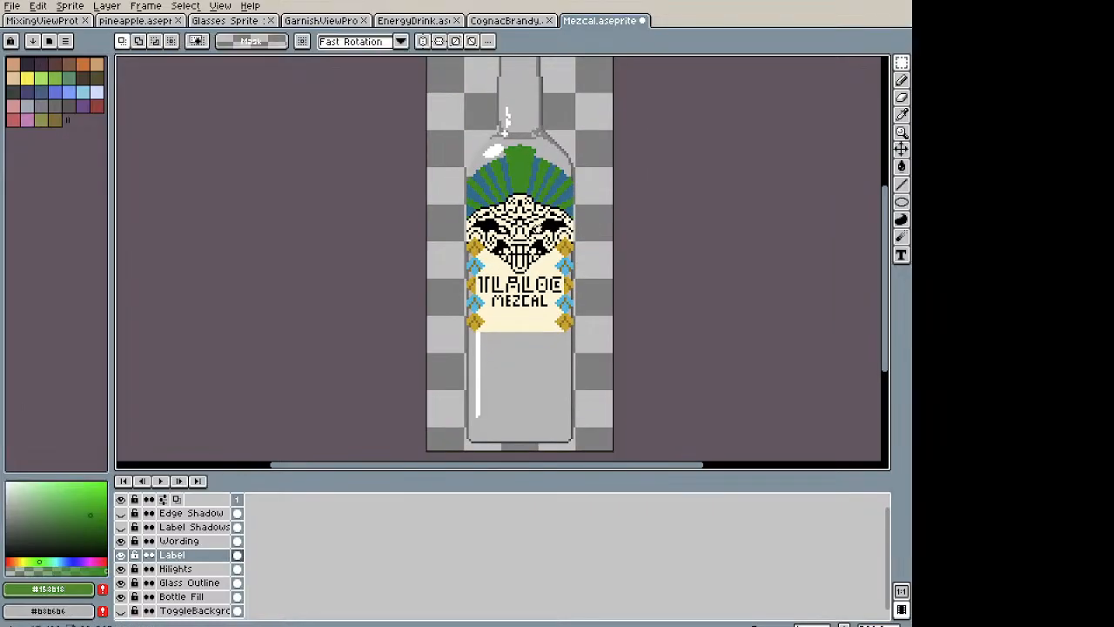
# Step: Darken the sampled emblem cream to grey at 45°, 3, 70 and fill the emblem's nose and central brow areas with it
pyautogui.scroll(3, 537, 217)
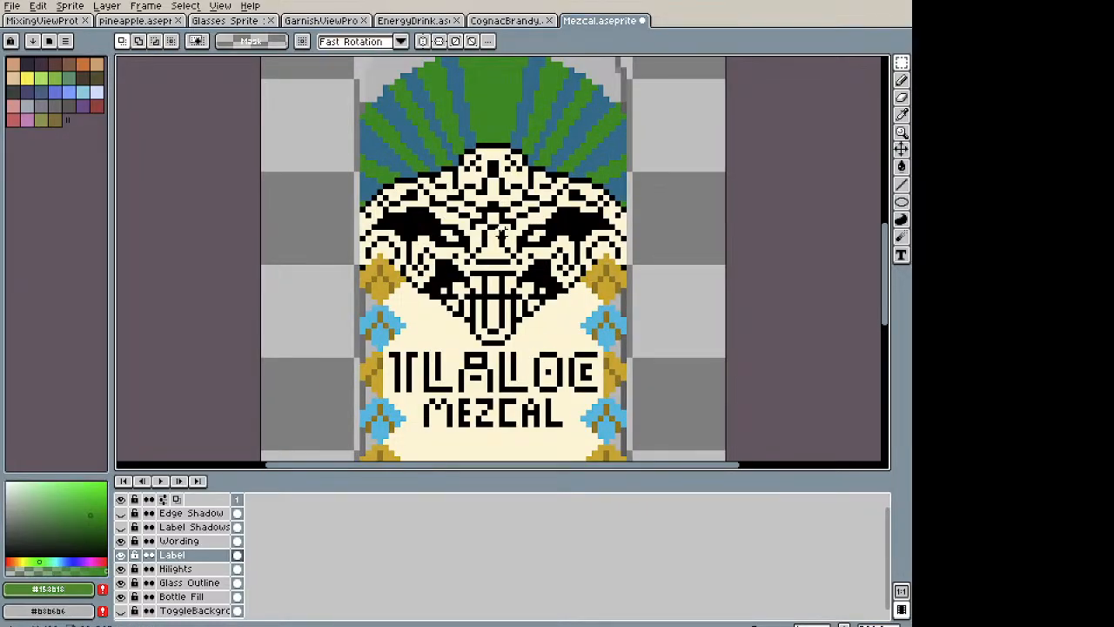
pyautogui.press('i')
pyautogui.click(490, 251)
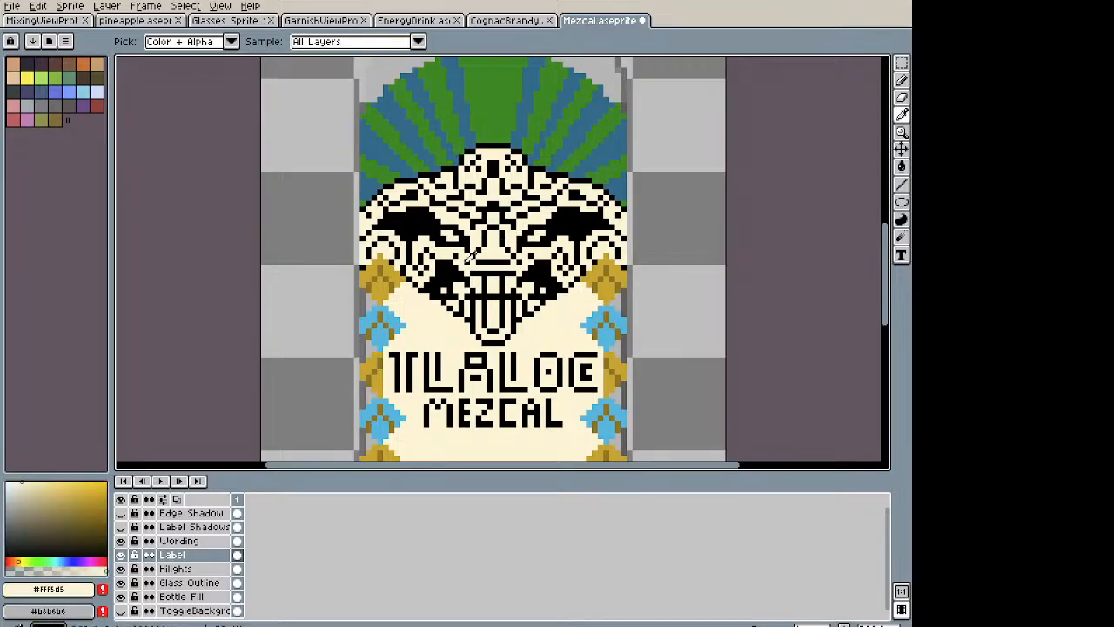
pyautogui.moveTo(10, 503); pyautogui.dragTo(9, 504)
pyautogui.press('g')
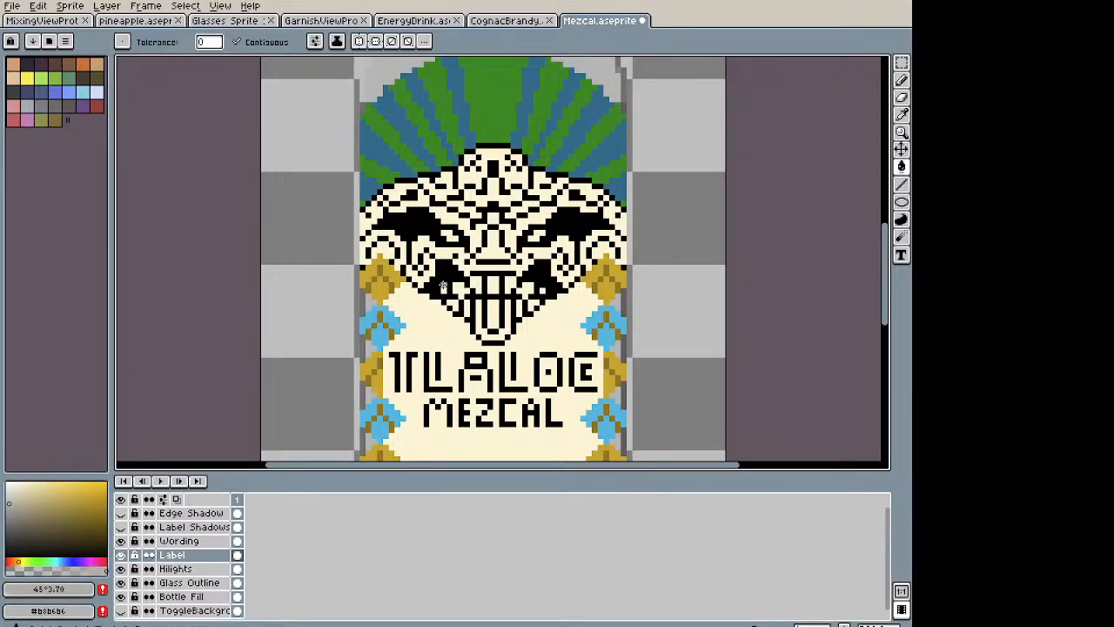
pyautogui.click(493, 250)
pyautogui.click(477, 235)
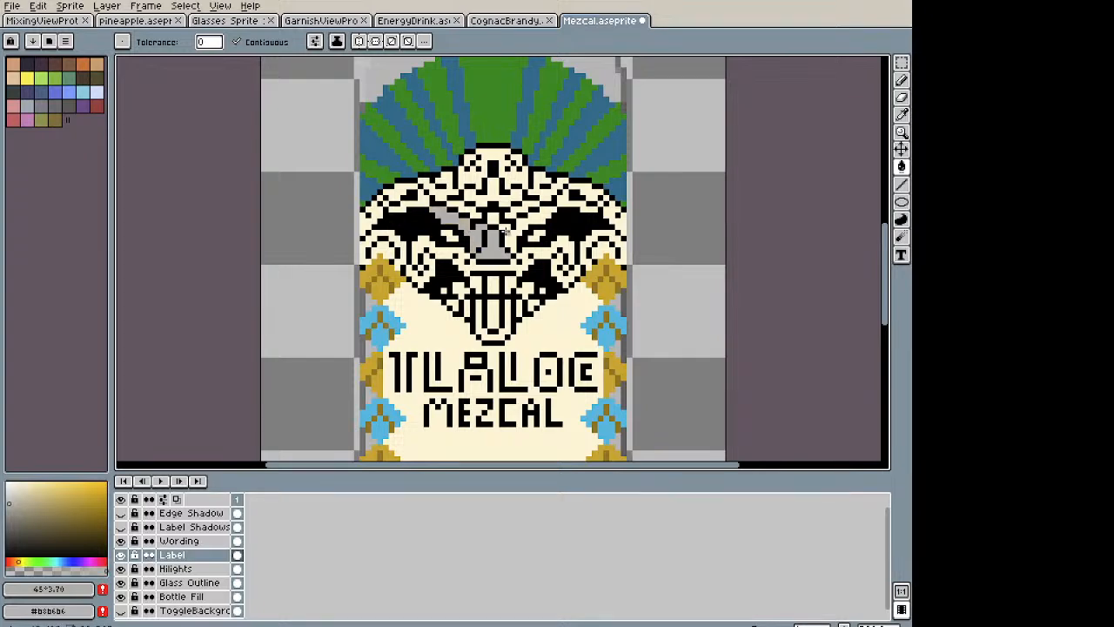
pyautogui.click(511, 234)
pyautogui.click(492, 195)
# Step: Fill the remaining cream areas of the emblem's crown and forehead with the grey, including the right inner brow
pyautogui.scroll(3, 492, 194)
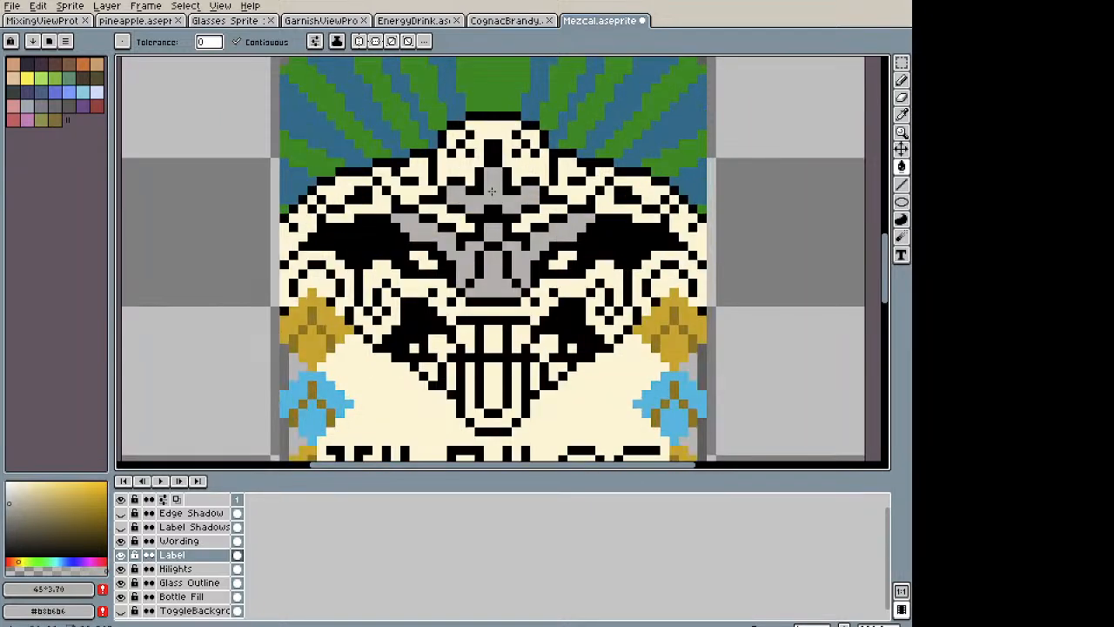
pyautogui.moveTo(471, 146); pyautogui.dragTo(465, 191)
pyautogui.click(455, 207)
pyautogui.click(430, 275)
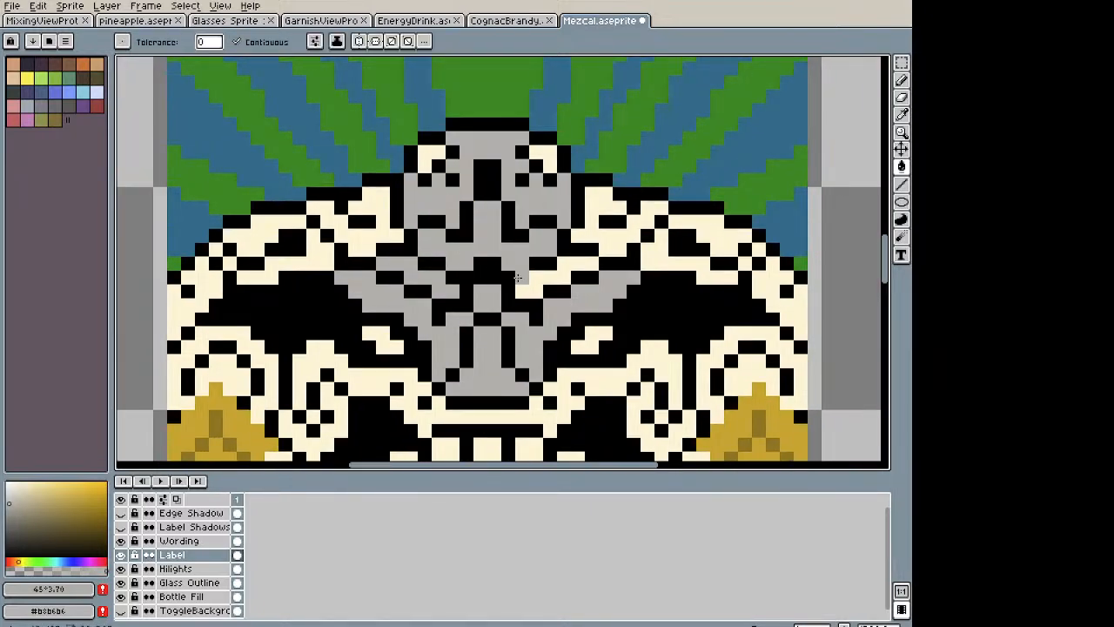
pyautogui.click(536, 278)
pyautogui.click(602, 207)
pyautogui.click(544, 159)
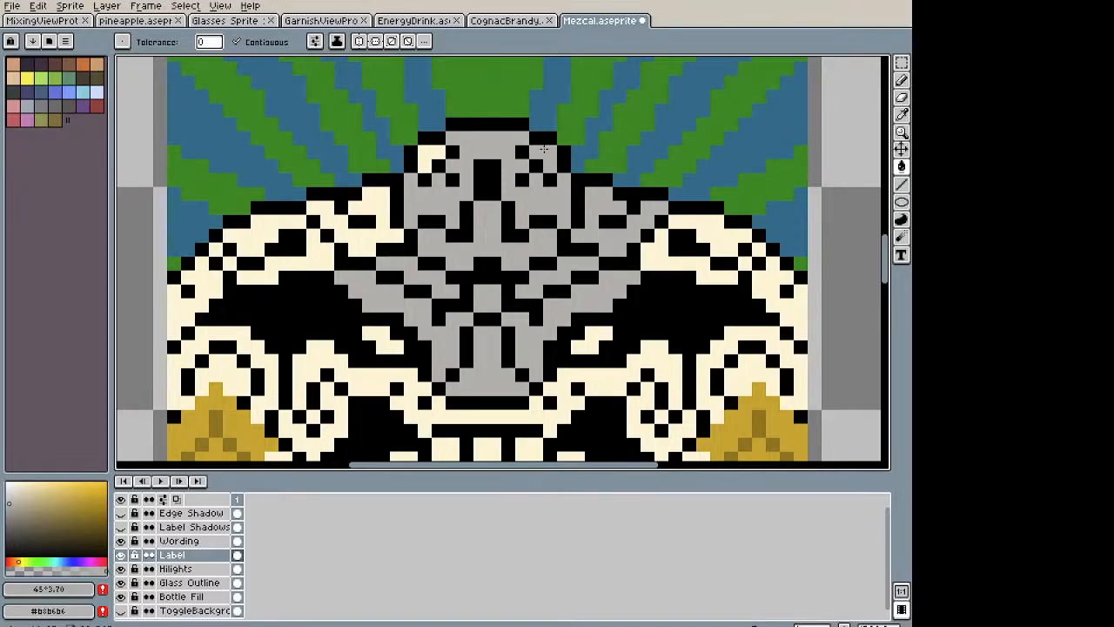
pyautogui.click(432, 159)
# Step: Fill the cream sections of the emblem's left brow and left outer edge with the grey
pyautogui.scroll(-3, 470, 227)
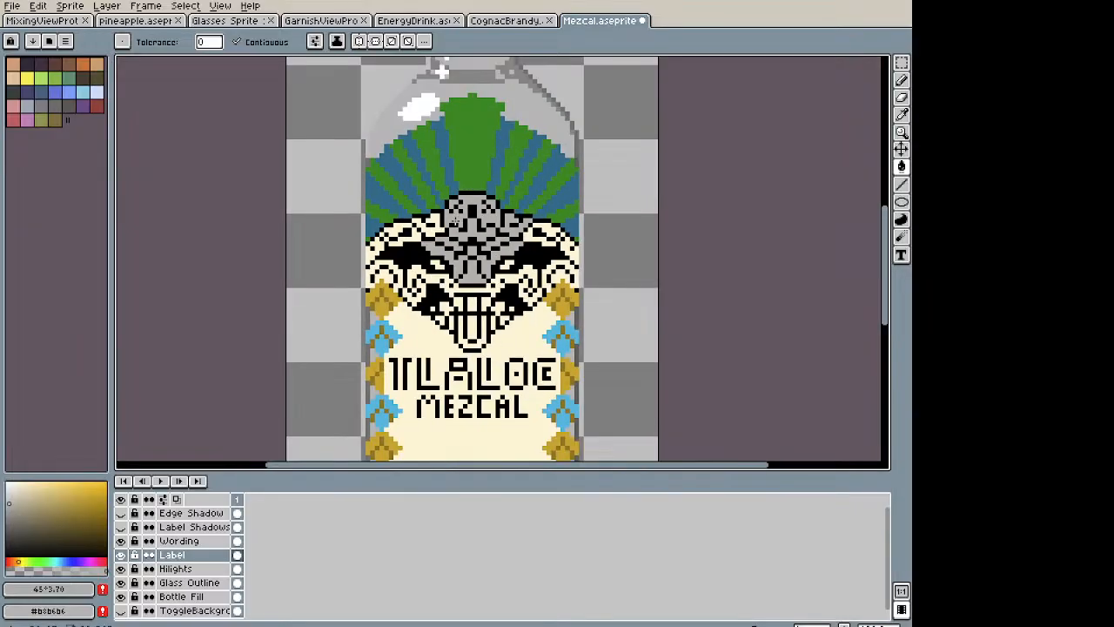
pyautogui.scroll(4, 444, 225)
pyautogui.moveTo(438, 249); pyautogui.dragTo(487, 224)
pyautogui.click(463, 188)
pyautogui.click(335, 228)
pyautogui.click(344, 263)
pyautogui.moveTo(269, 282); pyautogui.dragTo(453, 255)
pyautogui.click(426, 260)
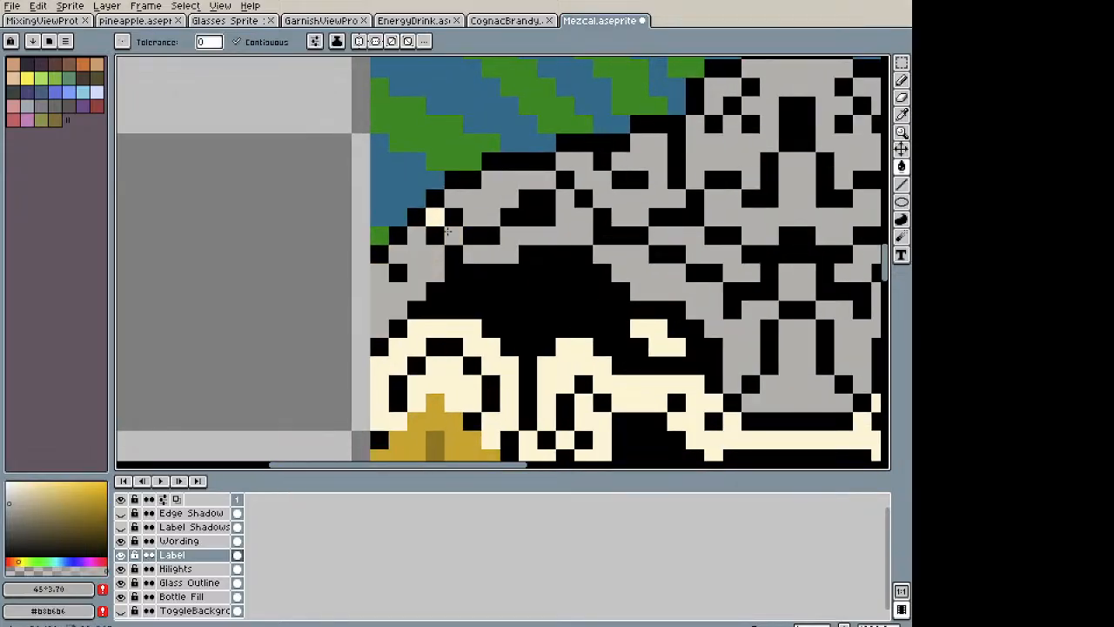
# Step: Fill the emblem's left cheek arch, left spiral and left eye with the grey
pyautogui.moveTo(472, 364); pyautogui.dragTo(415, 258)
pyautogui.click(416, 258)
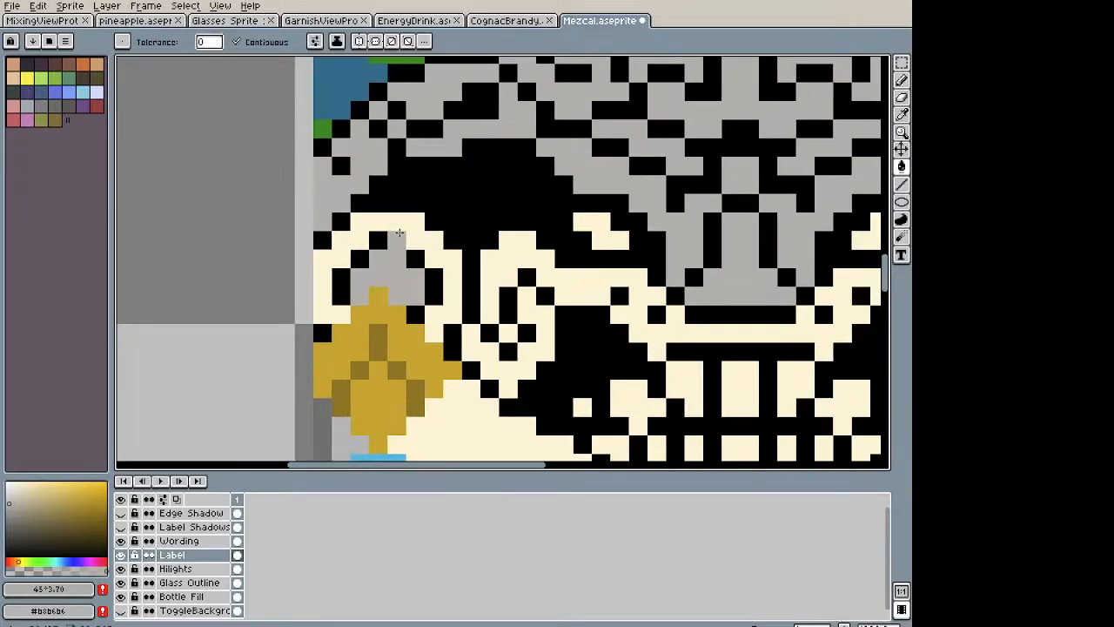
pyautogui.click(401, 223)
pyautogui.click(499, 260)
pyautogui.click(527, 314)
pyautogui.click(492, 335)
pyautogui.click(596, 223)
# Step: Fill the emblem's right eye, right brow, right cheek arch and right spiral with the same grey
pyautogui.moveTo(696, 283); pyautogui.dragTo(329, 316)
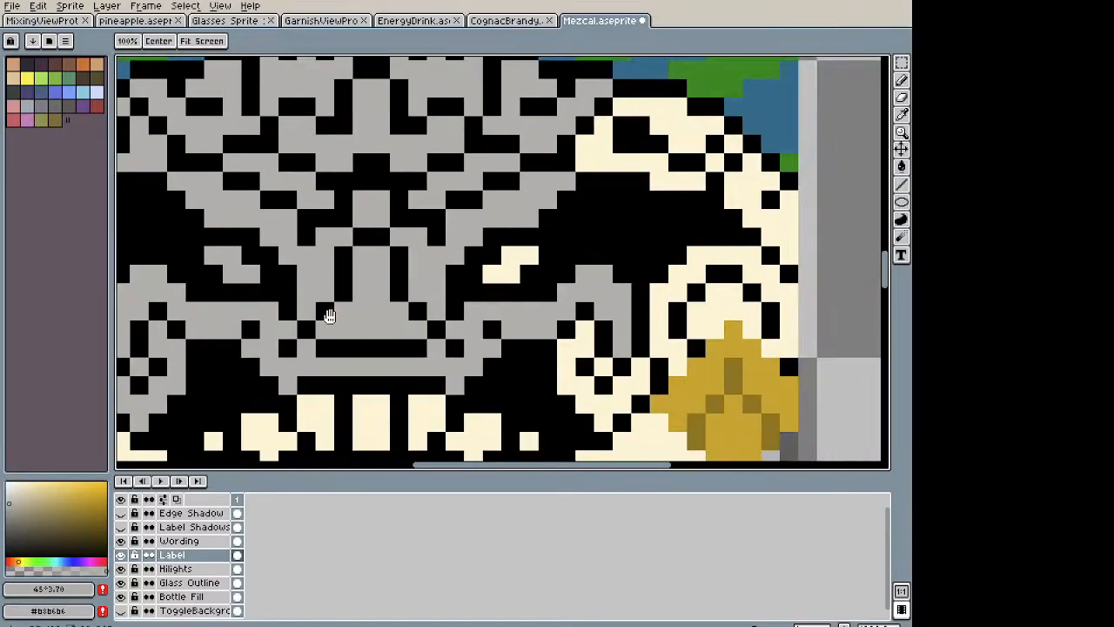
pyautogui.click(510, 268)
pyautogui.click(598, 163)
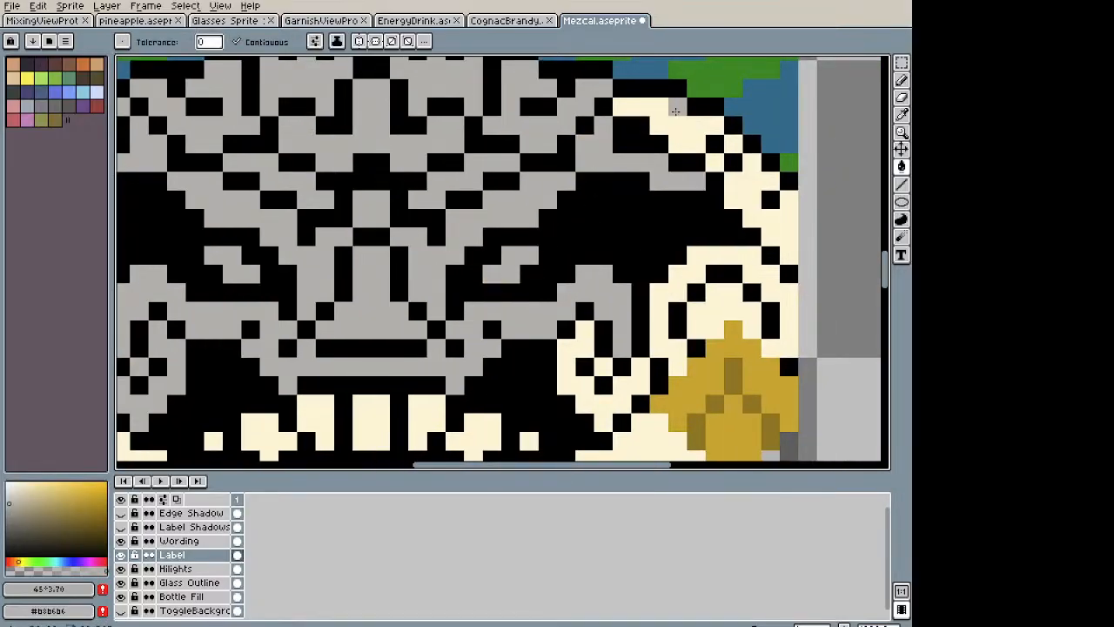
pyautogui.click(671, 120)
pyautogui.click(752, 202)
pyautogui.click(733, 144)
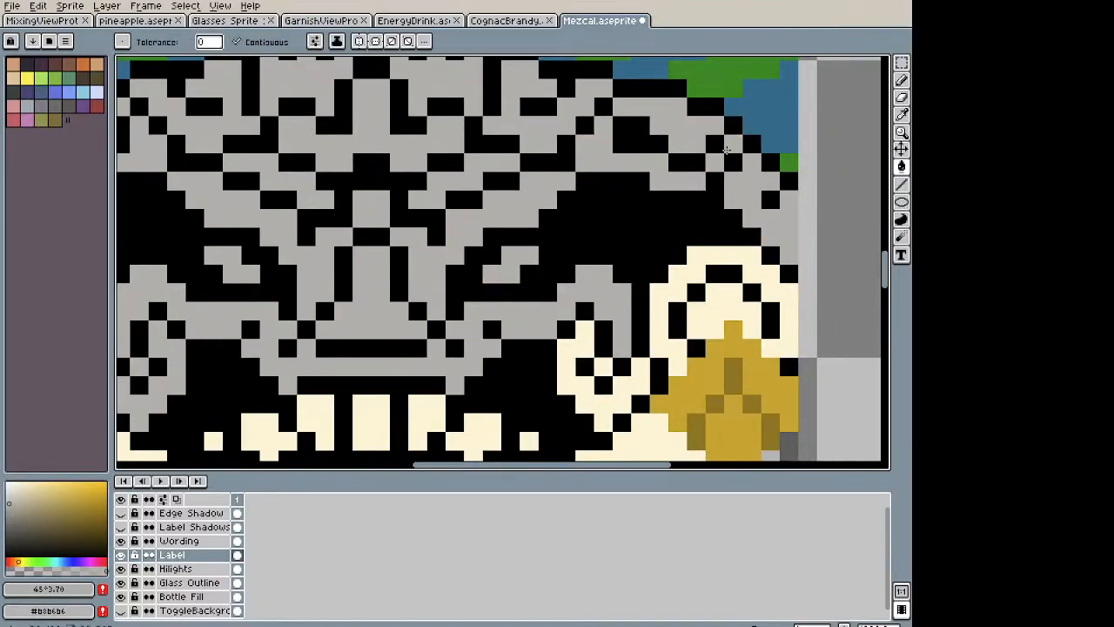
pyautogui.moveTo(730, 226); pyautogui.dragTo(757, 141)
pyautogui.click(760, 224)
pyautogui.click(725, 181)
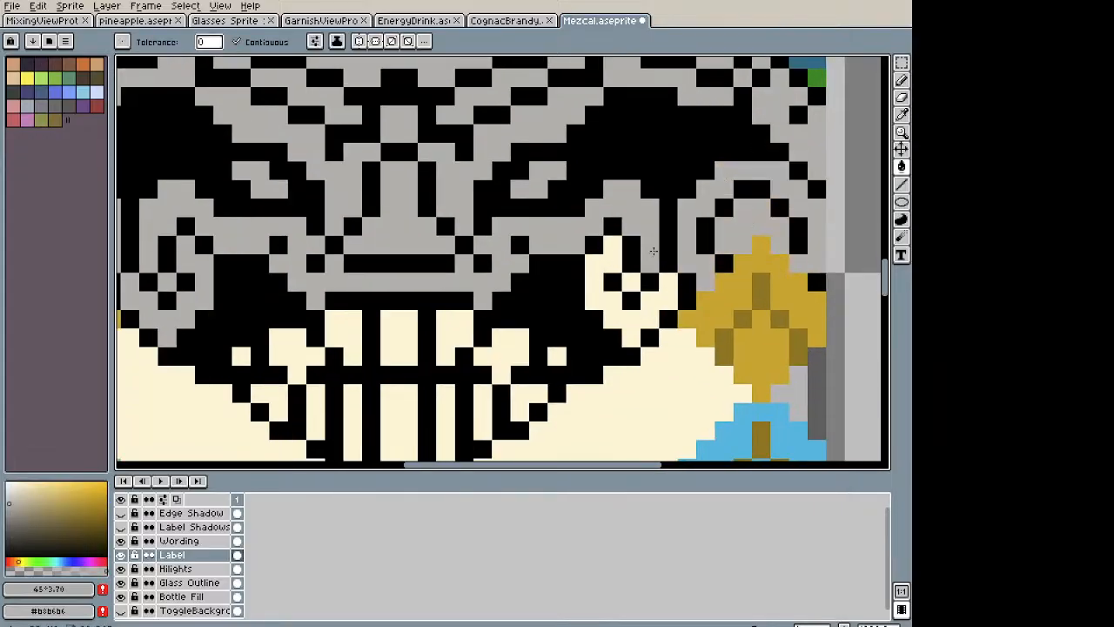
pyautogui.click(630, 282)
# Step: Fill the emblem's upper middle and left teeth, the left jaw details and the long lower mouth outline with the grey
pyautogui.moveTo(551, 302); pyautogui.dragTo(659, 230)
pyautogui.click(504, 266)
pyautogui.click(451, 265)
pyautogui.click(394, 277)
pyautogui.click(384, 322)
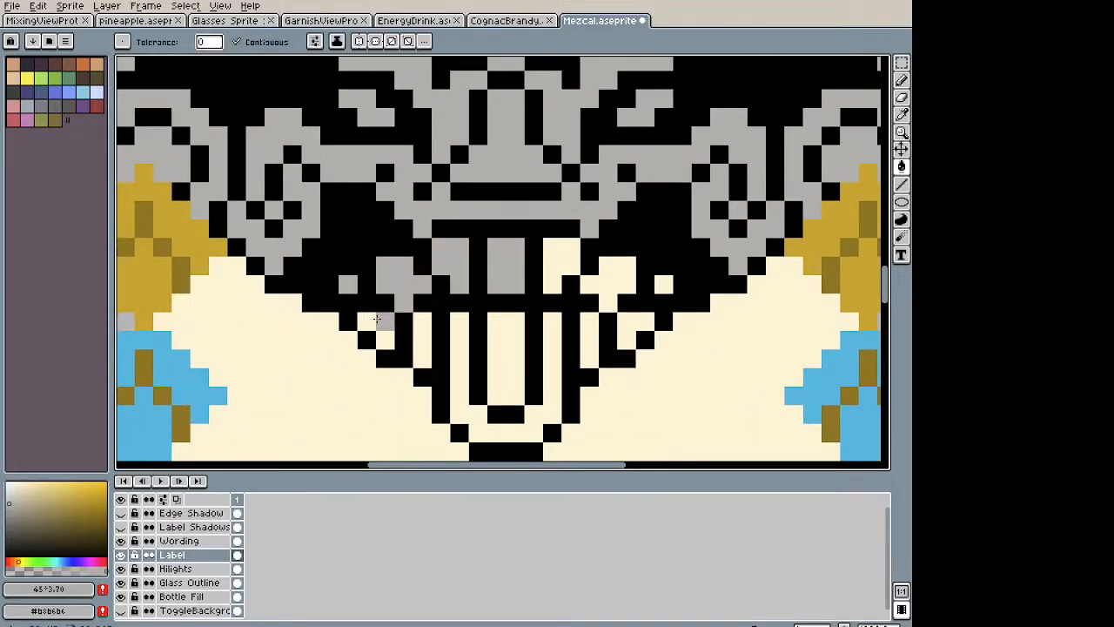
pyautogui.click(366, 321)
pyautogui.click(422, 341)
pyautogui.click(455, 336)
pyautogui.click(455, 336)
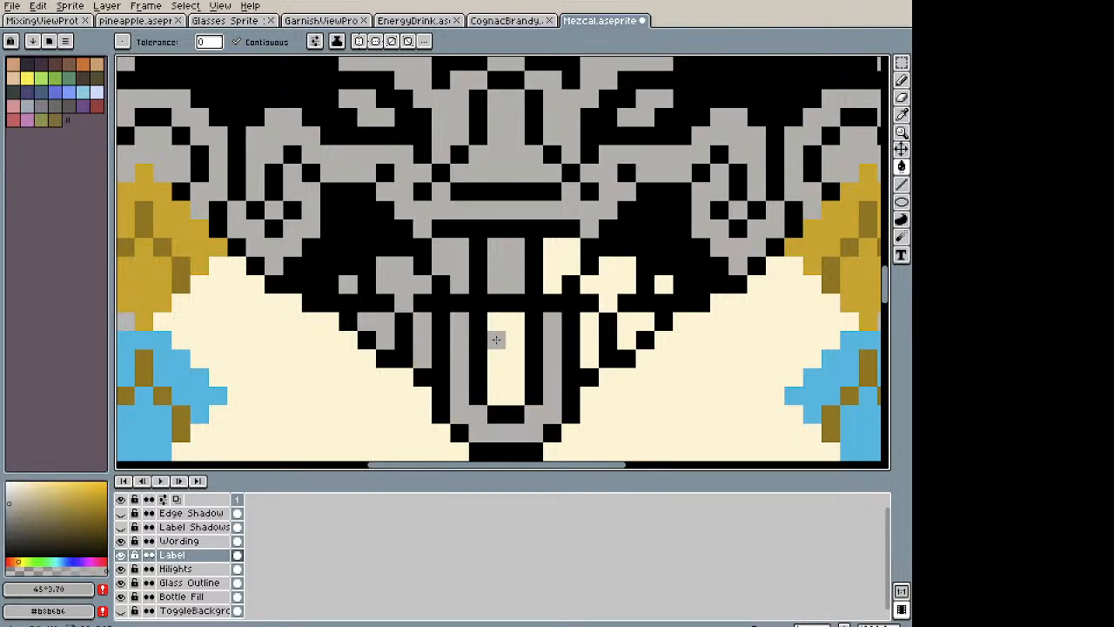
# Step: Fill the lower centre tooth, the right teeth and the right jaw details of the emblem with the grey
pyautogui.click(497, 336)
pyautogui.click(561, 265)
pyautogui.click(606, 285)
pyautogui.click(662, 284)
pyautogui.click(624, 323)
pyautogui.click(590, 340)
pyautogui.scroll(-5, 618, 316)
pyautogui.moveTo(621, 315); pyautogui.dragTo(492, 315)
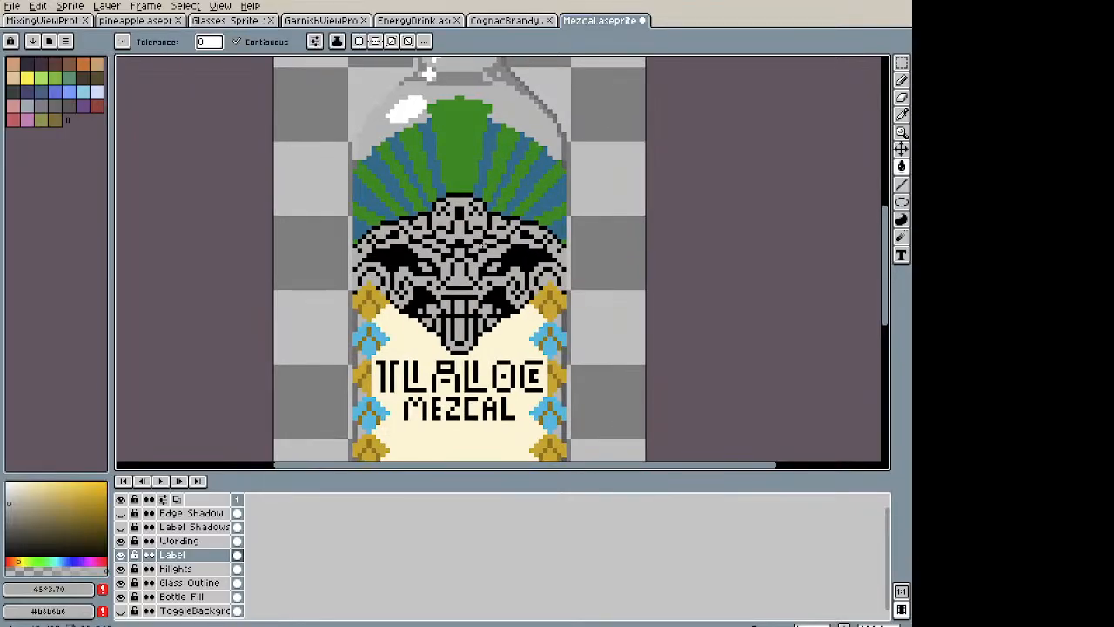
pyautogui.scroll(-1, 481, 250)
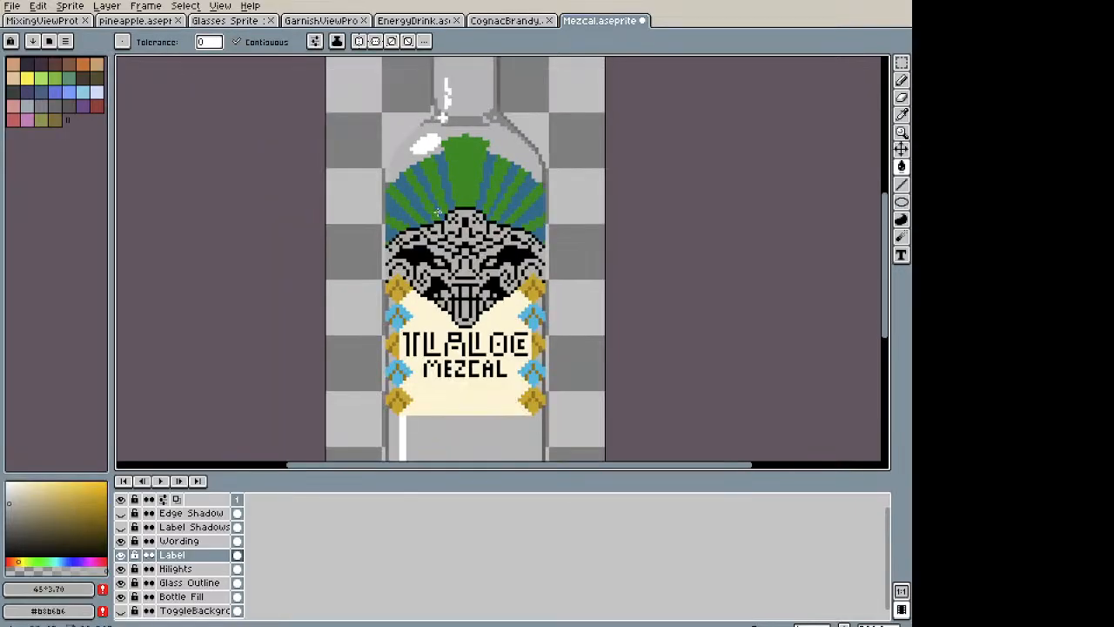
pyautogui.scroll(-3, 523, 317)
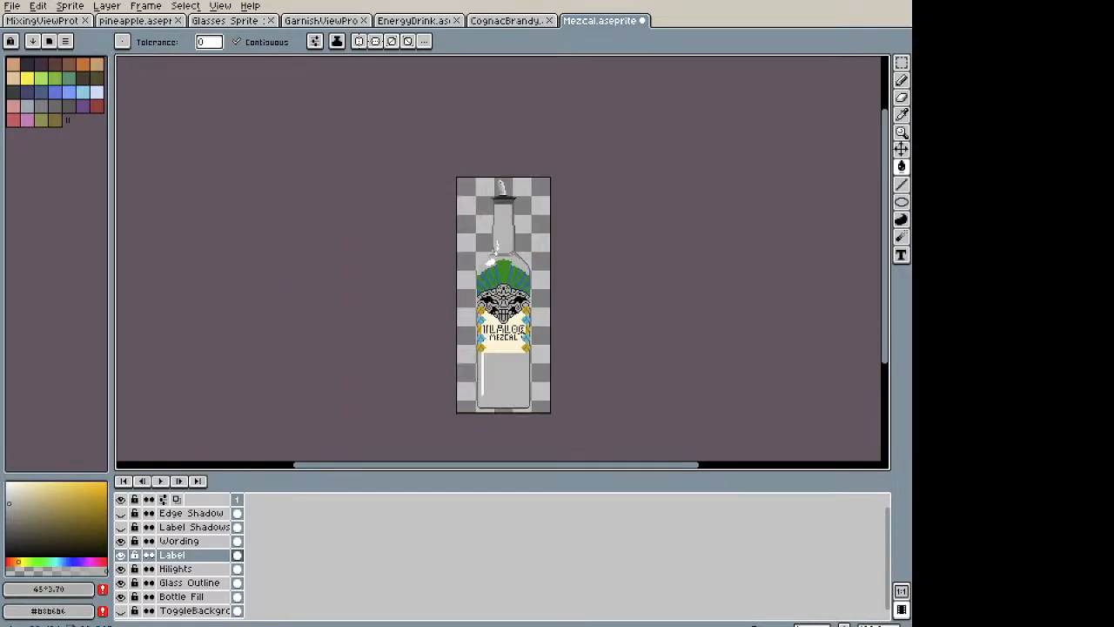
pyautogui.scroll(2, 509, 334)
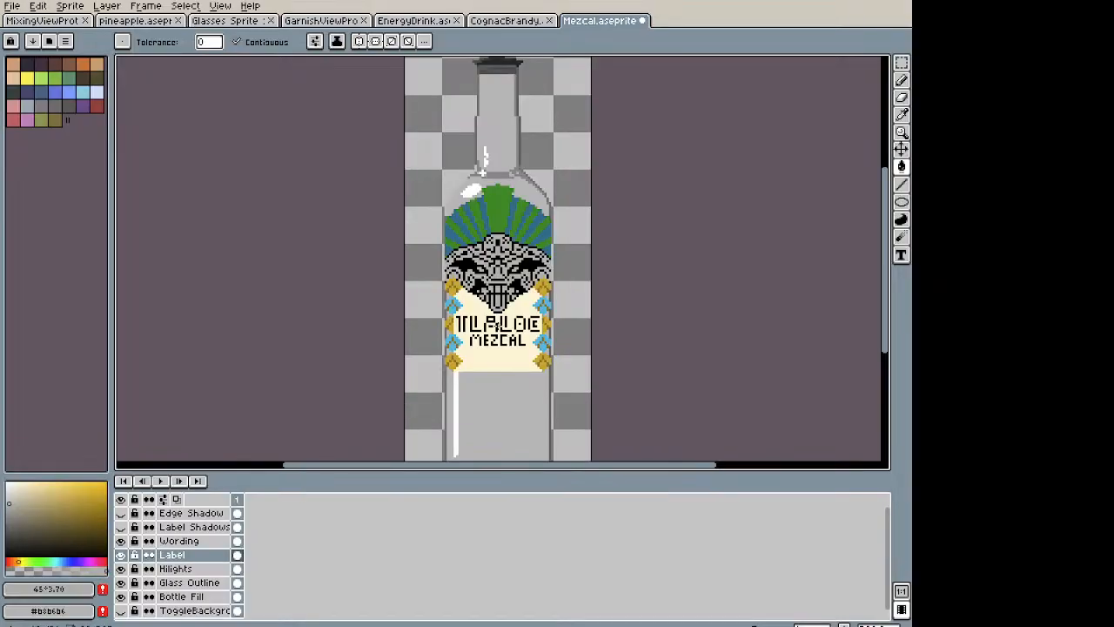
# Step: Set the drawing colour to orange-red at 12°, 76, 100 and paint both of the emblem's eyes with it
pyautogui.press('m')
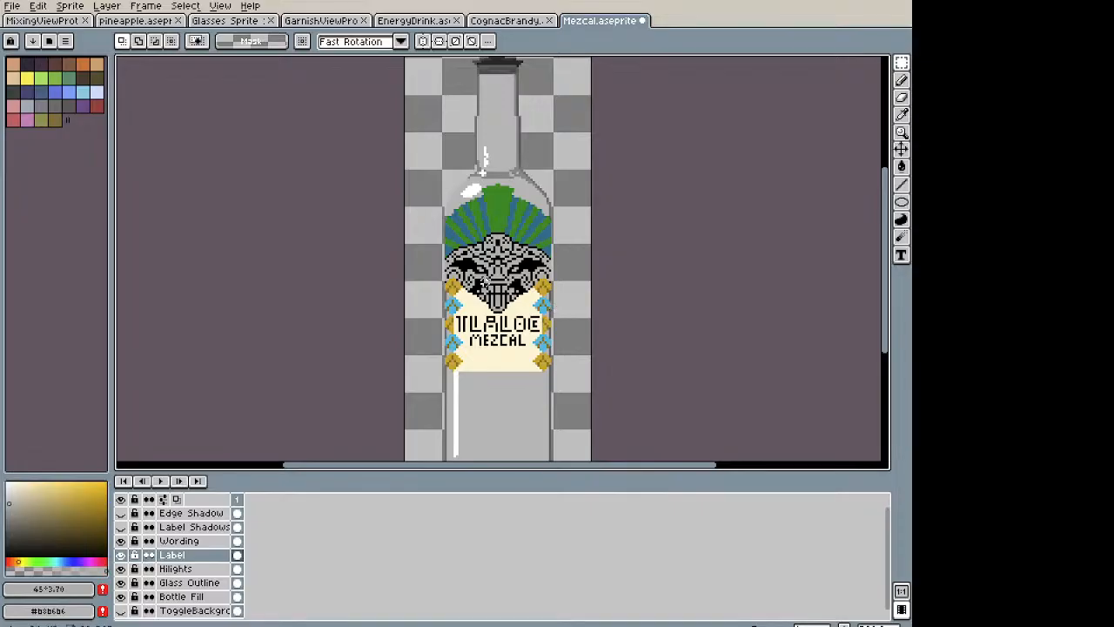
pyautogui.scroll(4, 508, 256)
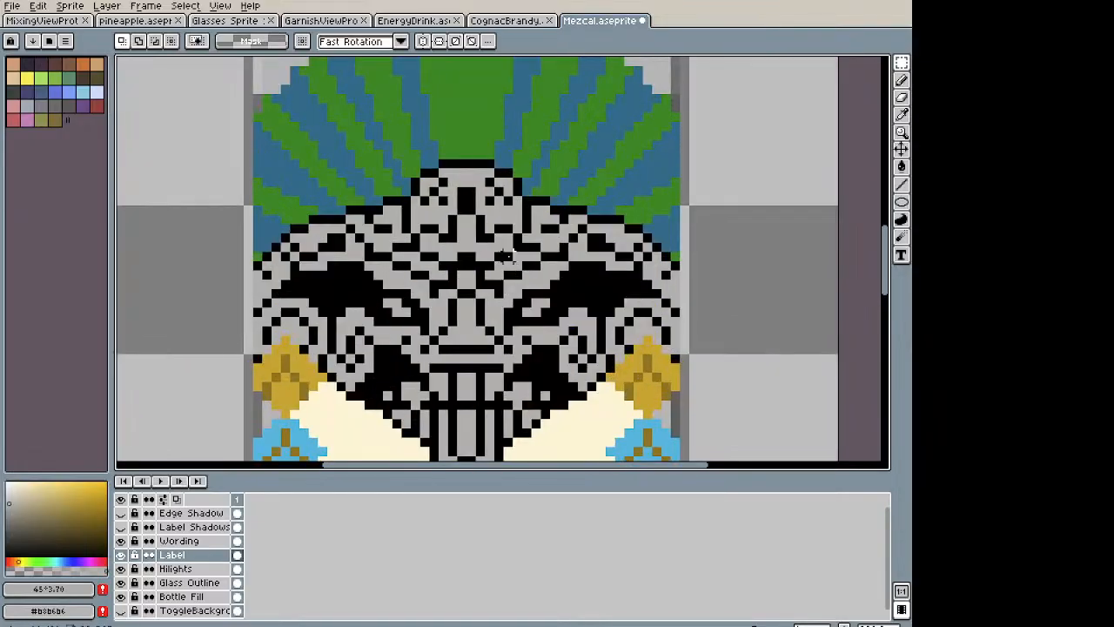
pyautogui.click(16, 563)
pyautogui.moveTo(15, 563); pyautogui.dragTo(10, 562)
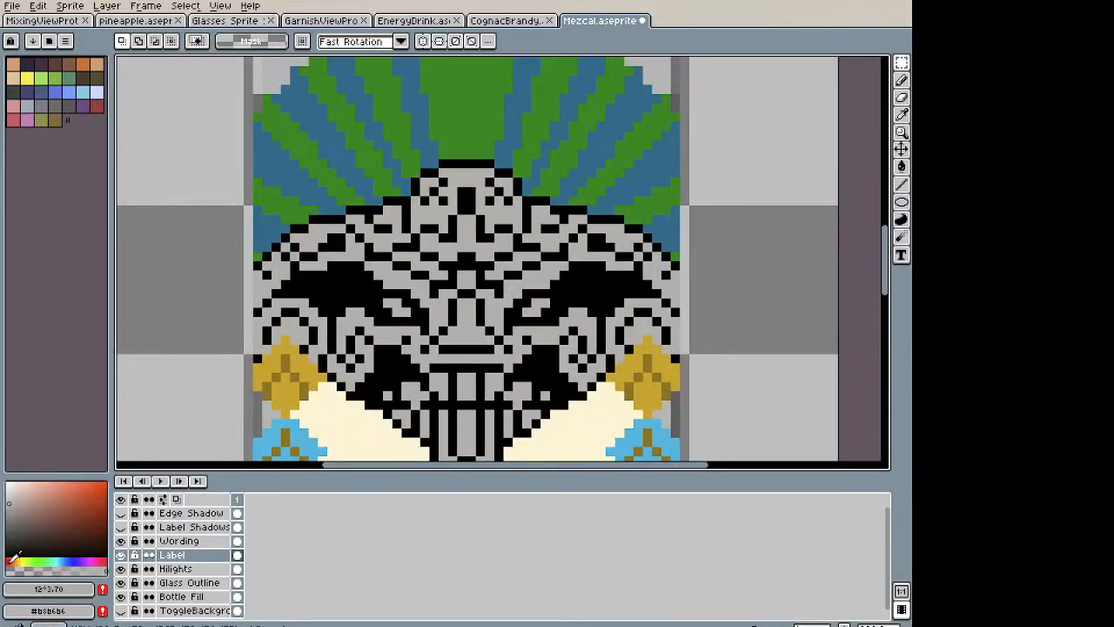
pyautogui.click(83, 494)
pyautogui.moveTo(83, 494); pyautogui.dragTo(88, 447)
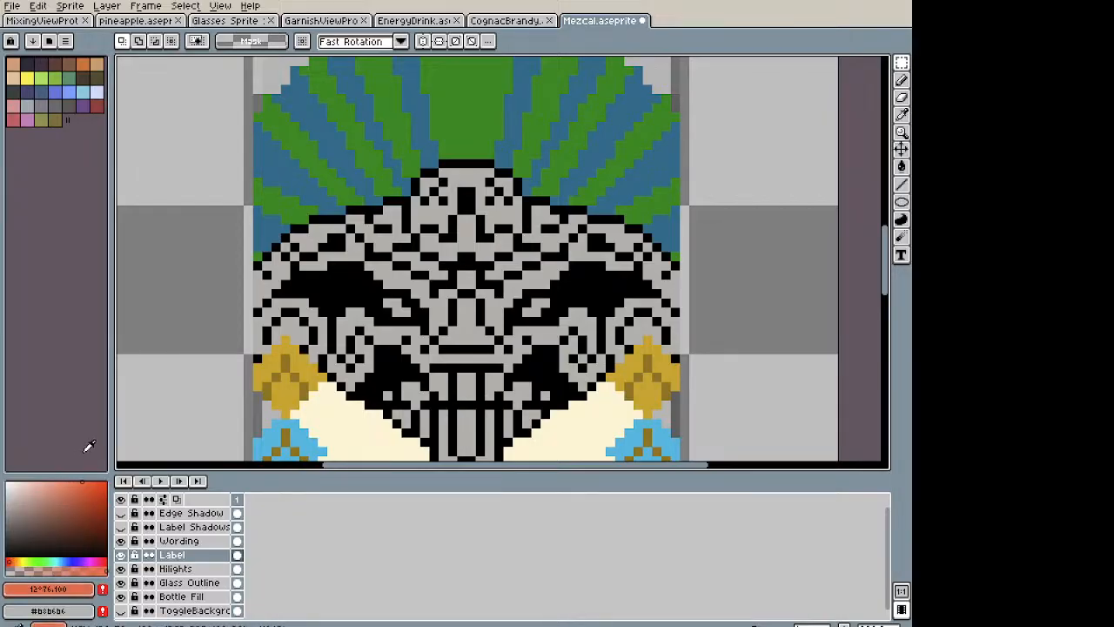
pyautogui.press('b')
pyautogui.scroll(3, 342, 325)
pyautogui.moveTo(434, 177); pyautogui.dragTo(470, 194)
pyautogui.moveTo(719, 197)
pyautogui.mouseDown()
pyautogui.moveTo(753, 177)
pyautogui.moveTo(769, 209)
pyautogui.moveTo(652, 223)
pyautogui.mouseUp()
# Step: Sample the lettering's black and draw a squared hook six pixels wide rising from the label's bottom edge below MEZCAL
pyautogui.scroll(-5, 750, 185)
pyautogui.press('space')
pyautogui.scroll(-1, 653, 228)
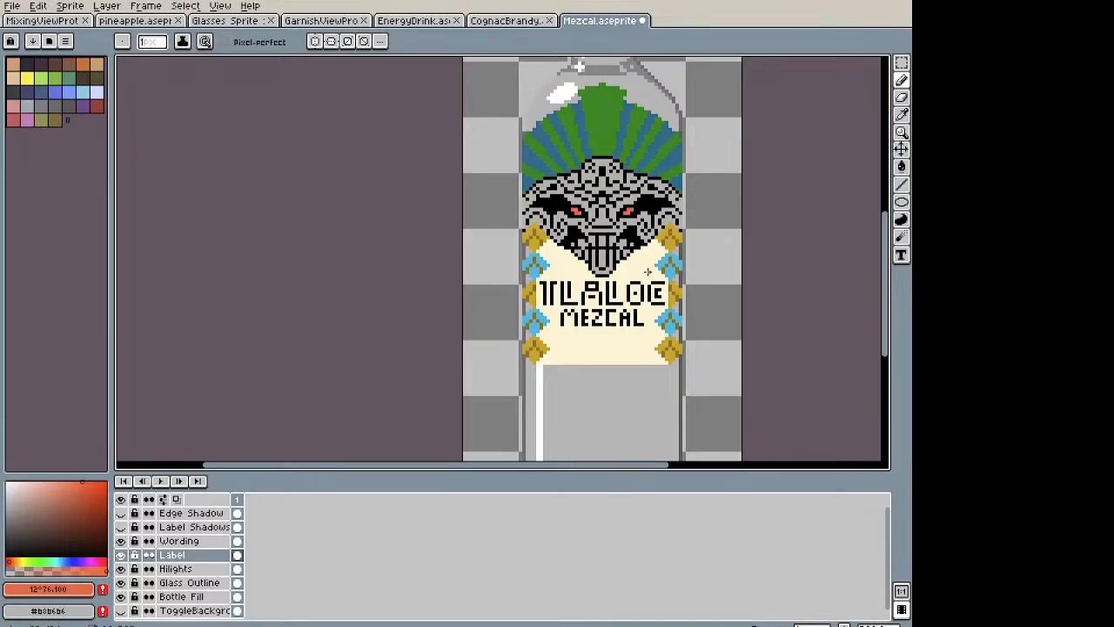
pyautogui.press('i')
pyautogui.scroll(3, 580, 326)
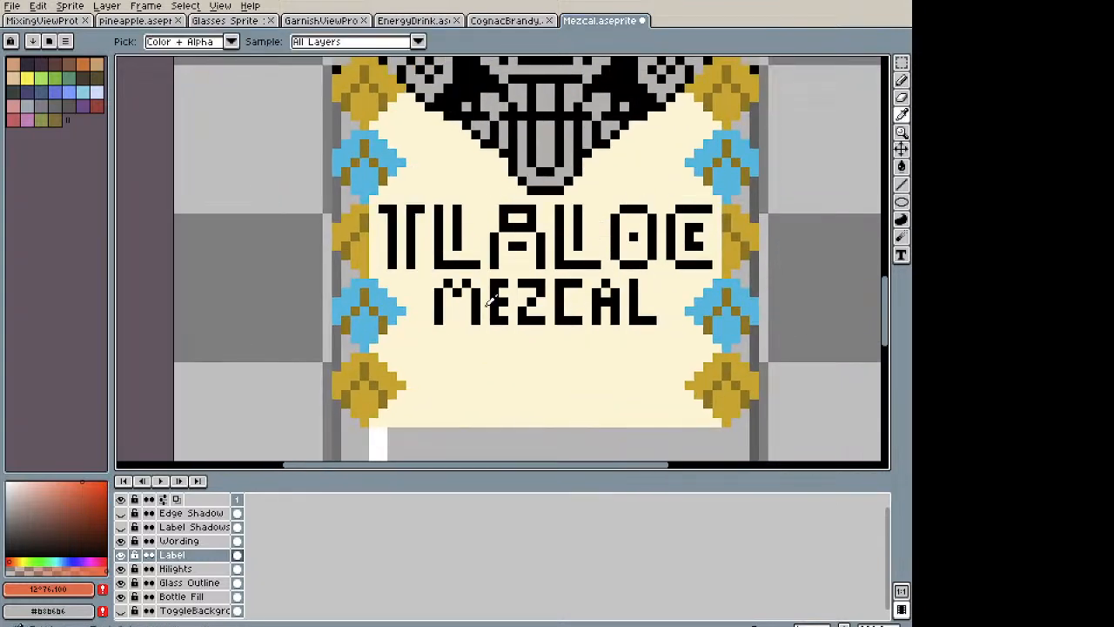
pyautogui.keyDown('alt'); pyautogui.click(487, 299); pyautogui.keyUp('alt')
pyautogui.hotkey('alt', 'Tab')
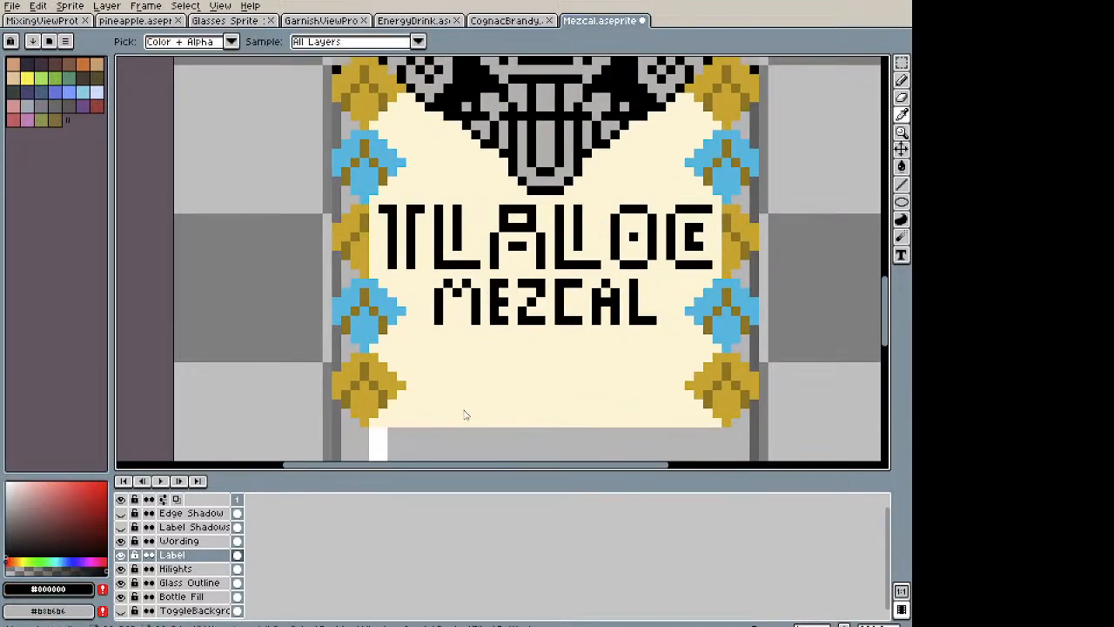
pyautogui.moveTo(448, 423)
pyautogui.mouseDown()
pyautogui.moveTo(448, 384)
pyautogui.moveTo(502, 387)
pyautogui.moveTo(483, 404)
pyautogui.mouseUp()
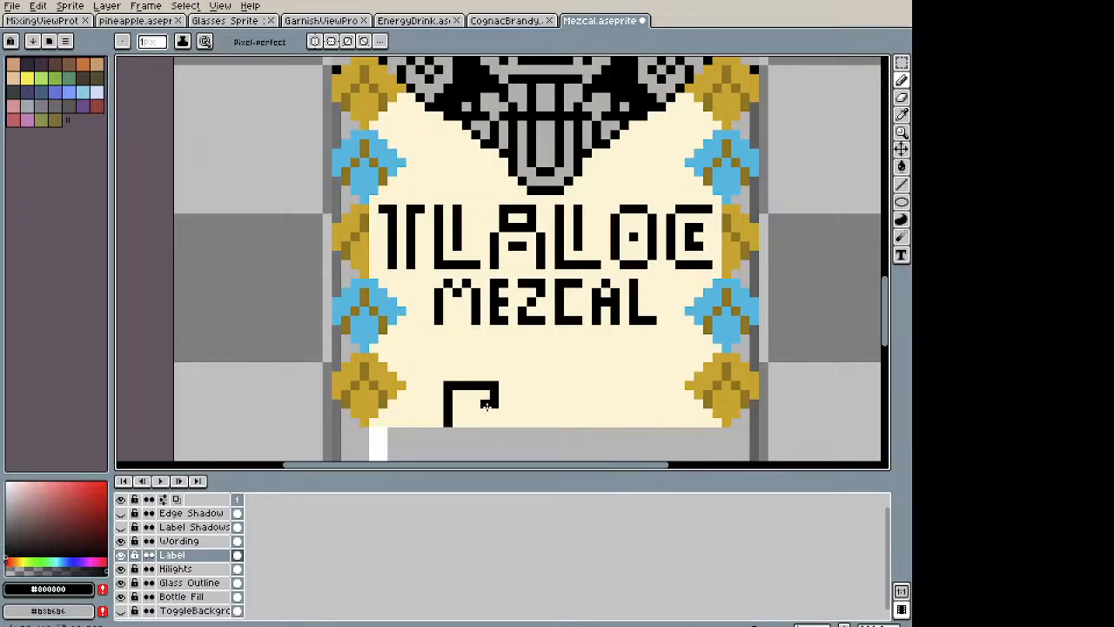
# Step: Undo the hook's last inner pixel and extend its end inward into a stepped square spiral
pyautogui.scroll(-1, 486, 407)
pyautogui.scroll(-2, 473, 277)
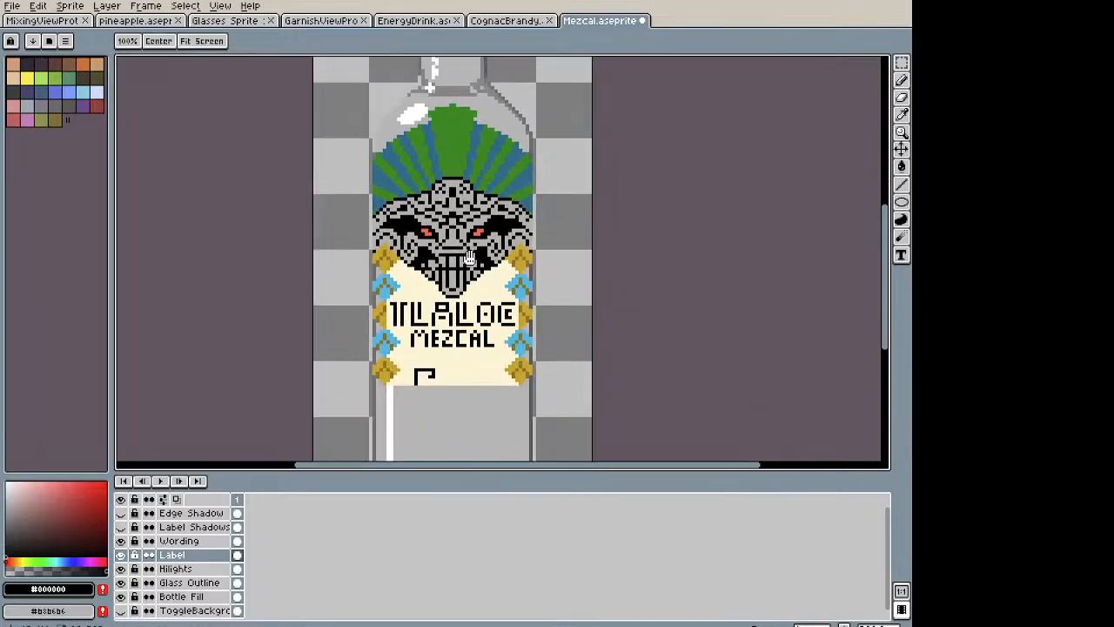
pyautogui.moveTo(473, 277); pyautogui.dragTo(462, 235)
pyautogui.scroll(2, 444, 305)
pyautogui.moveTo(445, 306); pyautogui.dragTo(452, 253)
pyautogui.hotkey('ctrl', 'z')
pyautogui.scroll(4, 428, 348)
pyautogui.moveTo(427, 347)
pyautogui.mouseDown()
pyautogui.moveTo(441, 342)
pyautogui.moveTo(384, 321)
pyautogui.mouseUp()
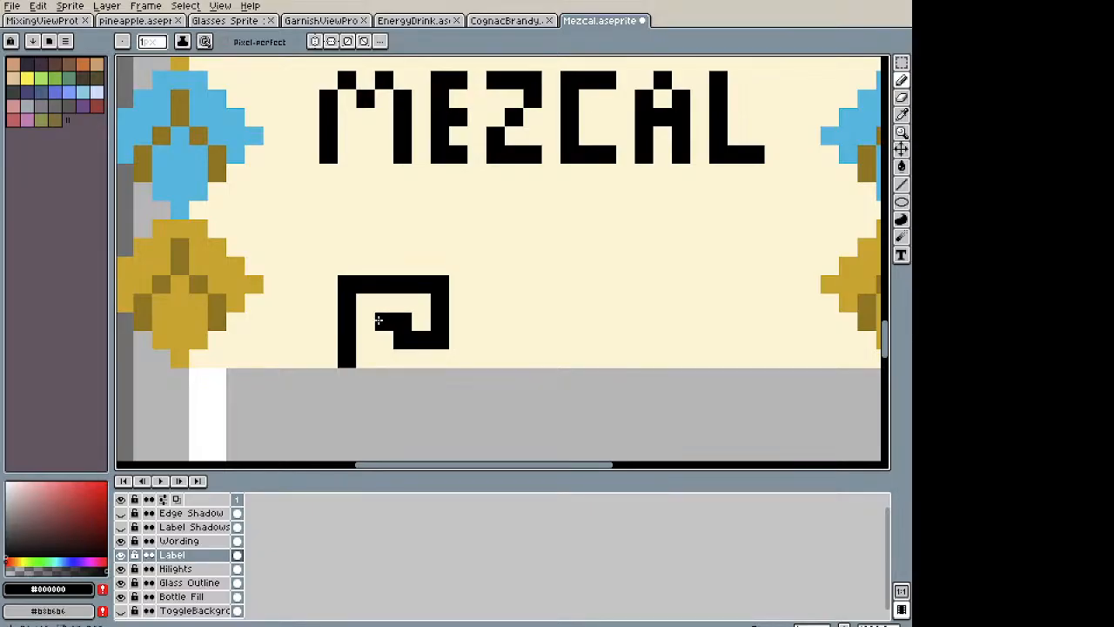
pyautogui.press('m')
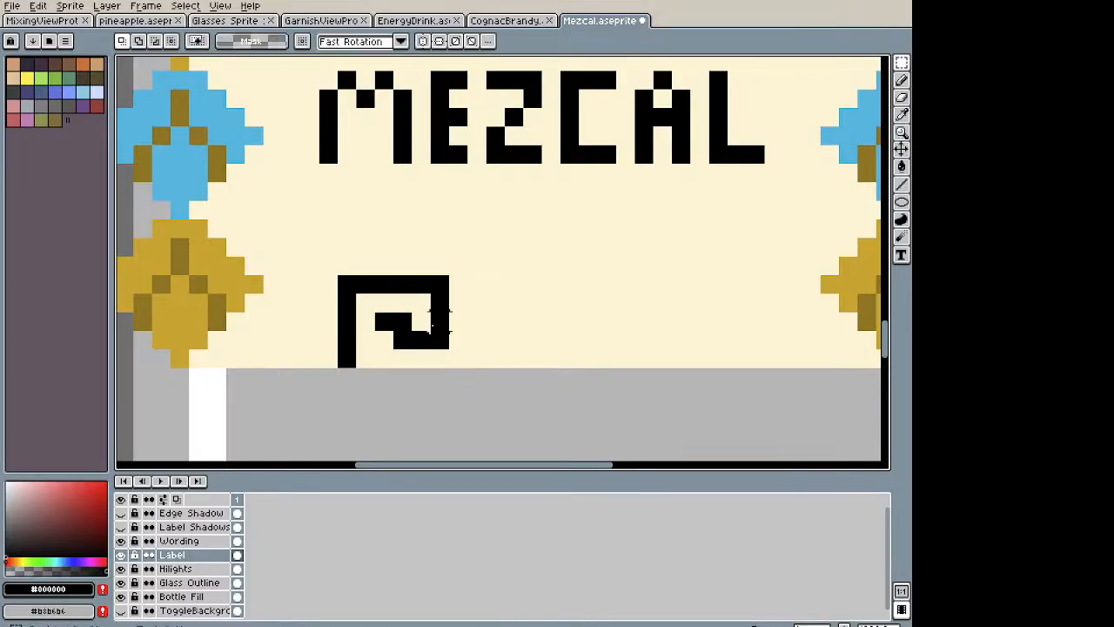
pyautogui.moveTo(346, 342); pyautogui.dragTo(433, 273)
pyautogui.press('Up')
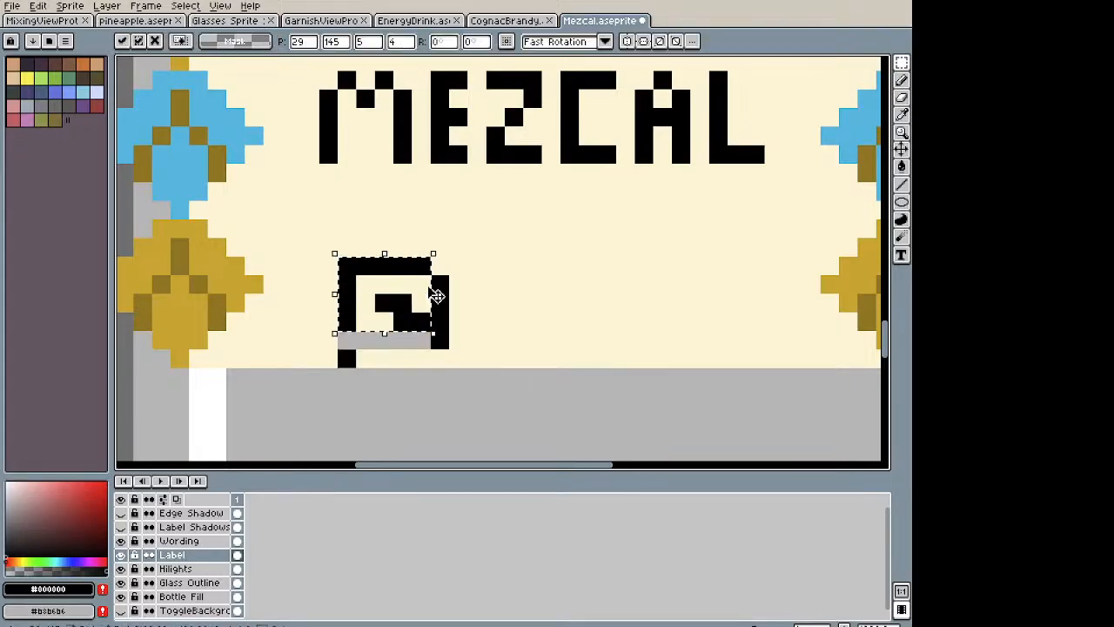
pyautogui.hotkey('ctrl', 'z')
# Step: Move the spiral's upper part one pixel up, and shift its right half one pixel to the right
pyautogui.moveTo(336, 350); pyautogui.dragTo(450, 274)
pyautogui.press('Up')
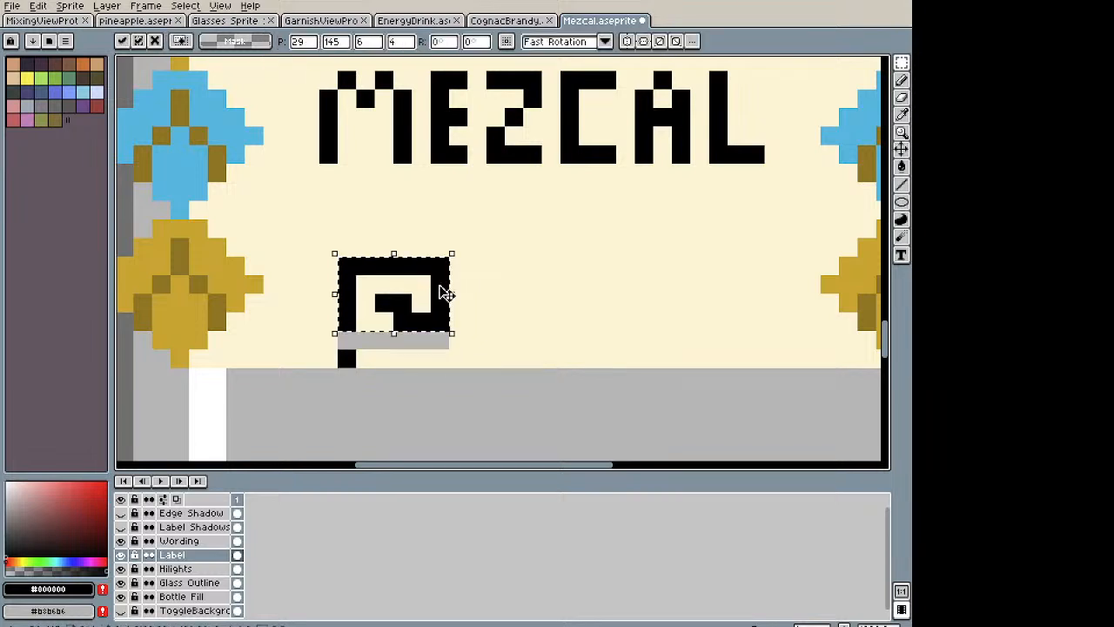
pyautogui.hotkey('ctrl', 'd')
pyautogui.moveTo(400, 319); pyautogui.dragTo(436, 271)
pyautogui.press('Right')
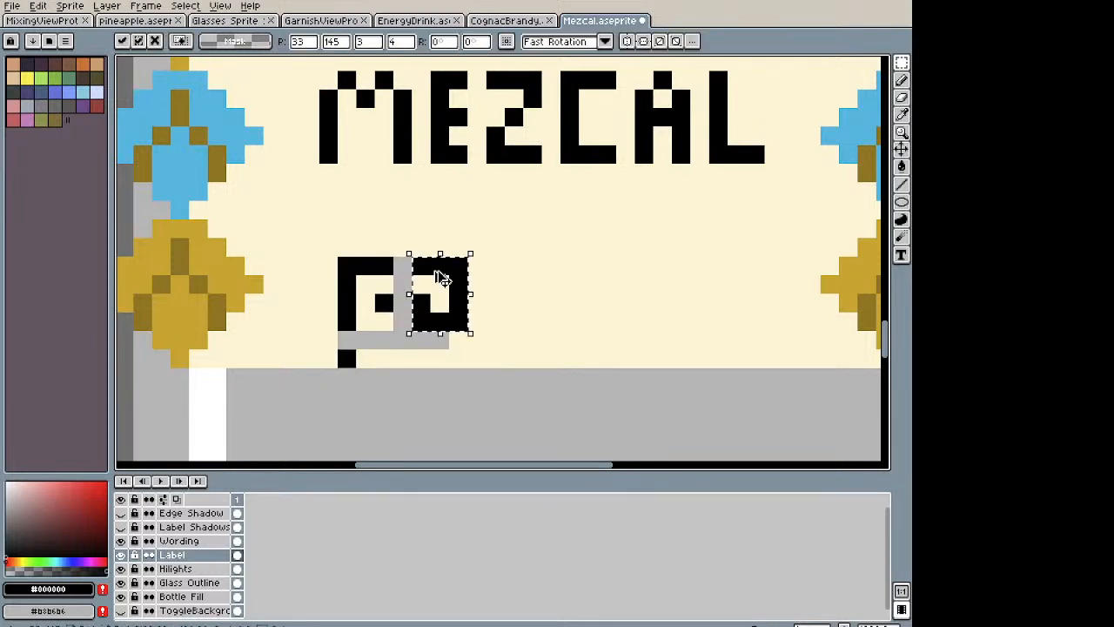
pyautogui.hotkey('ctrl', 'd')
# Step: Reconnect the separated spiral parts in black and add an interlocking lower hook along the label's bottom edge
pyautogui.press('b')
pyautogui.click(381, 341)
pyautogui.moveTo(381, 341)
pyautogui.mouseDown()
pyautogui.moveTo(384, 357)
pyautogui.moveTo(461, 358)
pyautogui.mouseUp()
pyautogui.click(407, 271)
pyautogui.click(409, 299)
pyautogui.click(352, 337)
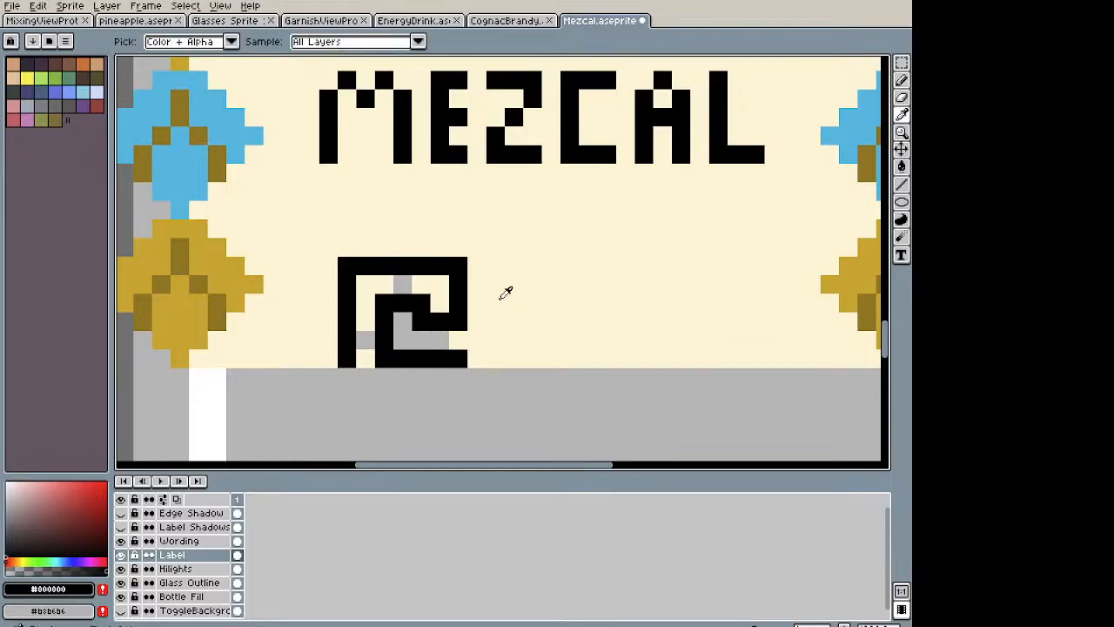
# Step: Sample the label's cream and paint over the grey gaps inside the spiral motif
pyautogui.keyDown('alt'); pyautogui.click(473, 298); pyautogui.keyUp('alt')
pyautogui.click(406, 284)
pyautogui.click(417, 339)
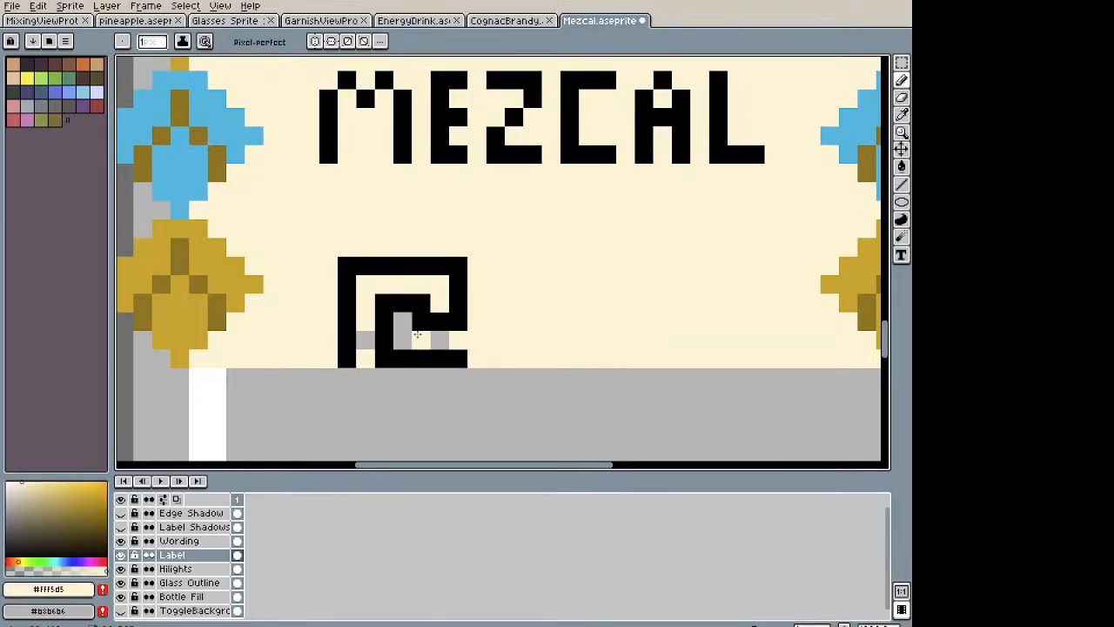
pyautogui.moveTo(401, 323)
pyautogui.mouseDown()
pyautogui.moveTo(403, 340)
pyautogui.moveTo(441, 341)
pyautogui.mouseUp()
pyautogui.click(367, 339)
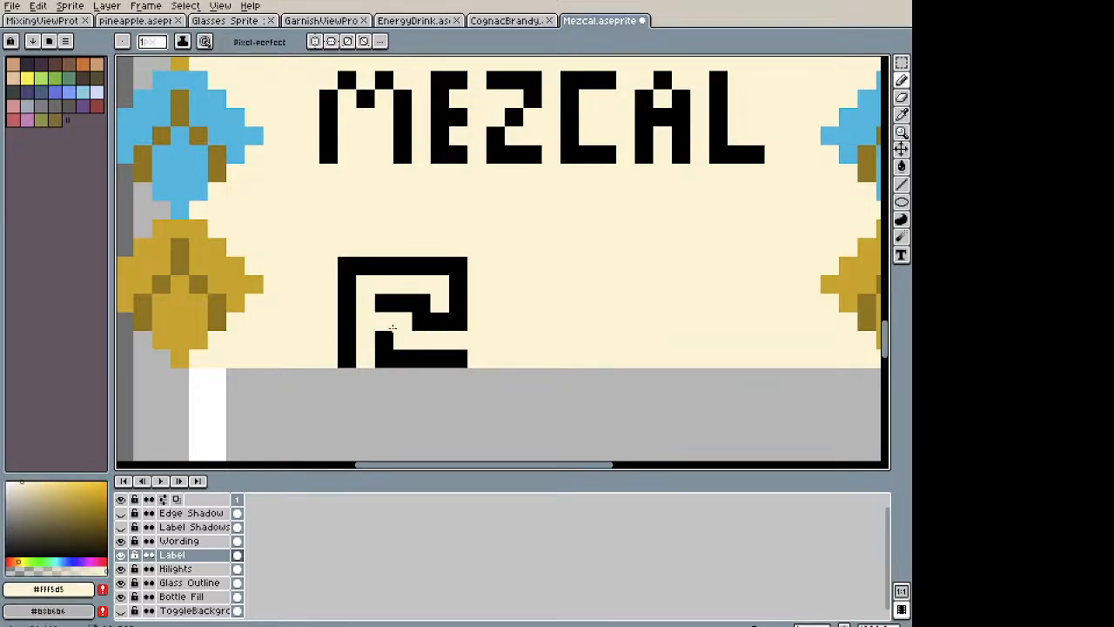
pyautogui.scroll(-5, 474, 294)
pyautogui.moveTo(528, 272); pyautogui.dragTo(389, 308)
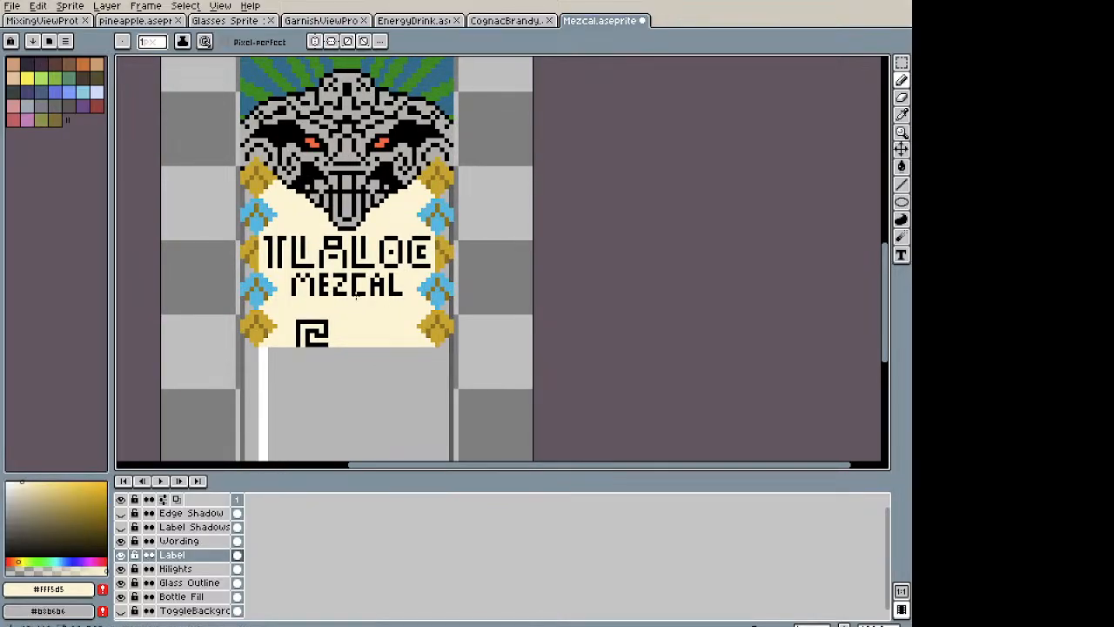
# Step: Select the whole 7 by 6 pixel spiral and move it two pixels up
pyautogui.press('m')
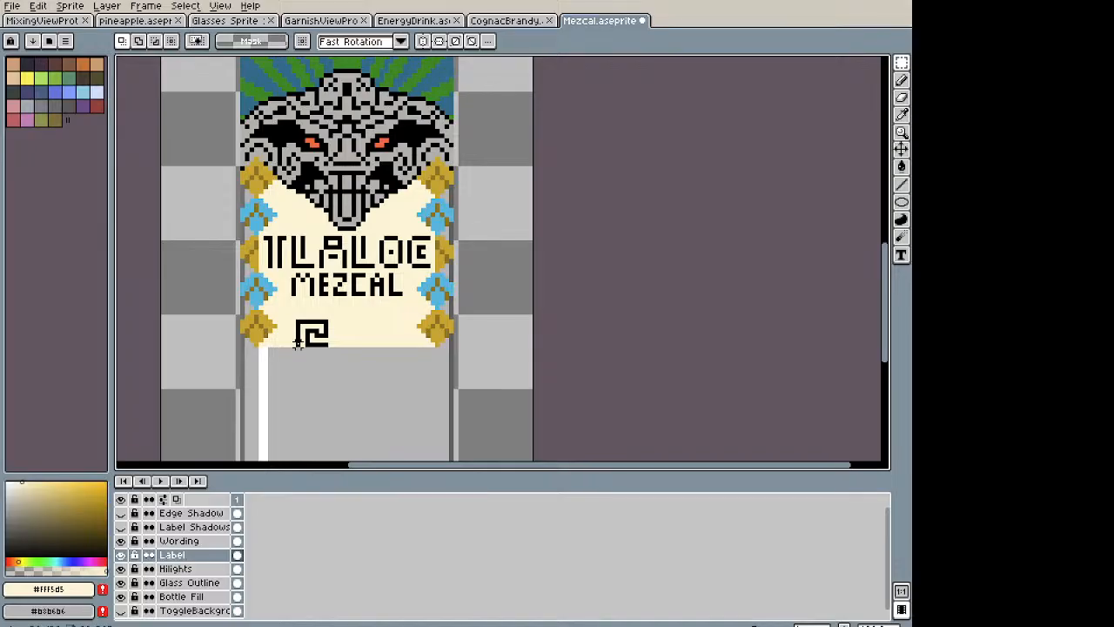
pyautogui.moveTo(297, 345); pyautogui.dragTo(327, 319)
pyautogui.click(327, 340)
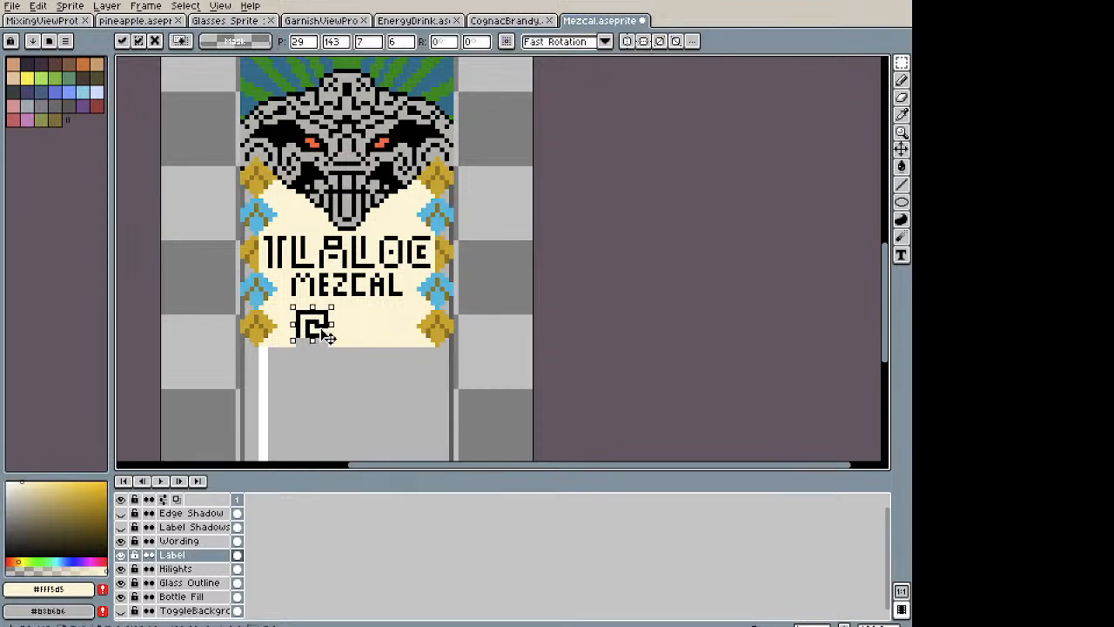
pyautogui.click(334, 345)
pyautogui.scroll(1, 335, 345)
pyautogui.scroll(1, 336, 343)
# Step: Sample the black, extend the spiral's bottom bar two pixels to the right and raise a vertical bar from its end
pyautogui.press('i')
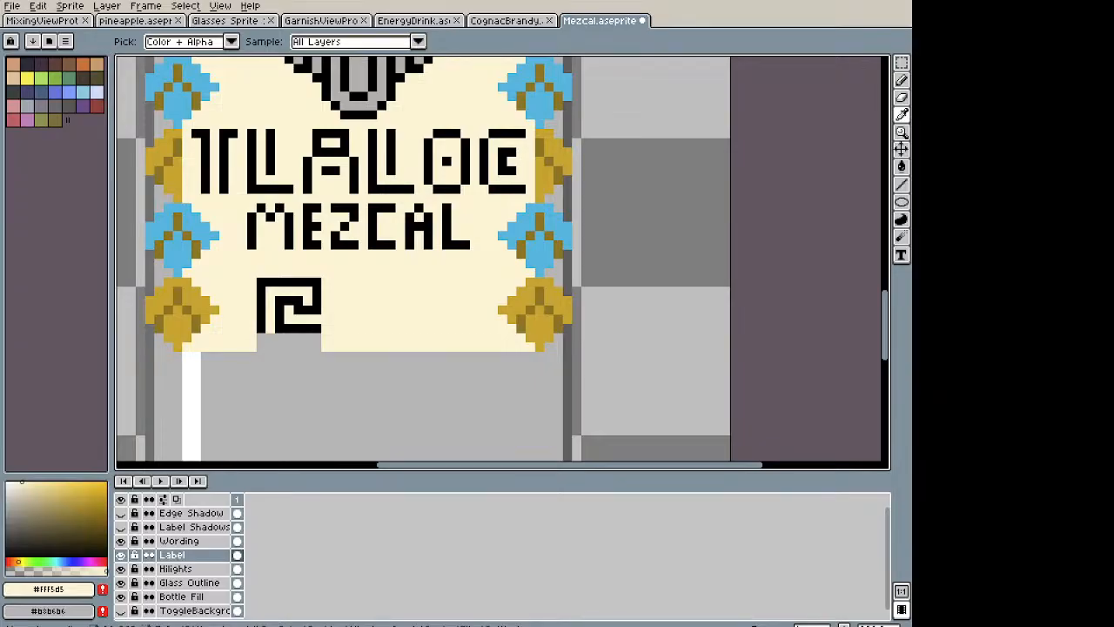
pyautogui.press('m')
pyautogui.press('b')
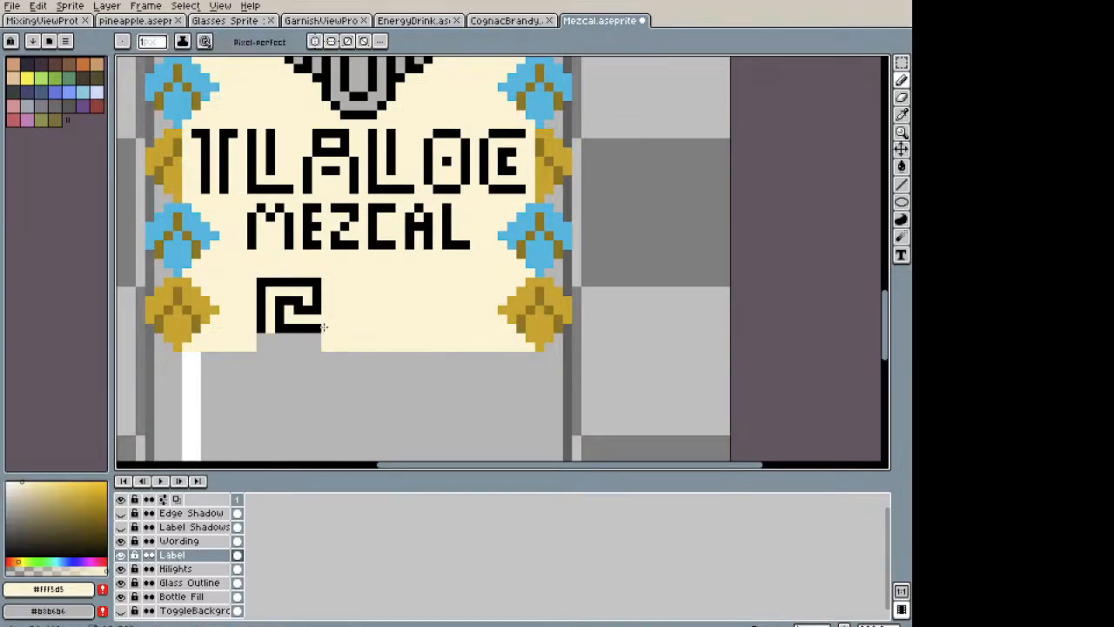
pyautogui.press('i')
pyautogui.click(317, 322)
pyautogui.press('b')
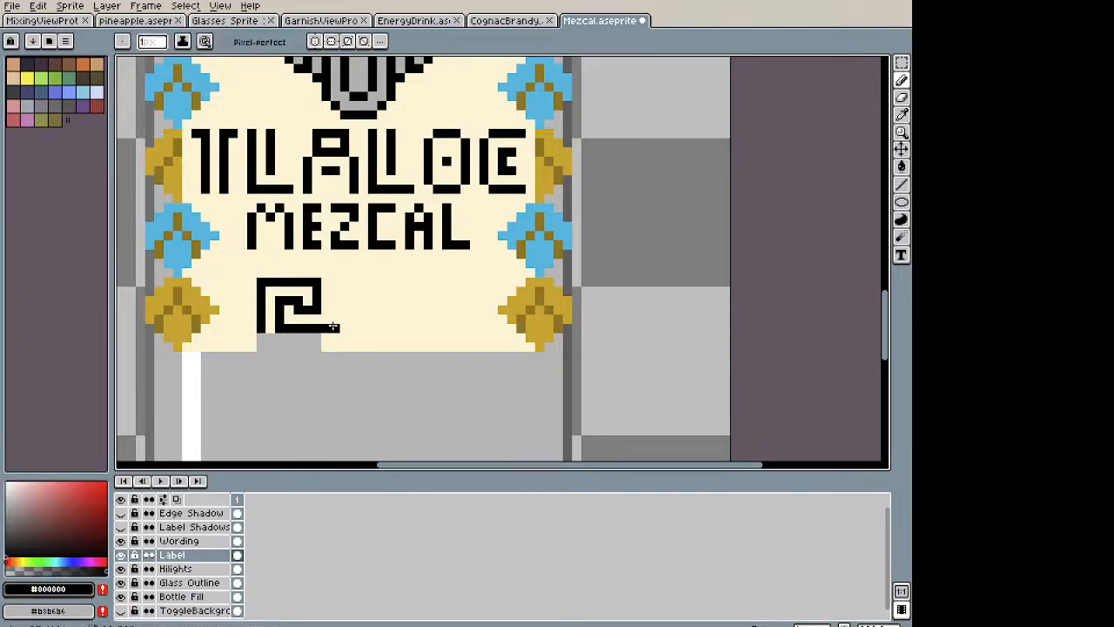
pyautogui.press('i')
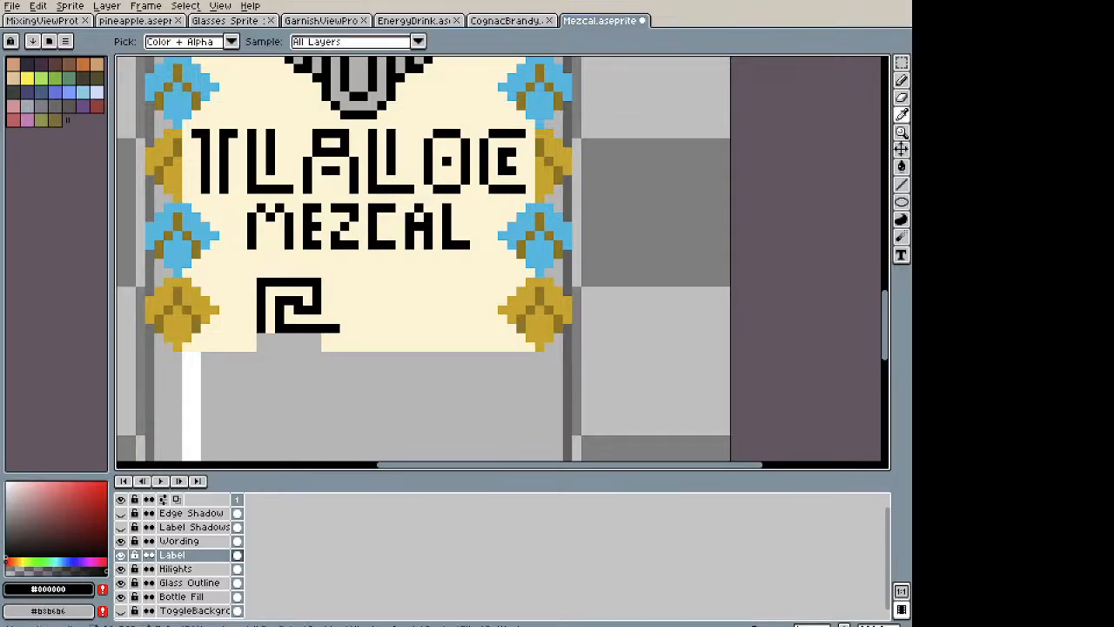
pyautogui.press('b')
pyautogui.moveTo(335, 322)
pyautogui.mouseDown()
pyautogui.moveTo(333, 281)
pyautogui.moveTo(361, 282)
pyautogui.mouseUp()
pyautogui.hotkey('ctrl', 'z')
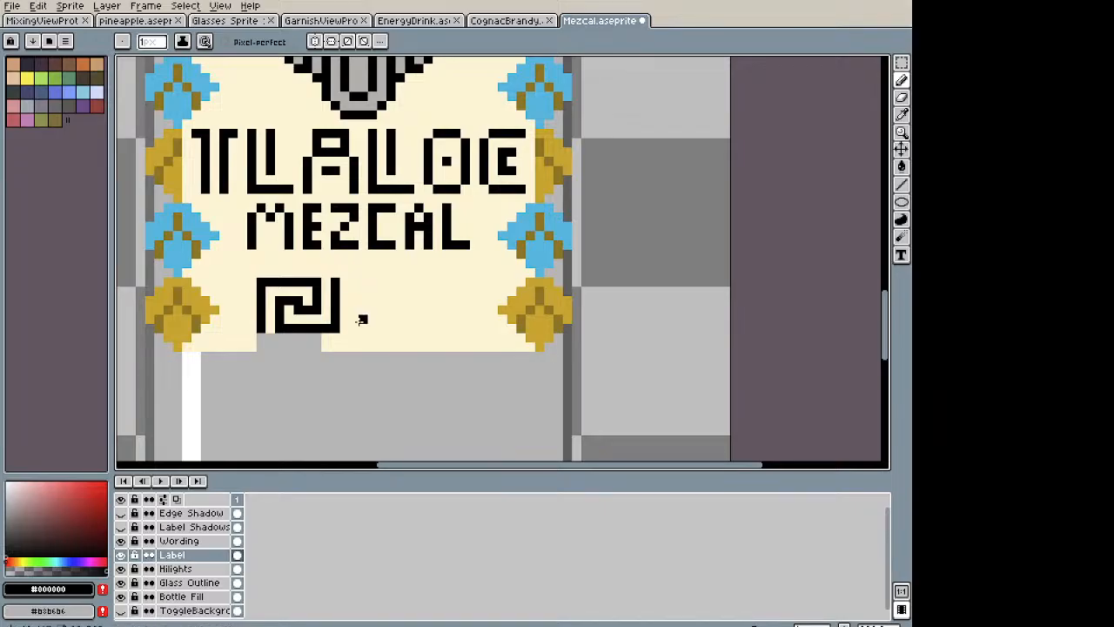
# Step: Cut the 9 by 6 pixel spiral tile and paste three overlapping copies in a row along the label's bottom edge
pyautogui.press('m')
pyautogui.moveTo(340, 334); pyautogui.dragTo(255, 275)
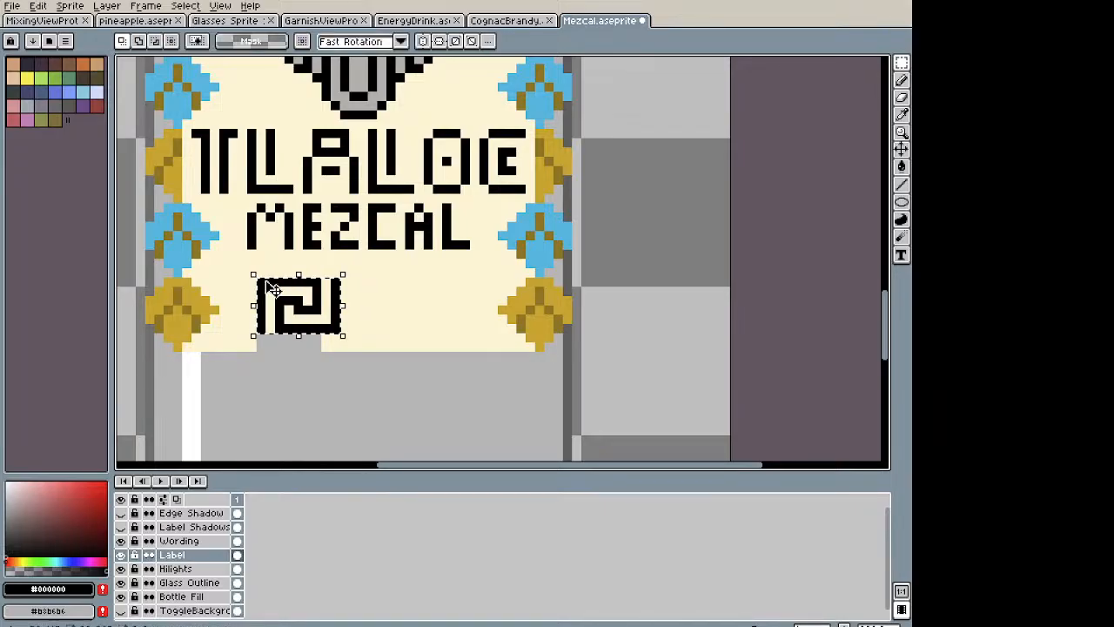
pyautogui.press('Delete')
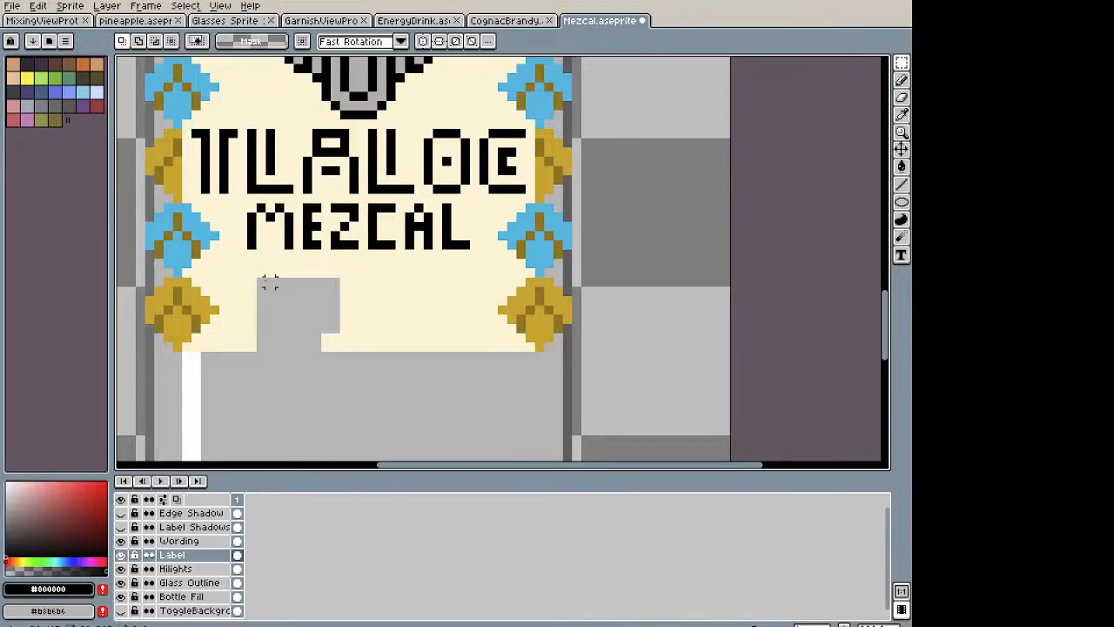
pyautogui.hotkey('ctrl', 'v')
pyautogui.moveTo(289, 309); pyautogui.dragTo(467, 329)
pyautogui.hotkey('ctrl', 'v')
pyautogui.hotkey('ctrl', 'v')
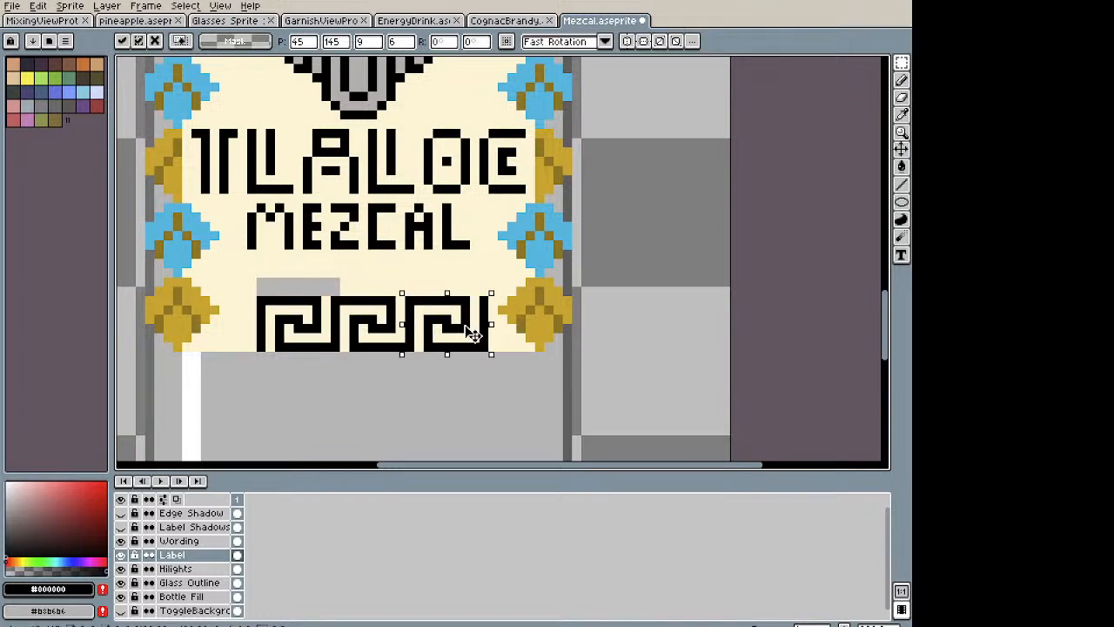
# Step: Select the three-tile spiral strip and move it below the label, starting at the bottle's left edge at 17, 153
pyautogui.click(343, 307)
pyautogui.moveTo(335, 301); pyautogui.dragTo(407, 302)
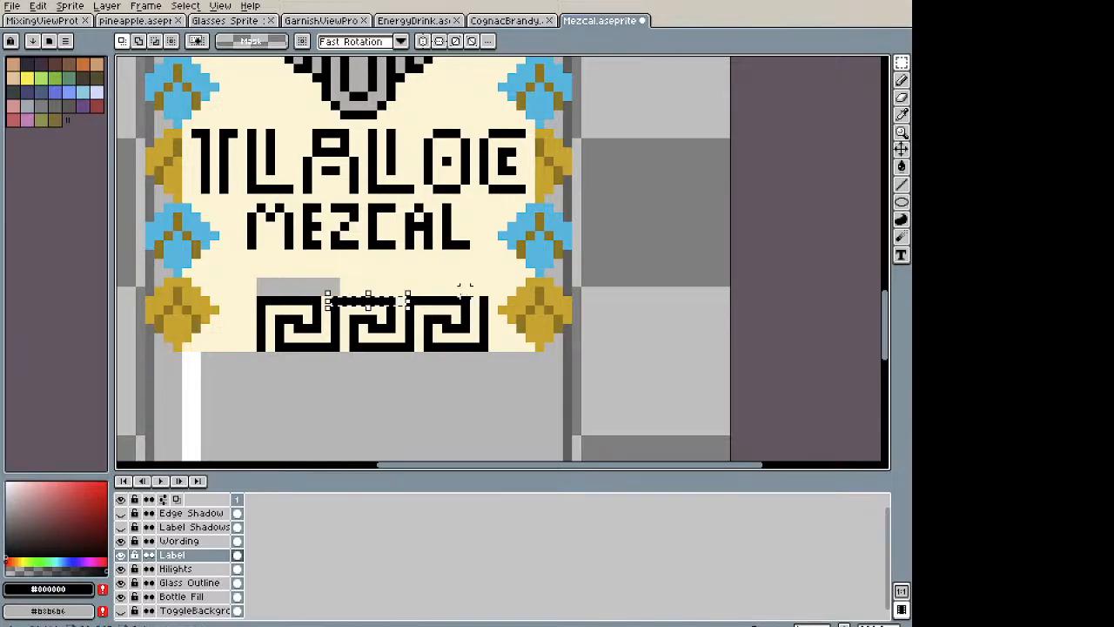
pyautogui.click(363, 383)
pyautogui.moveTo(261, 299); pyautogui.dragTo(483, 354)
pyautogui.moveTo(416, 318); pyautogui.dragTo(316, 406)
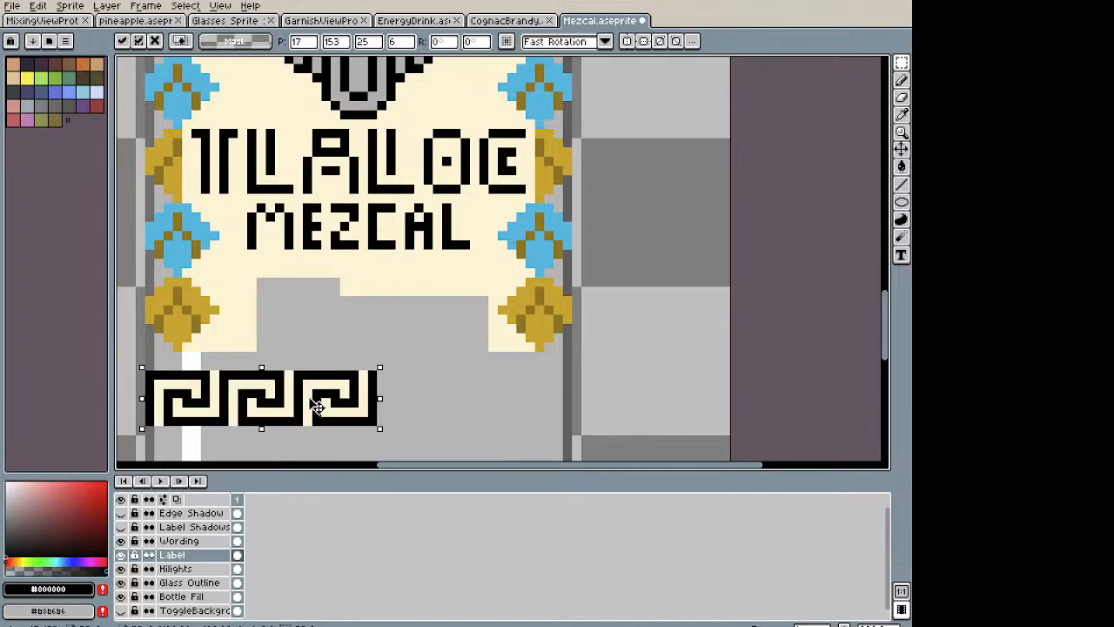
# Step: Paste three more spiral tiles onto the strip's right end at x positions 41, 49 and 57
pyautogui.hotkey('ctrl', 'v')
pyautogui.moveTo(298, 315); pyautogui.dragTo(415, 405)
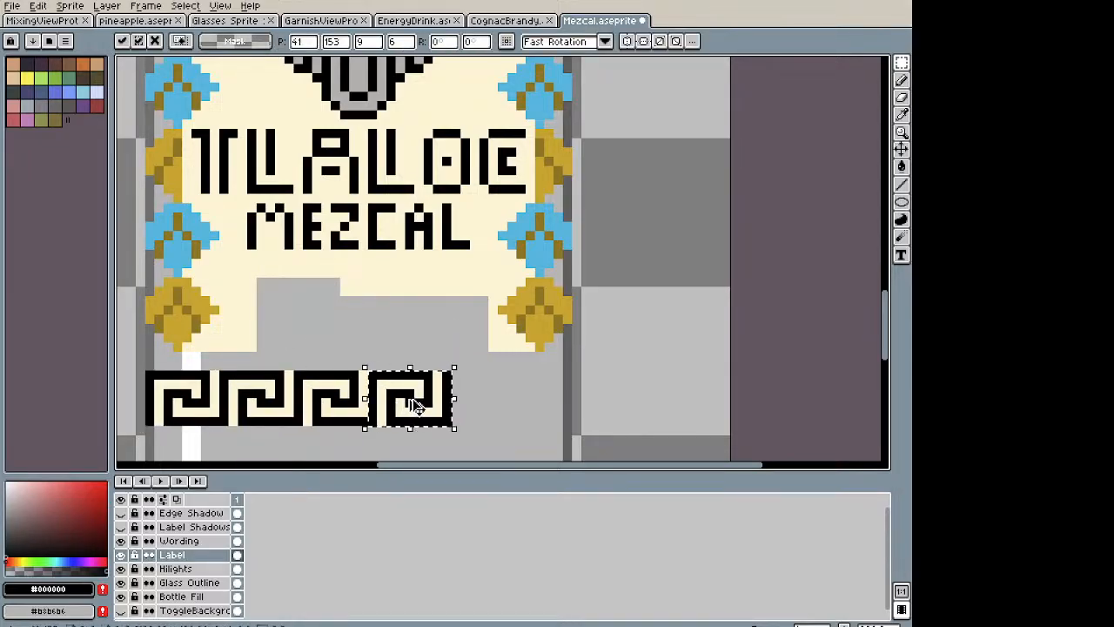
pyautogui.hotkey('ctrl', 'v')
pyautogui.moveTo(299, 314); pyautogui.dragTo(492, 412)
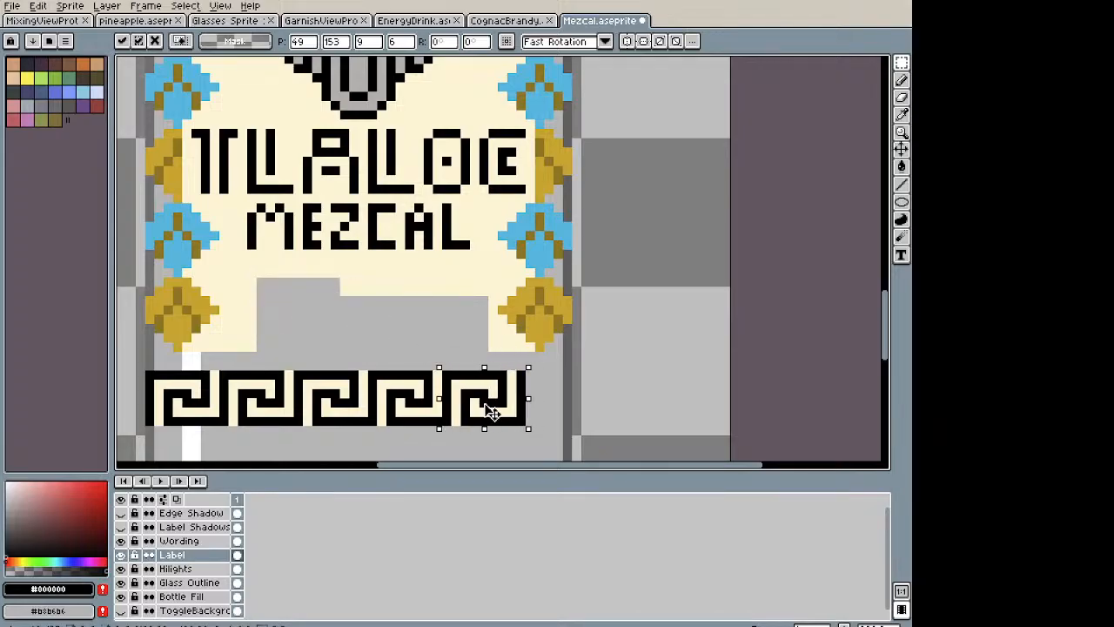
pyautogui.hotkey('ctrl', 'v')
pyautogui.moveTo(300, 313); pyautogui.dragTo(575, 409)
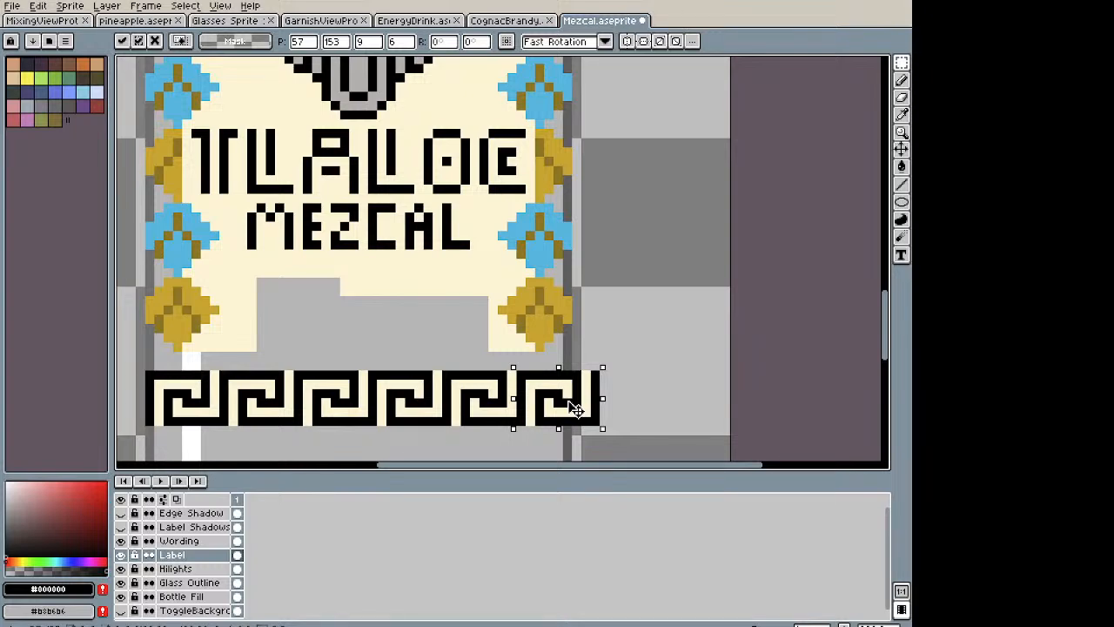
# Step: Select the complete 49 by 6 pixel spiral strip and shift it one pixel to the left
pyautogui.scroll(-3, 600, 365)
pyautogui.scroll(3, 627, 339)
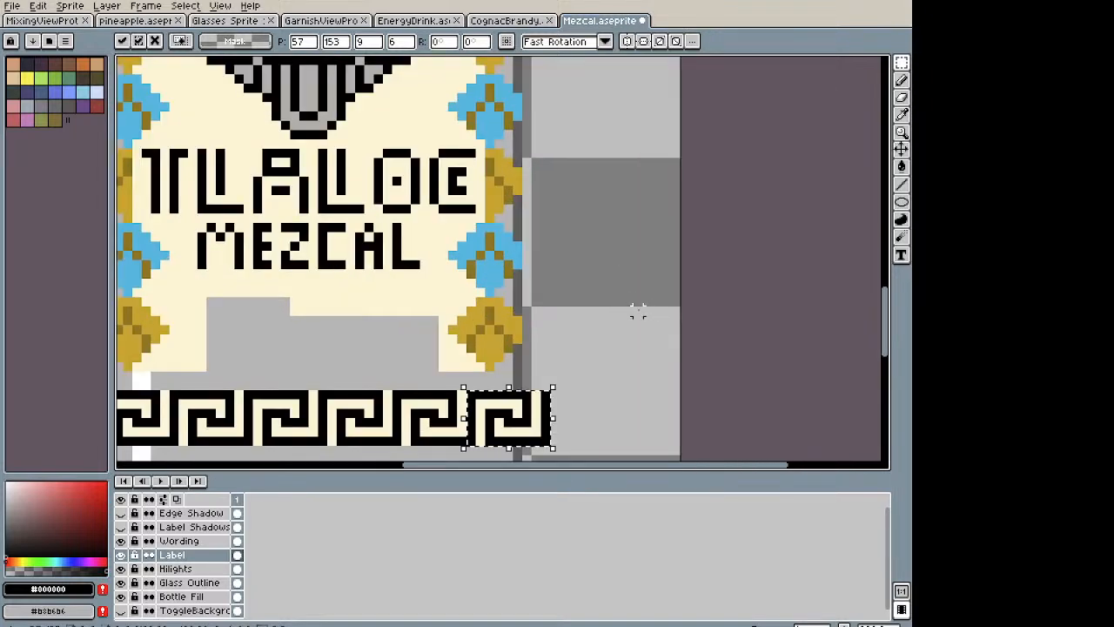
pyautogui.click(638, 313)
pyautogui.moveTo(562, 380); pyautogui.dragTo(637, 262)
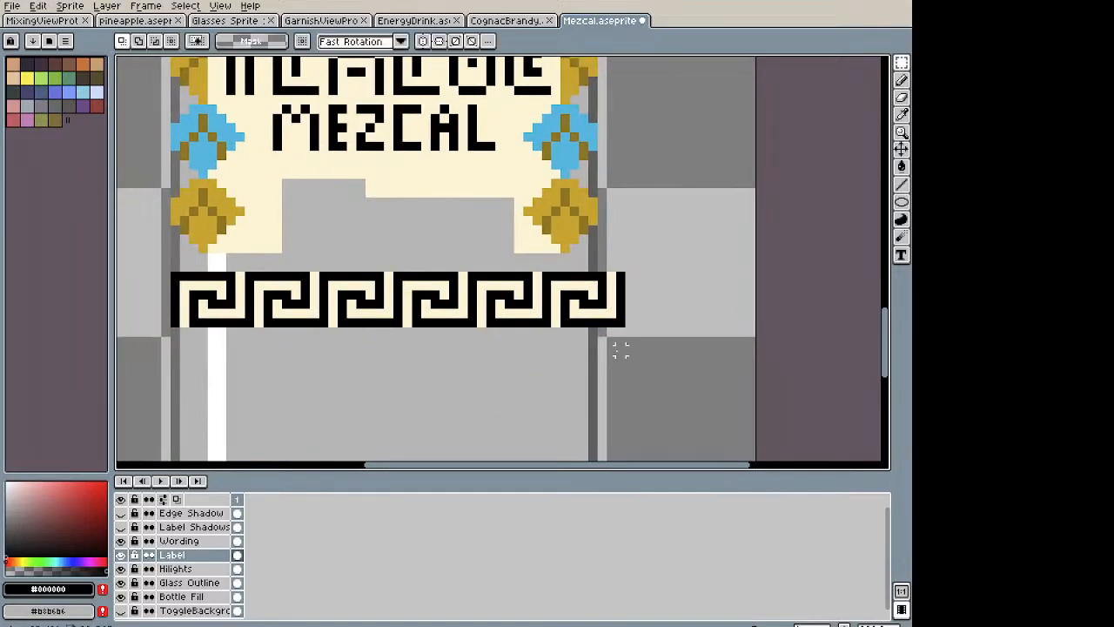
pyautogui.moveTo(625, 329); pyautogui.dragTo(167, 270)
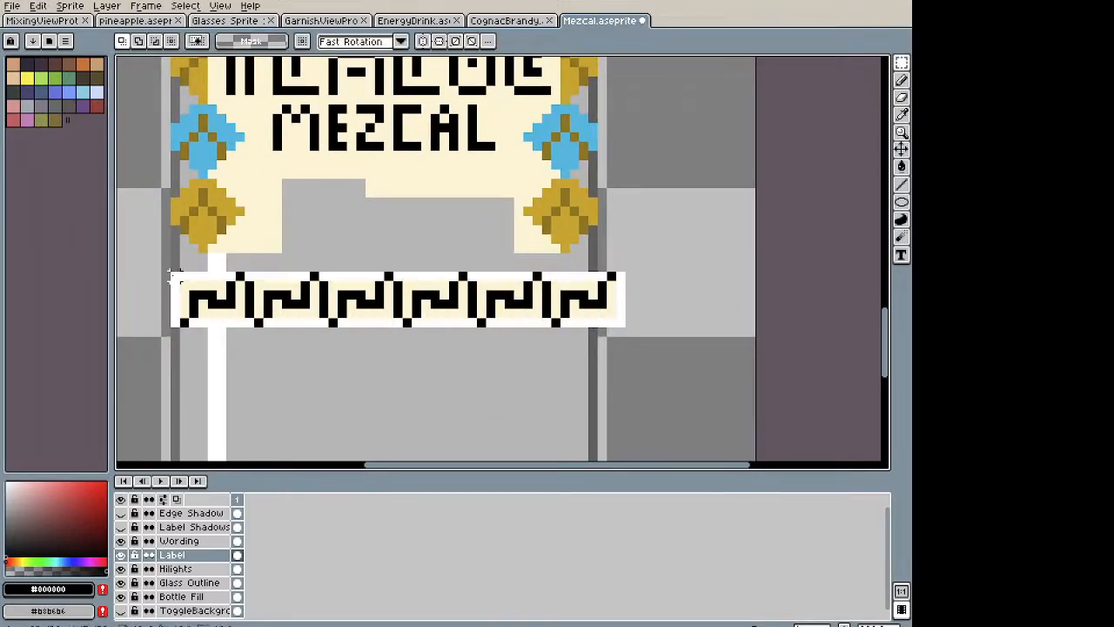
pyautogui.press('Left')
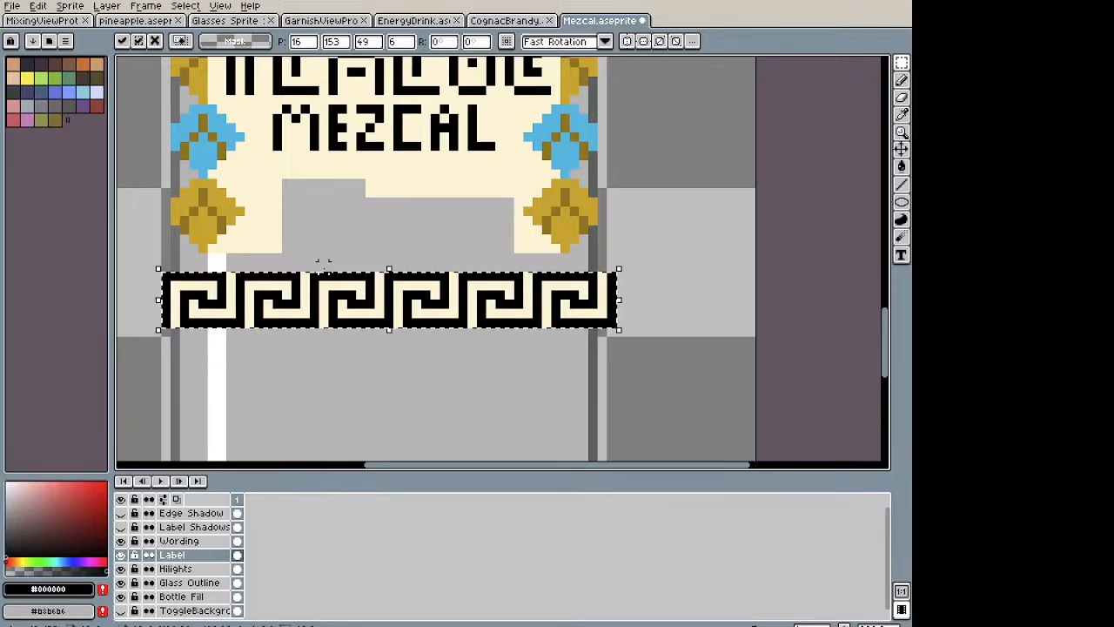
pyautogui.hotkey('ctrl', 'd')
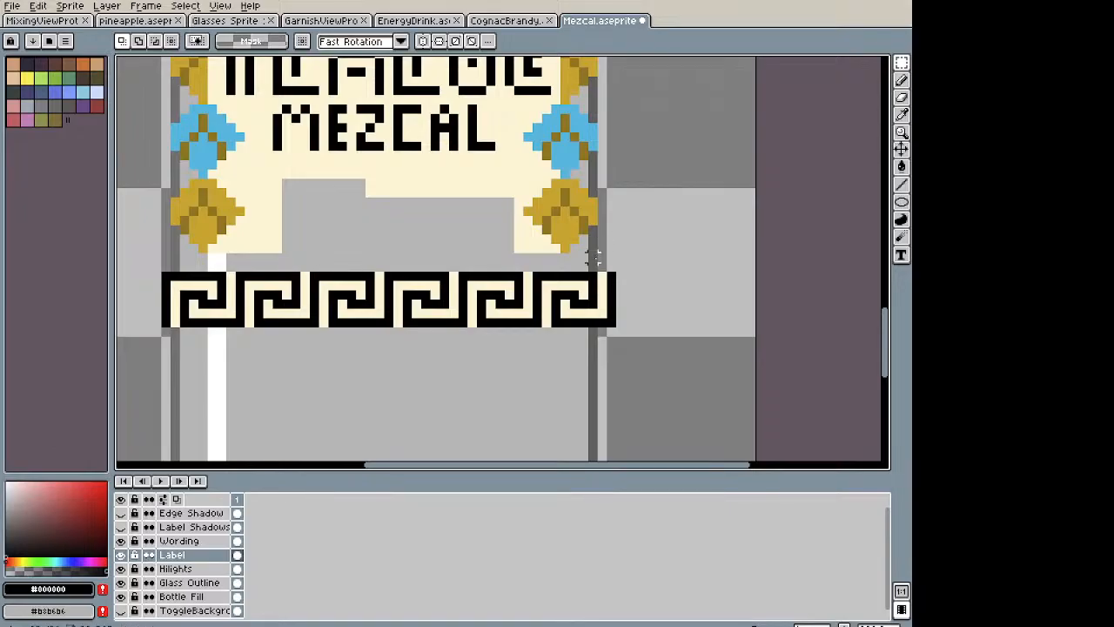
# Step: Delete the parts of the spiral strip that overhang the bottle's right and left edges
pyautogui.moveTo(600, 262); pyautogui.dragTo(644, 358)
pyautogui.press('Delete')
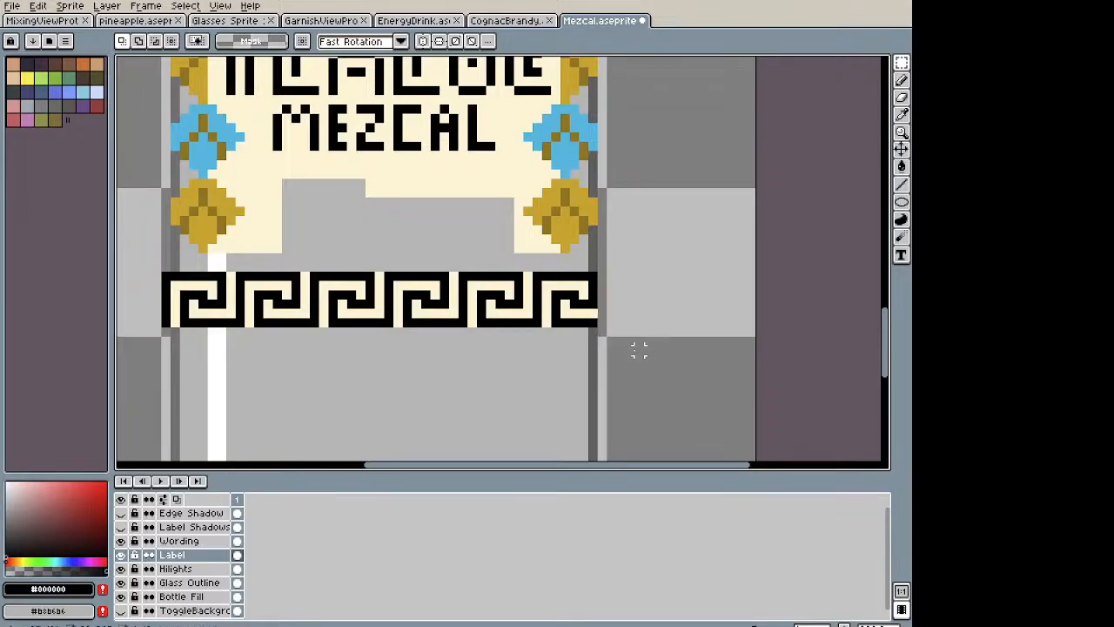
pyautogui.moveTo(165, 249)
pyautogui.mouseDown()
pyautogui.moveTo(151, 255)
pyautogui.moveTo(150, 335)
pyautogui.moveTo(164, 341)
pyautogui.mouseUp()
pyautogui.press('Delete')
# Step: Draw black horizontal lines across the bottle's width above and below the spiral strip, each separated from it by one pixel
pyautogui.press('i')
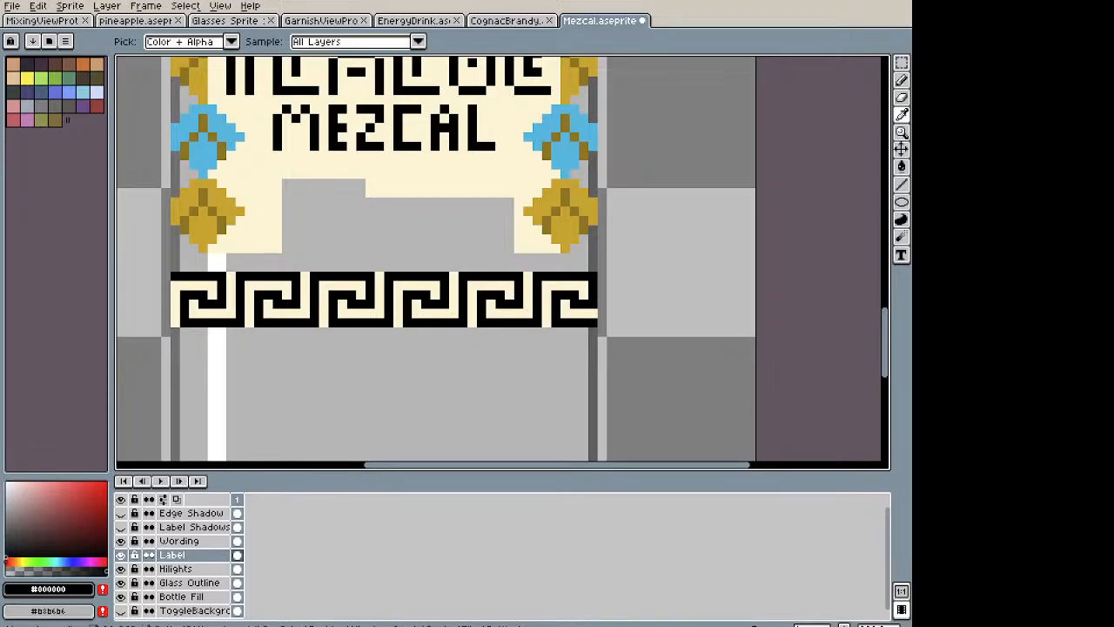
pyautogui.press('m')
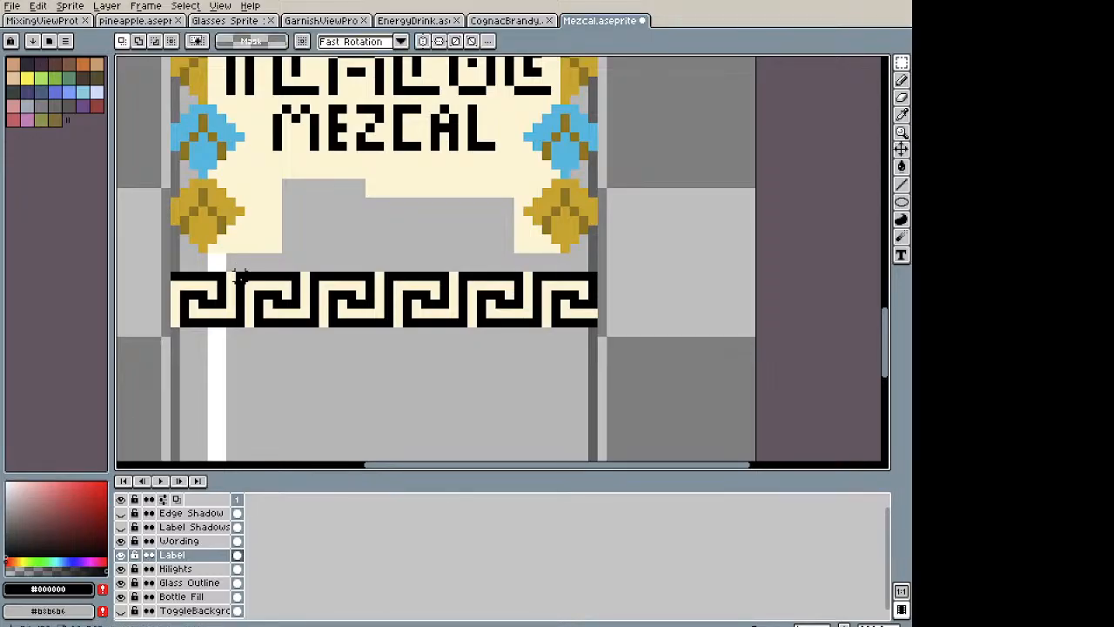
pyautogui.press('i')
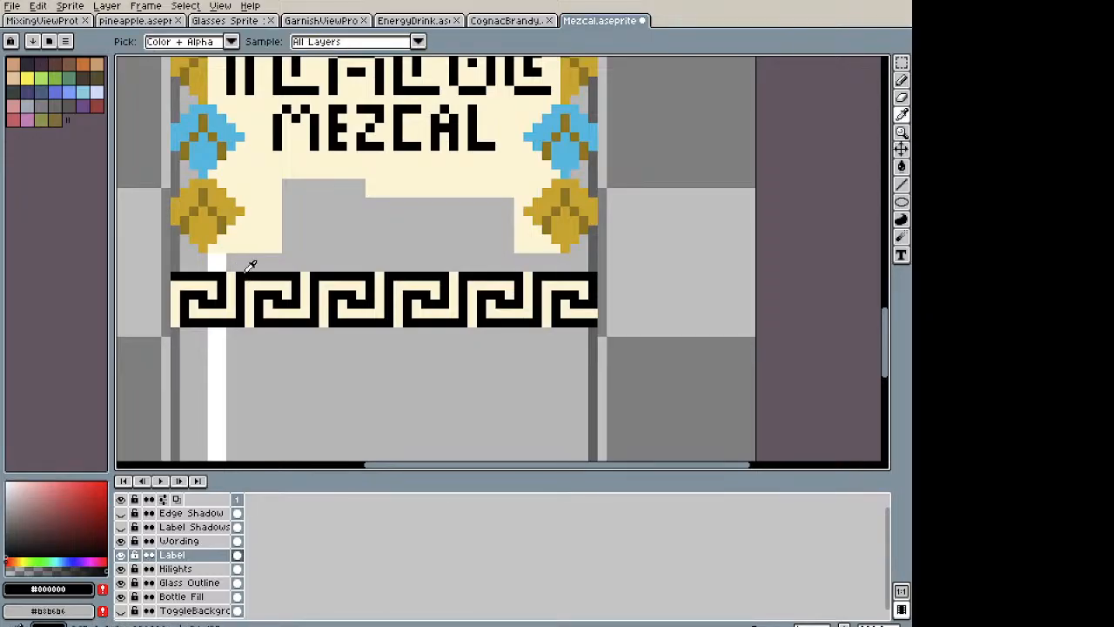
pyautogui.press('b')
pyautogui.moveTo(174, 255); pyautogui.dragTo(596, 258)
pyautogui.moveTo(592, 341)
pyautogui.mouseDown()
pyautogui.moveTo(172, 341)
pyautogui.moveTo(250, 303)
pyautogui.moveTo(214, 324)
pyautogui.mouseUp()
pyautogui.press('m')
pyautogui.hotkey('ctrl', 'd')
# Step: Sample the label's cream and fill the missing area below MEZCAL, undoing the extra fill in the strip's gap
pyautogui.press('i')
pyautogui.click(486, 171)
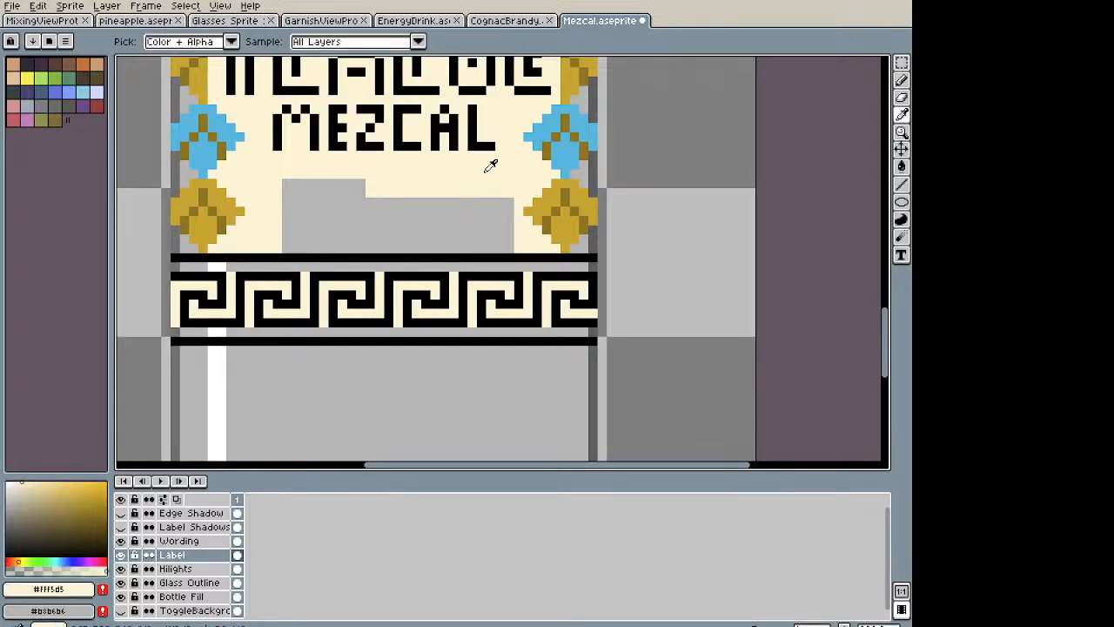
pyautogui.press('g')
pyautogui.click(425, 216)
pyautogui.click(360, 263)
pyautogui.press('v')
pyautogui.hotkey('ctrl', 'z')
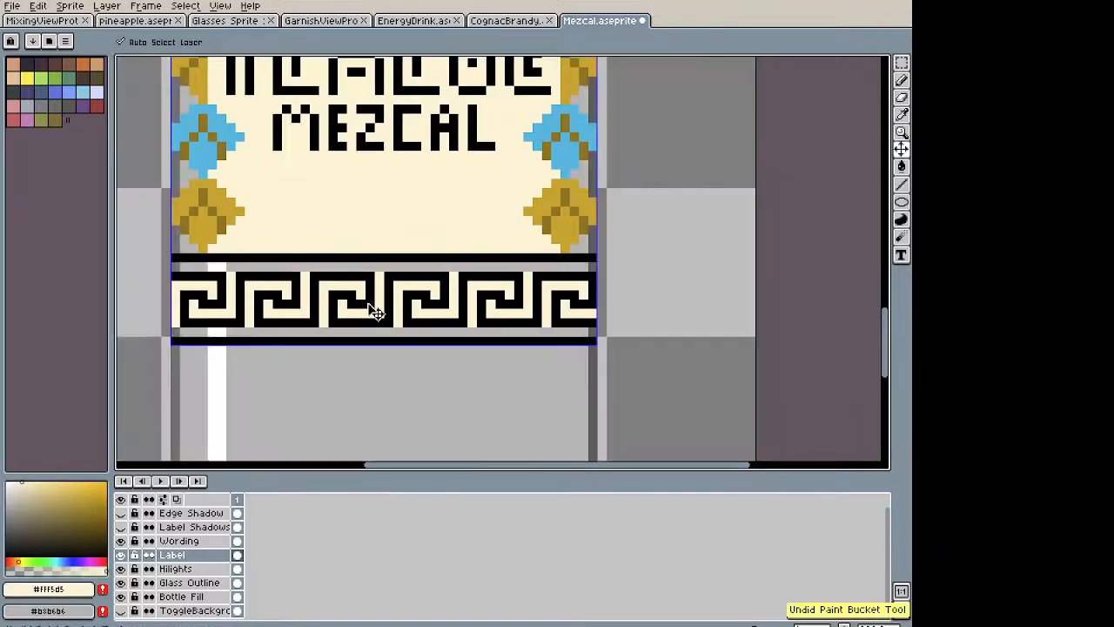
# Step: Draw cream one-pixel lines across the bottle's width in the gaps above and below the spiral strip
pyautogui.press('b')
pyautogui.click(176, 267)
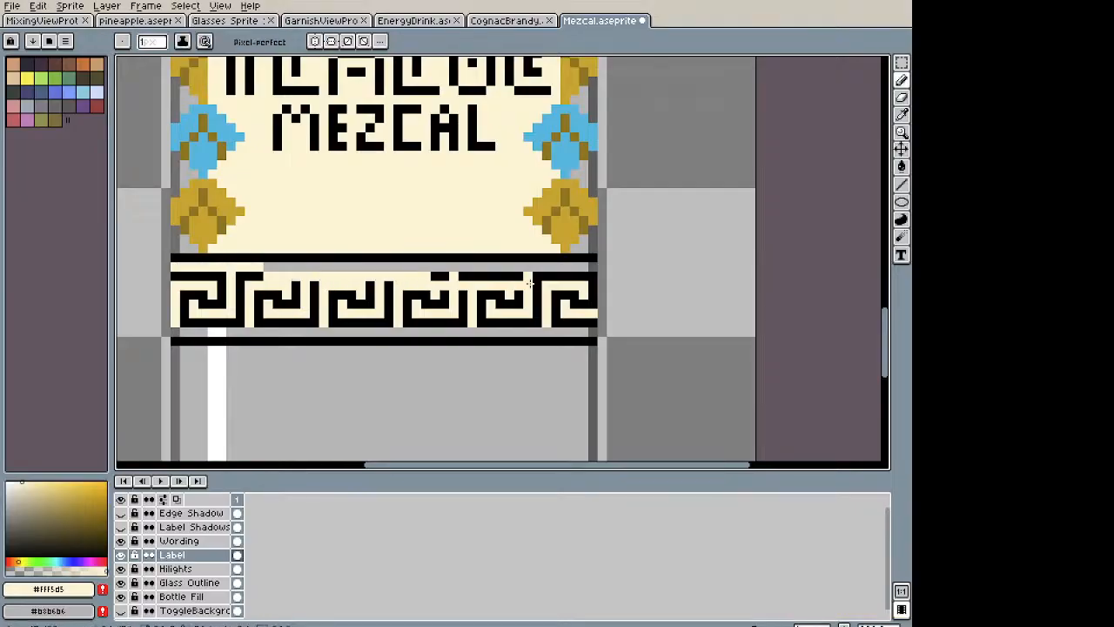
pyautogui.keyDown('shift'); pyautogui.click(599, 266); pyautogui.keyUp('shift')
pyautogui.click(594, 331)
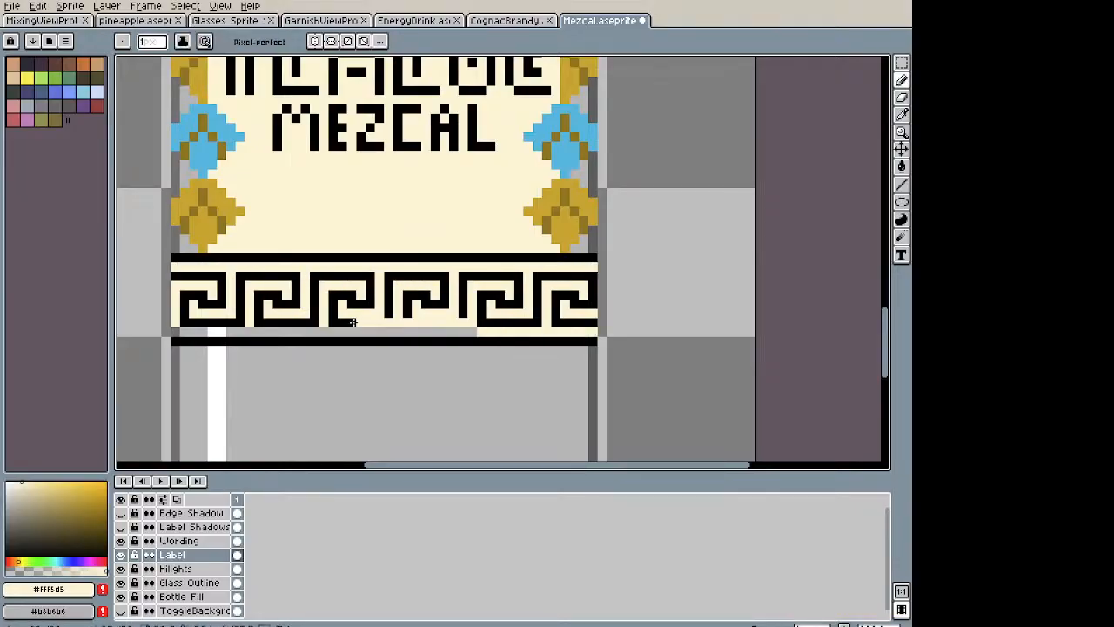
pyautogui.keyDown('shift'); pyautogui.click(176, 331); pyautogui.keyUp('shift')
# Step: Select the 46 by 10 pixel bordered spiral band and move it up about 8 pixels over the lowest gold diamonds
pyautogui.scroll(-5, 416, 291)
pyautogui.scroll(3, 481, 303)
pyautogui.press('m')
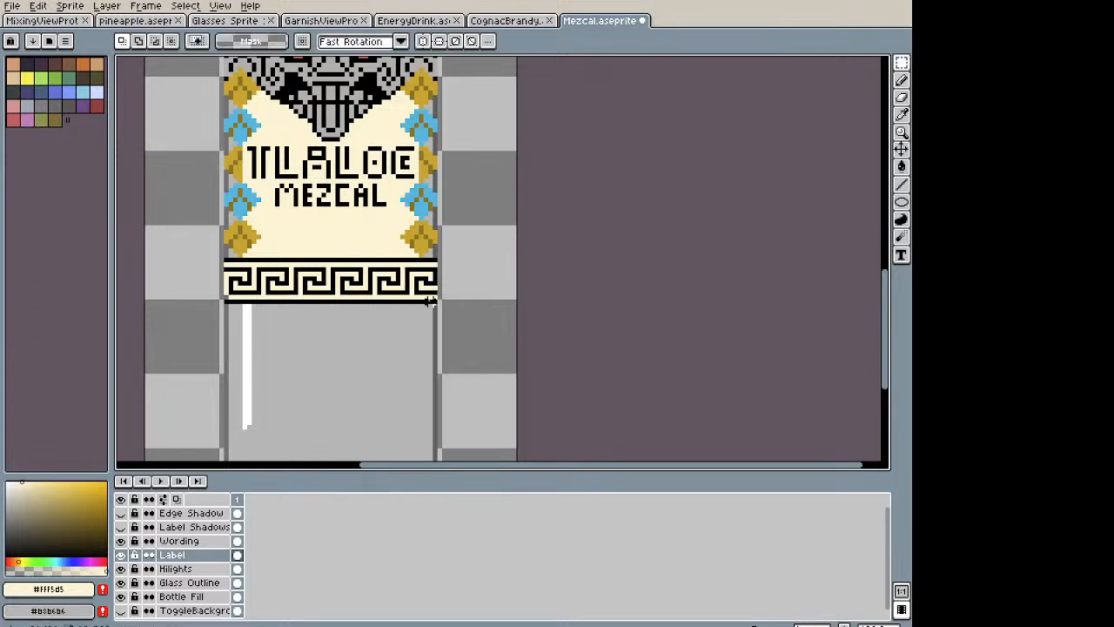
pyautogui.moveTo(429, 301); pyautogui.dragTo(224, 257)
pyautogui.press('Up')
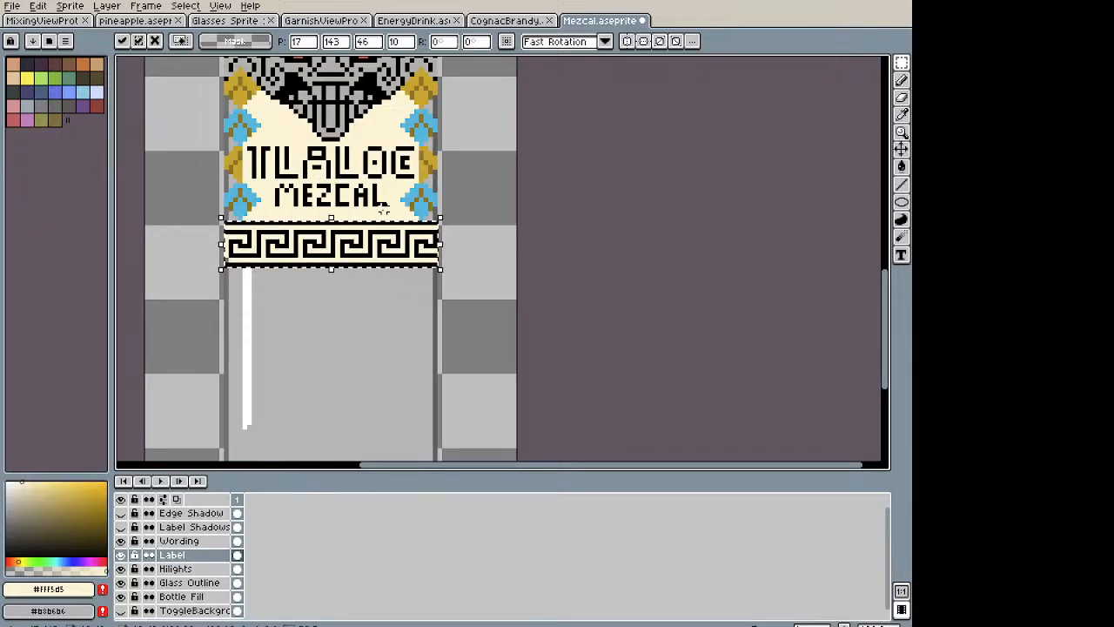
pyautogui.press('Down')
pyautogui.hotkey('ctrl', 'd')
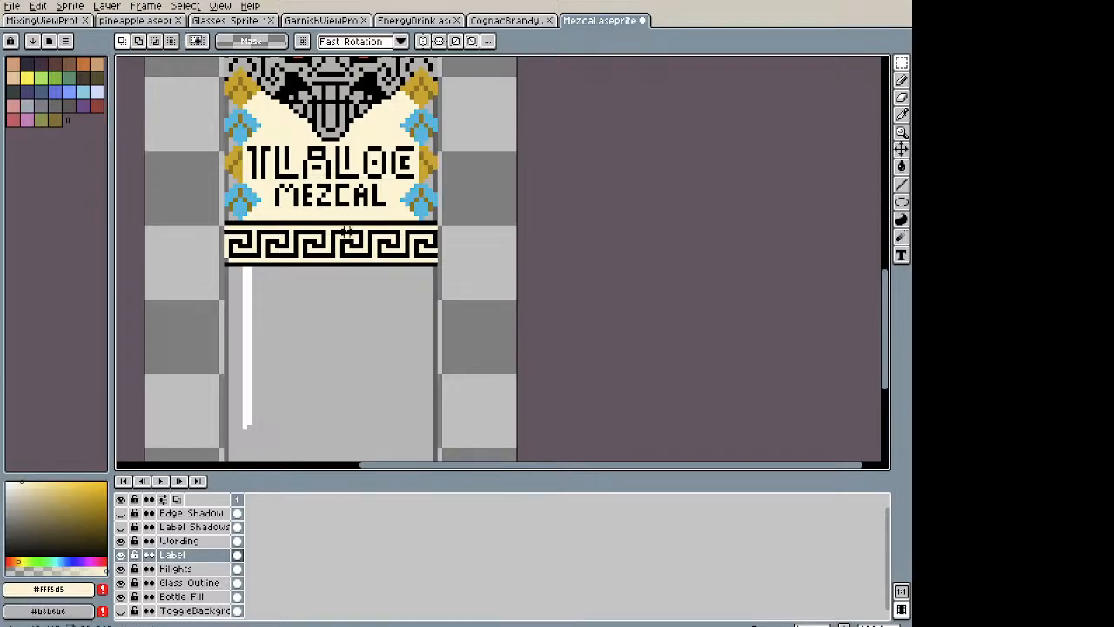
# Step: Examine the spiral band's edges up close and the label's overall placement on the bottle
pyautogui.scroll(-1, 346, 231)
pyautogui.scroll(3, 313, 217)
pyautogui.moveTo(270, 204)
pyautogui.mouseDown()
pyautogui.moveTo(336, 137)
pyautogui.moveTo(423, 100)
pyautogui.mouseUp()
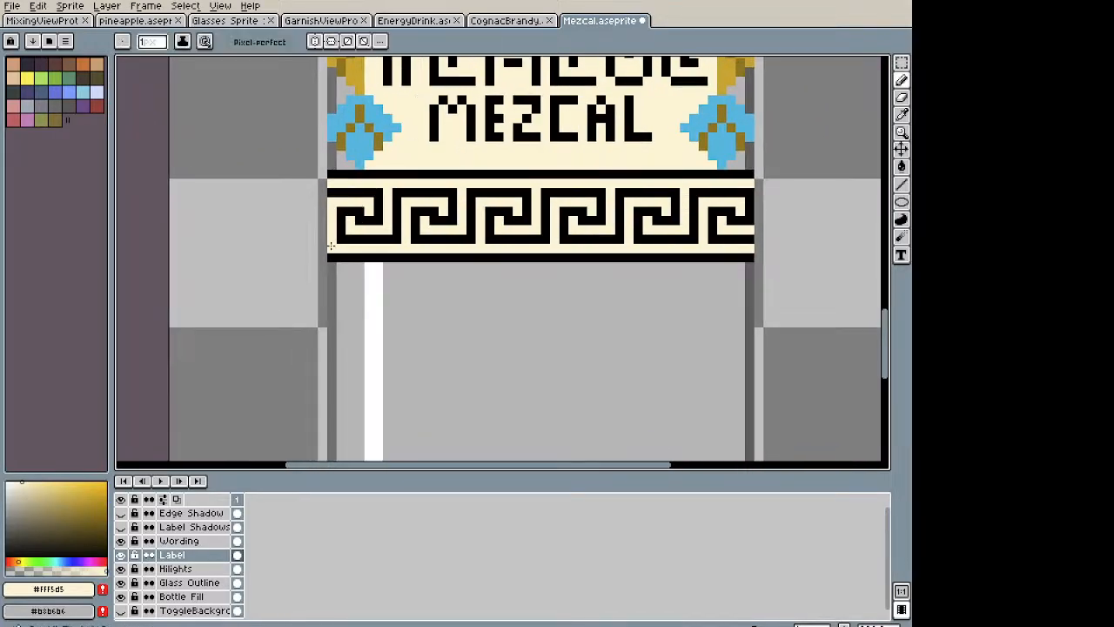
pyautogui.scroll(-4, 507, 186)
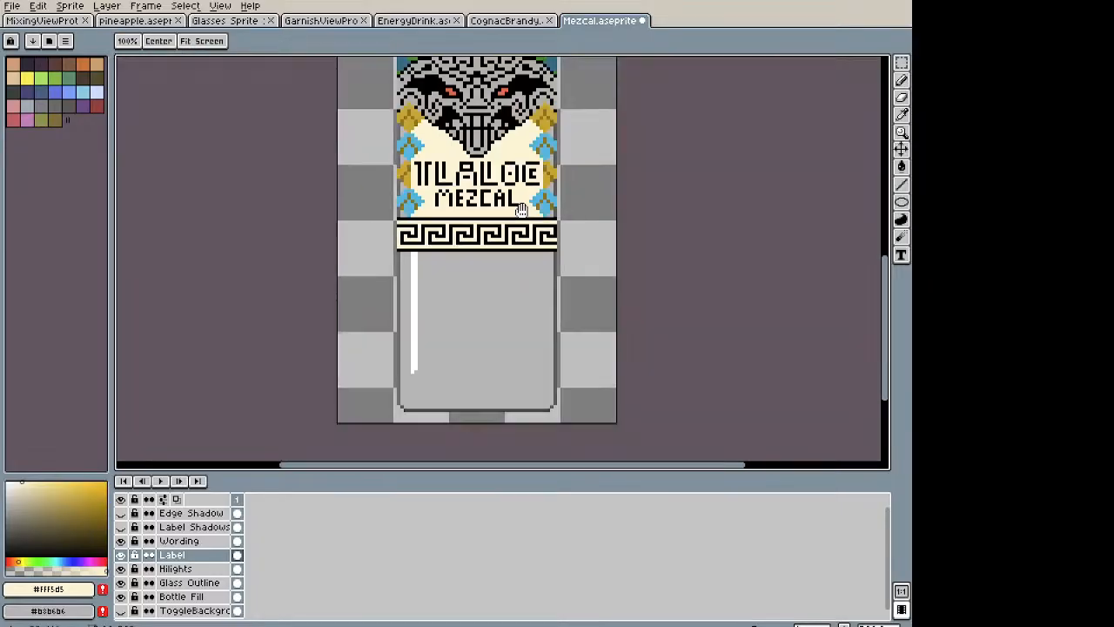
pyautogui.moveTo(507, 185); pyautogui.dragTo(446, 285)
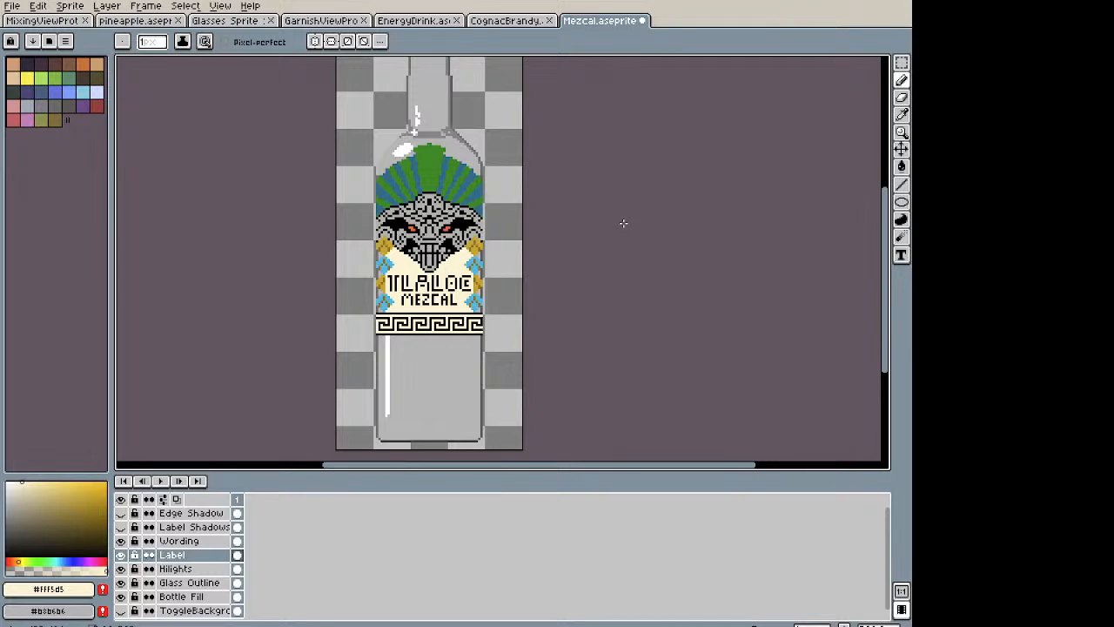
pyautogui.press('i')
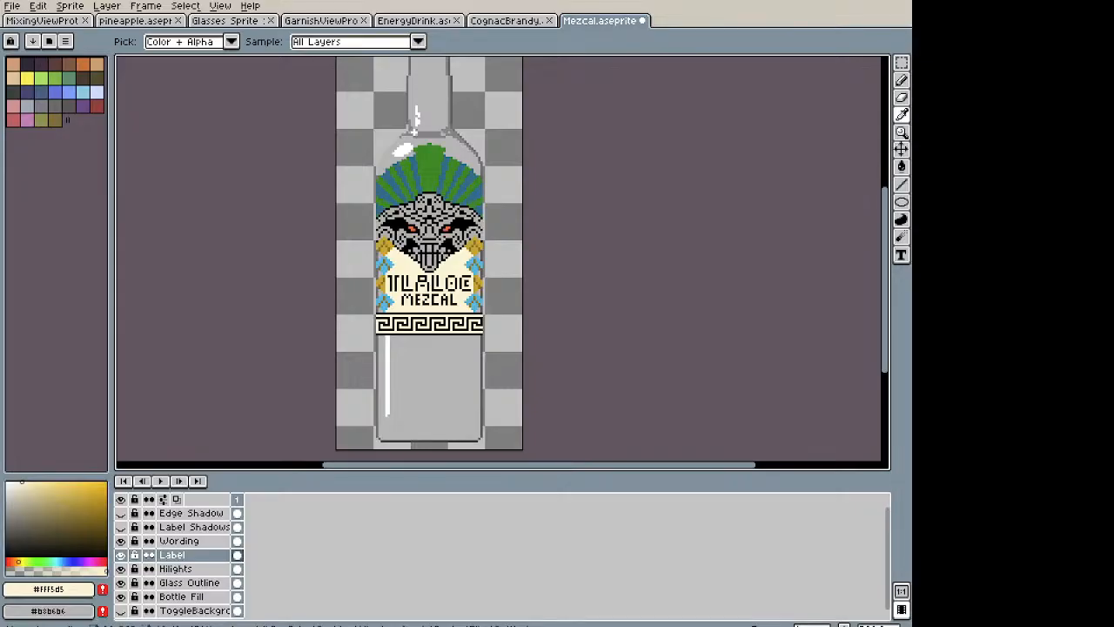
pyautogui.press('b')
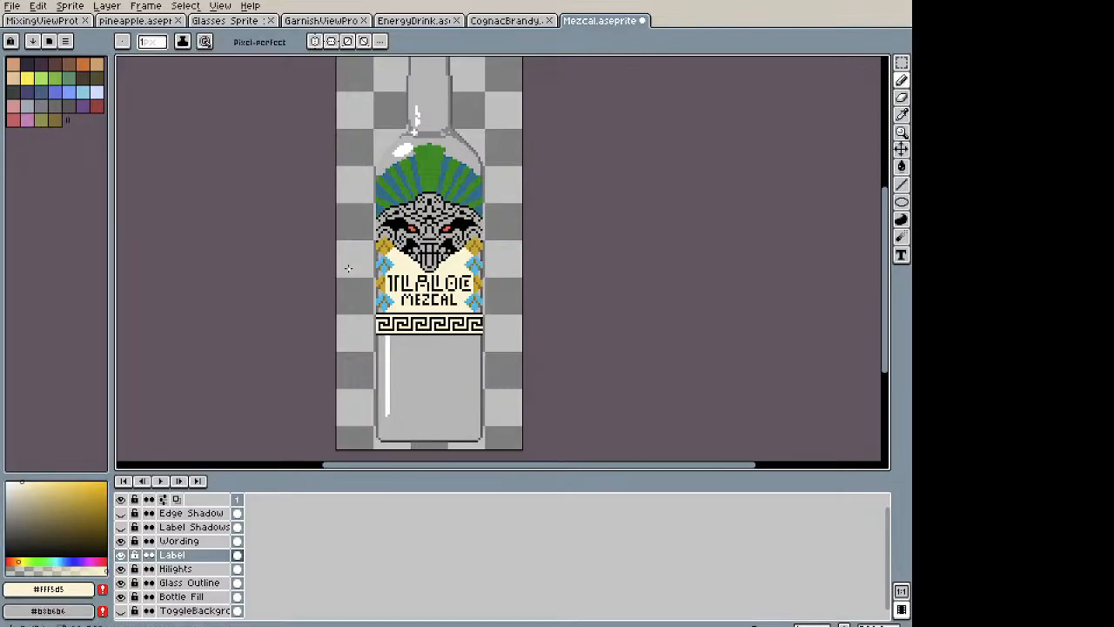
pyautogui.scroll(-1, 373, 311)
pyautogui.scroll(2, 407, 284)
pyautogui.press('space')
pyautogui.moveTo(398, 283)
pyautogui.mouseDown()
pyautogui.moveTo(384, 227)
pyautogui.moveTo(426, 309)
pyautogui.moveTo(416, 241)
pyautogui.moveTo(419, 330)
pyautogui.moveTo(398, 235)
pyautogui.moveTo(398, 261)
pyautogui.mouseUp()
pyautogui.scroll(2, 384, 226)
pyautogui.scroll(-1, 416, 241)
pyautogui.scroll(-2, 398, 235)
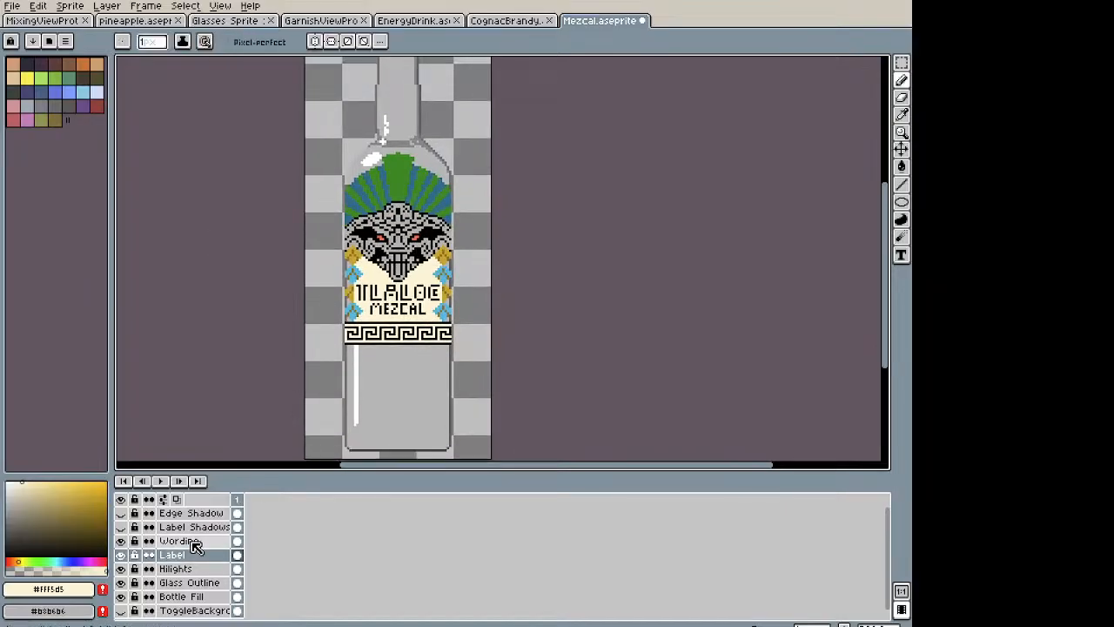
# Step: Select the whole label artwork on the Label layer and move it down about 11 pixels
pyautogui.press('m')
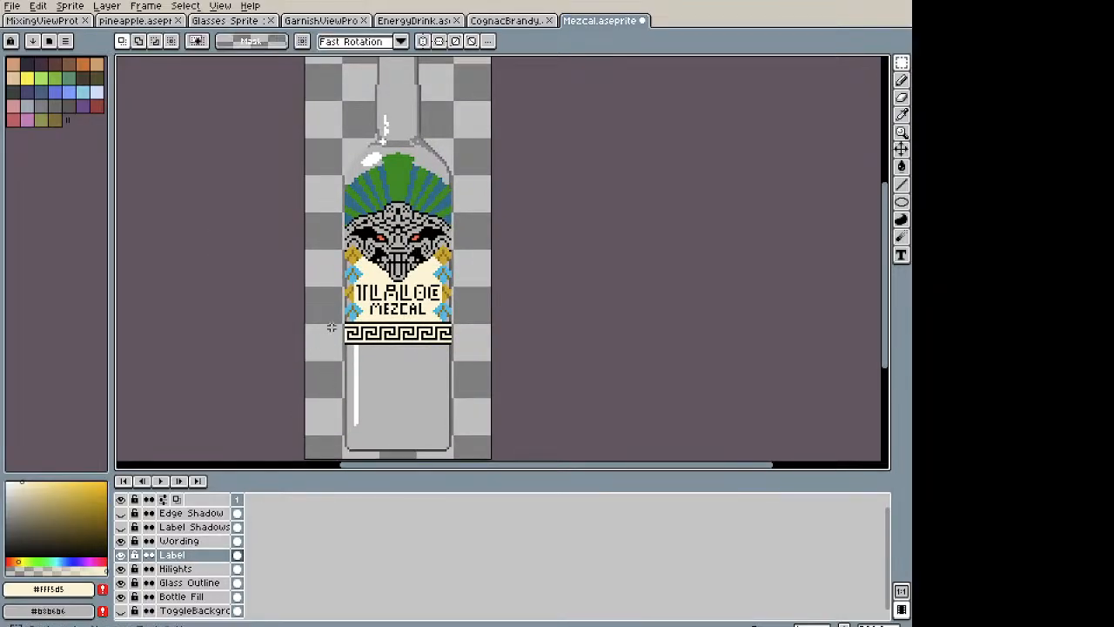
pyautogui.moveTo(340, 346); pyautogui.dragTo(429, 248)
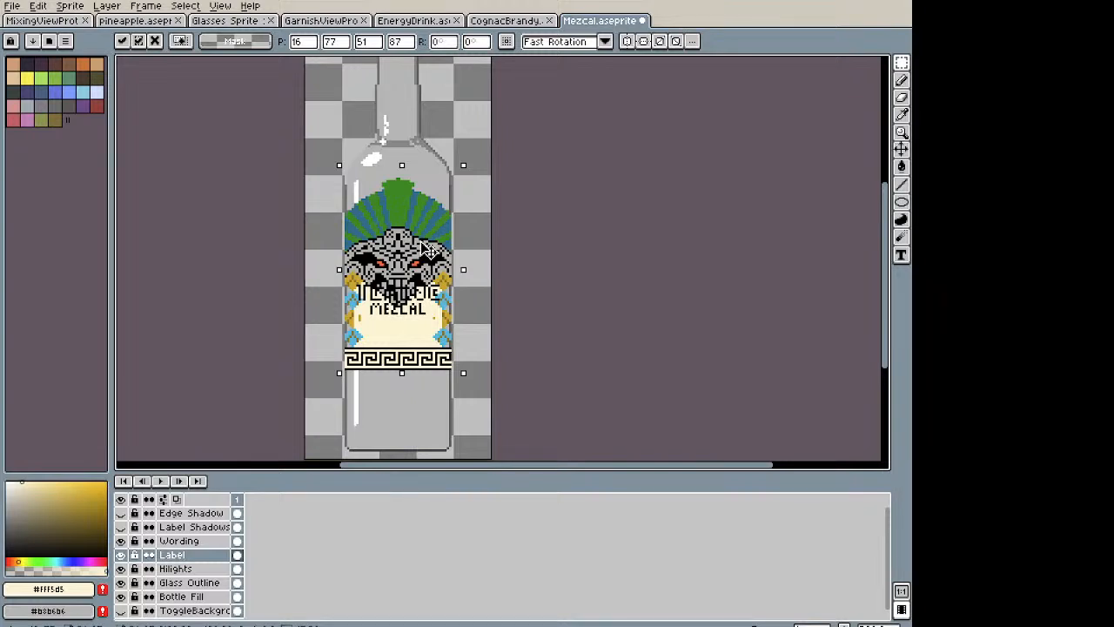
pyautogui.click(318, 367)
# Step: Select the lettering on the Wording layer and move it down about 11 pixels to match the label
pyautogui.click(193, 540)
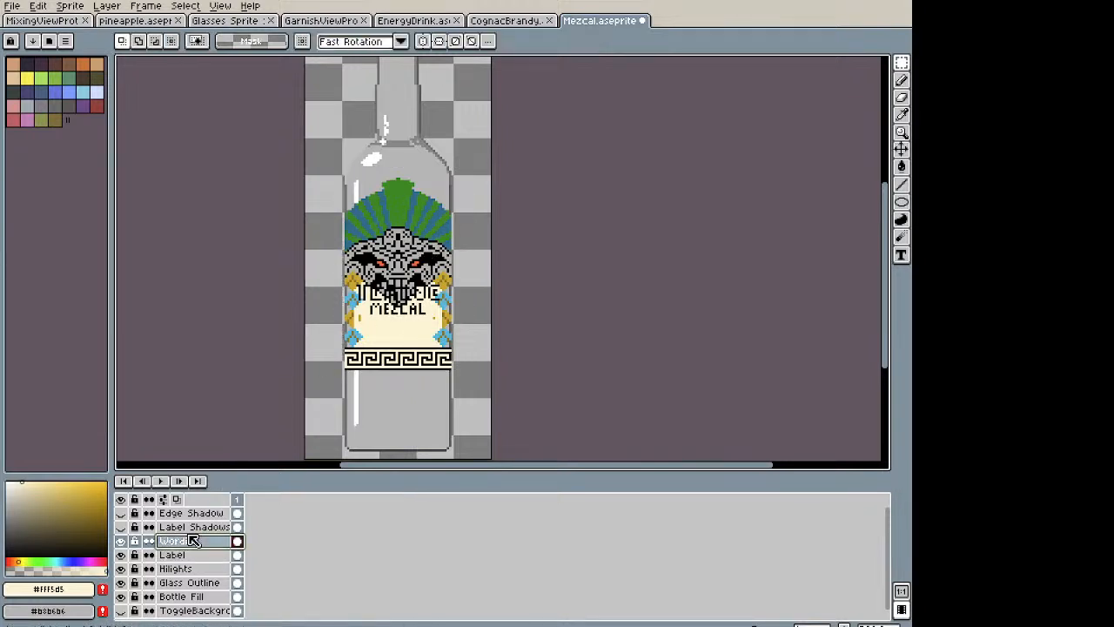
pyautogui.moveTo(317, 197); pyautogui.dragTo(460, 334)
pyautogui.moveTo(422, 283)
pyautogui.mouseDown()
pyautogui.moveTo(423, 307)
pyautogui.moveTo(414, 301)
pyautogui.mouseUp()
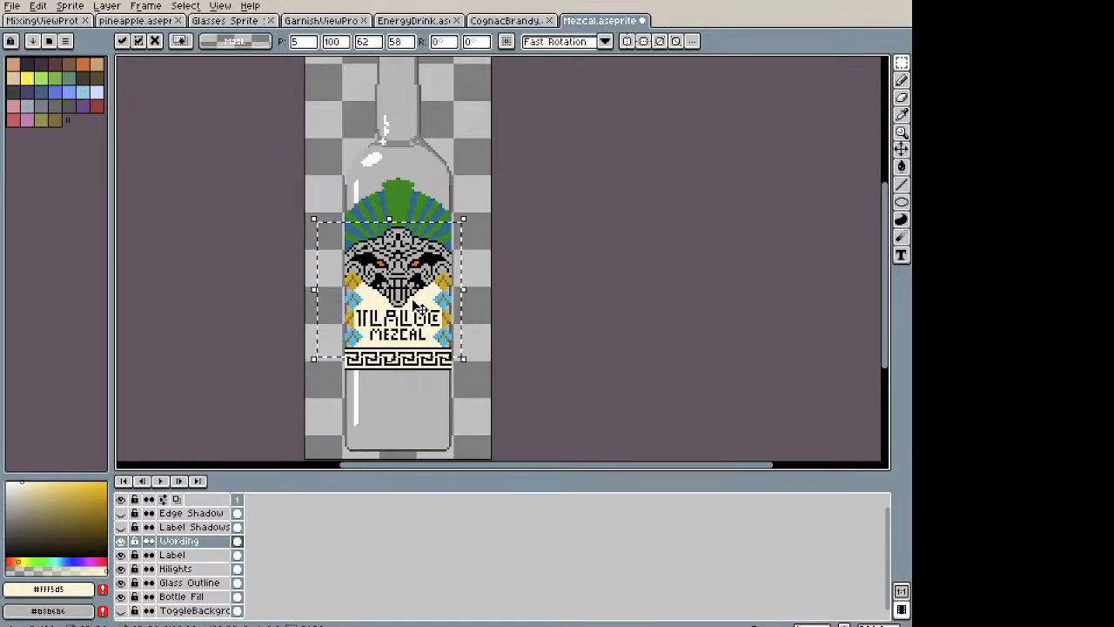
pyautogui.hotkey('ctrl', 'd')
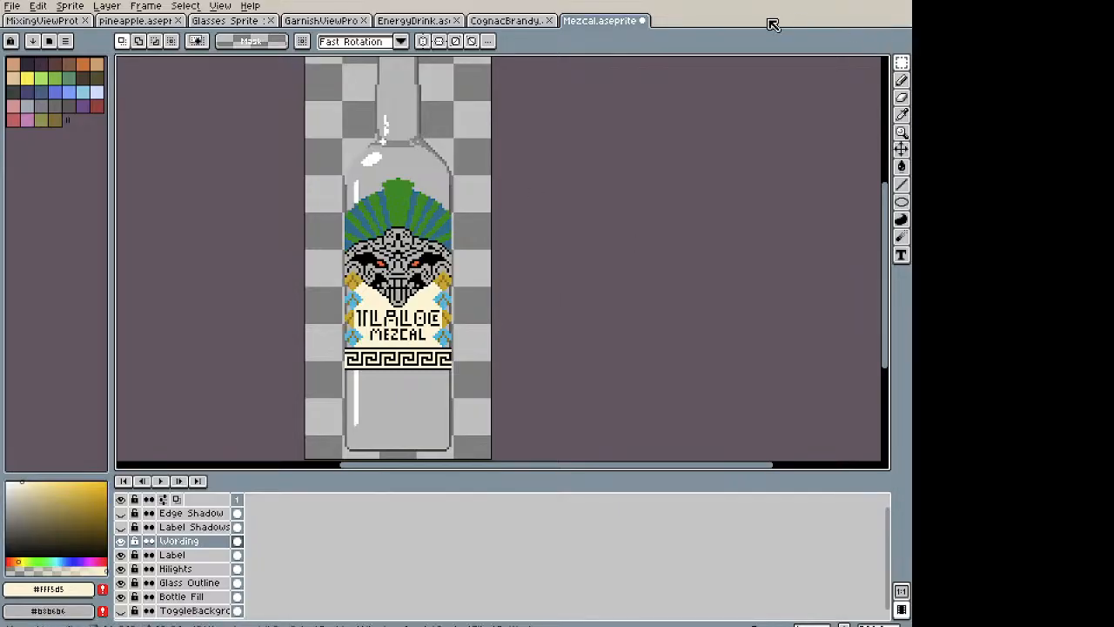
pyautogui.press('alt')
pyautogui.press('alt')
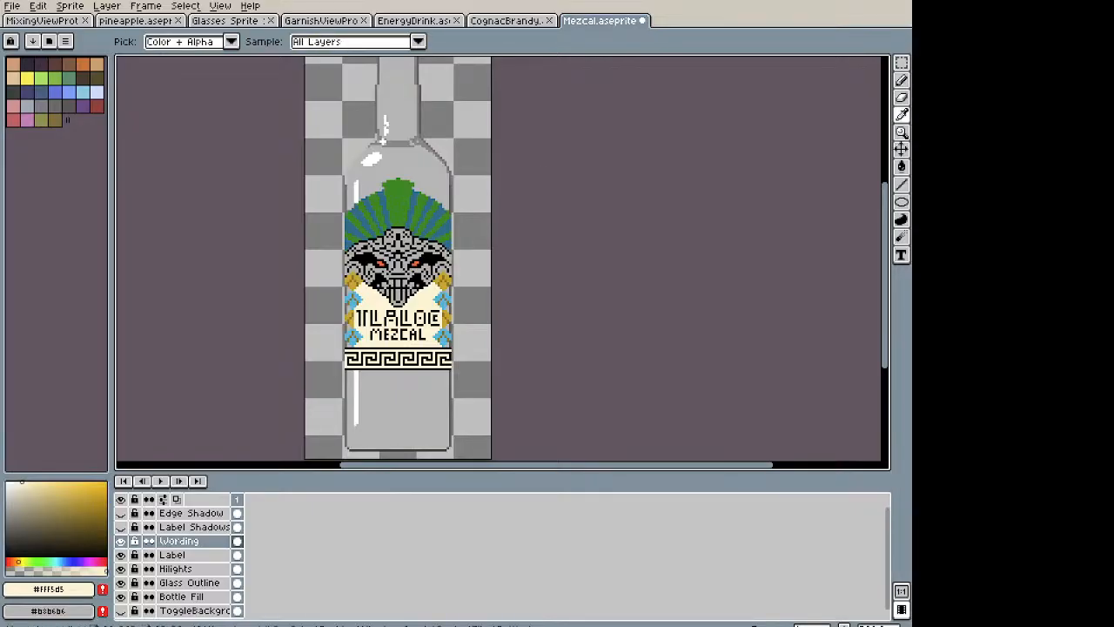
pyautogui.press('m')
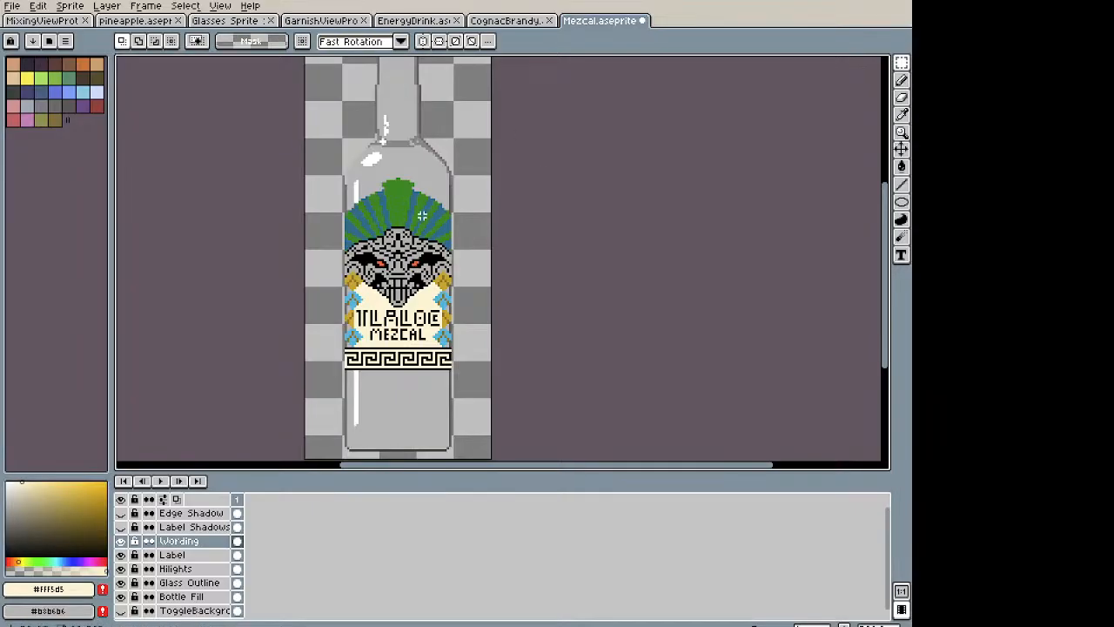
pyautogui.scroll(1, 357, 344)
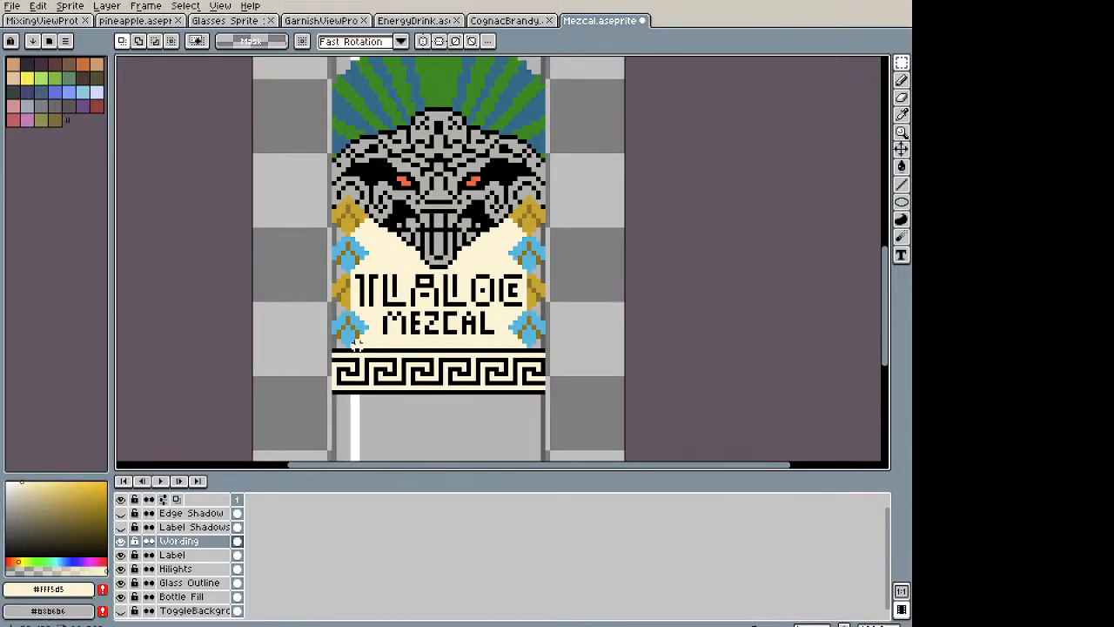
pyautogui.moveTo(332, 353); pyautogui.dragTo(543, 392)
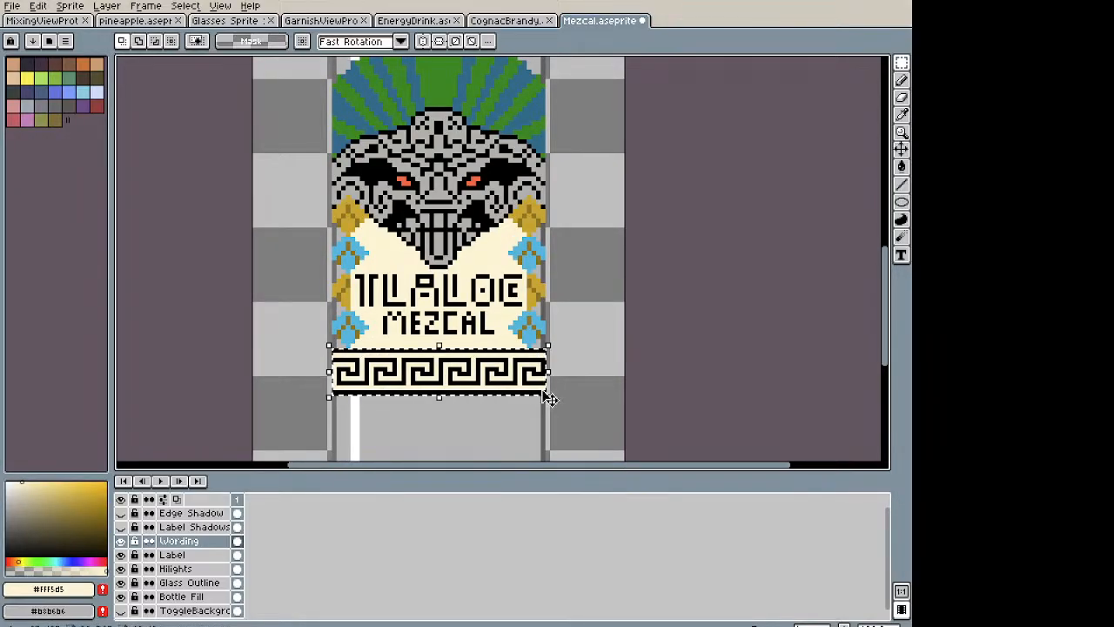
pyautogui.press('space')
pyautogui.moveTo(433, 159)
pyautogui.mouseDown()
pyautogui.moveTo(427, 247)
pyautogui.moveTo(413, 163)
pyautogui.mouseUp()
pyautogui.scroll(-1, 401, 230)
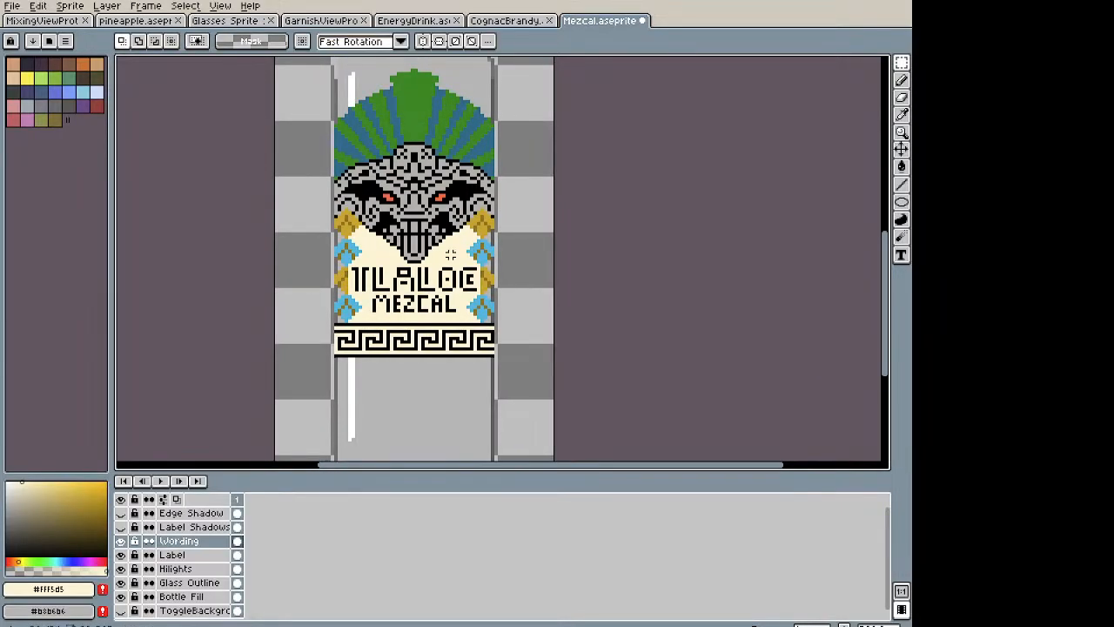
# Step: Select the word MEZCAL on the Wording layer and shift it one pixel down
pyautogui.scroll(3, 391, 261)
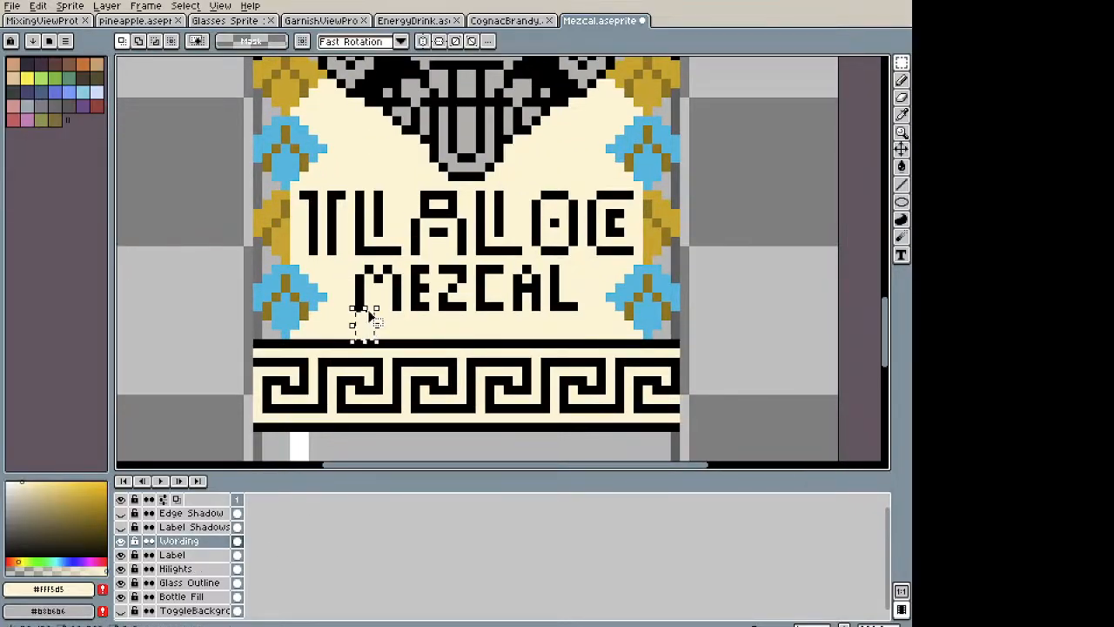
pyautogui.moveTo(360, 306); pyautogui.dragTo(573, 270)
pyautogui.press('Down')
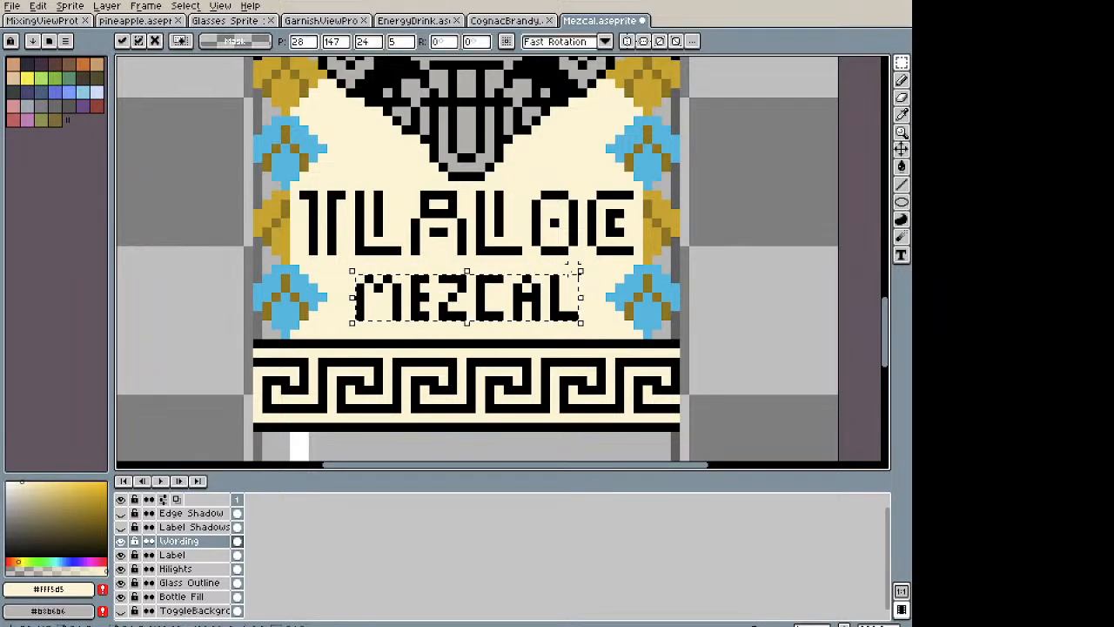
pyautogui.hotkey('ctrl', 'd')
pyautogui.scroll(-5, 557, 268)
pyautogui.press('space')
pyautogui.moveTo(524, 156); pyautogui.dragTo(474, 192)
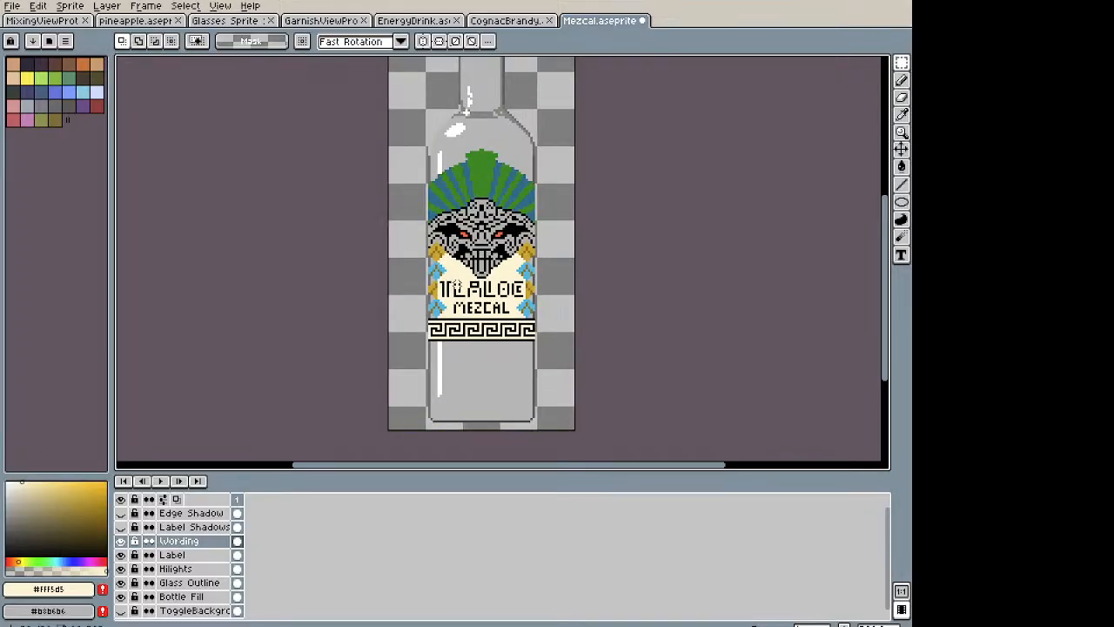
# Step: Sample the lettering's black and outline the inward-facing edges of the diamonds along the label's right side
pyautogui.scroll(2, 454, 284)
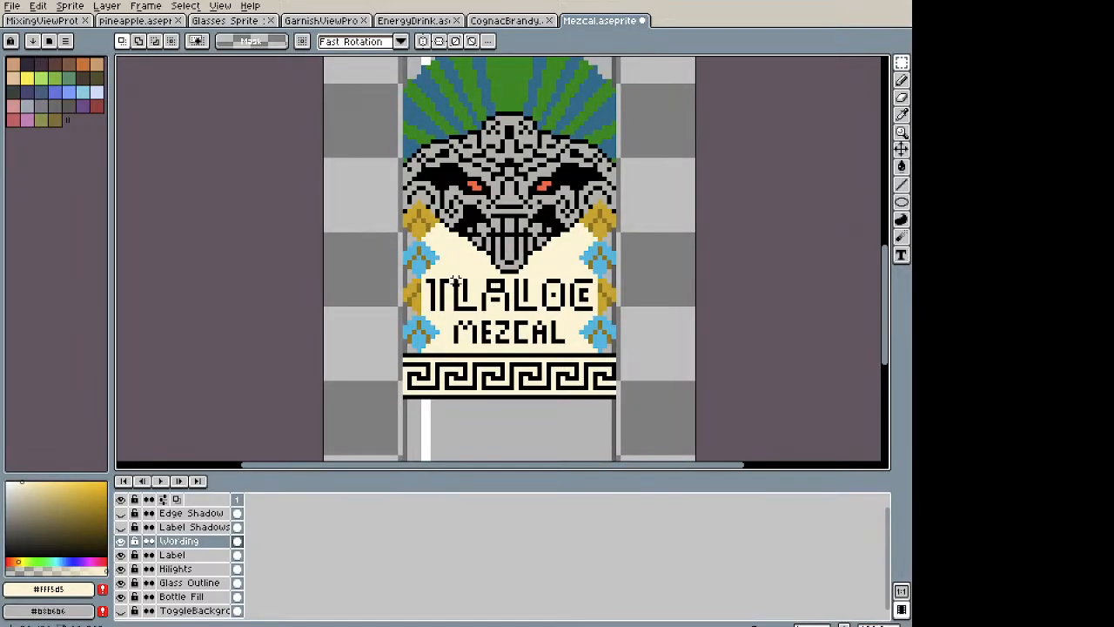
pyautogui.scroll(2, 527, 213)
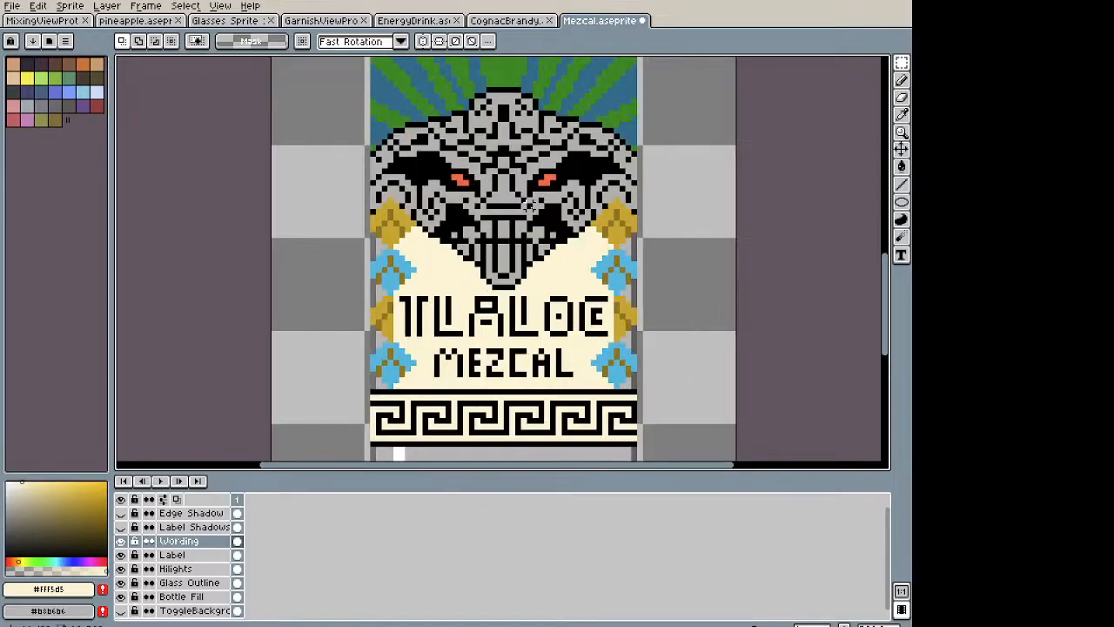
pyautogui.moveTo(549, 296); pyautogui.dragTo(518, 235)
pyautogui.press('i')
pyautogui.click(568, 358)
pyautogui.press('b')
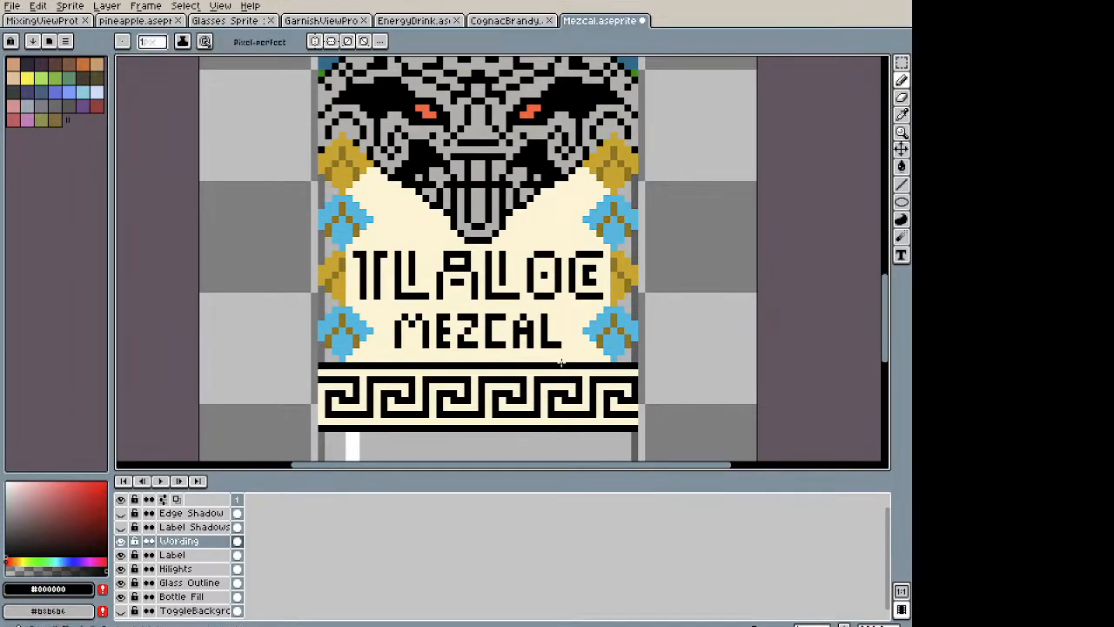
pyautogui.scroll(1, 606, 351)
pyautogui.moveTo(604, 357)
pyautogui.mouseDown()
pyautogui.moveTo(567, 318)
pyautogui.moveTo(604, 283)
pyautogui.moveTo(607, 209)
pyautogui.moveTo(568, 180)
pyautogui.moveTo(602, 132)
pyautogui.moveTo(576, 109)
pyautogui.mouseUp()
pyautogui.hotkey('ctrl', 'z')
pyautogui.scroll(-3, 607, 142)
pyautogui.press('space')
pyautogui.moveTo(644, 155); pyautogui.dragTo(648, 220)
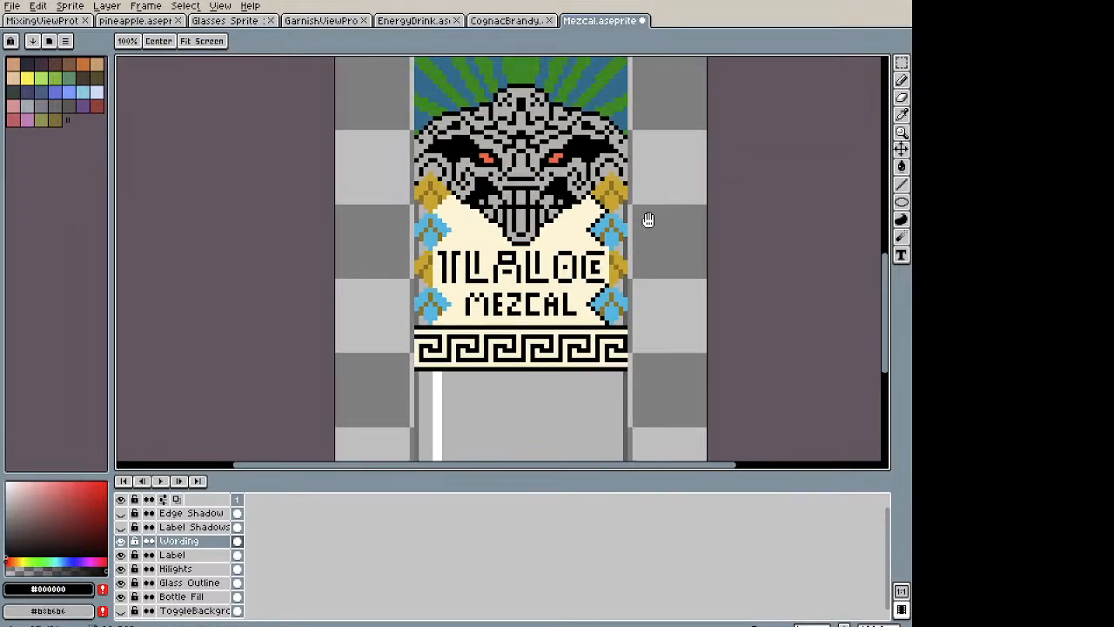
# Step: Outline the inward-facing edges of the upper gold diamond and both blue diamonds on the label's left side in black
pyautogui.scroll(-1, 648, 220)
pyautogui.scroll(8, 461, 173)
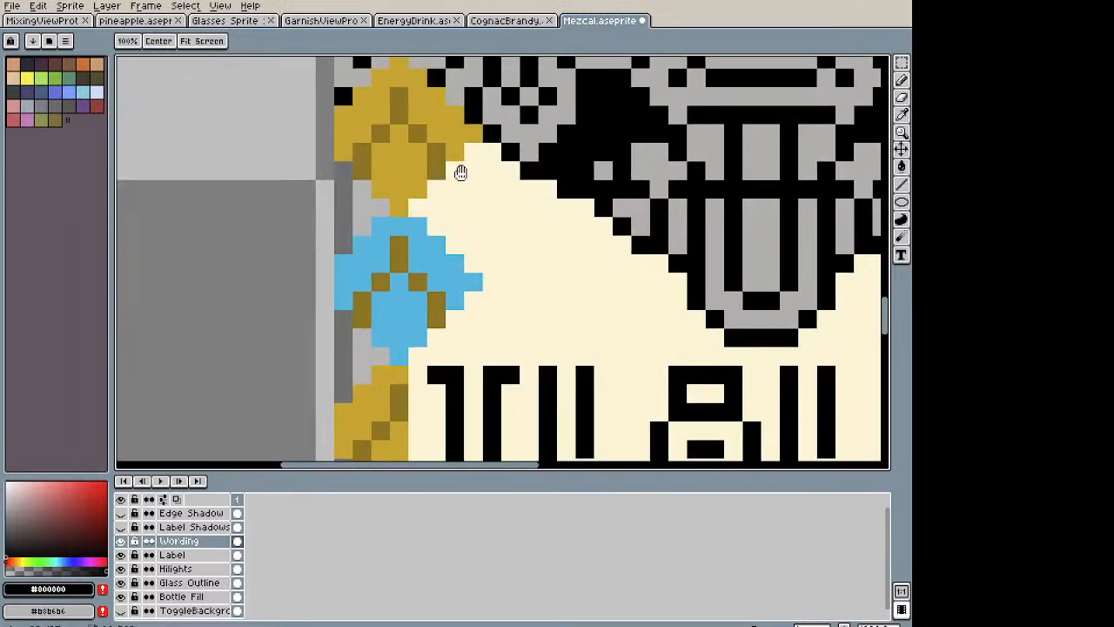
pyautogui.moveTo(460, 172)
pyautogui.mouseDown()
pyautogui.moveTo(476, 185)
pyautogui.moveTo(433, 220)
pyautogui.moveTo(508, 294)
pyautogui.moveTo(432, 367)
pyautogui.moveTo(444, 354)
pyautogui.mouseUp()
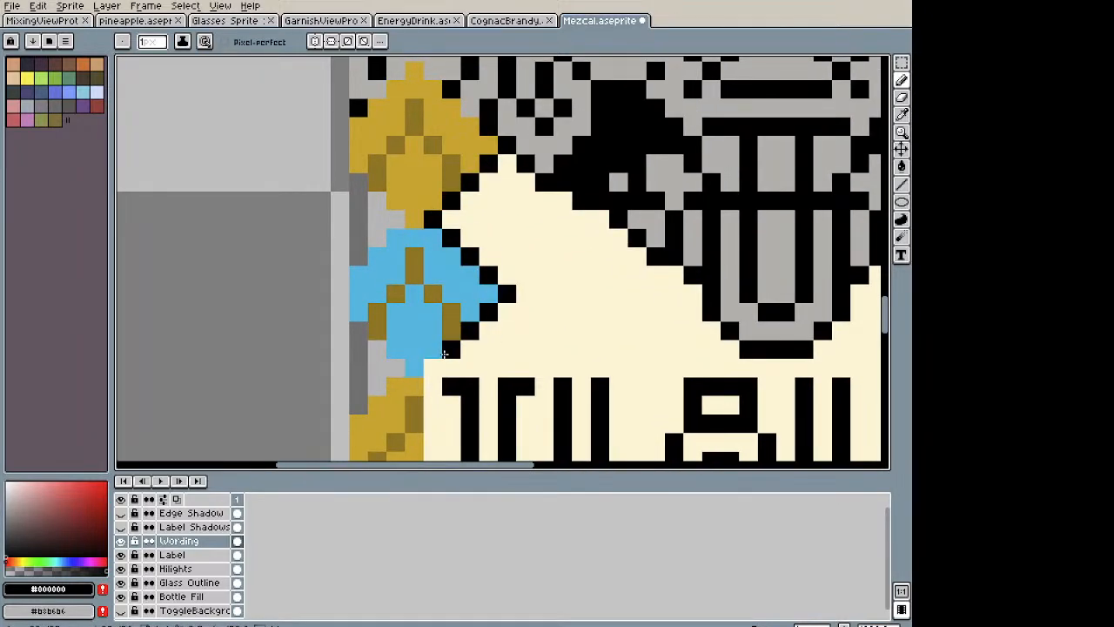
pyautogui.scroll(-2, 444, 354)
pyautogui.scroll(-1, 443, 199)
pyautogui.scroll(3, 409, 302)
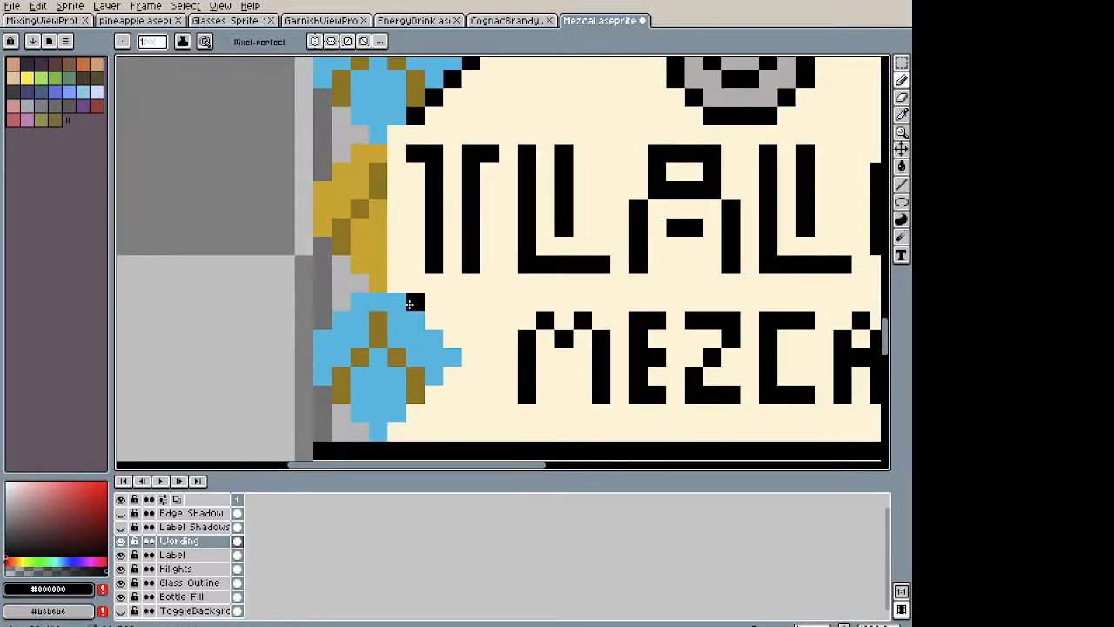
pyautogui.moveTo(412, 303)
pyautogui.mouseDown()
pyautogui.moveTo(452, 364)
pyautogui.moveTo(439, 405)
pyautogui.moveTo(396, 439)
pyautogui.mouseUp()
pyautogui.scroll(-2, 424, 413)
pyautogui.scroll(-3, 424, 413)
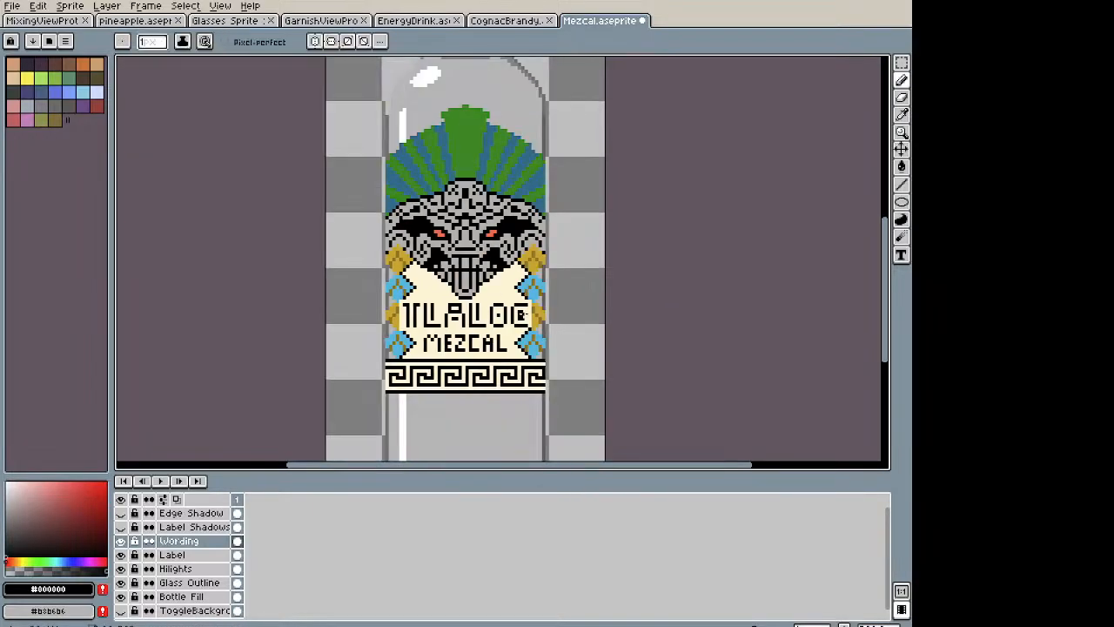
# Step: Try extending the black outline around the upper gold diamond on the label's right side and undo the extra strokes
pyautogui.scroll(3, 531, 259)
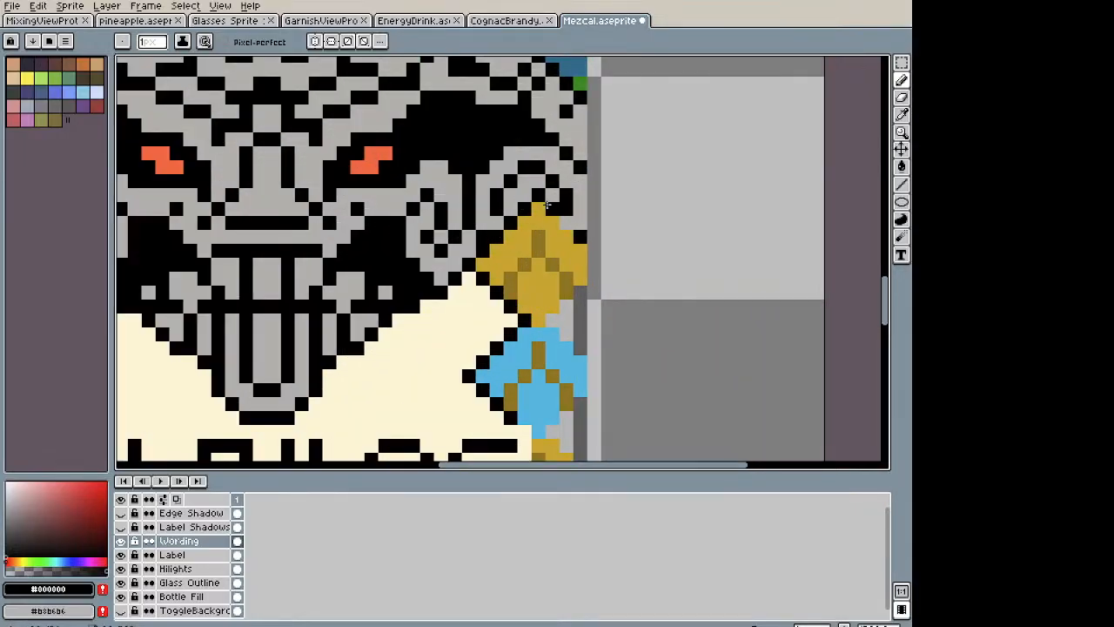
pyautogui.scroll(-3, 614, 265)
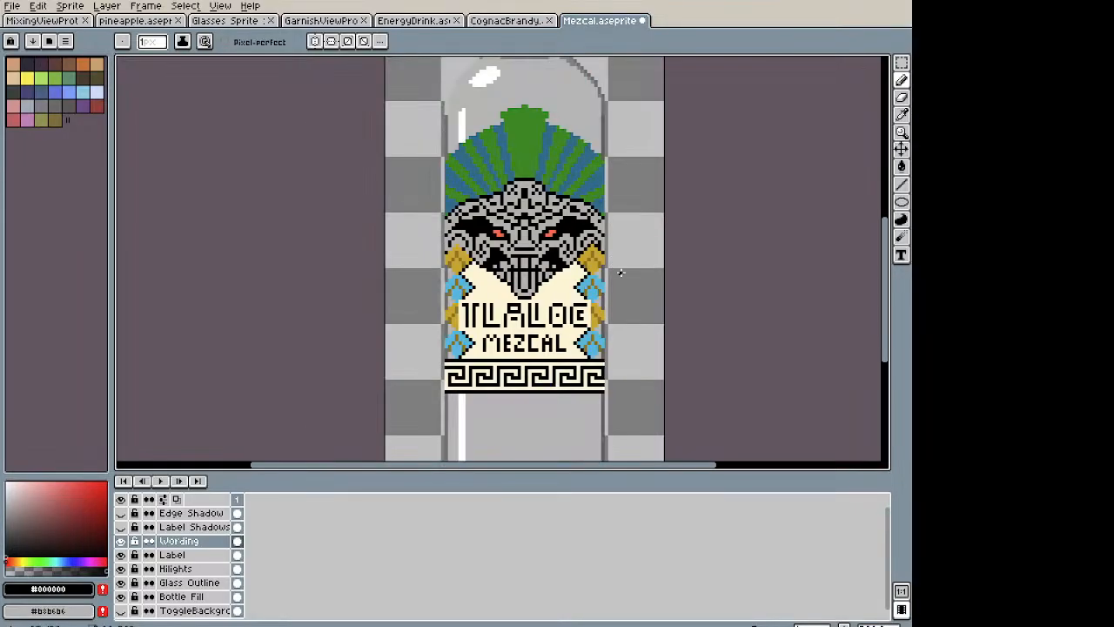
pyautogui.hotkey('ctrl', 'z')
pyautogui.scroll(2, 607, 270)
pyautogui.hotkey('ctrl', 'z')
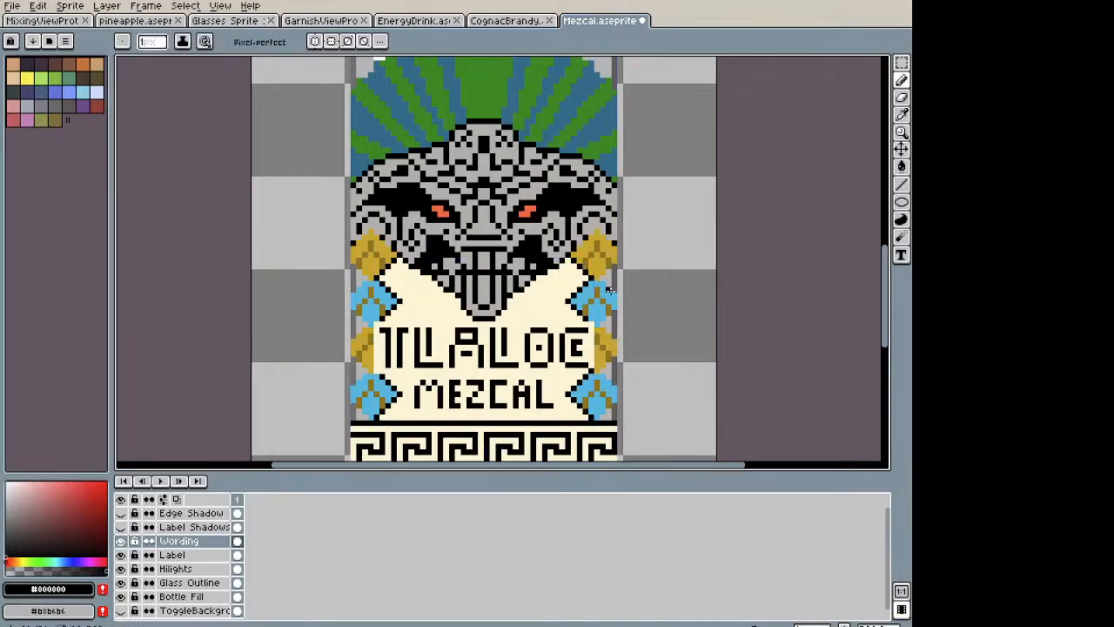
# Step: Draw a black line down the inner side of the lower gold diamond on the label's left, joining the two blue diamonds' outlines
pyautogui.hotkey('ctrl', 'z')
pyautogui.hotkey('ctrl', 'y')
pyautogui.scroll(2, 380, 328)
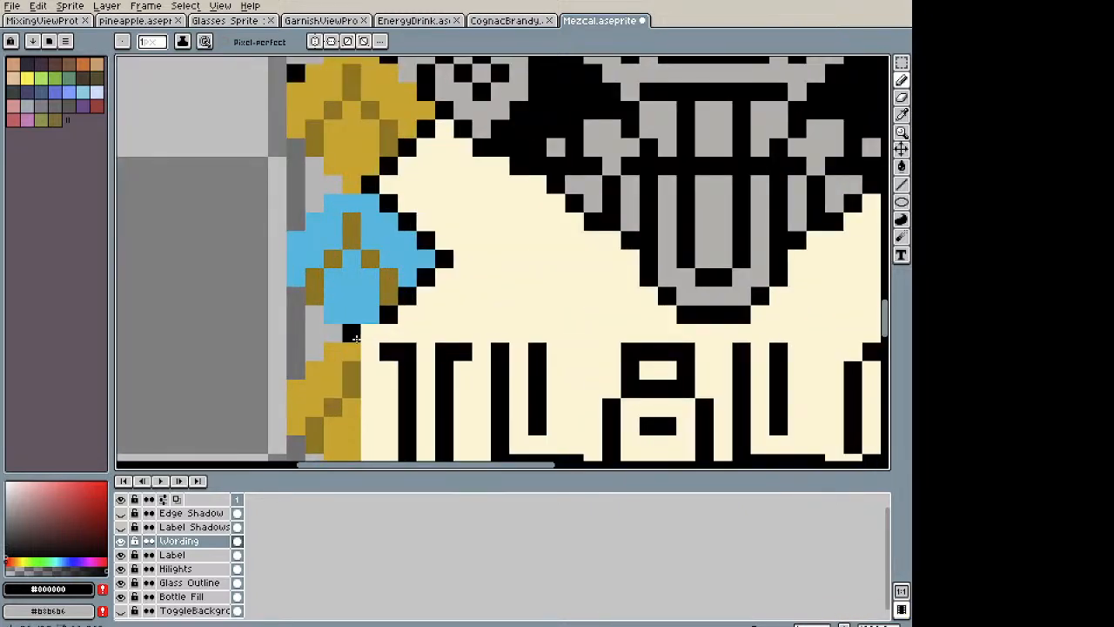
pyautogui.moveTo(365, 319); pyautogui.dragTo(354, 318)
pyautogui.moveTo(380, 426)
pyautogui.mouseDown()
pyautogui.moveTo(403, 251)
pyautogui.moveTo(397, 284)
pyautogui.mouseUp()
pyautogui.scroll(-2, 398, 270)
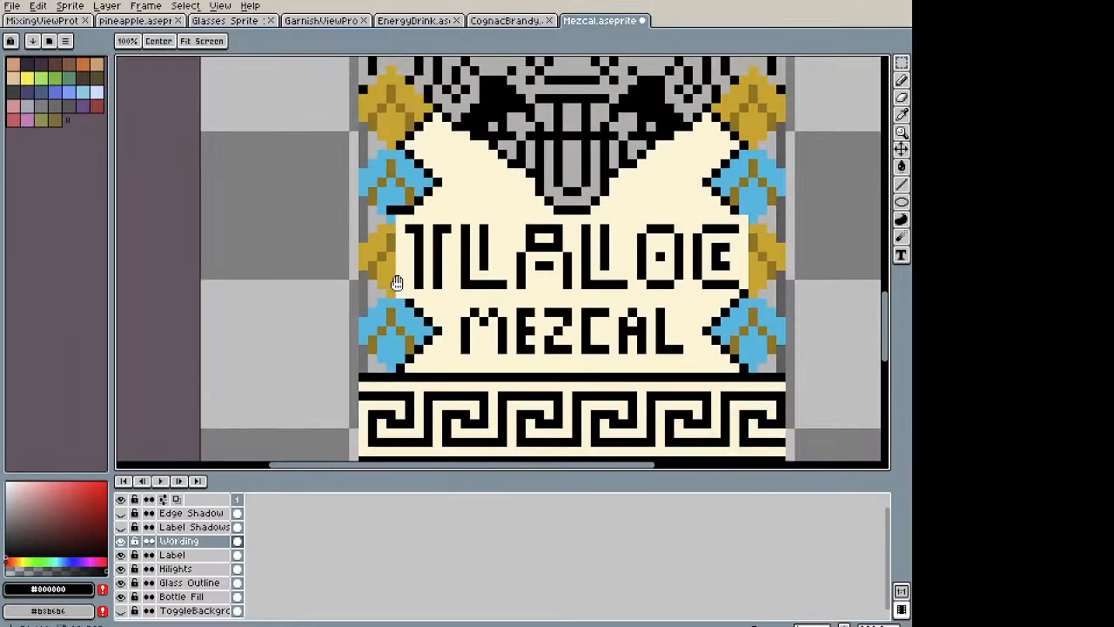
pyautogui.keyDown('shift'); pyautogui.click(390, 292); pyautogui.keyUp('shift')
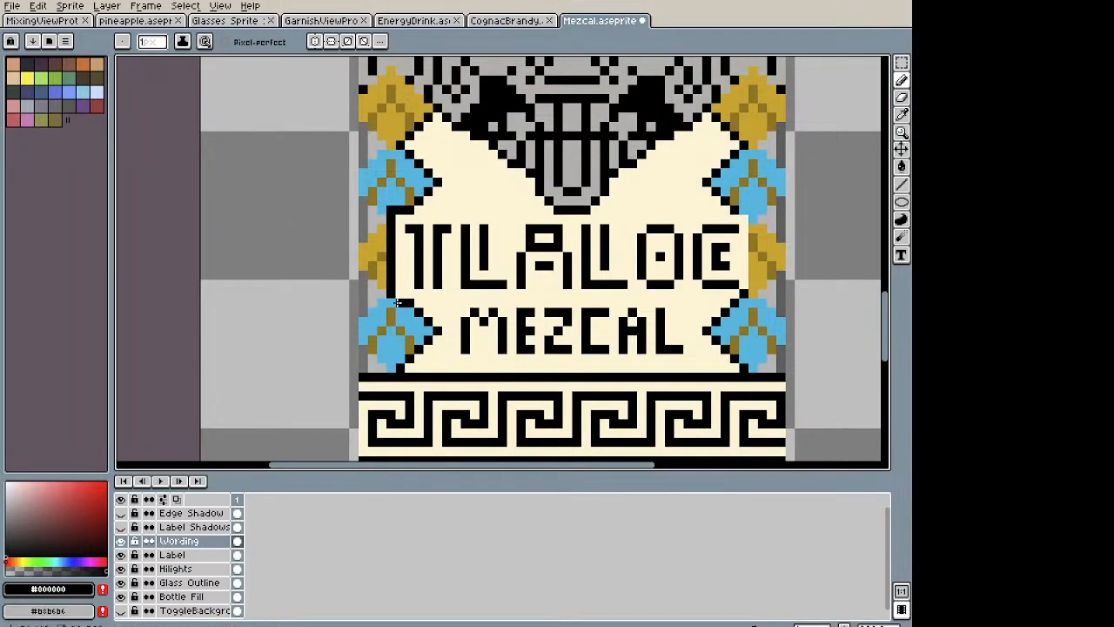
# Step: Sample the outline black and draw a matching line beside the lower gold diamond on the label's right, joining both blue diamonds' outlines
pyautogui.scroll(1, 398, 247)
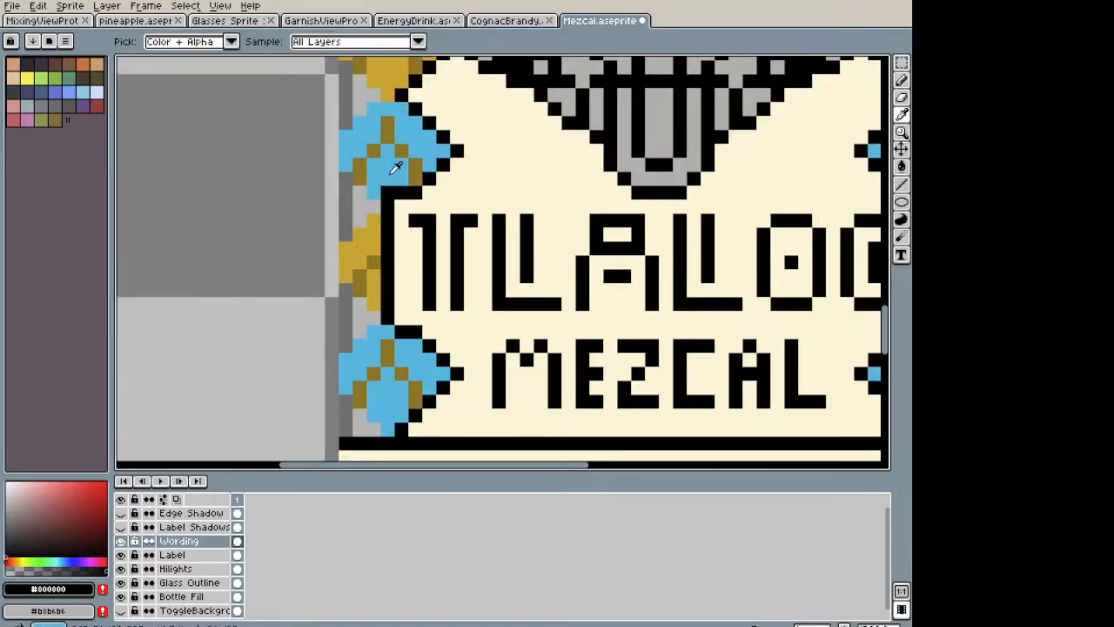
pyautogui.keyDown('alt'); pyautogui.click(392, 177); pyautogui.keyUp('alt')
pyautogui.scroll(-3, 479, 258)
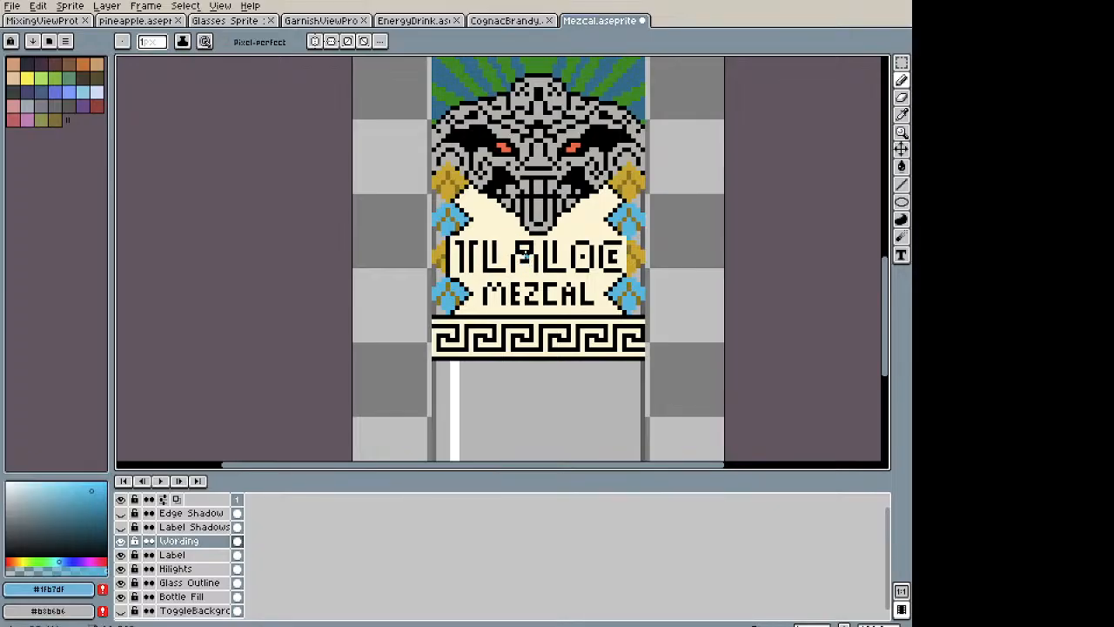
pyautogui.scroll(4, 570, 248)
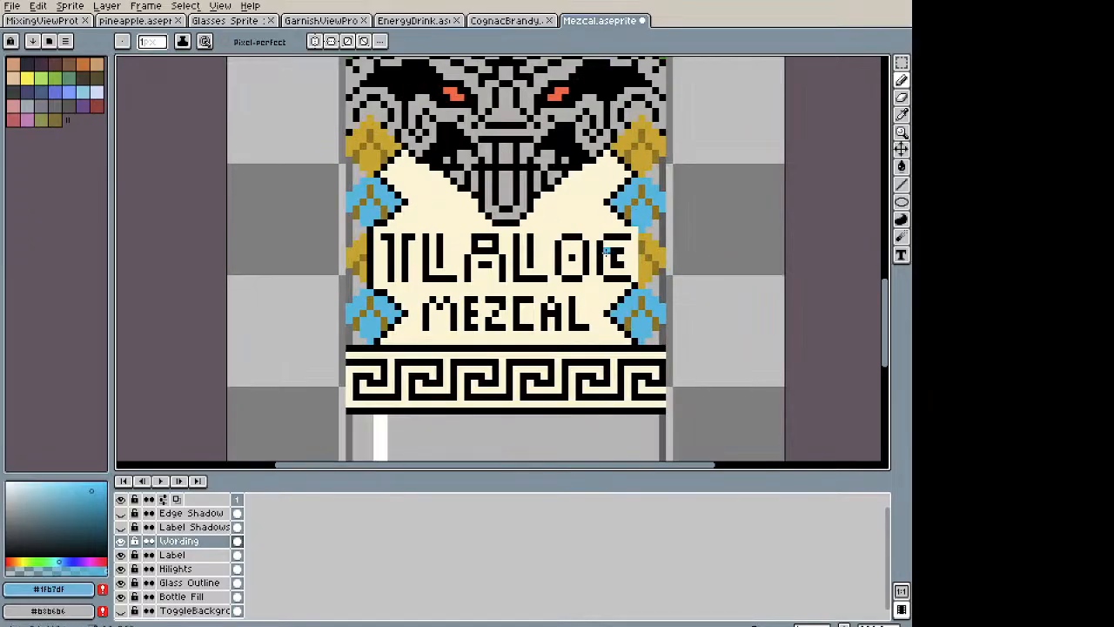
pyautogui.scroll(1, 614, 235)
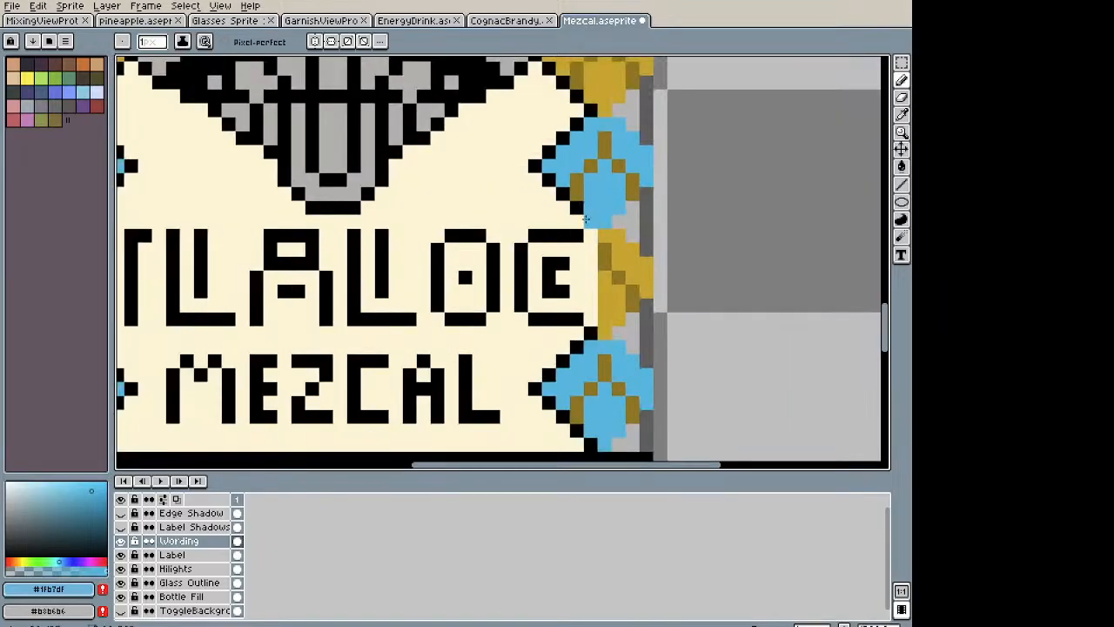
pyautogui.press('i')
pyautogui.click(575, 207)
pyautogui.press('b')
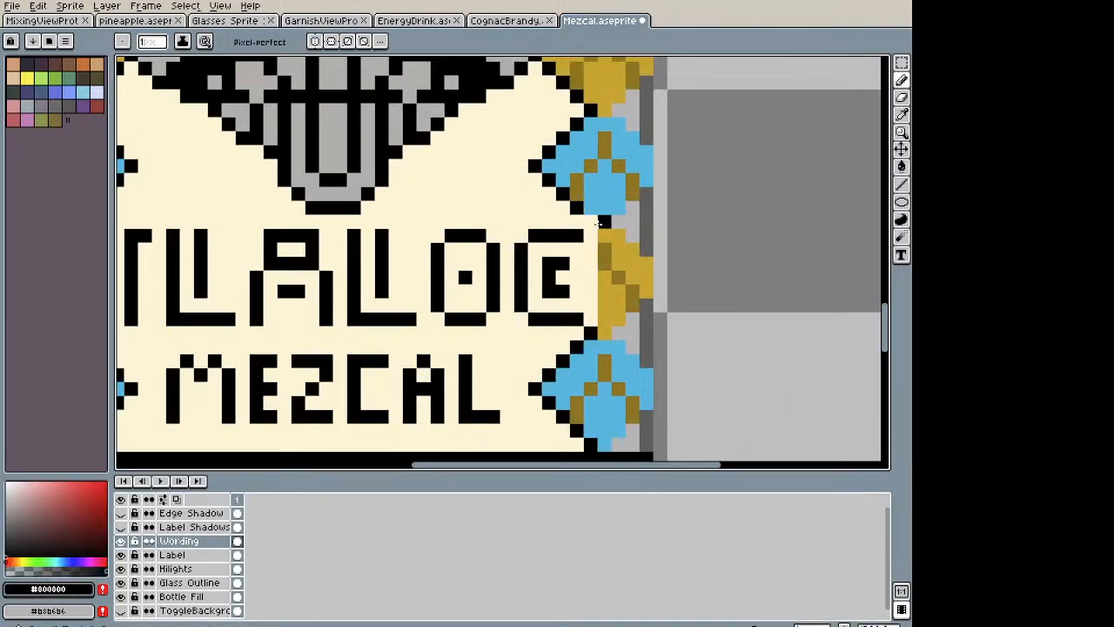
pyautogui.moveTo(600, 223); pyautogui.dragTo(596, 342)
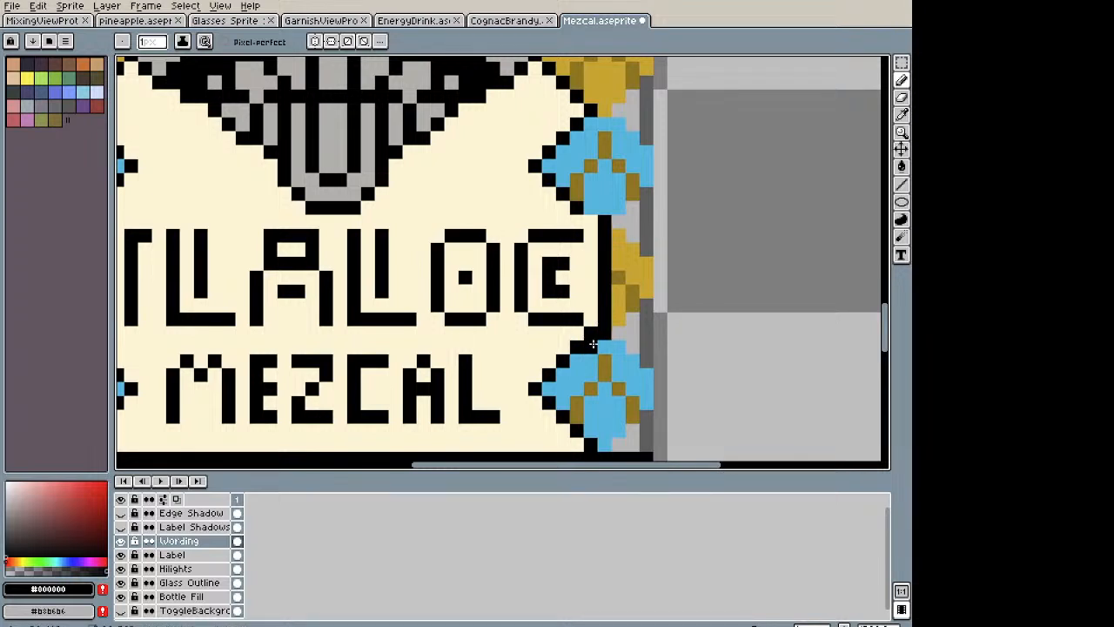
pyautogui.press('e')
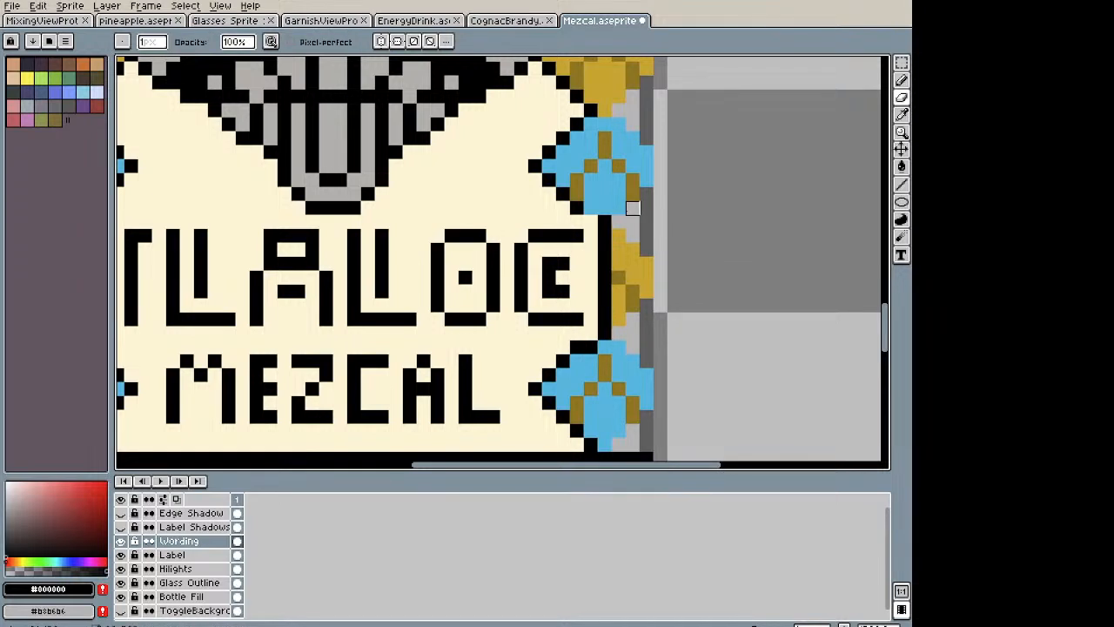
pyautogui.press('b')
pyautogui.click(593, 208)
pyautogui.scroll(-5, 599, 213)
pyautogui.moveTo(599, 217); pyautogui.dragTo(622, 224)
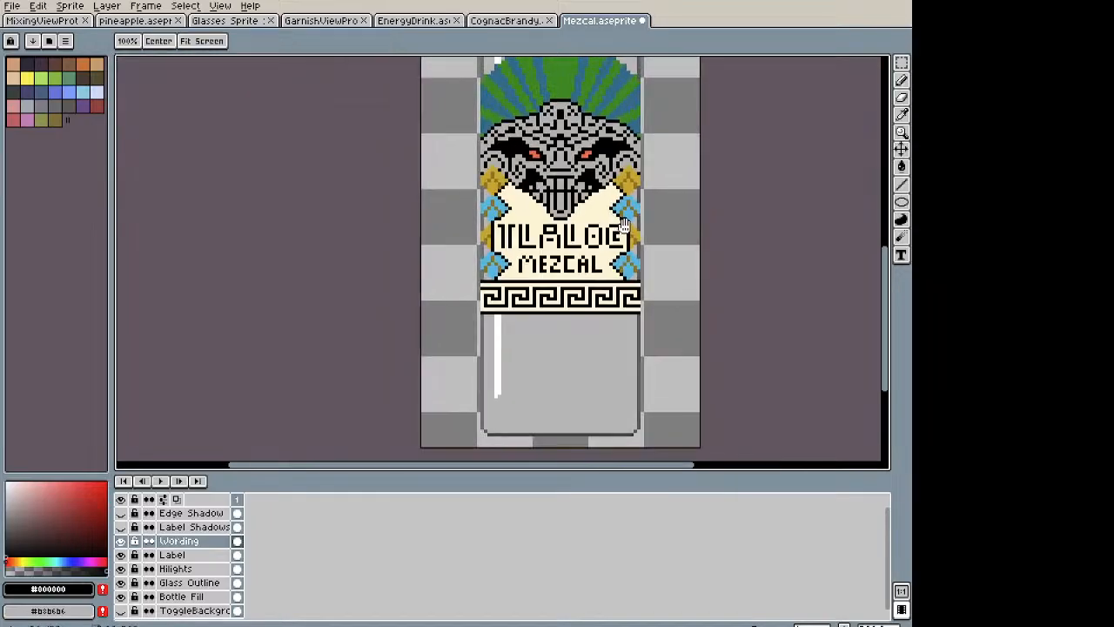
pyautogui.scroll(-1, 574, 61)
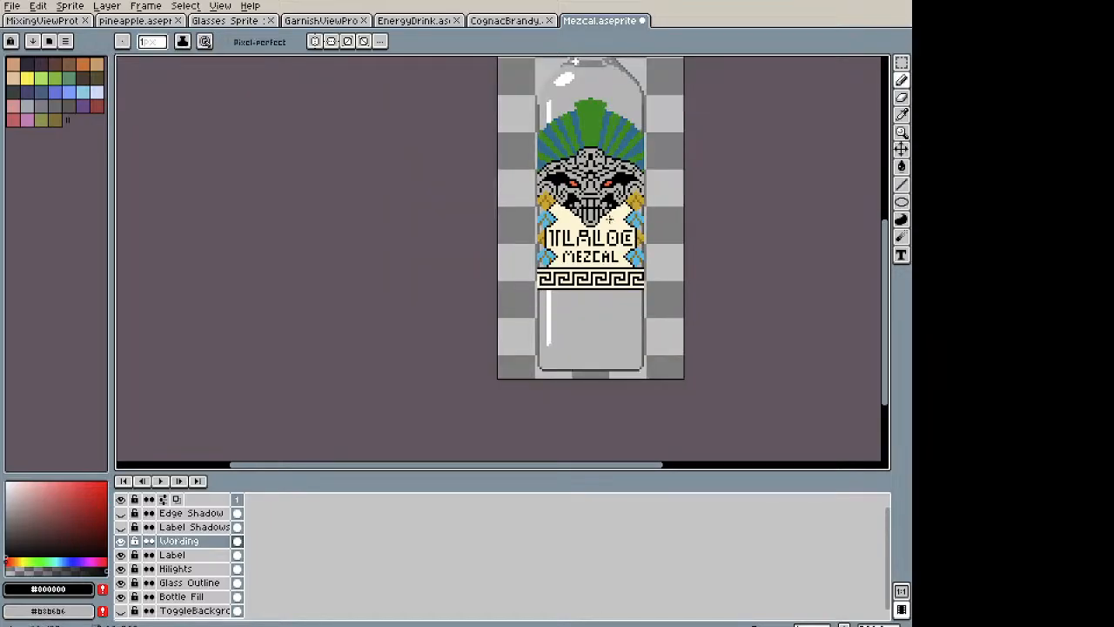
# Step: On the Label layer, draw a small black plus shape in the cream area beside the upper-left diamonds
pyautogui.scroll(1, 573, 258)
pyautogui.scroll(1, 572, 228)
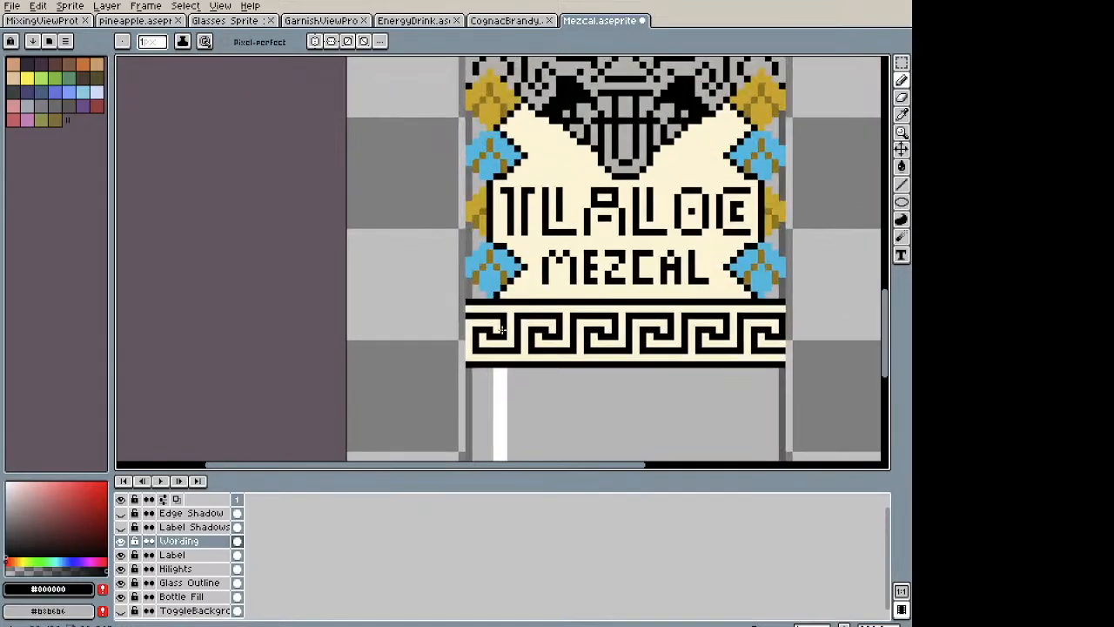
pyautogui.click(170, 554)
pyautogui.press('i')
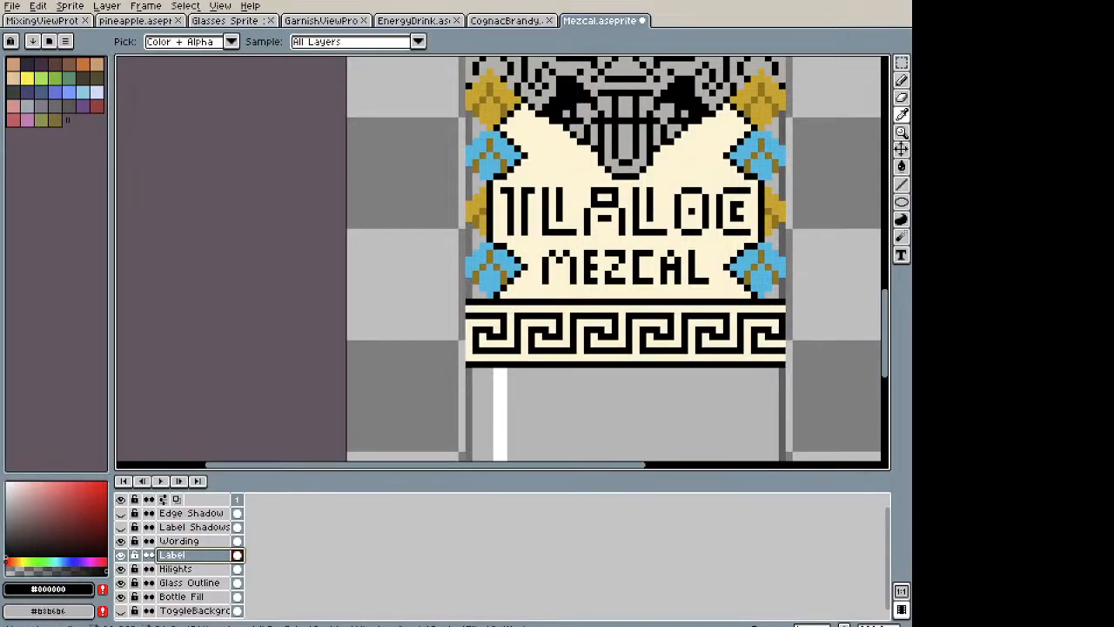
pyautogui.press('b')
pyautogui.press('space')
pyautogui.moveTo(554, 174); pyautogui.dragTo(527, 242)
pyautogui.scroll(2, 506, 202)
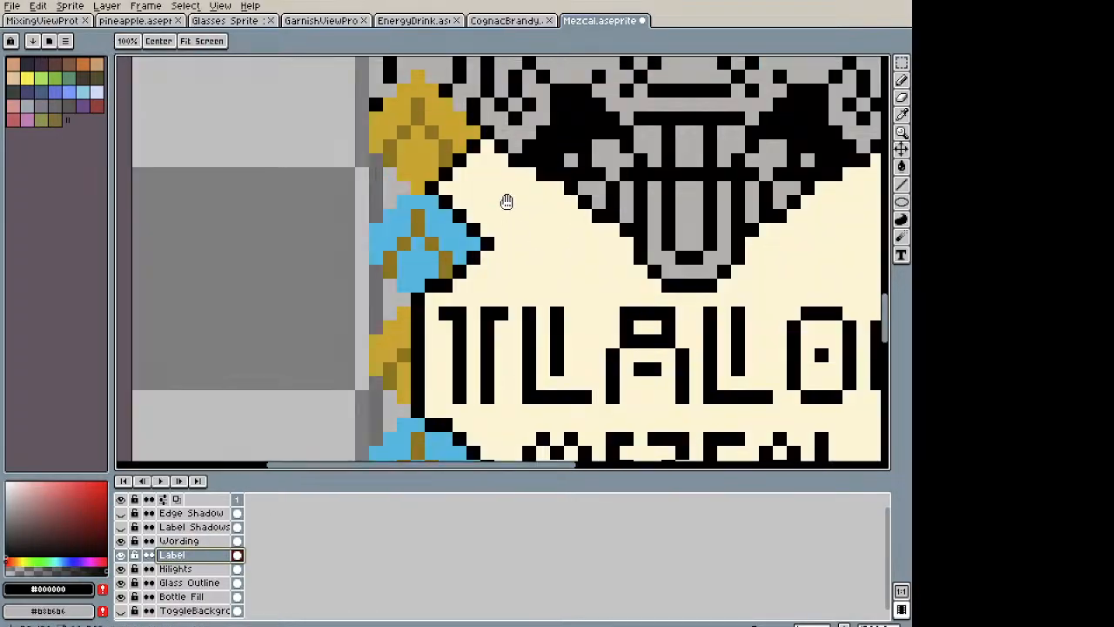
pyautogui.moveTo(488, 201)
pyautogui.mouseDown()
pyautogui.moveTo(486, 188)
pyautogui.moveTo(499, 189)
pyautogui.mouseUp()
pyautogui.scroll(1, 498, 192)
pyautogui.press('space')
pyautogui.scroll(-3, 363, 218)
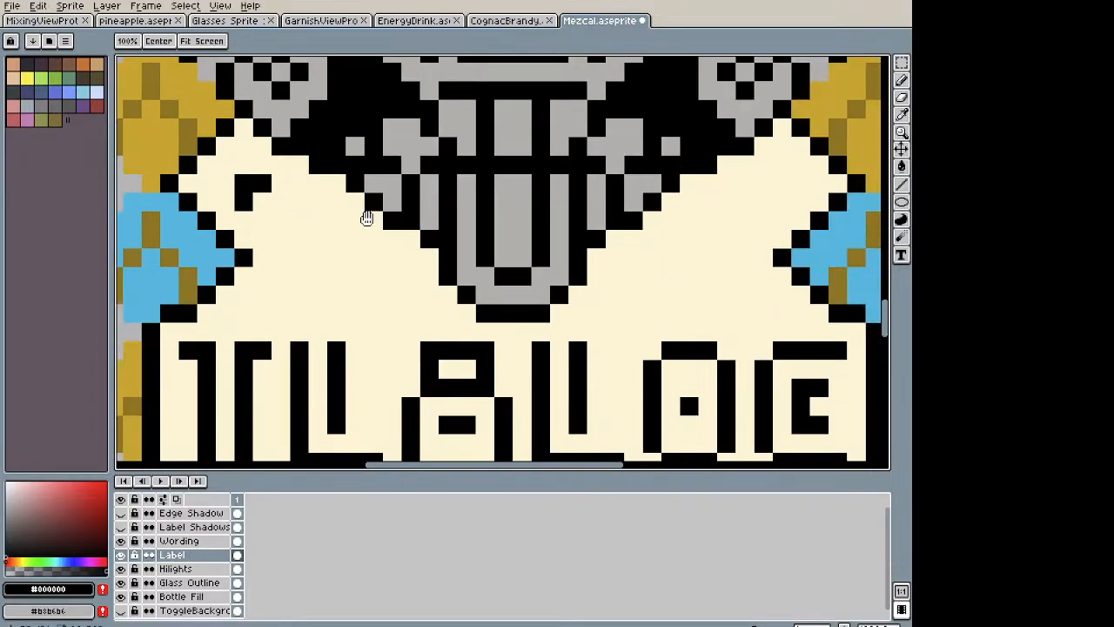
pyautogui.scroll(2, 537, 252)
pyautogui.press('space')
pyautogui.moveTo(535, 261); pyautogui.dragTo(657, 244)
pyautogui.click(236, 236)
pyautogui.click(252, 224)
# Step: Add two more black plus shapes running diagonally down from the first one toward the emblem's chin
pyautogui.click(280, 265)
pyautogui.click(280, 251)
pyautogui.click(267, 264)
pyautogui.click(294, 265)
pyautogui.click(280, 278)
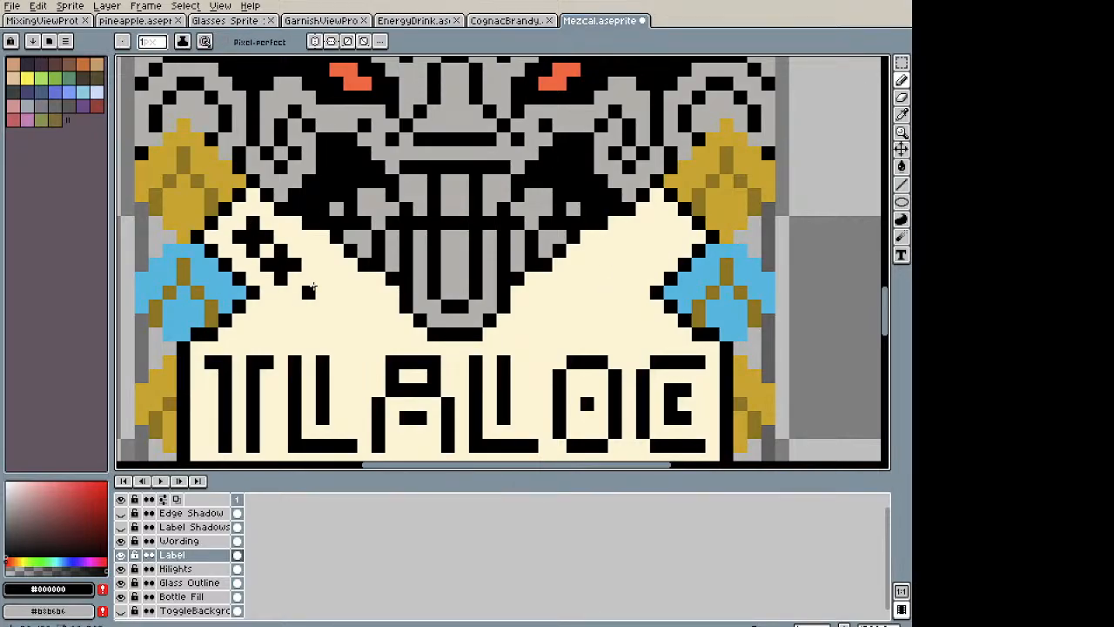
pyautogui.click(309, 278)
pyautogui.click(295, 292)
pyautogui.click(322, 292)
pyautogui.click(309, 306)
pyautogui.scroll(-3, 352, 322)
pyautogui.scroll(-2, 354, 329)
# Step: Try extending the diagonal plus pattern with extra black pixels near the emblem's chin and undo them
pyautogui.scroll(3, 353, 327)
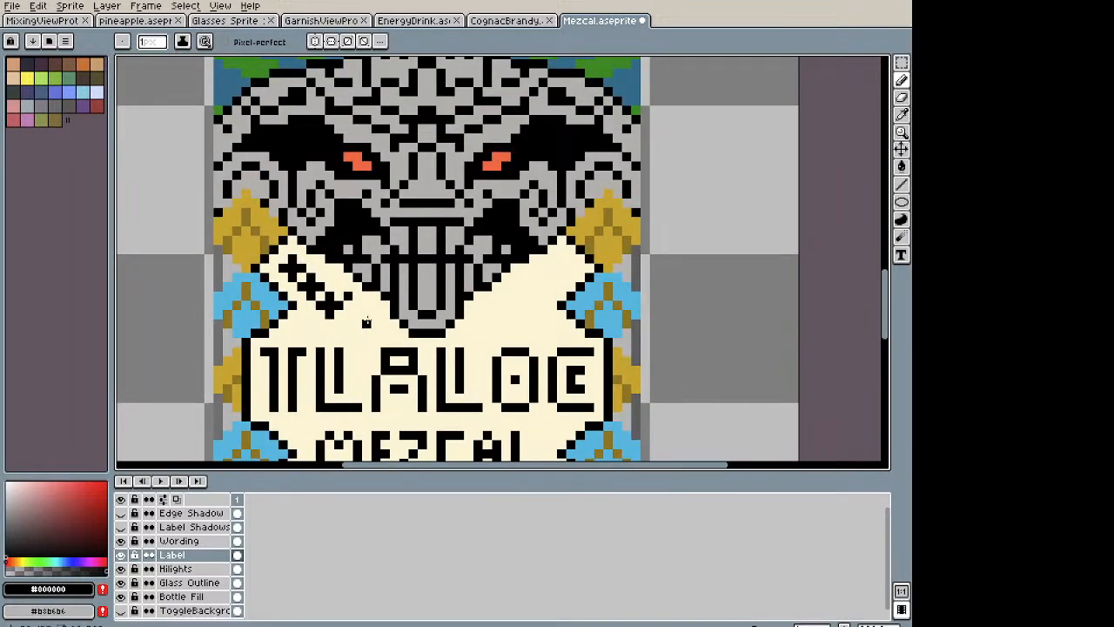
pyautogui.click(343, 322)
pyautogui.scroll(-3, 351, 326)
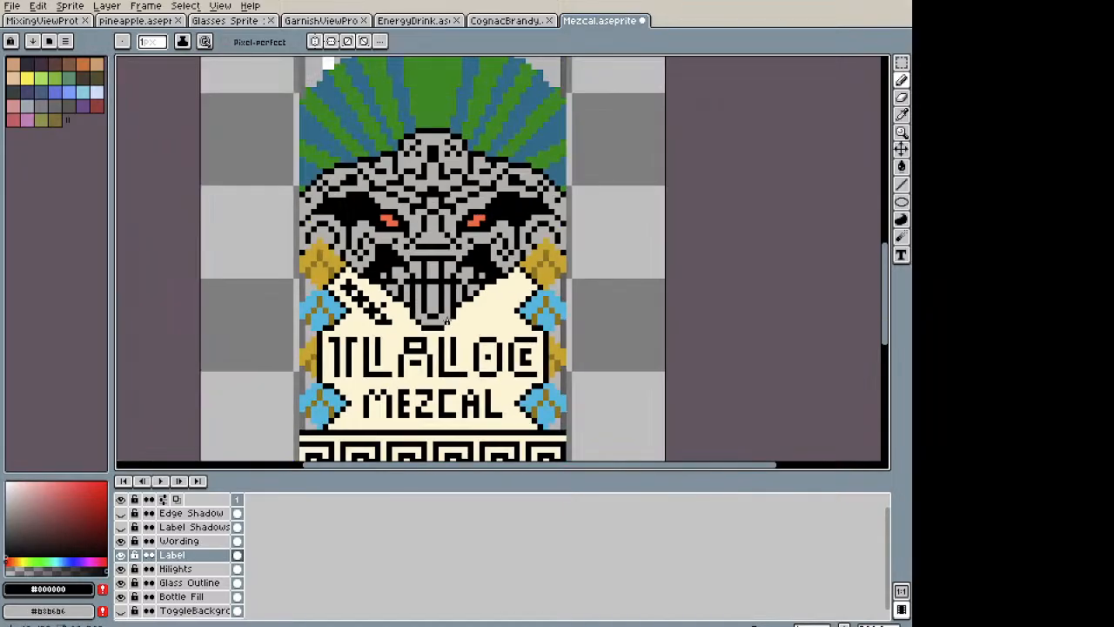
pyautogui.scroll(3, 393, 310)
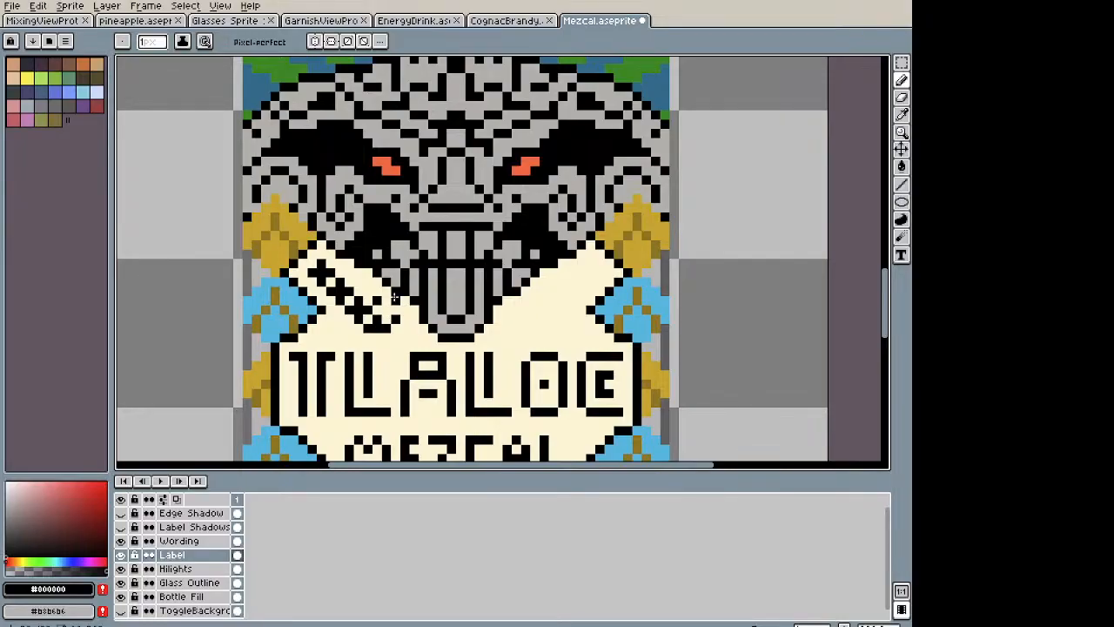
pyautogui.scroll(-1, 590, 306)
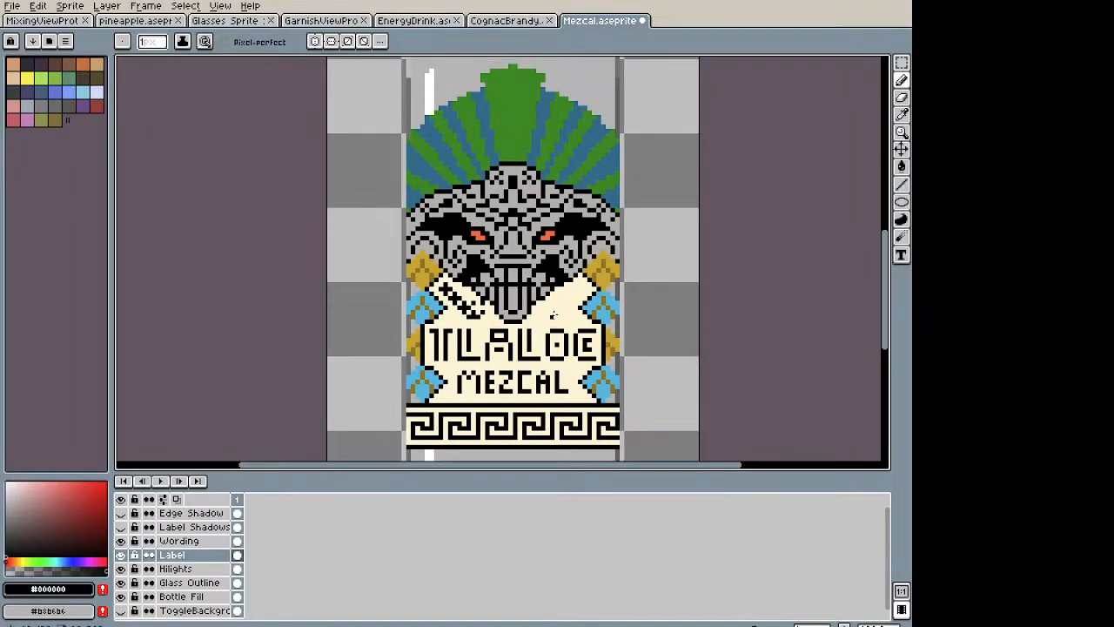
pyautogui.scroll(1, 487, 313)
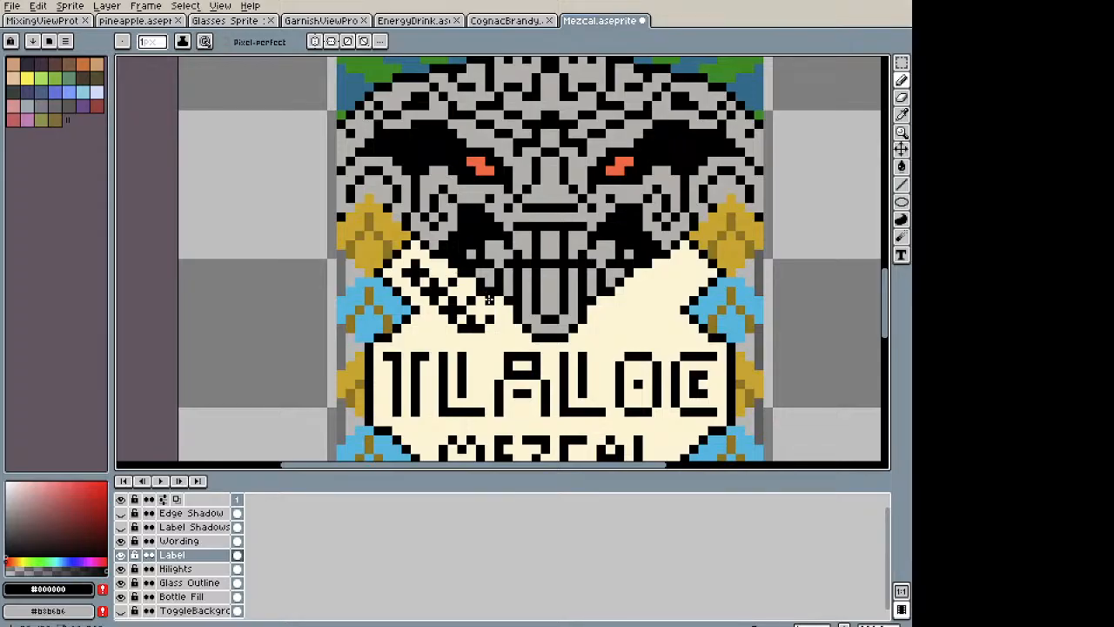
pyautogui.scroll(-3, 499, 310)
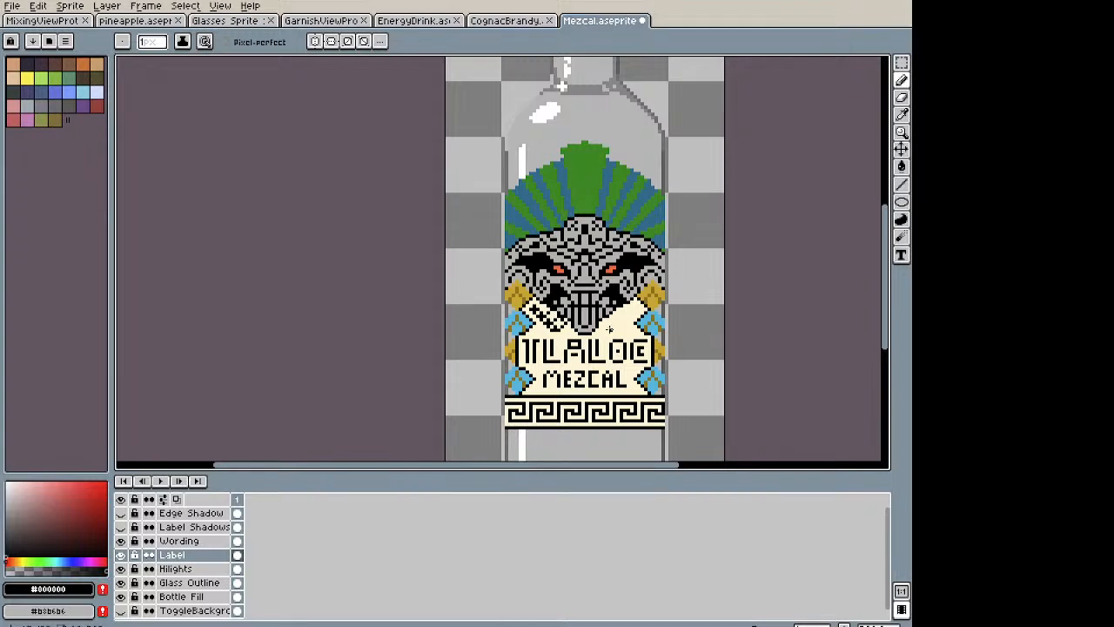
pyautogui.hotkey('ctrl', 'z')
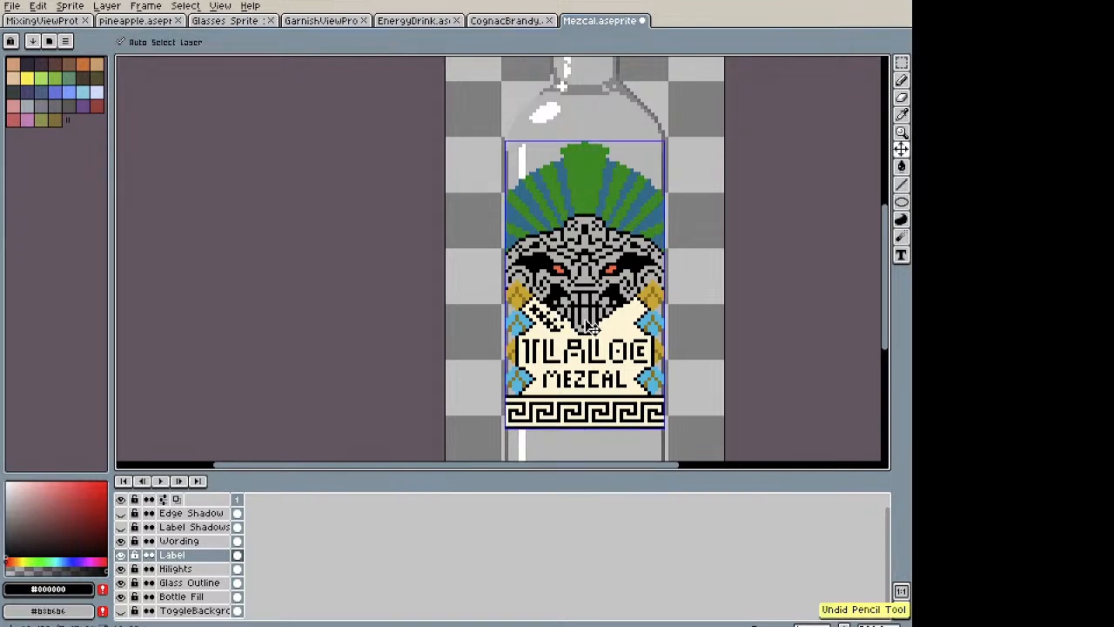
pyautogui.press('ctrl')
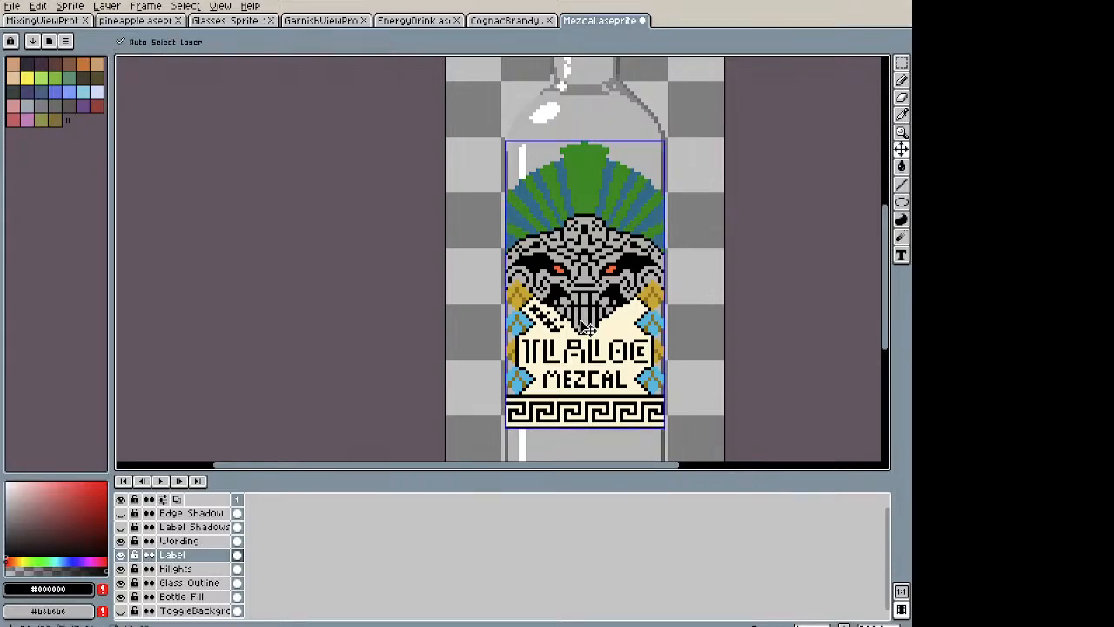
pyautogui.hotkey('ctrl', 'z')
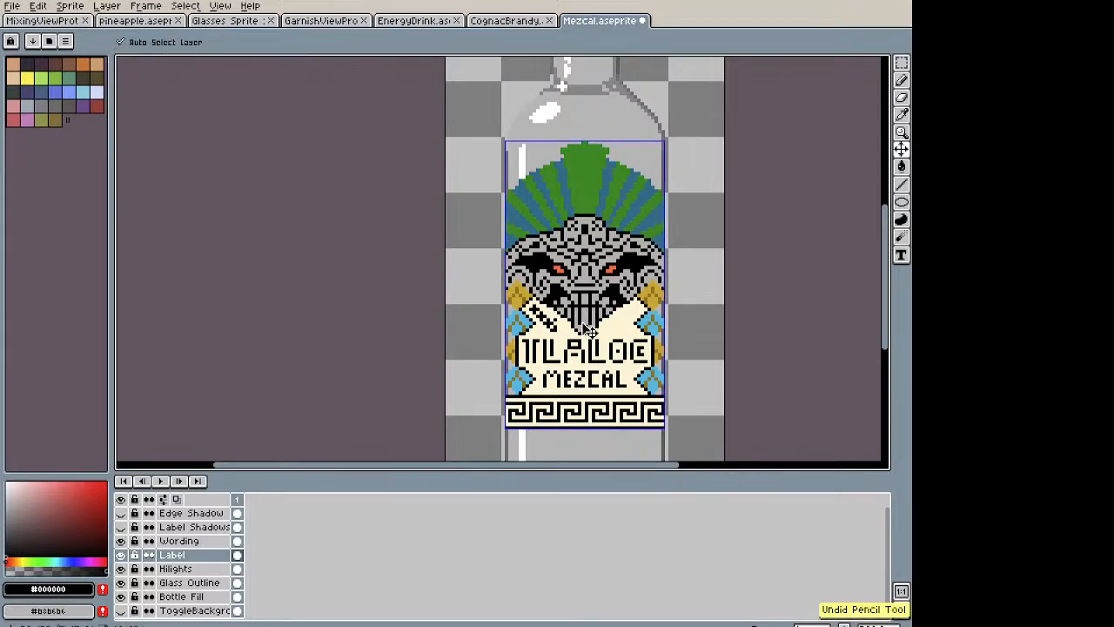
pyautogui.press('ctrl')
pyautogui.press('ctrl')
# Step: Thicken the black edge along the left side of the emblem's jaw into a straight diagonal down to the chin
pyautogui.scroll(1, 572, 316)
pyautogui.scroll(1, 572, 316)
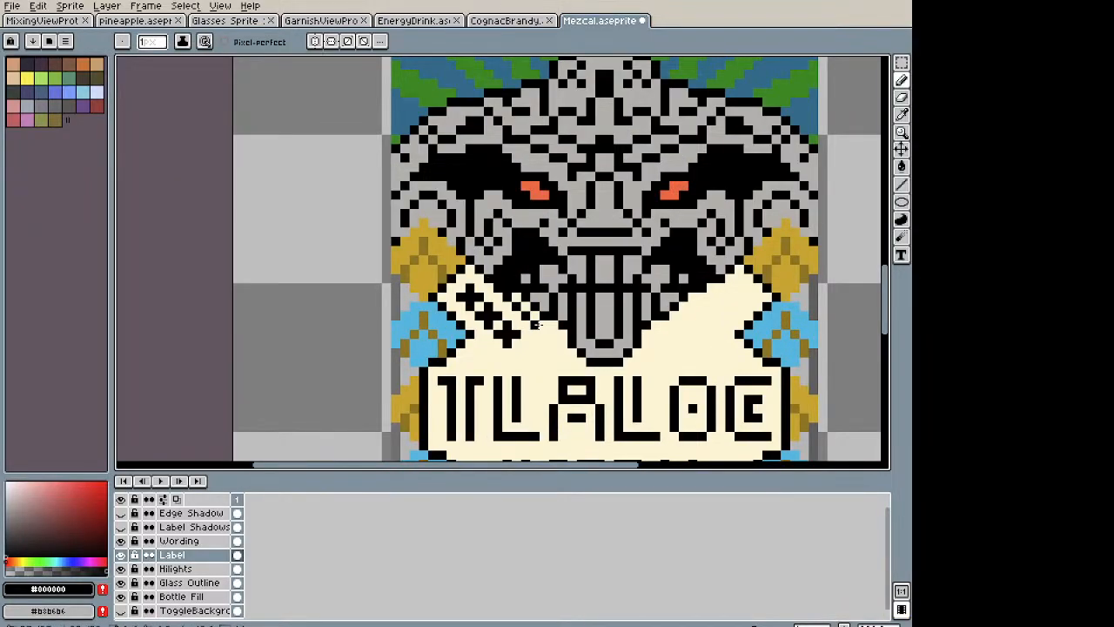
pyautogui.scroll(-2, 553, 330)
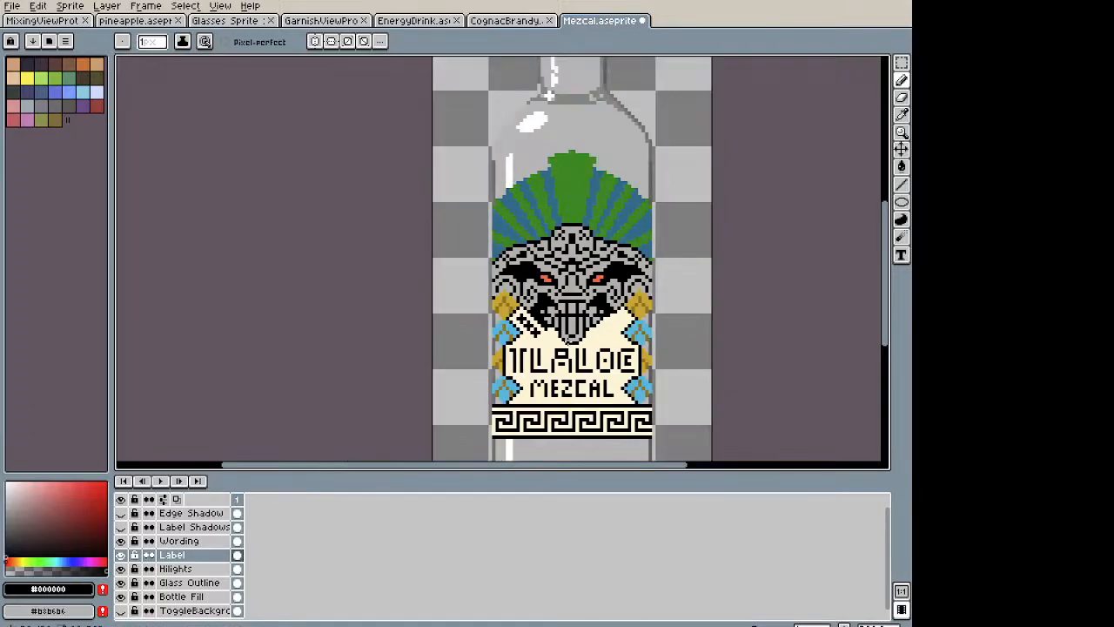
pyautogui.scroll(2, 530, 325)
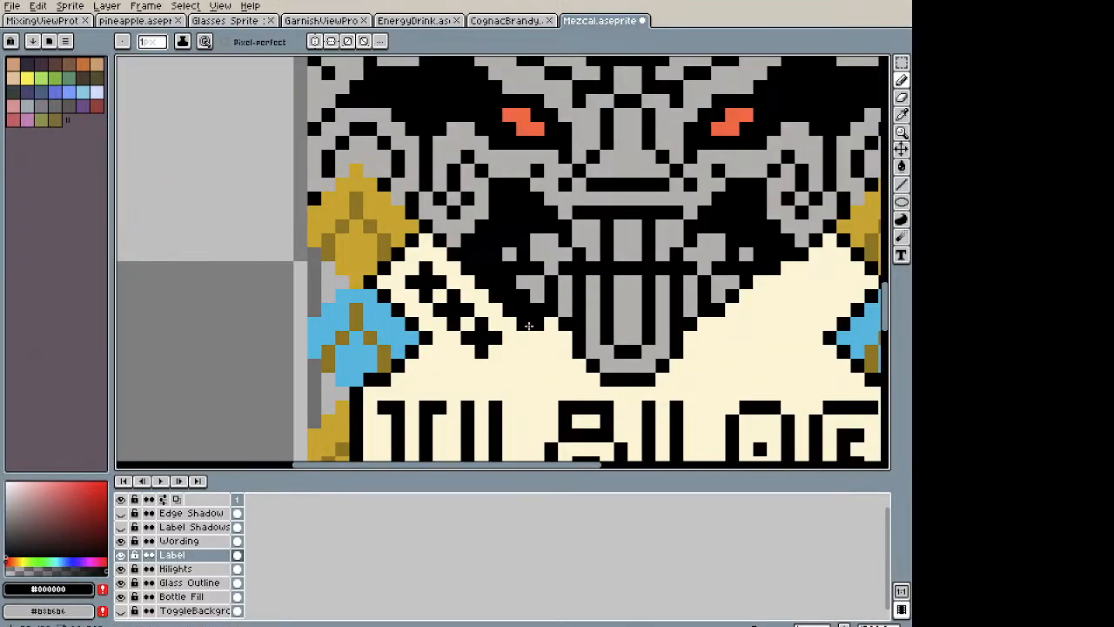
pyautogui.click(537, 336)
pyautogui.moveTo(542, 343)
pyautogui.mouseDown()
pyautogui.moveTo(588, 379)
pyautogui.moveTo(550, 329)
pyautogui.mouseUp()
pyautogui.scroll(-3, 548, 329)
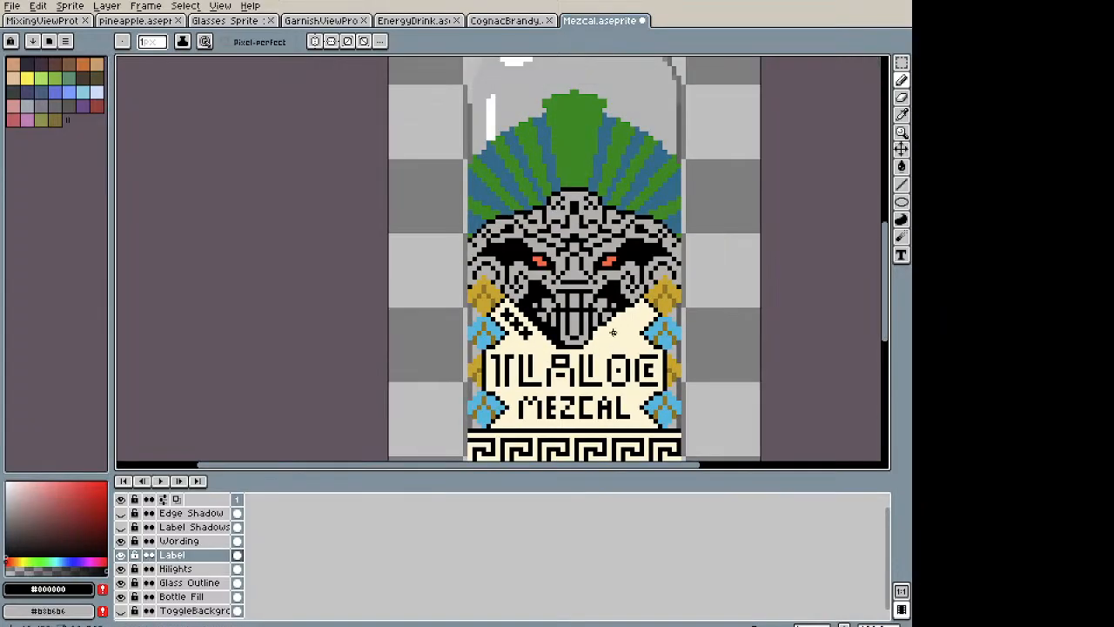
# Step: Copy the emblem's left half with its plus pattern, flip it horizontally and place it over the right half at 39, 101
pyautogui.scroll(2, 603, 327)
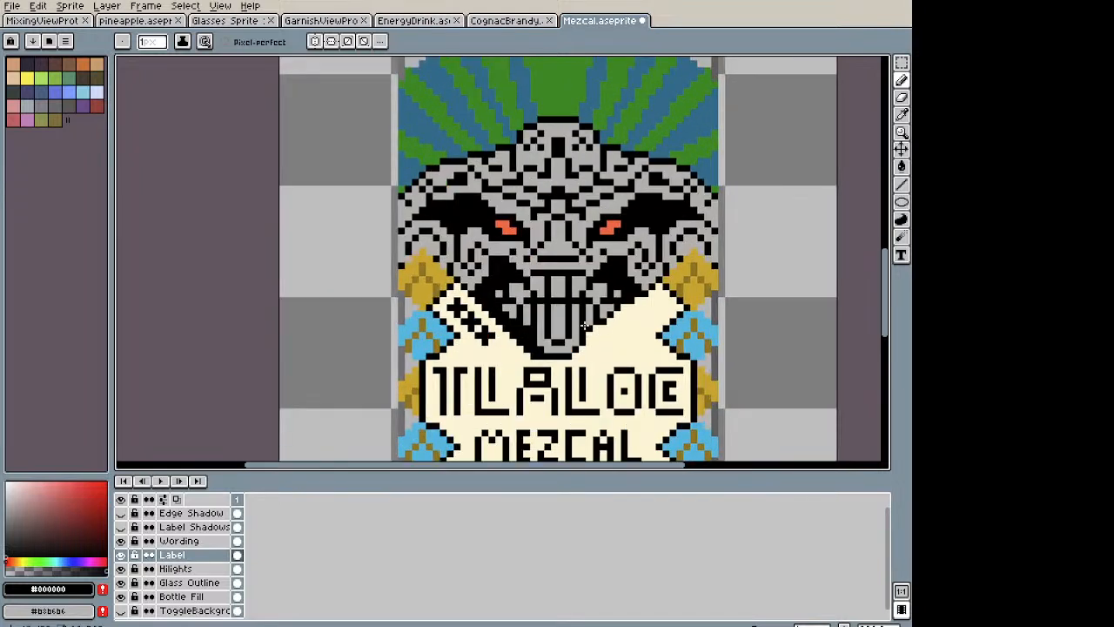
pyautogui.press('m')
pyautogui.moveTo(555, 355); pyautogui.dragTo(381, 106)
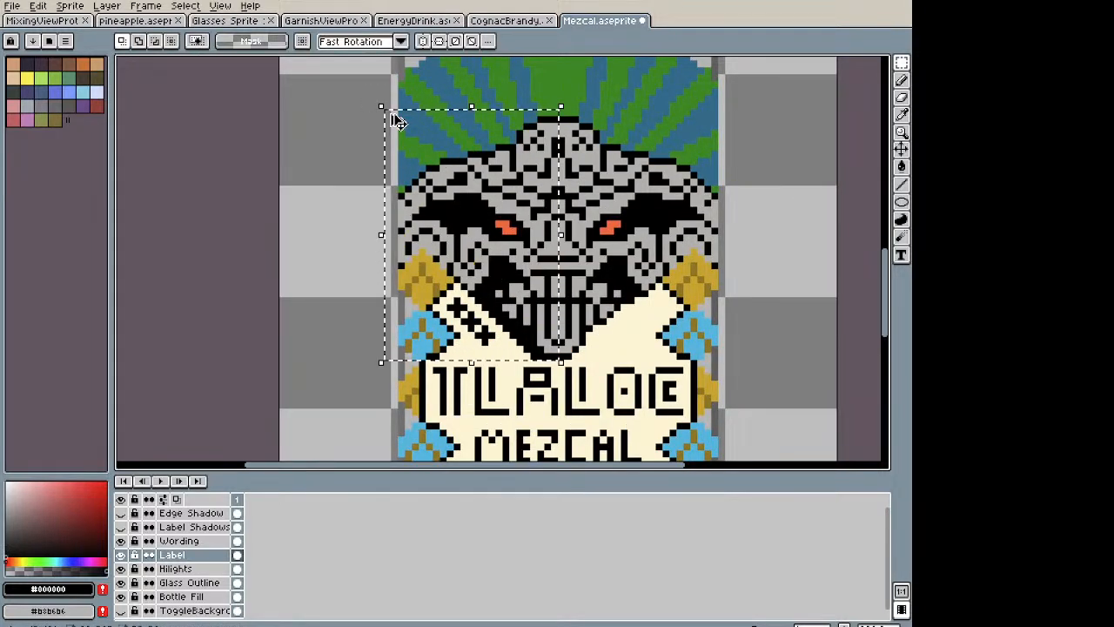
pyautogui.hotkey('ctrl', 'c')
pyautogui.hotkey('ctrl', 'v')
pyautogui.hotkey('shift', 'h')
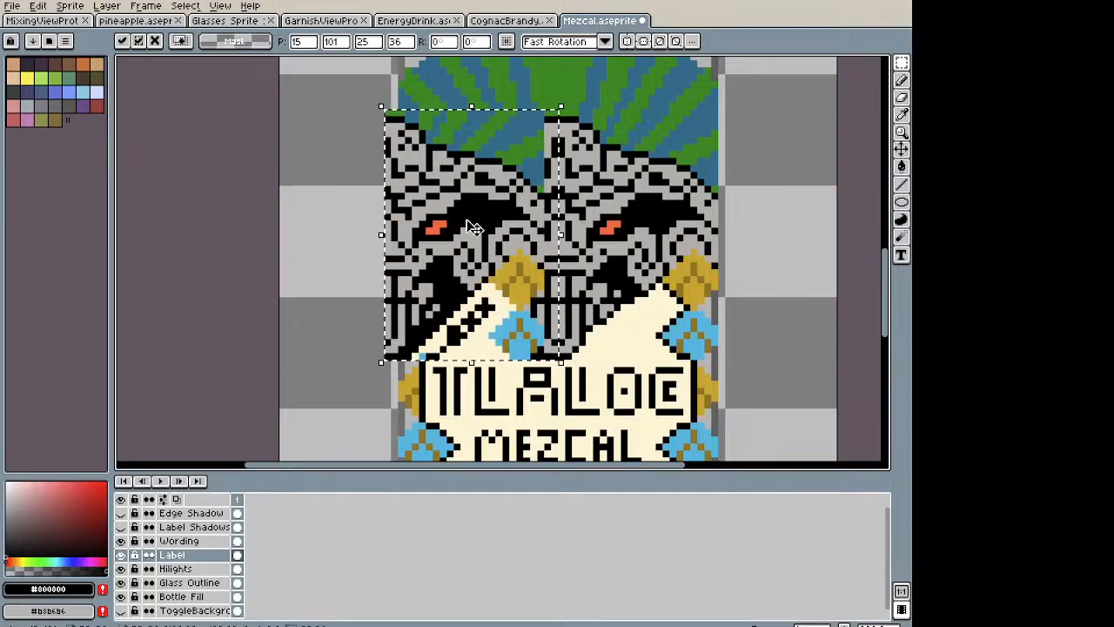
pyautogui.moveTo(470, 230); pyautogui.dragTo(642, 228)
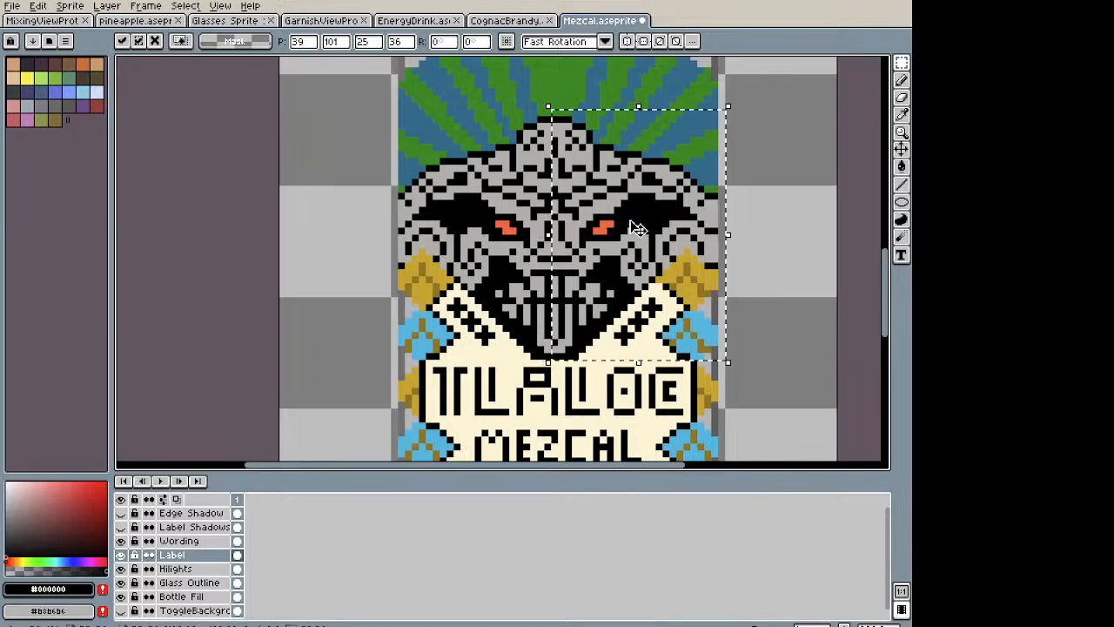
pyautogui.press('Return')
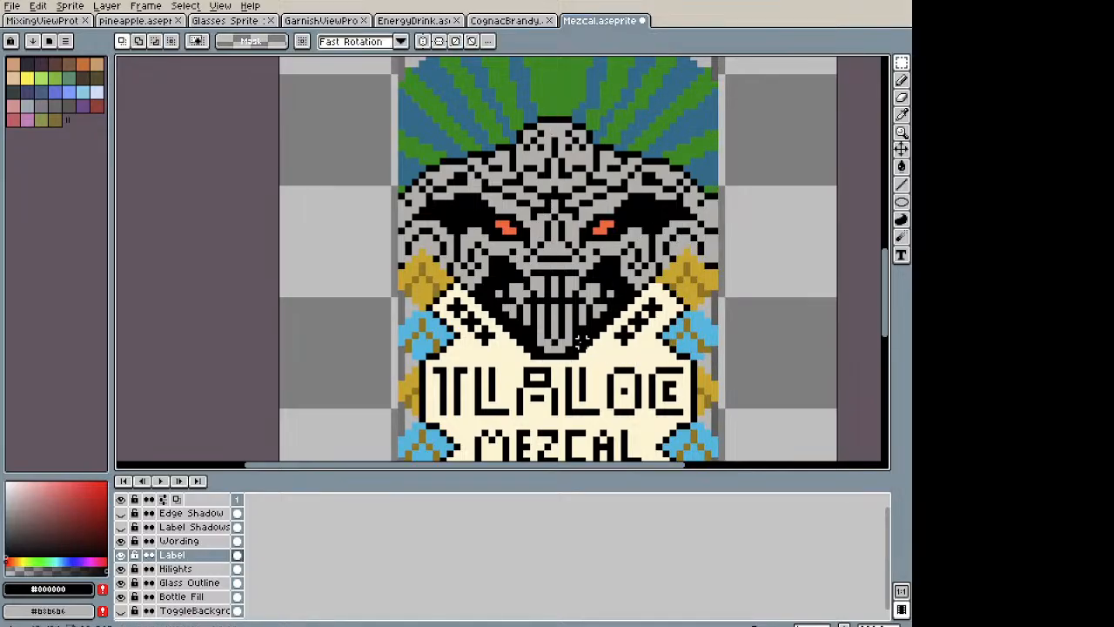
pyautogui.scroll(-1, 618, 335)
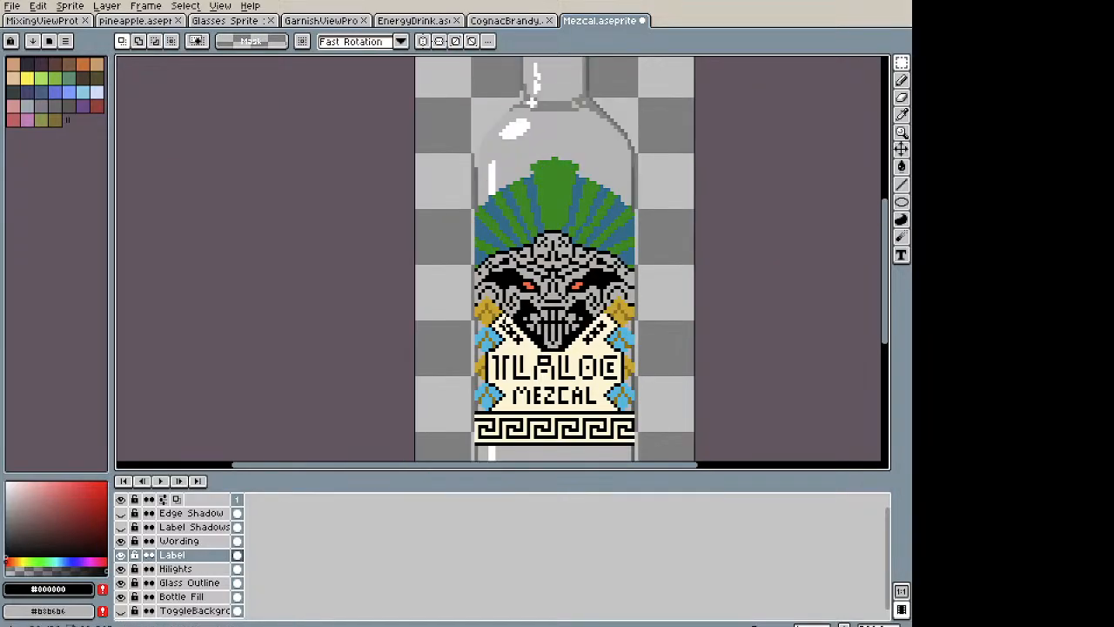
# Step: Draw small black decorative pixels in the cream area above the first letters of the word TLALOC
pyautogui.scroll(3, 514, 324)
pyautogui.moveTo(540, 354); pyautogui.dragTo(397, 215)
pyautogui.press('b')
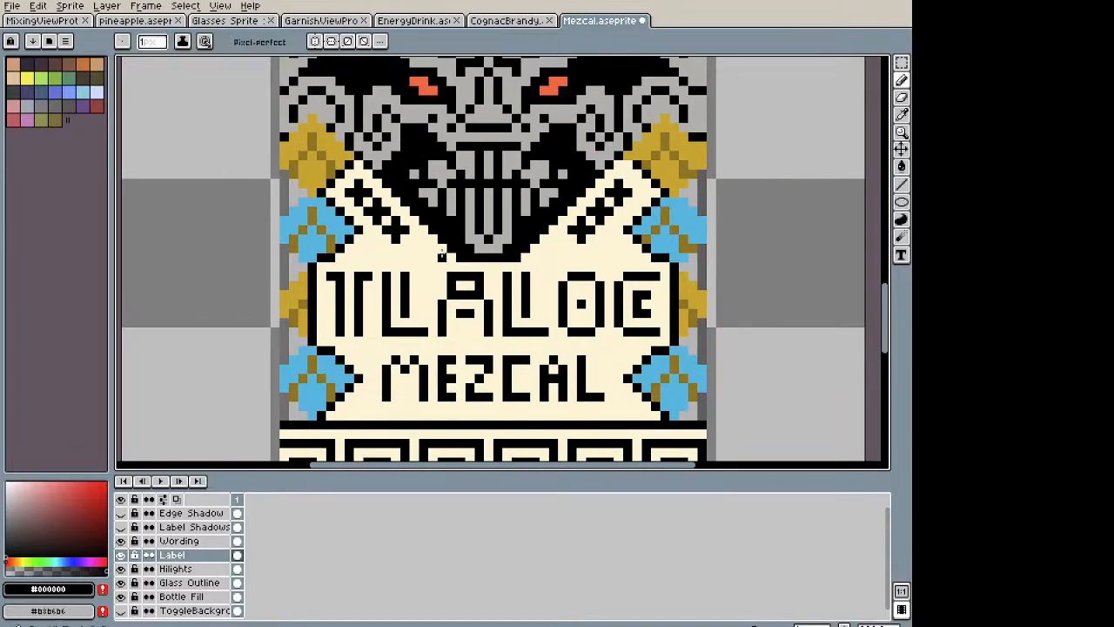
pyautogui.click(378, 250)
pyautogui.click(386, 256)
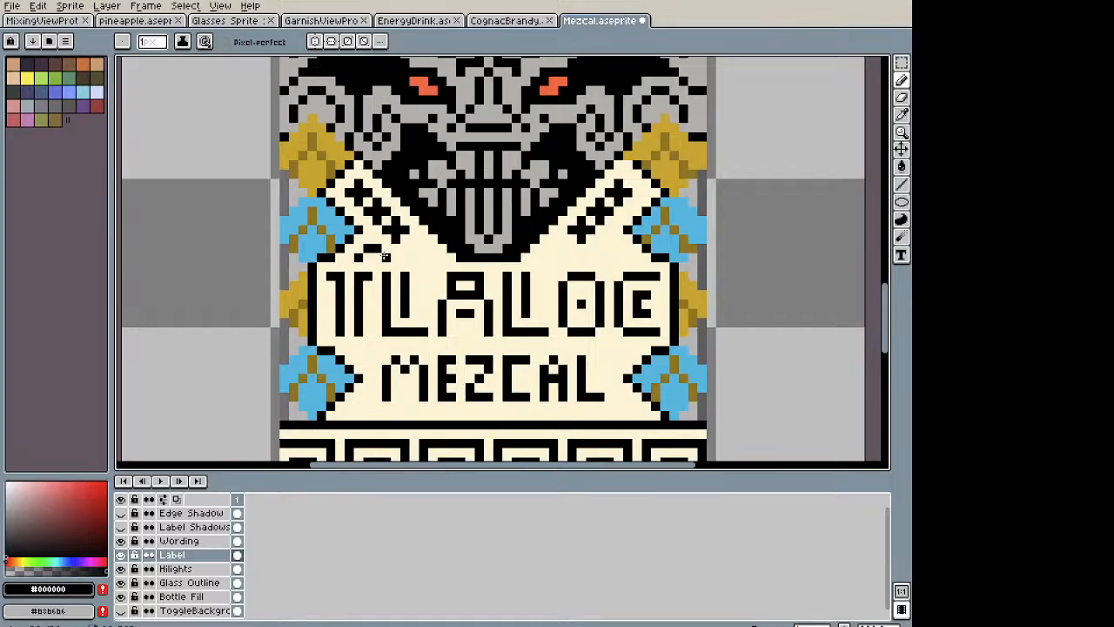
# Step: Draw small black arch marks above the TLALOC lettering, beside the serpent's snout
pyautogui.click(559, 247)
pyautogui.click(543, 258)
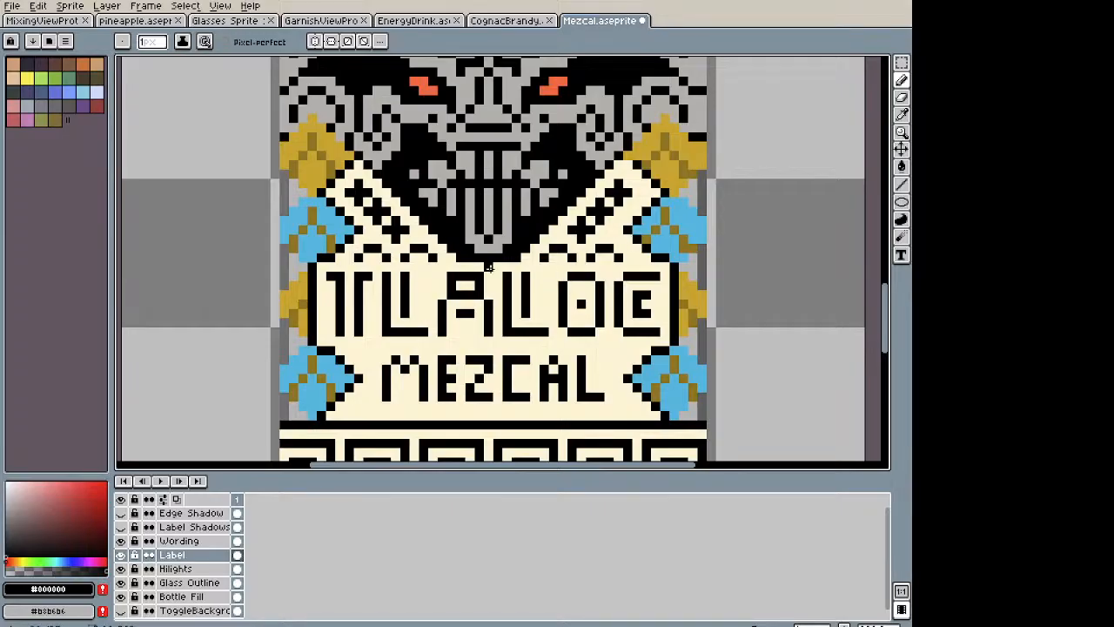
pyautogui.scroll(2, 628, 207)
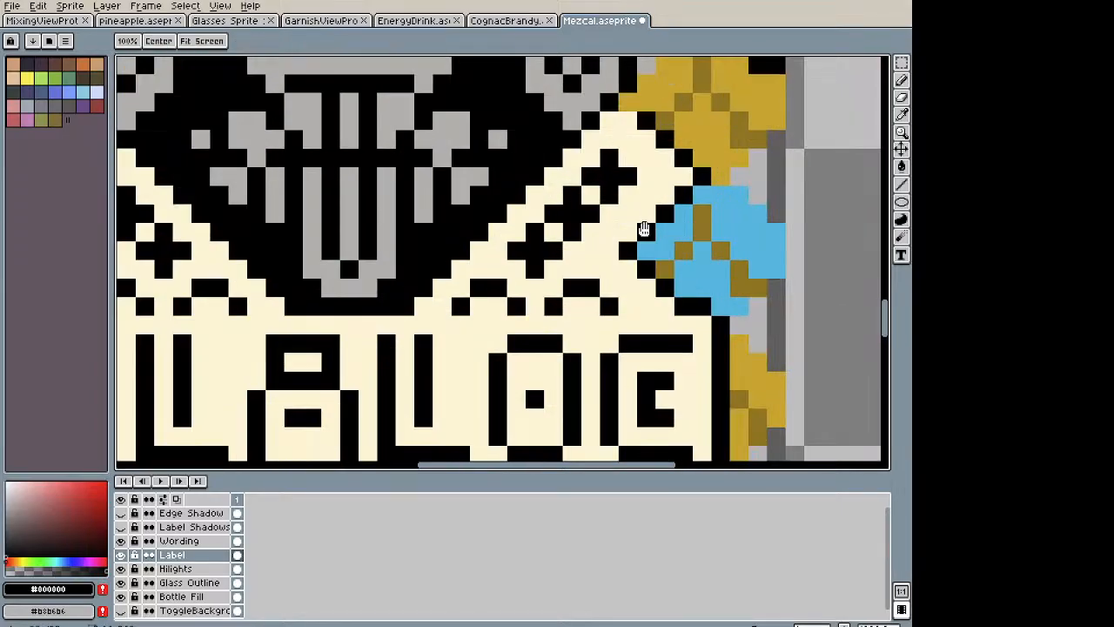
pyautogui.moveTo(637, 233); pyautogui.dragTo(597, 202)
pyautogui.press('e')
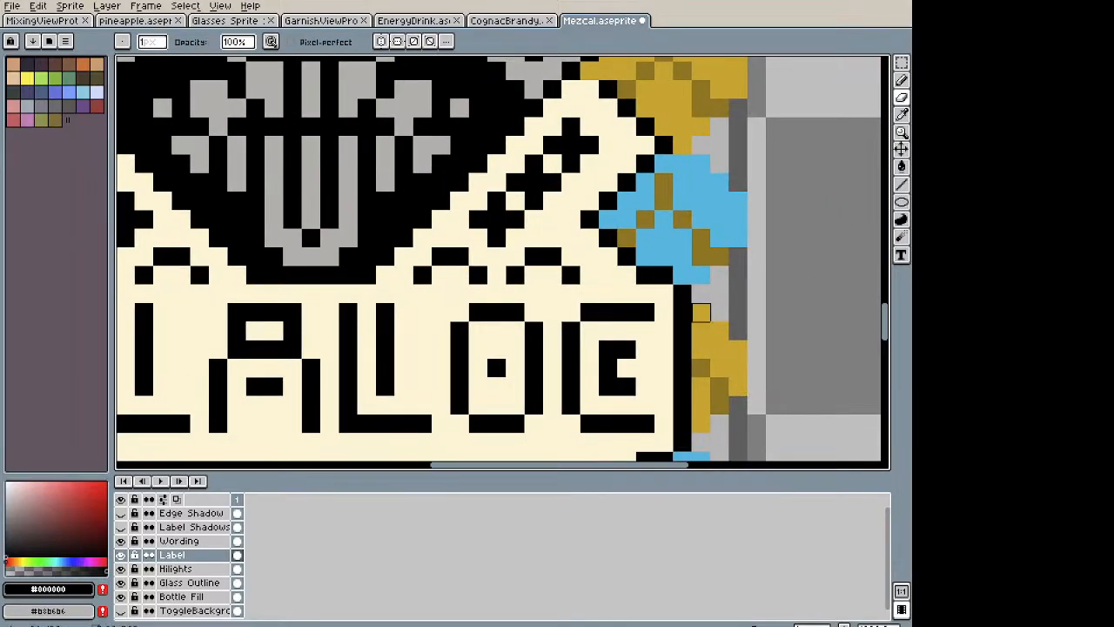
pyautogui.hotkey('ctrl', 'z')
# Step: On the Wording layer, try to shift the black outline beside the upper blue feather on the label's right side
pyautogui.click(178, 540)
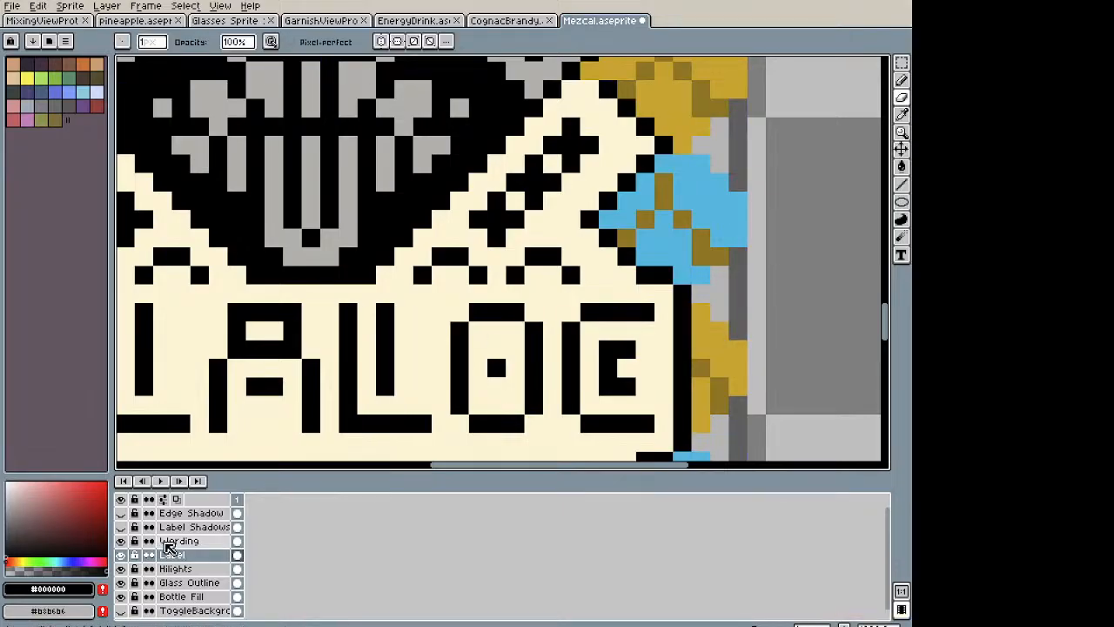
pyautogui.scroll(-3, 533, 292)
pyautogui.moveTo(510, 270); pyautogui.dragTo(566, 228)
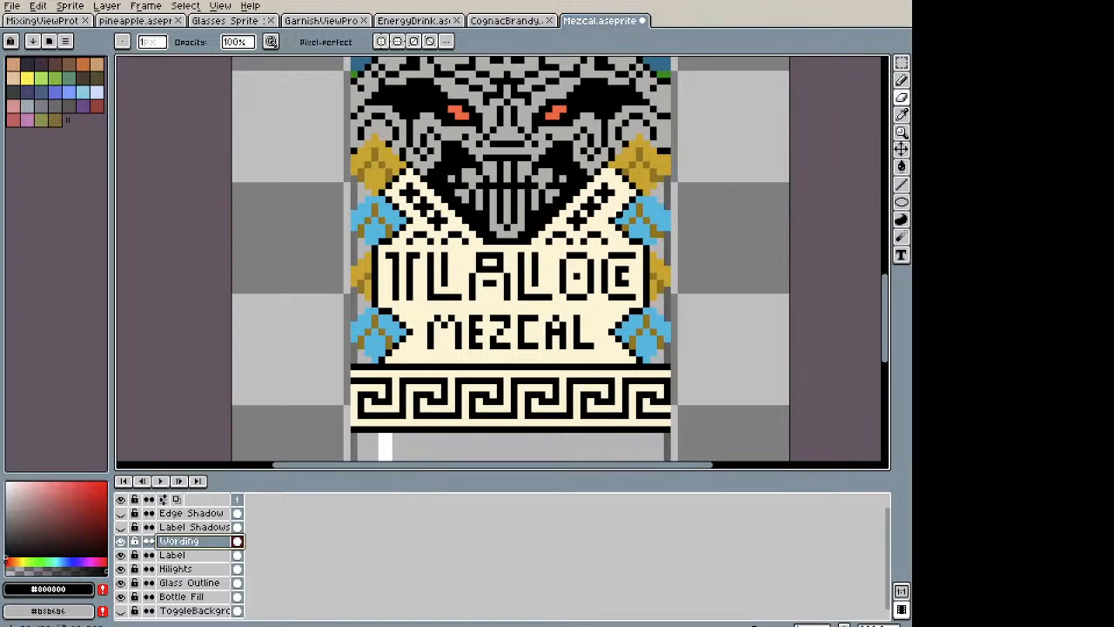
pyautogui.press('m')
pyautogui.moveTo(618, 169); pyautogui.dragTo(653, 246)
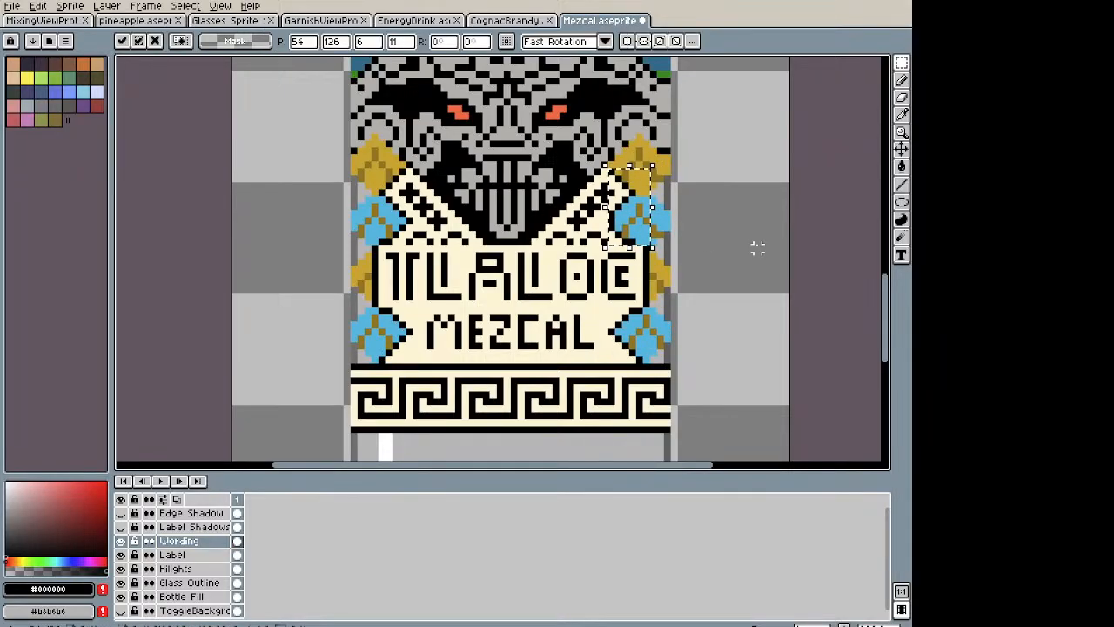
pyautogui.hotkey('ctrl', 'd')
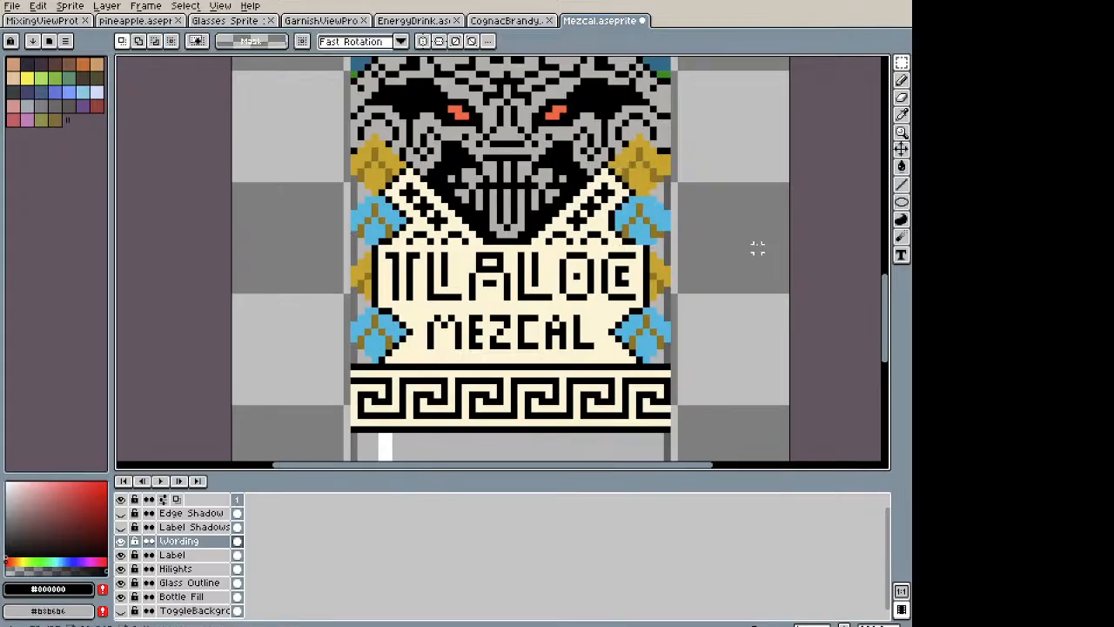
# Step: Touch up the outline pixels around the upper blue feather on the label's right side
pyautogui.press('b')
pyautogui.scroll(2, 582, 226)
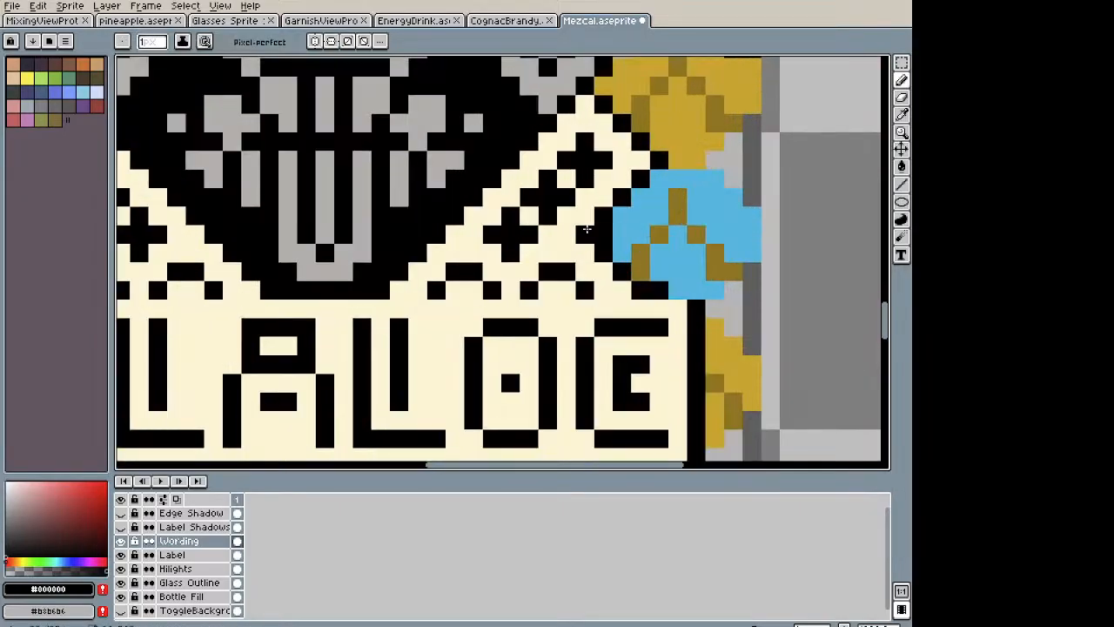
pyautogui.scroll(-4, 586, 228)
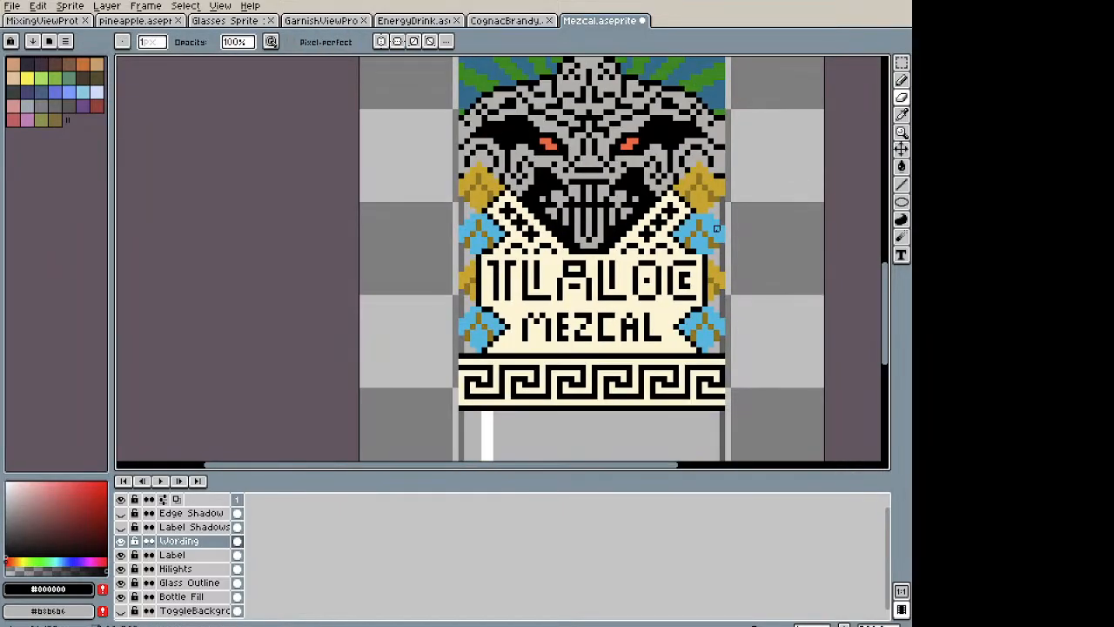
pyautogui.scroll(2, 692, 201)
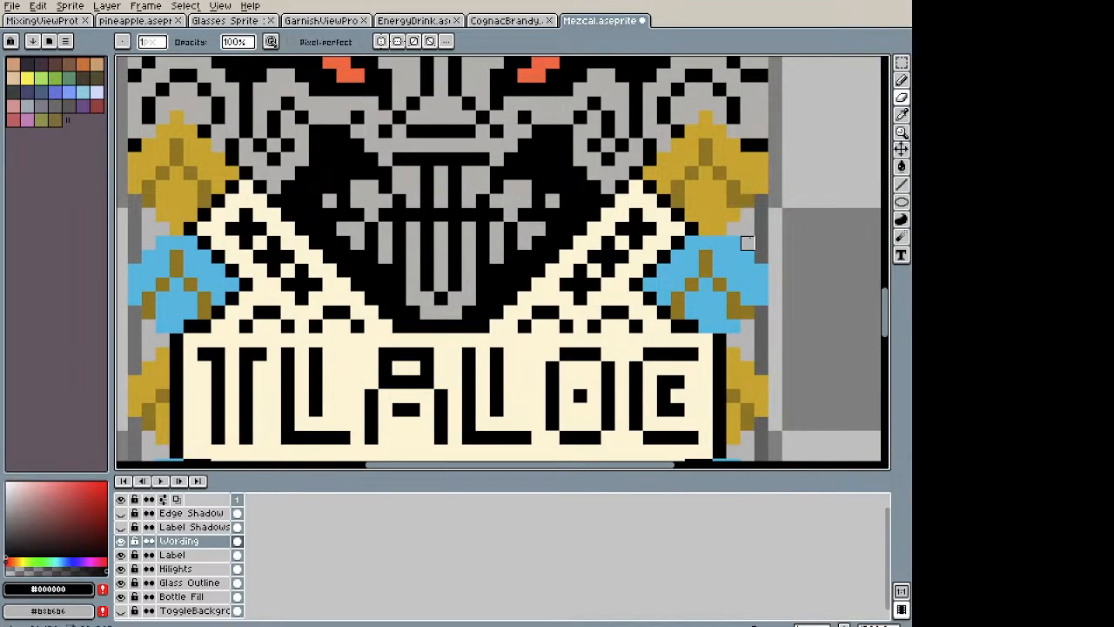
pyautogui.scroll(-3, 747, 243)
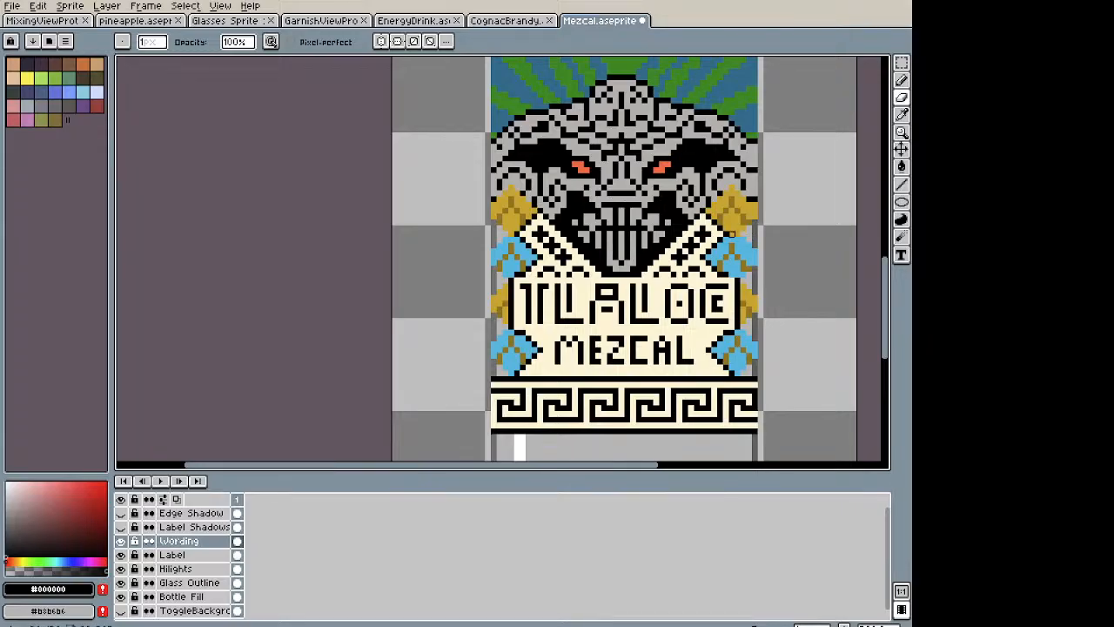
pyautogui.scroll(-2, 731, 230)
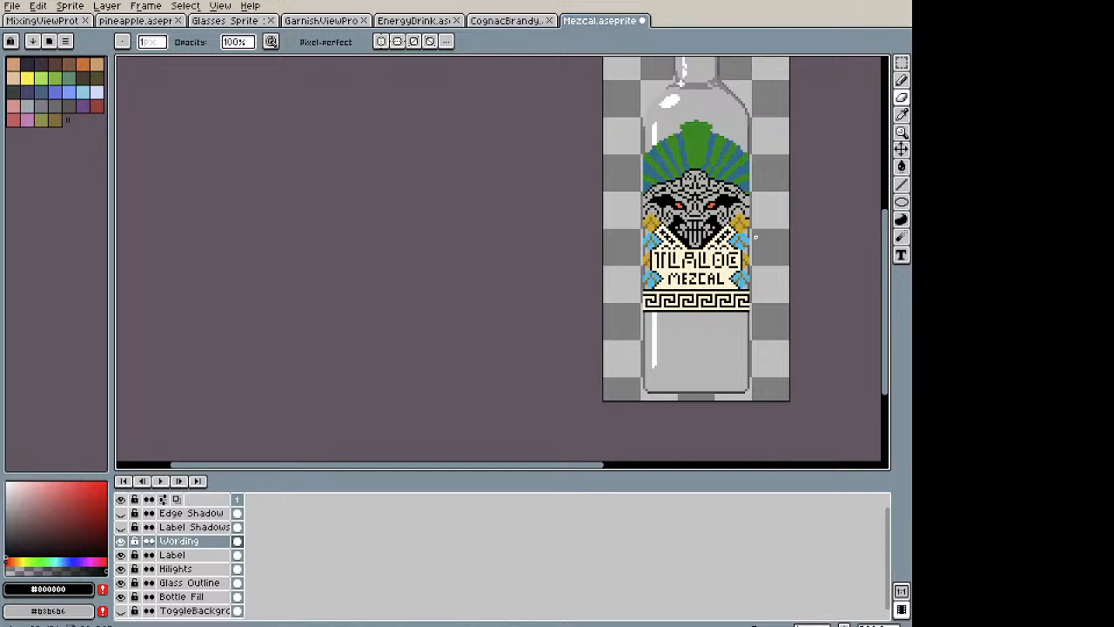
pyautogui.scroll(2, 741, 246)
pyautogui.press('space')
pyautogui.moveTo(706, 219)
pyautogui.mouseDown()
pyautogui.moveTo(585, 167)
pyautogui.moveTo(634, 181)
pyautogui.mouseUp()
pyautogui.scroll(3, 625, 162)
pyautogui.press('space')
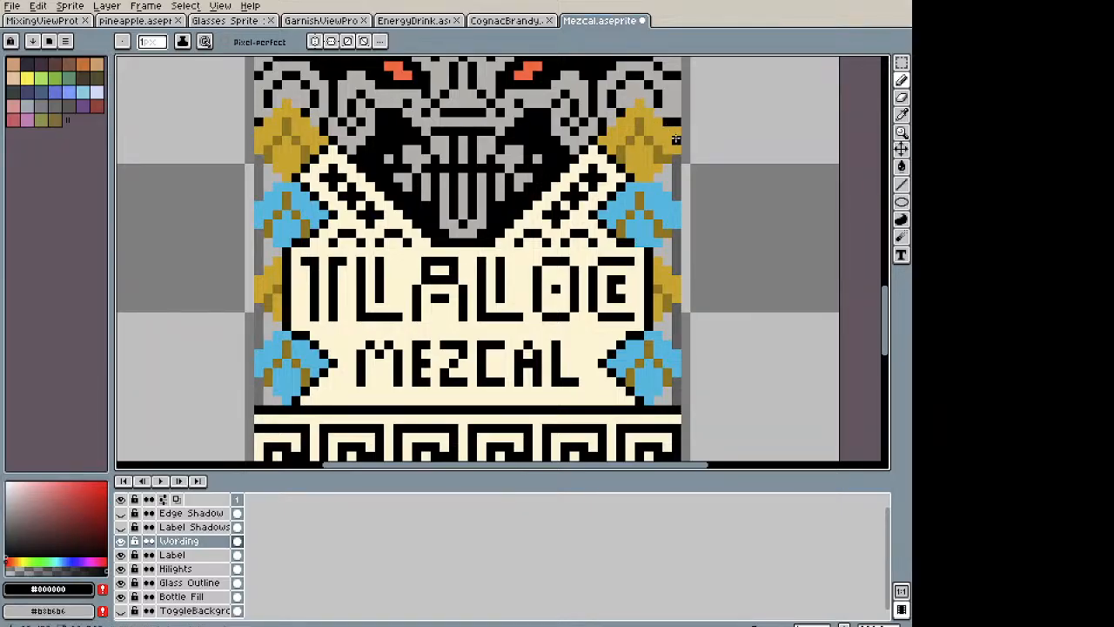
# Step: Undo the recent edits back to the point before the left half of the serpent face was mirrored
pyautogui.scroll(-3, 675, 139)
pyautogui.press('v')
pyautogui.hotkey('ctrl', 'z')
pyautogui.hotkey('ctrl', 'z')
pyautogui.hotkey('ctrl', 'z')
pyautogui.hotkey('ctrl', 'z')
pyautogui.hotkey('ctrl', 'z')
pyautogui.hotkey('ctrl', 'z')
pyautogui.hotkey('ctrl', 'z')
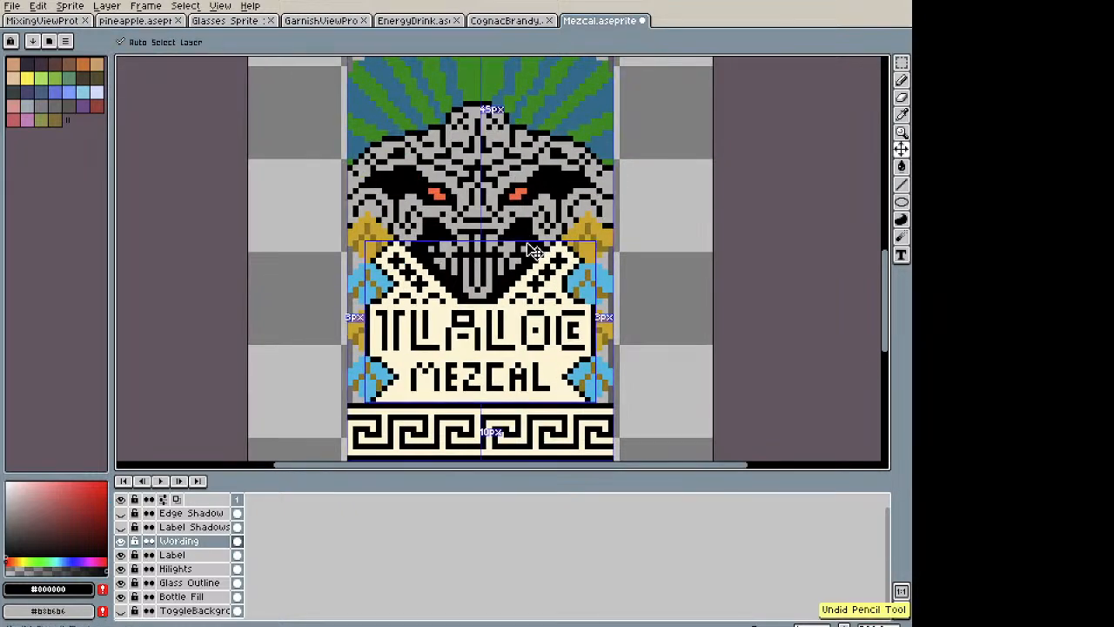
pyautogui.hotkey('ctrl', 'z')
pyautogui.hotkey('ctrl', 'z')
pyautogui.hotkey('ctrl', 'z')
pyautogui.hotkey('ctrl', 'z')
pyautogui.hotkey('ctrl', 'z')
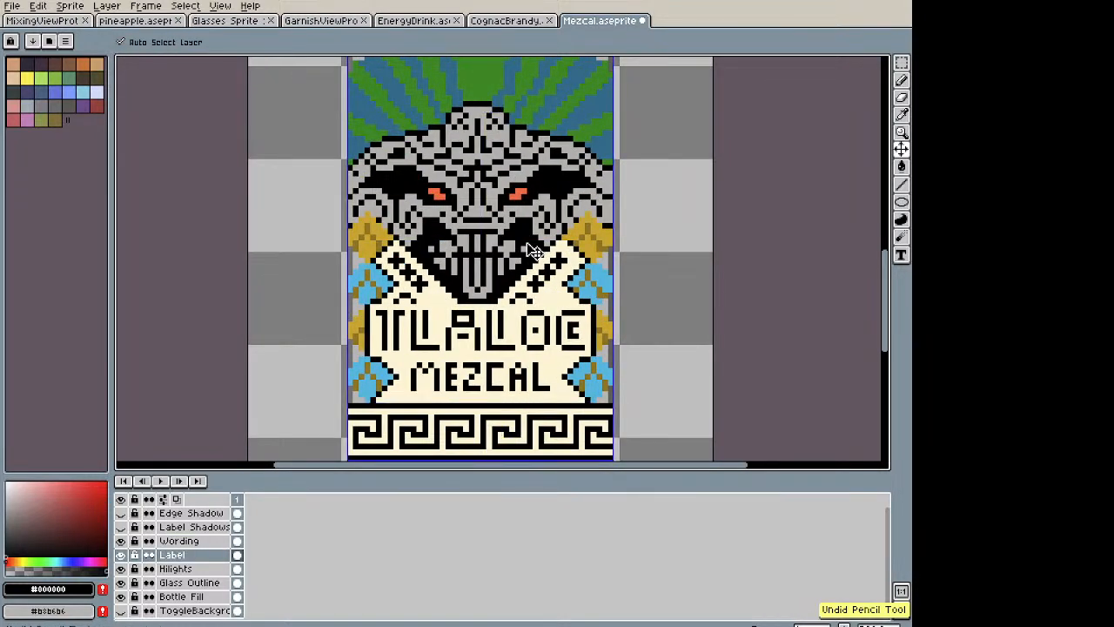
pyautogui.hotkey('ctrl', 'z')
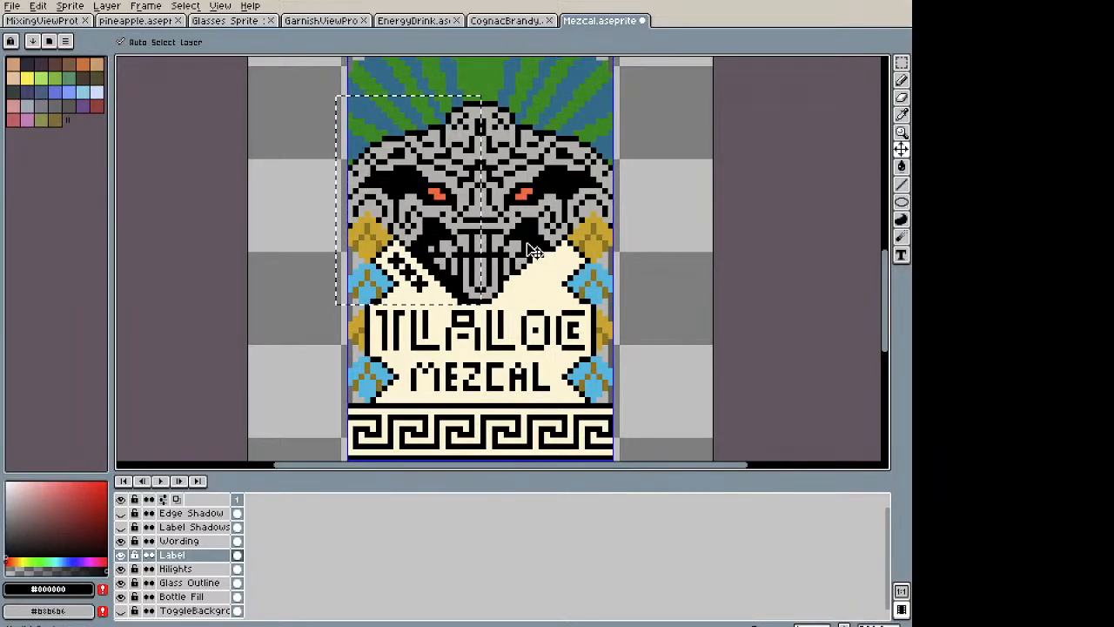
# Step: Mirror a copy of the selected left face half horizontally and place it at X 40, Y 101 as the right half
pyautogui.hotkey('ctrl', 't')
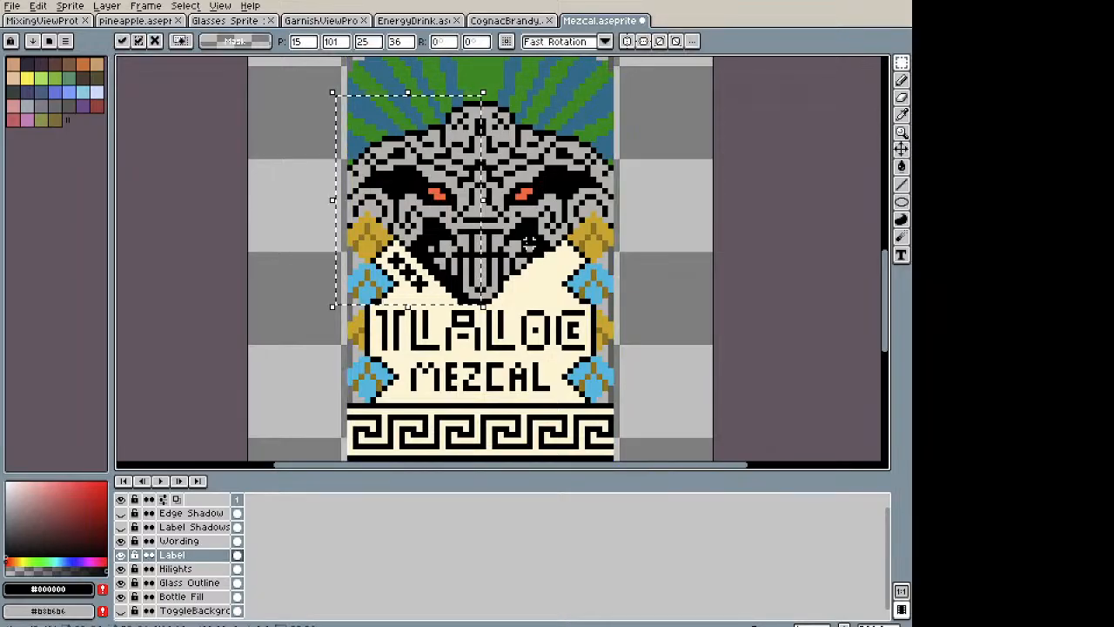
pyautogui.hotkey('shift', 'h')
pyautogui.moveTo(413, 215); pyautogui.dragTo(561, 213)
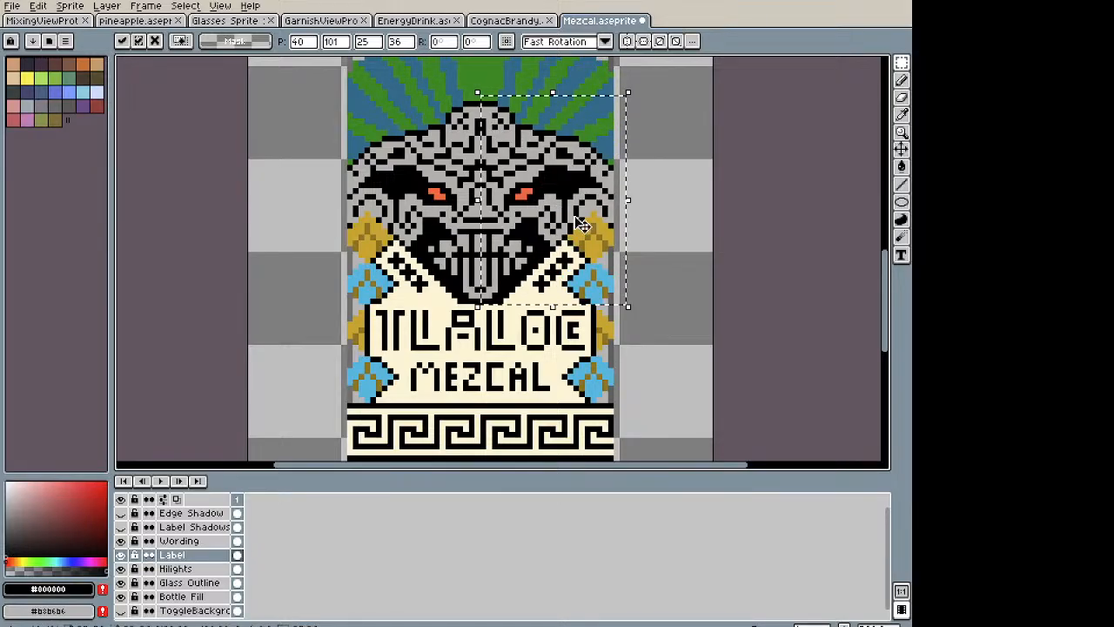
pyautogui.hotkey('ctrl', 'd')
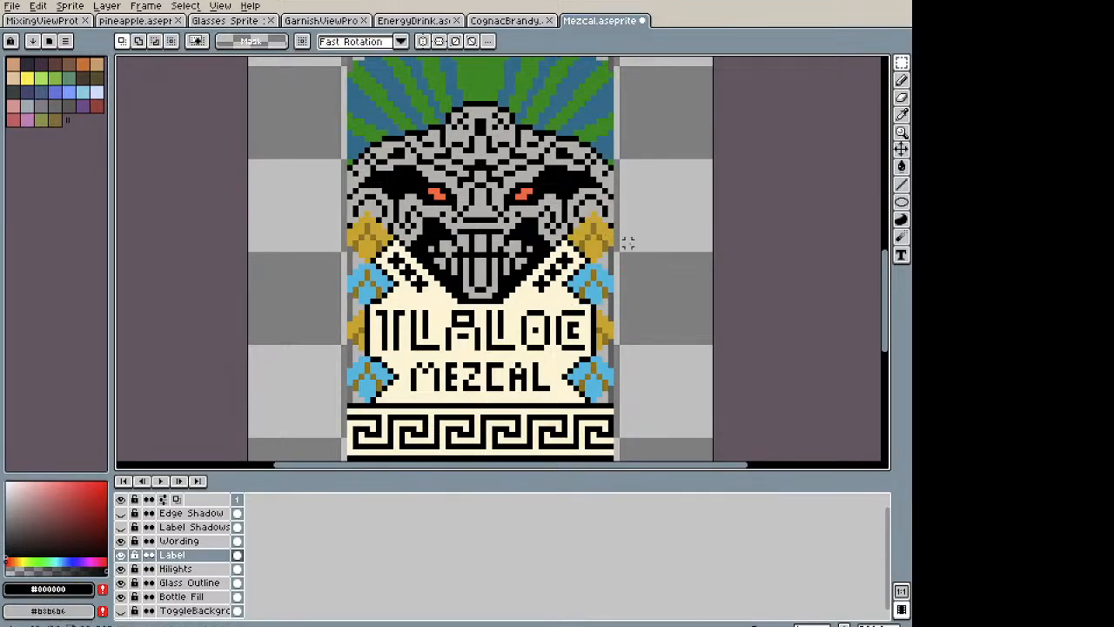
# Step: Draw two small black arches on the Label layer above the left part of the TLALOC lettering
pyautogui.press('space')
pyautogui.moveTo(467, 258); pyautogui.dragTo(452, 187)
pyautogui.scroll(4, 452, 187)
pyautogui.press('b')
pyautogui.moveTo(333, 292); pyautogui.dragTo(341, 293)
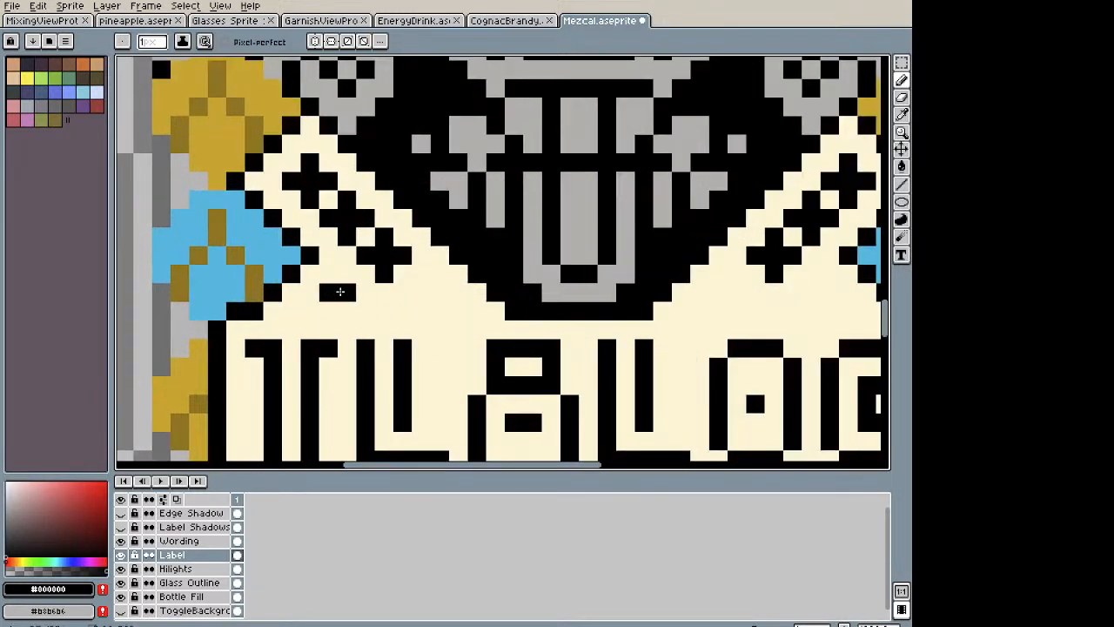
pyautogui.click(363, 312)
pyautogui.click(422, 293)
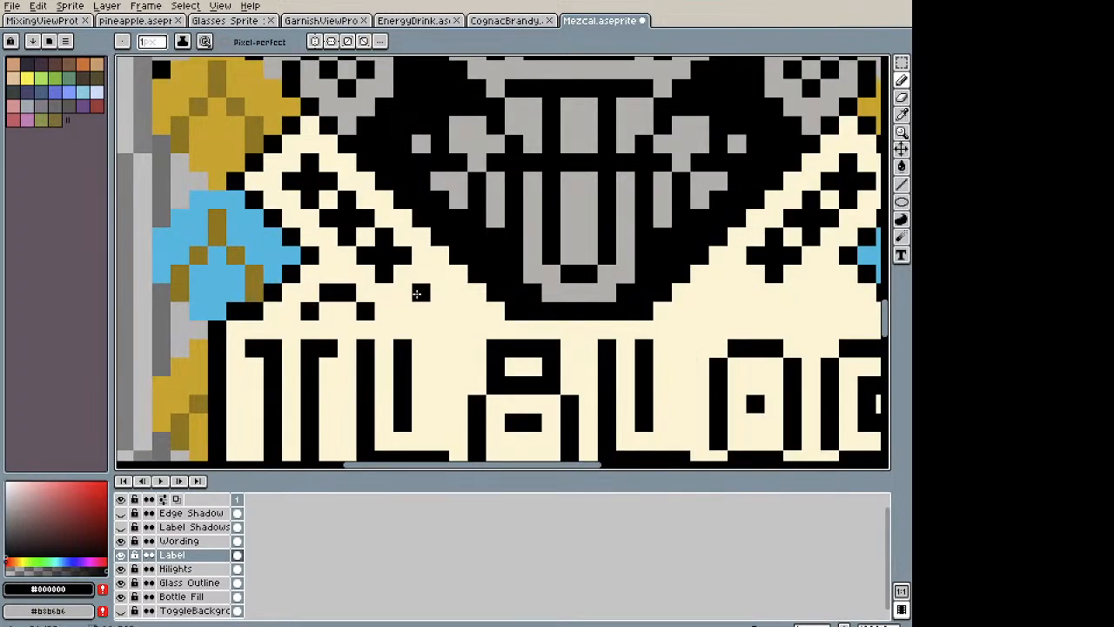
pyautogui.click(439, 292)
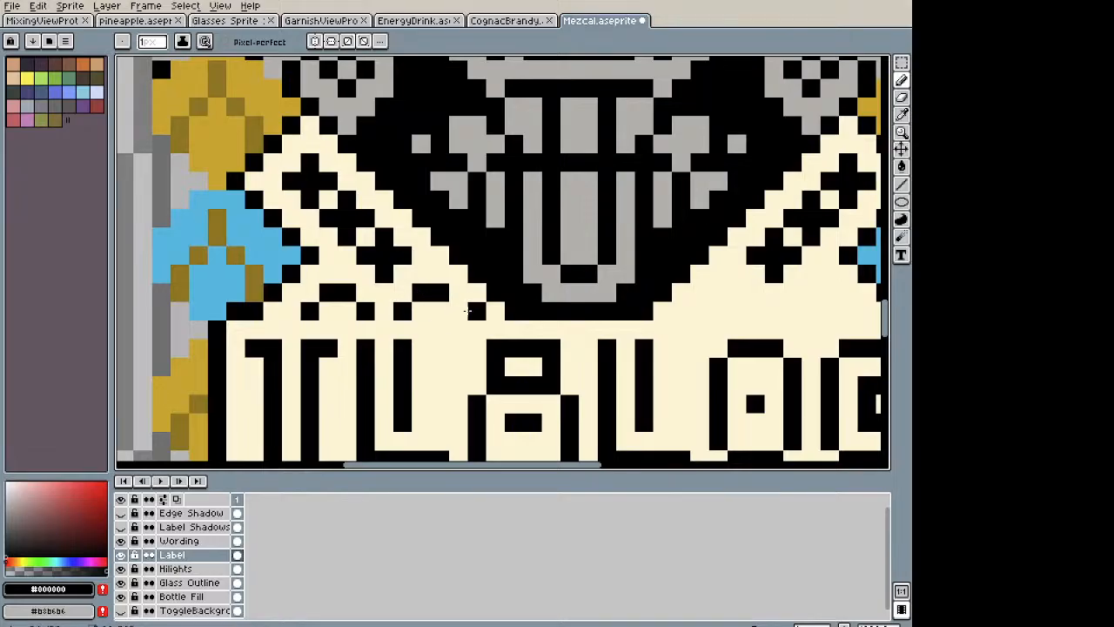
# Step: Draw two matching black arches above the right part of the TLALOC lettering
pyautogui.scroll(-4, 532, 304)
pyautogui.scroll(-1, 532, 305)
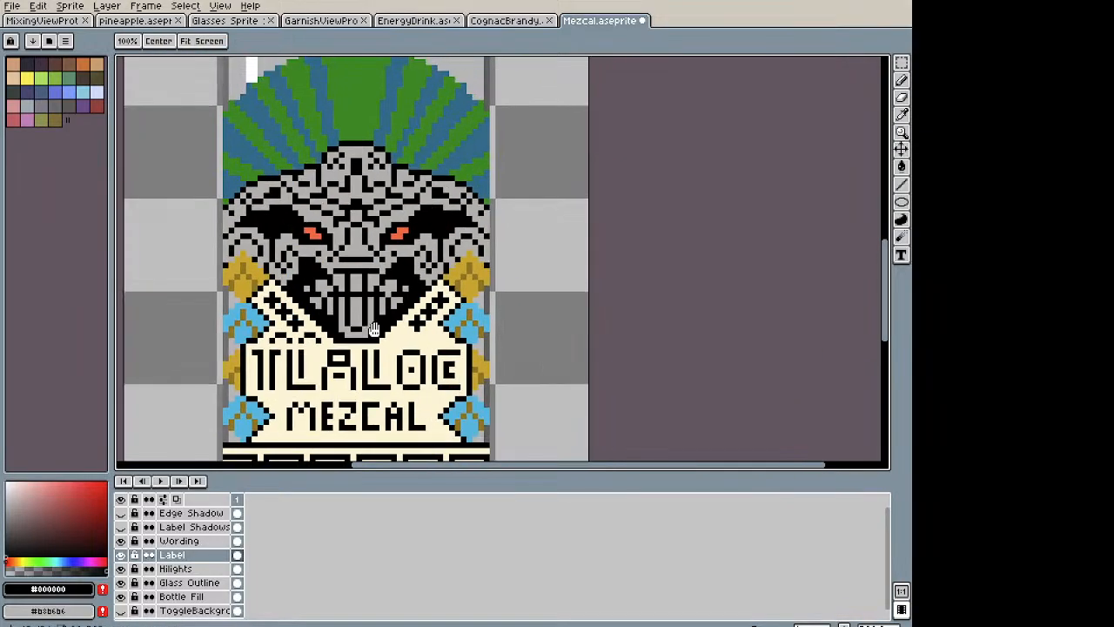
pyautogui.scroll(2, 409, 315)
pyautogui.click(402, 316)
pyautogui.click(393, 325)
pyautogui.click(420, 325)
pyautogui.click(438, 317)
pyautogui.click(447, 317)
pyautogui.click(457, 317)
pyautogui.click(439, 326)
pyautogui.click(467, 325)
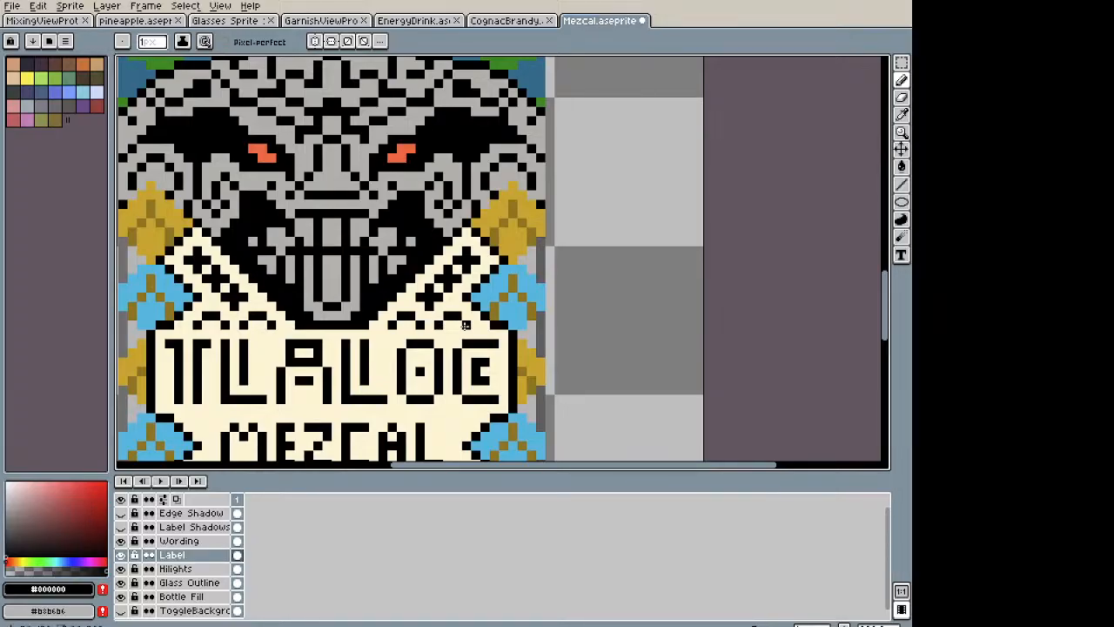
# Step: Trim the ends of the black outline beneath the snout using the label's cream colour #fff5d5
pyautogui.scroll(-2, 494, 322)
pyautogui.moveTo(500, 324); pyautogui.dragTo(544, 256)
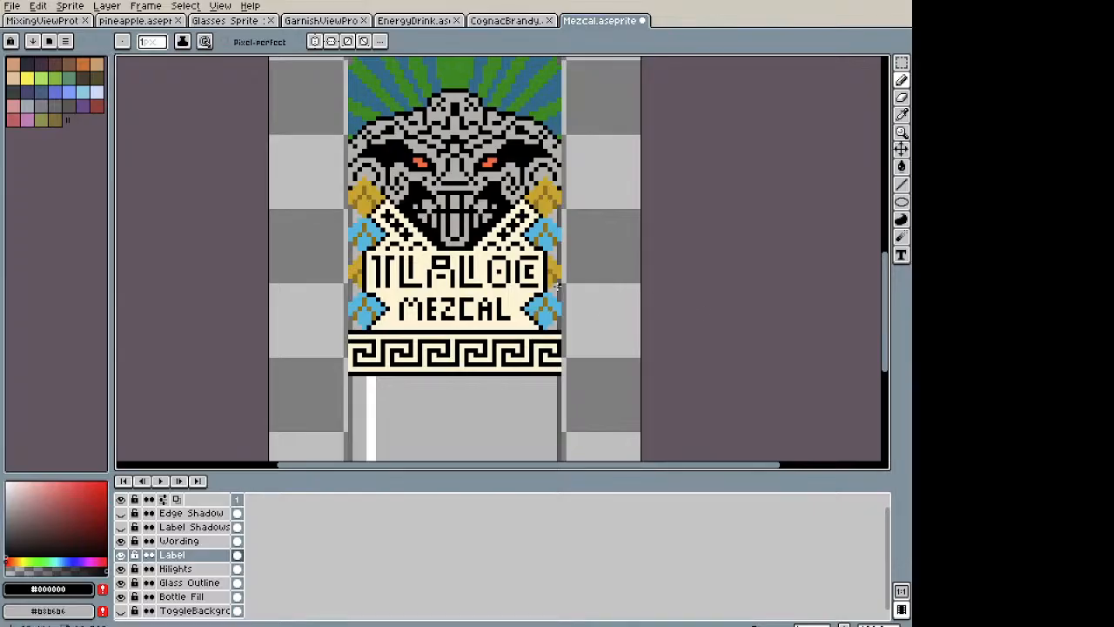
pyautogui.scroll(2, 470, 235)
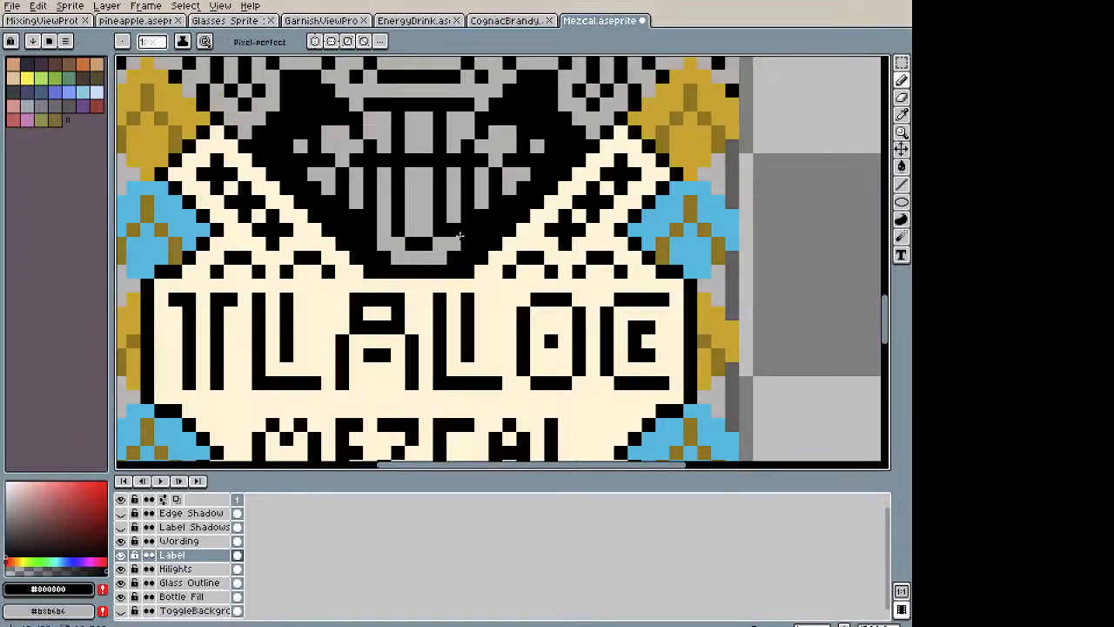
pyautogui.keyDown('alt'); pyautogui.click(494, 280); pyautogui.keyUp('alt')
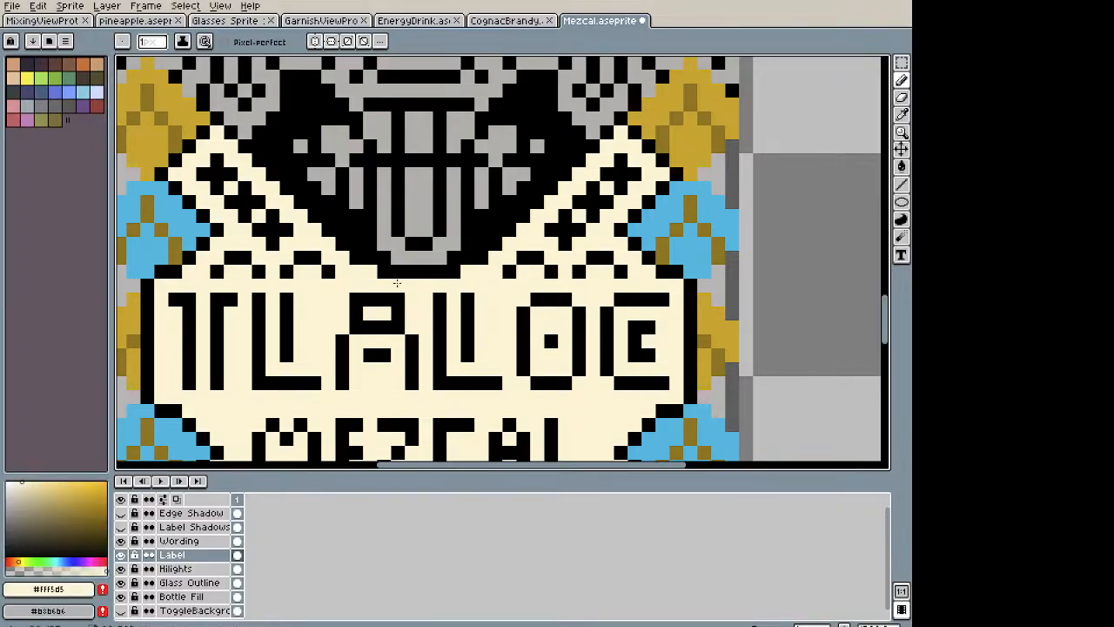
pyautogui.scroll(-3, 447, 291)
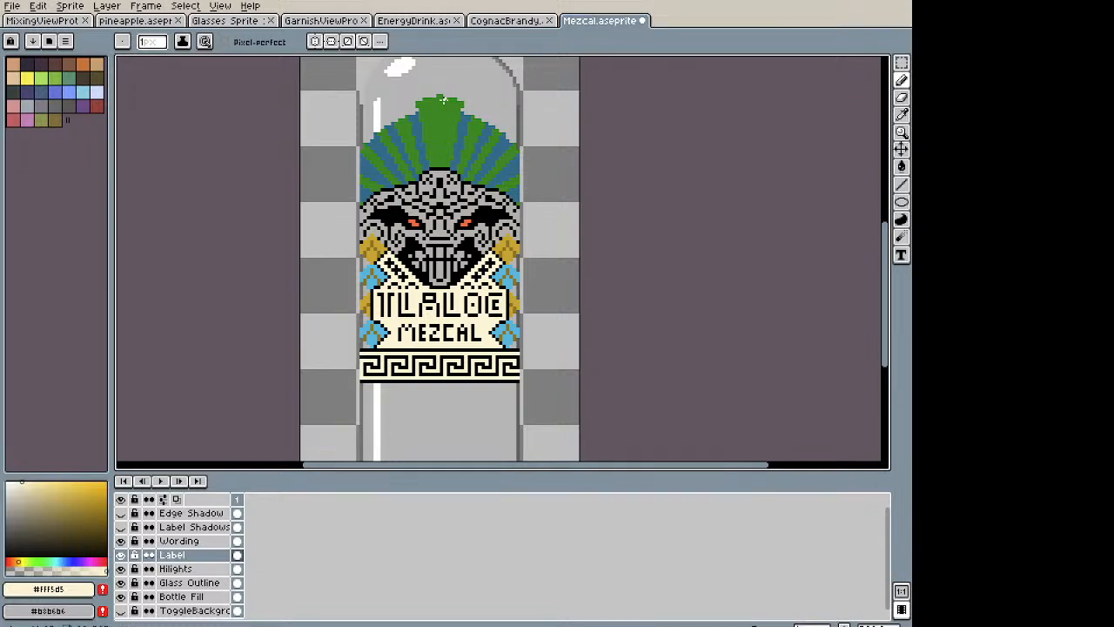
# Step: Outline the outer edges of the upper gold and blue feathers on the label's left side in black
pyautogui.scroll(1, 381, 248)
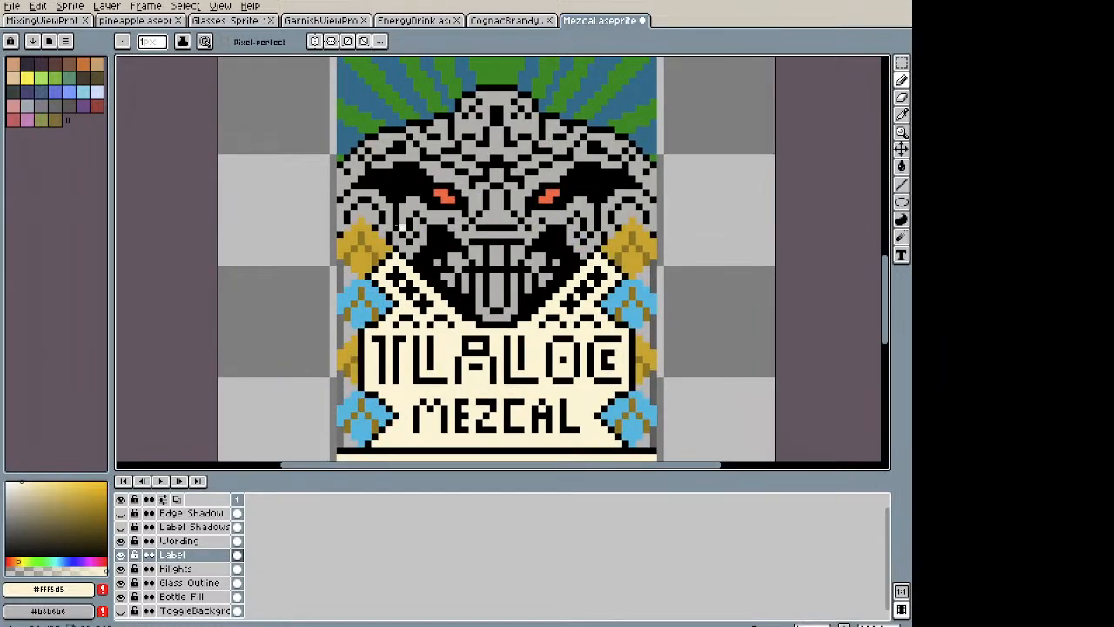
pyautogui.scroll(2, 323, 234)
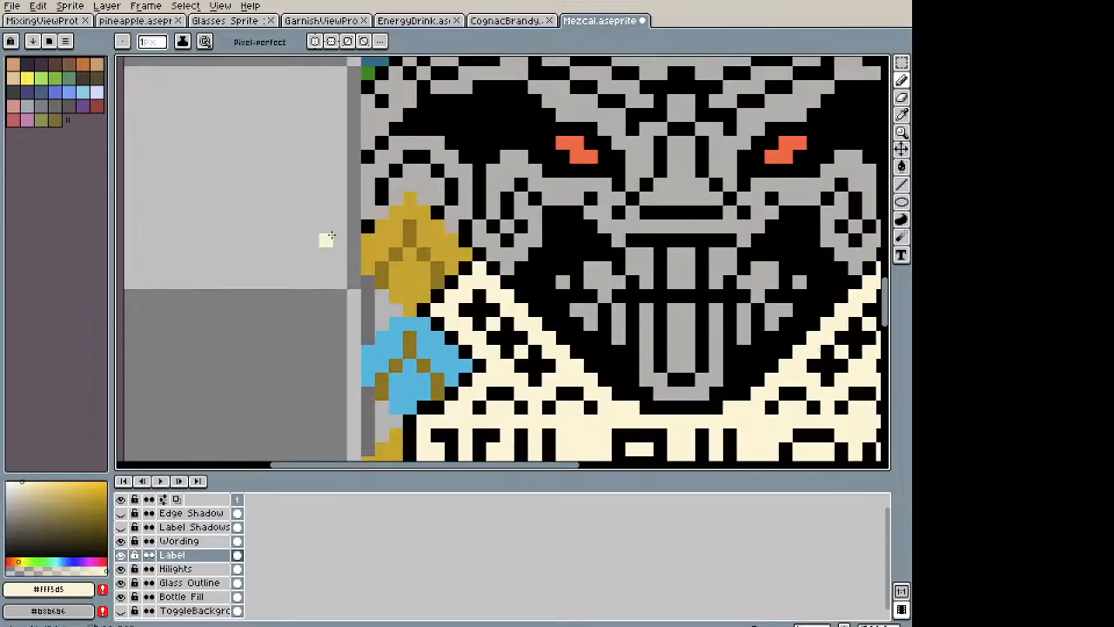
pyautogui.keyDown('alt'); pyautogui.click(483, 310); pyautogui.keyUp('alt')
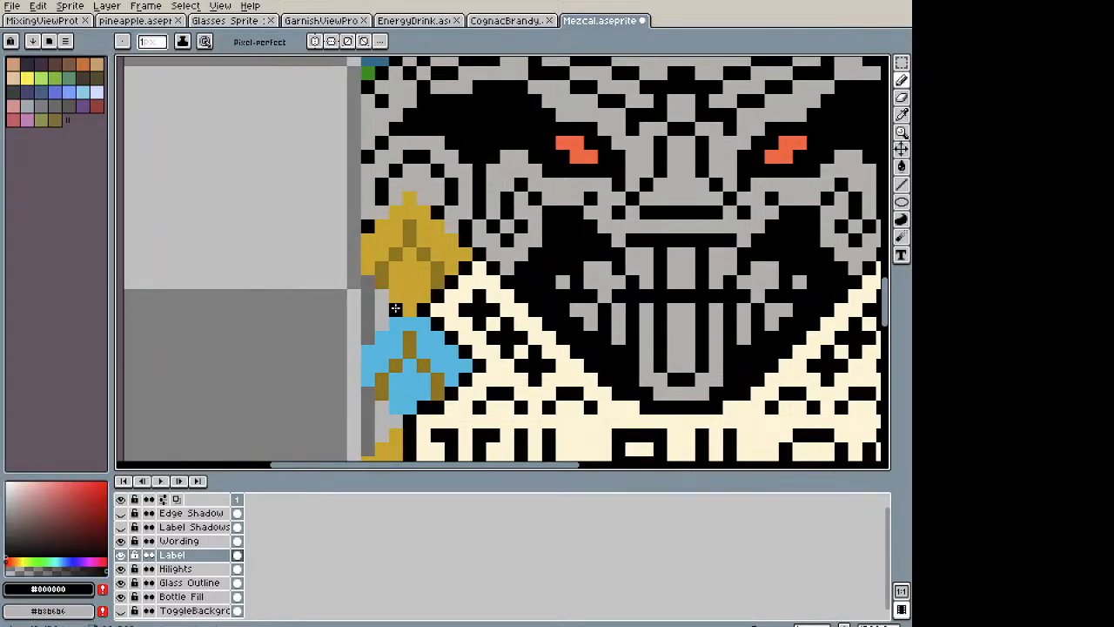
pyautogui.press('space')
pyautogui.moveTo(377, 314)
pyautogui.mouseDown()
pyautogui.moveTo(370, 265)
pyautogui.moveTo(360, 287)
pyautogui.moveTo(358, 239)
pyautogui.moveTo(381, 328)
pyautogui.mouseUp()
pyautogui.press('space')
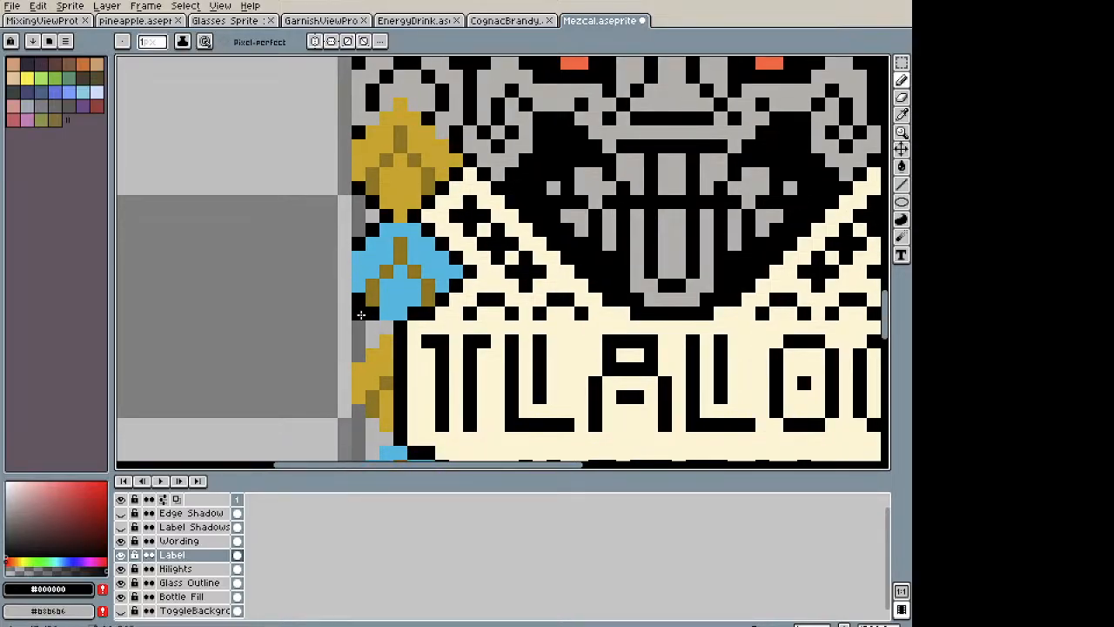
# Step: Continue the black outline along the outer edges of the lower gold and blue feathers down to the Greek-key border
pyautogui.moveTo(373, 336)
pyautogui.mouseDown()
pyautogui.moveTo(360, 353)
pyautogui.moveTo(363, 316)
pyautogui.moveTo(319, 195)
pyautogui.mouseUp()
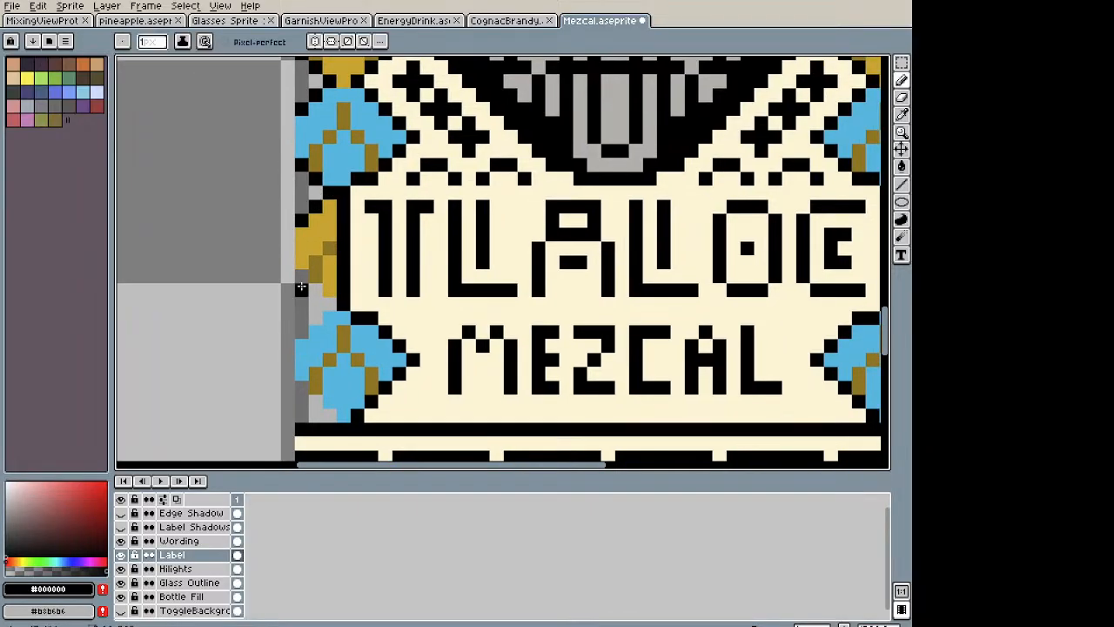
pyautogui.moveTo(304, 281); pyautogui.dragTo(315, 291)
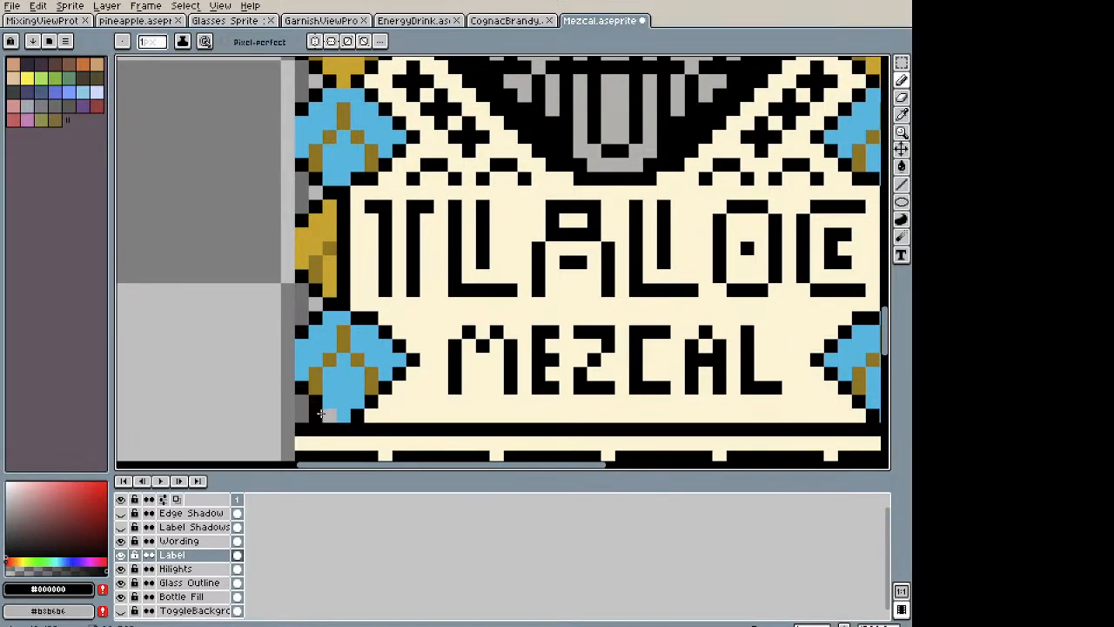
pyautogui.scroll(-4, 374, 379)
pyautogui.moveTo(383, 370); pyautogui.dragTo(325, 322)
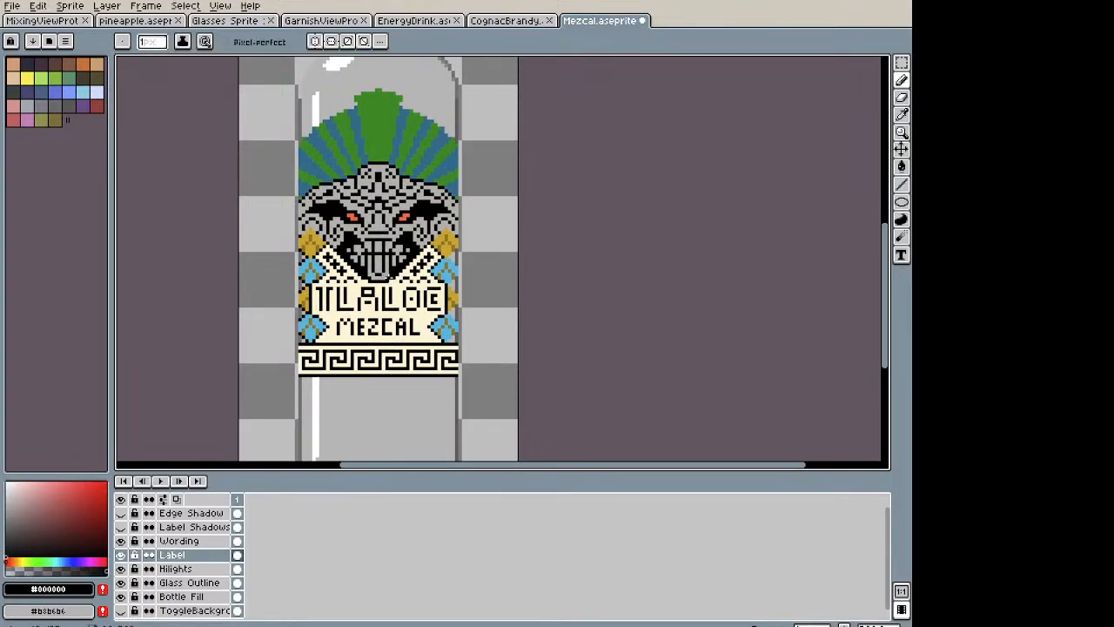
# Step: Copy the outlined feather strip from the label's left edge and place it mirrored over the right edge
pyautogui.press('m')
pyautogui.moveTo(265, 86); pyautogui.dragTo(328, 397)
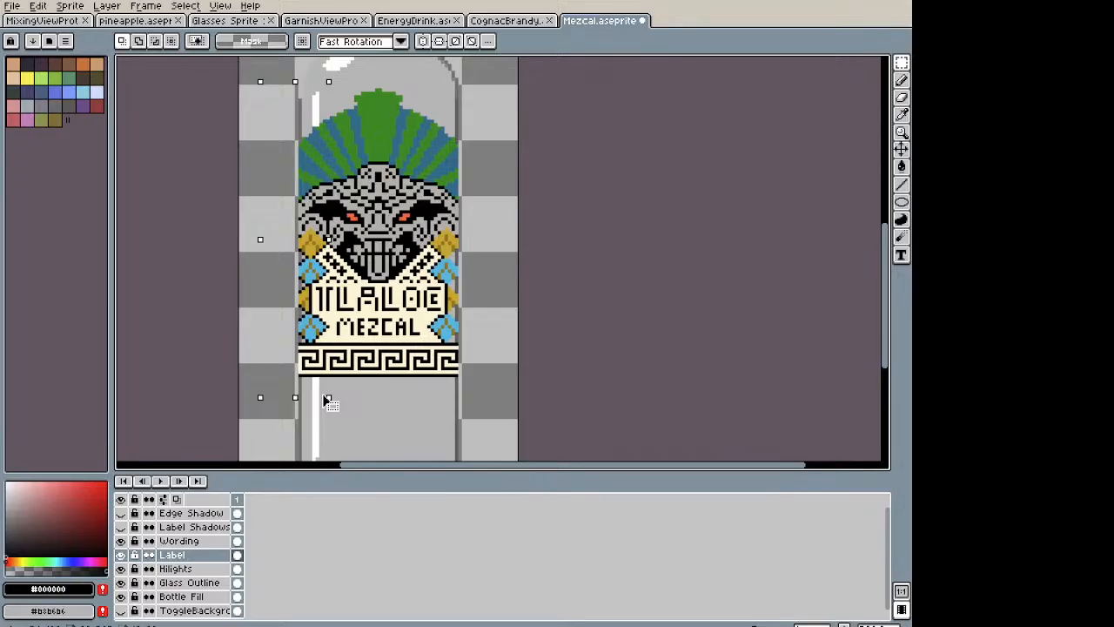
pyautogui.moveTo(283, 271); pyautogui.dragTo(376, 268)
pyautogui.press('Escape')
pyautogui.hotkey('ctrl', 'v')
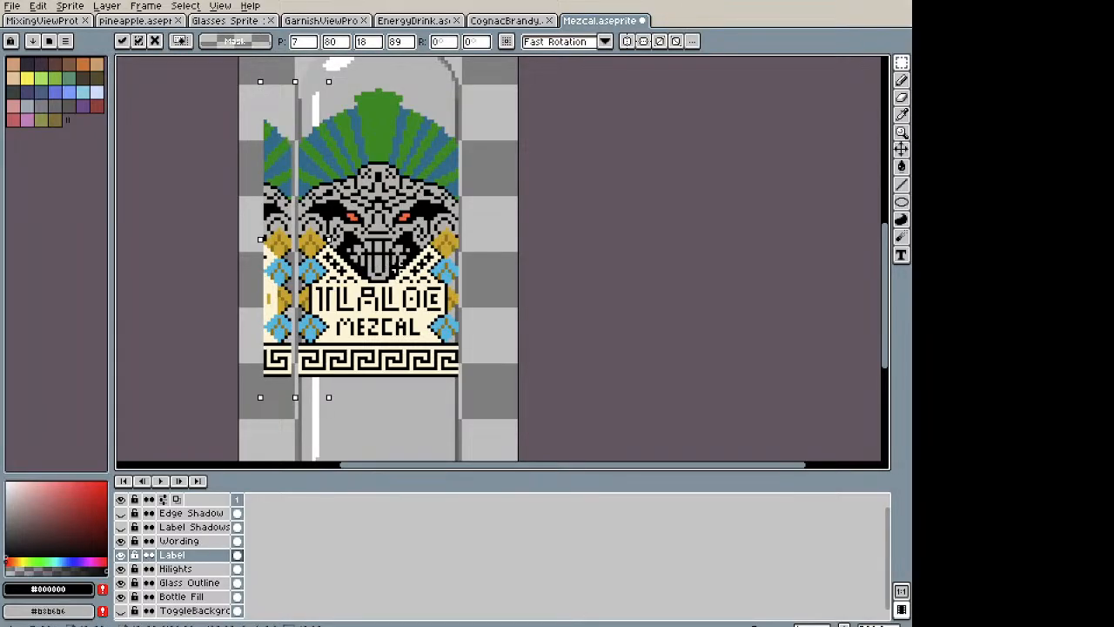
pyautogui.moveTo(294, 261); pyautogui.dragTo(458, 266)
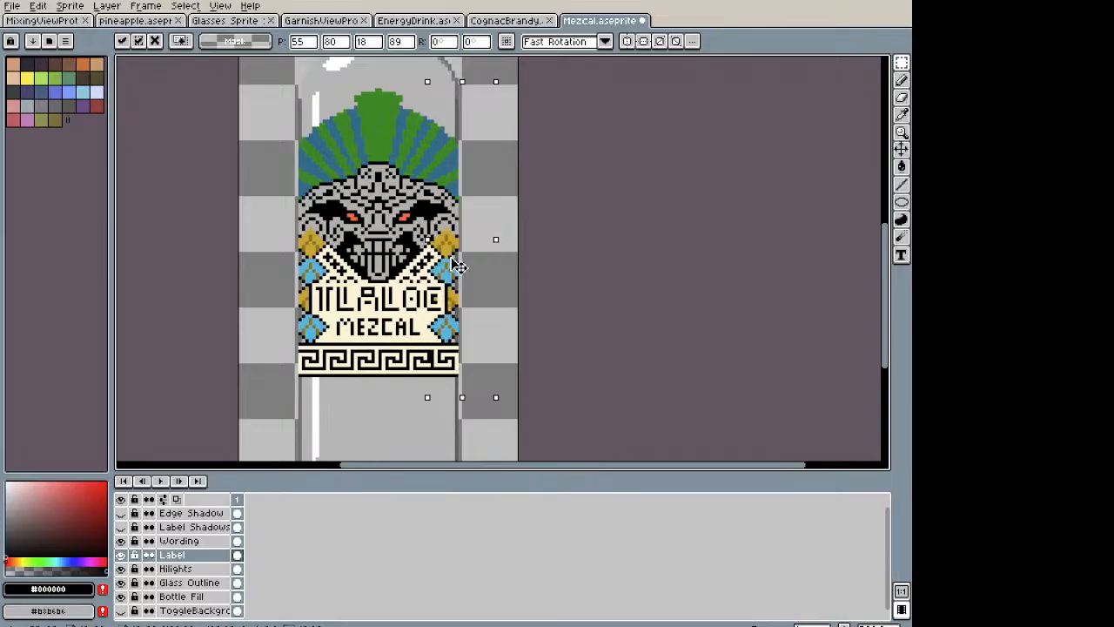
pyautogui.press('Return')
pyautogui.scroll(3, 403, 318)
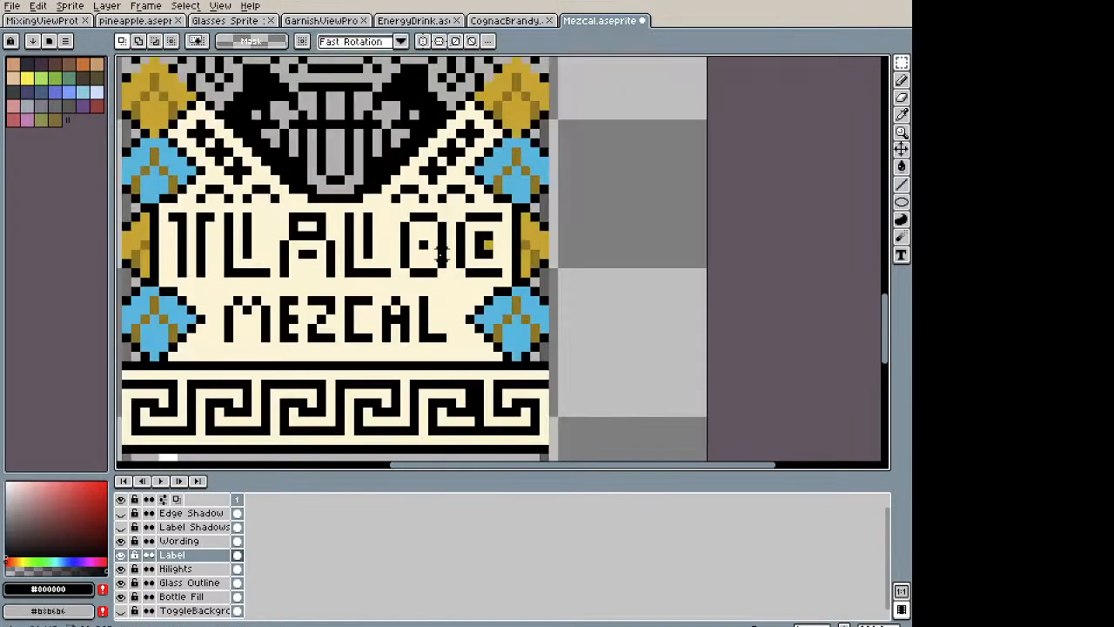
# Step: Paint over the stray gold pixel inside the C of TLALOC with the label's cream colour #fff5d5
pyautogui.press('b')
pyautogui.keyDown('alt'); pyautogui.click(450, 284); pyautogui.keyUp('alt')
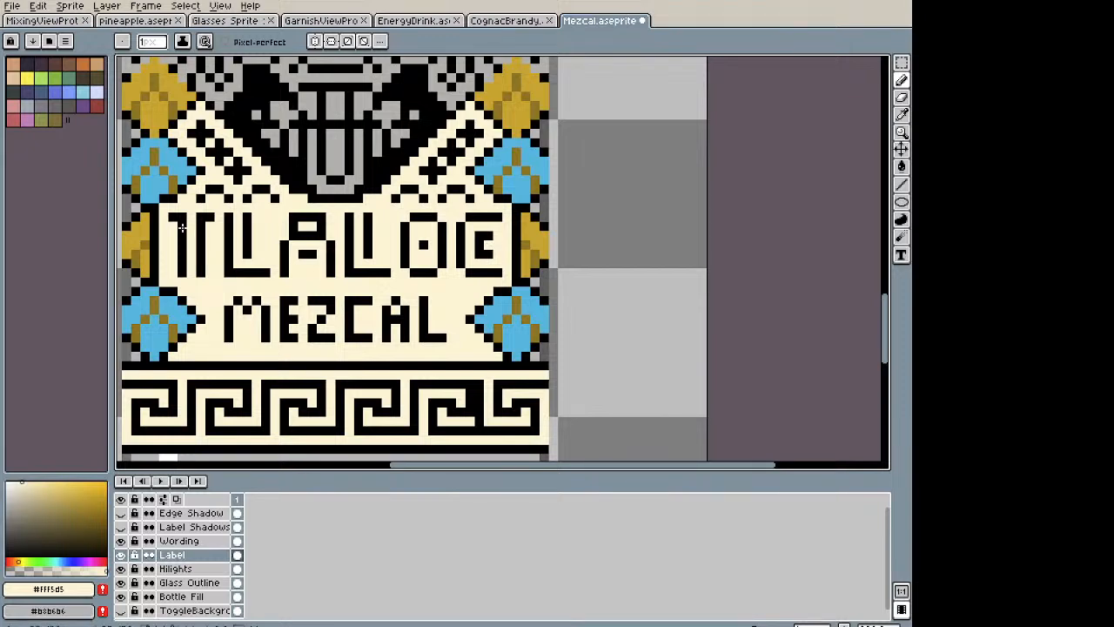
pyautogui.scroll(-5, 261, 252)
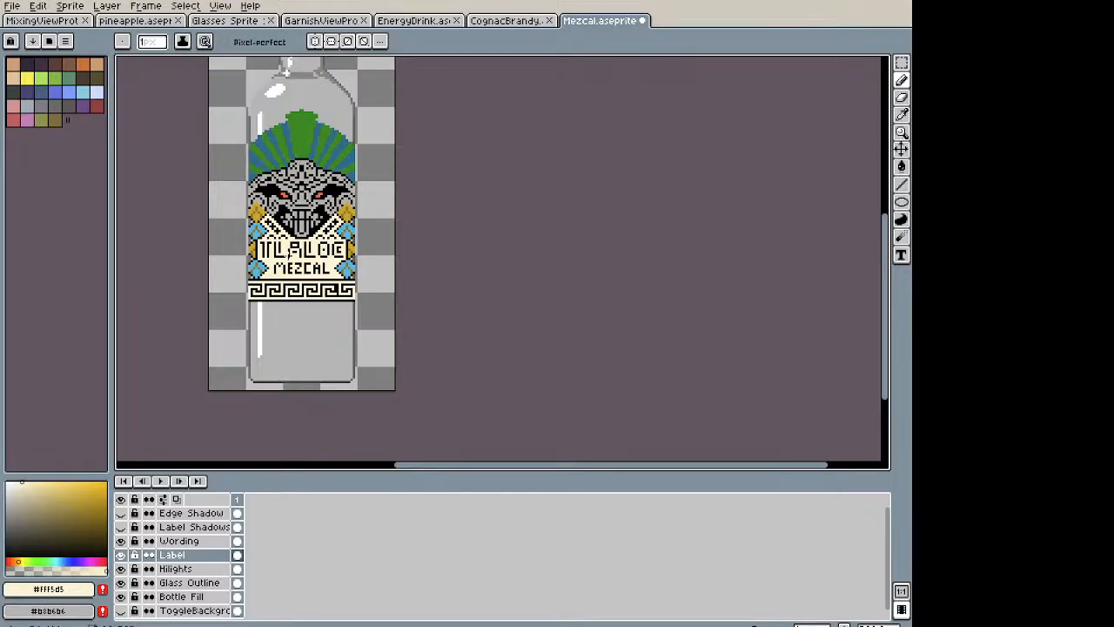
# Step: Draw a black bracket stroke between the end of MEZCAL and the lower blue feather on the label's right side
pyautogui.scroll(2, 304, 277)
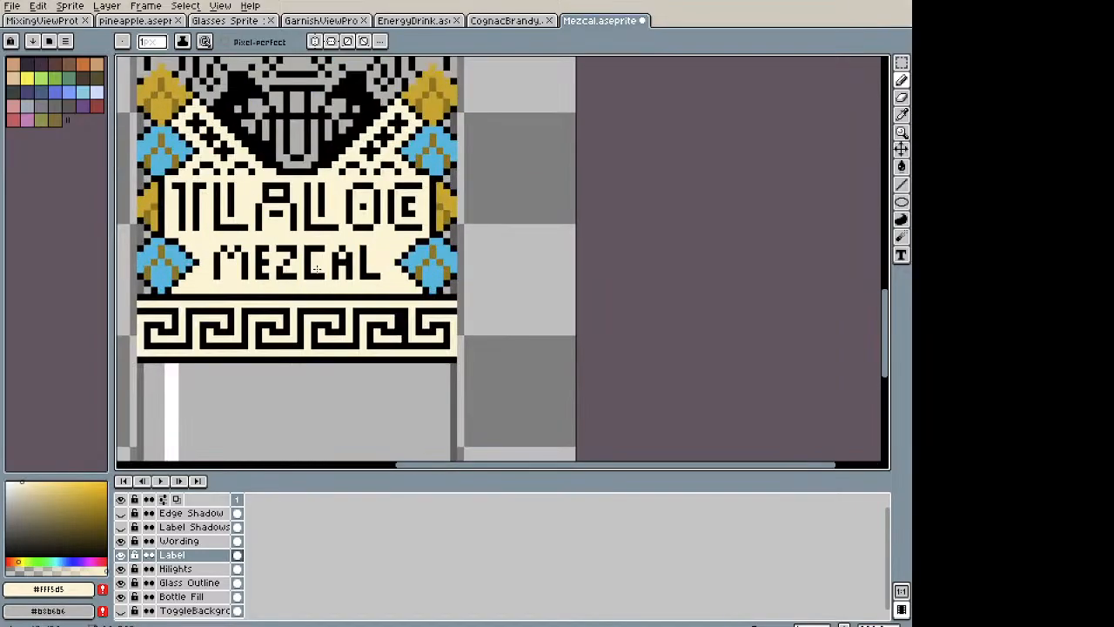
pyautogui.scroll(3, 409, 227)
pyautogui.press('i')
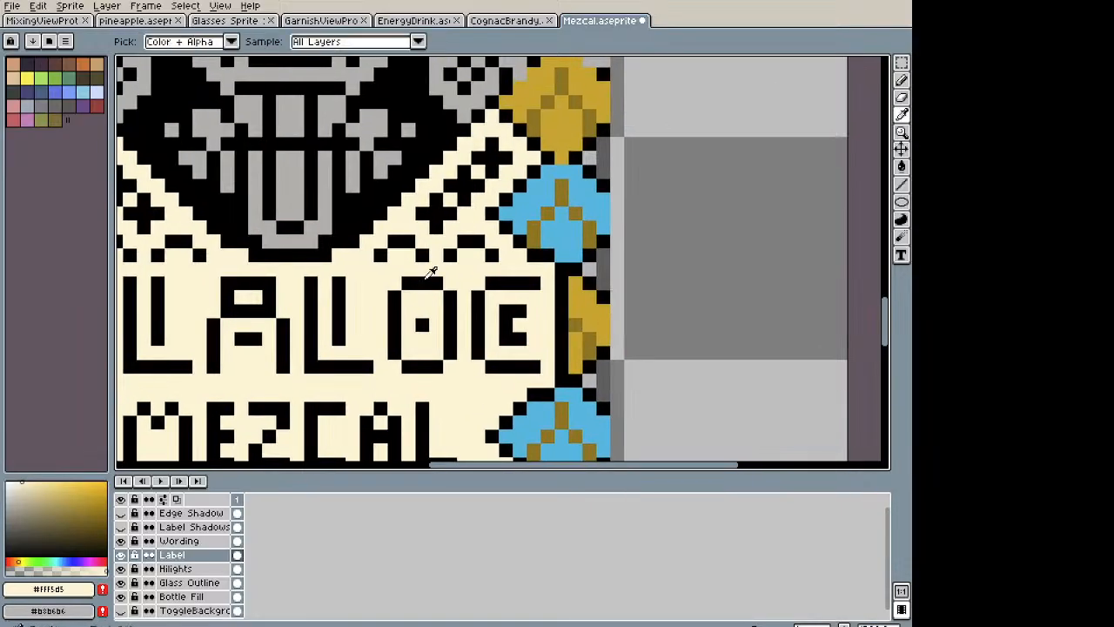
pyautogui.click(410, 237)
pyautogui.press('b')
pyautogui.scroll(-2, 449, 301)
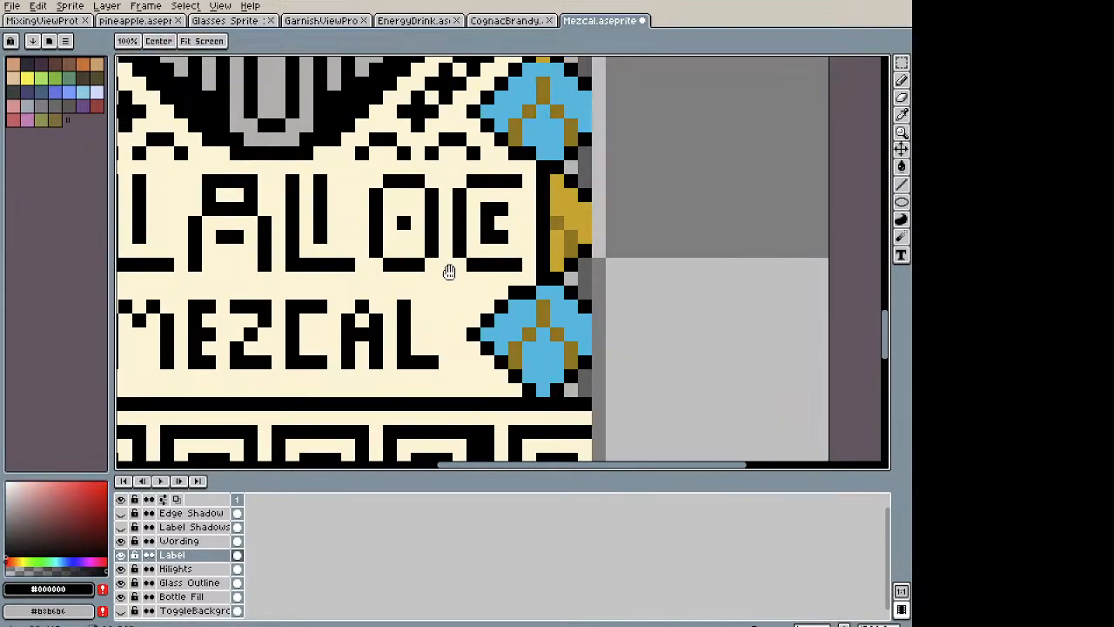
pyautogui.moveTo(446, 307); pyautogui.dragTo(446, 320)
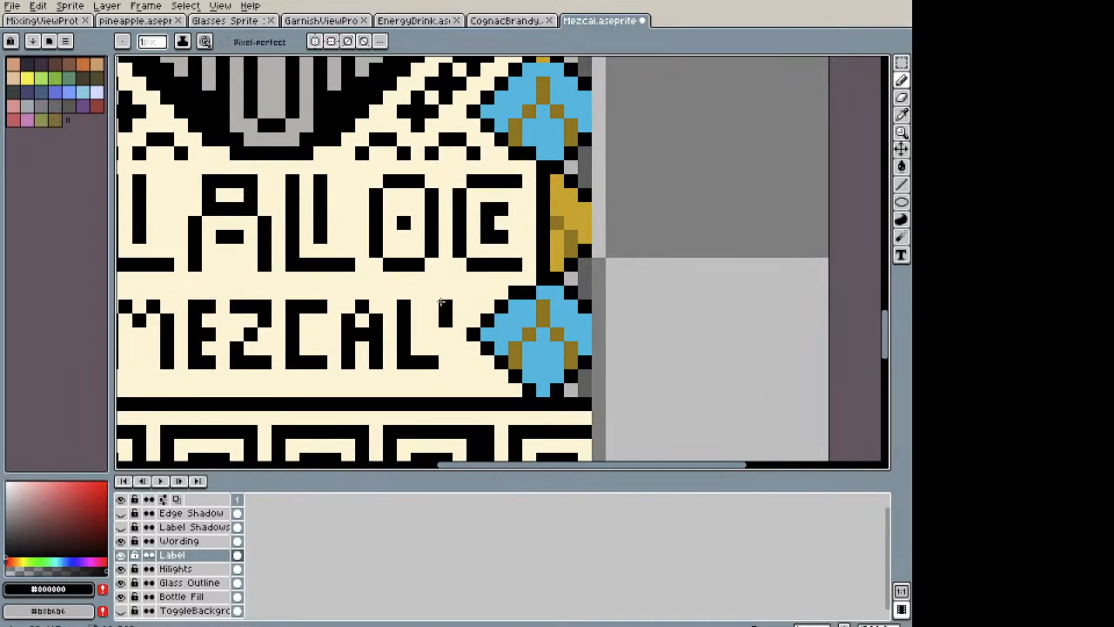
pyautogui.moveTo(446, 293); pyautogui.dragTo(460, 293)
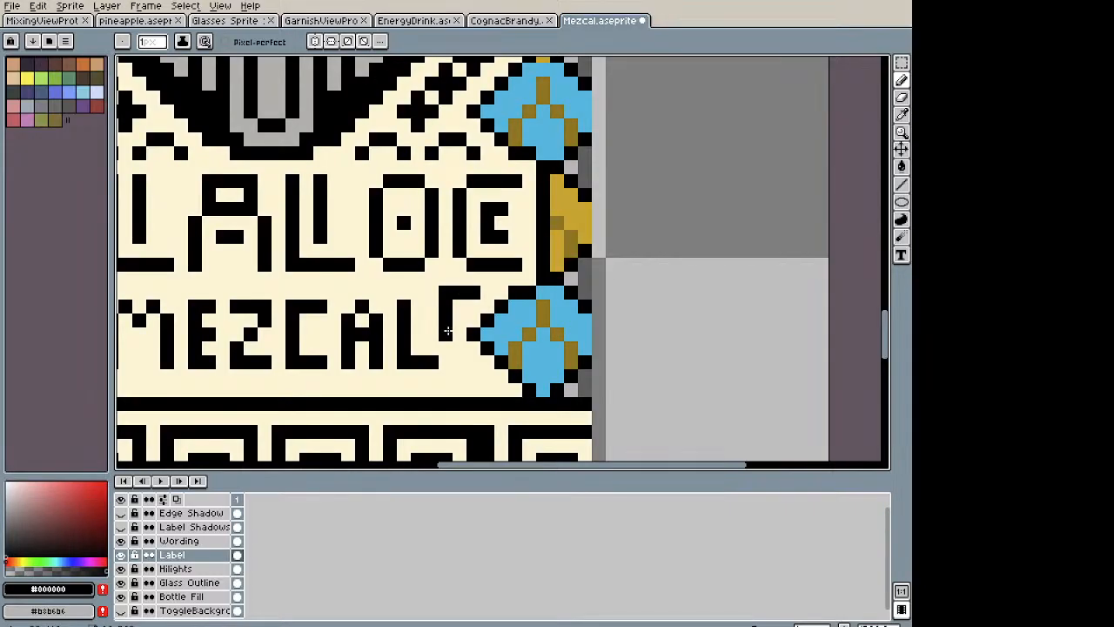
pyautogui.scroll(-3, 399, 322)
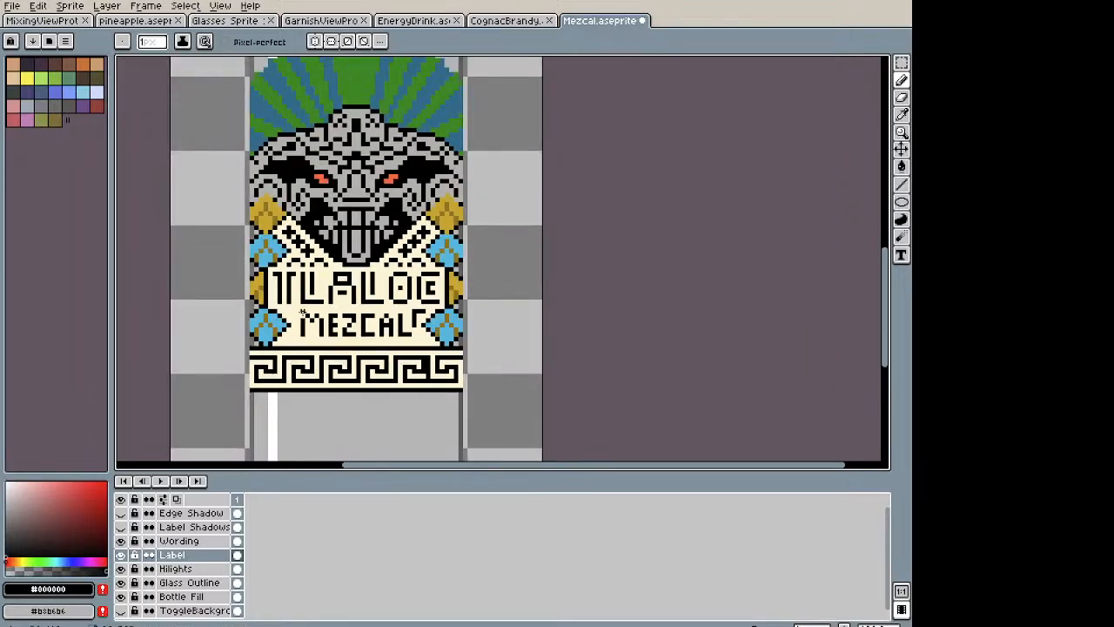
# Step: Add a small black corner mark between the upper start of MEZCAL and the left blue feather
pyautogui.scroll(3, 303, 314)
pyautogui.press('space')
pyautogui.moveTo(303, 322); pyautogui.dragTo(378, 334)
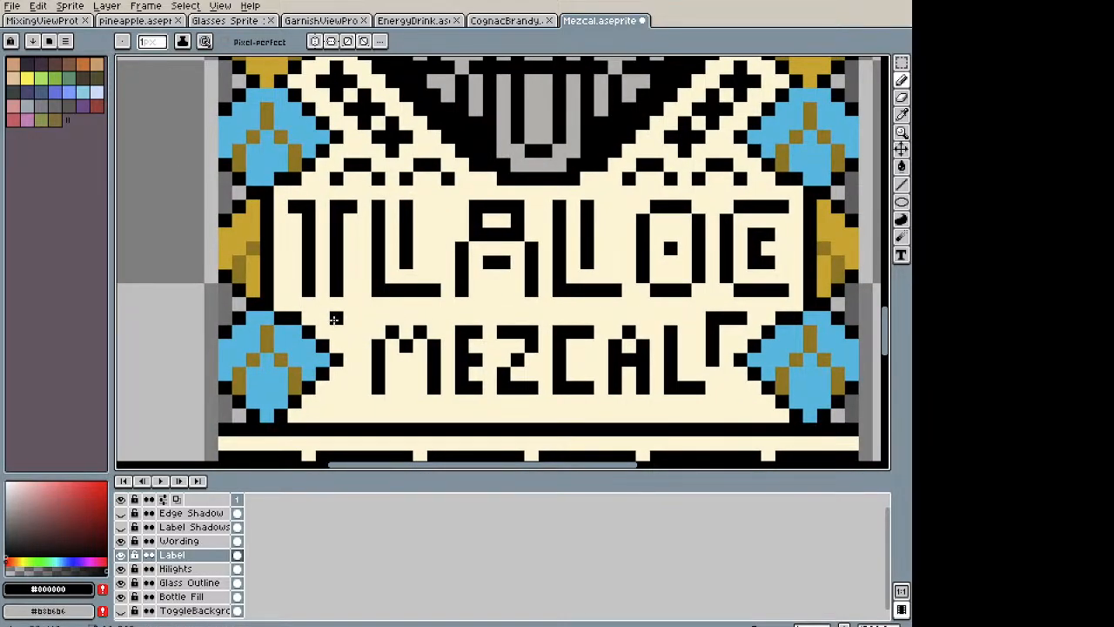
pyautogui.moveTo(334, 319); pyautogui.dragTo(350, 332)
# Step: Erase the black bracket stroke after the L of MEZCAL with the label's cream colour #fff5d5
pyautogui.click(738, 338)
pyautogui.keyDown('alt'); pyautogui.click(729, 373); pyautogui.keyUp('alt')
pyautogui.moveTo(714, 369); pyautogui.dragTo(728, 320)
pyautogui.click(740, 319)
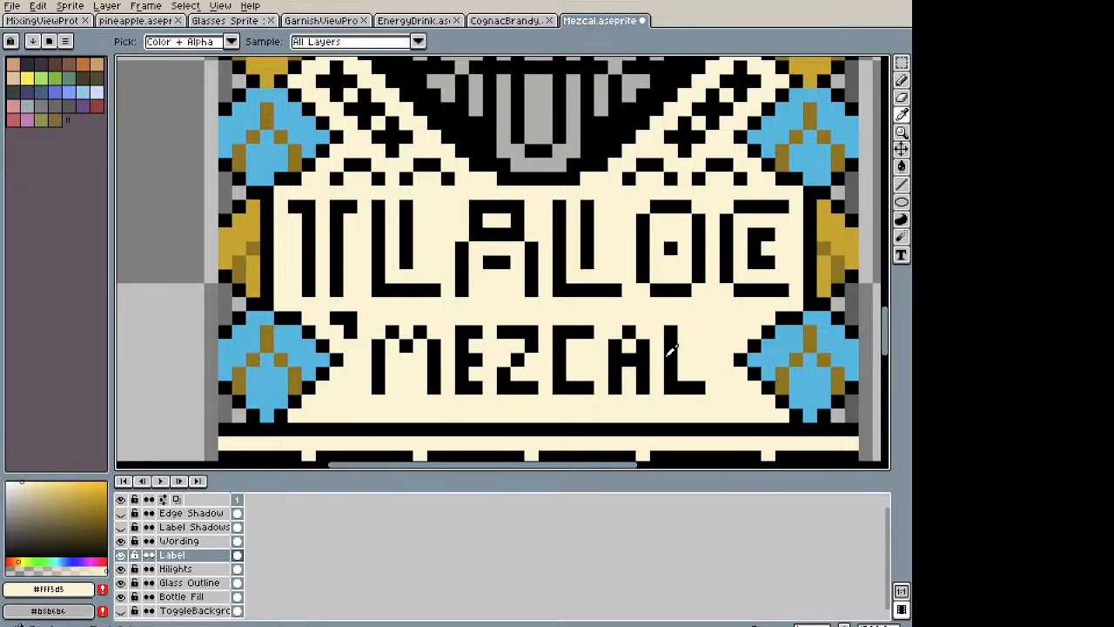
# Step: Draw a mirrored black corner mark at the upper end of MEZCAL to match the one at its start
pyautogui.keyDown('alt'); pyautogui.click(671, 350); pyautogui.keyUp('alt')
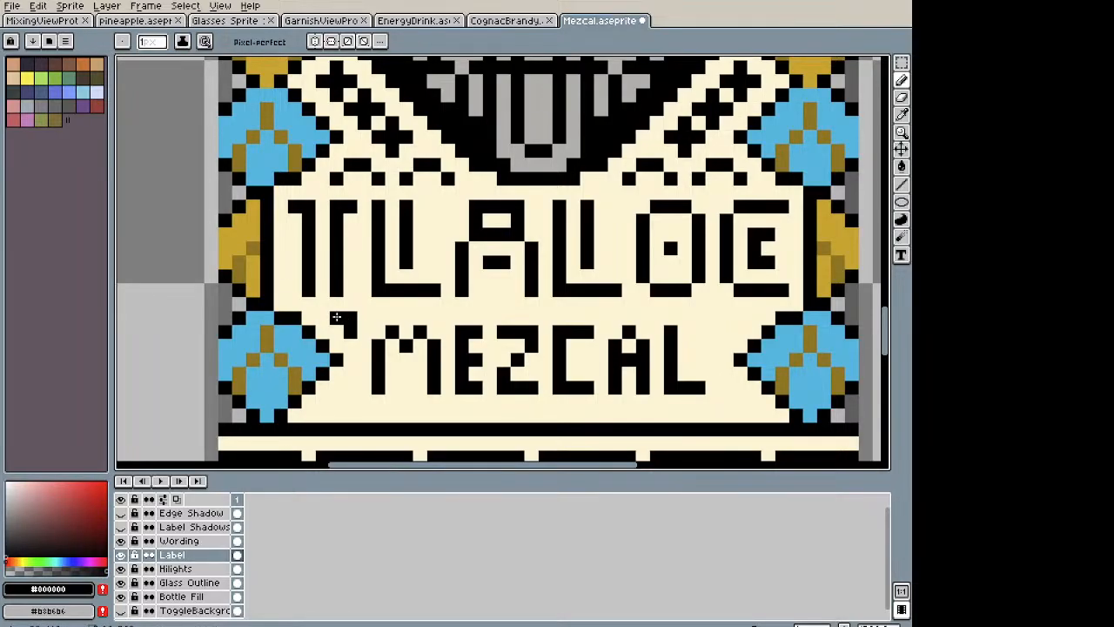
pyautogui.click(337, 317)
pyautogui.click(726, 317)
pyautogui.click(725, 333)
pyautogui.scroll(-3, 714, 380)
pyautogui.scroll(3, 714, 380)
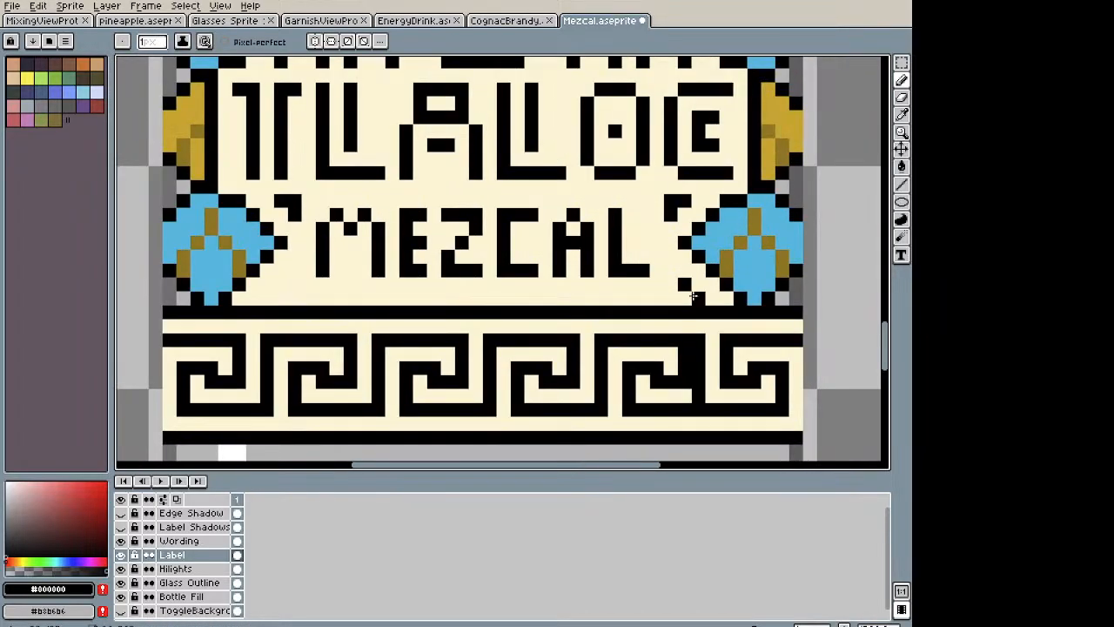
# Step: Undo the stray pixels and draw matching black corner marks at the lower start and lower end of MEZCAL
pyautogui.hotkey('ctrl', 'z')
pyautogui.click(686, 286)
pyautogui.moveTo(293, 283); pyautogui.dragTo(280, 284)
pyautogui.scroll(-4, 298, 285)
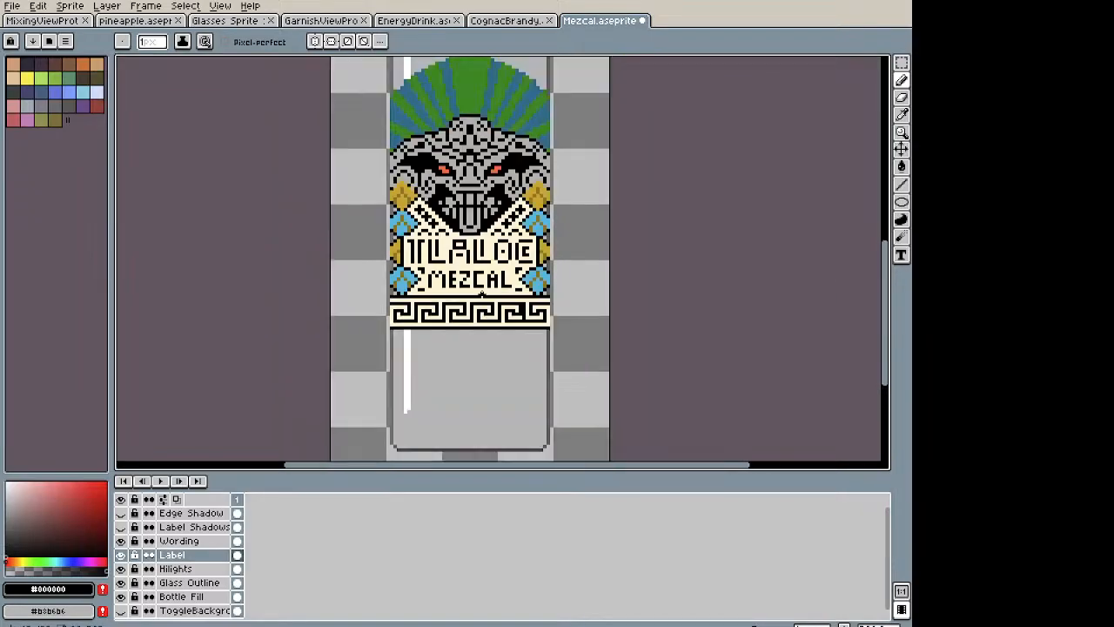
pyautogui.scroll(2, 453, 280)
pyautogui.scroll(2, 439, 279)
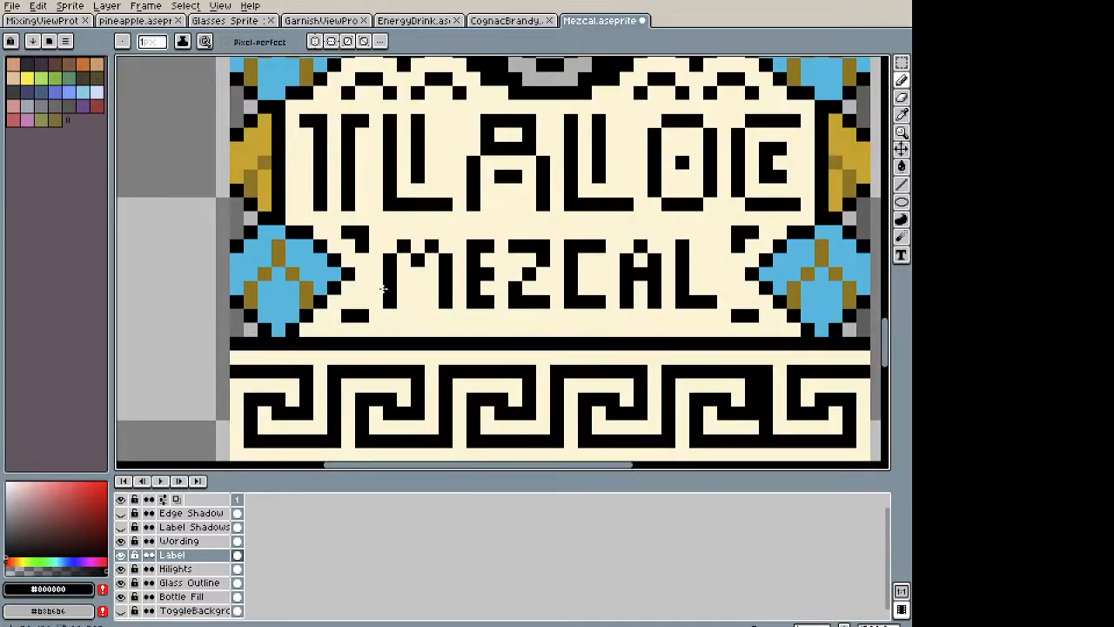
pyautogui.scroll(-3, 740, 292)
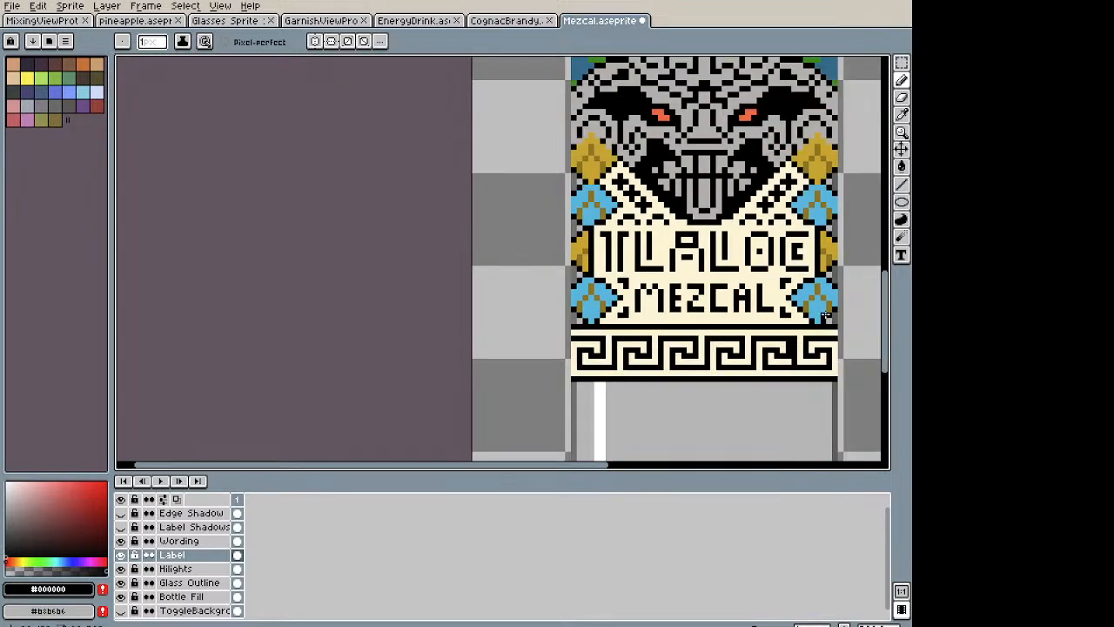
# Step: On the Wording layer, fill the left stroke of TLALOC's first letter with the feathers' light blue #1fb7df
pyautogui.click(184, 542)
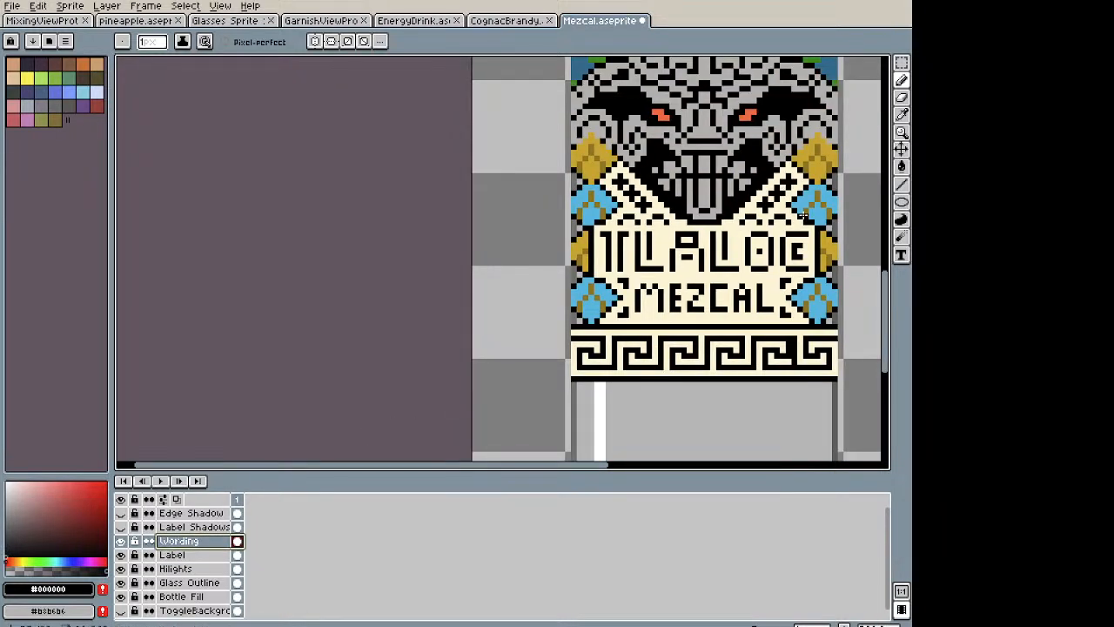
pyautogui.scroll(2, 698, 228)
pyautogui.moveTo(672, 222); pyautogui.dragTo(486, 222)
pyautogui.press('i')
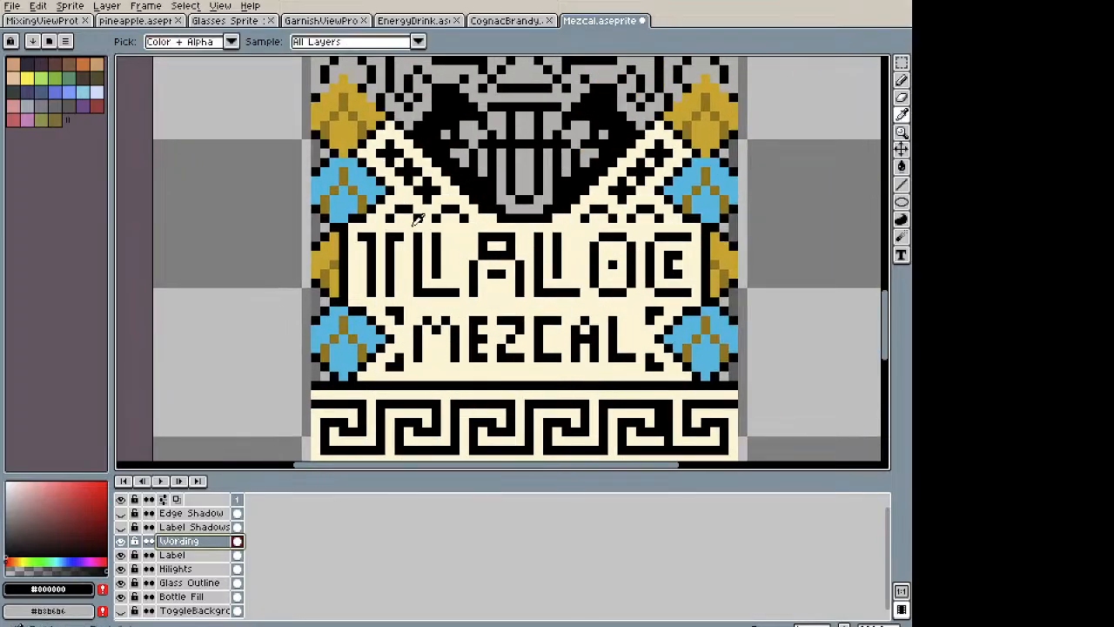
pyautogui.click(362, 318)
pyautogui.press('g')
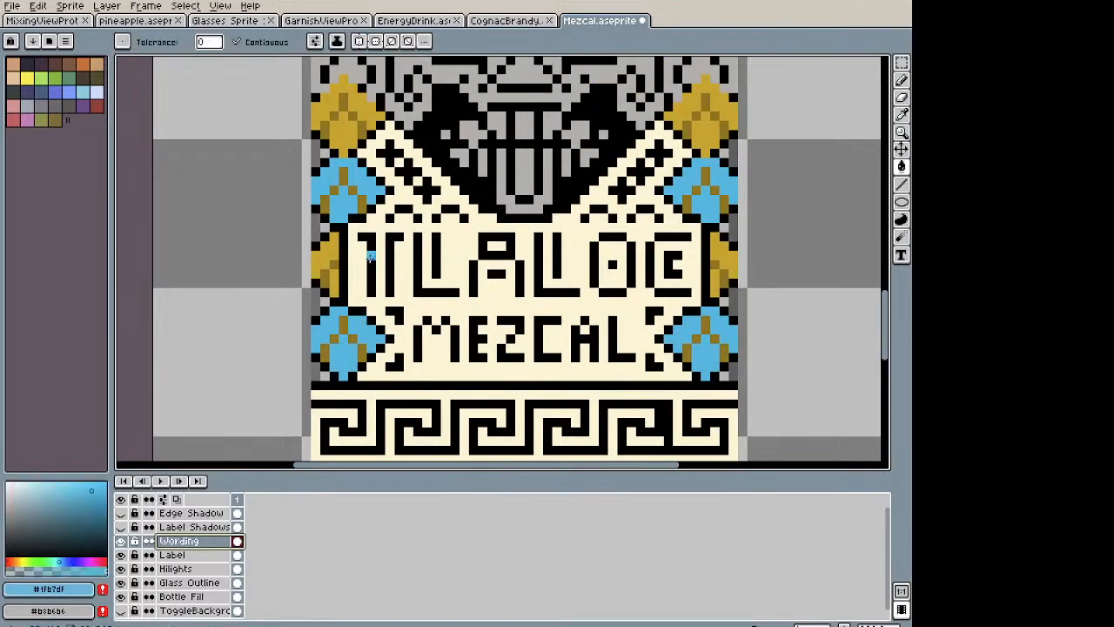
pyautogui.click(371, 261)
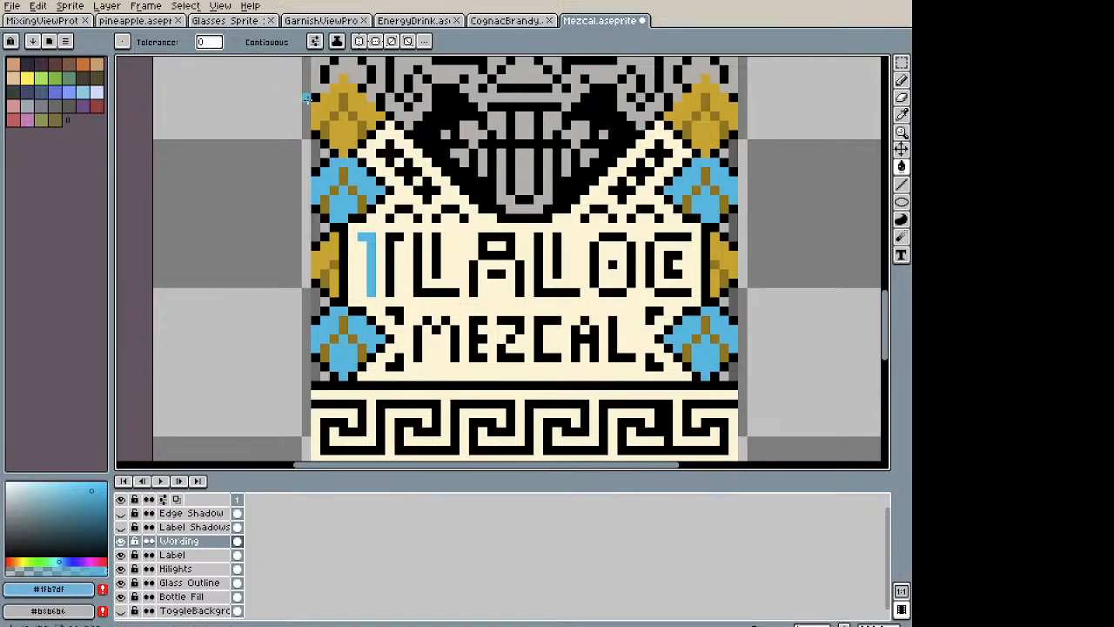
# Step: Recolour the remaining black TLALOC letters light blue #1fb7df, limiting the fill to that word
pyautogui.press('m')
pyautogui.moveTo(359, 229); pyautogui.dragTo(697, 301)
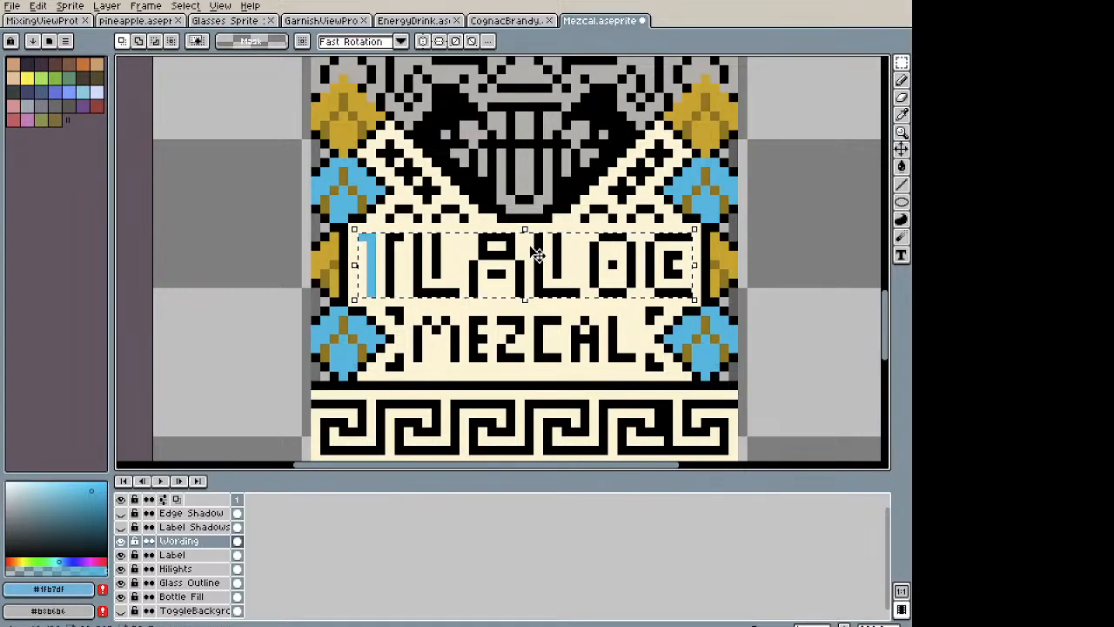
pyautogui.press('g')
pyautogui.click(436, 253)
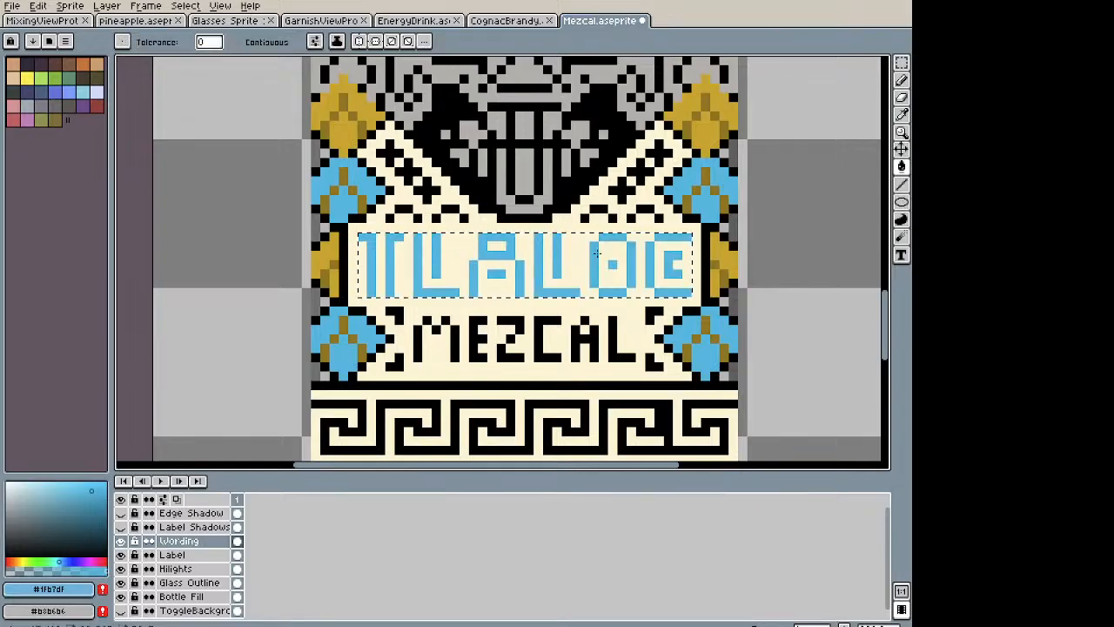
pyautogui.scroll(-3, 436, 253)
pyautogui.scroll(2, 593, 292)
pyautogui.hotkey('ctrl', 'd')
# Step: Recolour the MEZCAL lettering with the feathers' gold #cfa61f, limiting the fill to that word
pyautogui.scroll(2, 467, 257)
pyautogui.press('i')
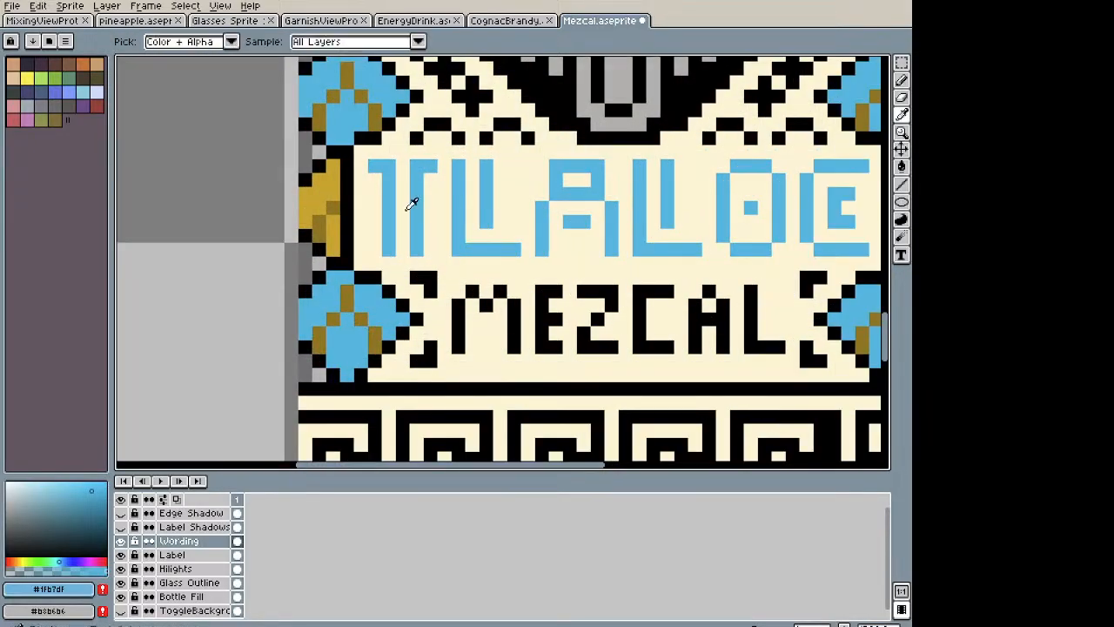
pyautogui.click(333, 183)
pyautogui.press('m')
pyautogui.moveTo(456, 351); pyautogui.dragTo(786, 285)
pyautogui.press('w')
pyautogui.click(555, 315)
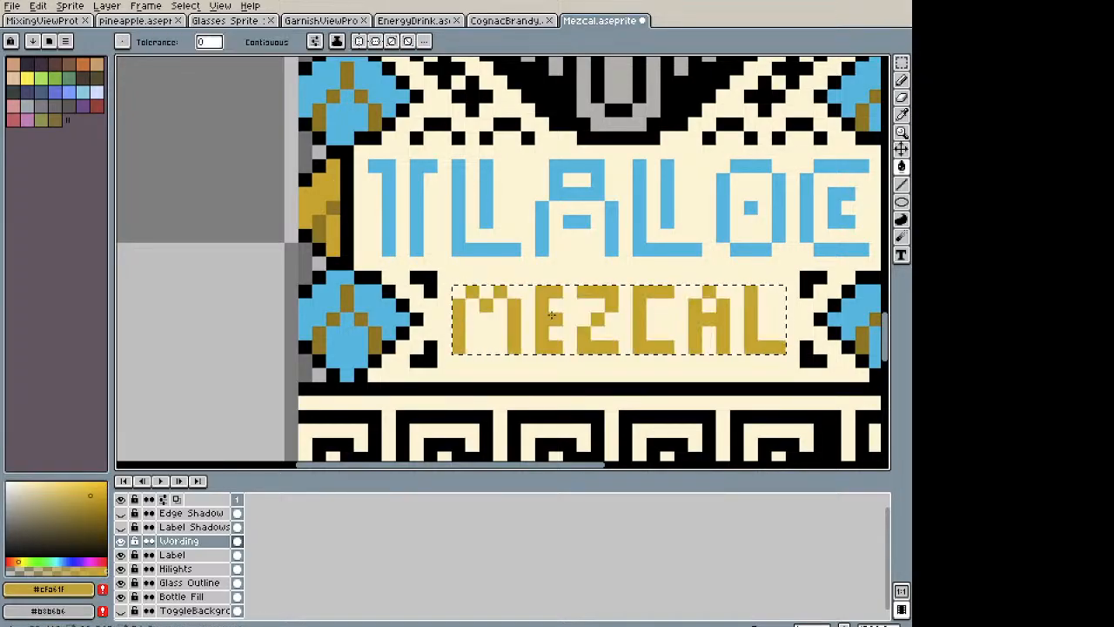
pyautogui.scroll(-3, 596, 304)
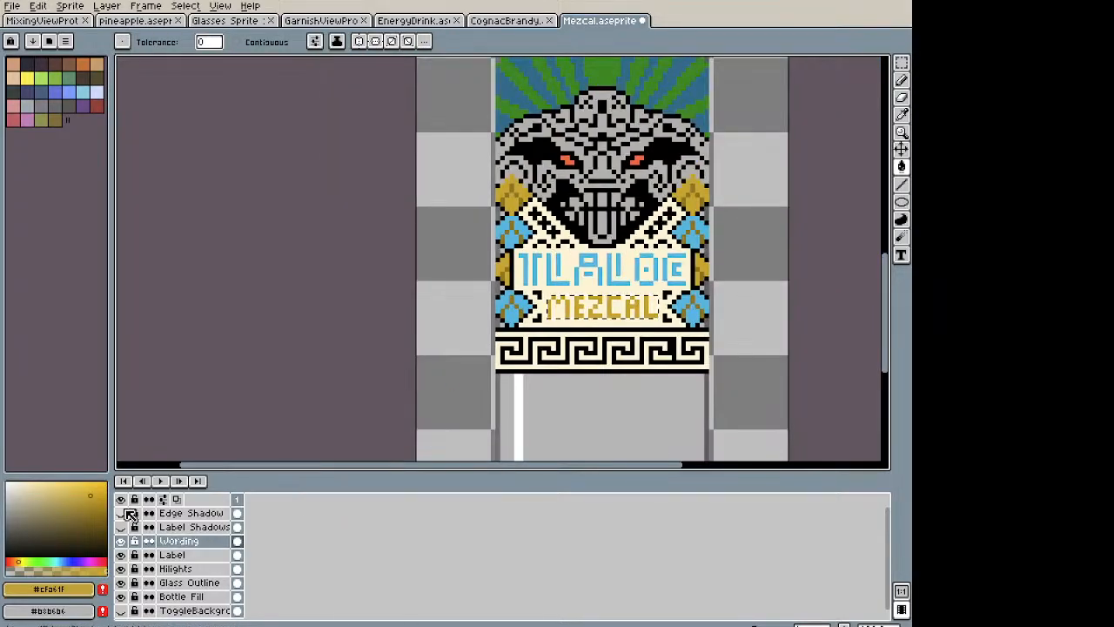
# Step: Darken the MEZCAL lettering to a deeper gold with hue 46°, saturation 89 and value 65
pyautogui.moveTo(95, 500); pyautogui.dragTo(95, 507)
pyautogui.scroll(2, 646, 236)
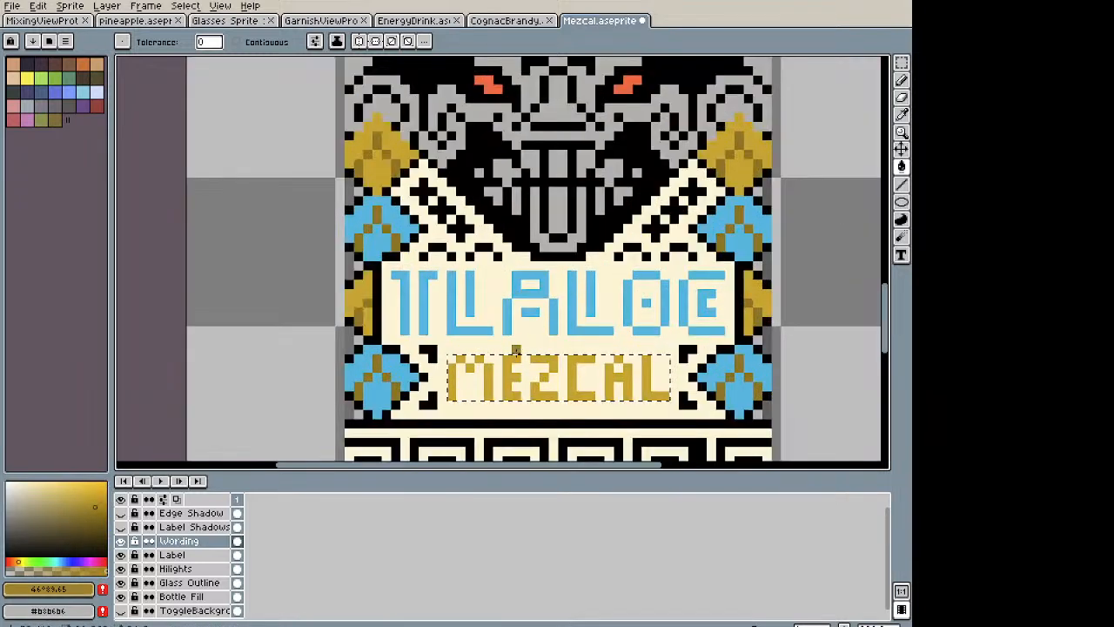
pyautogui.click(589, 350)
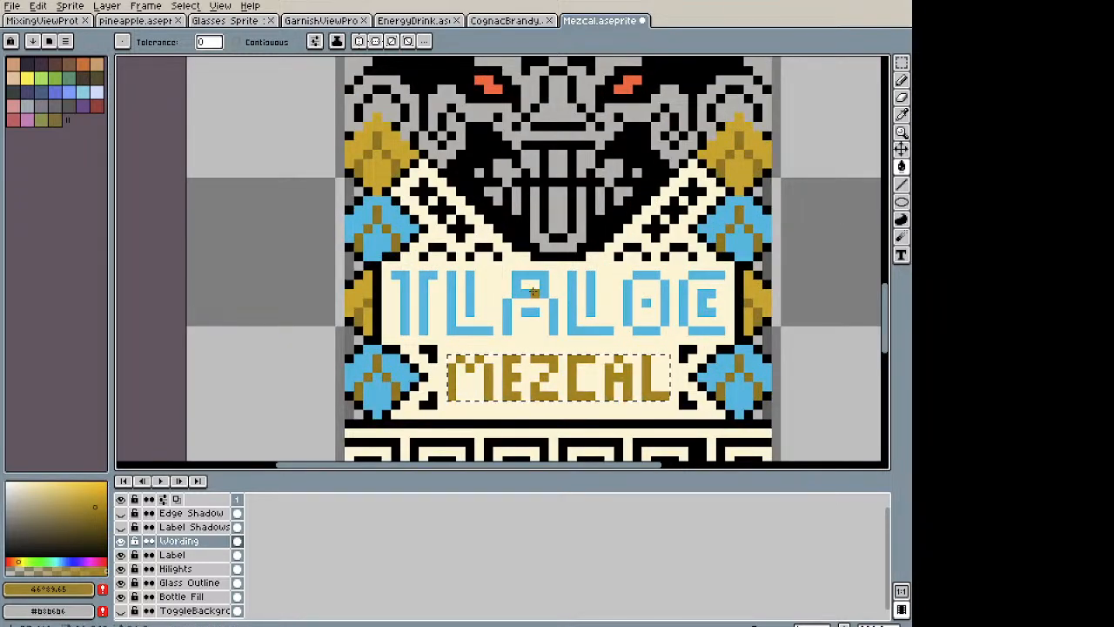
# Step: Darken the TLALOC lettering to a deeper blue with hue 192°, saturation 86 and value 73, limiting the fill to that word
pyautogui.press('m')
pyautogui.moveTo(470, 294); pyautogui.dragTo(567, 258)
pyautogui.hotkey('ctrl', 'd')
pyautogui.moveTo(395, 274); pyautogui.dragTo(726, 339)
pyautogui.hotkey('ctrl', 'd')
pyautogui.moveTo(393, 275); pyautogui.dragTo(729, 338)
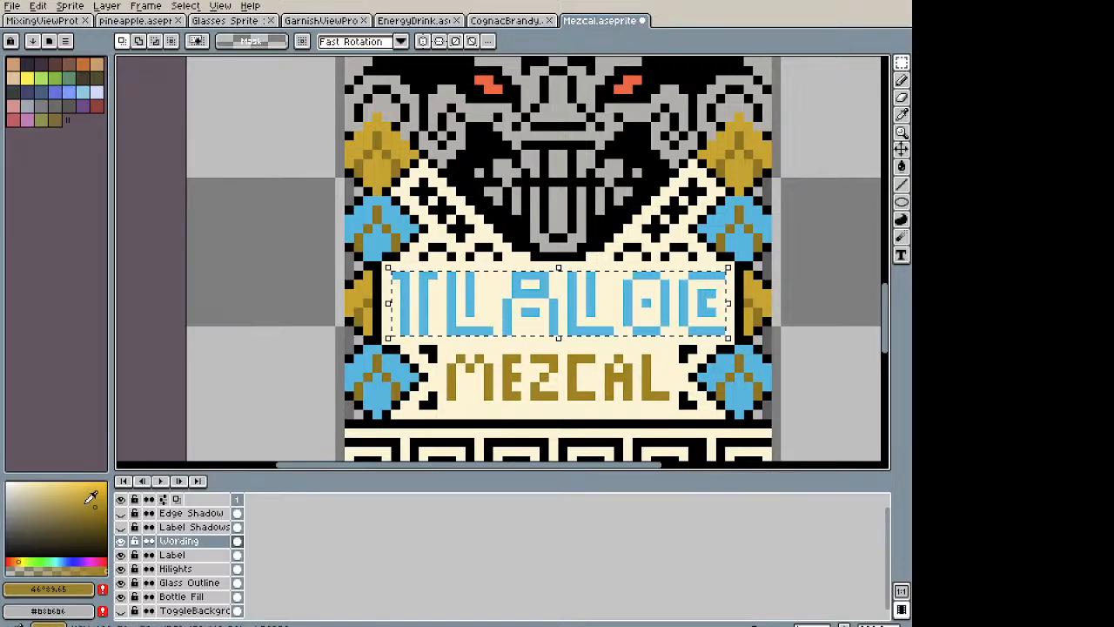
pyautogui.press('i')
pyautogui.click(421, 295)
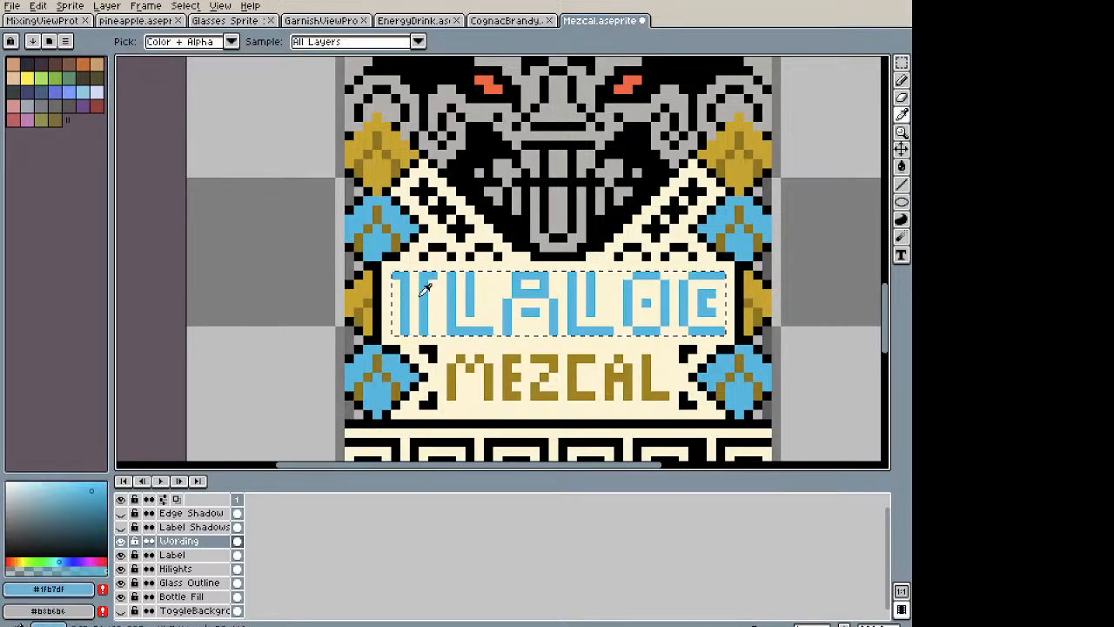
pyautogui.press('g')
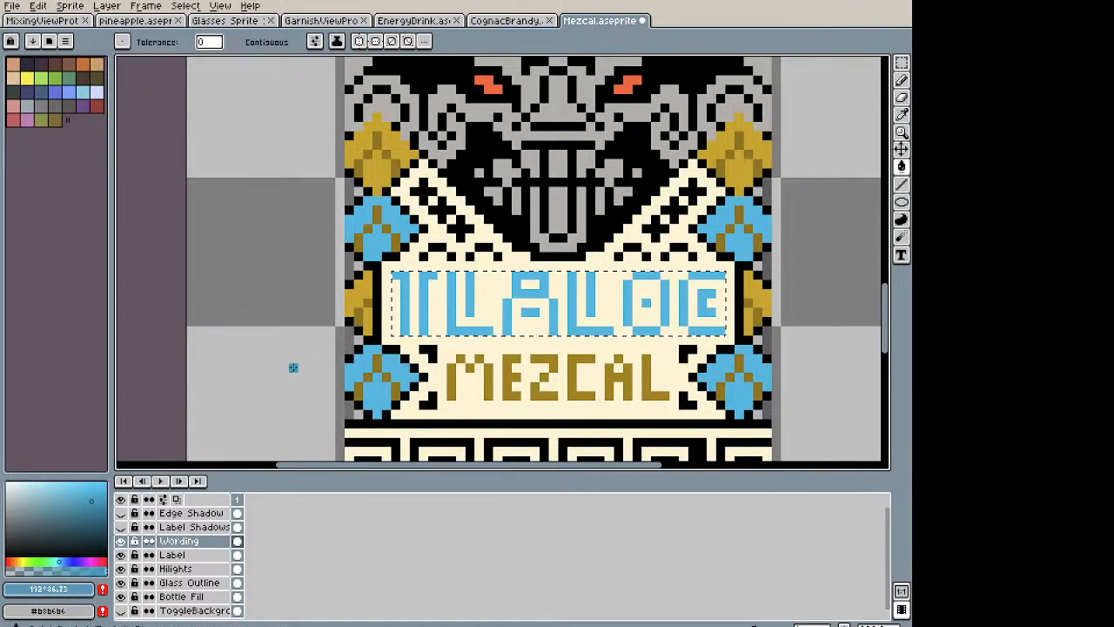
pyautogui.scroll(2, 415, 311)
pyautogui.click(396, 288)
pyautogui.scroll(-2, 459, 261)
pyautogui.scroll(-2, 461, 259)
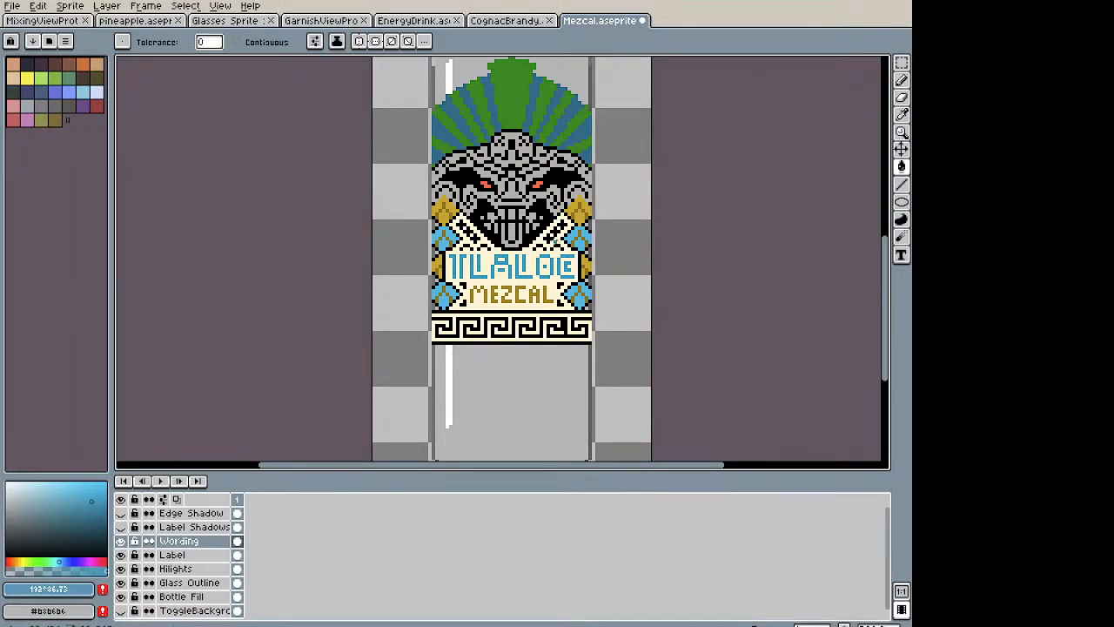
pyautogui.scroll(4, 445, 231)
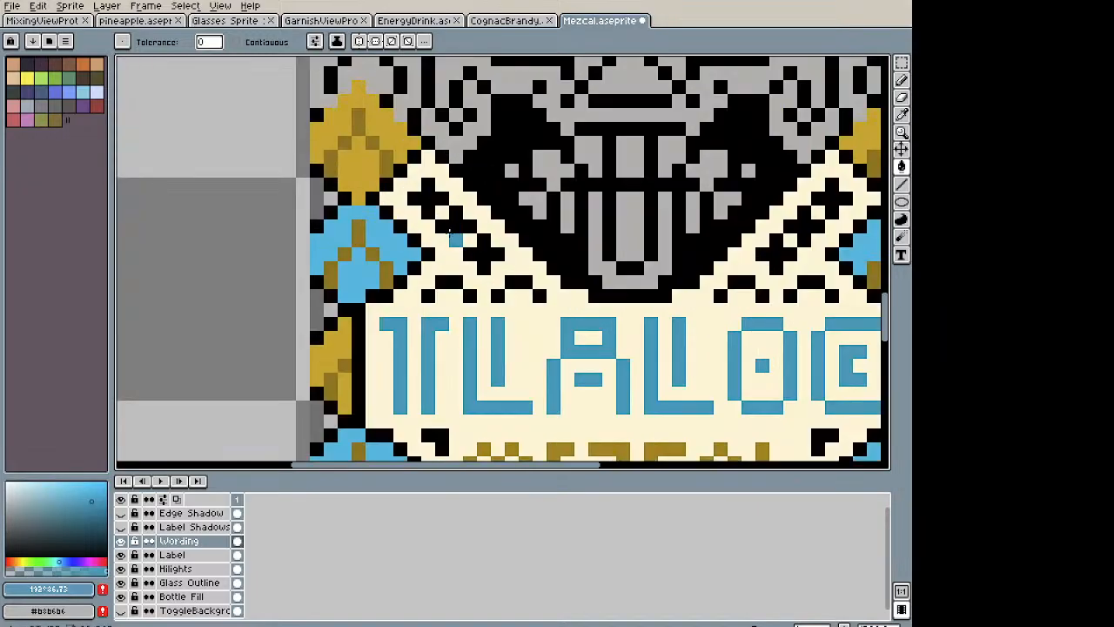
# Step: Sample the upper blue feather's vein colour and shift it to a dark blue with hue 196°, saturation 85 and value 57
pyautogui.press('i')
pyautogui.click(359, 230)
pyautogui.moveTo(19, 562); pyautogui.dragTo(60, 560)
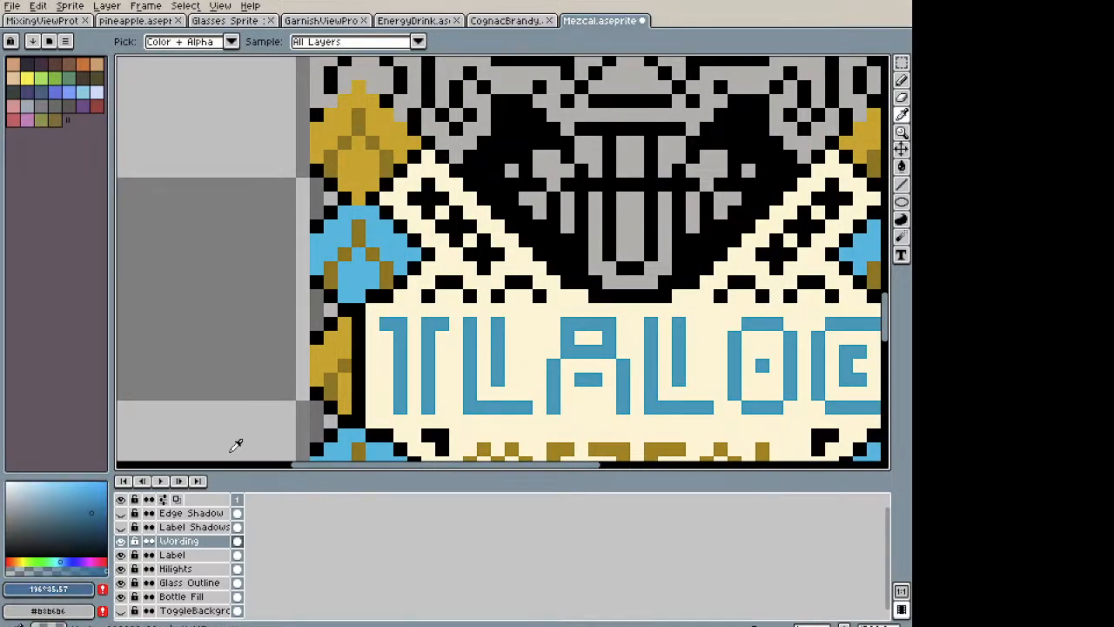
# Step: Recolour the brown veins of the upper pair of blue feathers dark blue on the Label layer, limiting the fill to their band
pyautogui.press('g')
pyautogui.click(359, 227)
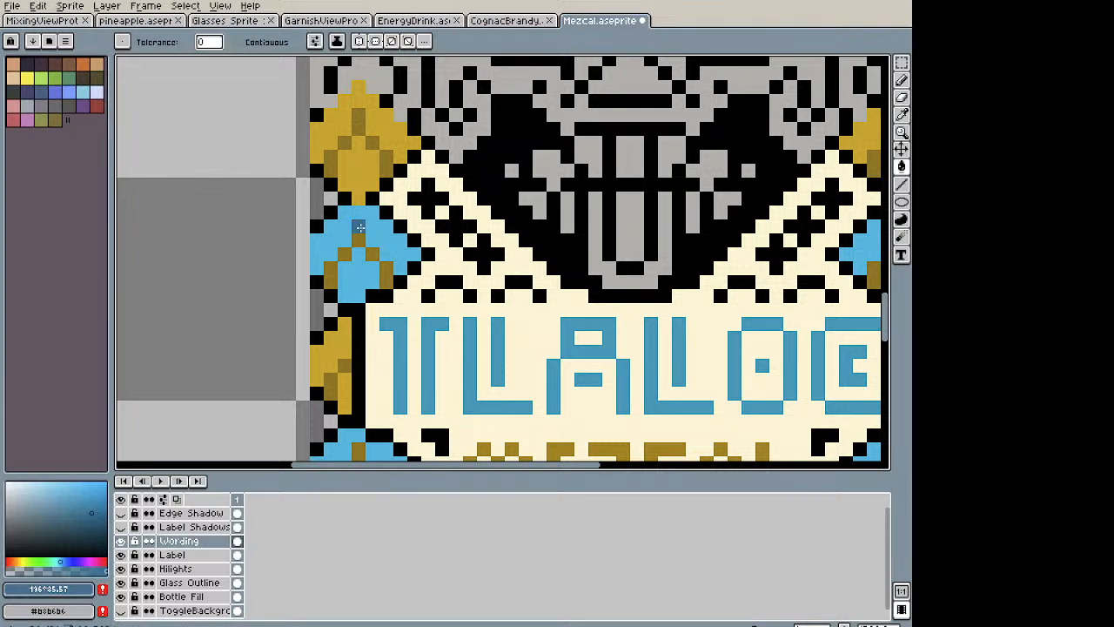
pyautogui.press('m')
pyautogui.moveTo(322, 289)
pyautogui.mouseDown()
pyautogui.moveTo(825, 184)
pyautogui.moveTo(735, 220)
pyautogui.mouseUp()
pyautogui.press('g')
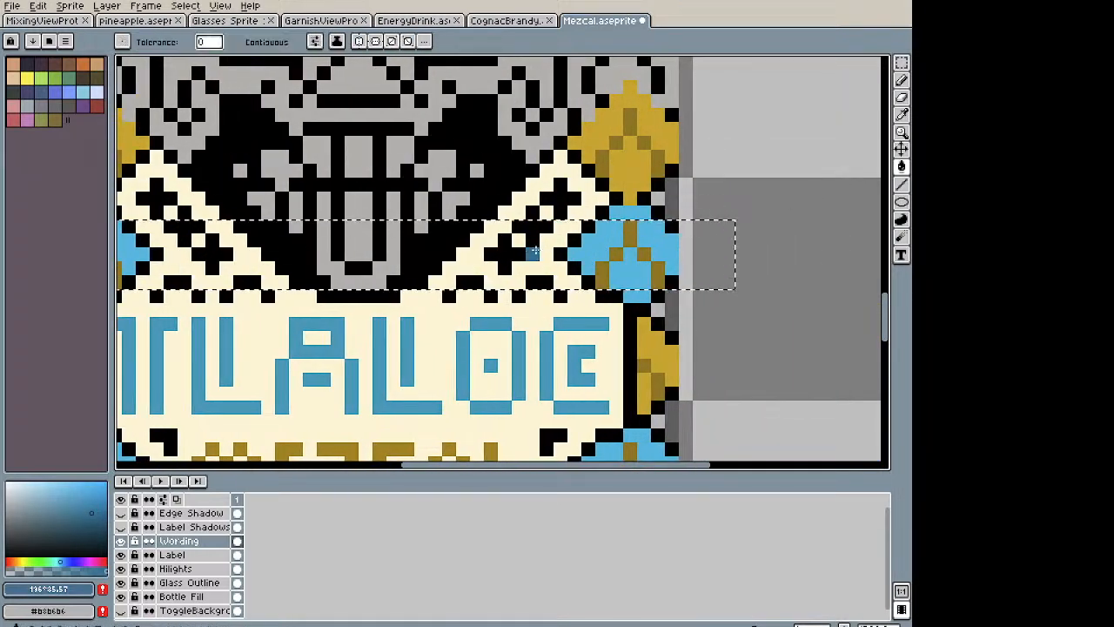
pyautogui.click(631, 231)
pyautogui.hotkey('ctrl', 'z')
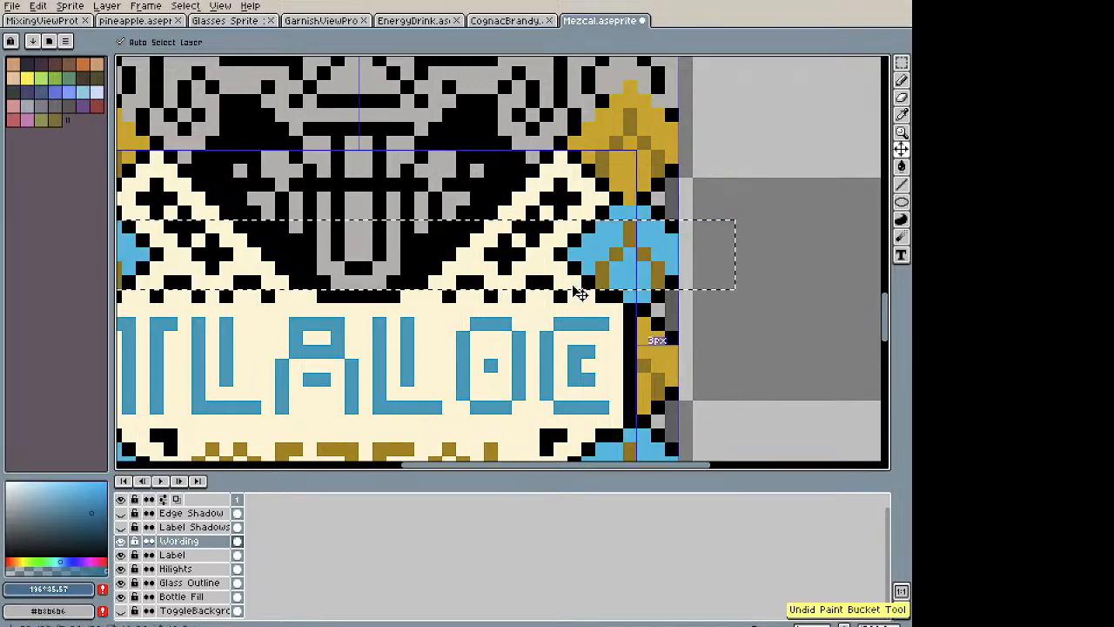
pyautogui.hscroll(-5, 473, 256)
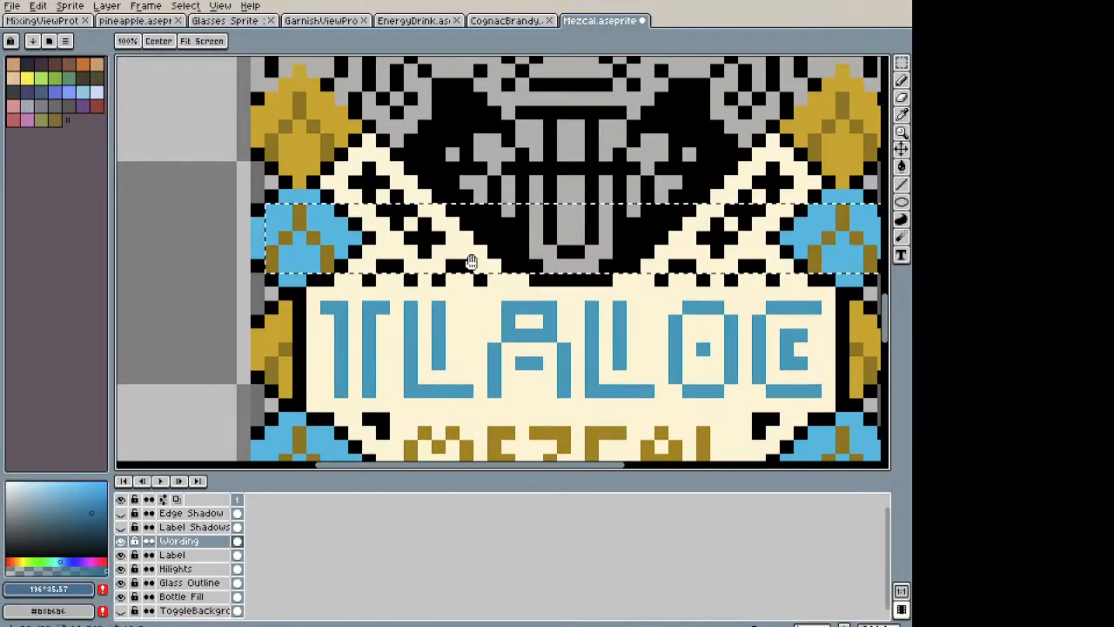
pyautogui.click(187, 554)
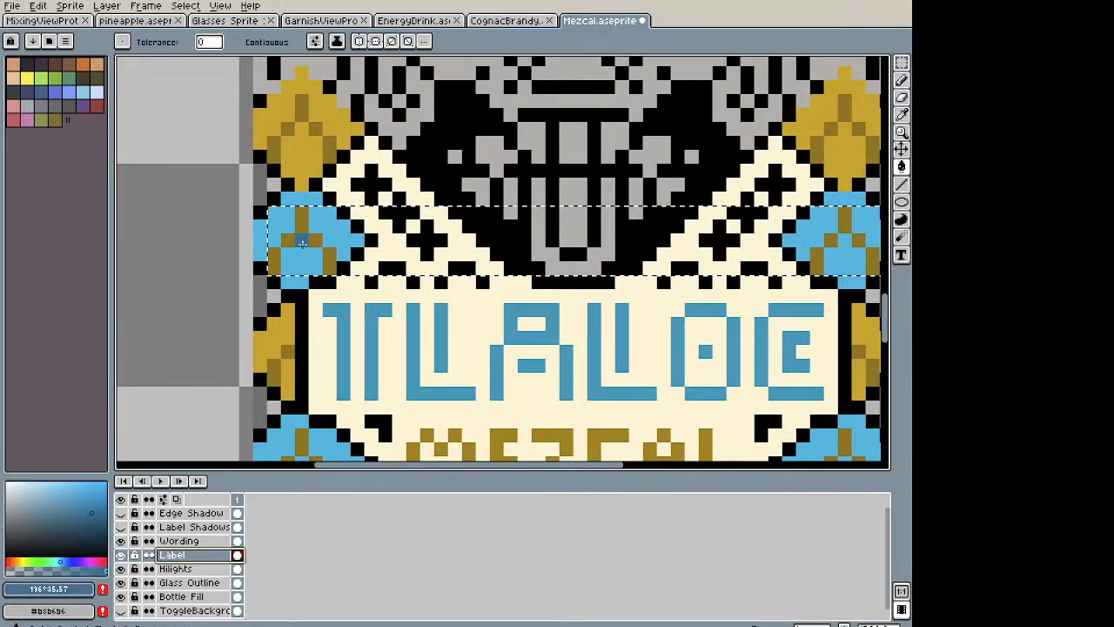
pyautogui.click(302, 224)
pyautogui.scroll(-3, 513, 247)
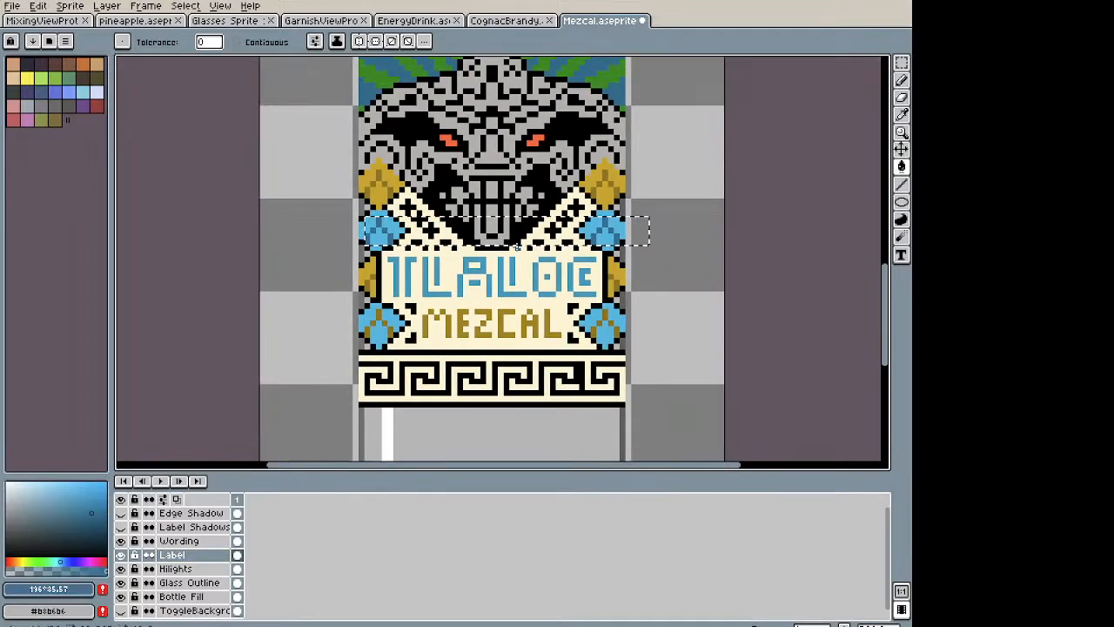
# Step: Recolour the brown veins of the lower pair of blue feathers beside MEZCAL with the same dark blue
pyautogui.press('m')
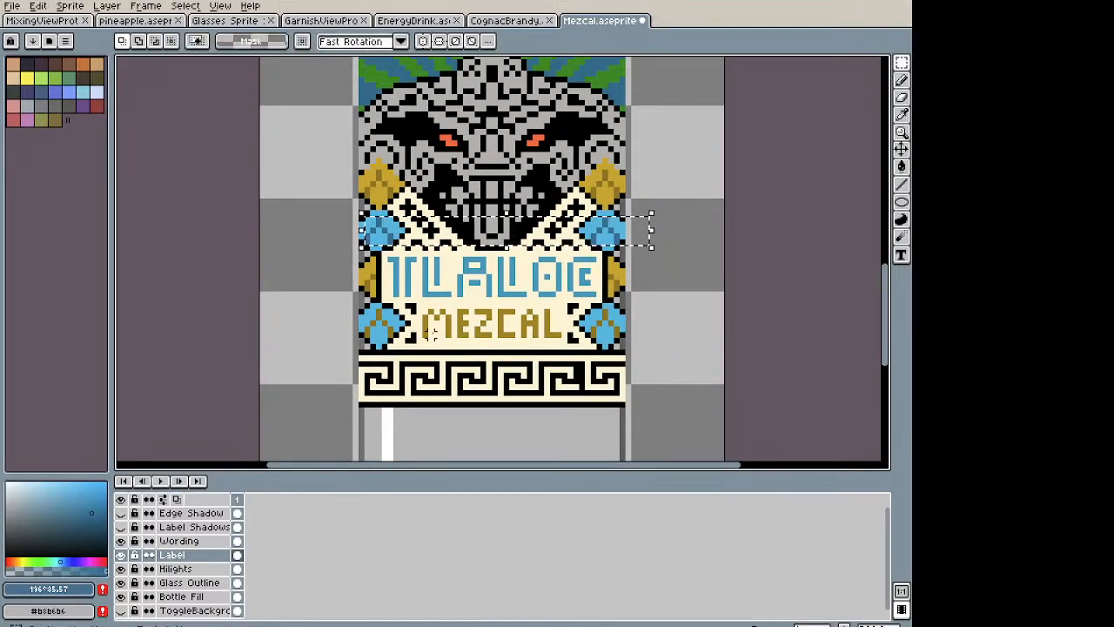
pyautogui.scroll(3, 366, 313)
pyautogui.moveTo(366, 345); pyautogui.dragTo(768, 307)
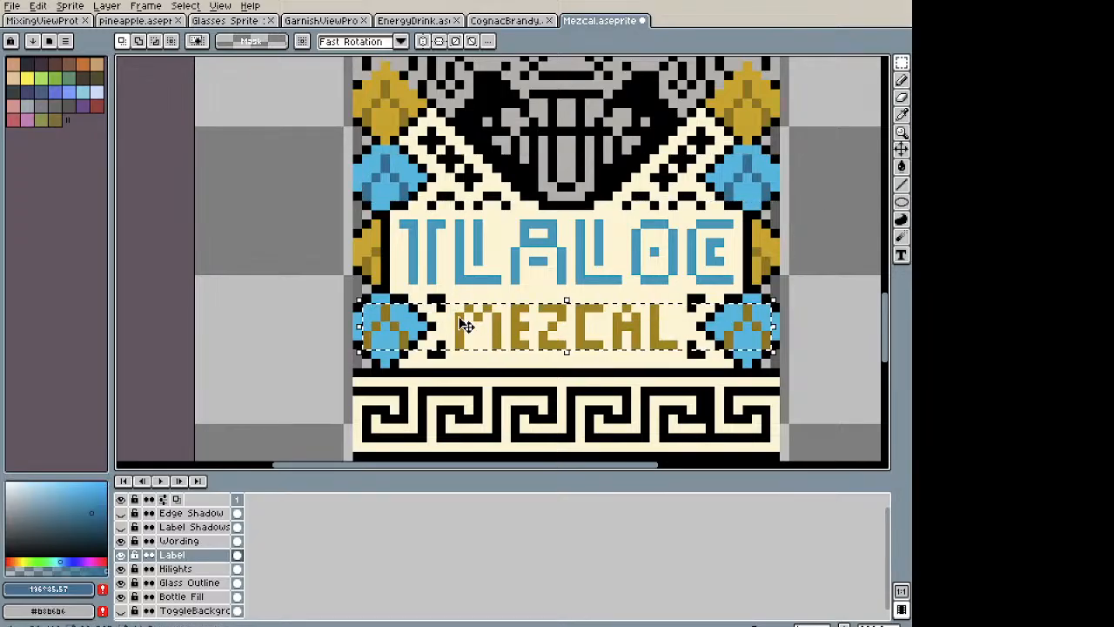
pyautogui.press('w')
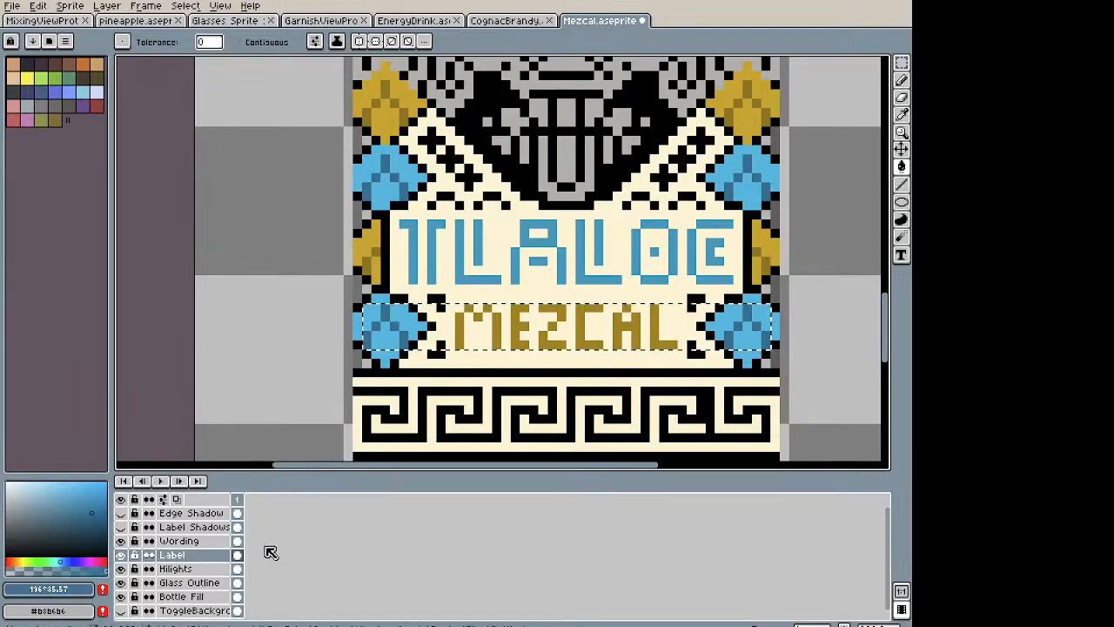
# Step: Clear the selection and recolour the TLALOC lettering on the Wording layer with the dark blue of the feather veins
pyautogui.click(185, 540)
pyautogui.hotkey('ctrl', 'd')
pyautogui.click(432, 251)
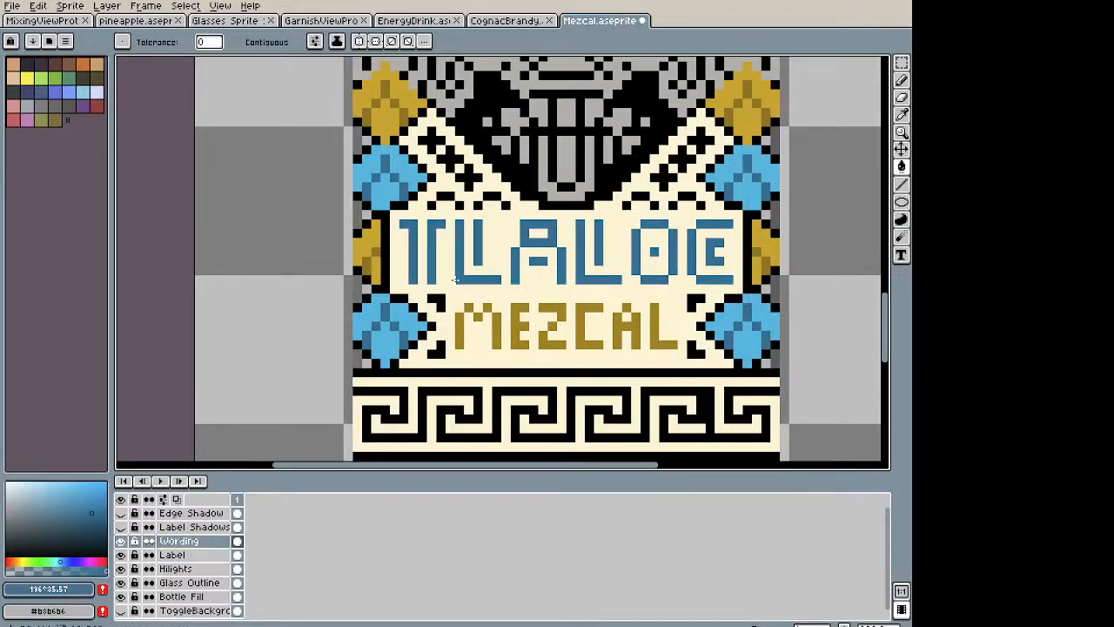
# Step: Recolour the MEZCAL lettering with the gold feathers' vein colour #937615 and save the sprite
pyautogui.press('i')
pyautogui.click(369, 266)
pyautogui.press('g')
pyautogui.click(458, 323)
pyautogui.scroll(-5, 492, 315)
pyautogui.moveTo(566, 290); pyautogui.dragTo(516, 312)
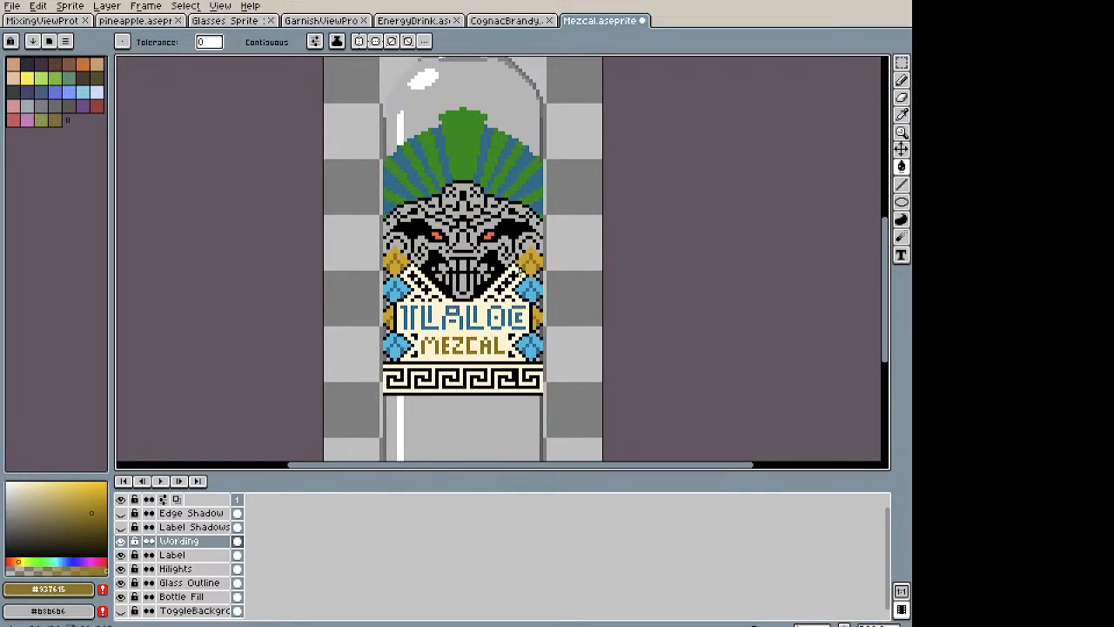
pyautogui.hotkey('ctrl', 's')
pyautogui.scroll(-2, 520, 273)
pyautogui.scroll(1, 541, 266)
pyautogui.scroll(1, 535, 247)
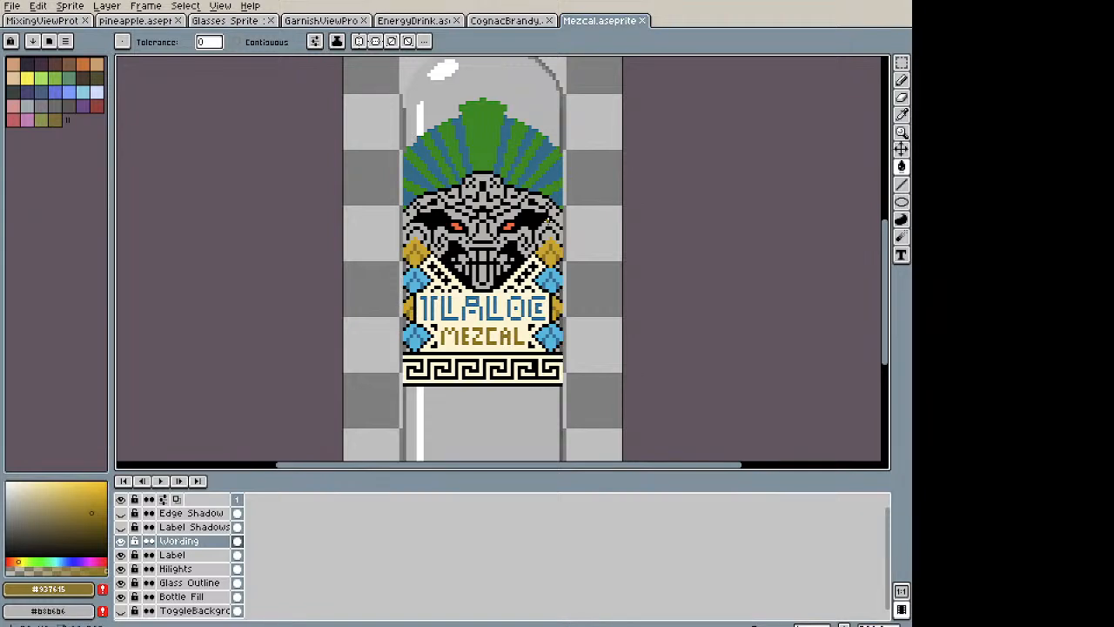
pyautogui.press('i')
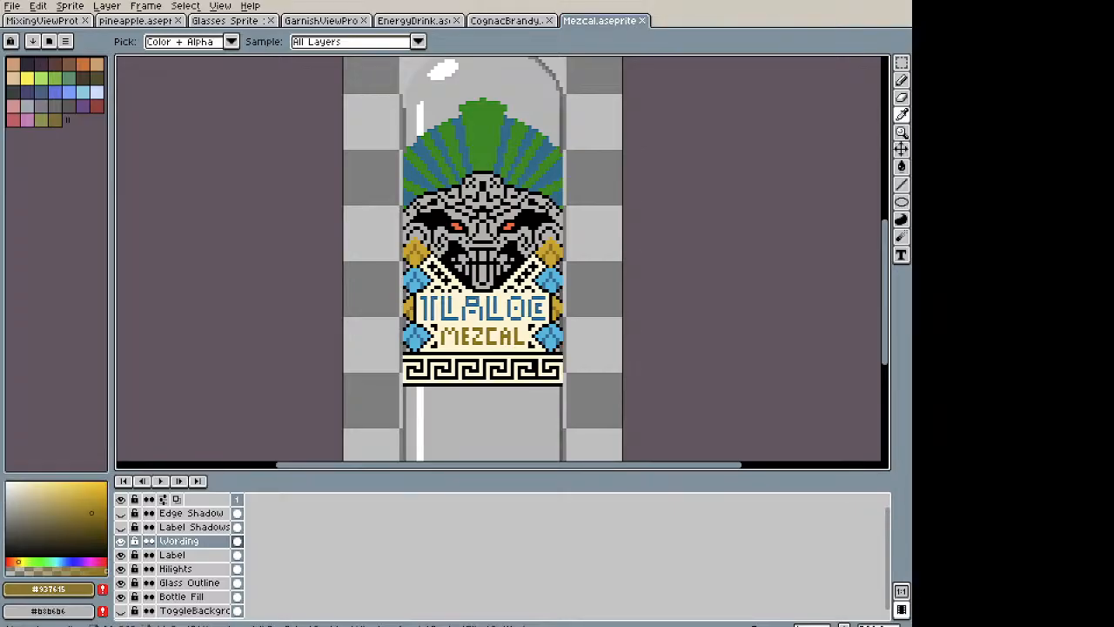
pyautogui.press('g')
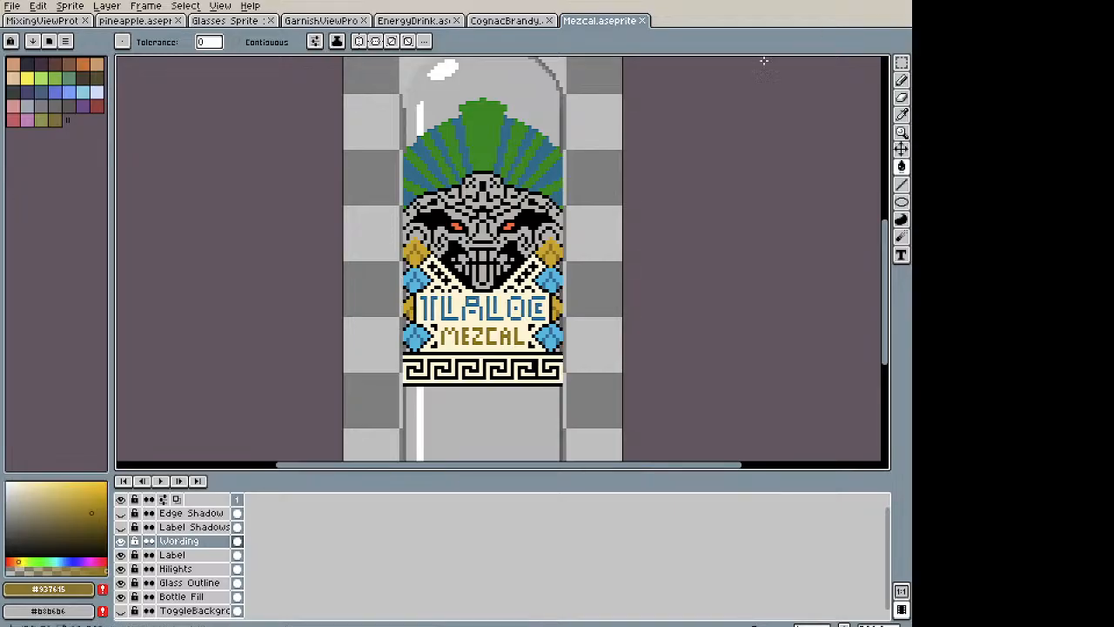
pyautogui.press('space')
pyautogui.moveTo(466, 311); pyautogui.dragTo(353, 331)
pyautogui.press('alt')
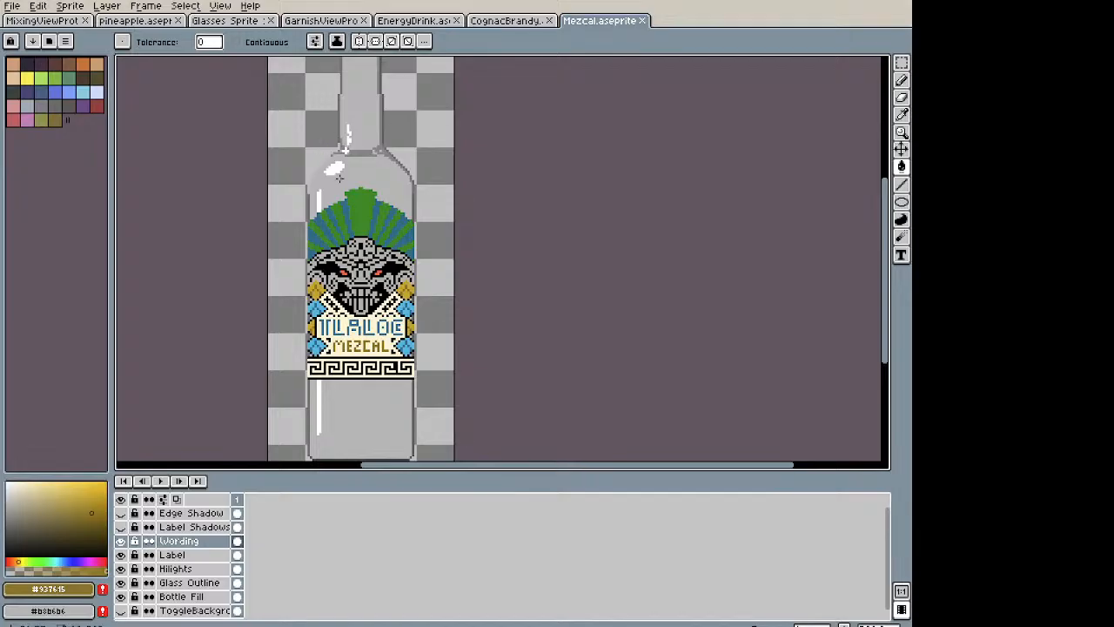
# Step: Select the upper part of the green and blue headdress feathers above the mask
pyautogui.press('m')
pyautogui.moveTo(318, 167); pyautogui.dragTo(406, 235)
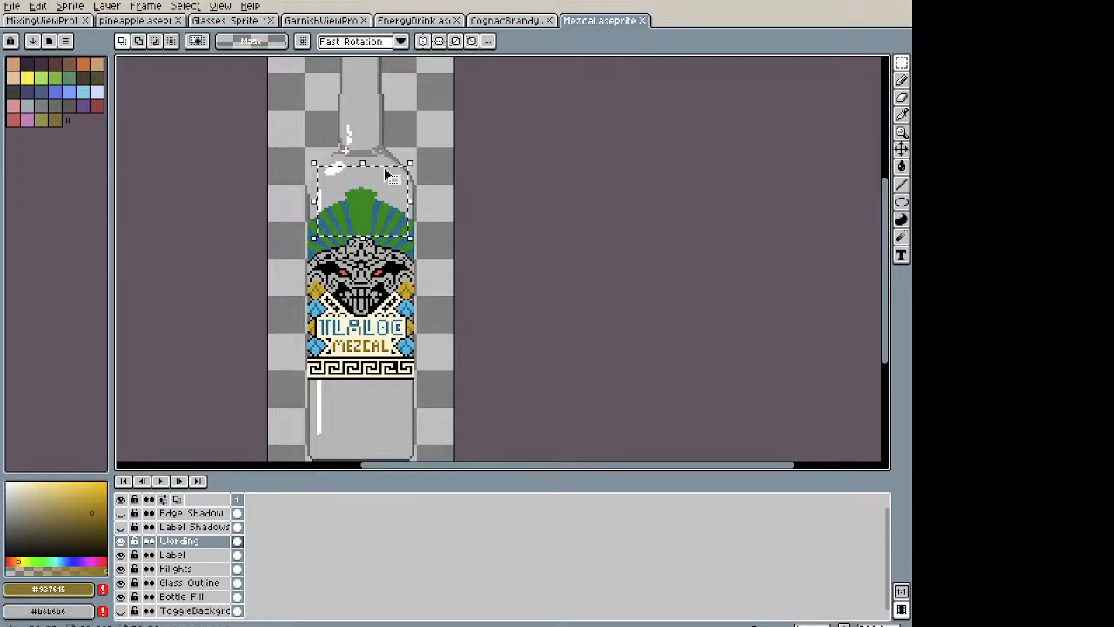
pyautogui.press('space')
pyautogui.moveTo(381, 102); pyautogui.dragTo(380, 212)
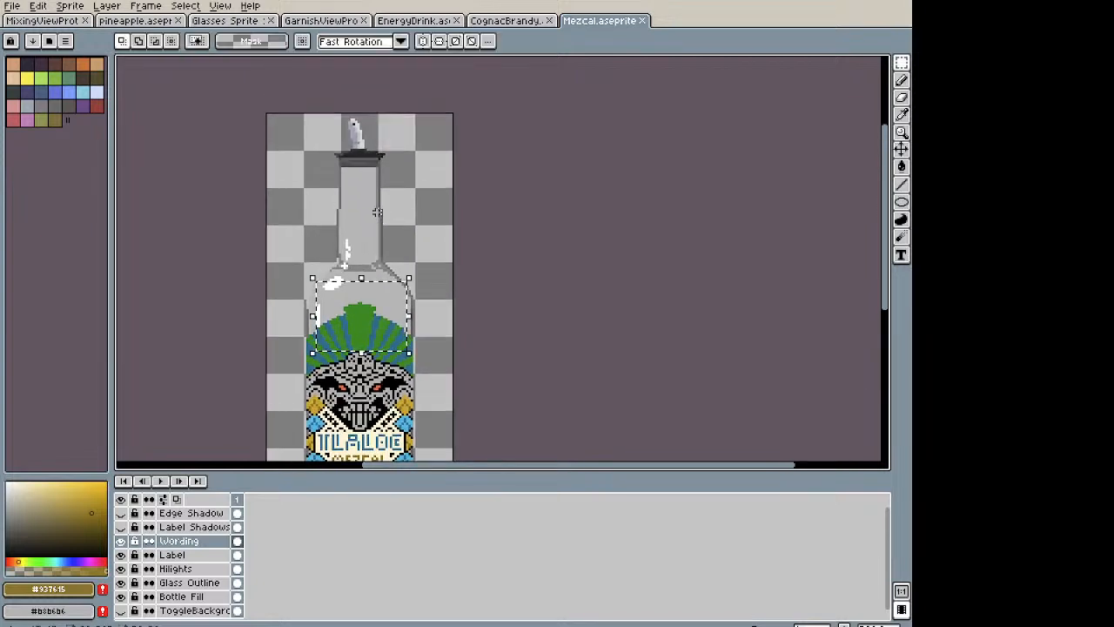
# Step: Try to move the selected headdress feathers from the Label layer up to the bottle neck and flip them vertically
pyautogui.click(174, 555)
pyautogui.moveTo(371, 330); pyautogui.dragTo(371, 207)
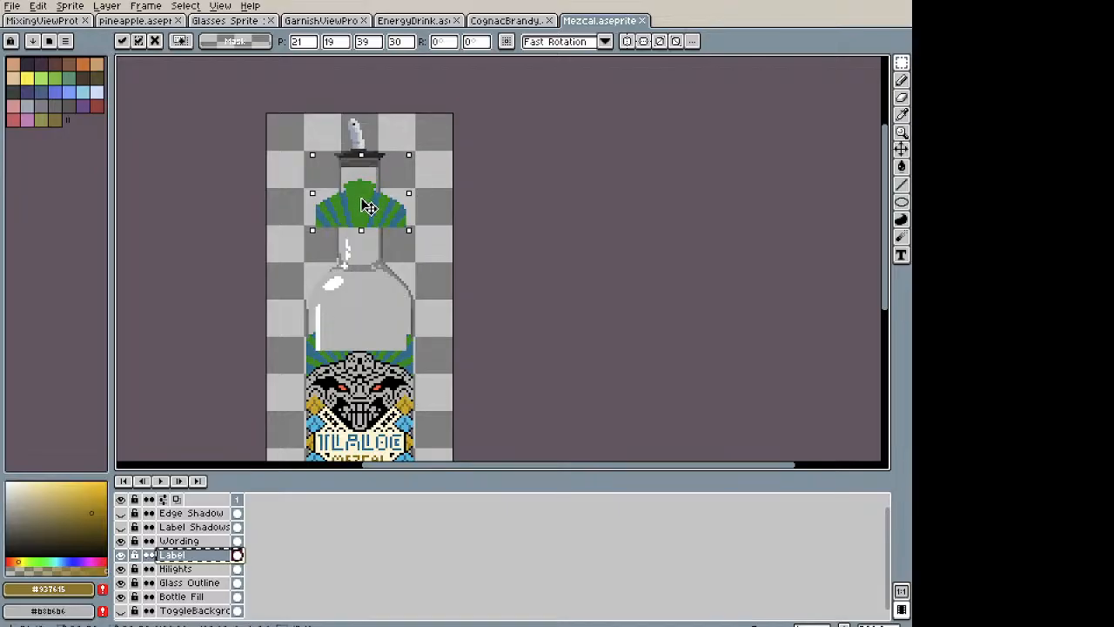
pyautogui.hotkey('shift', 'v')
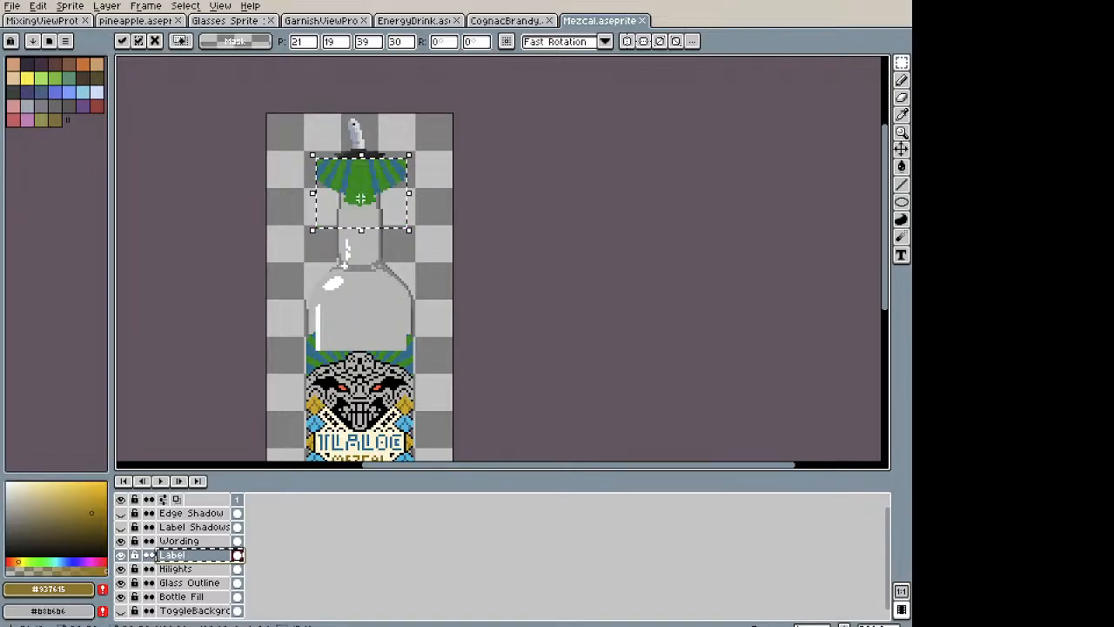
pyautogui.moveTo(362, 174); pyautogui.dragTo(364, 184)
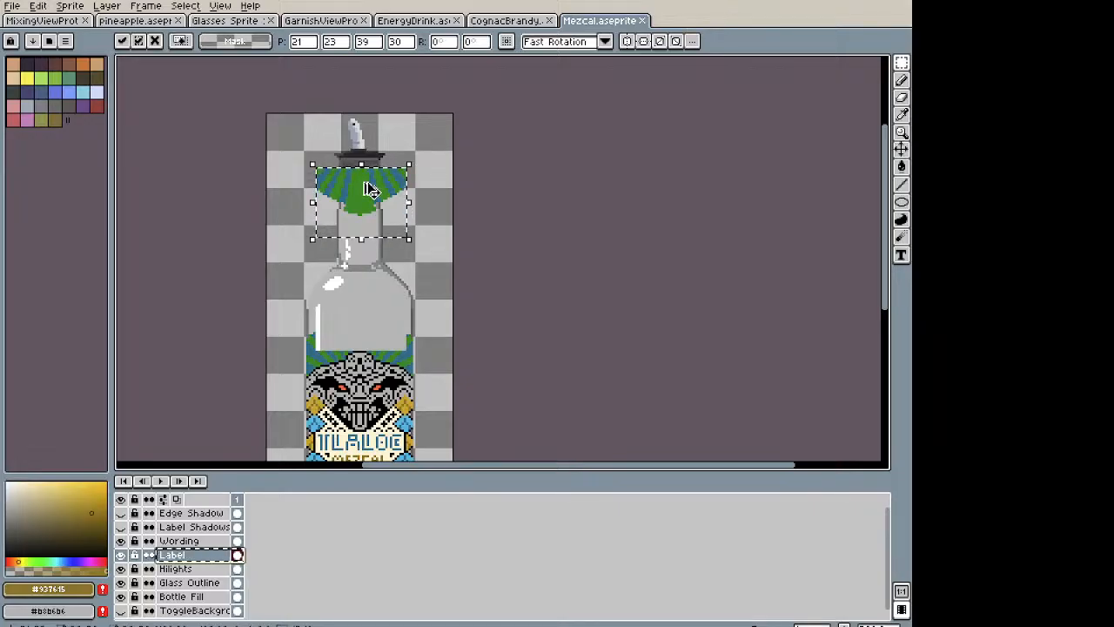
pyautogui.hotkey('ctrl', 'z')
pyautogui.hotkey('ctrl', 'y')
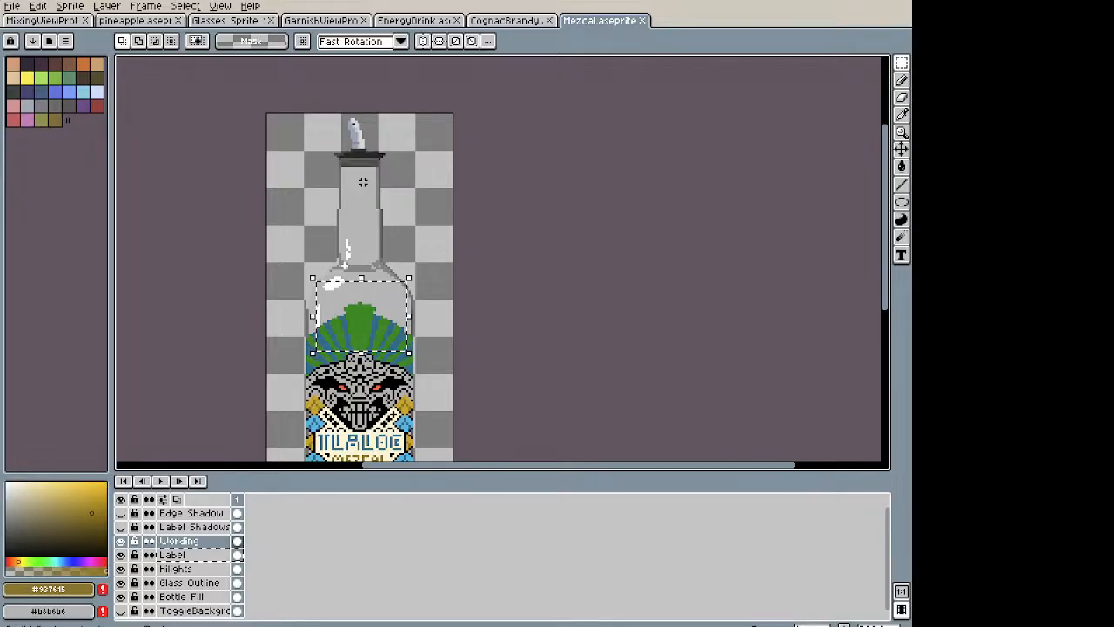
# Step: Try to duplicate the headdress feathers for the neck by copying and pasting from the Label layer
pyautogui.moveTo(371, 332); pyautogui.dragTo(374, 218)
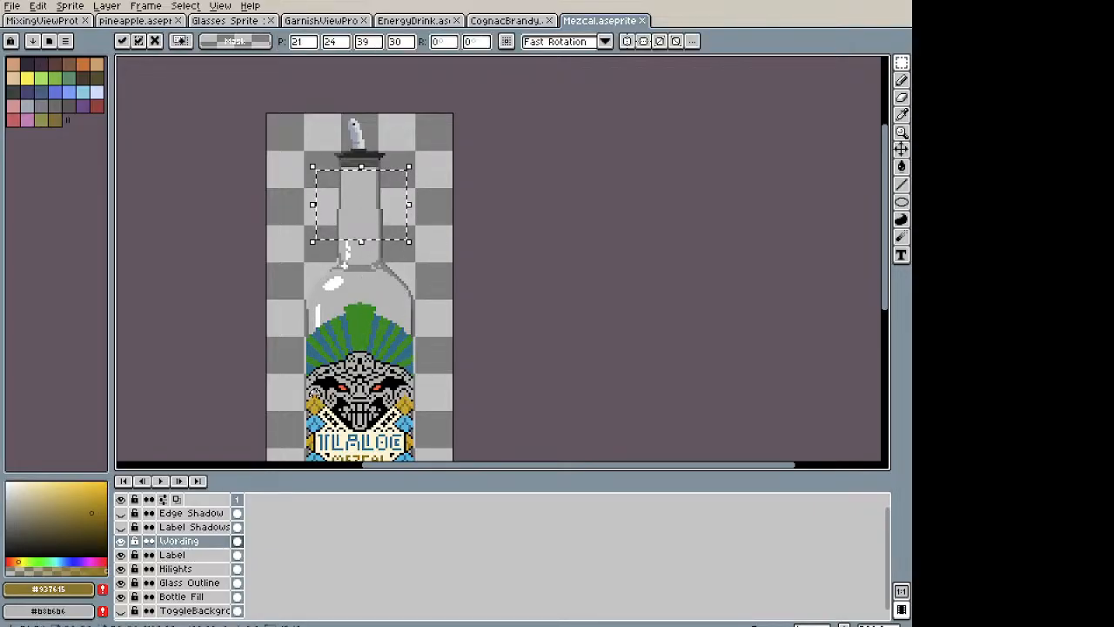
pyautogui.press('Escape')
pyautogui.click(188, 558)
pyautogui.hotkey('ctrl', 'c')
pyautogui.hotkey('ctrl', 'v')
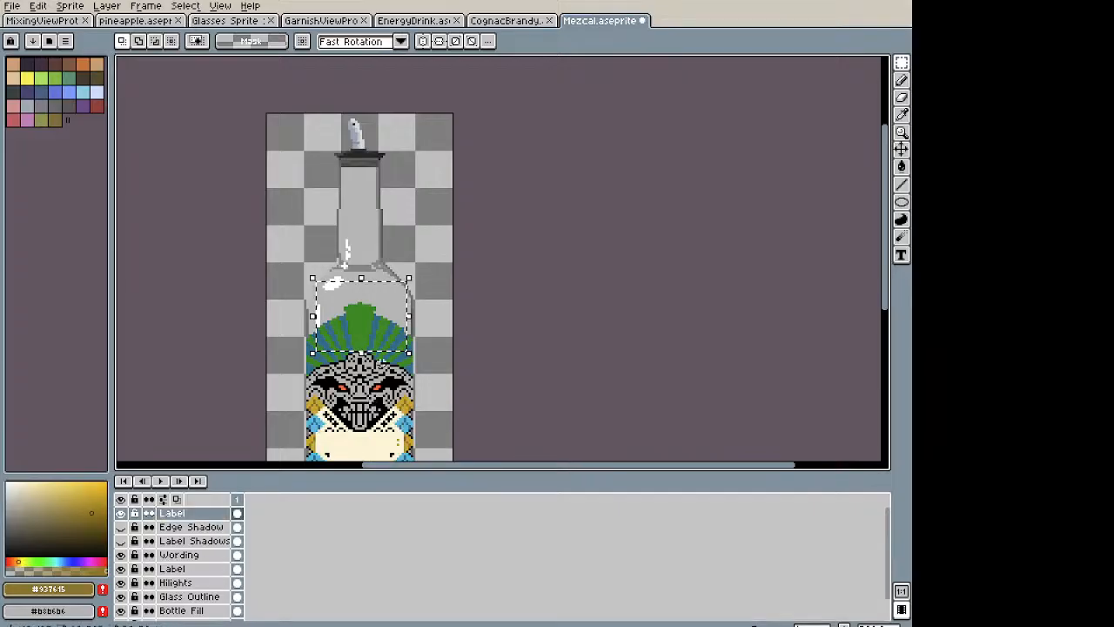
pyautogui.scroll(-1, 383, 325)
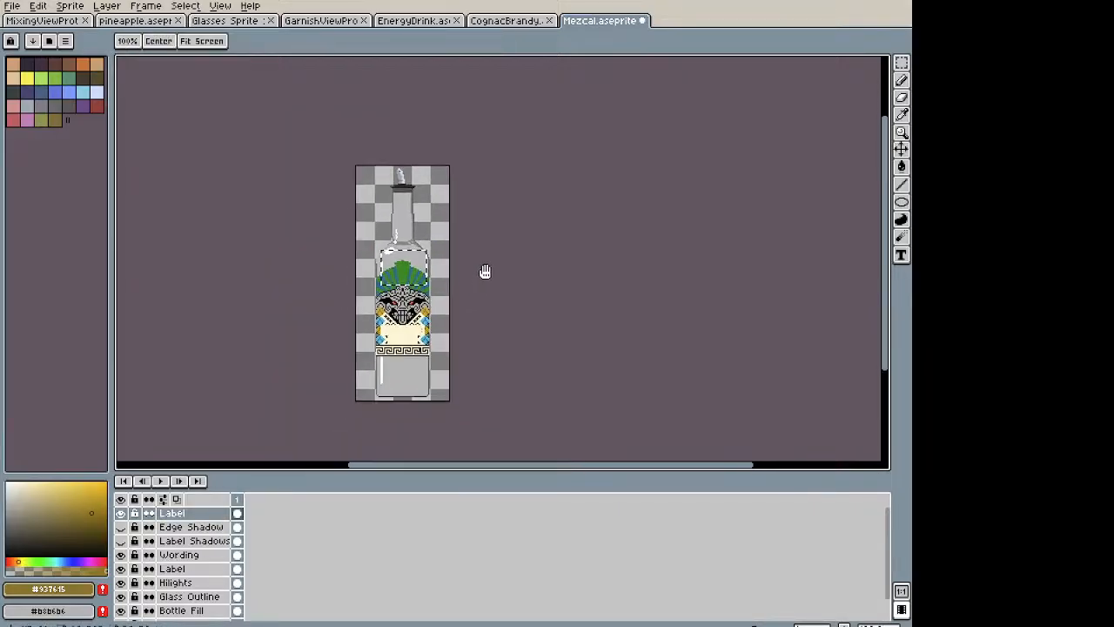
pyautogui.hotkey('ctrl', 'z')
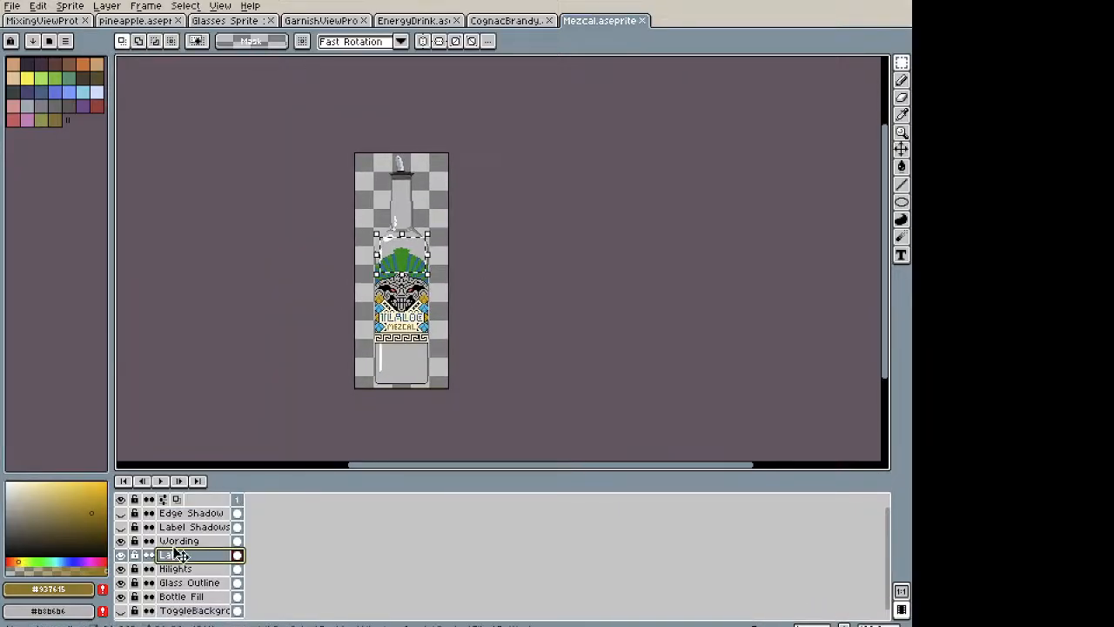
# Step: Place a copy of the selected headdress feathers over the bottle neck on the Label layer, at position 21, 18
pyautogui.click(418, 257)
pyautogui.press('Return')
pyautogui.click(406, 259)
pyautogui.moveTo(413, 263); pyautogui.dragTo(407, 193)
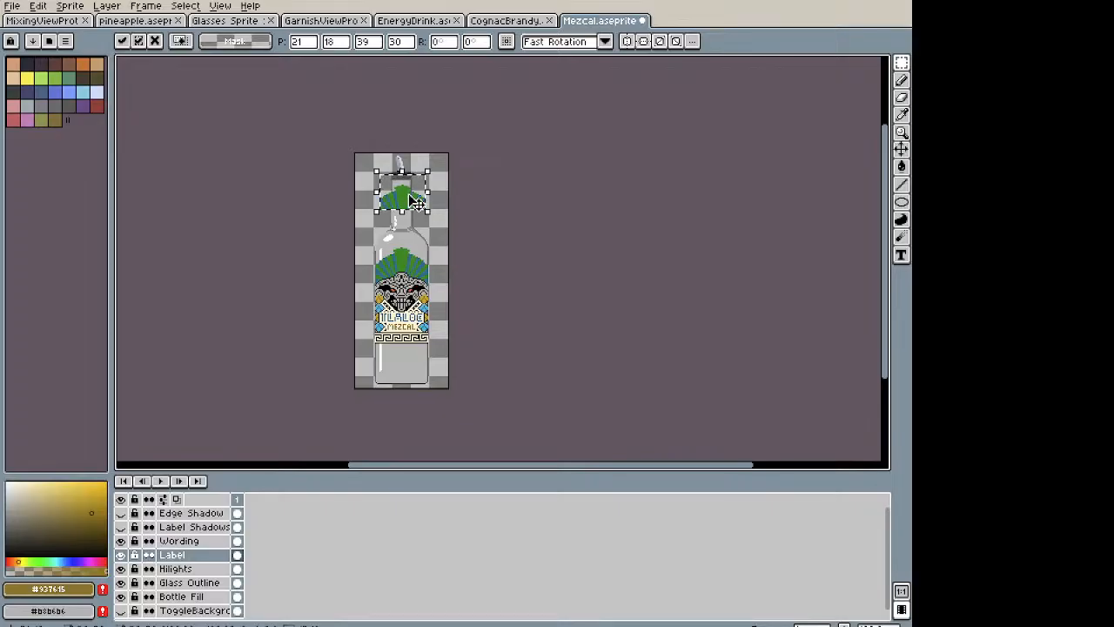
# Step: Flip the feather copy vertically, position it at 21, 23 under the cap and stretch its height to 46 pixels
pyautogui.scroll(2, 408, 193)
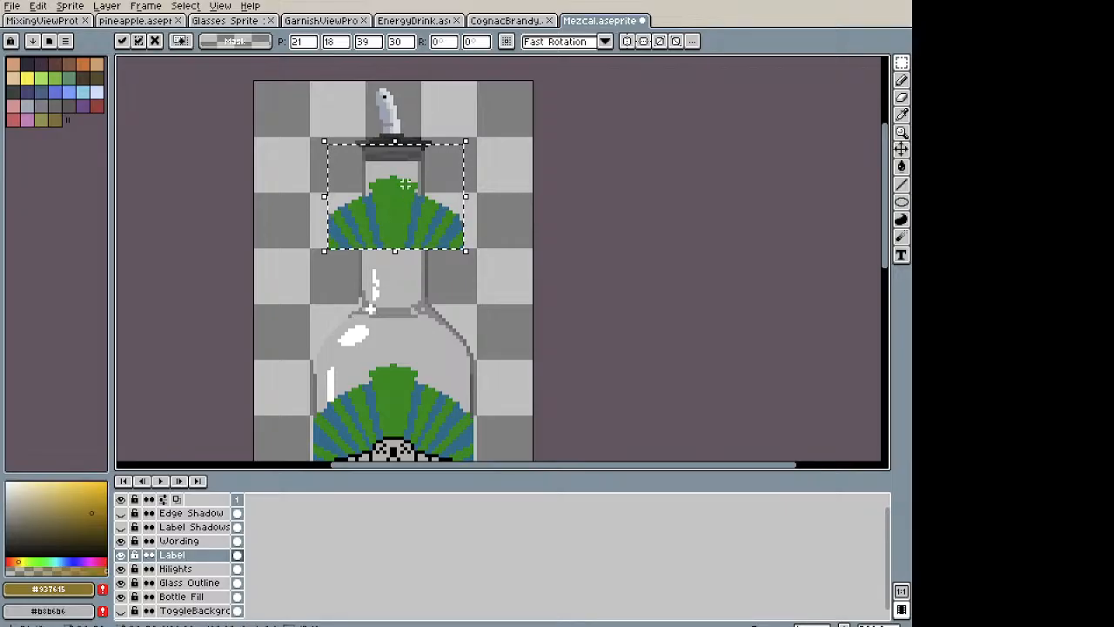
pyautogui.hotkey('shift', 'v')
pyautogui.moveTo(410, 193)
pyautogui.mouseDown()
pyautogui.moveTo(406, 218)
pyautogui.moveTo(398, 208)
pyautogui.mouseUp()
pyautogui.moveTo(396, 266); pyautogui.dragTo(399, 324)
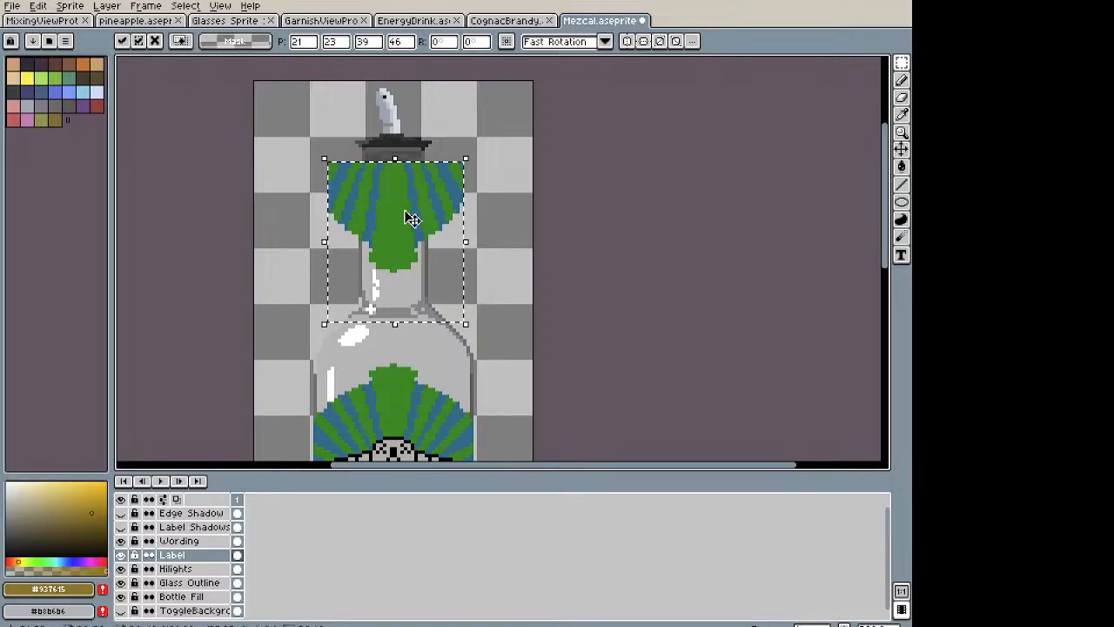
pyautogui.hotkey('ctrl', 'd')
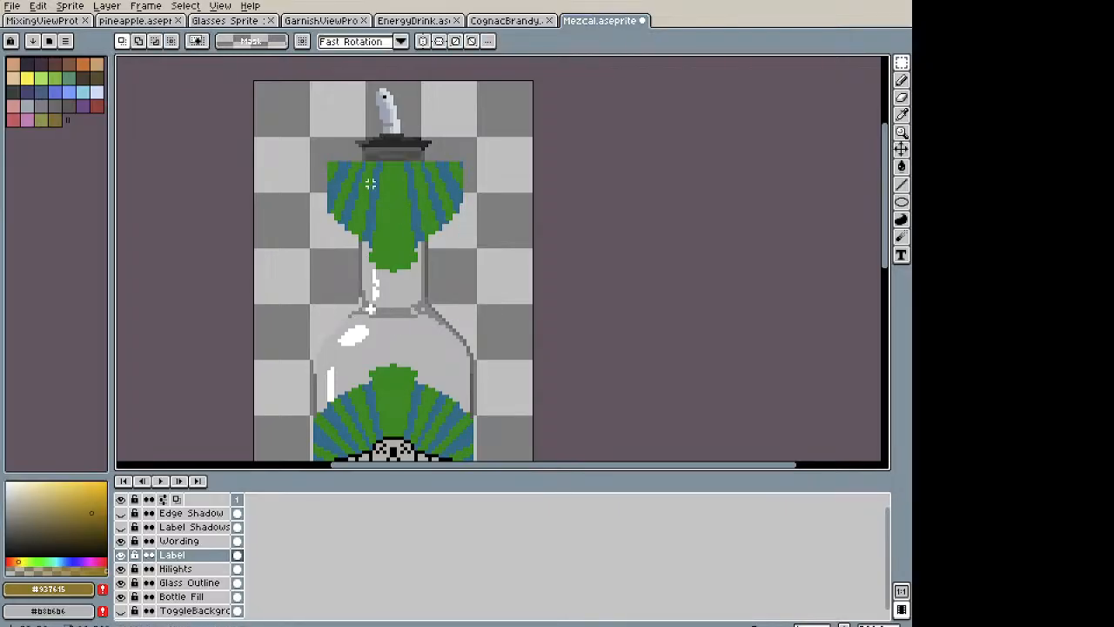
# Step: Delete the parts of the feather copy that overhang the bottle neck on both sides
pyautogui.moveTo(321, 160); pyautogui.dragTo(361, 254)
pyautogui.press('Delete')
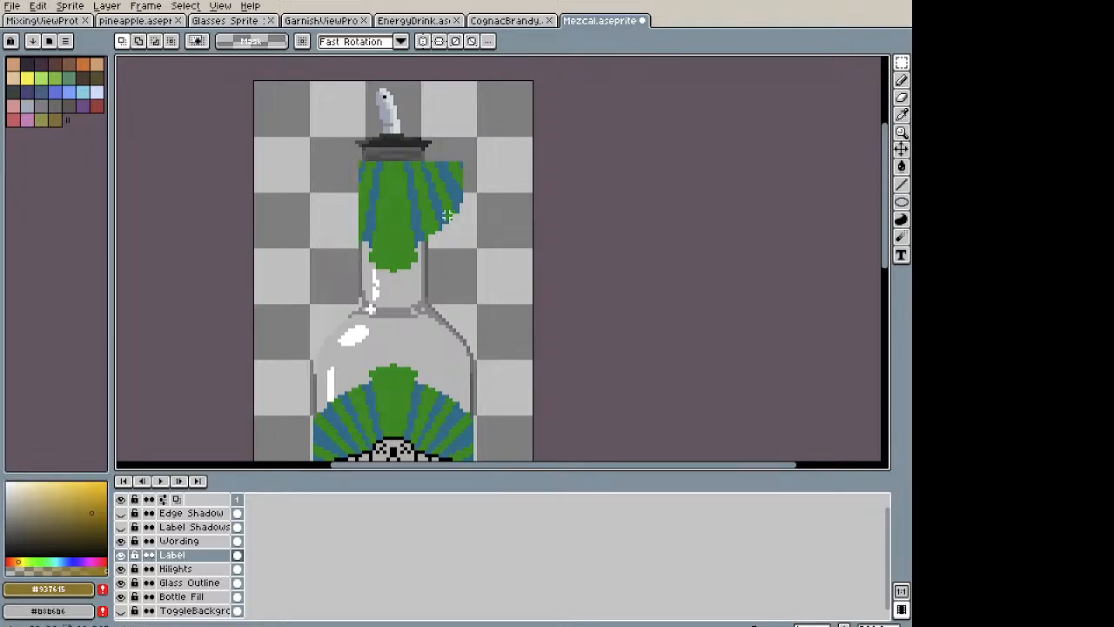
pyautogui.moveTo(426, 235); pyautogui.dragTo(488, 132)
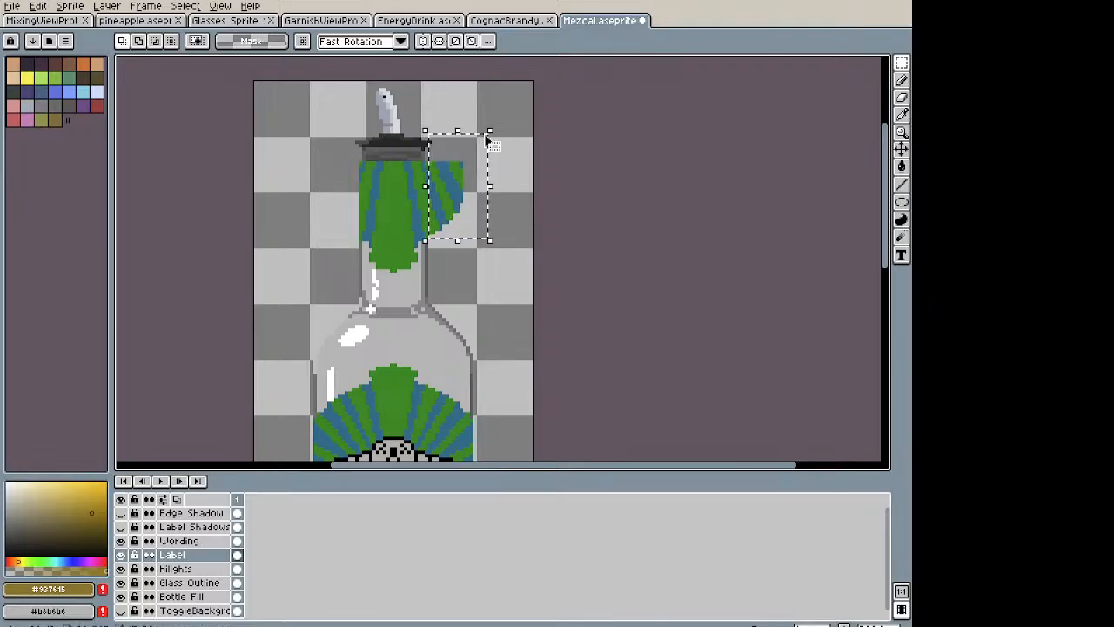
pyautogui.press('Delete')
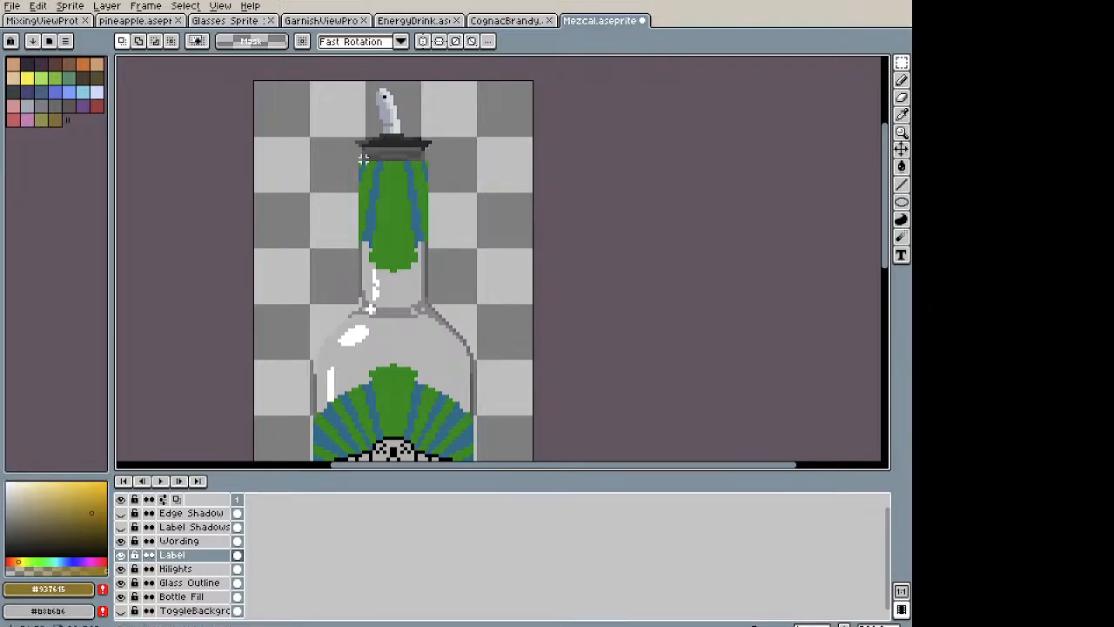
# Step: Try to erase the outermost pixel column of the feather copy along the neck's left edge
pyautogui.scroll(2, 360, 159)
pyautogui.press('b')
pyautogui.moveTo(354, 167); pyautogui.dragTo(354, 271)
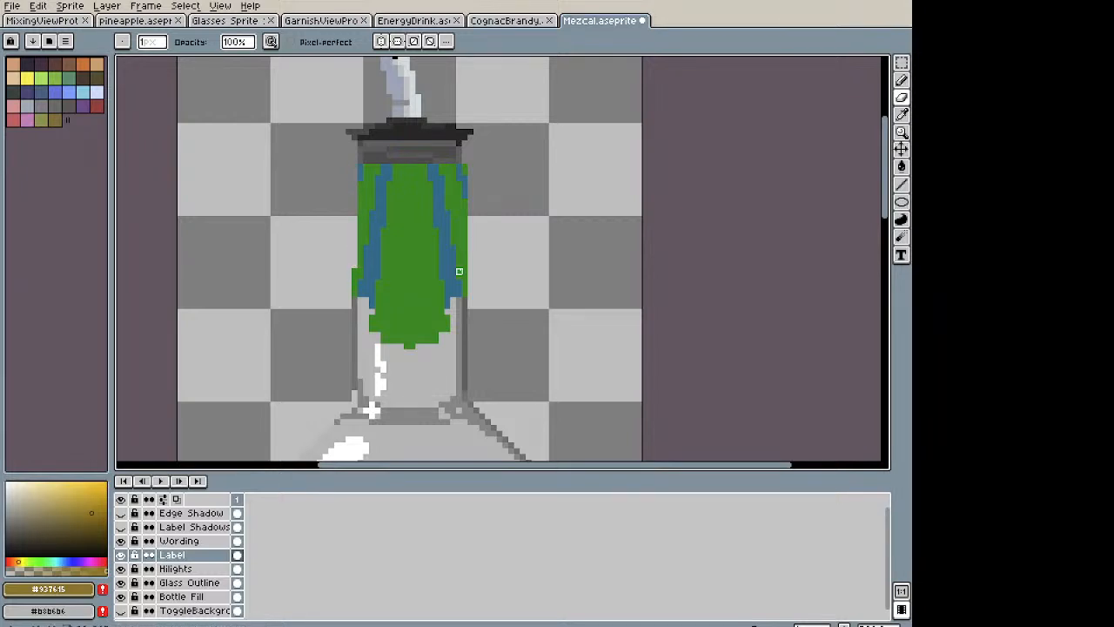
pyautogui.hotkey('ctrl', 'z')
pyautogui.scroll(-3, 476, 173)
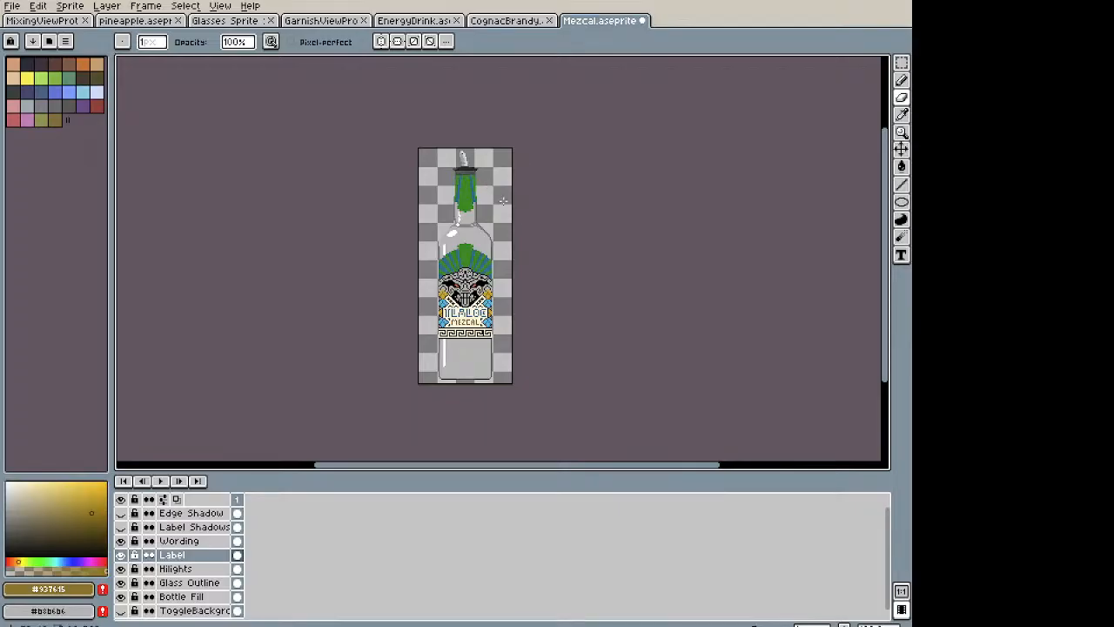
# Step: Copy an 8 by 10 pixel tile of the Greek key border below the label and place it at 31, 22 on the neck
pyautogui.scroll(3, 459, 219)
pyautogui.moveTo(443, 214)
pyautogui.mouseDown()
pyautogui.moveTo(432, 102)
pyautogui.moveTo(401, 280)
pyautogui.moveTo(408, 240)
pyautogui.mouseUp()
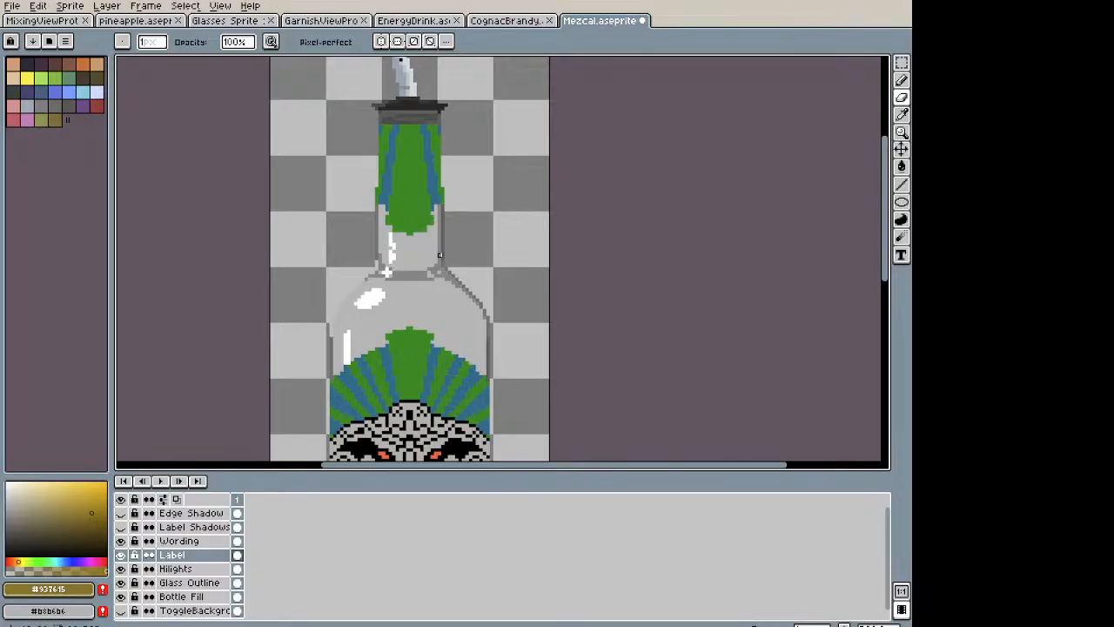
pyautogui.scroll(-3, 404, 233)
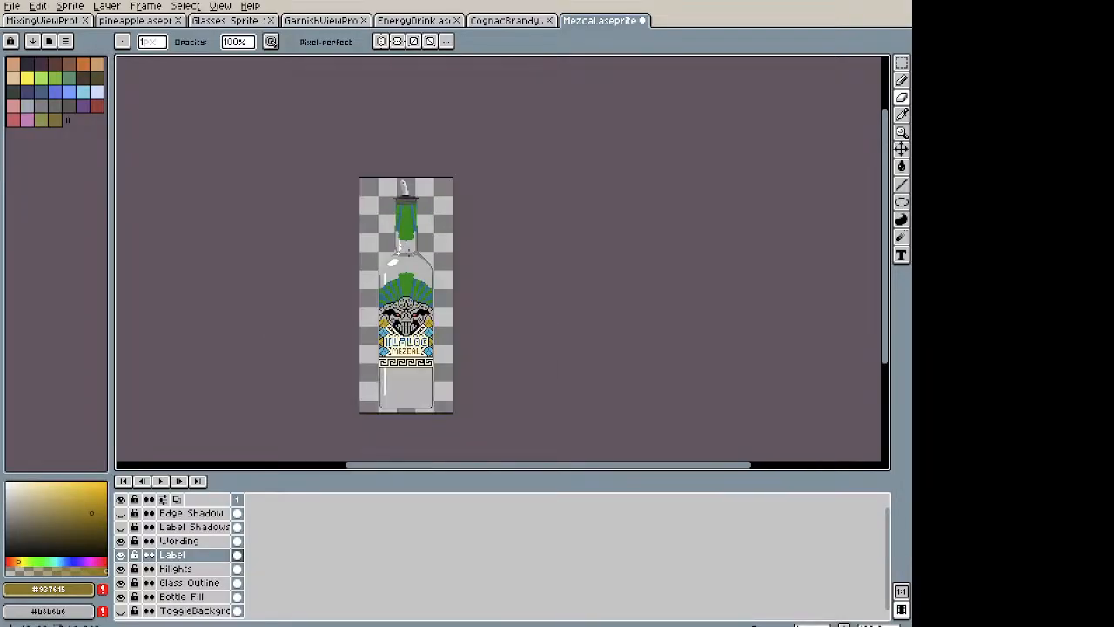
pyautogui.moveTo(391, 372)
pyautogui.mouseDown()
pyautogui.moveTo(379, 309)
pyautogui.moveTo(377, 334)
pyautogui.mouseUp()
pyautogui.scroll(3, 379, 310)
pyautogui.press('m')
pyautogui.moveTo(335, 272); pyautogui.dragTo(360, 314)
pyautogui.hotkey('ctrl', 'c')
pyautogui.hotkey('ctrl', 'v')
pyautogui.scroll(-2, 464, 256)
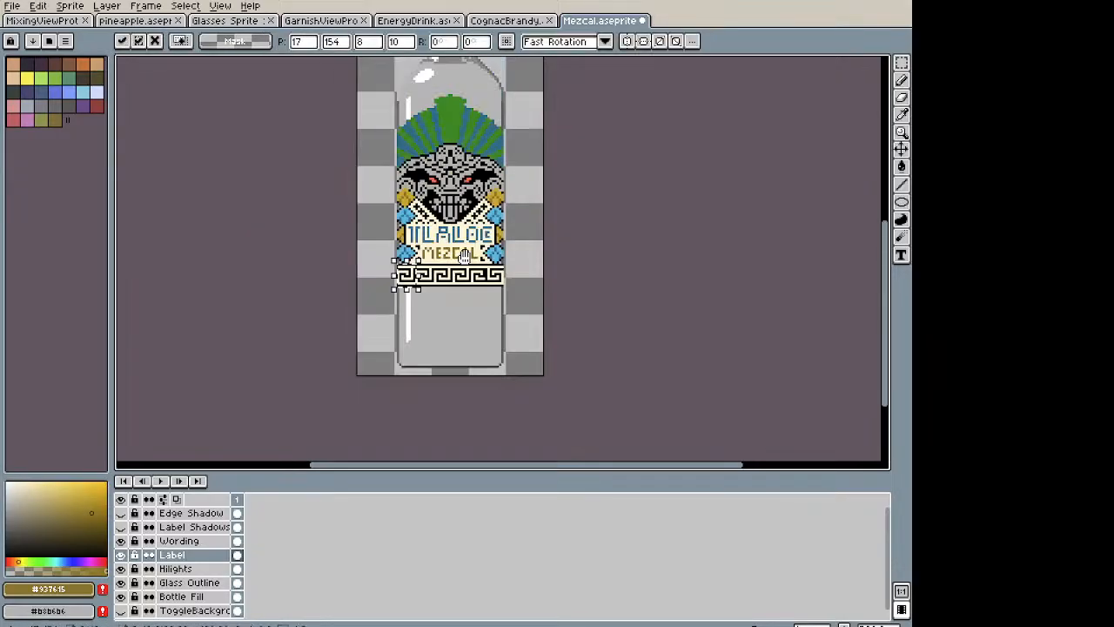
pyautogui.moveTo(400, 366); pyautogui.dragTo(433, 182)
pyautogui.scroll(3, 432, 182)
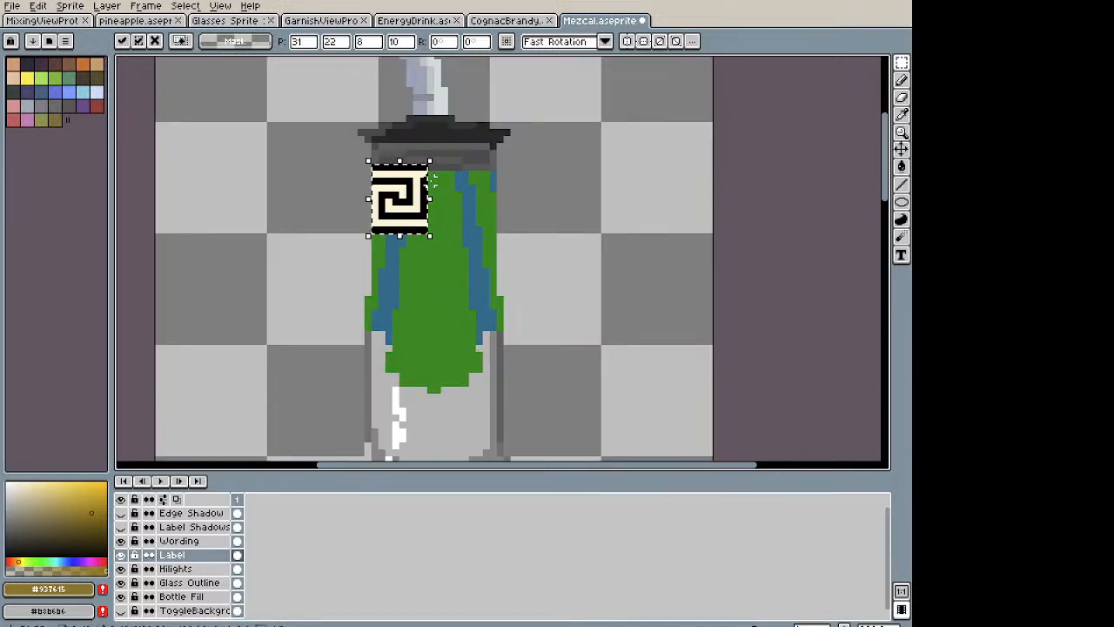
# Step: Extend the key pattern across the neck with two more tile copies and cut off the part overhanging the right edge
pyautogui.hotkey('ctrl', 'v')
pyautogui.moveTo(324, 268); pyautogui.dragTo(520, 219)
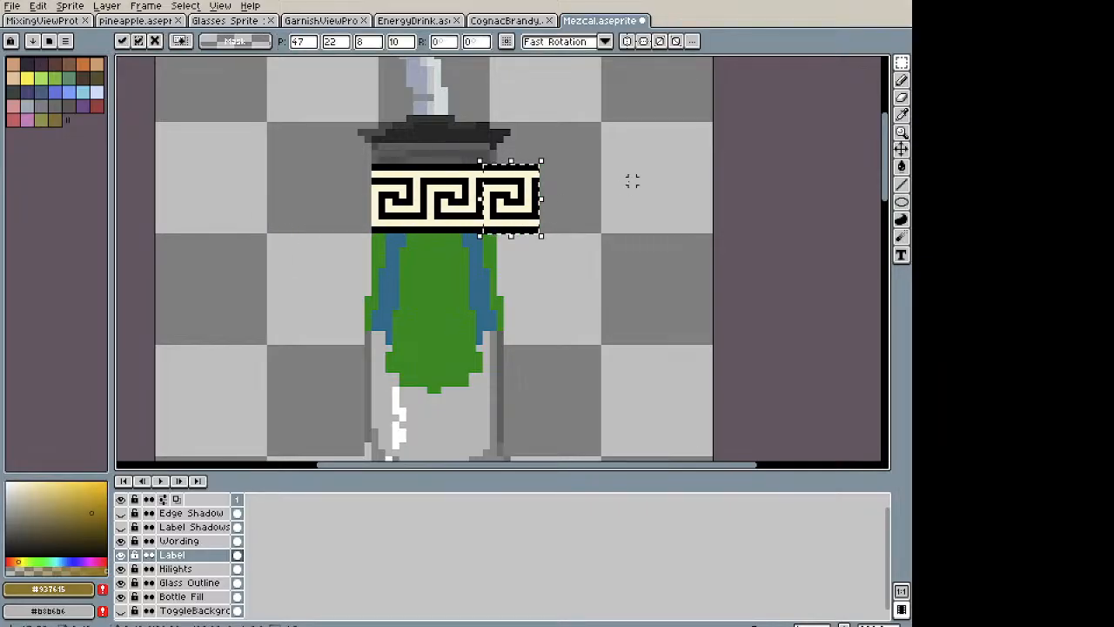
pyautogui.click(605, 187)
pyautogui.moveTo(499, 229); pyautogui.dragTo(541, 158)
pyautogui.hotkey('ctrl', 'x')
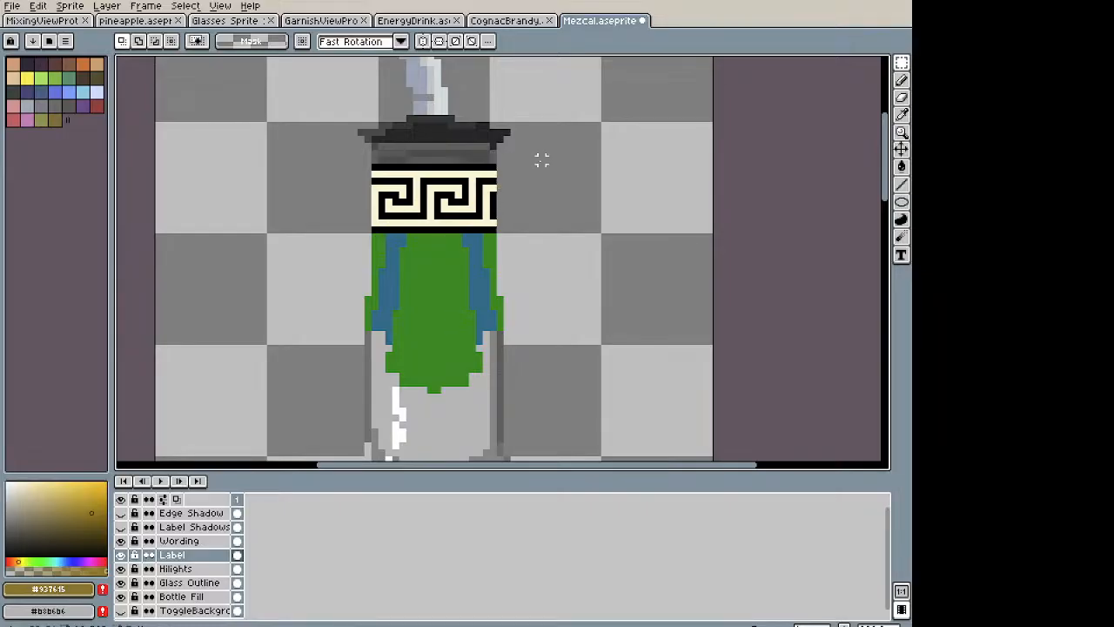
# Step: Move the neck's key band and feathers together down by one pixel
pyautogui.moveTo(335, 154); pyautogui.dragTo(568, 426)
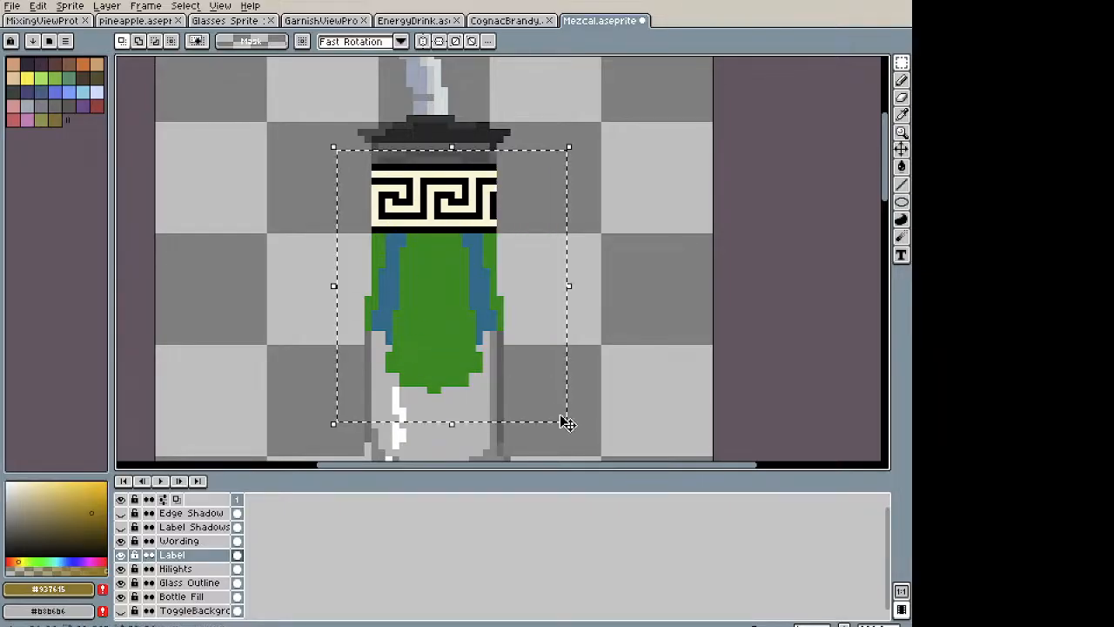
pyautogui.click(567, 425)
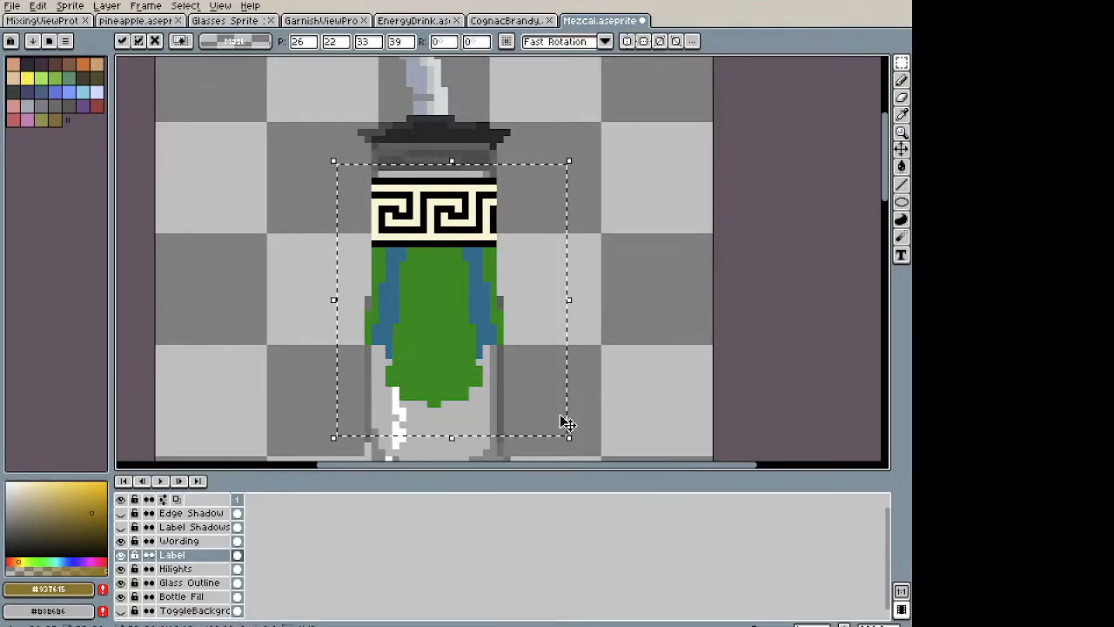
pyautogui.hotkey('ctrl', 'd')
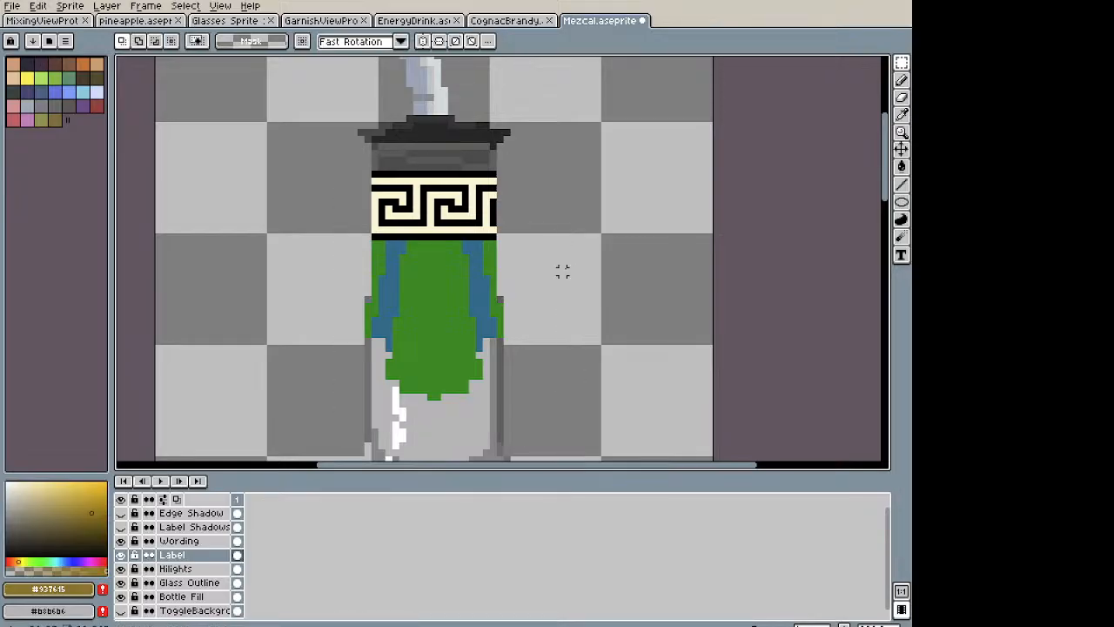
# Step: Sample the feather green and fill in the missing pixels on the outer edges of the neck feathers
pyautogui.scroll(-4, 539, 274)
pyautogui.scroll(4, 519, 296)
pyautogui.scroll(2, 504, 237)
pyautogui.keyDown('alt'); pyautogui.click(597, 219); pyautogui.keyUp('alt')
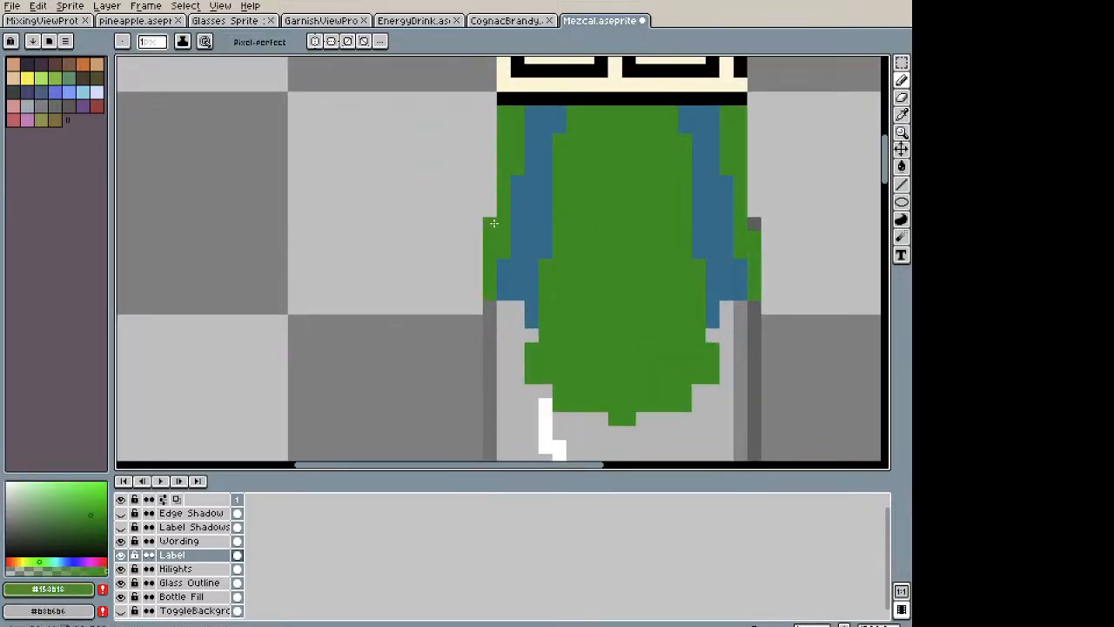
pyautogui.scroll(-3, 749, 228)
pyautogui.moveTo(754, 234); pyautogui.dragTo(512, 149)
pyautogui.scroll(-3, 447, 202)
pyautogui.scroll(3, 495, 269)
pyautogui.moveTo(425, 203); pyautogui.dragTo(474, 374)
pyautogui.moveTo(471, 175); pyautogui.dragTo(448, 401)
pyautogui.moveTo(445, 233); pyautogui.dragTo(435, 311)
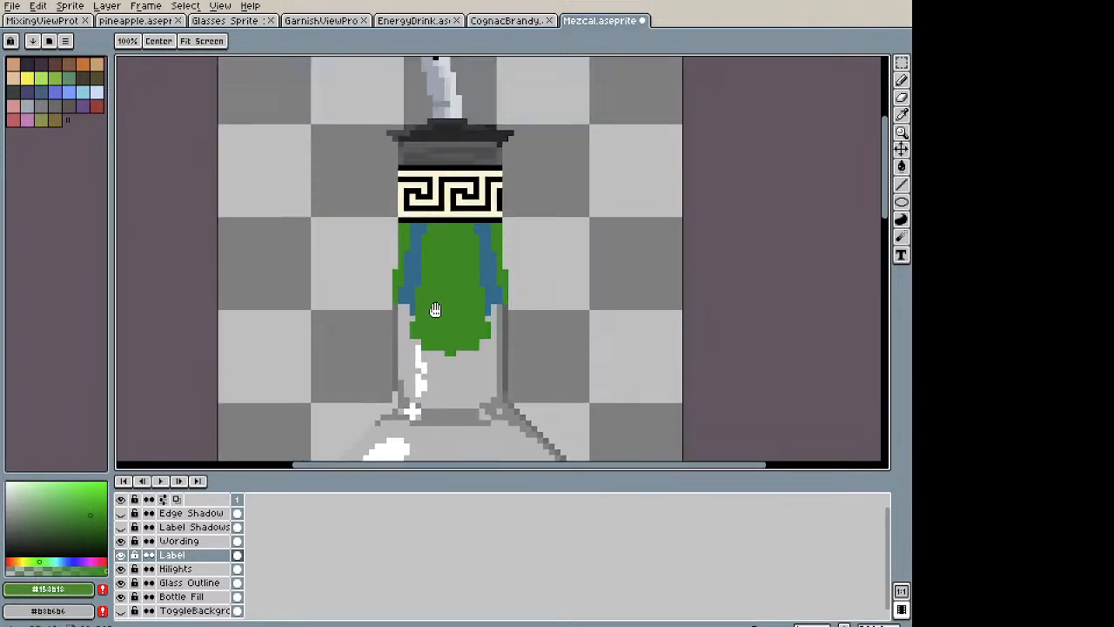
# Step: Draw two mirrored black hooked strokes, one pixel thick, on the green centre feather of the neck label
pyautogui.click(430, 184)
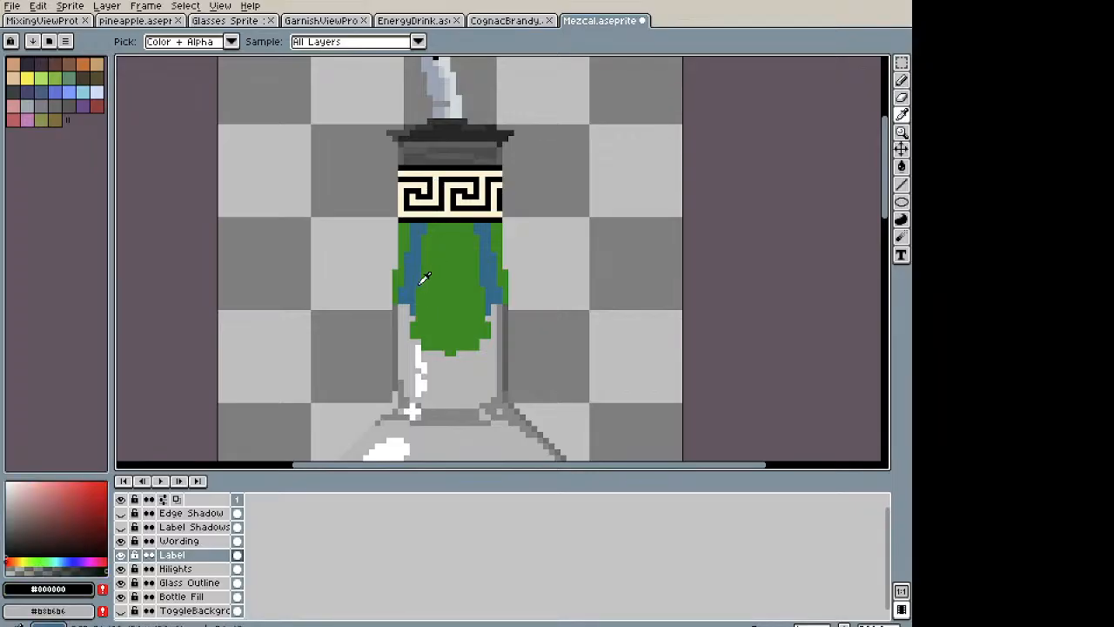
pyautogui.scroll(2, 428, 275)
pyautogui.press('b')
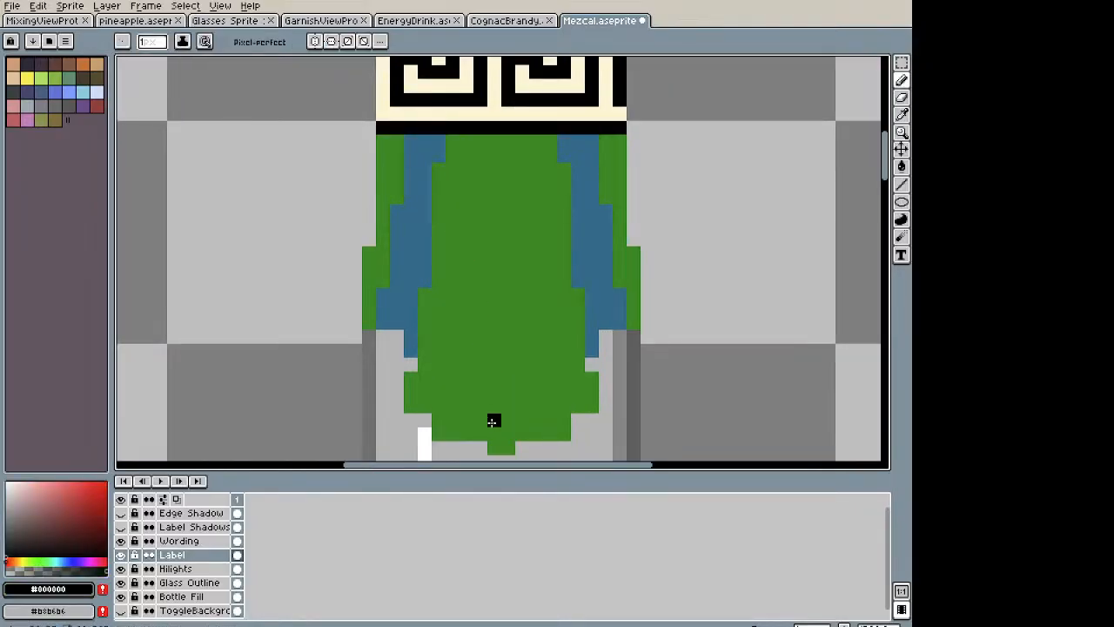
pyautogui.moveTo(480, 321)
pyautogui.mouseDown()
pyautogui.moveTo(481, 241)
pyautogui.moveTo(453, 235)
pyautogui.moveTo(519, 239)
pyautogui.moveTo(522, 298)
pyautogui.mouseUp()
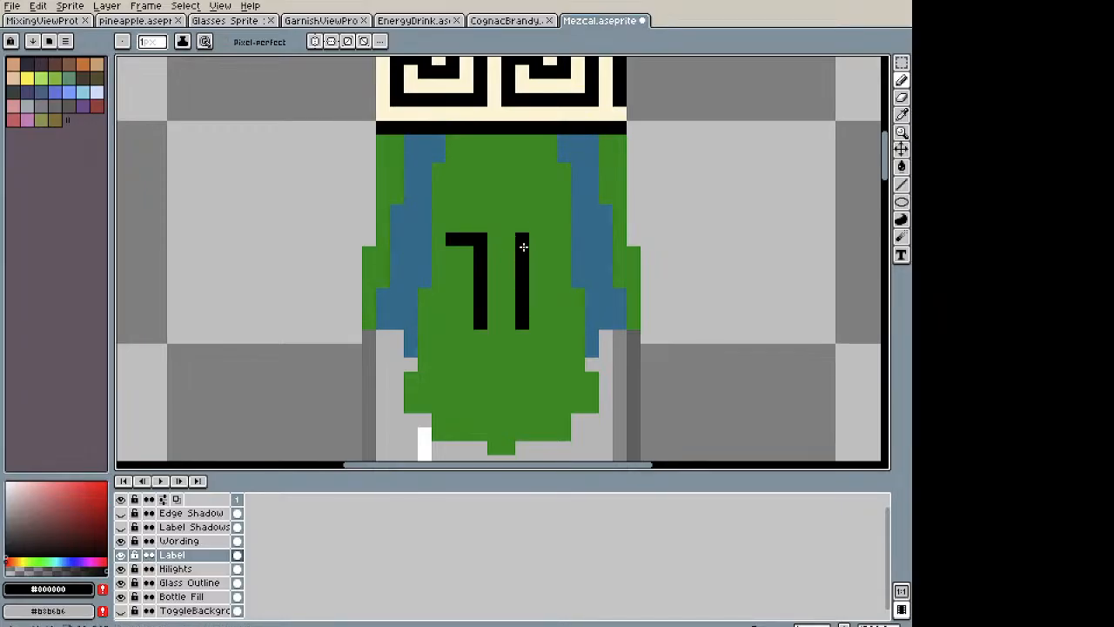
pyautogui.scroll(-3, 544, 238)
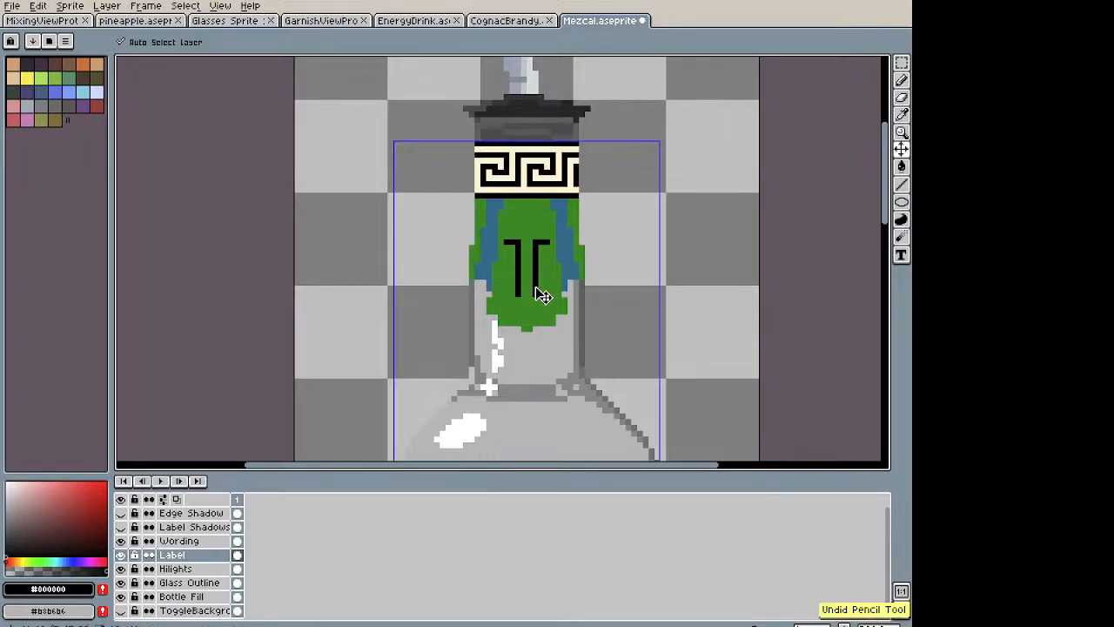
# Step: Thicken both black hooked strokes on the neck's centre feather to two pixels
pyautogui.scroll(1, 532, 294)
pyautogui.moveTo(513, 295); pyautogui.dragTo(515, 227)
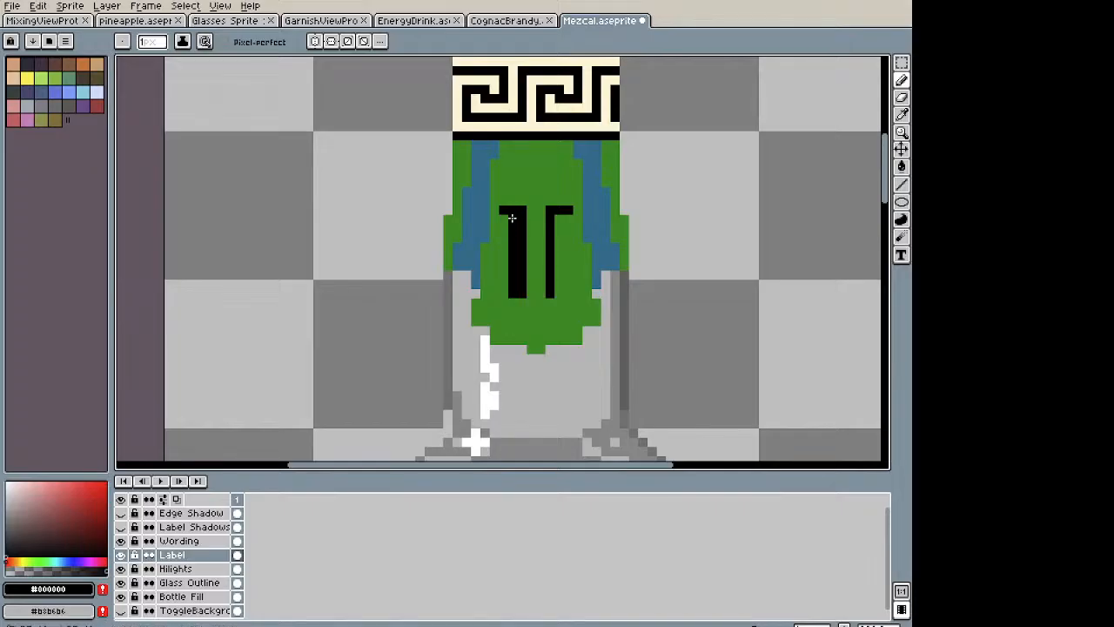
pyautogui.moveTo(555, 288); pyautogui.dragTo(556, 220)
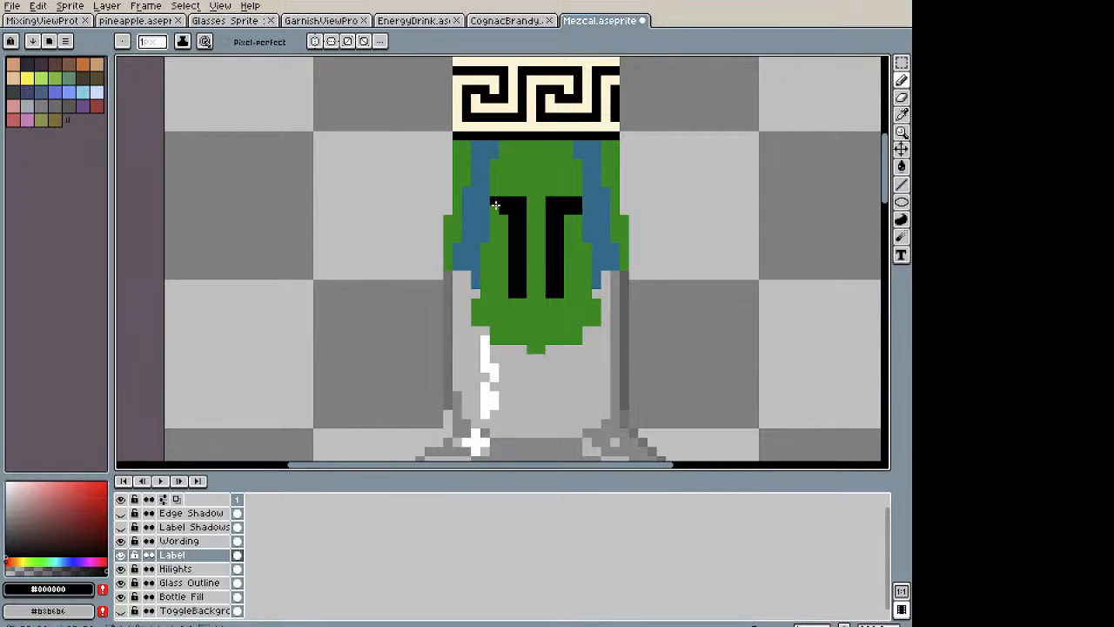
pyautogui.scroll(-4, 495, 207)
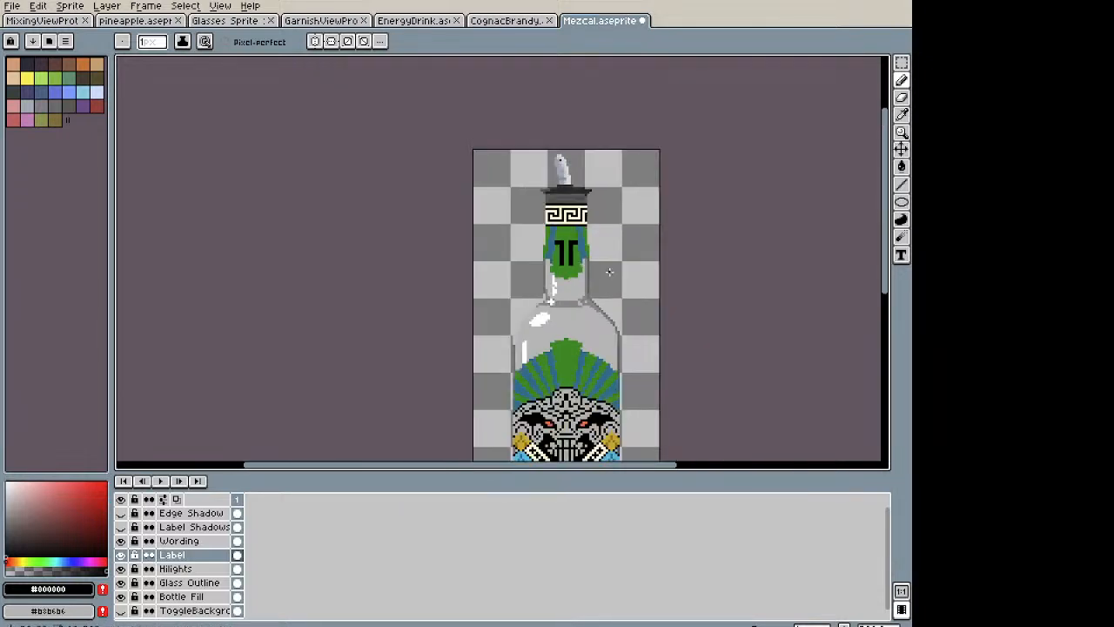
# Step: Select the black emblem on the neck feather and move it down by two pixels
pyautogui.scroll(3, 598, 268)
pyautogui.press('m')
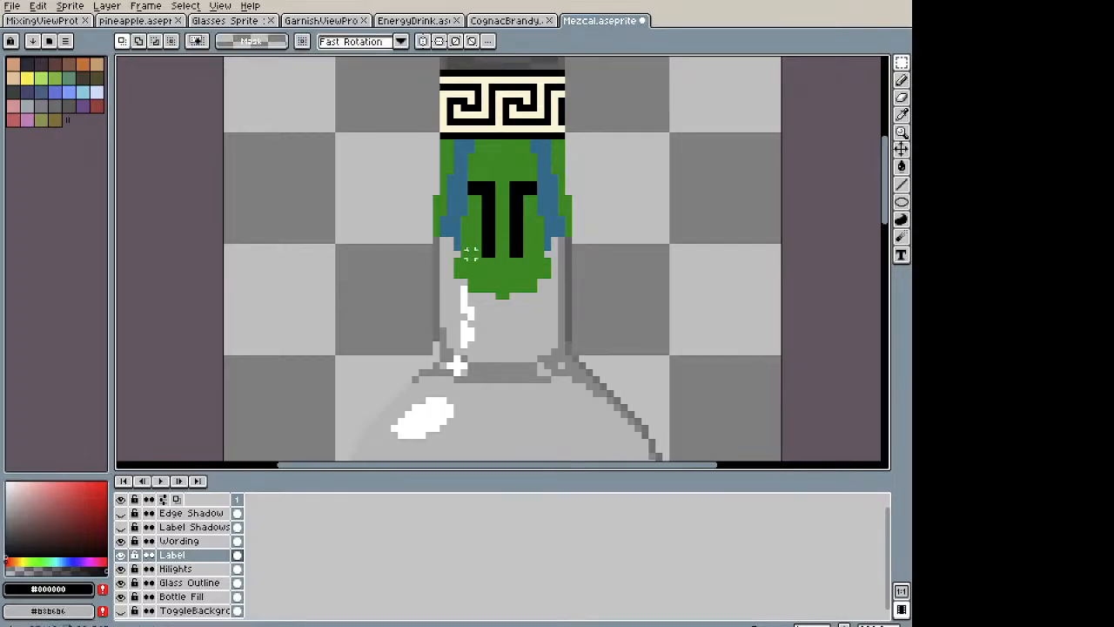
pyautogui.moveTo(466, 259); pyautogui.dragTo(541, 172)
pyautogui.press('Down')
pyautogui.press('Down')
pyautogui.press('Down')
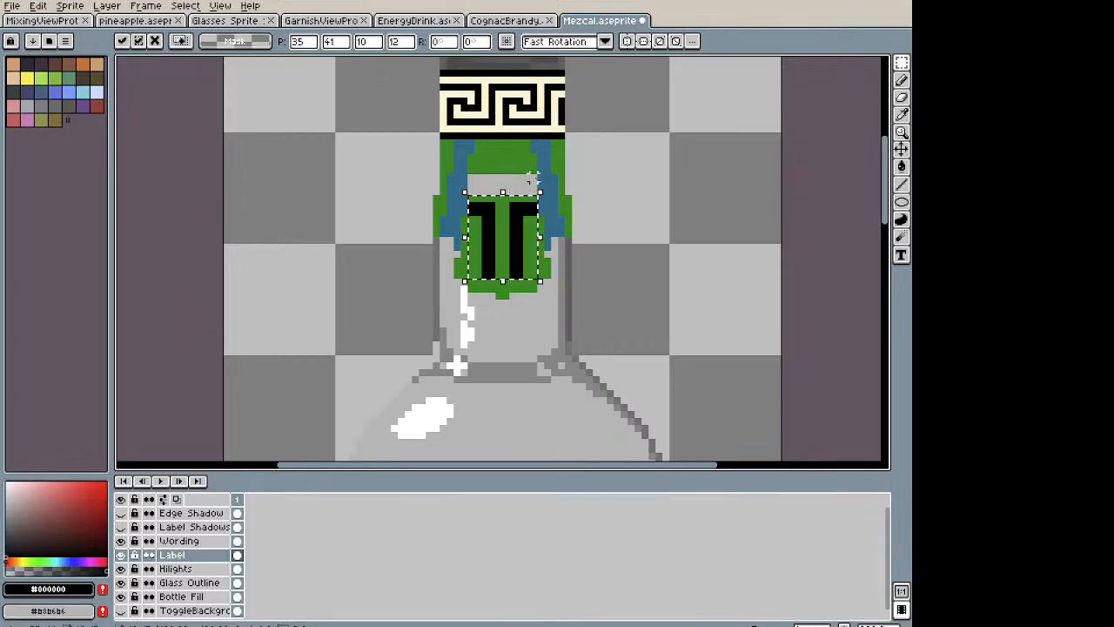
pyautogui.press('Return')
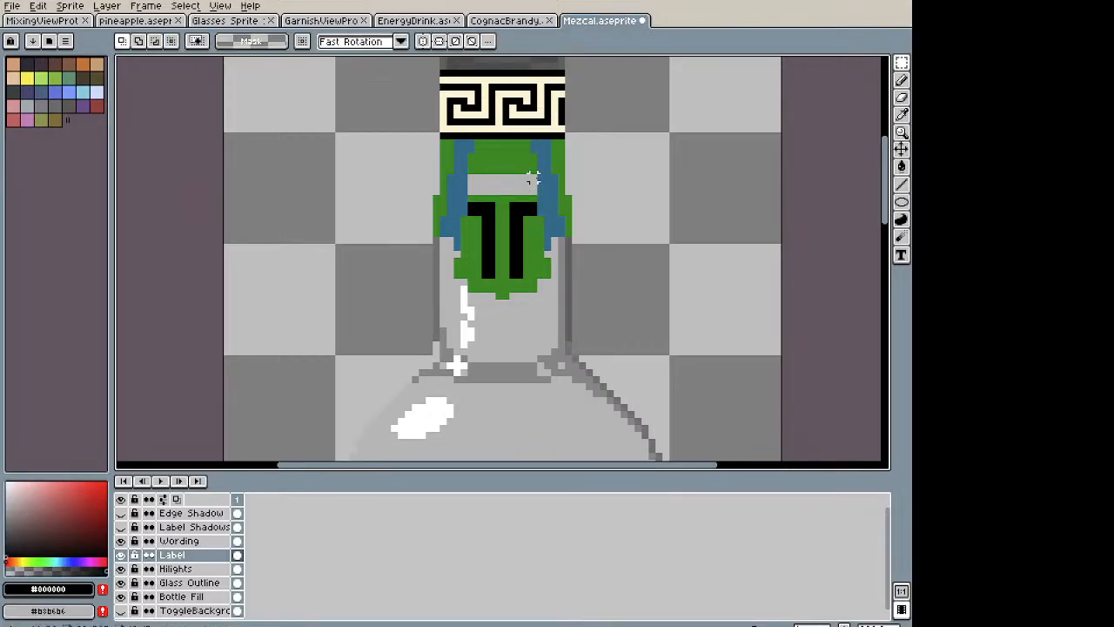
pyautogui.hotkey('ctrl', 'z')
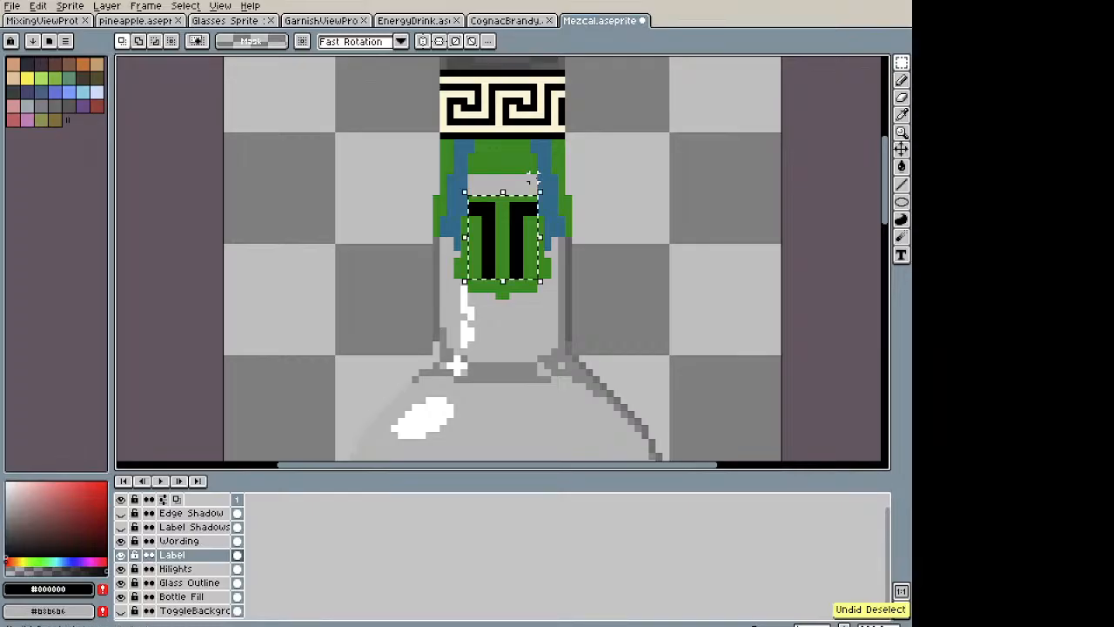
pyautogui.hotkey('ctrl', 't')
pyautogui.hotkey('ctrl', 'd')
# Step: Fill the gaps above and below the black emblem with the feather green, using the contiguous Paint Bucket fill
pyautogui.press('i')
pyautogui.click(519, 150)
pyautogui.press('g')
pyautogui.click(486, 173)
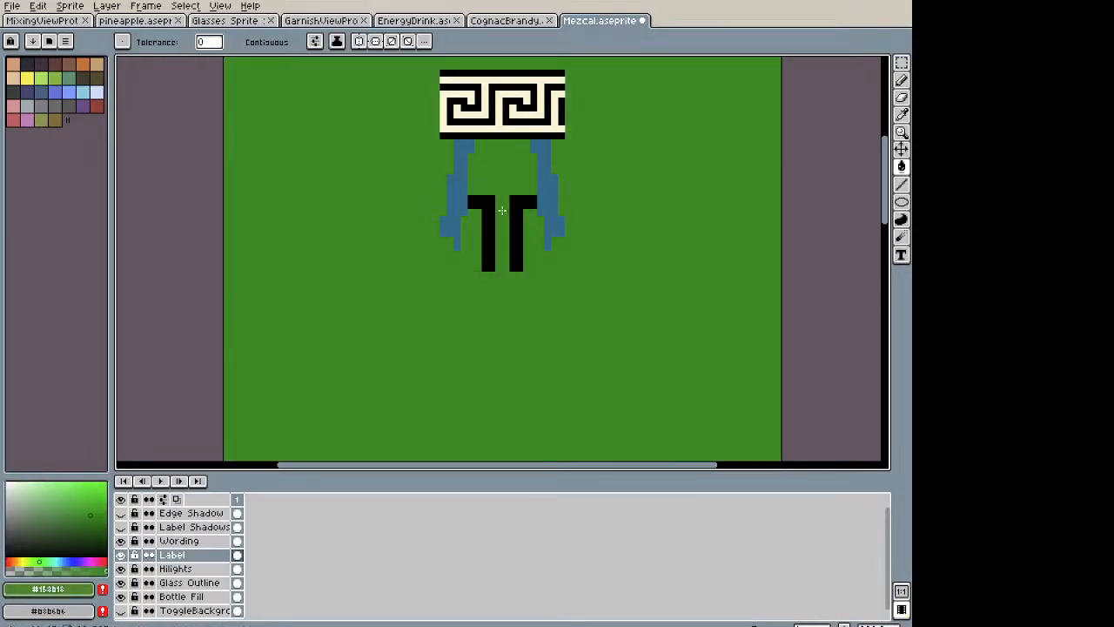
pyautogui.hotkey('ctrl', 'z')
pyautogui.click(273, 44)
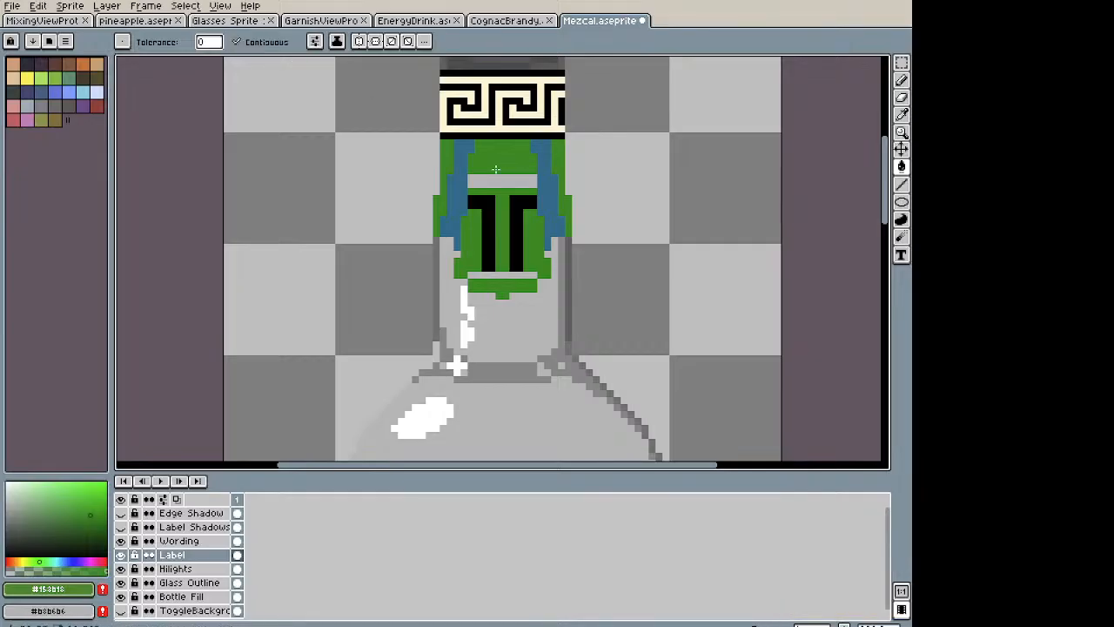
pyautogui.click(497, 179)
pyautogui.click(497, 275)
# Step: Select the feathers below the neck's key band and stretch the selection downward to 27 pixels high
pyautogui.scroll(-3, 551, 229)
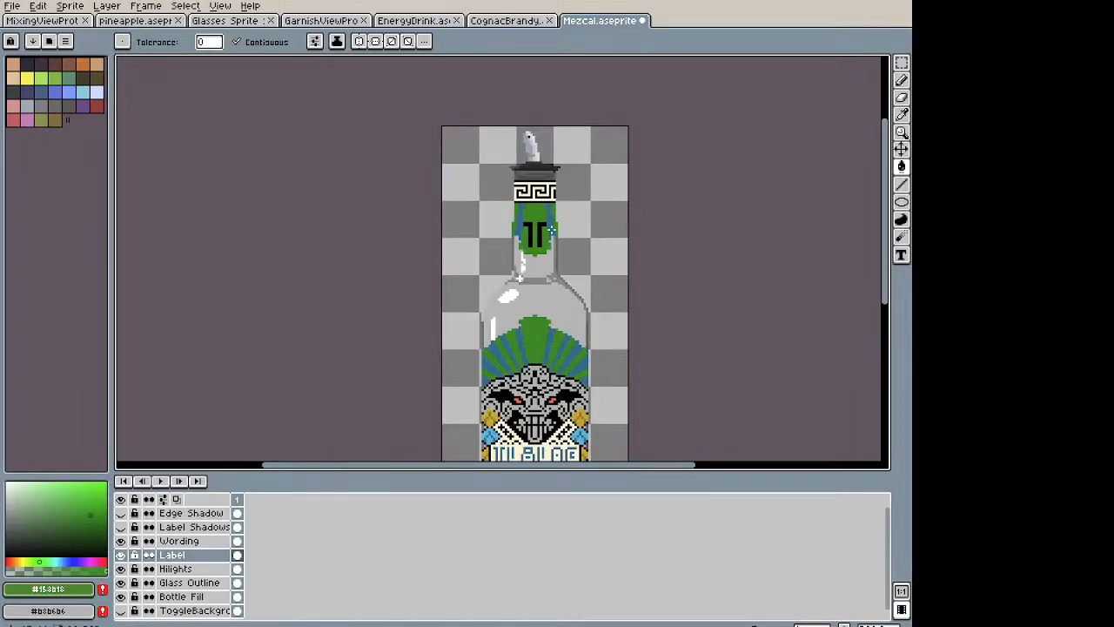
pyautogui.scroll(2, 550, 229)
pyautogui.press('m')
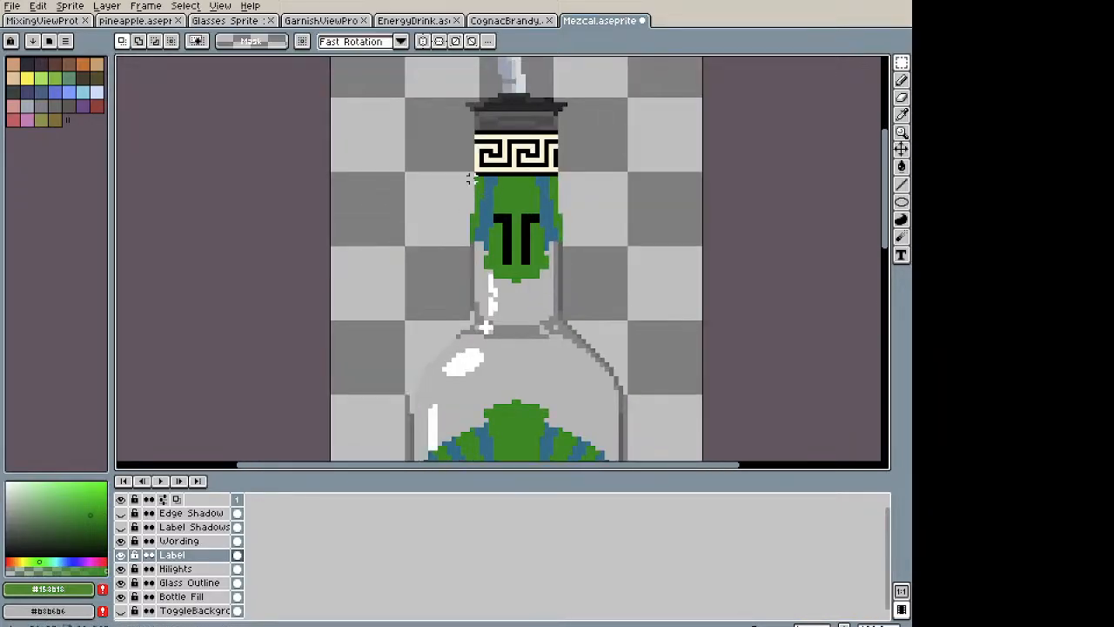
pyautogui.moveTo(470, 177); pyautogui.dragTo(562, 290)
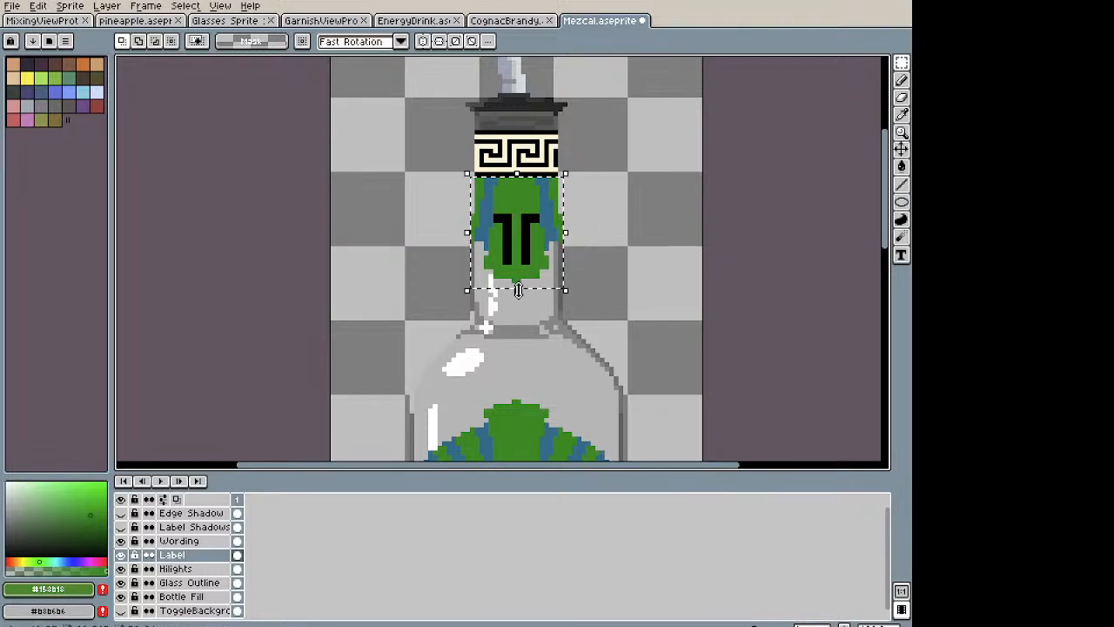
pyautogui.click(518, 289)
pyautogui.moveTo(520, 292); pyautogui.dragTo(520, 329)
pyautogui.moveTo(524, 333); pyautogui.dragTo(525, 313)
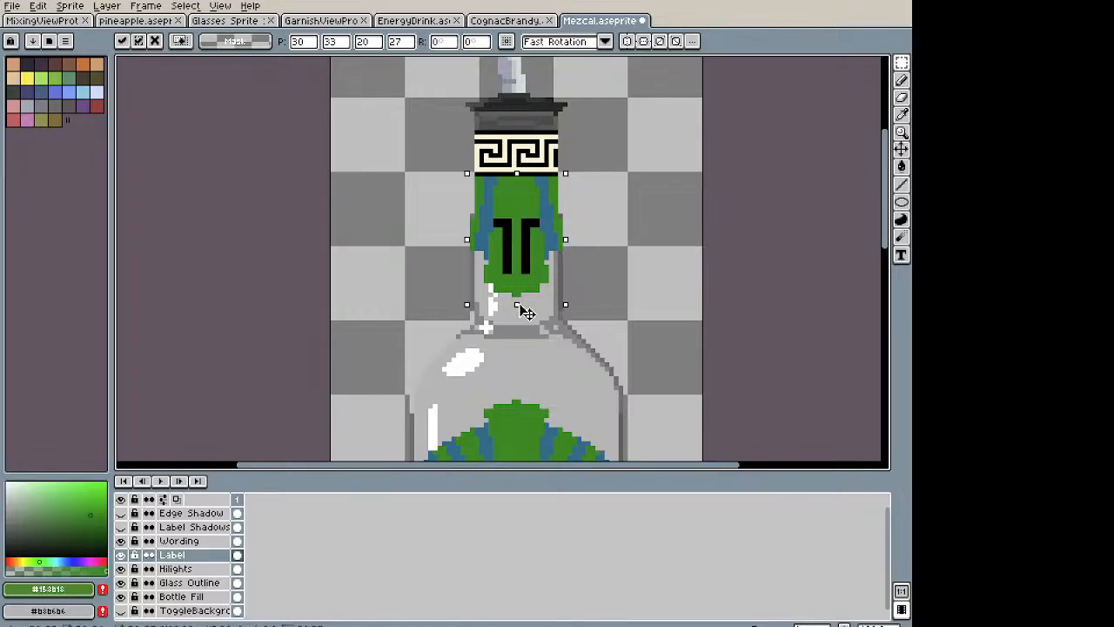
pyautogui.press('Return')
# Step: Add the missing green pixels at the upper ends of the neck feathers' outer edges
pyautogui.scroll(1, 498, 222)
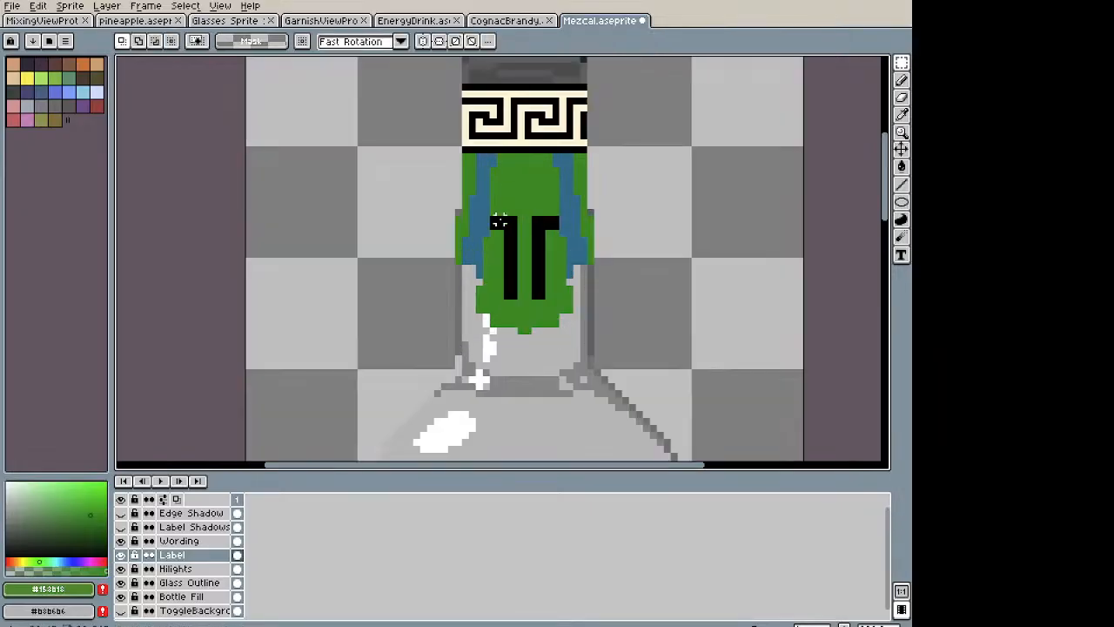
pyautogui.press('i')
pyautogui.press('b')
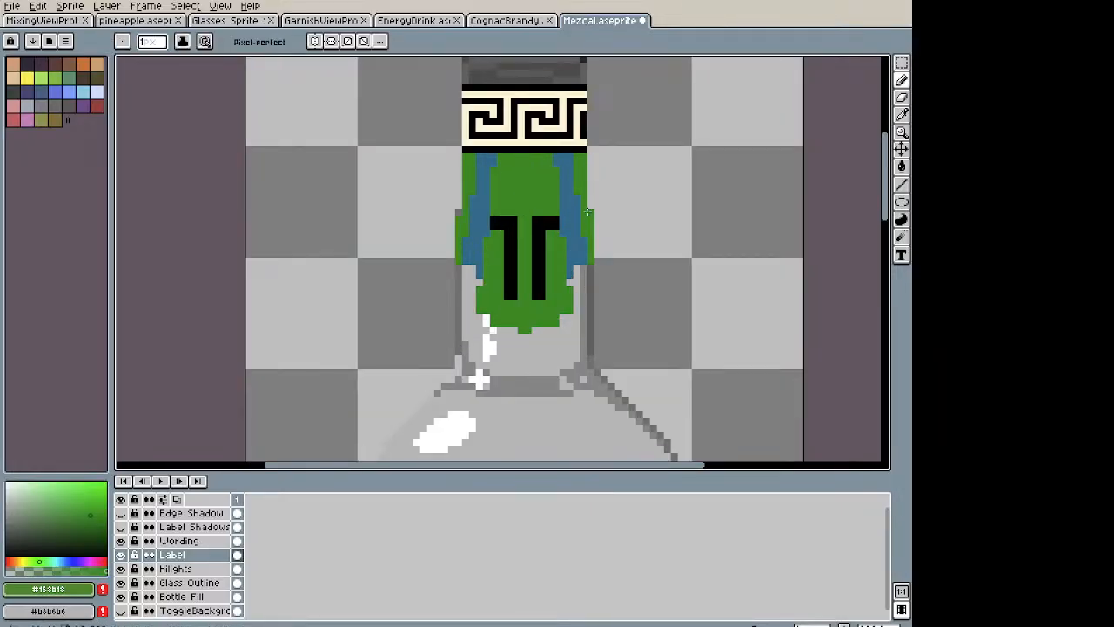
# Step: Sample the feather blue and touch up the lower ends of the blue feathers on the neck
pyautogui.press('i')
pyautogui.click(479, 218)
pyautogui.press('b')
pyautogui.press('i')
pyautogui.press('b')
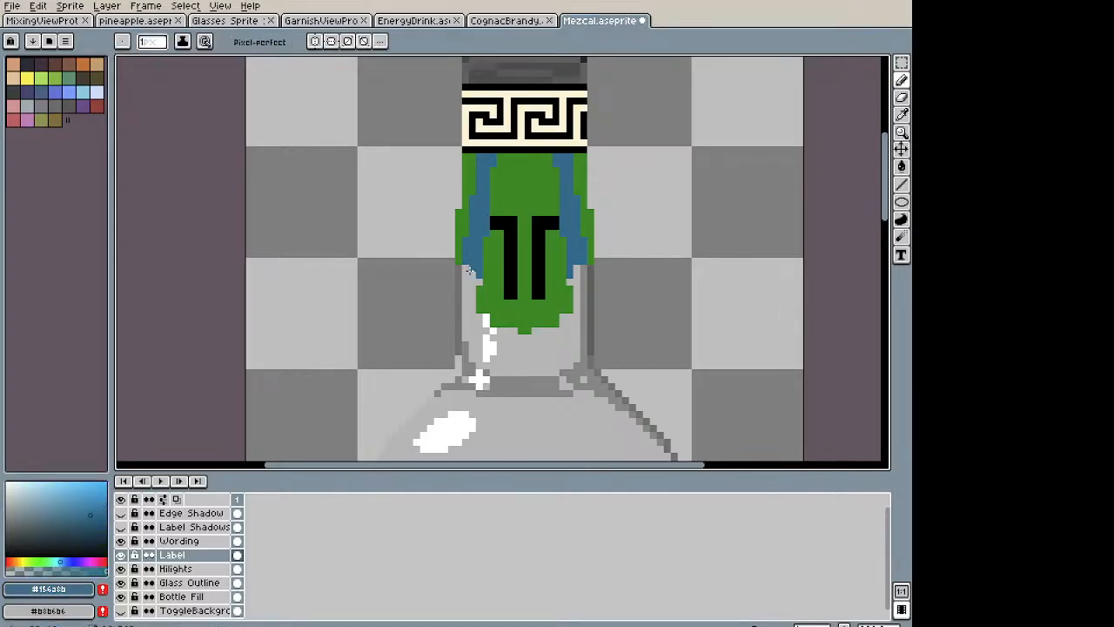
pyautogui.hotkey('ctrl', 'z')
pyautogui.scroll(-3, 623, 265)
pyautogui.scroll(3, 612, 255)
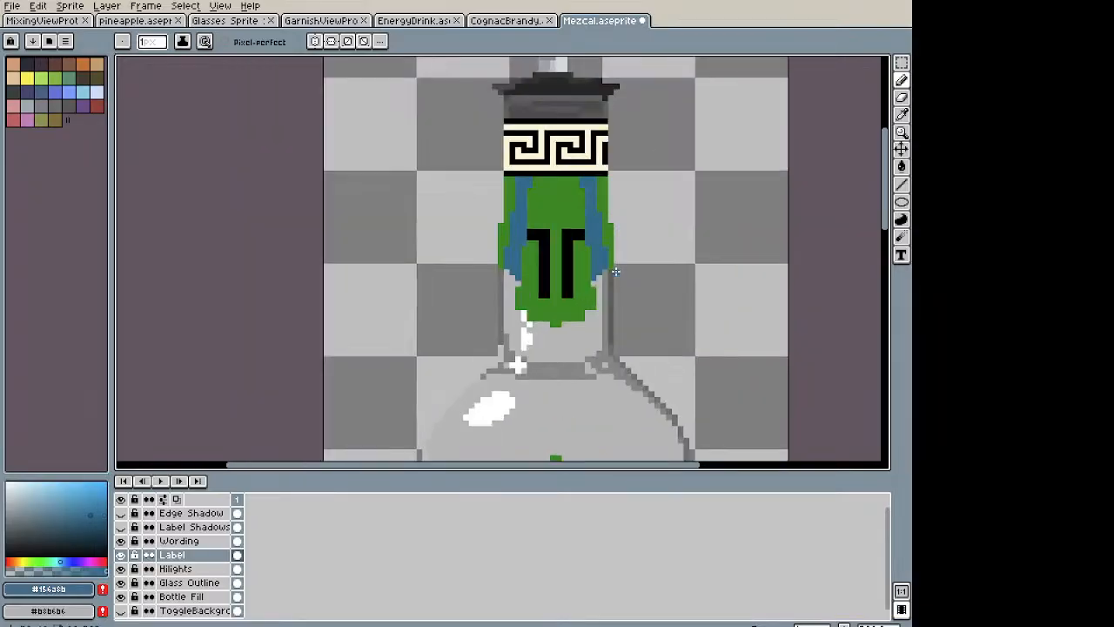
# Step: Select the bottom rows of the green centre feather on the neck and move them up by one pixel
pyautogui.press('m')
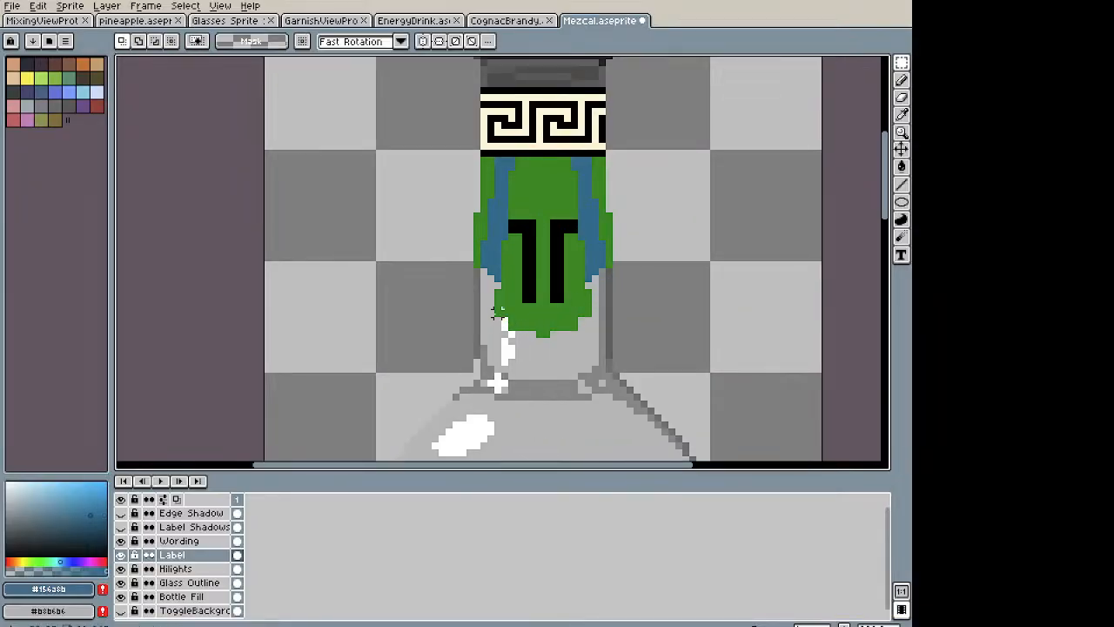
pyautogui.moveTo(493, 308); pyautogui.dragTo(600, 339)
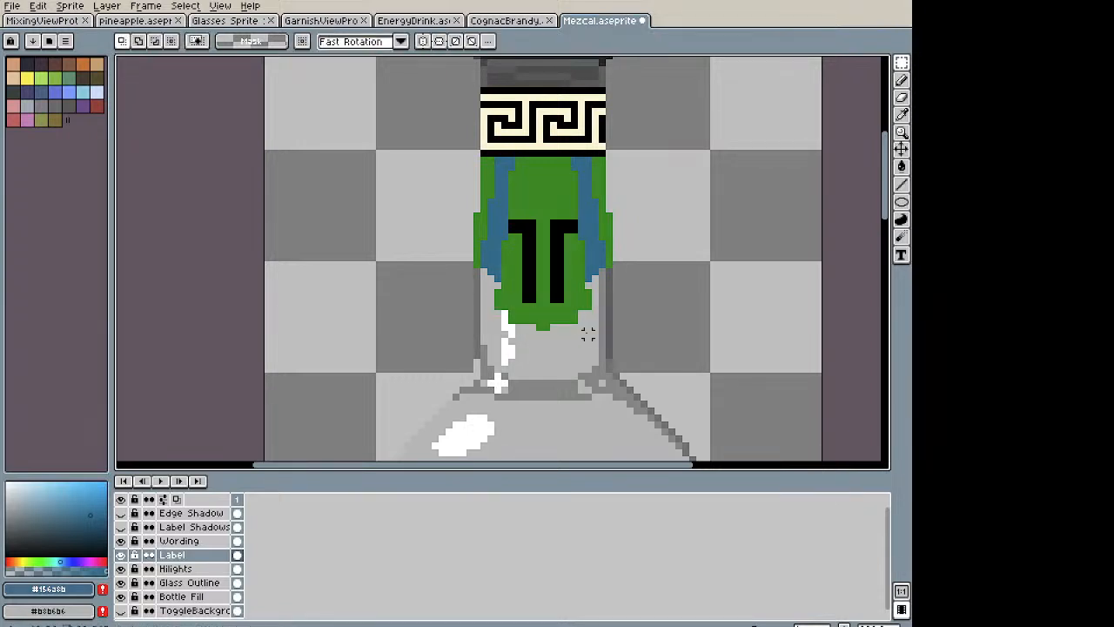
pyautogui.scroll(-3, 560, 286)
pyautogui.scroll(-1, 561, 285)
pyautogui.scroll(2, 580, 308)
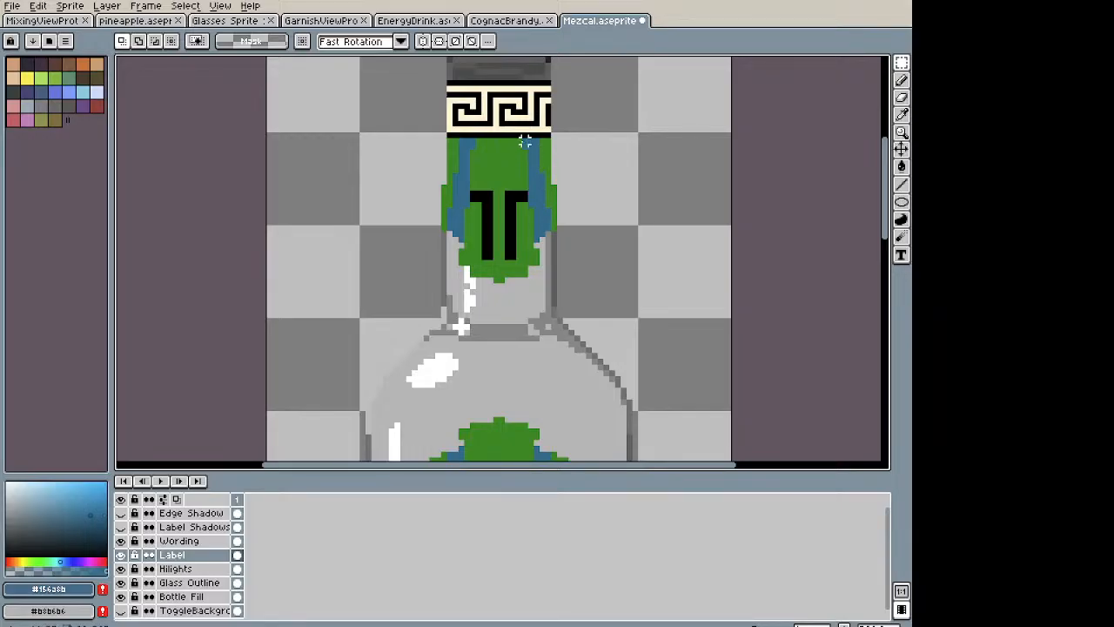
pyautogui.scroll(2, 524, 146)
pyautogui.press('i')
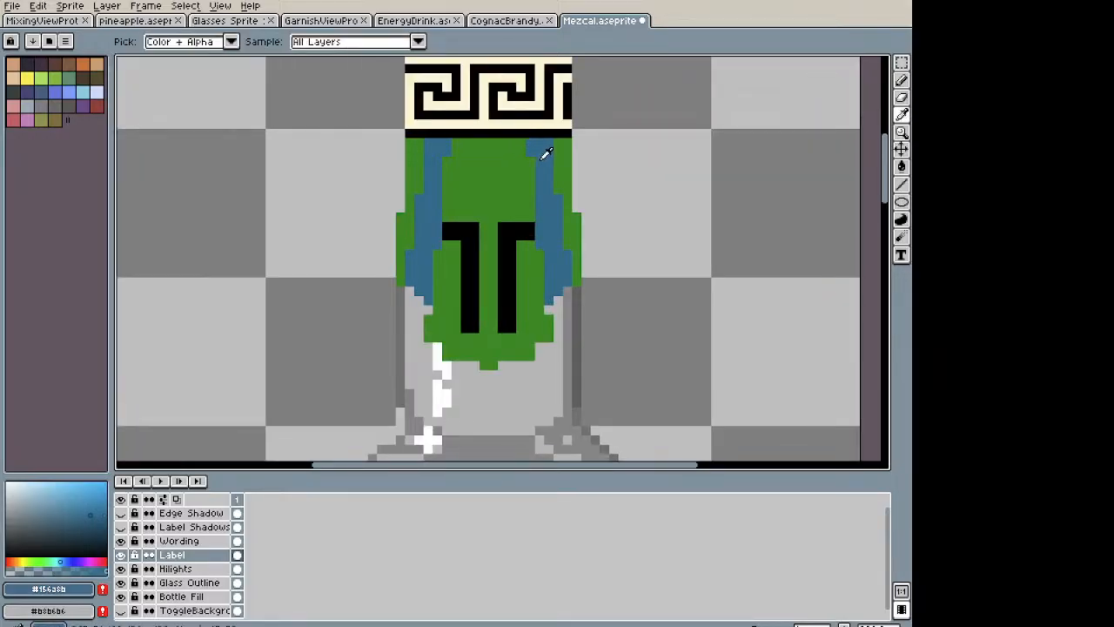
pyautogui.press('b')
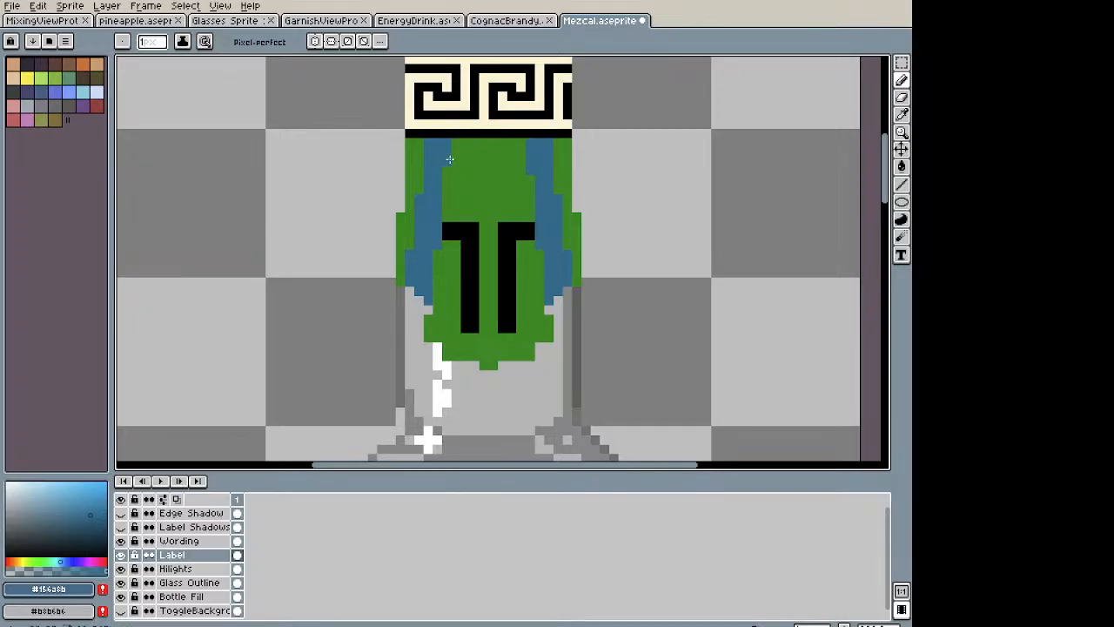
pyautogui.scroll(-4, 444, 172)
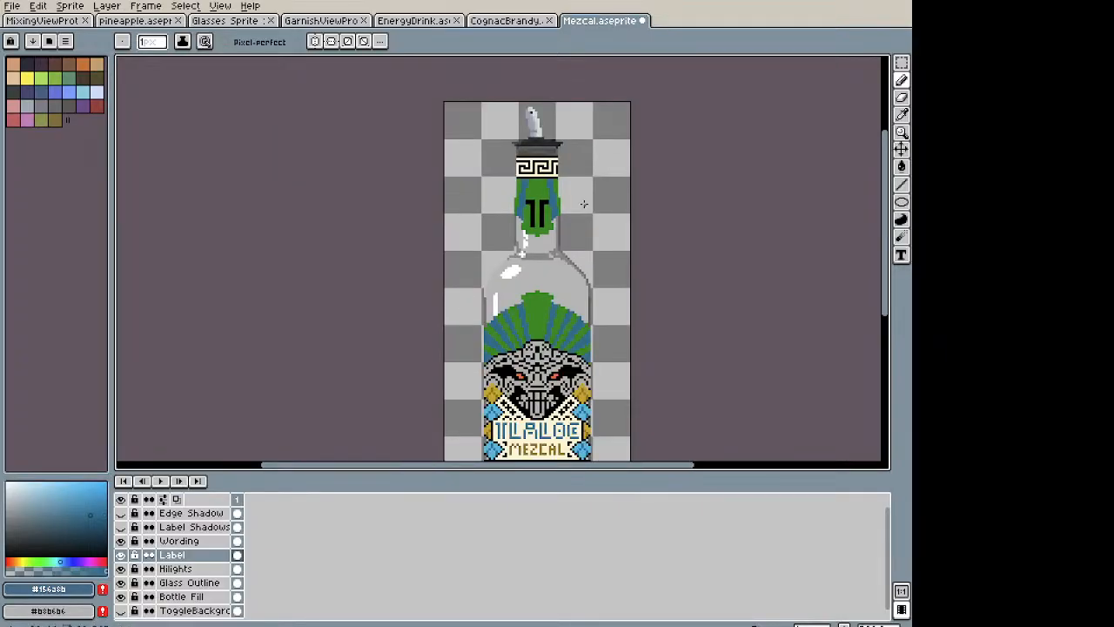
pyautogui.scroll(3, 562, 191)
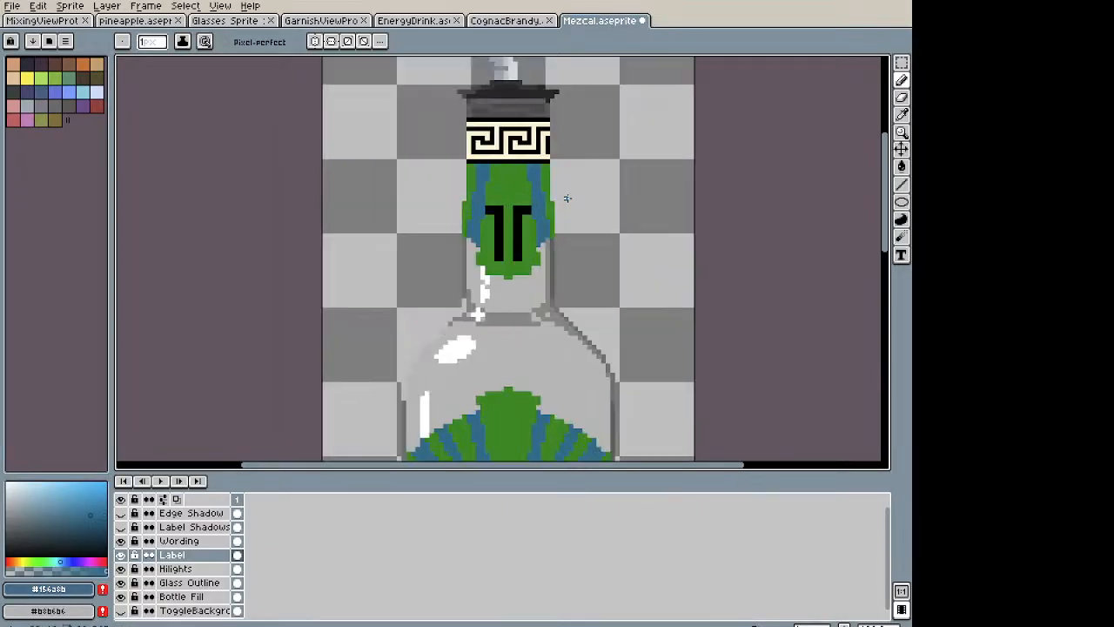
# Step: Move the neck's black emblem up by two pixels and compare the green spacing above and below it
pyautogui.press('m')
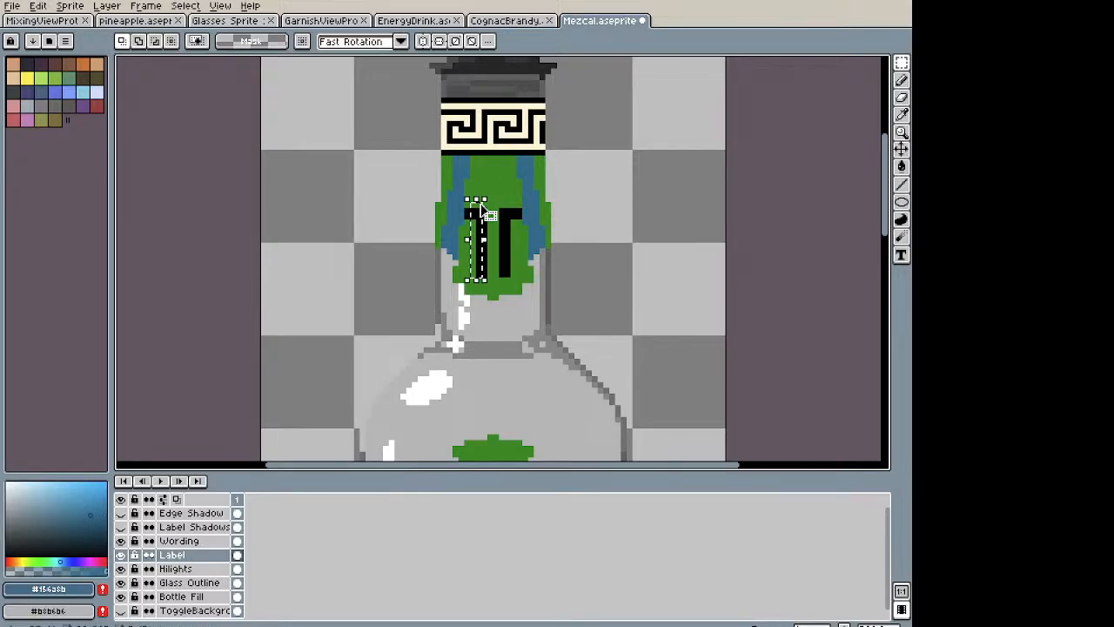
pyautogui.scroll(1, 479, 216)
pyautogui.moveTo(462, 213); pyautogui.dragTo(542, 311)
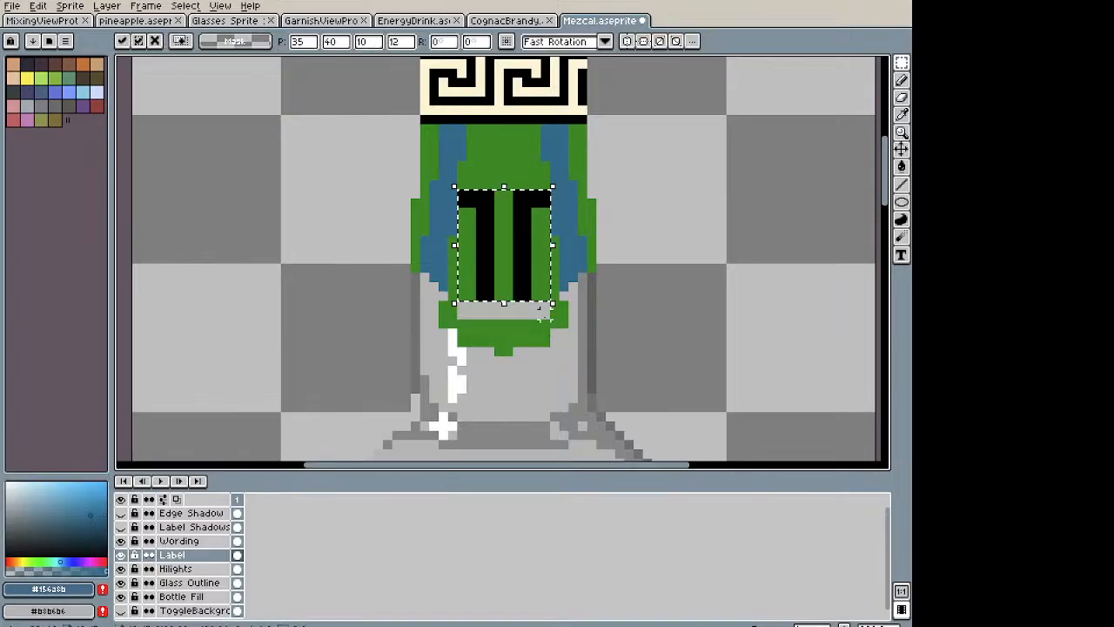
pyautogui.click(554, 100)
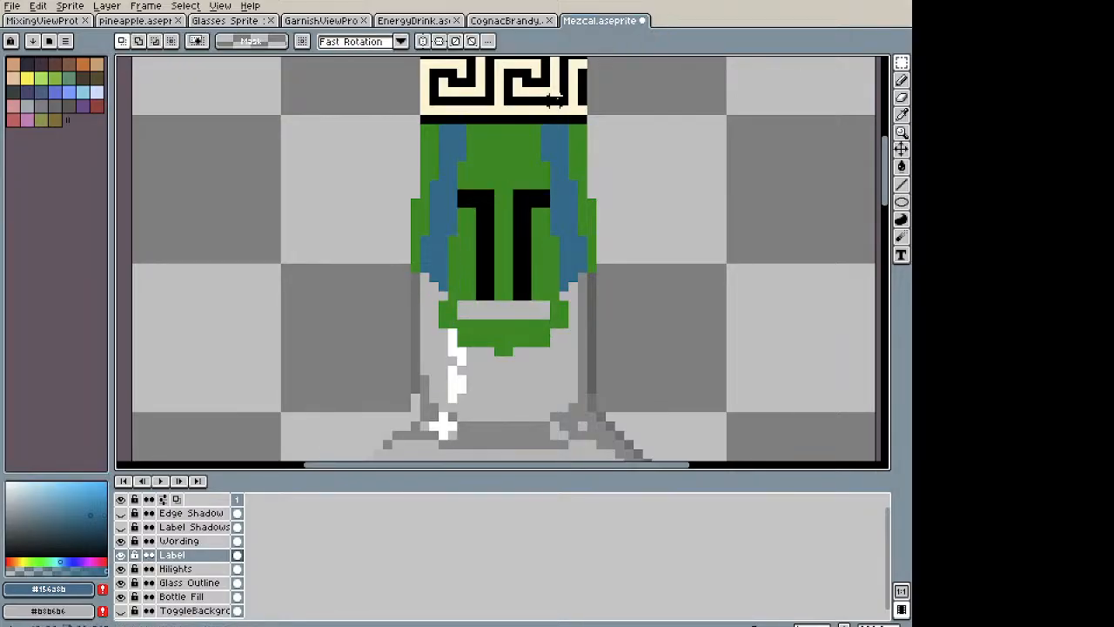
pyautogui.moveTo(490, 128); pyautogui.dragTo(498, 193)
pyautogui.moveTo(508, 350); pyautogui.dragTo(500, 307)
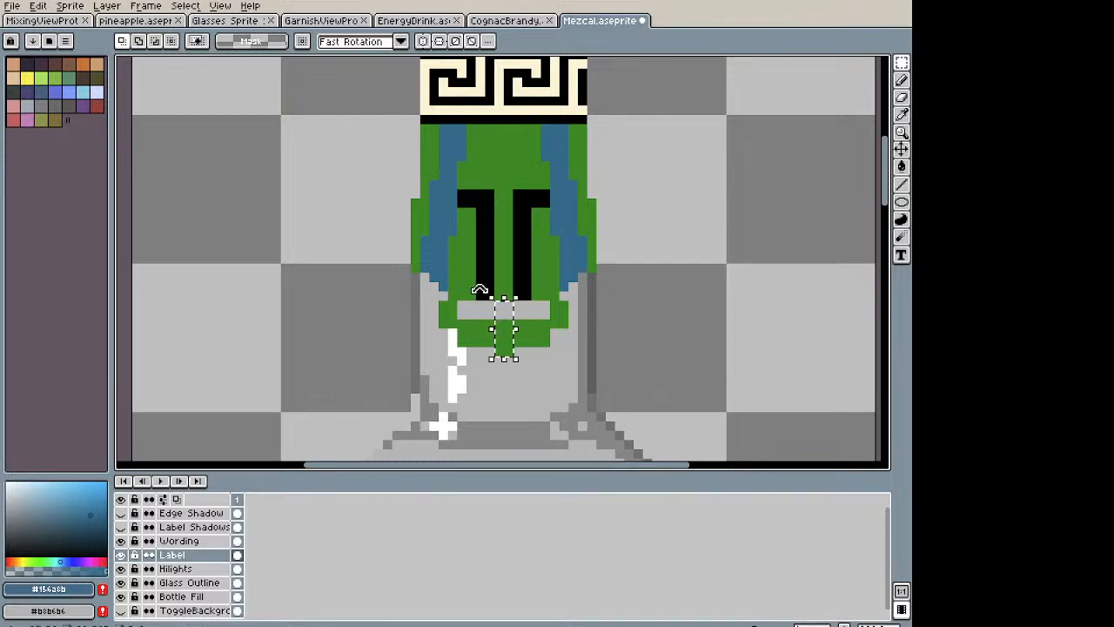
pyautogui.click(481, 157)
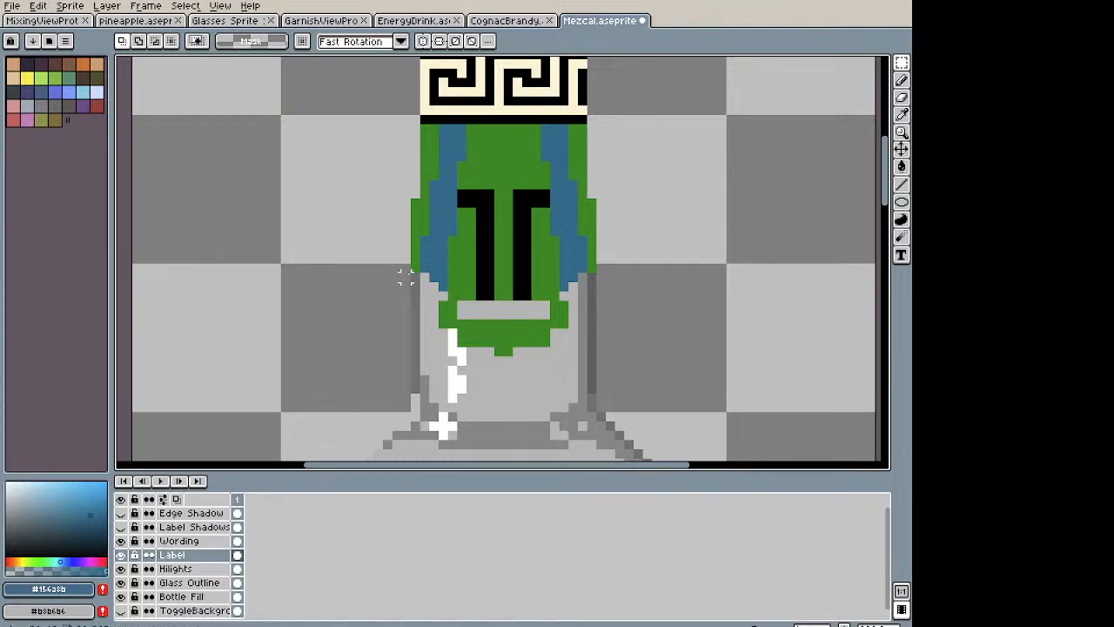
# Step: Move the neck label's lowest 10 rows up by one pixel, and shift the upper part of the emblem up by one pixel
pyautogui.moveTo(414, 268); pyautogui.dragTo(600, 351)
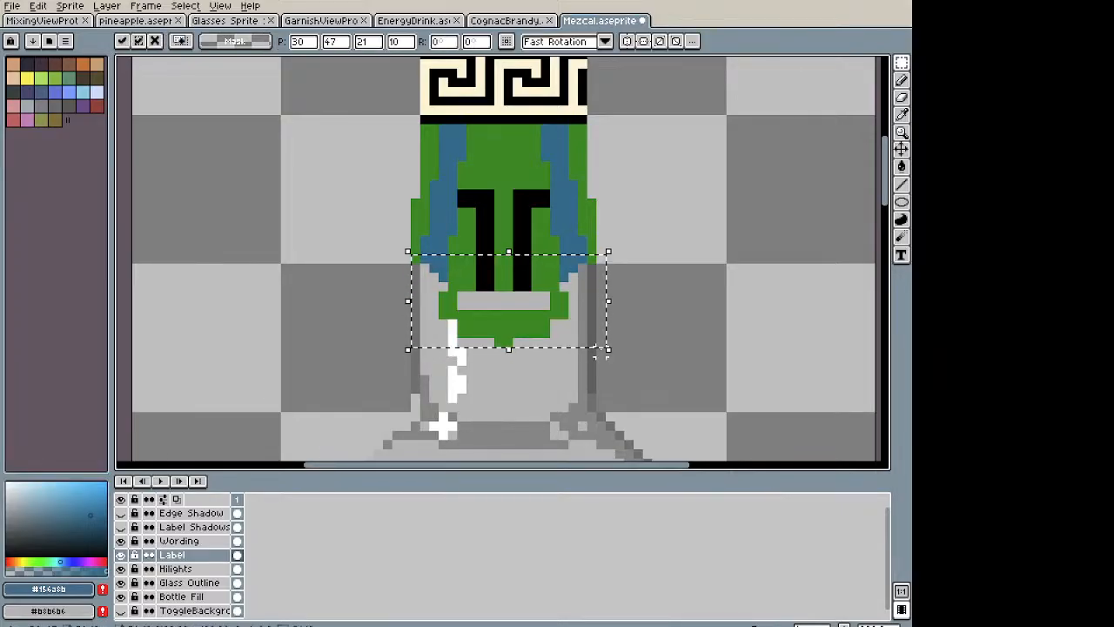
pyautogui.hotkey('ctrl', 'd')
pyautogui.press('i')
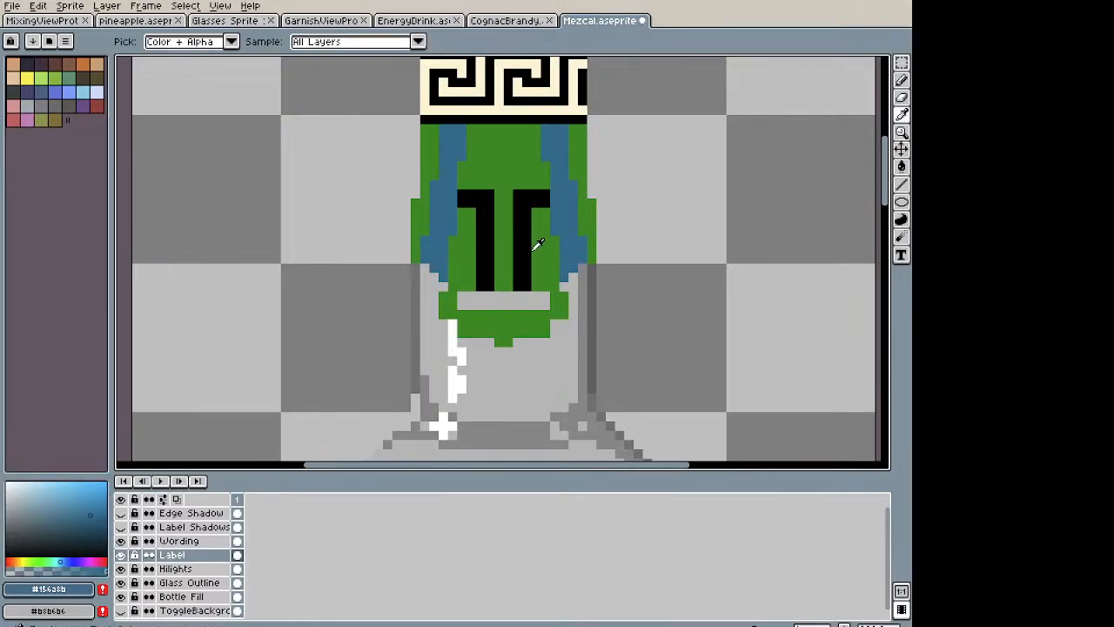
pyautogui.press('m')
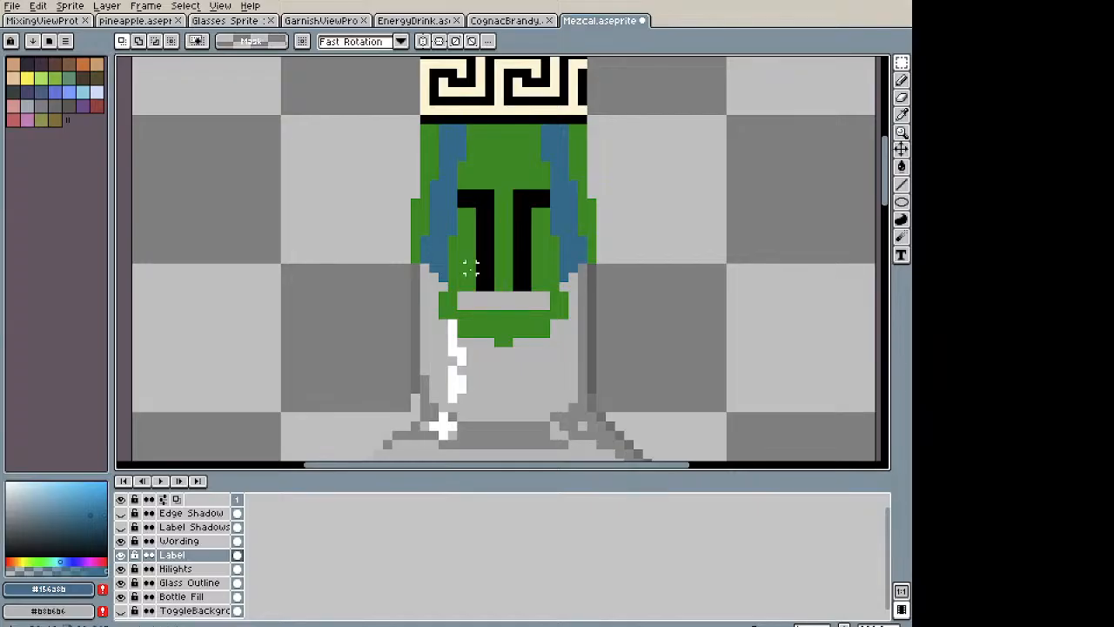
pyautogui.moveTo(461, 269); pyautogui.dragTo(545, 193)
pyautogui.press('Up')
pyautogui.hotkey('ctrl', 'd')
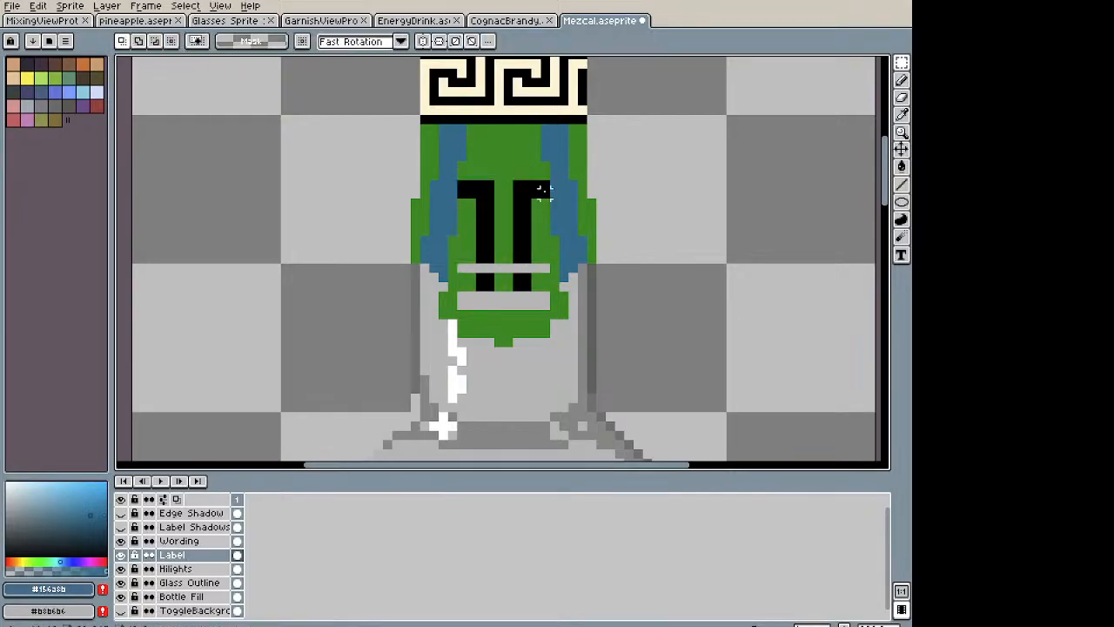
# Step: Sample the emblem's black and fill the one-pixel gaps in its two vertical stems
pyautogui.press('i')
pyautogui.click(527, 209)
pyautogui.hotkey('space', 'n')
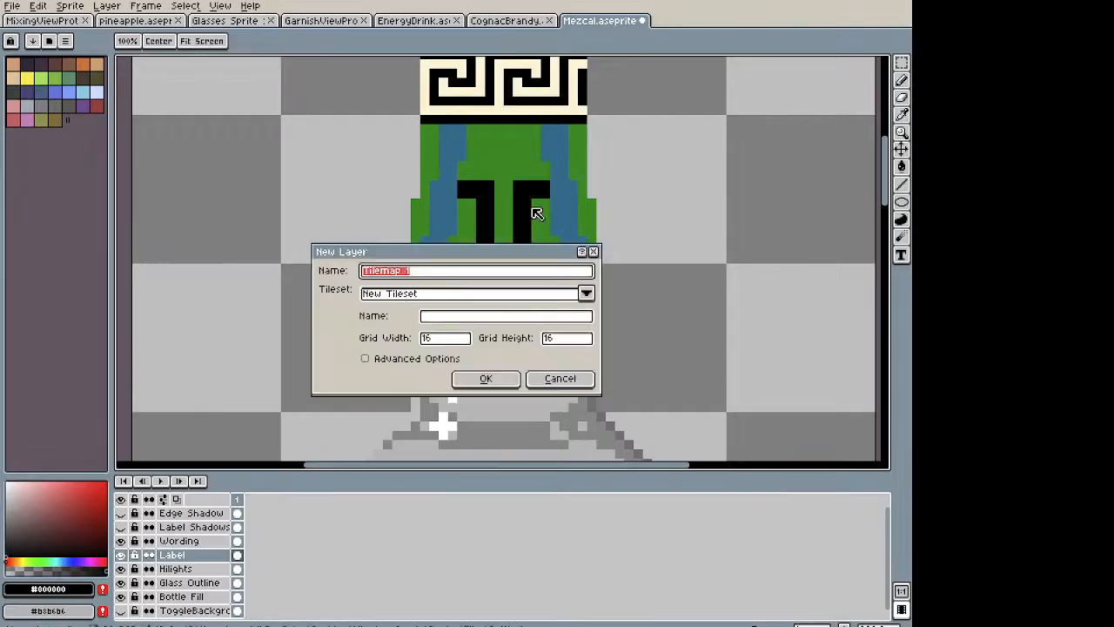
pyautogui.click(595, 253)
pyautogui.press('b')
pyautogui.moveTo(524, 251); pyautogui.dragTo(526, 276)
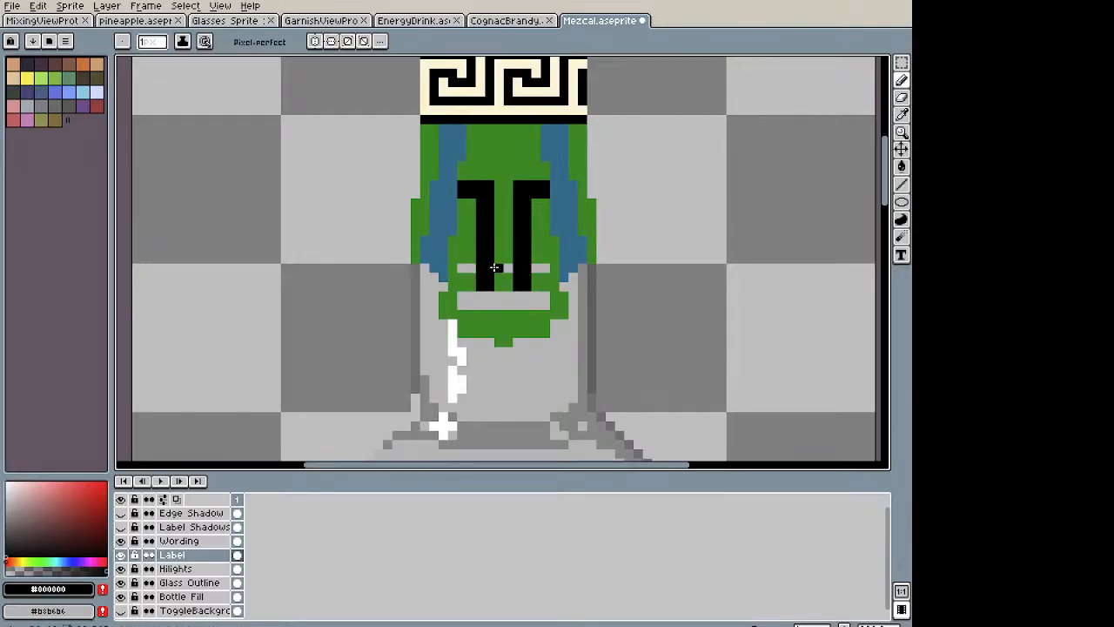
# Step: Sample the feather green and fill the transparent gaps around and below the neck emblem
pyautogui.press('i')
pyautogui.click(507, 145)
pyautogui.press('b')
pyautogui.scroll(3, 470, 252)
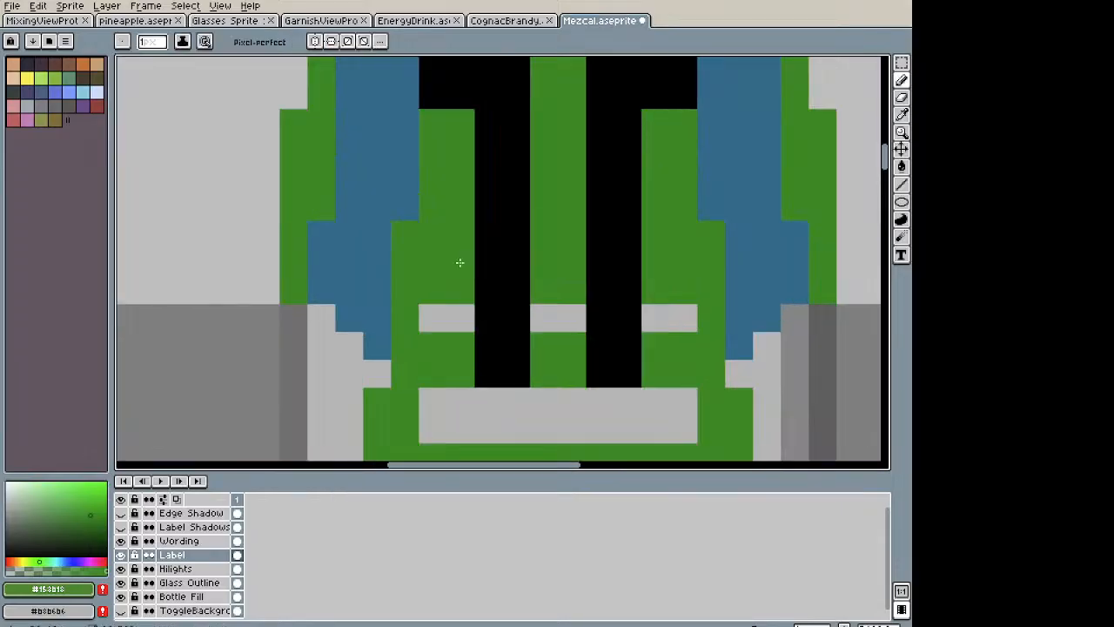
pyautogui.moveTo(435, 314)
pyautogui.mouseDown()
pyautogui.moveTo(551, 300)
pyautogui.moveTo(543, 318)
pyautogui.moveTo(714, 323)
pyautogui.mouseUp()
pyautogui.moveTo(690, 384)
pyautogui.mouseDown()
pyautogui.moveTo(408, 403)
pyautogui.moveTo(449, 430)
pyautogui.moveTo(693, 438)
pyautogui.mouseUp()
# Step: Compare the spacing above and below the neck emblem and examine the label at full-bottle scale
pyautogui.scroll(-5, 629, 304)
pyautogui.moveTo(621, 272)
pyautogui.mouseDown()
pyautogui.moveTo(461, 269)
pyautogui.moveTo(462, 189)
pyautogui.mouseUp()
pyautogui.scroll(2, 464, 269)
pyautogui.press('m')
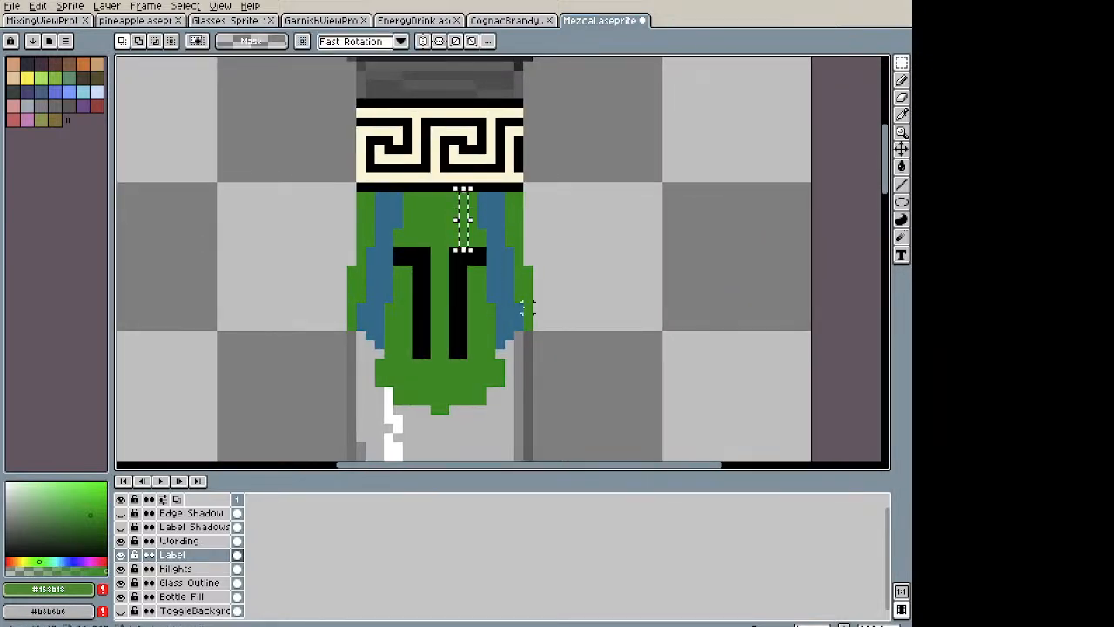
pyautogui.moveTo(430, 362); pyautogui.dragTo(426, 410)
pyautogui.click(564, 363)
pyautogui.scroll(-3, 523, 356)
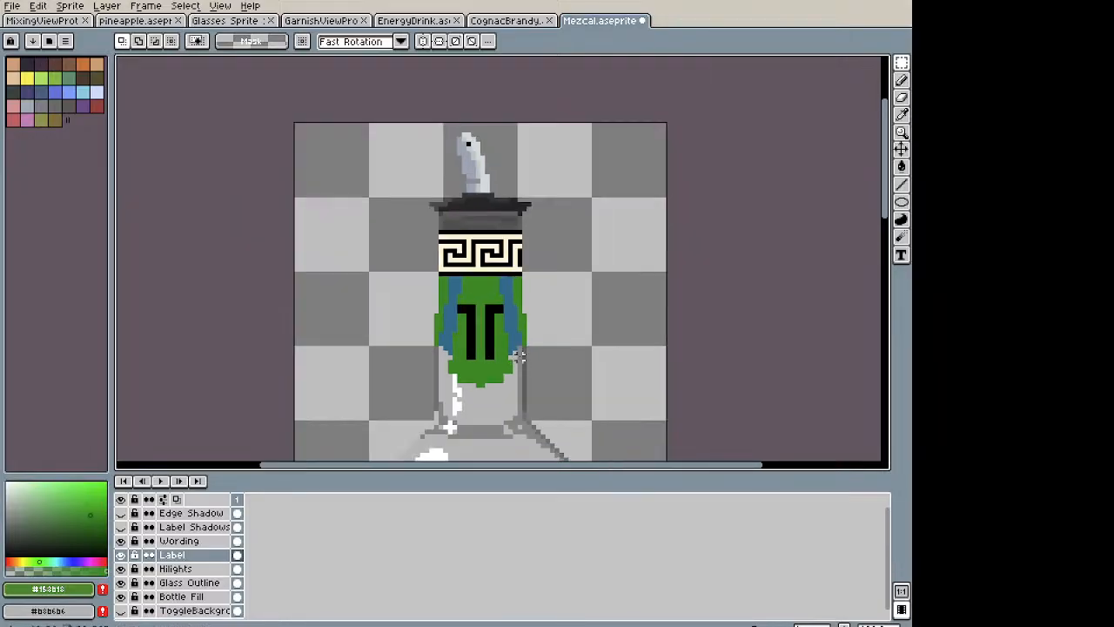
pyautogui.moveTo(521, 319); pyautogui.dragTo(499, 201)
pyautogui.scroll(-4, 499, 201)
pyautogui.moveTo(529, 293); pyautogui.dragTo(502, 304)
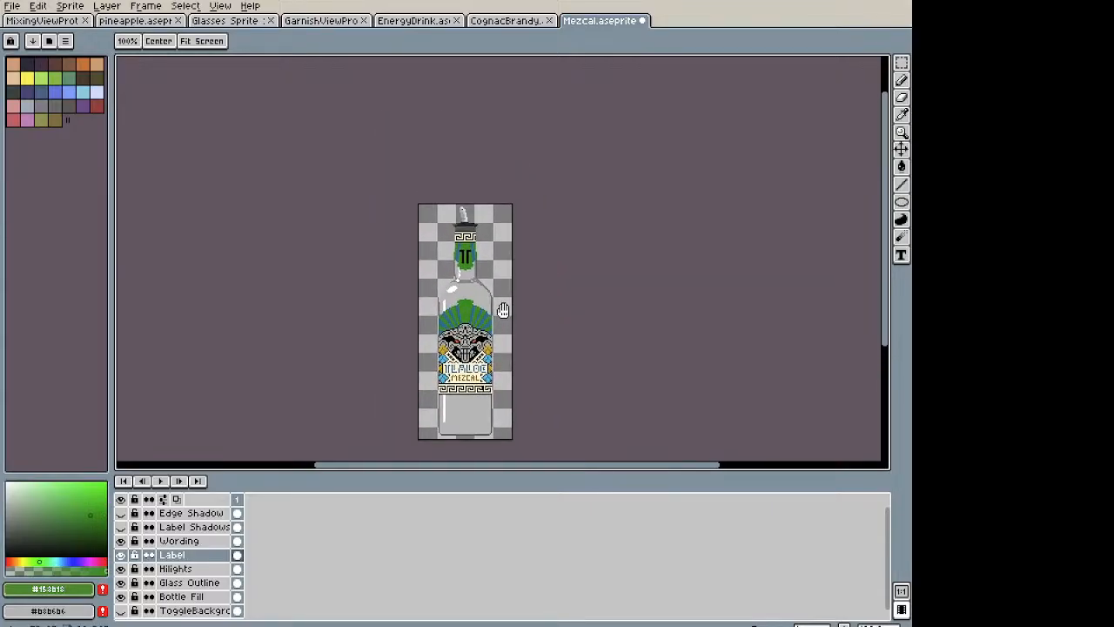
pyautogui.scroll(4, 479, 262)
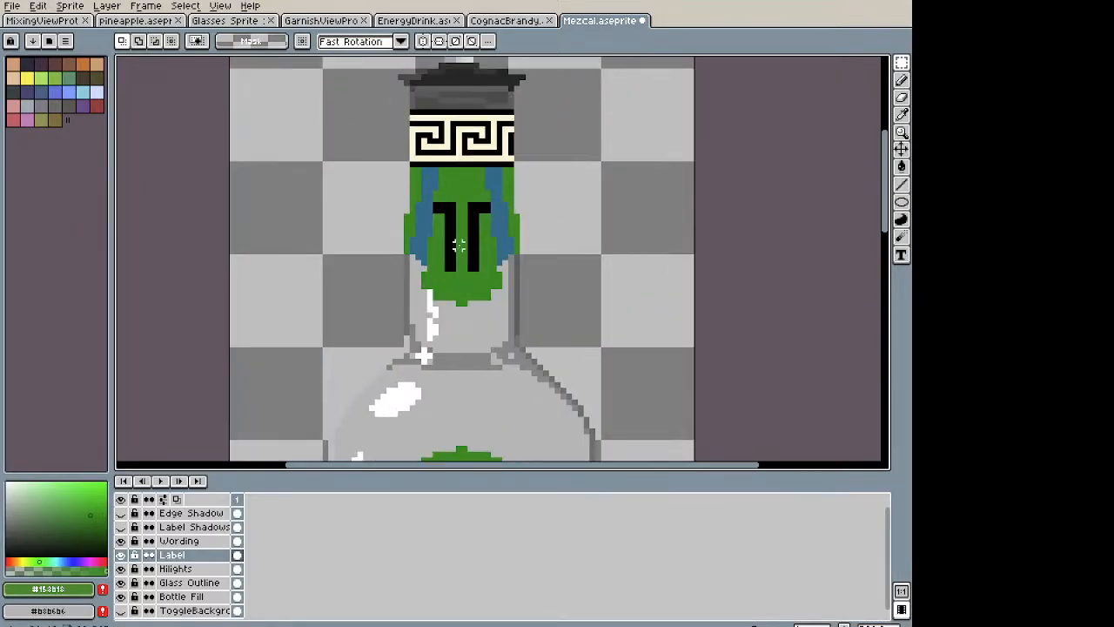
# Step: Copy the neck's 18 by 10 pixel Greek key band onto a new layer beneath Label and place it beside the lower neck
pyautogui.moveTo(510, 166); pyautogui.dragTo(407, 107)
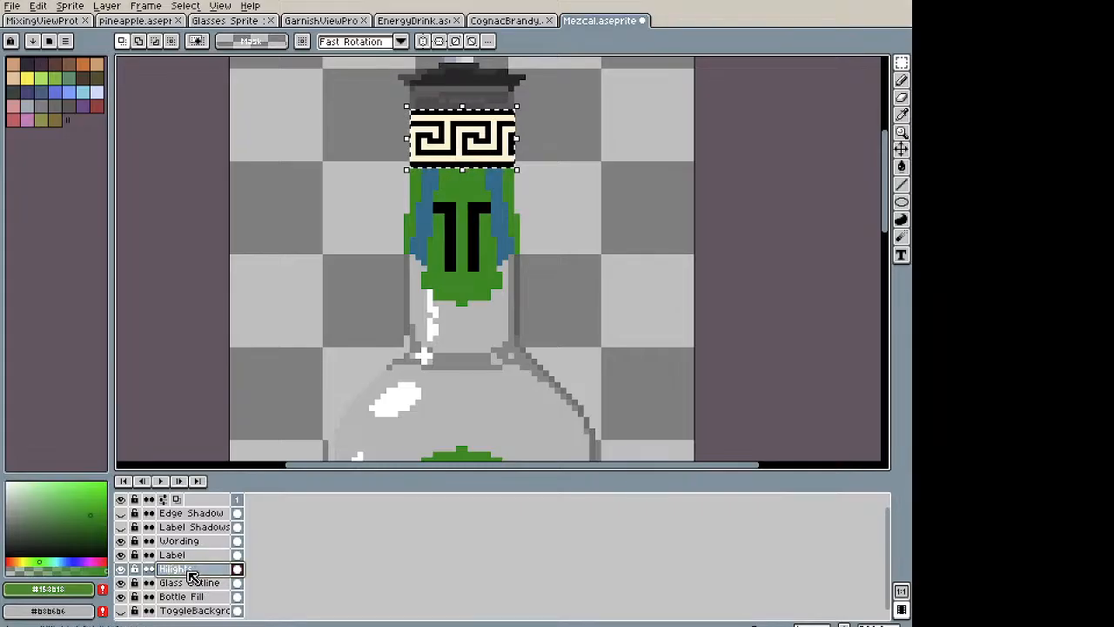
pyautogui.hotkey('shift', 'n')
pyautogui.hotkey('ctrl', 'v')
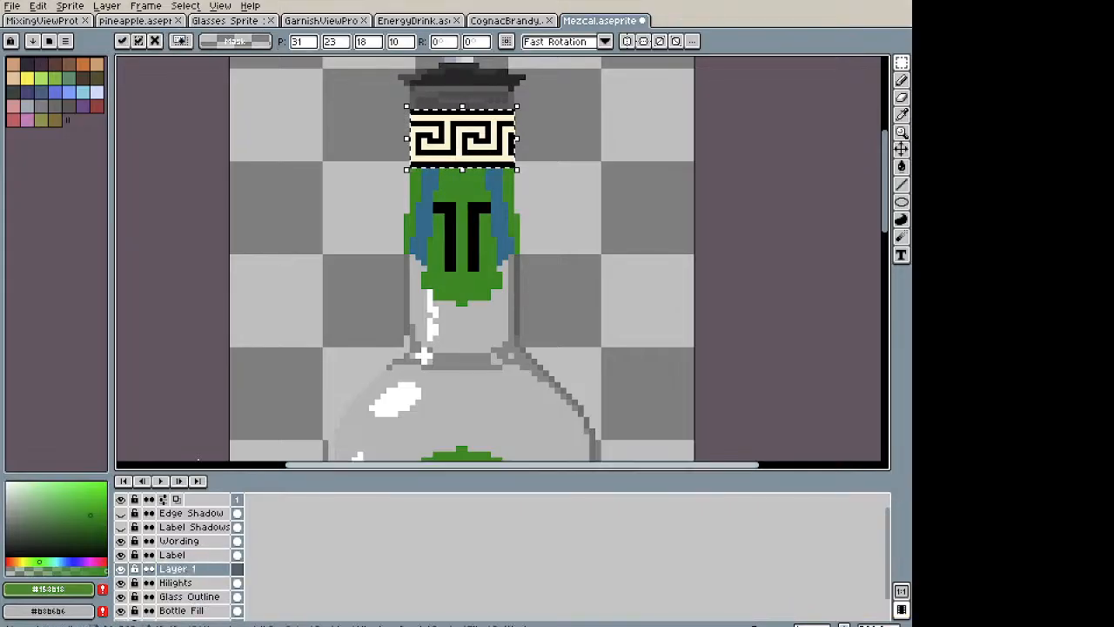
pyautogui.moveTo(471, 144); pyautogui.dragTo(473, 289)
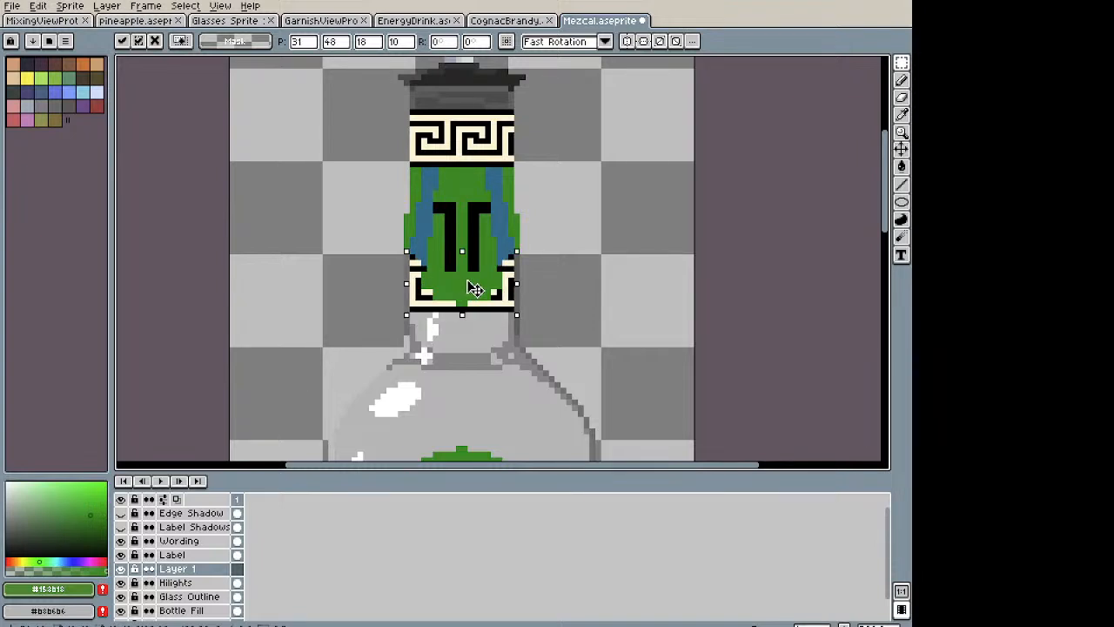
pyautogui.moveTo(474, 289); pyautogui.dragTo(473, 281)
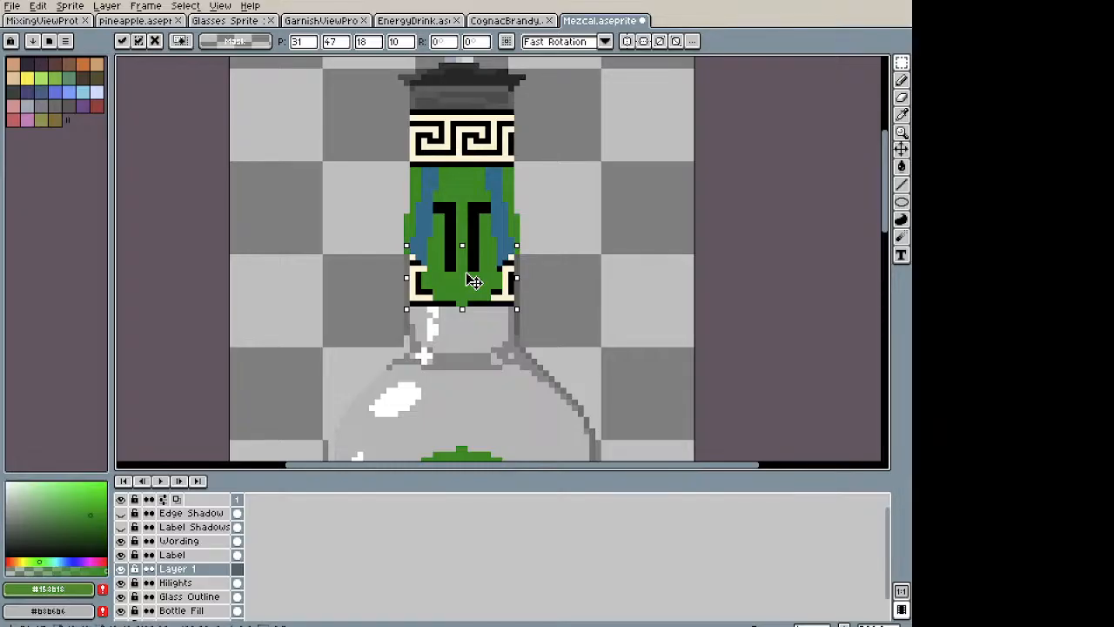
pyautogui.moveTo(473, 281); pyautogui.dragTo(600, 280)
# Step: Extend the copied key band to 26 pixels wide with a second copy and centre it behind the neck feathers' lower ends
pyautogui.hotkey('ctrl', 'v')
pyautogui.moveTo(490, 133); pyautogui.dragTo(664, 279)
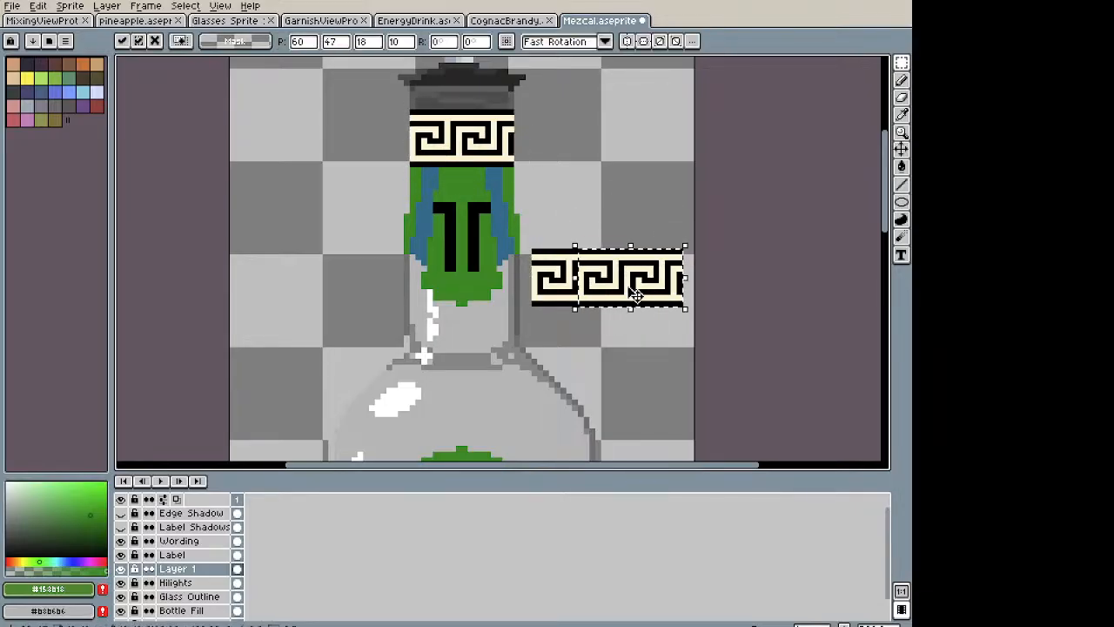
pyautogui.press('Return')
pyautogui.moveTo(534, 250)
pyautogui.mouseDown()
pyautogui.moveTo(628, 302)
pyautogui.moveTo(680, 302)
pyautogui.moveTo(643, 286)
pyautogui.moveTo(502, 295)
pyautogui.moveTo(513, 296)
pyautogui.moveTo(505, 285)
pyautogui.mouseUp()
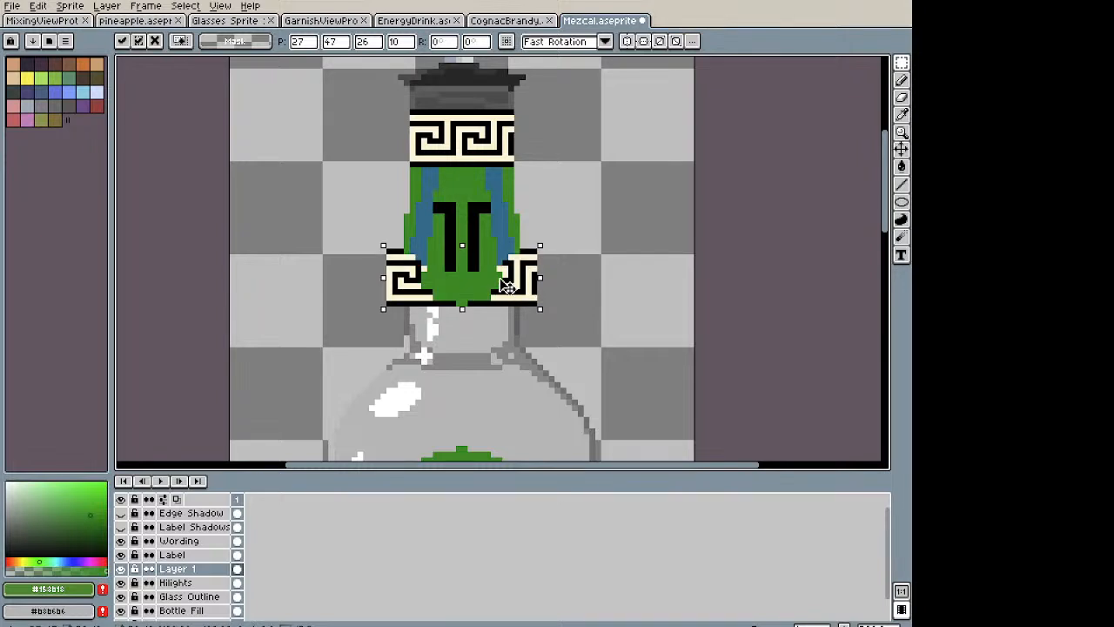
pyautogui.hotkey('ctrl', 'd')
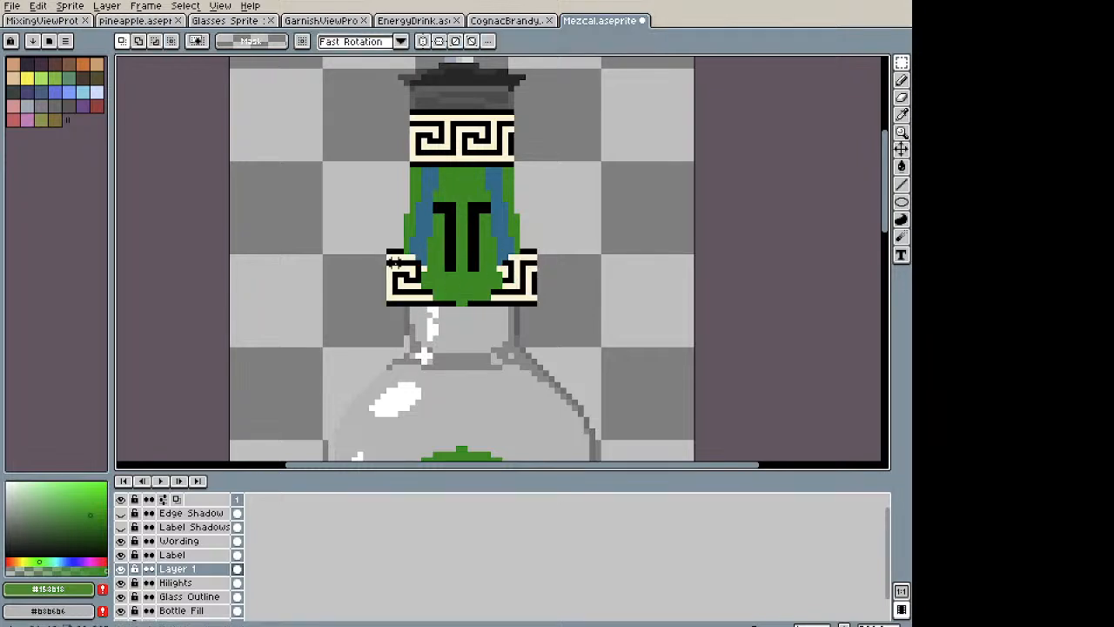
# Step: Delete the parts of the lower key band that stick out past both sides of the neck
pyautogui.moveTo(366, 236); pyautogui.dragTo(401, 318)
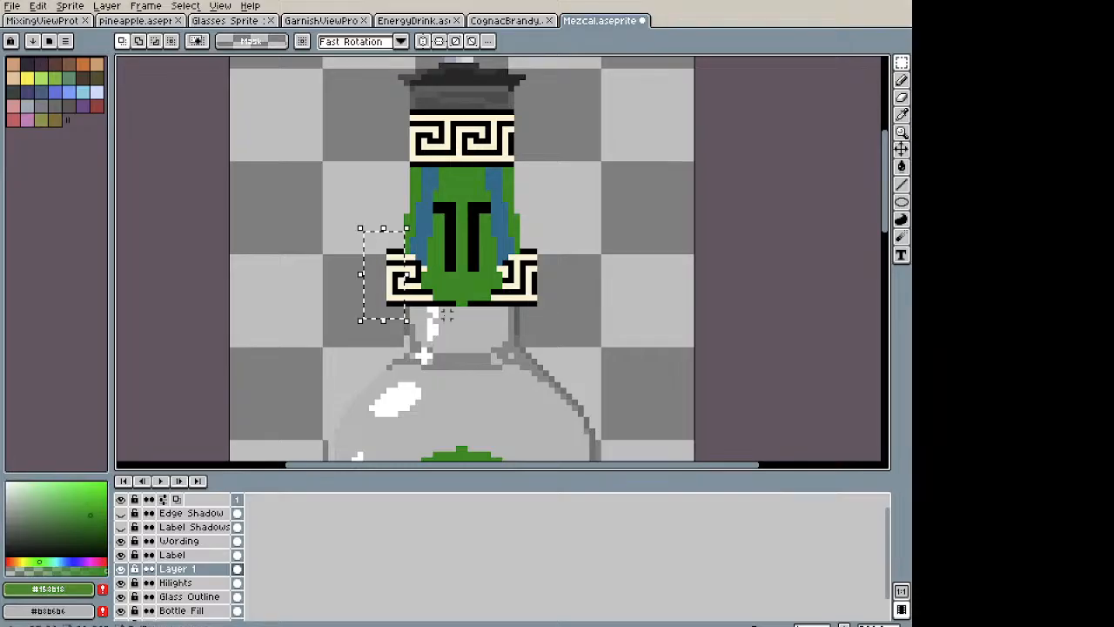
pyautogui.press('Delete')
pyautogui.moveTo(523, 244); pyautogui.dragTo(545, 334)
pyautogui.press('Delete')
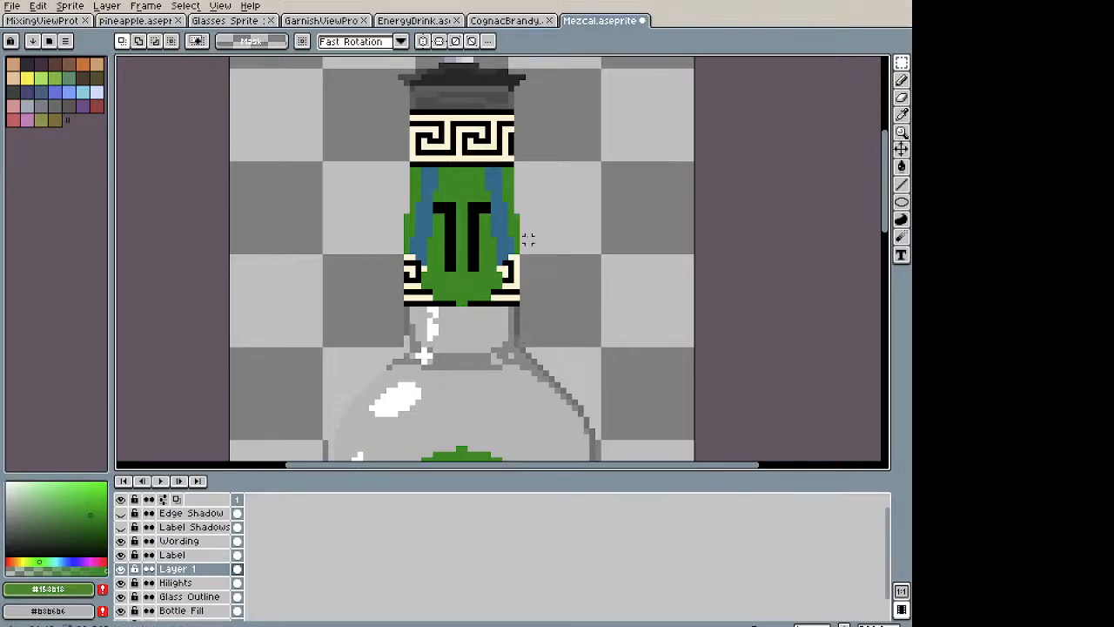
# Step: On the Label layer, widen the green centre feather's bottom tip on the neck by one pixel on each side
pyautogui.scroll(-2, 520, 198)
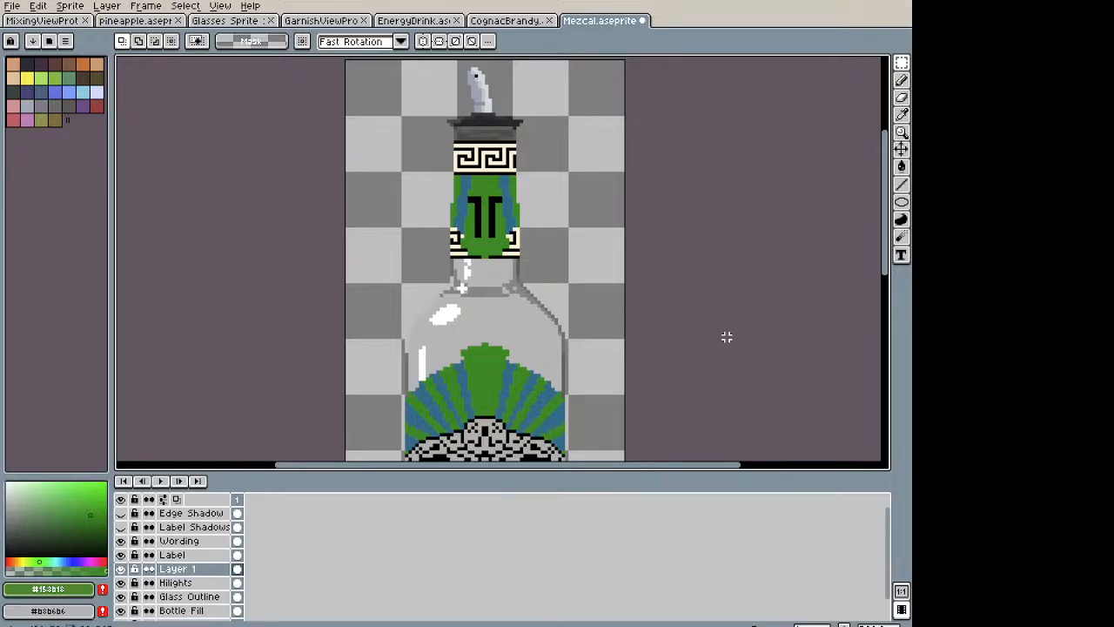
pyautogui.scroll(3, 491, 222)
pyautogui.press('i')
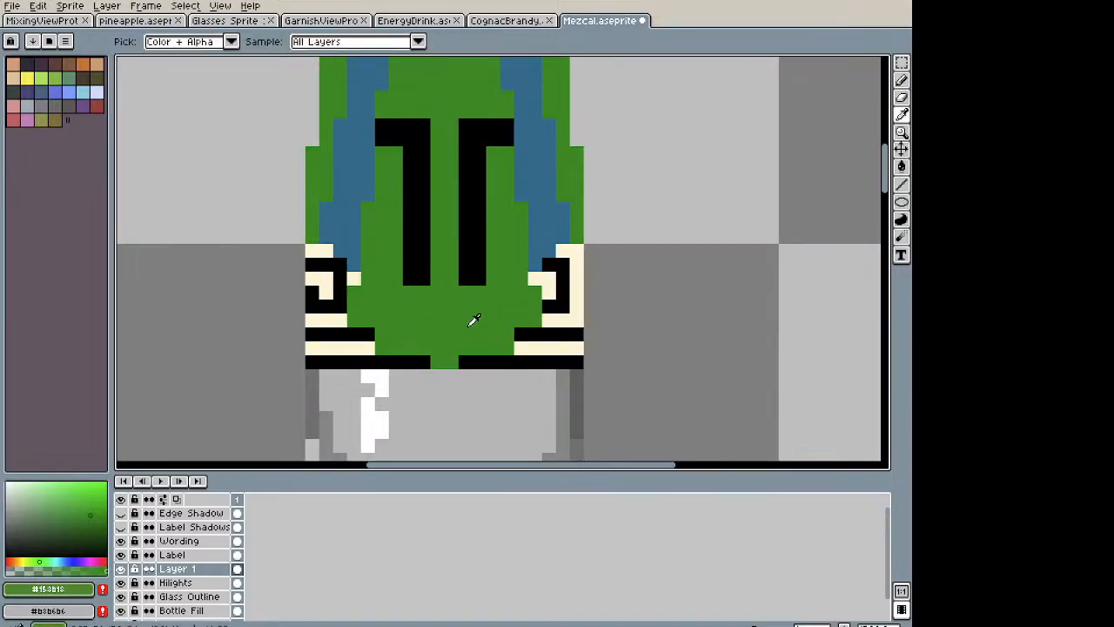
pyautogui.click(178, 555)
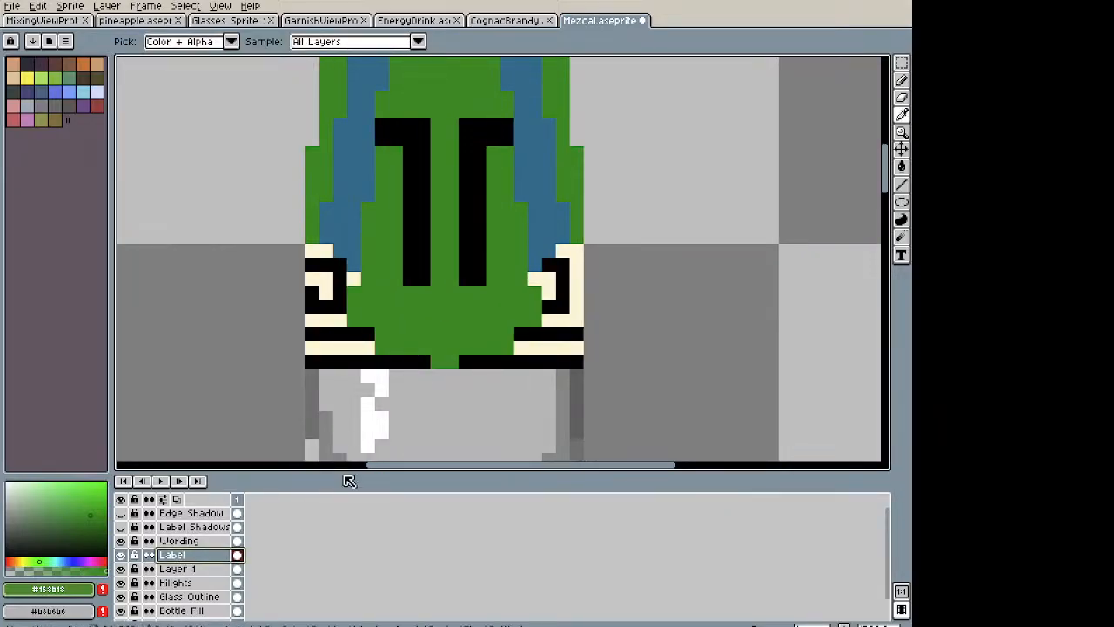
pyautogui.press('b')
pyautogui.click(436, 375)
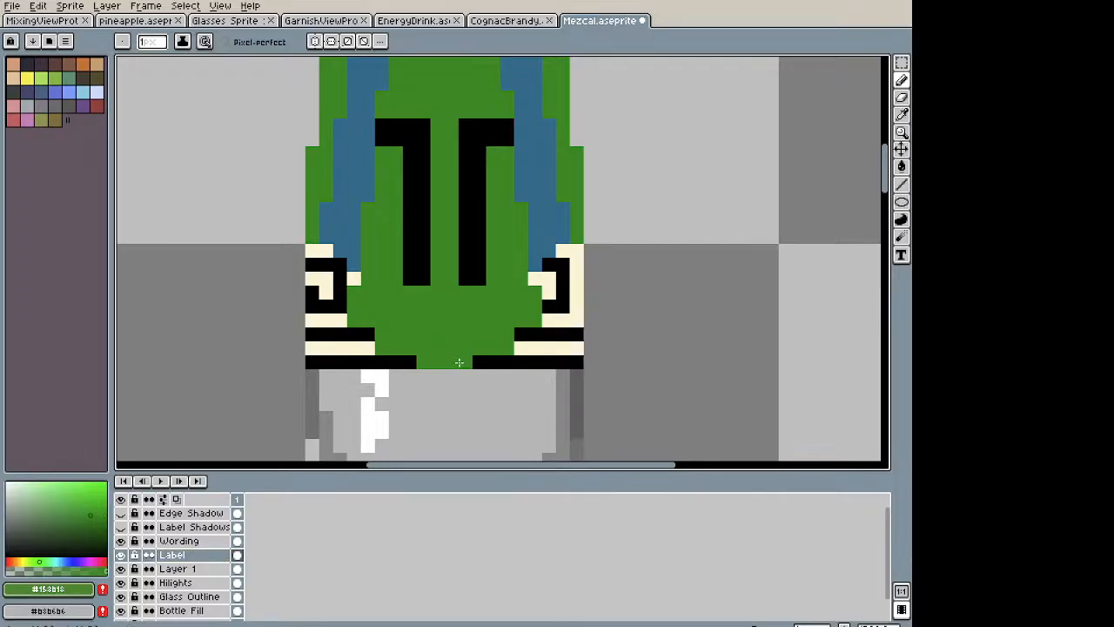
pyautogui.scroll(-4, 502, 366)
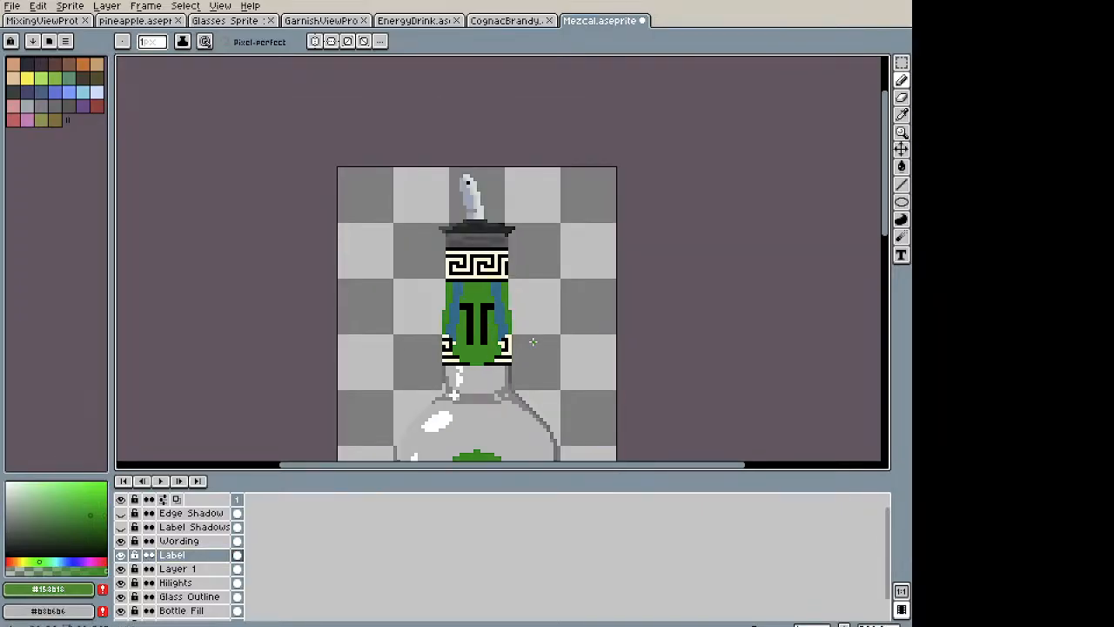
pyautogui.press('space')
pyautogui.moveTo(492, 333); pyautogui.dragTo(428, 165)
pyautogui.scroll(-4, 429, 187)
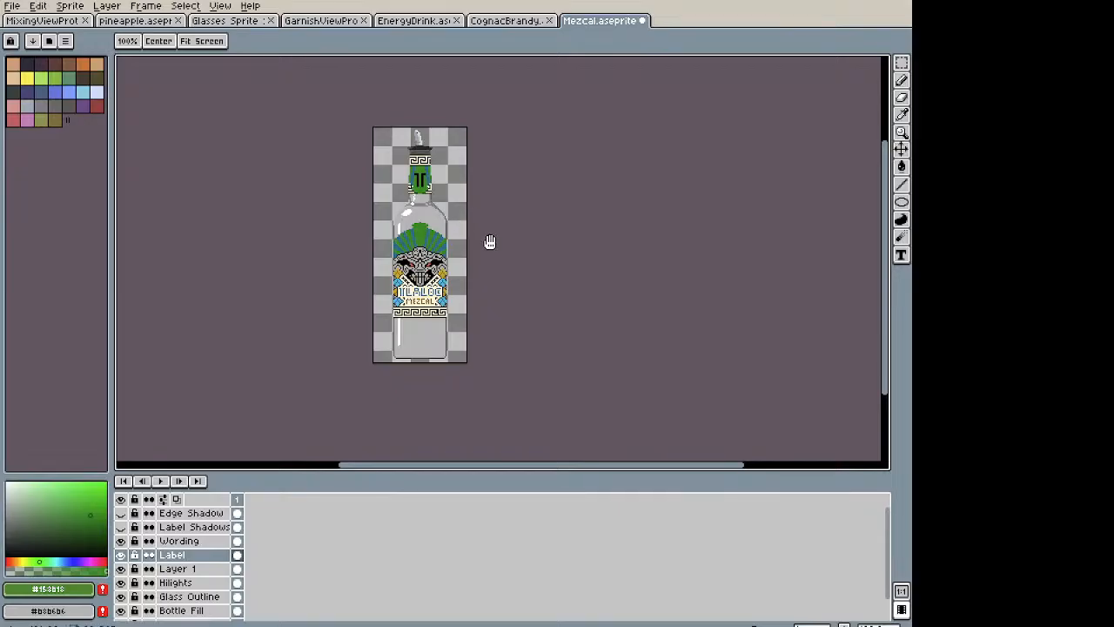
# Step: Undo the lower Greek key band on the neck, including its added layer and the widened green feather tip
pyautogui.scroll(2, 366, 242)
pyautogui.moveTo(408, 199); pyautogui.dragTo(364, 206)
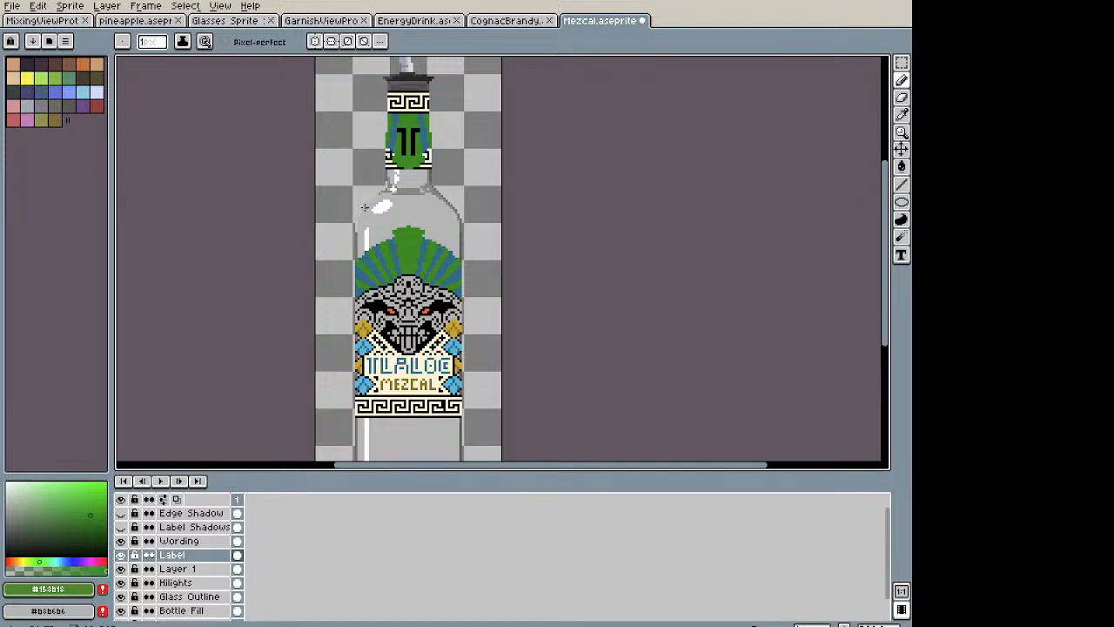
pyautogui.hotkey('ctrl', 'z')
pyautogui.hotkey('ctrl', 'z')
pyautogui.hotkey('ctrl', 'z')
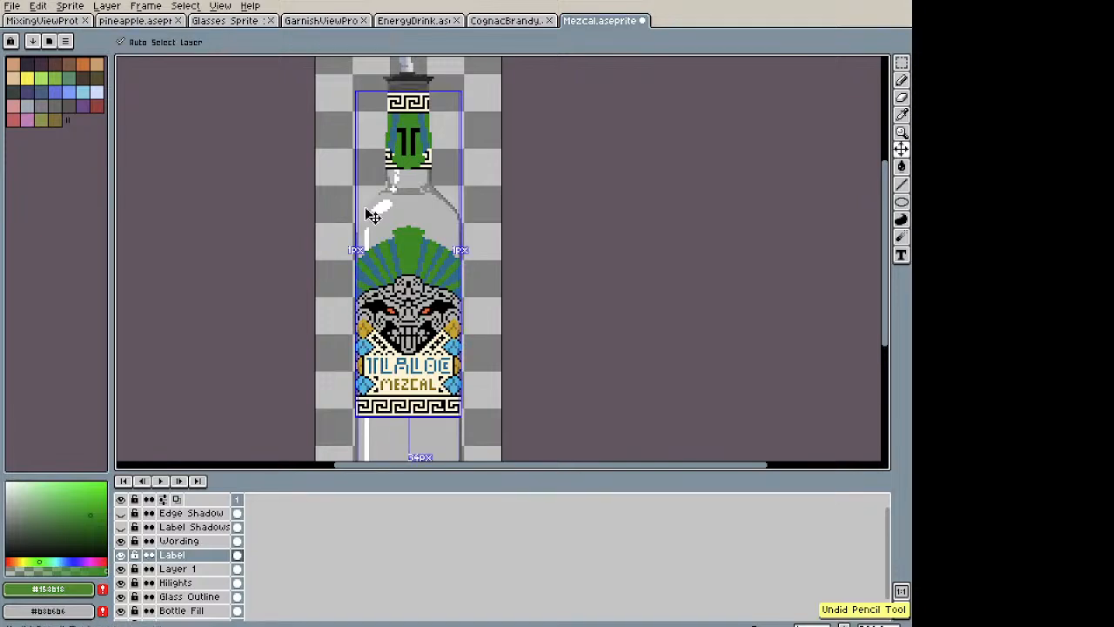
pyautogui.hotkey('ctrl', 'z')
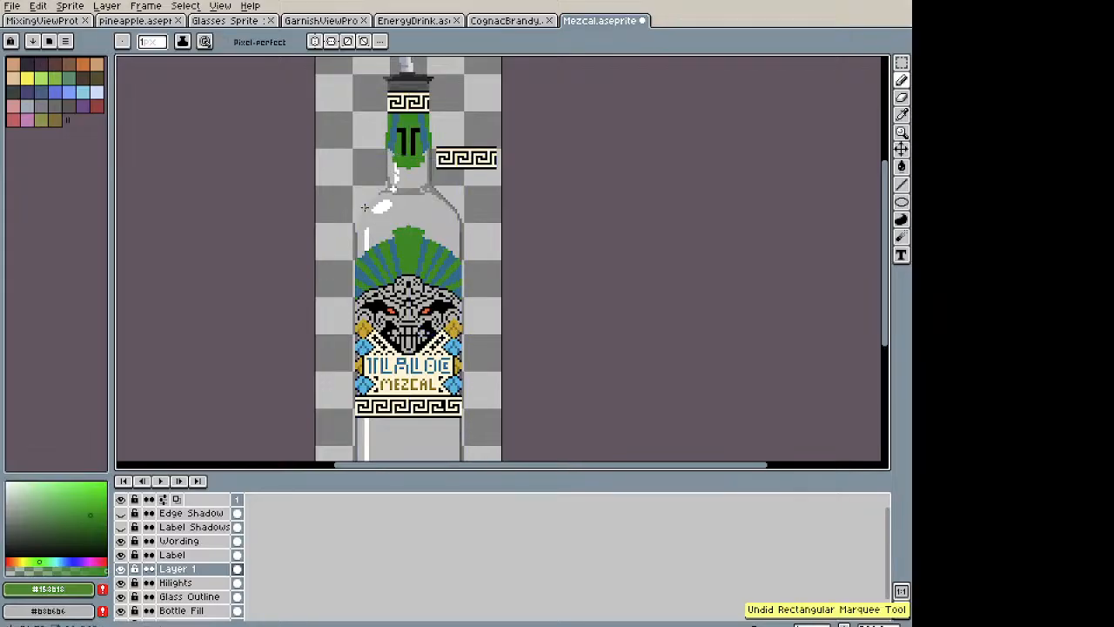
pyautogui.hotkey('ctrl', 'z')
pyautogui.hotkey('ctrl', 'z')
pyautogui.hotkey('ctrl', 'z')
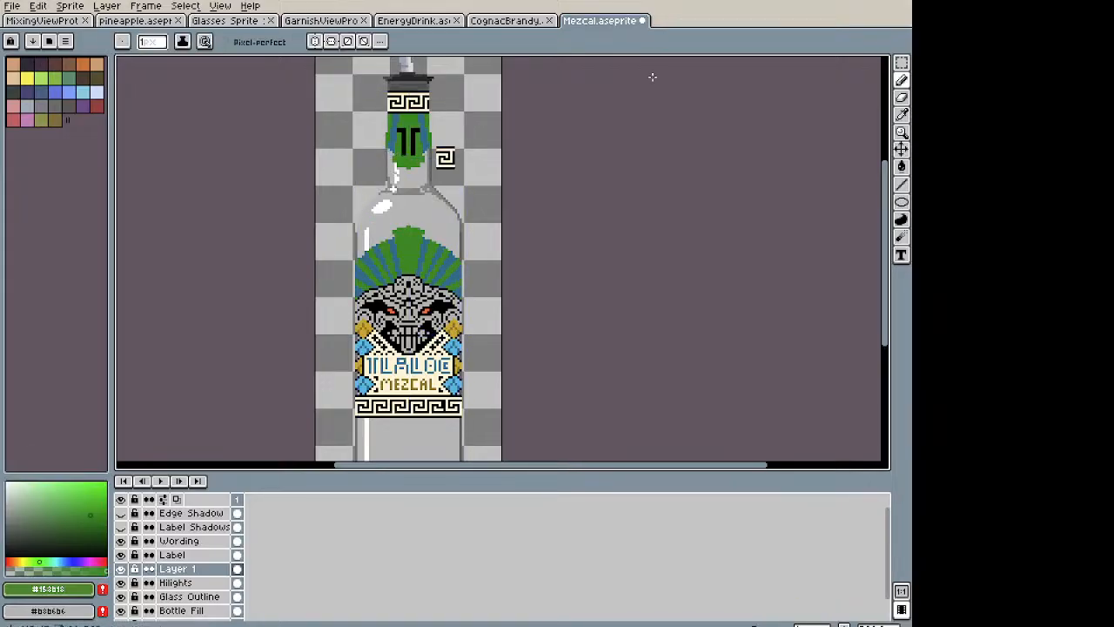
pyautogui.hotkey('ctrl', 'z')
pyautogui.hotkey('ctrl', 'z')
pyautogui.hotkey('ctrl', 'z')
pyautogui.hotkey('ctrl', 'z')
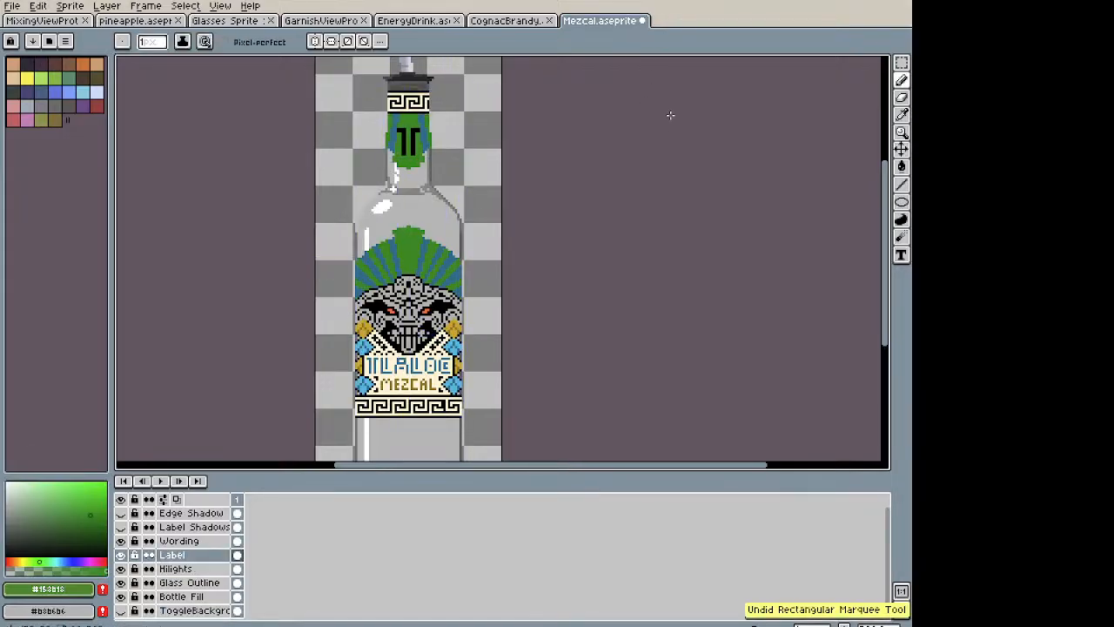
pyautogui.hotkey('ctrl', 'y')
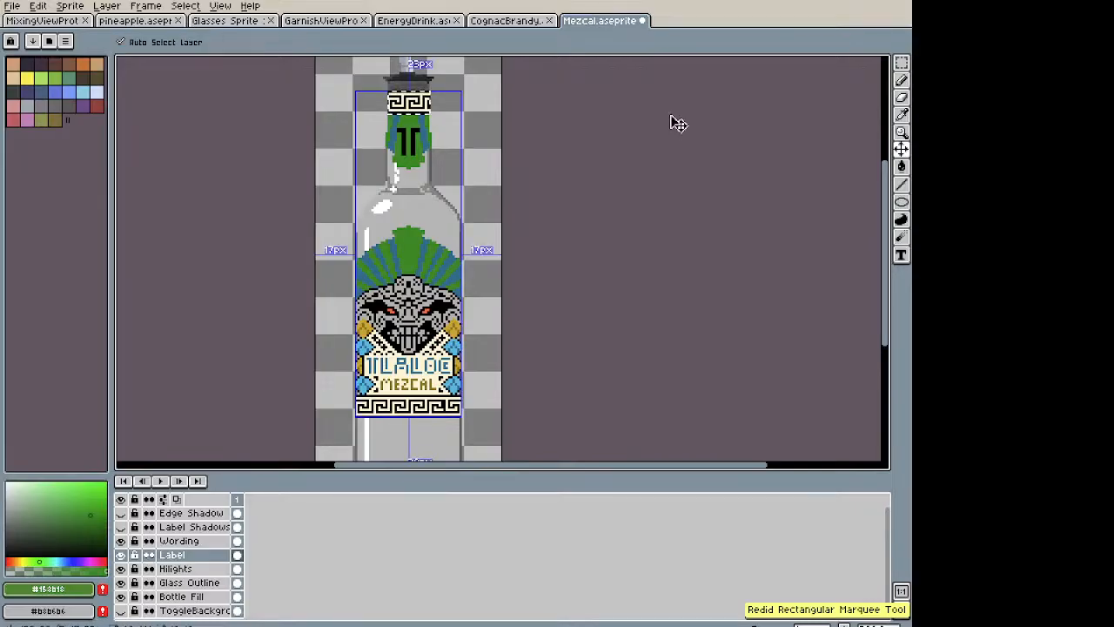
pyautogui.hotkey('ctrl', 'd')
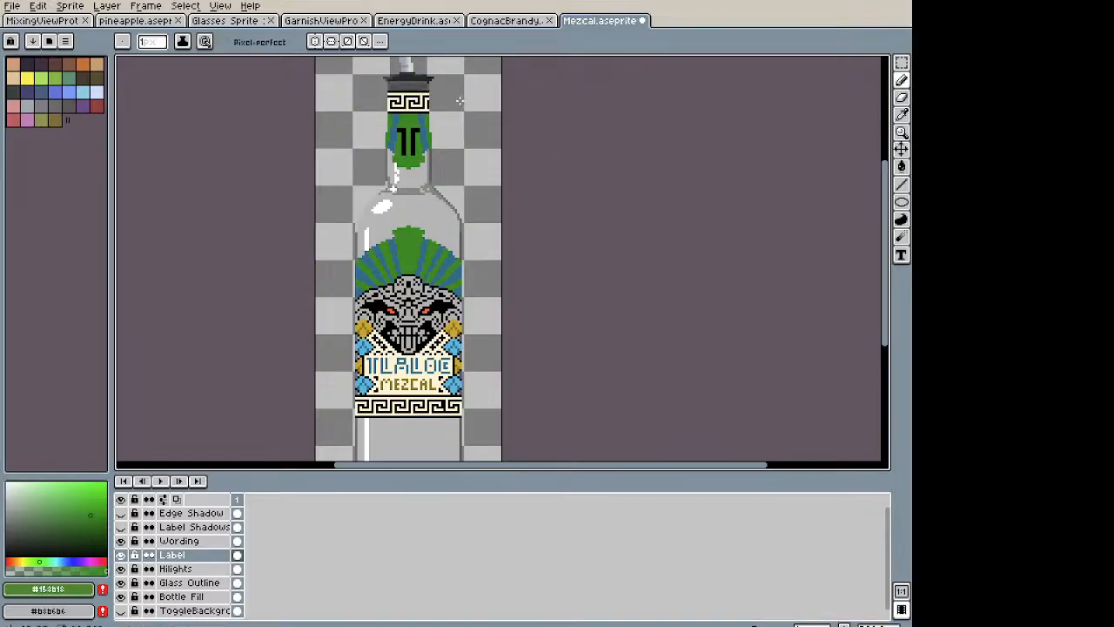
# Step: Show the Label Shadows layer over the bottle's label artwork
pyautogui.moveTo(440, 121); pyautogui.dragTo(430, 195)
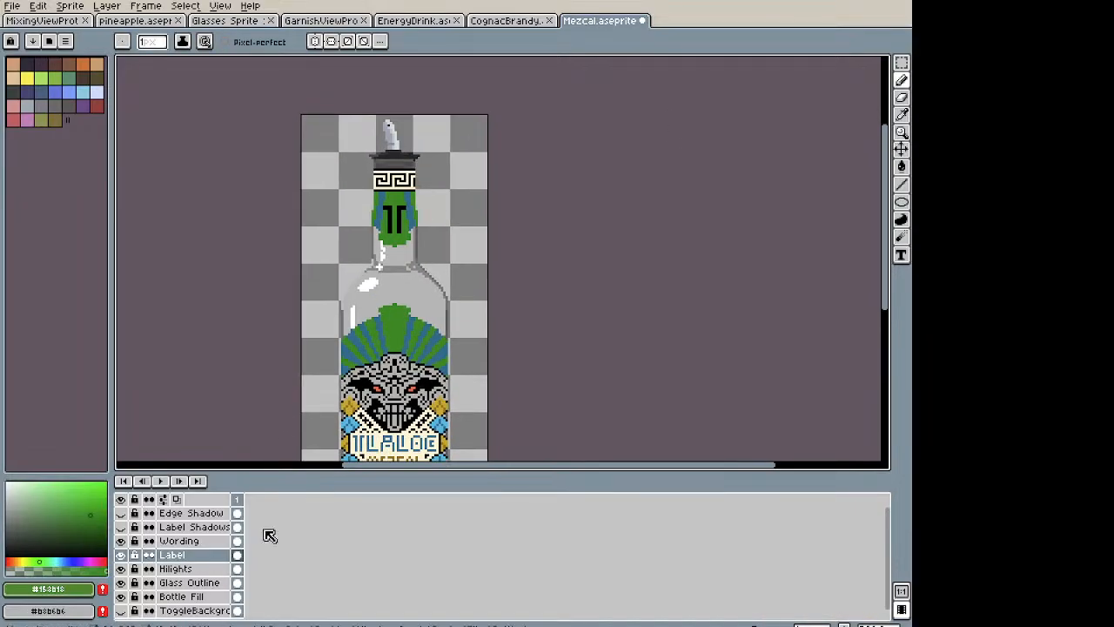
pyautogui.click(122, 528)
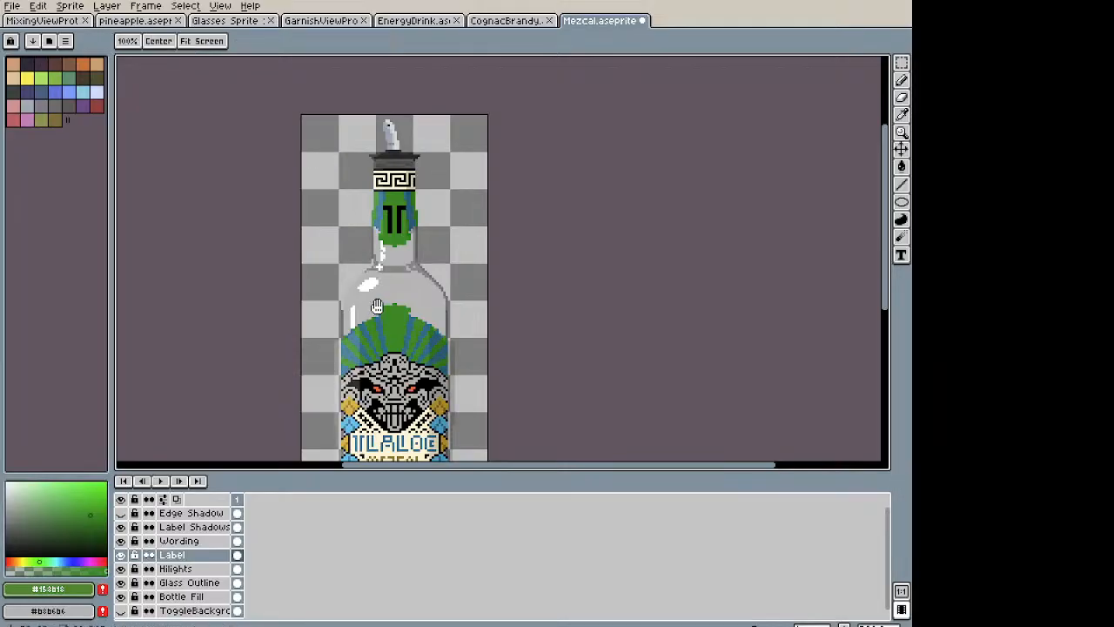
pyautogui.moveTo(377, 307); pyautogui.dragTo(385, 104)
pyautogui.scroll(3, 354, 190)
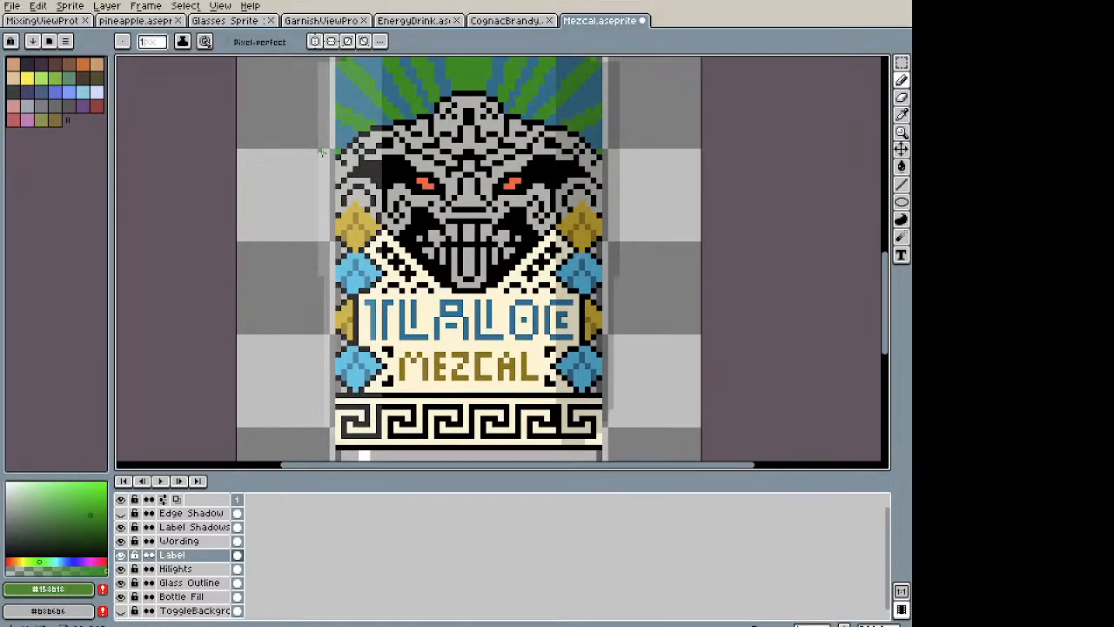
pyautogui.scroll(-2, 305, 130)
# Step: Try to clear the overhanging shading beside the bottle's left edge with the Label layer active
pyautogui.moveTo(297, 128); pyautogui.dragTo(325, 214)
pyautogui.press('m')
pyautogui.moveTo(333, 160); pyautogui.dragTo(350, 441)
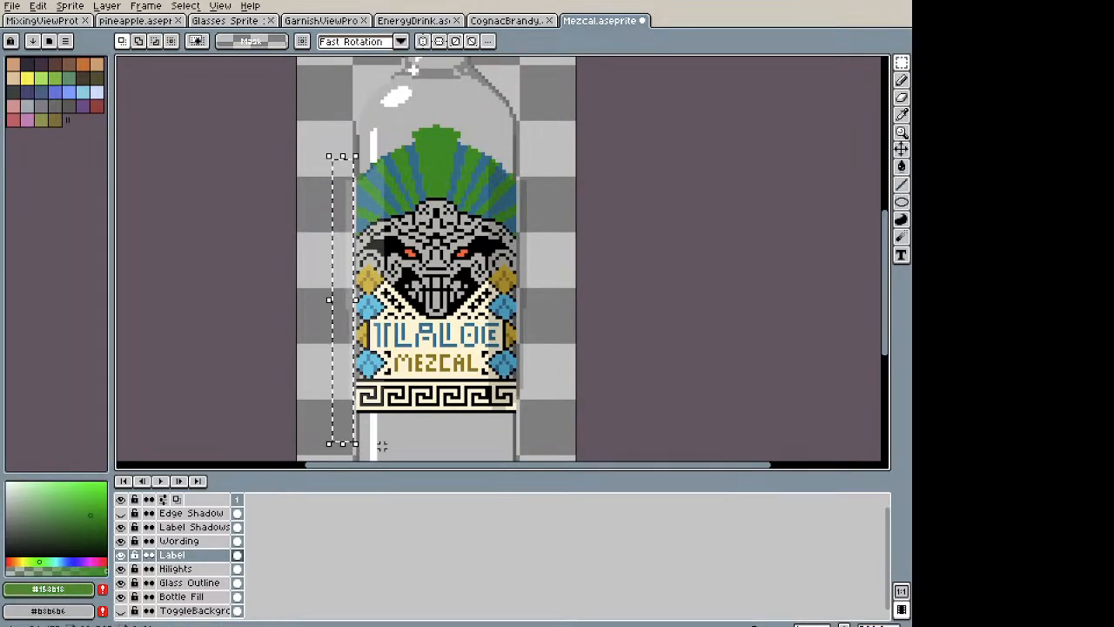
pyautogui.scroll(2, 320, 411)
pyautogui.moveTo(374, 403); pyautogui.dragTo(368, 332)
pyautogui.moveTo(364, 272); pyautogui.dragTo(290, 59)
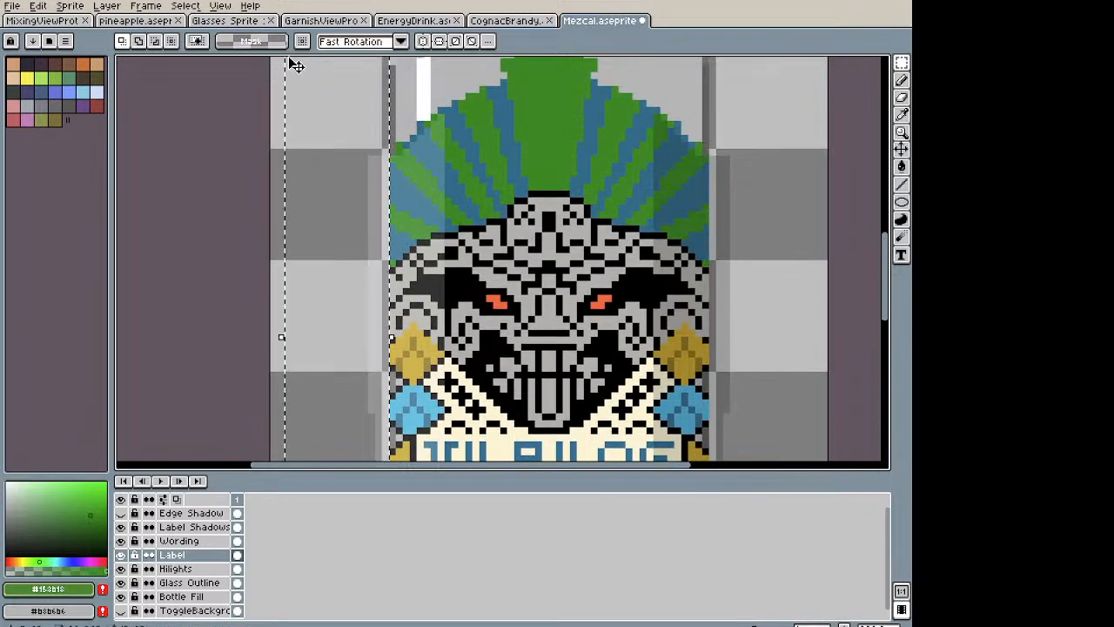
pyautogui.click(288, 59)
pyautogui.hotkey('ctrl', 'z')
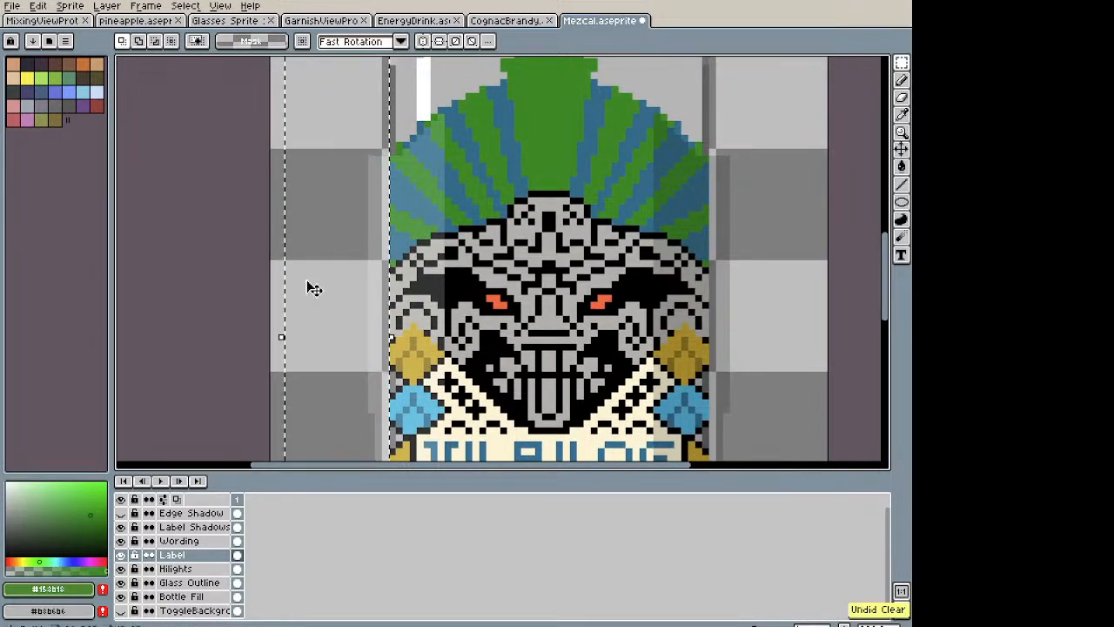
# Step: On the Label Shadows layer, delete the shading that sticks out past both sides of the bottle
pyautogui.click(193, 528)
pyautogui.hotkey('ctrl', 'd')
pyautogui.moveTo(682, 129); pyautogui.dragTo(608, 133)
pyautogui.scroll(-4, 593, 127)
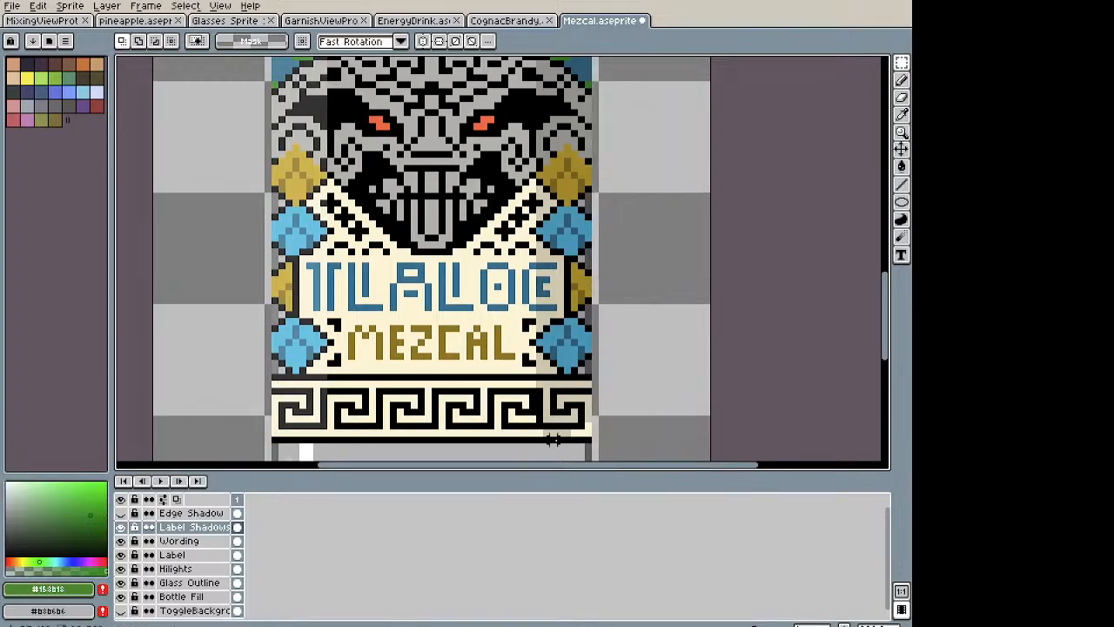
pyautogui.moveTo(498, 466); pyautogui.dragTo(468, 407)
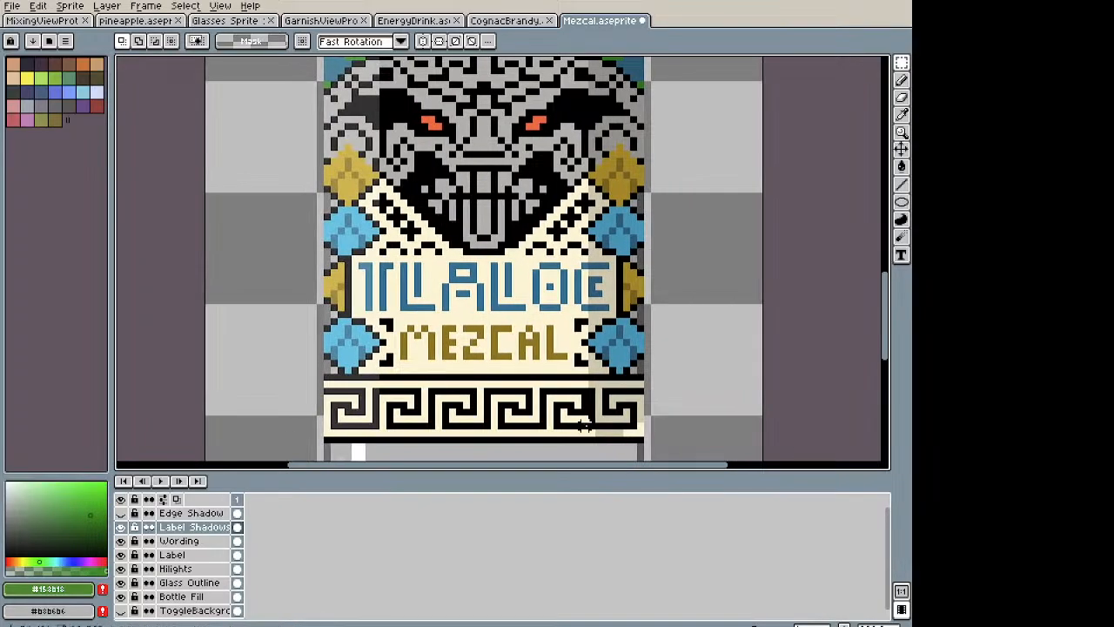
# Step: Extend the main label's right shadow down over the bottom key band and delete the part hanging below the band
pyautogui.moveTo(584, 440); pyautogui.dragTo(721, 305)
pyautogui.moveTo(644, 454); pyautogui.dragTo(665, 353)
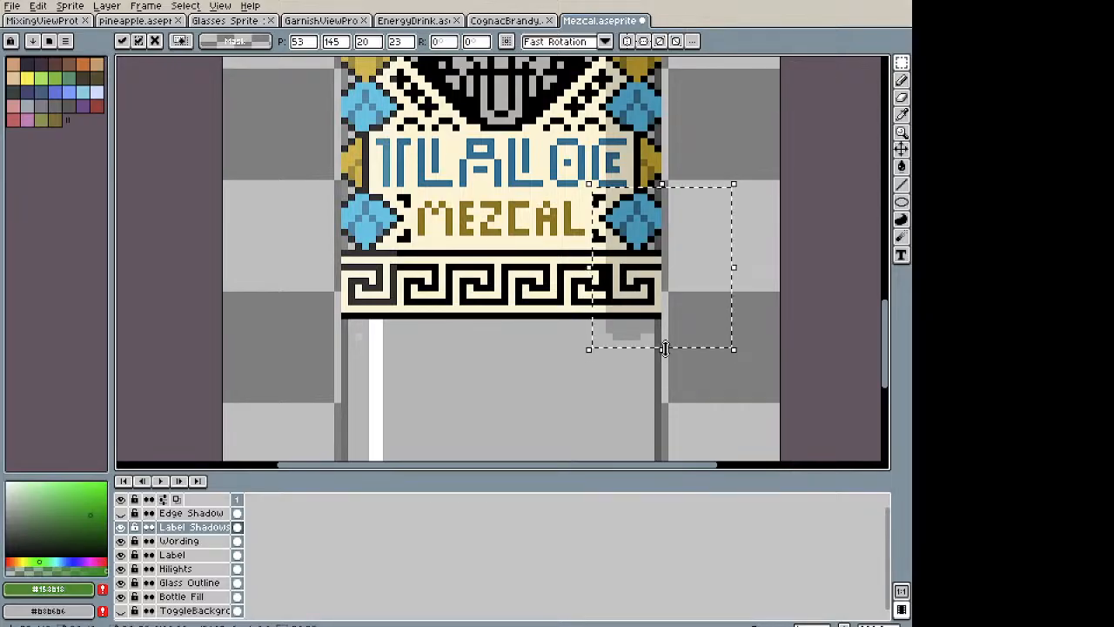
pyautogui.click(594, 358)
pyautogui.moveTo(588, 358); pyautogui.dragTo(667, 323)
pyautogui.press('Delete')
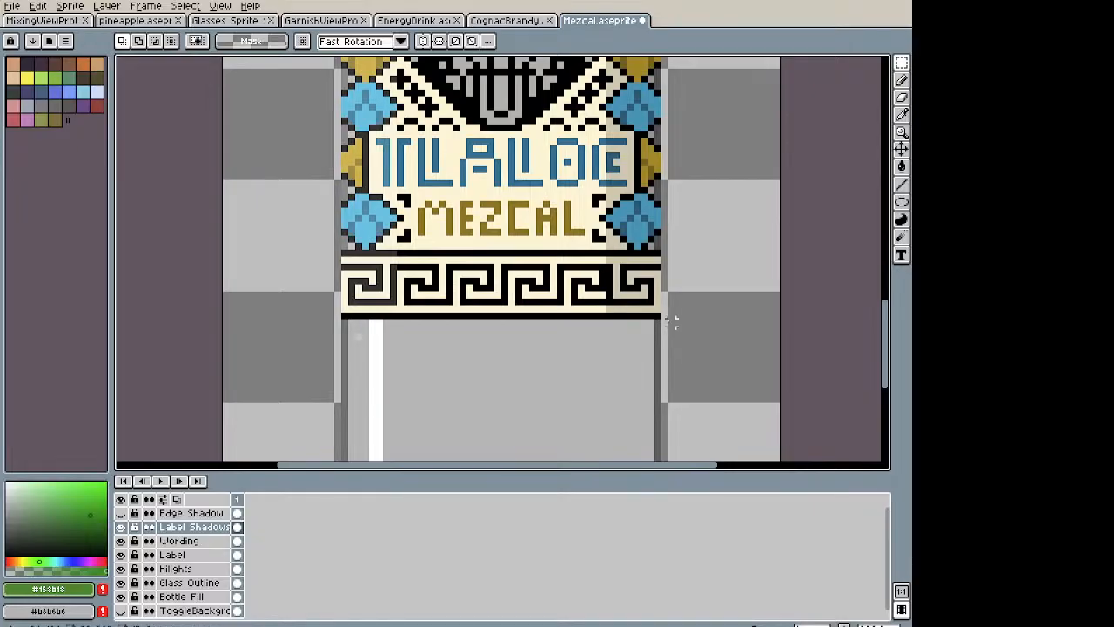
# Step: Extend the main label's left light shading down over the bottom key band and delete the excess below it
pyautogui.moveTo(295, 204); pyautogui.dragTo(455, 340)
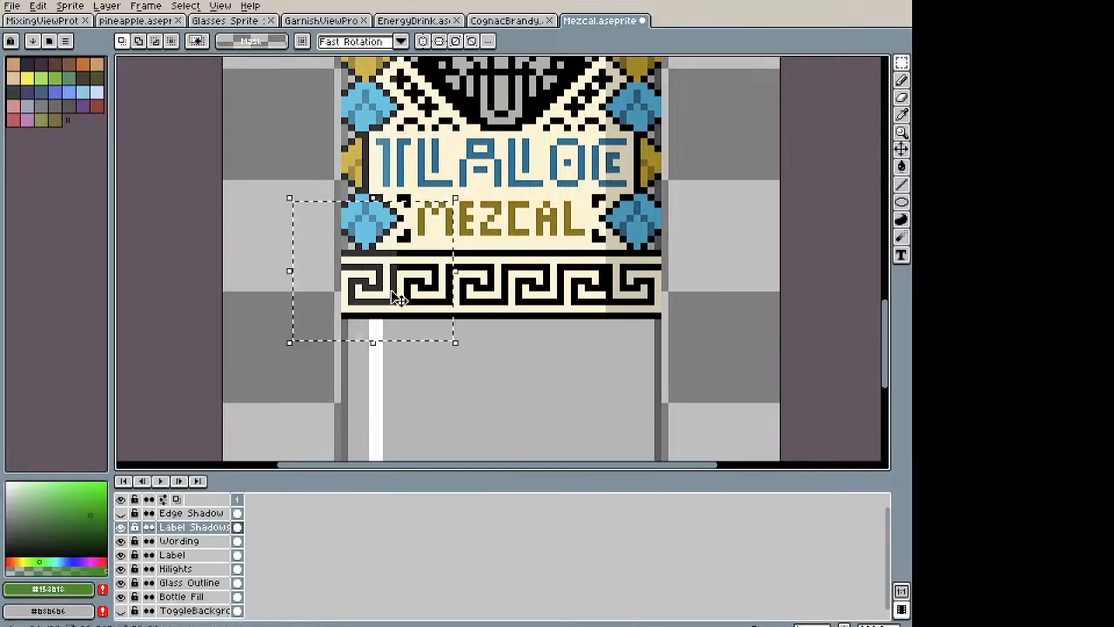
pyautogui.moveTo(372, 340)
pyautogui.mouseDown()
pyautogui.moveTo(387, 394)
pyautogui.moveTo(392, 373)
pyautogui.mouseUp()
pyautogui.press('Return')
pyautogui.moveTo(270, 439); pyautogui.dragTo(453, 318)
pyautogui.click(449, 325)
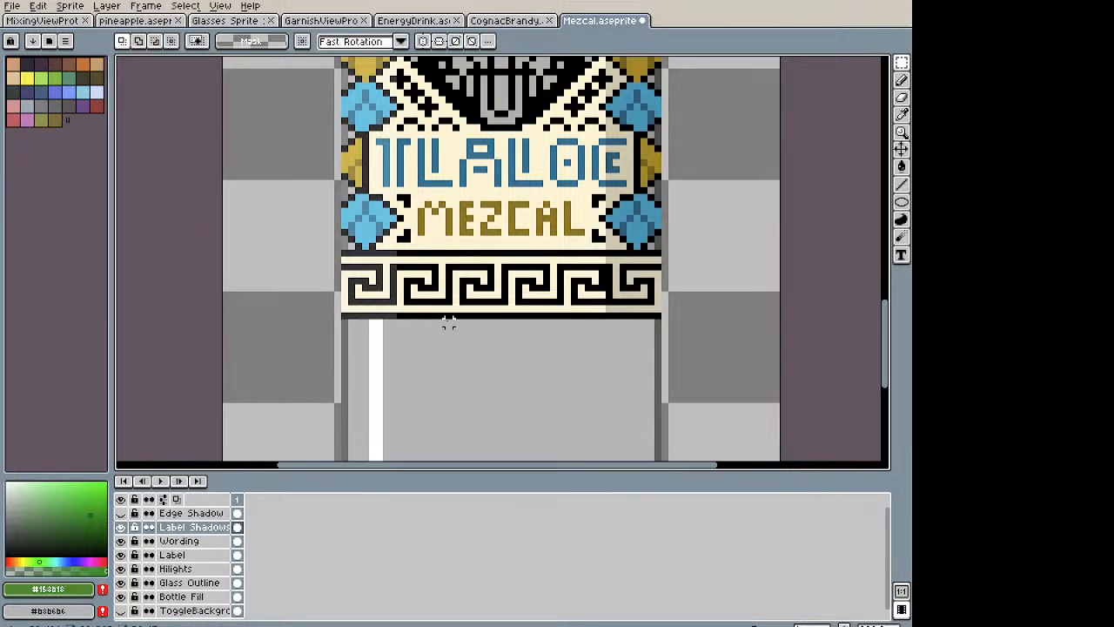
# Step: Extend the left light shading up to the tips of the headdress feathers and erase the pixels spilling onto the glass
pyautogui.scroll(-2, 515, 296)
pyautogui.press('space')
pyautogui.moveTo(424, 132); pyautogui.dragTo(399, 344)
pyautogui.scroll(4, 393, 196)
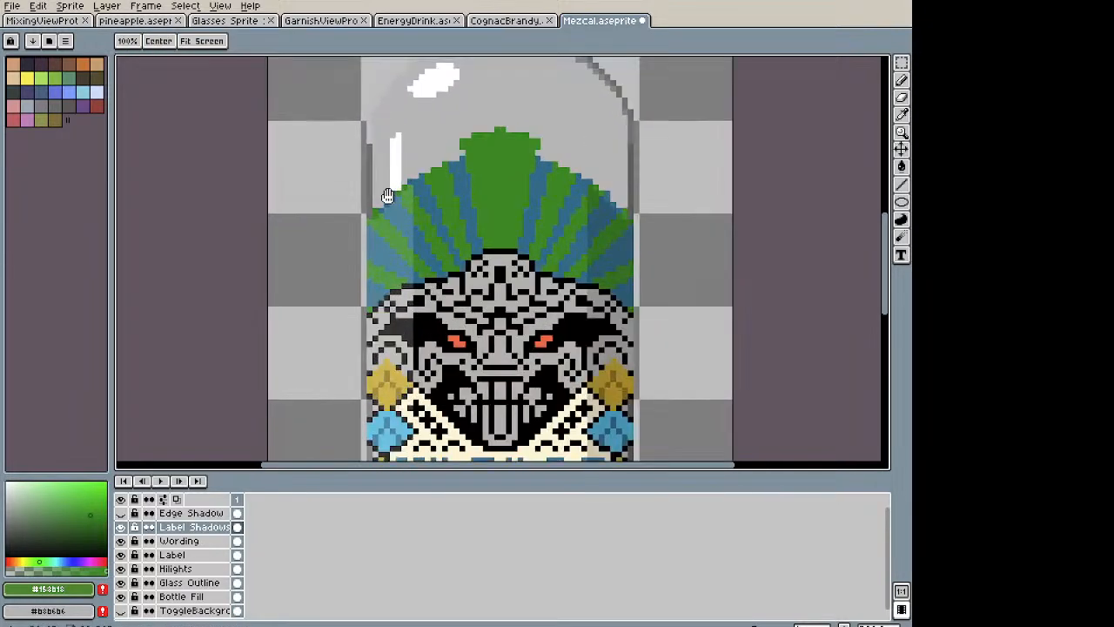
pyautogui.moveTo(248, 95); pyautogui.dragTo(489, 281)
pyautogui.moveTo(369, 96); pyautogui.dragTo(375, 63)
pyautogui.hotkey('ctrl', 'd')
pyautogui.press('b')
pyautogui.moveTo(439, 198)
pyautogui.mouseDown()
pyautogui.moveTo(439, 268)
pyautogui.moveTo(453, 282)
pyautogui.moveTo(425, 281)
pyautogui.moveTo(425, 296)
pyautogui.moveTo(424, 240)
pyautogui.mouseUp()
pyautogui.press('space')
pyautogui.scroll(-3, 411, 240)
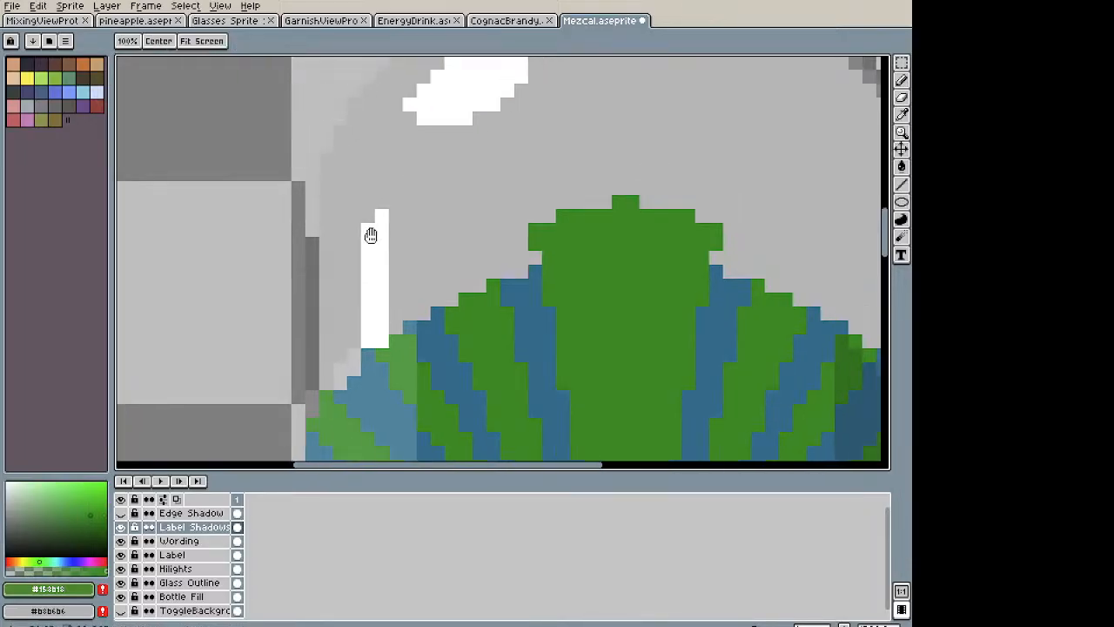
pyautogui.scroll(3, 379, 235)
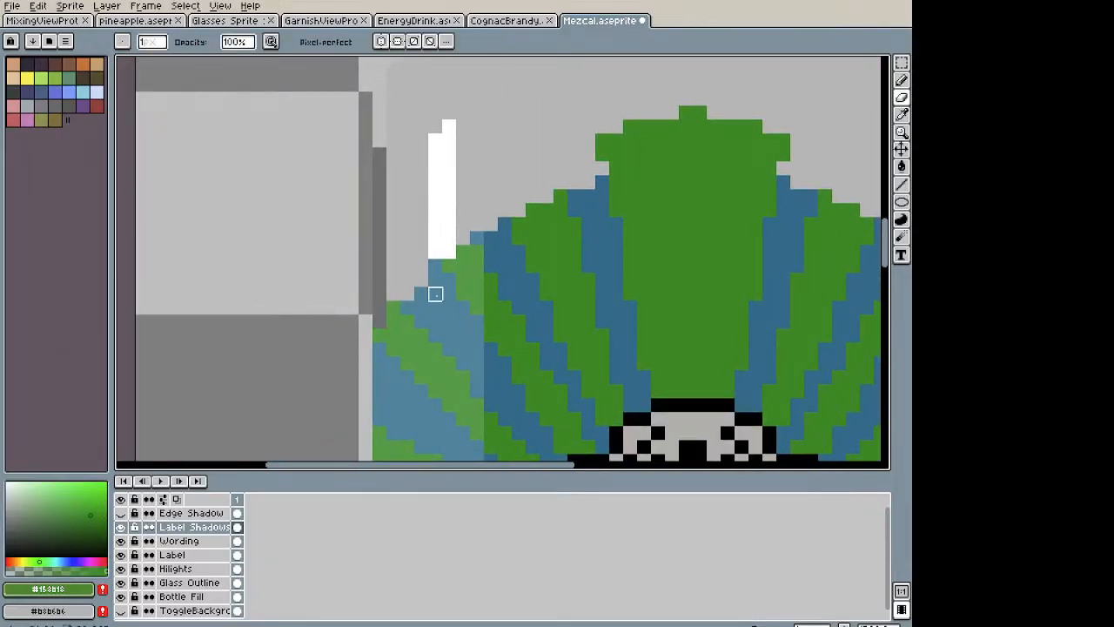
pyautogui.scroll(-3, 460, 302)
# Step: Extend the right shadow up by 3 pixels over the headdress feathers and erase the pixels spilling onto the glass
pyautogui.press('space')
pyautogui.moveTo(564, 277); pyautogui.dragTo(421, 221)
pyautogui.press('m')
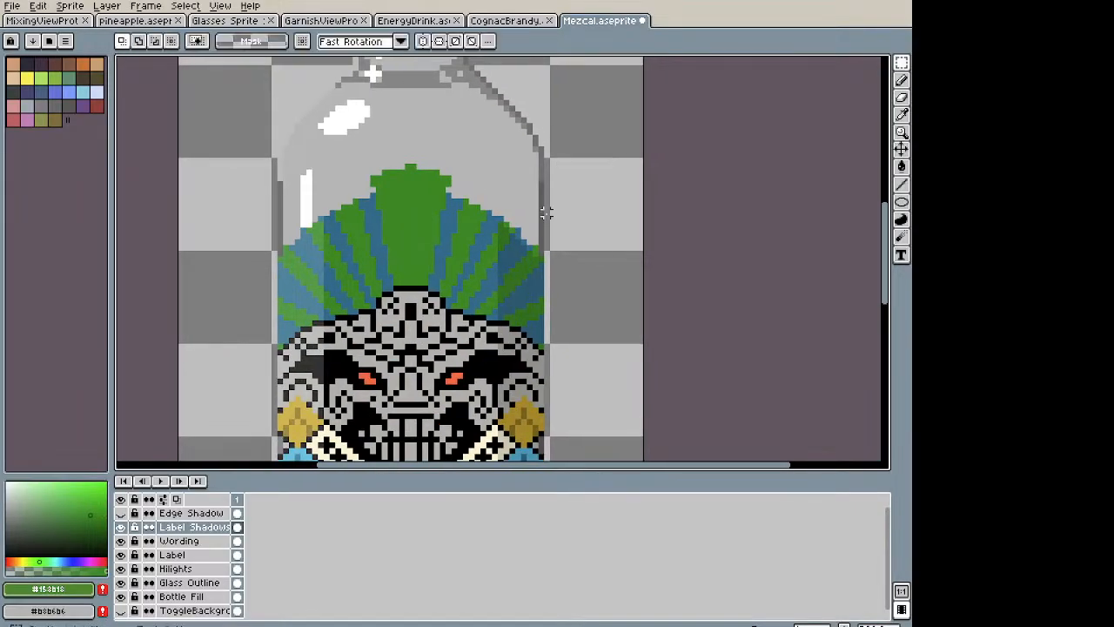
pyautogui.moveTo(477, 162); pyautogui.dragTo(564, 322)
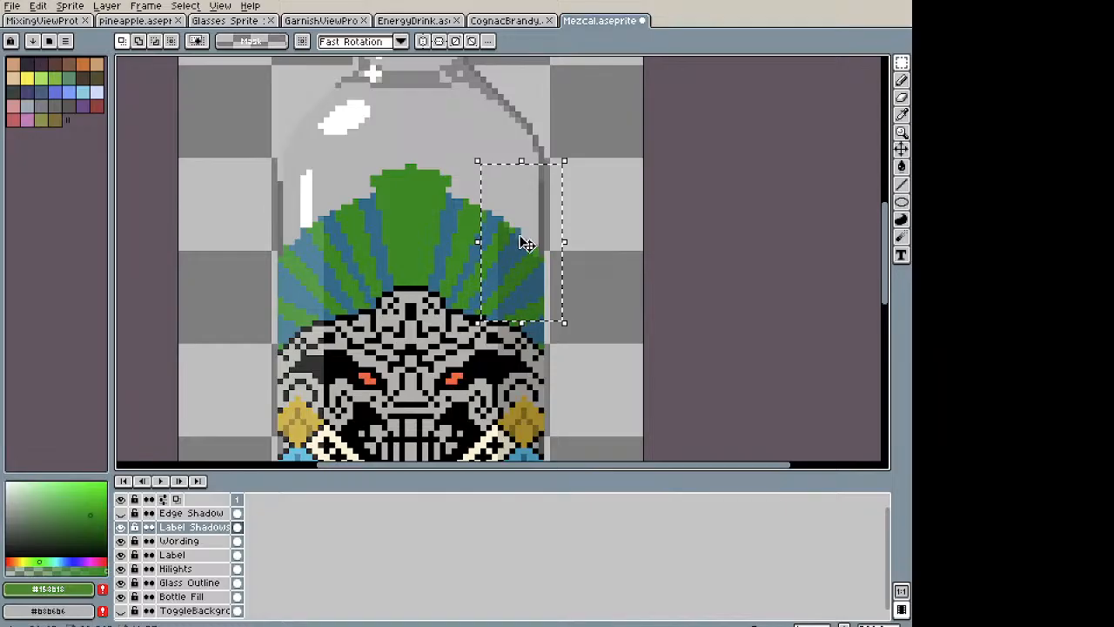
pyautogui.click(527, 244)
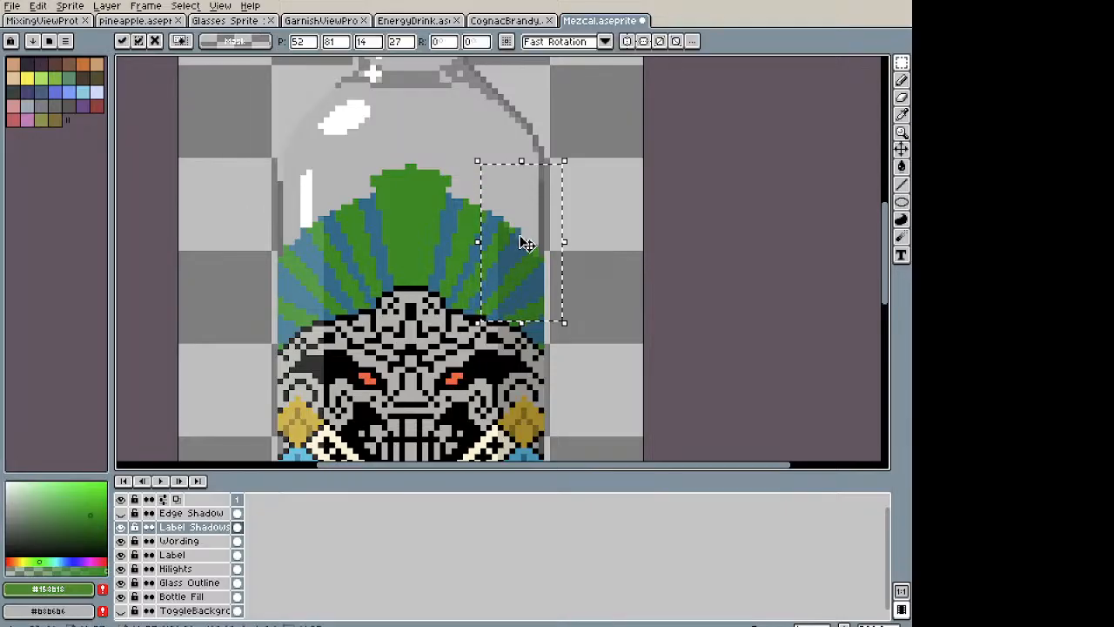
pyautogui.moveTo(527, 244); pyautogui.dragTo(526, 233)
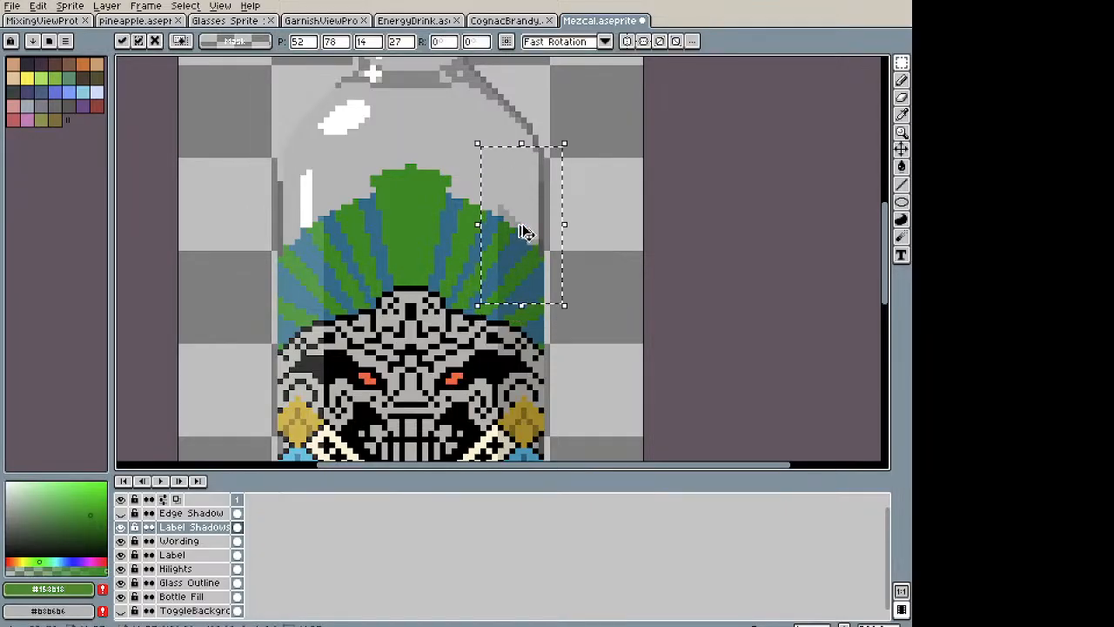
pyautogui.scroll(2, 520, 235)
pyautogui.press('b')
pyautogui.moveTo(417, 160)
pyautogui.mouseDown()
pyautogui.moveTo(469, 186)
pyautogui.moveTo(469, 214)
pyautogui.moveTo(497, 214)
pyautogui.moveTo(525, 241)
pyautogui.moveTo(525, 270)
pyautogui.moveTo(608, 298)
pyautogui.moveTo(608, 354)
pyautogui.moveTo(525, 215)
pyautogui.moveTo(469, 185)
pyautogui.moveTo(413, 99)
pyautogui.mouseUp()
pyautogui.scroll(-3, 467, 176)
pyautogui.scroll(-1, 468, 175)
pyautogui.moveTo(470, 176); pyautogui.dragTo(575, 166)
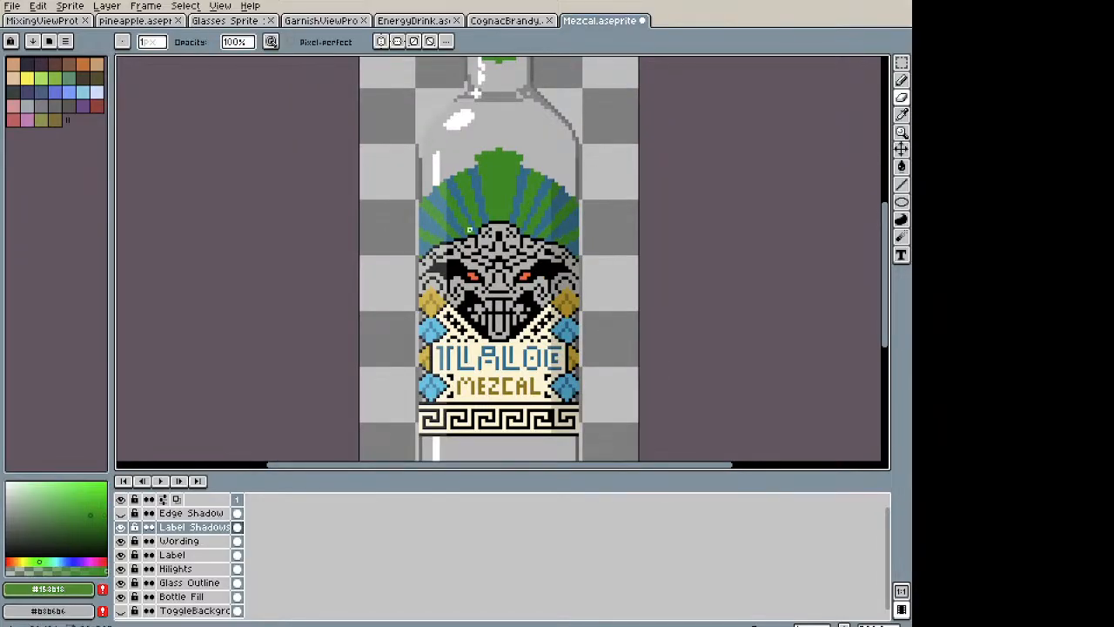
# Step: Extend the neck label's right shadow down by 2 pixels over the green feather's lower edge and erase the excess on the glass
pyautogui.moveTo(476, 136); pyautogui.dragTo(456, 398)
pyautogui.scroll(2, 500, 323)
pyautogui.scroll(2, 519, 343)
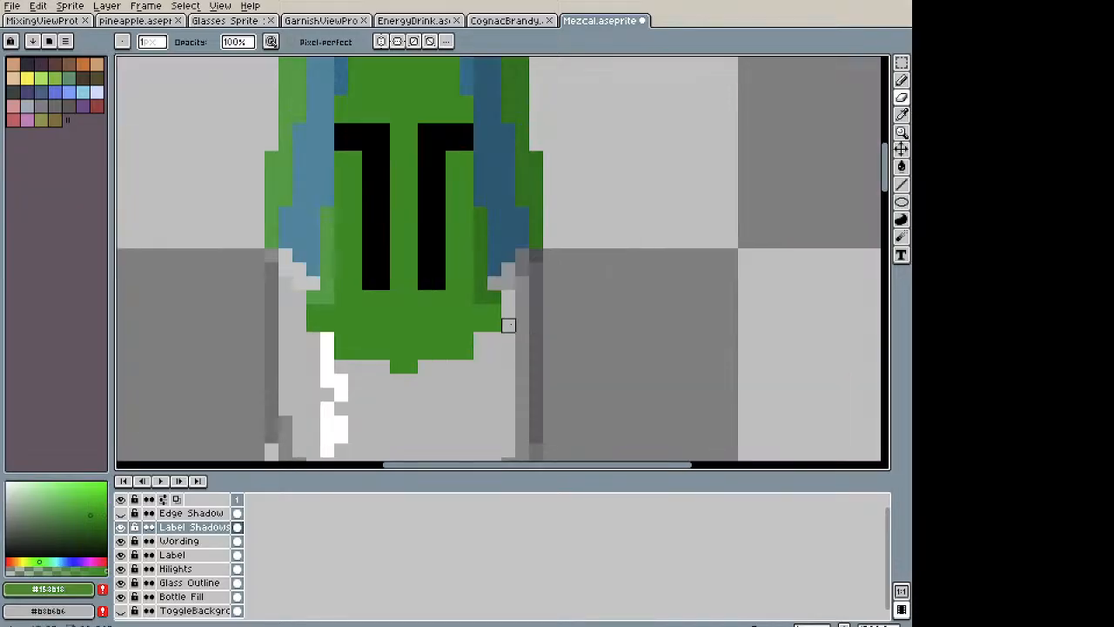
pyautogui.press('m')
pyautogui.moveTo(443, 178); pyautogui.dragTo(629, 323)
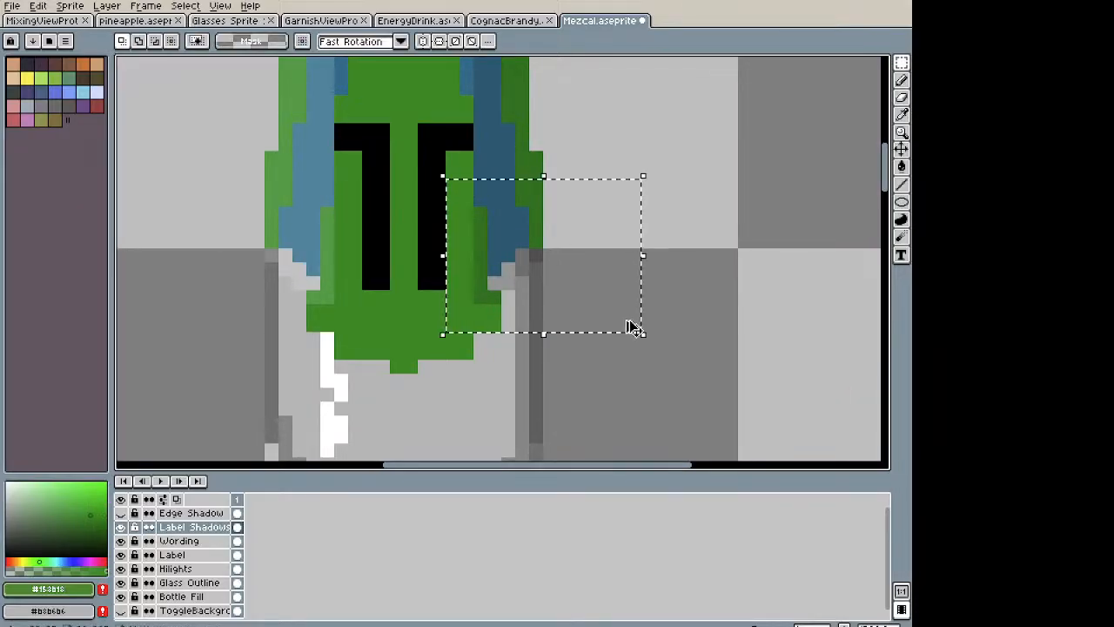
pyautogui.moveTo(541, 256)
pyautogui.mouseDown()
pyautogui.moveTo(524, 244)
pyautogui.moveTo(528, 280)
pyautogui.moveTo(529, 266)
pyautogui.mouseUp()
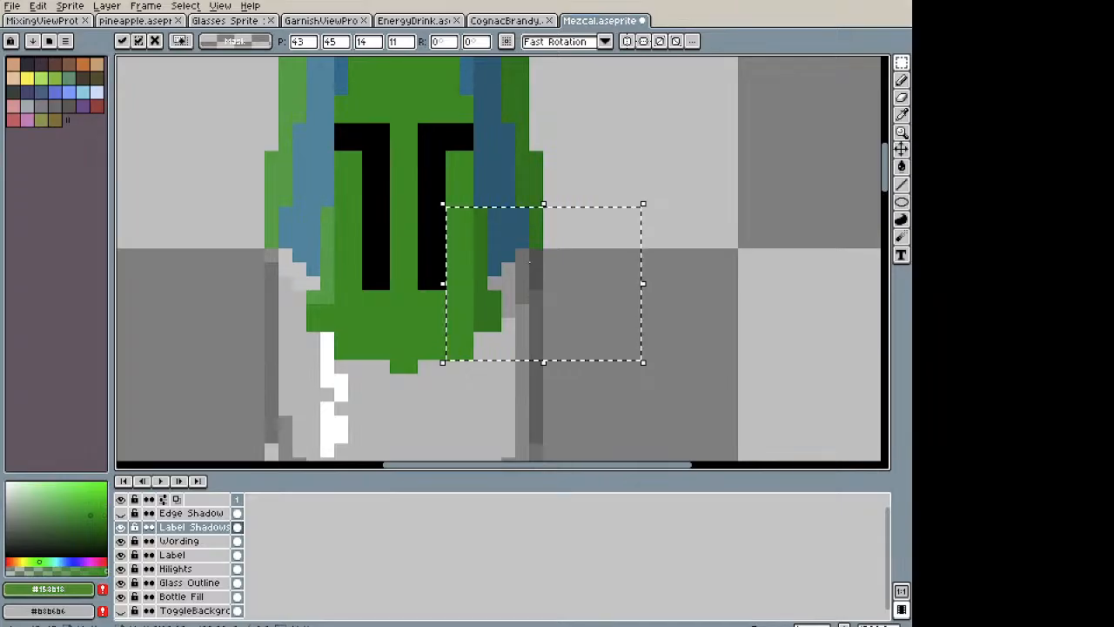
pyautogui.press('b')
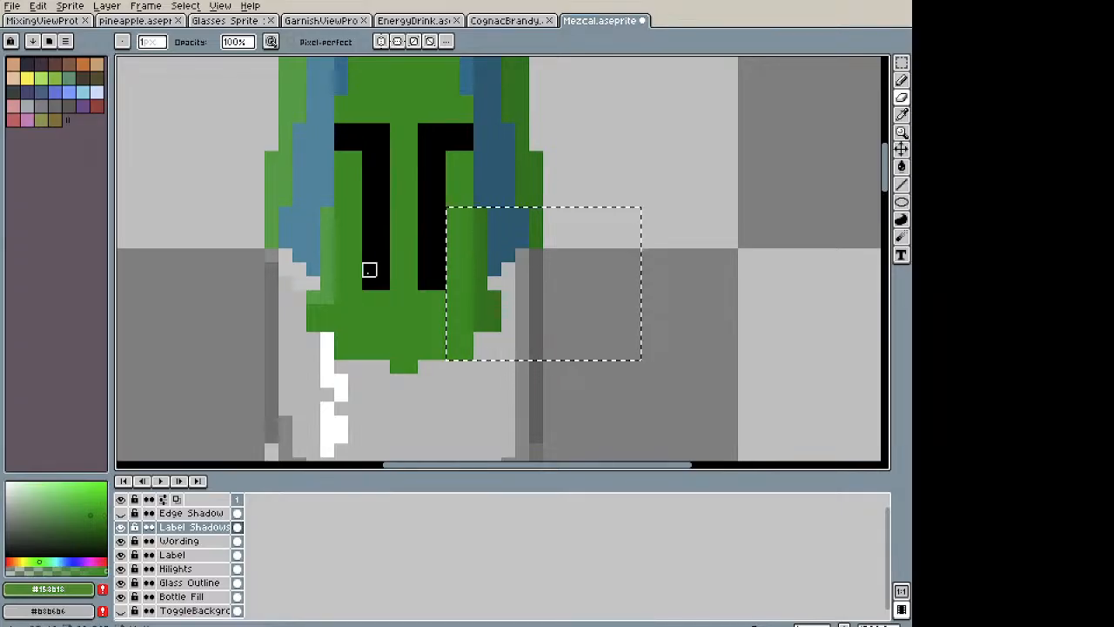
pyautogui.hotkey('ctrl', 'd')
# Step: Extend the neck label's left light shading down by 2 pixels over the green feather and erase the excess on the glass
pyautogui.press('m')
pyautogui.moveTo(221, 205); pyautogui.dragTo(336, 333)
pyautogui.moveTo(308, 286); pyautogui.dragTo(310, 301)
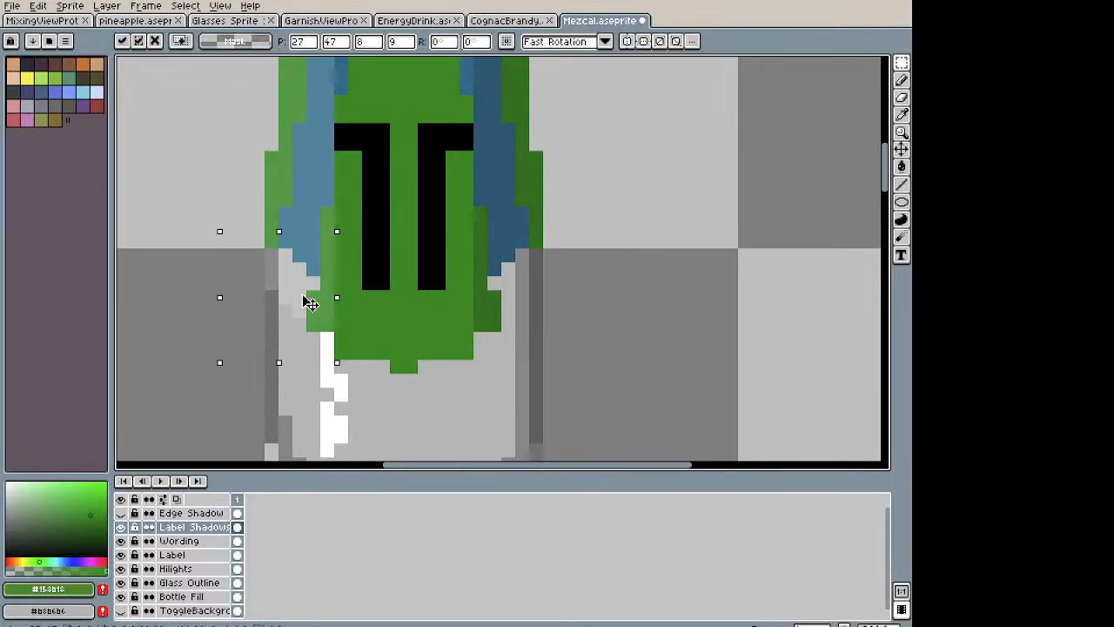
pyautogui.hotkey('ctrl', 'd')
pyautogui.press('e')
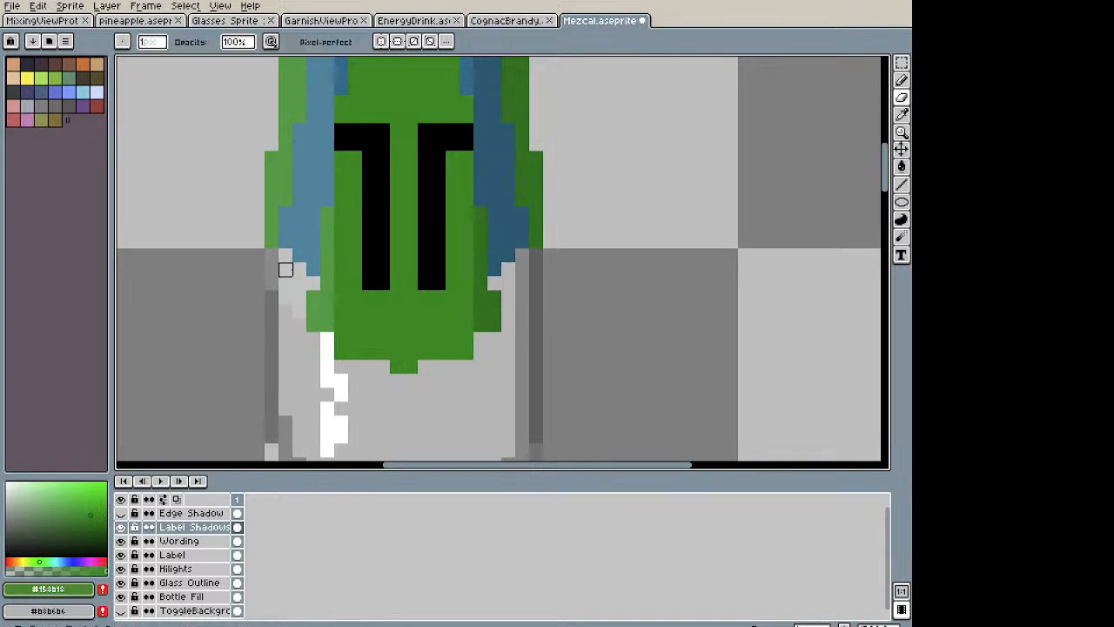
pyautogui.scroll(3, 293, 271)
pyautogui.moveTo(386, 267); pyautogui.dragTo(274, 267)
pyautogui.hotkey('ctrl', 'z')
pyautogui.moveTo(236, 230)
pyautogui.mouseDown()
pyautogui.moveTo(266, 235)
pyautogui.moveTo(270, 285)
pyautogui.moveTo(297, 282)
pyautogui.moveTo(297, 271)
pyautogui.moveTo(318, 301)
pyautogui.moveTo(336, 296)
pyautogui.moveTo(315, 302)
pyautogui.moveTo(305, 378)
pyautogui.moveTo(238, 290)
pyautogui.moveTo(272, 269)
pyautogui.mouseUp()
pyautogui.scroll(-1, 272, 268)
pyautogui.scroll(-6, 272, 268)
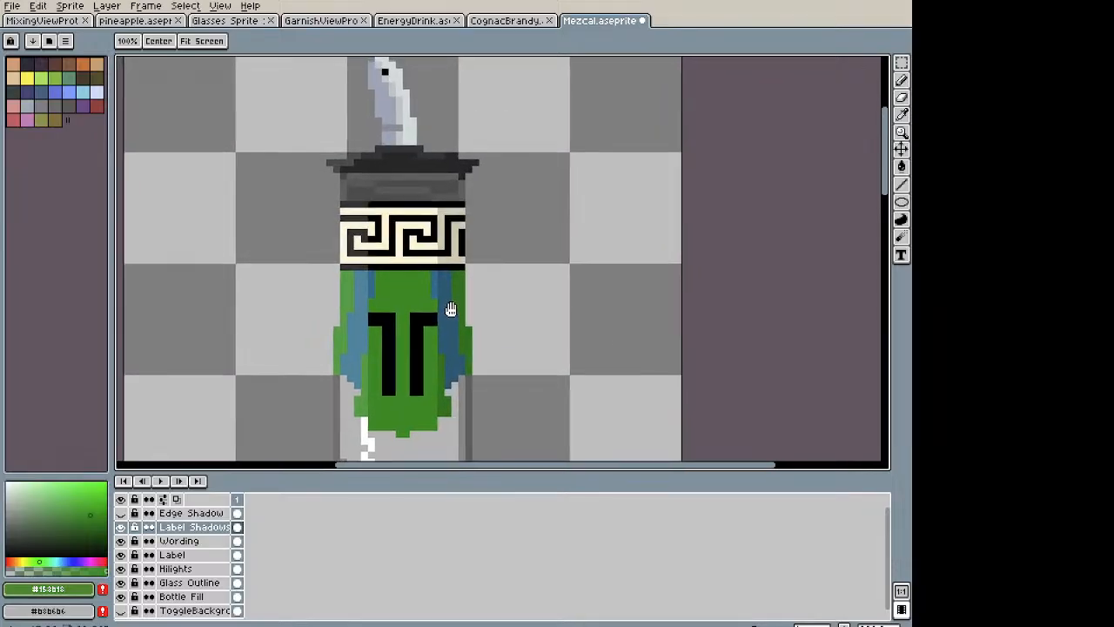
pyautogui.scroll(-4, 458, 311)
pyautogui.press('space')
pyautogui.moveTo(510, 353); pyautogui.dragTo(461, 188)
pyautogui.scroll(-1, 460, 191)
pyautogui.scroll(1, 460, 236)
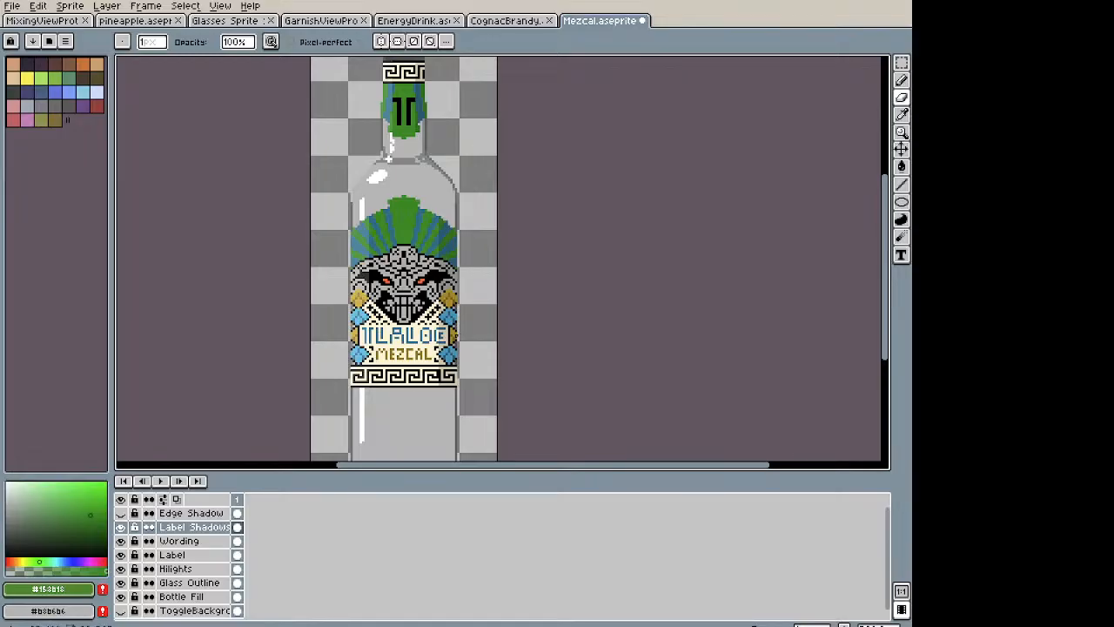
# Step: Lower the Bottle Fill layer's opacity to 75%
pyautogui.scroll(-1, 456, 336)
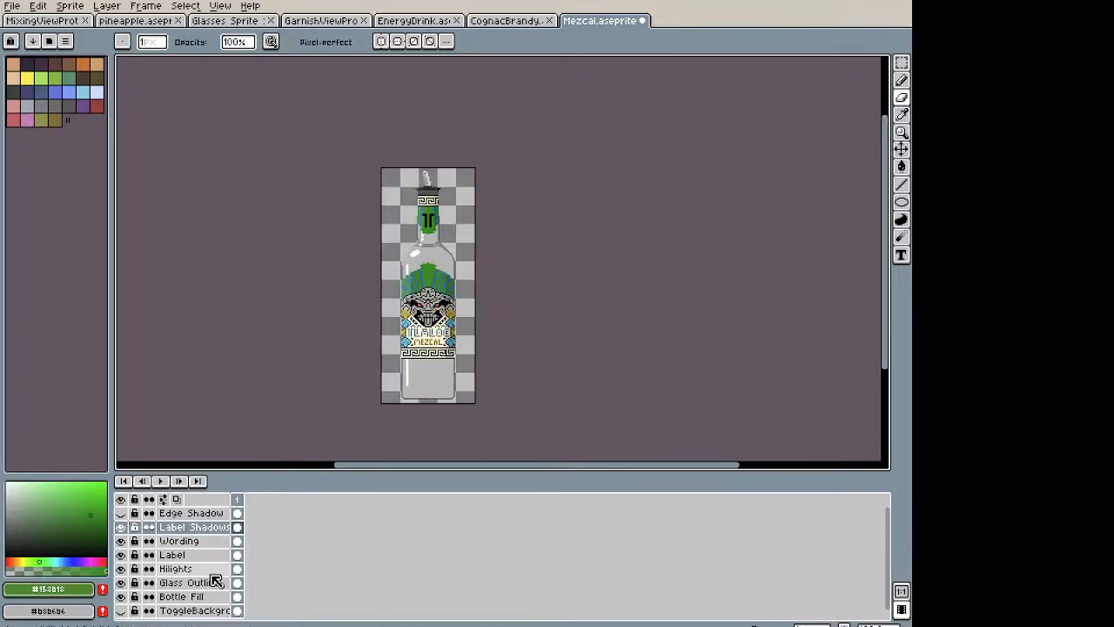
pyautogui.rightClick(187, 596)
pyautogui.click(219, 532)
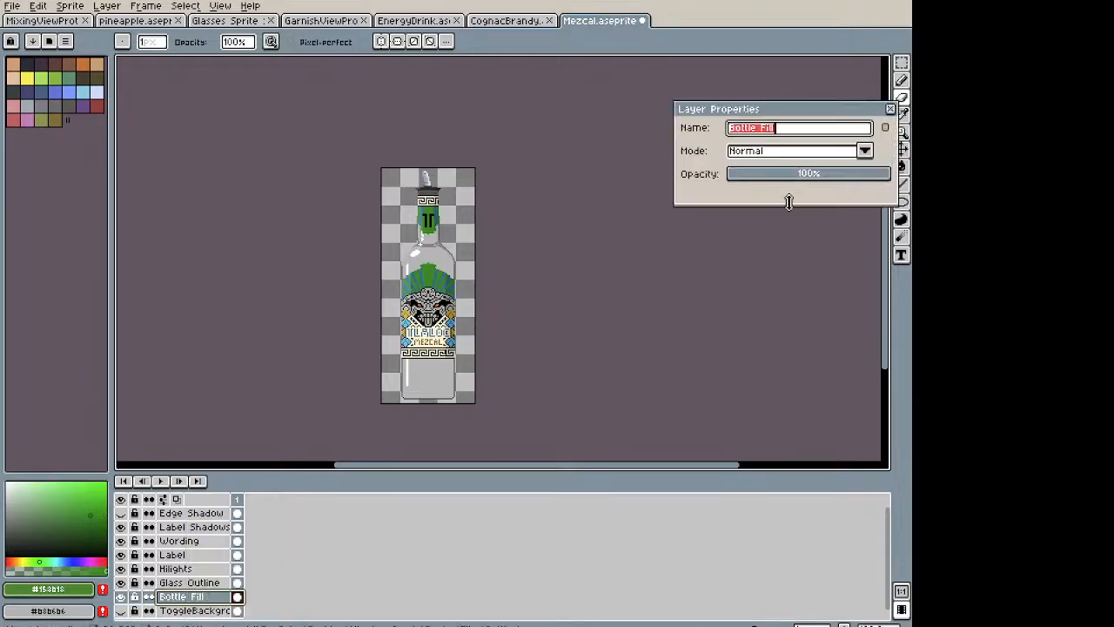
pyautogui.click(869, 175)
pyautogui.moveTo(855, 175); pyautogui.dragTo(852, 175)
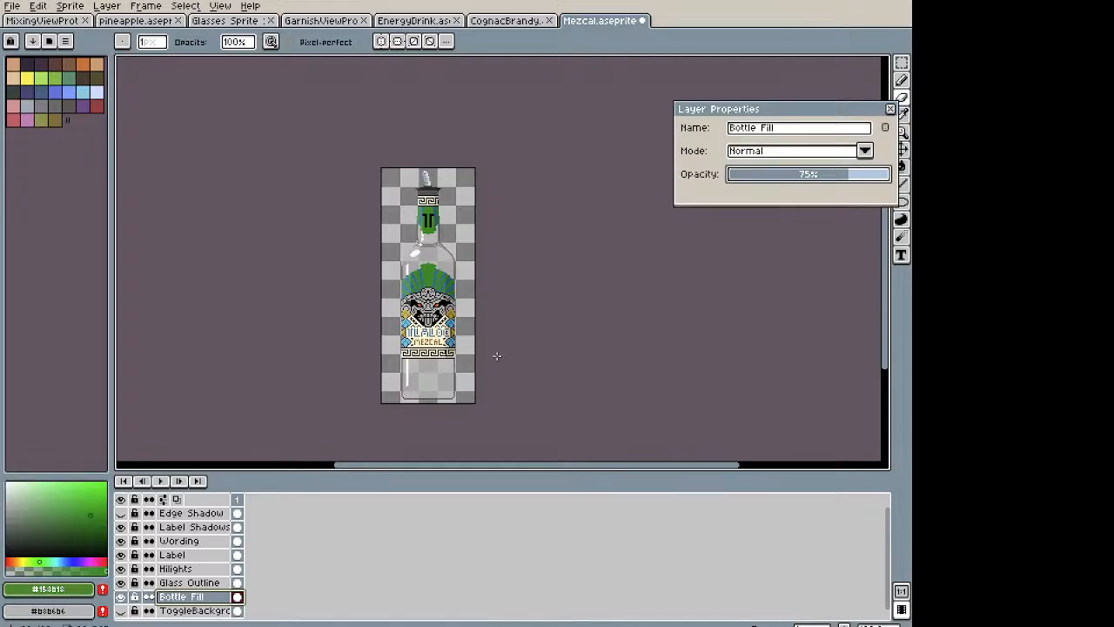
pyautogui.scroll(4, 407, 380)
pyautogui.moveTo(462, 388); pyautogui.dragTo(475, 157)
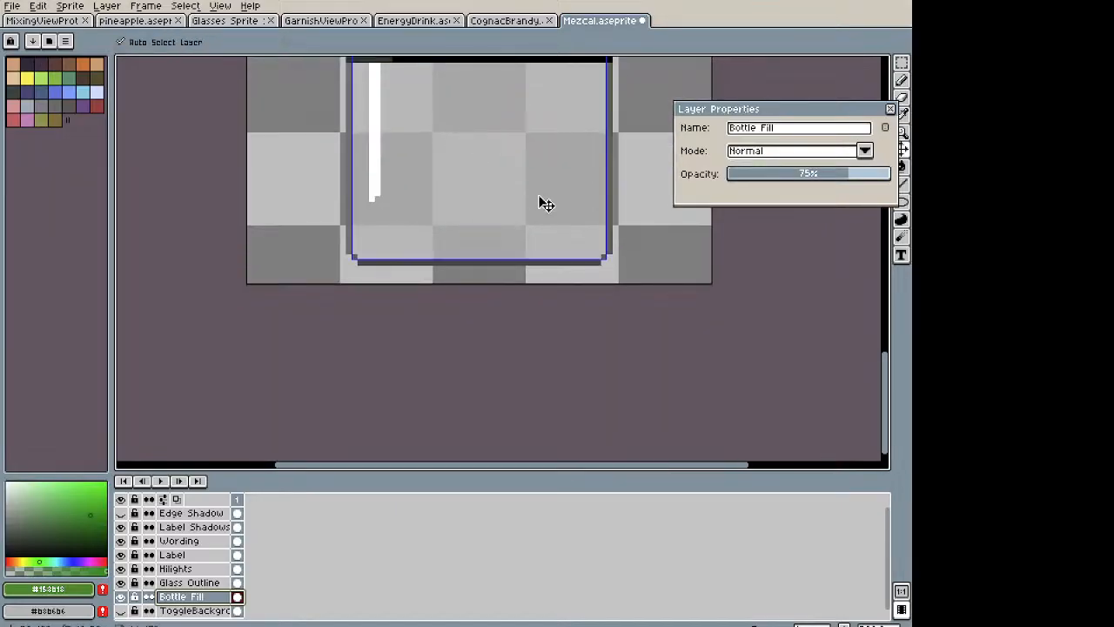
pyautogui.click(887, 103)
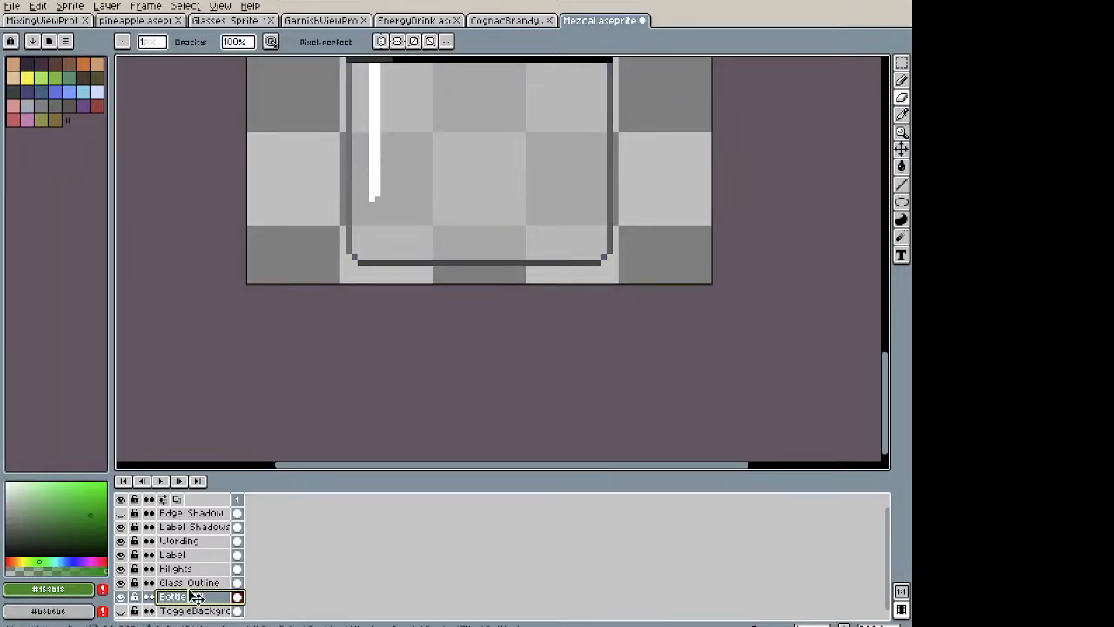
# Step: Erase the Bottle Fill pixels along the inside of the bottle's two lower corners in a stepped diagonal
pyautogui.scroll(1, 313, 222)
pyautogui.scroll(2, 315, 223)
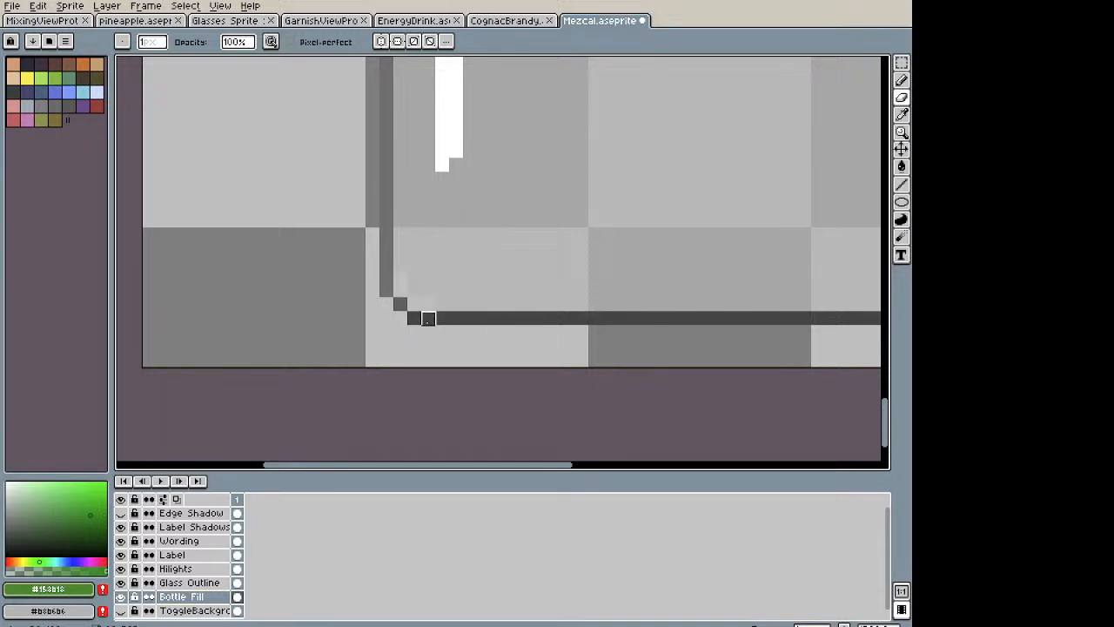
pyautogui.moveTo(597, 301); pyautogui.dragTo(293, 301)
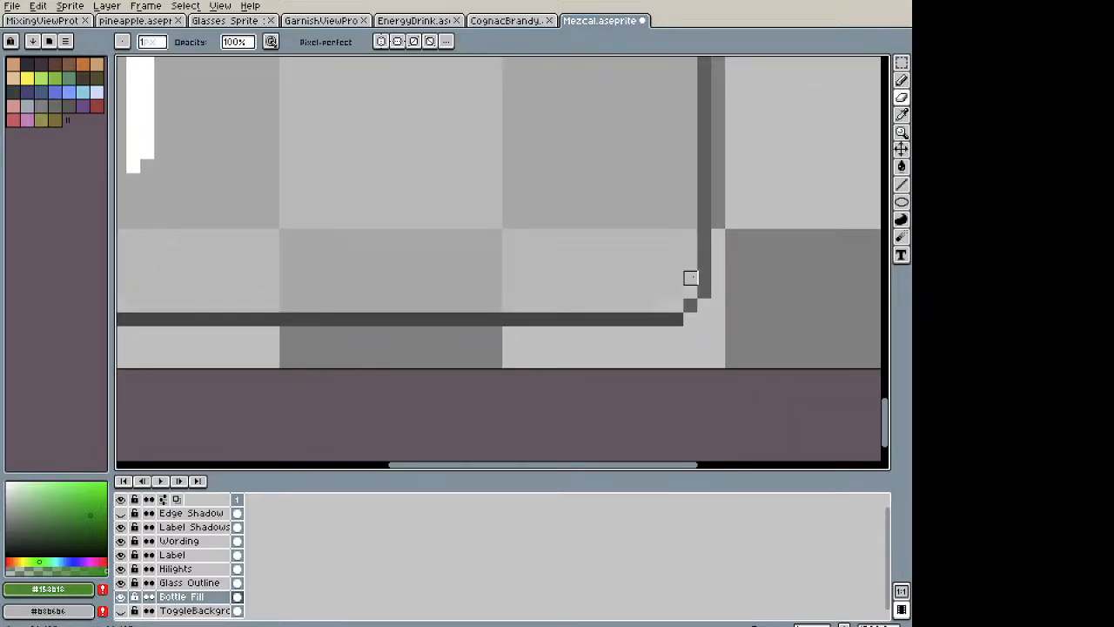
pyautogui.scroll(-2, 690, 278)
pyautogui.moveTo(690, 278); pyautogui.dragTo(866, 289)
pyautogui.scroll(3, 637, 300)
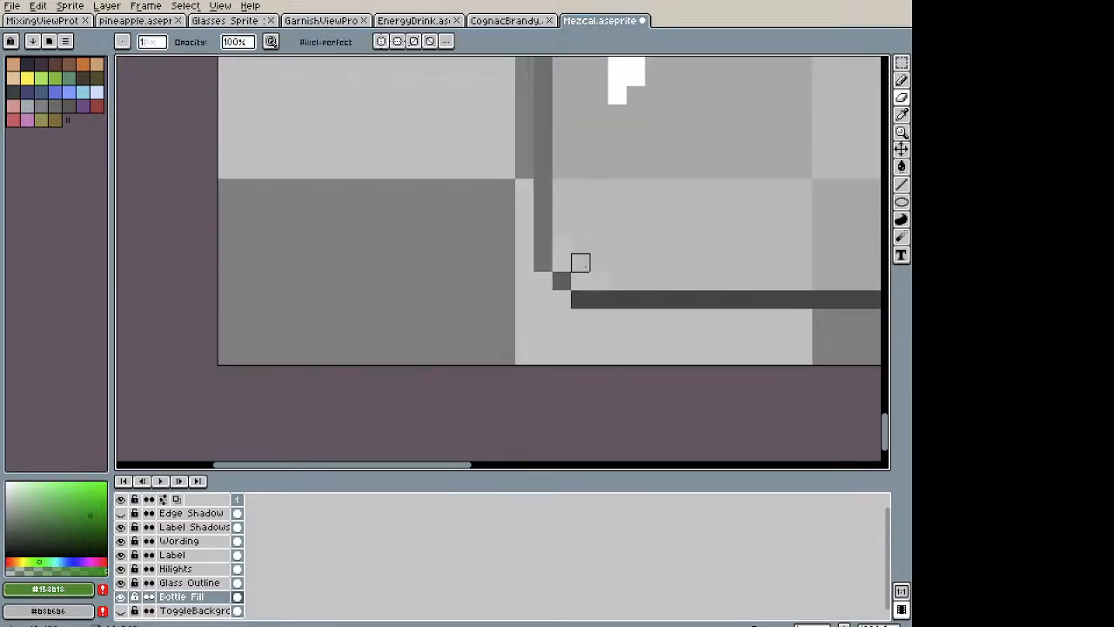
pyautogui.moveTo(789, 241); pyautogui.dragTo(188, 268)
pyautogui.moveTo(640, 273); pyautogui.dragTo(444, 275)
pyautogui.moveTo(562, 345); pyautogui.dragTo(389, 327)
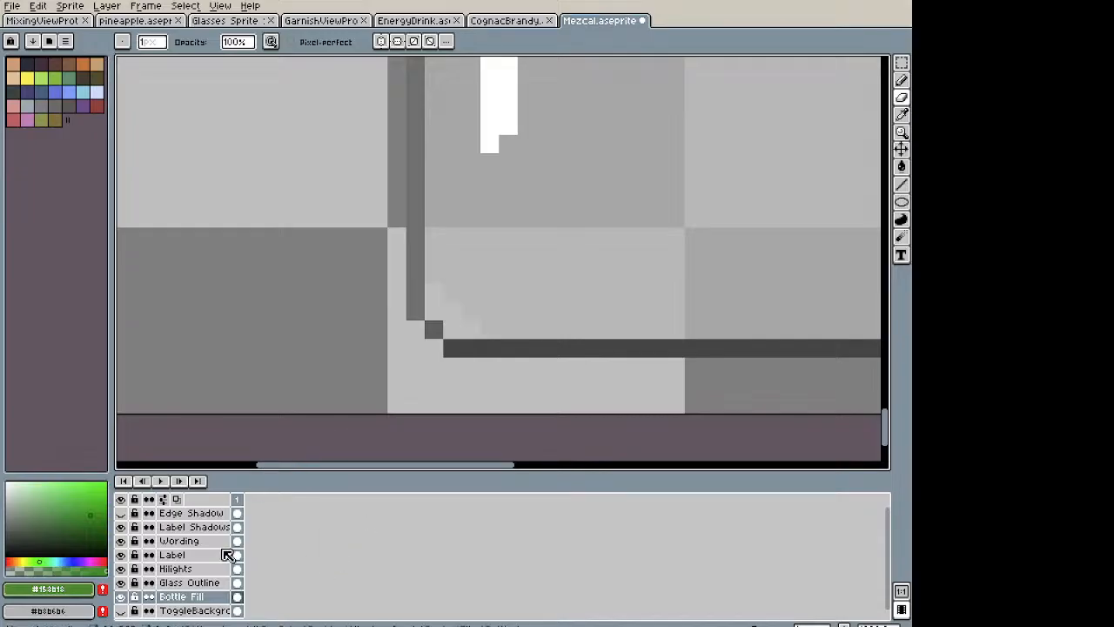
# Step: On the Glass Outline layer, erase the bottle's lower-left corner and redraw it as a three-pixel diagonal in the side outline's grey
pyautogui.click(187, 584)
pyautogui.moveTo(415, 312); pyautogui.dragTo(415, 292)
pyautogui.moveTo(433, 348); pyautogui.dragTo(471, 348)
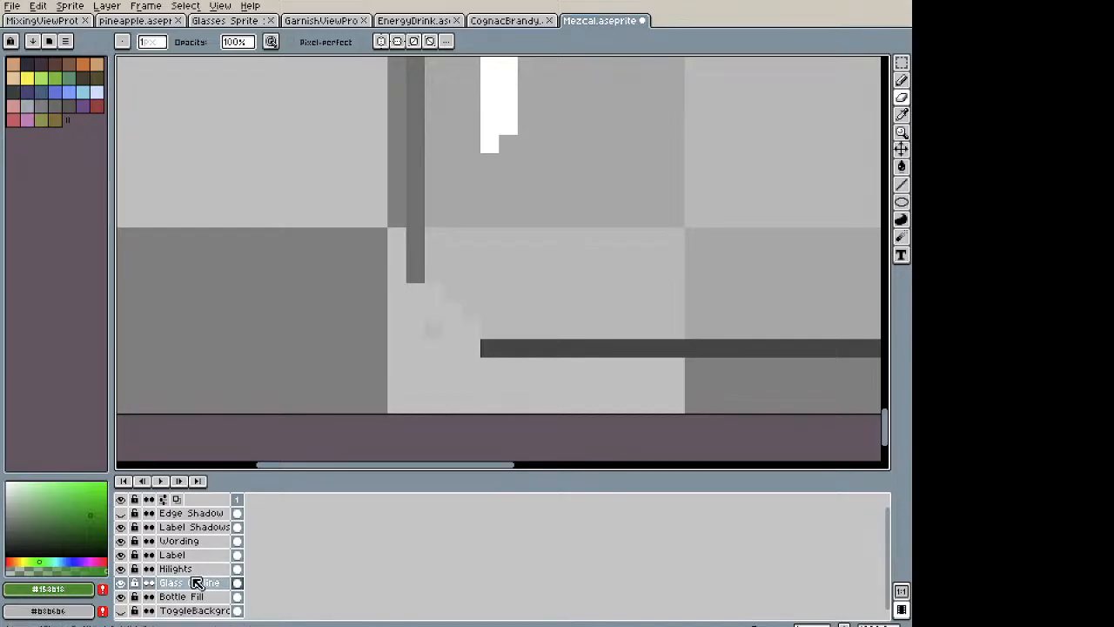
pyautogui.press('b')
pyautogui.press('i')
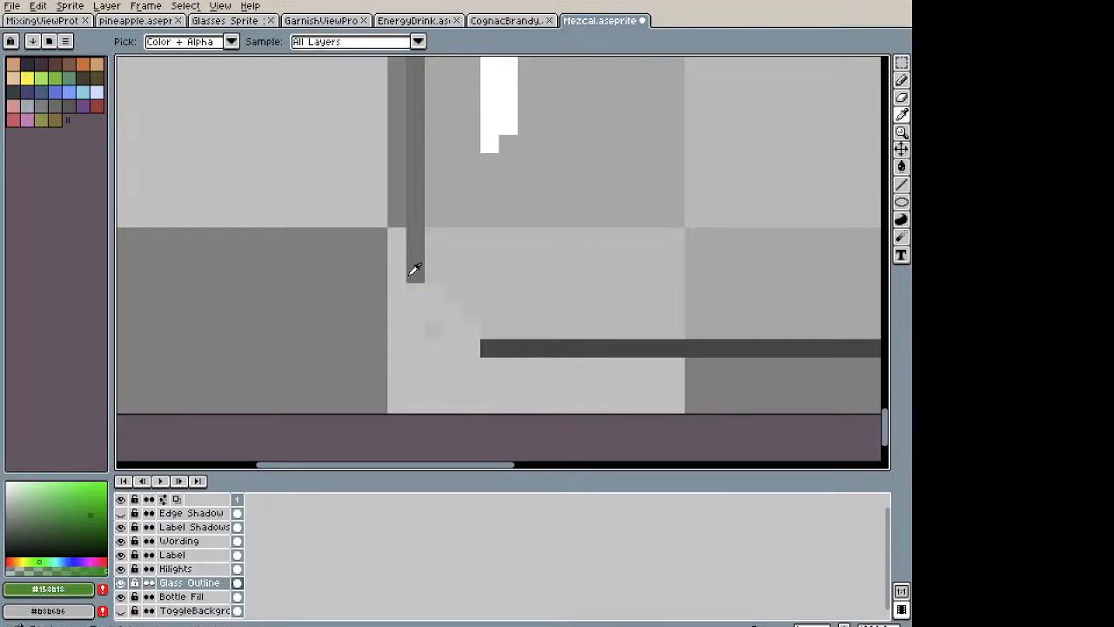
pyautogui.click(413, 273)
pyautogui.press('b')
pyautogui.moveTo(433, 293); pyautogui.dragTo(462, 319)
# Step: Recut the glass outline's lower-right corner as a three-pixel diagonal in dark grey #5e5e5e and erase the old corner pixels
pyautogui.press('space')
pyautogui.moveTo(710, 332); pyautogui.dragTo(201, 348)
pyautogui.moveTo(759, 307)
pyautogui.mouseDown()
pyautogui.moveTo(419, 311)
pyautogui.moveTo(390, 340)
pyautogui.moveTo(389, 361)
pyautogui.moveTo(438, 326)
pyautogui.moveTo(439, 309)
pyautogui.mouseUp()
pyautogui.press('i')
pyautogui.click(447, 303)
pyautogui.press('b')
pyautogui.press('r')
pyautogui.press('e')
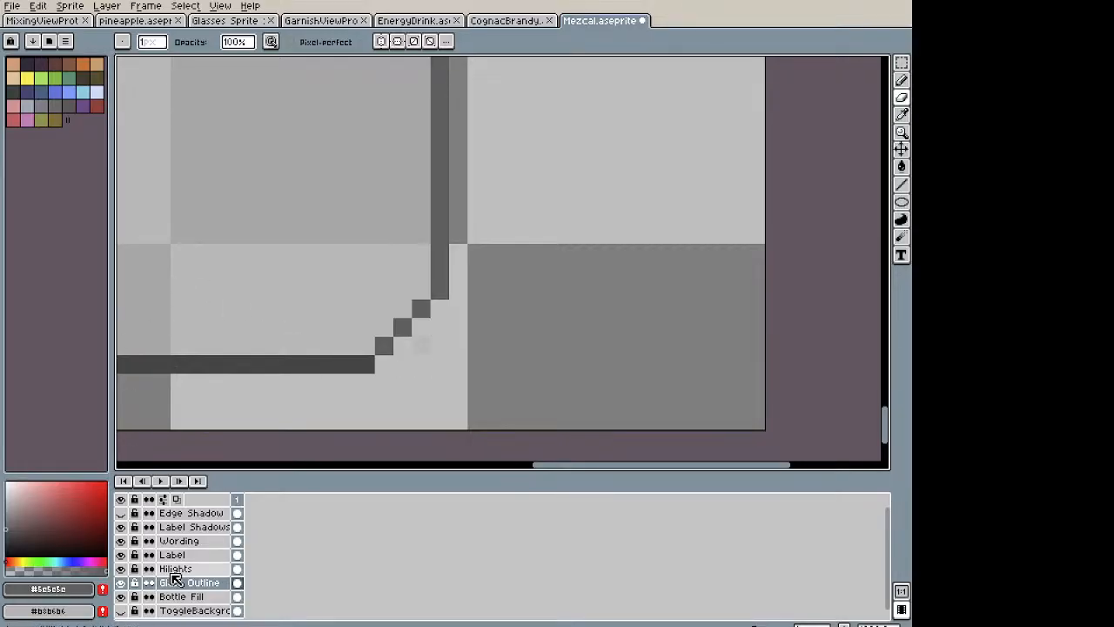
# Step: Erase the leftover Bottle Fill pixels outside the bottle's recut lower corners
pyautogui.click(192, 597)
pyautogui.press('space')
pyautogui.moveTo(375, 378); pyautogui.dragTo(722, 335)
pyautogui.moveTo(239, 332)
pyautogui.mouseDown()
pyautogui.moveTo(445, 315)
pyautogui.moveTo(610, 323)
pyautogui.mouseUp()
pyautogui.scroll(-10, 539, 206)
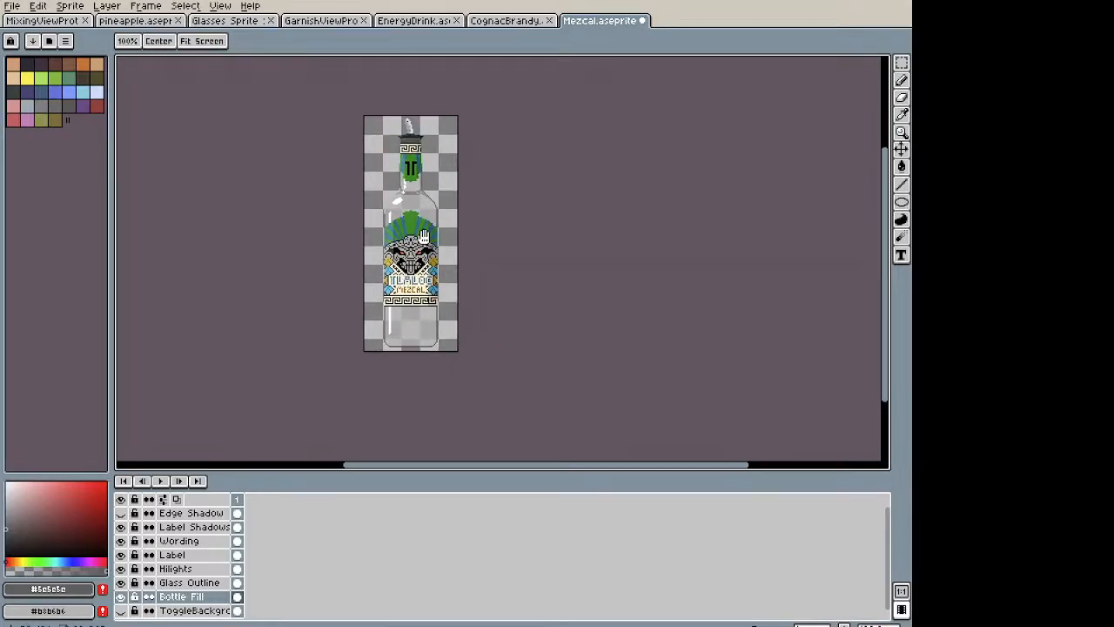
pyautogui.press('space')
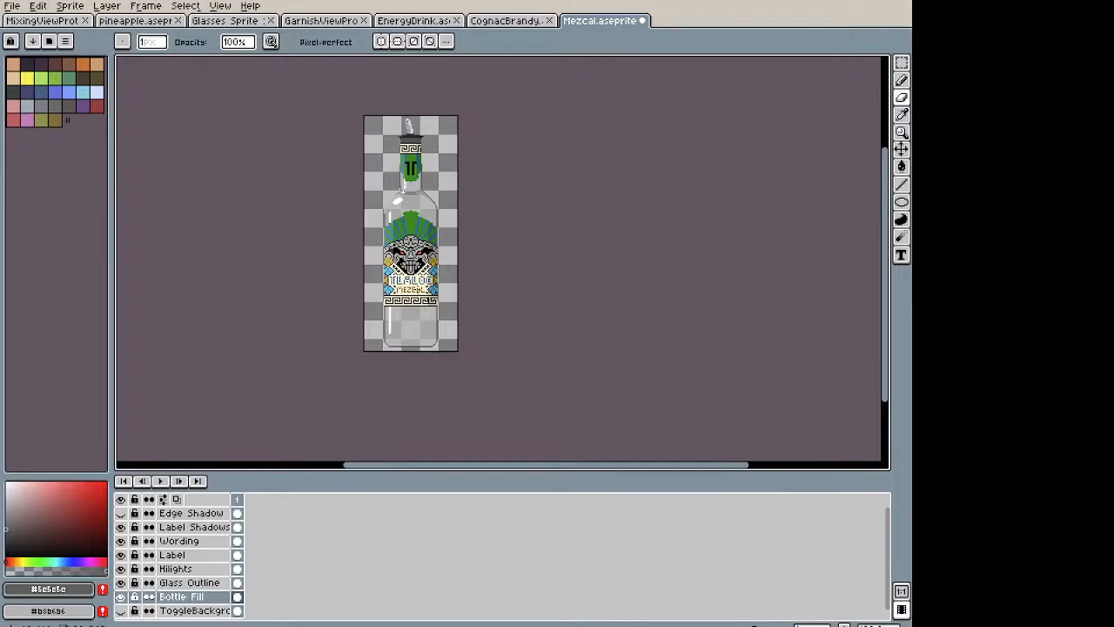
# Step: Set the Bottle Fill layer's opacity back to 100%
pyautogui.scroll(4, 424, 214)
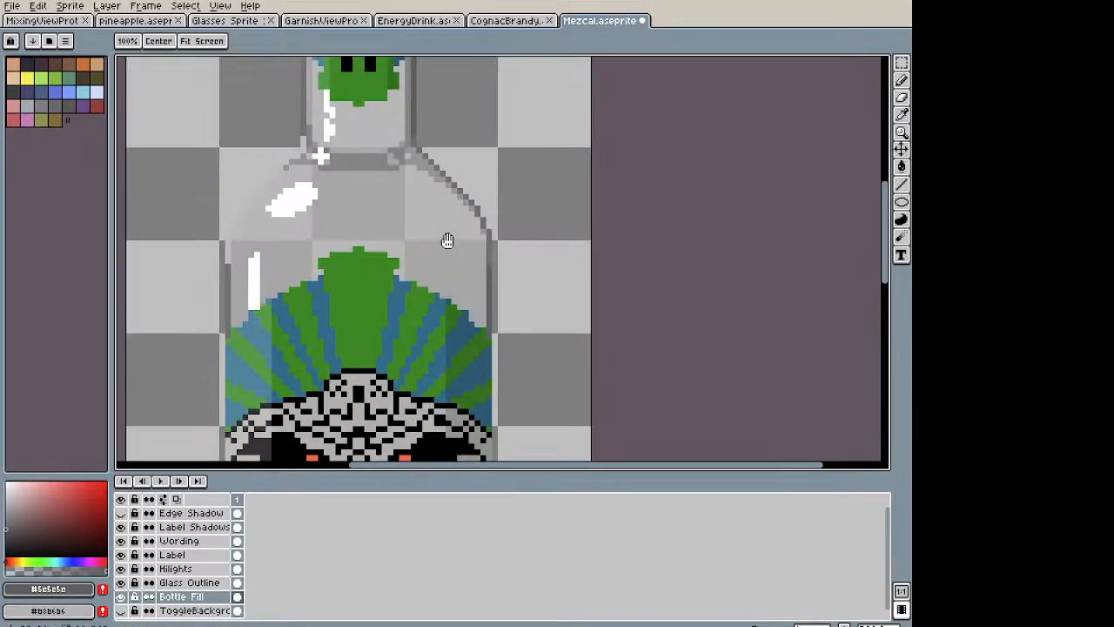
pyautogui.rightClick(211, 599)
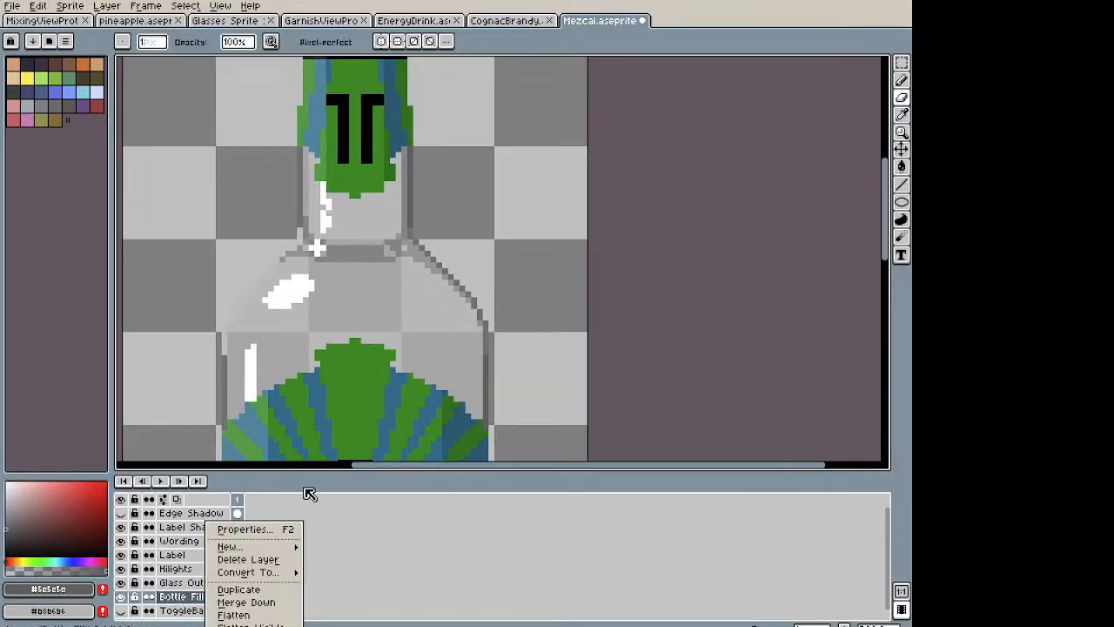
pyautogui.click(260, 529)
pyautogui.moveTo(834, 173); pyautogui.dragTo(884, 174)
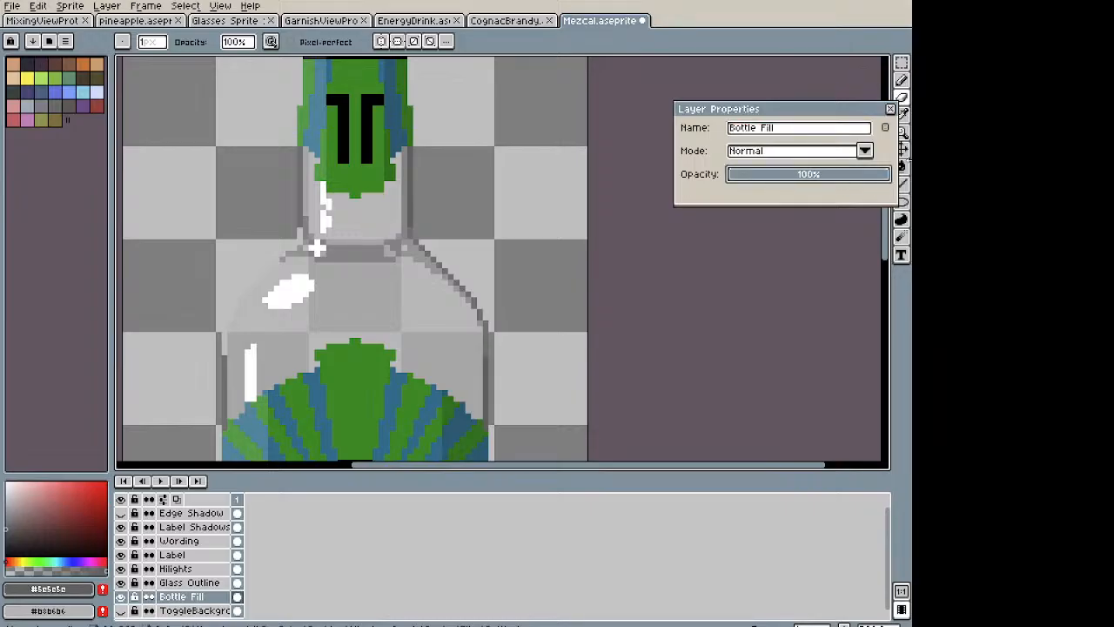
pyautogui.click(889, 110)
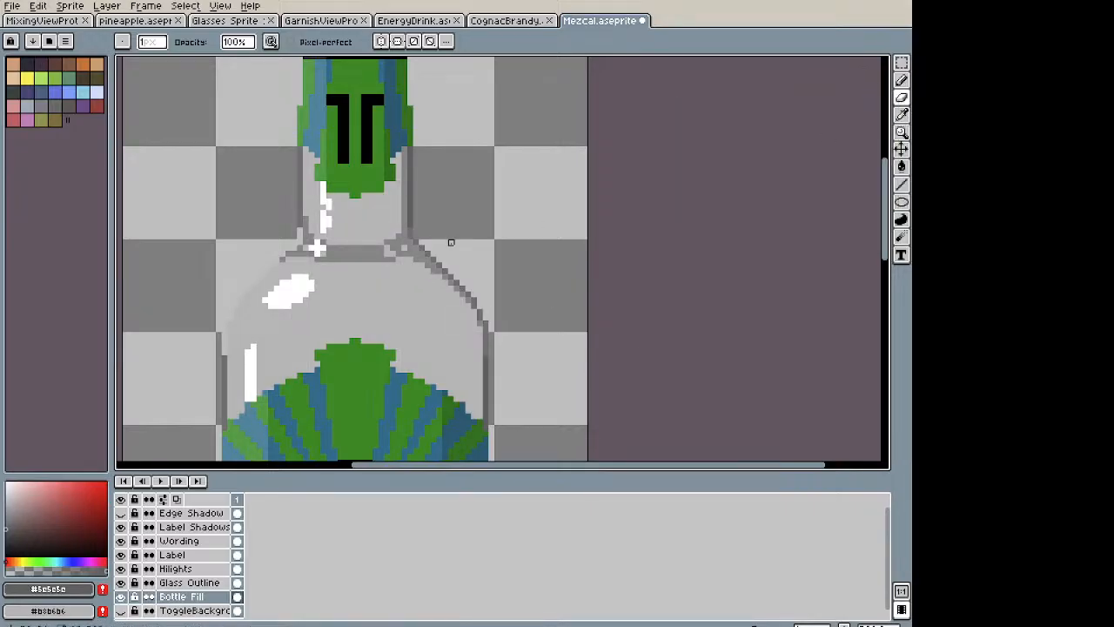
# Step: Fill the bottle's body and neck on the Bottle Fill layer with pale yellow, HSV 46, 36, 100
pyautogui.scroll(-3, 535, 224)
pyautogui.scroll(-3, 513, 178)
pyautogui.press('i')
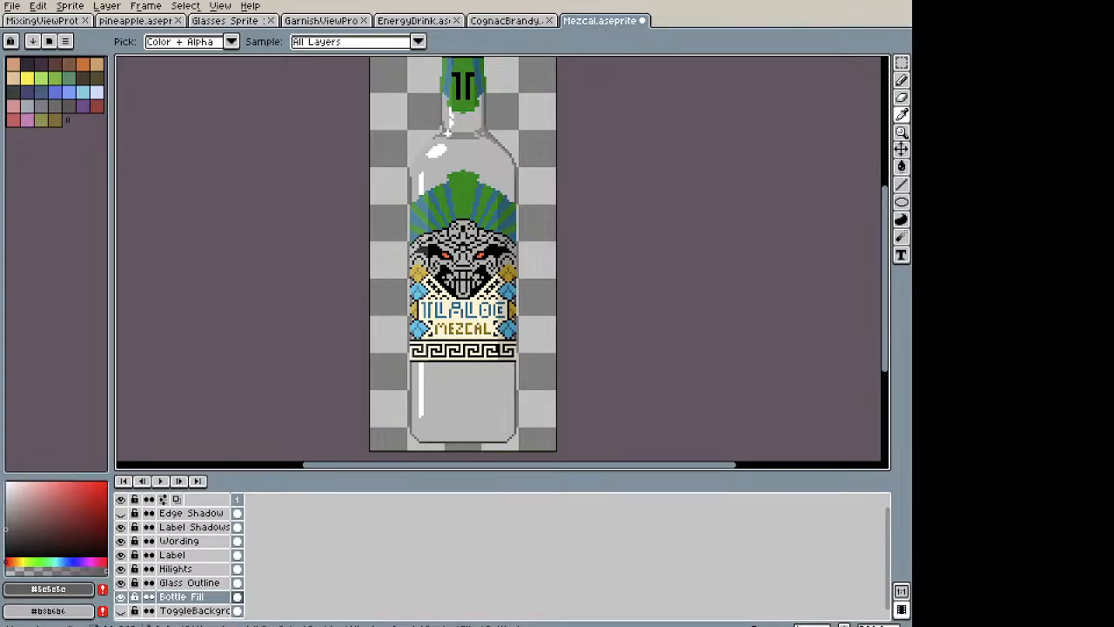
pyautogui.press('b')
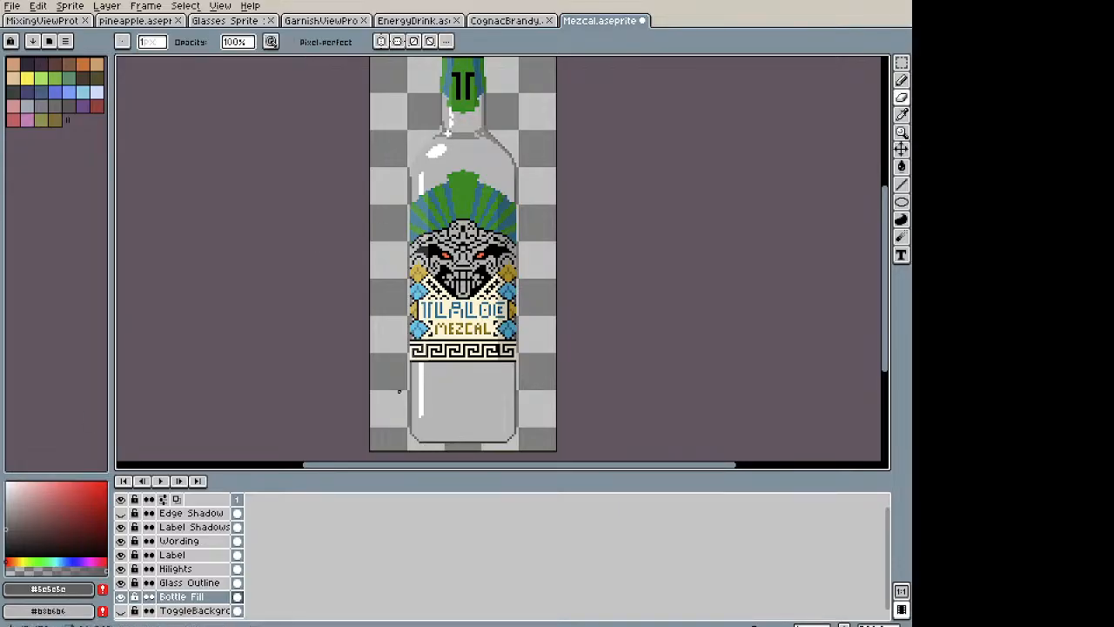
pyautogui.click(24, 558)
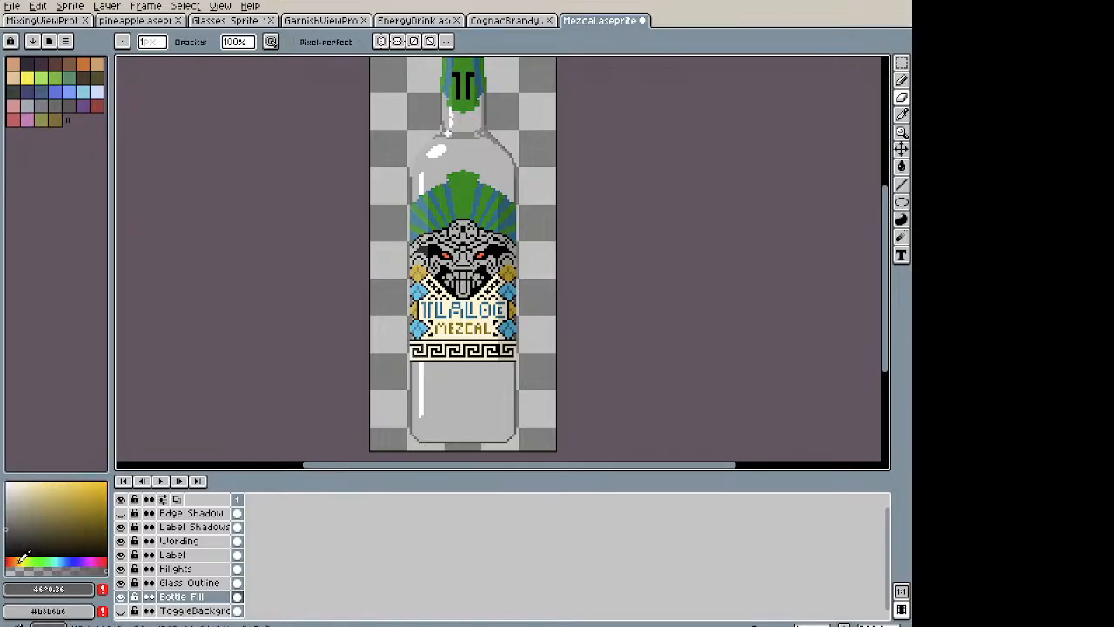
pyautogui.moveTo(12, 500); pyautogui.dragTo(44, 456)
pyautogui.press('g')
pyautogui.click(474, 401)
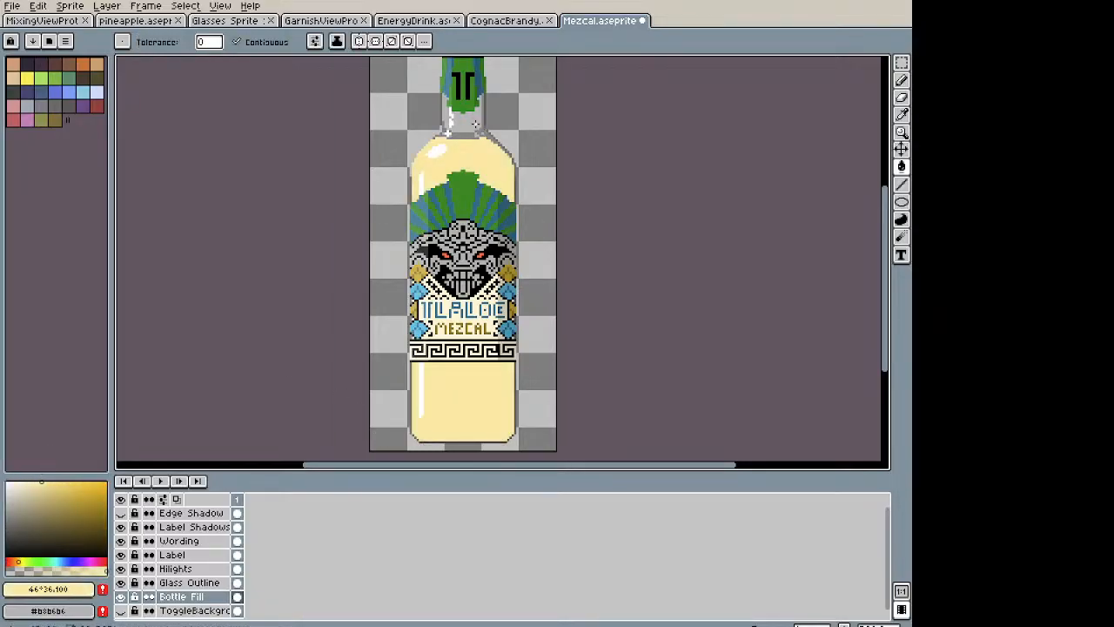
pyautogui.moveTo(479, 127); pyautogui.dragTo(403, 259)
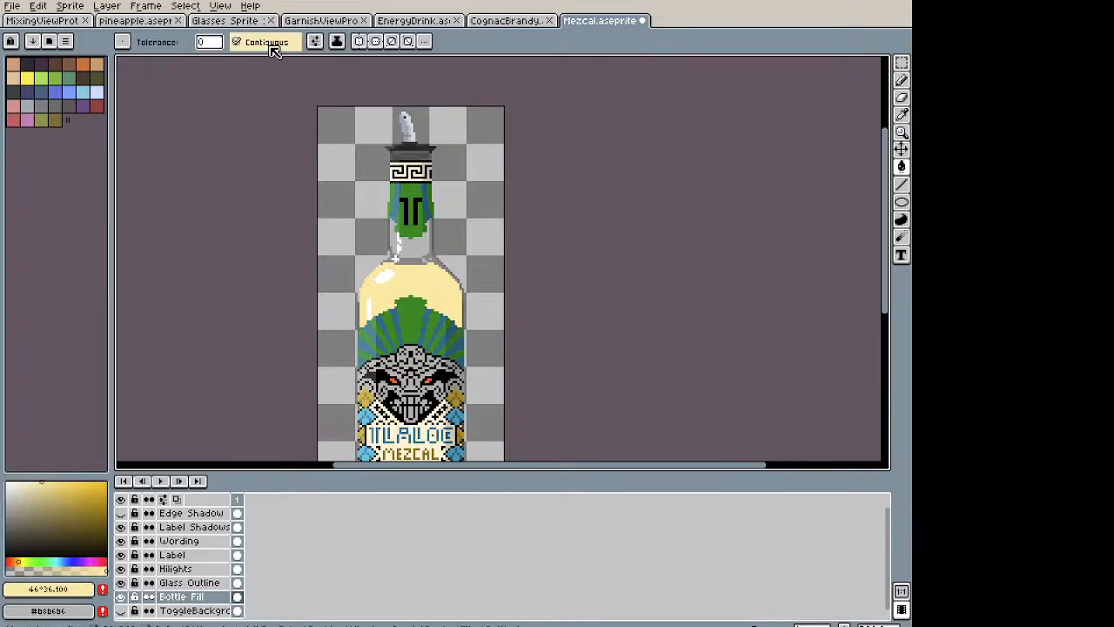
pyautogui.scroll(2, 409, 270)
pyautogui.click(410, 219)
# Step: Recolour the grey shading band at the base of the neck with tan, HSV 46, 37, 73
pyautogui.scroll(-3, 440, 247)
pyautogui.moveTo(458, 299)
pyautogui.mouseDown()
pyautogui.moveTo(449, 257)
pyautogui.moveTo(427, 296)
pyautogui.mouseUp()
pyautogui.scroll(3, 426, 261)
pyautogui.moveTo(50, 484); pyautogui.dragTo(42, 501)
pyautogui.click(343, 224)
pyautogui.scroll(-2, 363, 253)
pyautogui.scroll(4, 396, 273)
# Step: Paint a two-pixel-wide tan shadow down the right edge of the yellow fill, from the shoulder to the lower corner
pyautogui.press('b')
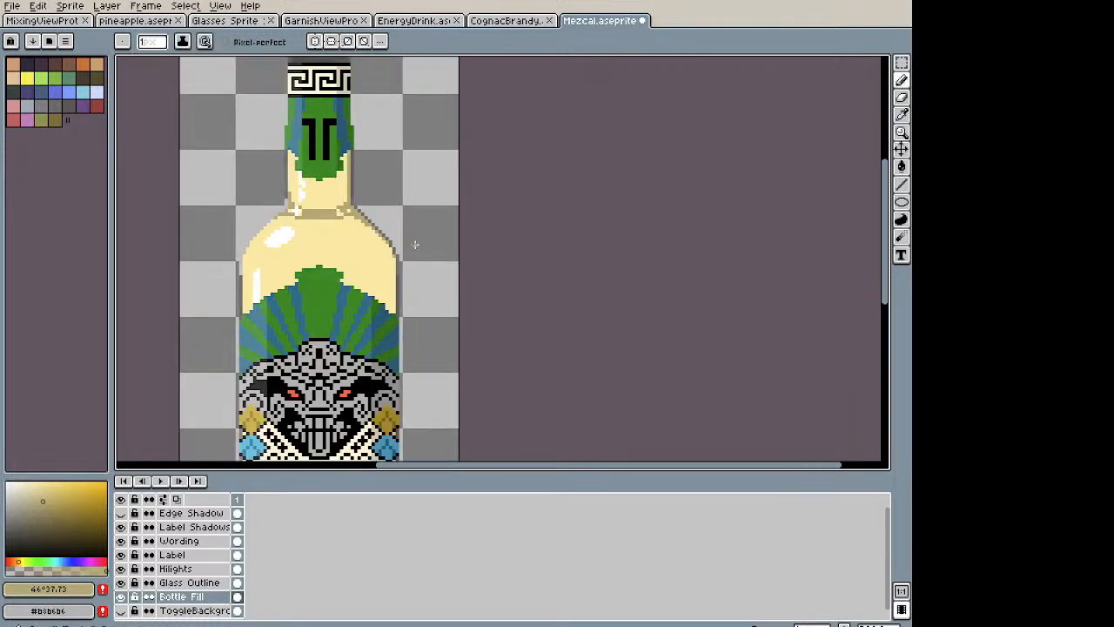
pyautogui.moveTo(413, 384); pyautogui.dragTo(420, 315)
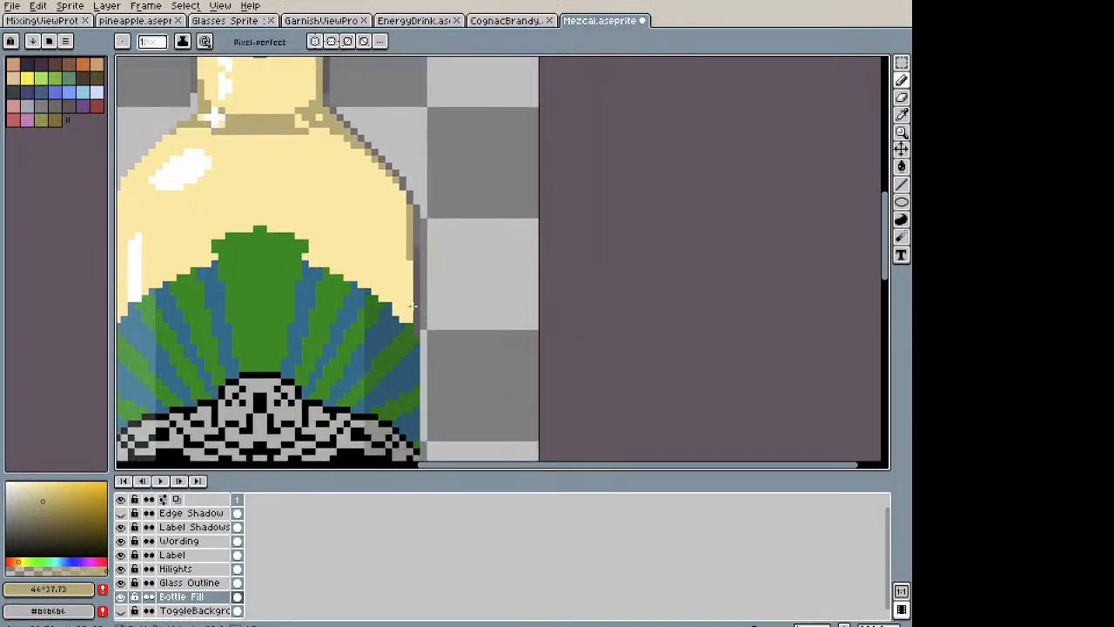
pyautogui.scroll(-2, 427, 418)
pyautogui.moveTo(426, 418); pyautogui.dragTo(435, 84)
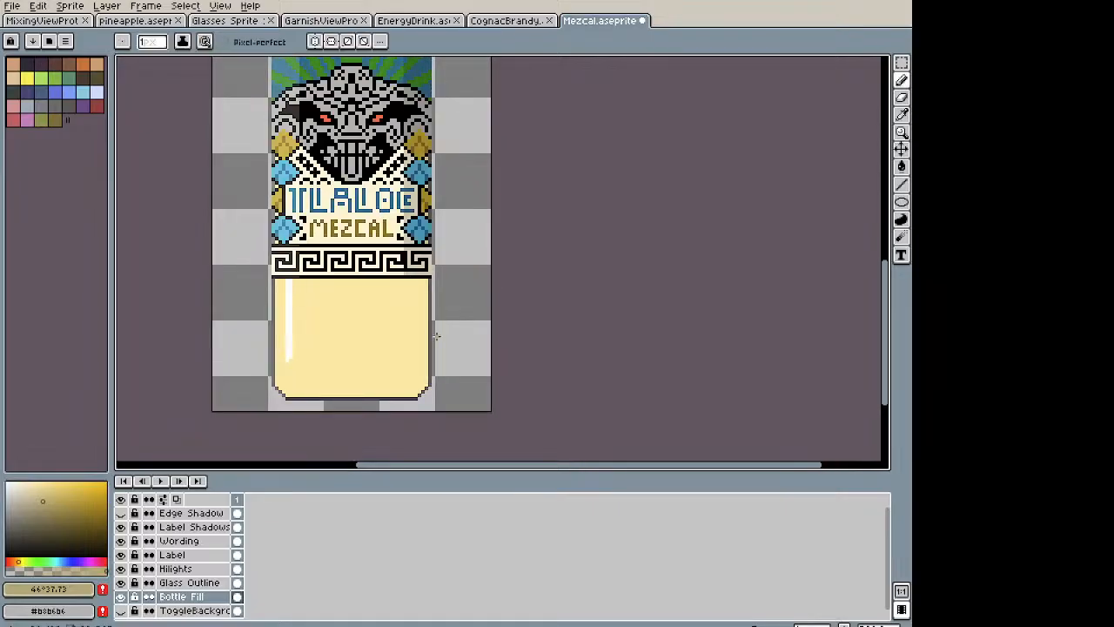
pyautogui.keyDown('shift'); pyautogui.click(426, 382); pyautogui.keyUp('shift')
pyautogui.moveTo(440, 209); pyautogui.dragTo(435, 459)
pyautogui.scroll(2, 395, 163)
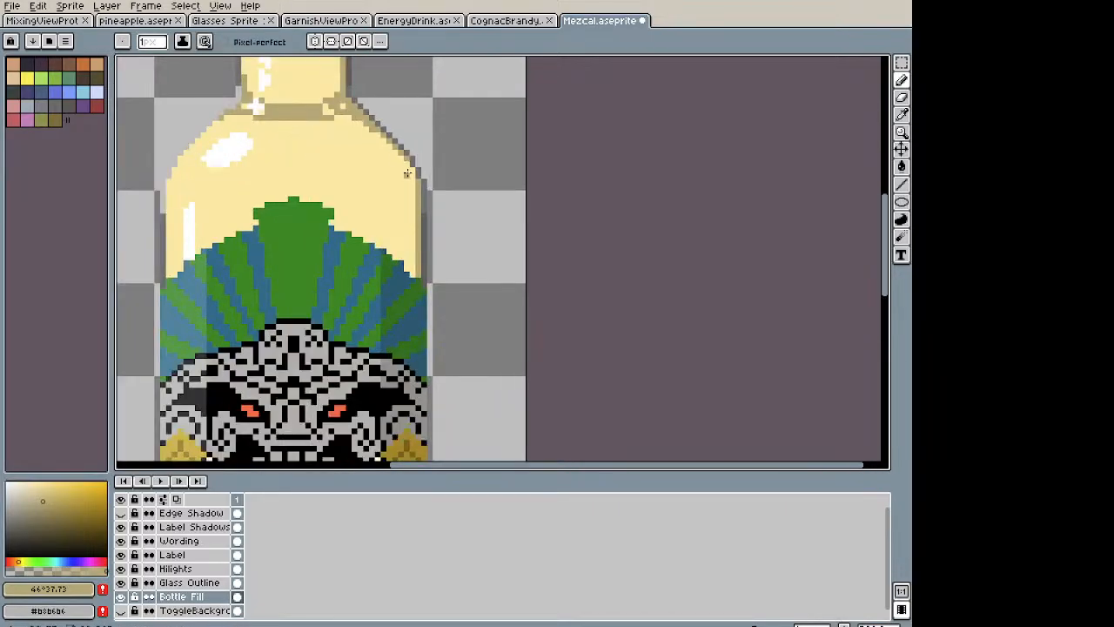
pyautogui.moveTo(414, 171); pyautogui.dragTo(421, 275)
pyautogui.moveTo(427, 427); pyautogui.dragTo(443, 185)
pyautogui.moveTo(461, 385); pyautogui.dragTo(448, 144)
pyautogui.moveTo(417, 184); pyautogui.dragTo(424, 357)
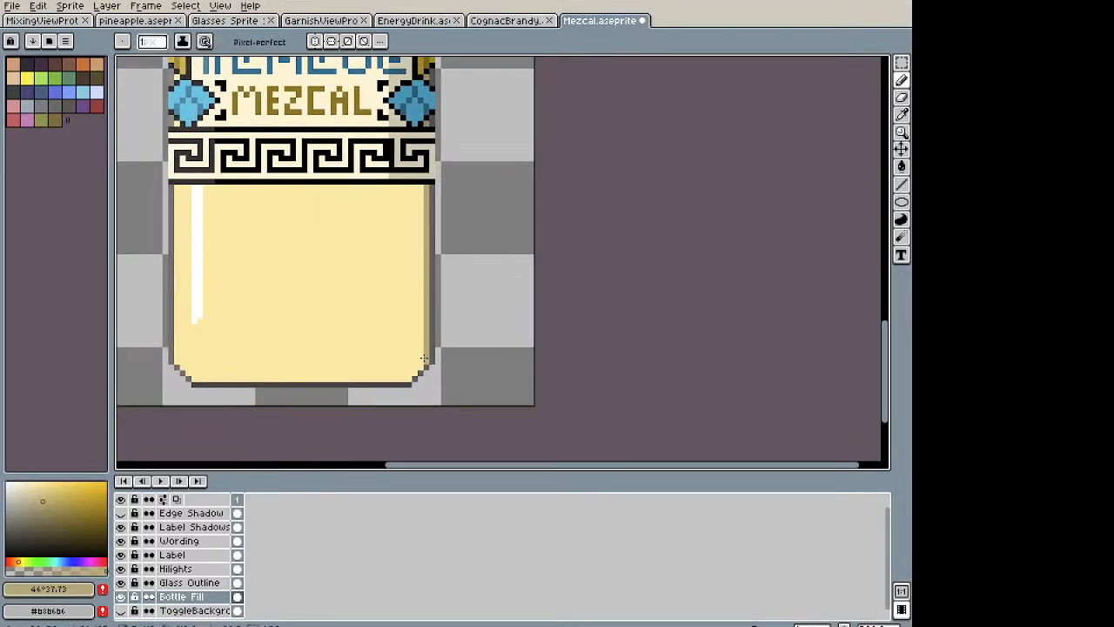
pyautogui.keyDown('shift'); pyautogui.click(419, 368); pyautogui.keyUp('shift')
# Step: Paint a stepped, curved tan shadow around the fill's lower-right corner, tapering along the bottle's base
pyautogui.scroll(-4, 461, 326)
pyautogui.scroll(3, 462, 331)
pyautogui.scroll(4, 440, 296)
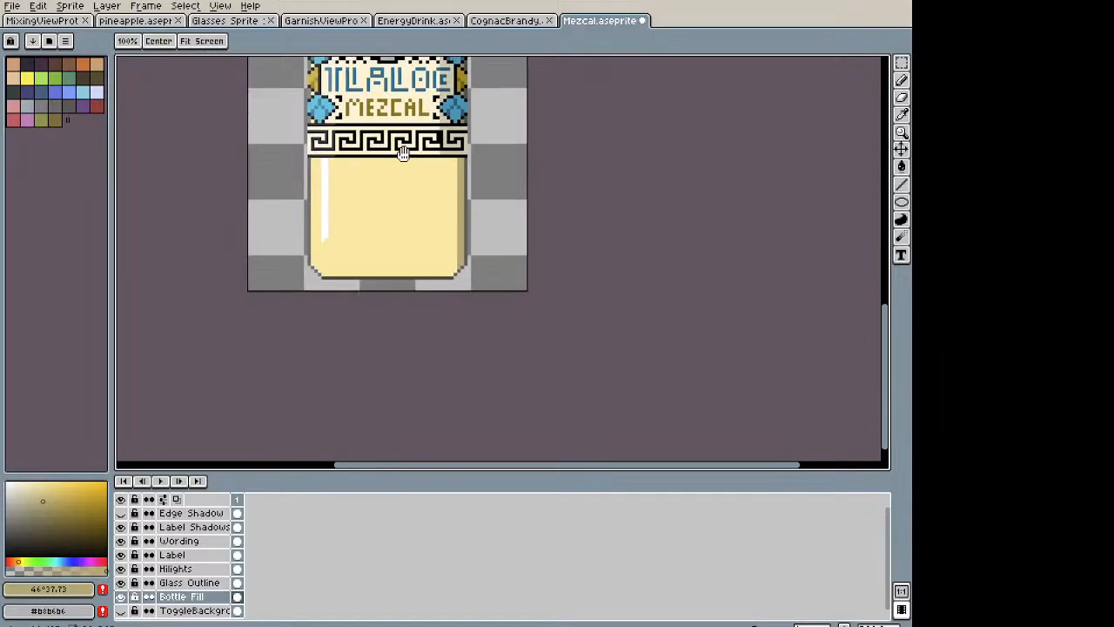
pyautogui.moveTo(418, 307); pyautogui.dragTo(567, 308)
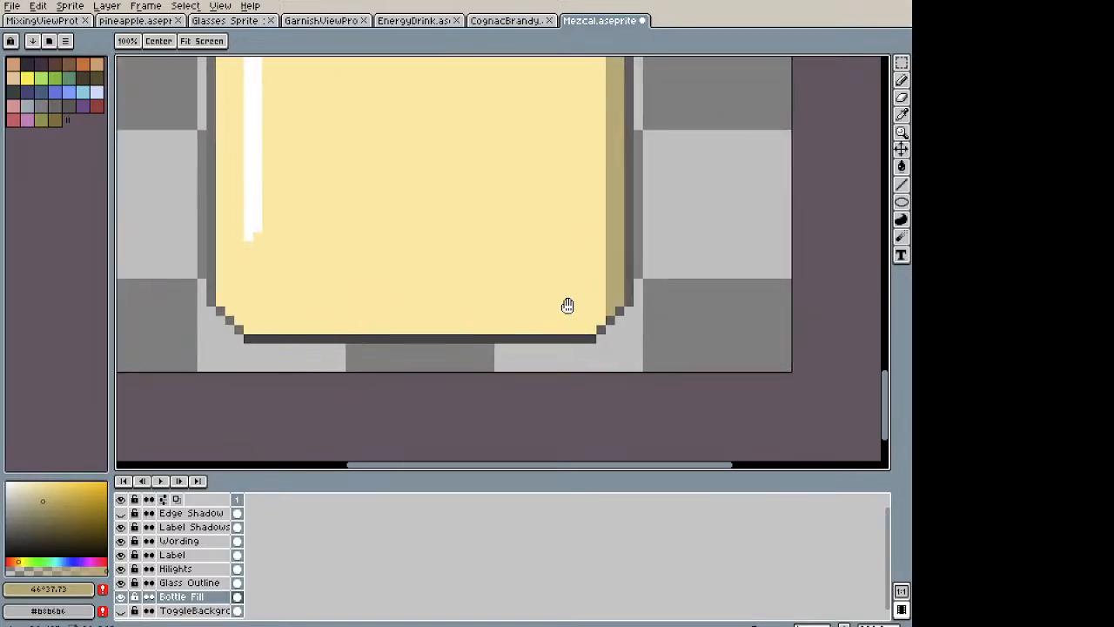
pyautogui.click(592, 330)
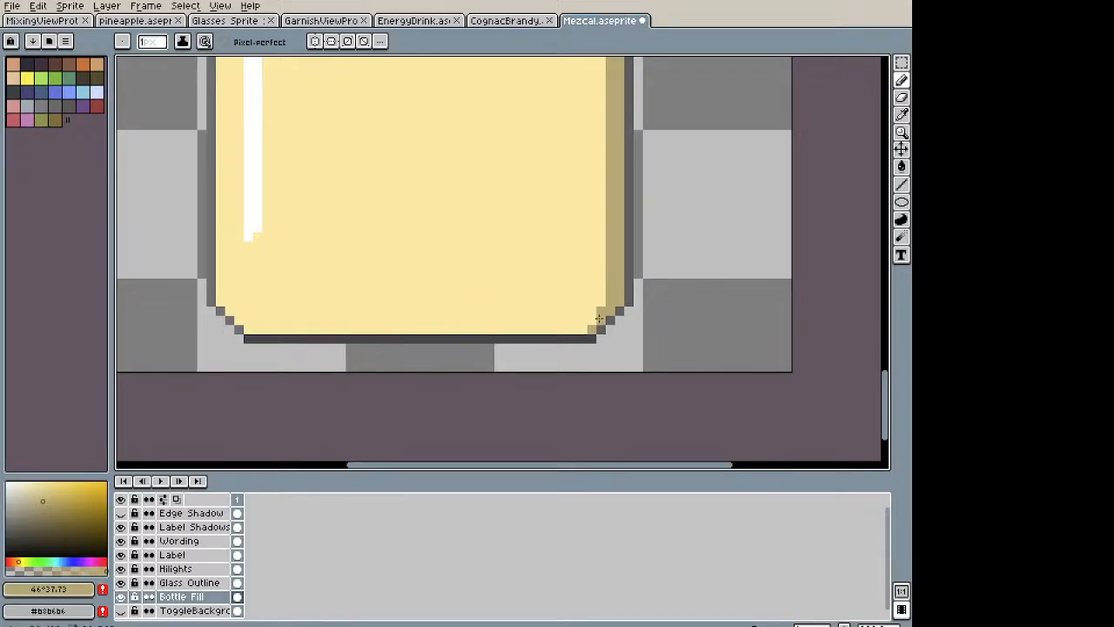
pyautogui.moveTo(588, 330); pyautogui.dragTo(510, 331)
pyautogui.moveTo(606, 289)
pyautogui.mouseDown()
pyautogui.moveTo(561, 321)
pyautogui.moveTo(618, 279)
pyautogui.moveTo(589, 309)
pyautogui.mouseUp()
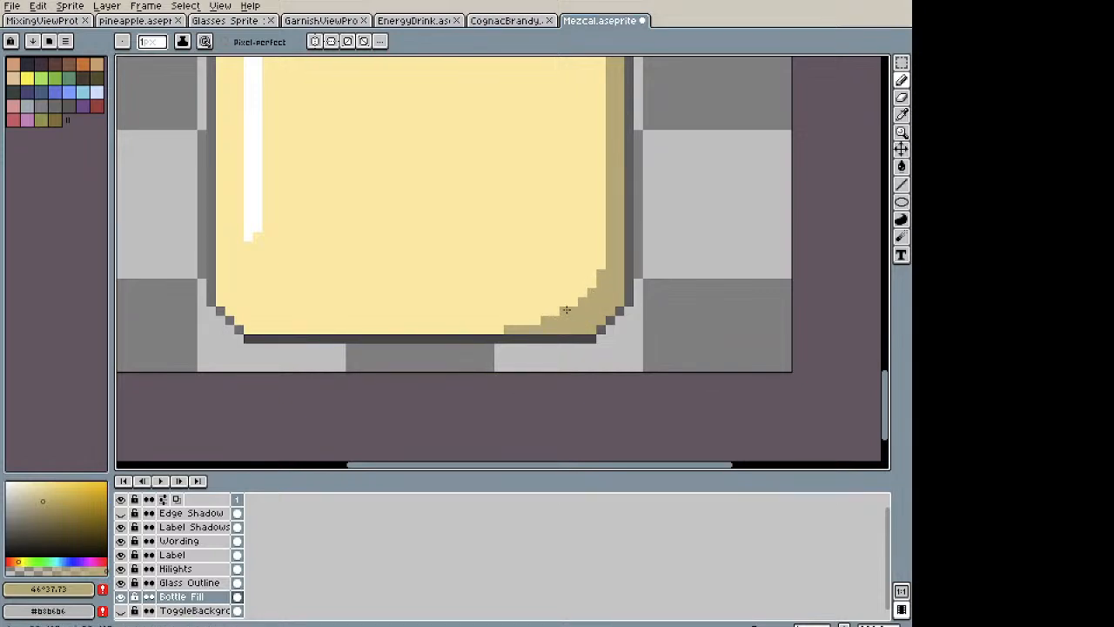
pyautogui.scroll(-3, 671, 293)
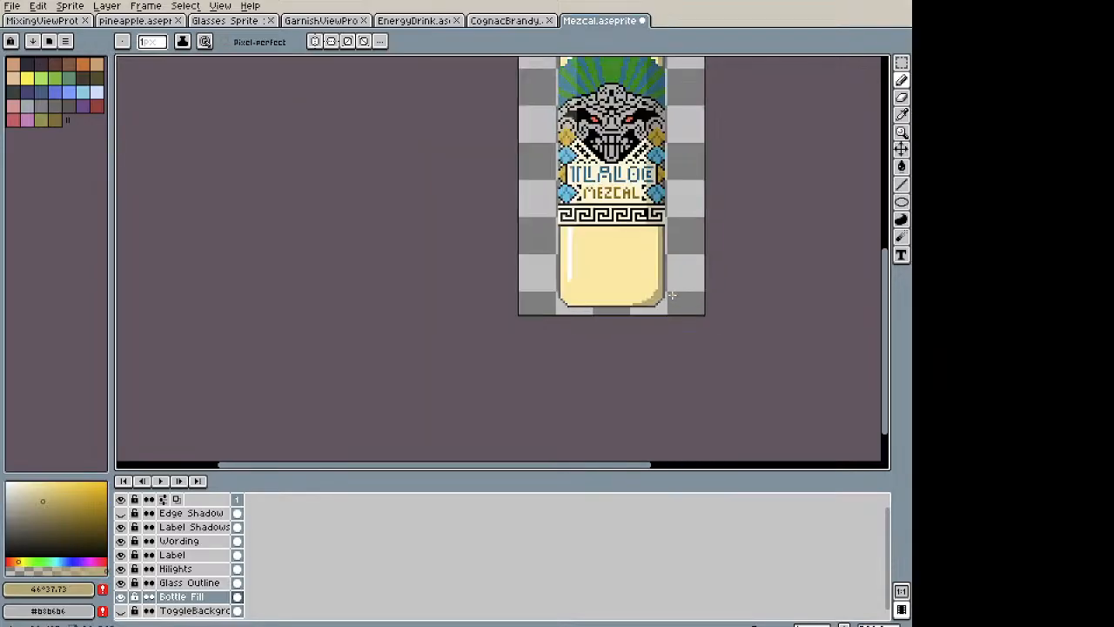
pyautogui.scroll(-2, 638, 274)
pyautogui.press('space')
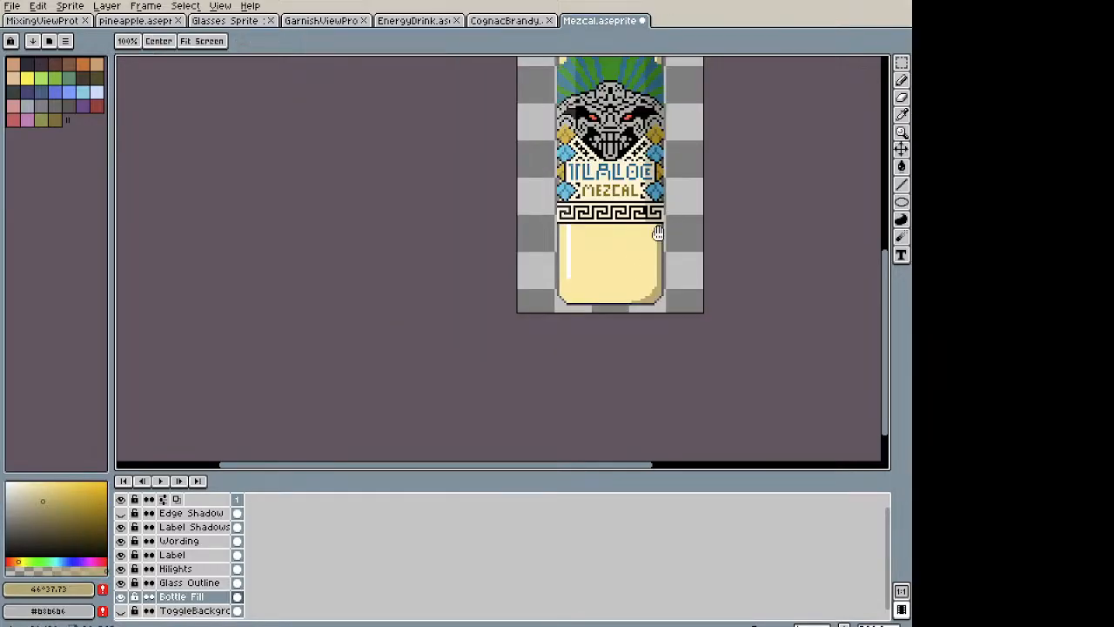
pyautogui.moveTo(667, 219); pyautogui.dragTo(555, 312)
pyautogui.scroll(4, 555, 311)
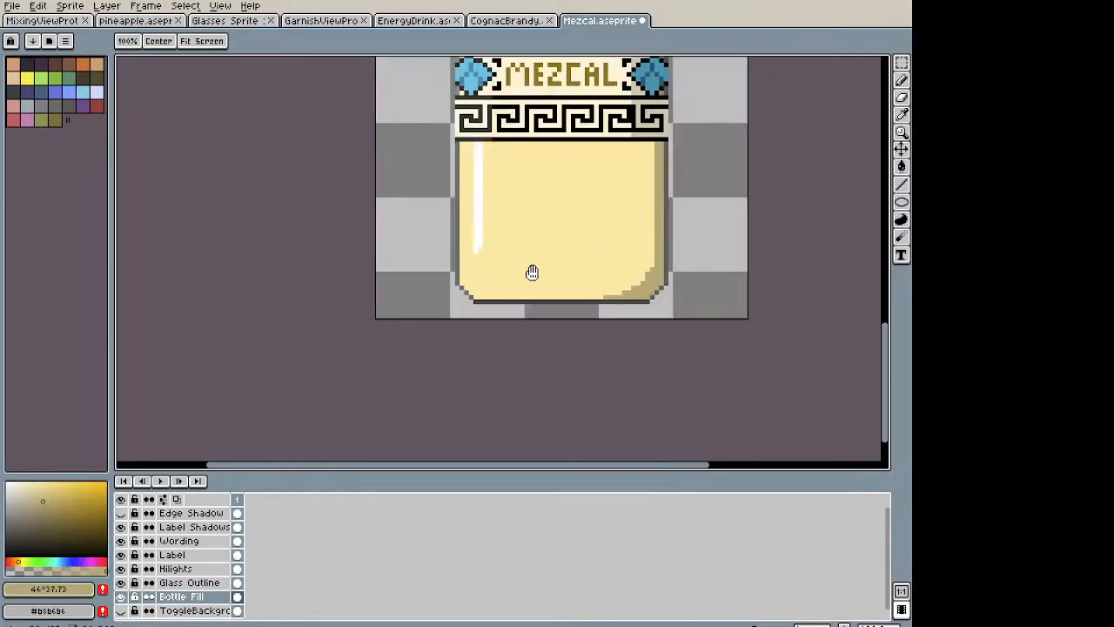
# Step: Paint a stepped tan shadow with a thin horizontal streak in the fill's lower-left corner, trimming the streak's end with sampled pale yellow
pyautogui.moveTo(444, 288); pyautogui.dragTo(443, 289)
pyautogui.moveTo(345, 301)
pyautogui.mouseDown()
pyautogui.moveTo(474, 294)
pyautogui.moveTo(475, 304)
pyautogui.mouseUp()
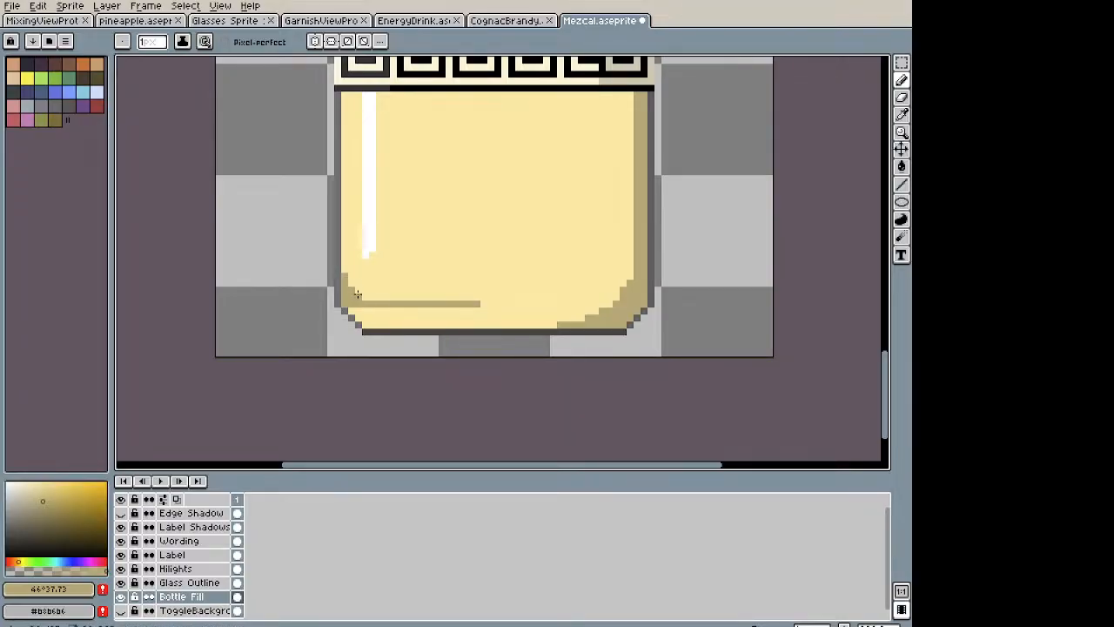
pyautogui.scroll(-2, 515, 291)
pyautogui.scroll(2, 496, 293)
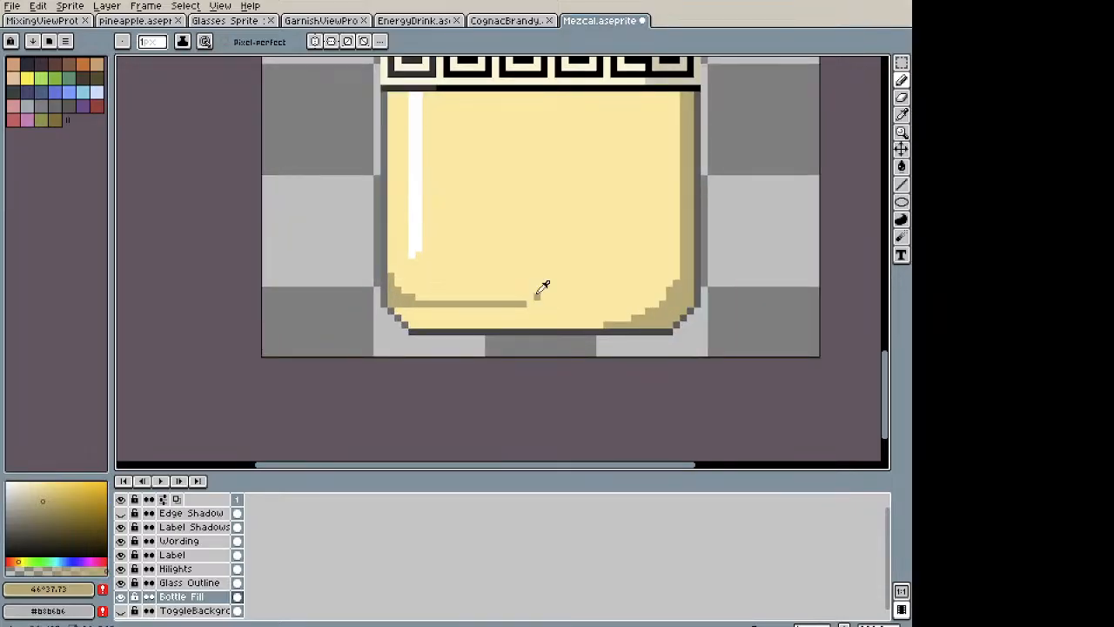
pyautogui.keyDown('alt'); pyautogui.click(557, 256); pyautogui.keyUp('alt')
pyautogui.moveTo(509, 304); pyautogui.dragTo(463, 306)
# Step: Extend the tan shadow below the streak along the lower-left curve and a short way along the bottle's base
pyautogui.scroll(2, 454, 315)
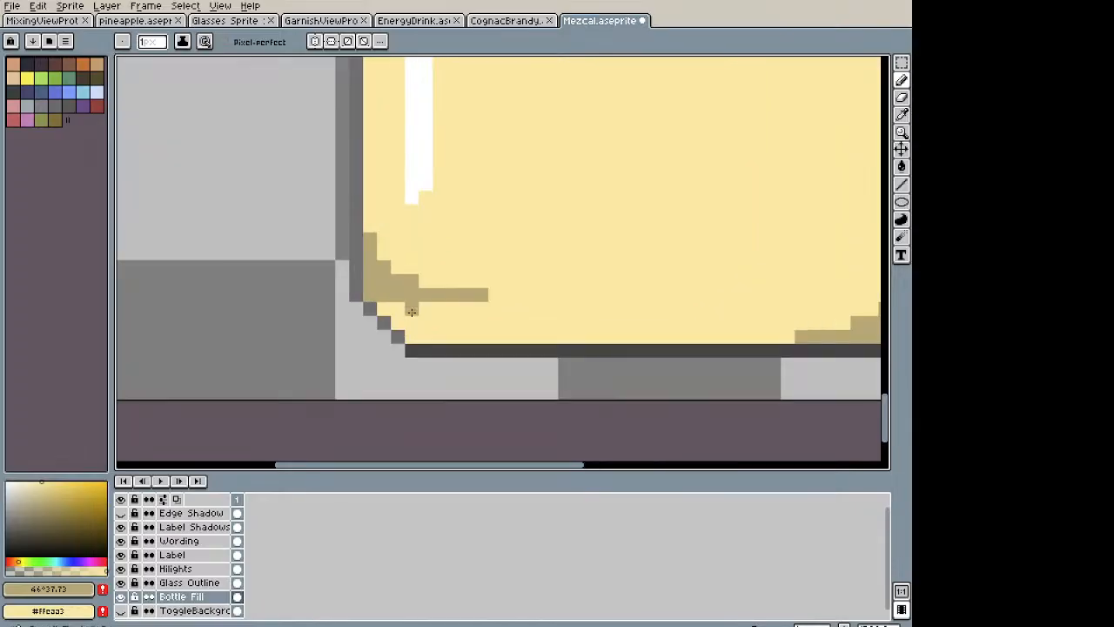
pyautogui.moveTo(401, 323); pyautogui.dragTo(499, 337)
pyautogui.scroll(-1, 536, 335)
pyautogui.scroll(-1, 536, 325)
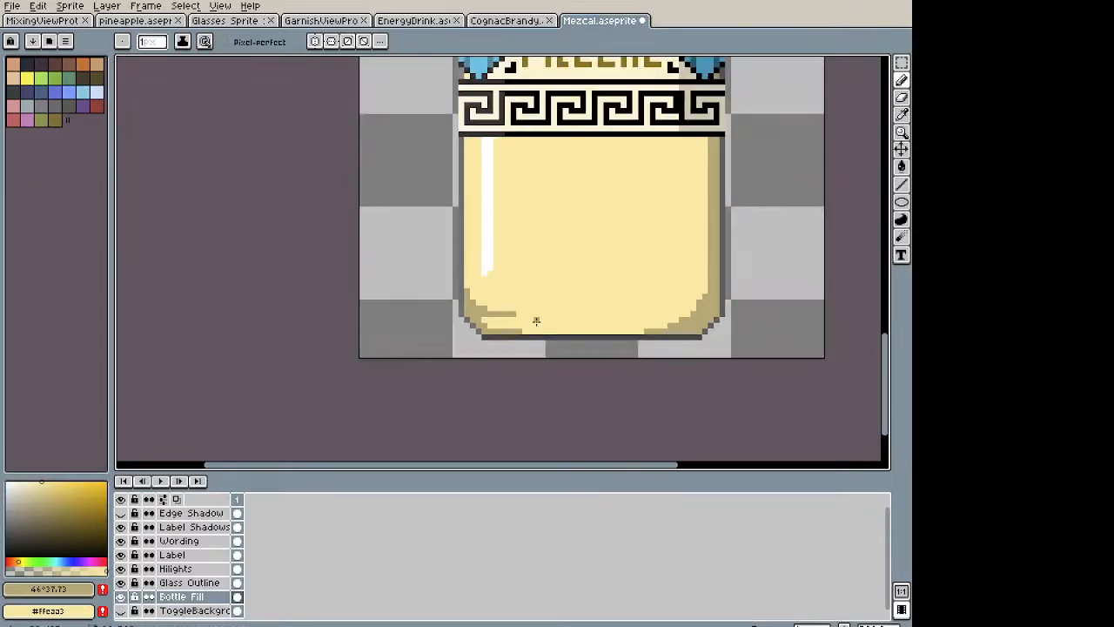
pyautogui.scroll(2, 523, 322)
pyautogui.scroll(-3, 600, 268)
pyautogui.moveTo(617, 232); pyautogui.dragTo(482, 283)
pyautogui.scroll(-6, 490, 254)
pyautogui.moveTo(510, 207); pyautogui.dragTo(475, 191)
pyautogui.scroll(4, 448, 275)
pyautogui.scroll(-2, 472, 194)
pyautogui.scroll(2, 473, 201)
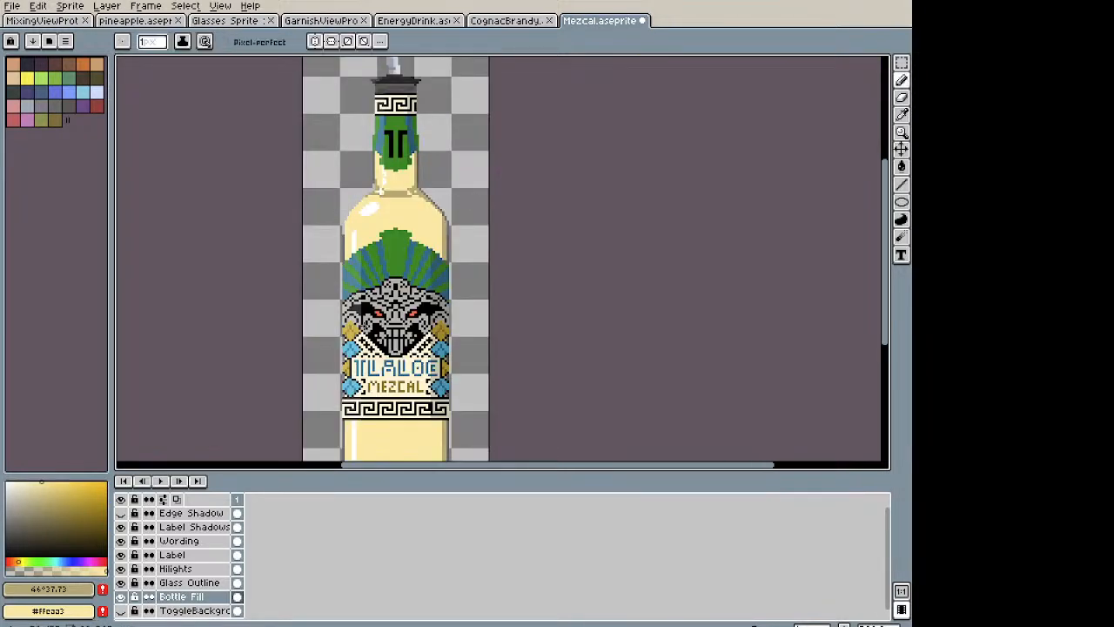
# Step: Try the Bottle Fill layer at 73 percent opacity and set it back to 100 percent
pyautogui.rightClick(179, 595)
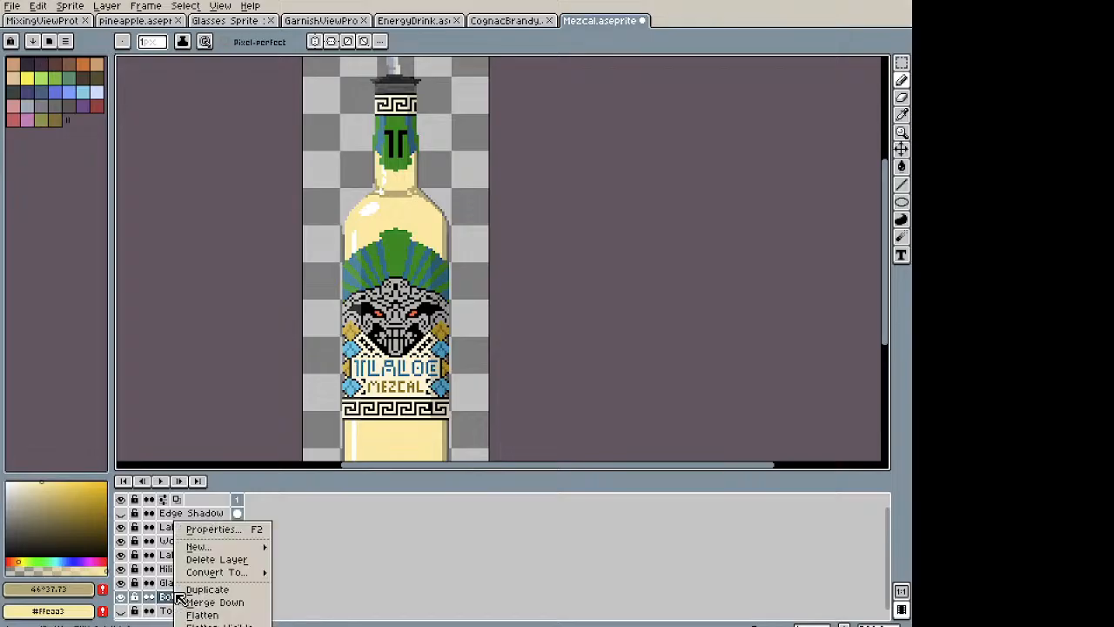
pyautogui.click(229, 528)
pyautogui.moveTo(874, 177); pyautogui.dragTo(850, 175)
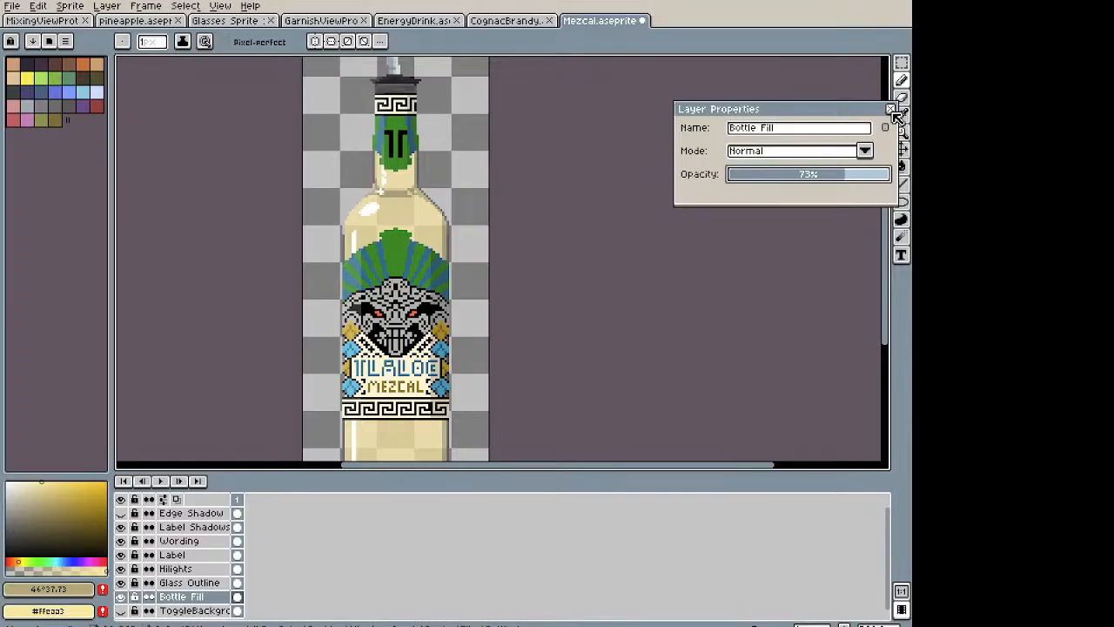
pyautogui.moveTo(870, 175)
pyautogui.mouseDown()
pyautogui.moveTo(835, 175)
pyautogui.moveTo(889, 175)
pyautogui.mouseUp()
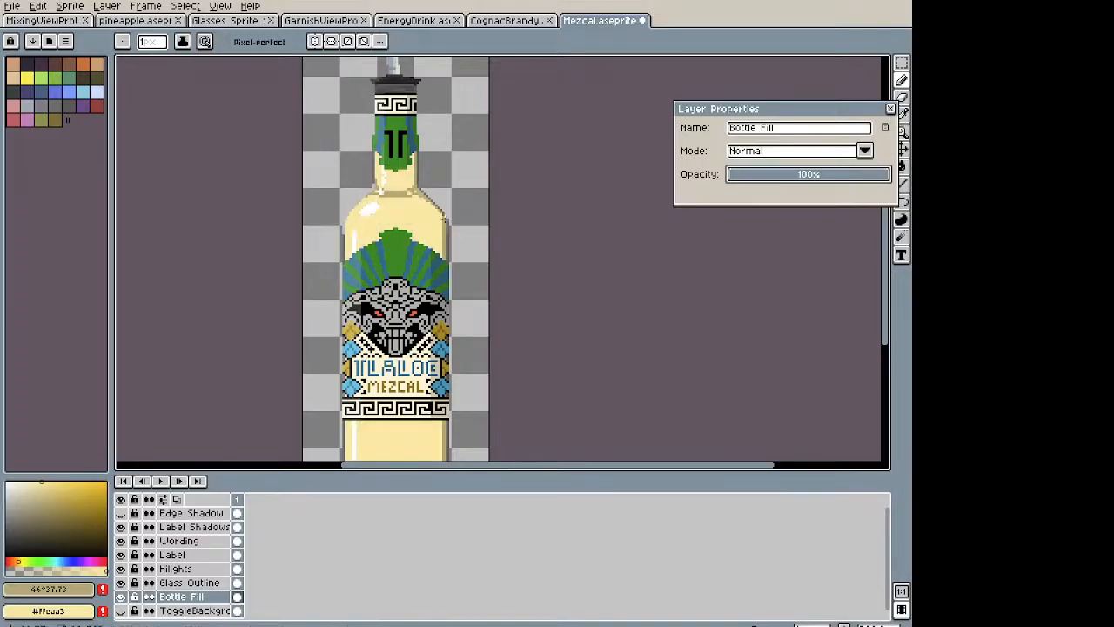
# Step: Try refilling the pale yellow liquid with a saturated yellow, HSV 46, 74, 100
pyautogui.press('i')
pyautogui.click(426, 201)
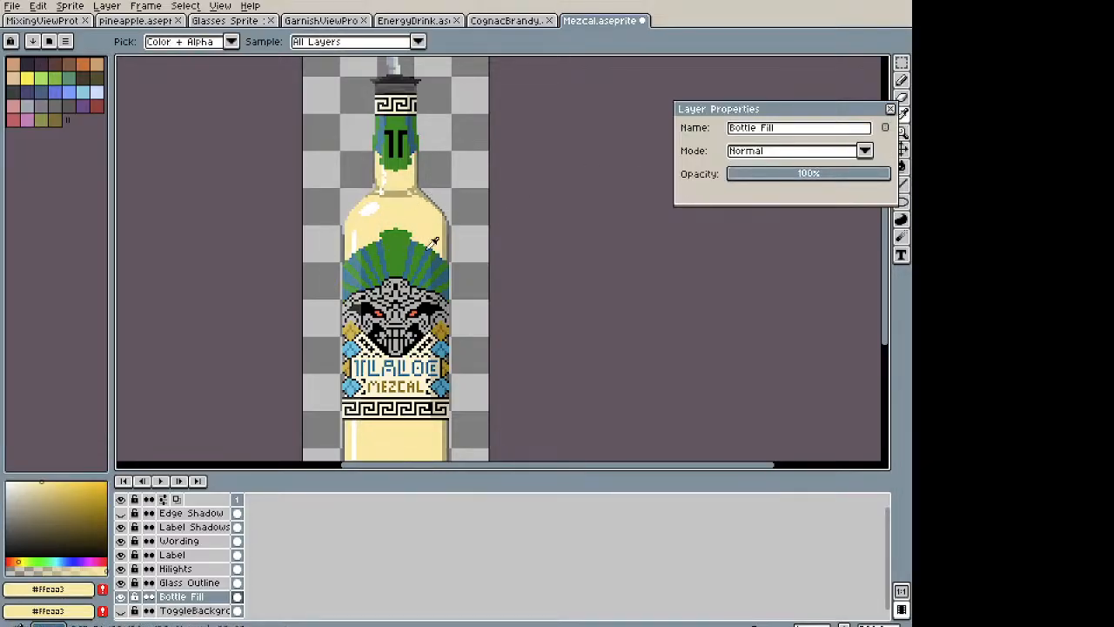
pyautogui.moveTo(407, 258); pyautogui.dragTo(426, 152)
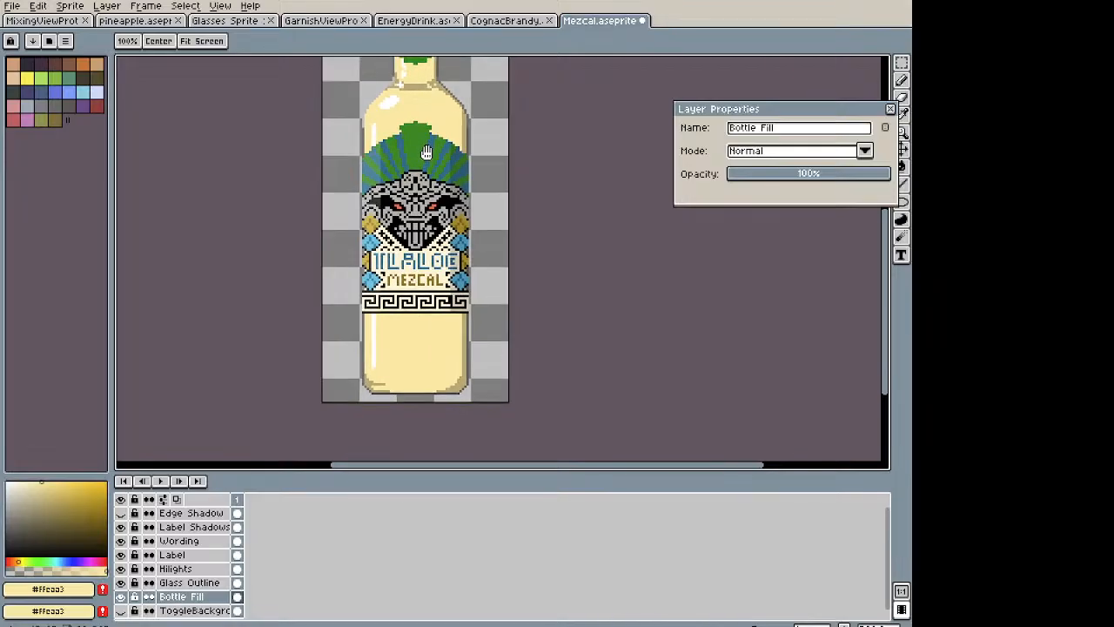
pyautogui.click(77, 481)
pyautogui.click(79, 481)
pyautogui.press('g')
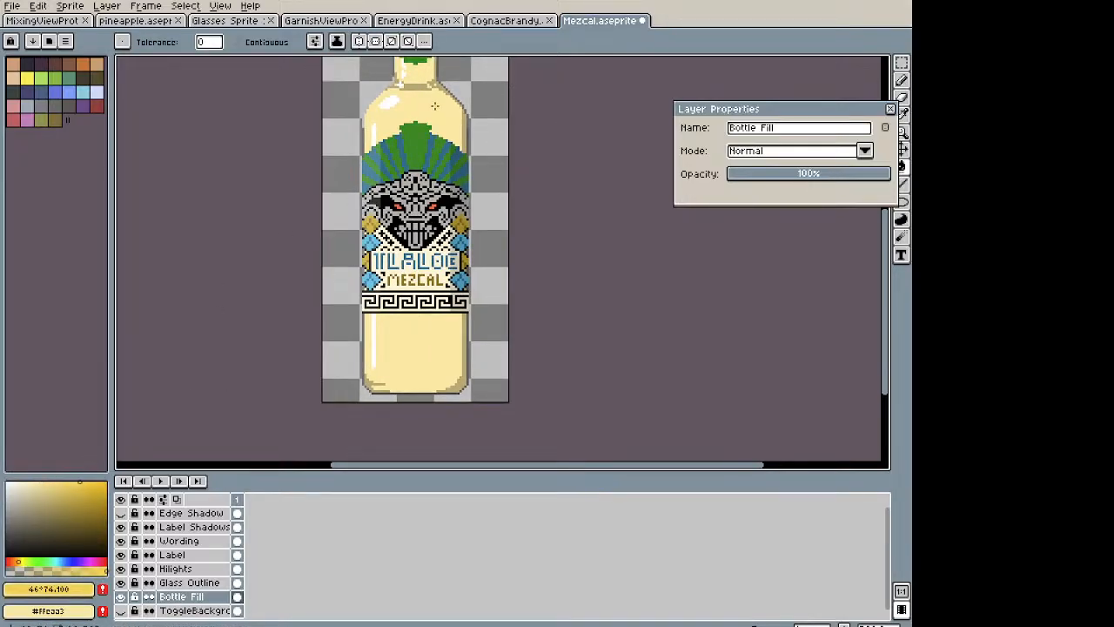
pyautogui.click(434, 105)
# Step: Try a darker golden yellow, HSV 46, 76, 87, as the liquid's fill and examine the whole bottle
pyautogui.press('space')
pyautogui.moveTo(435, 130); pyautogui.dragTo(429, 252)
pyautogui.click(87, 483)
pyautogui.click(82, 491)
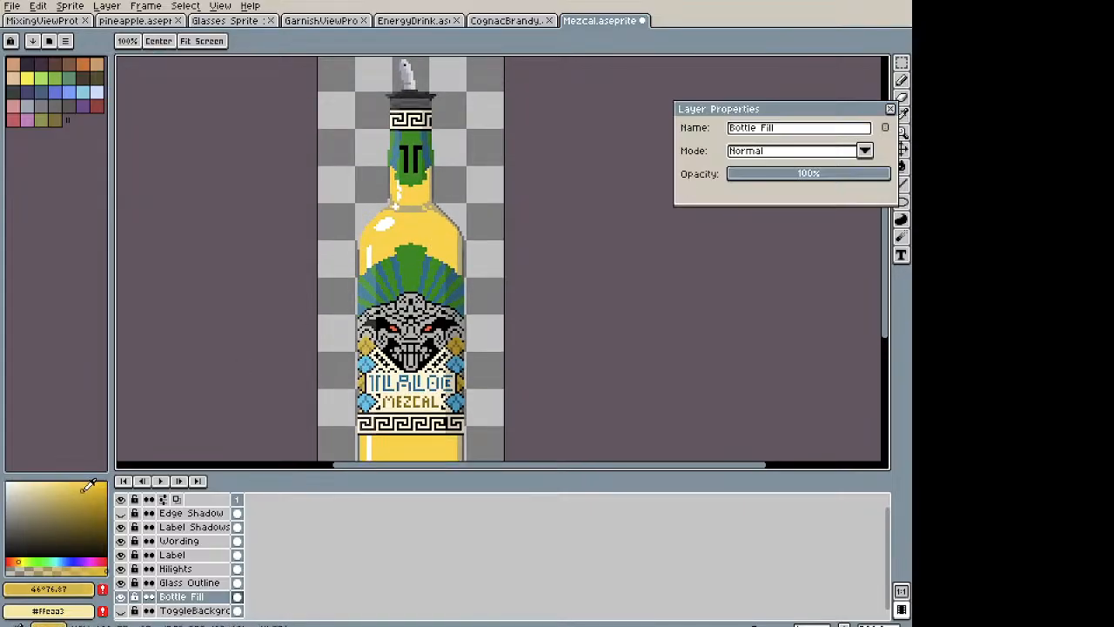
pyautogui.click(423, 233)
pyautogui.scroll(-2, 493, 212)
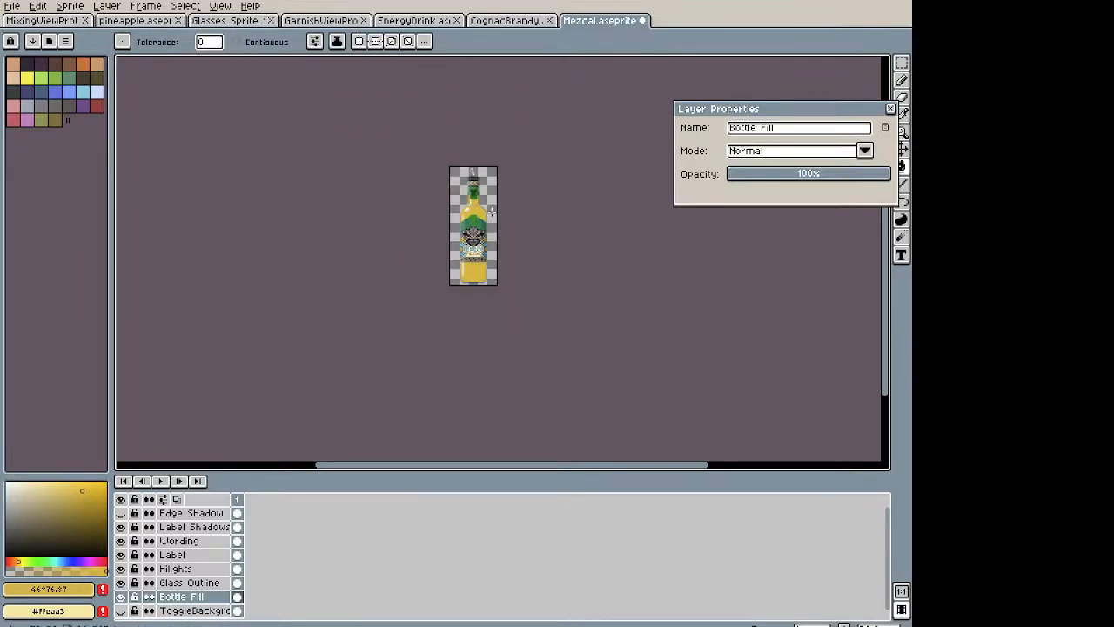
pyautogui.scroll(3, 492, 212)
# Step: Try a less saturated gold, HSV 46, 62, 89, as the liquid's fill
pyautogui.moveTo(79, 489); pyautogui.dragTo(68, 489)
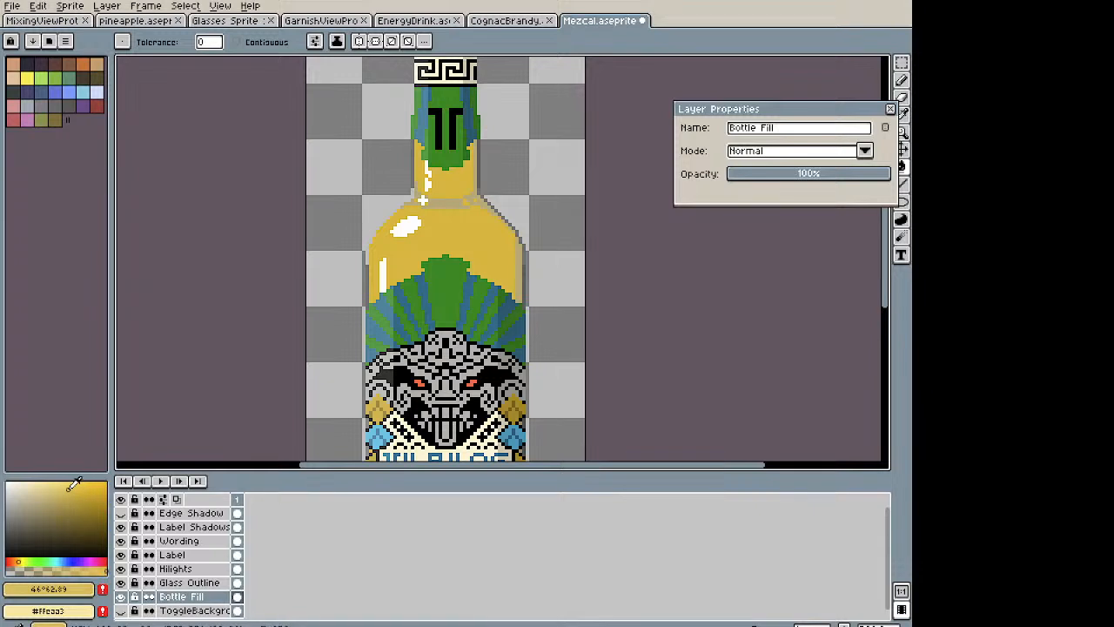
pyautogui.click(476, 232)
pyautogui.scroll(-2, 476, 233)
pyautogui.scroll(1, 266, 328)
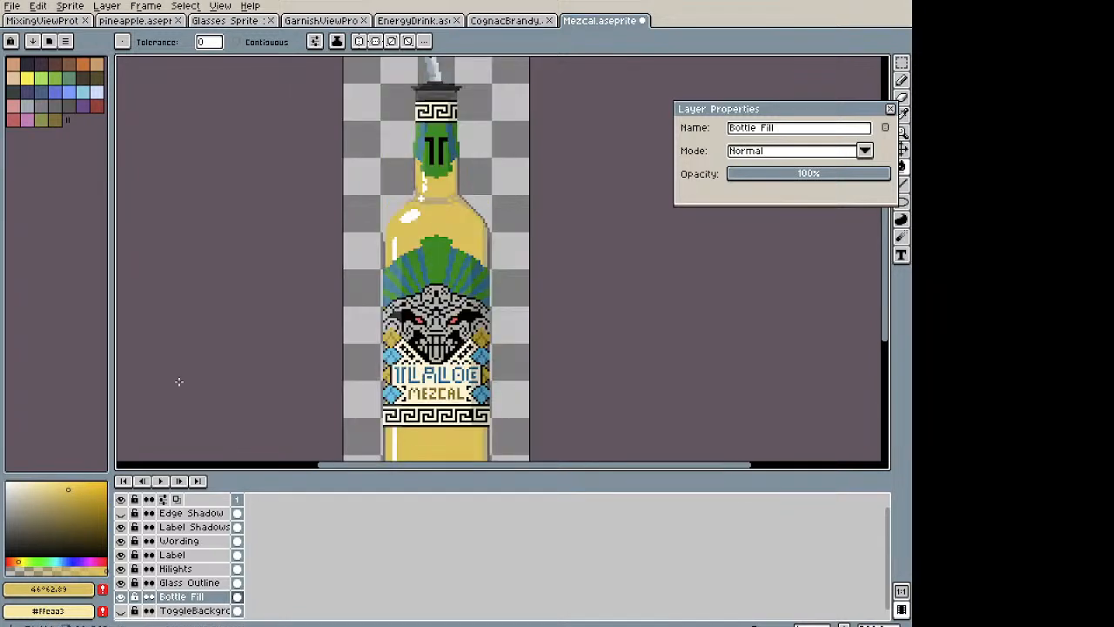
# Step: Try a brighter yellow for the liquid, filling it with HSV 46, 67, 100
pyautogui.click(73, 489)
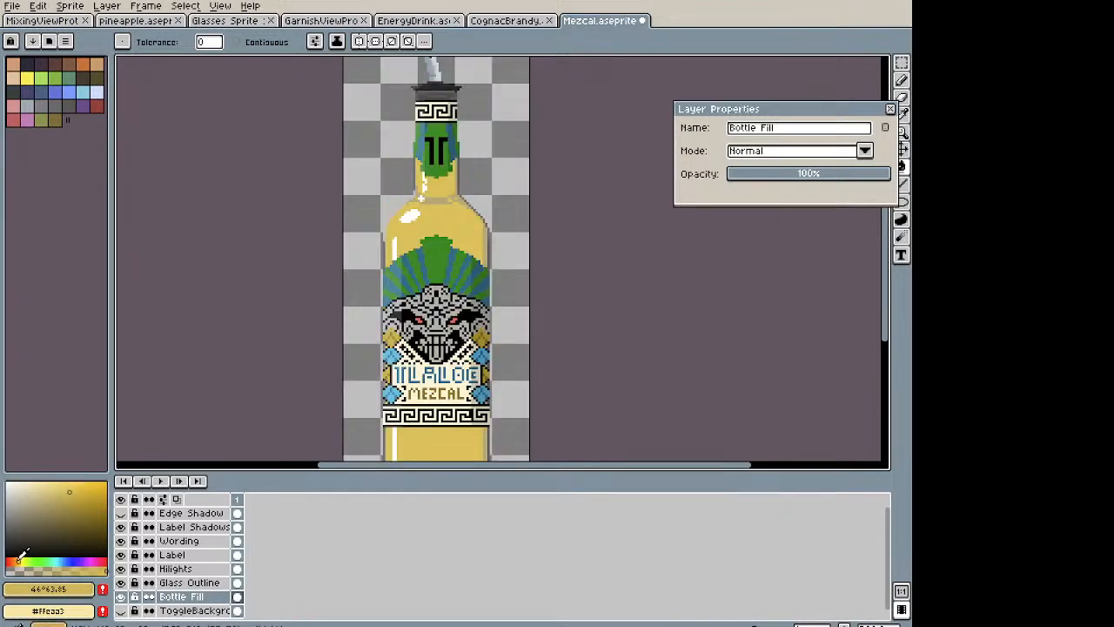
pyautogui.moveTo(68, 490)
pyautogui.mouseDown()
pyautogui.moveTo(12, 497)
pyautogui.moveTo(28, 492)
pyautogui.moveTo(25, 467)
pyautogui.moveTo(37, 464)
pyautogui.mouseUp()
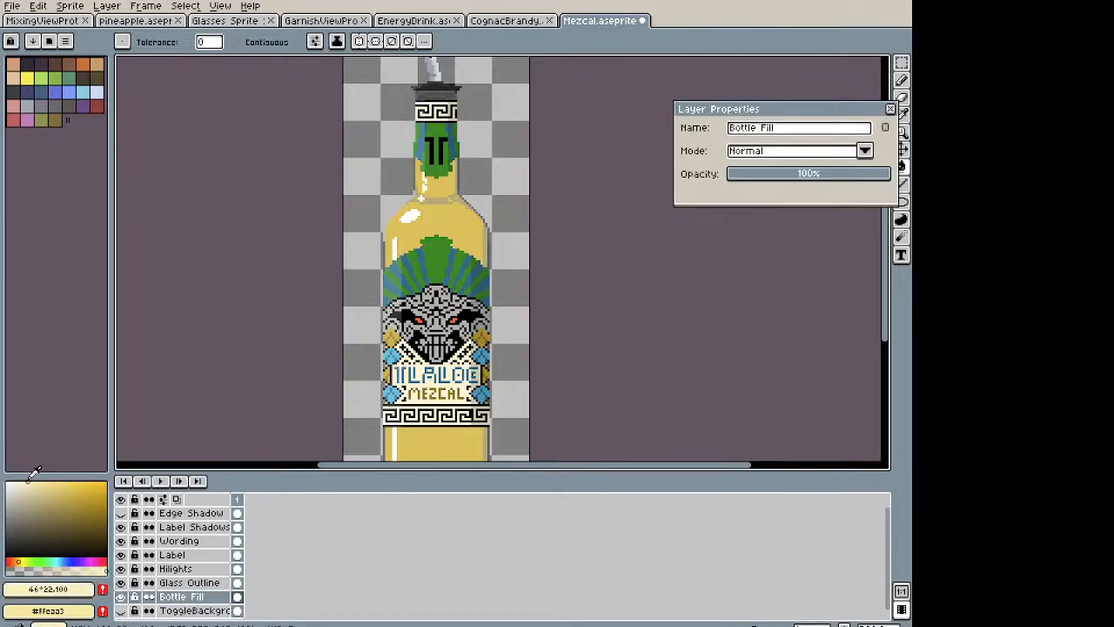
pyautogui.click(26, 557)
pyautogui.moveTo(27, 557); pyautogui.dragTo(23, 560)
pyautogui.click(55, 473)
pyautogui.moveTo(50, 480); pyautogui.dragTo(74, 459)
pyautogui.click(447, 223)
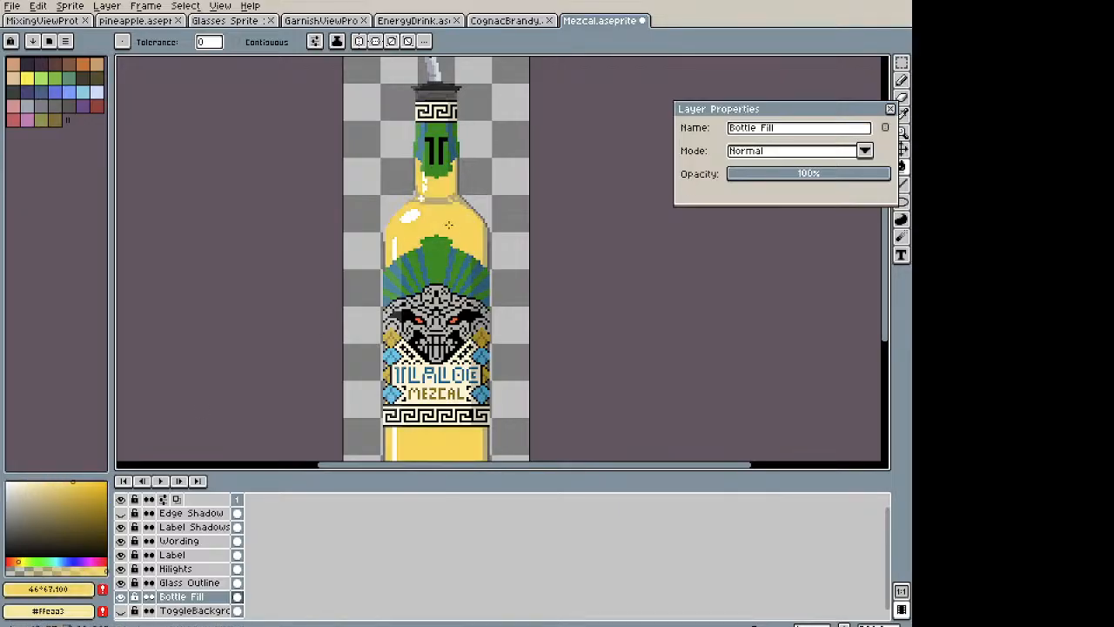
# Step: Set the Bottle Fill layer's opacity to 75 percent and refill the liquid with muted gold, HSV 46, 61, 76
pyautogui.click(853, 178)
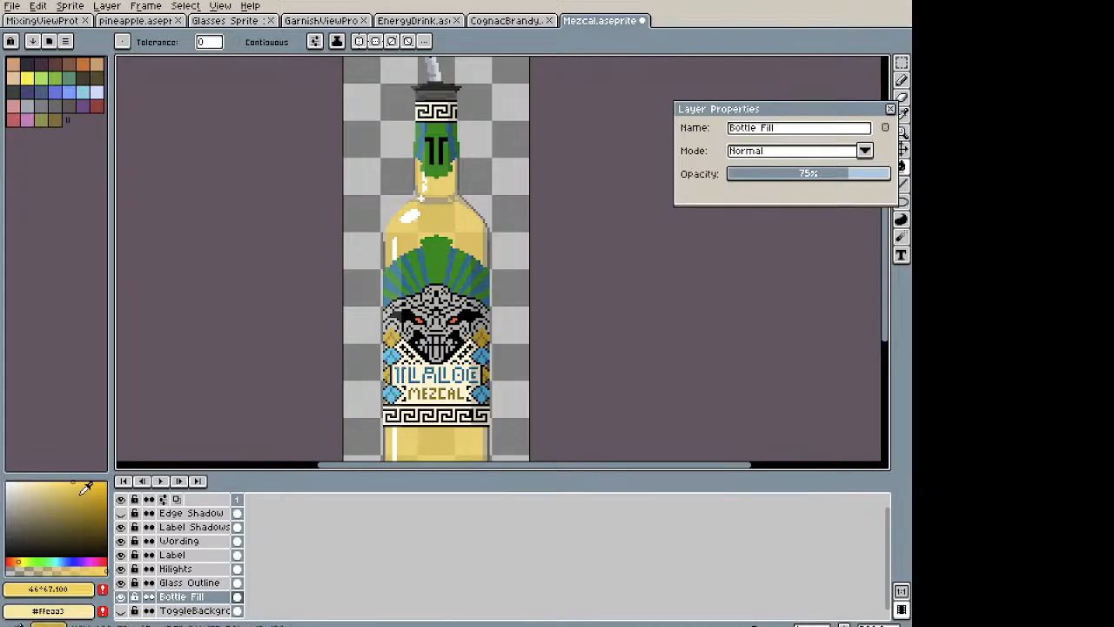
pyautogui.click(65, 495)
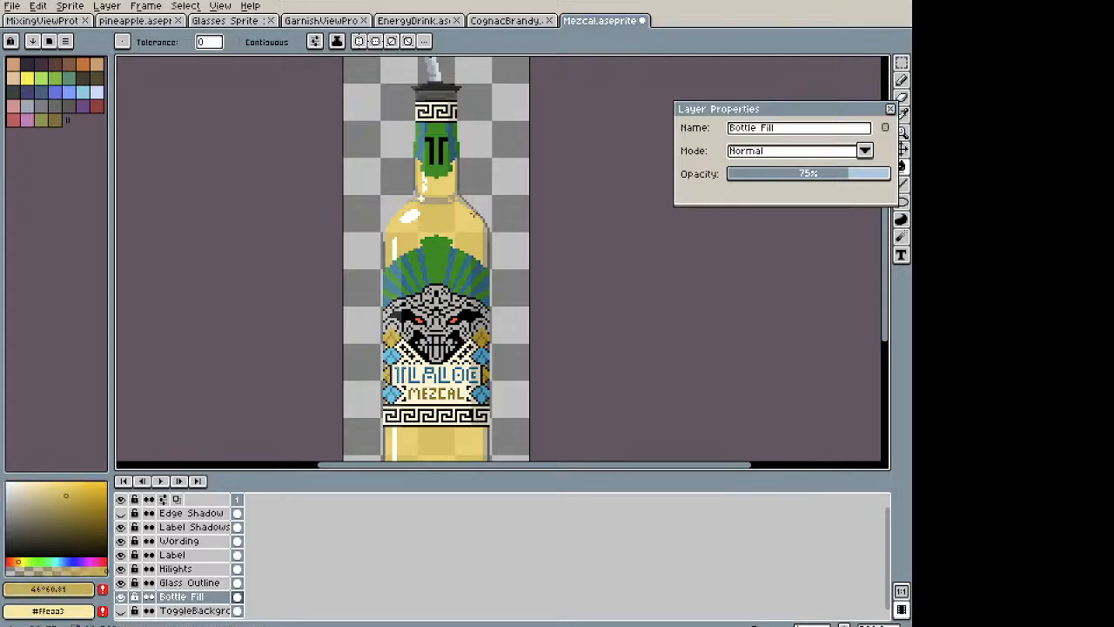
pyautogui.click(467, 218)
pyautogui.scroll(-3, 441, 351)
pyautogui.scroll(3, 441, 350)
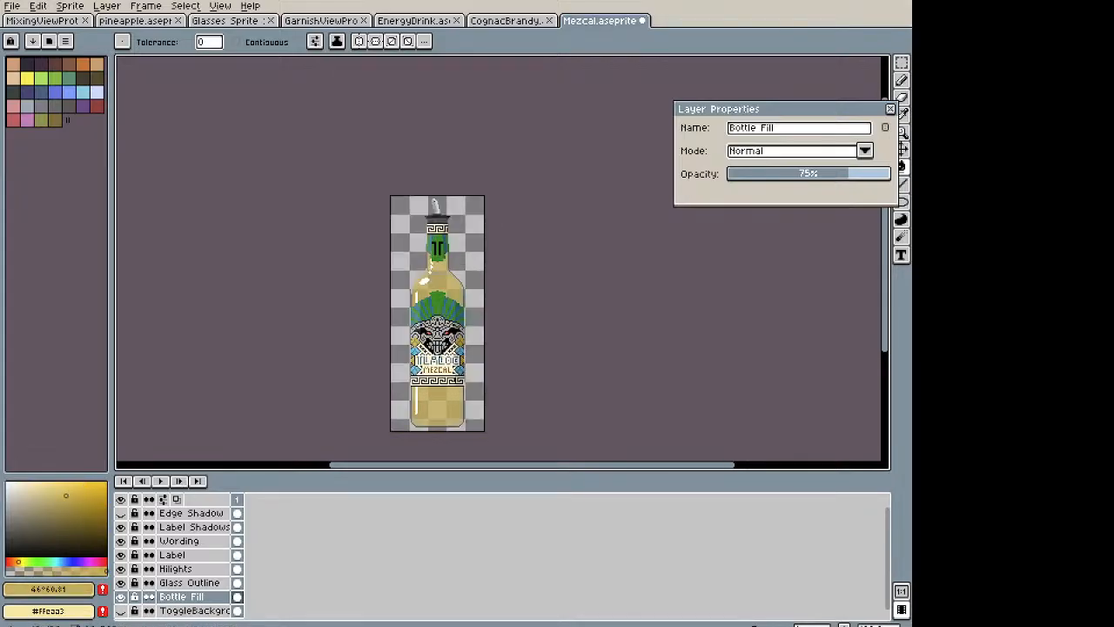
pyautogui.click(67, 498)
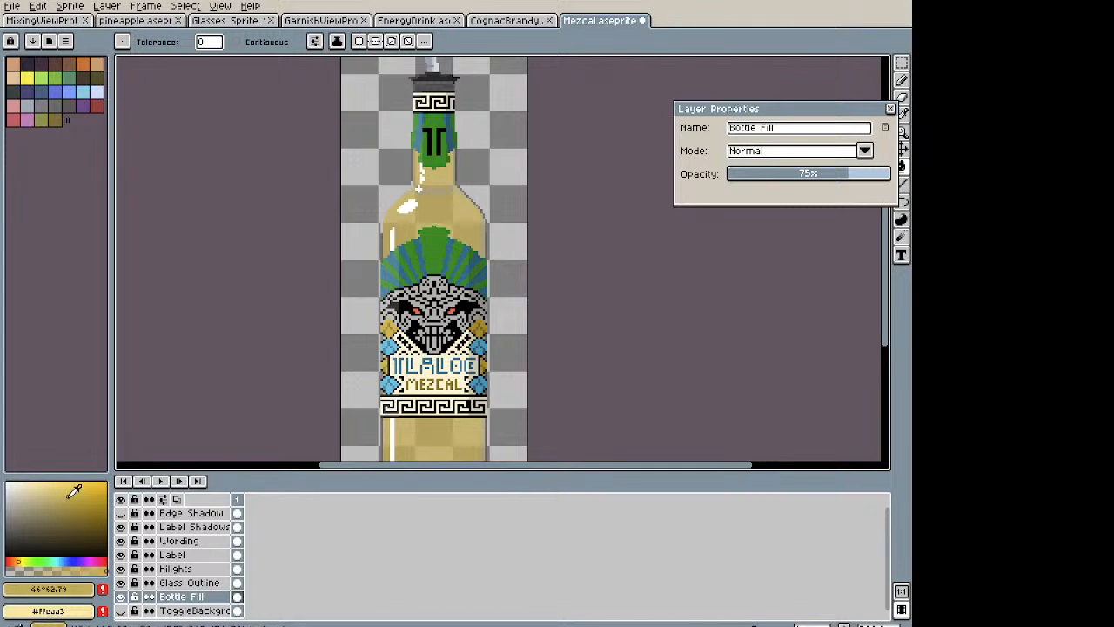
pyautogui.click(456, 213)
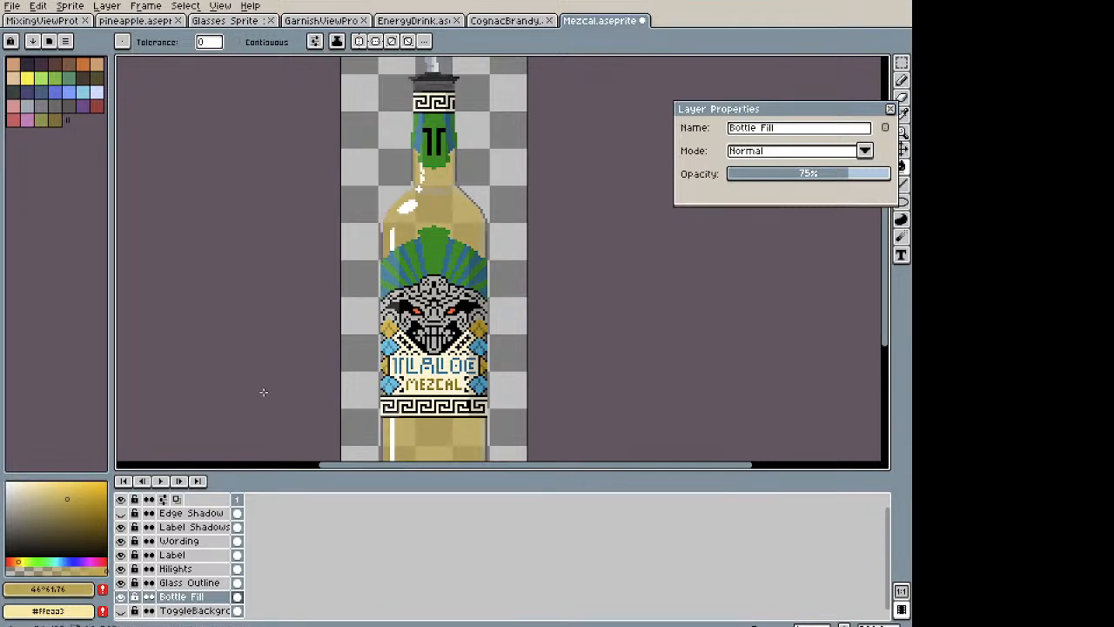
# Step: Recolour the liquid's tan shadows with dark brownish yellow, HSV 46, 65, 48
pyautogui.click(70, 516)
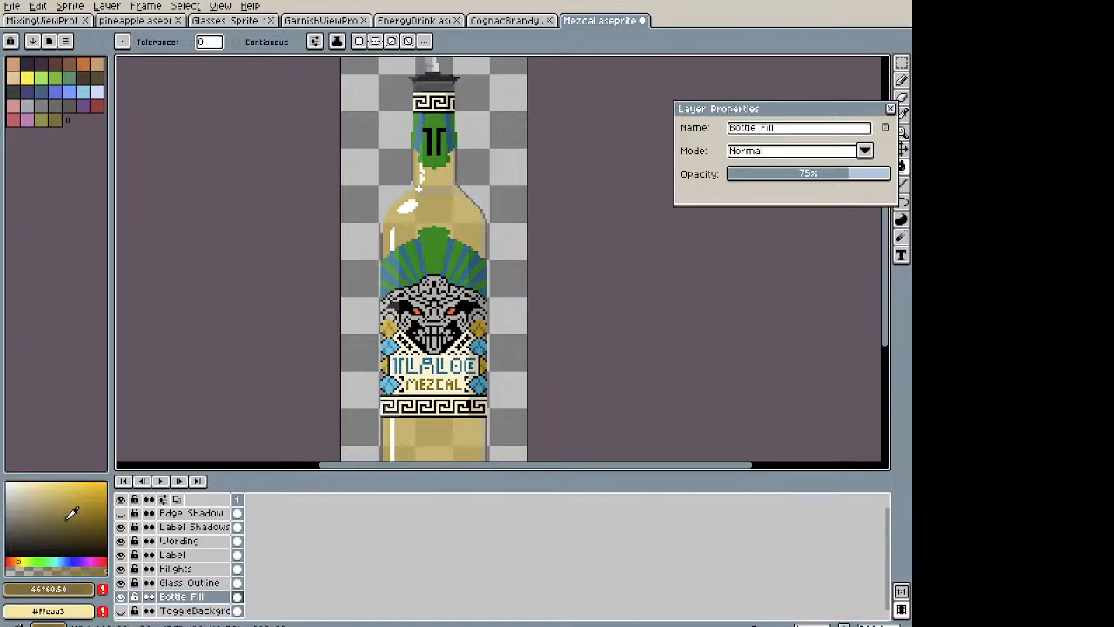
pyautogui.click(71, 520)
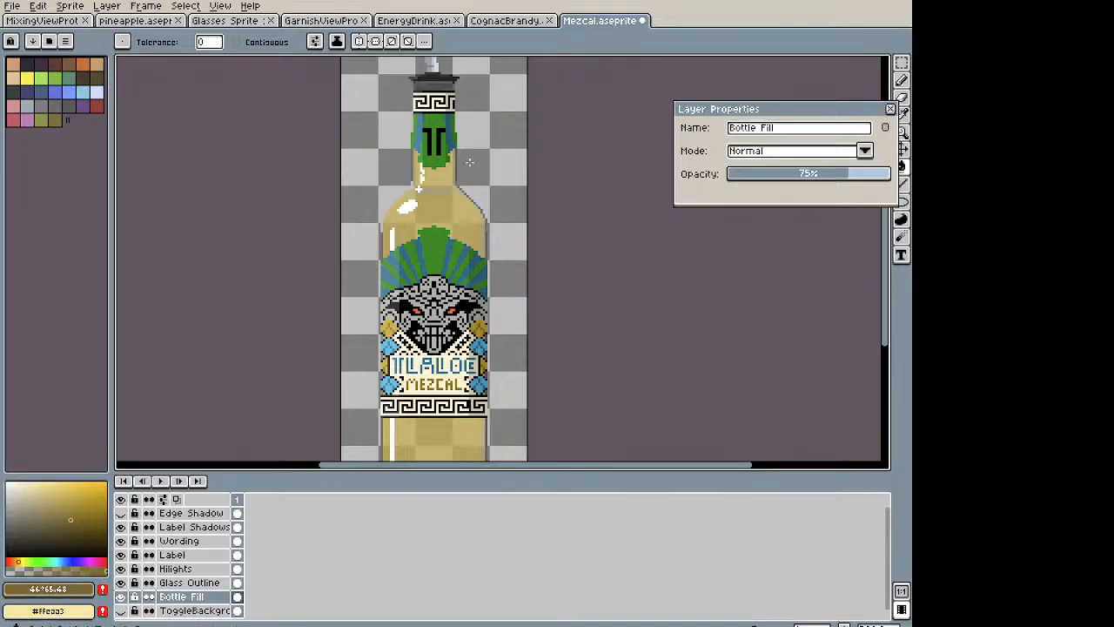
pyautogui.scroll(1, 473, 193)
pyautogui.click(391, 181)
pyautogui.scroll(-1, 470, 258)
pyautogui.scroll(-1, 471, 259)
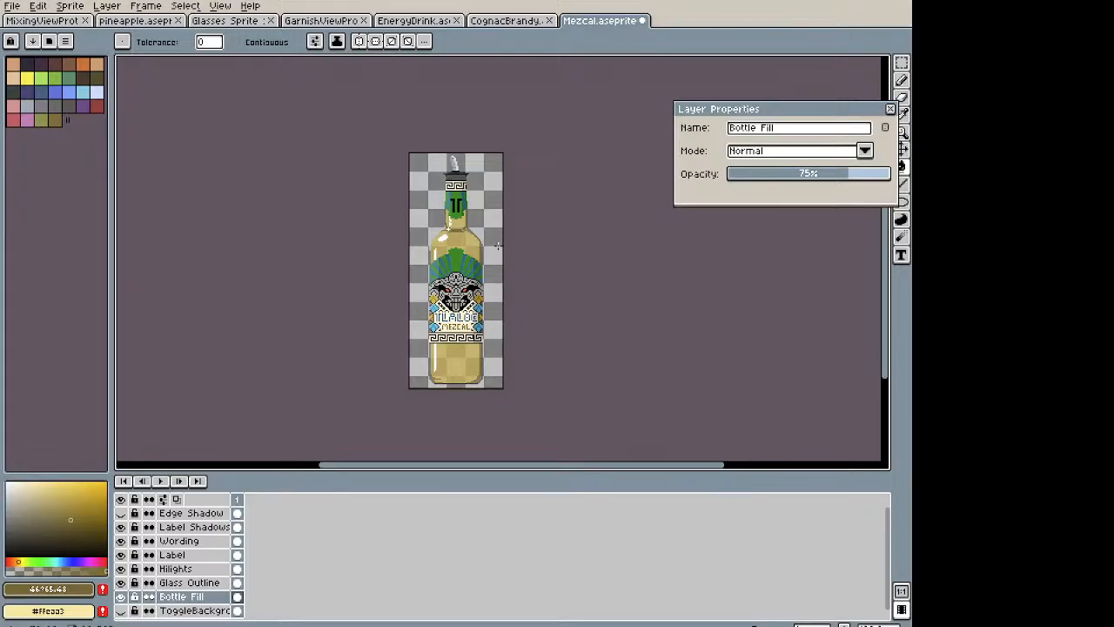
# Step: Close the layer properties and paint irregular dark ripple strokes along the bottle's base between the shaded corners
pyautogui.press('i')
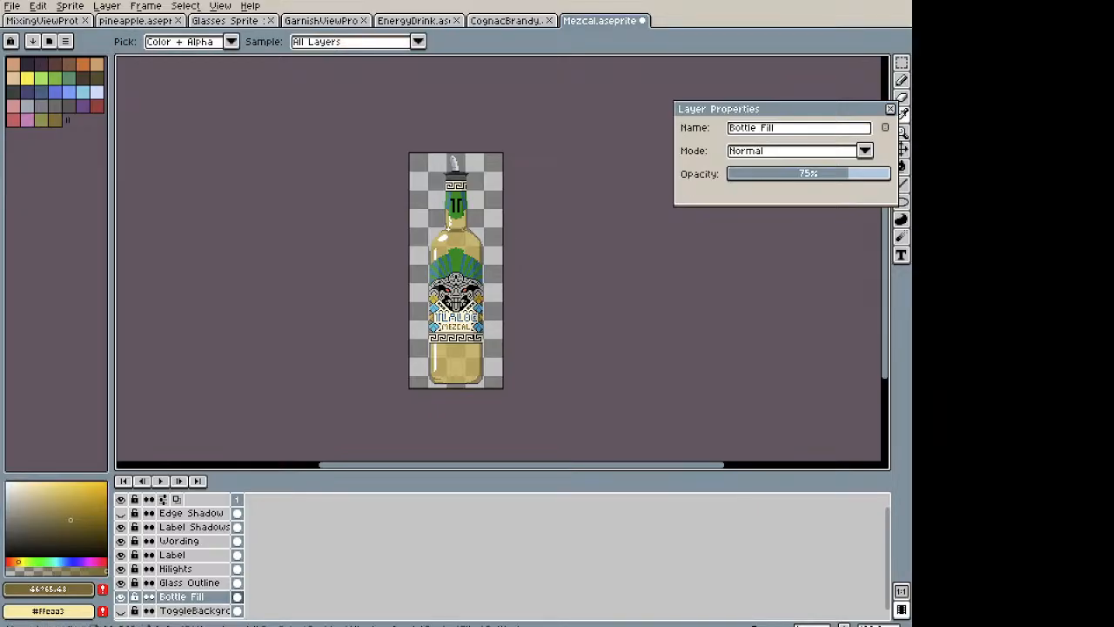
pyautogui.press('w')
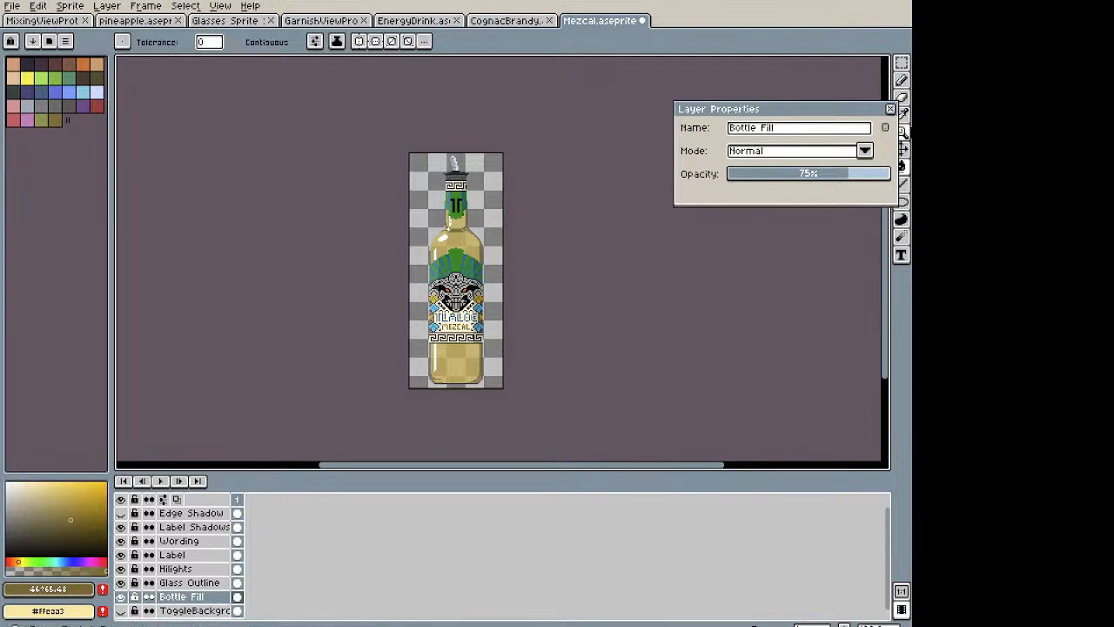
pyautogui.click(891, 110)
pyautogui.scroll(4, 481, 318)
pyautogui.press('space')
pyautogui.moveTo(426, 378); pyautogui.dragTo(557, 142)
pyautogui.press('b')
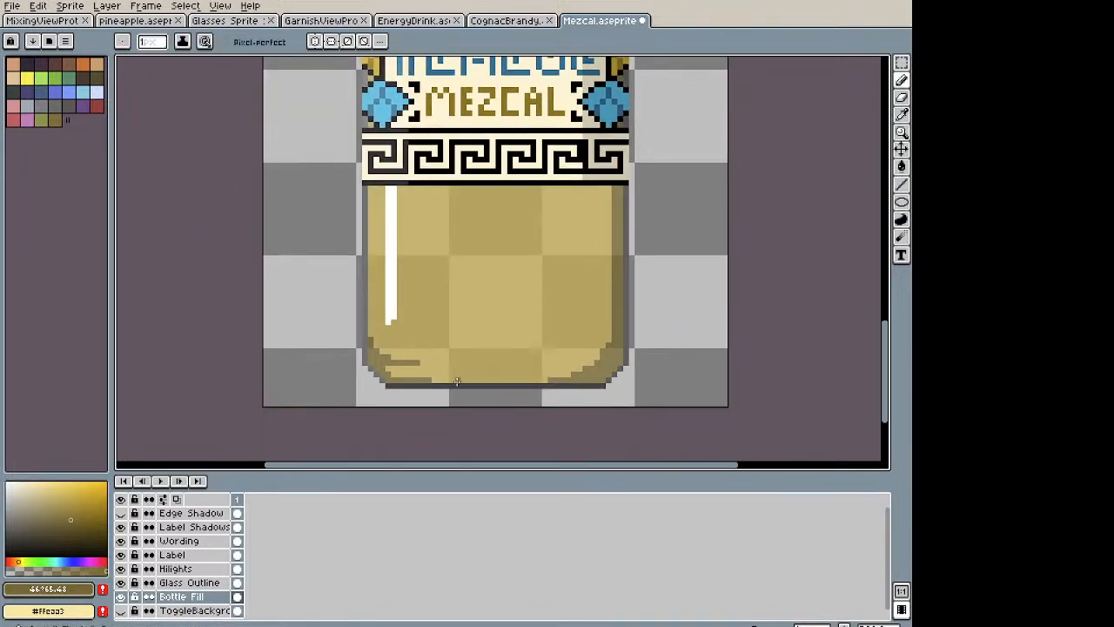
pyautogui.scroll(1, 429, 372)
pyautogui.moveTo(429, 373); pyautogui.dragTo(532, 377)
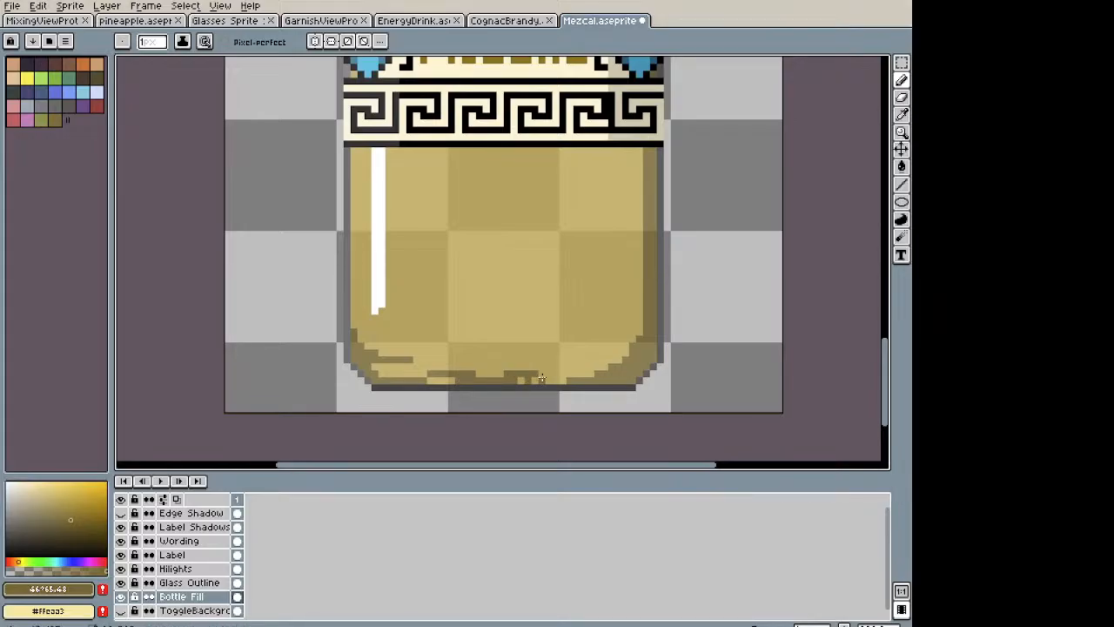
# Step: Add a short dark streak in the liquid just above the ripples at the middle of the bottle's base
pyautogui.scroll(-5, 568, 380)
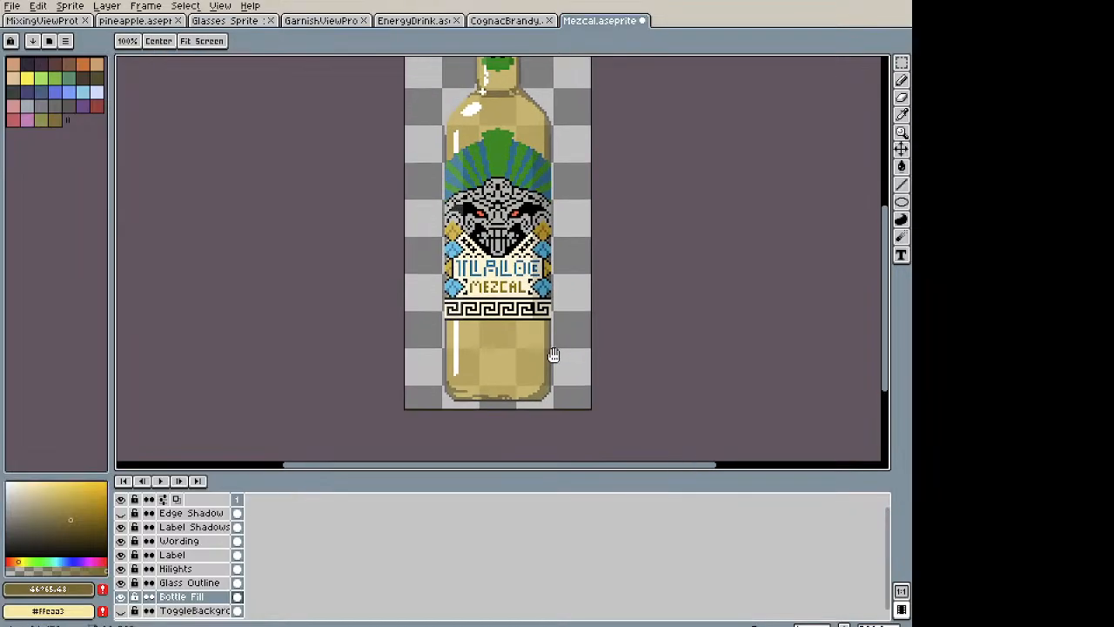
pyautogui.scroll(2, 564, 328)
pyautogui.moveTo(575, 301); pyautogui.dragTo(544, 331)
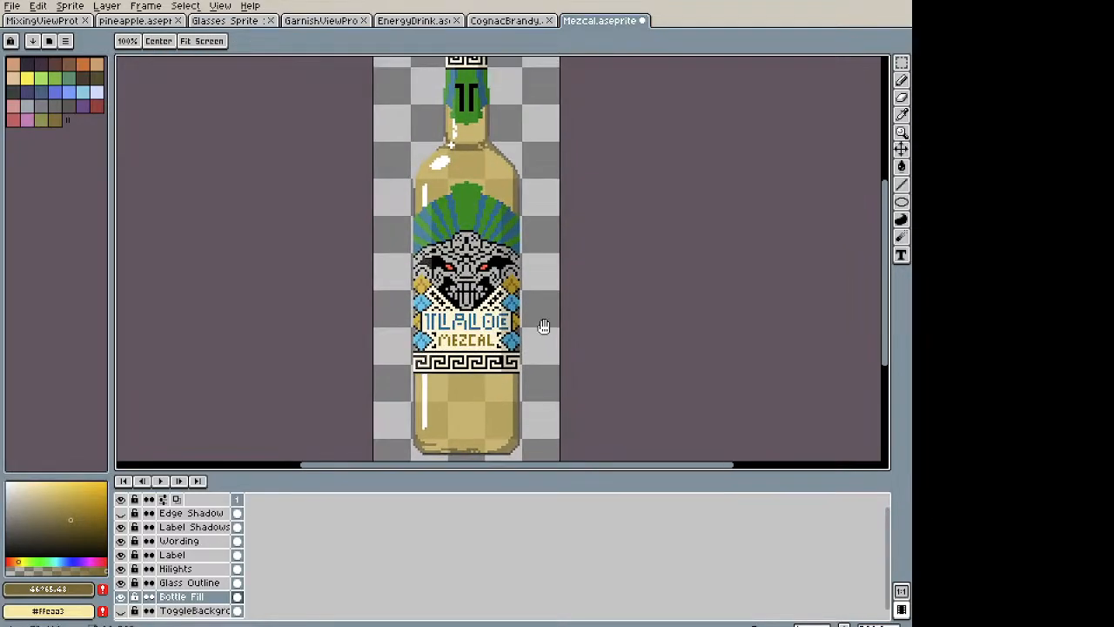
pyautogui.scroll(2, 488, 393)
pyautogui.moveTo(464, 424); pyautogui.dragTo(529, 255)
pyautogui.scroll(1, 502, 313)
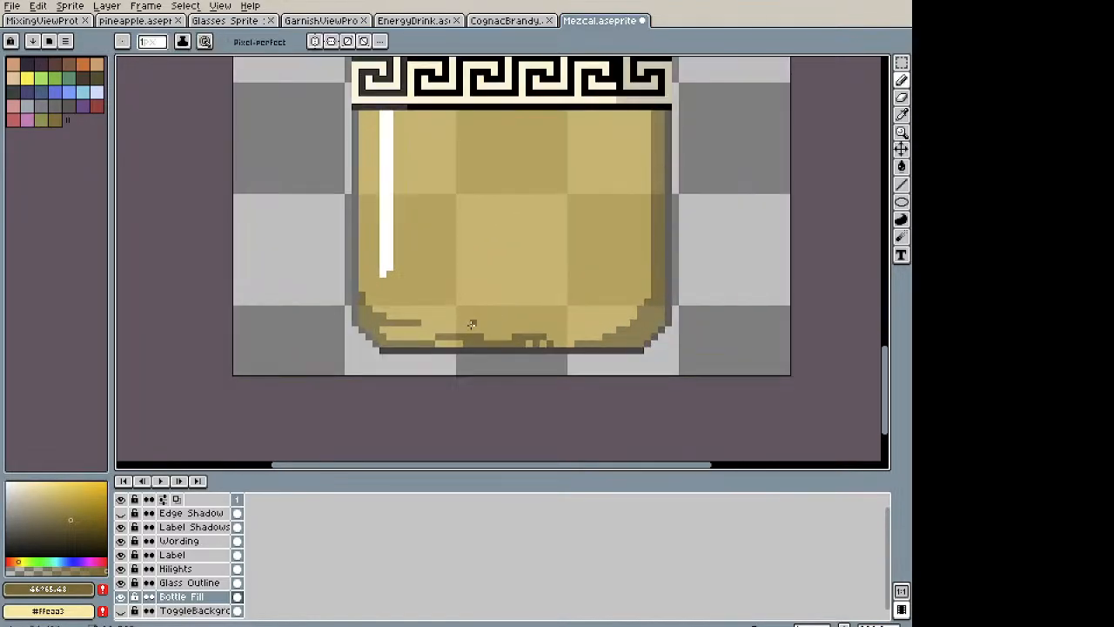
pyautogui.moveTo(489, 321); pyautogui.dragTo(501, 322)
pyautogui.scroll(-2, 573, 349)
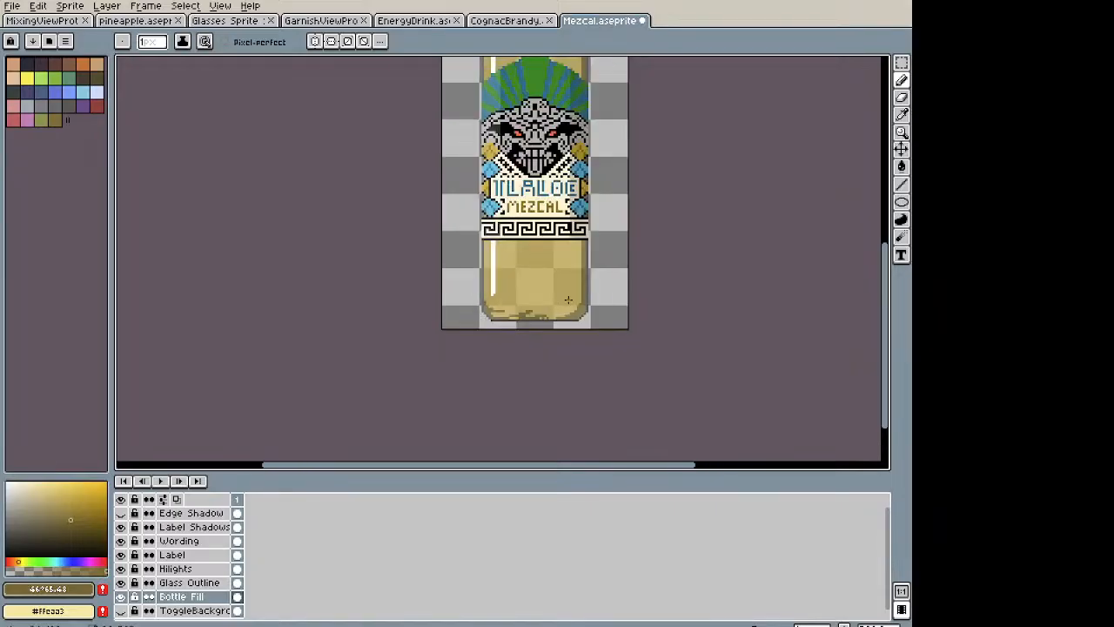
pyautogui.scroll(-1, 559, 310)
pyautogui.press('space')
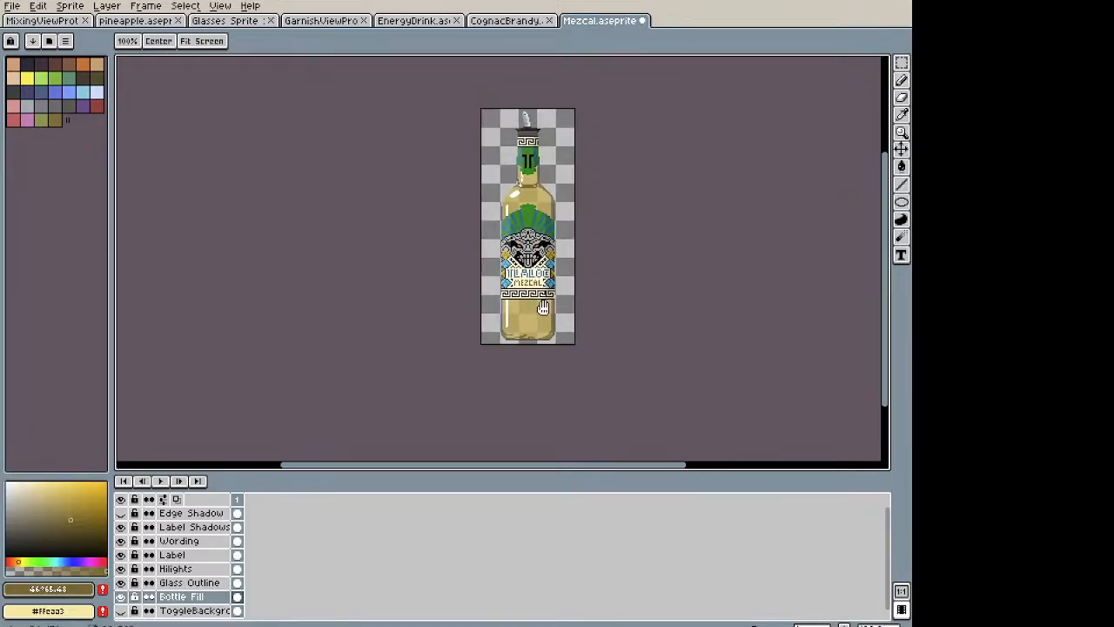
# Step: Add small dark streaks rising above the ripples at the middle of the bottle's base, undoing a misplaced pencil stroke
pyautogui.scroll(4, 517, 323)
pyautogui.moveTo(458, 330); pyautogui.dragTo(429, 281)
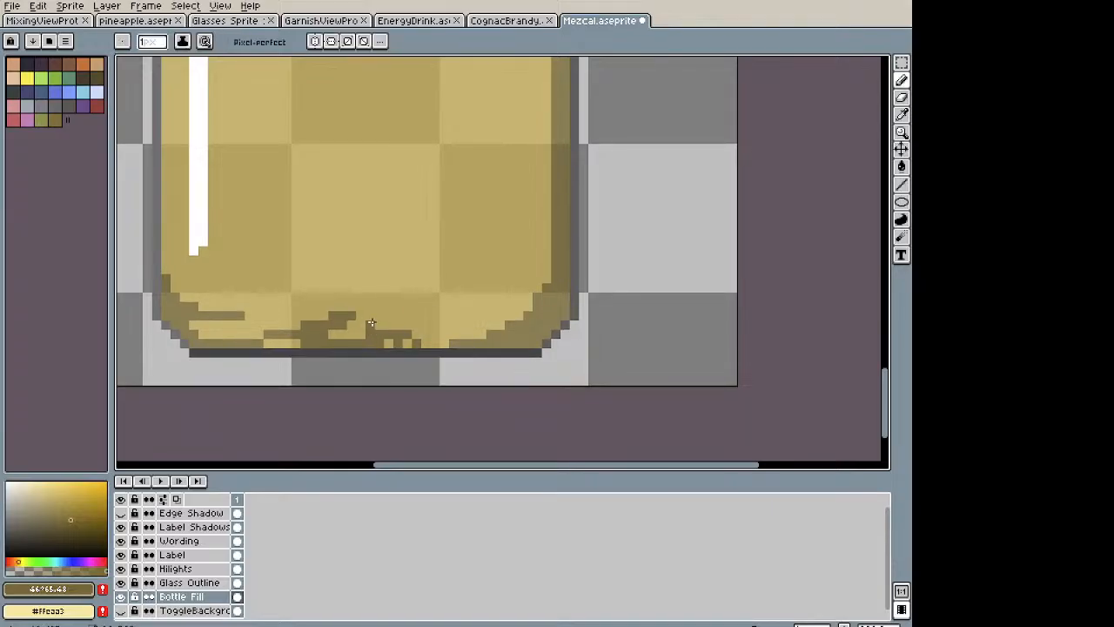
pyautogui.scroll(-1, 474, 305)
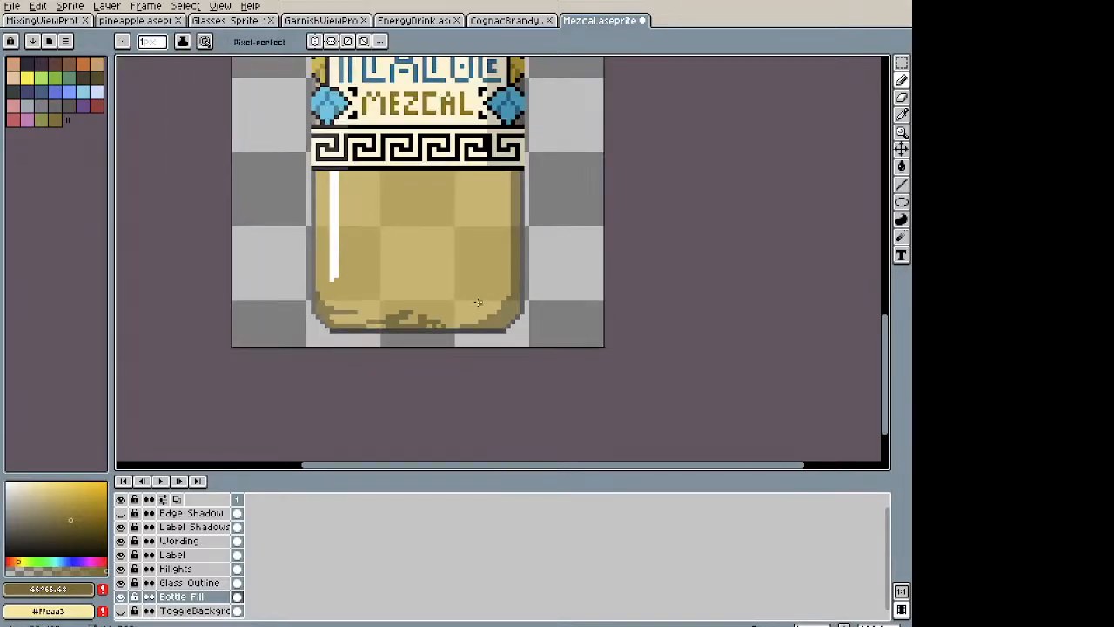
pyautogui.scroll(1, 421, 320)
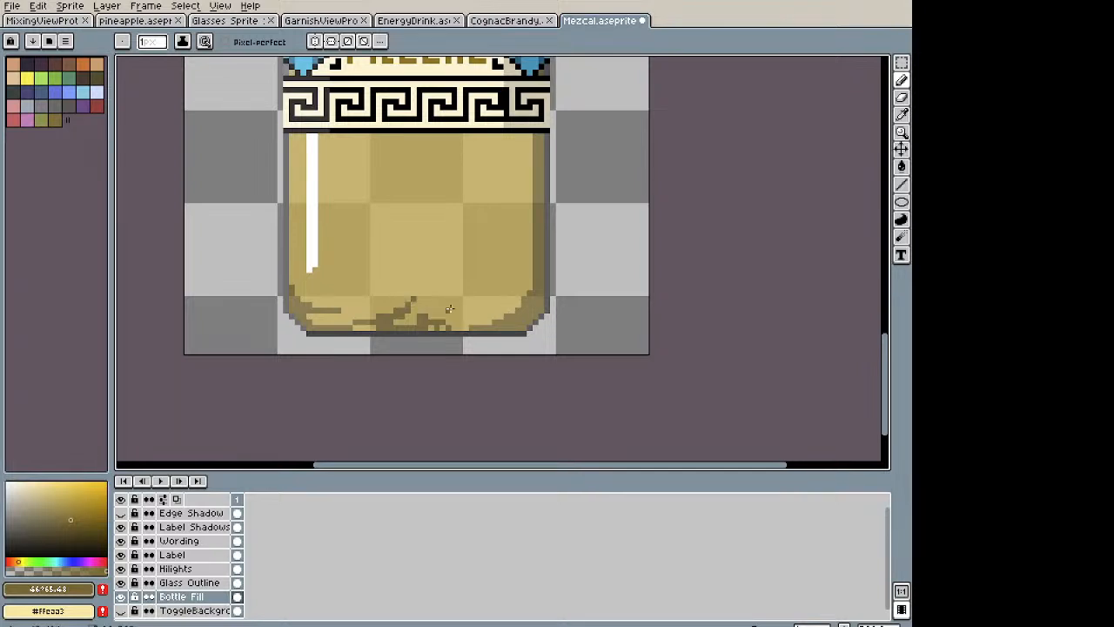
pyautogui.scroll(-2, 450, 309)
pyautogui.scroll(2, 450, 309)
pyautogui.scroll(1, 396, 275)
pyautogui.hotkey('ctrl', 'z')
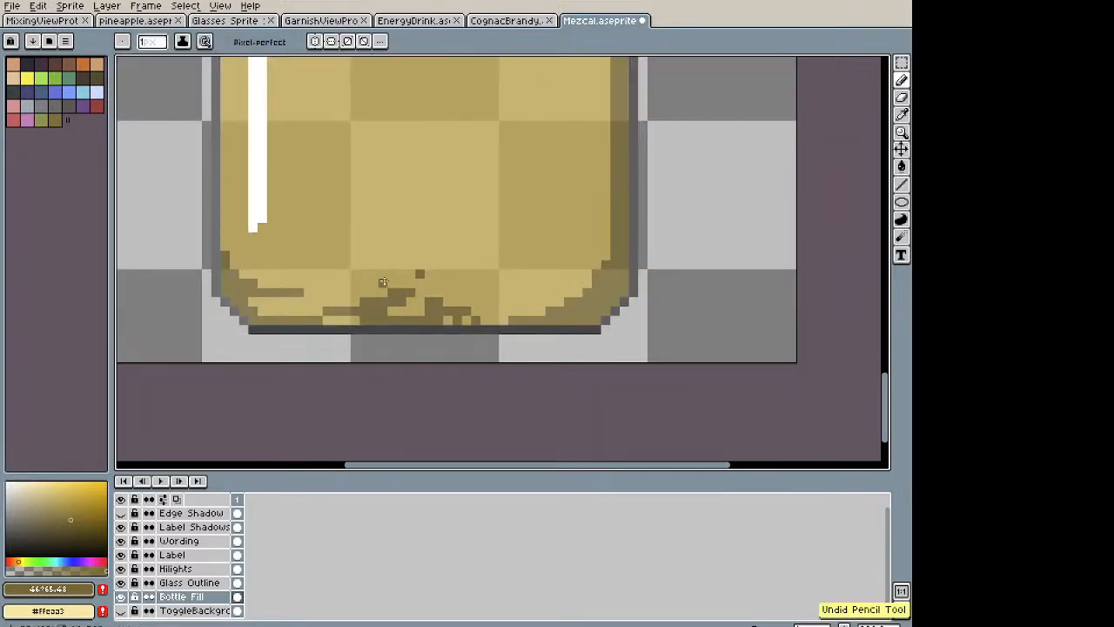
pyautogui.scroll(-2, 507, 258)
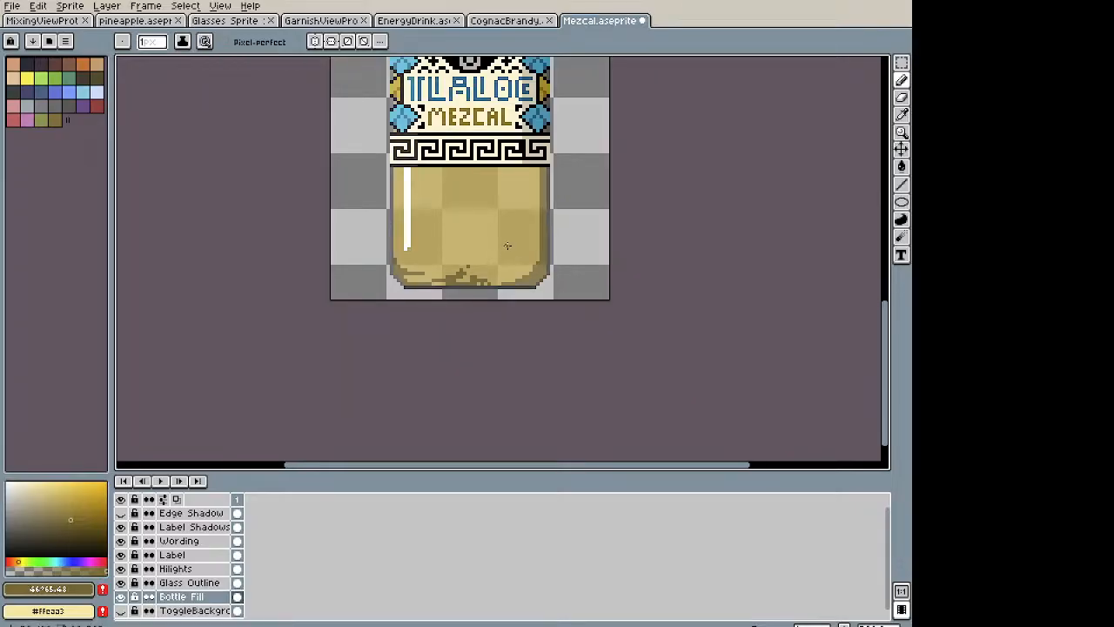
pyautogui.press('space')
pyautogui.moveTo(497, 264); pyautogui.dragTo(415, 285)
pyautogui.scroll(2, 372, 329)
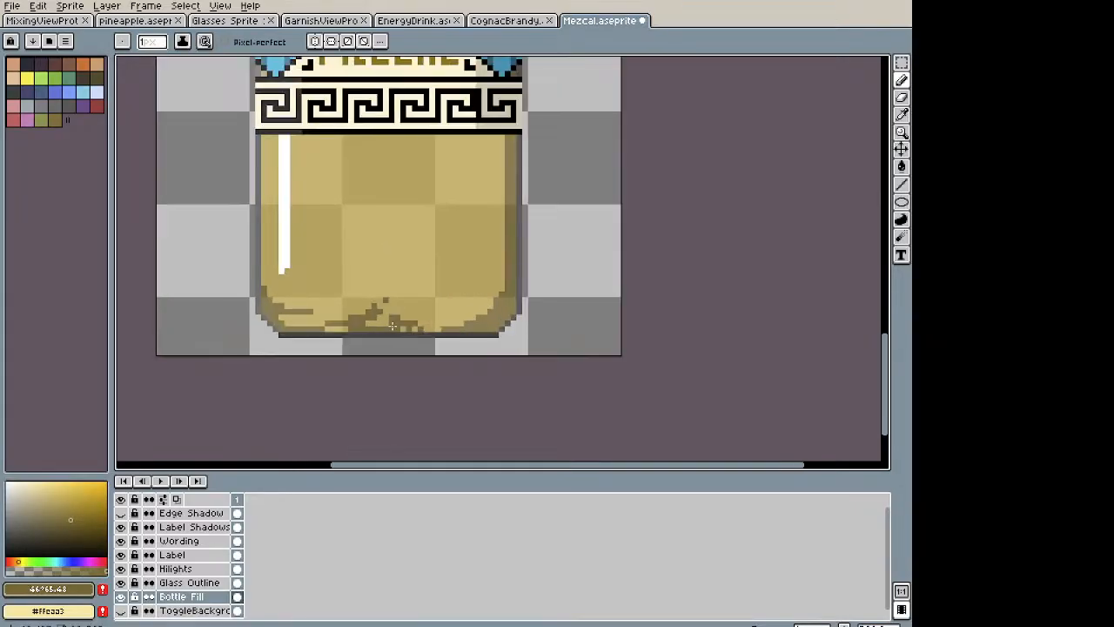
pyautogui.scroll(-3, 507, 287)
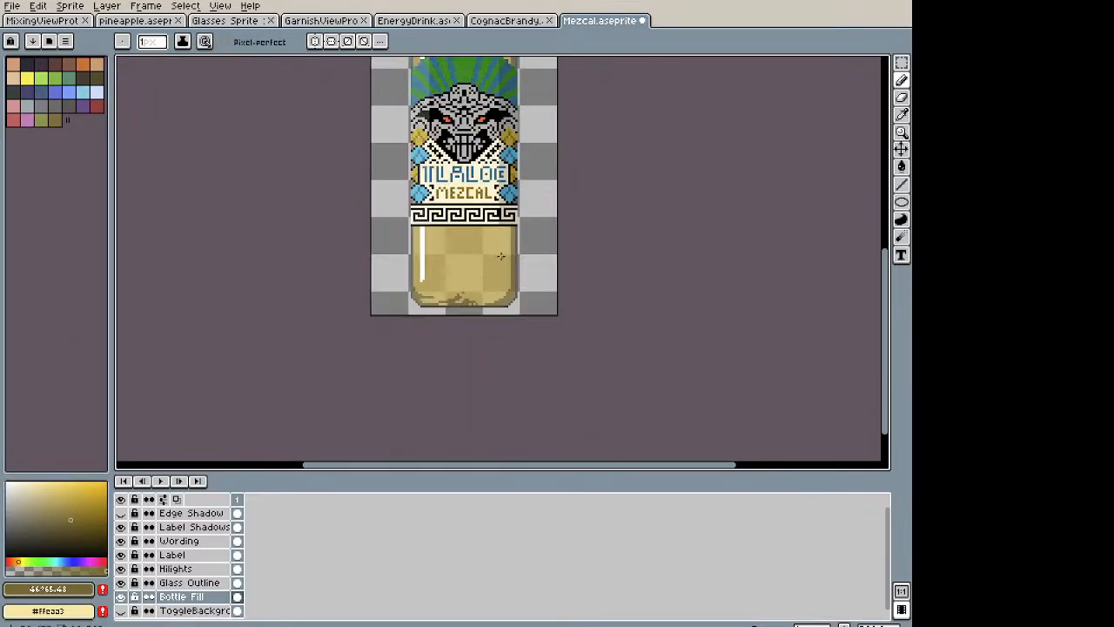
# Step: Check the bottle from neck to base, make the Edge Shadow layer visible and save the sprite
pyautogui.moveTo(495, 230)
pyautogui.mouseDown()
pyautogui.moveTo(385, 311)
pyautogui.moveTo(401, 403)
pyautogui.mouseUp()
pyautogui.moveTo(413, 229); pyautogui.dragTo(389, 317)
pyautogui.scroll(2, 373, 260)
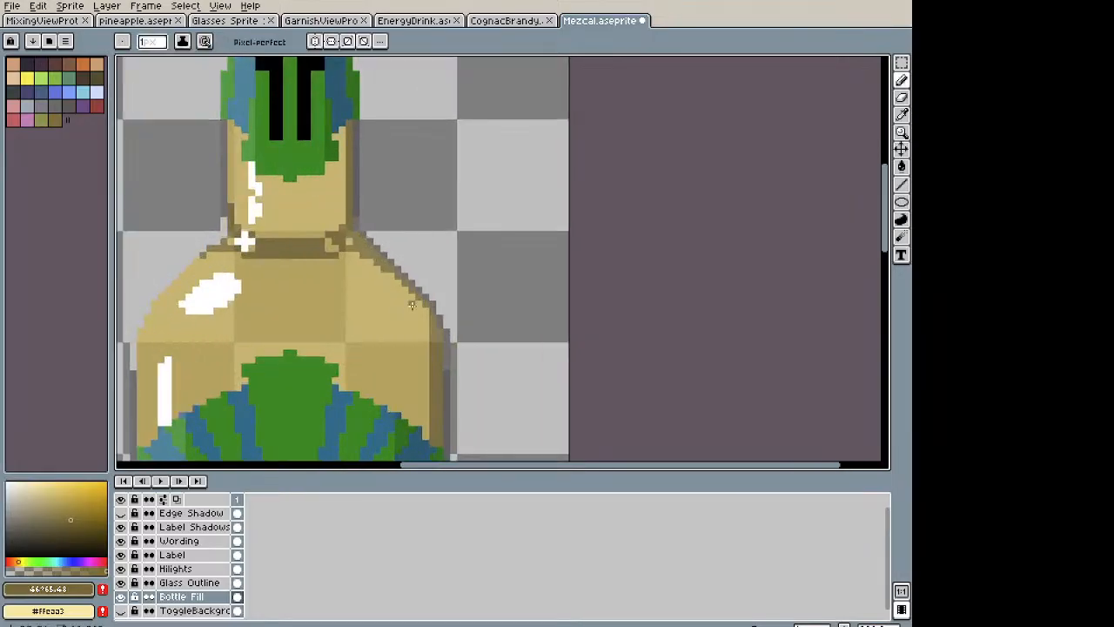
pyautogui.scroll(-3, 477, 329)
pyautogui.moveTo(480, 335); pyautogui.dragTo(539, 308)
pyautogui.moveTo(513, 248)
pyautogui.mouseDown()
pyautogui.moveTo(450, 247)
pyautogui.moveTo(449, 195)
pyautogui.moveTo(482, 164)
pyautogui.mouseUp()
pyautogui.scroll(-2, 450, 195)
pyautogui.scroll(2, 454, 193)
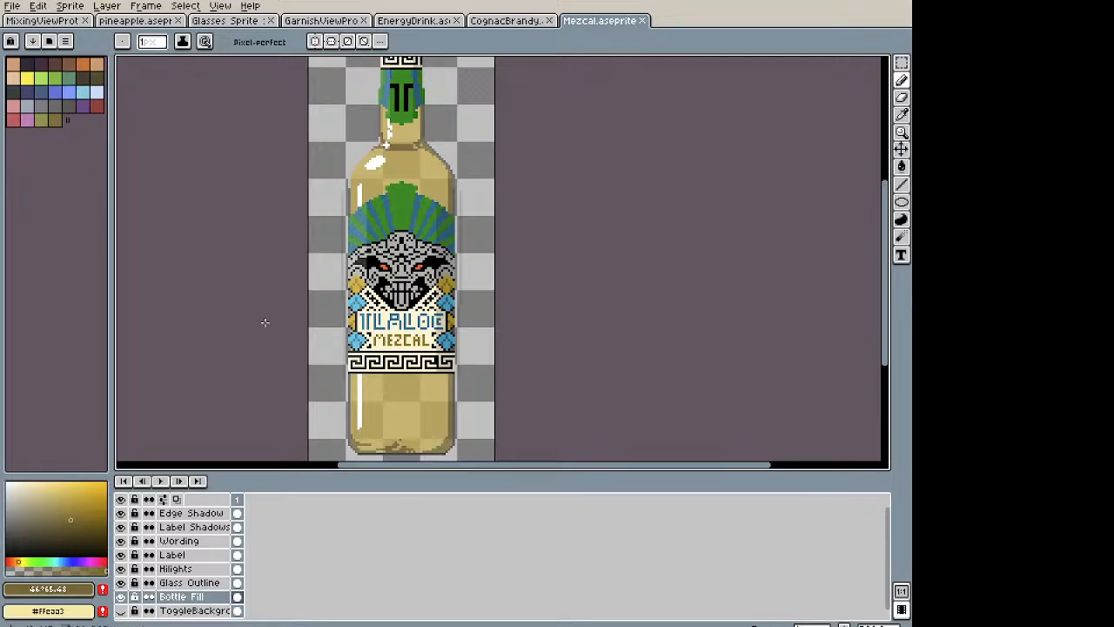
# Step: Select the shadow strip outside the bottle's left edge and shift it one pixel right on the Edge Shadow layer
pyautogui.scroll(1, 302, 257)
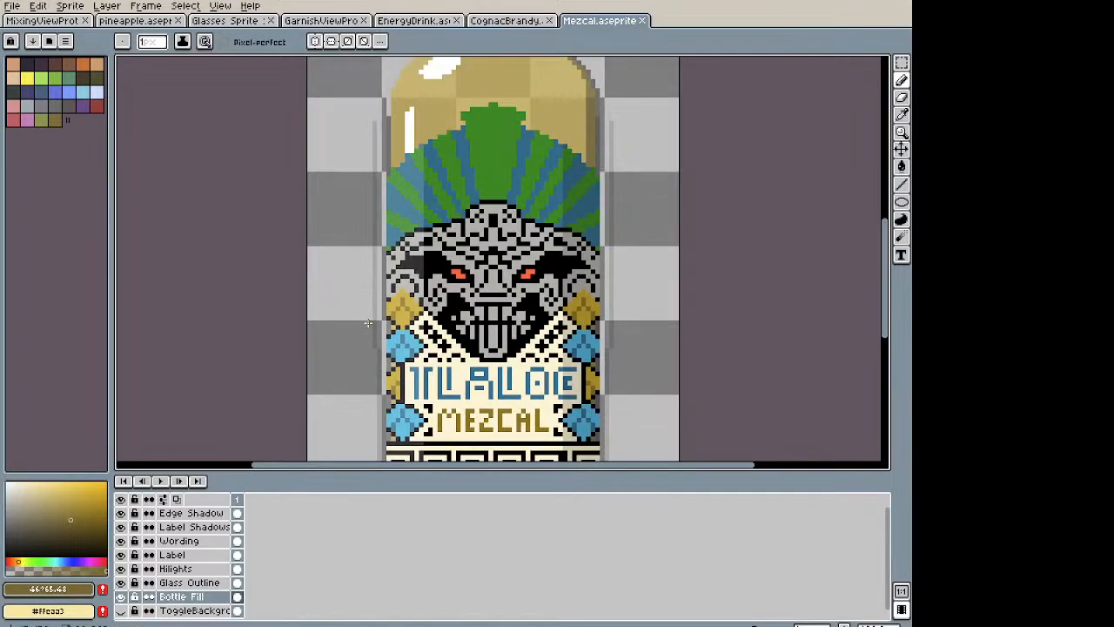
pyautogui.press('m')
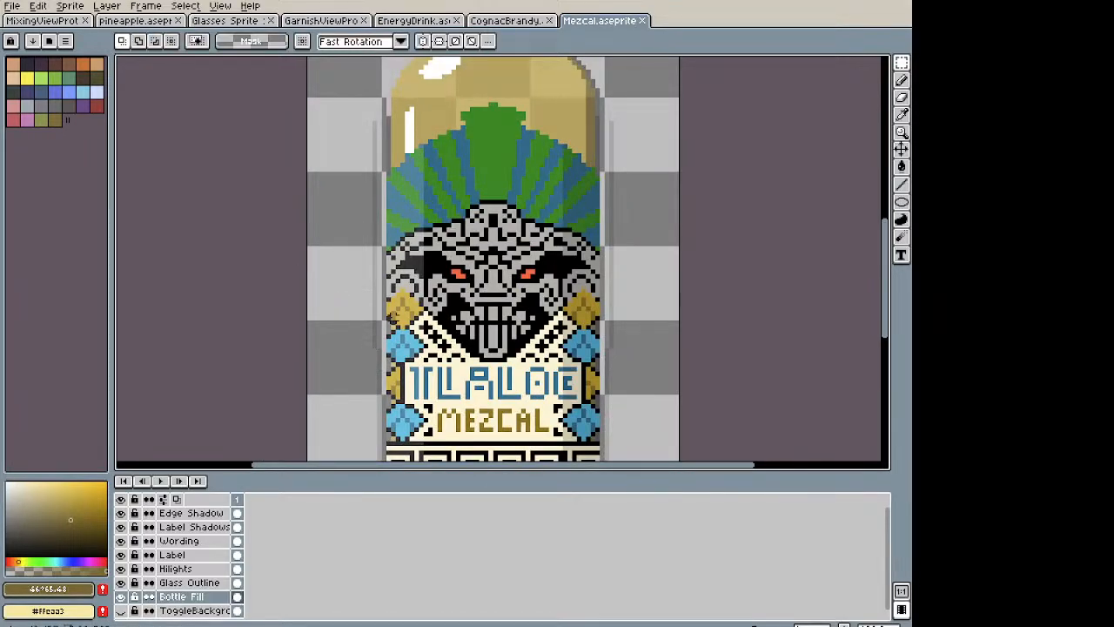
pyautogui.moveTo(370, 314); pyautogui.dragTo(329, 110)
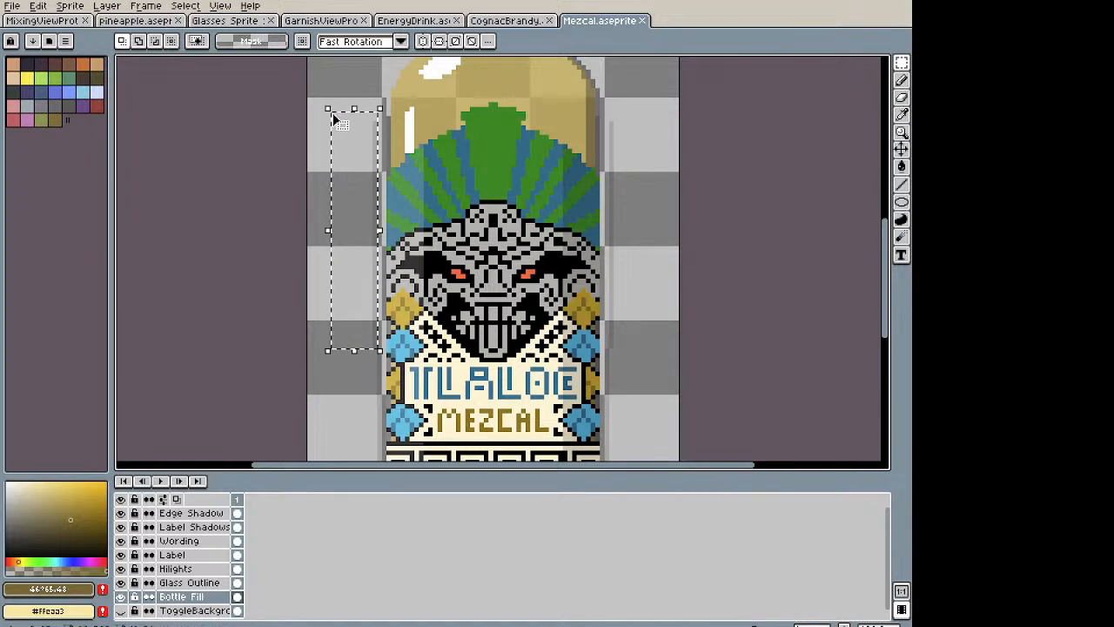
pyautogui.click(336, 120)
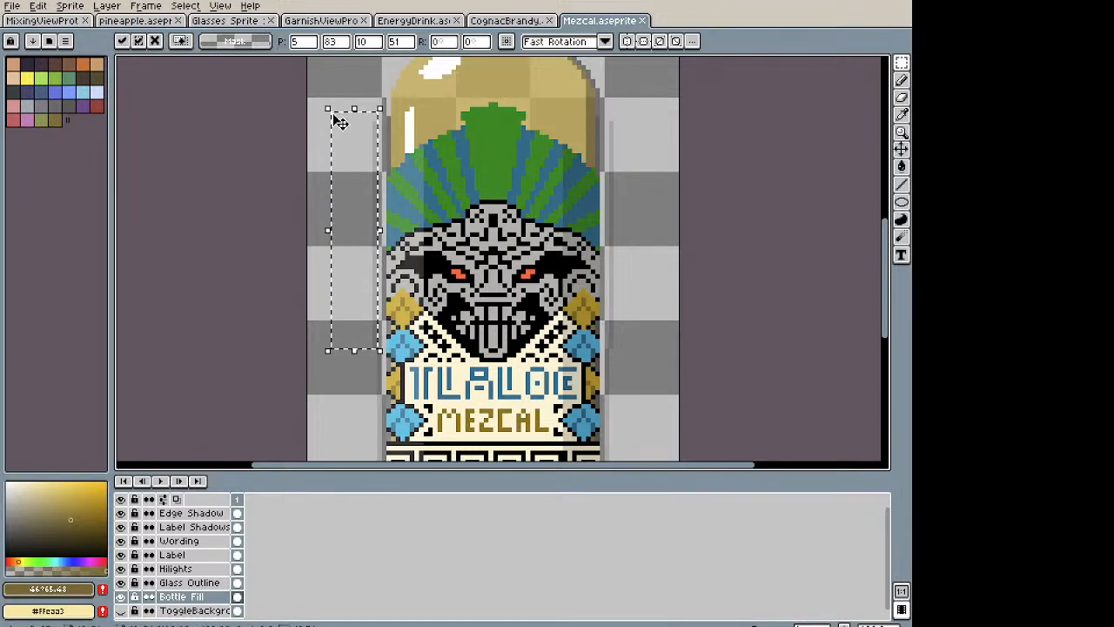
pyautogui.click(190, 515)
pyautogui.press('Right')
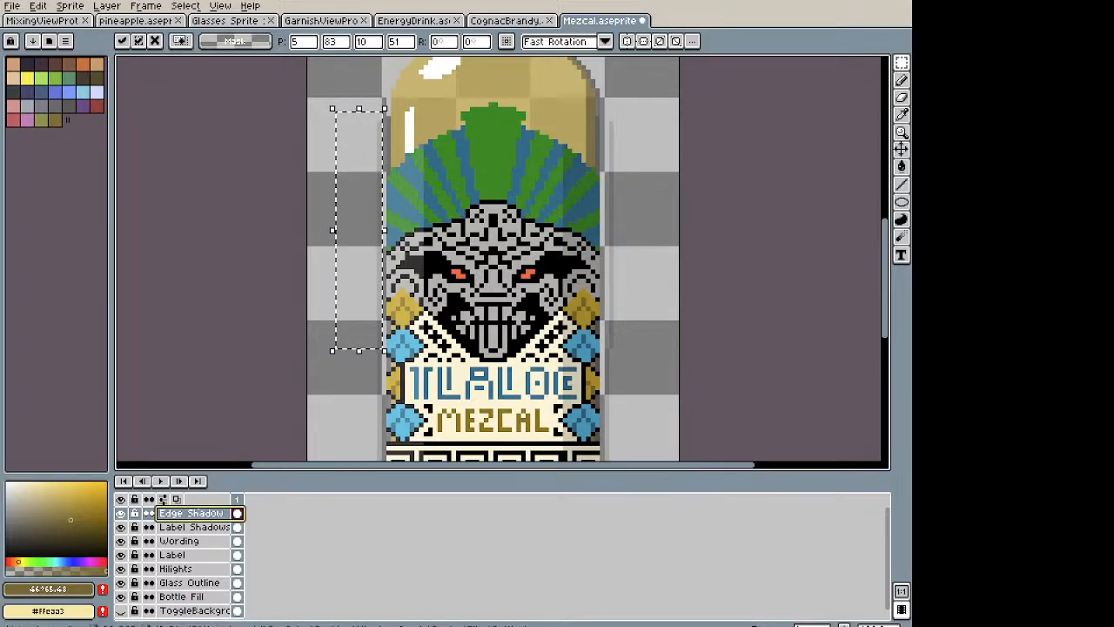
pyautogui.click(198, 424)
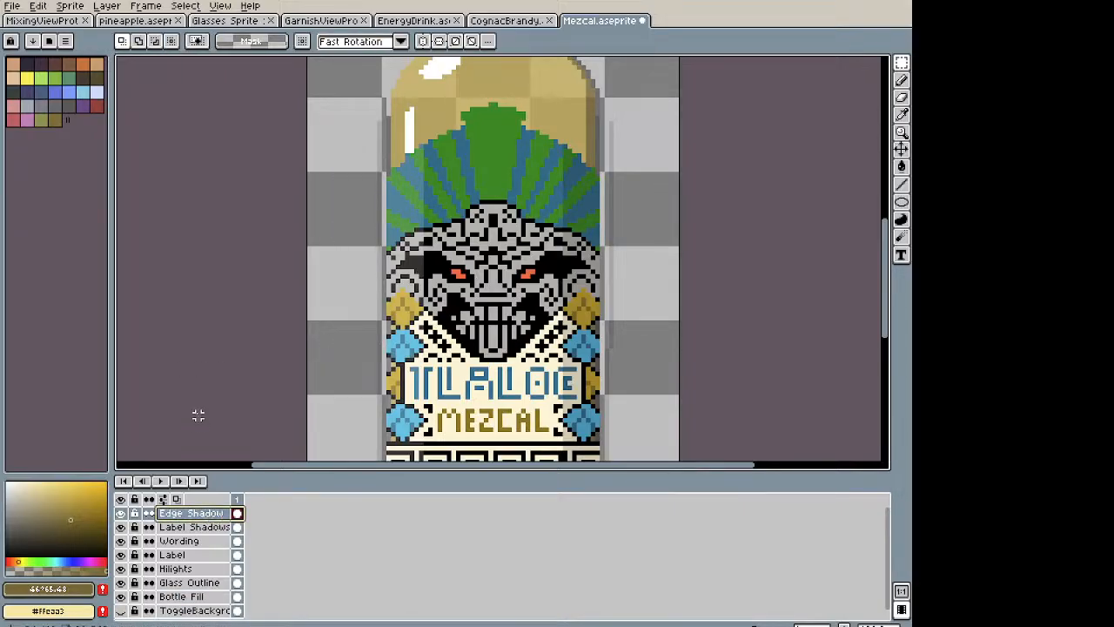
# Step: Select a taller region along the bottle's left side and nudge its edge shadow further right against the glass
pyautogui.moveTo(346, 87); pyautogui.dragTo(410, 468)
pyautogui.press('Right')
pyautogui.press('Right')
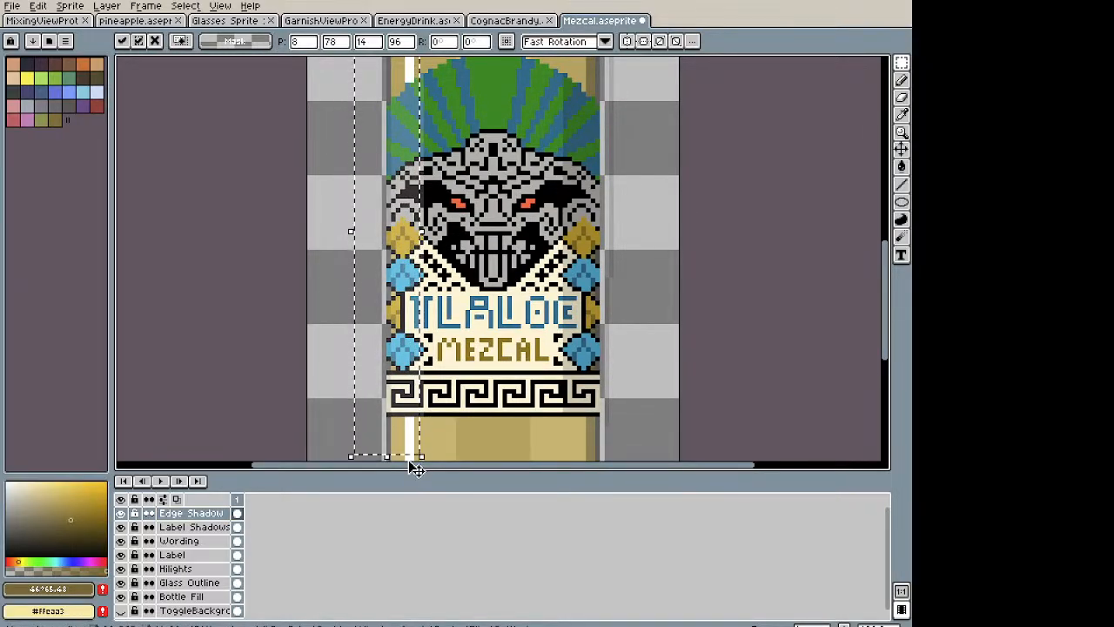
# Step: Erase the shadow pixels overlapping the glass outline at the bottle's left edge above the label, and clear the selection
pyautogui.moveTo(355, 97); pyautogui.dragTo(357, 296)
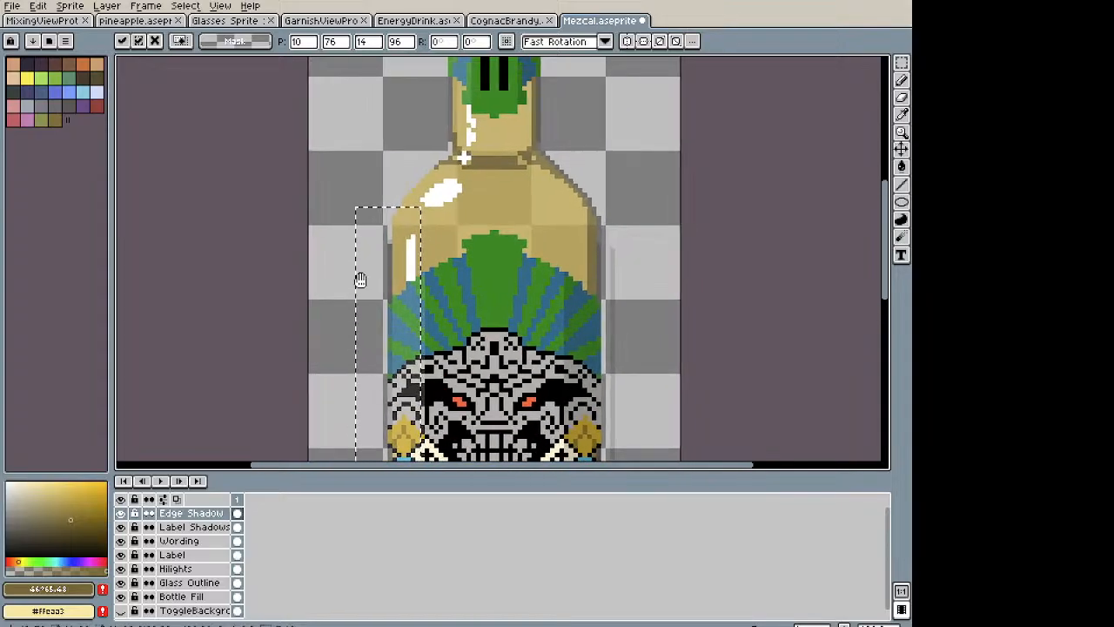
pyautogui.scroll(3, 410, 224)
pyautogui.moveTo(410, 231); pyautogui.dragTo(470, 197)
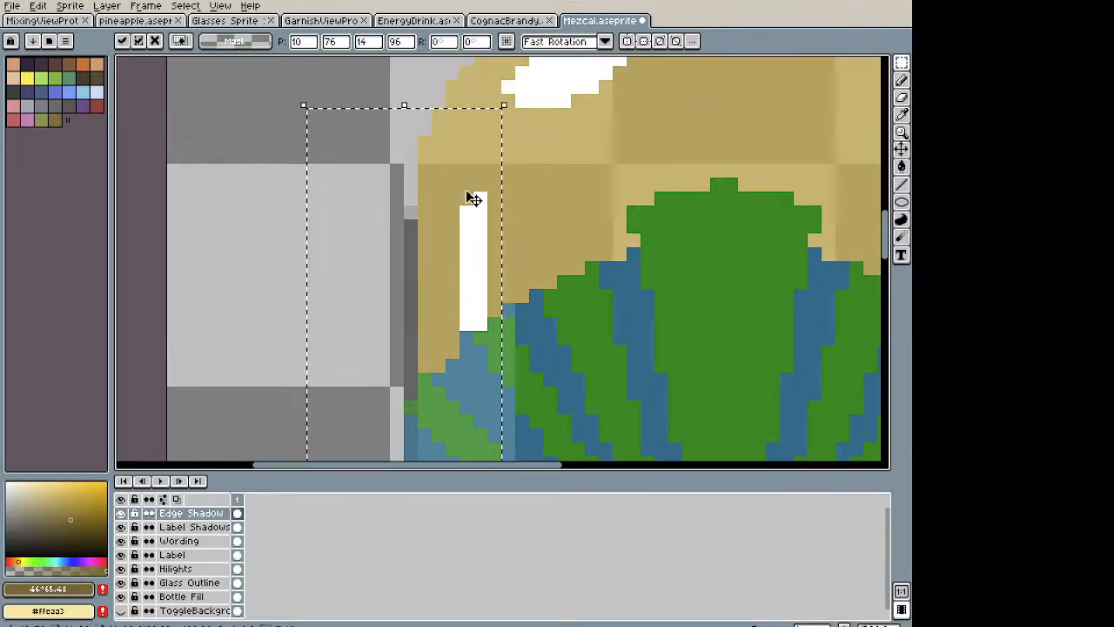
pyautogui.press('b')
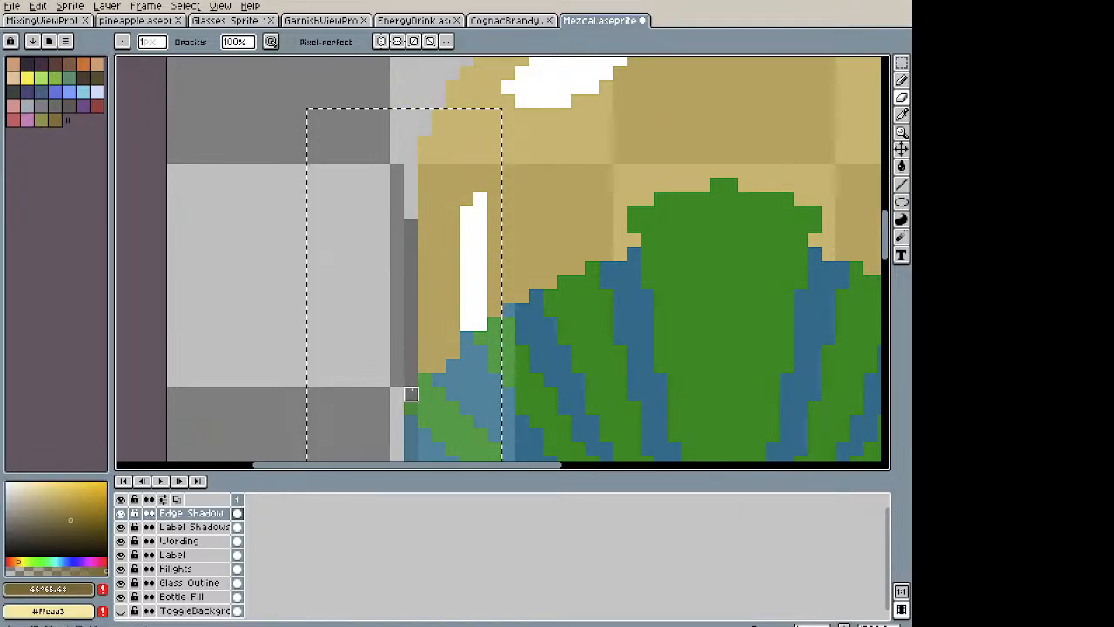
pyautogui.scroll(-3, 479, 311)
pyautogui.press('v')
pyautogui.press('m')
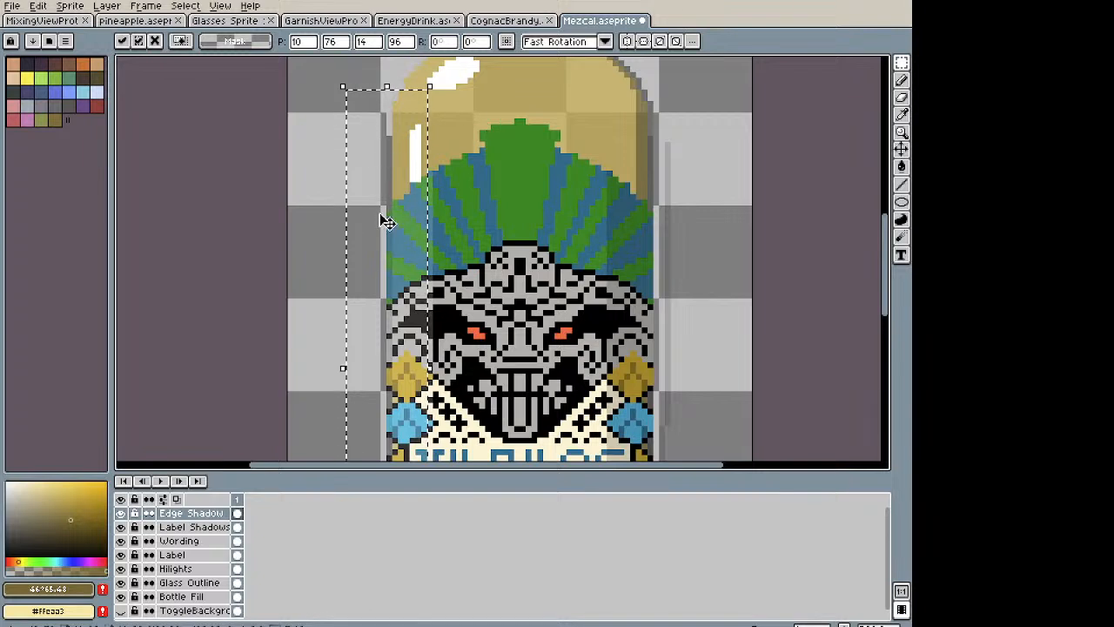
pyautogui.moveTo(391, 224); pyautogui.dragTo(639, 236)
pyautogui.hotkey('ctrl', 'd')
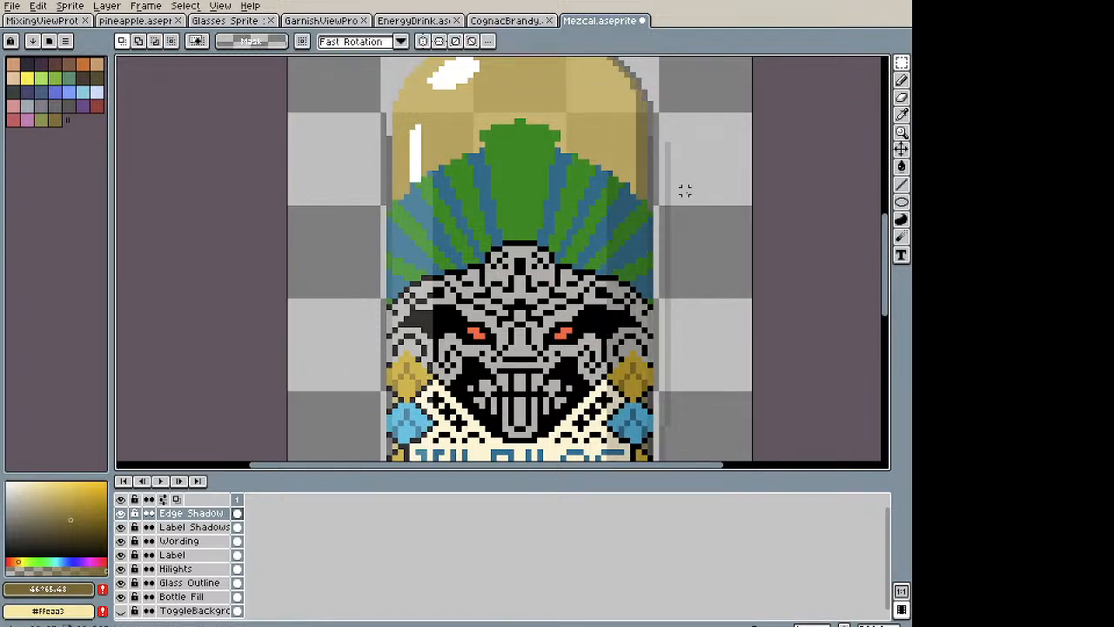
# Step: Delete the stray shadow strip outside the bottle's right edge and save the sprite
pyautogui.moveTo(669, 139); pyautogui.dragTo(664, 459)
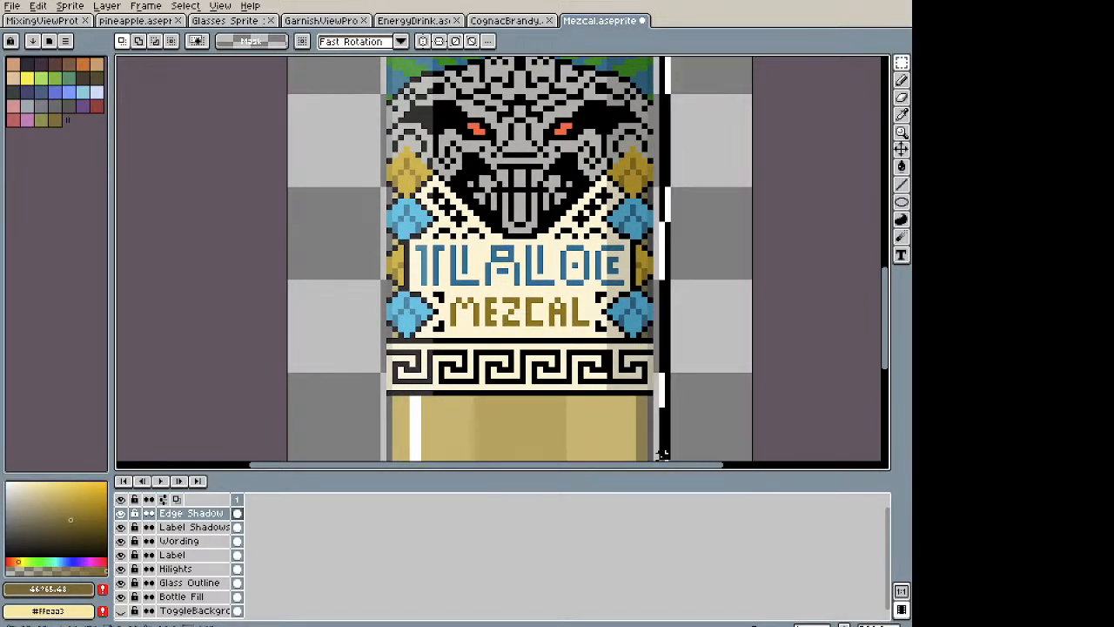
pyautogui.press('Delete')
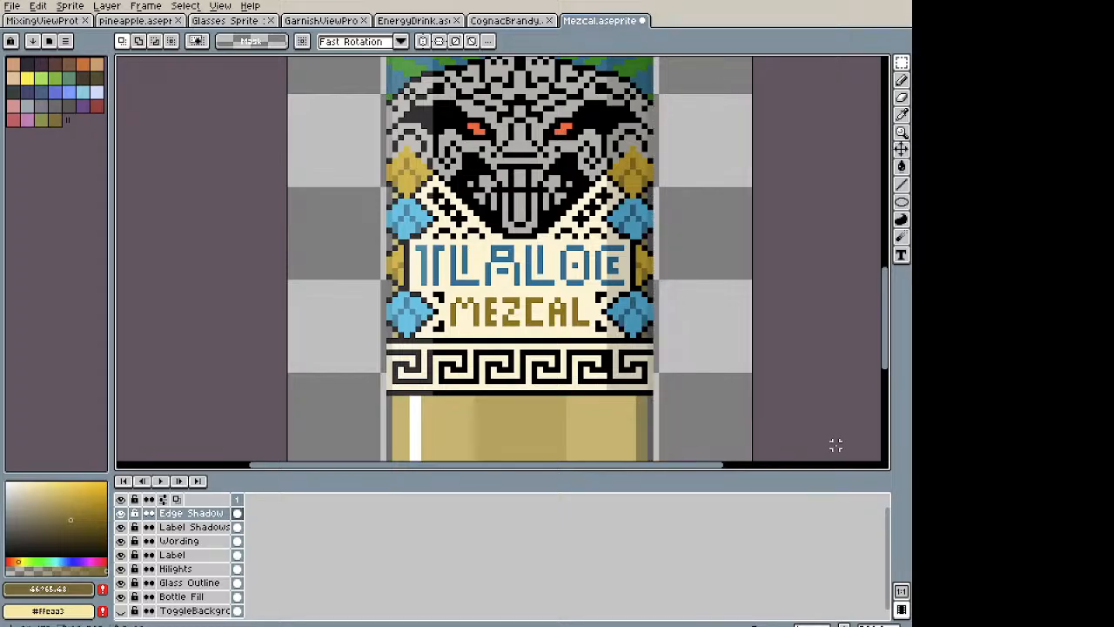
pyautogui.hotkey('ctrl', 's')
# Step: Examine the label lettering, mask artwork and edge shadows, and the bottle as a whole
pyautogui.scroll(-2, 609, 199)
pyautogui.moveTo(622, 186); pyautogui.dragTo(600, 211)
pyautogui.scroll(2, 634, 300)
pyautogui.scroll(1, 635, 301)
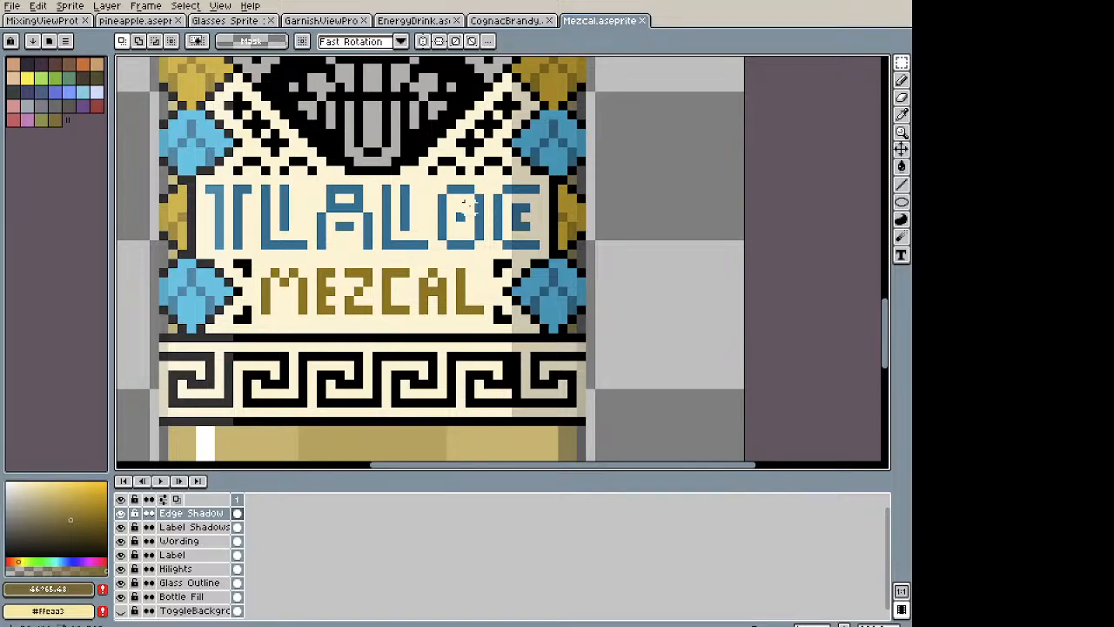
pyautogui.scroll(-1, 209, 198)
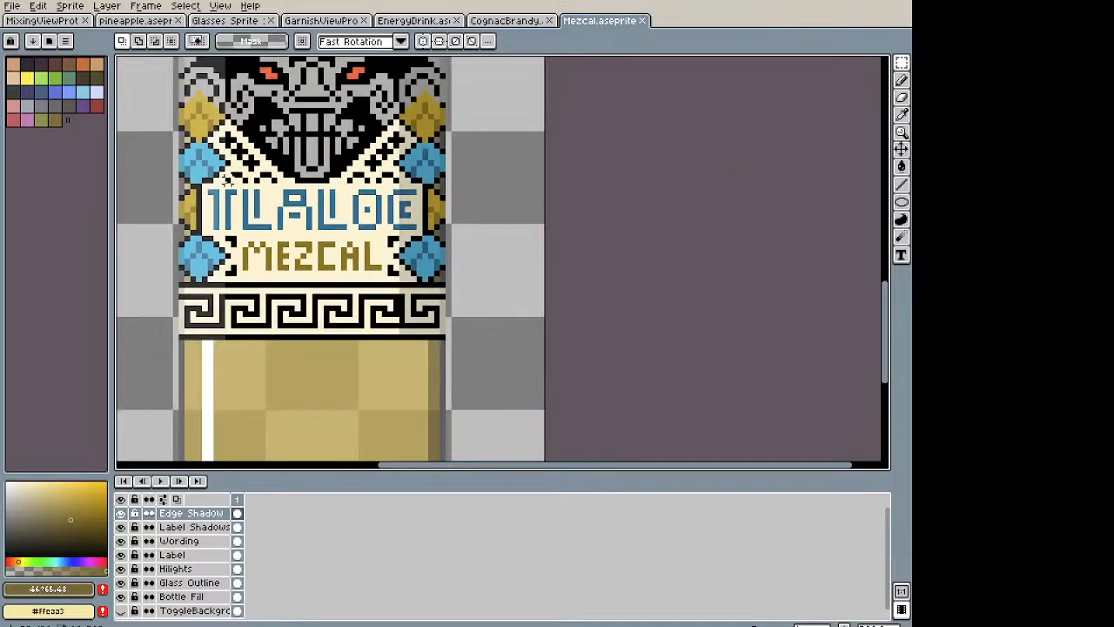
pyautogui.scroll(-1, 270, 191)
pyautogui.moveTo(311, 144); pyautogui.dragTo(320, 248)
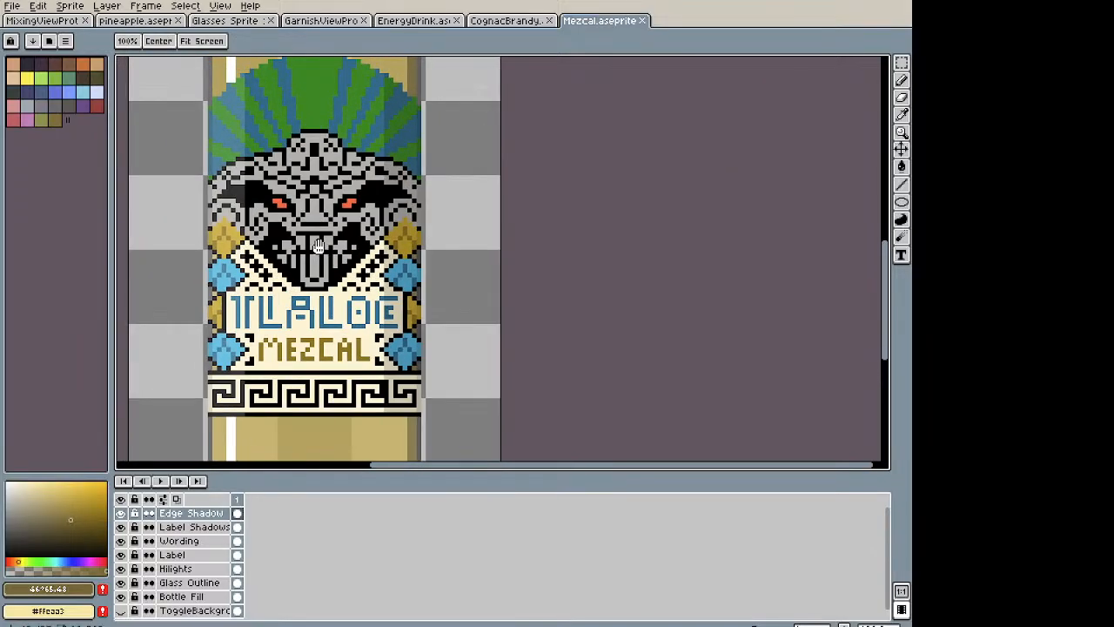
pyautogui.scroll(-1, 329, 119)
pyautogui.moveTo(328, 117); pyautogui.dragTo(384, 181)
pyautogui.scroll(-1, 418, 251)
pyautogui.moveTo(447, 252); pyautogui.dragTo(505, 305)
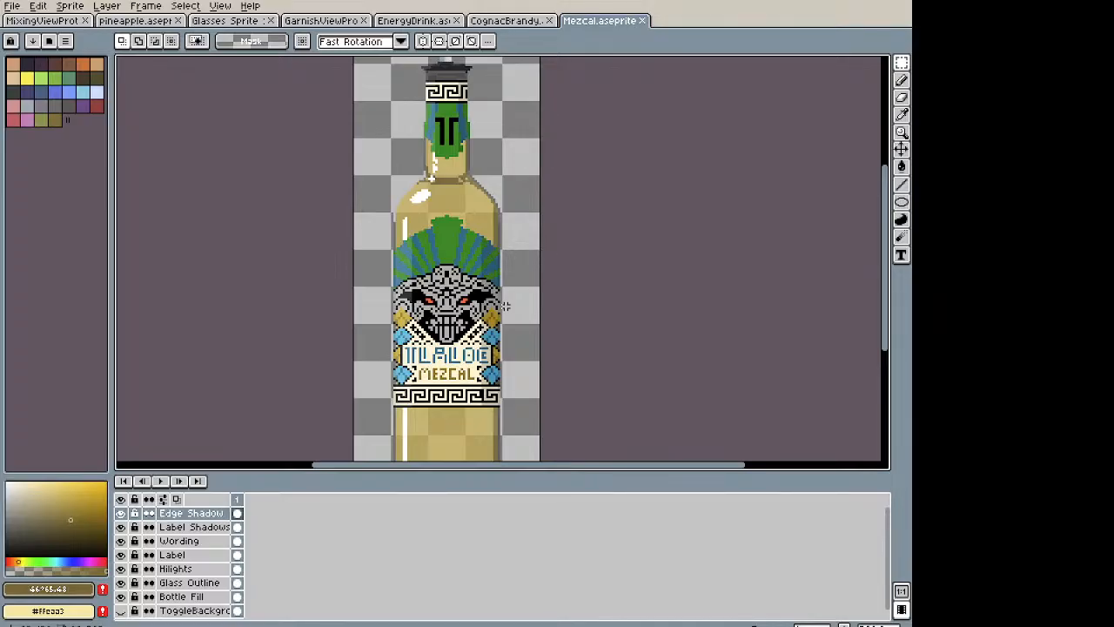
# Step: Shrink the timeline to enlarge the canvas area and reposition the full bottle in view
pyautogui.moveTo(452, 472); pyautogui.dragTo(456, 530)
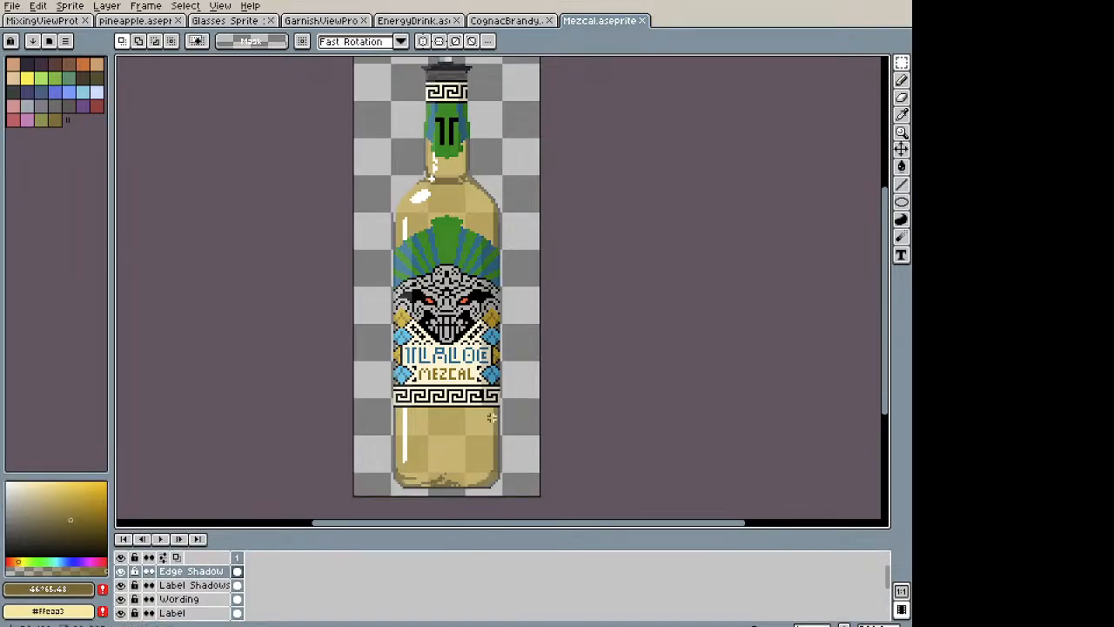
pyautogui.press('space')
pyautogui.moveTo(579, 266); pyautogui.dragTo(521, 282)
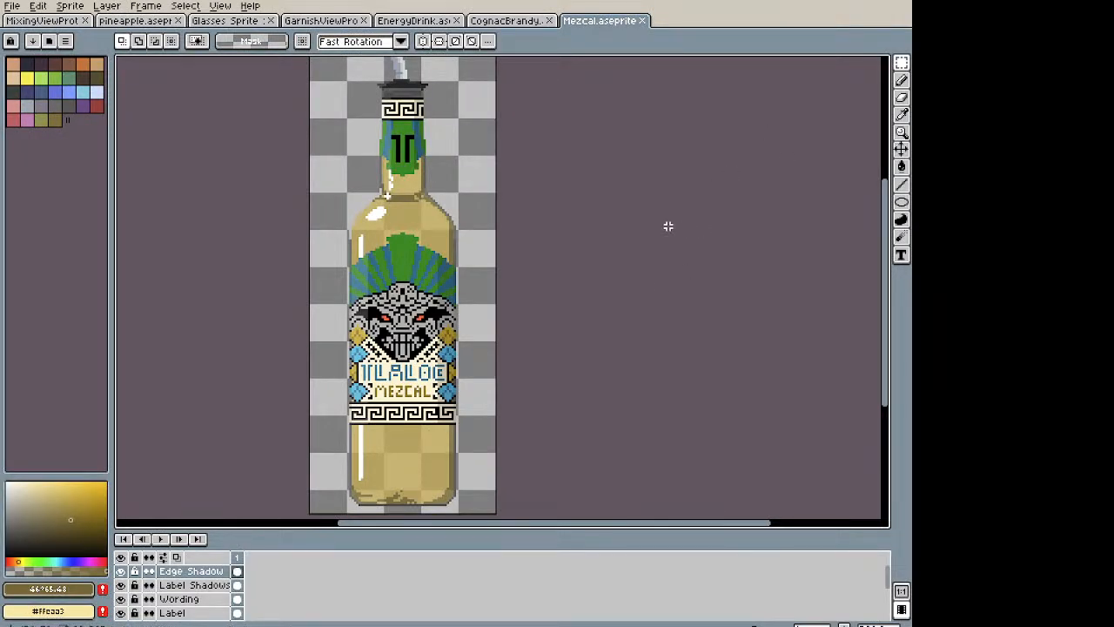
pyautogui.moveTo(435, 332); pyautogui.dragTo(456, 346)
pyautogui.press('space')
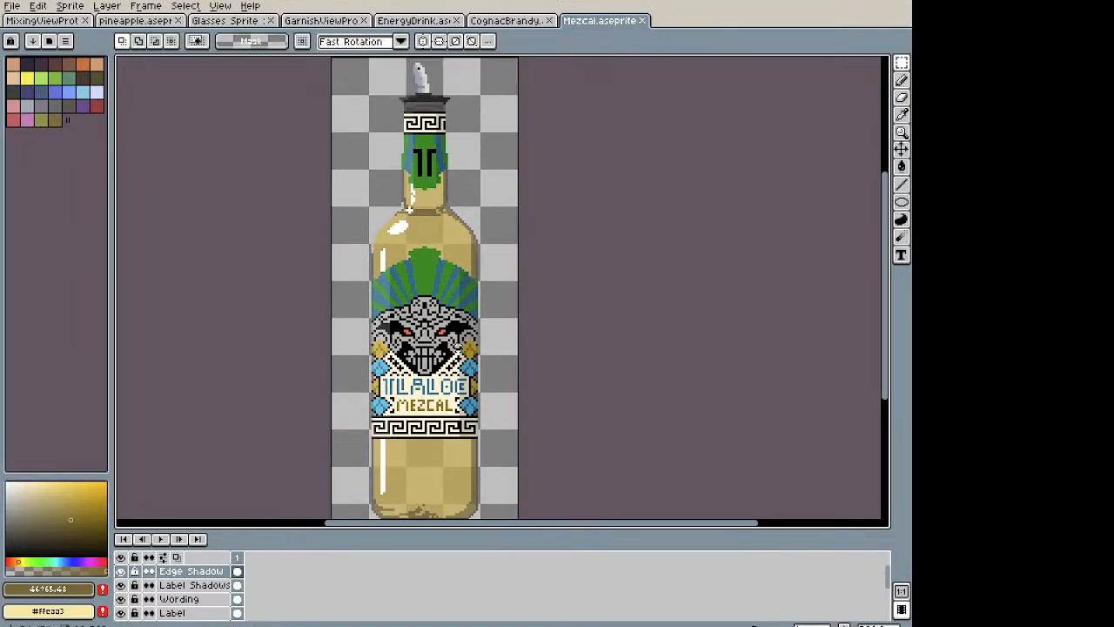
pyautogui.hotkey('alt', 'Tab')
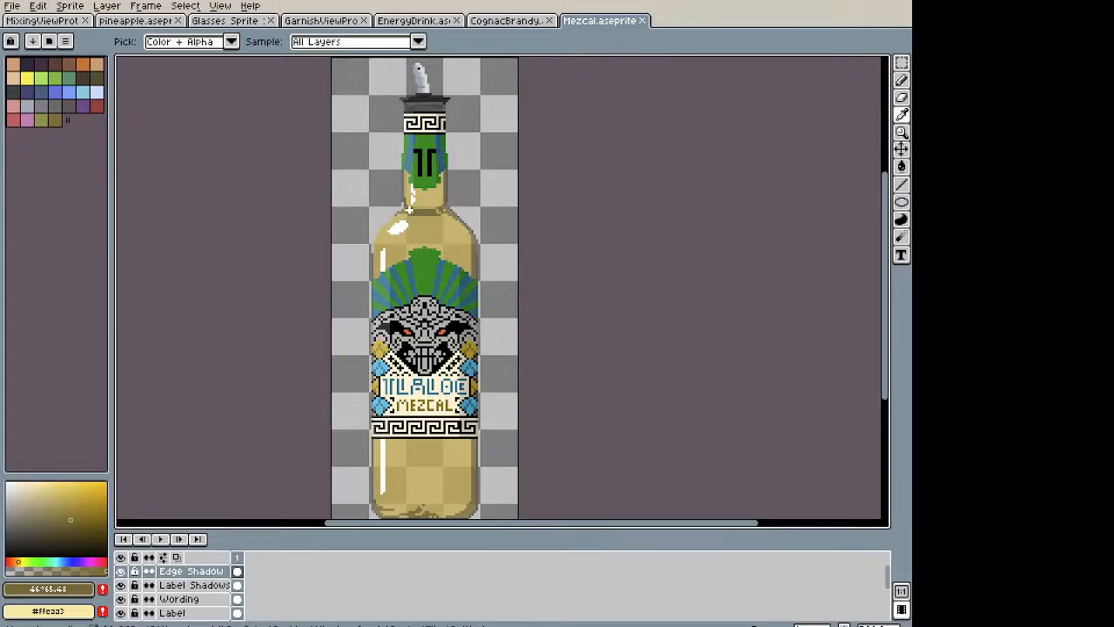
pyautogui.press('m')
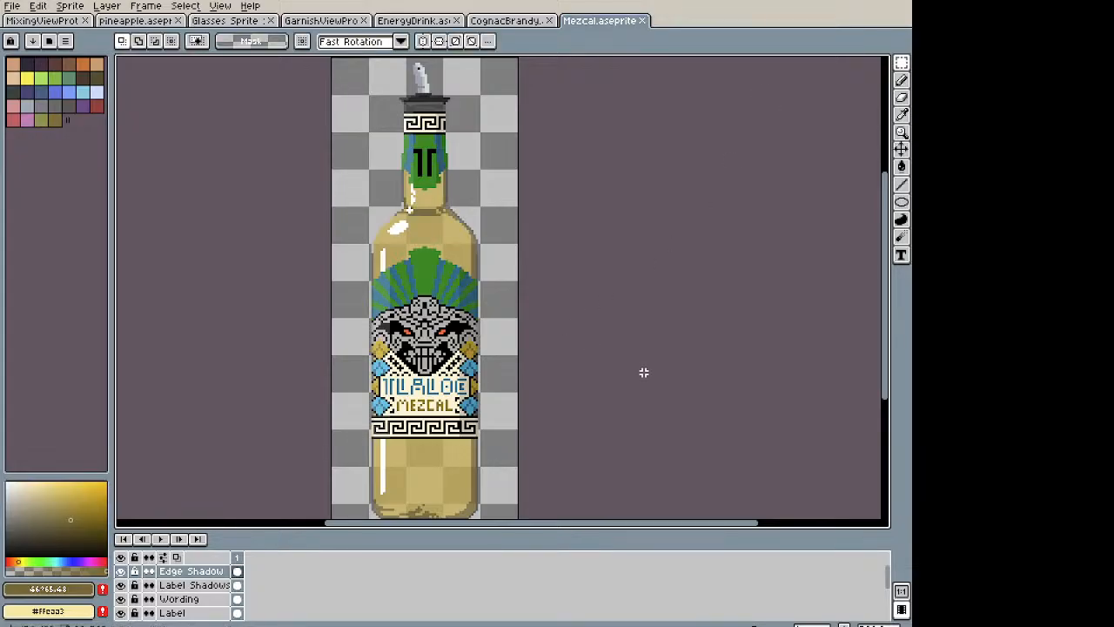